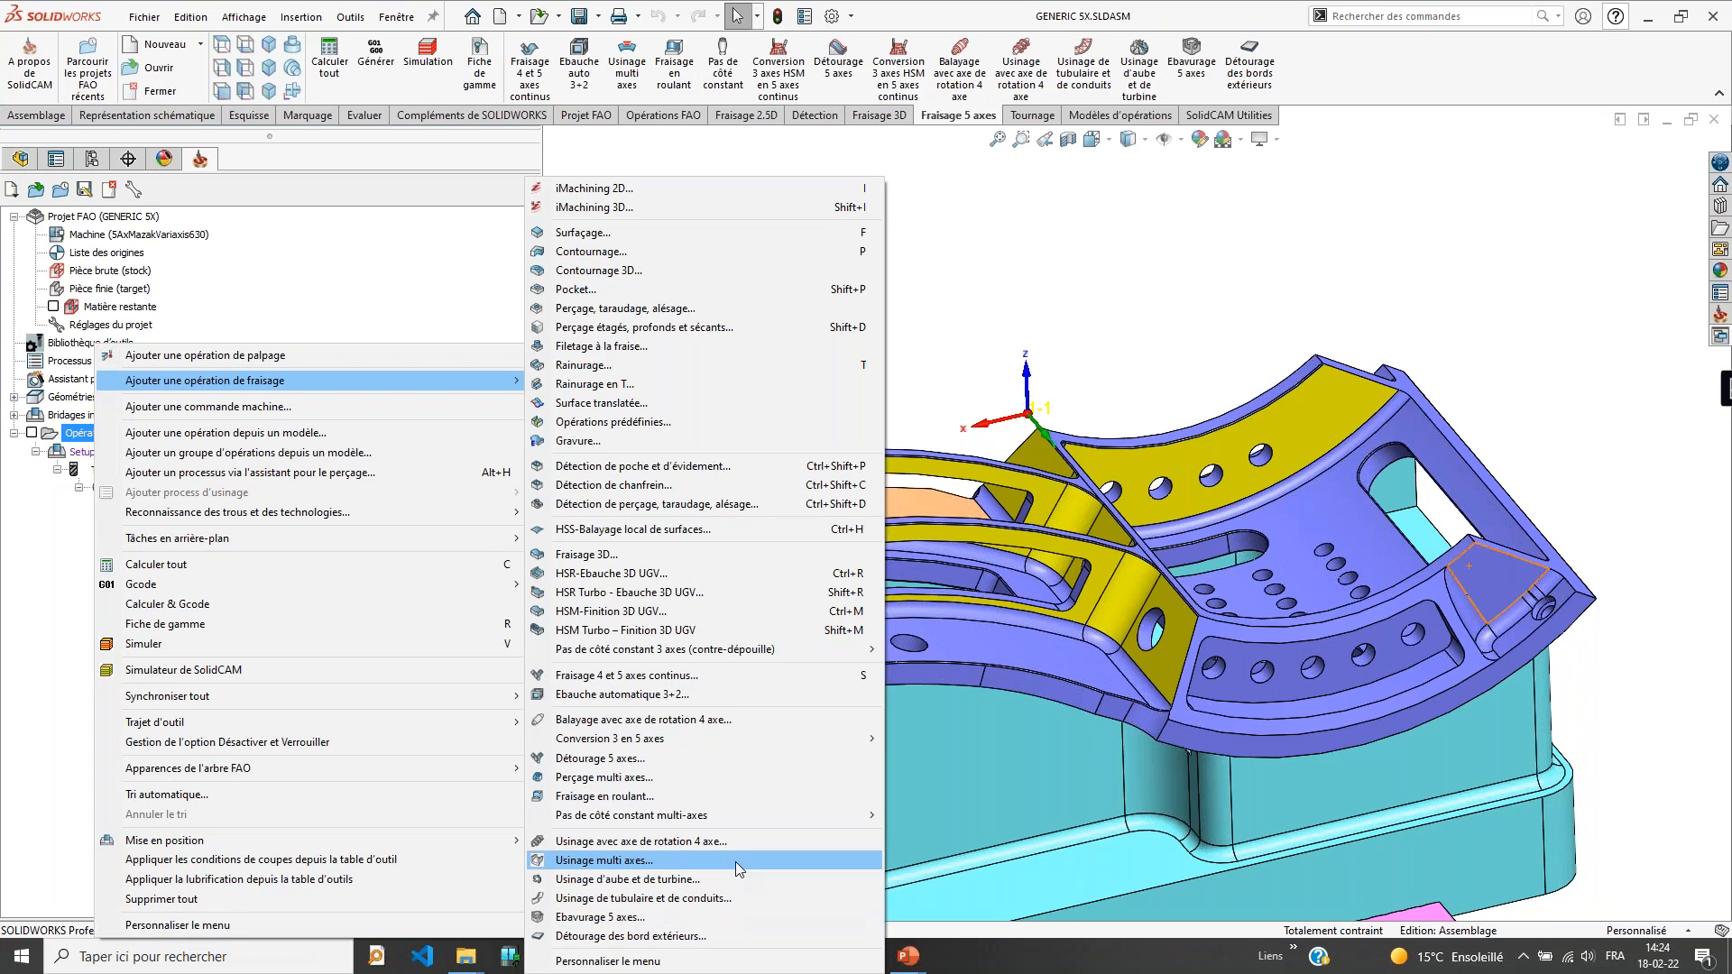
Start a new continuous 4- and 5-axis milling operation and check the SolidCAM version information
{"action": "left_click", "coordinate": [622, 675]}
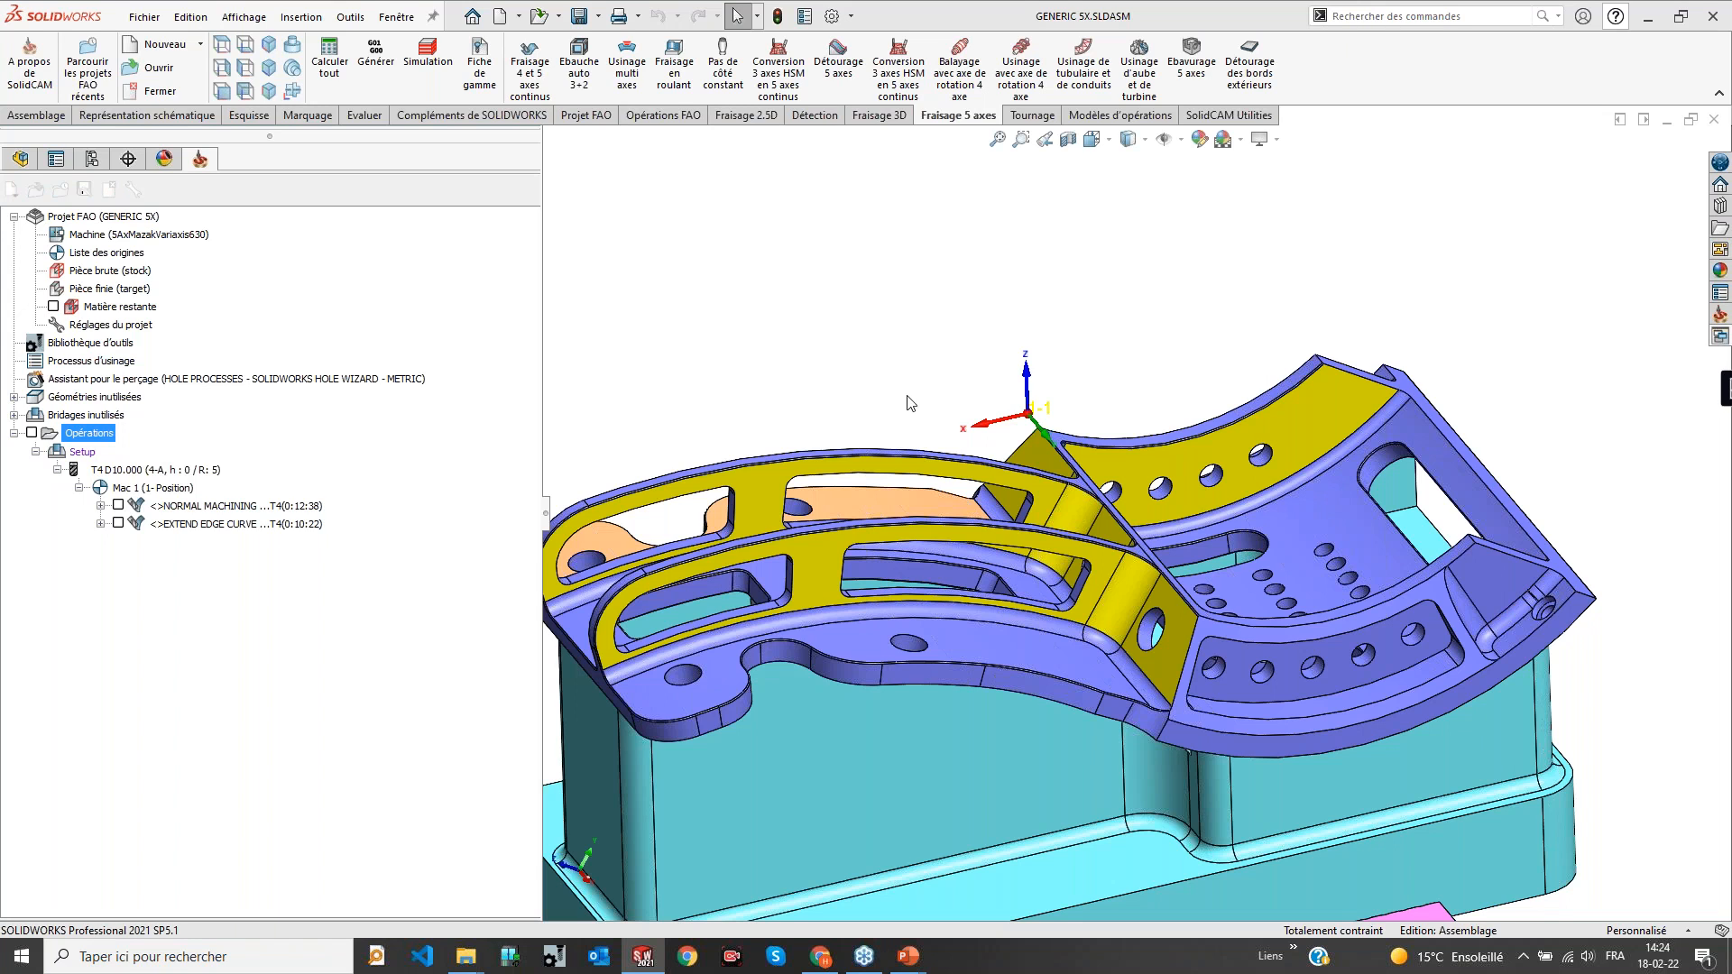
{"action": "left_click", "coordinate": [1616, 15]}
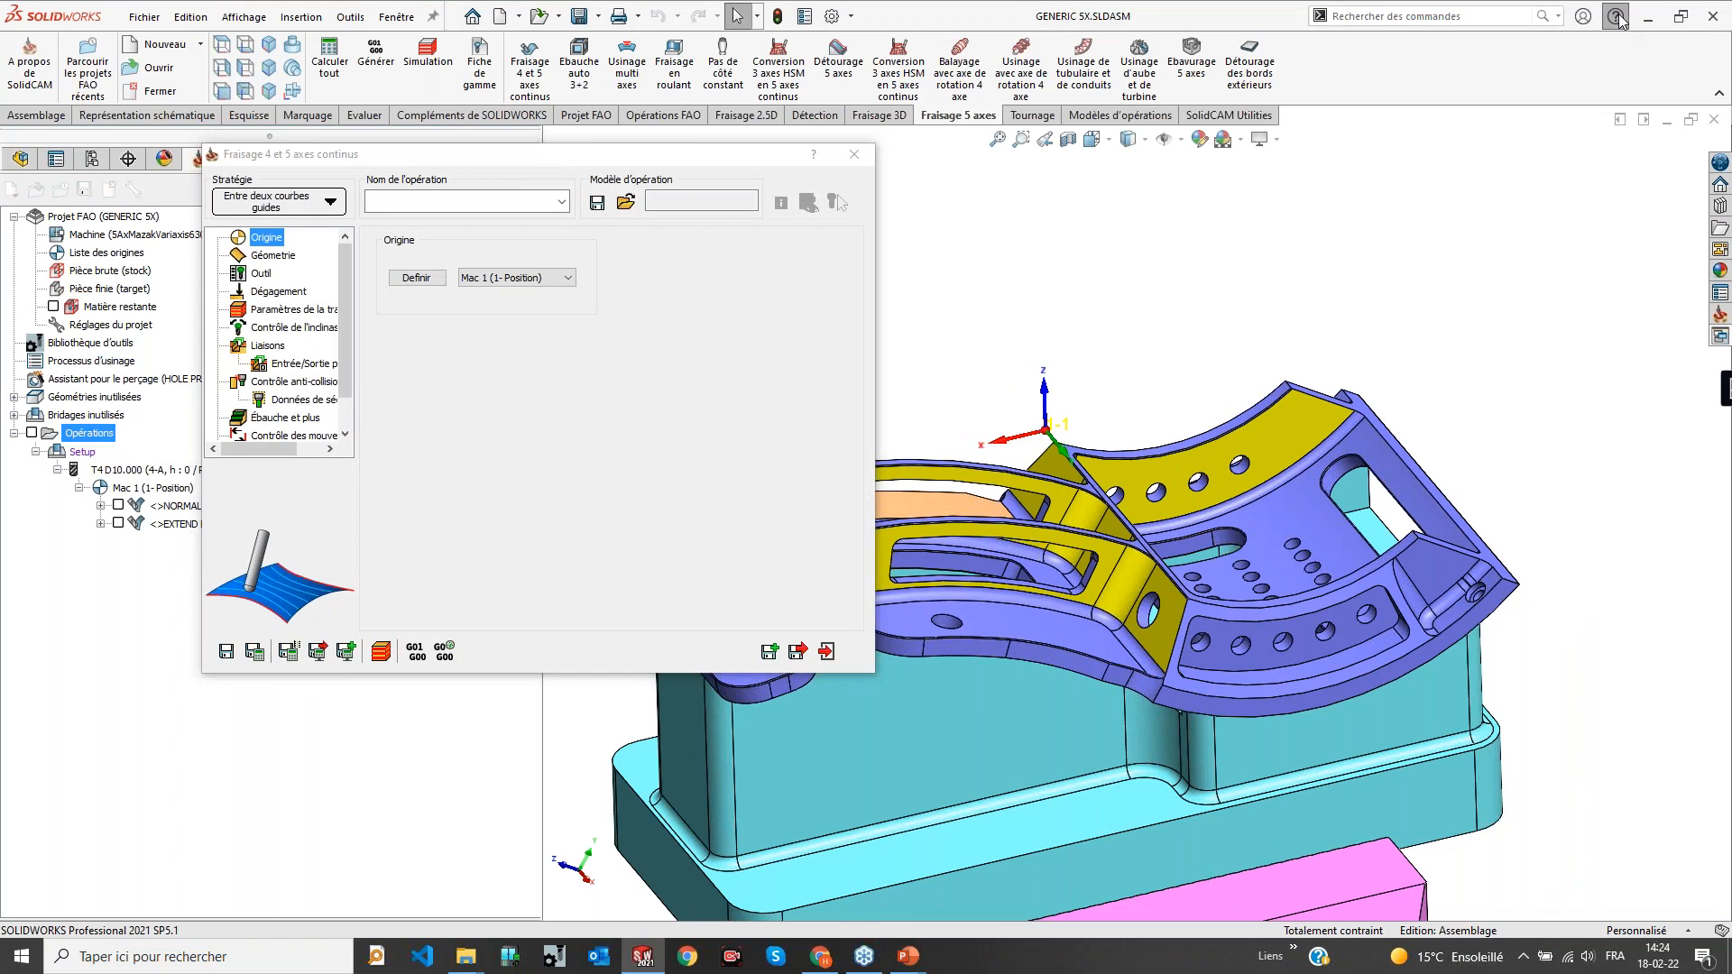
{"action": "left_click", "coordinate": [1511, 604]}
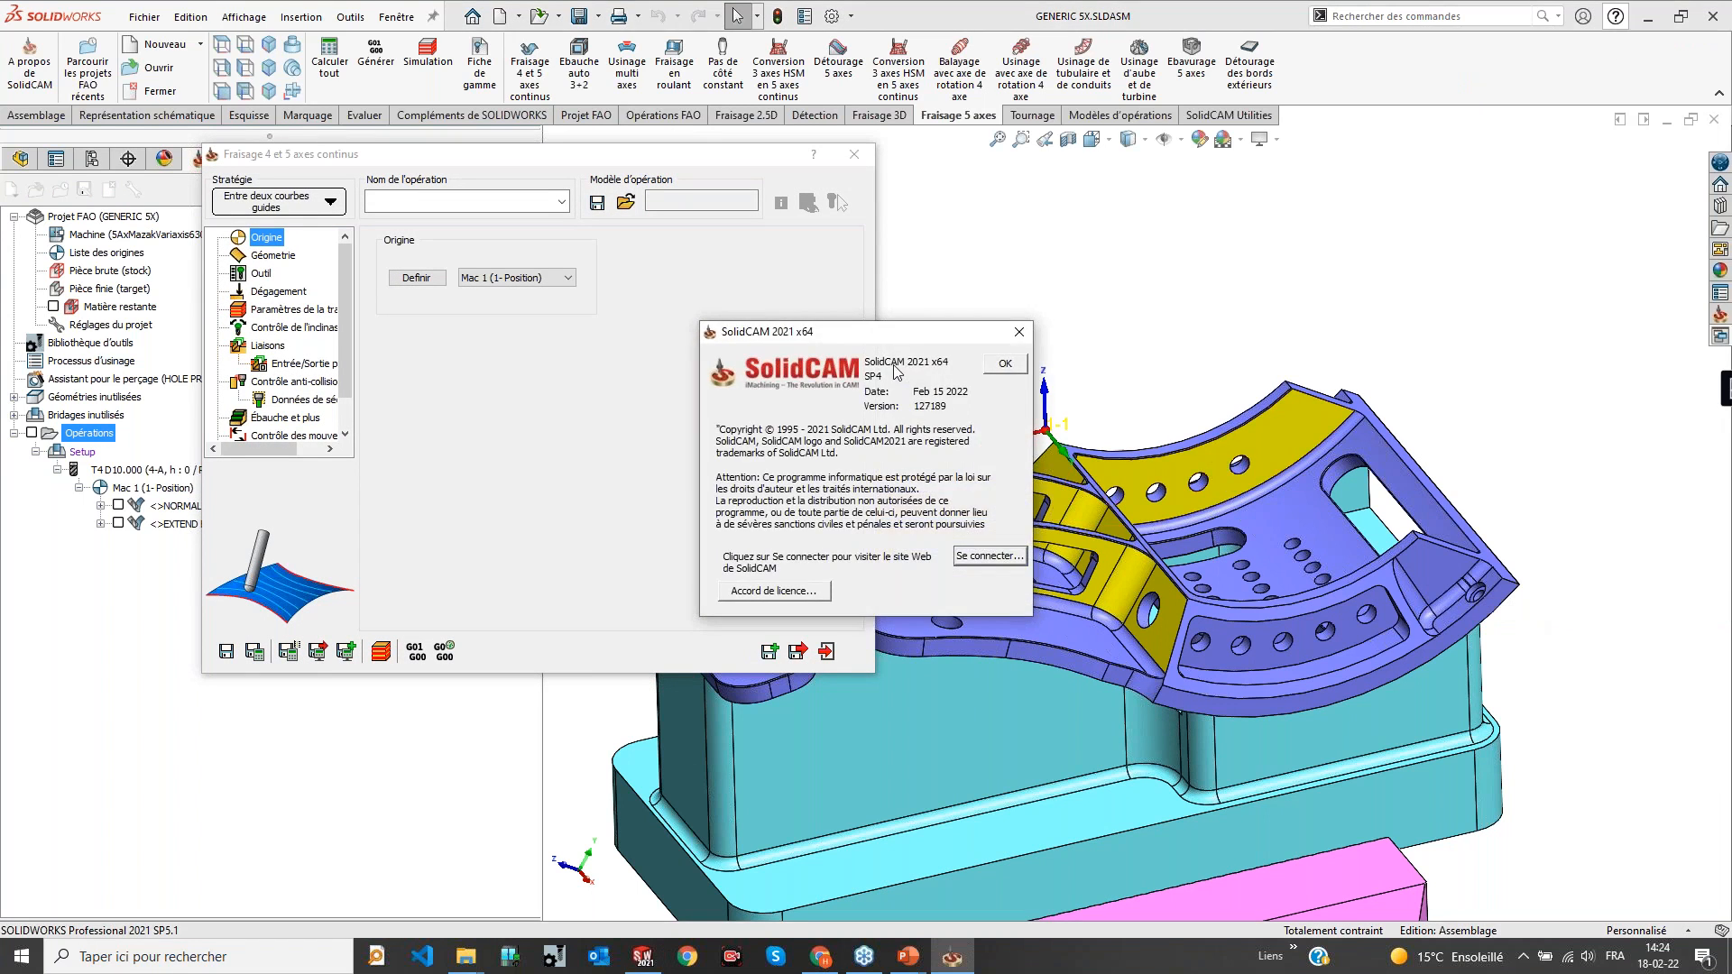
{"action": "left_click", "coordinate": [1004, 360]}
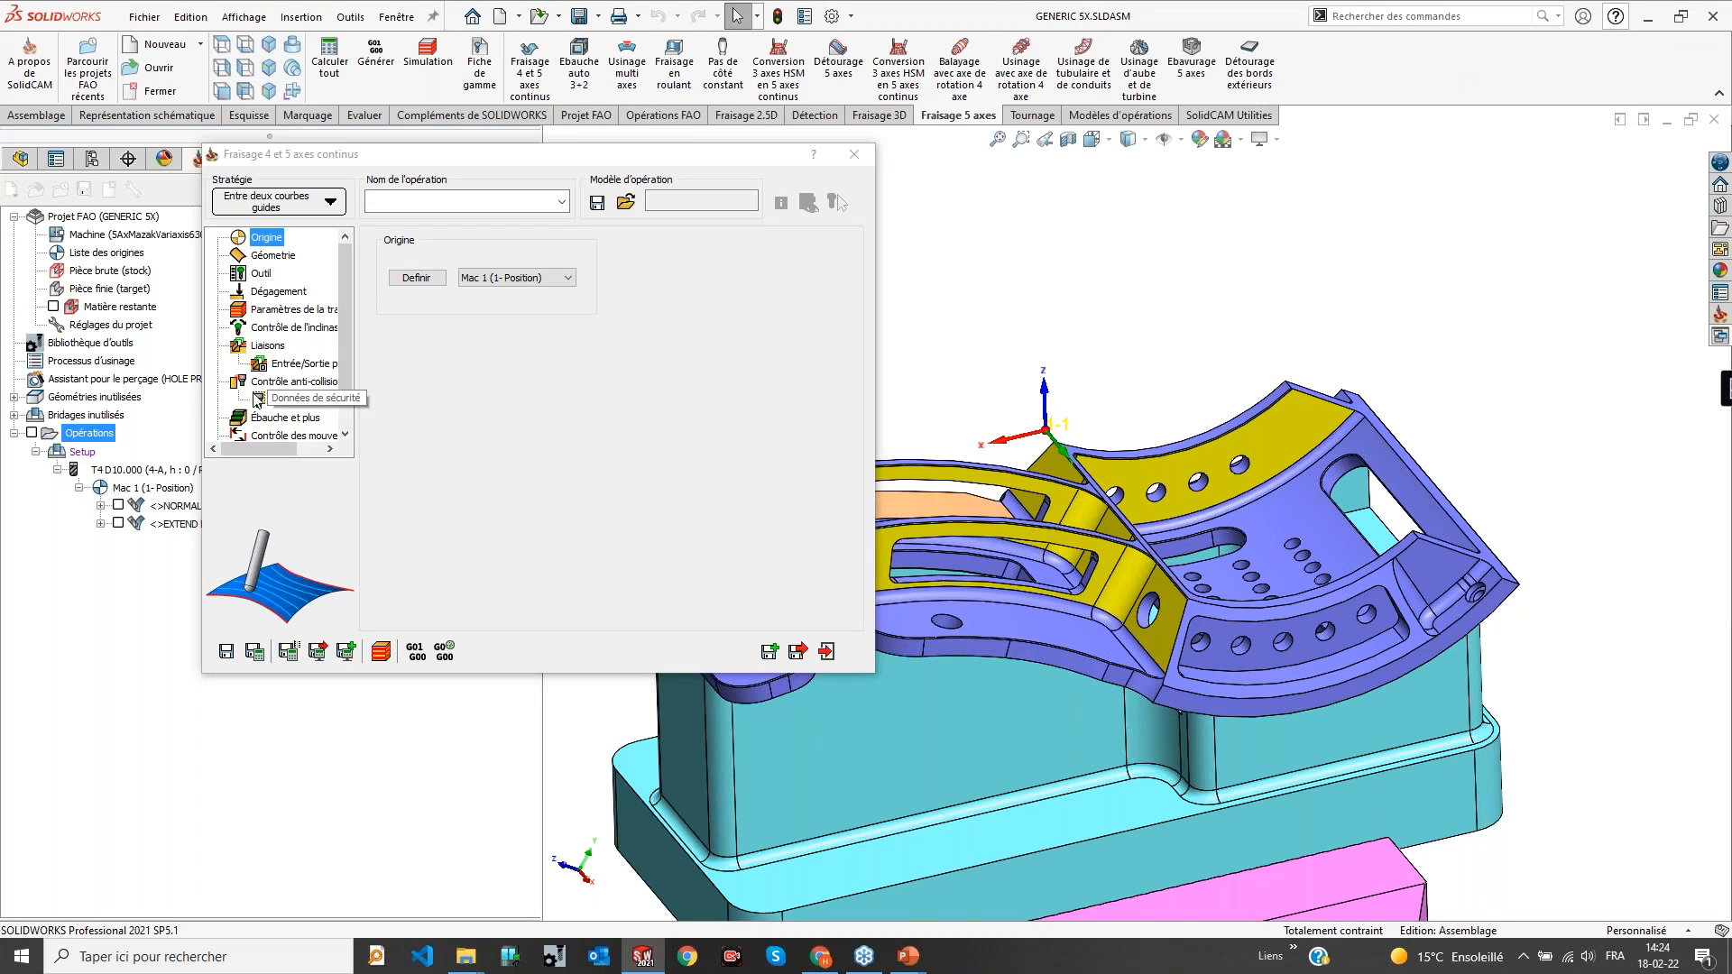
Activate collision control 1 in the new operation and check against control surfaces instead of machined surfaces
{"action": "left_click", "coordinate": [305, 382]}
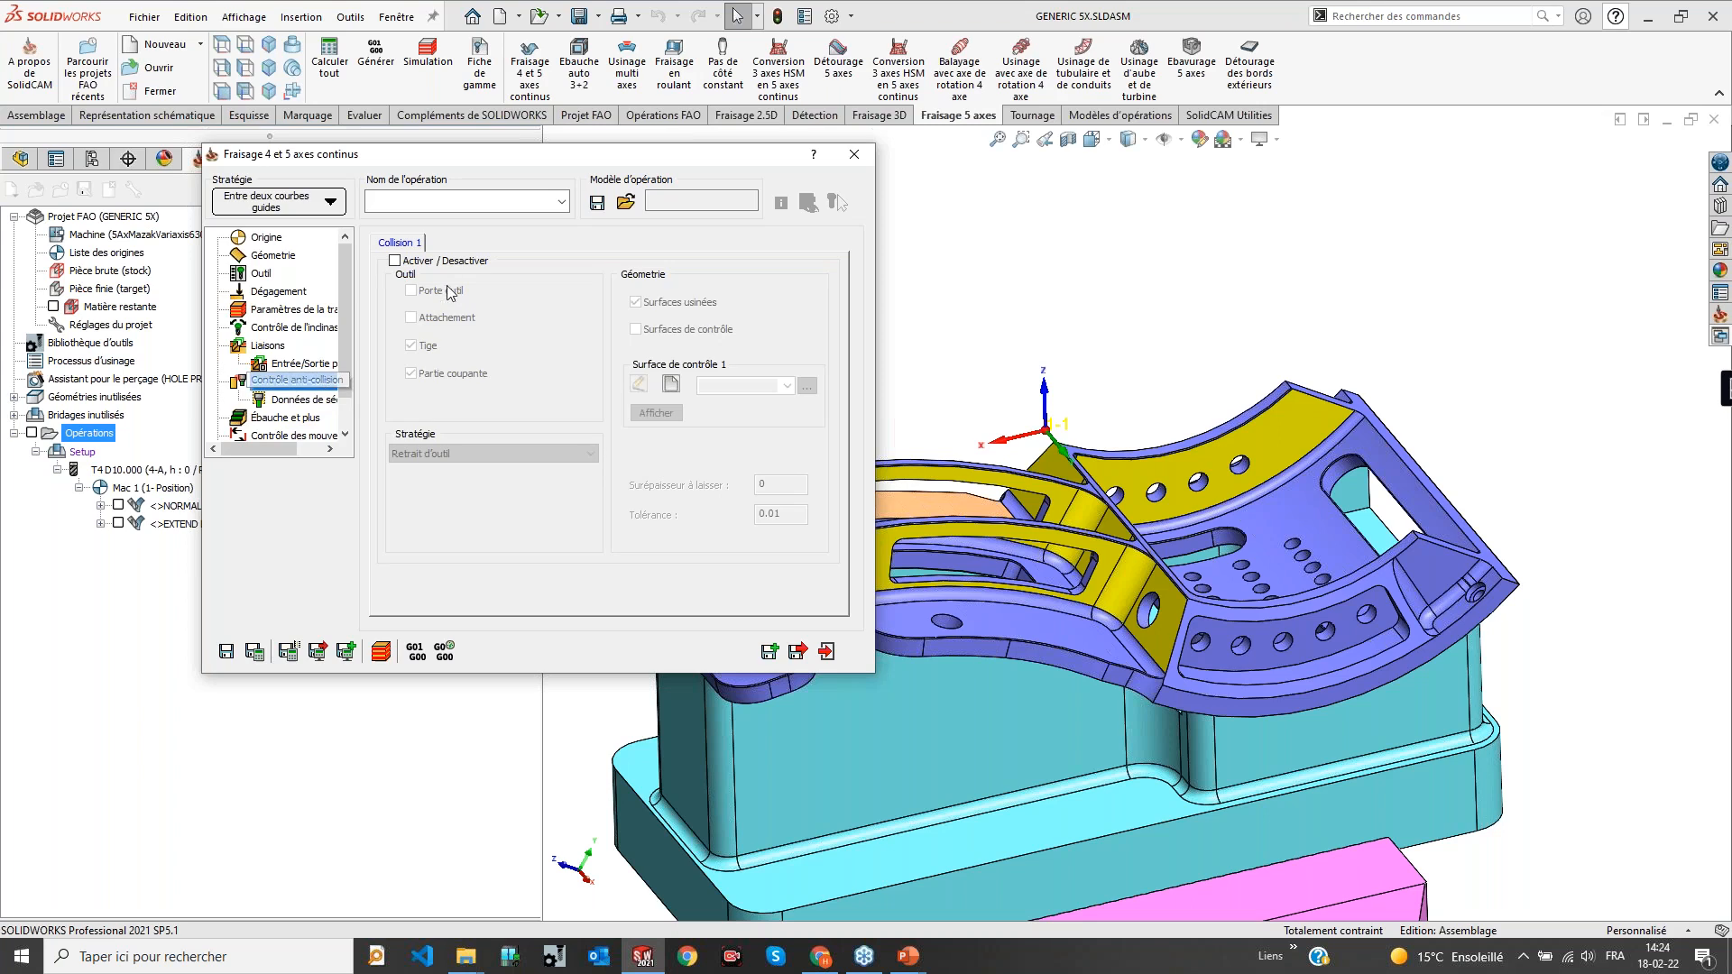
{"action": "left_click", "coordinate": [394, 261]}
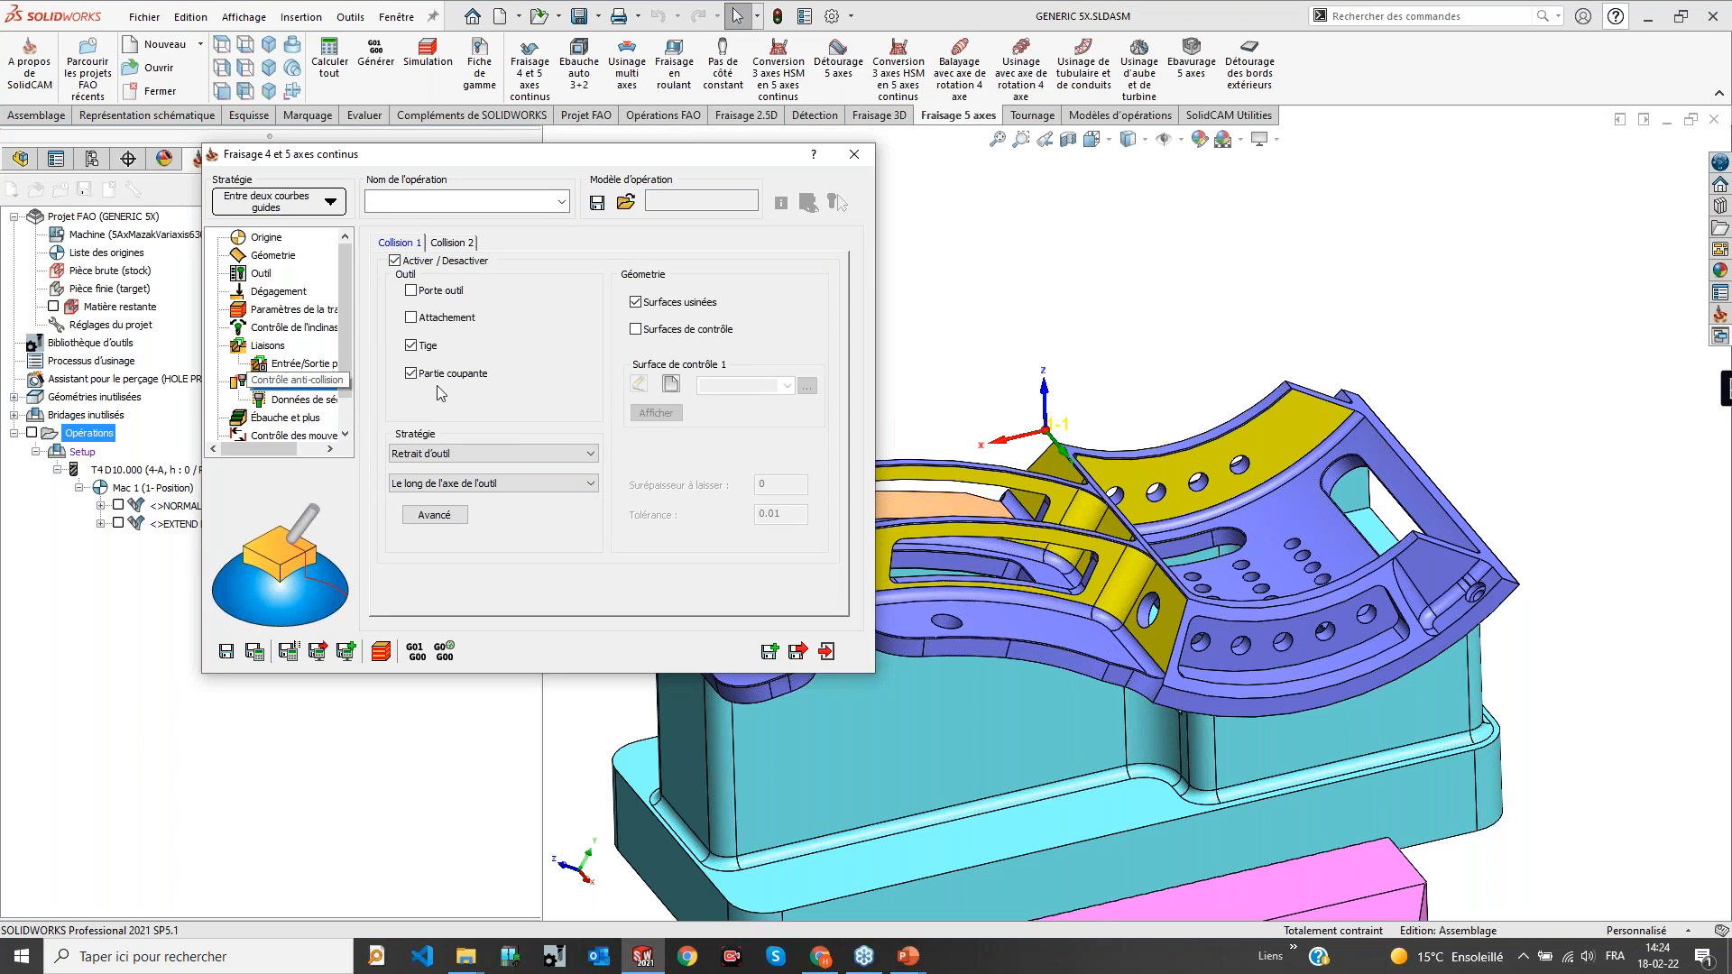
{"action": "left_click", "coordinate": [636, 302]}
{"action": "left_click", "coordinate": [636, 330]}
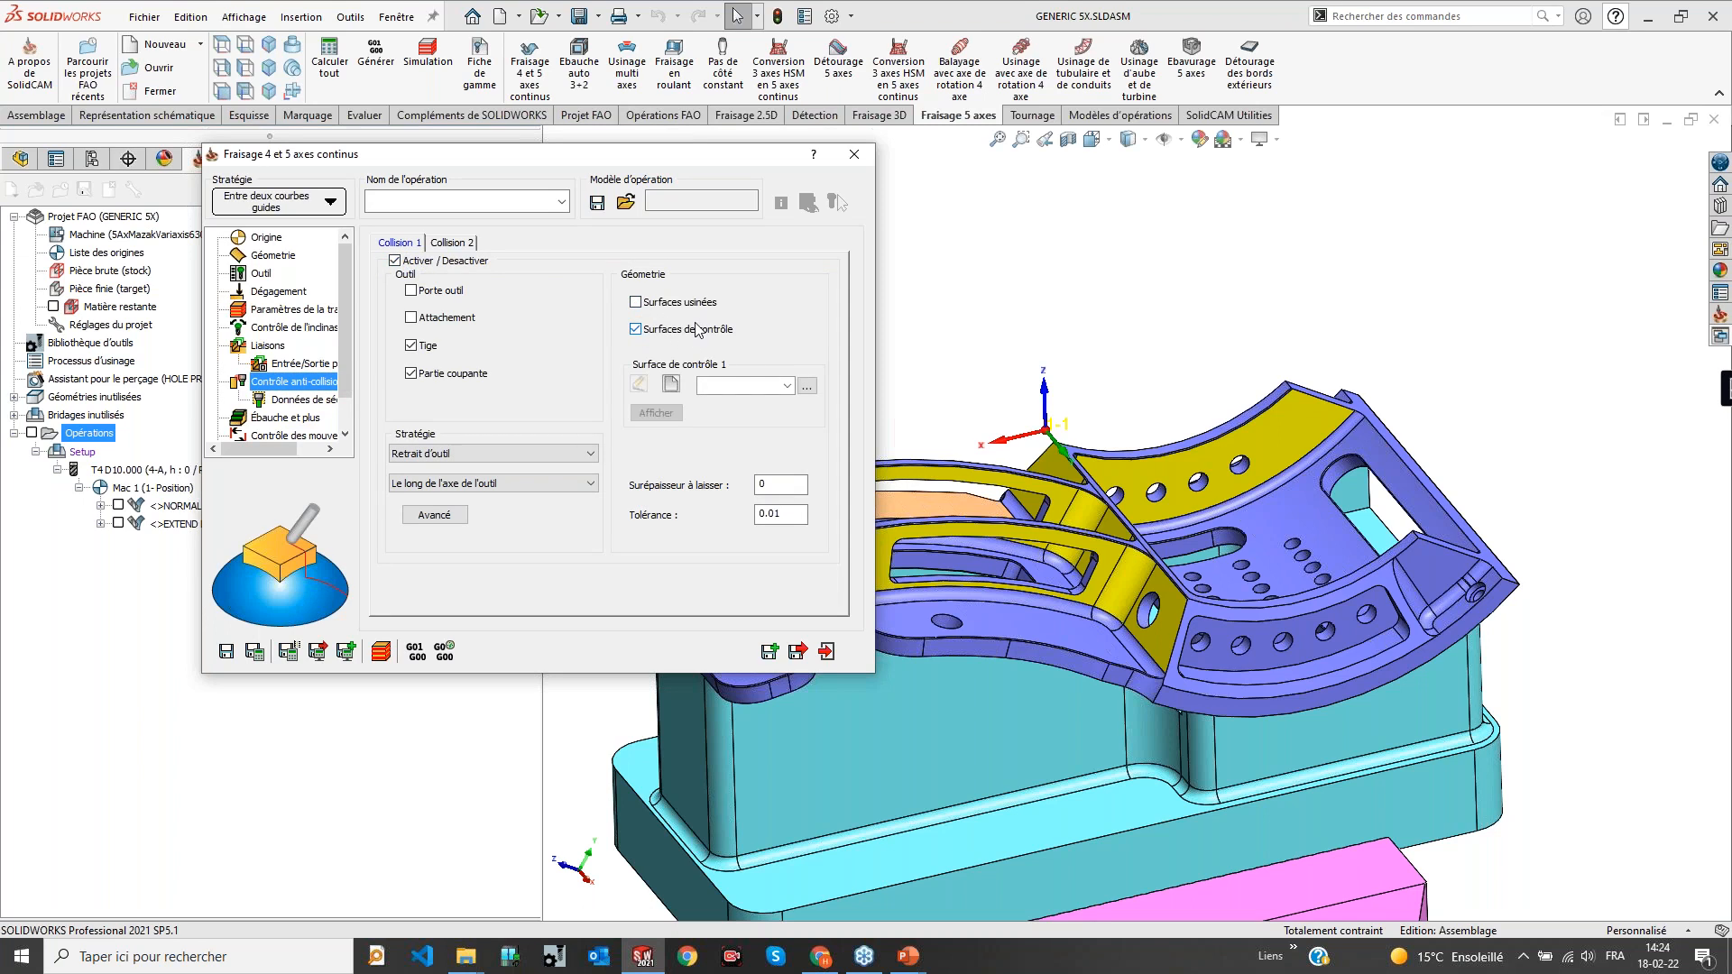
Try defining control surface 1 from a model, picking the part body and replacing it with the fixture body
{"action": "left_click", "coordinate": [672, 385]}
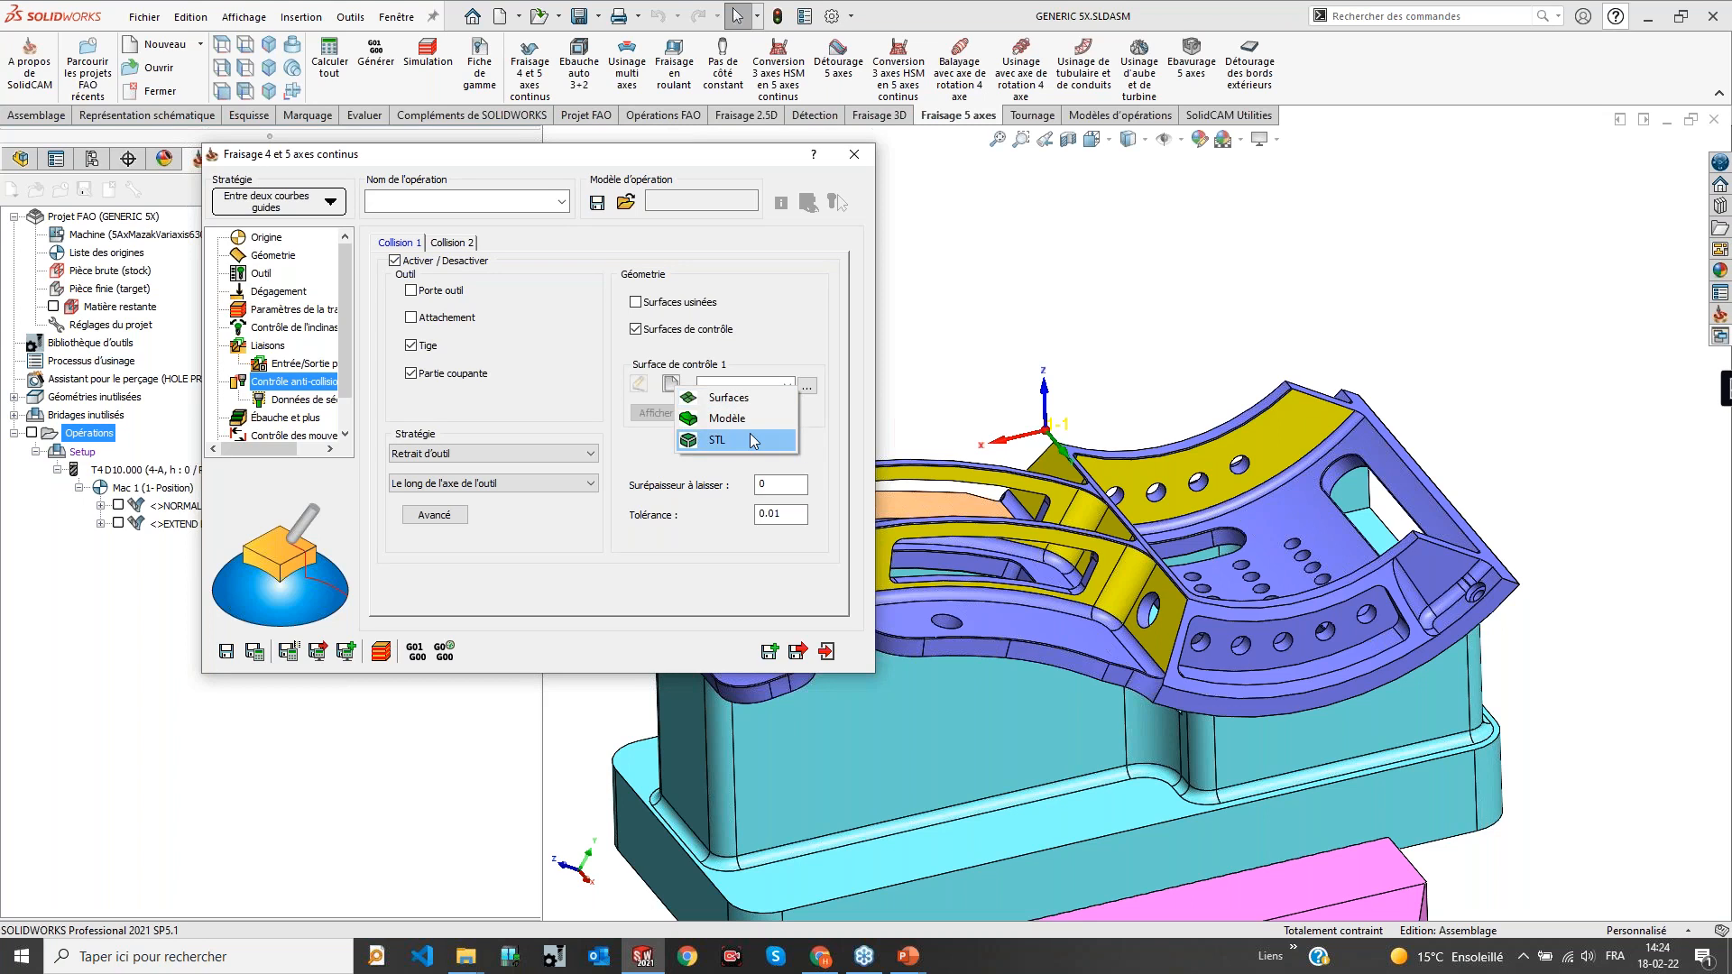
{"action": "left_click", "coordinate": [712, 421]}
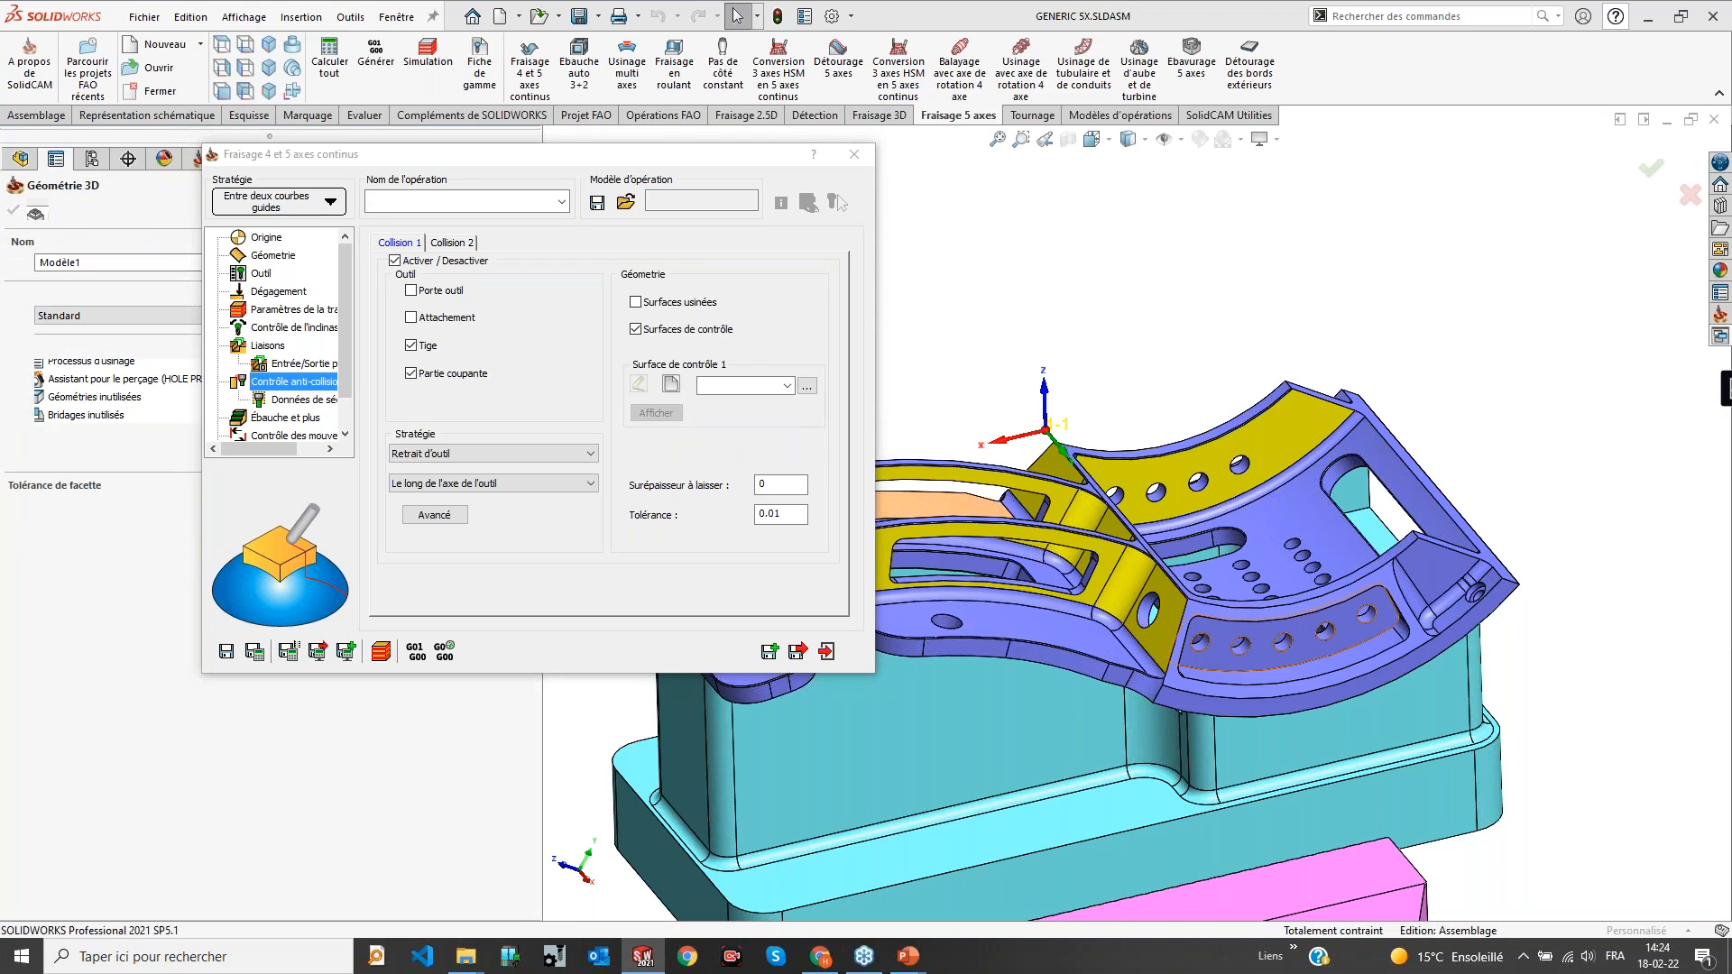
{"action": "left_click", "coordinate": [1193, 628]}
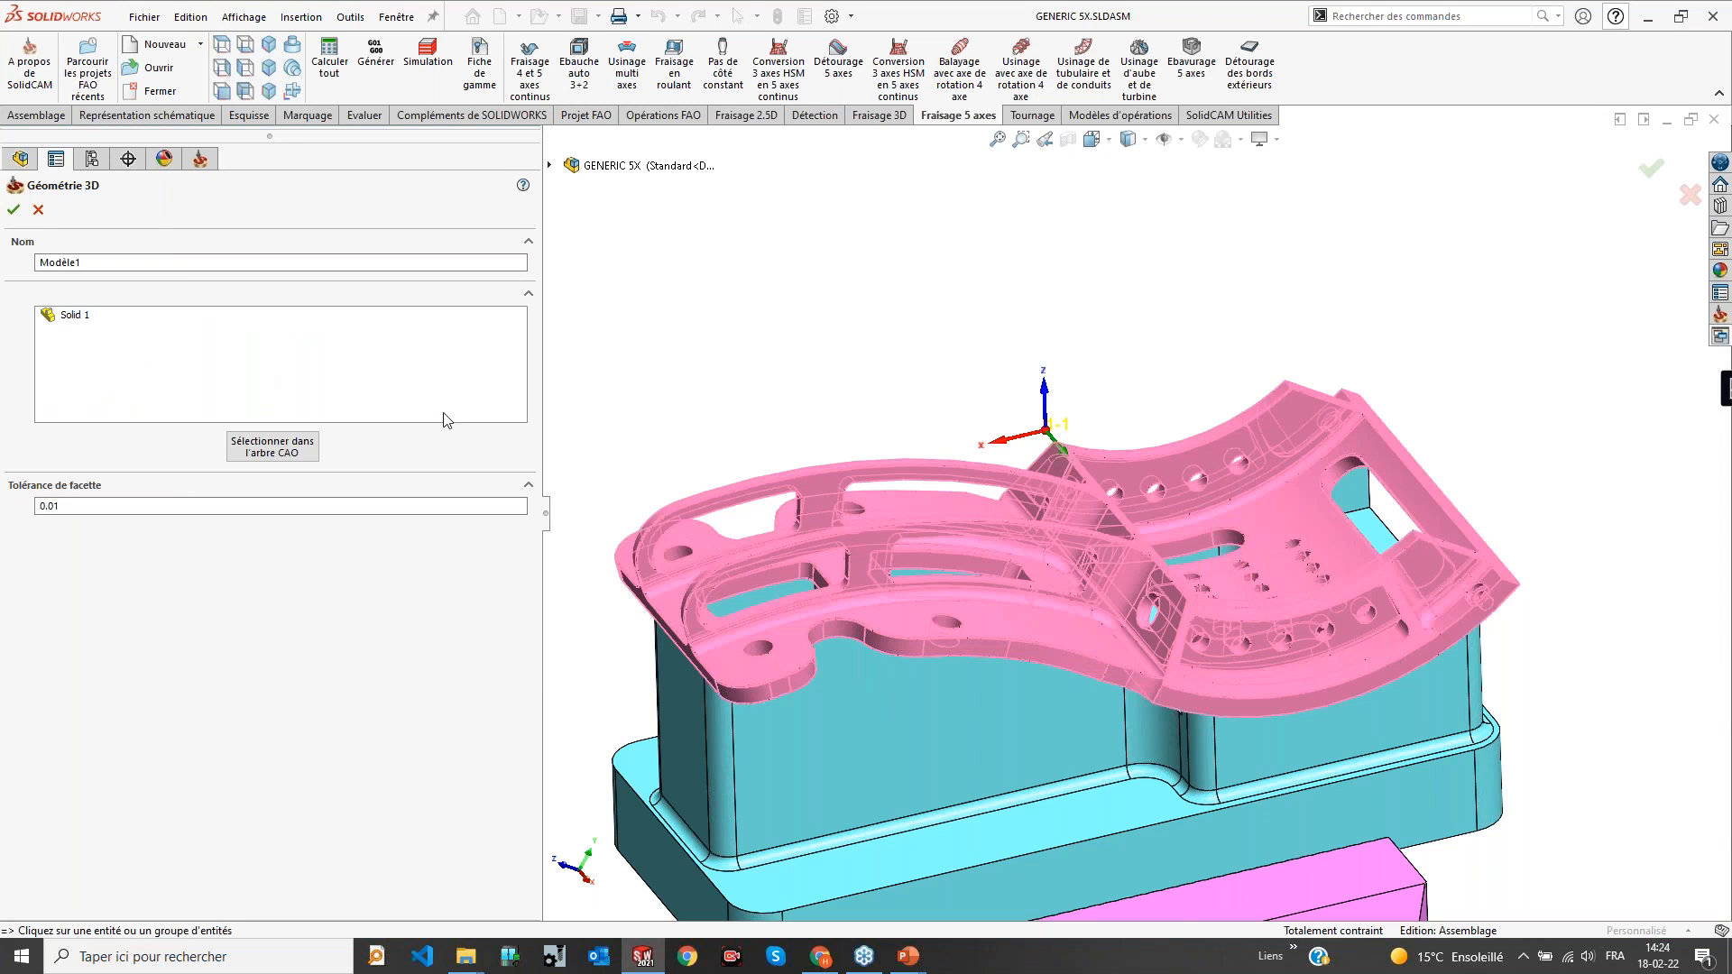
{"action": "right_click", "coordinate": [79, 322]}
{"action": "left_click", "coordinate": [78, 321]}
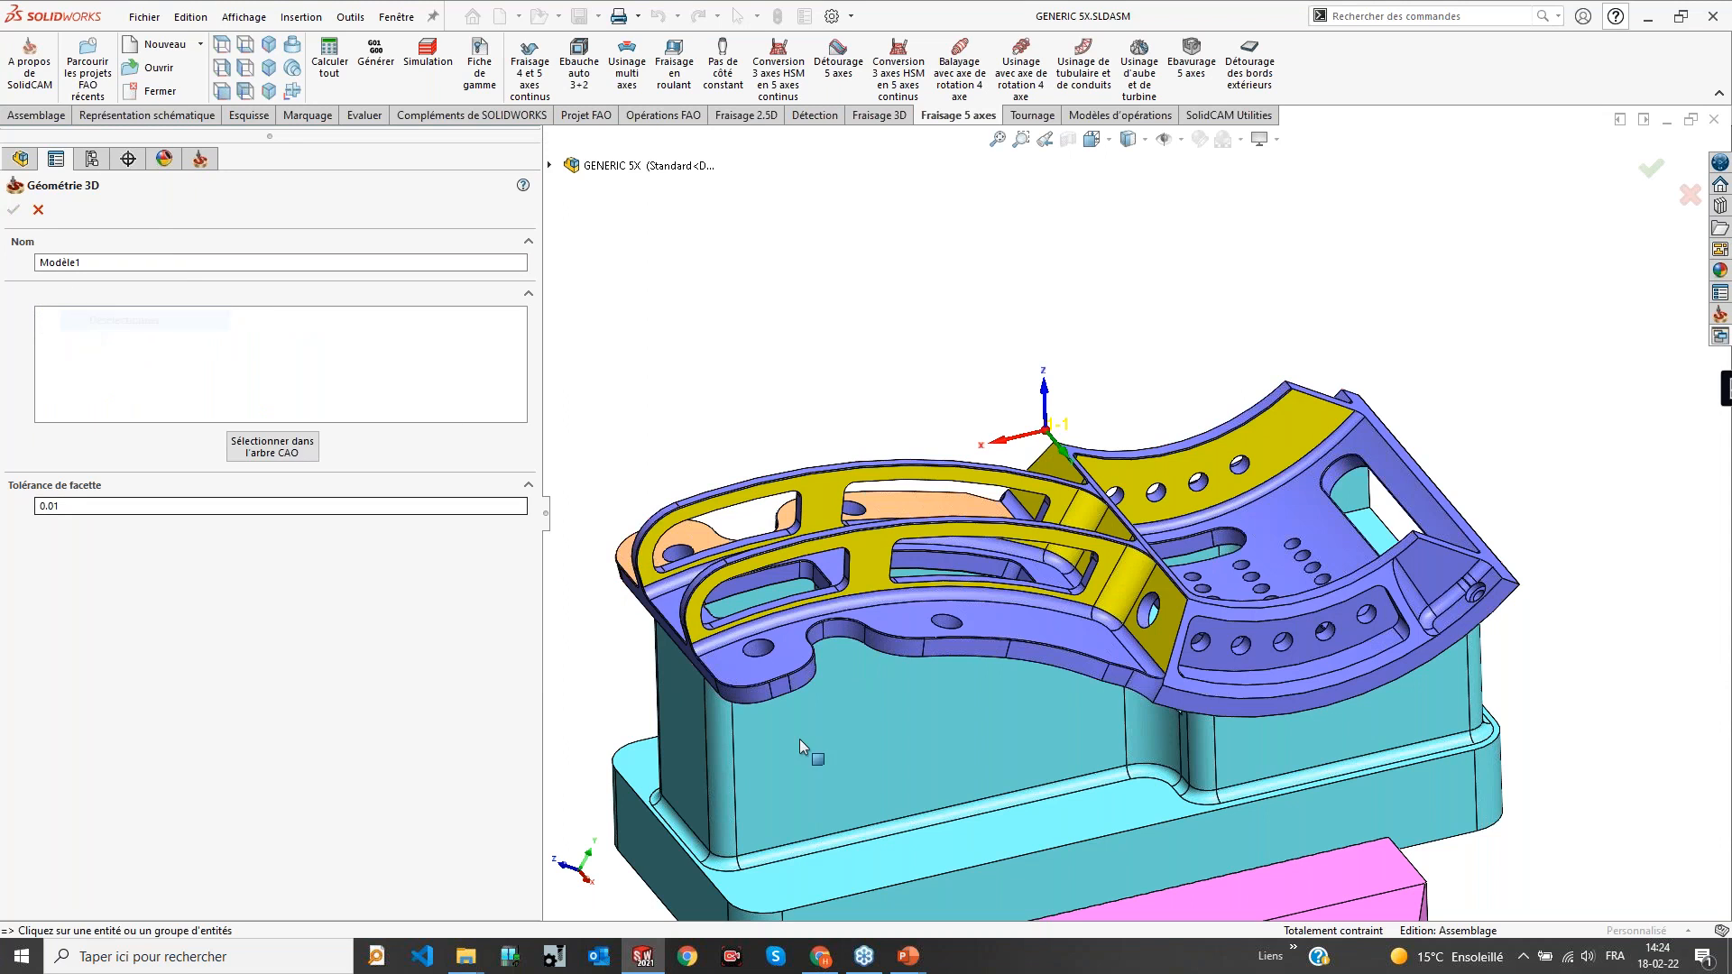
{"action": "left_click", "coordinate": [938, 763]}
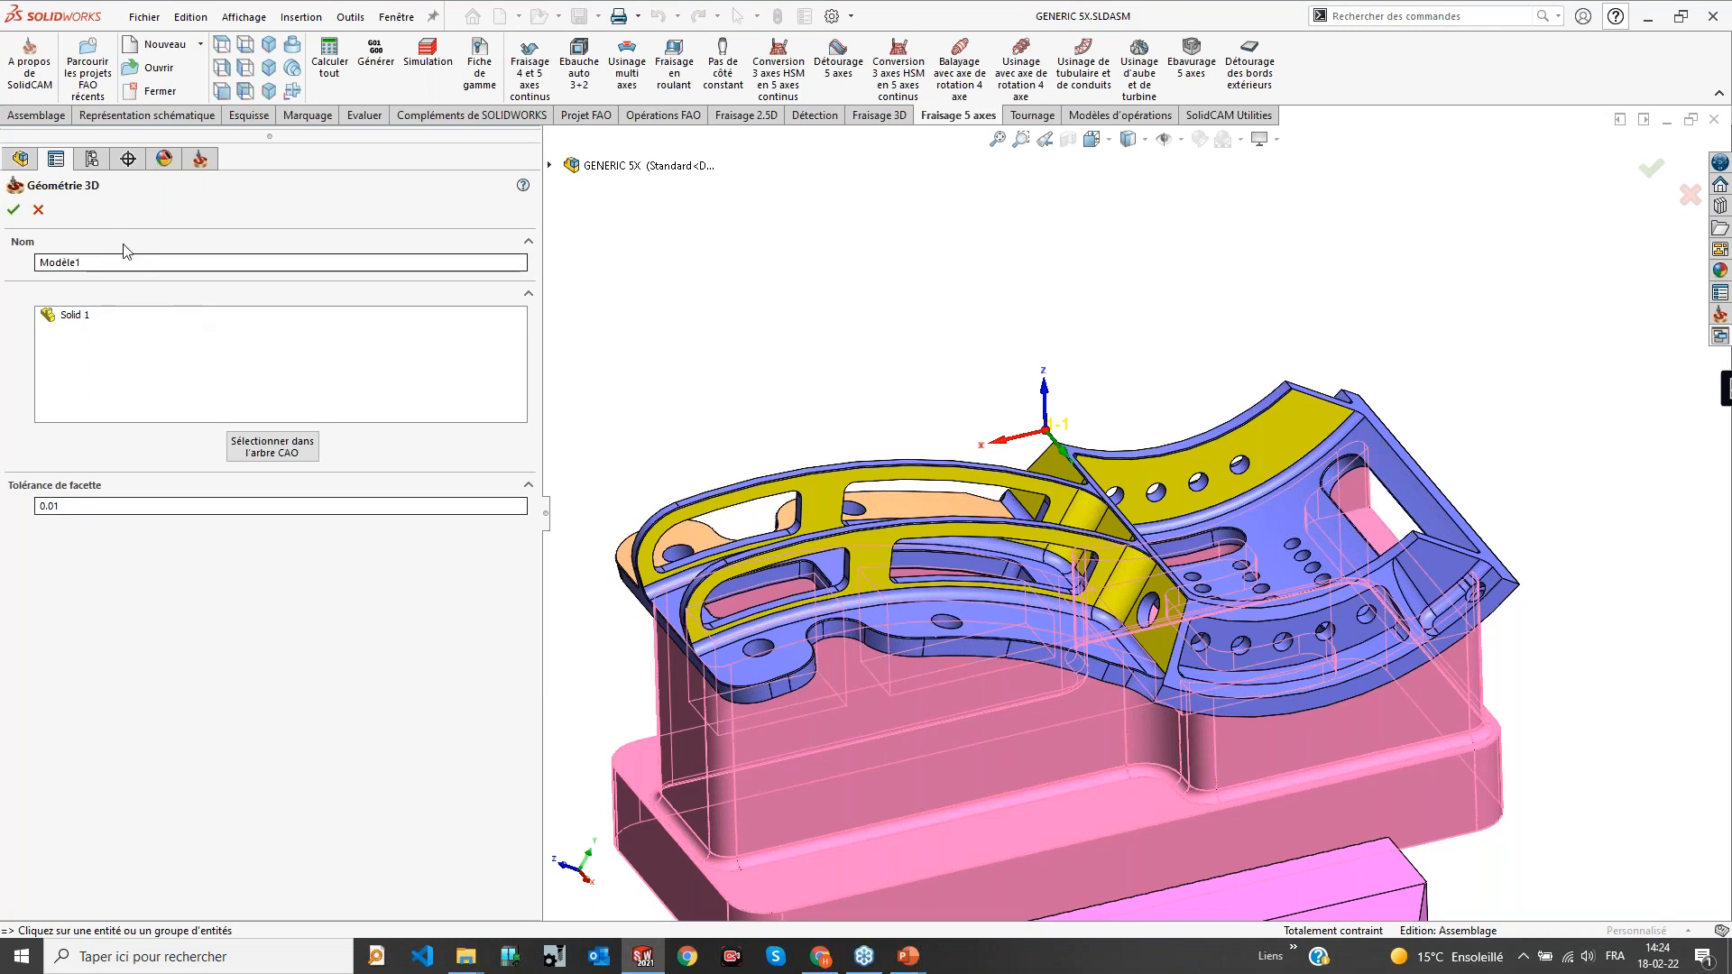
{"action": "left_click", "coordinate": [44, 210]}
Review the geometry types offered for control surface 1 and close the new operation without saving
{"action": "left_click", "coordinate": [670, 383]}
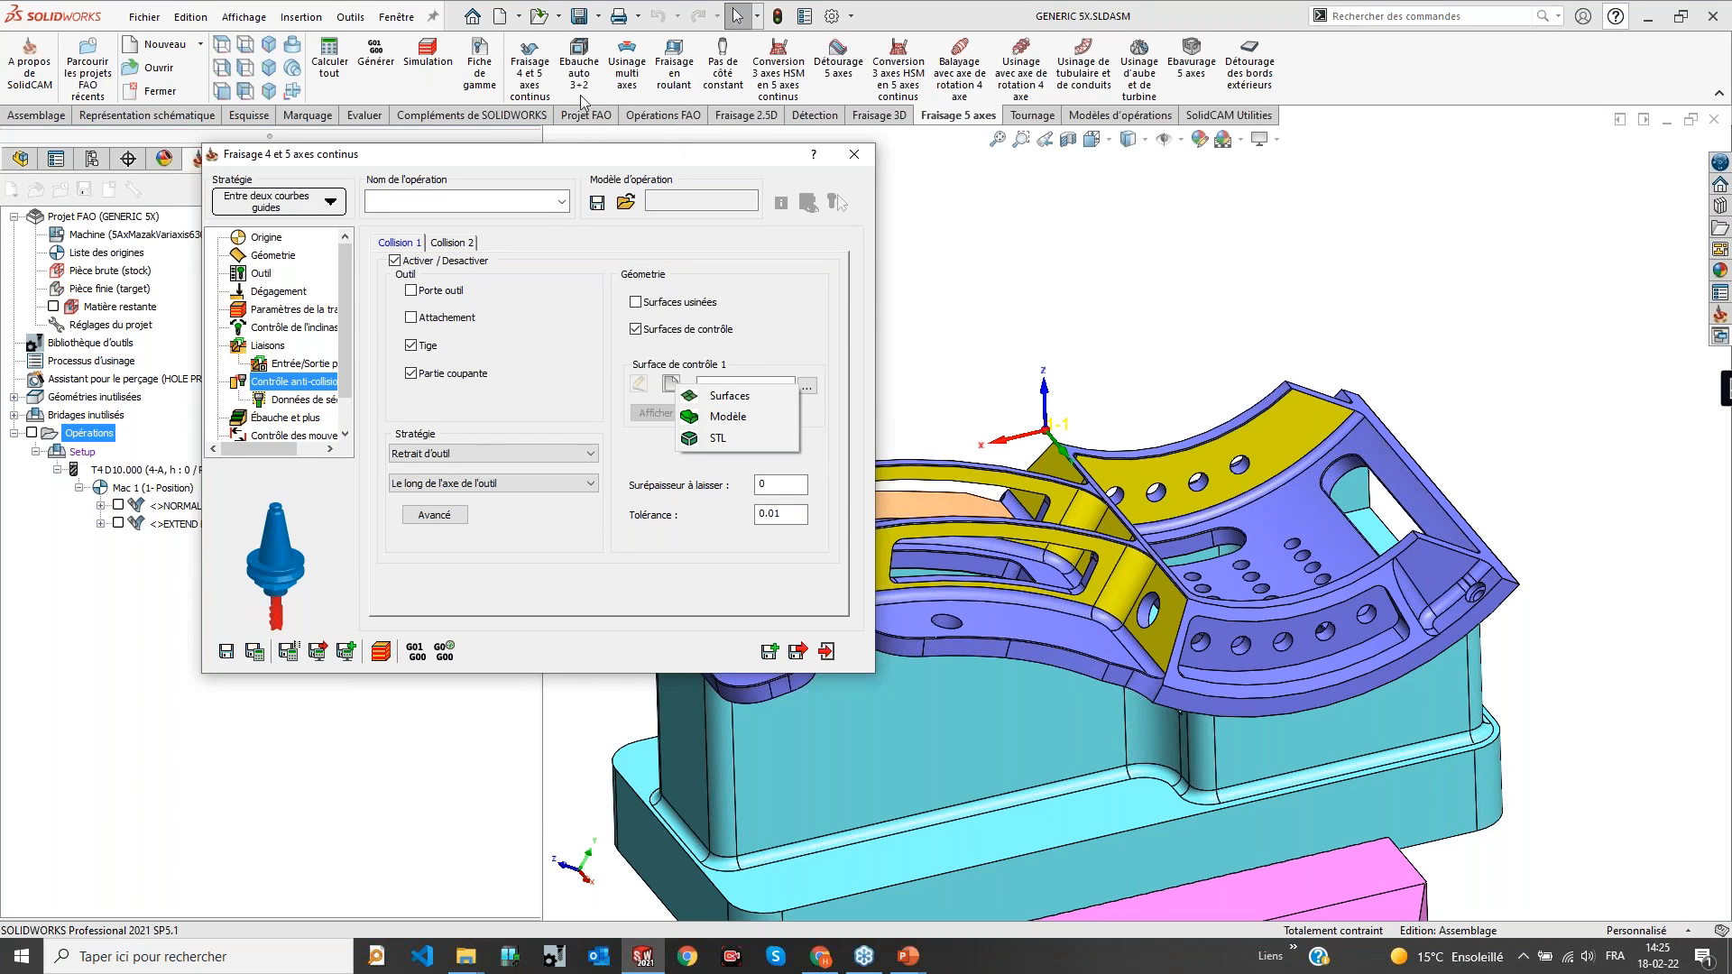
{"action": "left_click", "coordinate": [308, 163]}
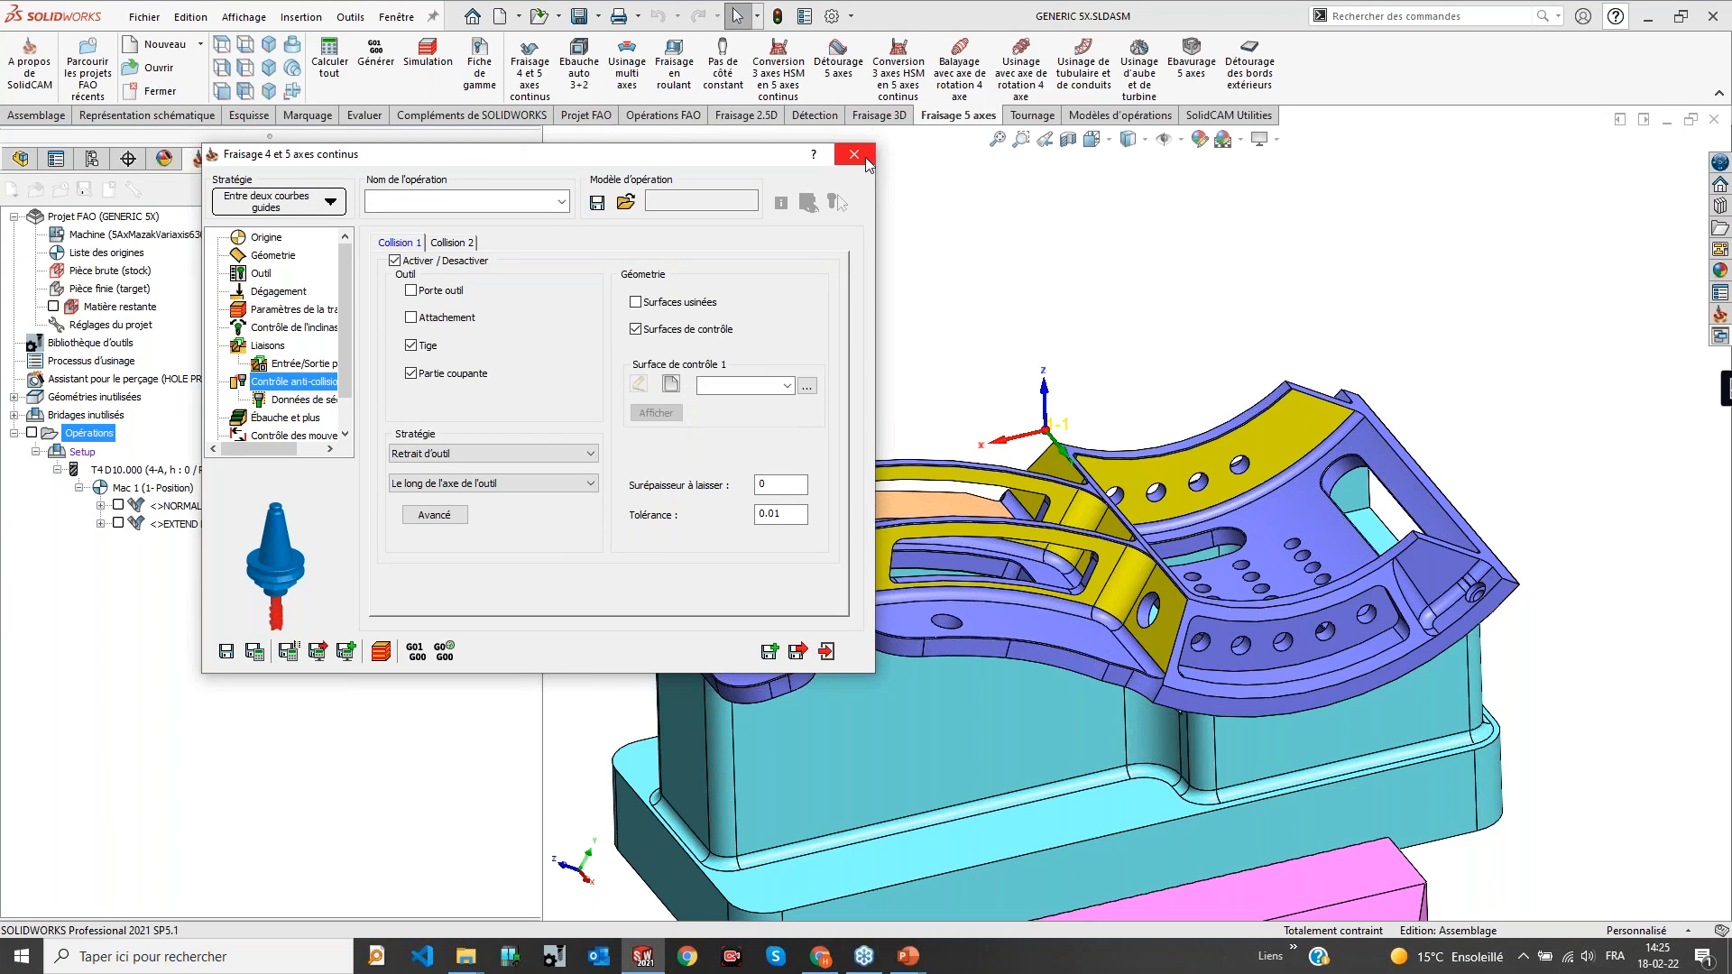
{"action": "left_click", "coordinate": [854, 155]}
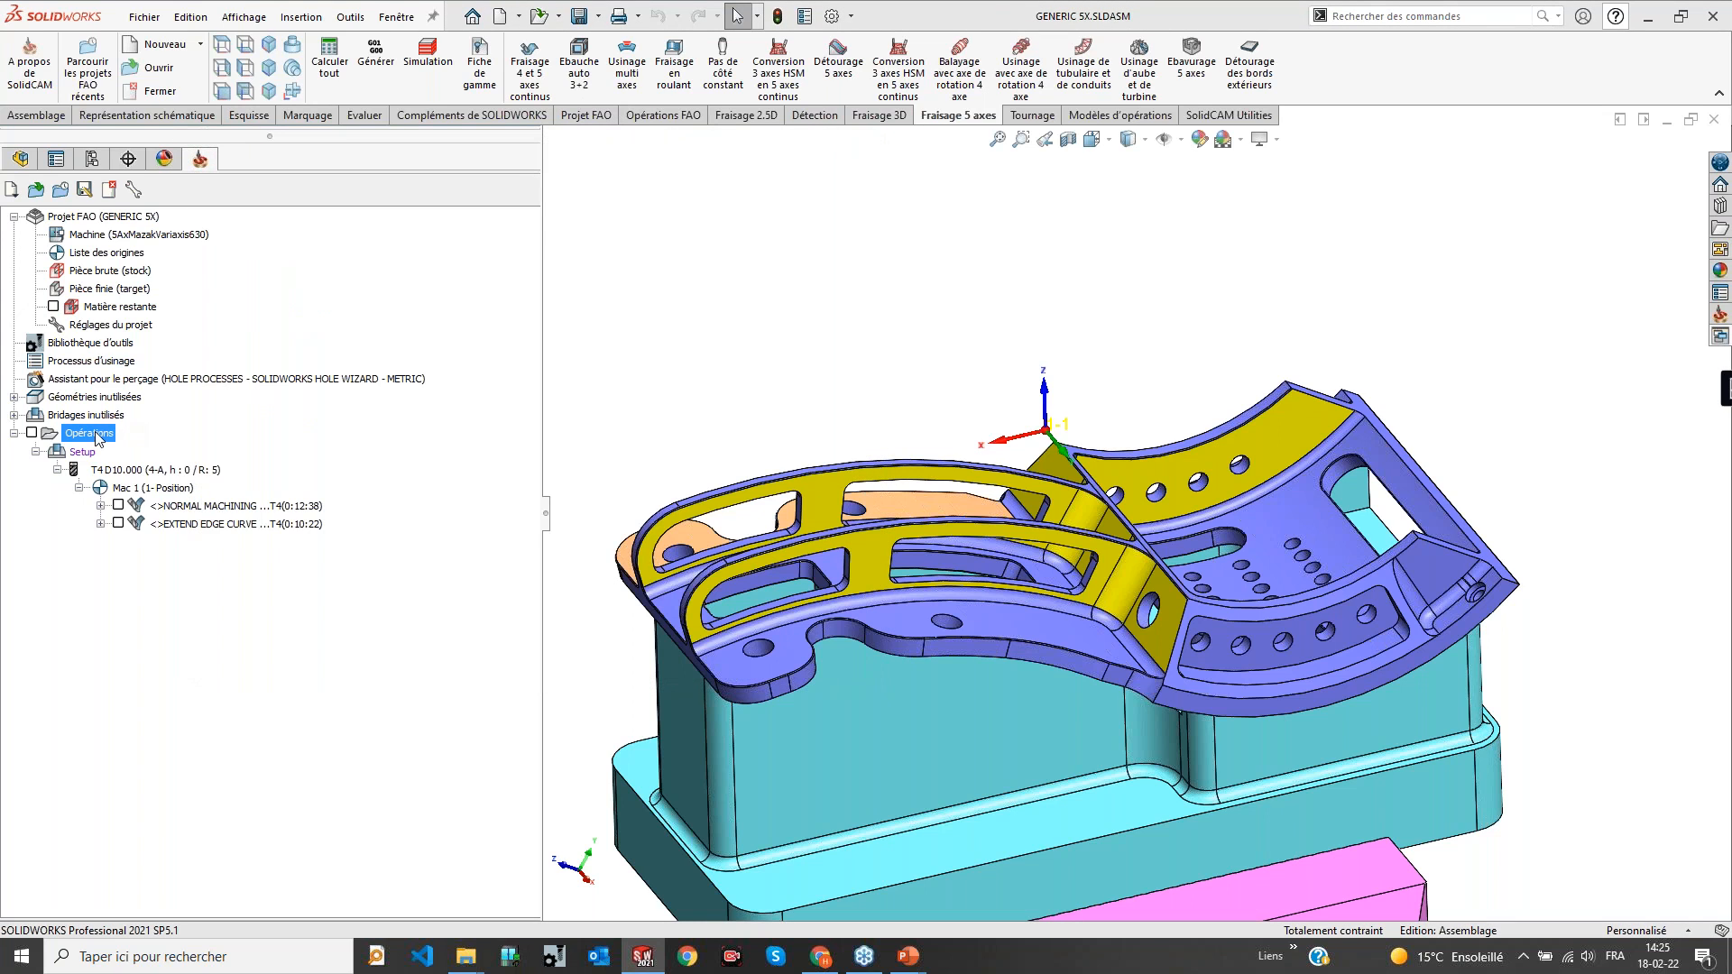
{"action": "right_click", "coordinate": [97, 439]}
{"action": "mouse_move", "coordinate": [271, 380]}
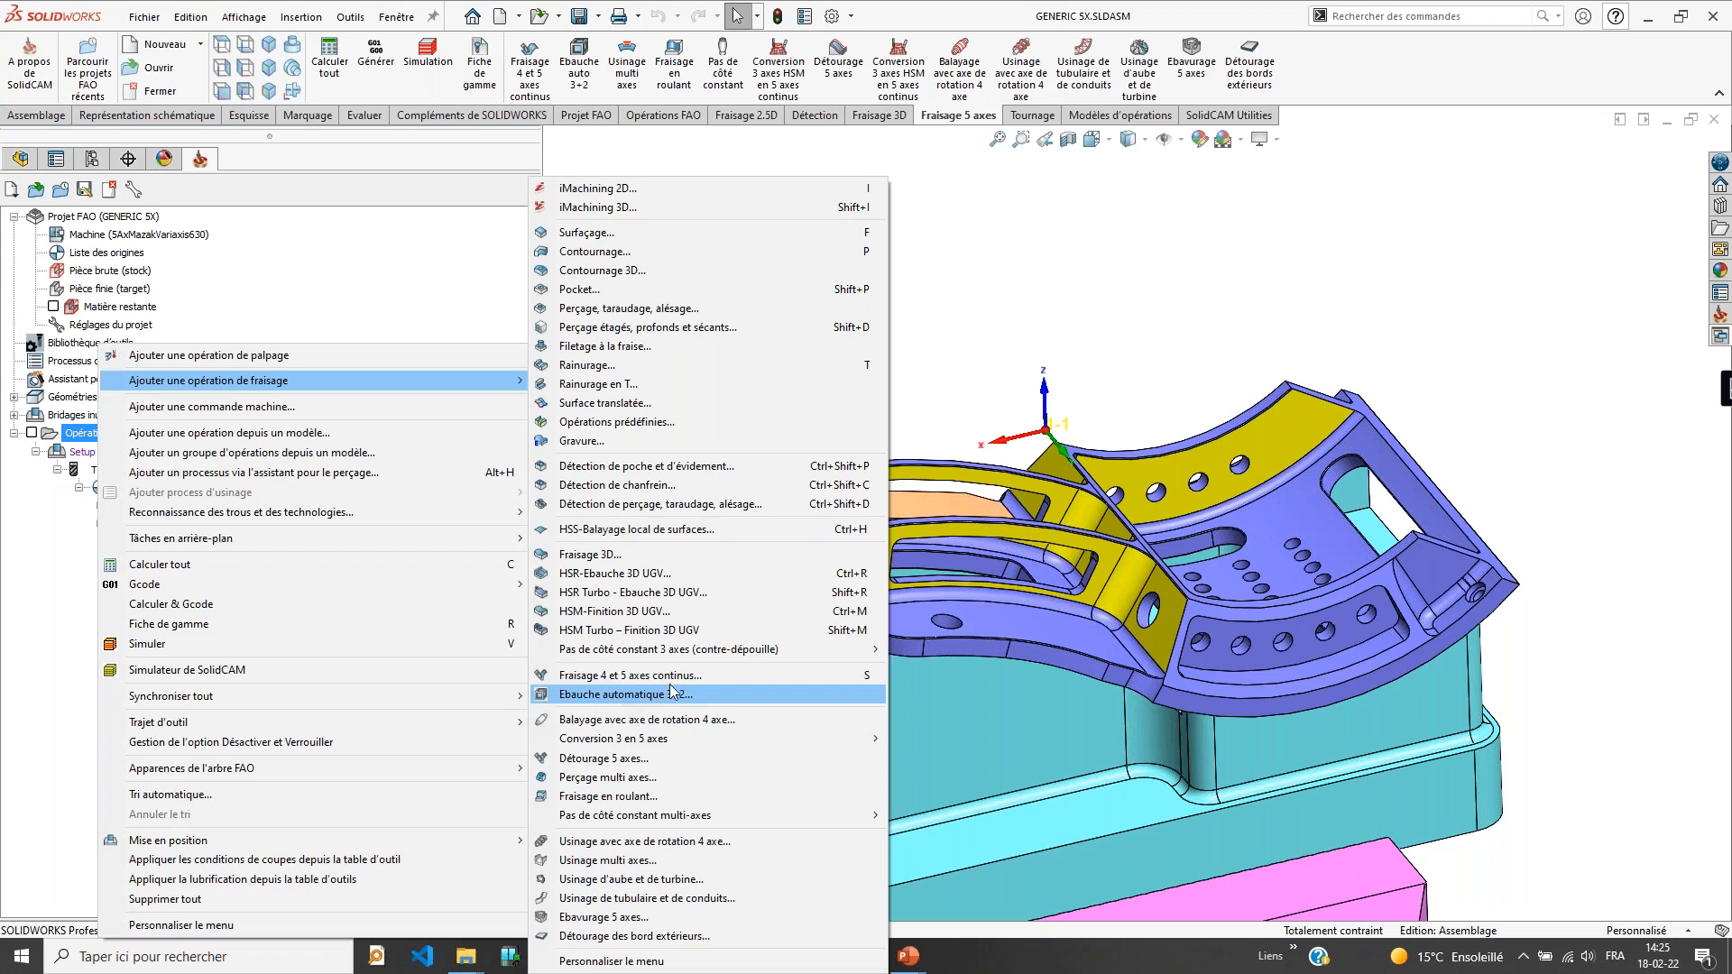
{"action": "left_click", "coordinate": [973, 360]}
Open the NORMAL MACHINING operation and display its machining surface and first guide curve on the model
{"action": "double_click", "coordinate": [134, 508]}
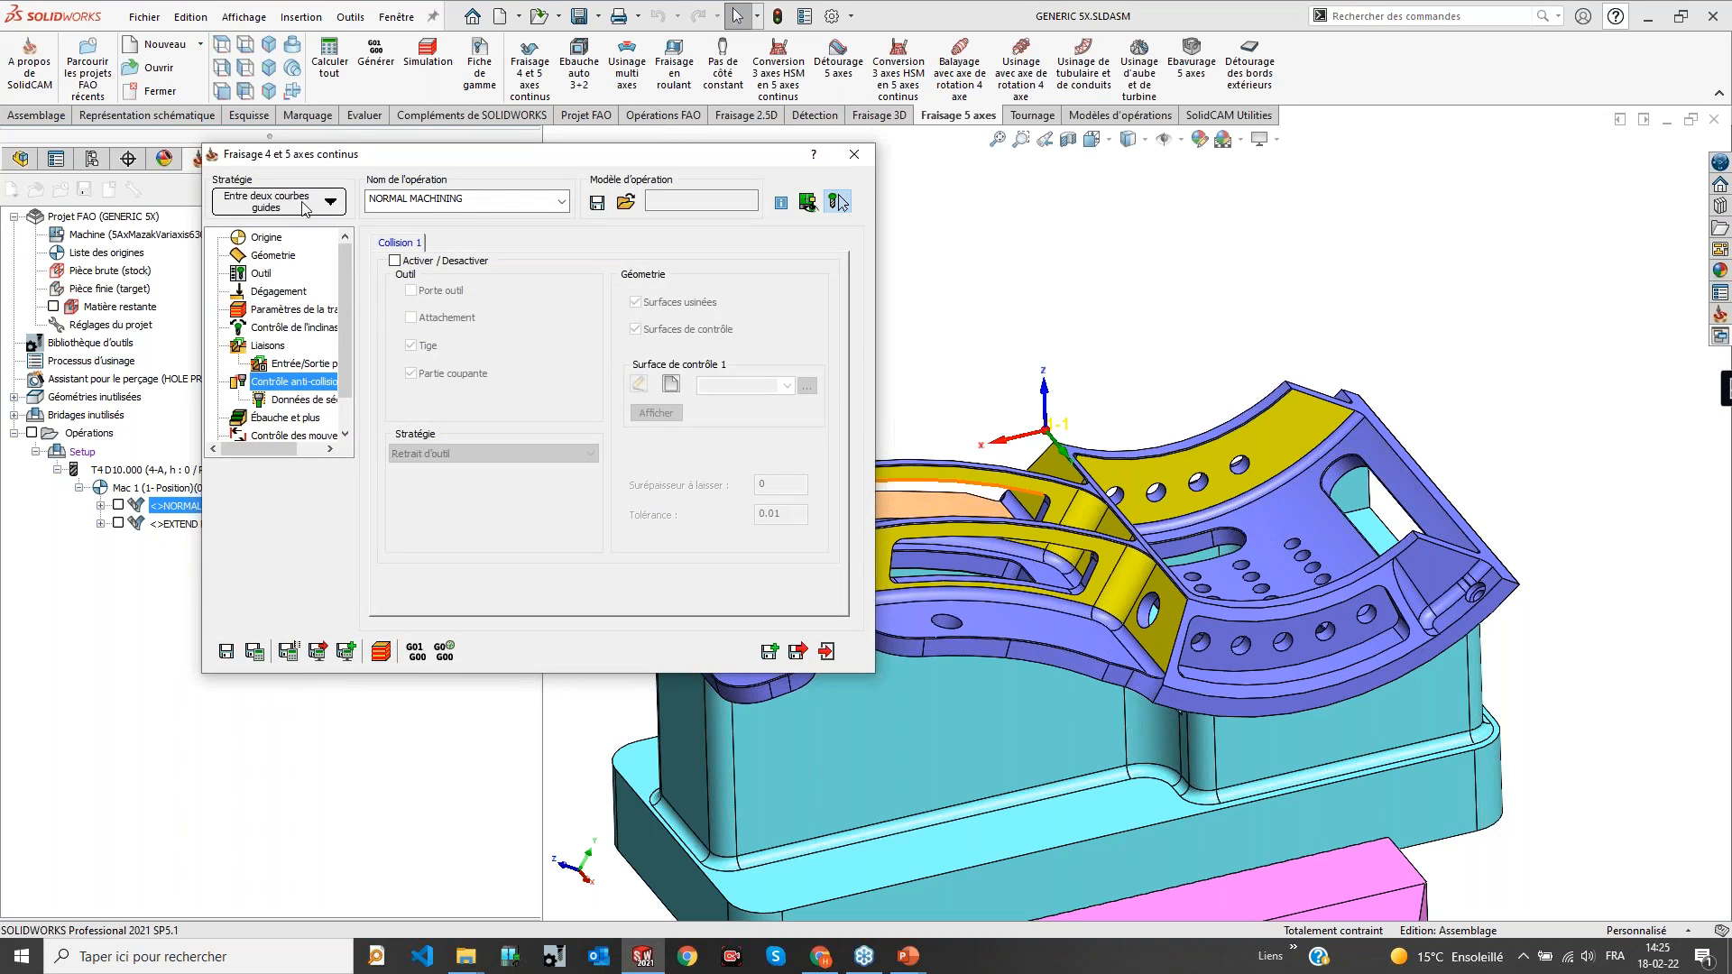
{"action": "left_click", "coordinate": [274, 256]}
{"action": "left_click", "coordinate": [413, 313]}
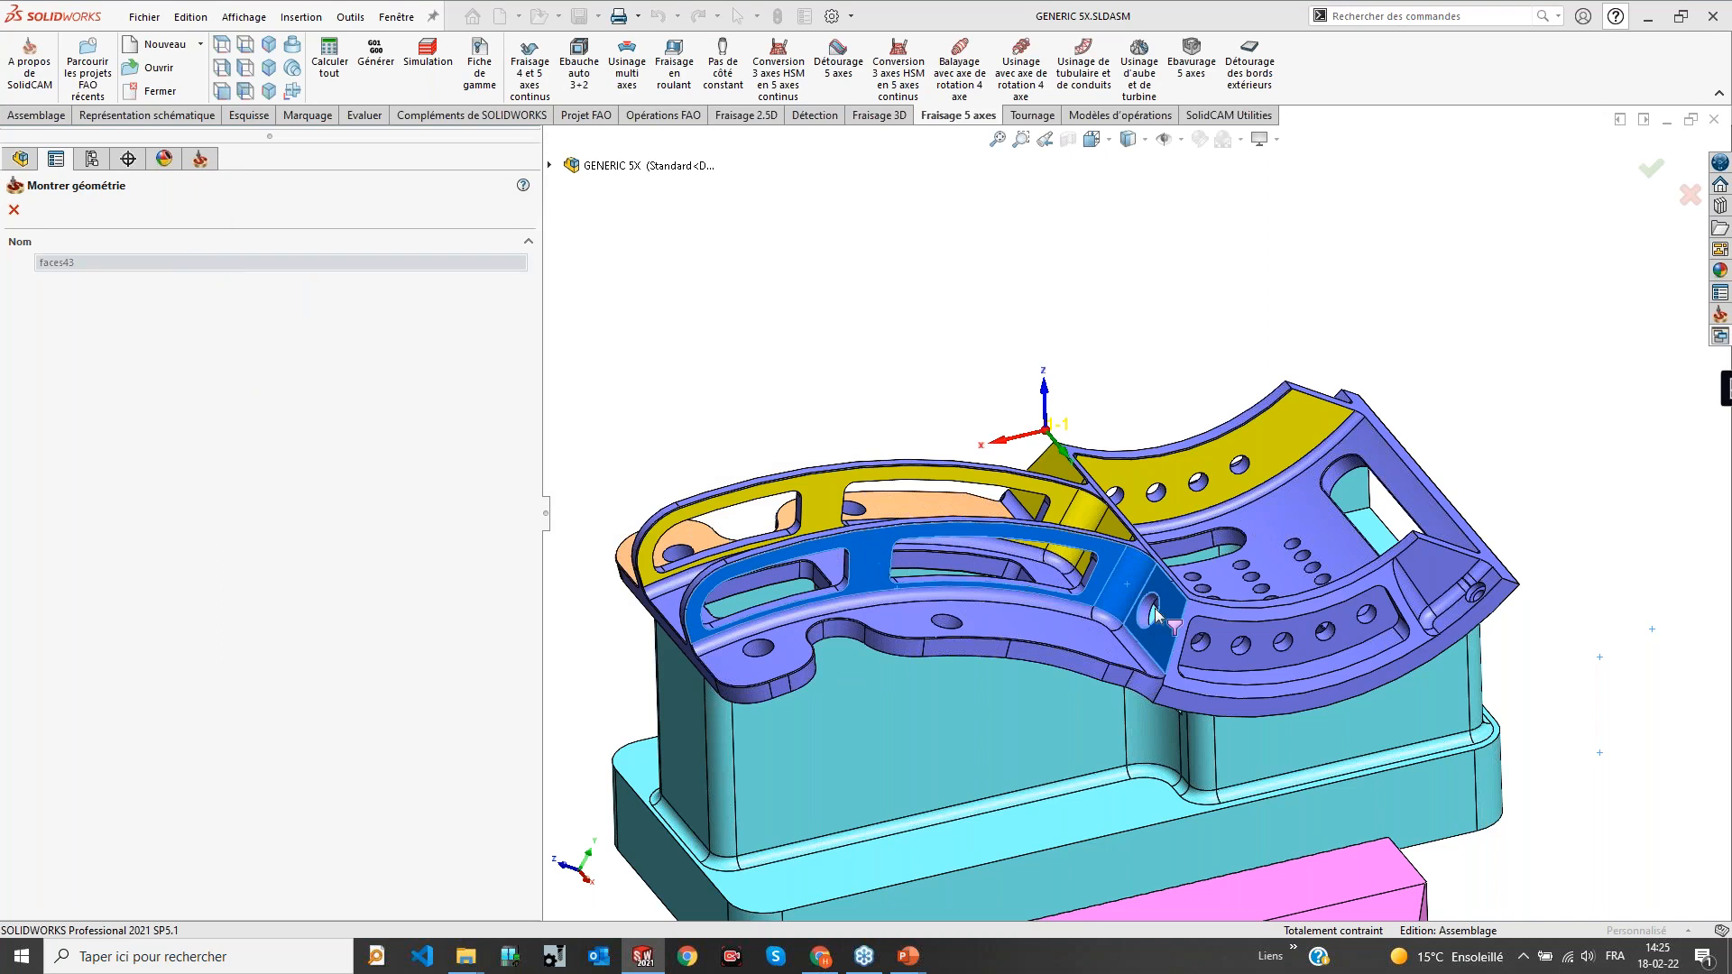
{"action": "left_click", "coordinate": [13, 209]}
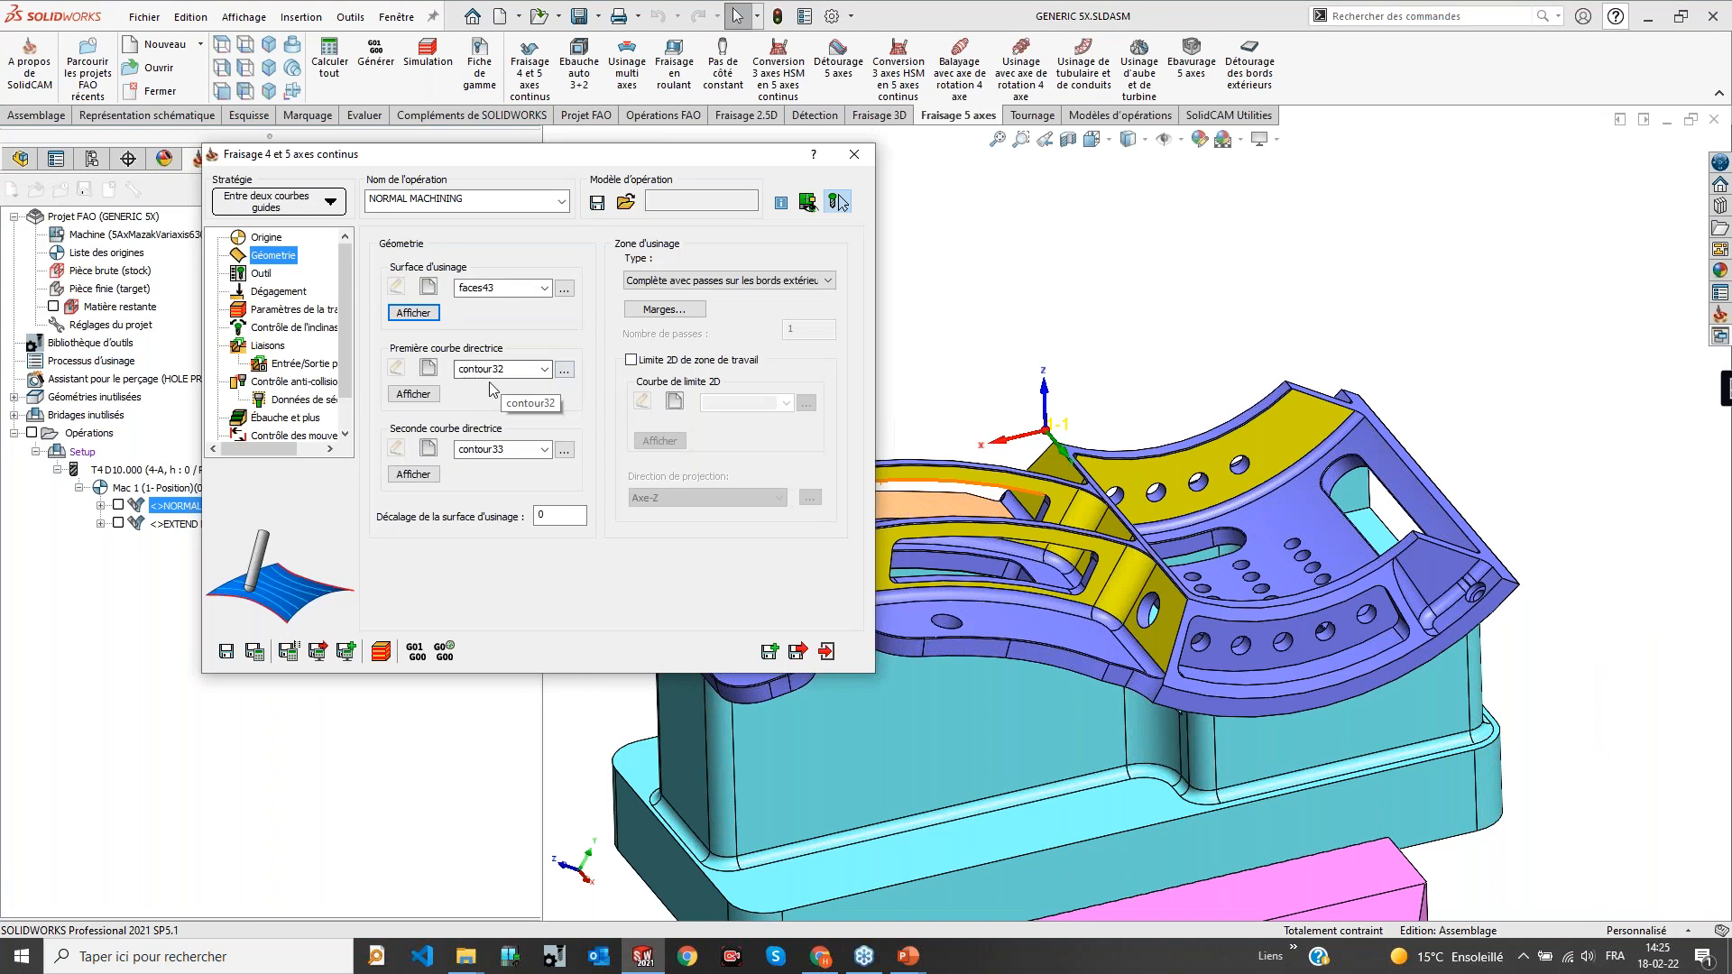
{"action": "left_click", "coordinate": [414, 394]}
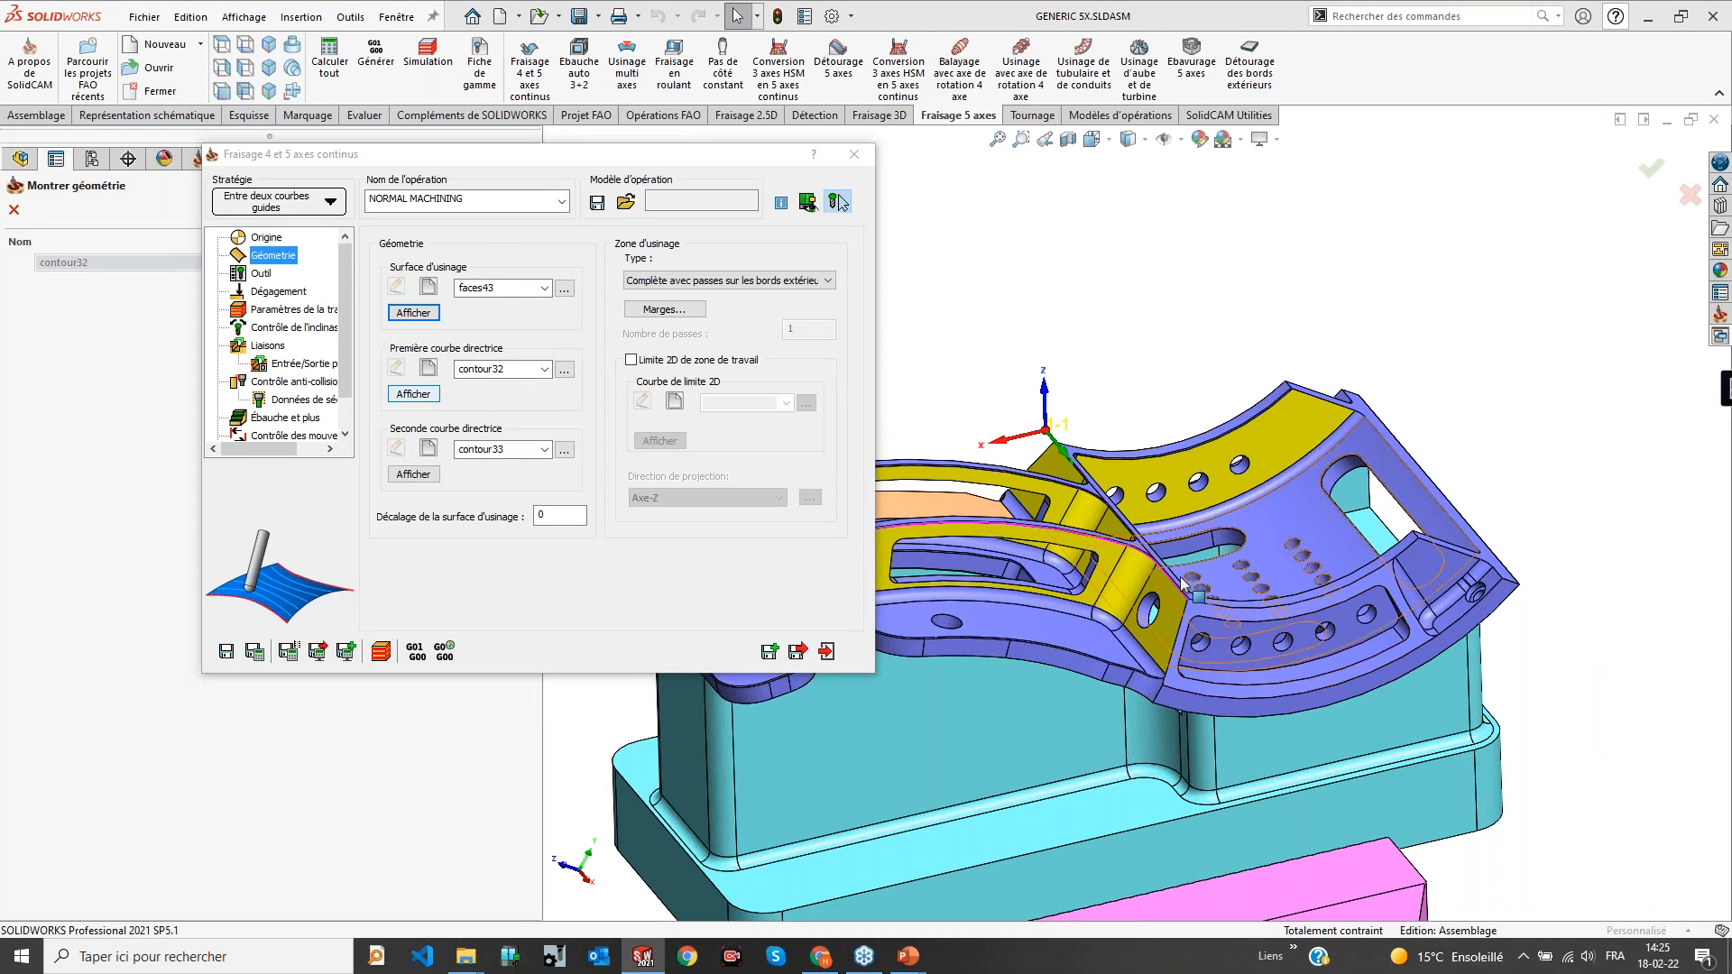
{"action": "left_click", "coordinate": [14, 209]}
Display the second guide curve and examine its course along the lower edge of the front rib
{"action": "left_click", "coordinate": [413, 474]}
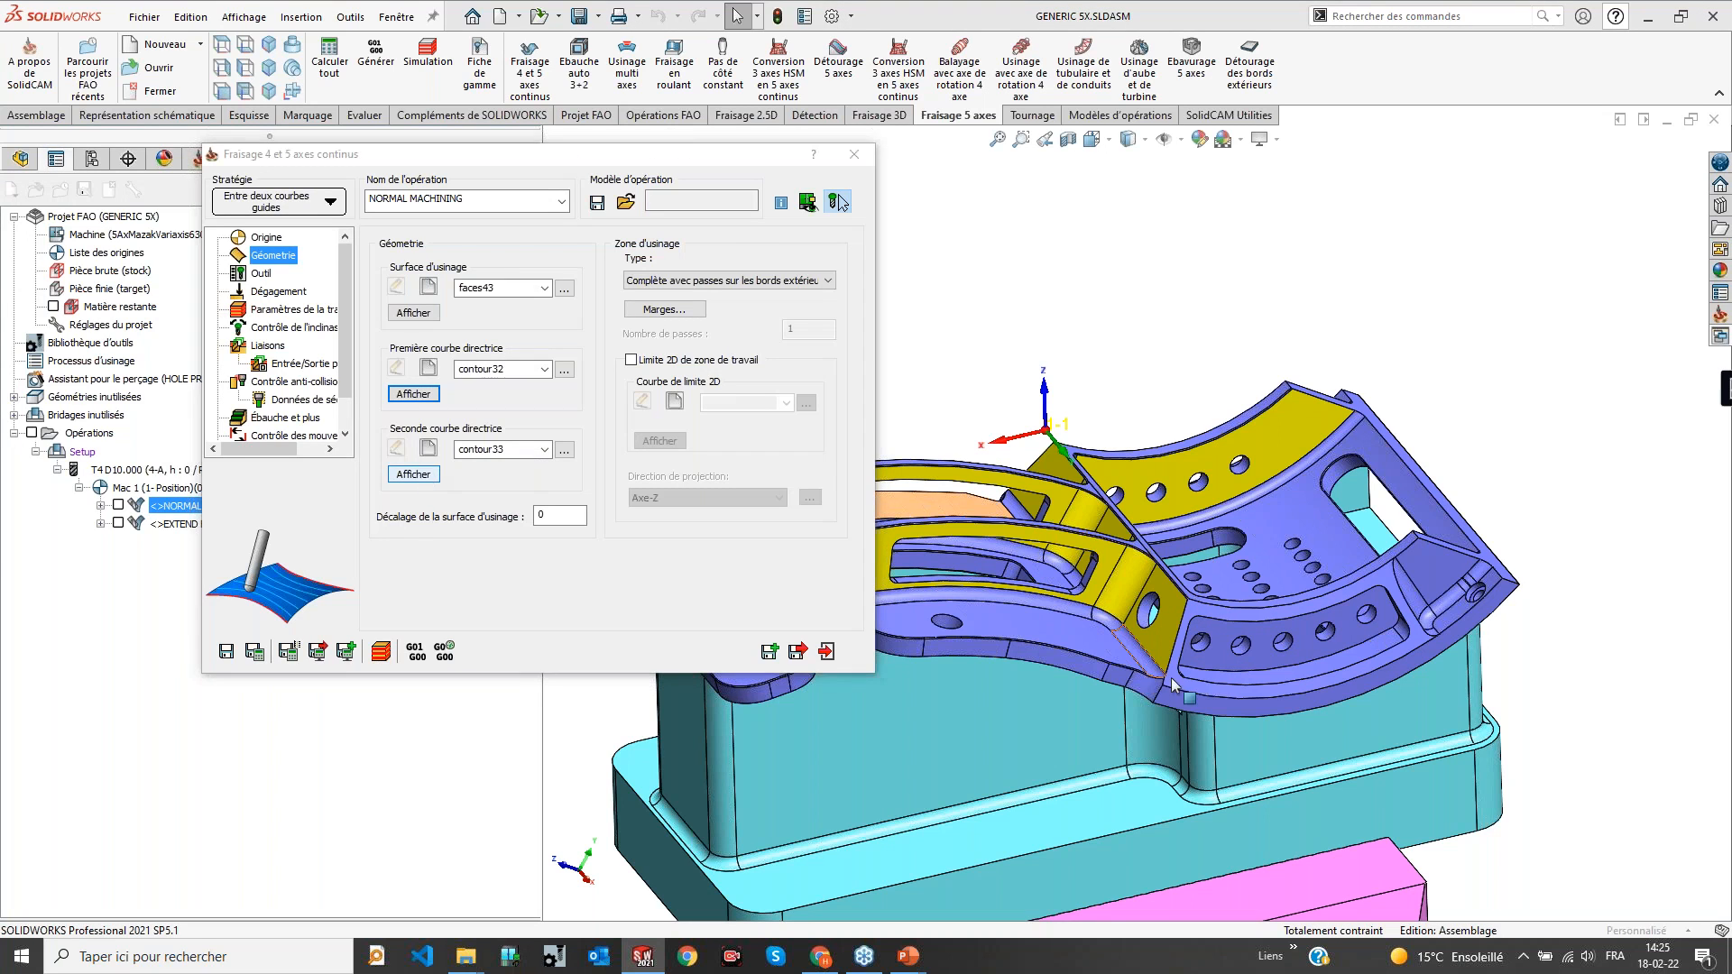
{"action": "scroll", "coordinate": [1162, 676], "scroll_direction": "down", "scroll_amount": 3}
{"action": "scroll", "coordinate": [830, 581], "scroll_direction": "up", "scroll_amount": 2}
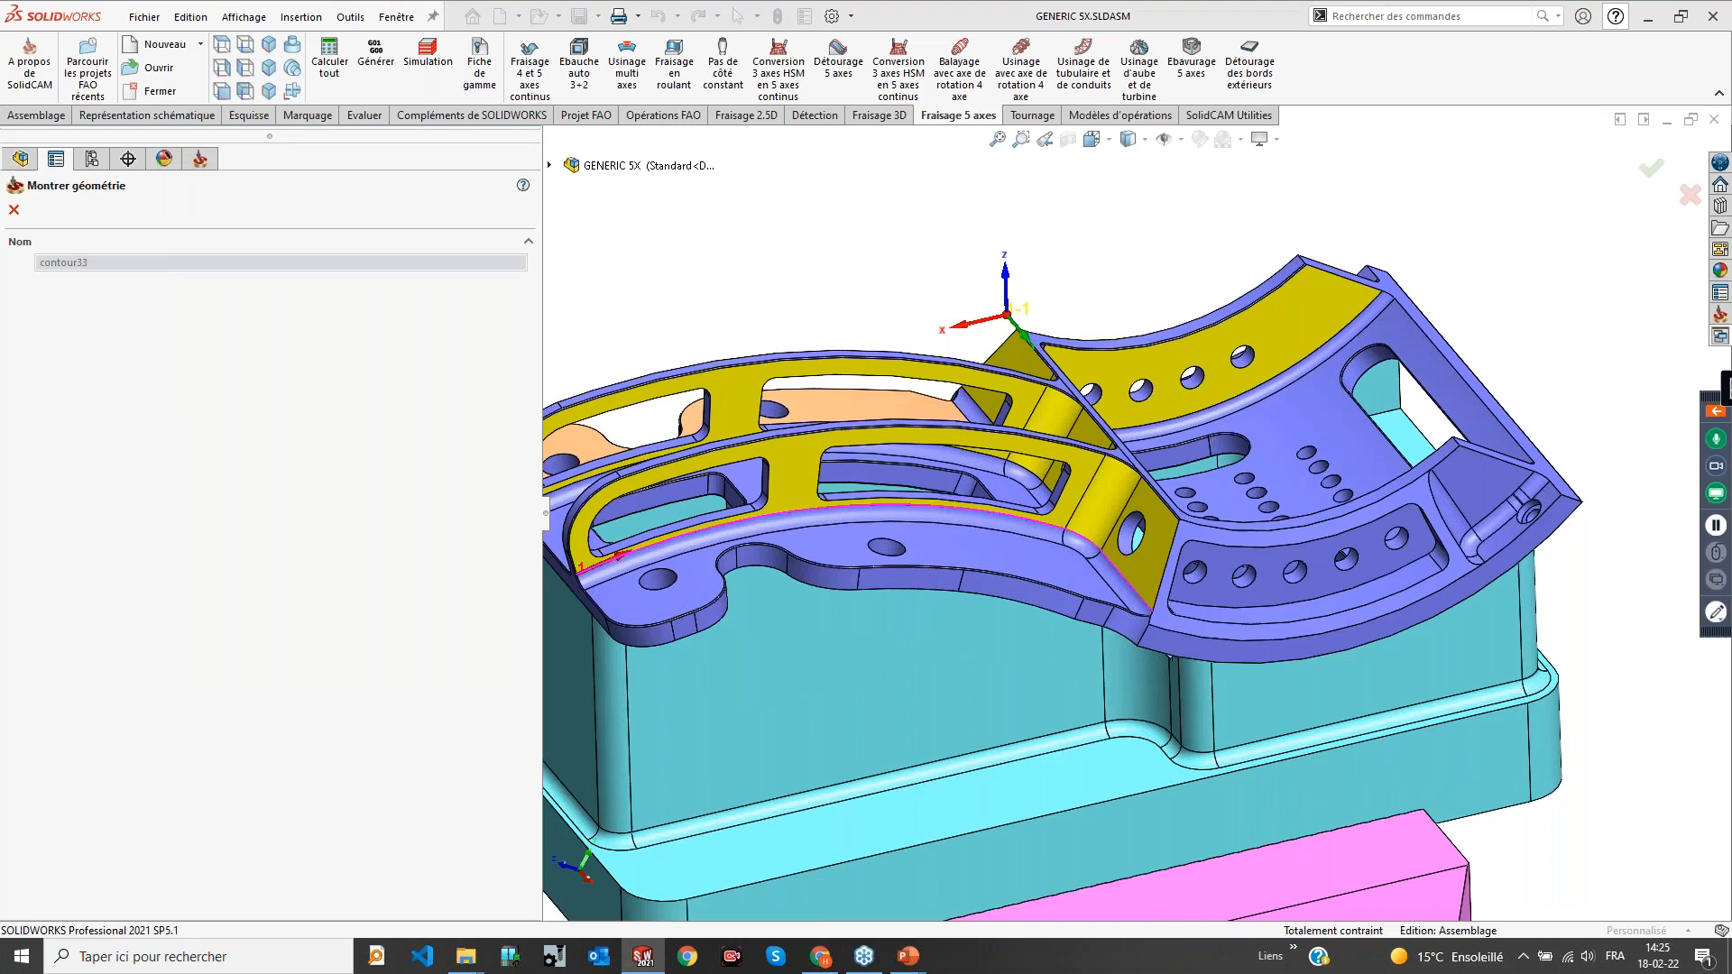
{"action": "middle_click_drag", "start_coordinate": [933, 548], "coordinate": [1072, 559], "text": "ctrl"}
{"action": "scroll", "coordinate": [1070, 554], "scroll_direction": "down", "scroll_amount": 1}
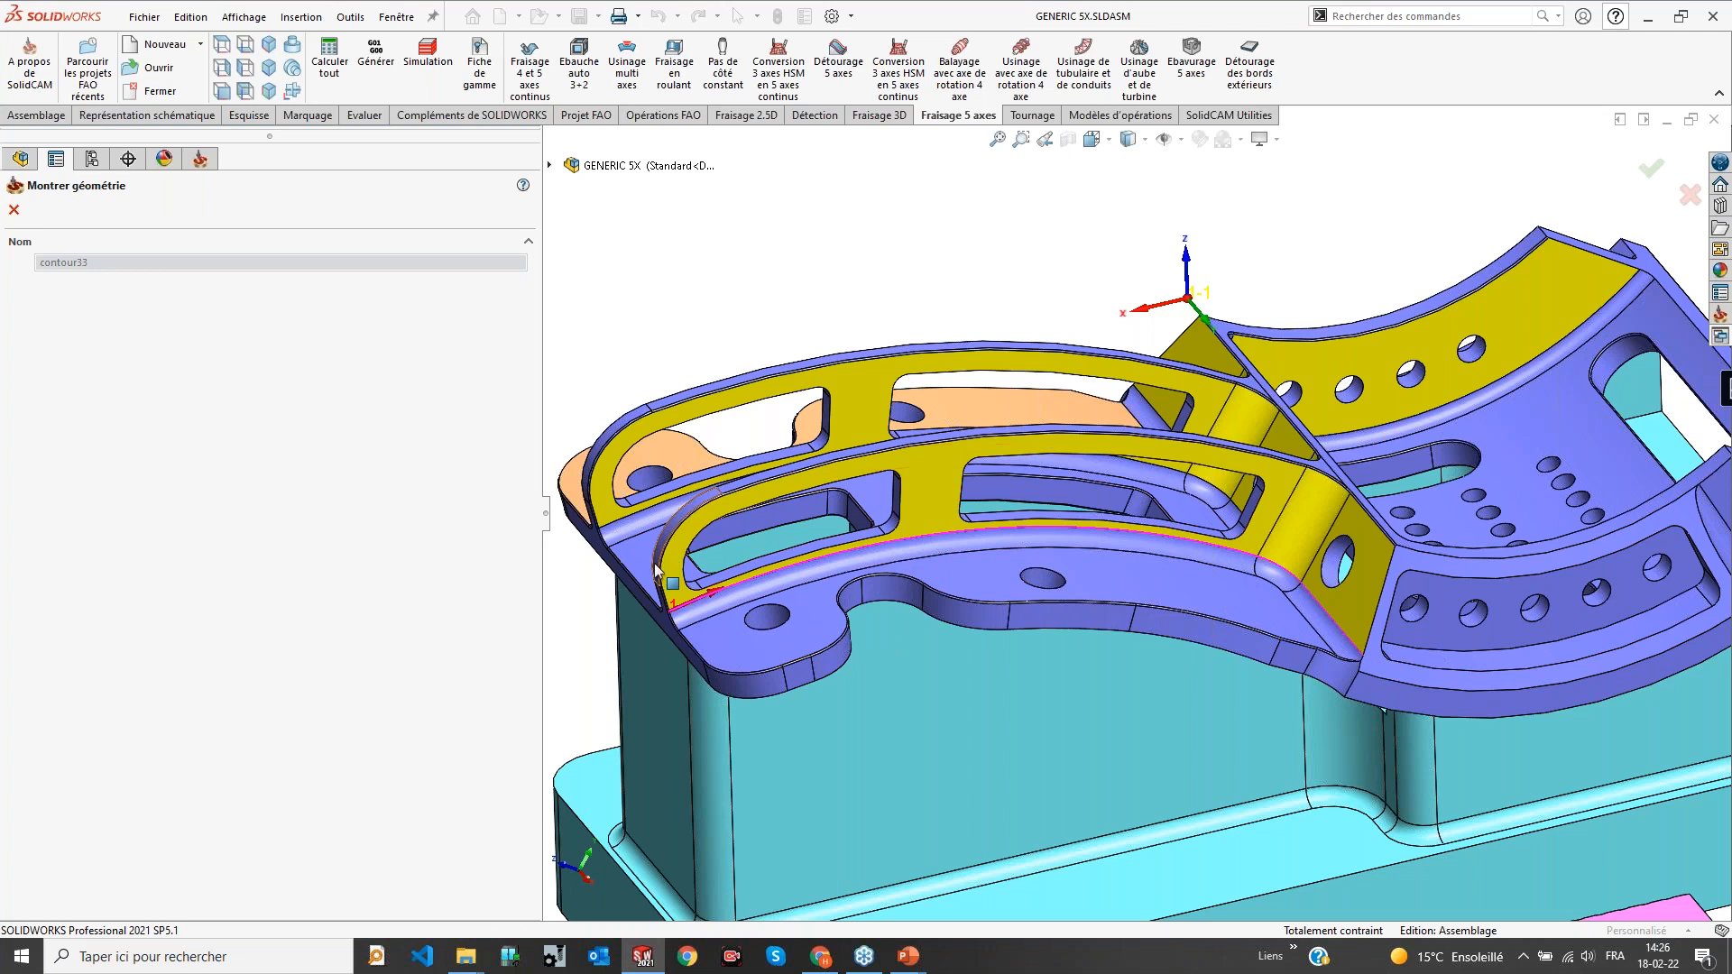
{"action": "left_click", "coordinate": [12, 211]}
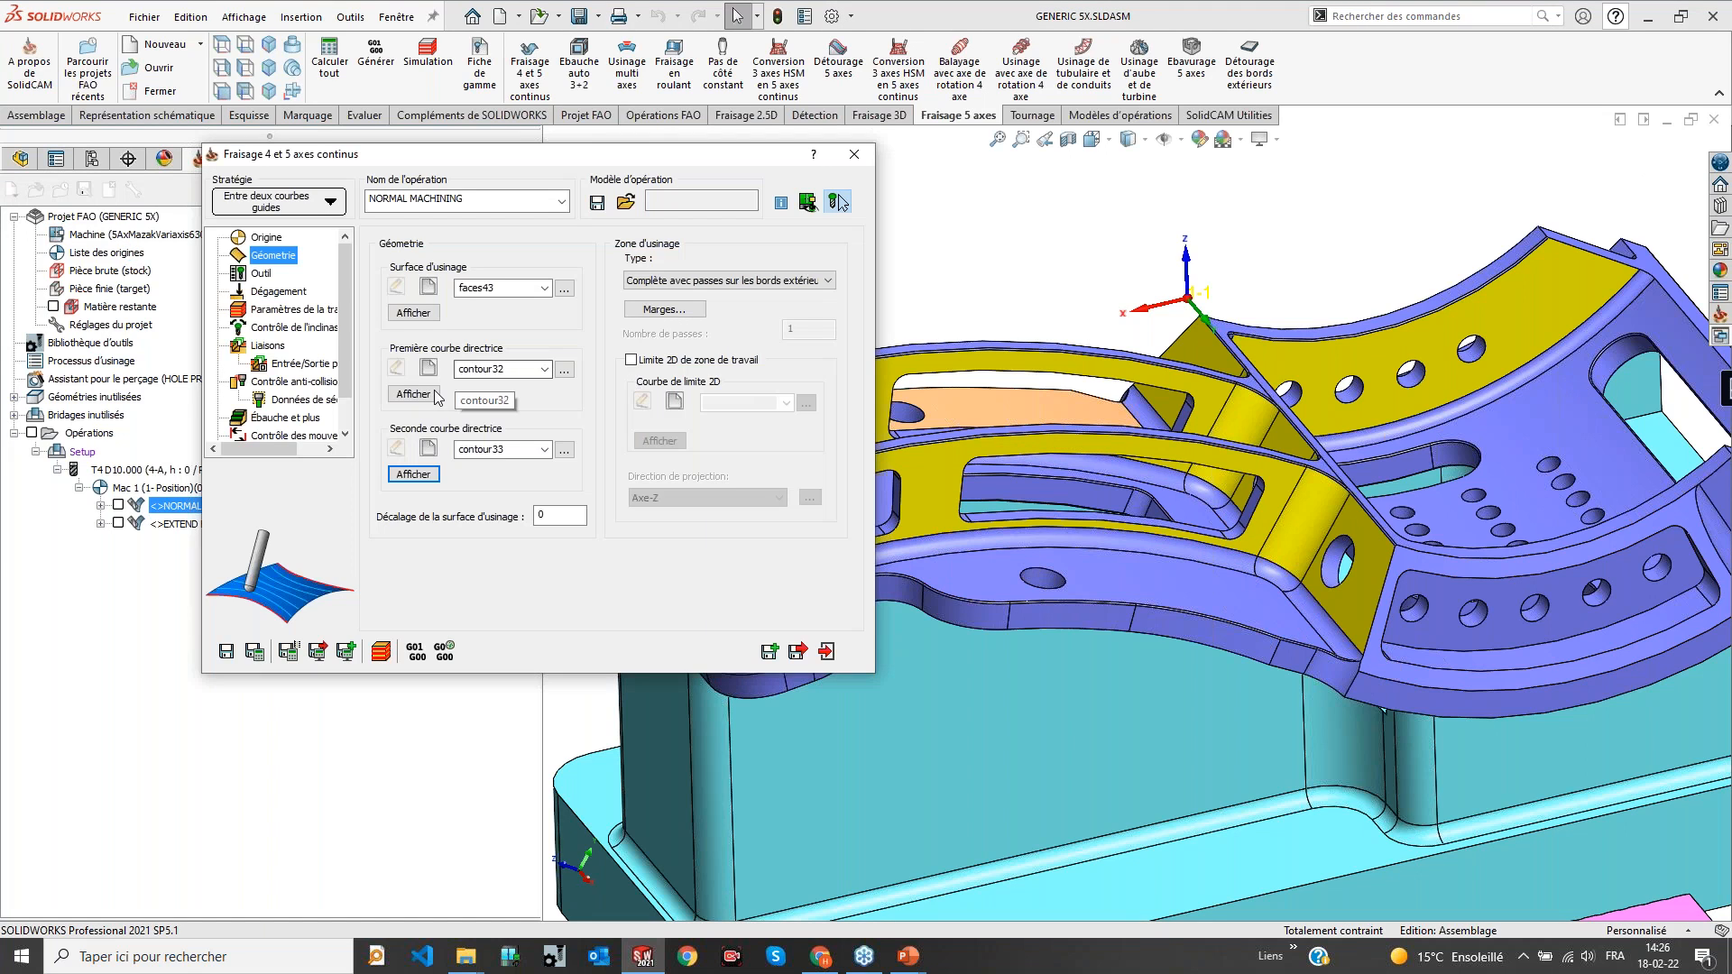
Display the first guide curve again and inspect its start on the upper edge of the front rib
{"action": "left_click", "coordinate": [413, 393]}
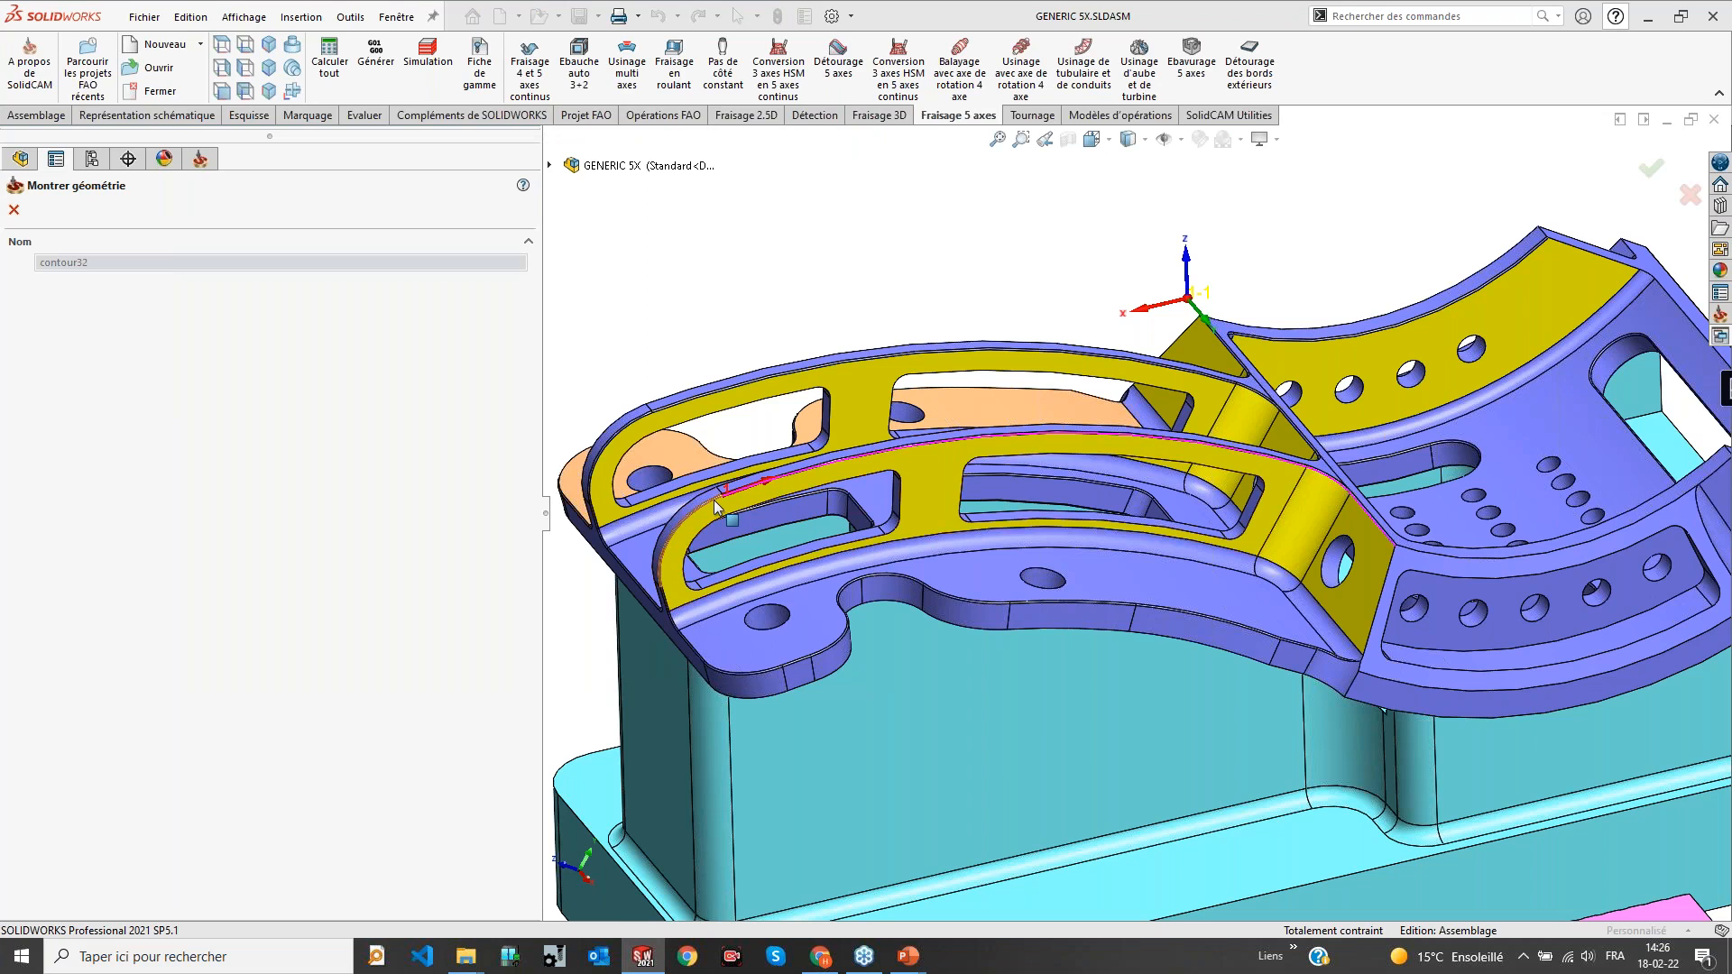
{"action": "scroll", "coordinate": [724, 505], "scroll_direction": "down", "scroll_amount": 3}
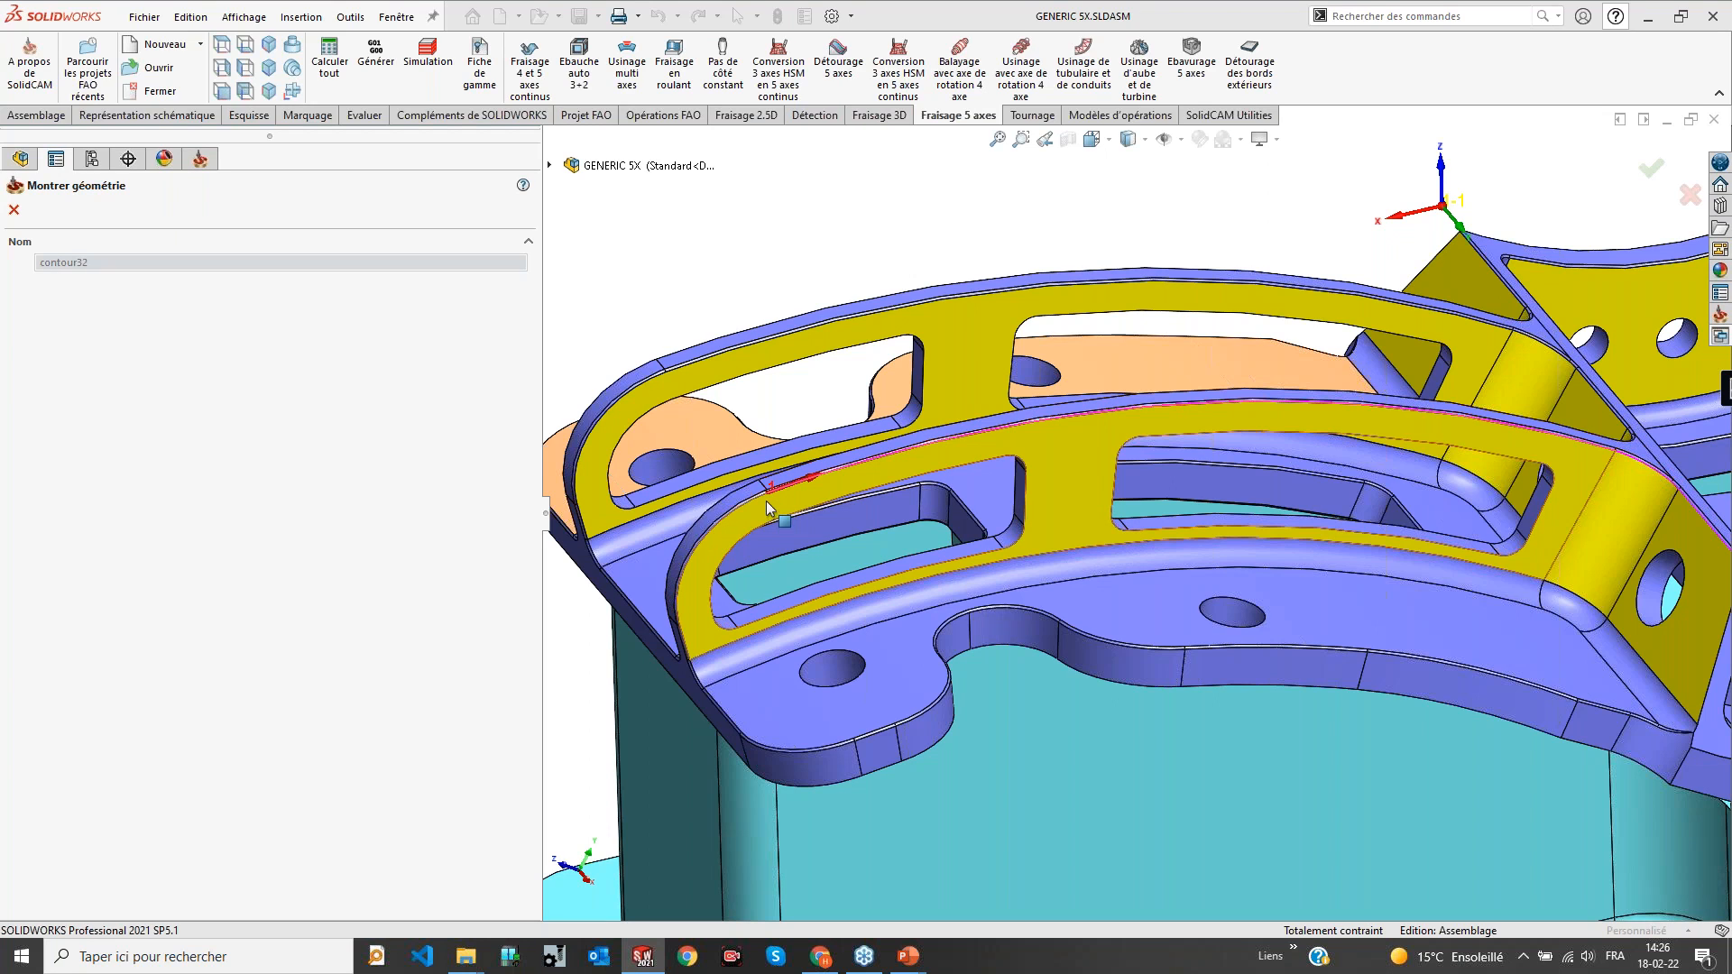
{"action": "left_click", "coordinate": [13, 209]}
Show the NORMAL MACHINING toolpath, inspect its passes at the rounded end of the front rib, and exit the operation
{"action": "left_click", "coordinate": [118, 507]}
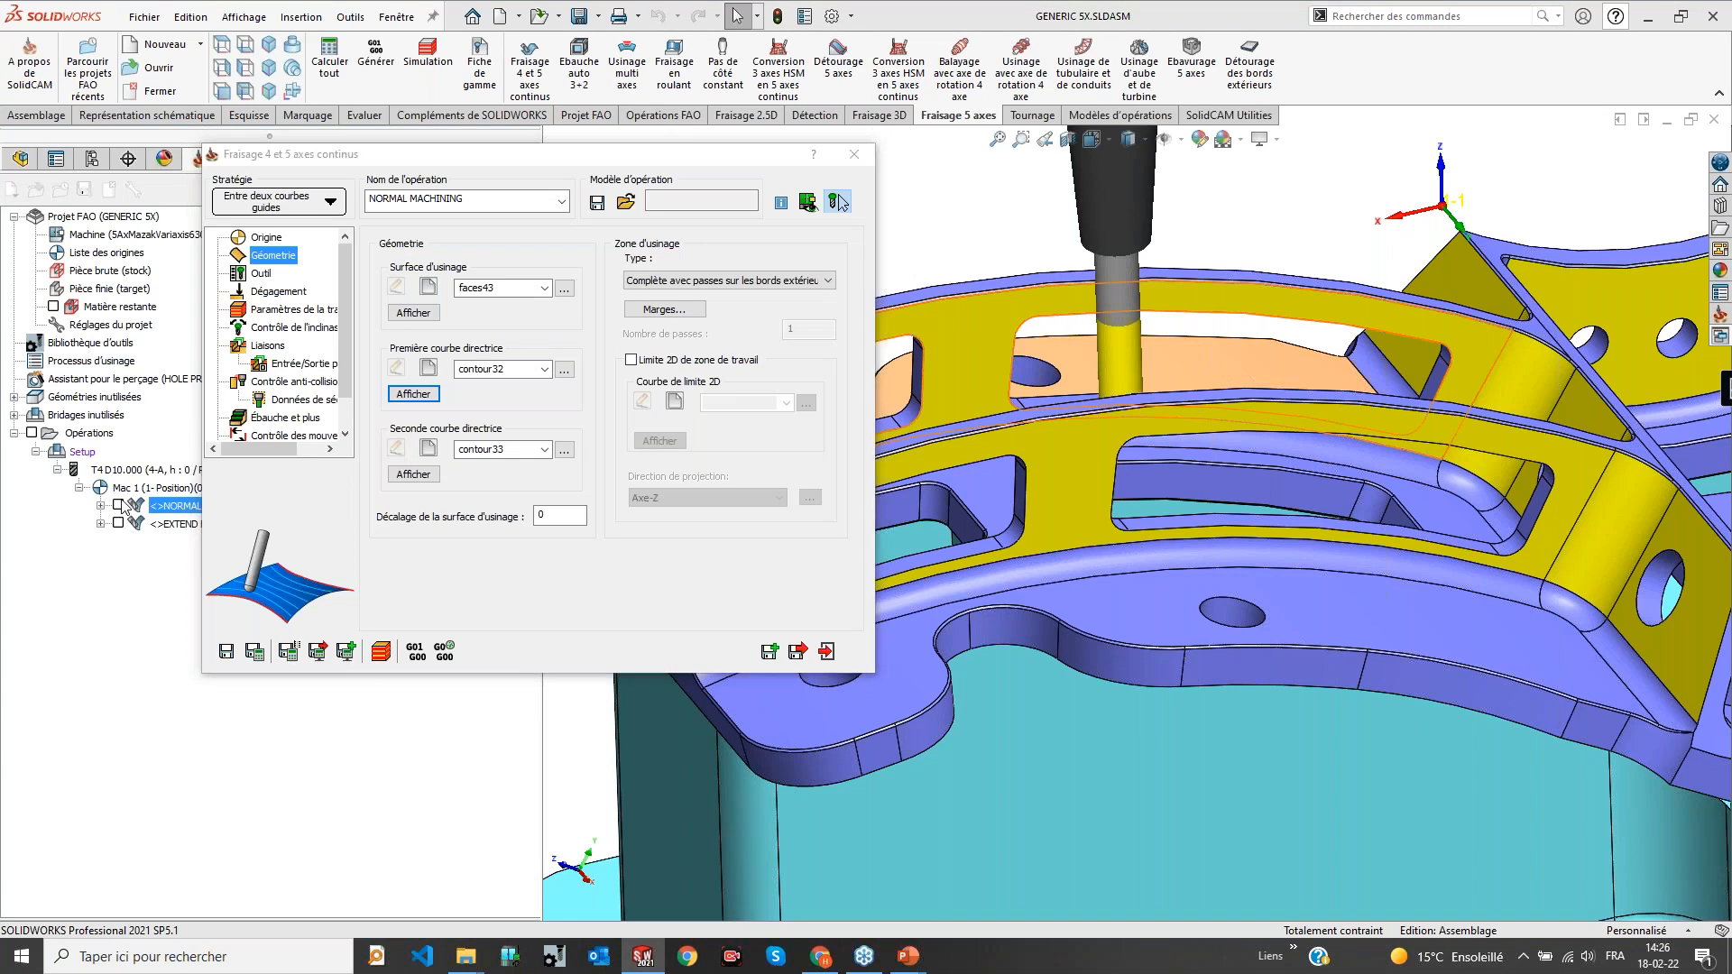
{"action": "middle_click_drag", "start_coordinate": [1014, 336], "coordinate": [1377, 258], "text": "ctrl"}
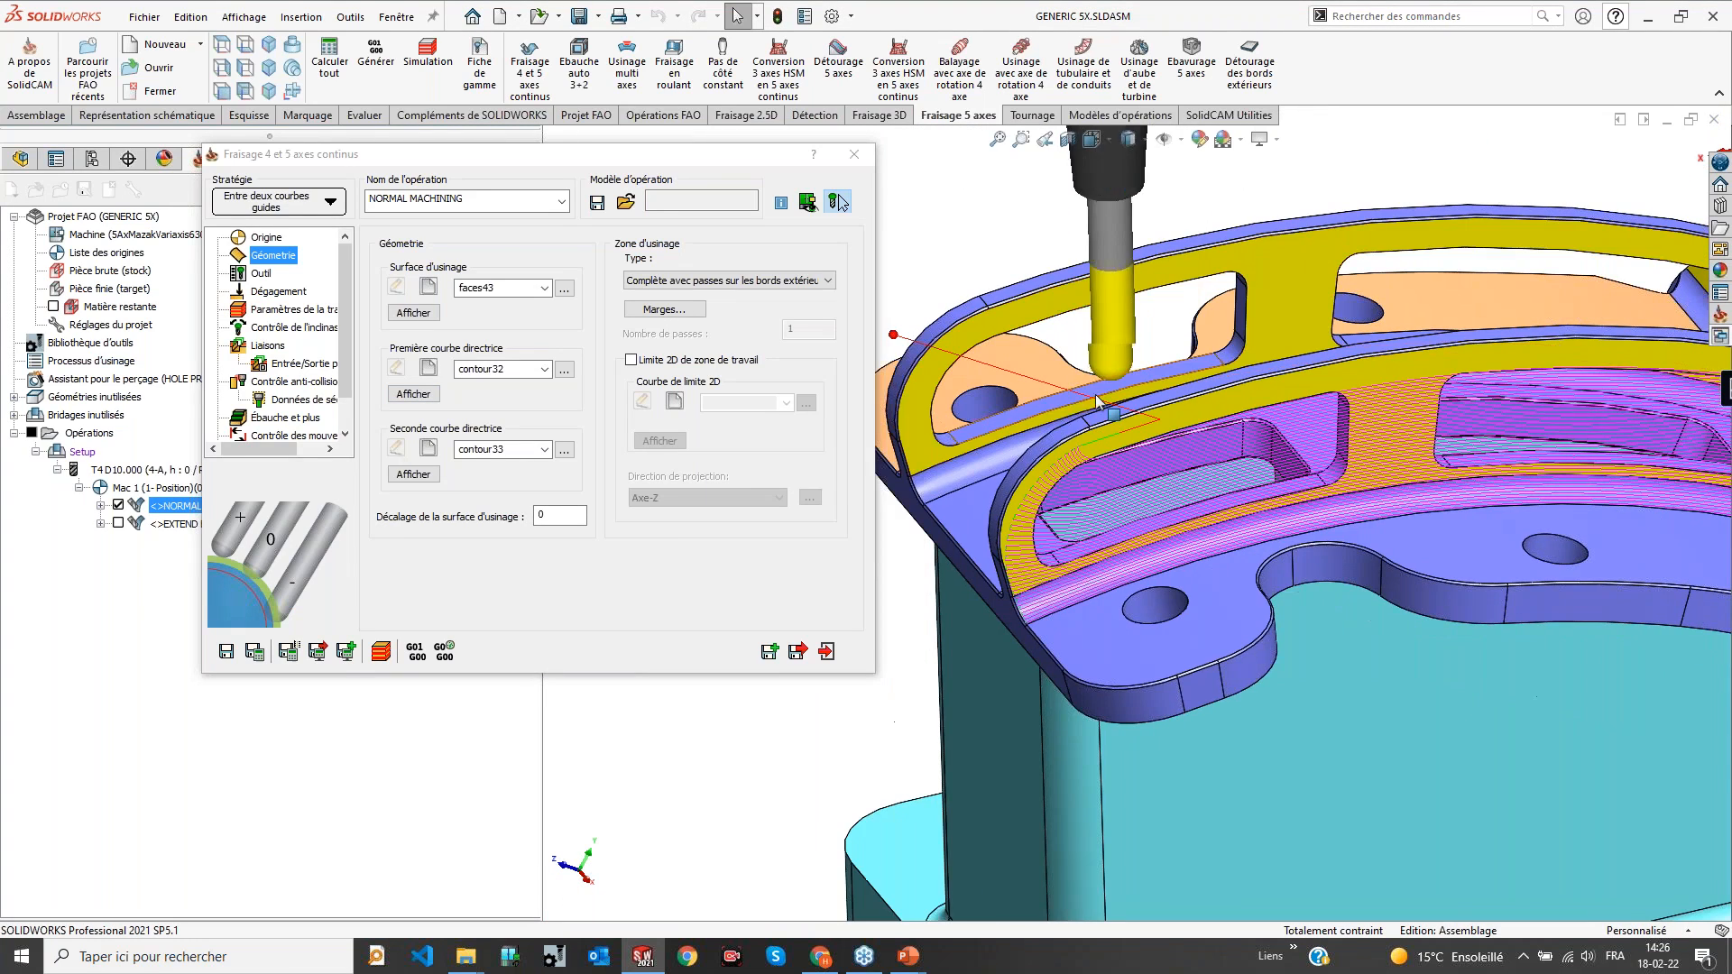
{"action": "scroll", "coordinate": [1087, 429], "scroll_direction": "down", "scroll_amount": 1}
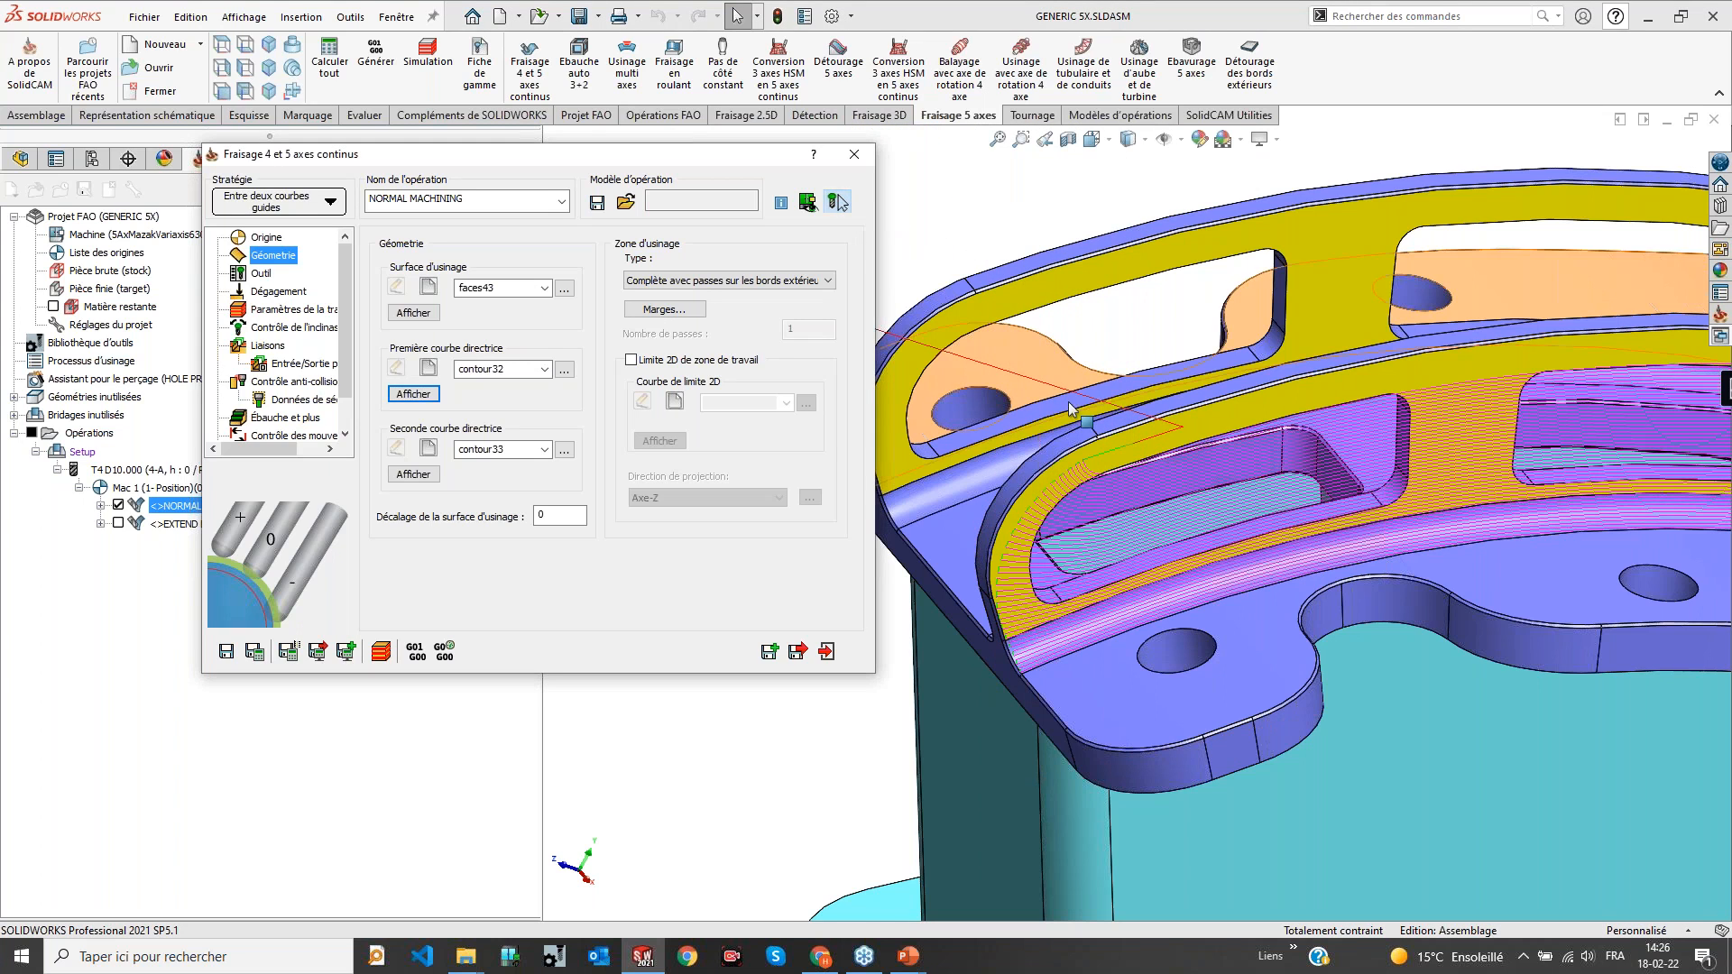
{"action": "scroll", "coordinate": [1017, 236], "scroll_direction": "up", "scroll_amount": 1}
{"action": "middle_click_drag", "start_coordinate": [1017, 222], "coordinate": [1112, 331]}
{"action": "scroll", "coordinate": [1113, 342], "scroll_direction": "down", "scroll_amount": 3}
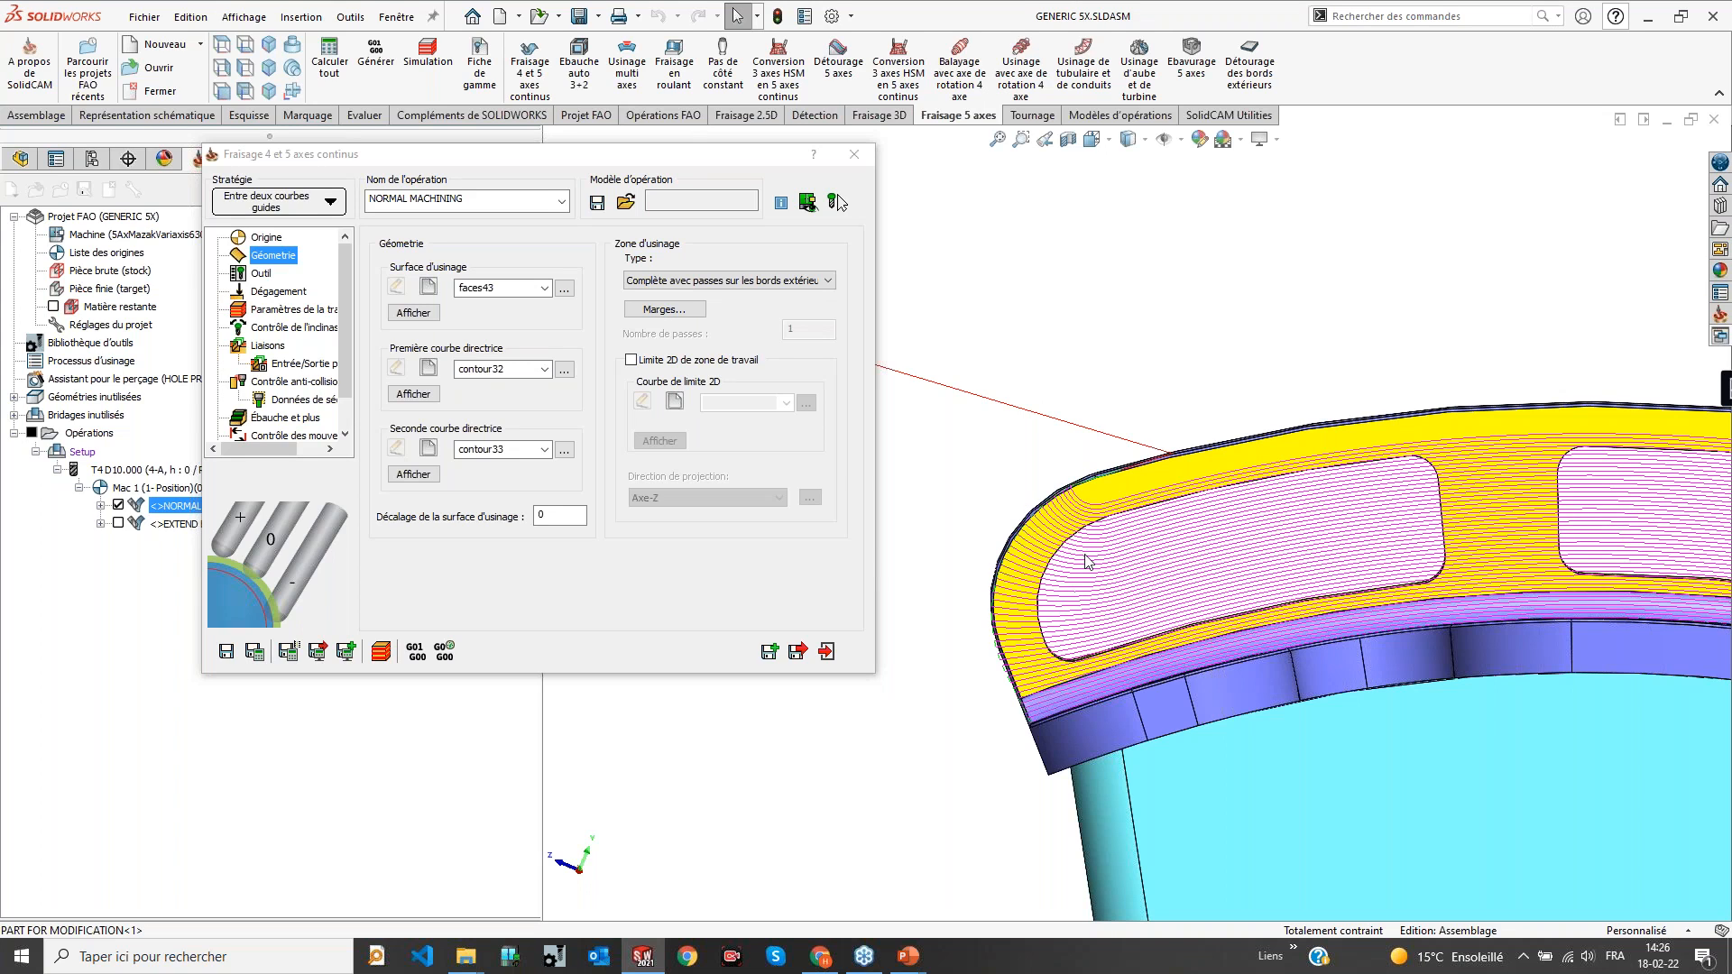
{"action": "middle_click_drag", "start_coordinate": [1089, 550], "coordinate": [1110, 483]}
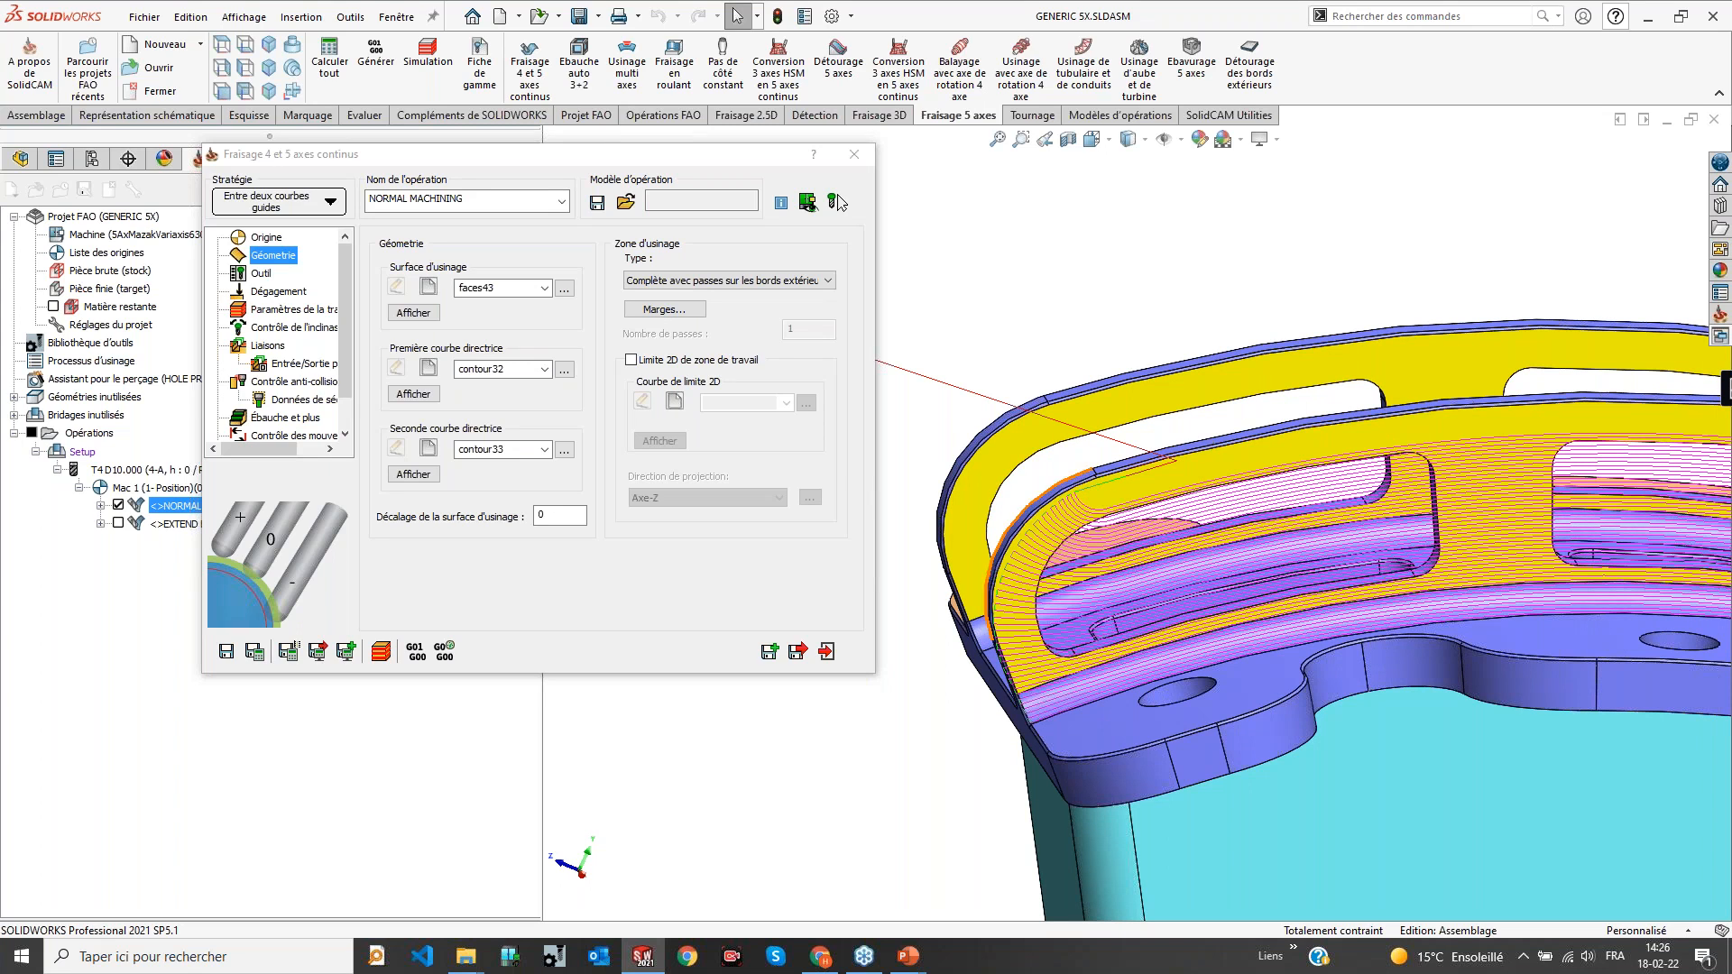
{"action": "left_click", "coordinate": [827, 653]}
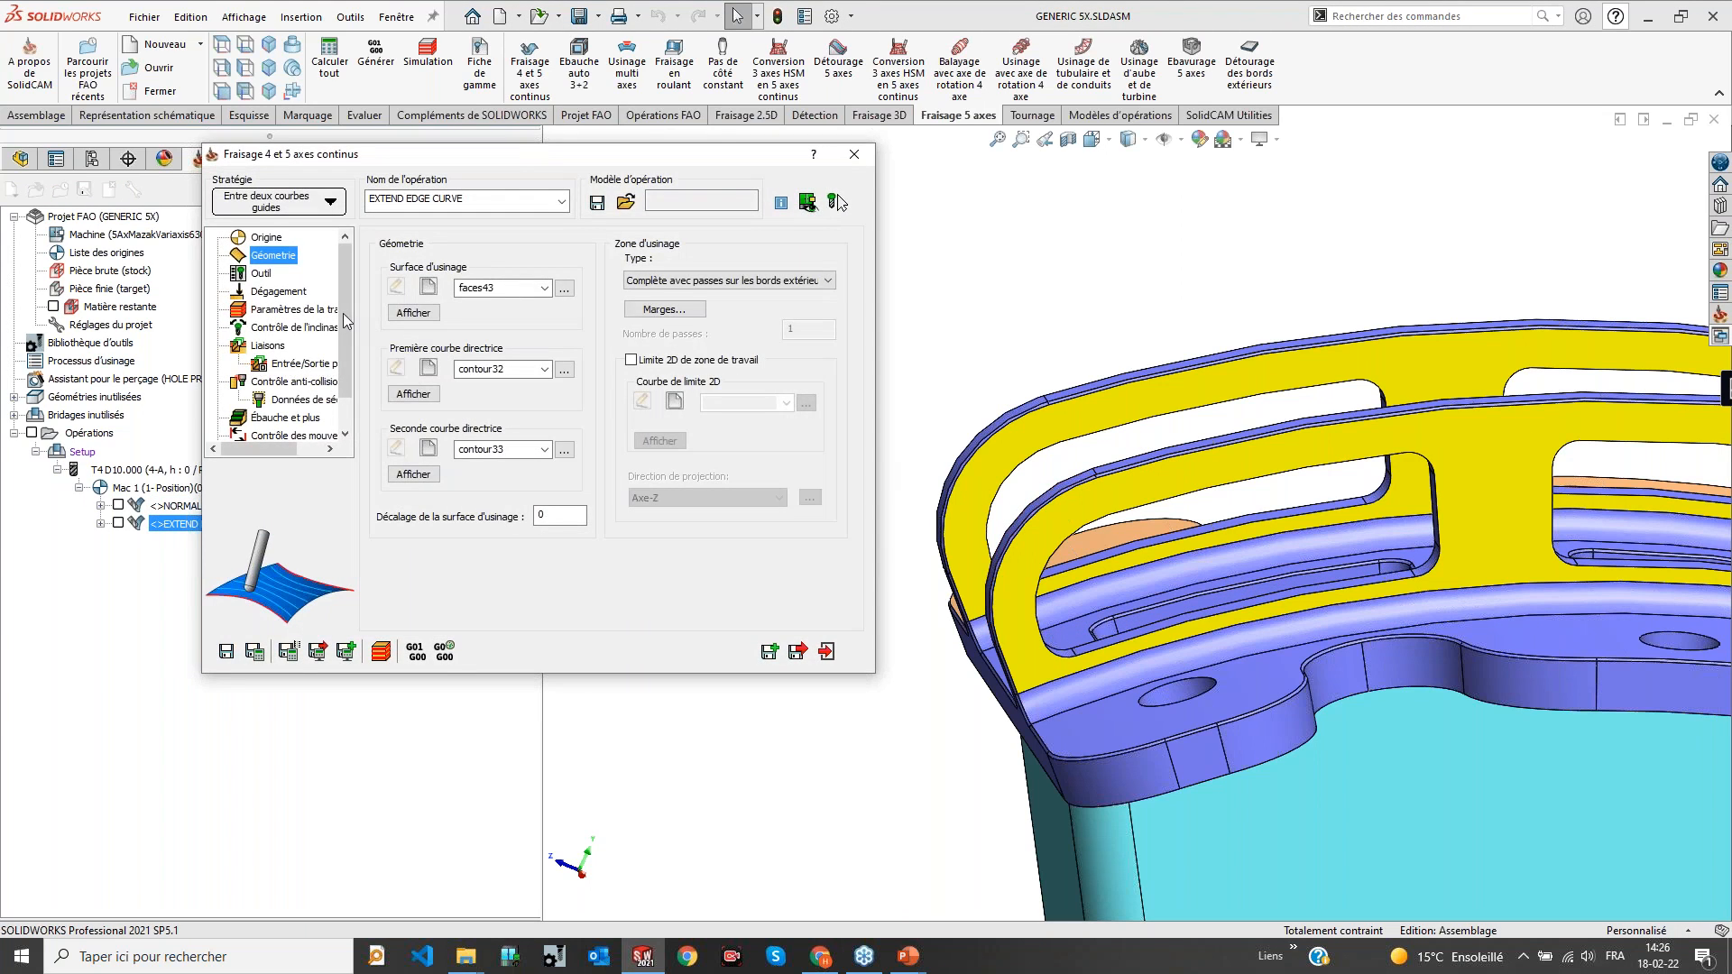
Review the surface quality parameters of the EXTEND EDGE CURVE operation and show its toolpath on the front rib
{"action": "left_click", "coordinate": [255, 315]}
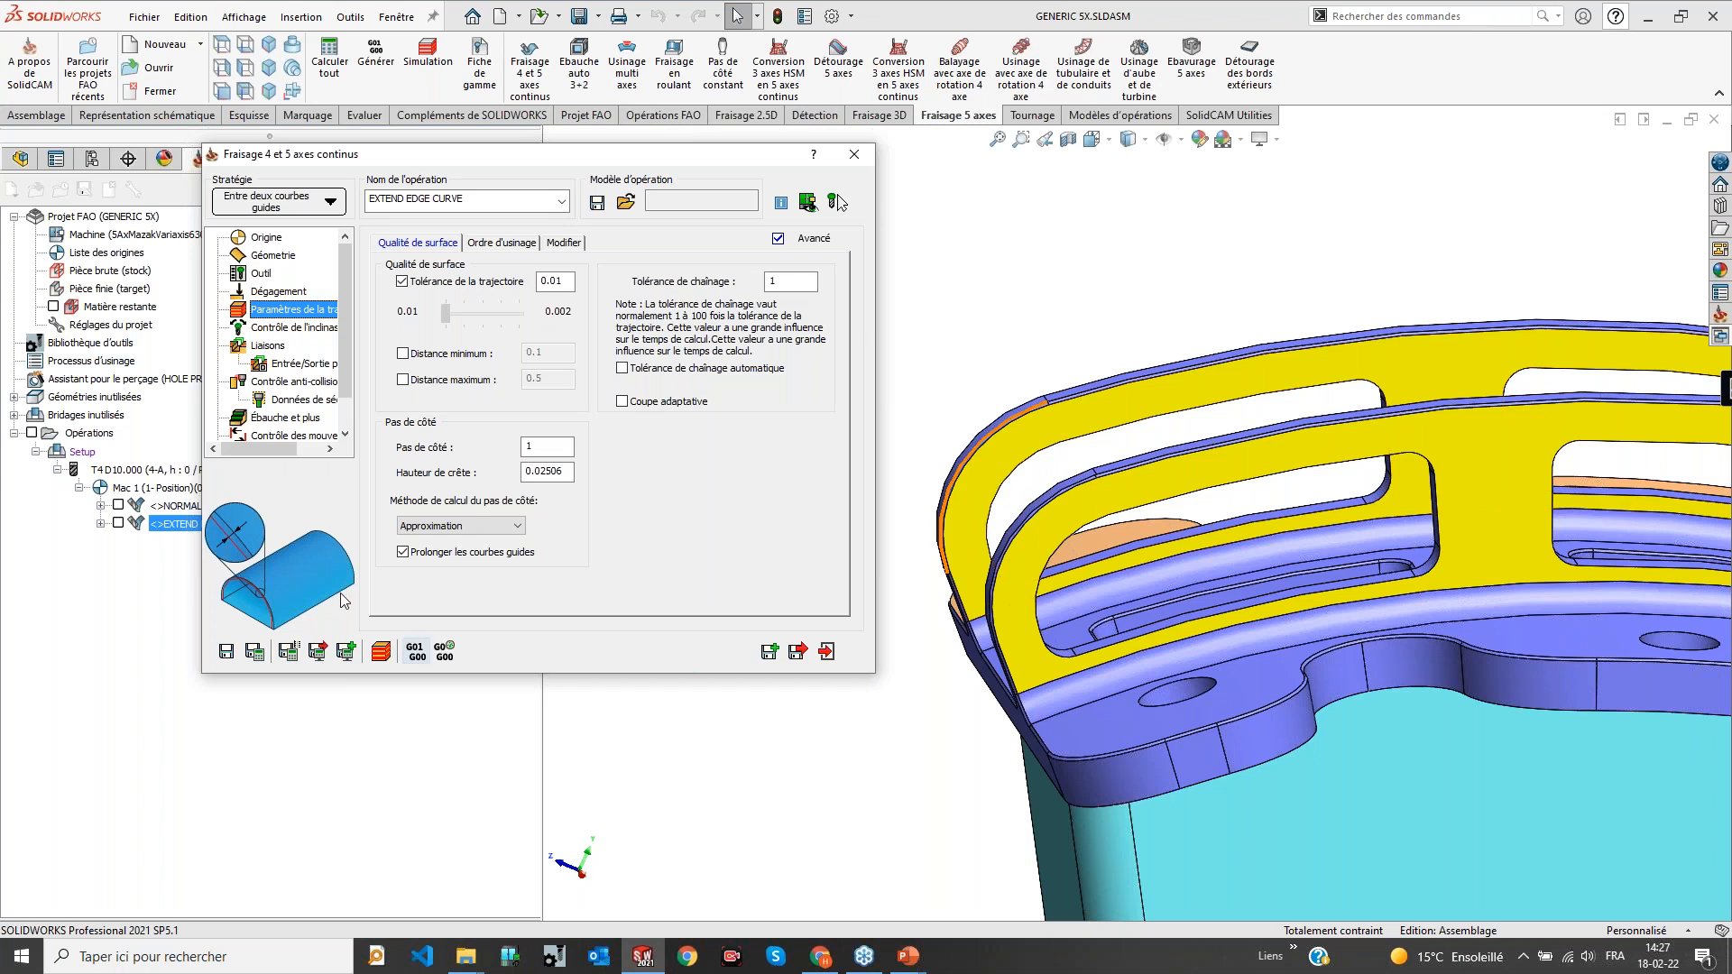
{"action": "left_click", "coordinate": [119, 524]}
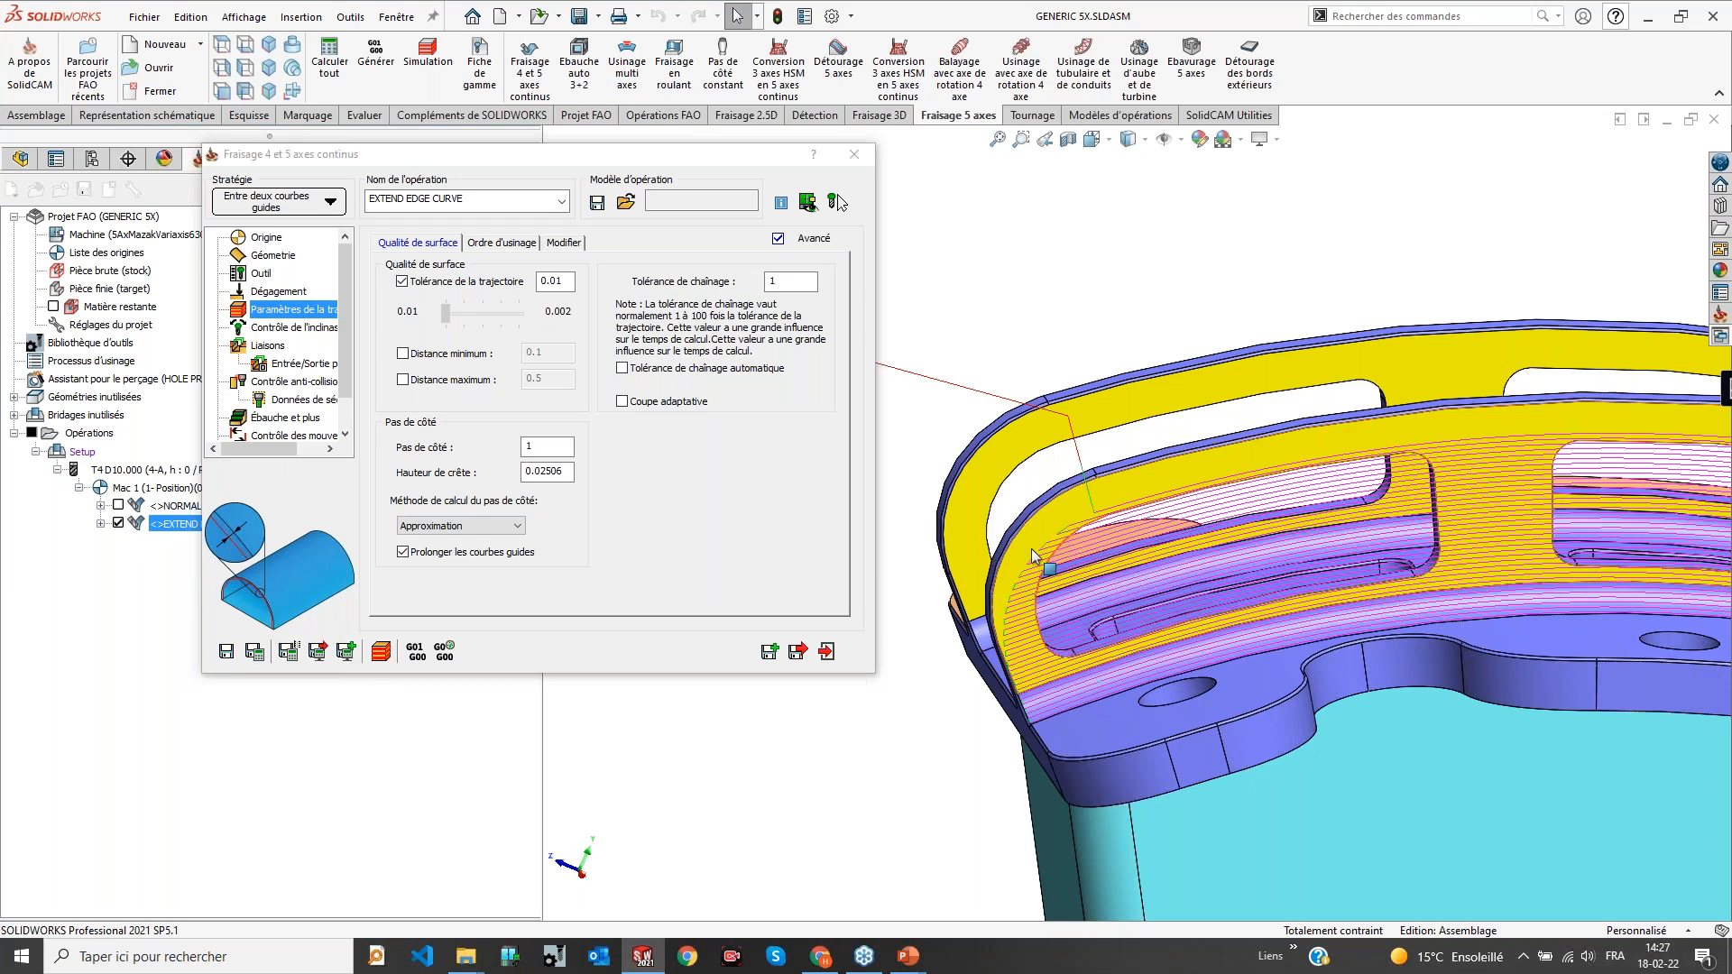
{"action": "scroll", "coordinate": [1222, 611], "scroll_direction": "down", "scroll_amount": 3}
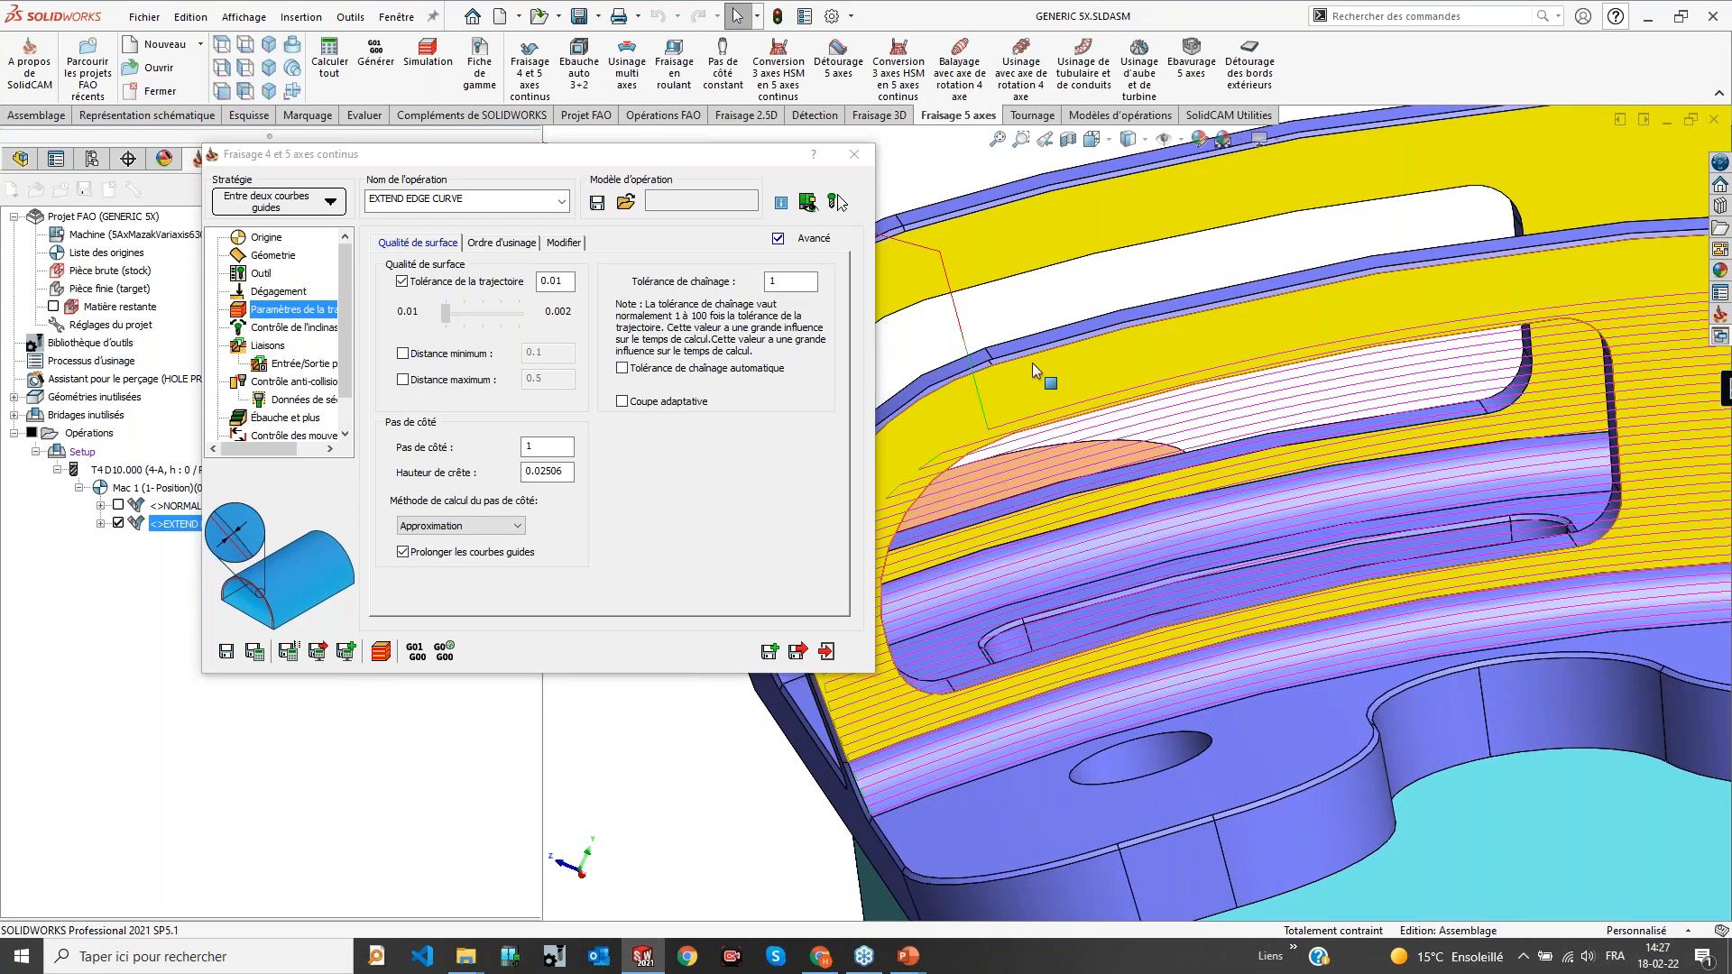
Inspect the extended passes at the rounded end of the front rib, exit EXTEND EDGE CURVE without saving, and hide its toolpath
{"action": "scroll", "coordinate": [1034, 354], "scroll_direction": "up", "scroll_amount": 3}
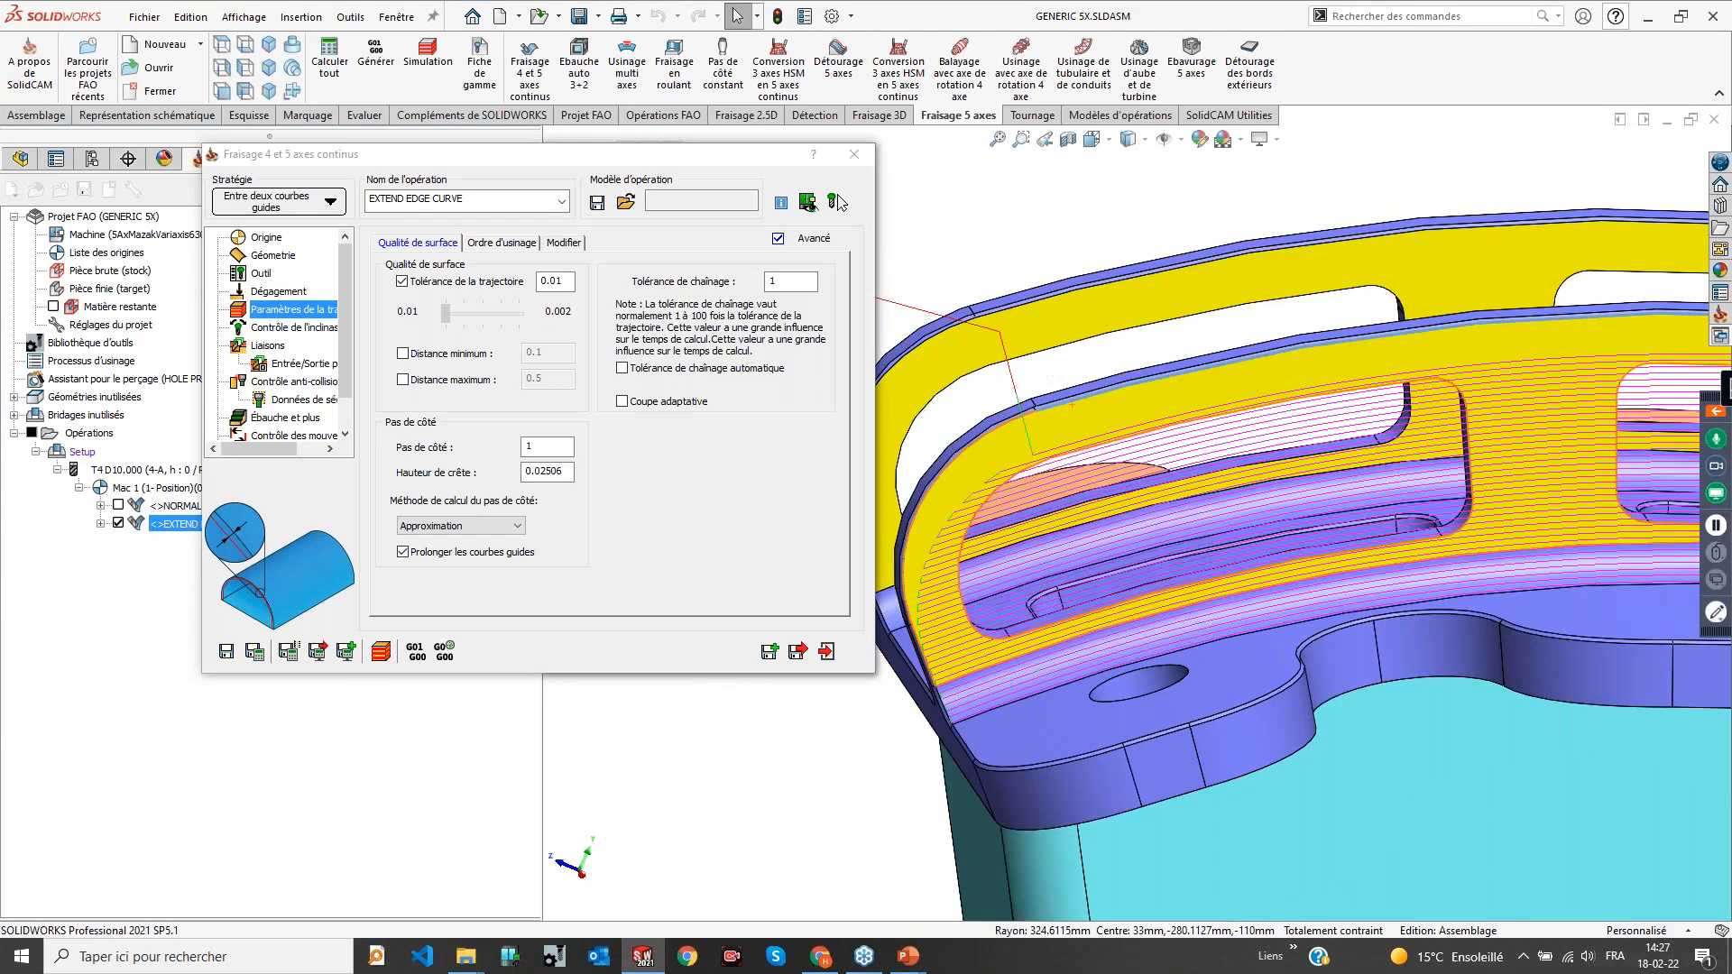
{"action": "middle_click_drag", "start_coordinate": [1034, 354], "coordinate": [1046, 403]}
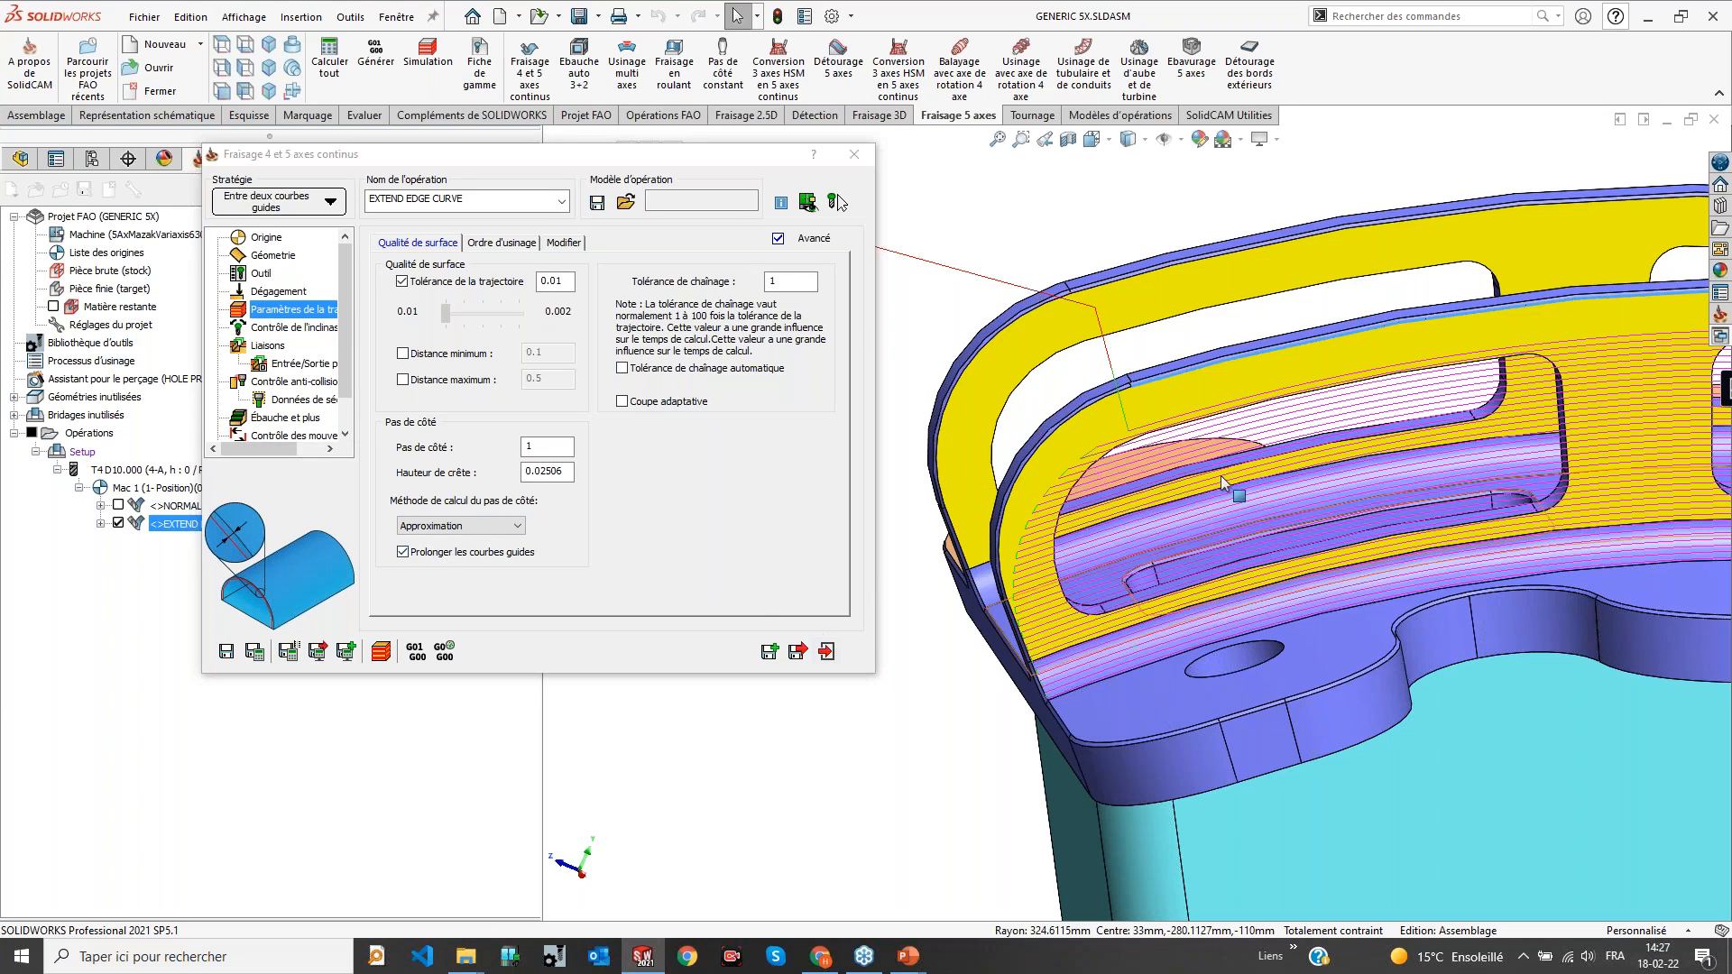
{"action": "scroll", "coordinate": [1185, 461], "scroll_direction": "up", "scroll_amount": 3}
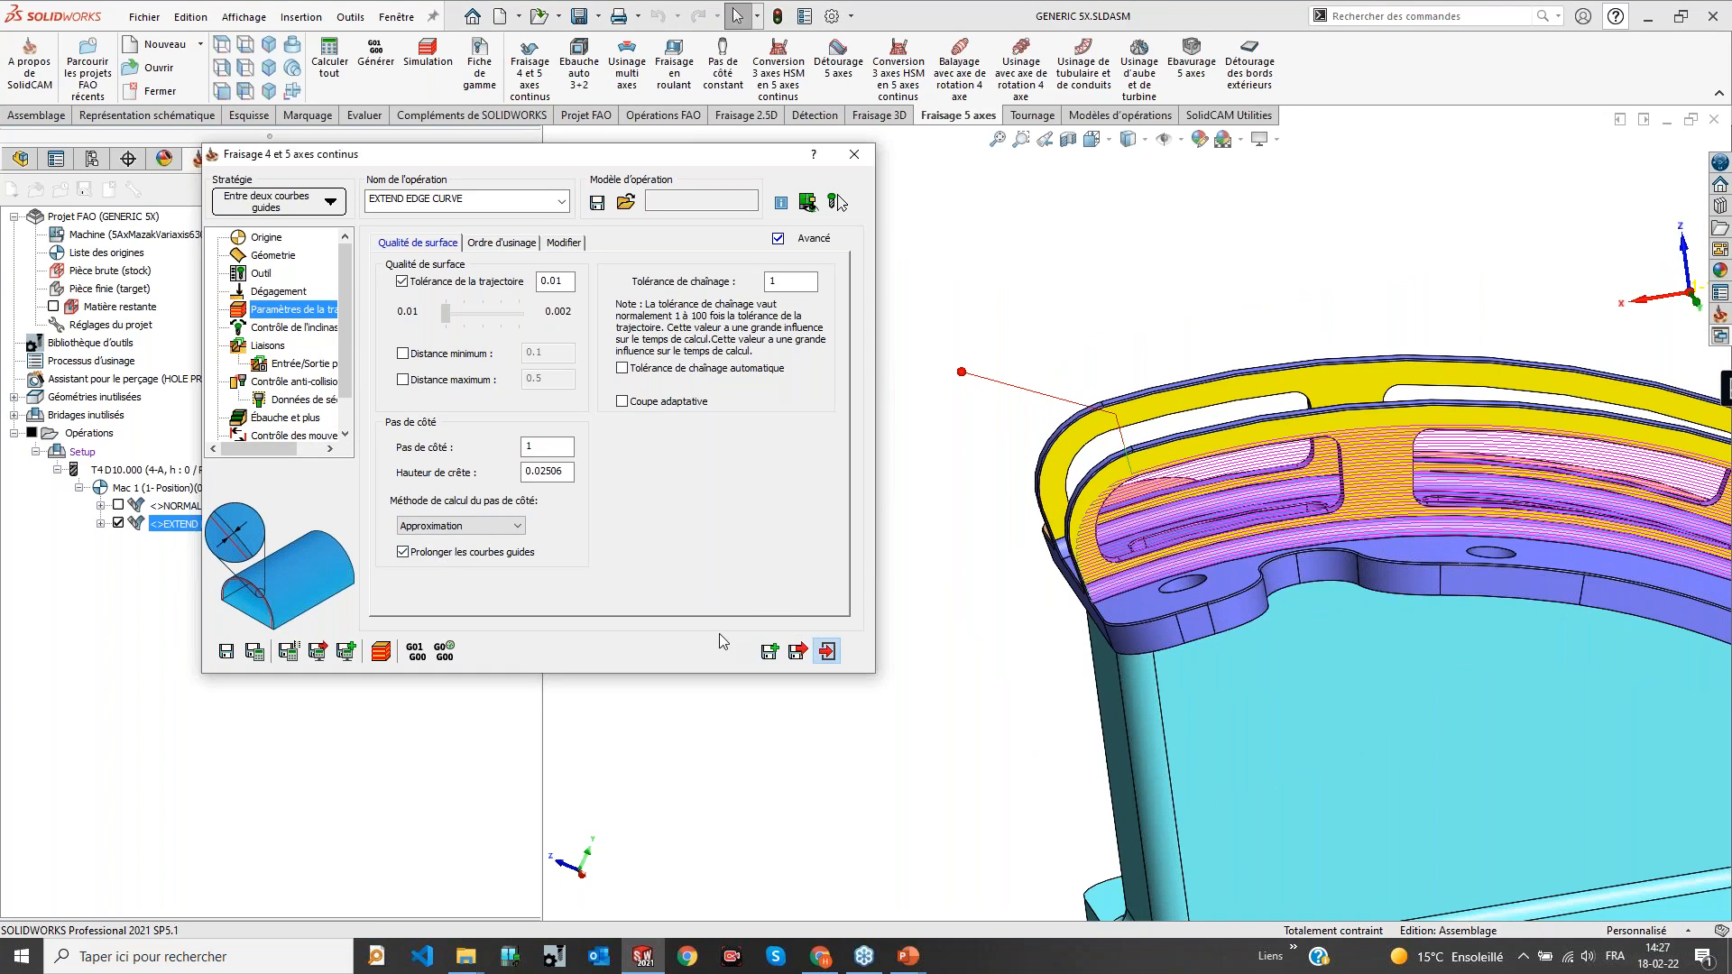
{"action": "key", "text": "Escape"}
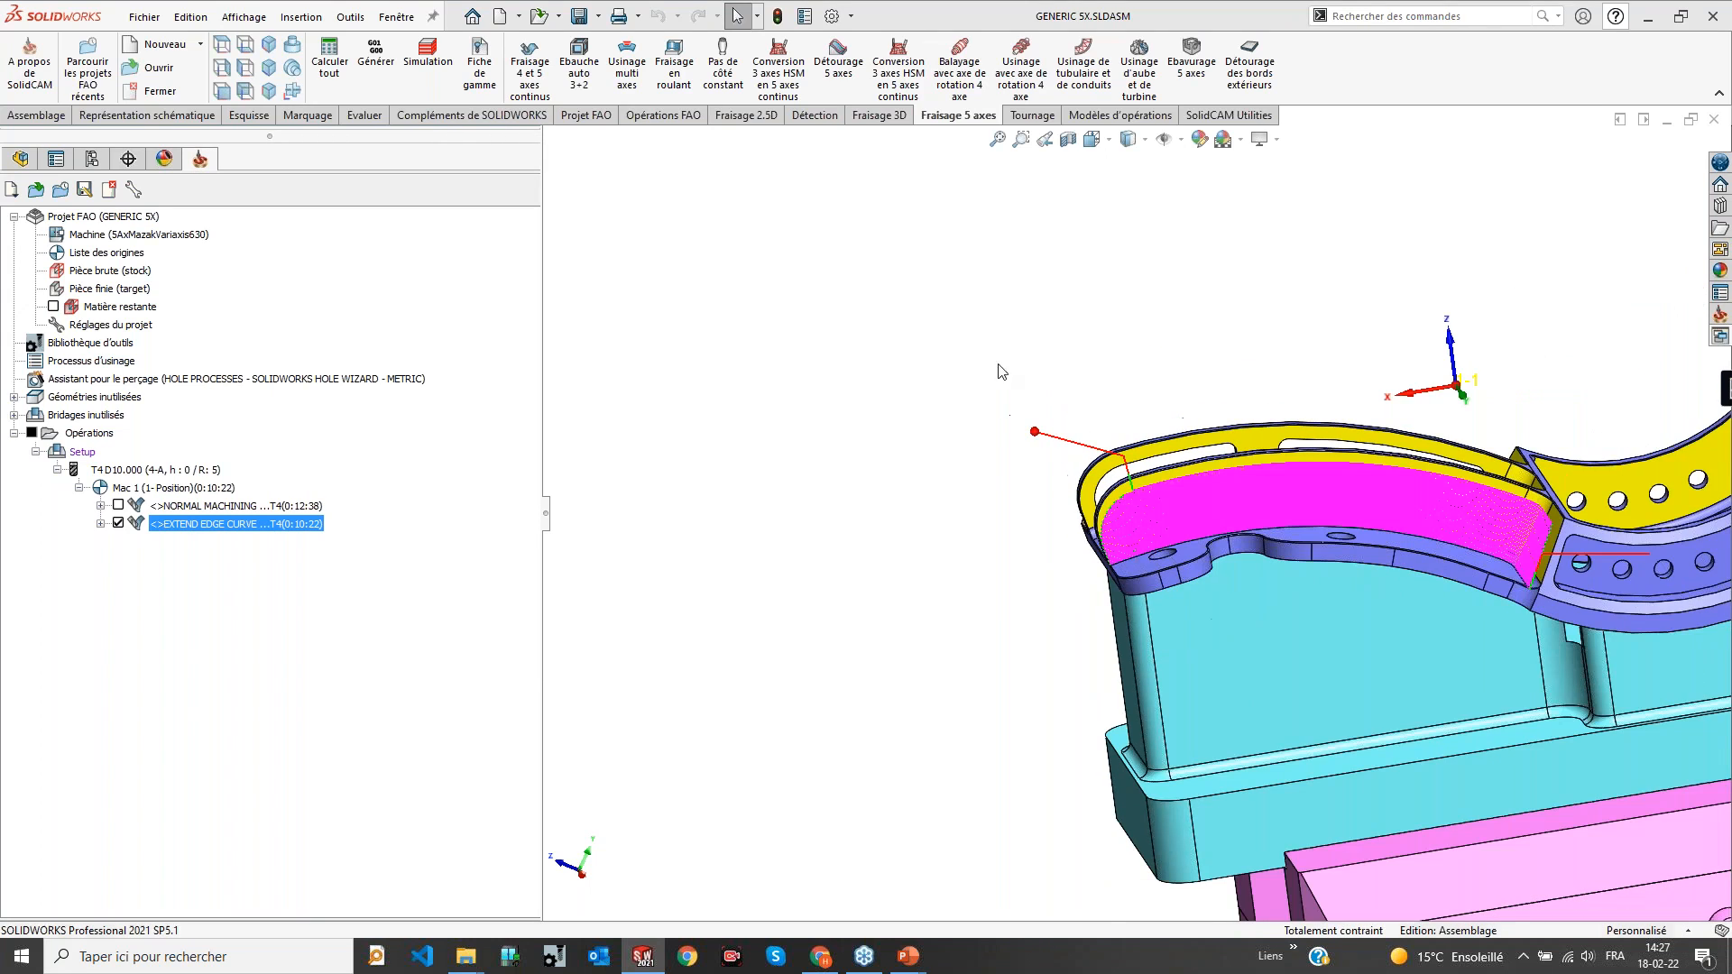
{"action": "left_click", "coordinate": [119, 523]}
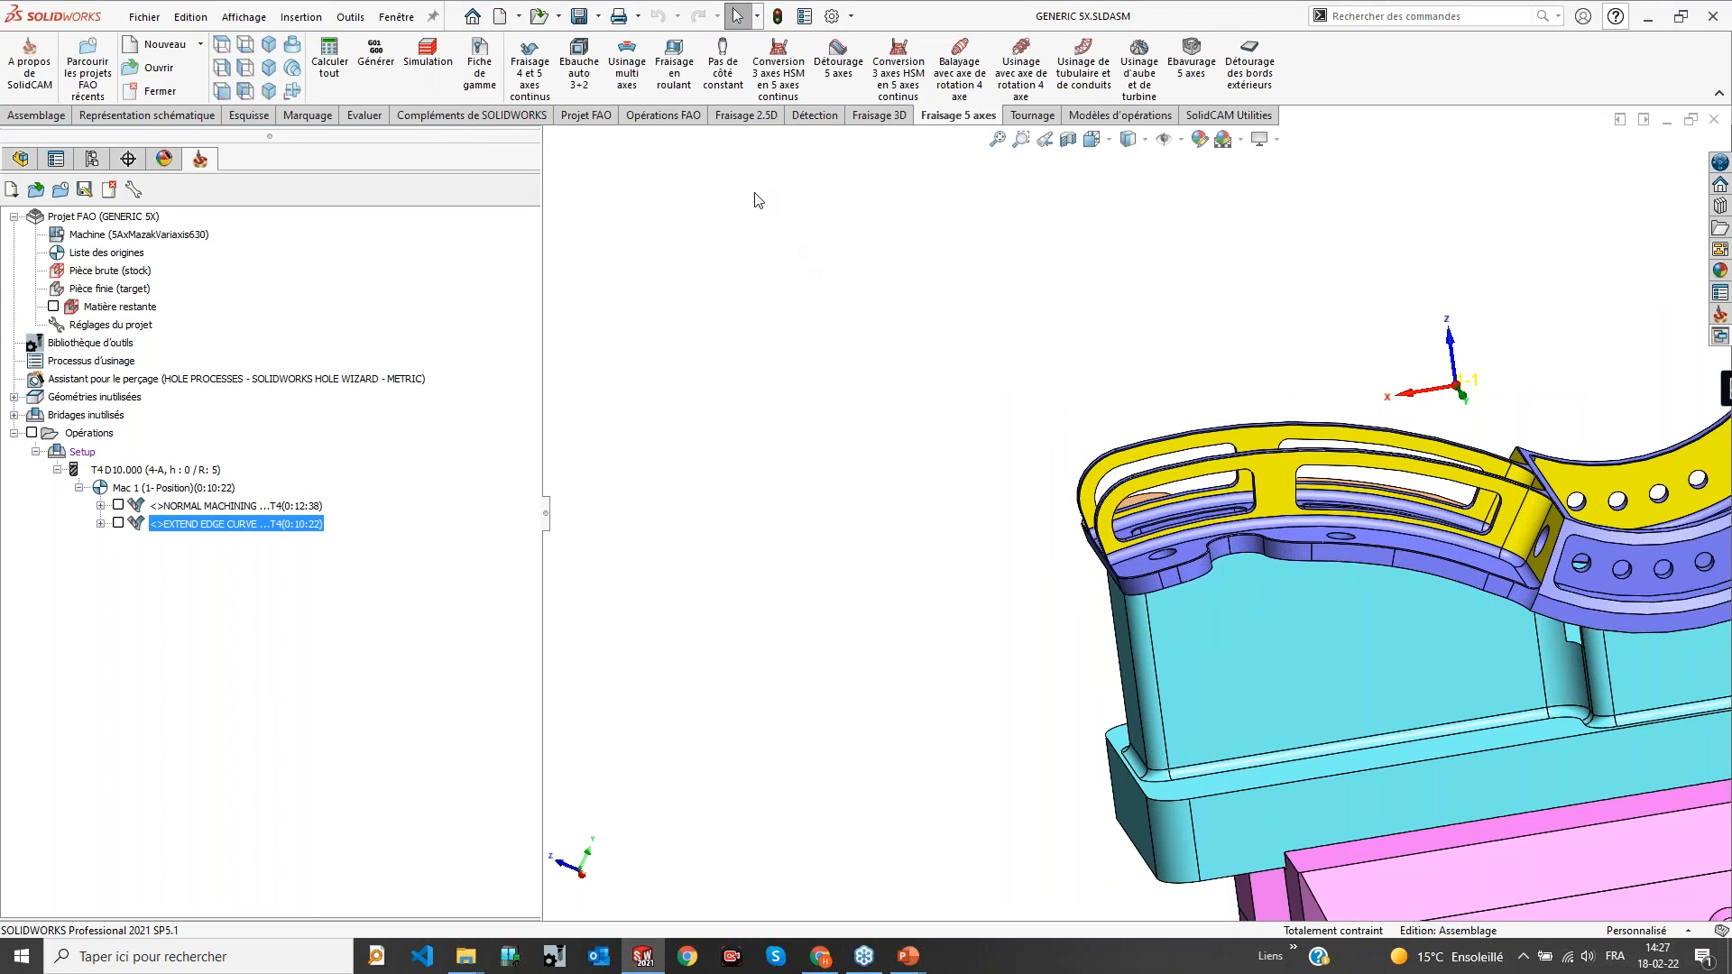
{"action": "right_click", "coordinate": [106, 434]}
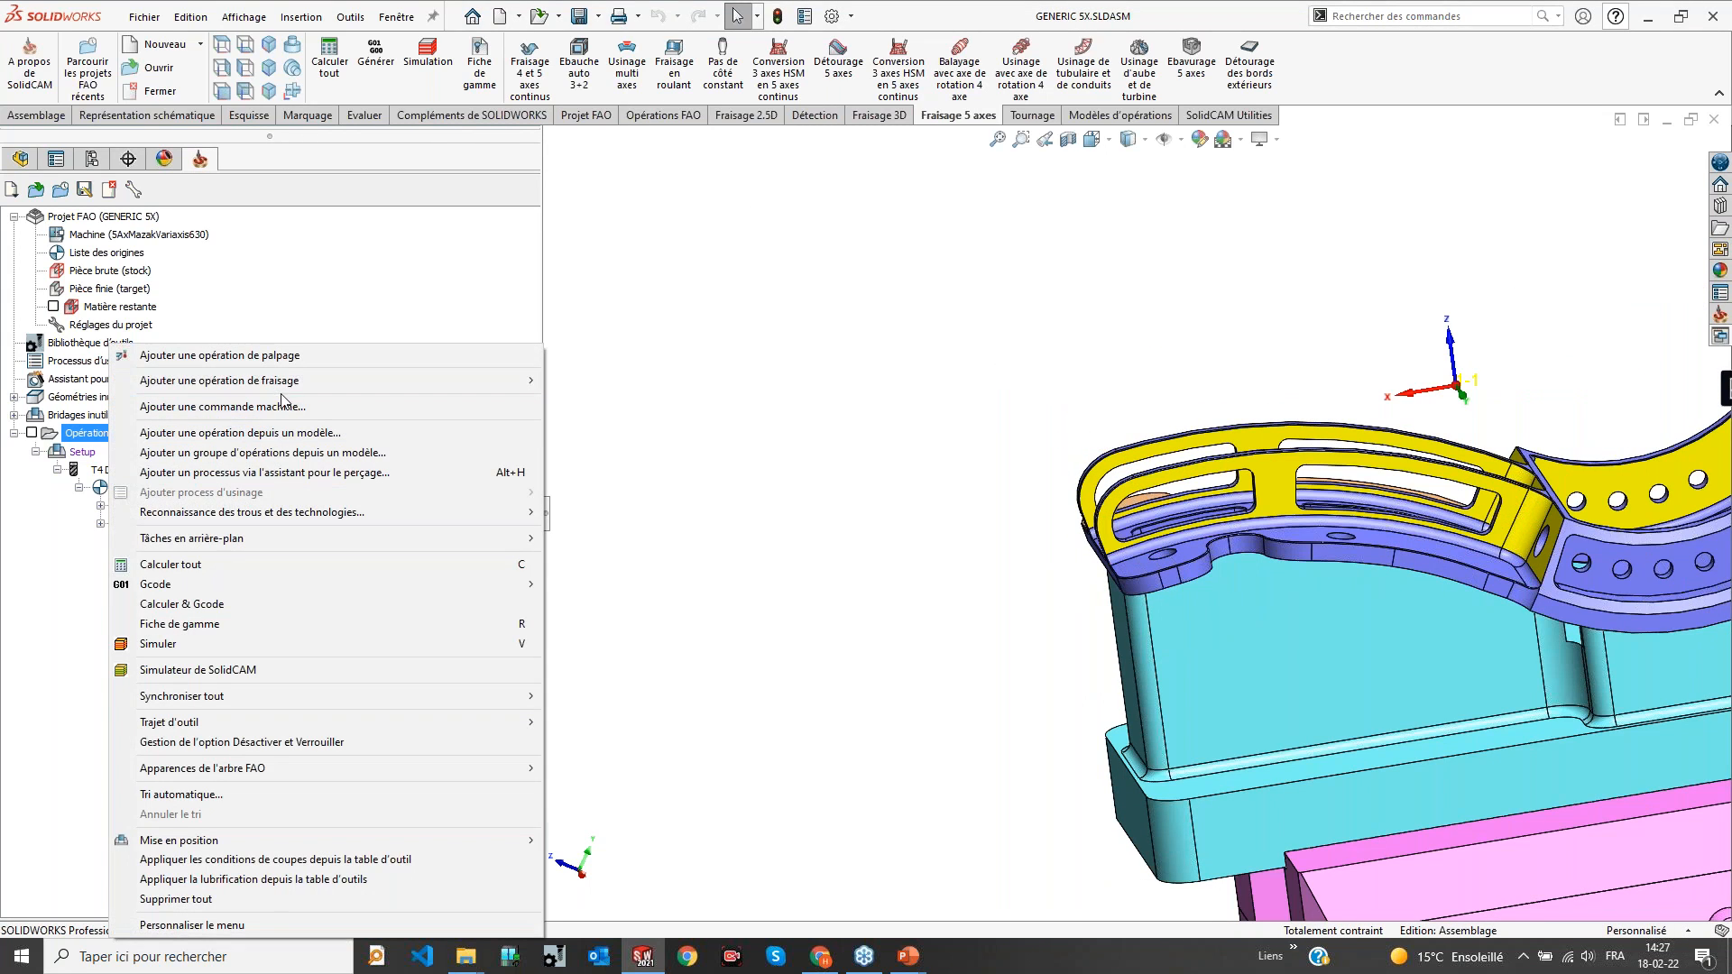
{"action": "mouse_move", "coordinate": [293, 388]}
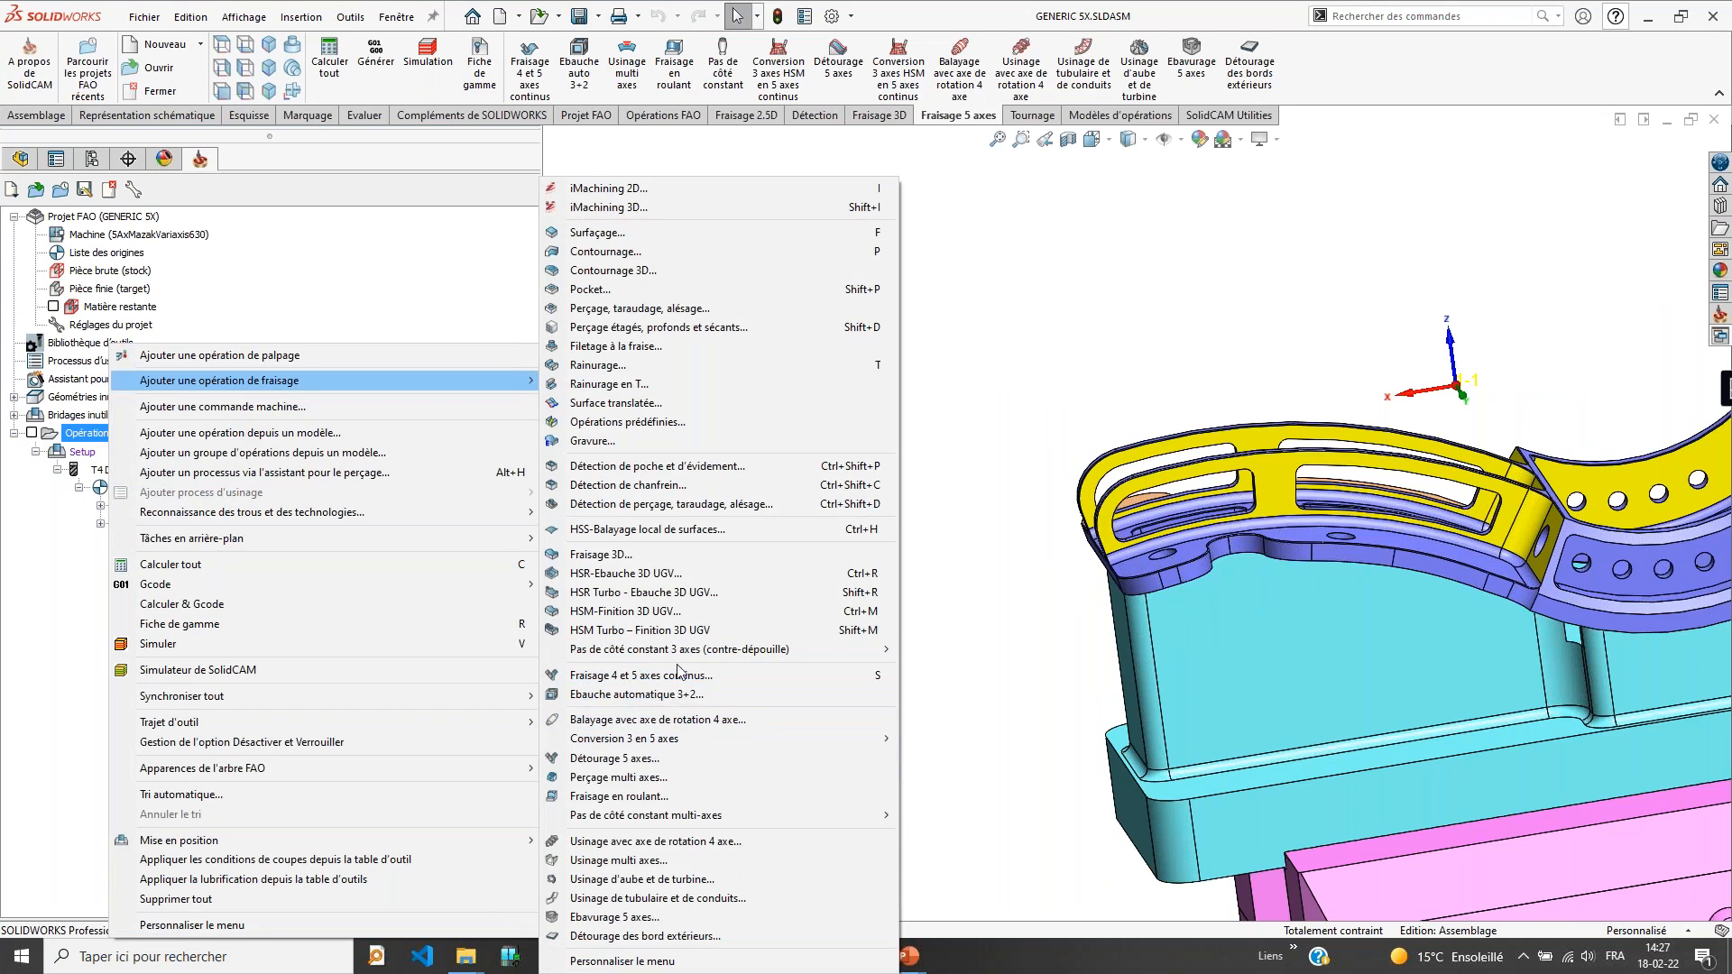
{"action": "left_click", "coordinate": [1069, 293]}
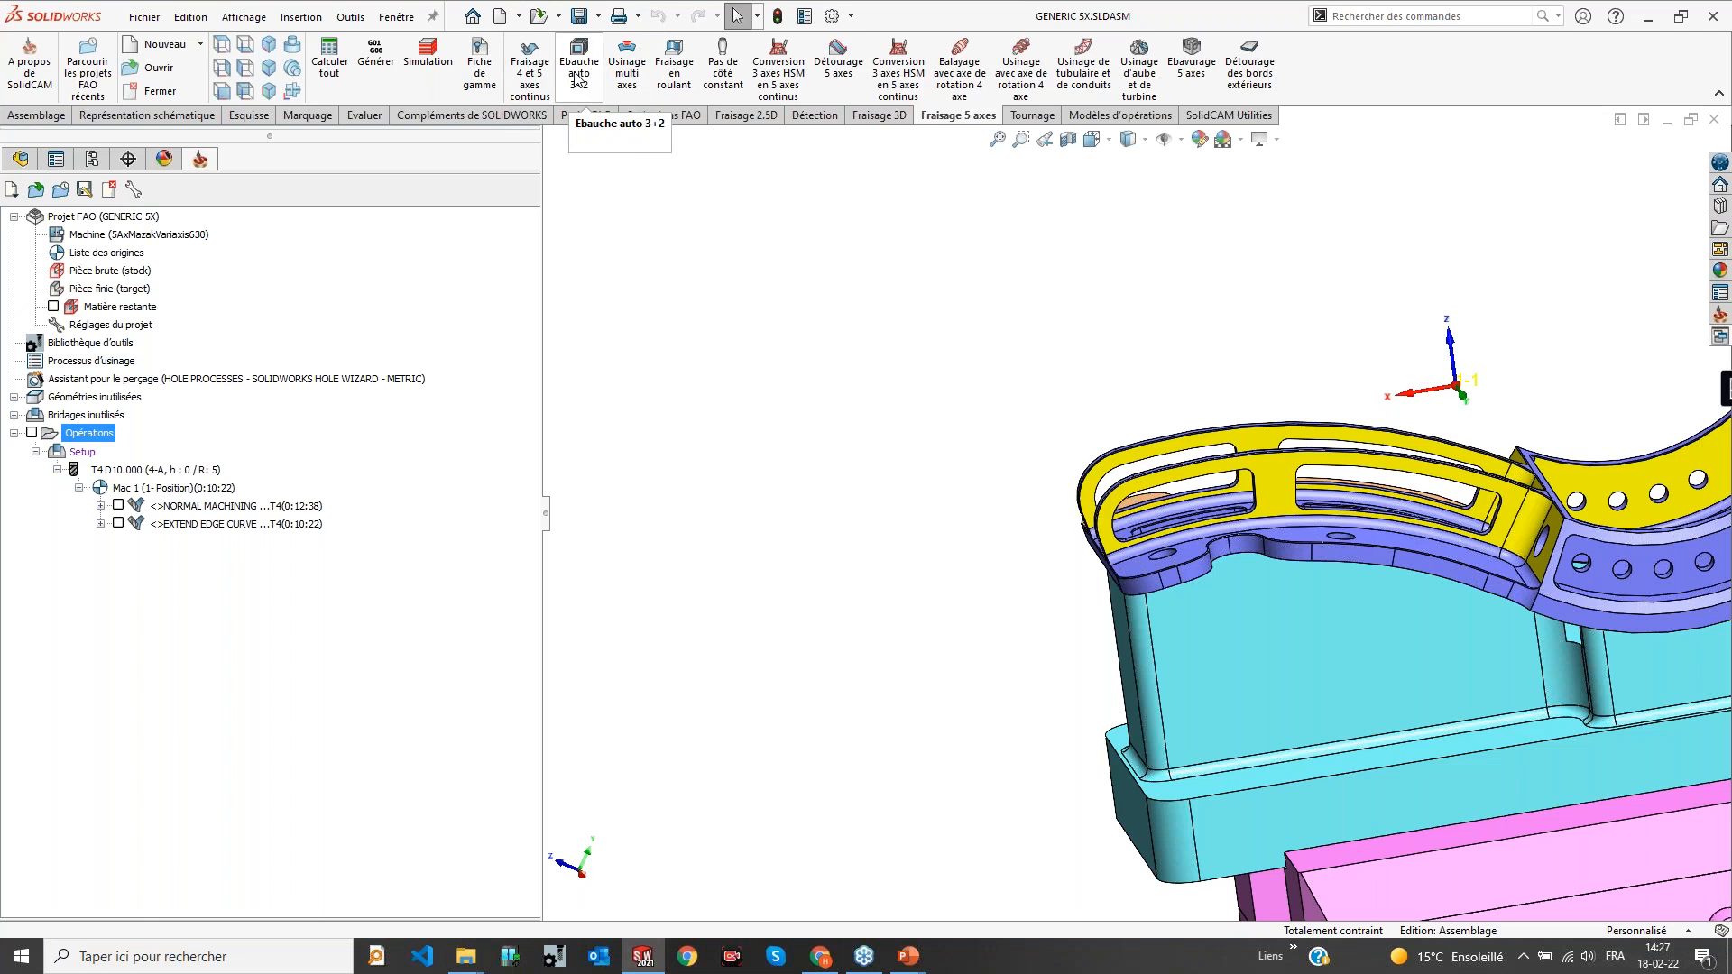
Open the BLADE ASSEMBLY CAM part from the 2-MULTIPLE CURVES folder and decline to locate its original model
{"action": "left_click", "coordinate": [1720, 313]}
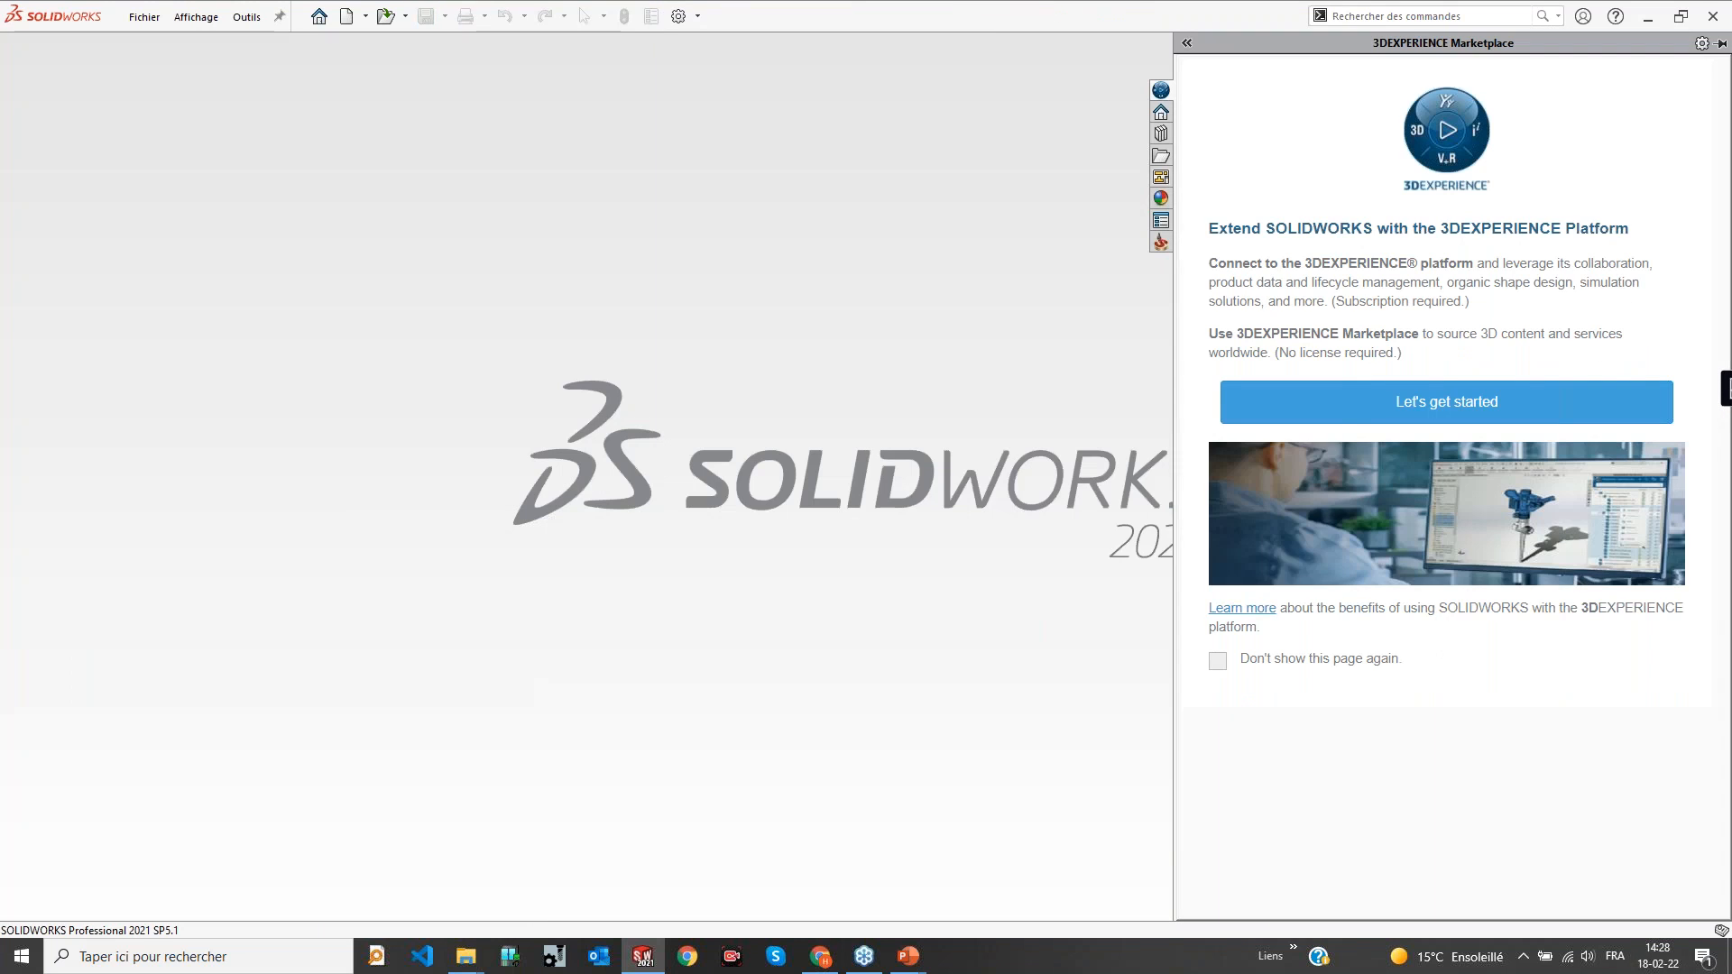
{"action": "left_click", "coordinate": [978, 314]}
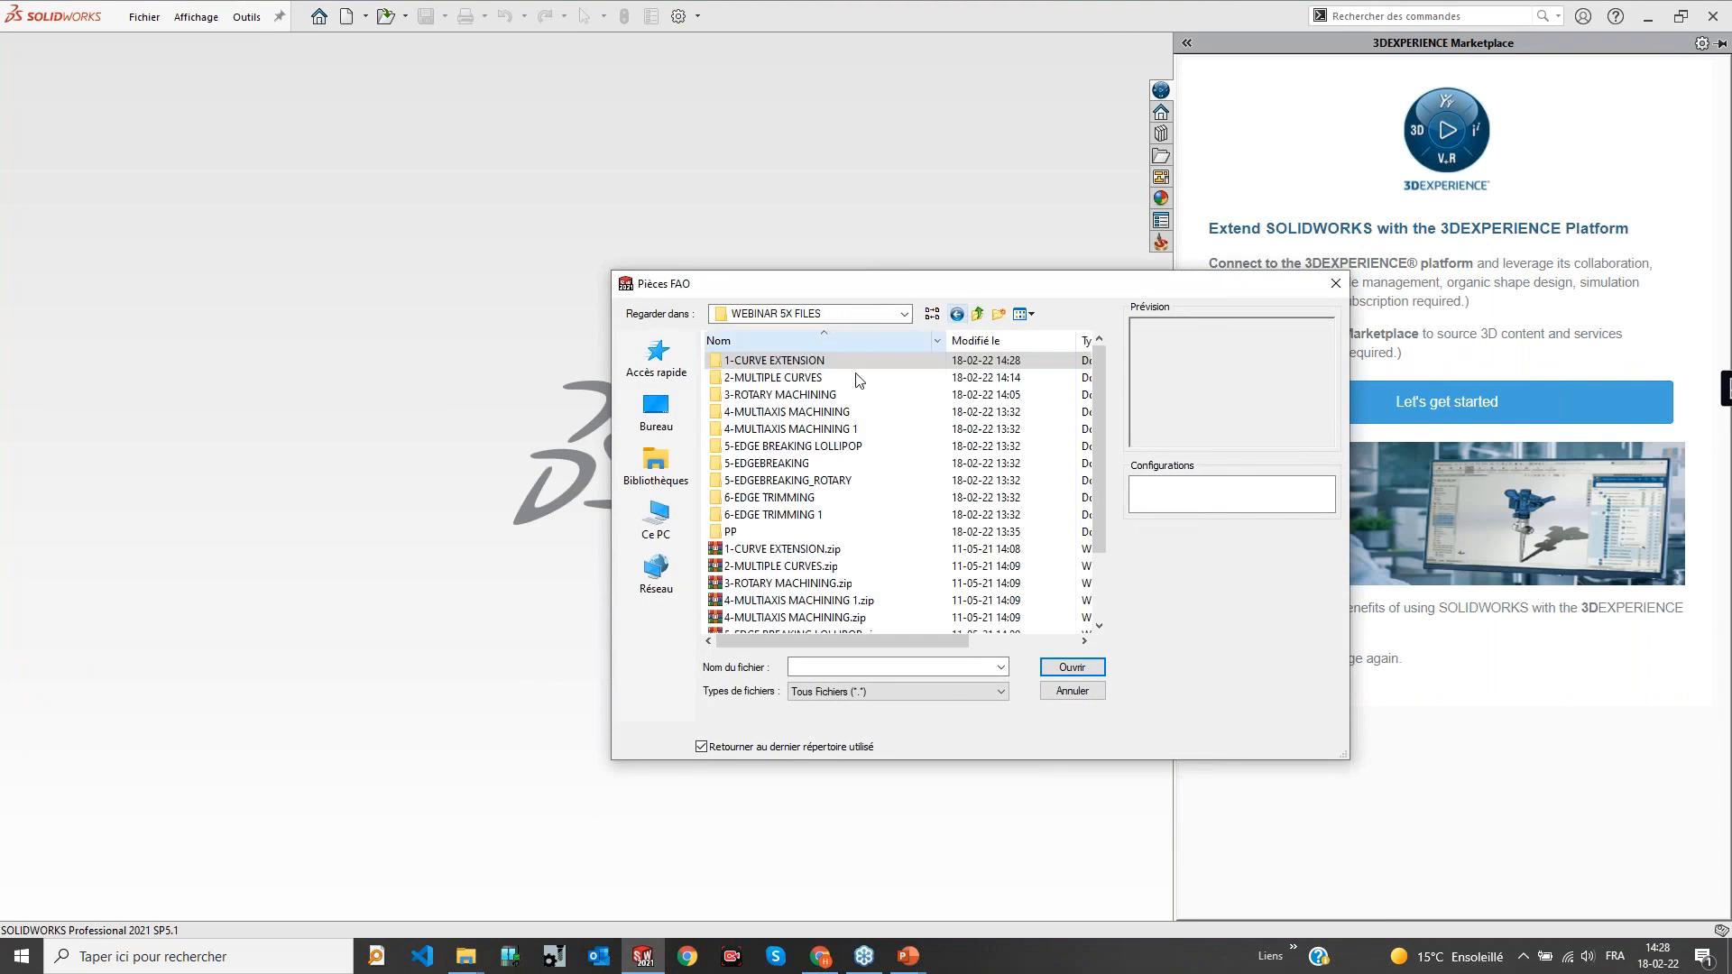
{"action": "double_click", "coordinate": [780, 379]}
{"action": "double_click", "coordinate": [754, 363]}
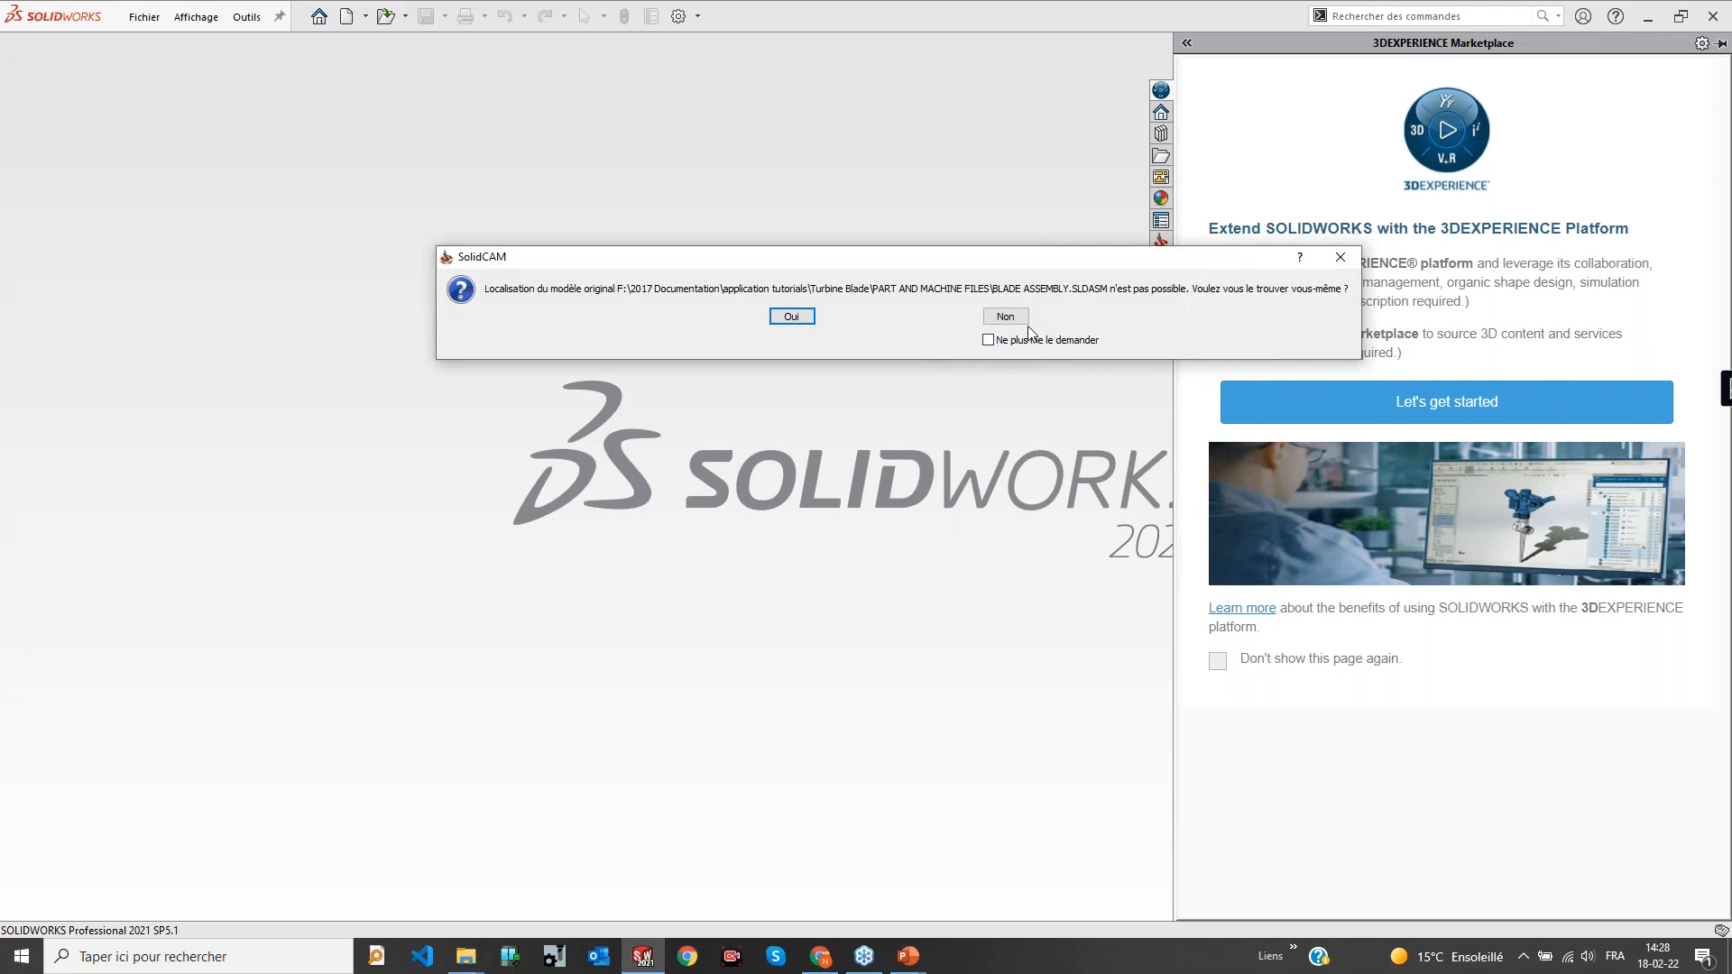
{"action": "left_click", "coordinate": [999, 317]}
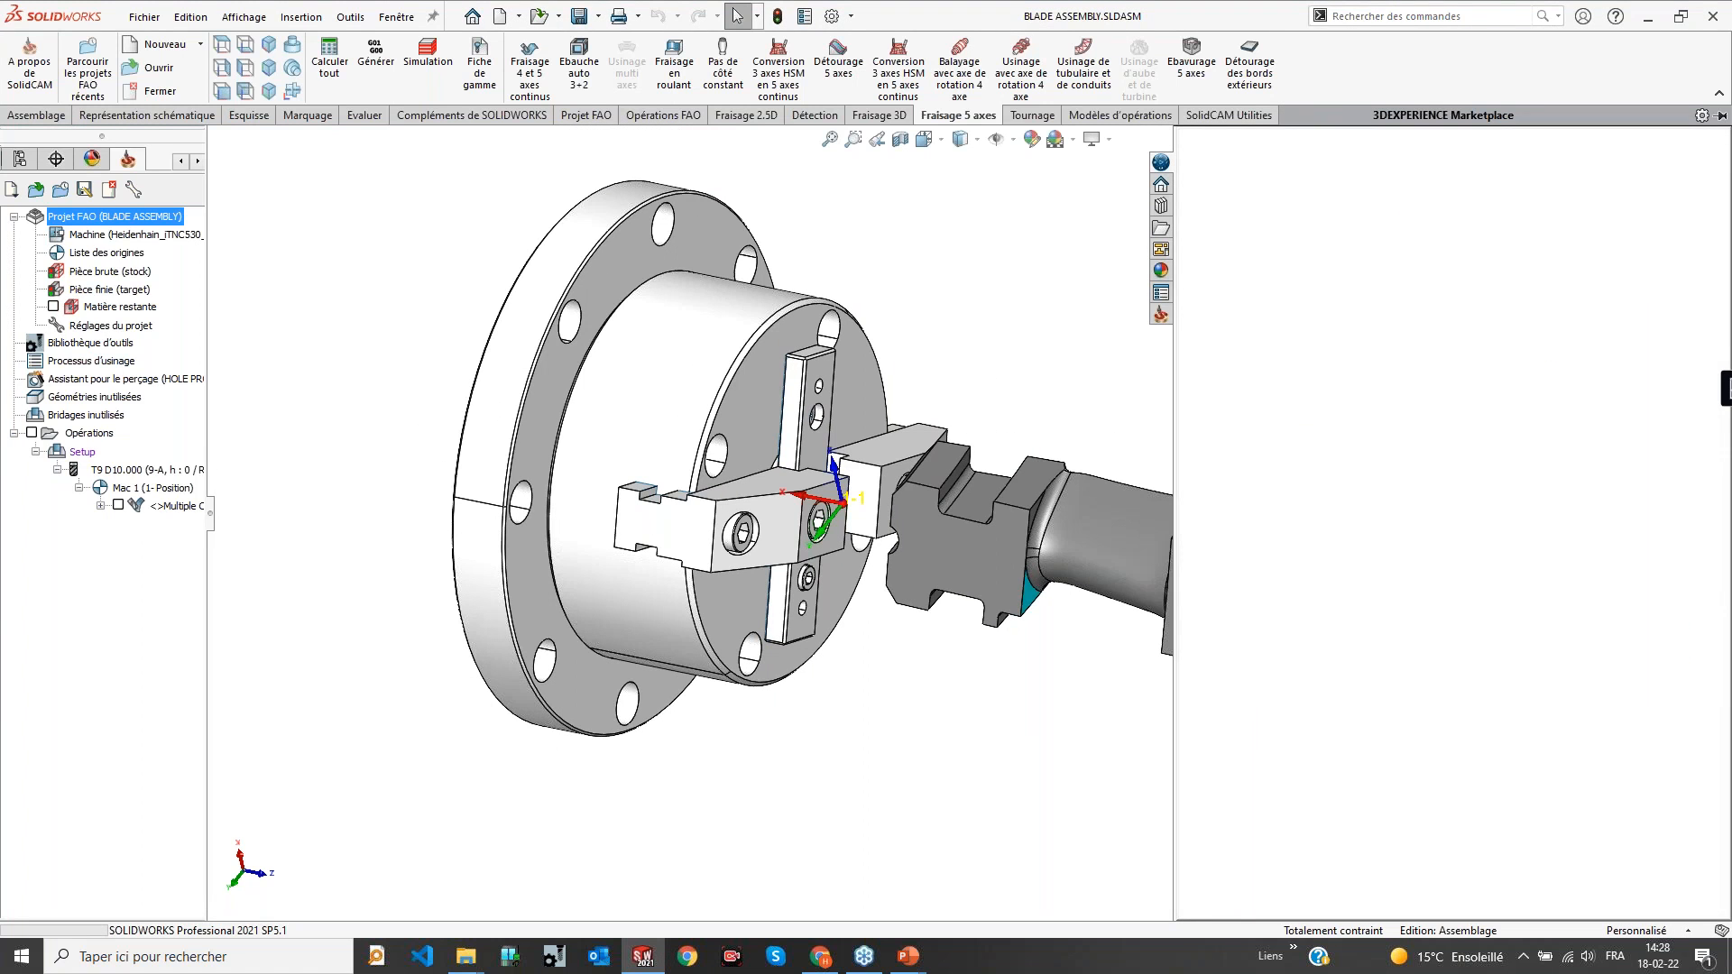
Show the Multiple Curves toolpath, examine its passes in the blade root groove, and open the operation
{"action": "left_click", "coordinate": [119, 506]}
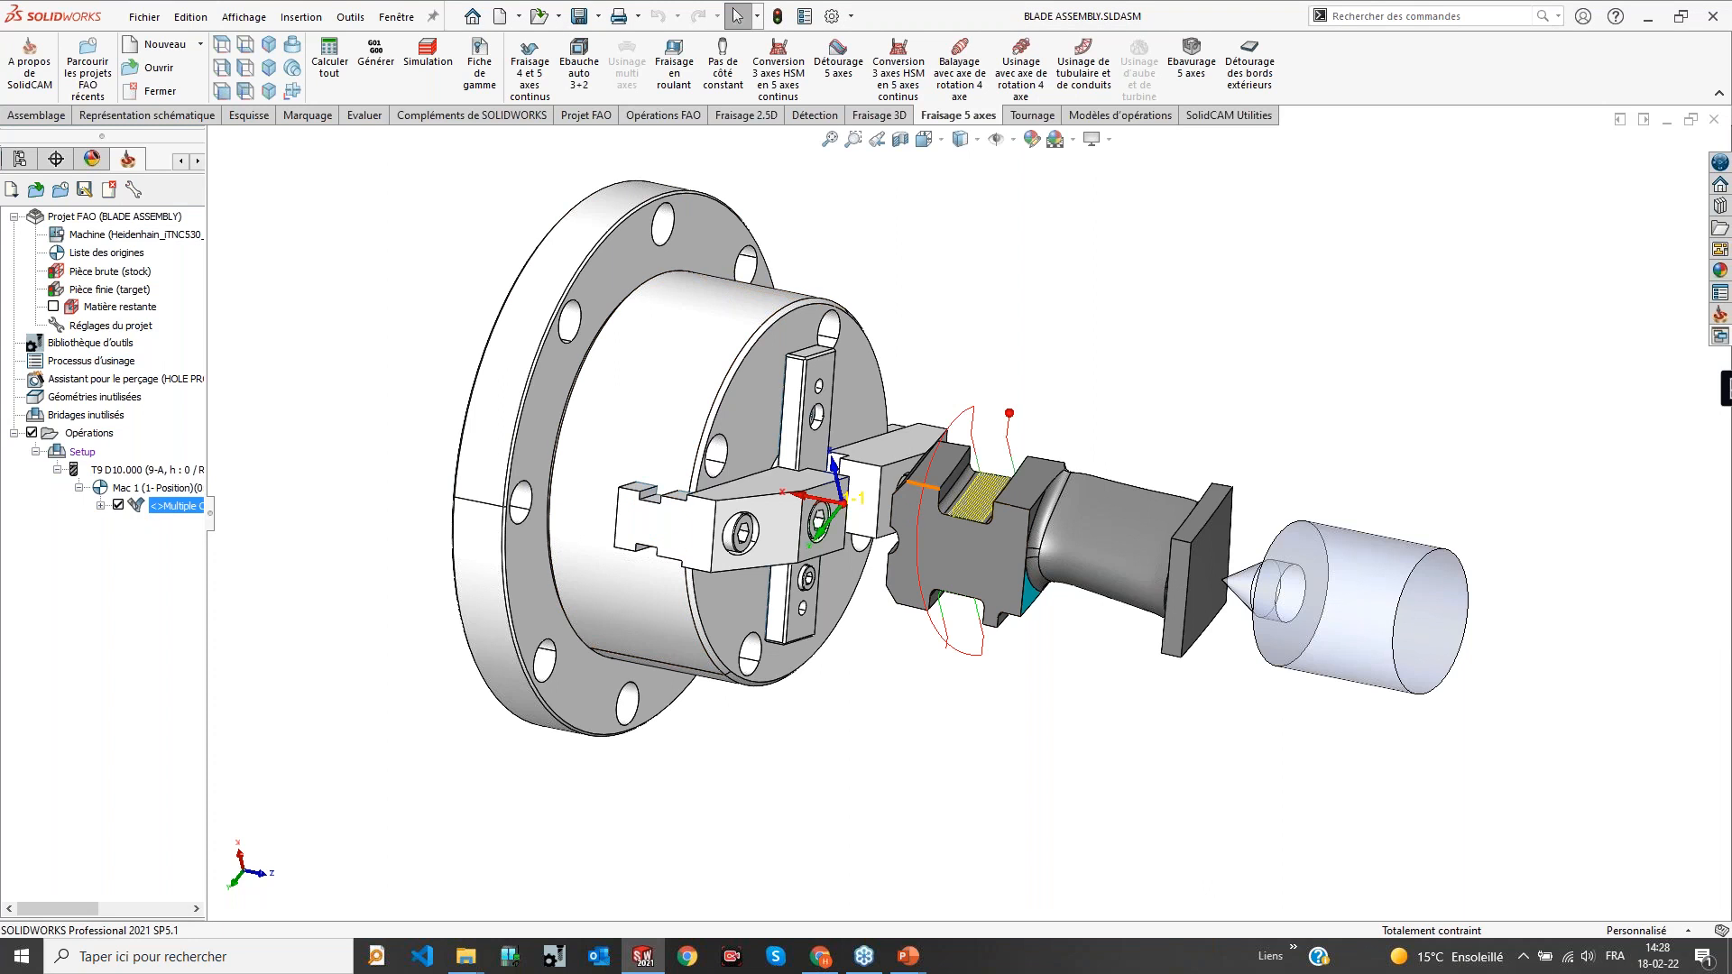
{"action": "scroll", "coordinate": [1031, 511], "scroll_direction": "down", "scroll_amount": 3}
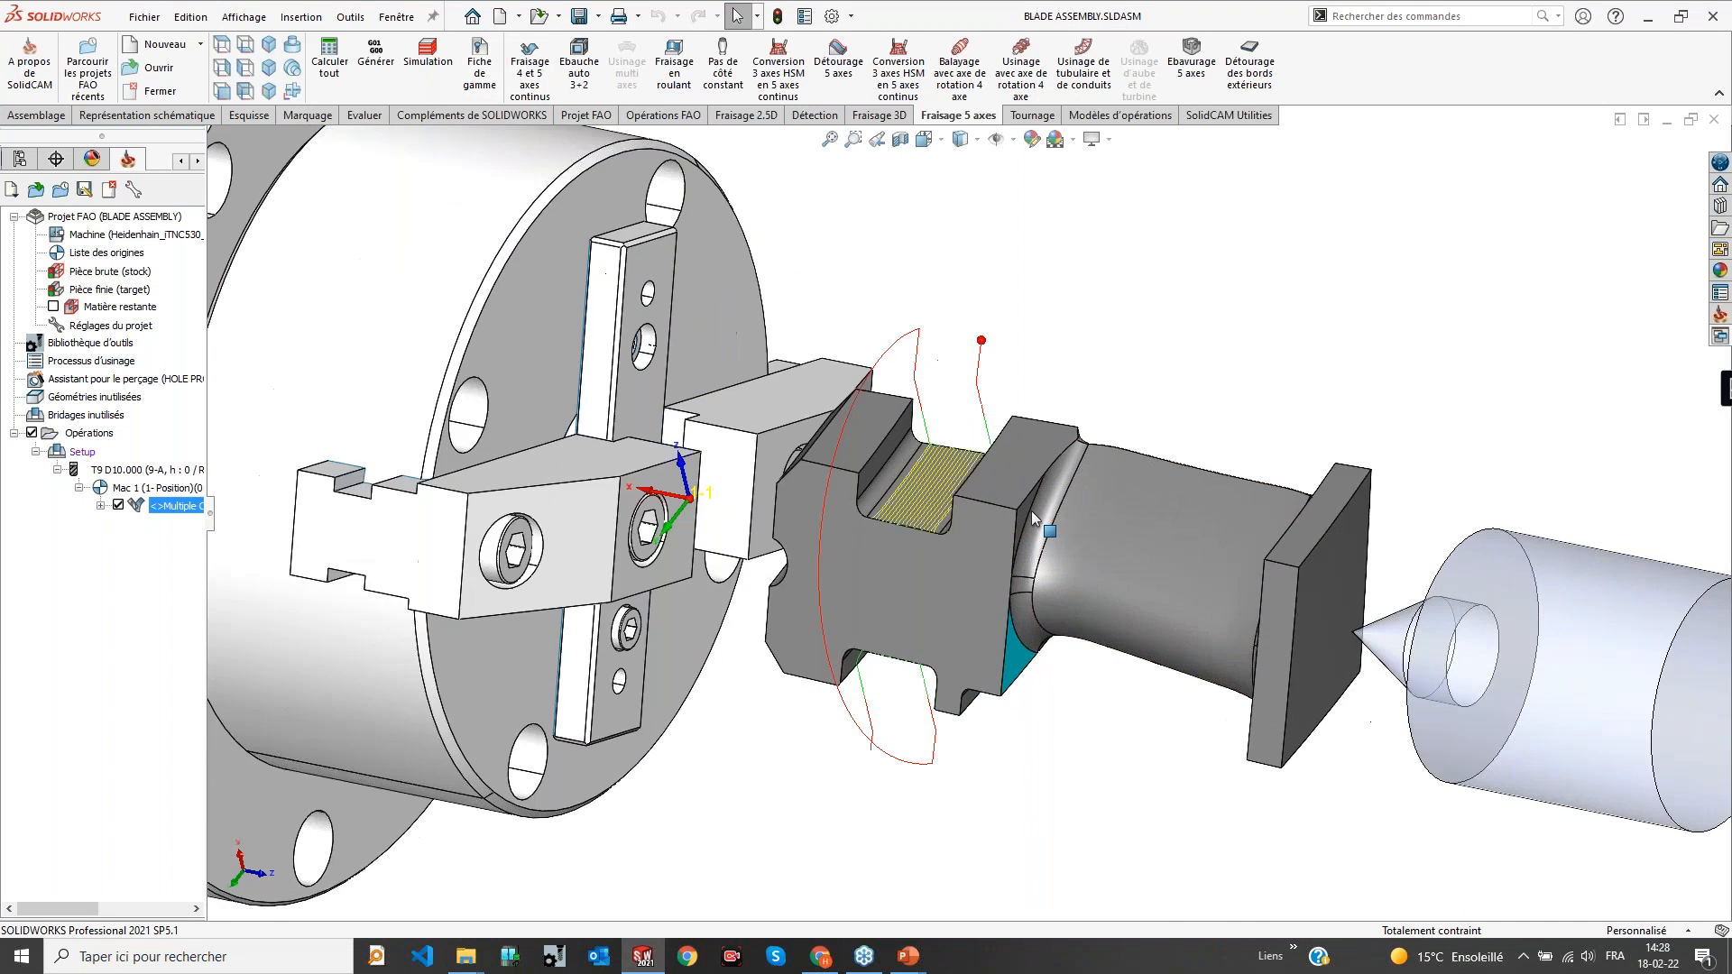
{"action": "scroll", "coordinate": [1032, 510], "scroll_direction": "down", "scroll_amount": 1}
{"action": "scroll", "coordinate": [968, 478], "scroll_direction": "up", "scroll_amount": 1}
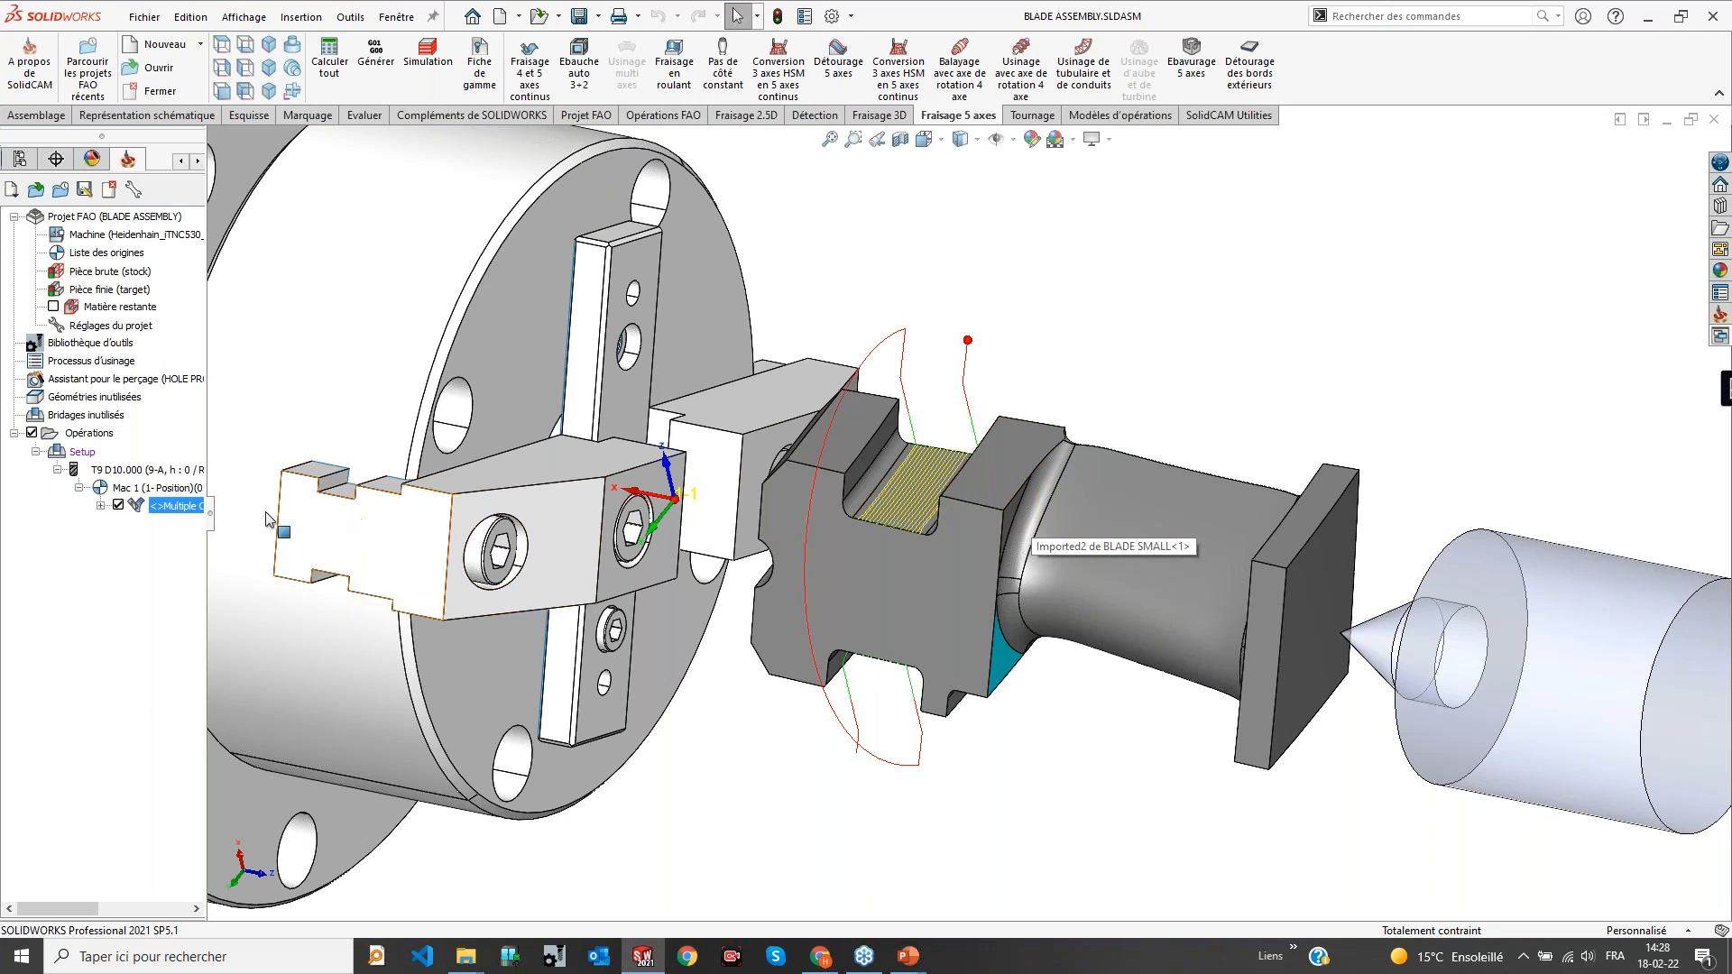
{"action": "double_click", "coordinate": [158, 506]}
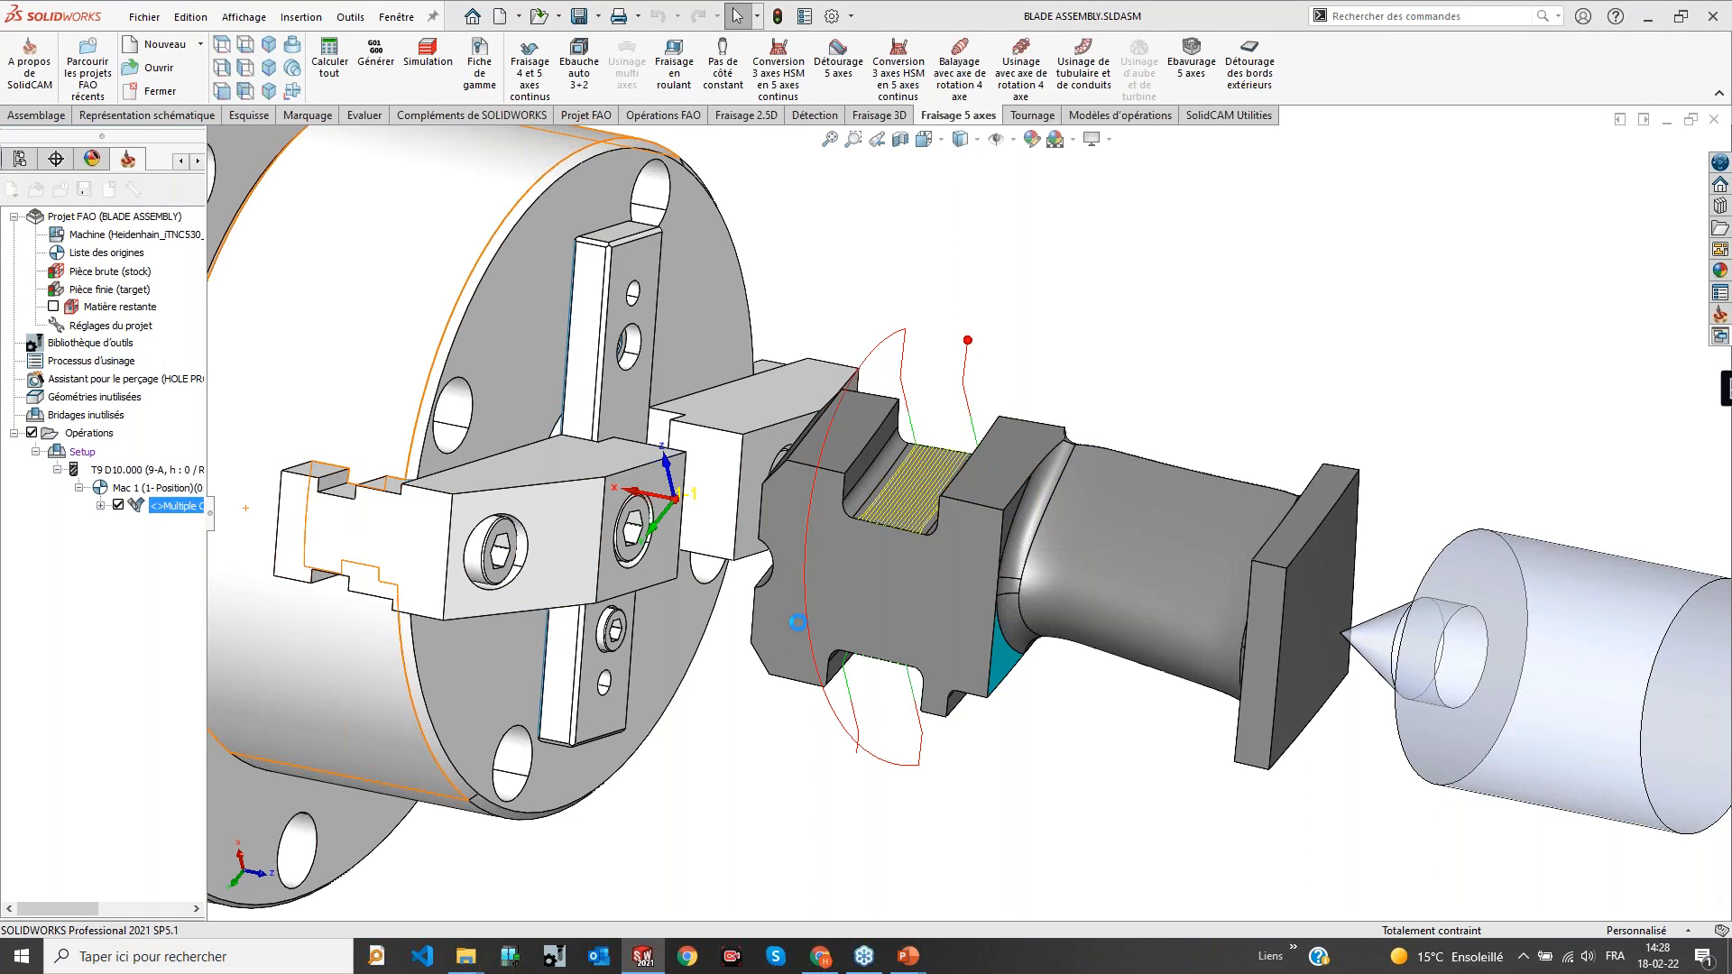
{"action": "scroll", "coordinate": [889, 578], "scroll_direction": "down", "scroll_amount": 2}
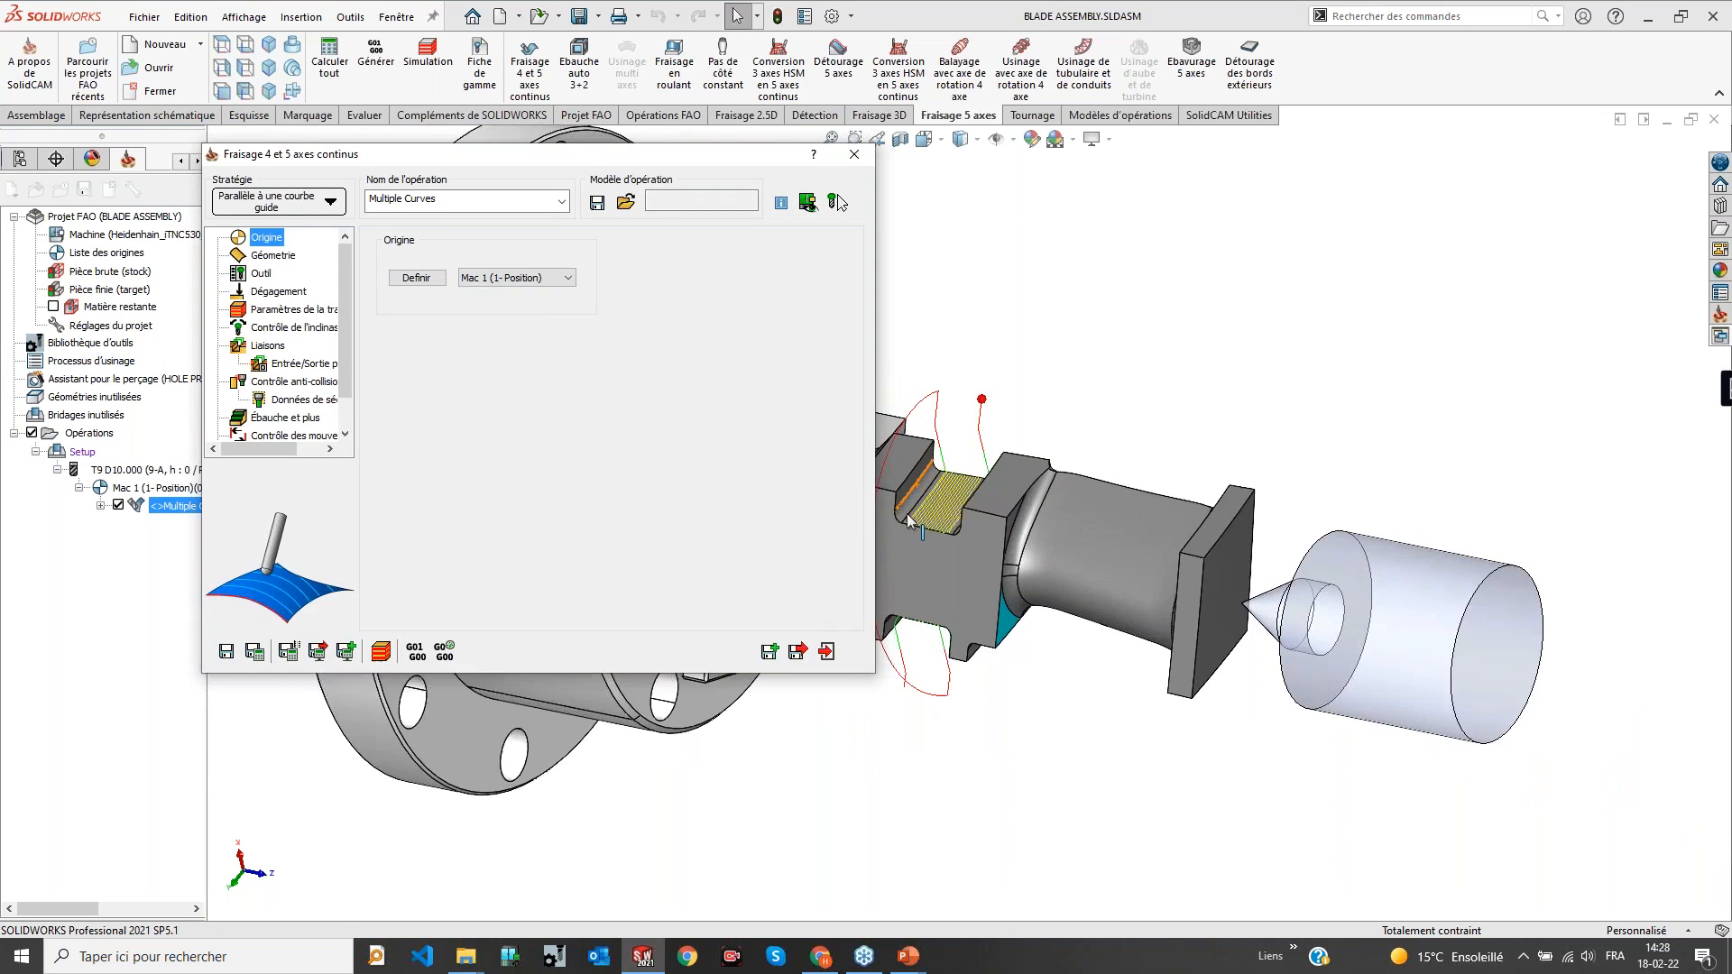
{"action": "middle_click_drag", "start_coordinate": [978, 433], "coordinate": [938, 469]}
{"action": "left_click", "coordinate": [966, 482]}
Display the operation's machining surfaces faces53 and its guide curve geometry contour39 on the blade root
{"action": "left_click", "coordinate": [289, 257]}
{"action": "left_click", "coordinate": [412, 310]}
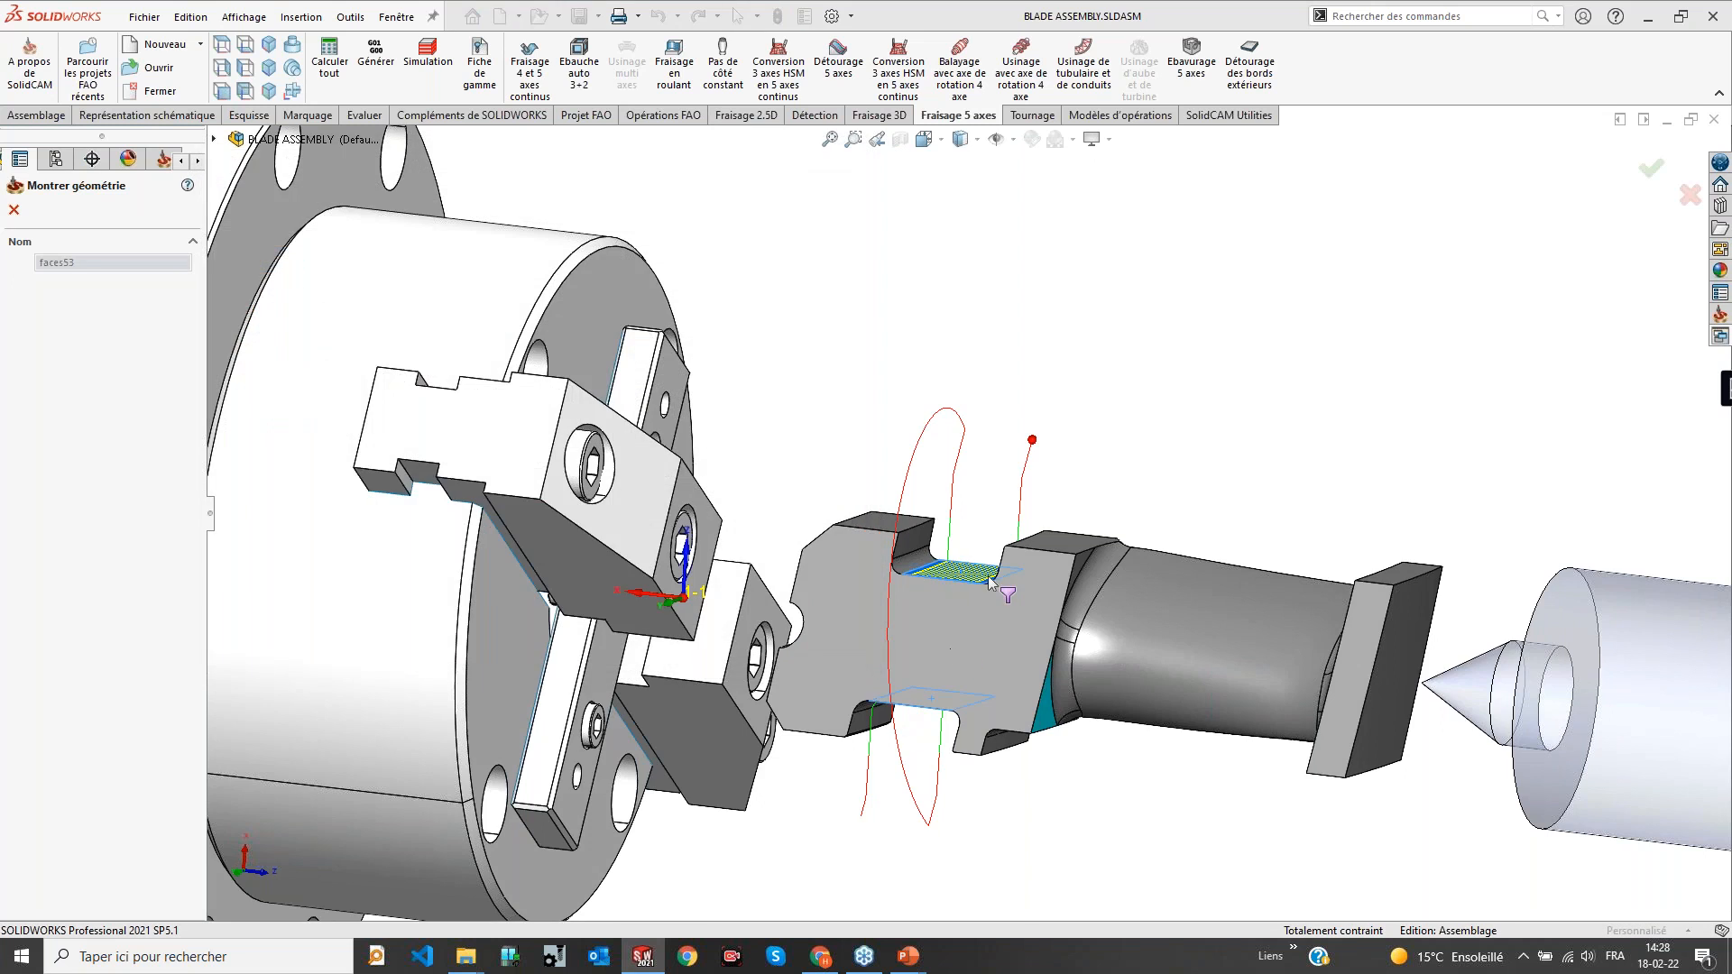
{"action": "scroll", "coordinate": [966, 518], "scroll_direction": "up", "scroll_amount": 3}
{"action": "middle_click_drag", "start_coordinate": [966, 517], "coordinate": [871, 555]}
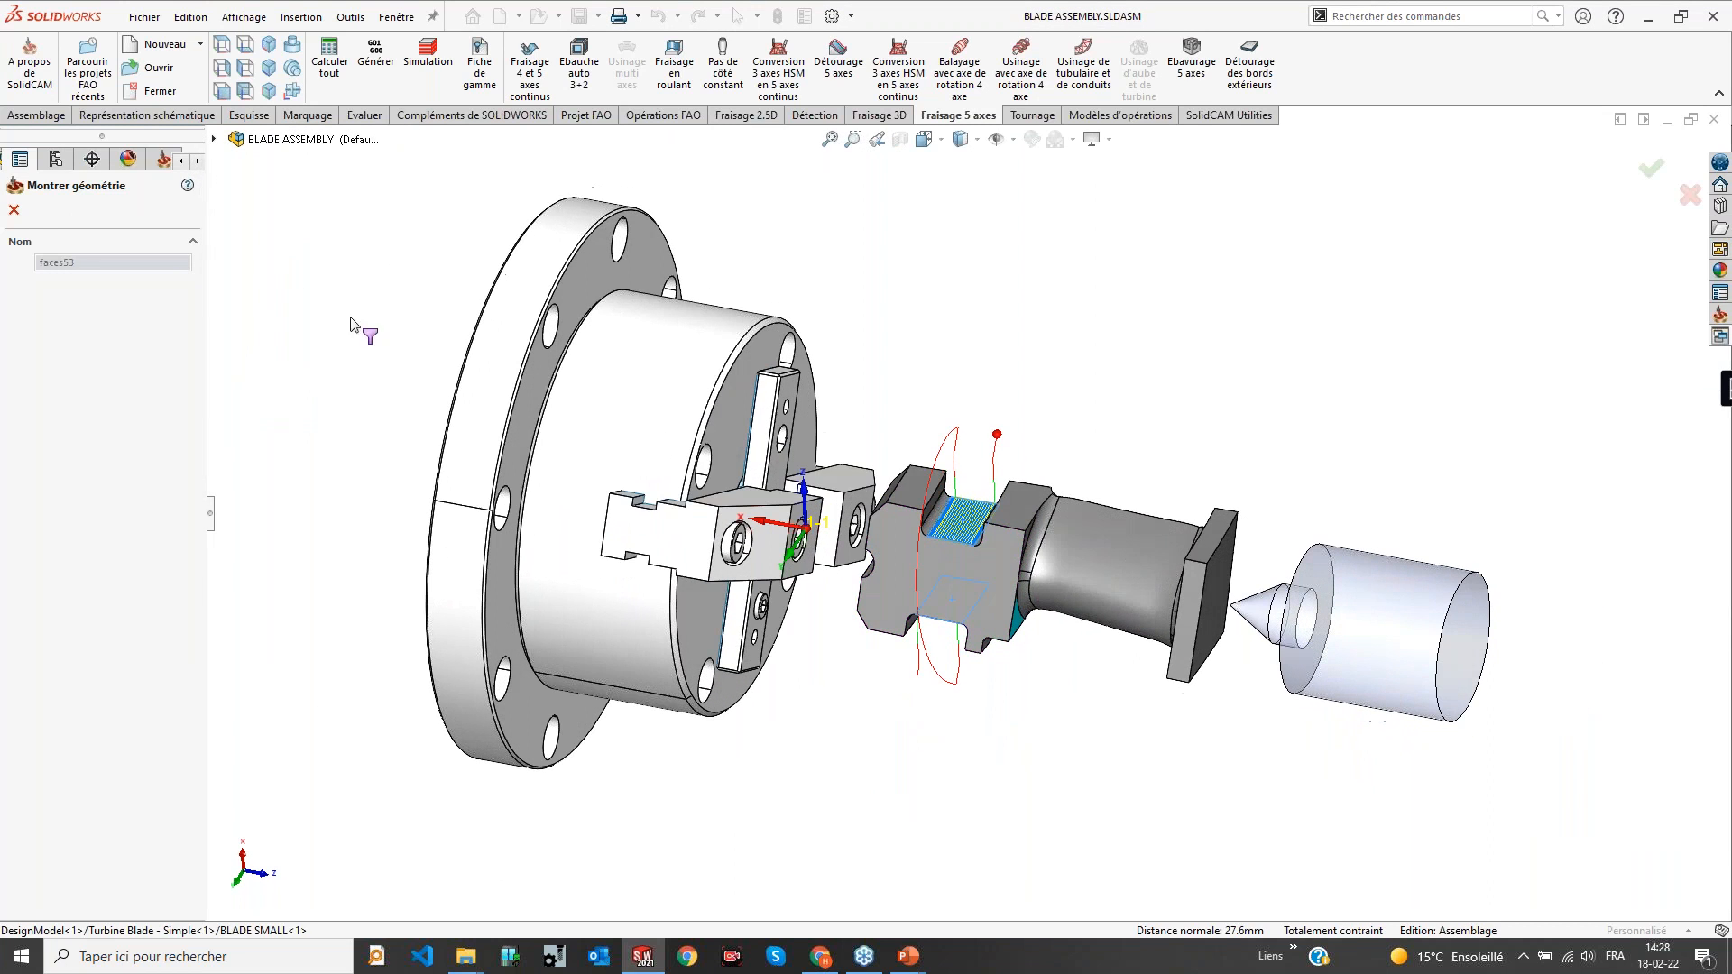
{"action": "left_click", "coordinate": [13, 210]}
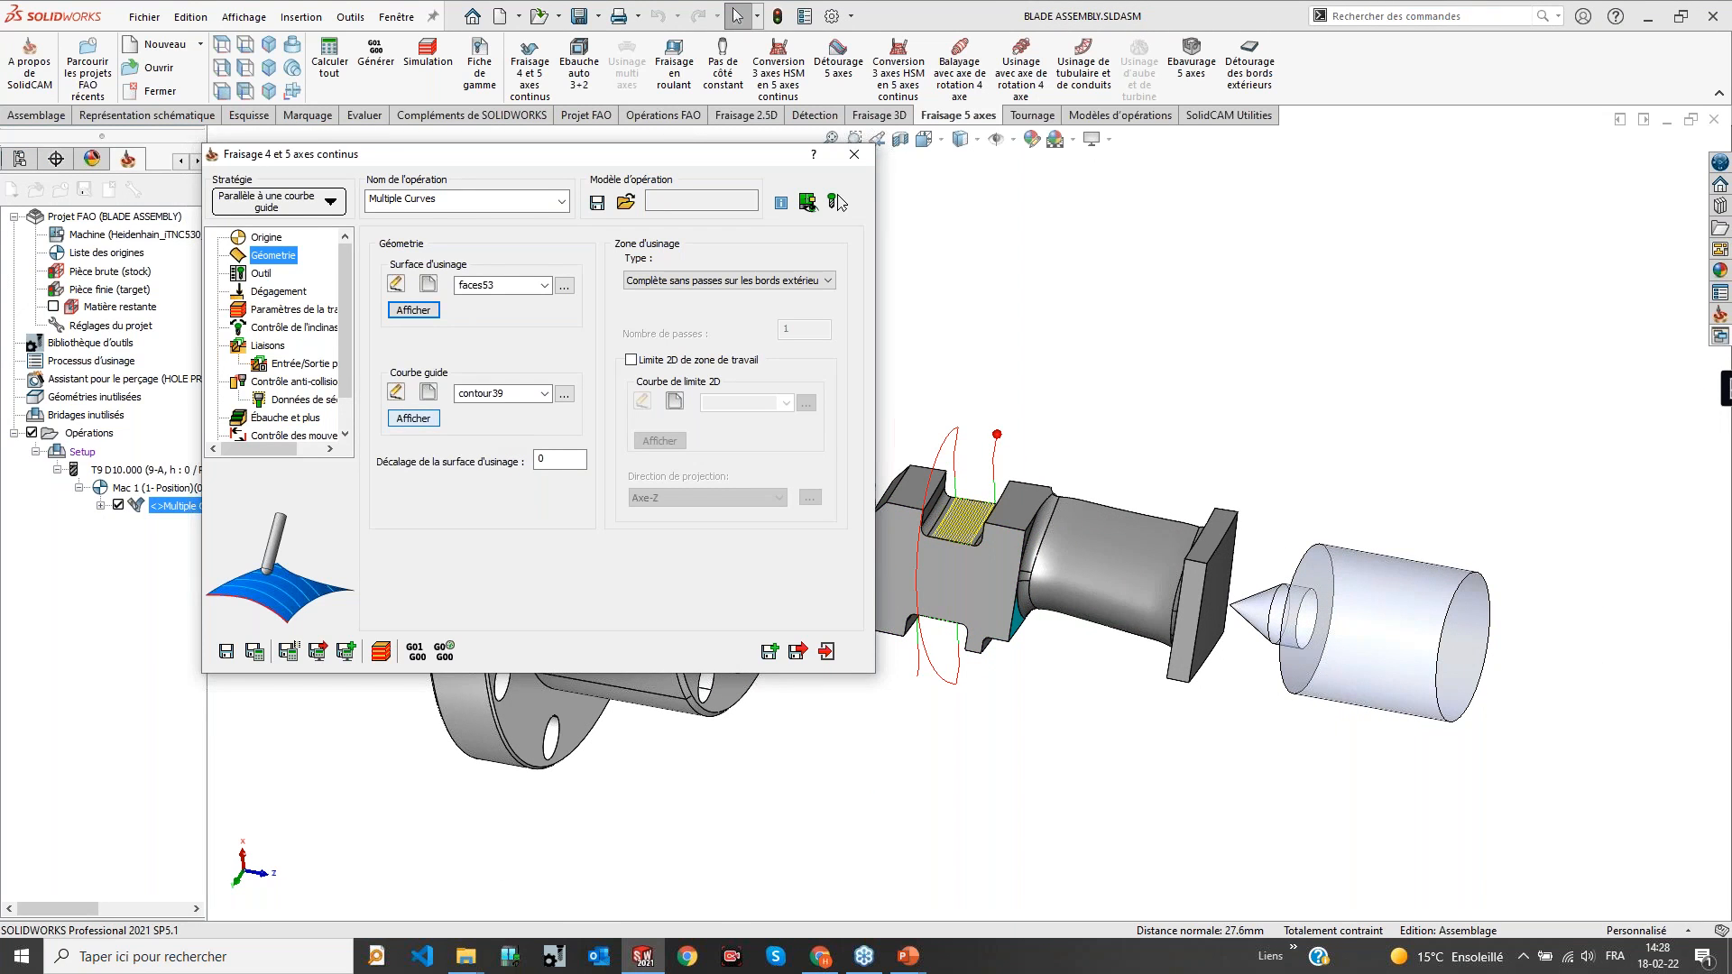
{"action": "left_click", "coordinate": [413, 418]}
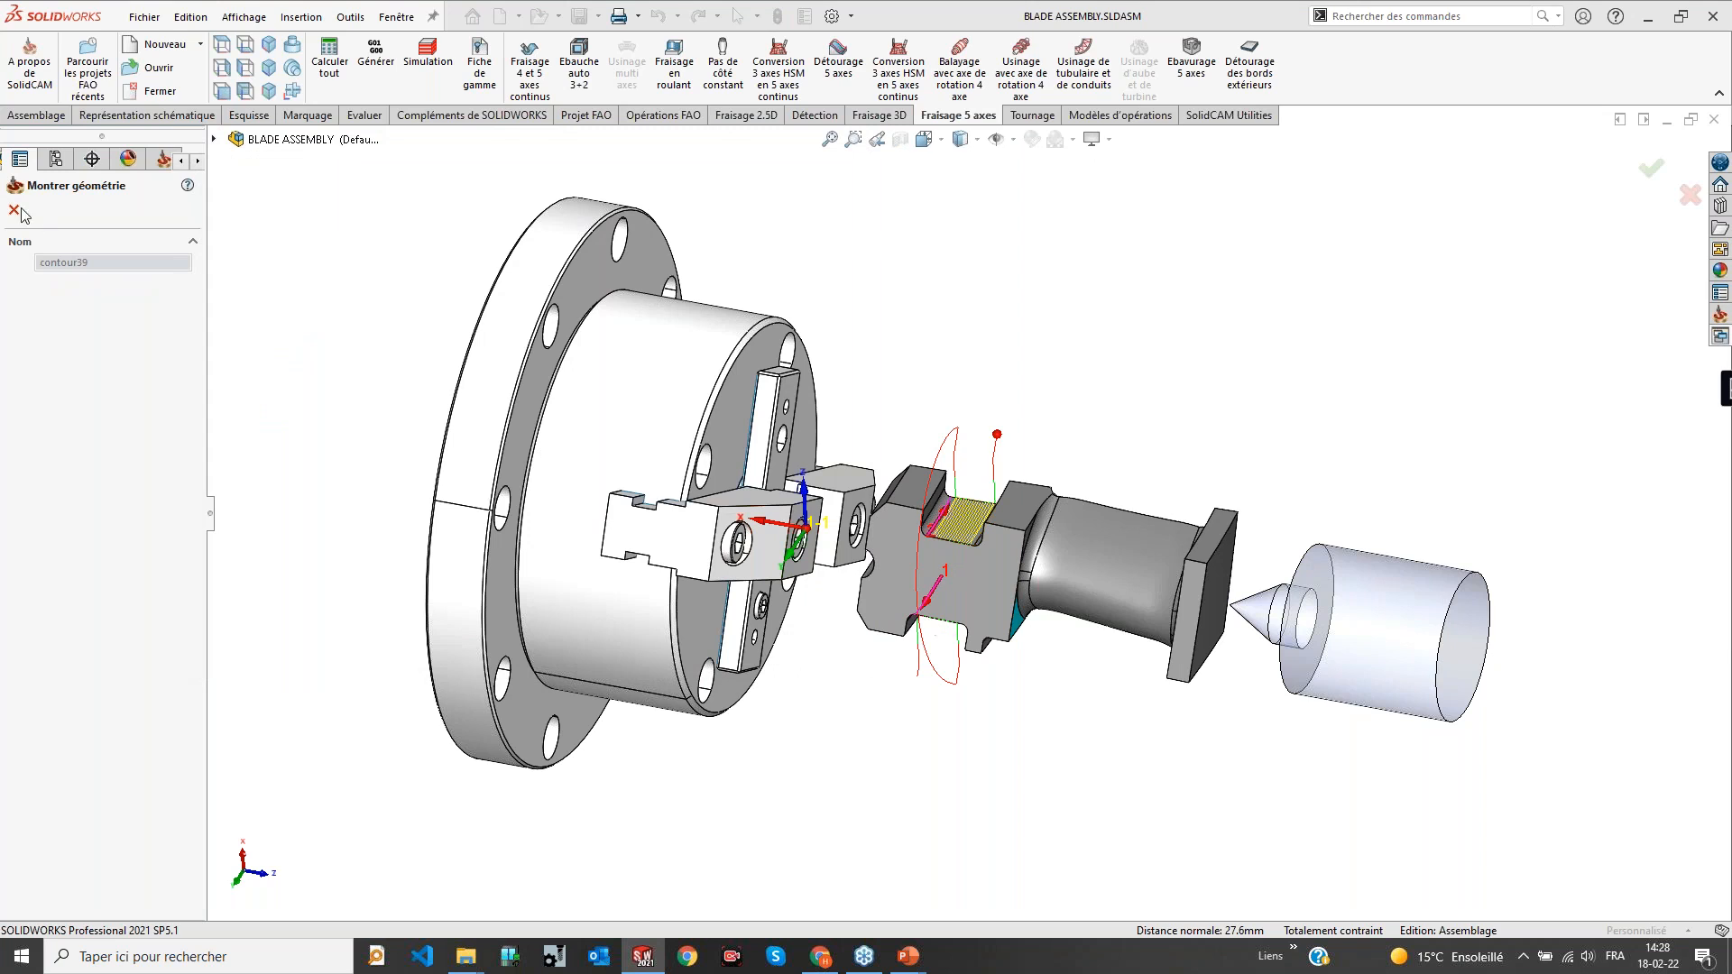
{"action": "left_click", "coordinate": [14, 209]}
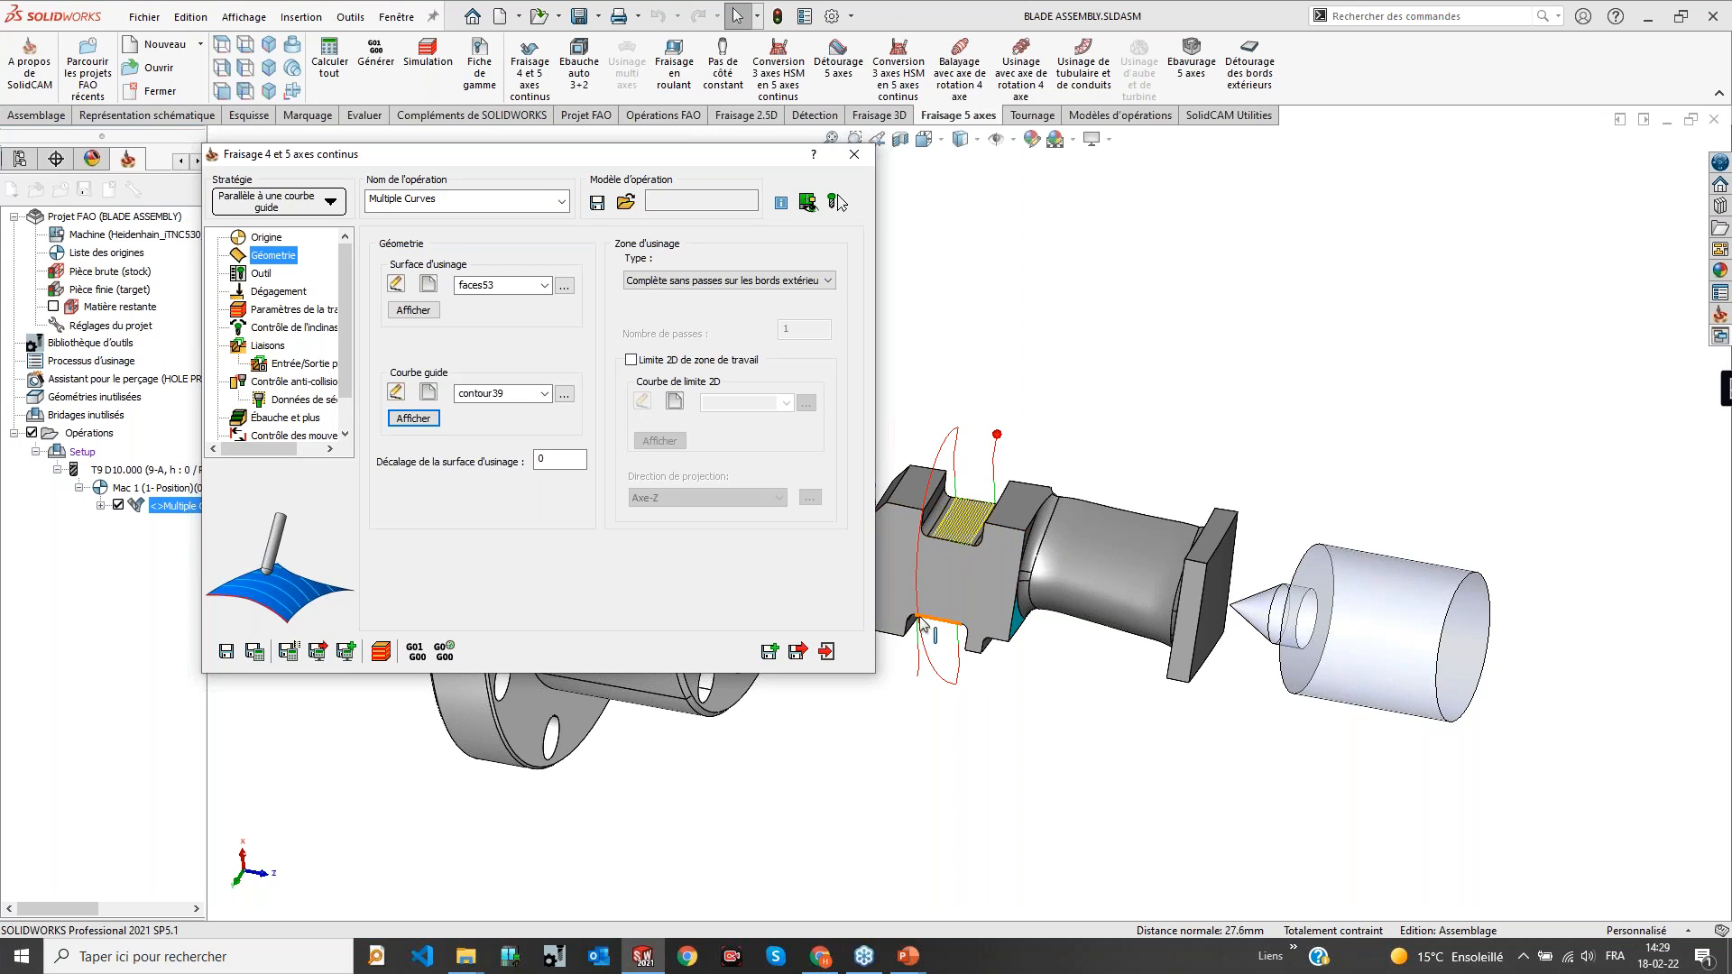
Review the multiple guide curves slide in the SolidCAM 2021 PowerPoint presentation, return to SolidCAM, and close the Multiple Curves operation
{"action": "mouse_move", "coordinate": [909, 957]}
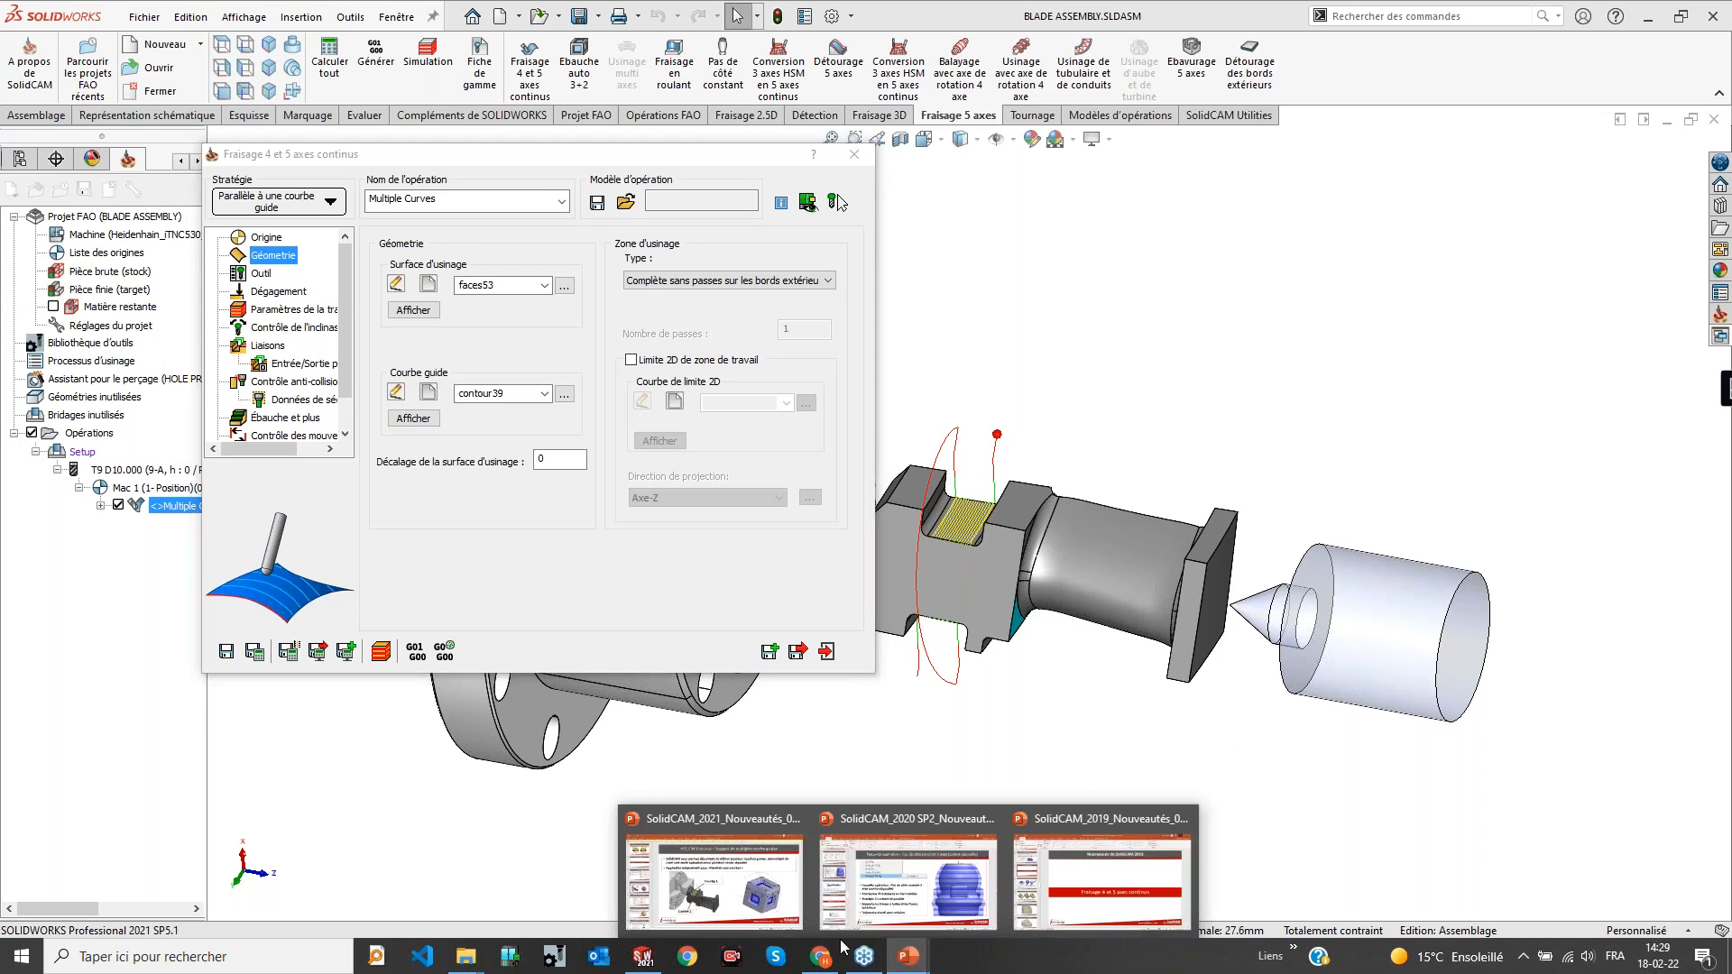
{"action": "left_click", "coordinate": [735, 893]}
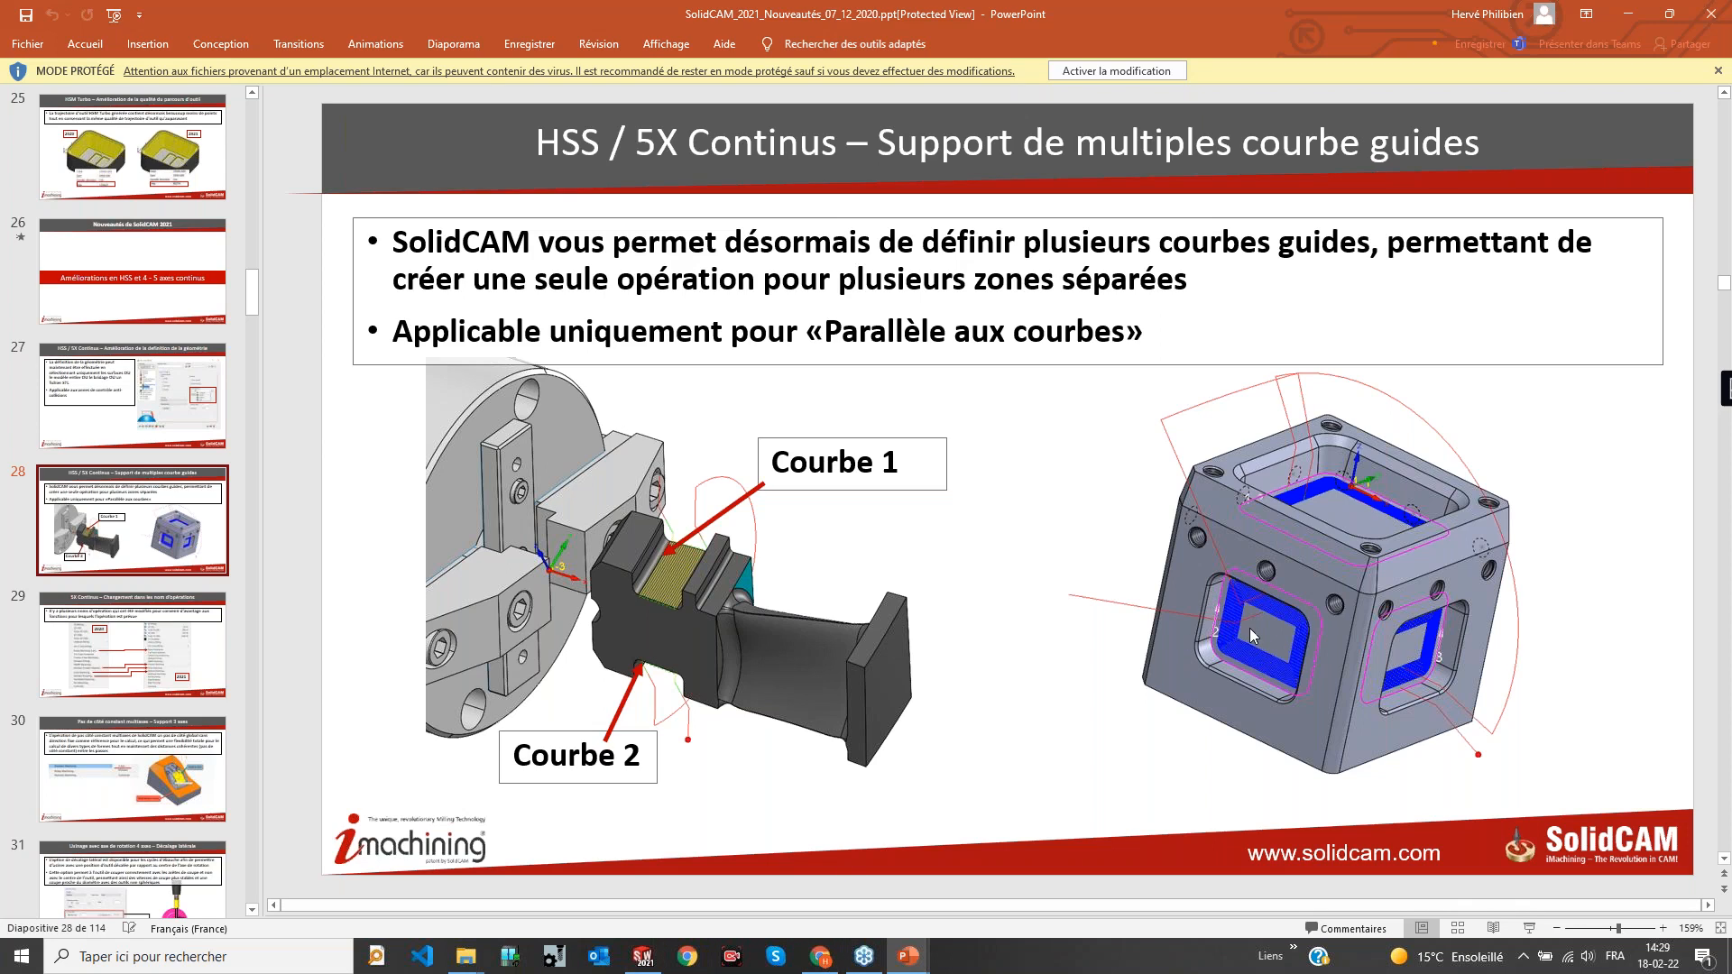
{"action": "left_click", "coordinate": [642, 958]}
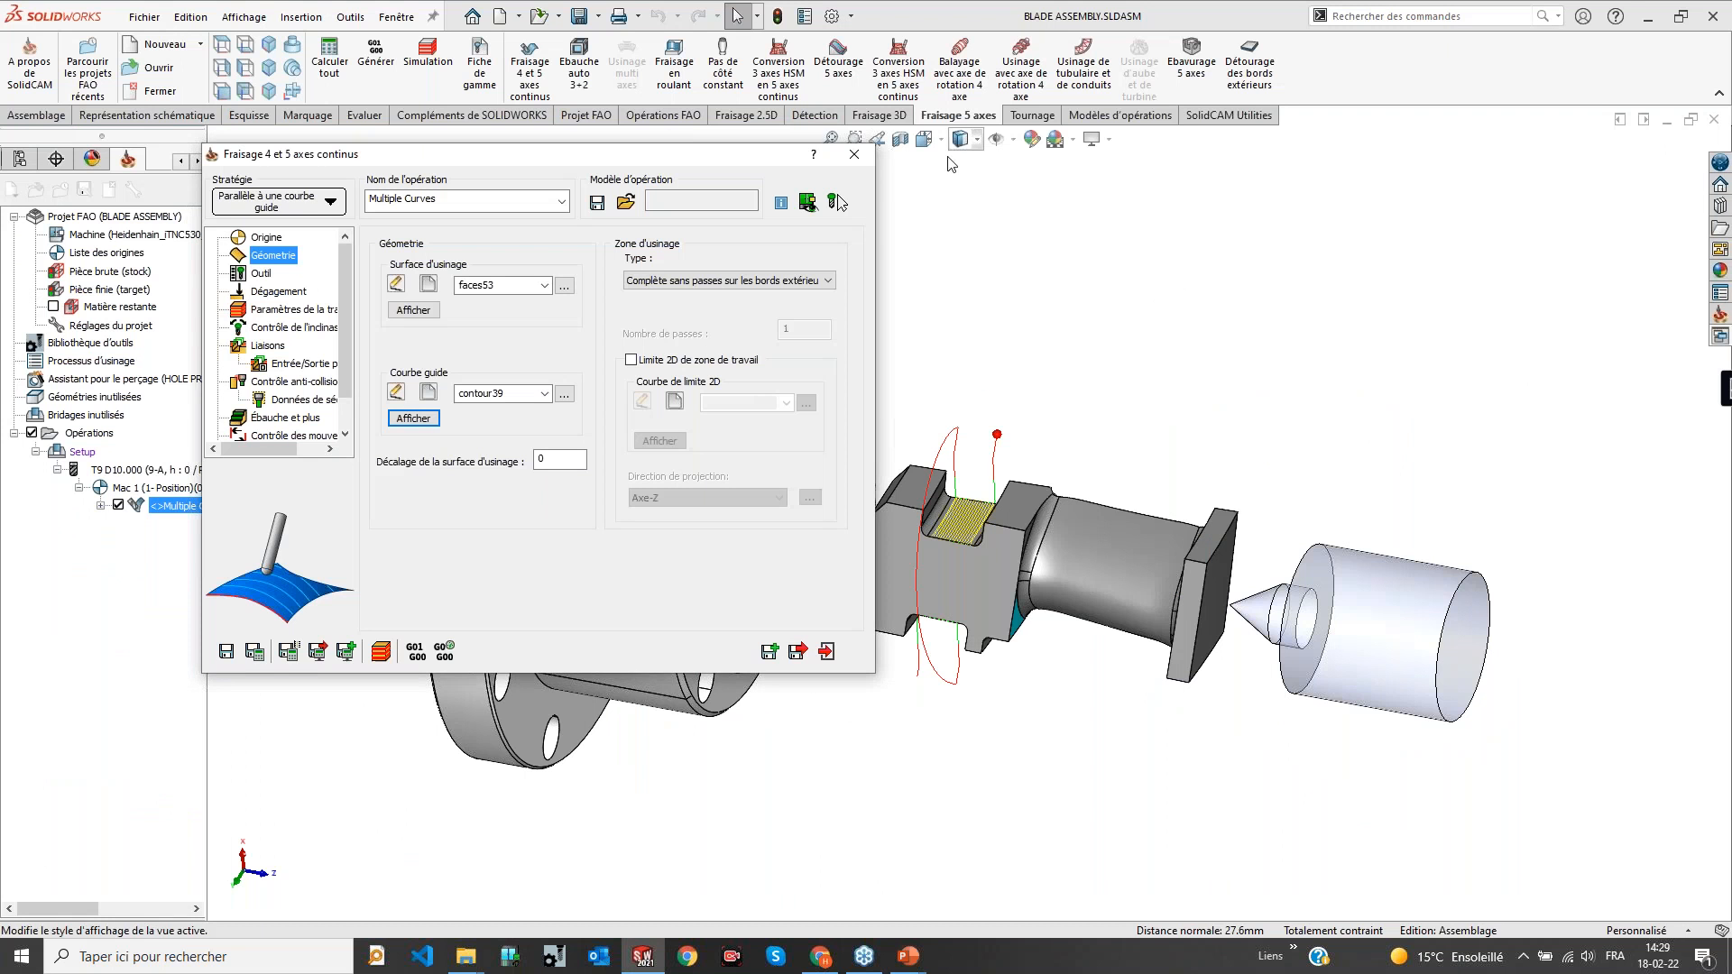
{"action": "left_click", "coordinate": [853, 155]}
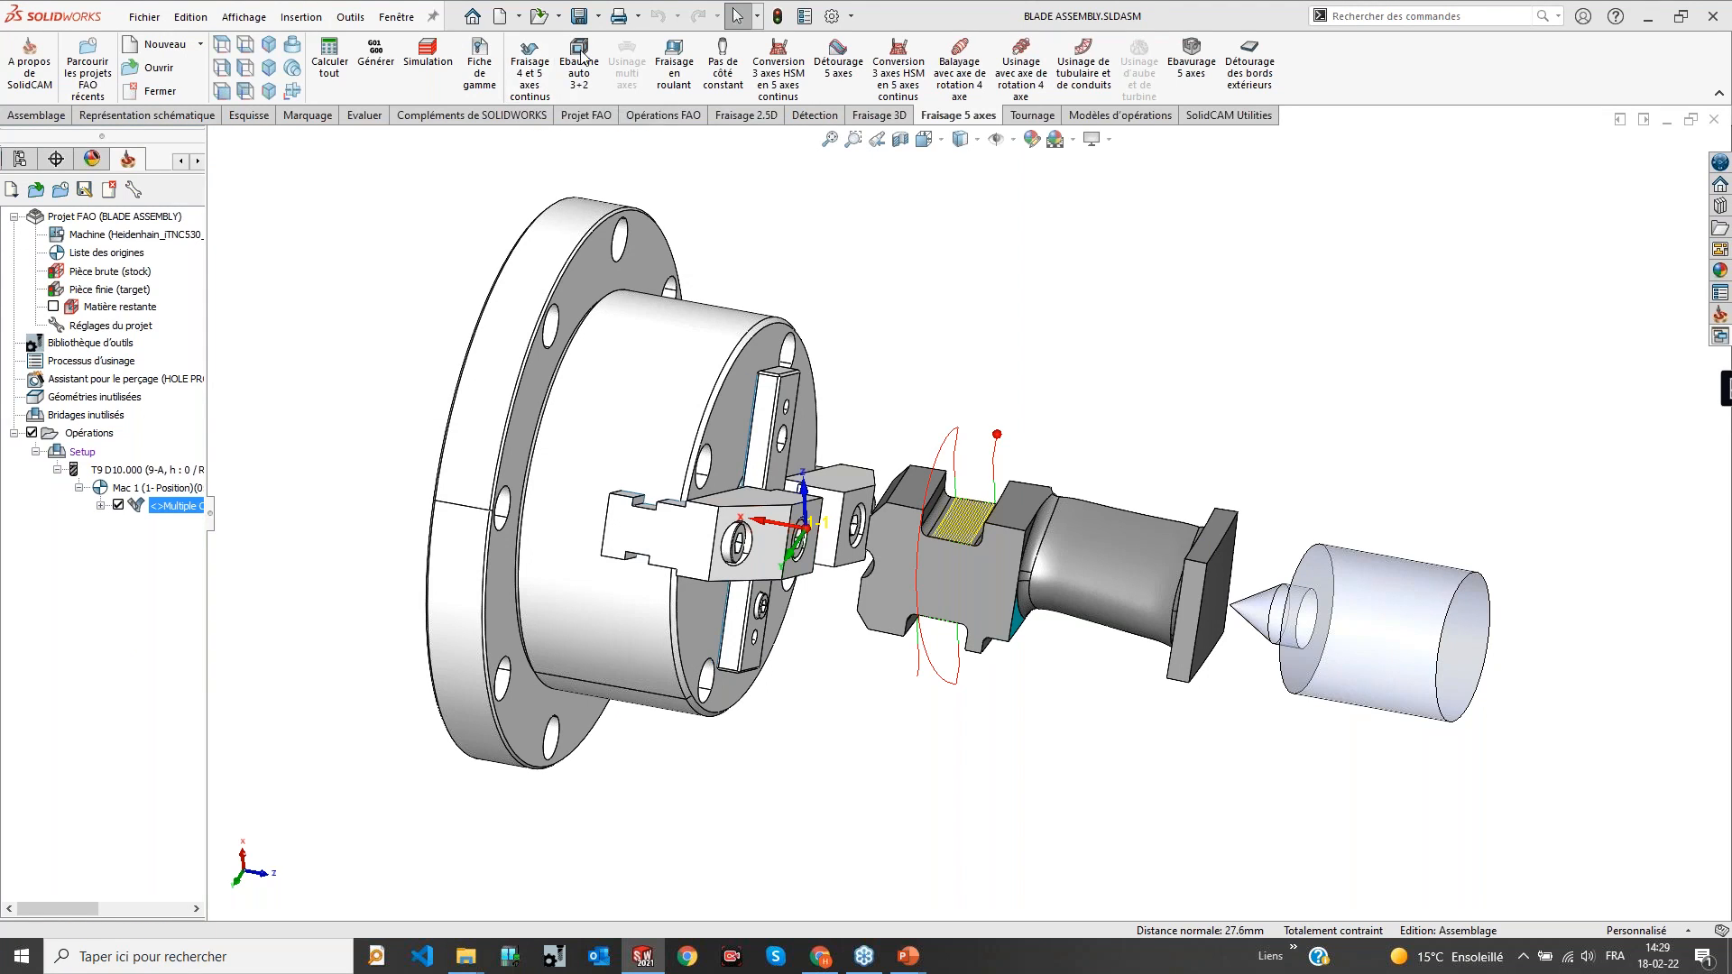
Close the blade project and browse the CAM parts from the 2-MULTIPLE CURVES folder up to the Bureau folder
{"action": "left_click", "coordinate": [1720, 316]}
{"action": "left_click", "coordinate": [1449, 249]}
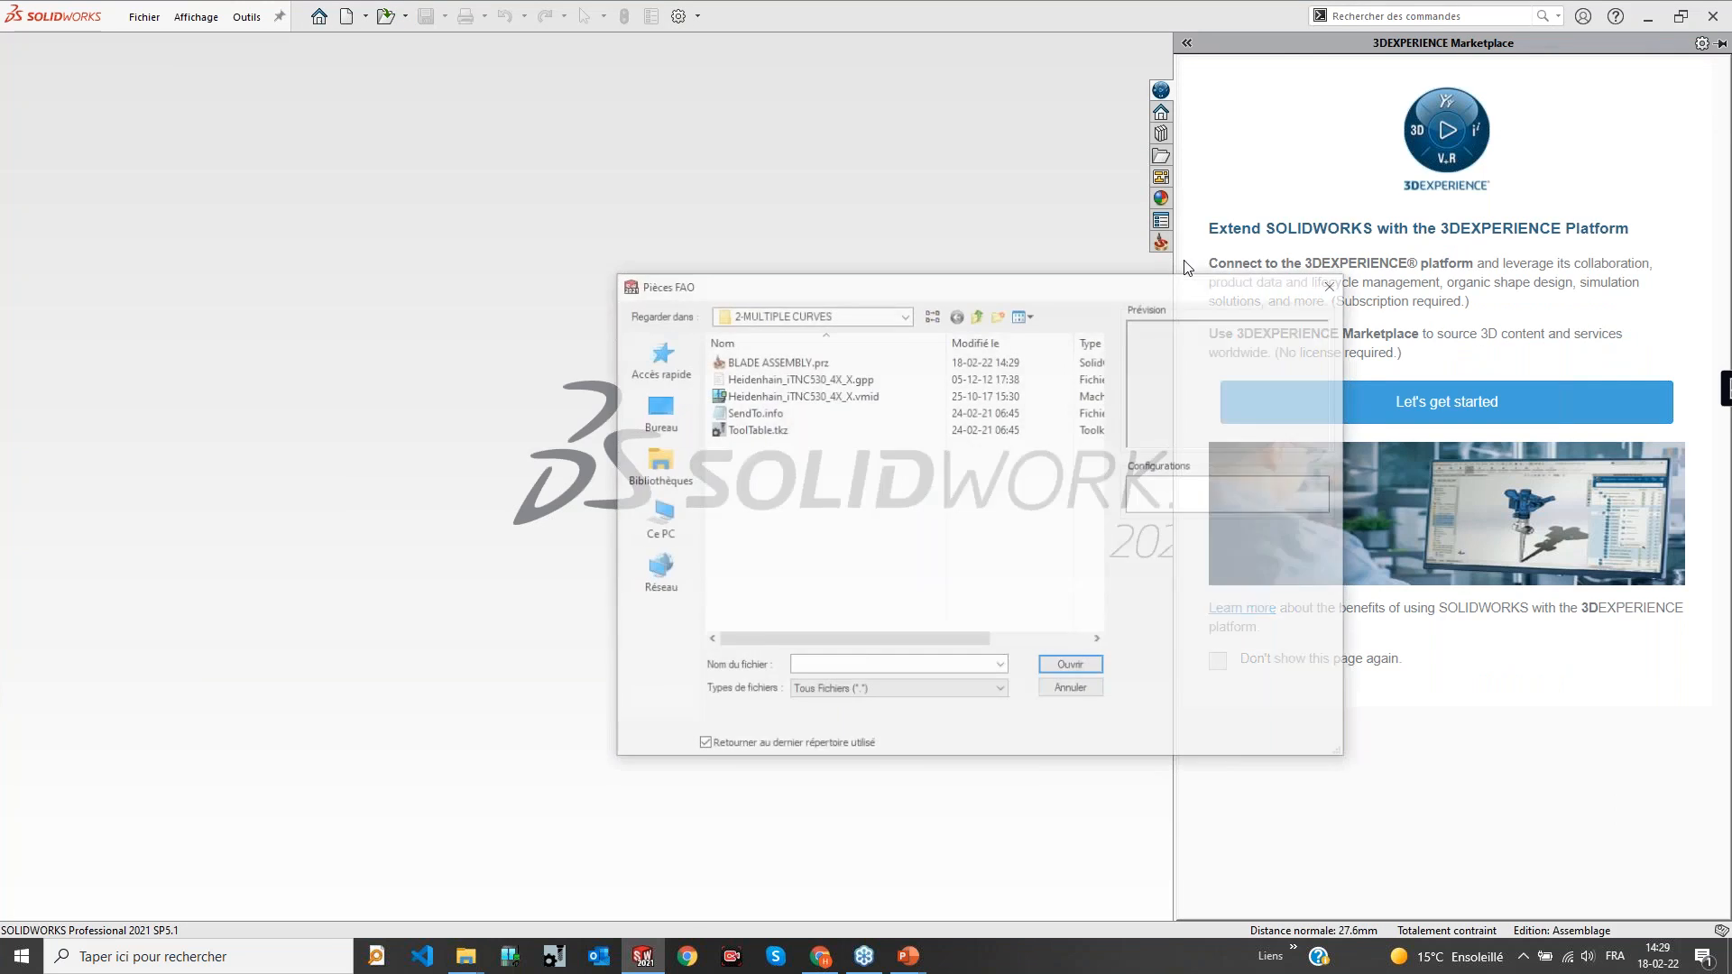
{"action": "left_click", "coordinate": [977, 314]}
{"action": "left_click", "coordinate": [780, 397]}
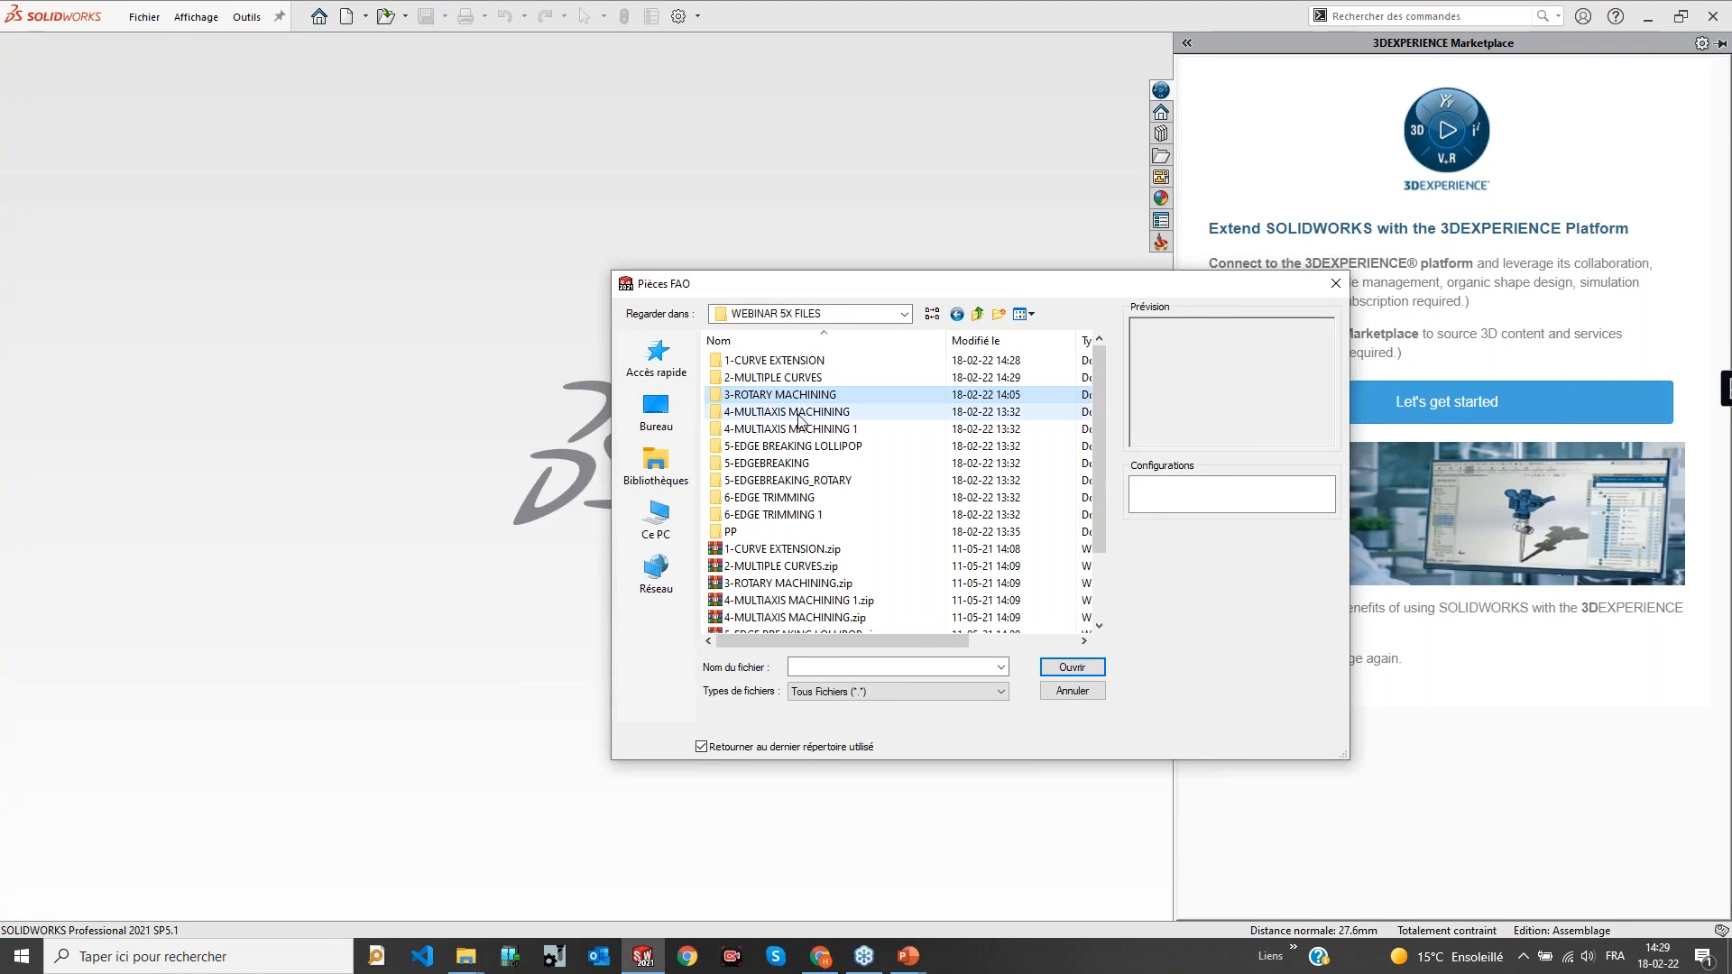
{"action": "left_click", "coordinate": [977, 314]}
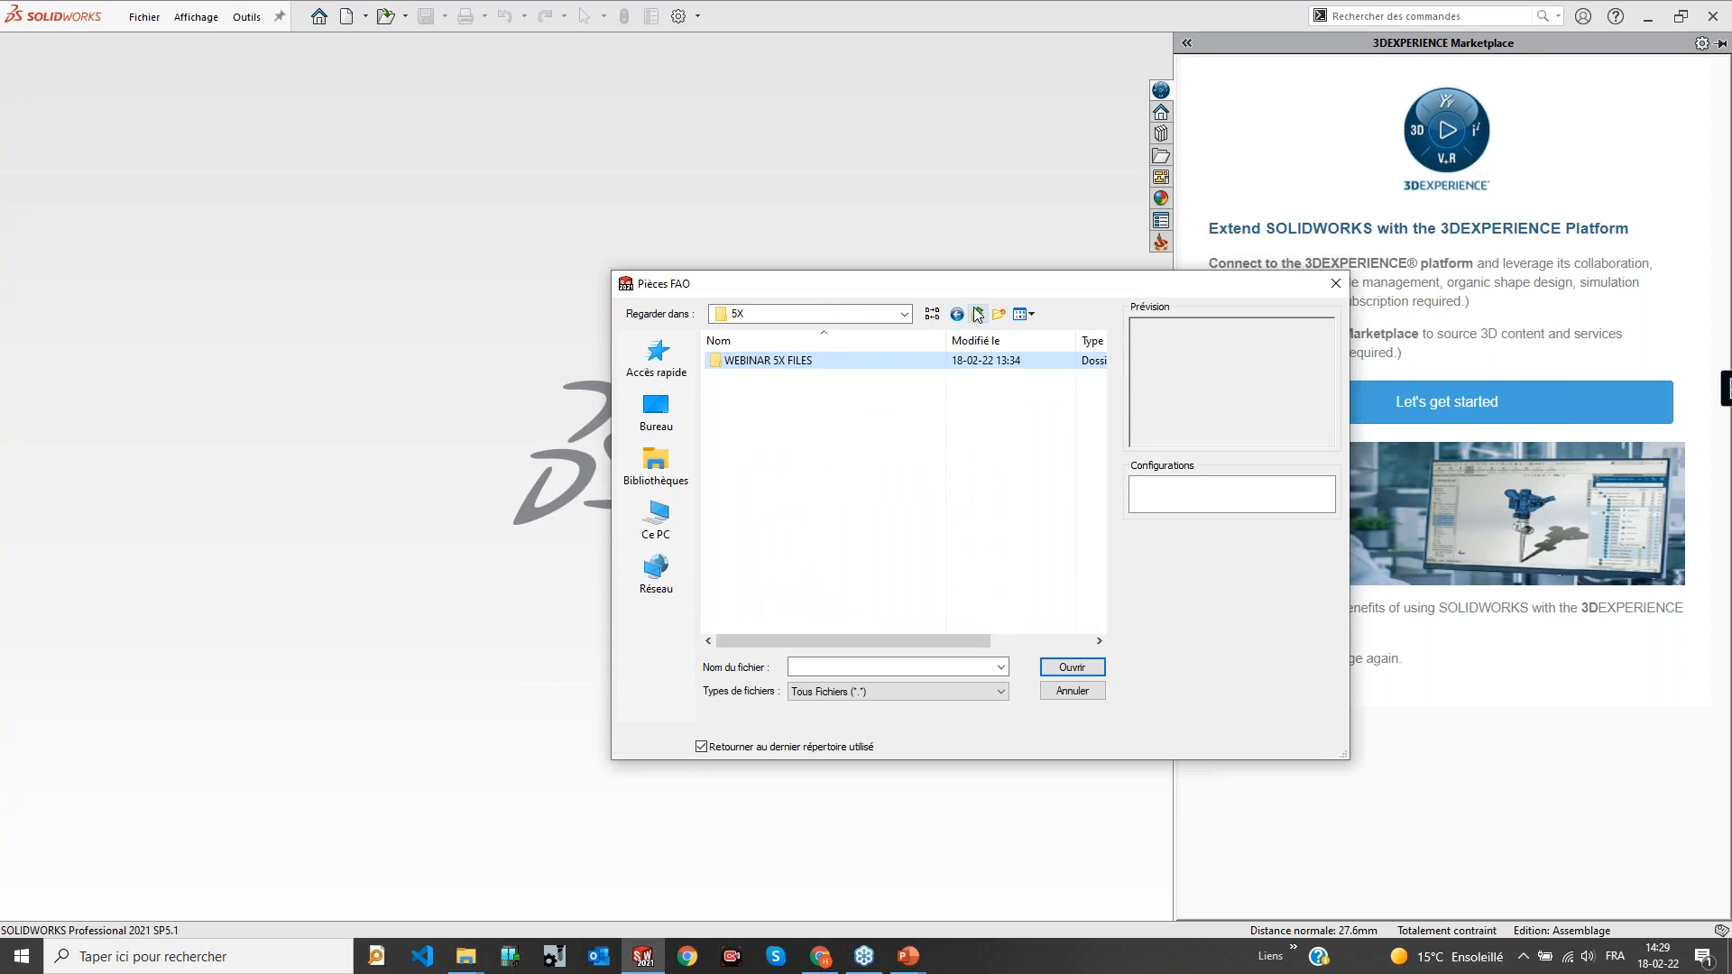
{"action": "left_click", "coordinate": [977, 314]}
{"action": "left_click", "coordinate": [977, 314]}
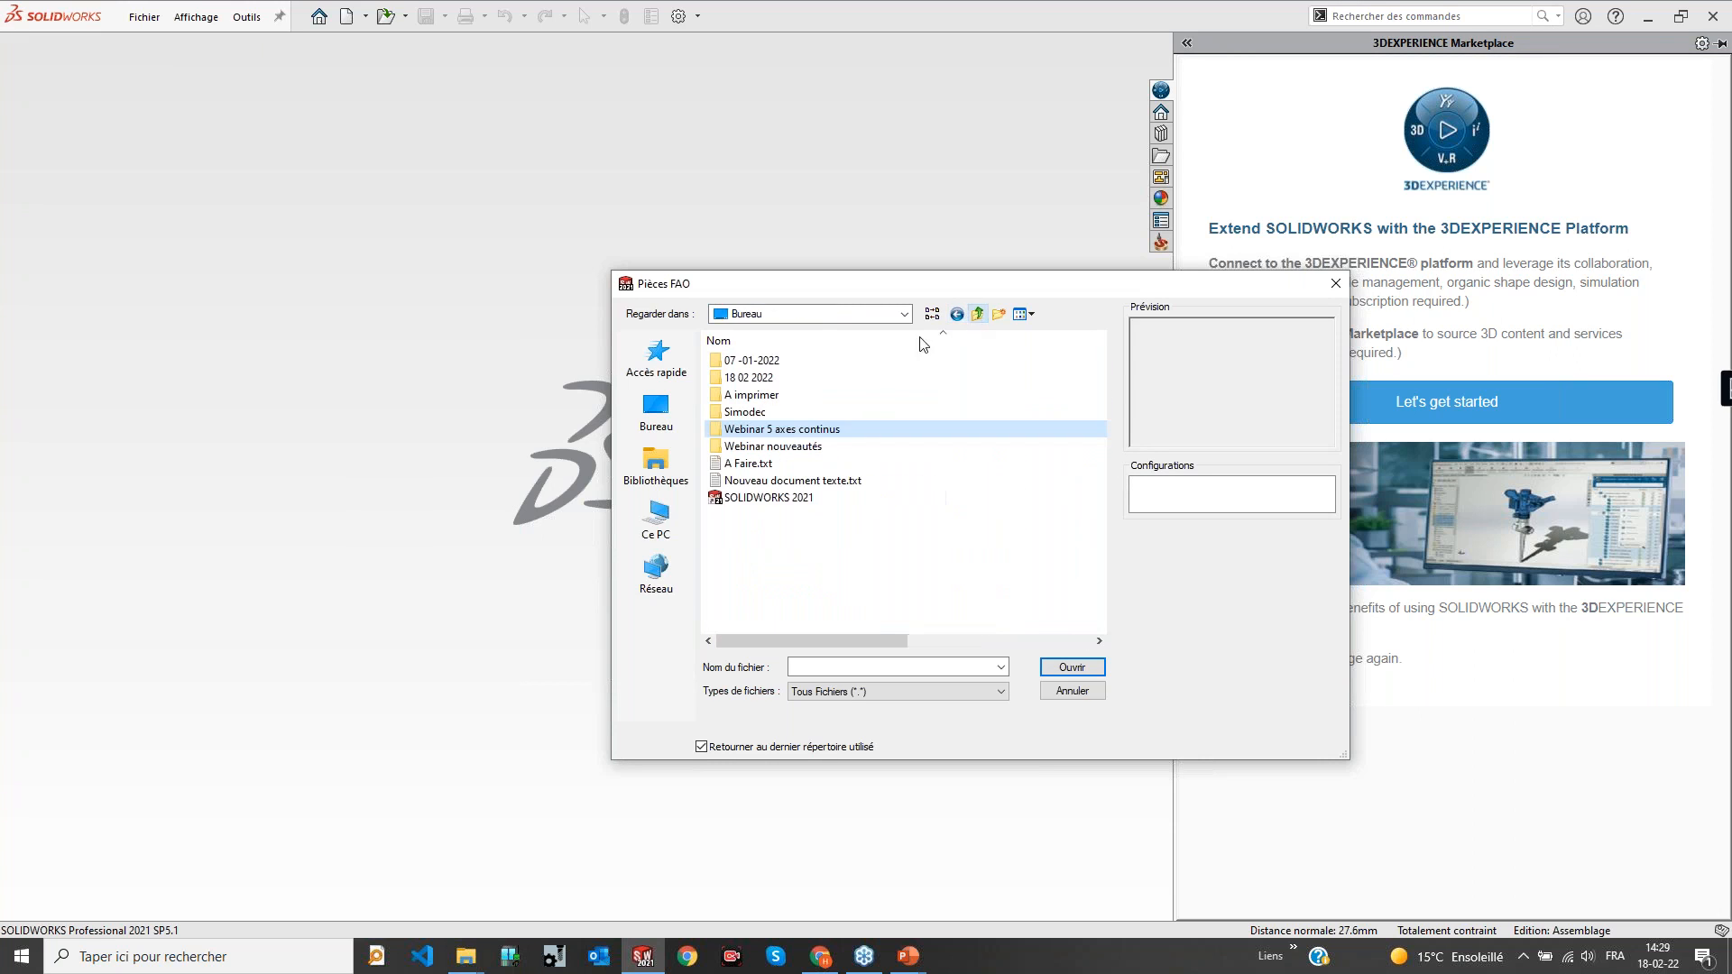
Open BRACKET.prz from the 6-AUTO 3+2 folder in Webinar nouveautés and open its 3+2_THSR_Cntr_target operation
{"action": "double_click", "coordinate": [767, 446]}
{"action": "double_click", "coordinate": [757, 446]}
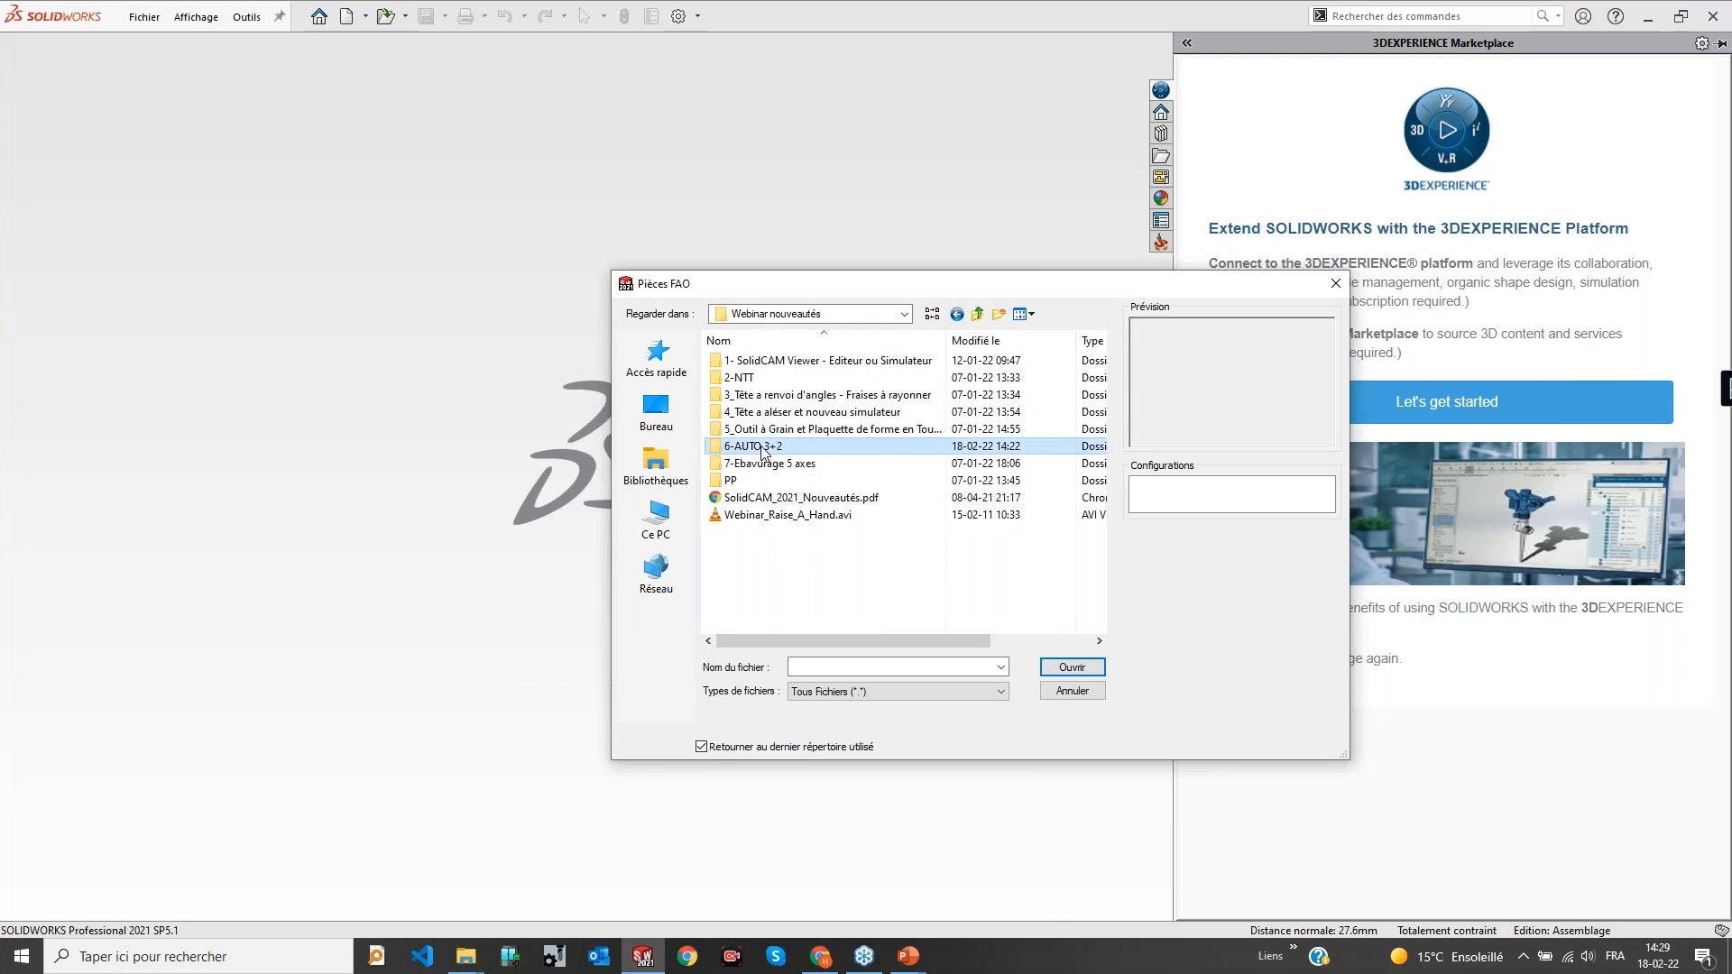
{"action": "left_click", "coordinate": [755, 429]}
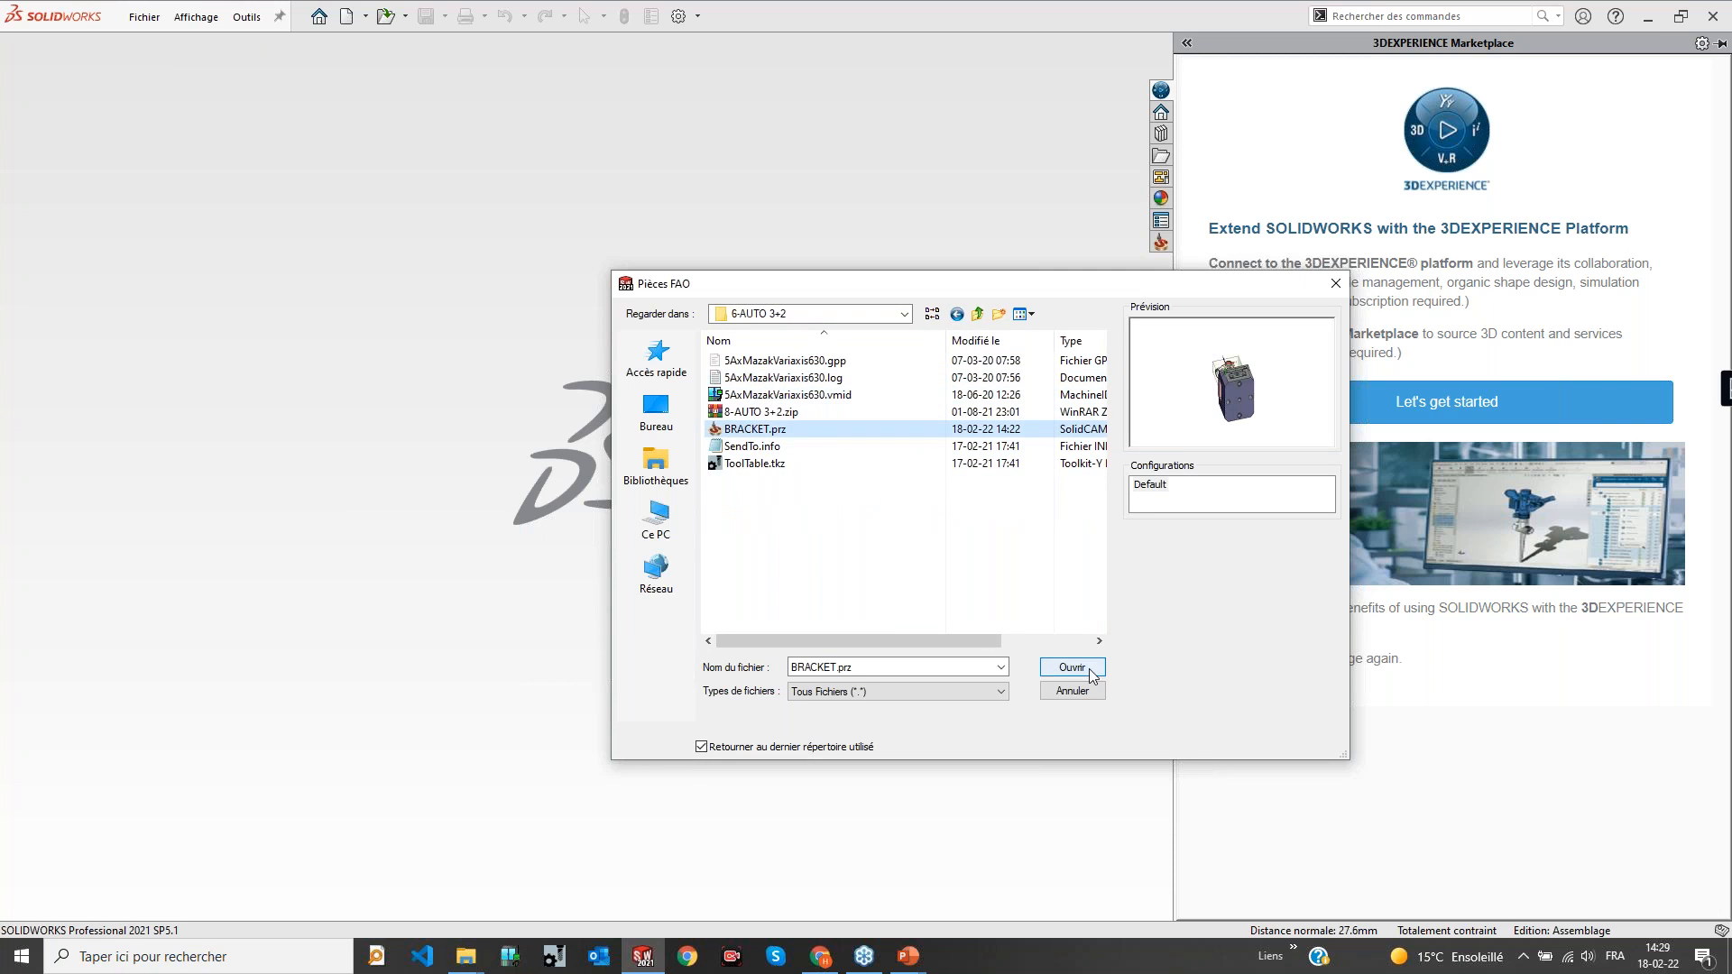
{"action": "left_click", "coordinate": [1072, 667]}
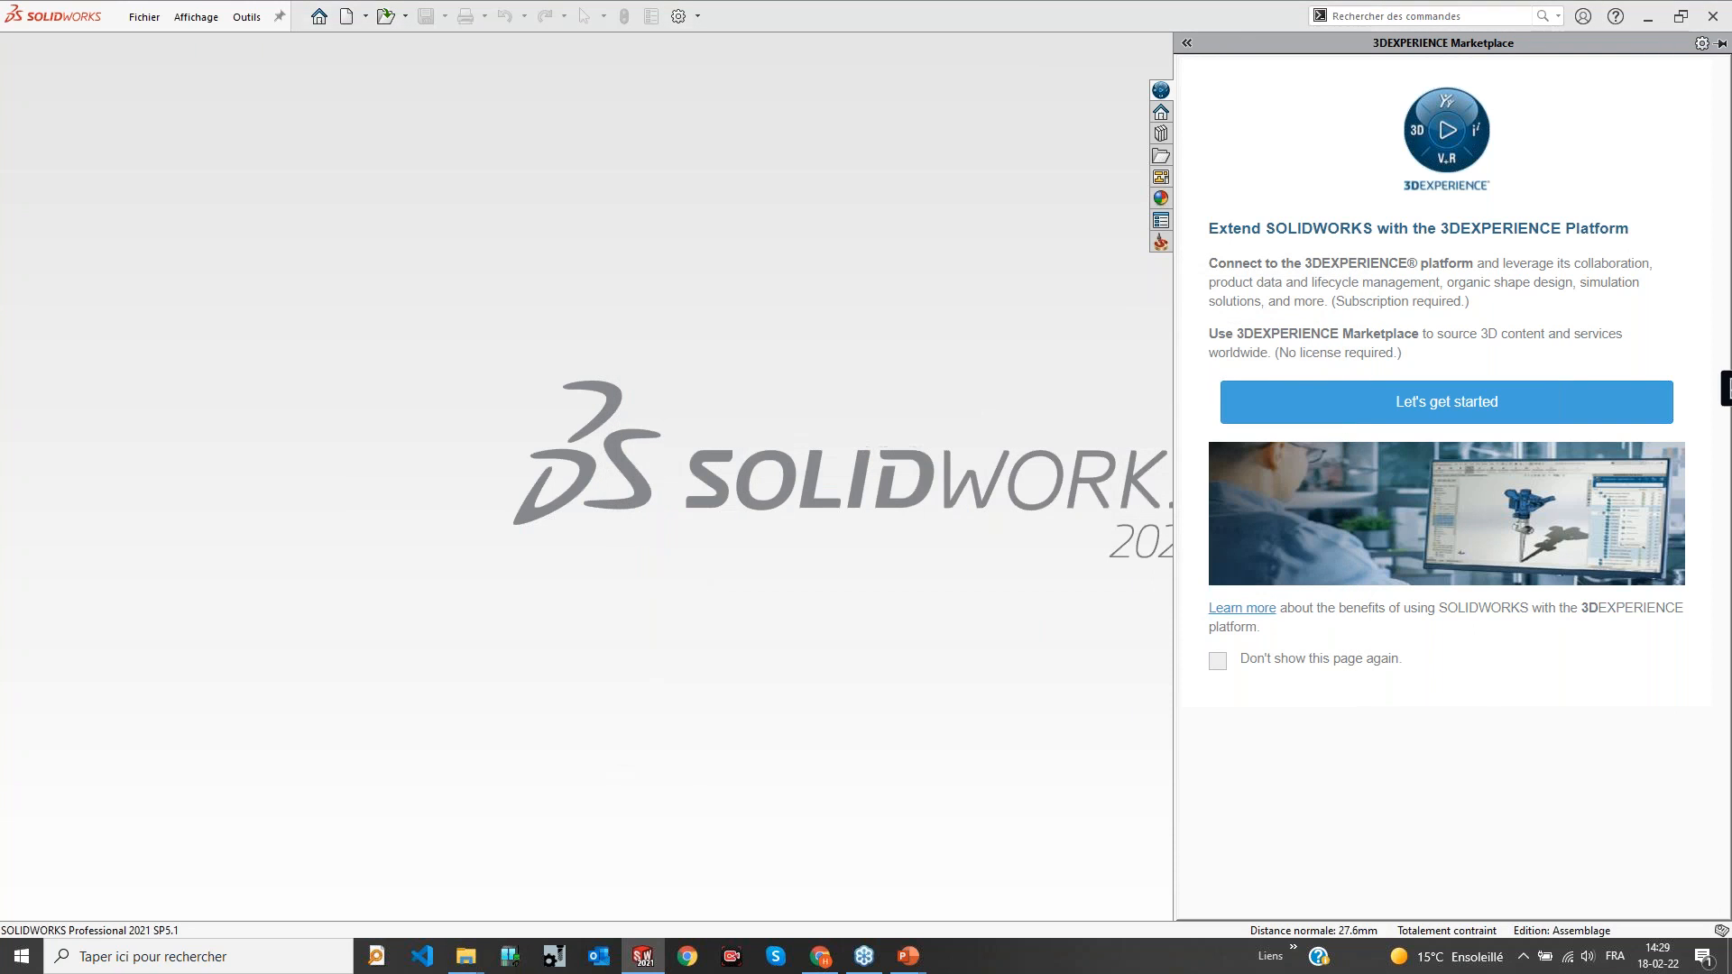
{"action": "left_click", "coordinate": [877, 315]}
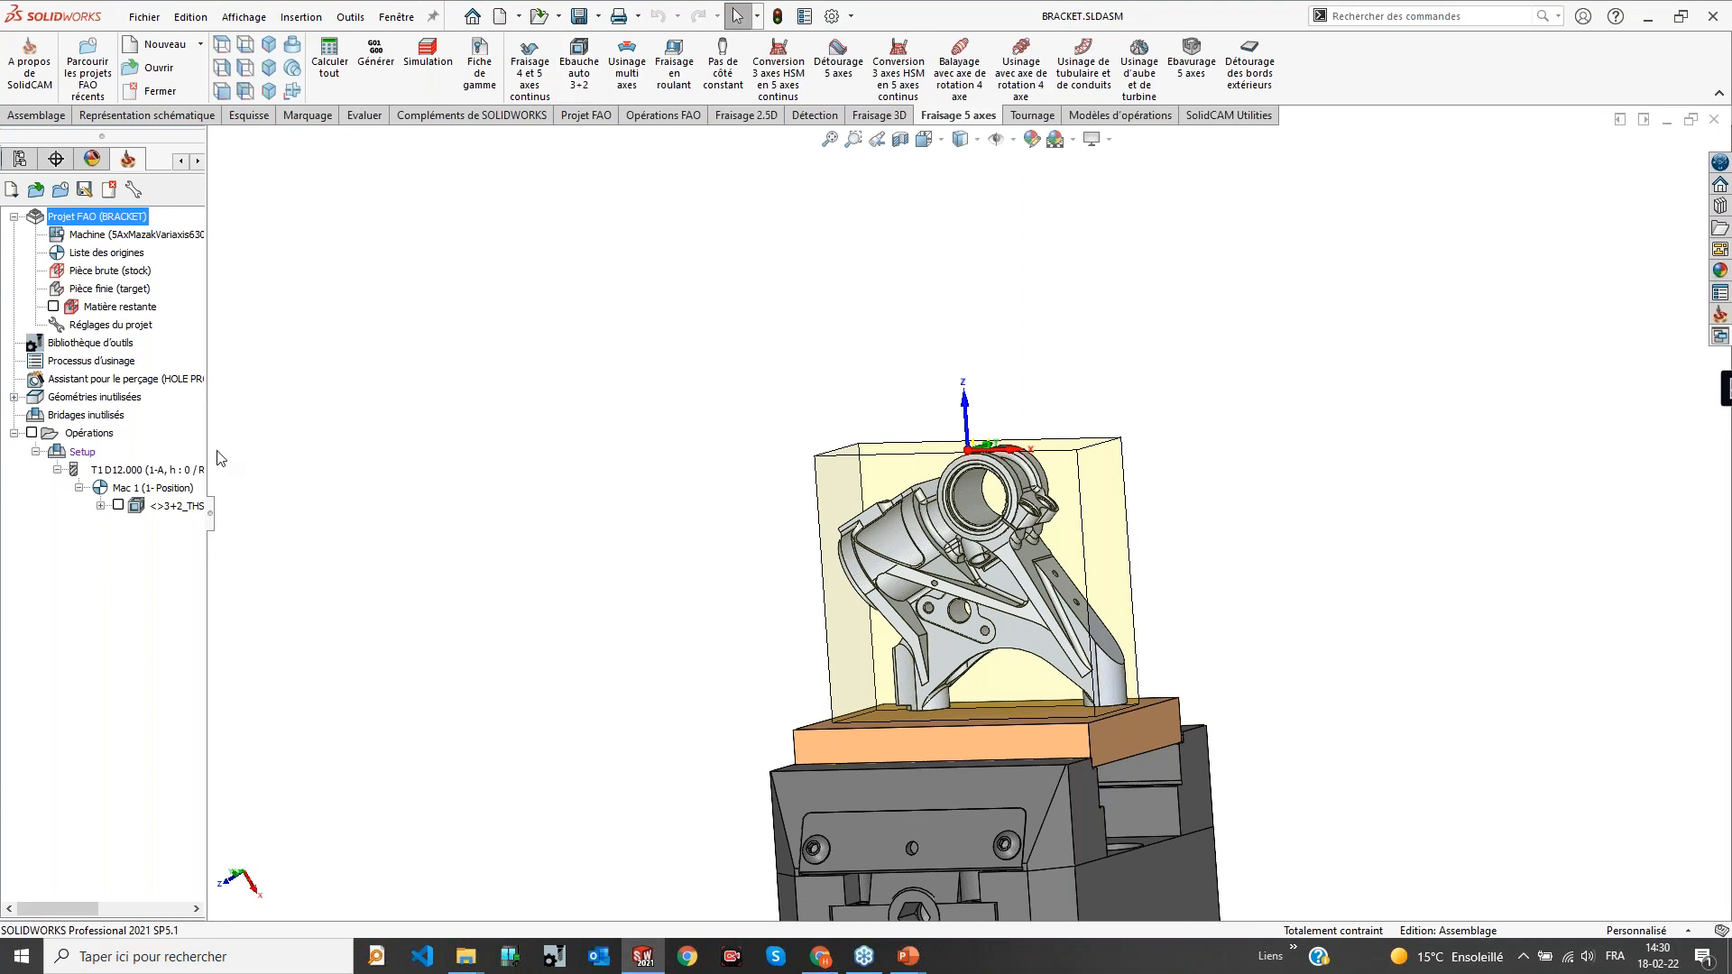
{"action": "double_click", "coordinate": [167, 505]}
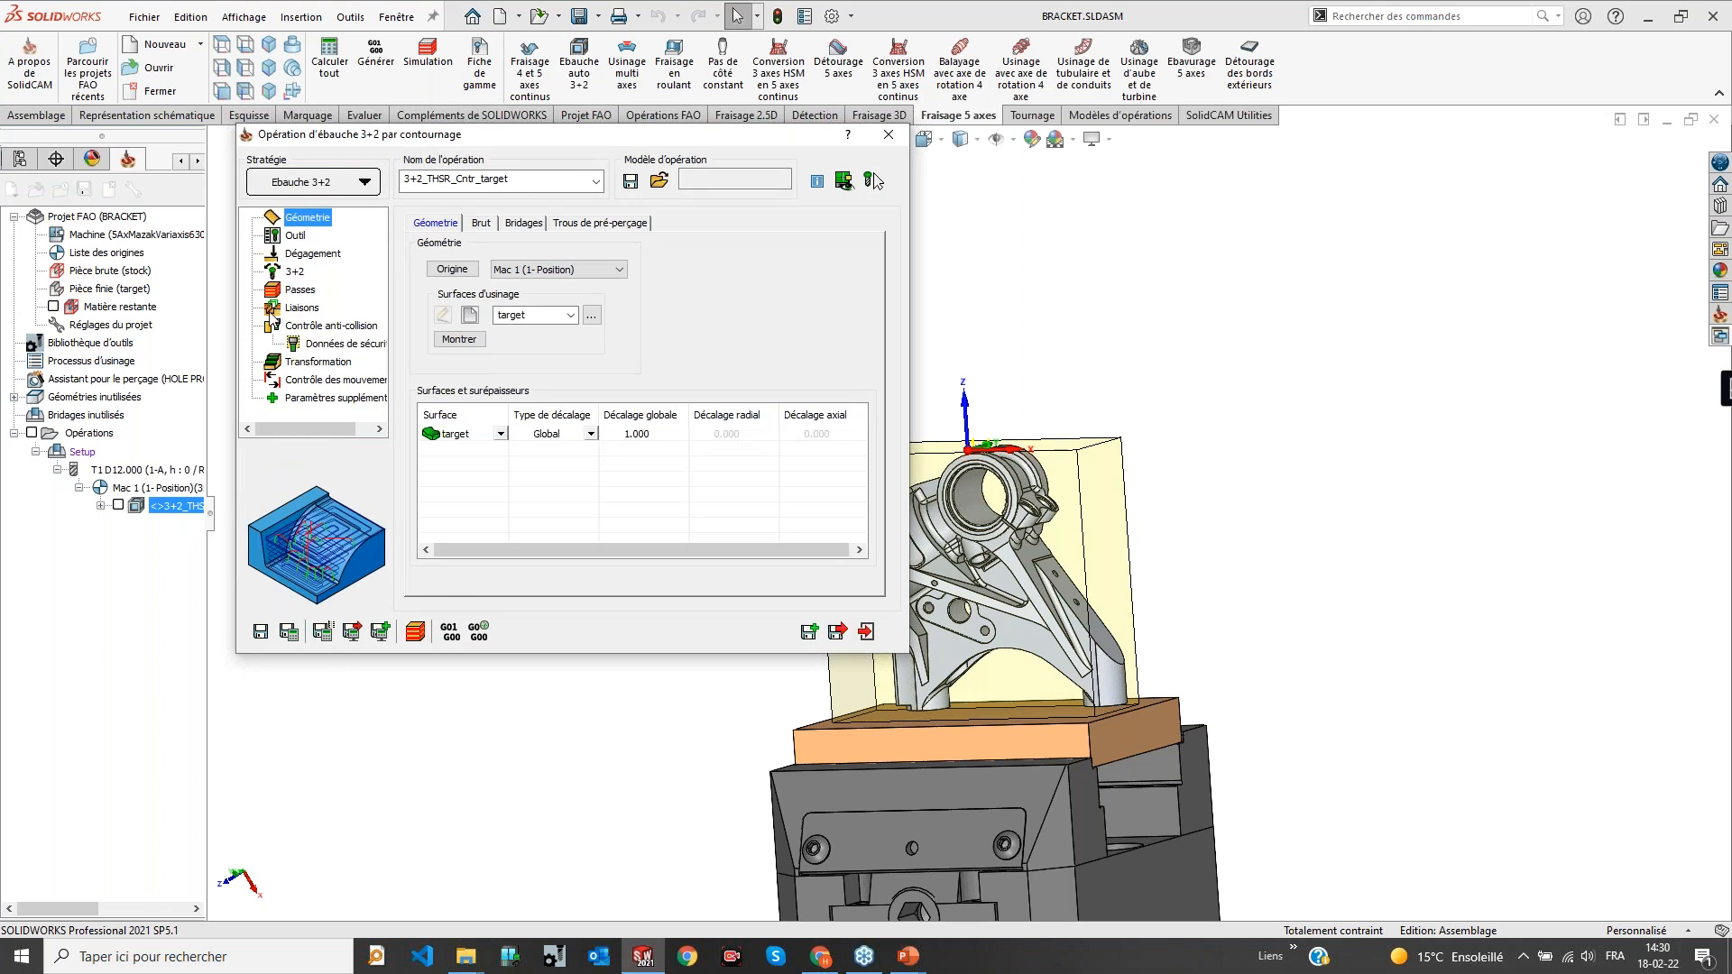
Show the operation's 3+2 settings and list the available inclination strategy modes
{"action": "left_click", "coordinate": [291, 291]}
{"action": "left_click", "coordinate": [293, 272]}
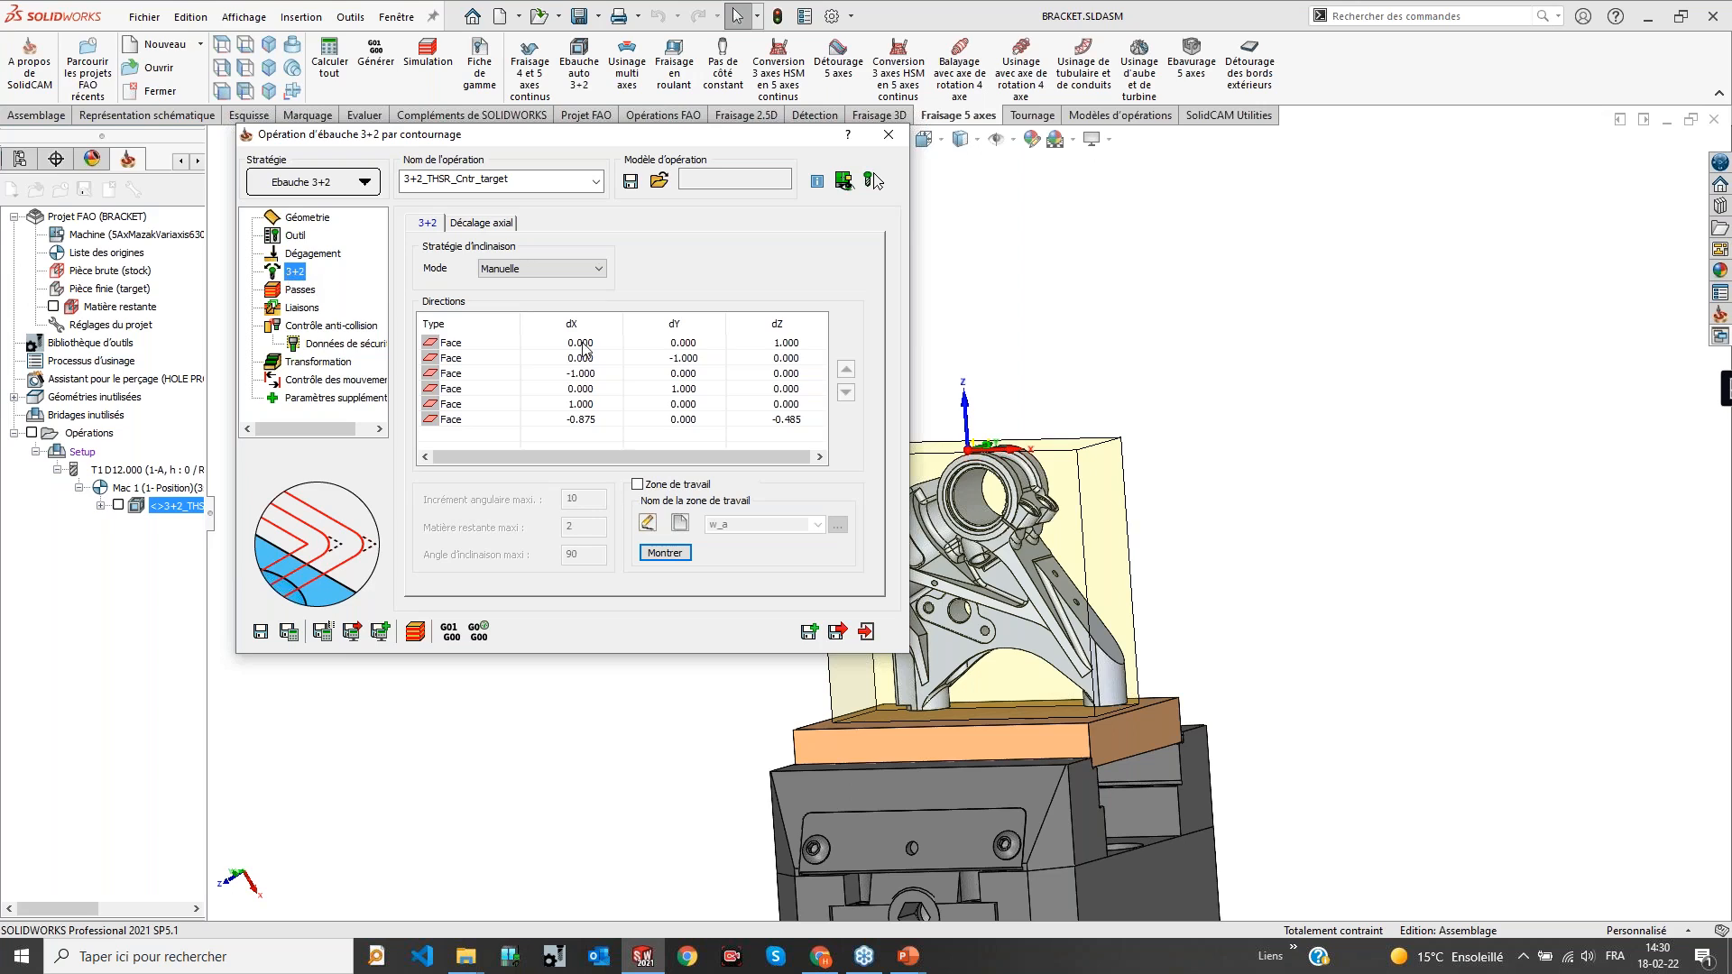
{"action": "left_click", "coordinate": [552, 267]}
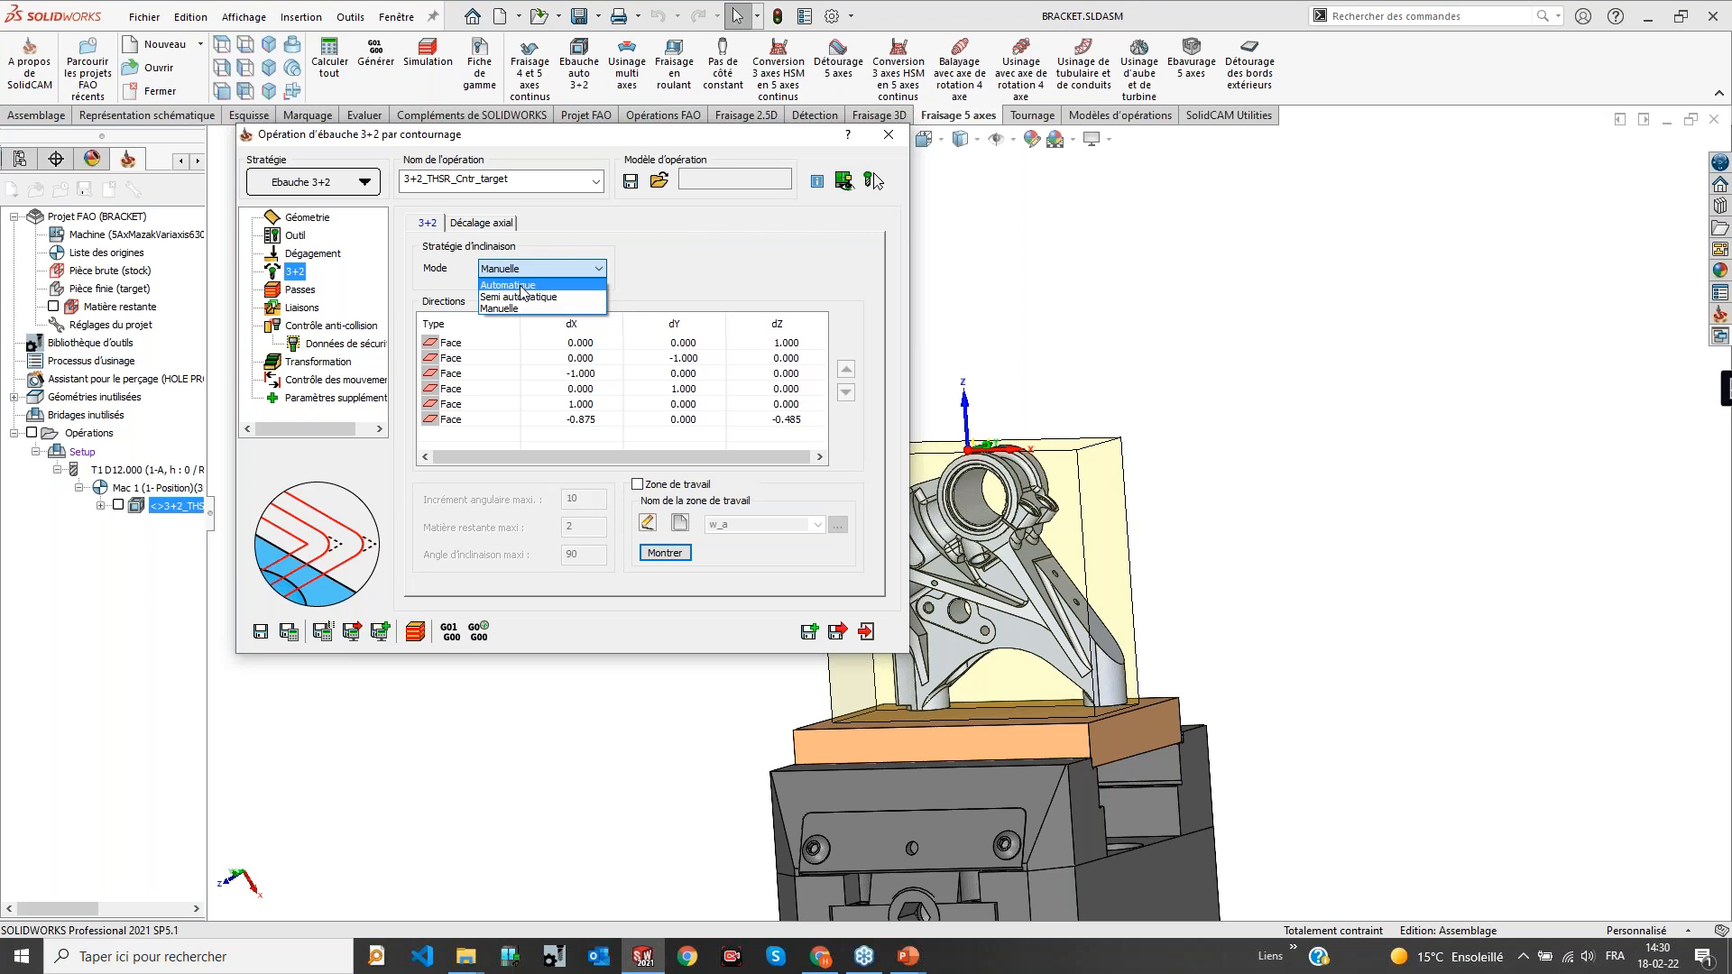
Try to add a tilt direction by selecting faces of the bracket as the reference
{"action": "left_click", "coordinate": [559, 358]}
{"action": "right_click", "coordinate": [544, 364]}
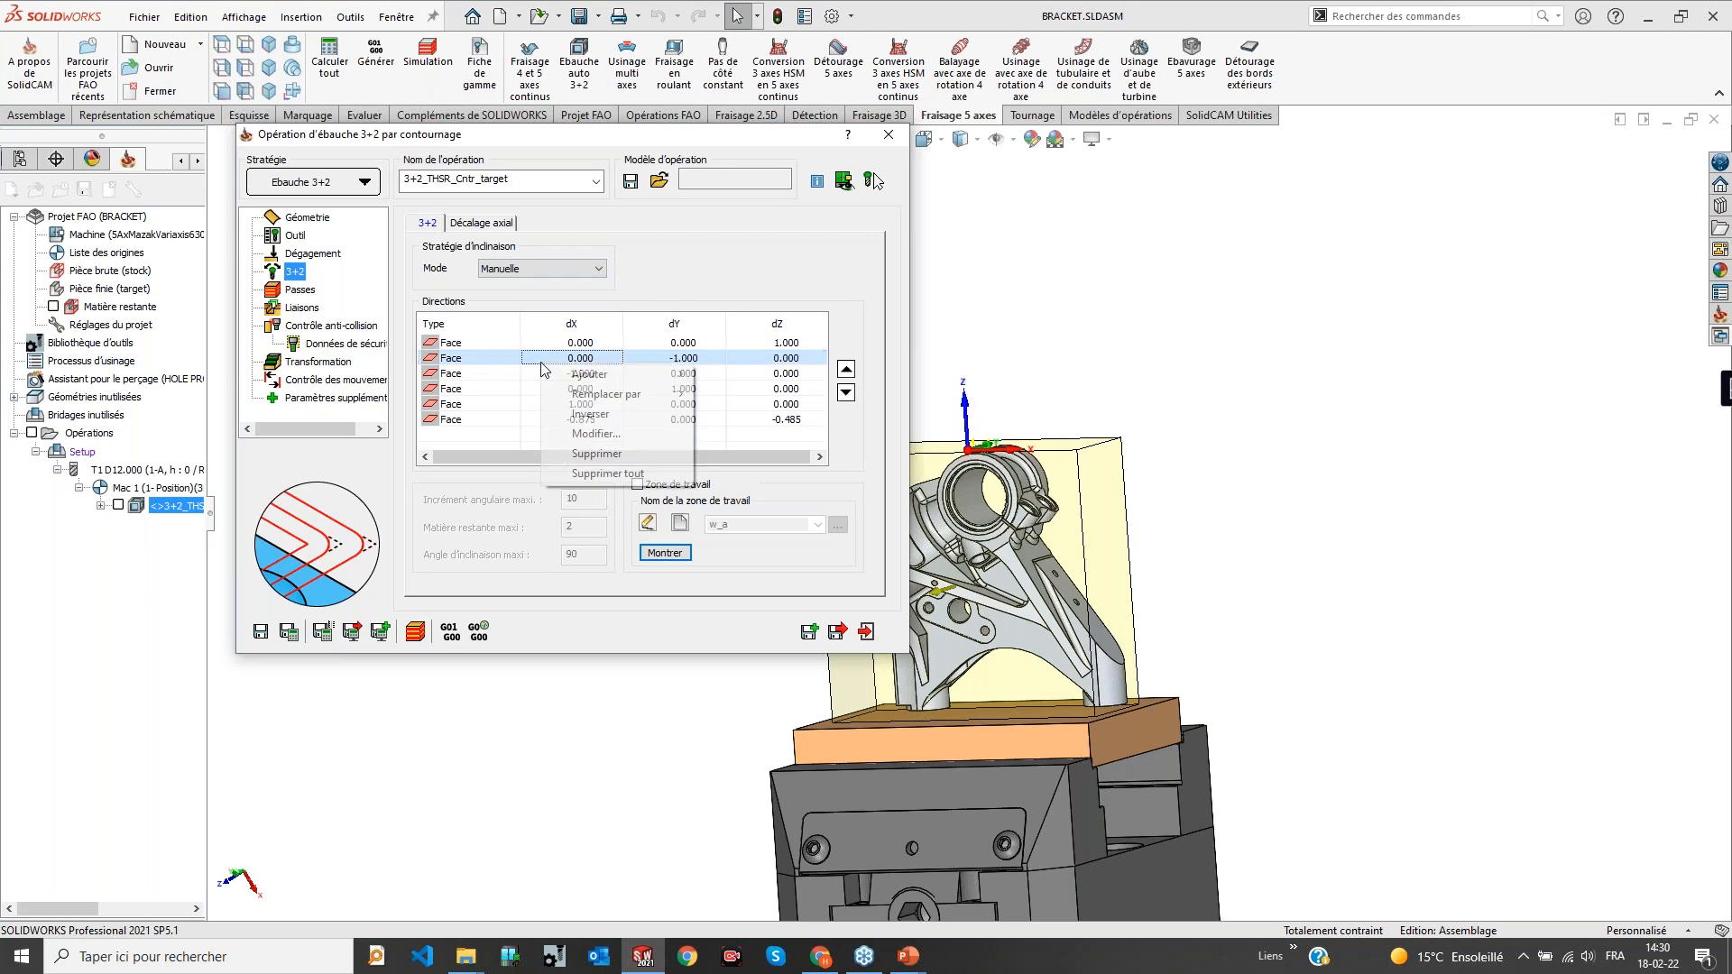
{"action": "mouse_move", "coordinate": [578, 373]}
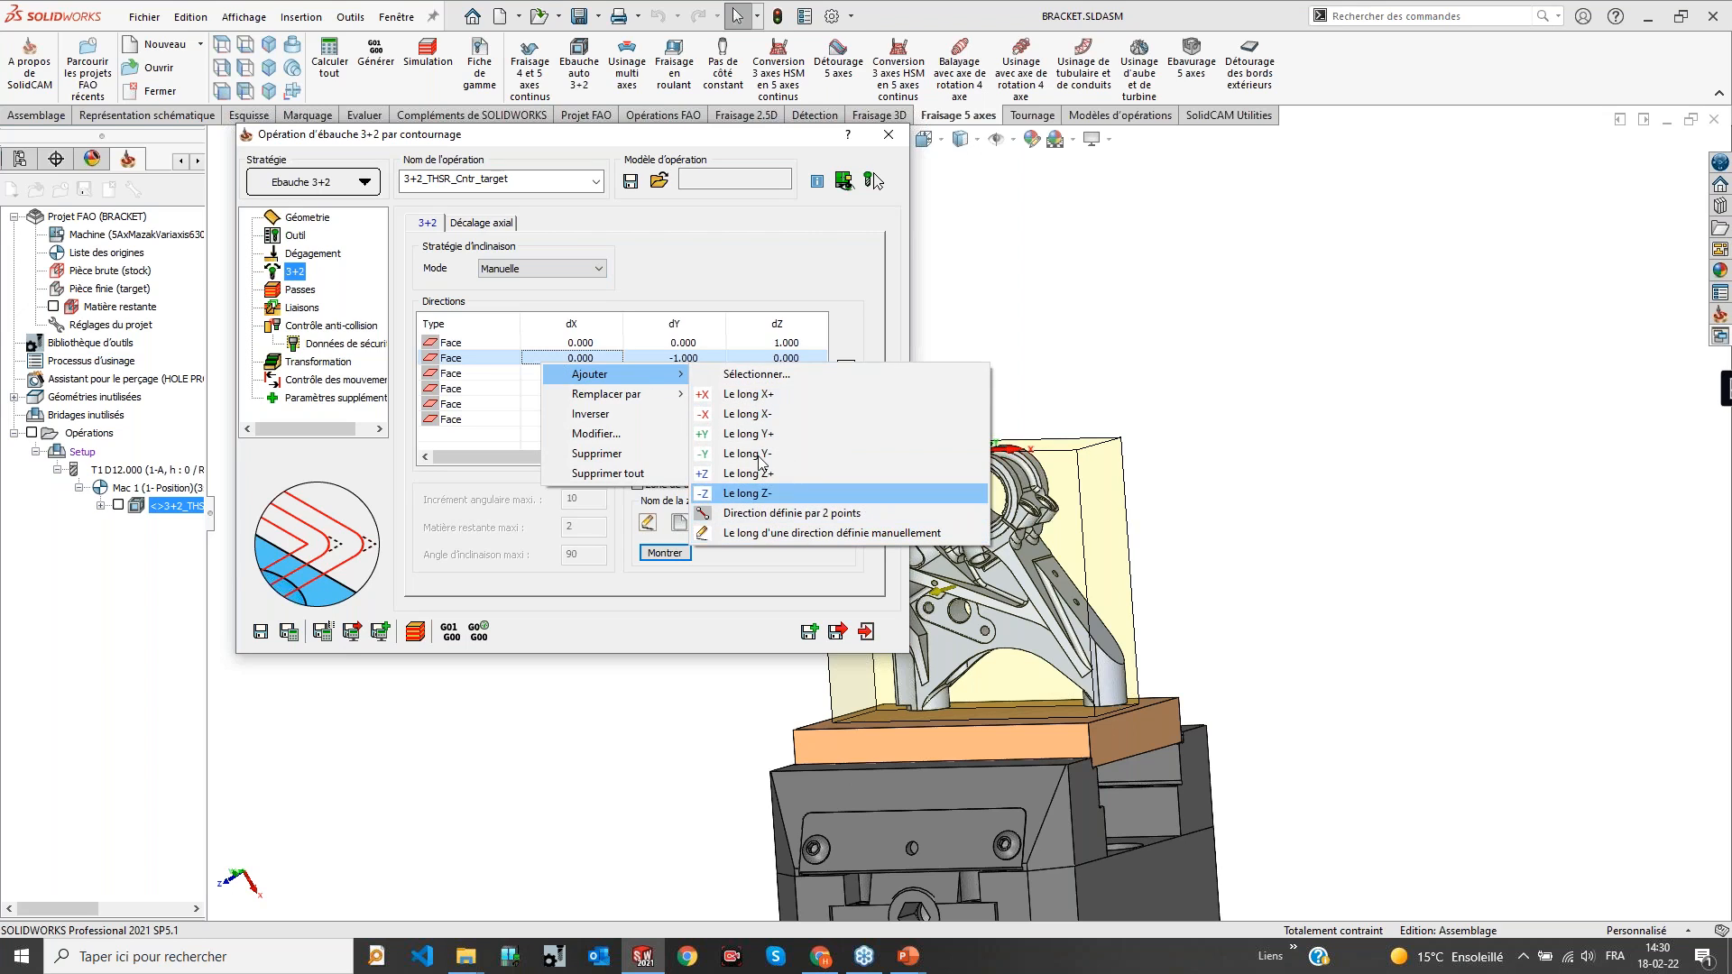
{"action": "left_click", "coordinate": [771, 373]}
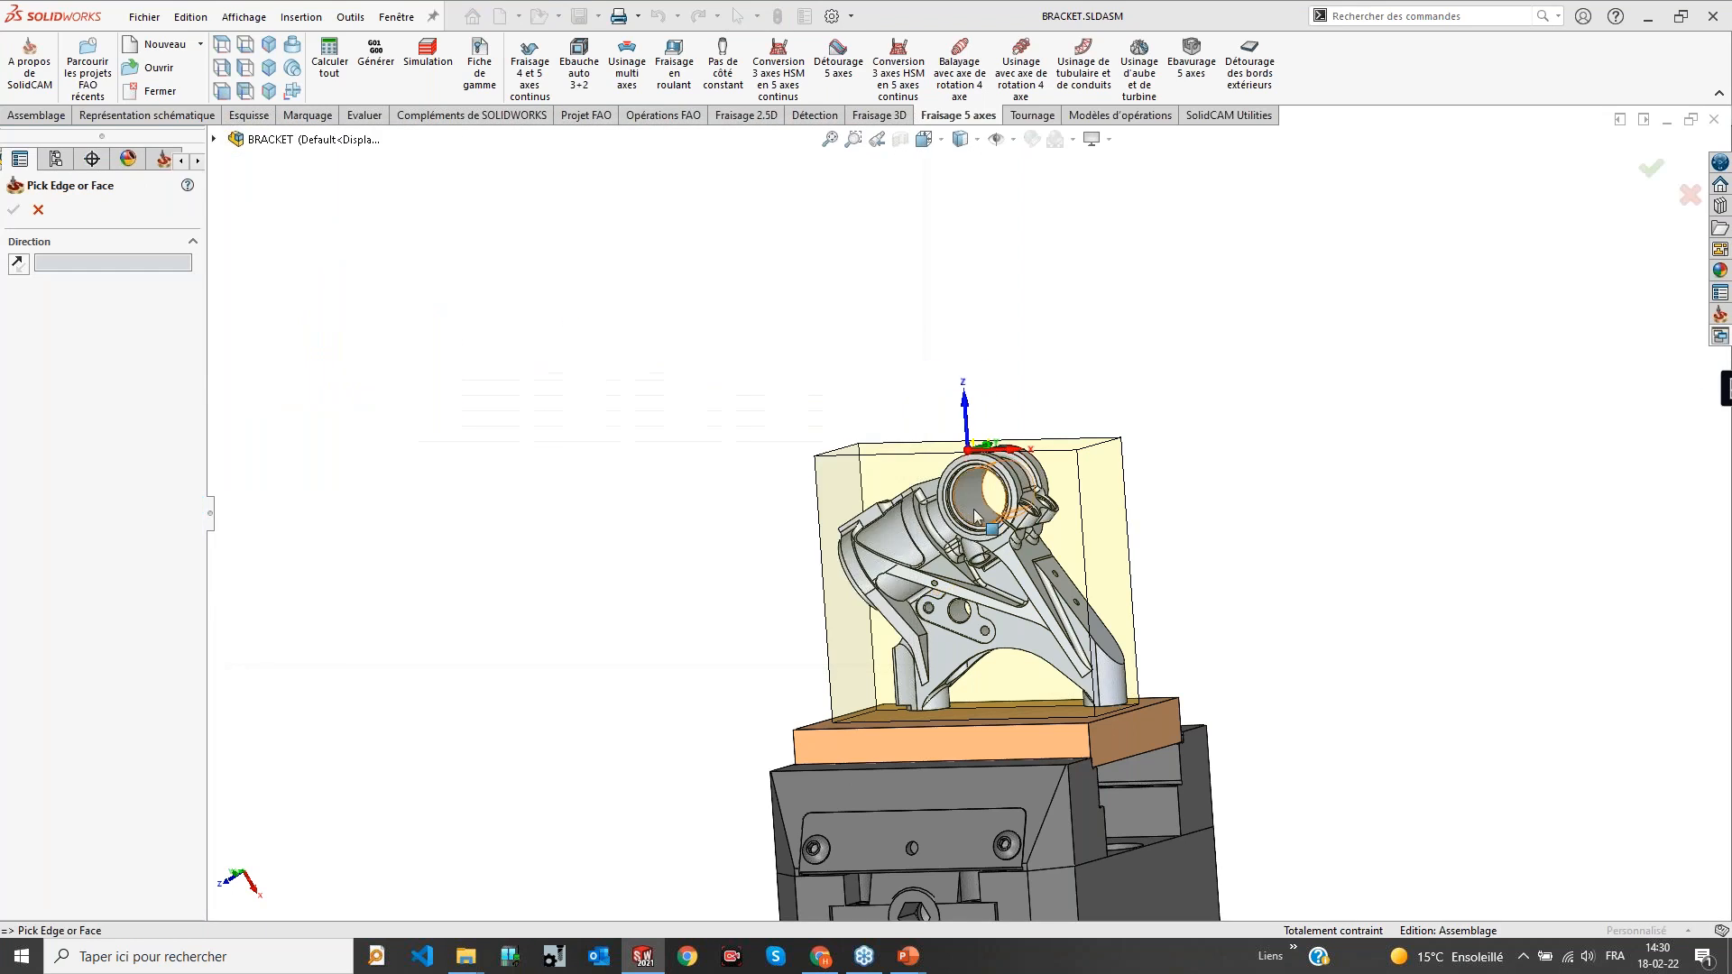
{"action": "left_click", "coordinate": [1039, 610]}
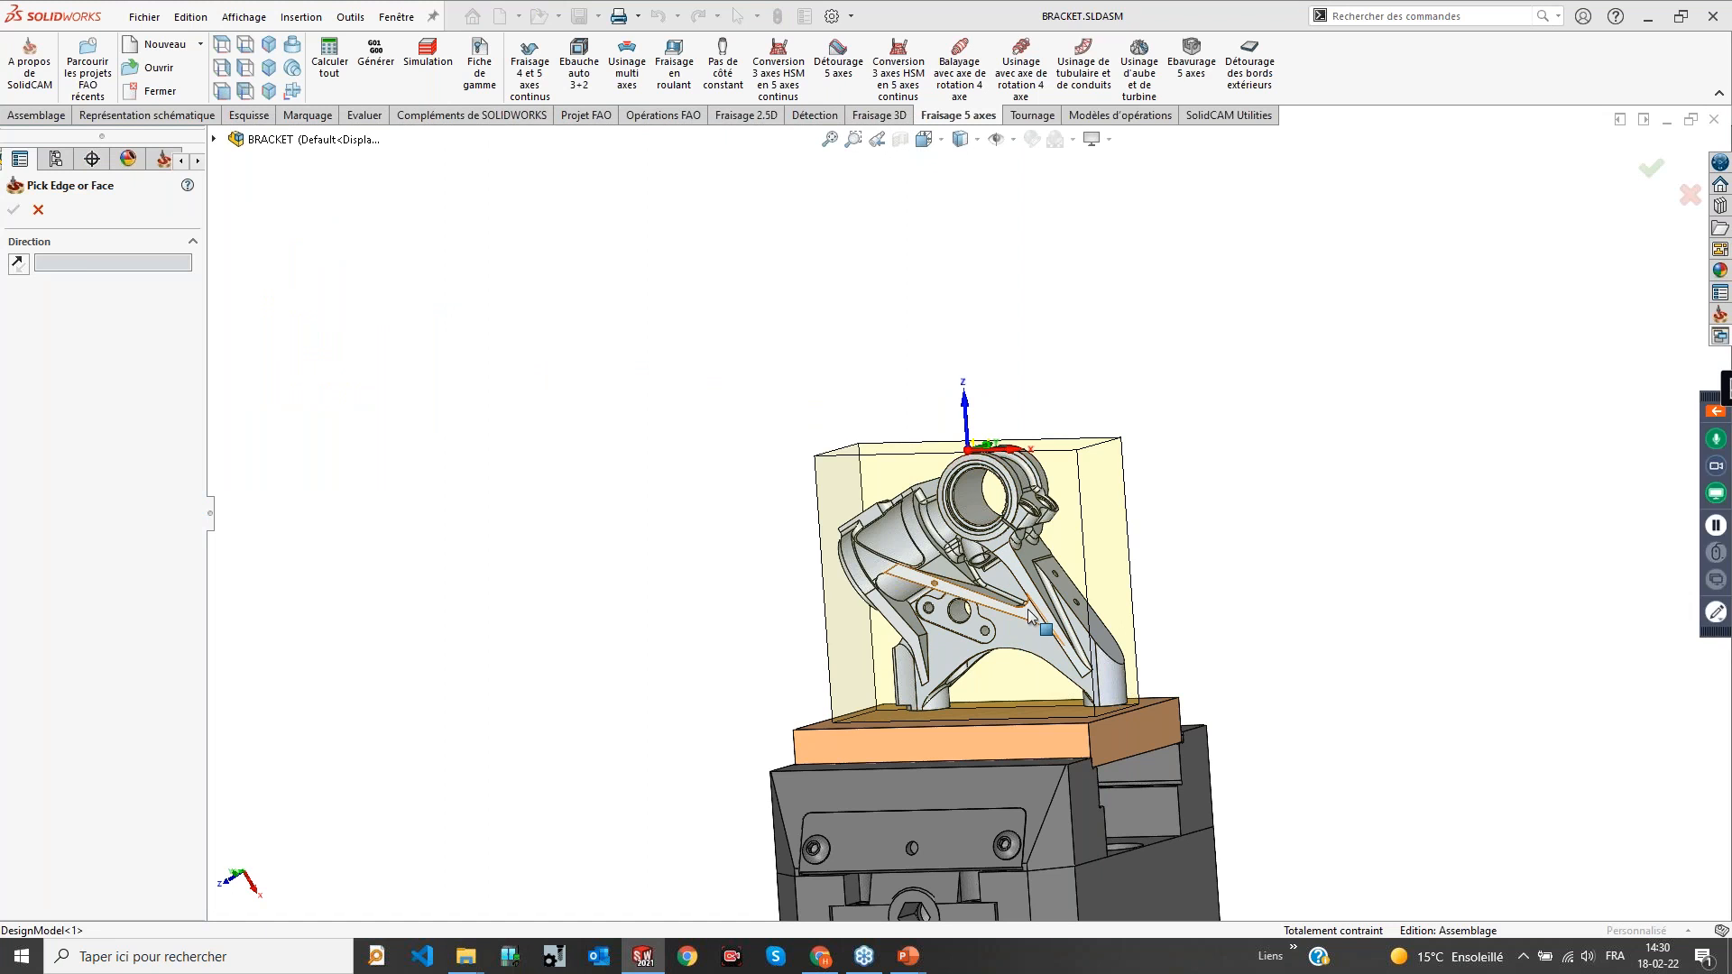
{"action": "middle_click_drag", "start_coordinate": [1158, 676], "coordinate": [1195, 829]}
{"action": "left_click", "coordinate": [992, 510]}
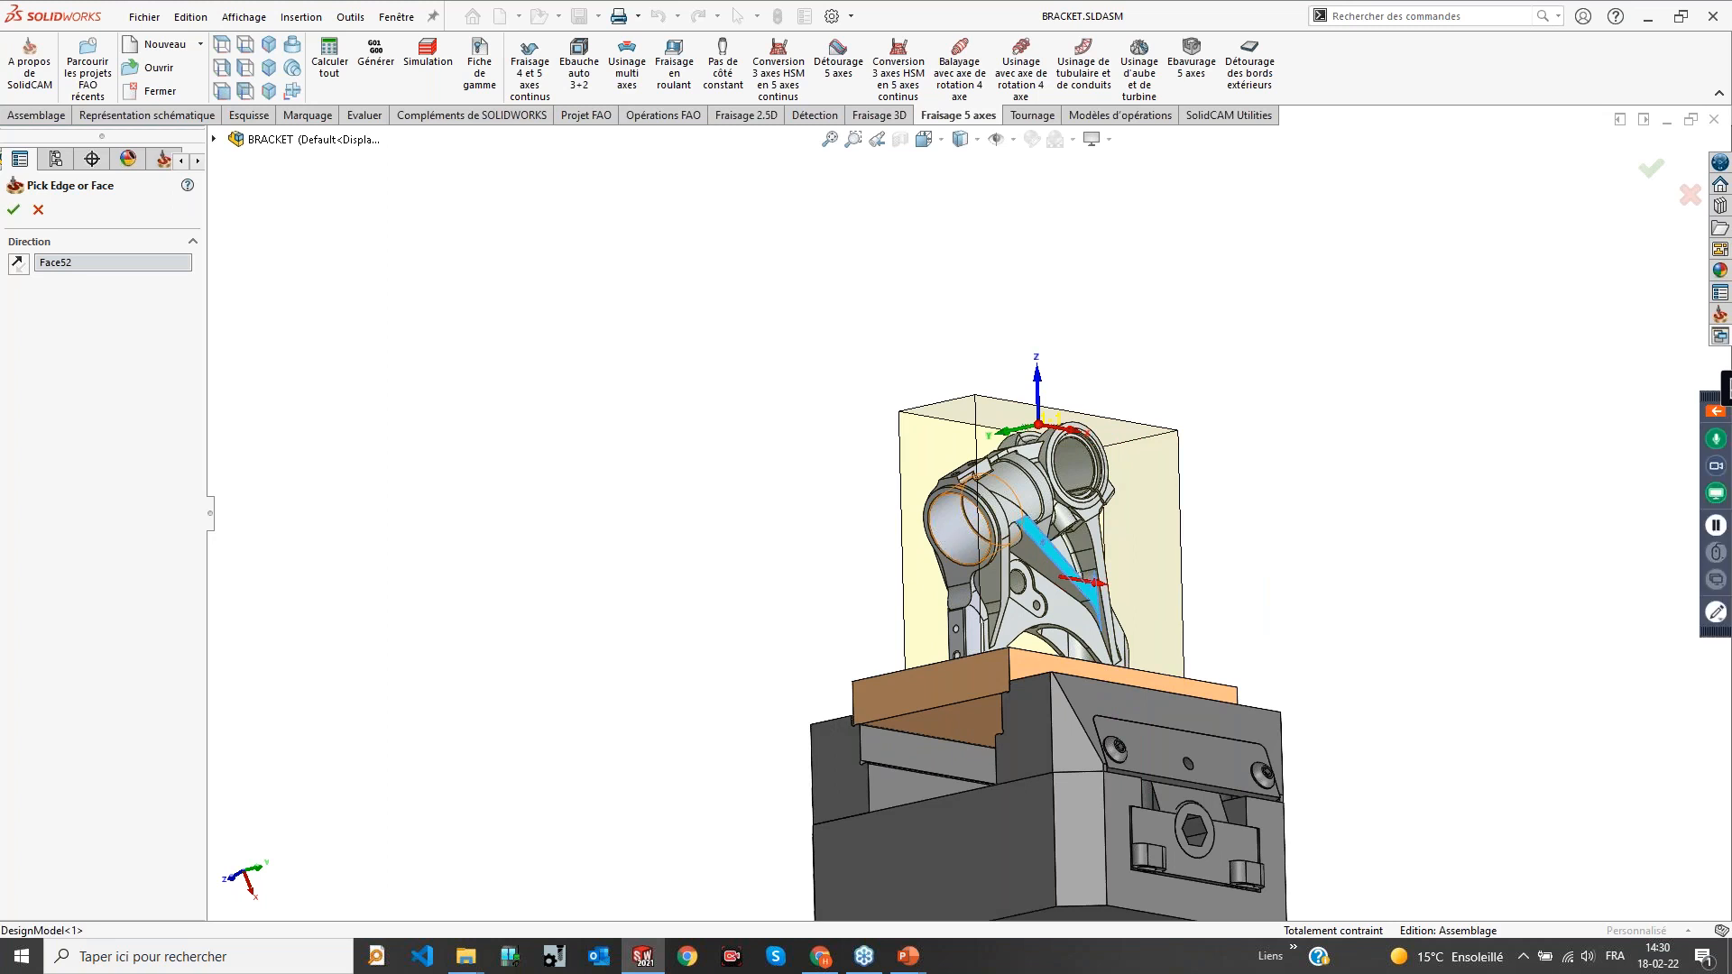
{"action": "middle_click_drag", "start_coordinate": [1539, 652], "coordinate": [1405, 668]}
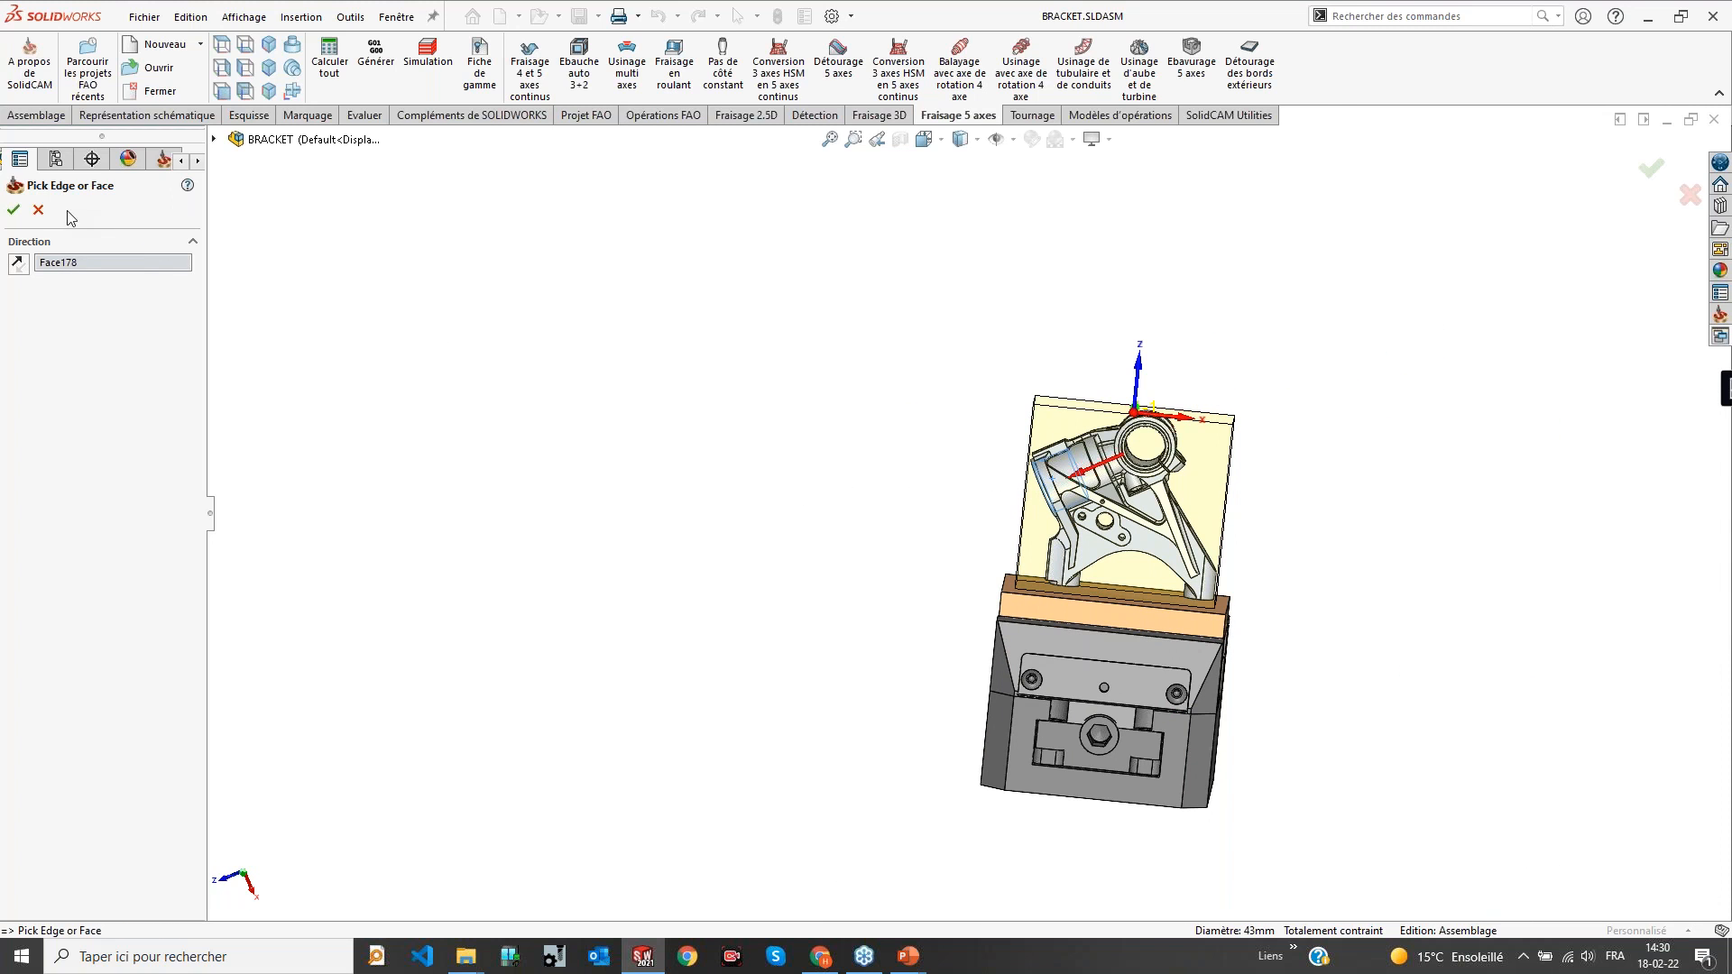
{"action": "left_click", "coordinate": [38, 211]}
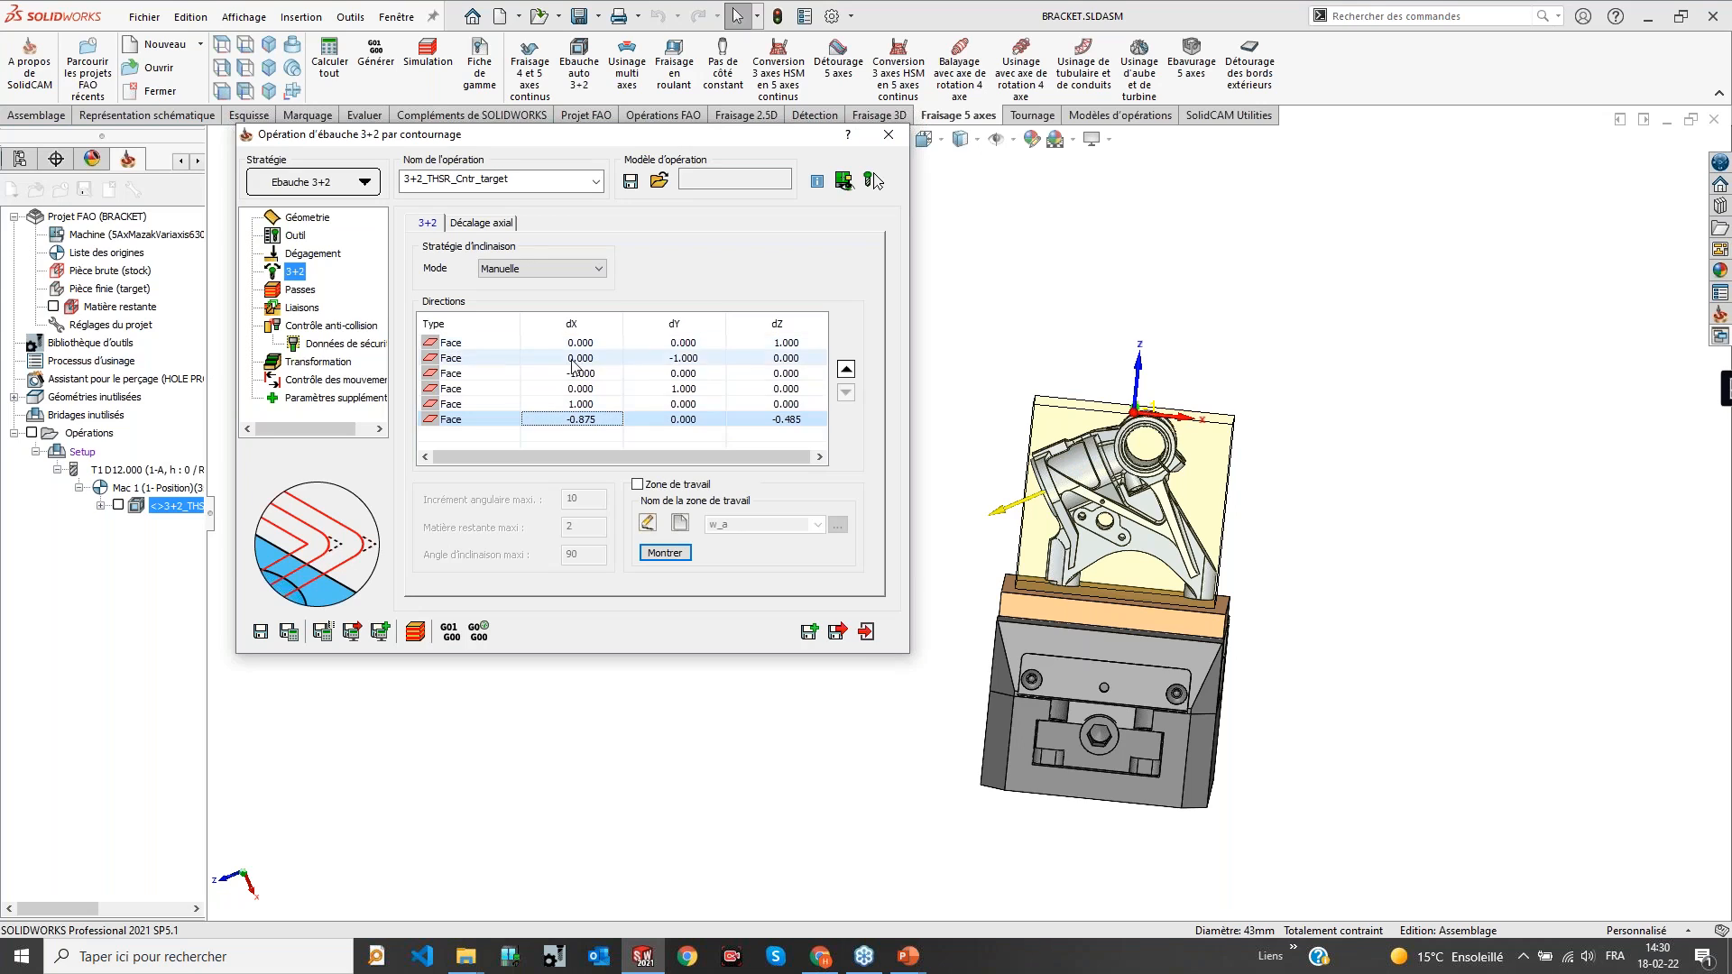
Highlight each of the manual tilt directions in turn to examine its orientation on the bracket
{"action": "left_click", "coordinate": [510, 343]}
{"action": "left_click", "coordinate": [496, 358]}
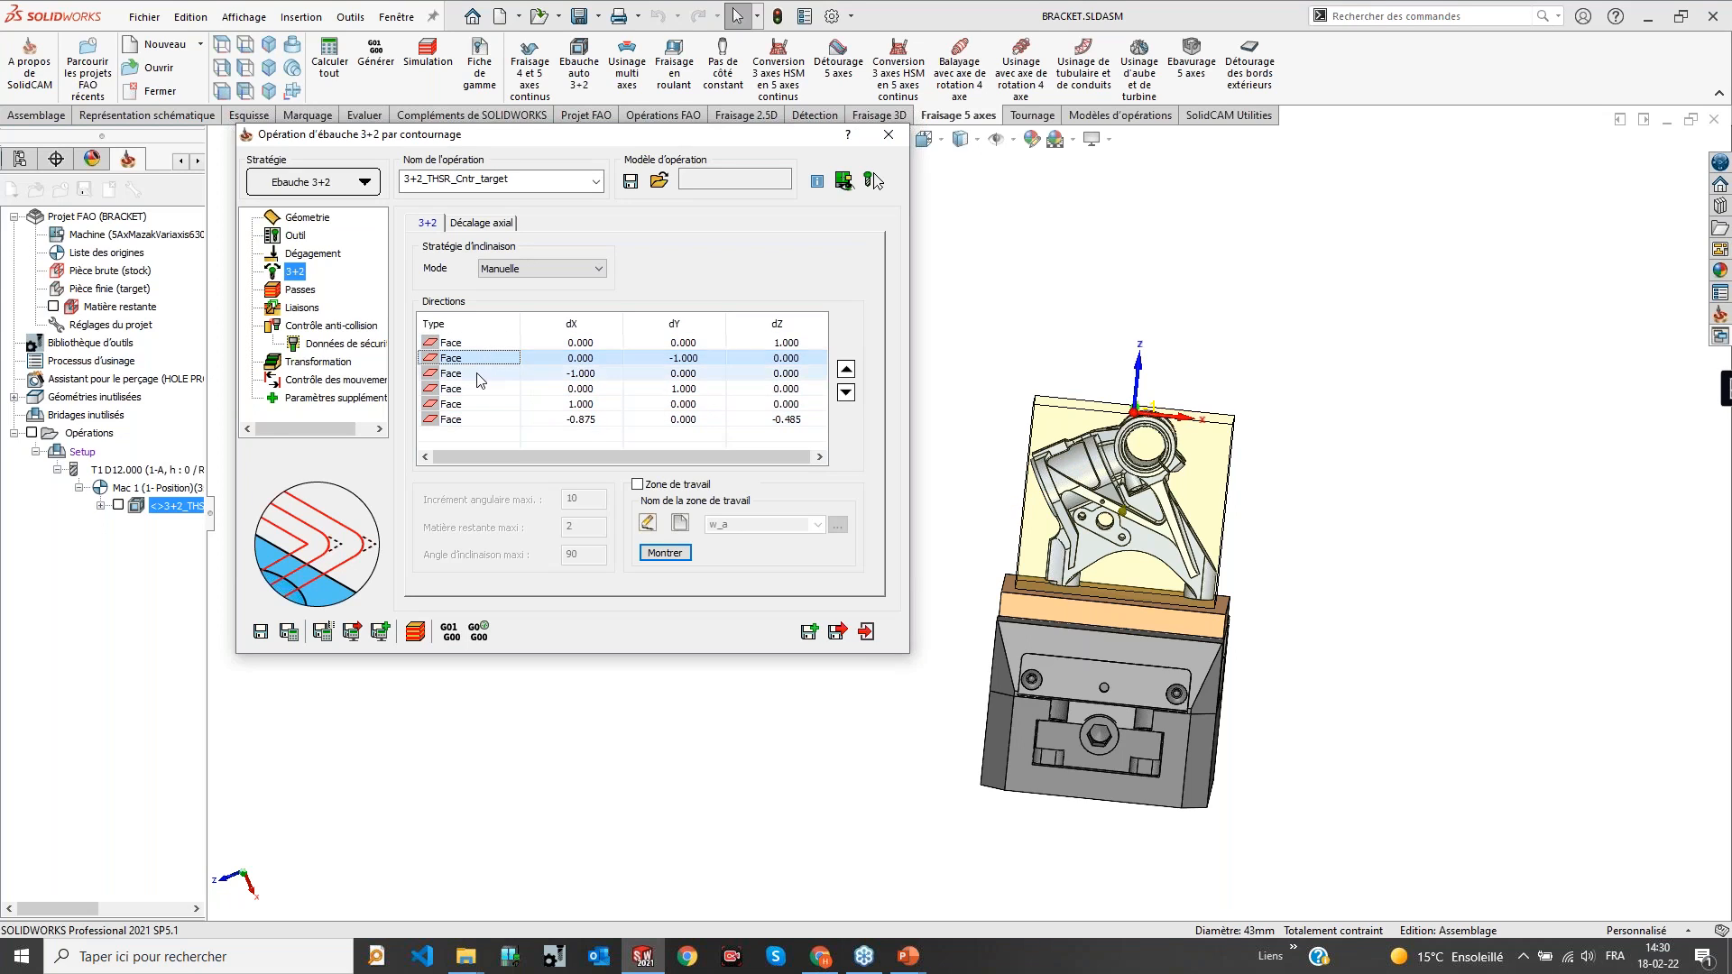
{"action": "left_click", "coordinate": [481, 374]}
{"action": "left_click", "coordinate": [477, 389]}
{"action": "left_click", "coordinate": [473, 404]}
{"action": "left_click", "coordinate": [468, 419]}
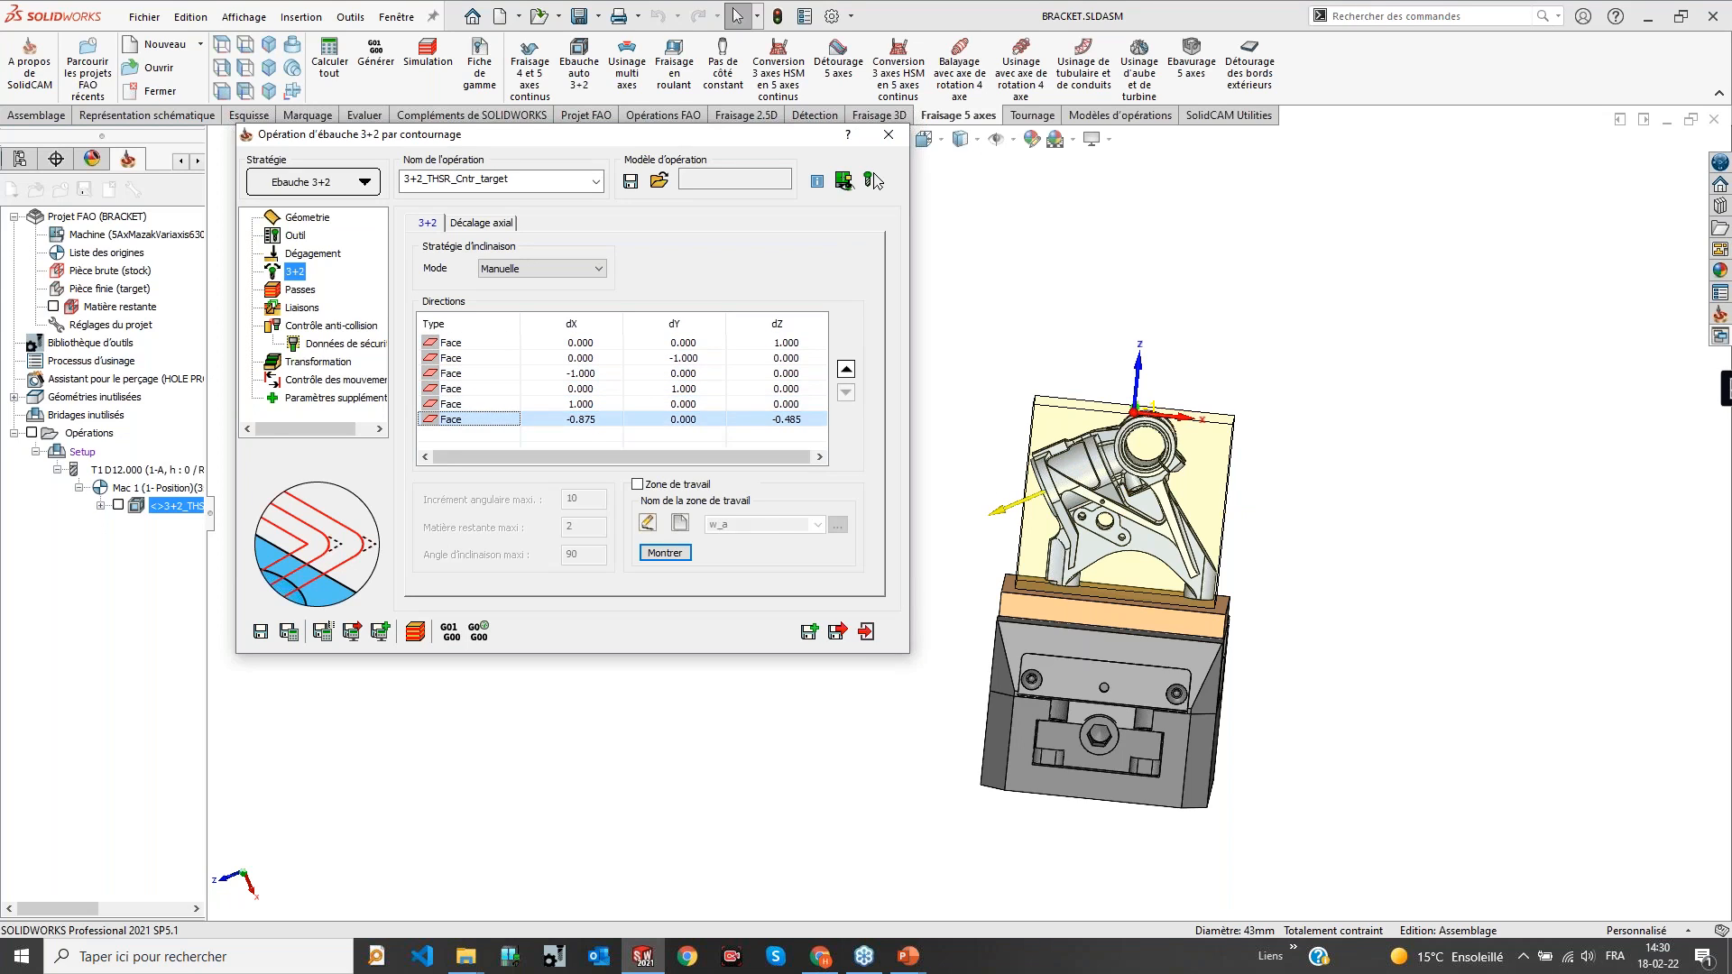
Run the 3+2_THSR_Cntr_target operation in the SolidCAM simulator and hide the tool path during playback
{"action": "left_click", "coordinate": [422, 638]}
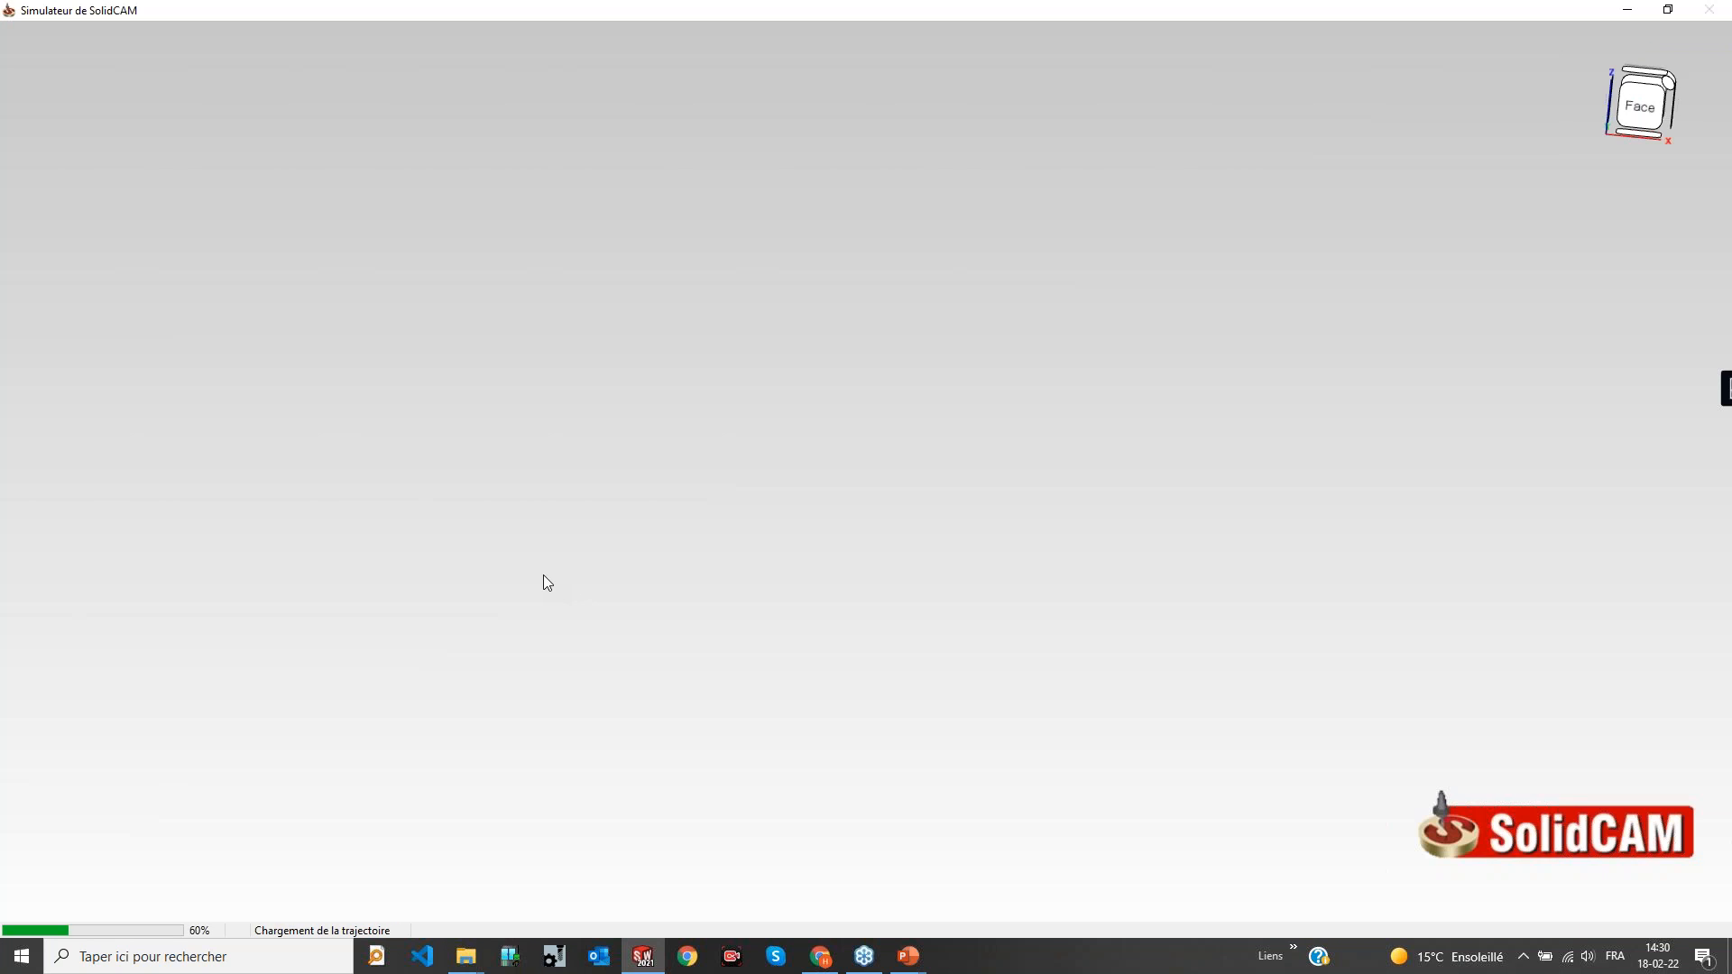
{"action": "left_click", "coordinate": [916, 857]}
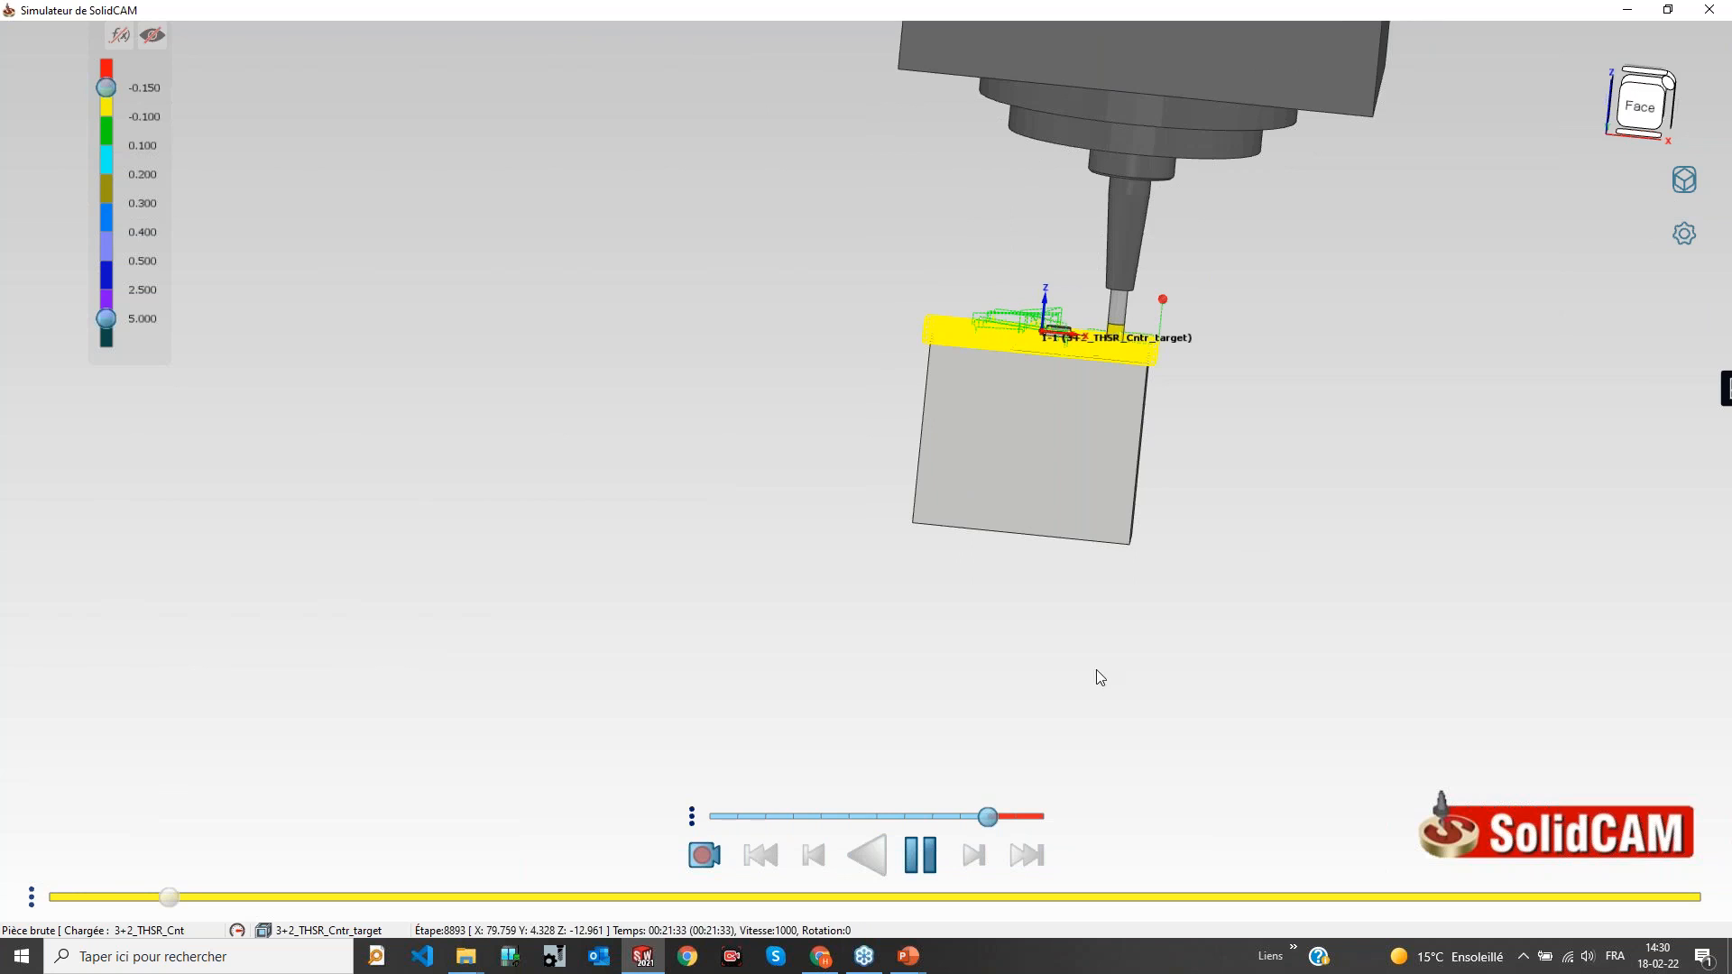
{"action": "left_click", "coordinate": [917, 855]}
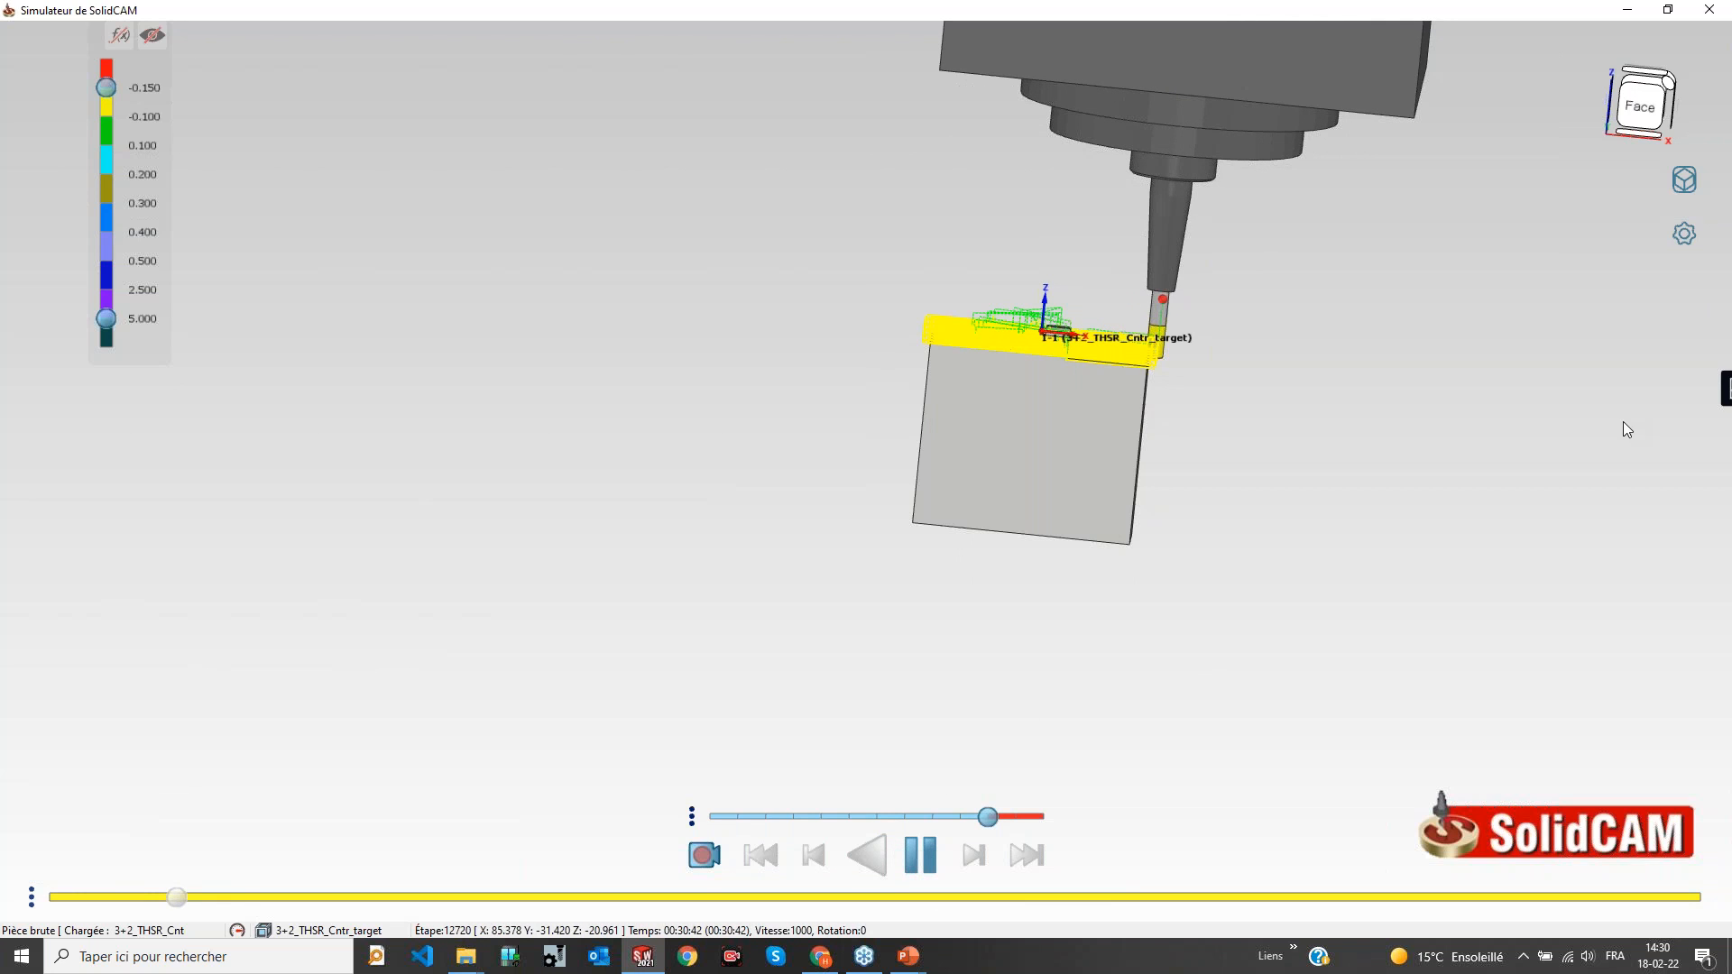
{"action": "right_click", "coordinate": [1696, 187]}
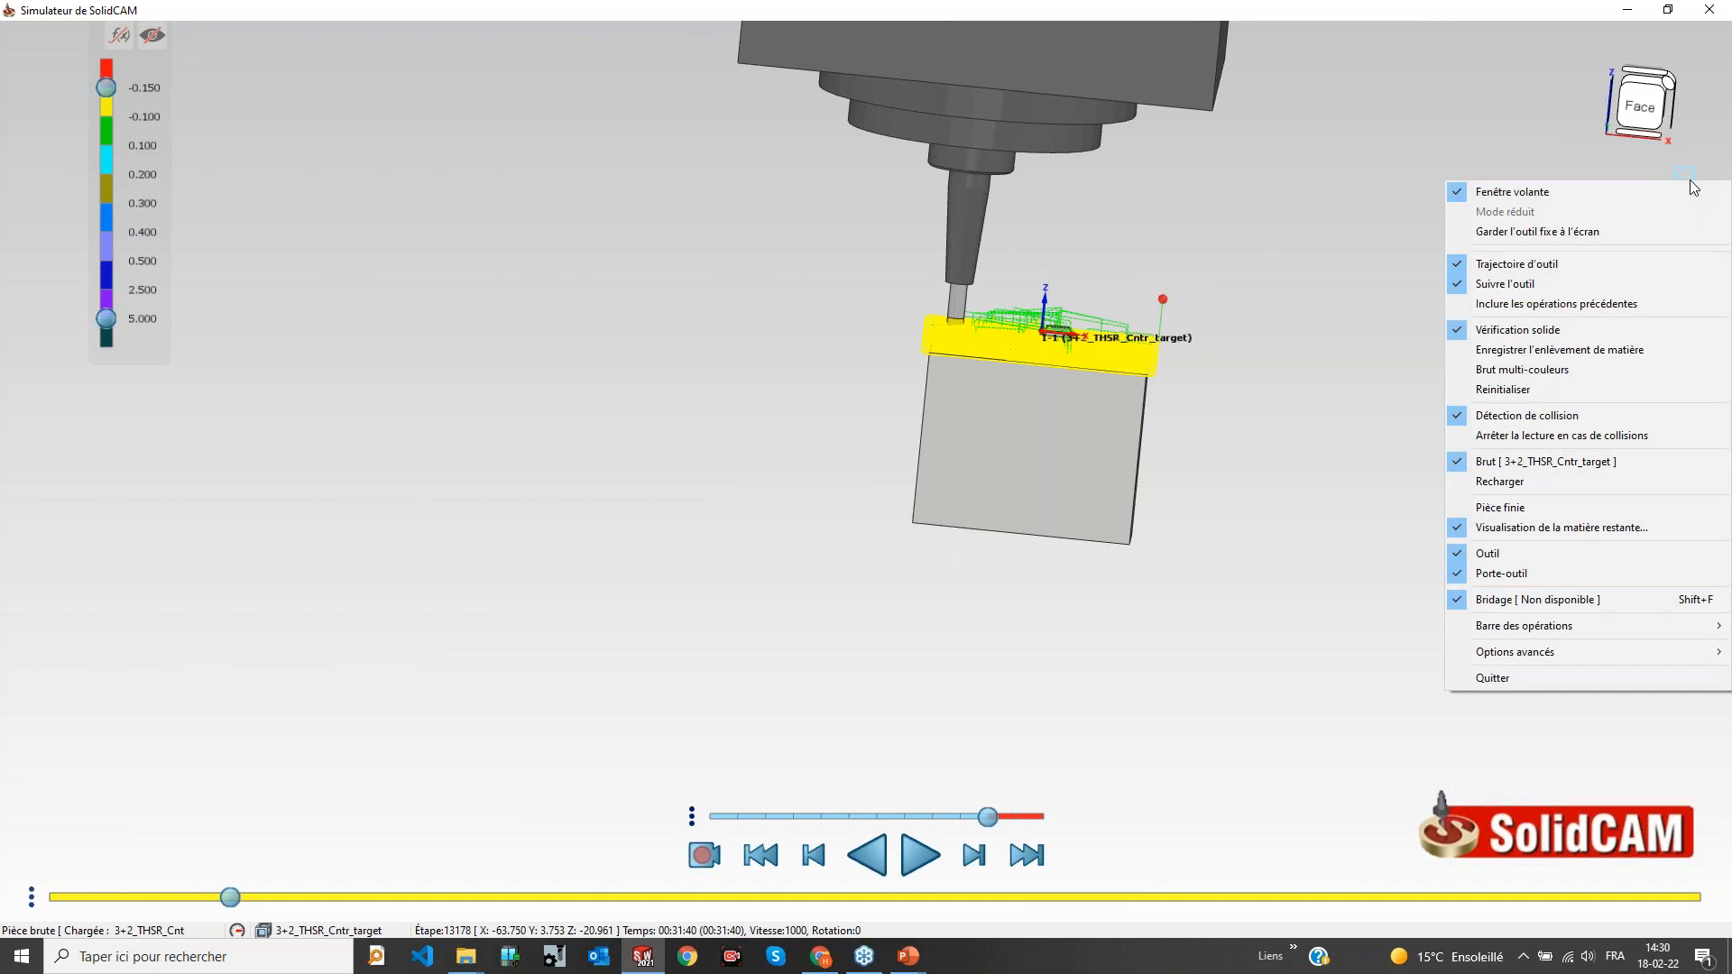
{"action": "left_click", "coordinate": [1589, 263]}
{"action": "left_click", "coordinate": [917, 855]}
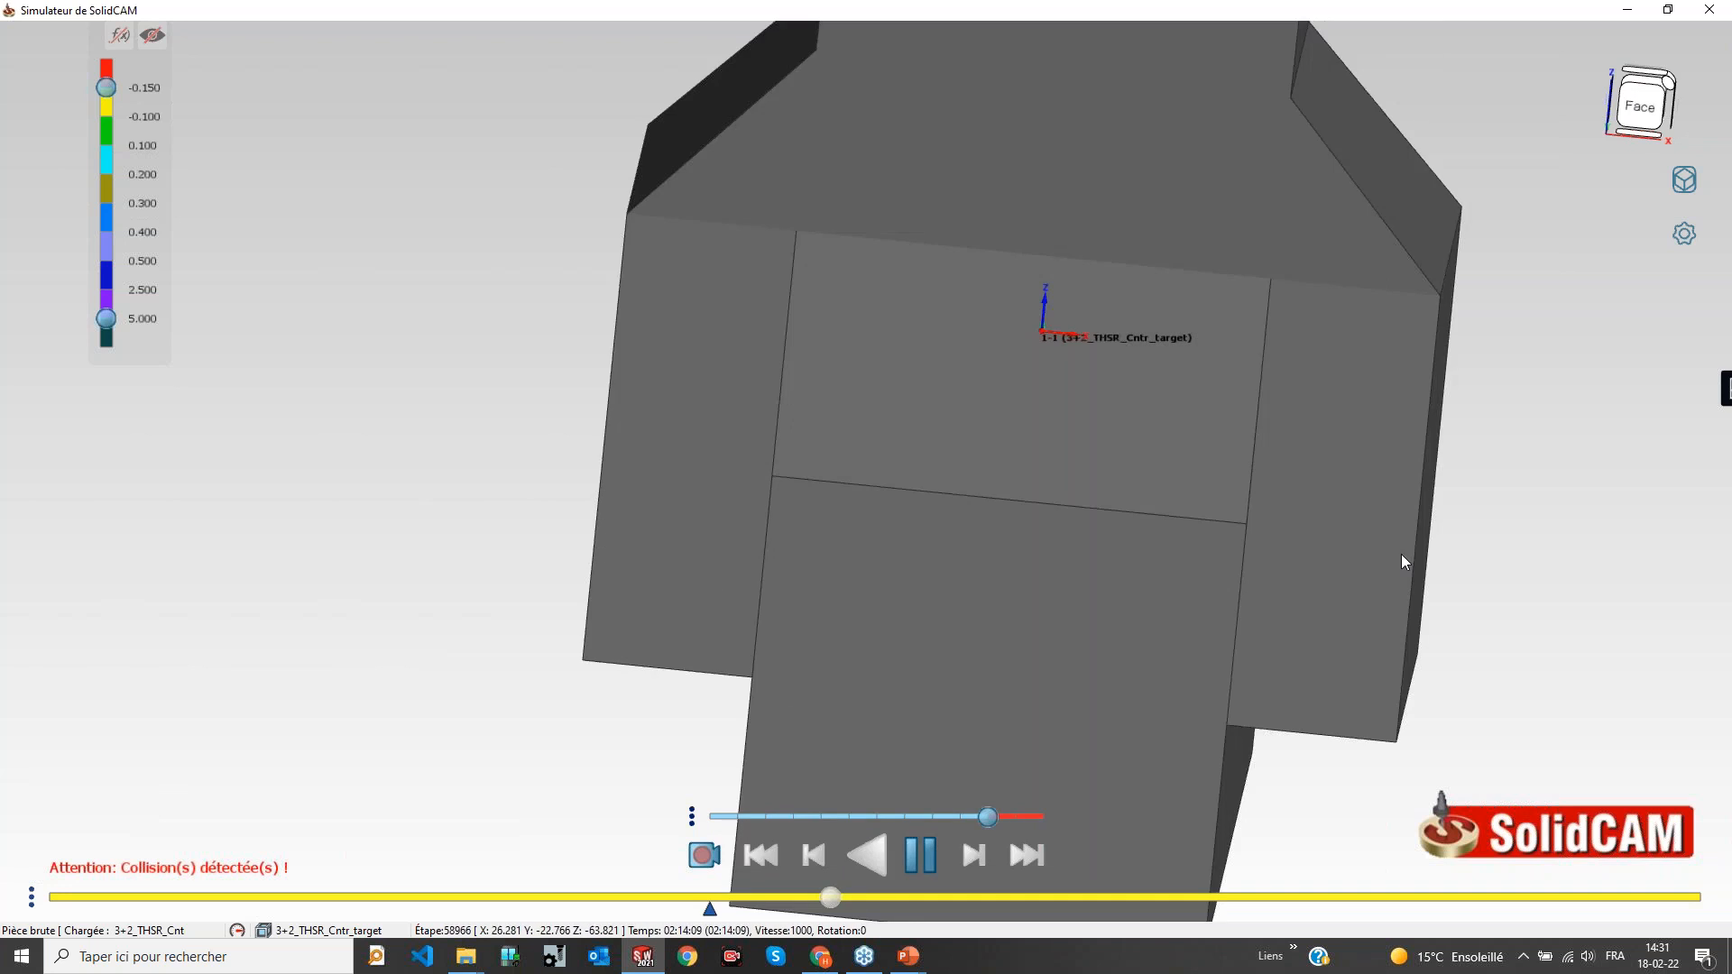
Examine the bracket's material removal from several sides during the simulation, and close the simulator
{"action": "middle_click_drag", "start_coordinate": [1027, 502], "coordinate": [1092, 521]}
{"action": "scroll", "coordinate": [1092, 519], "scroll_direction": "down", "scroll_amount": 5}
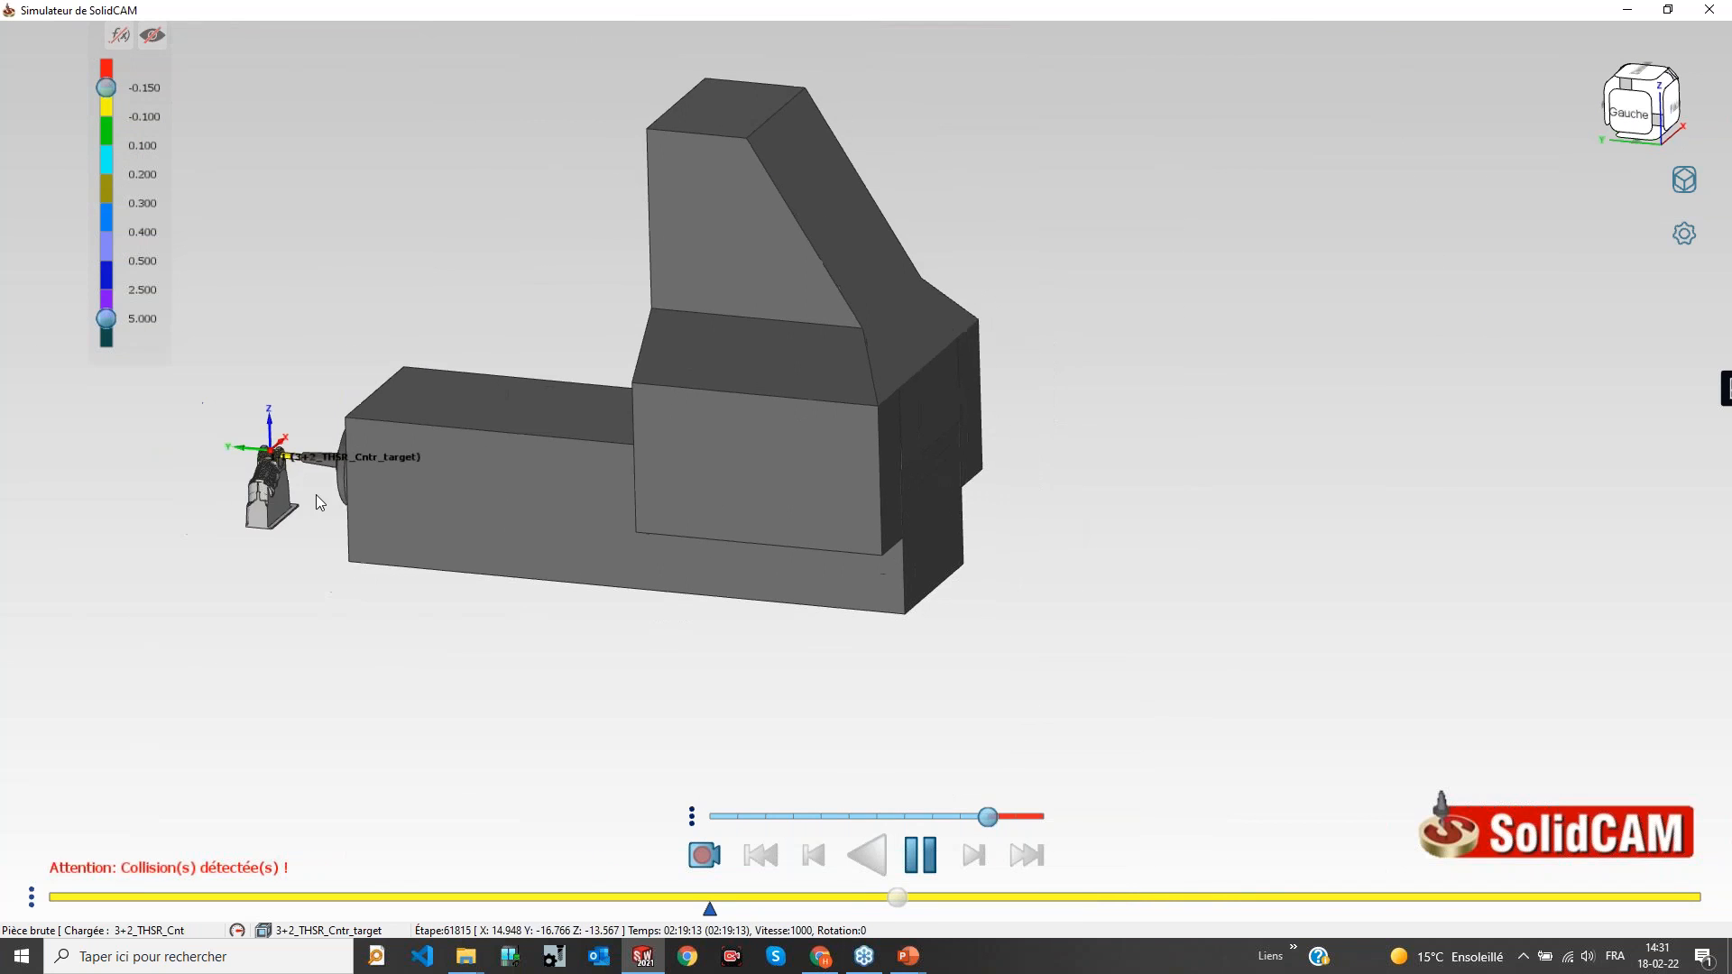
{"action": "scroll", "coordinate": [662, 491], "scroll_direction": "up", "scroll_amount": 6}
{"action": "scroll", "coordinate": [819, 468], "scroll_direction": "up", "scroll_amount": 2}
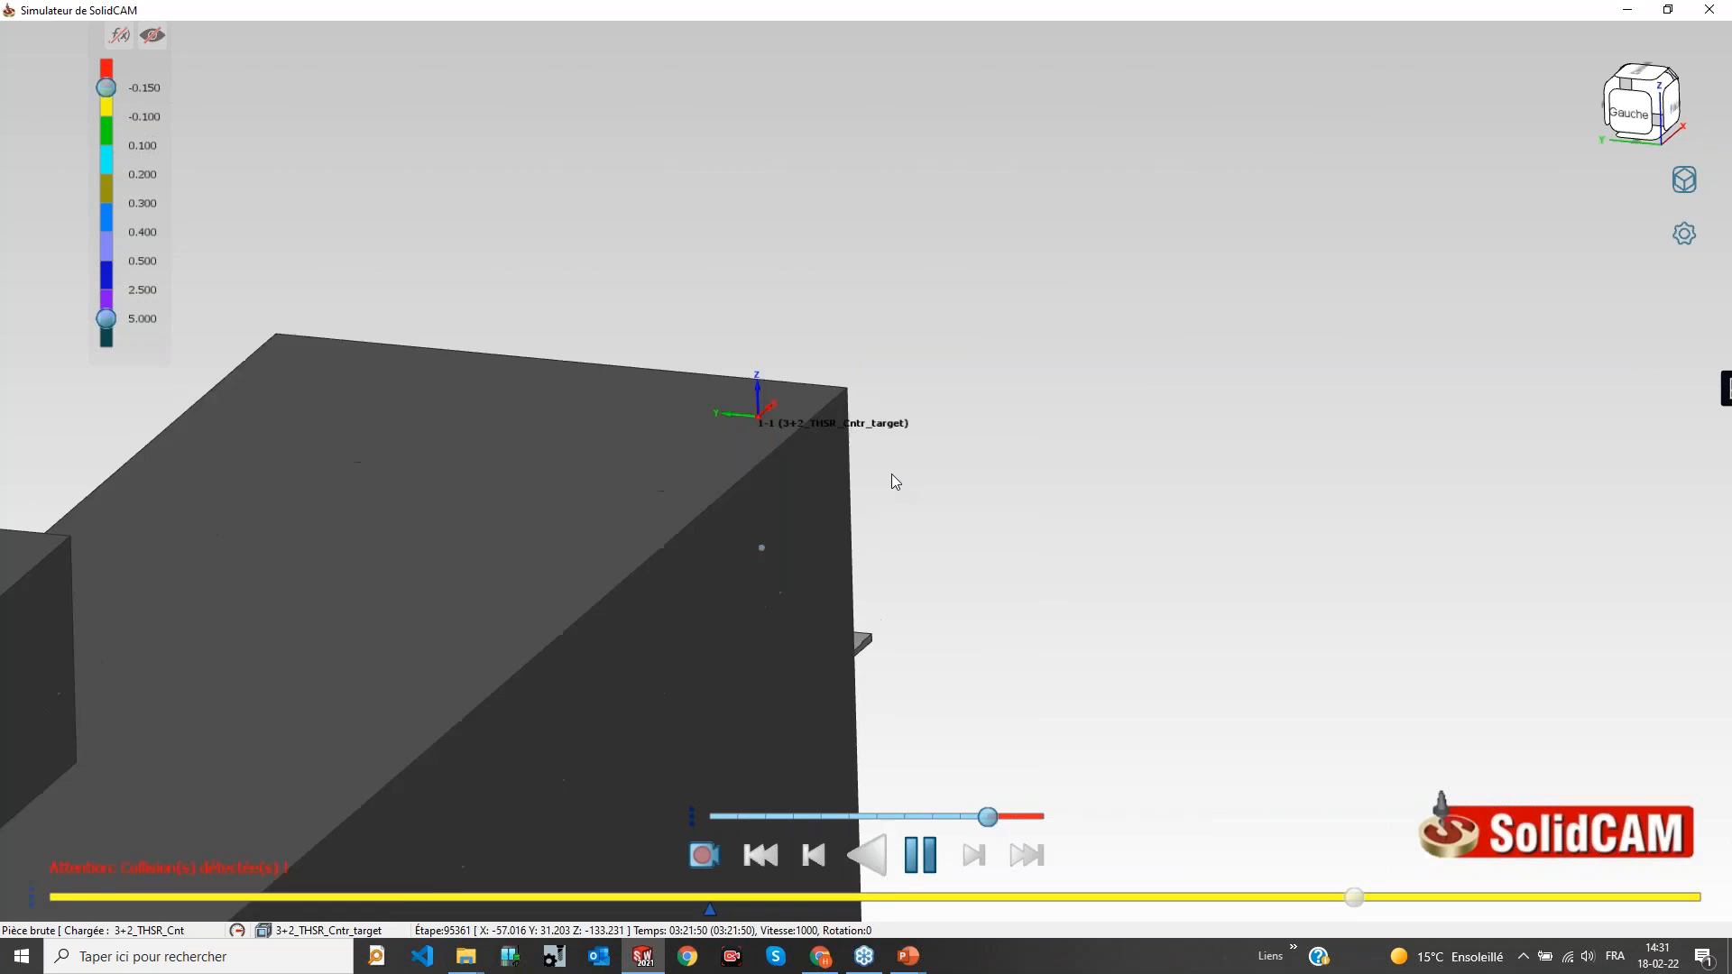
{"action": "middle_click_drag", "start_coordinate": [891, 473], "coordinate": [766, 555]}
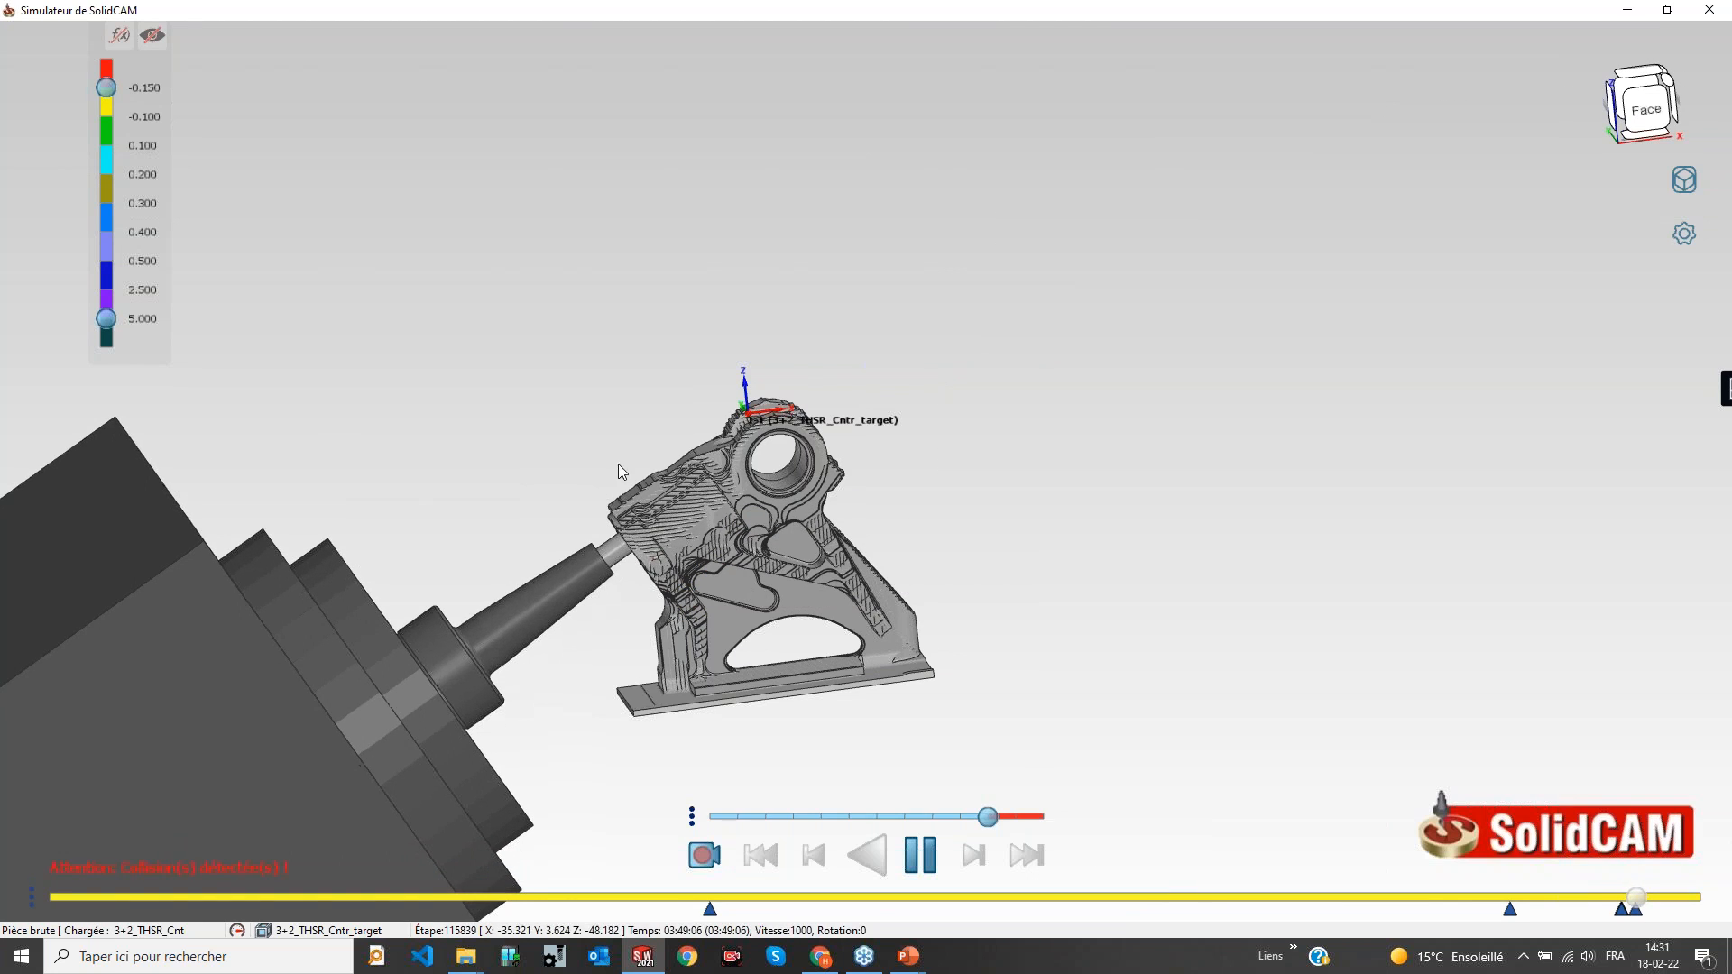
{"action": "left_click", "coordinate": [929, 841]}
{"action": "left_click", "coordinate": [1710, 9]}
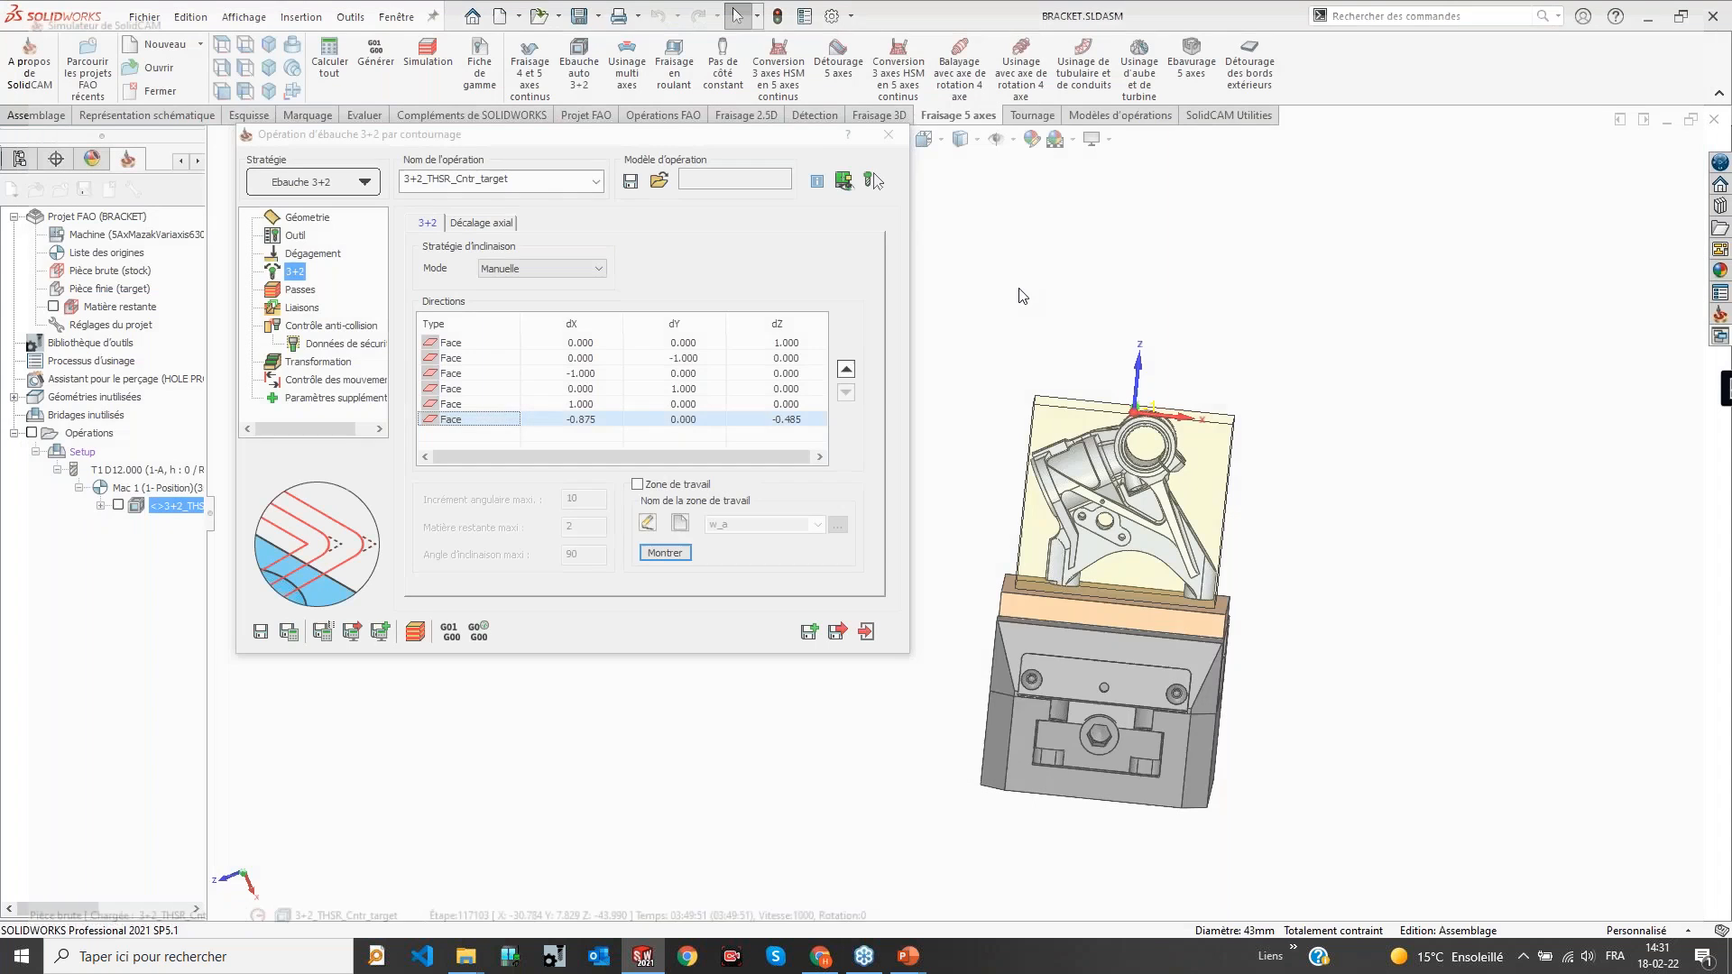
Close the roughing operation and locate automatic 3+2 roughing among the milling operations that can be added
{"action": "left_click", "coordinate": [911, 135]}
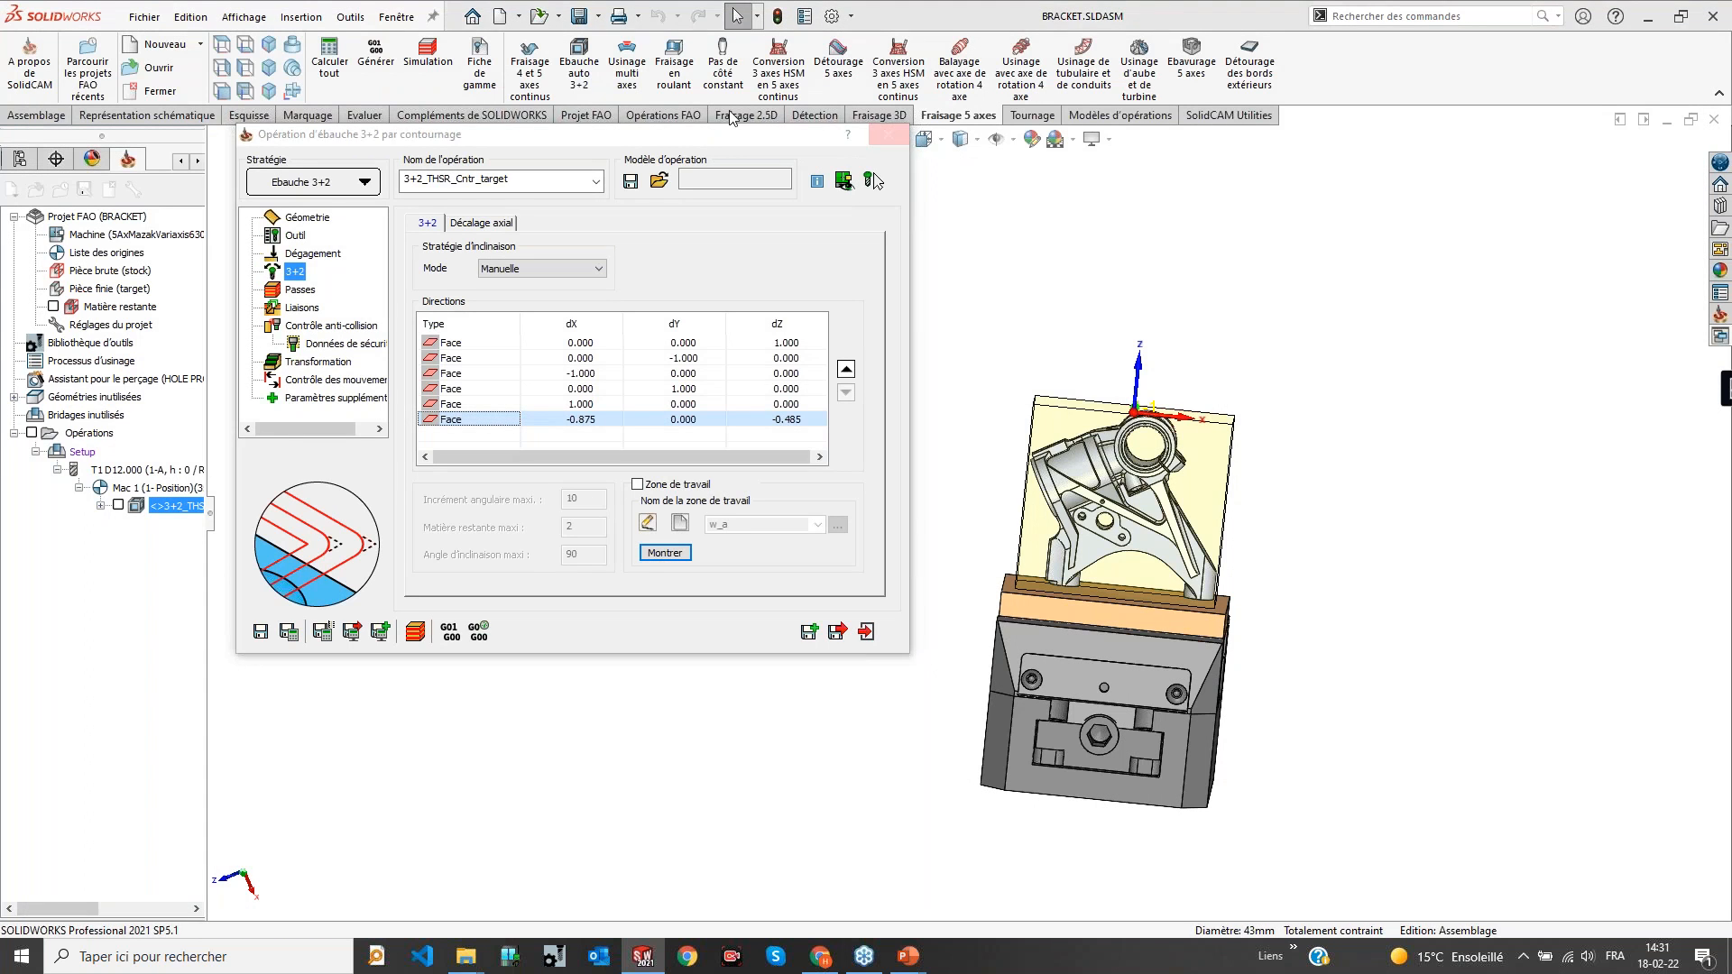
{"action": "right_click", "coordinate": [93, 438]}
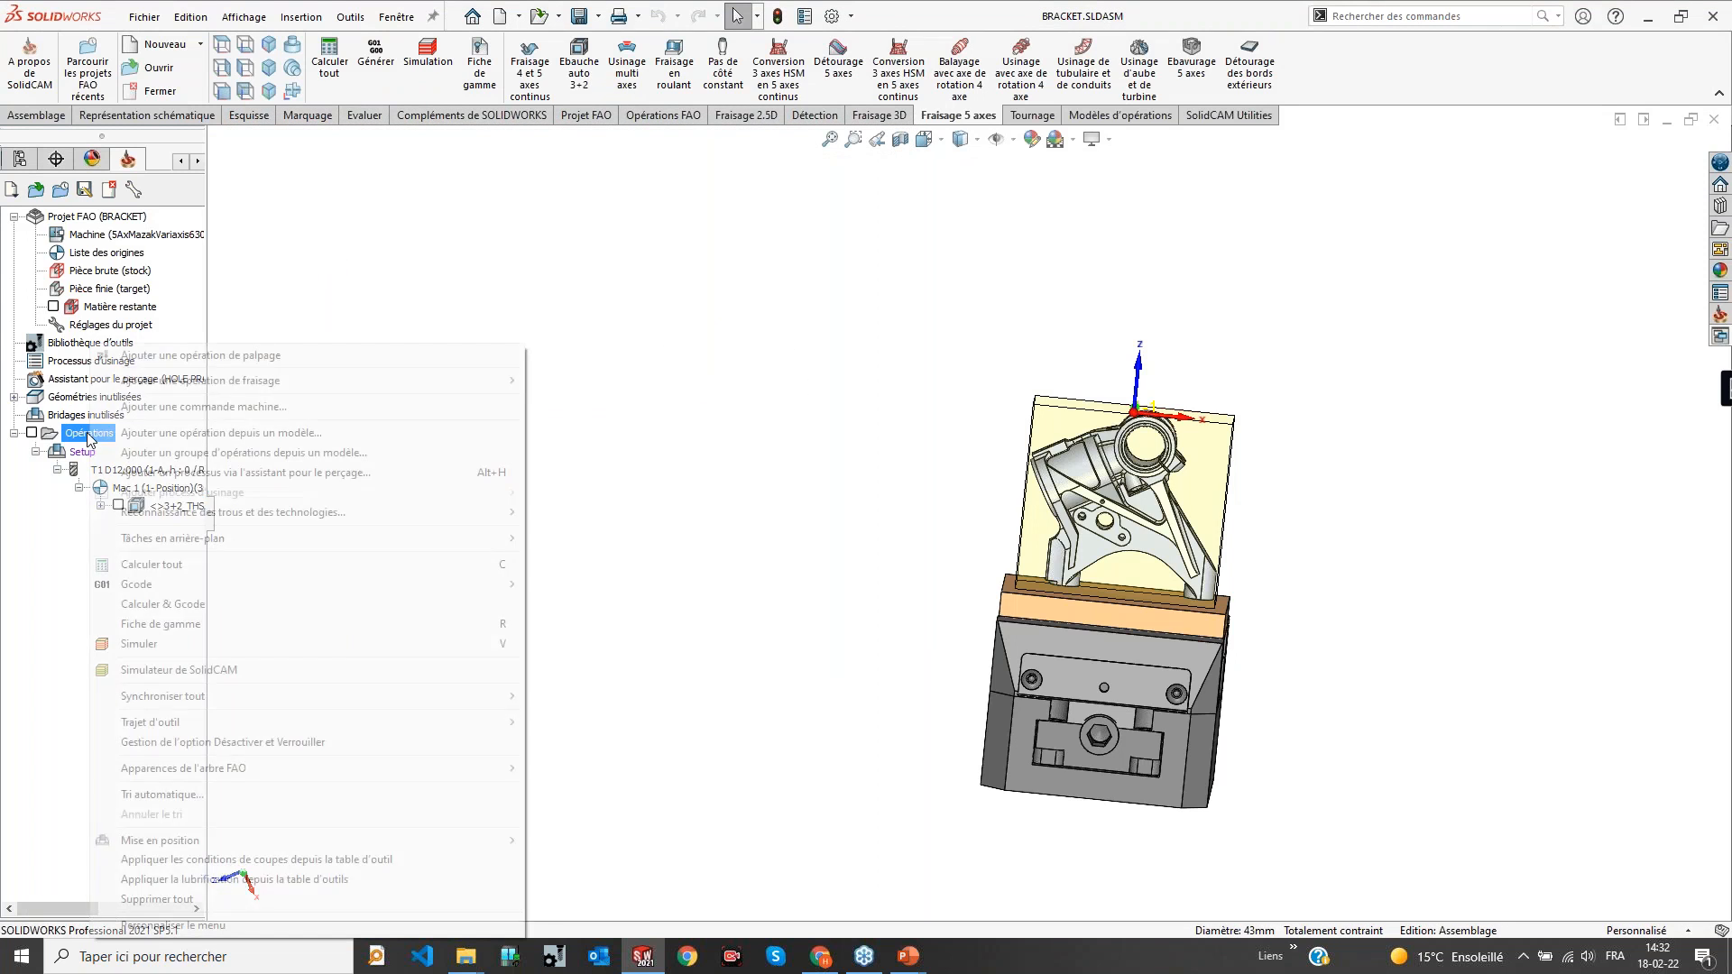
{"action": "mouse_move", "coordinate": [276, 390]}
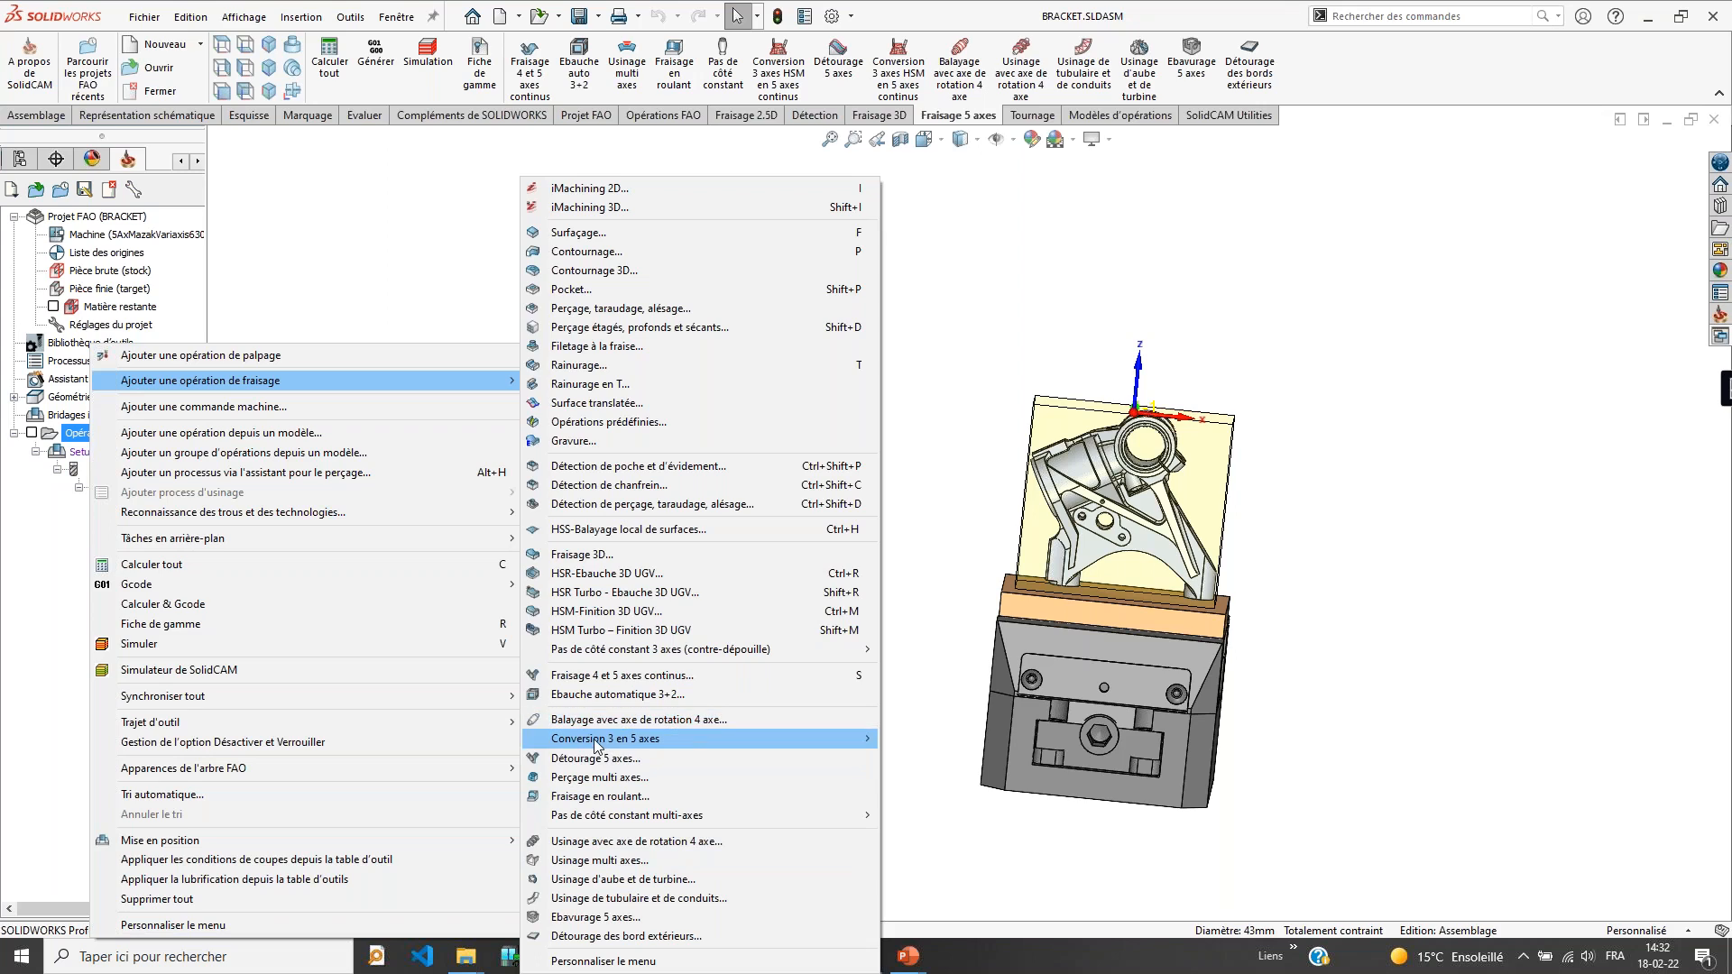
{"action": "left_click", "coordinate": [631, 697]}
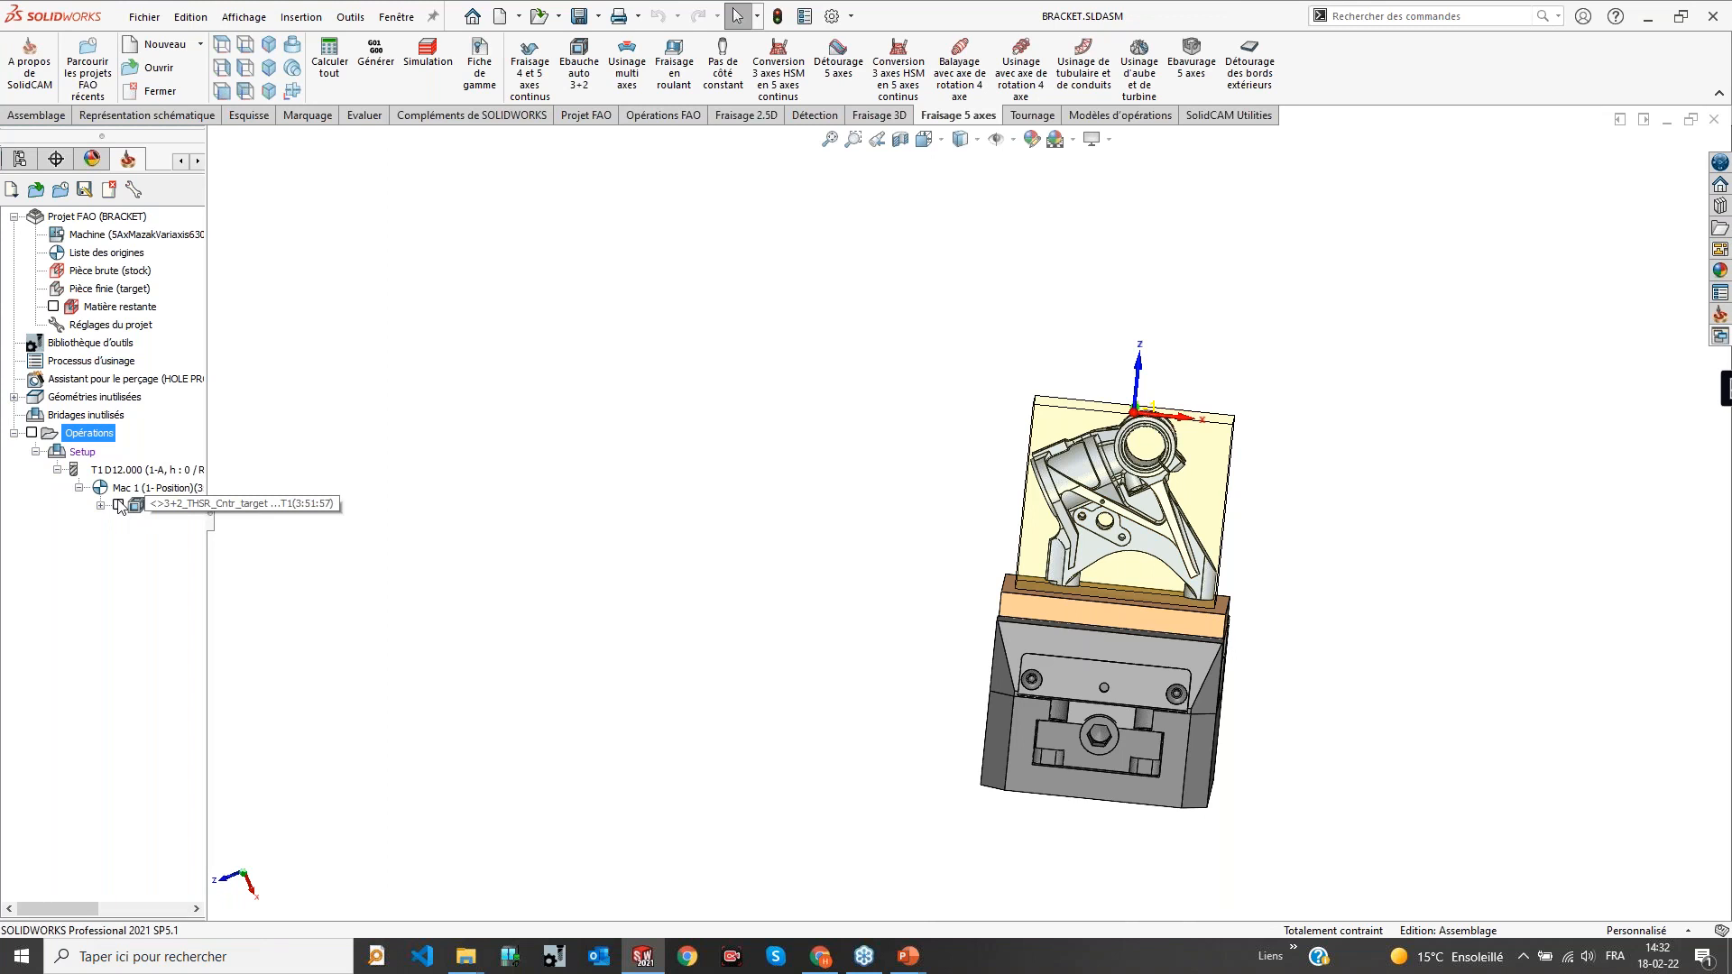
Review the project's list of origins with the bracket's Mac 1 position, and close the list
{"action": "double_click", "coordinate": [107, 256]}
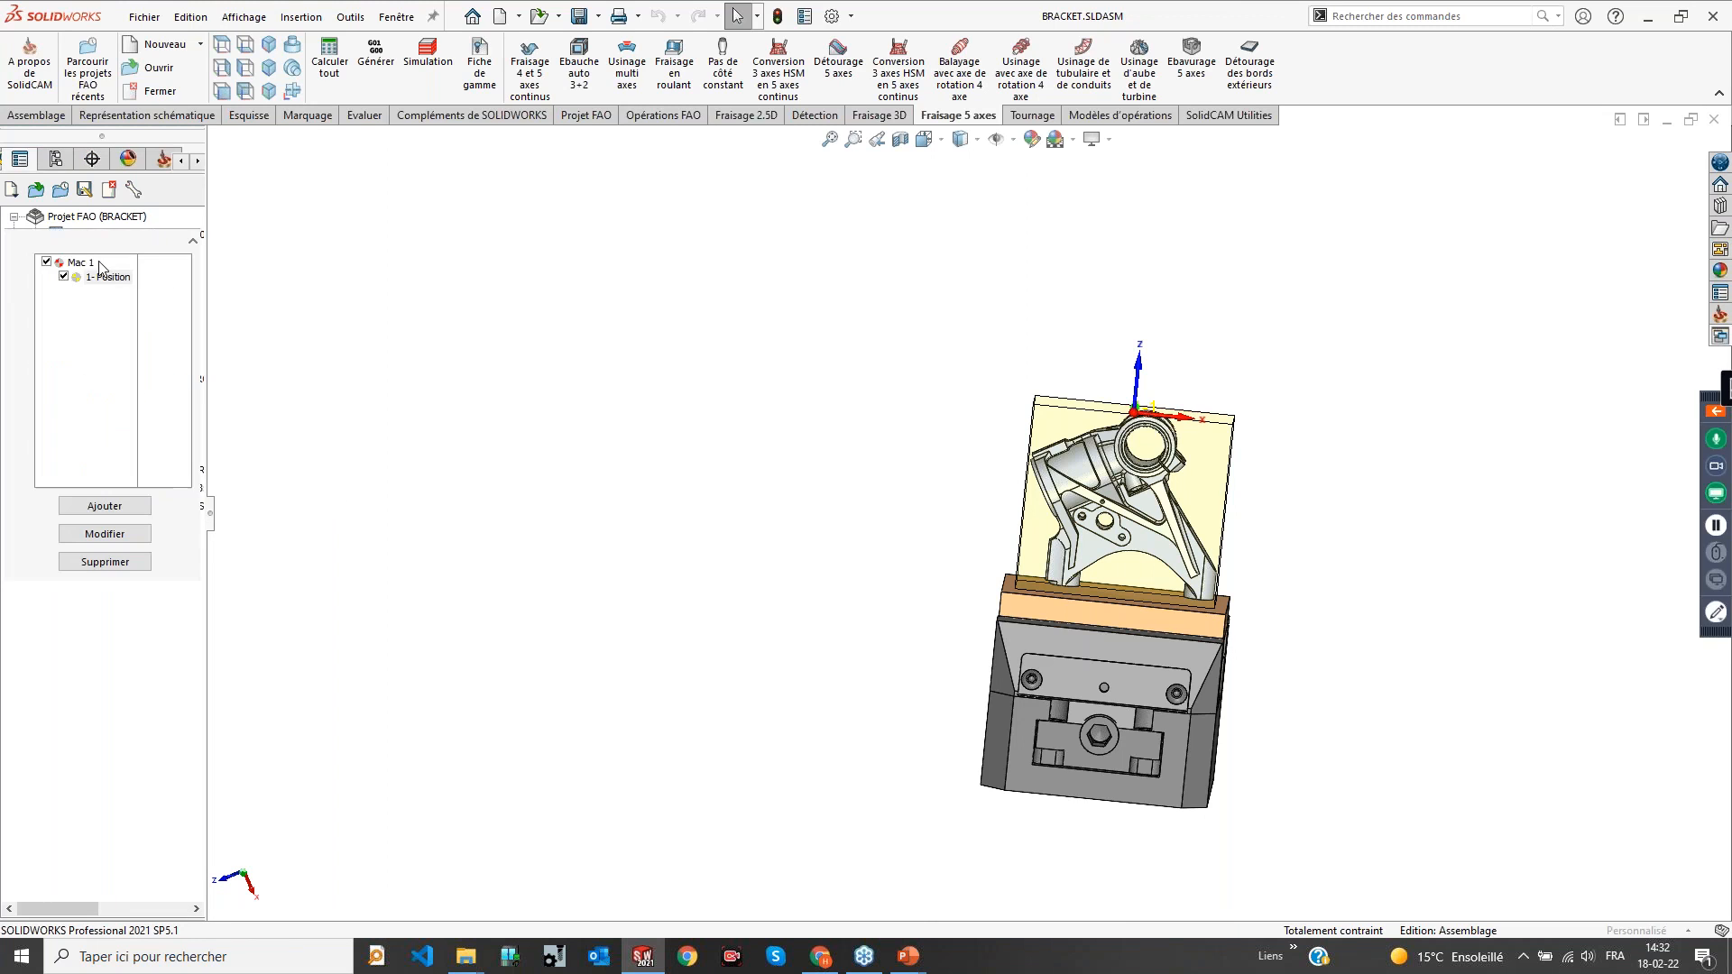
{"action": "middle_click_drag", "start_coordinate": [1160, 561], "coordinate": [1234, 470]}
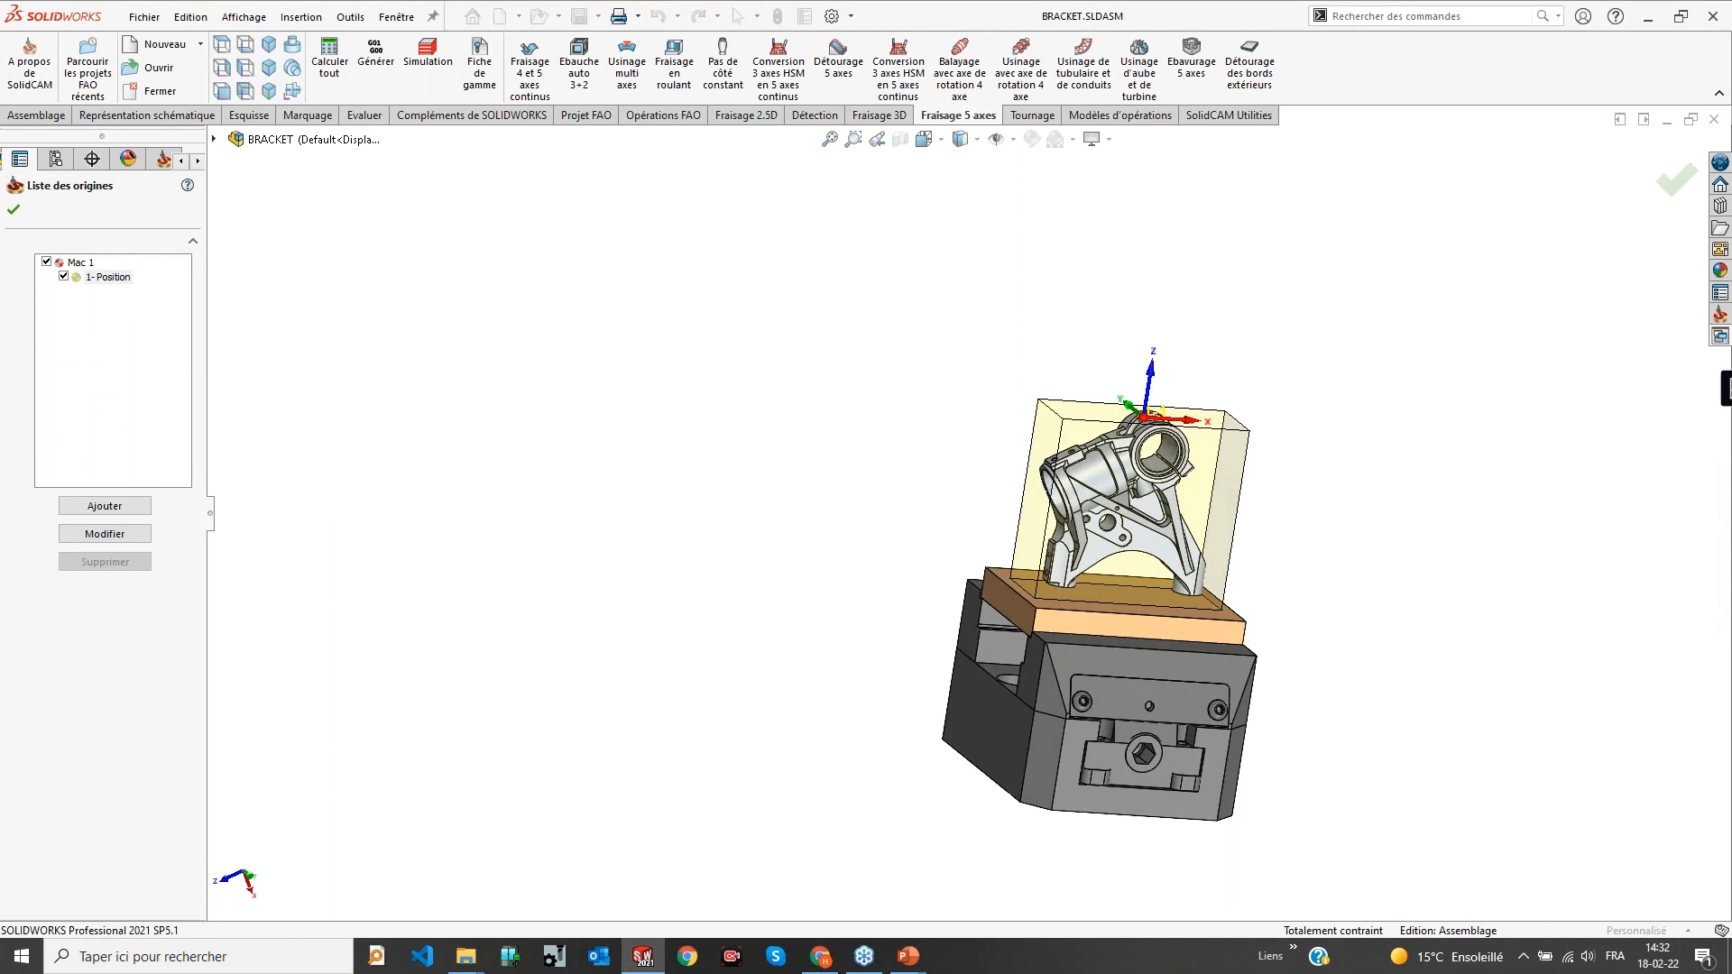
{"action": "left_click", "coordinate": [13, 209]}
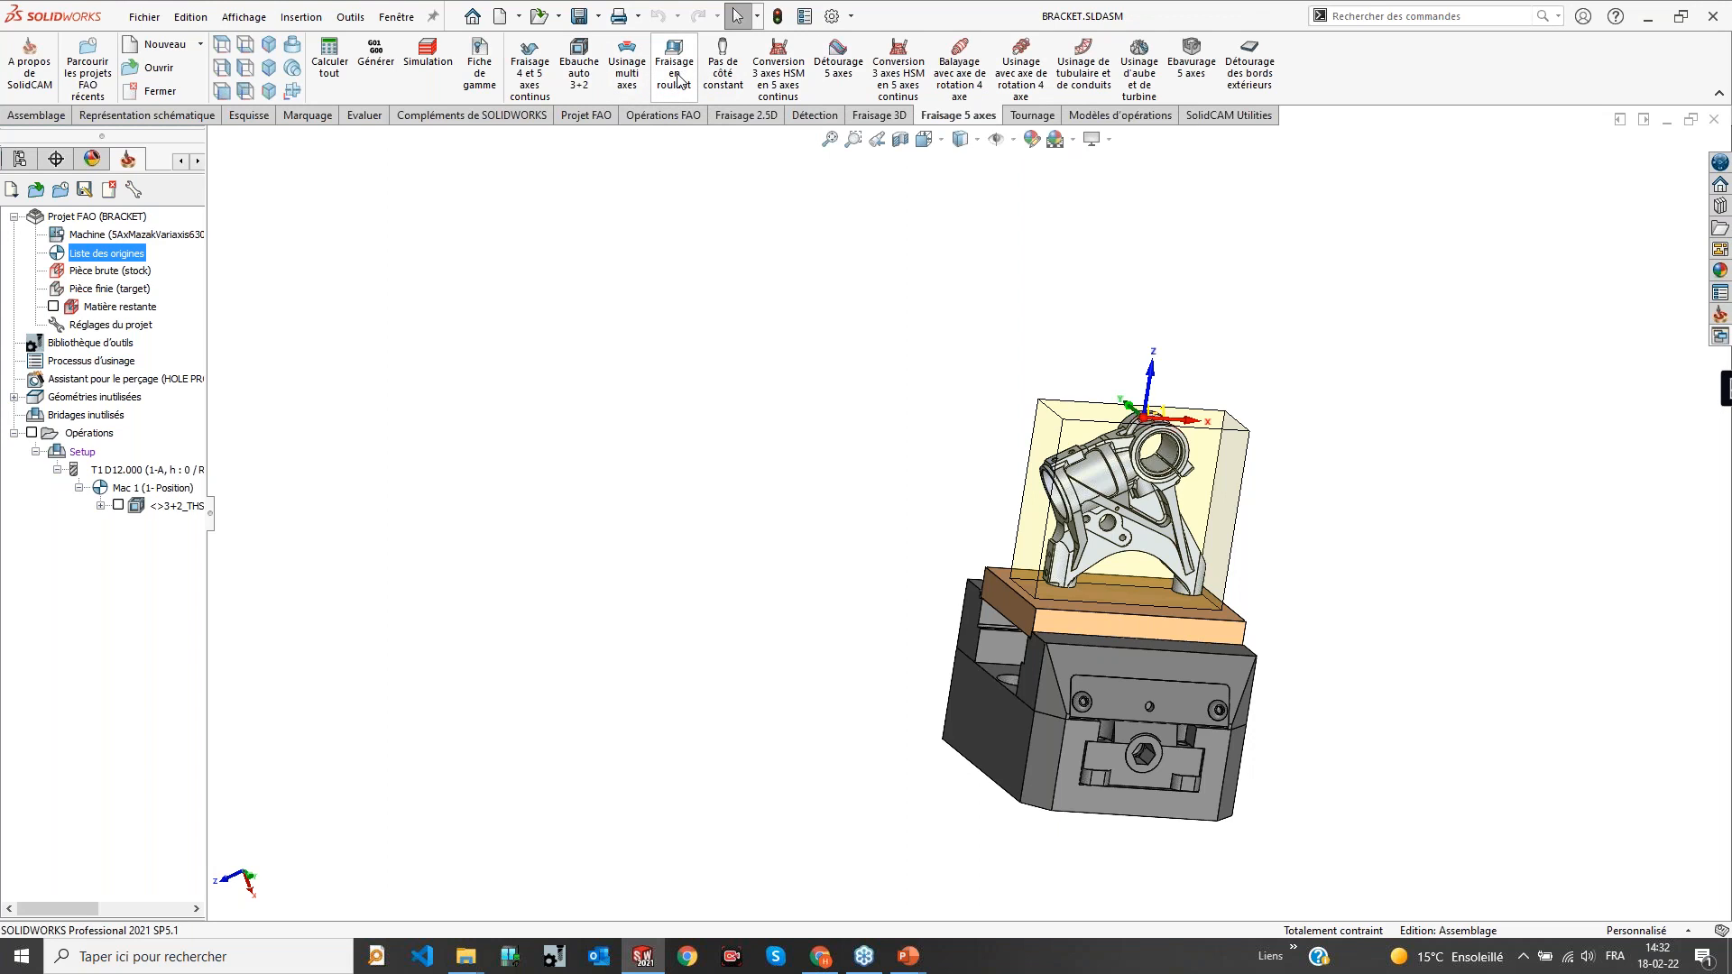
Open the recent CAM project GENERIC 5X.prz in place of the bracket project
{"action": "left_click", "coordinate": [1721, 314]}
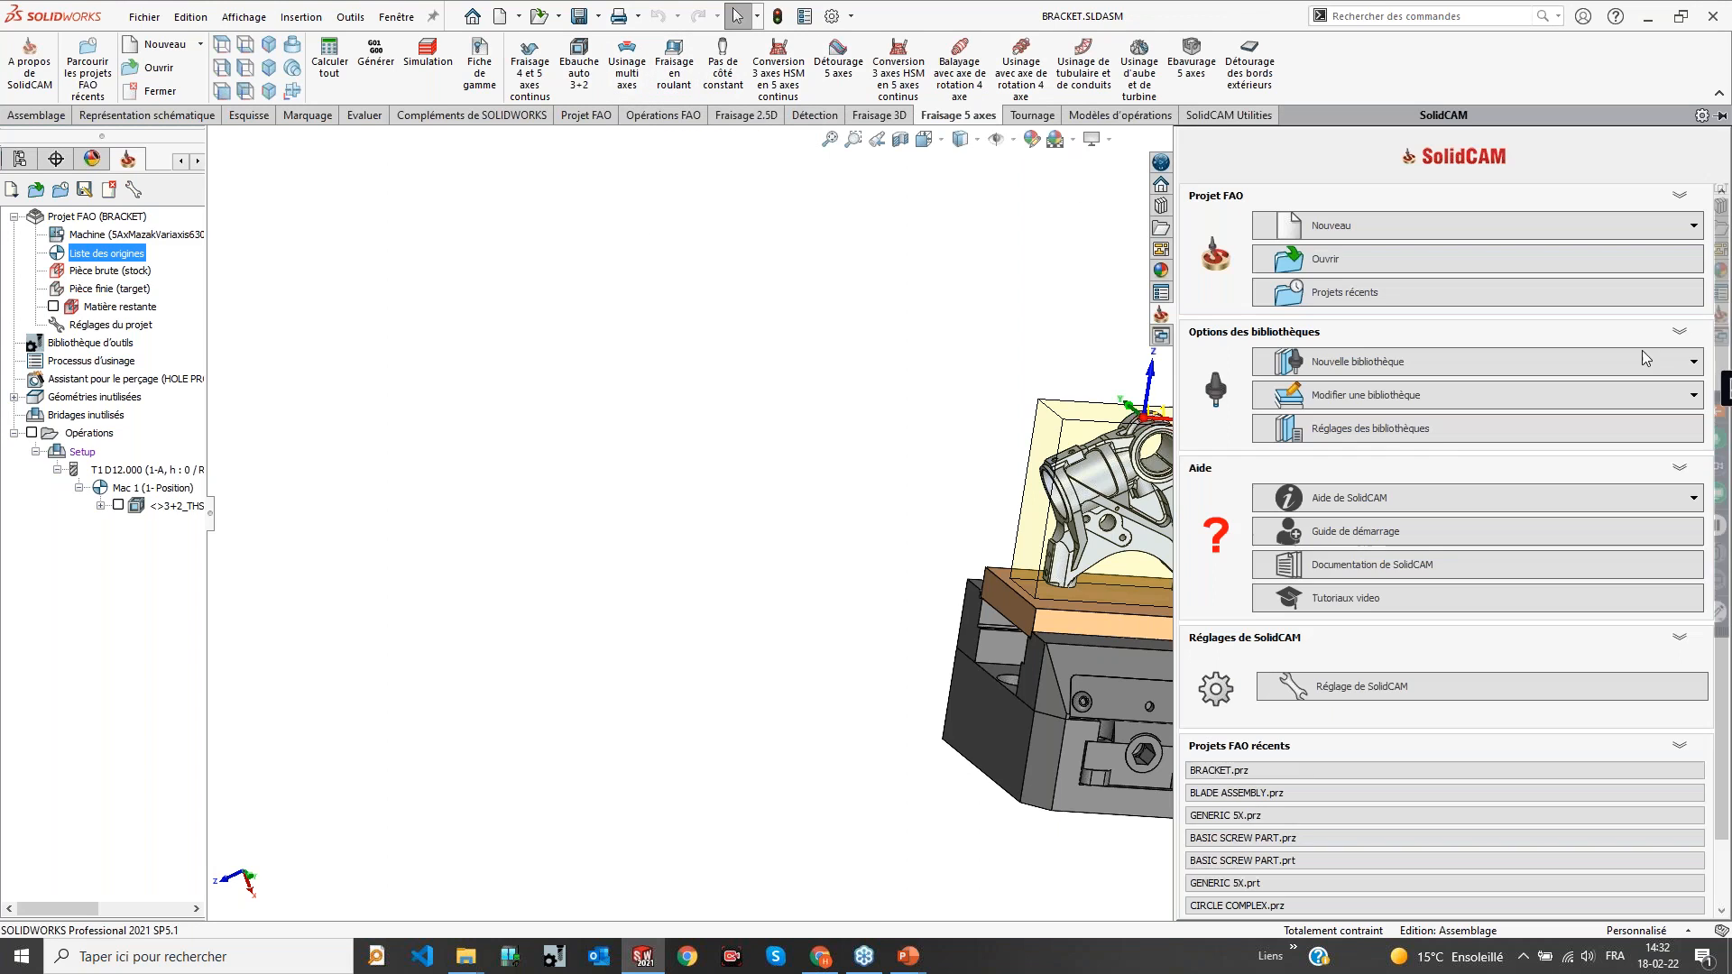
{"action": "scroll", "coordinate": [1303, 766], "scroll_direction": "down", "scroll_amount": 1}
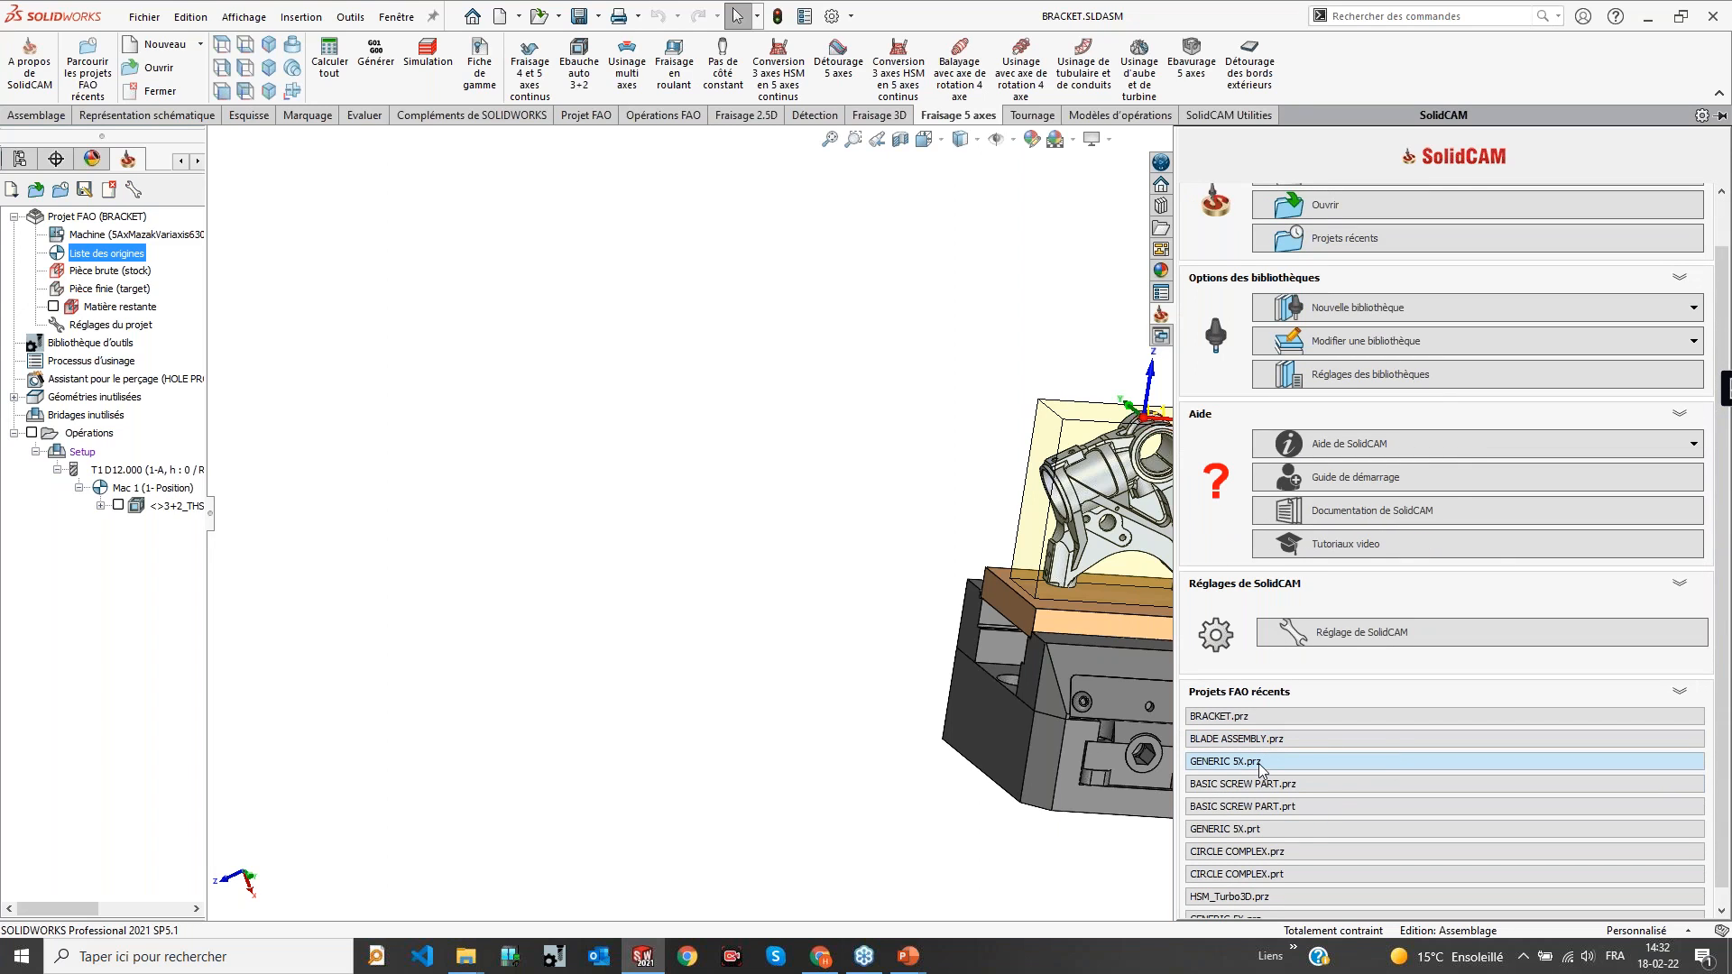
{"action": "left_click", "coordinate": [1297, 765]}
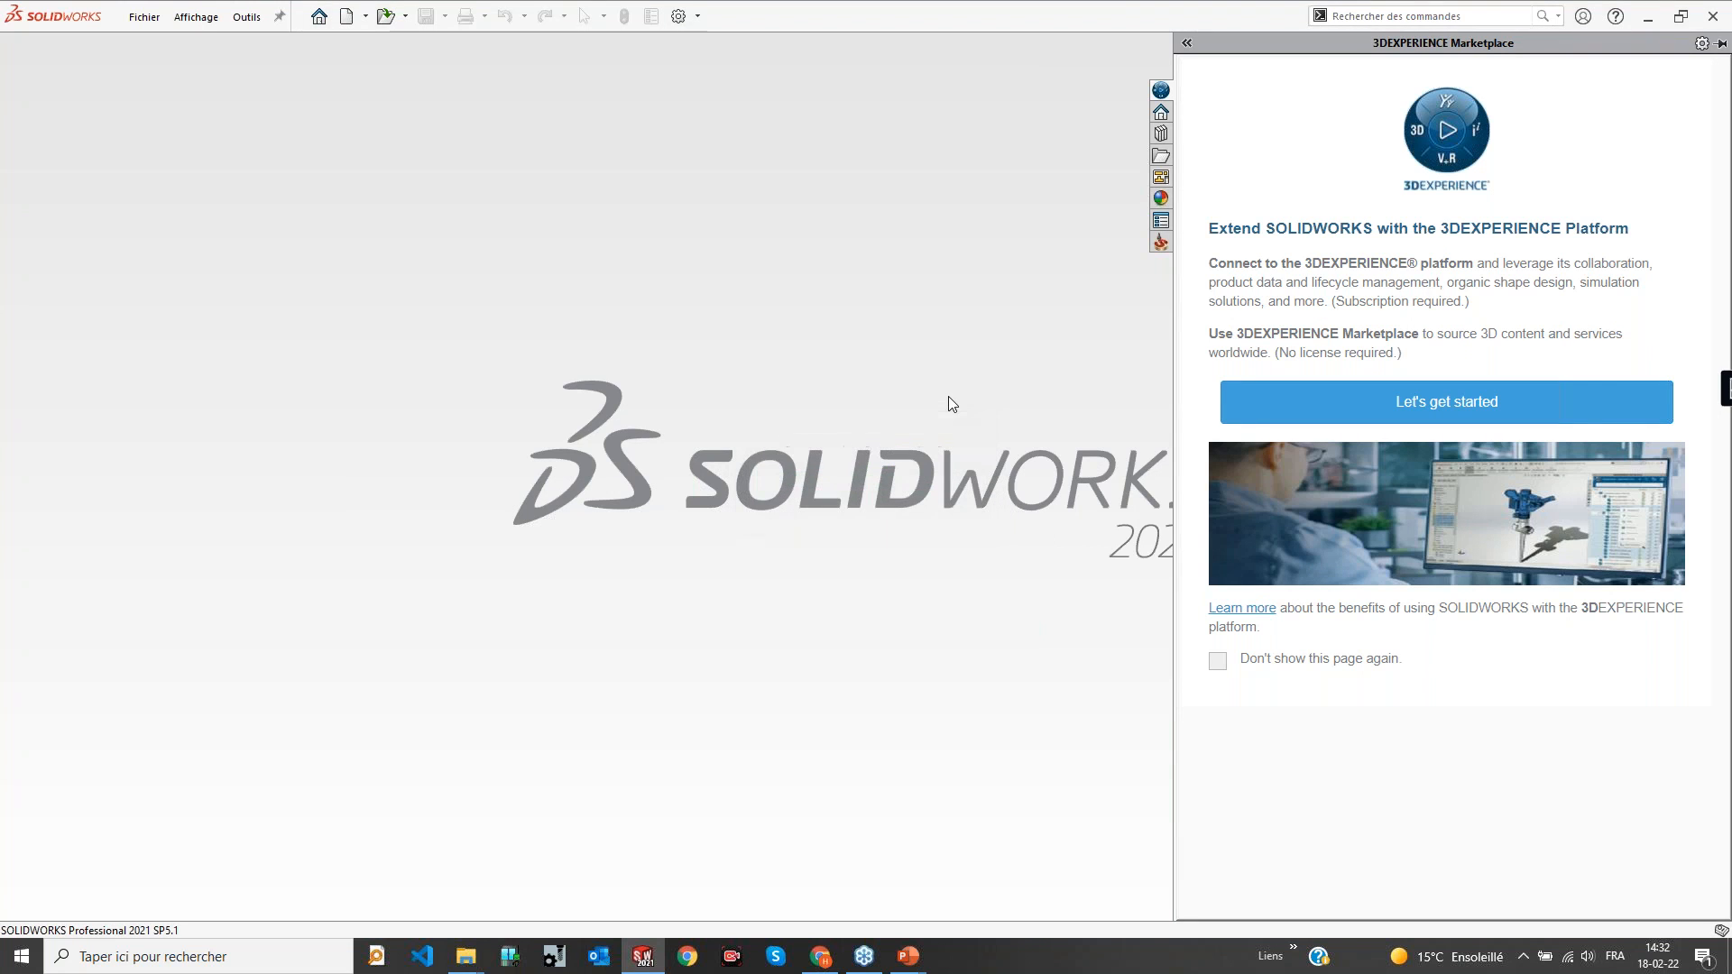
{"action": "left_click", "coordinate": [887, 318]}
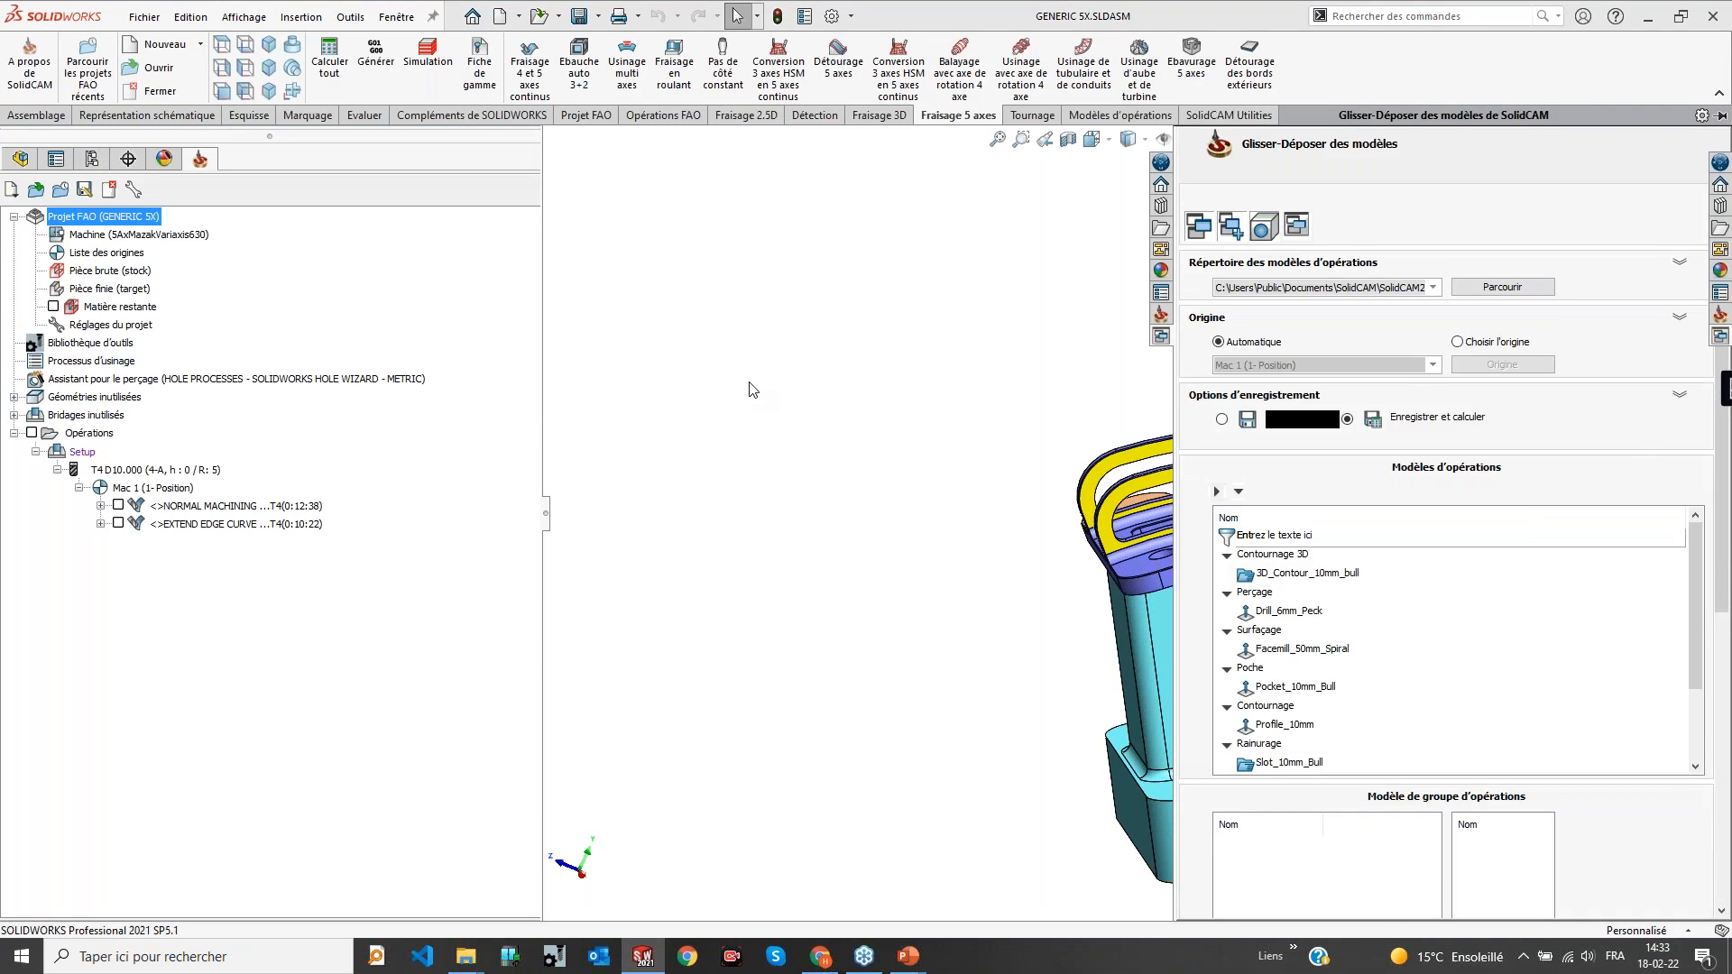
Examine the yellow walls of the GENERIC 5X part and select the angled end face with the hole
{"action": "scroll", "coordinate": [1436, 498], "scroll_direction": "down", "scroll_amount": 5}
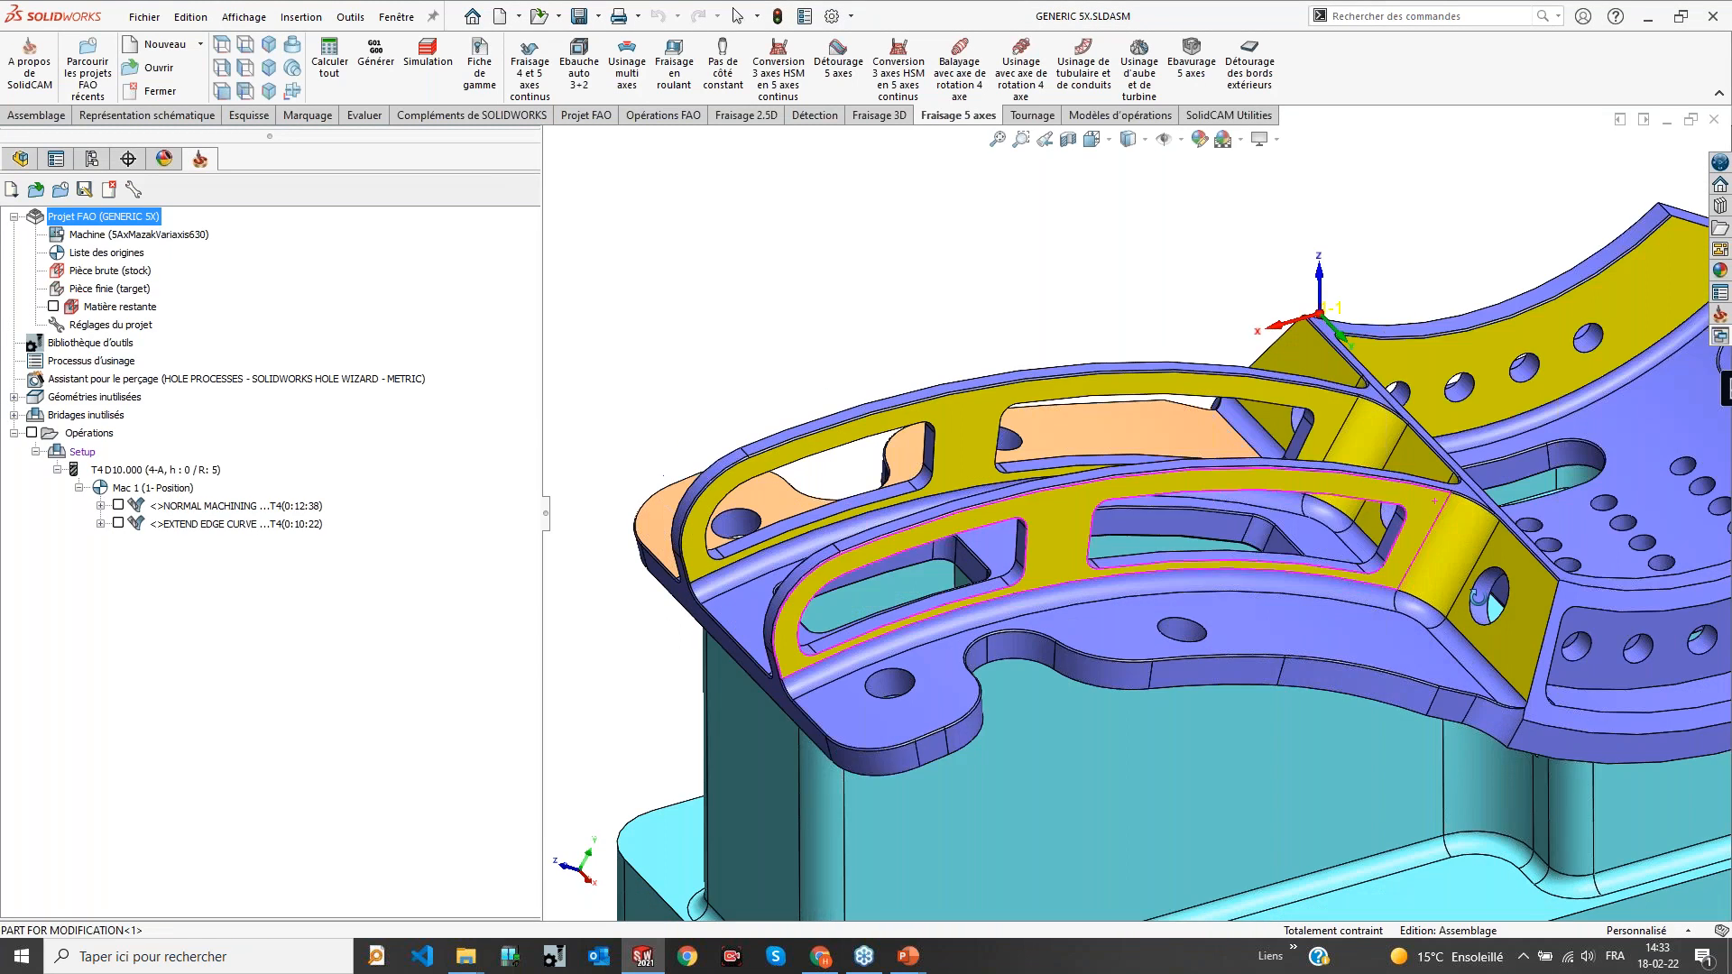
{"action": "middle_click_drag", "start_coordinate": [1478, 597], "coordinate": [1478, 615]}
{"action": "scroll", "coordinate": [1477, 615], "scroll_direction": "up", "scroll_amount": 3}
{"action": "scroll", "coordinate": [1378, 548], "scroll_direction": "down", "scroll_amount": 3}
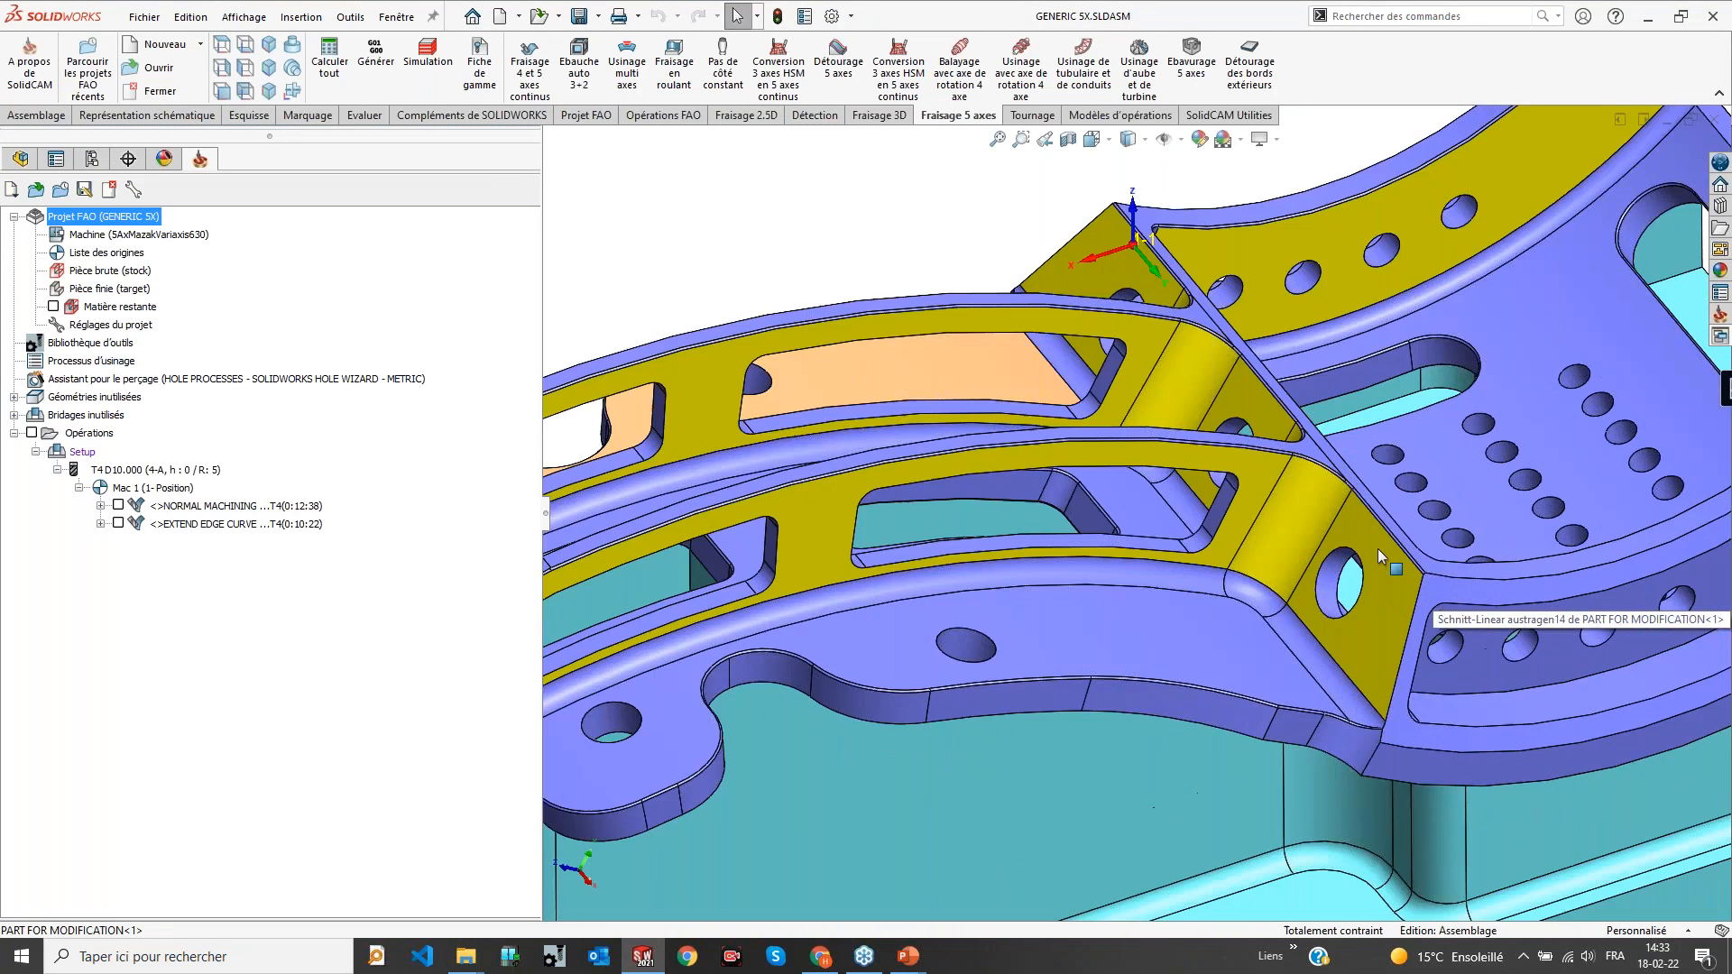
{"action": "scroll", "coordinate": [1378, 548], "scroll_direction": "up", "scroll_amount": 1}
{"action": "scroll", "coordinate": [1199, 534], "scroll_direction": "up", "scroll_amount": 3}
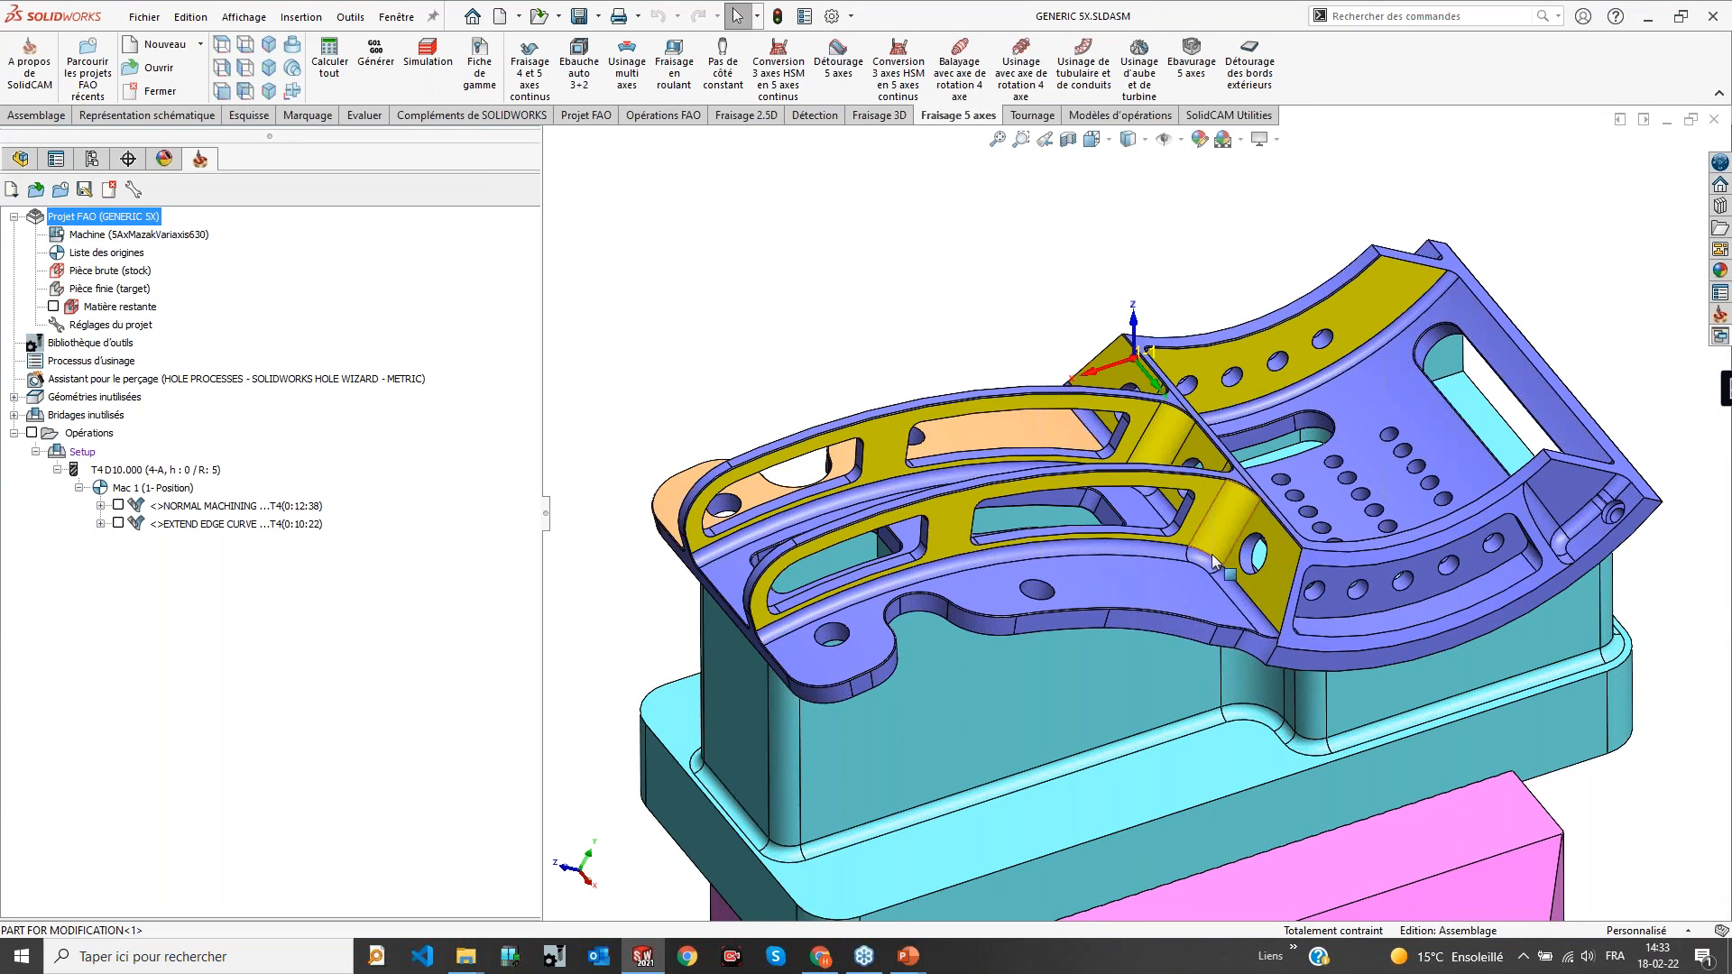
{"action": "left_click", "coordinate": [1279, 561]}
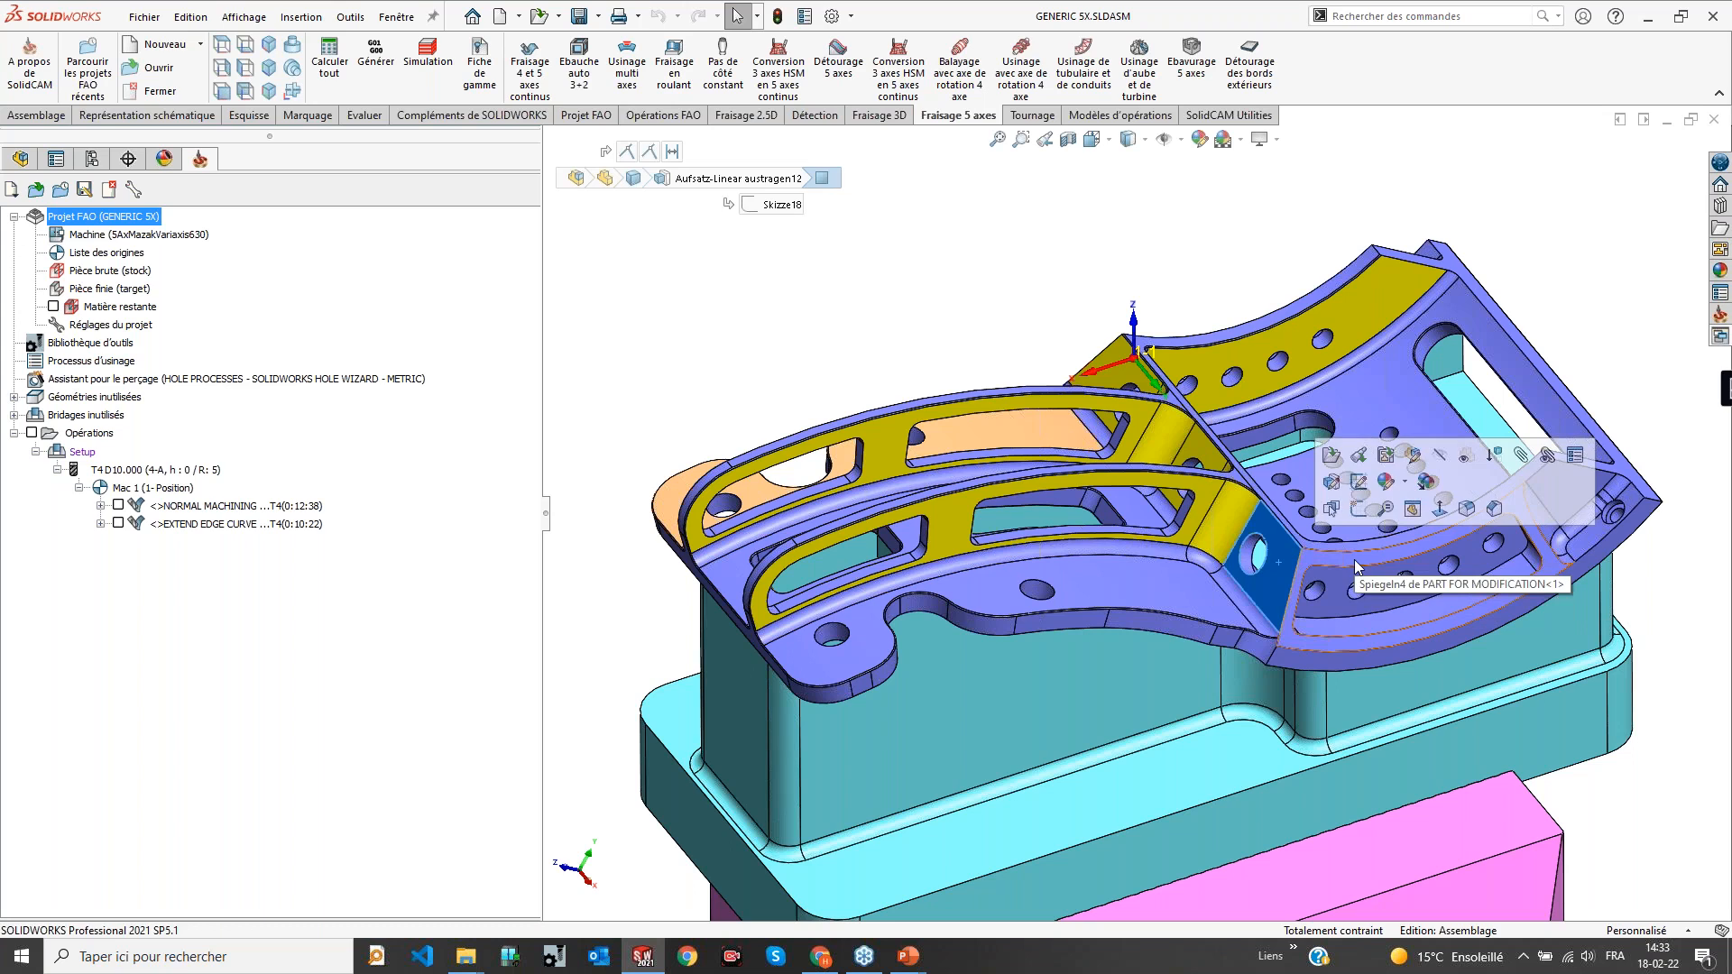
Examine the curved side face around the pocket with holes next to the yellow walls, and clear the selection
{"action": "left_click", "coordinate": [1355, 560]}
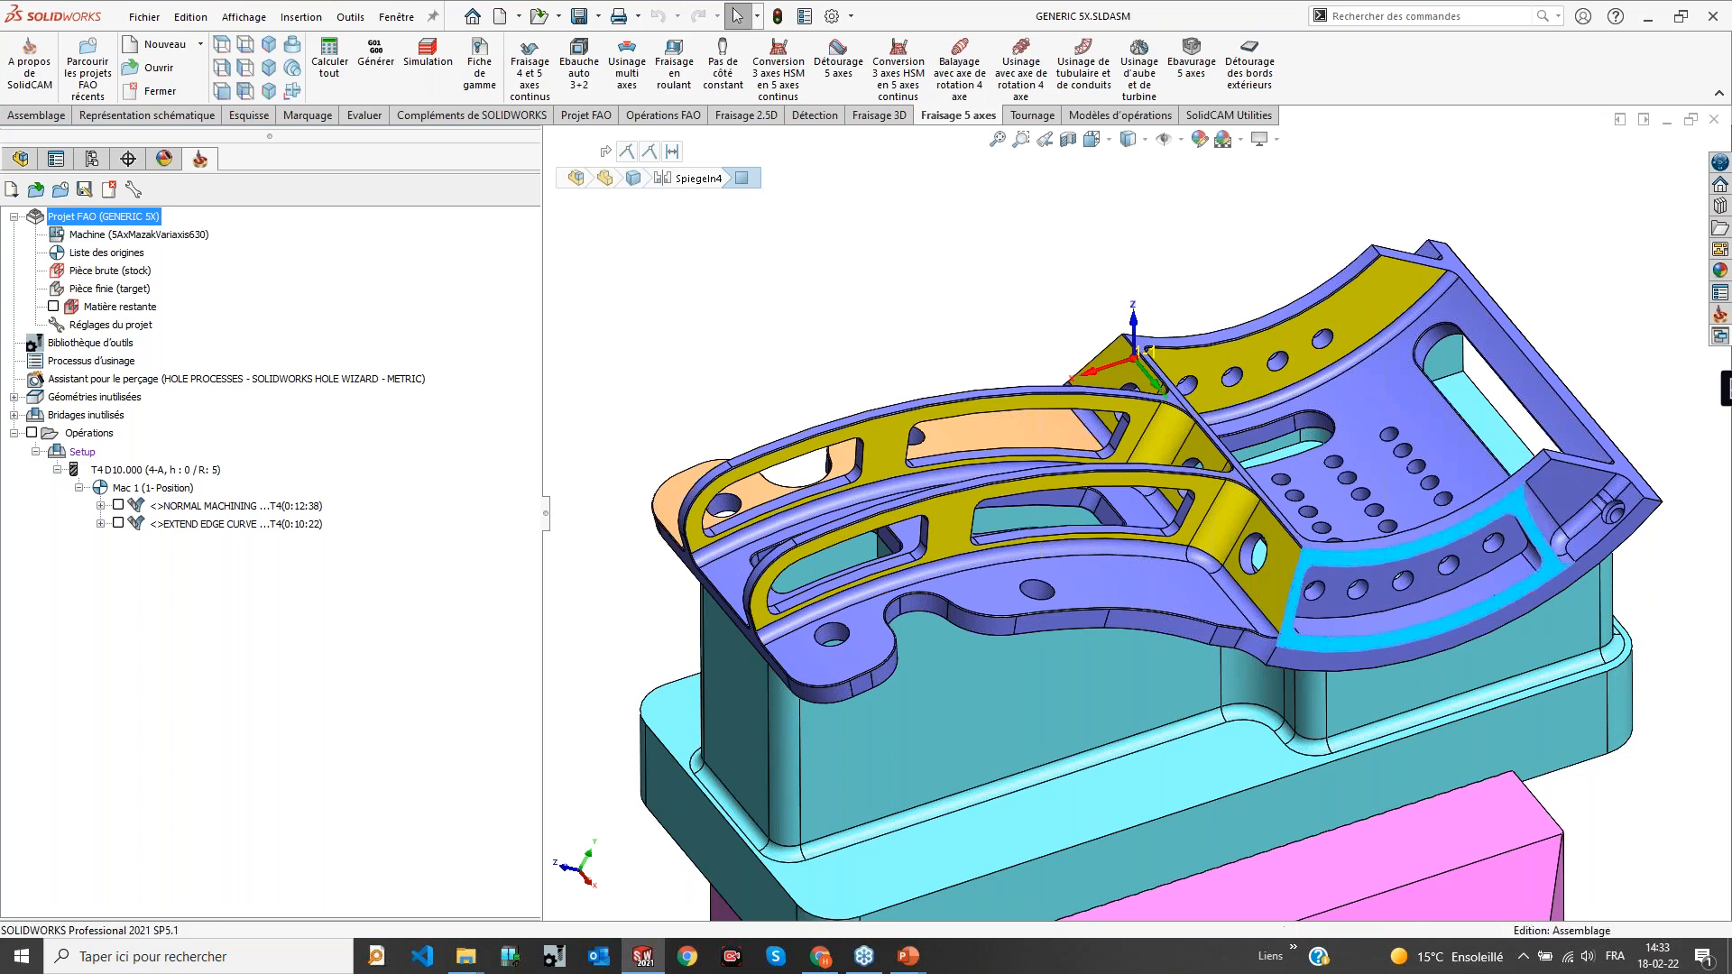
{"action": "left_click", "coordinate": [1263, 515]}
{"action": "left_click", "coordinate": [962, 539]}
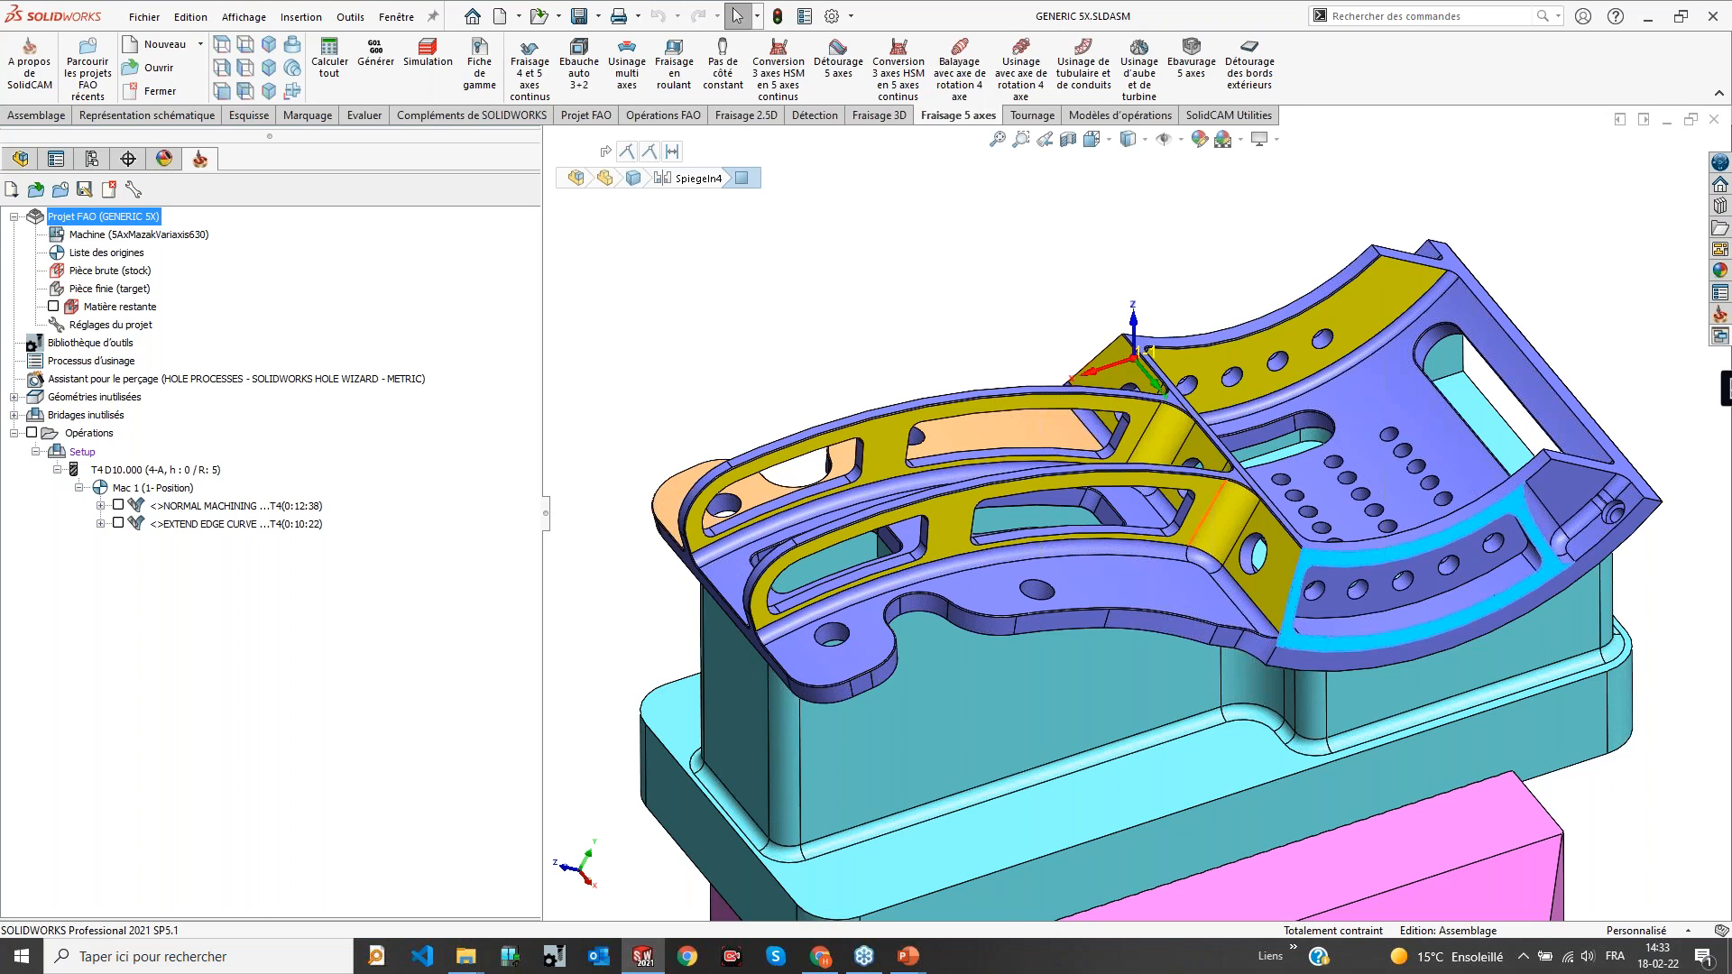
{"action": "scroll", "coordinate": [1534, 528], "scroll_direction": "up", "scroll_amount": 2}
{"action": "scroll", "coordinate": [1534, 528], "scroll_direction": "down", "scroll_amount": 2}
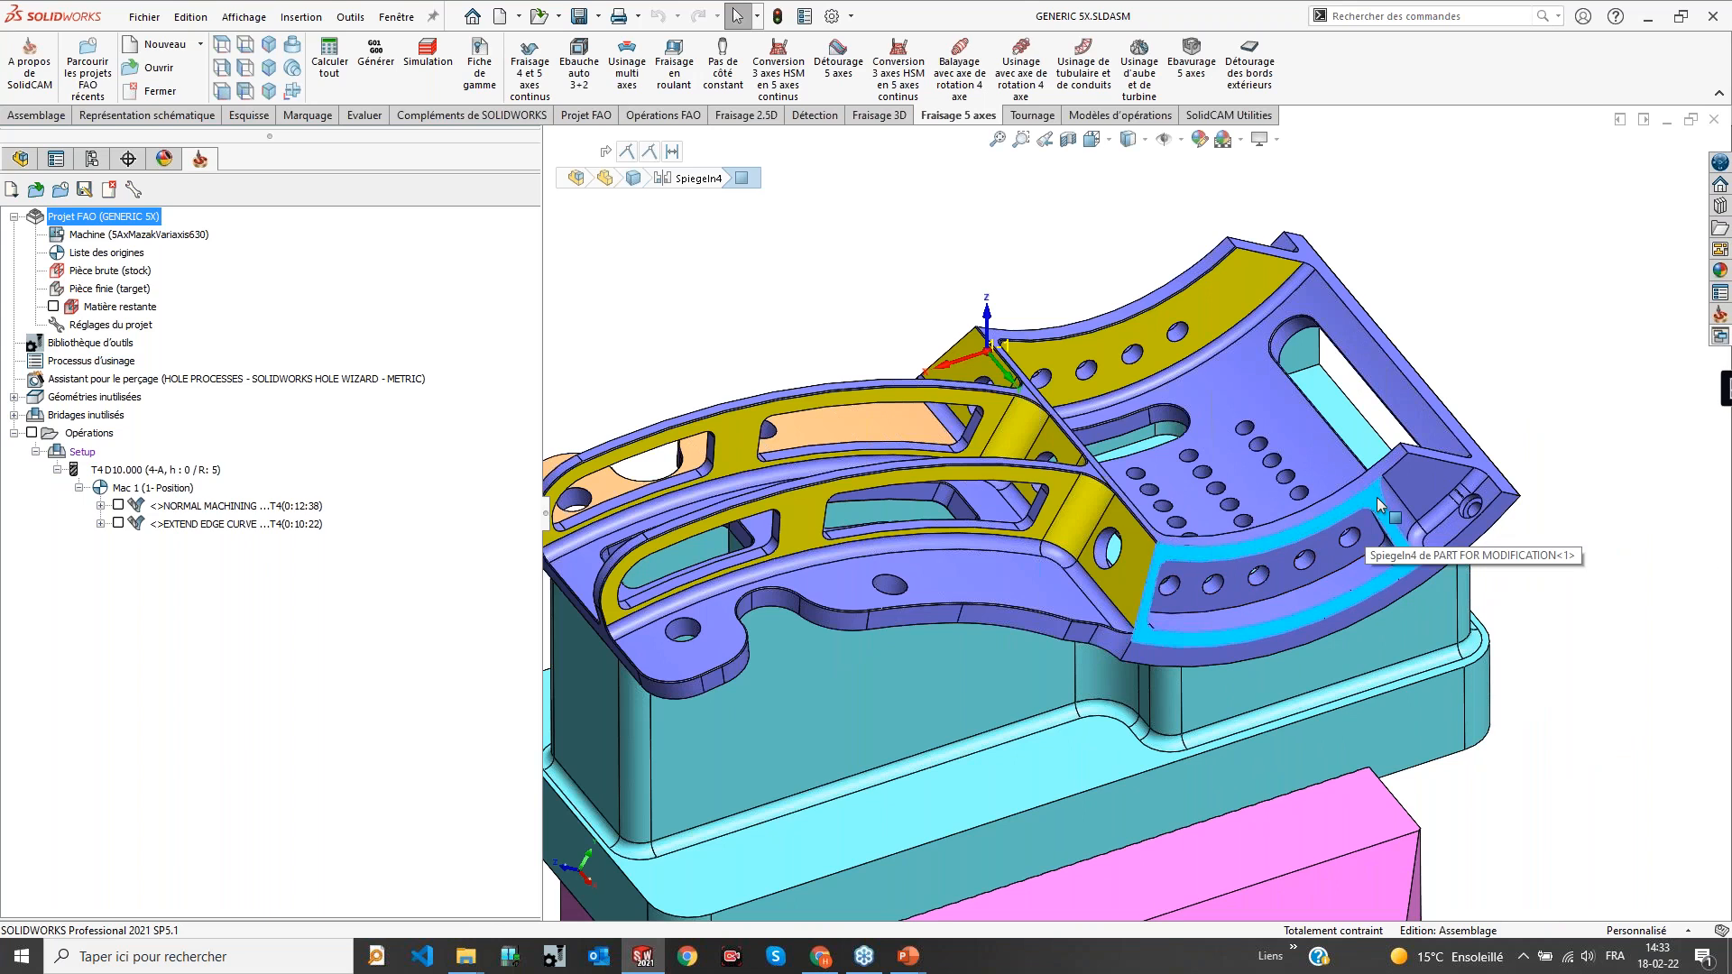
{"action": "left_click", "coordinate": [1550, 304]}
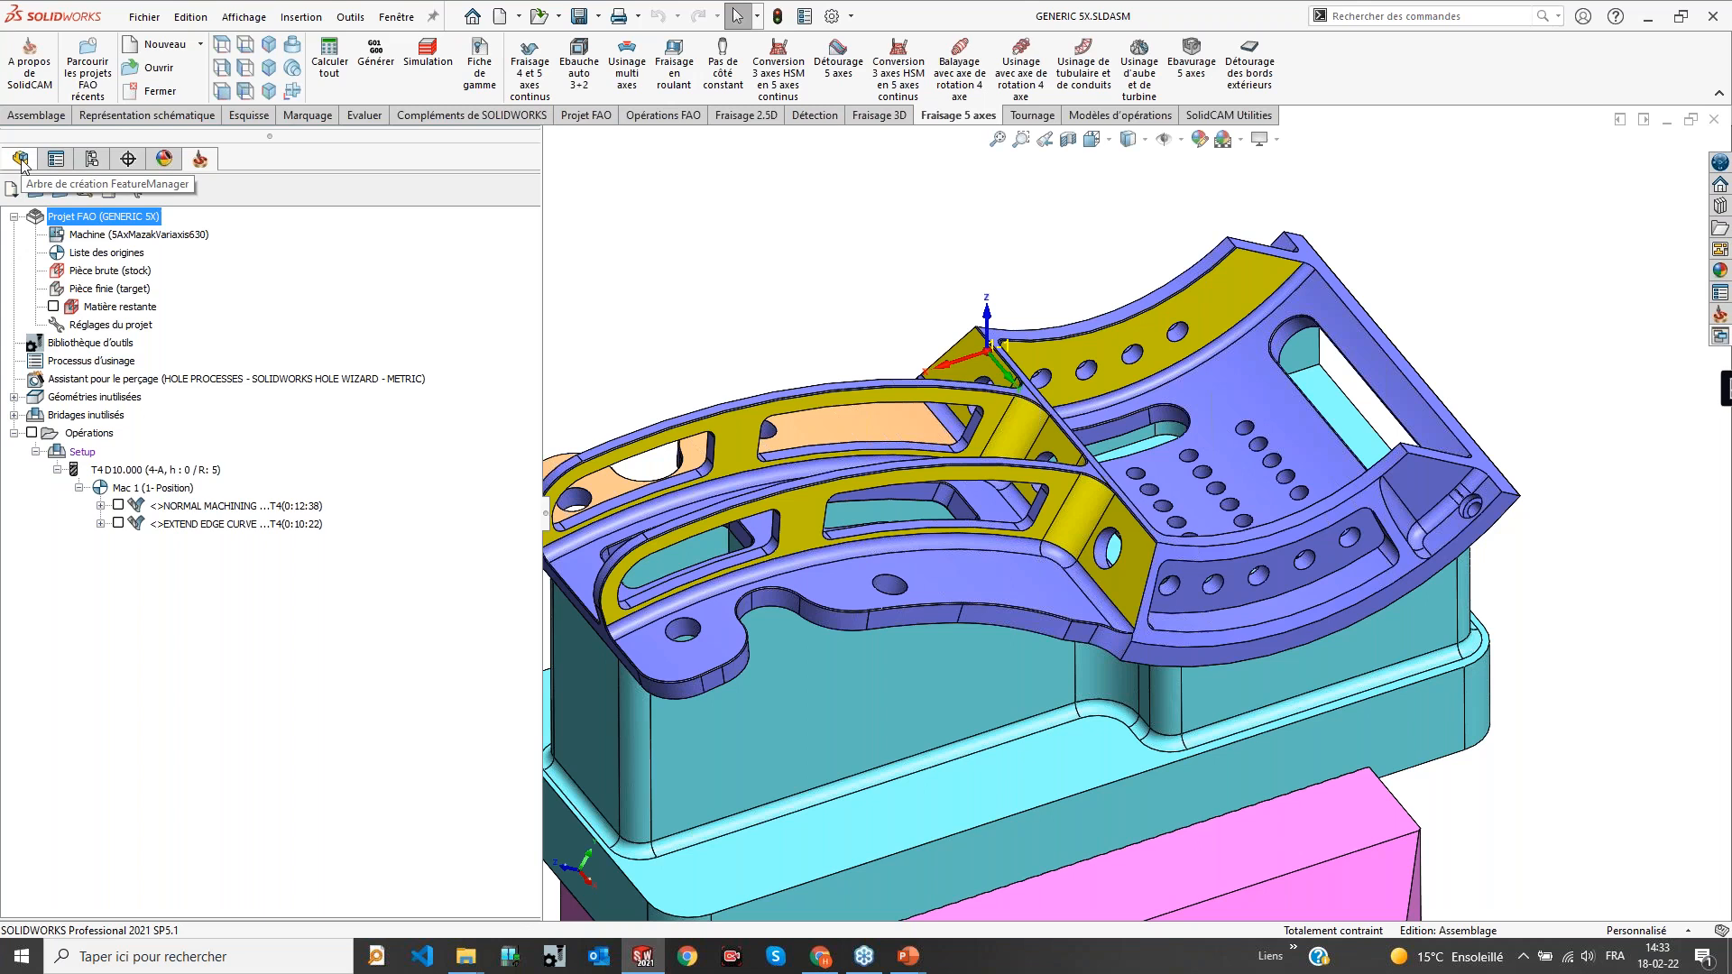
{"action": "scroll", "coordinate": [629, 229], "scroll_direction": "up", "scroll_amount": 1}
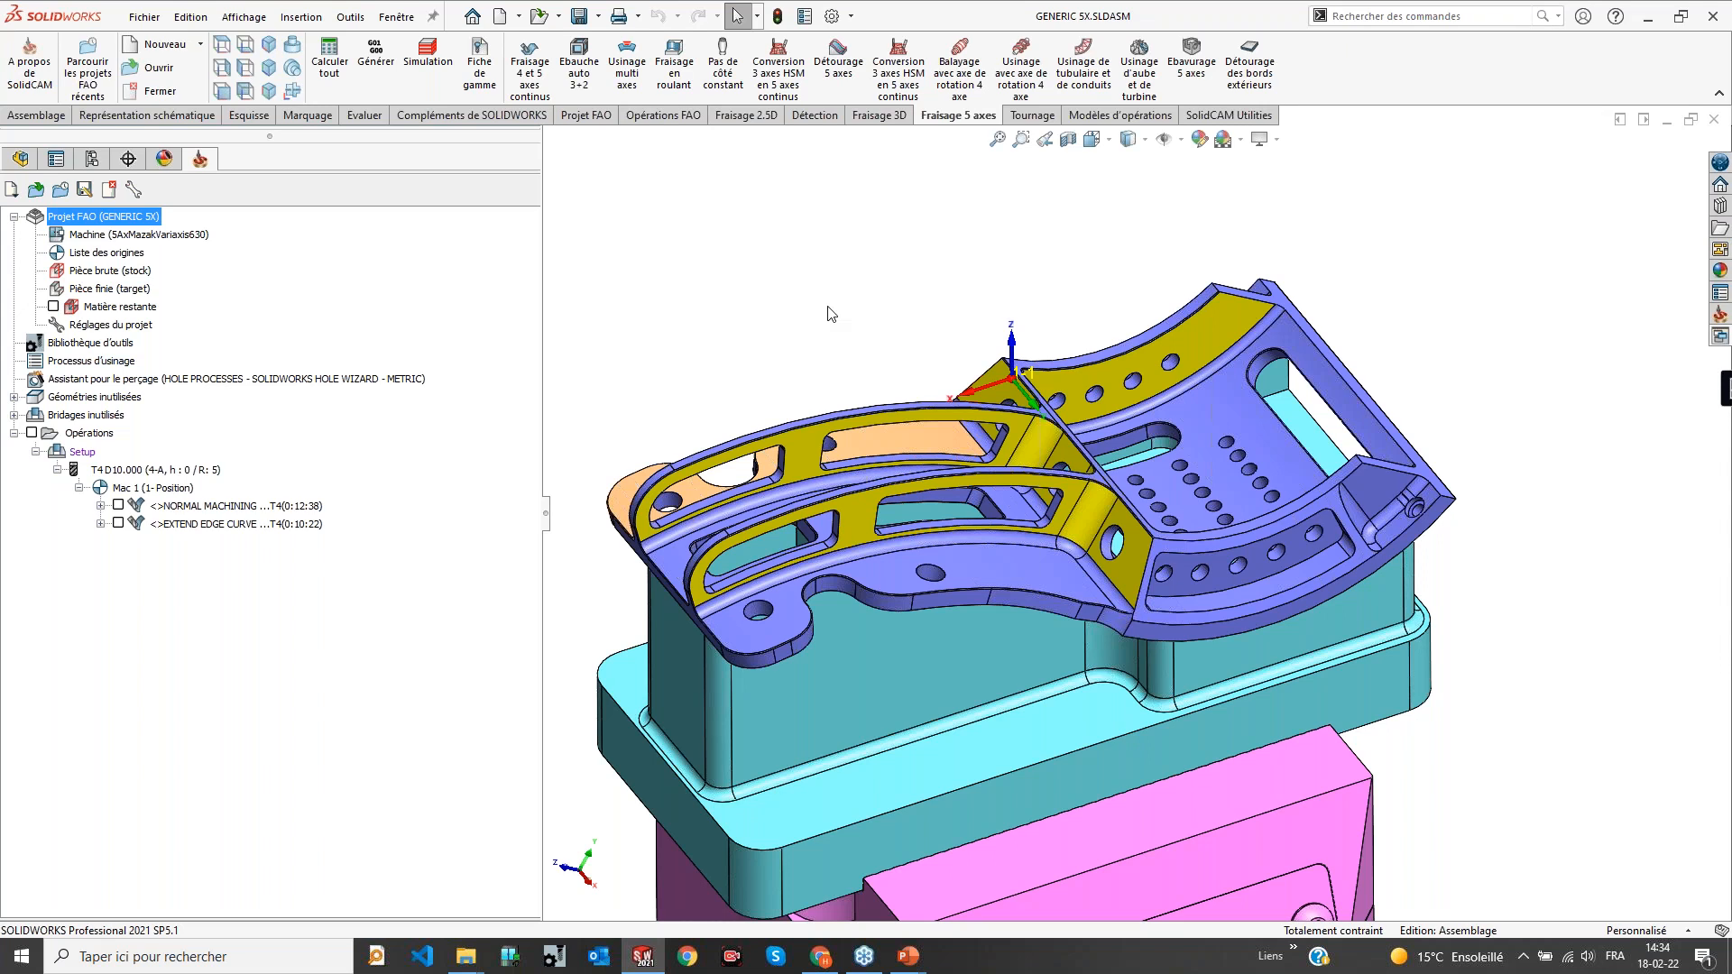
Collapse the PART FOR MODIFICATION component in the assembly tree and start editing the CAM part in context
{"action": "left_click", "coordinate": [19, 160]}
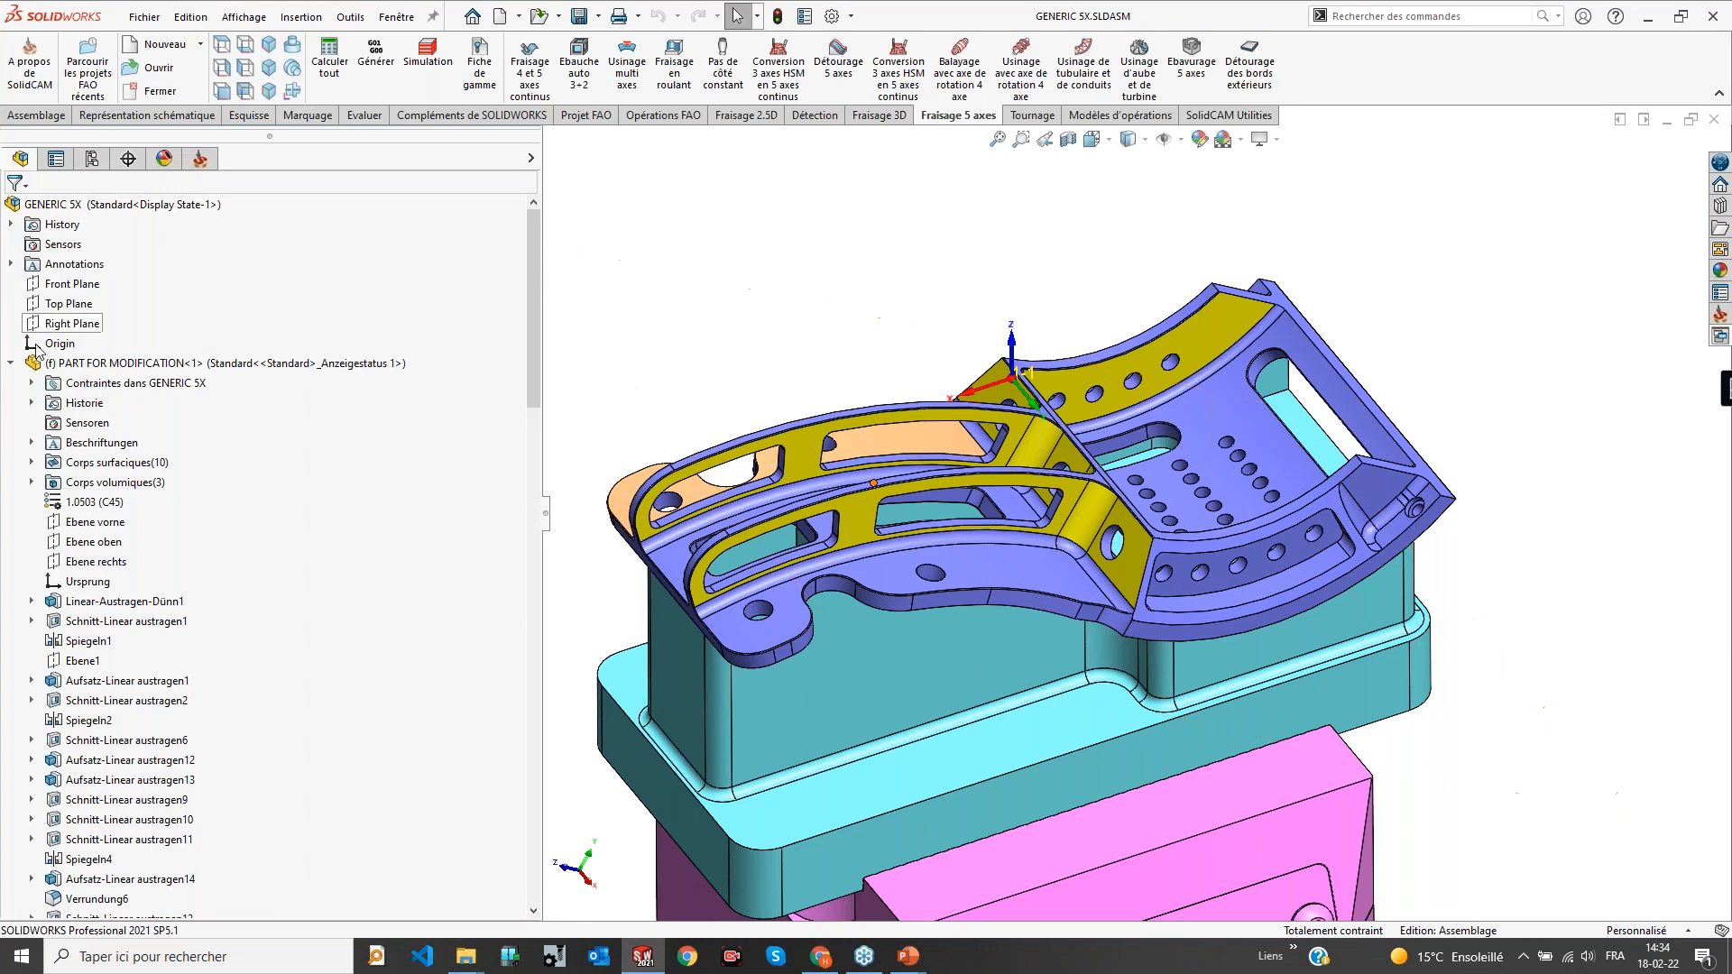
{"action": "left_click", "coordinate": [11, 363]}
{"action": "left_click", "coordinate": [64, 384]}
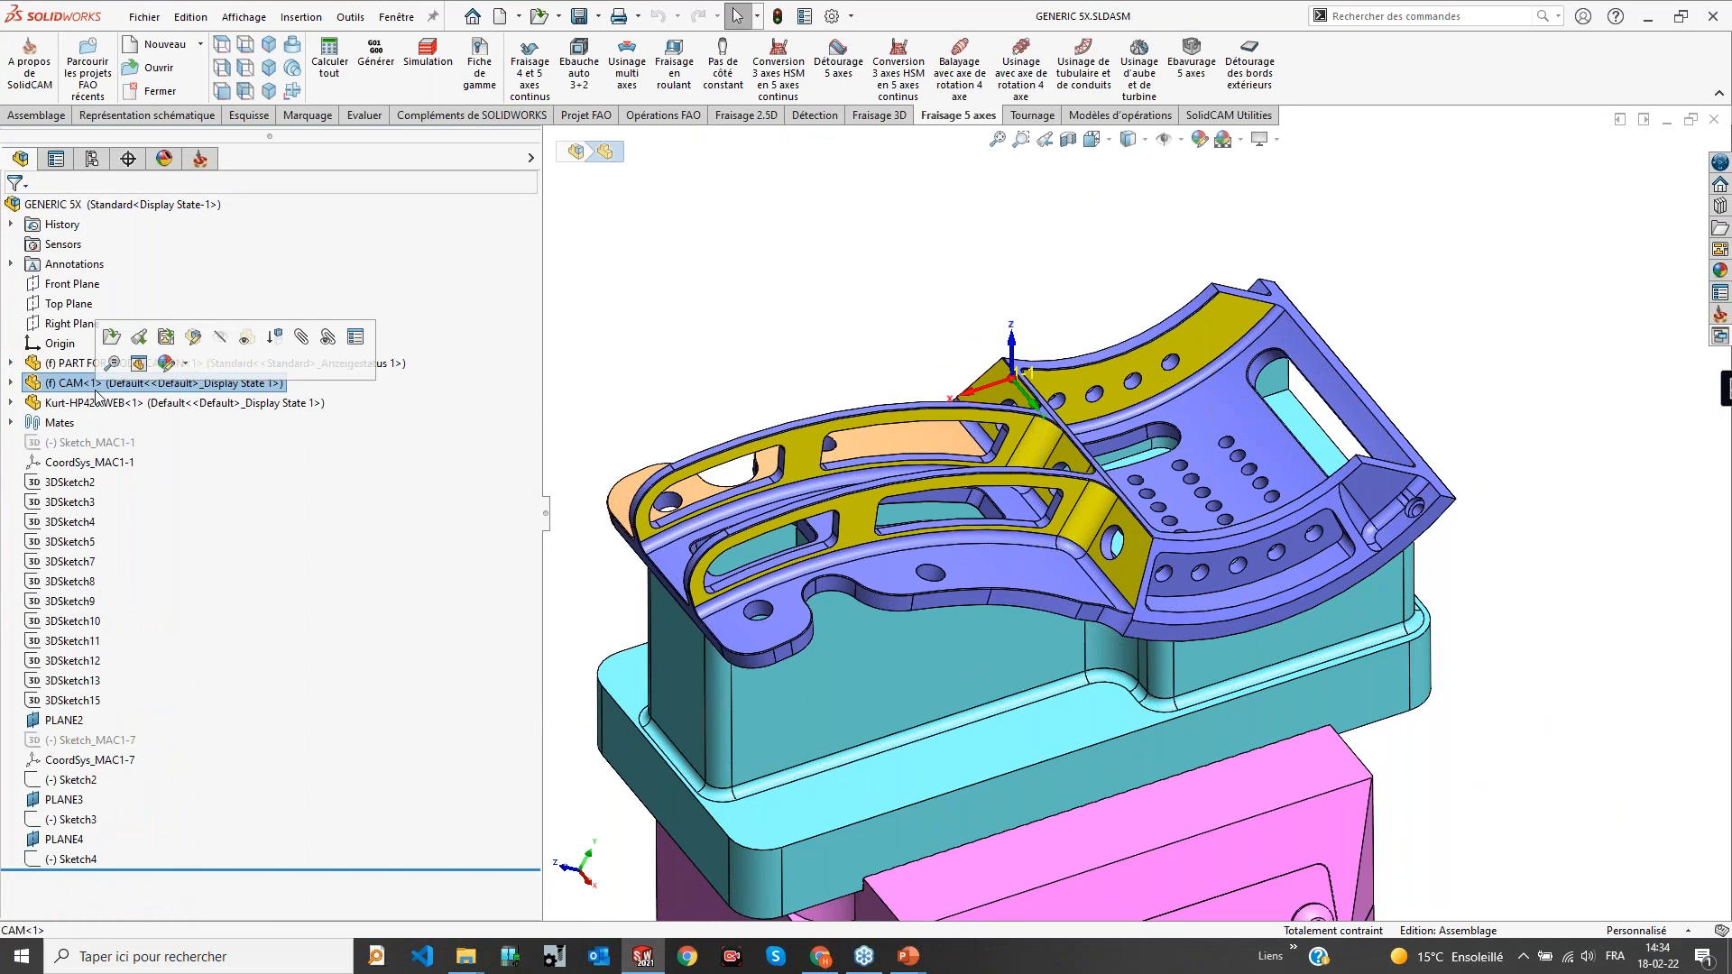
{"action": "left_click", "coordinate": [193, 339]}
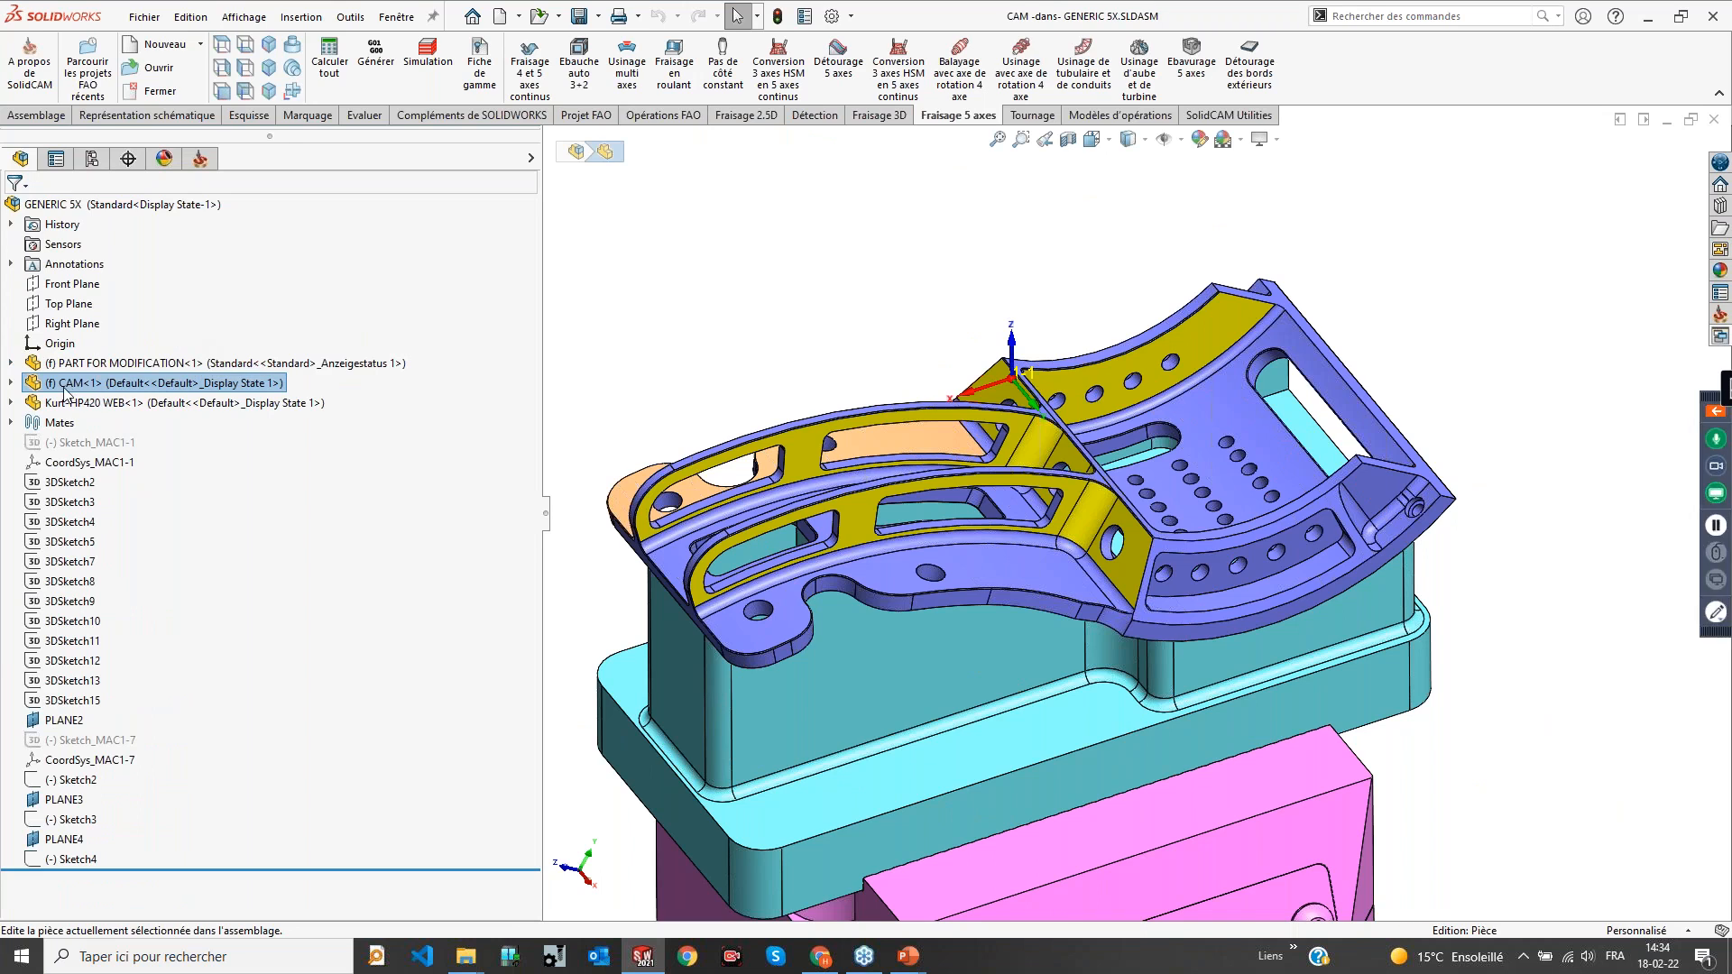
Set the assembly transparency to opaque for in-context part editing
{"action": "left_click", "coordinate": [22, 117]}
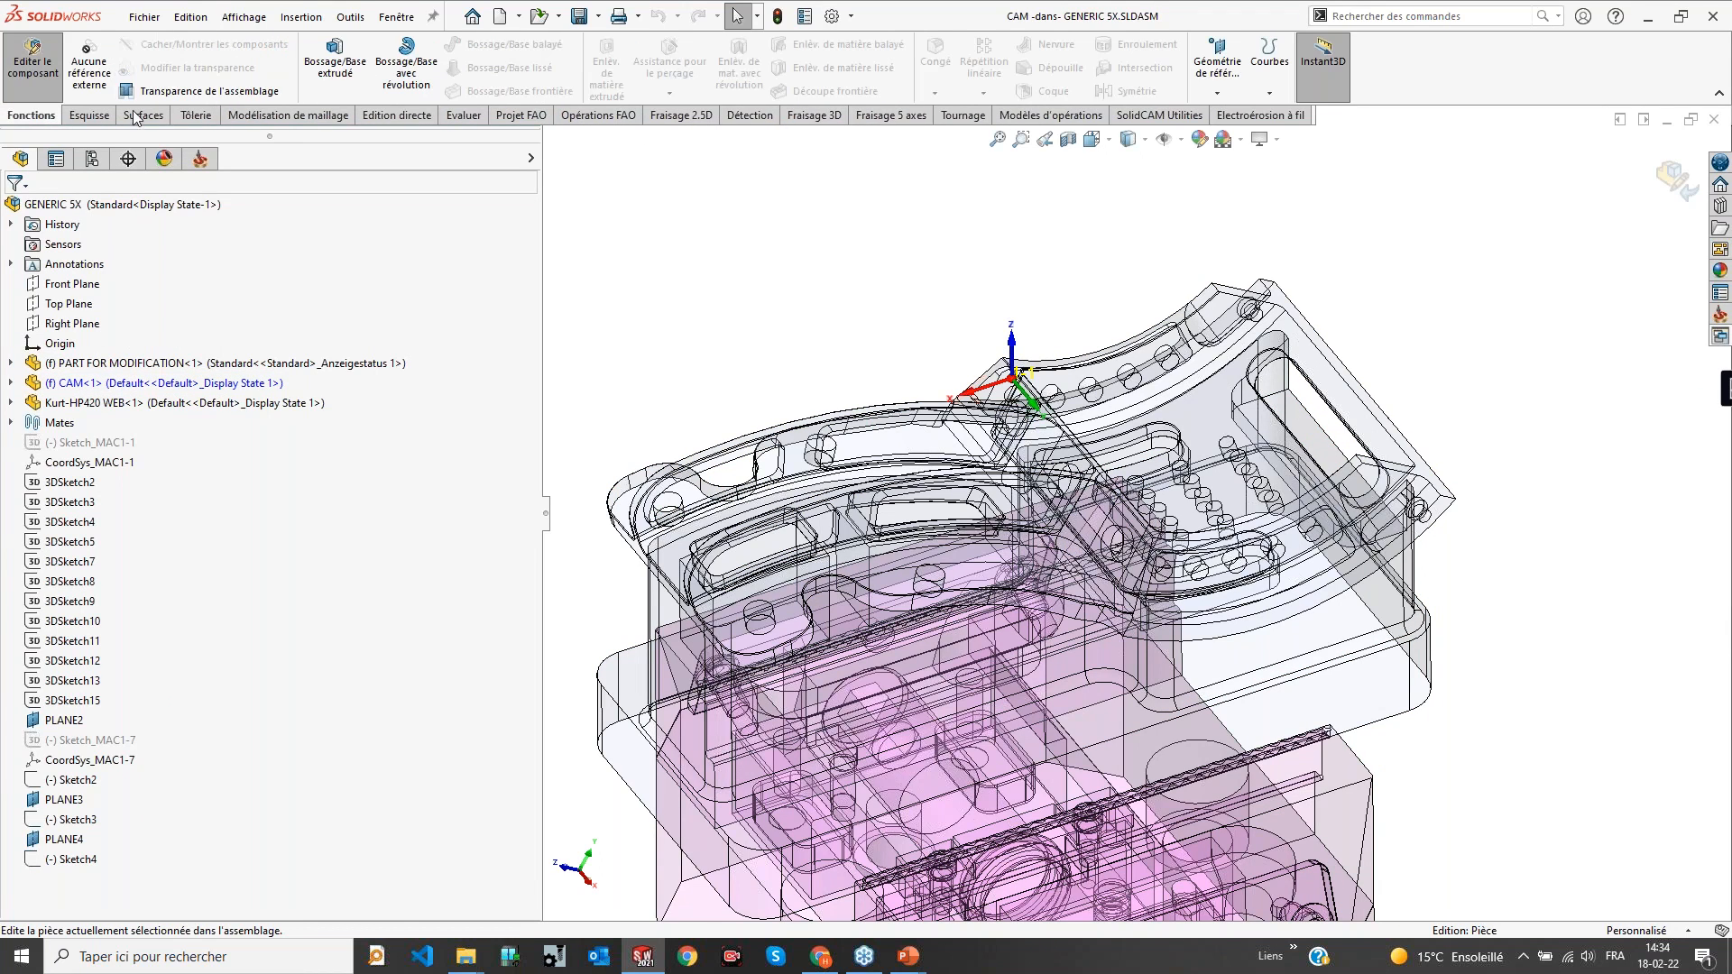
{"action": "left_click", "coordinate": [278, 94]}
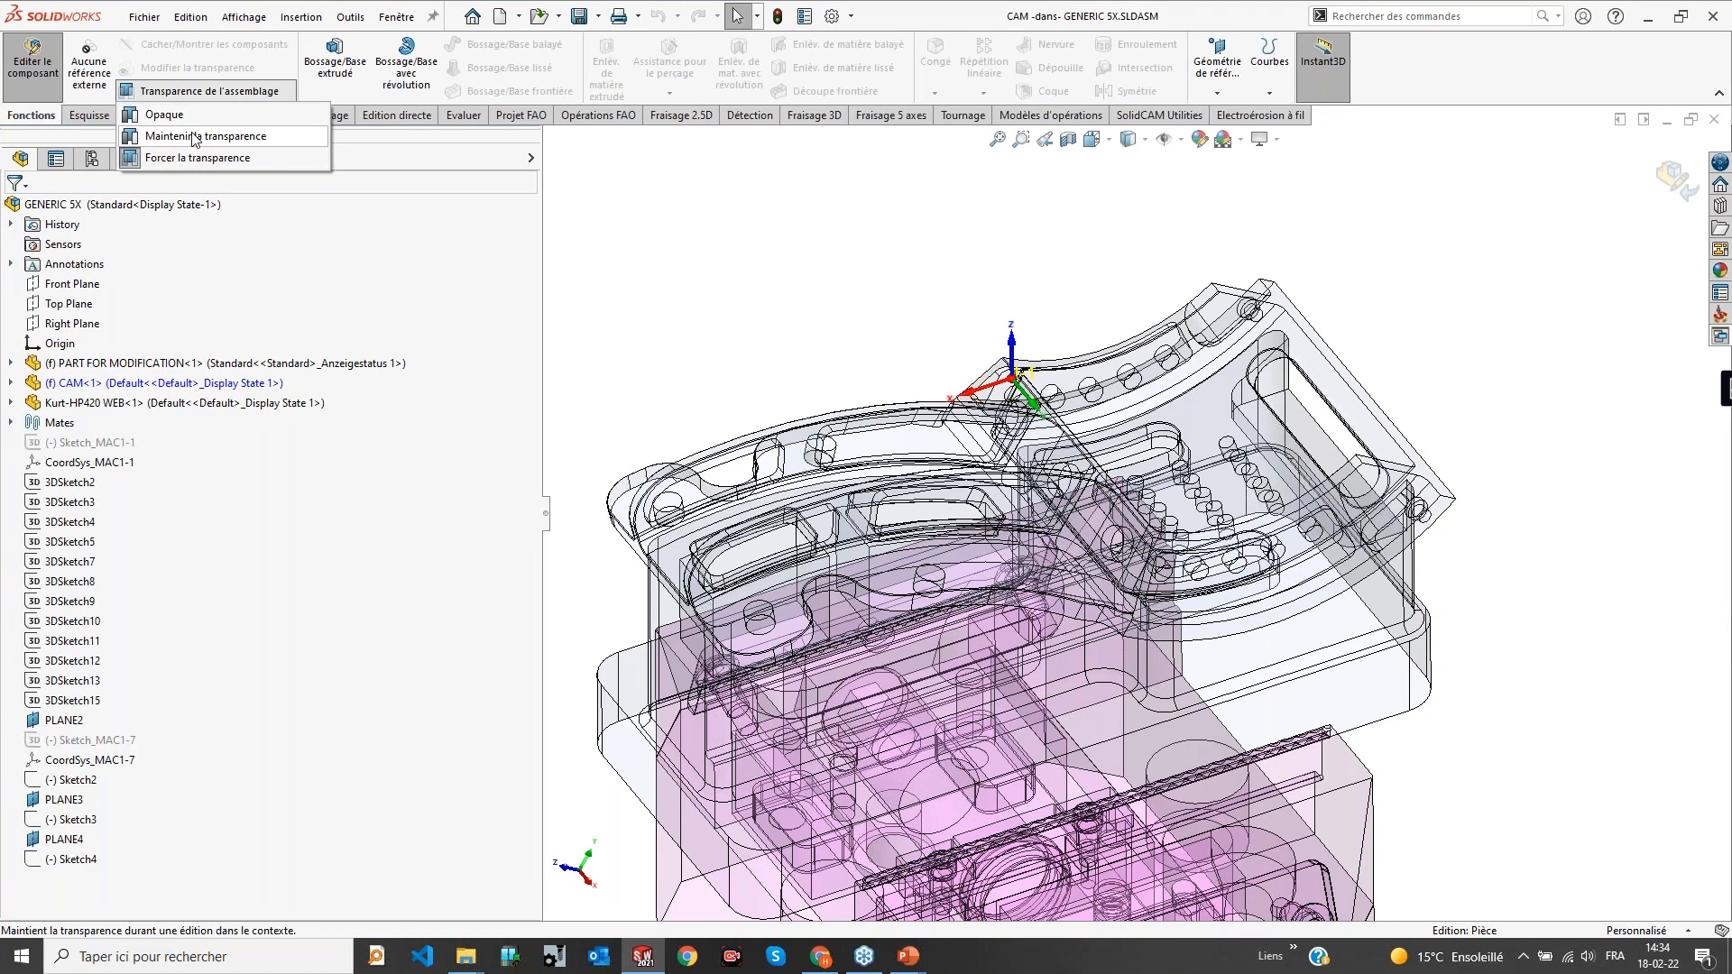
{"action": "left_click", "coordinate": [171, 114]}
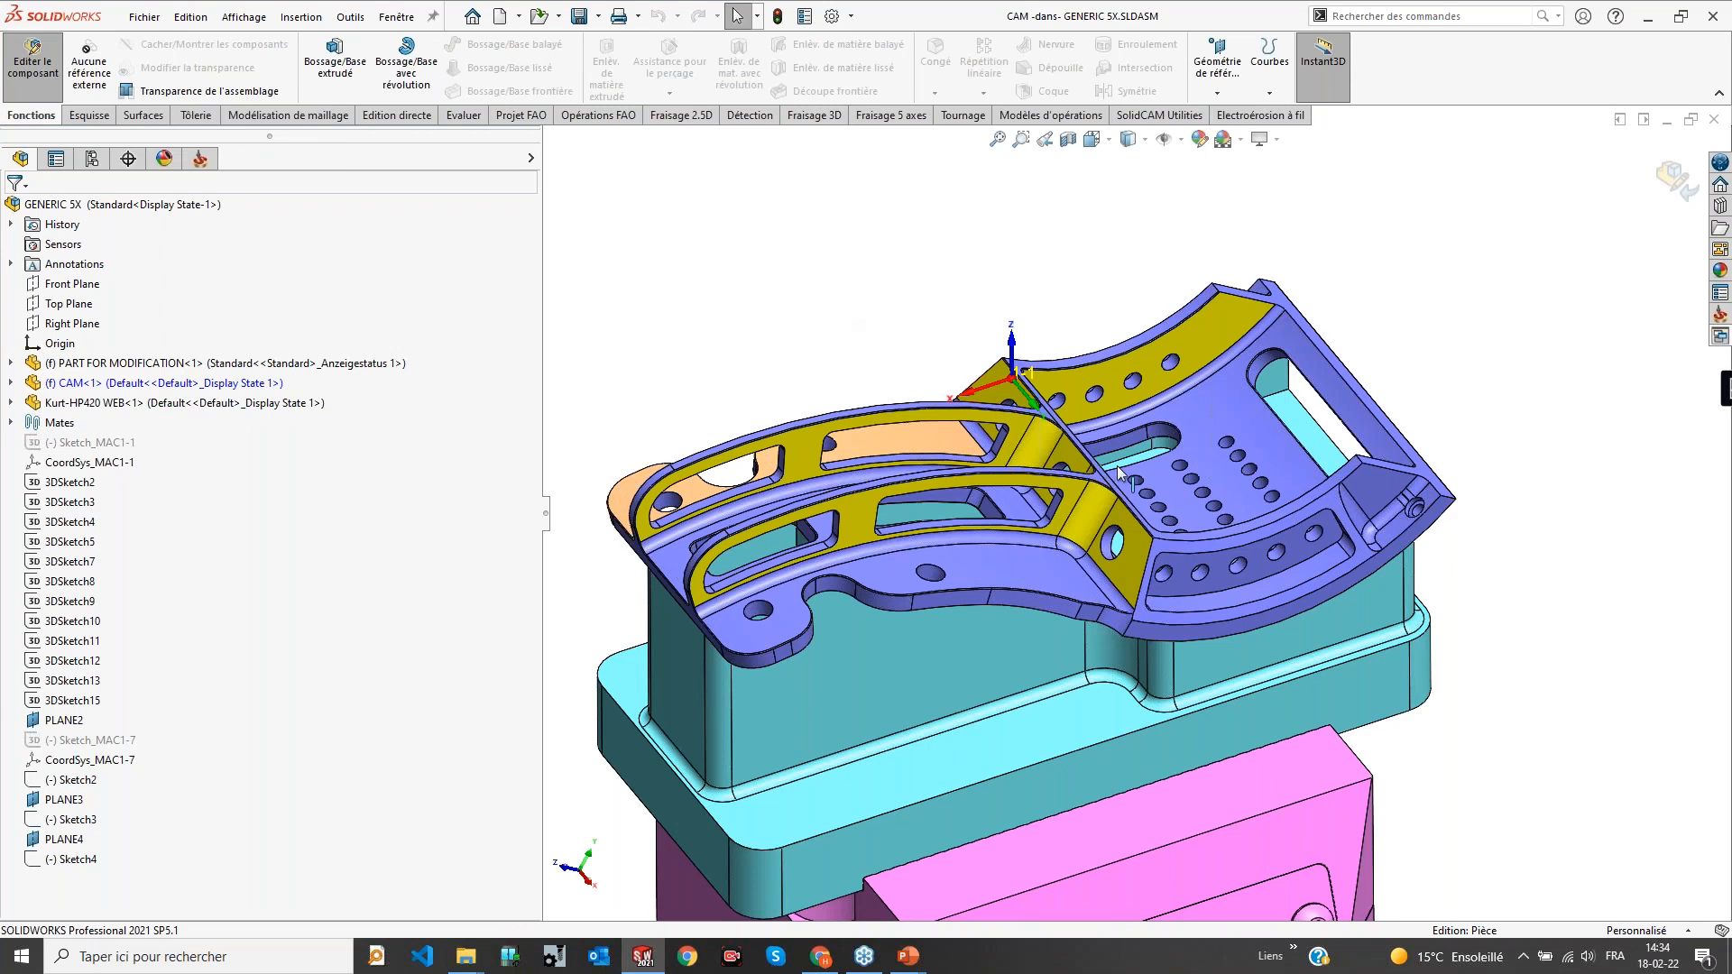
Create an offset surface at 0 mm from the front yellow curved wall face with the windows
{"action": "left_click", "coordinate": [1070, 490]}
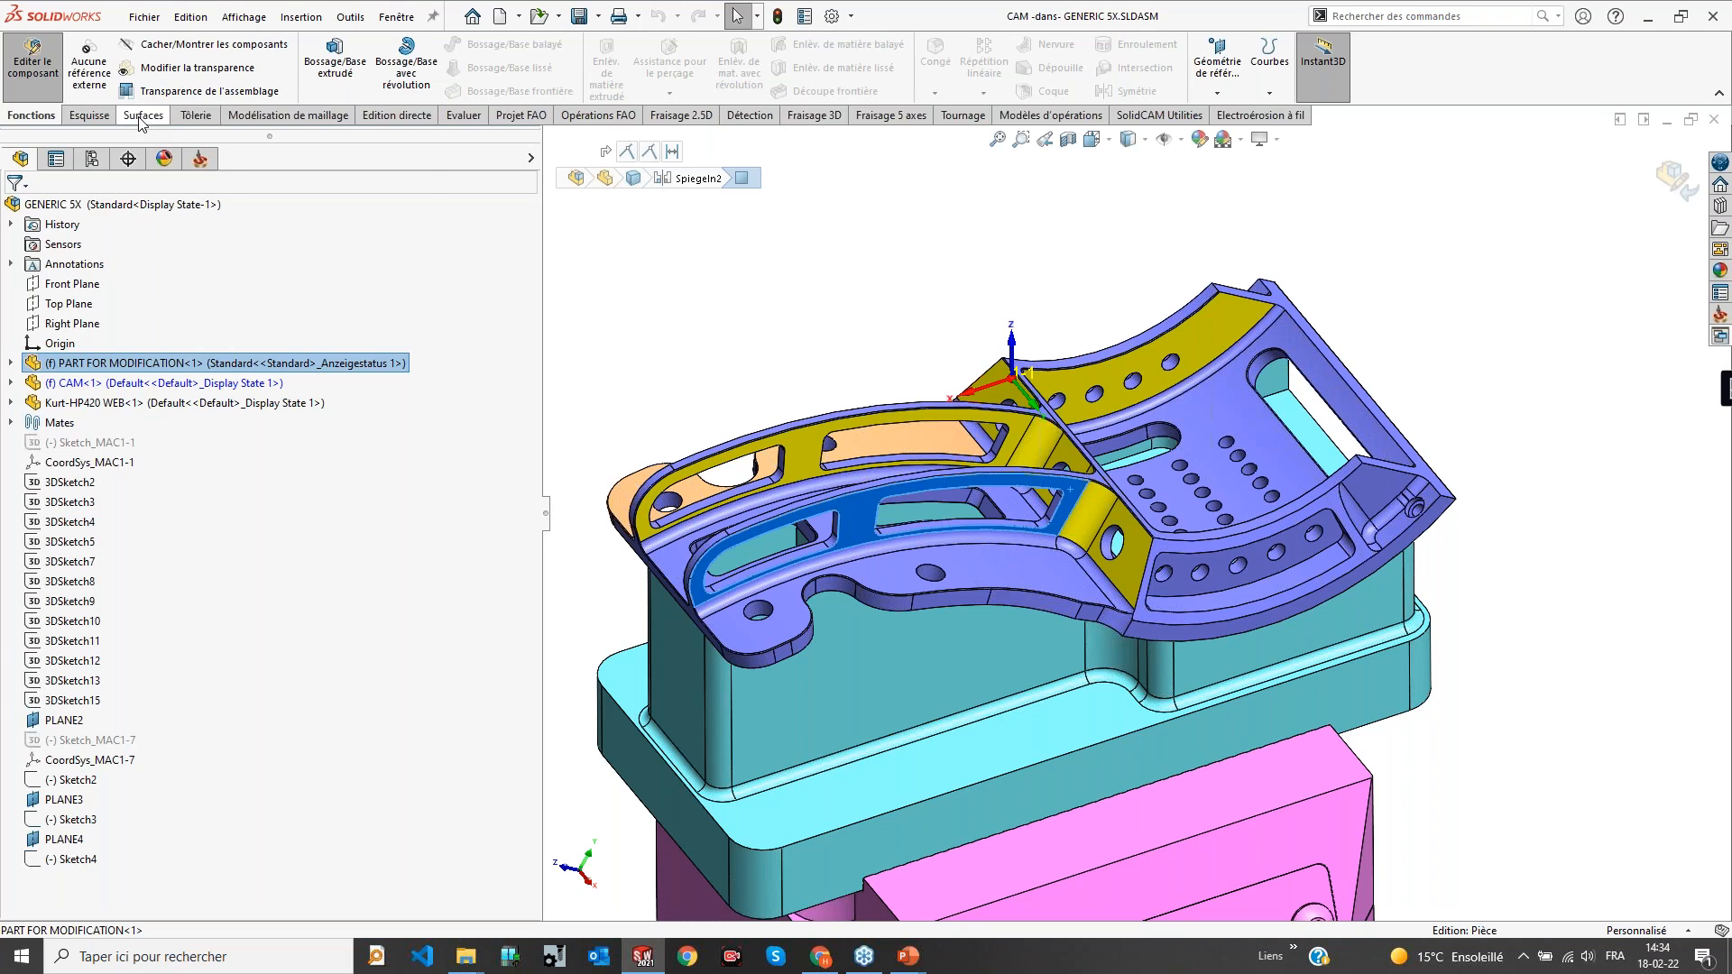
{"action": "right_click", "coordinate": [142, 121]}
{"action": "mouse_move", "coordinate": [176, 173]}
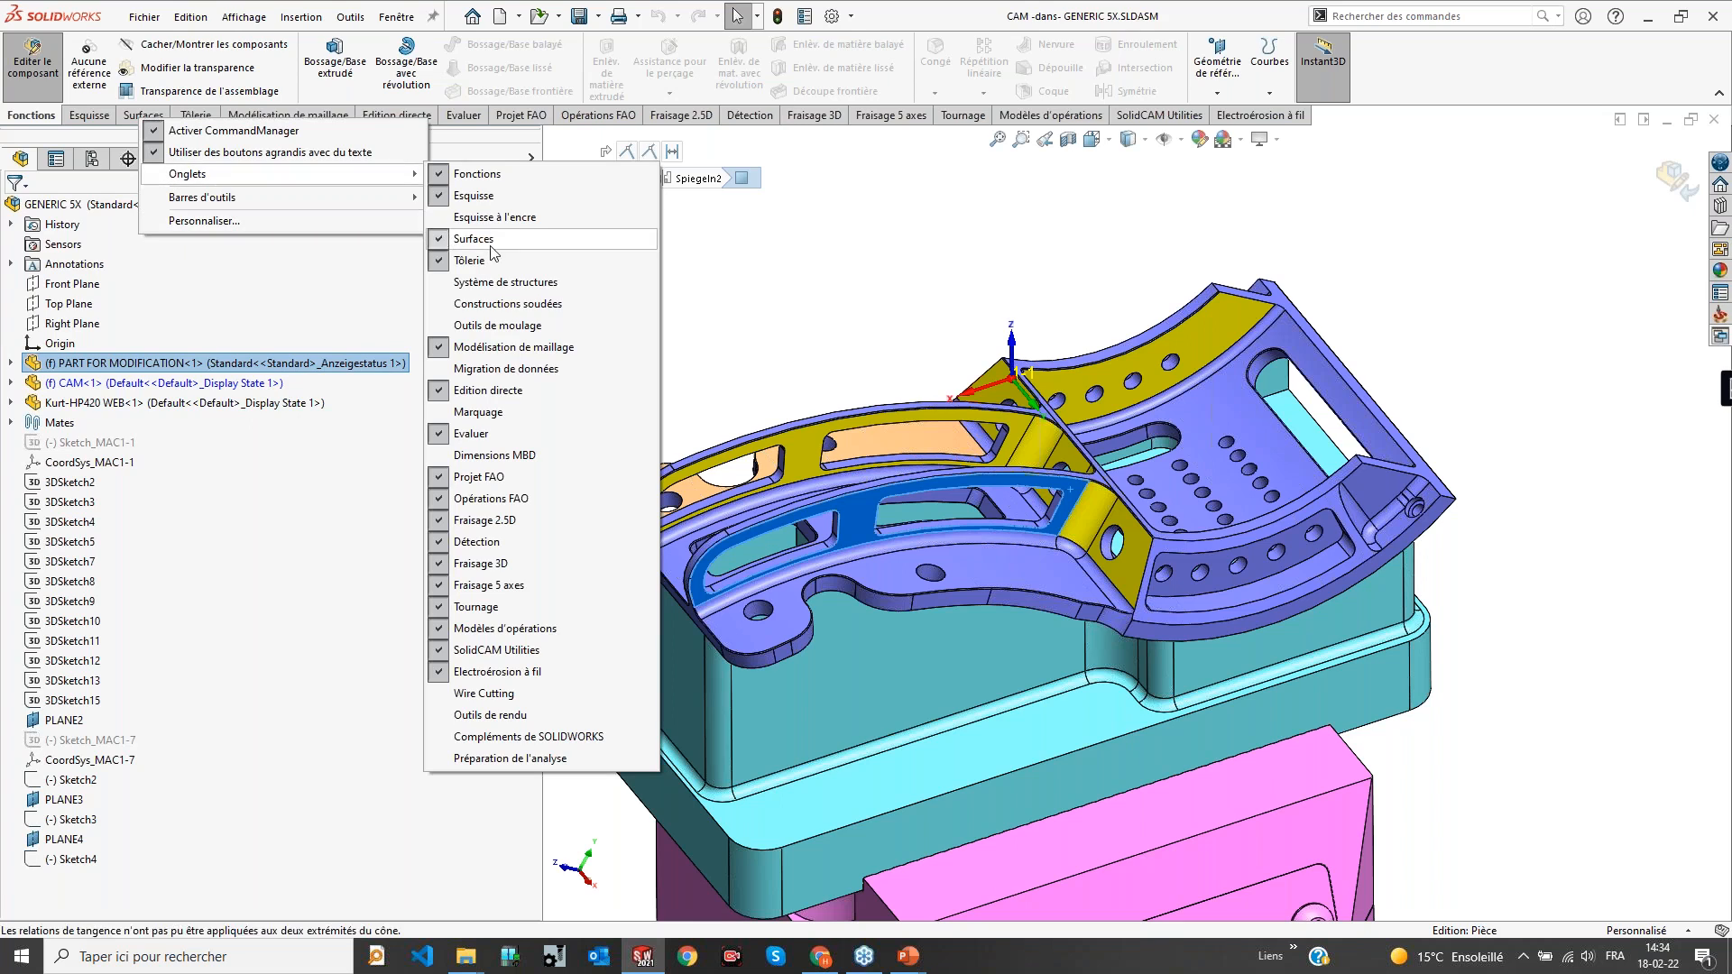
{"action": "left_click", "coordinate": [136, 118]}
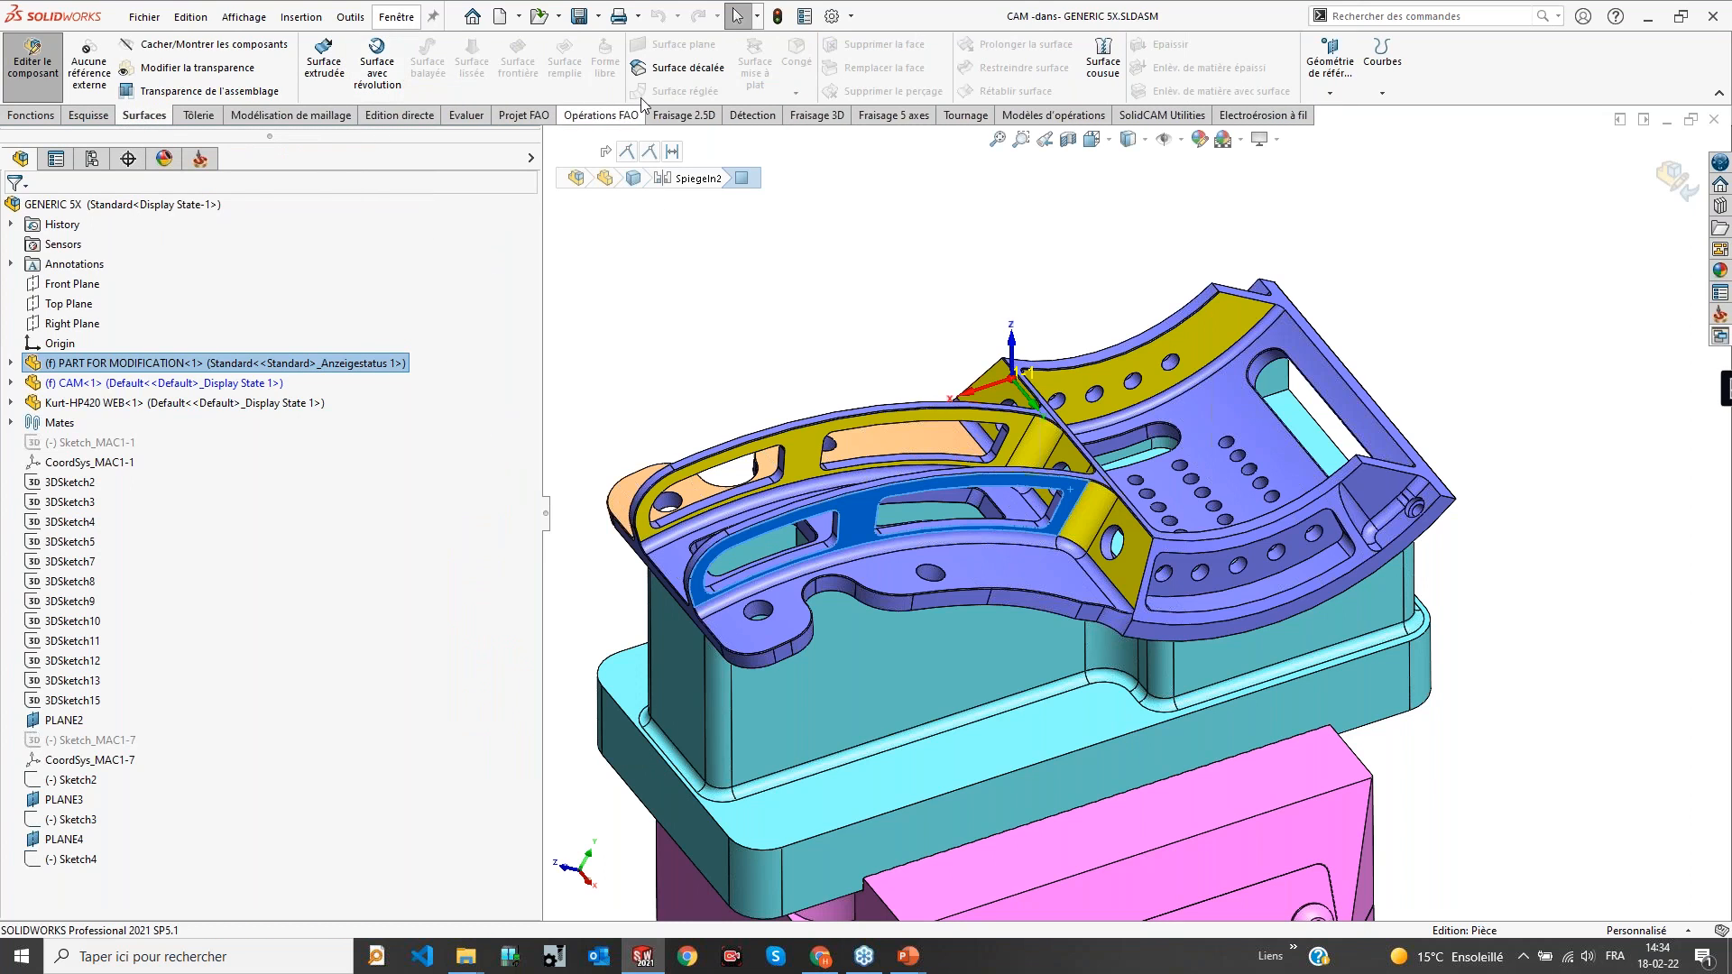
{"action": "left_click", "coordinate": [681, 69]}
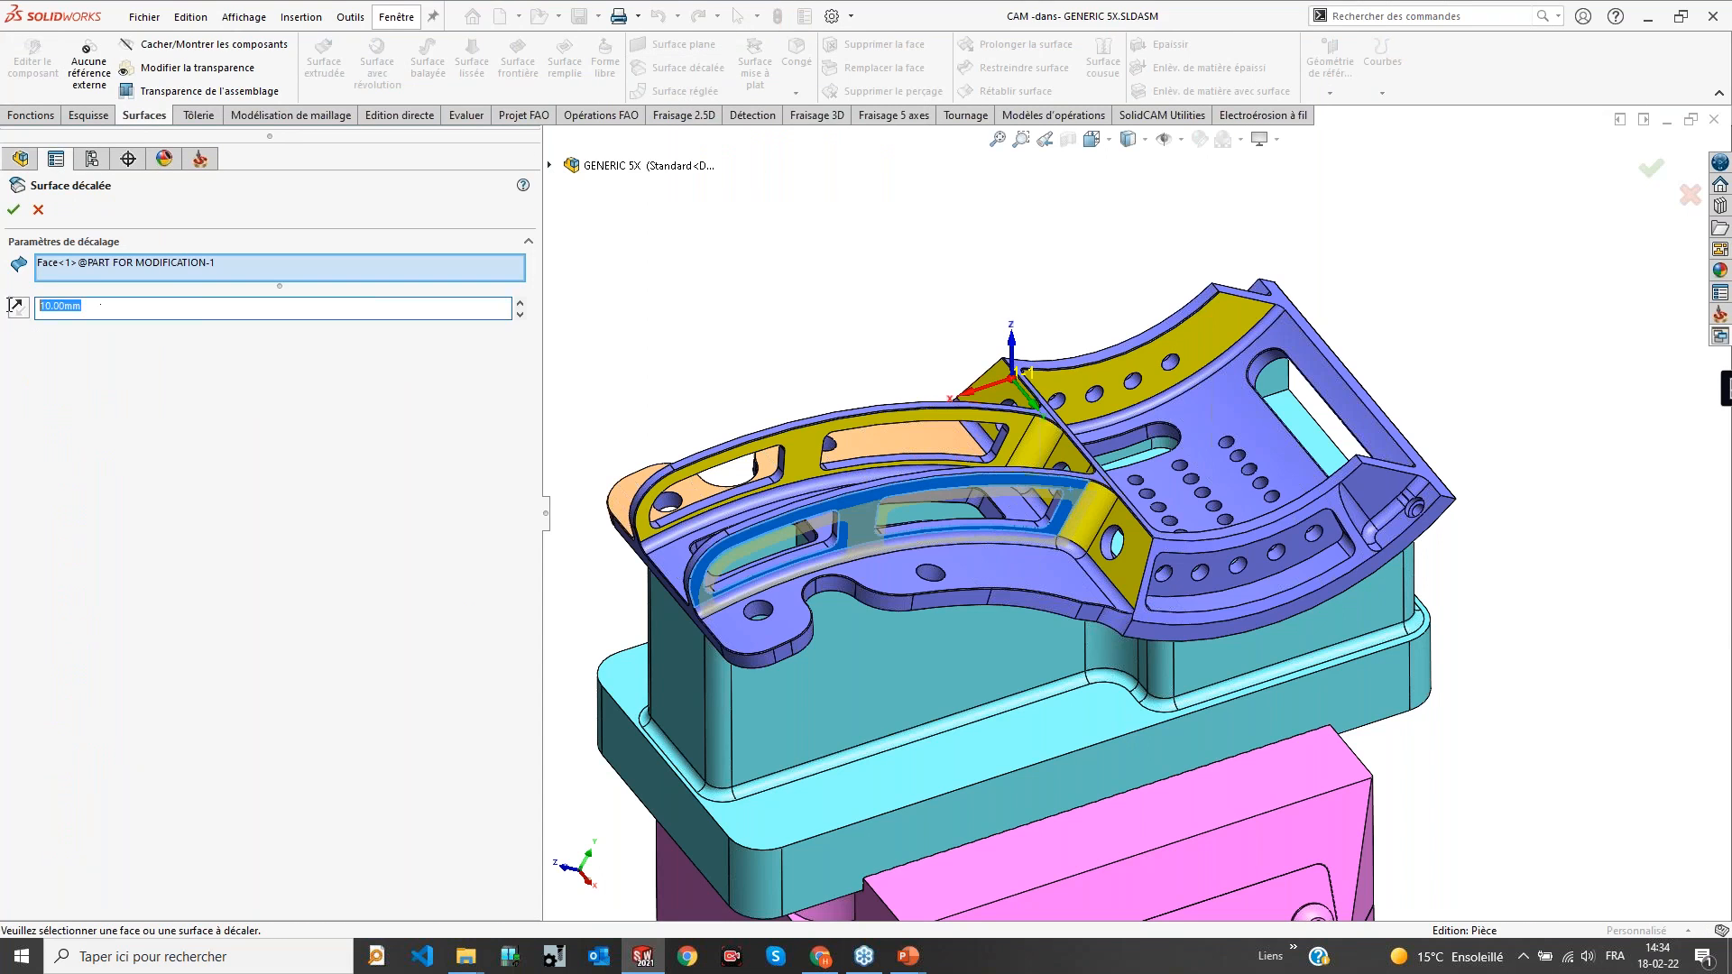
{"action": "type", "text": "0"}
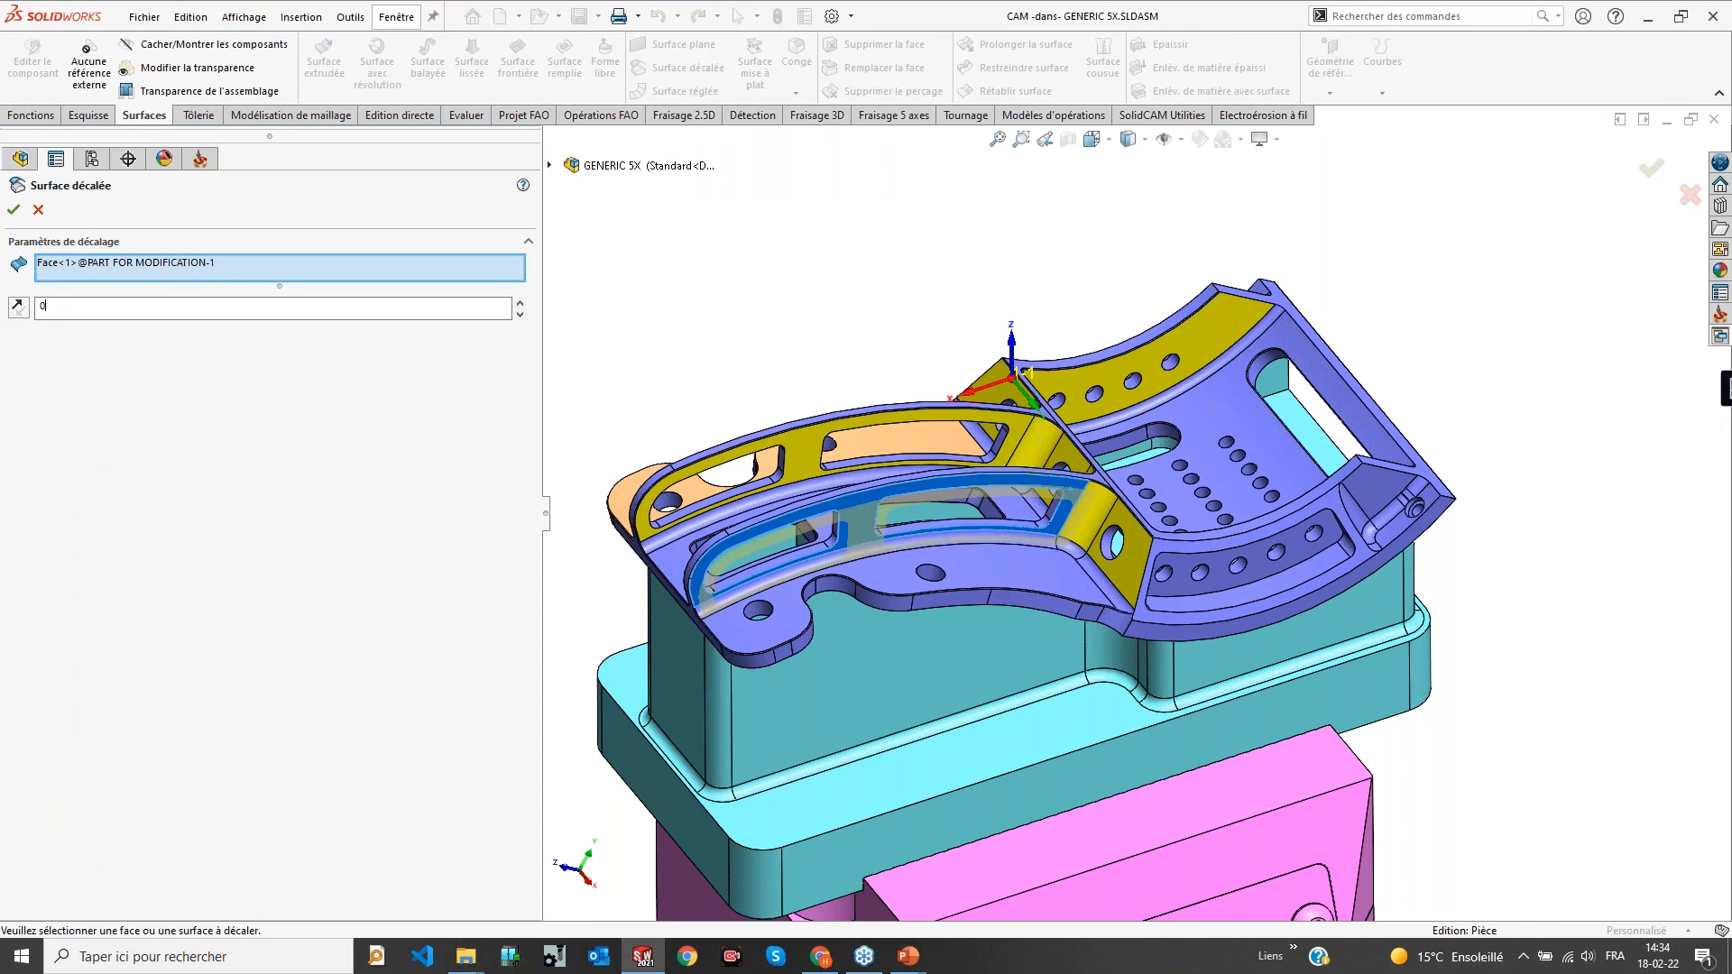
{"action": "left_click", "coordinate": [14, 209]}
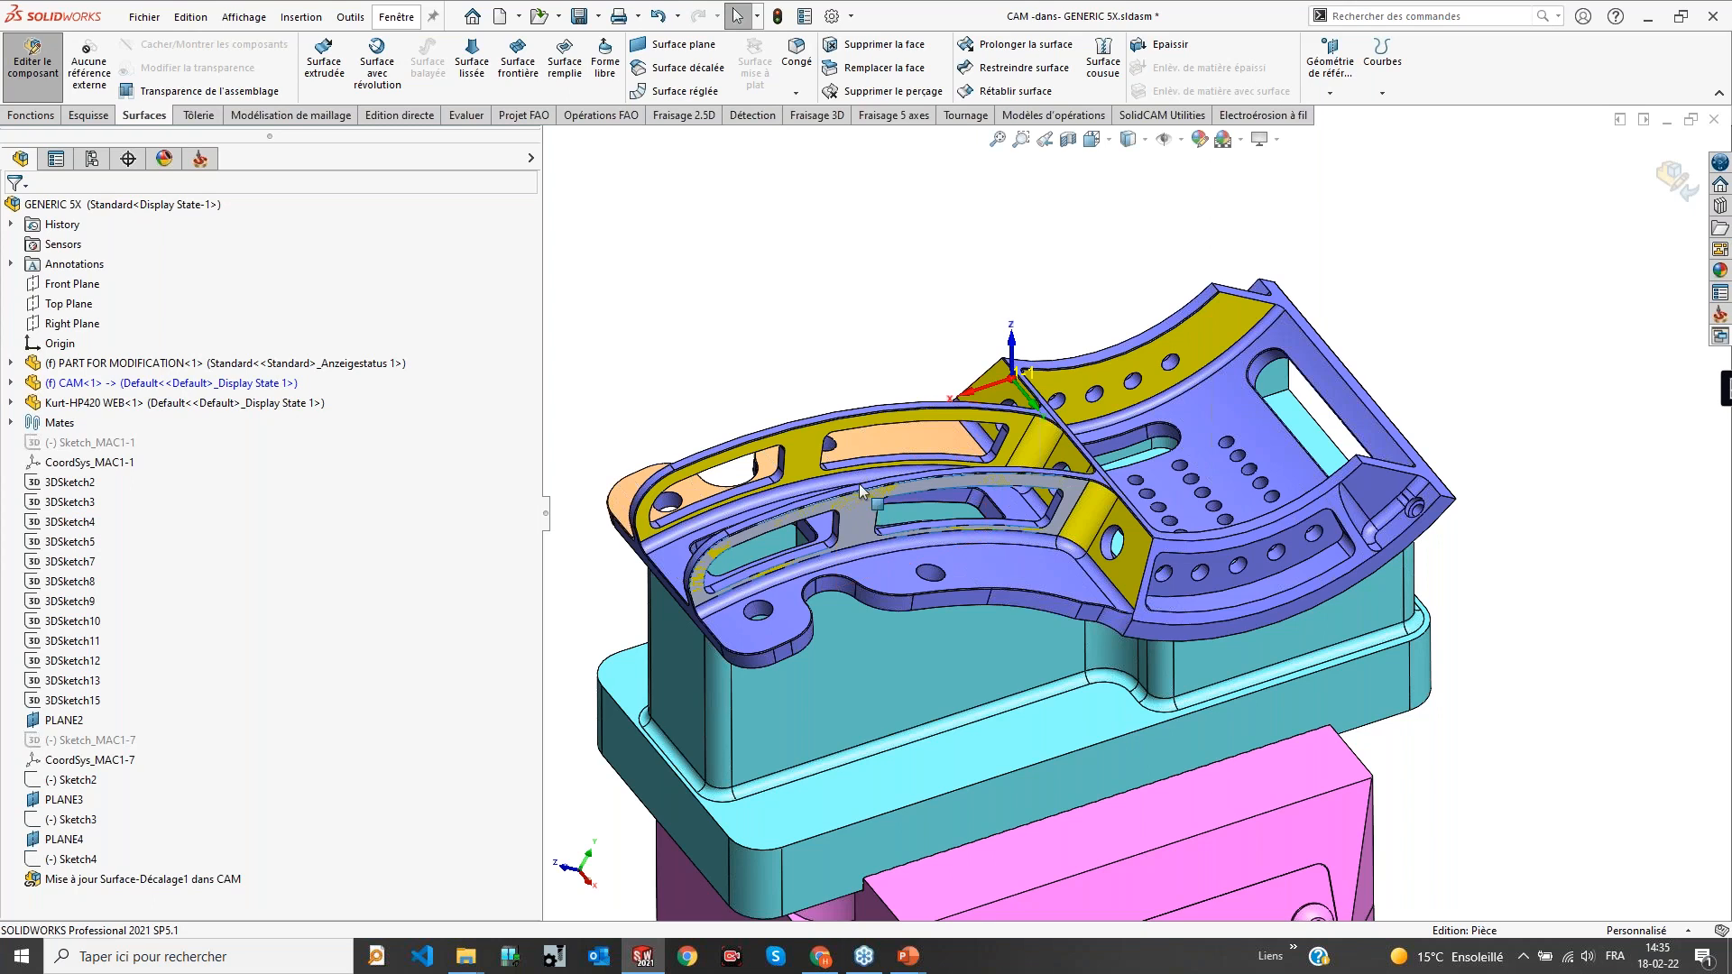
Untrim the copied wall surface using internal edges only, filling its windows
{"action": "left_click", "coordinate": [859, 514]}
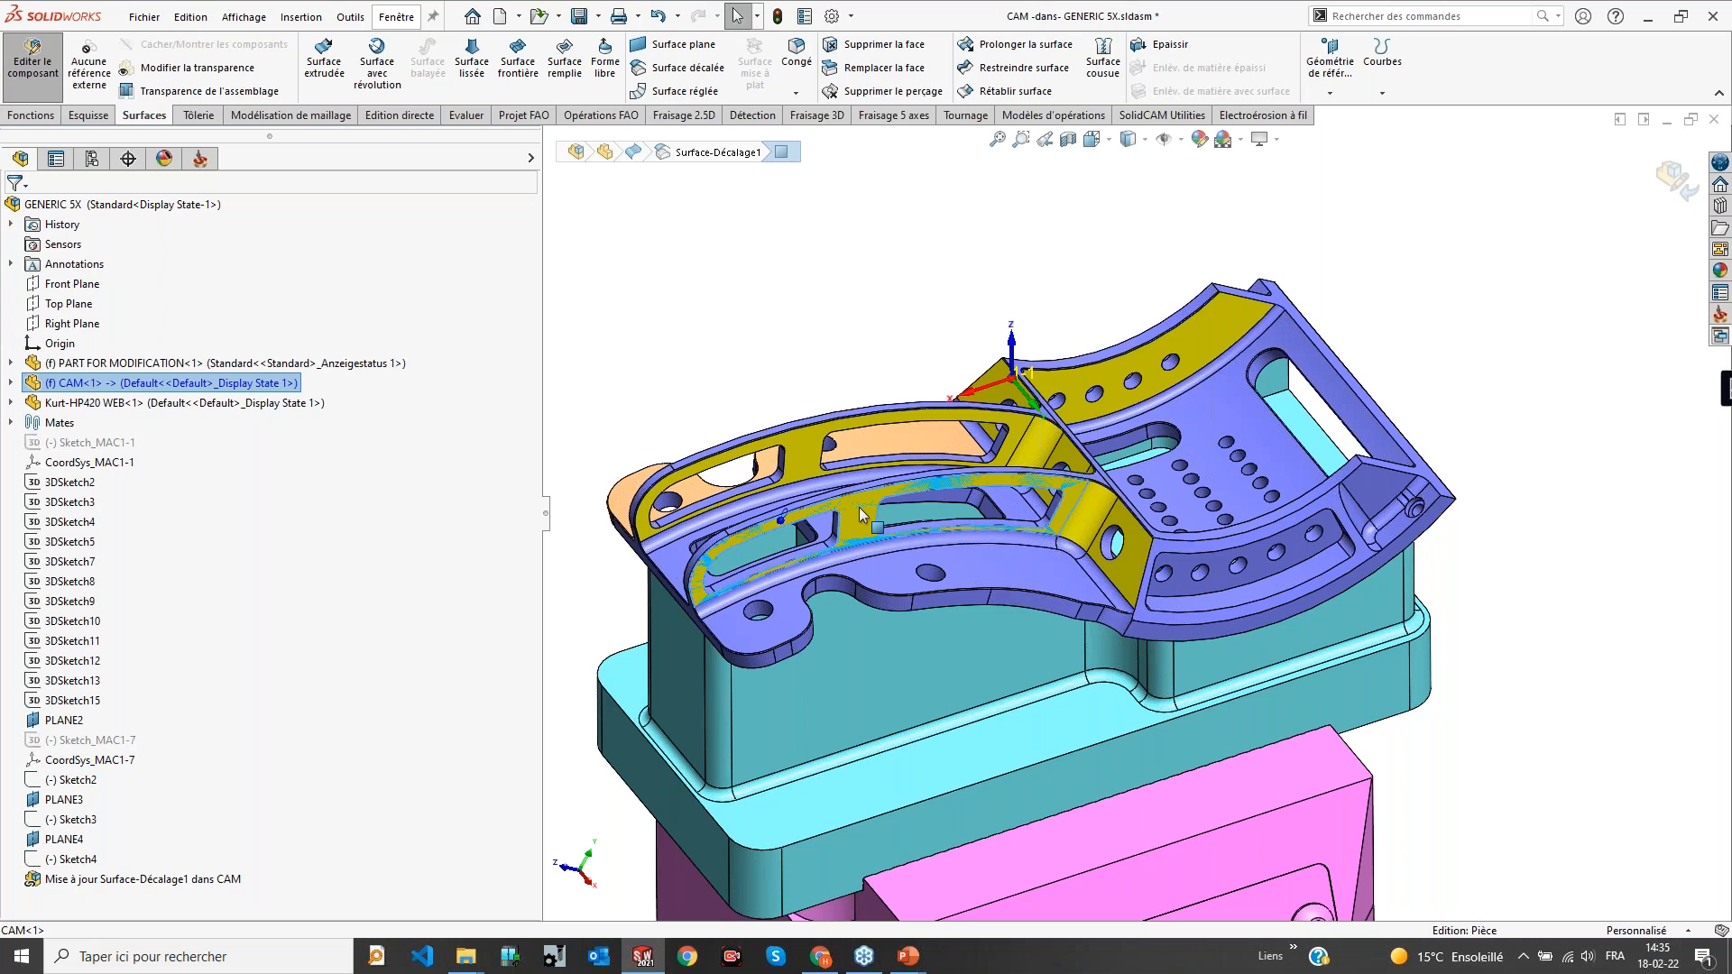
{"action": "left_click", "coordinate": [1007, 92]}
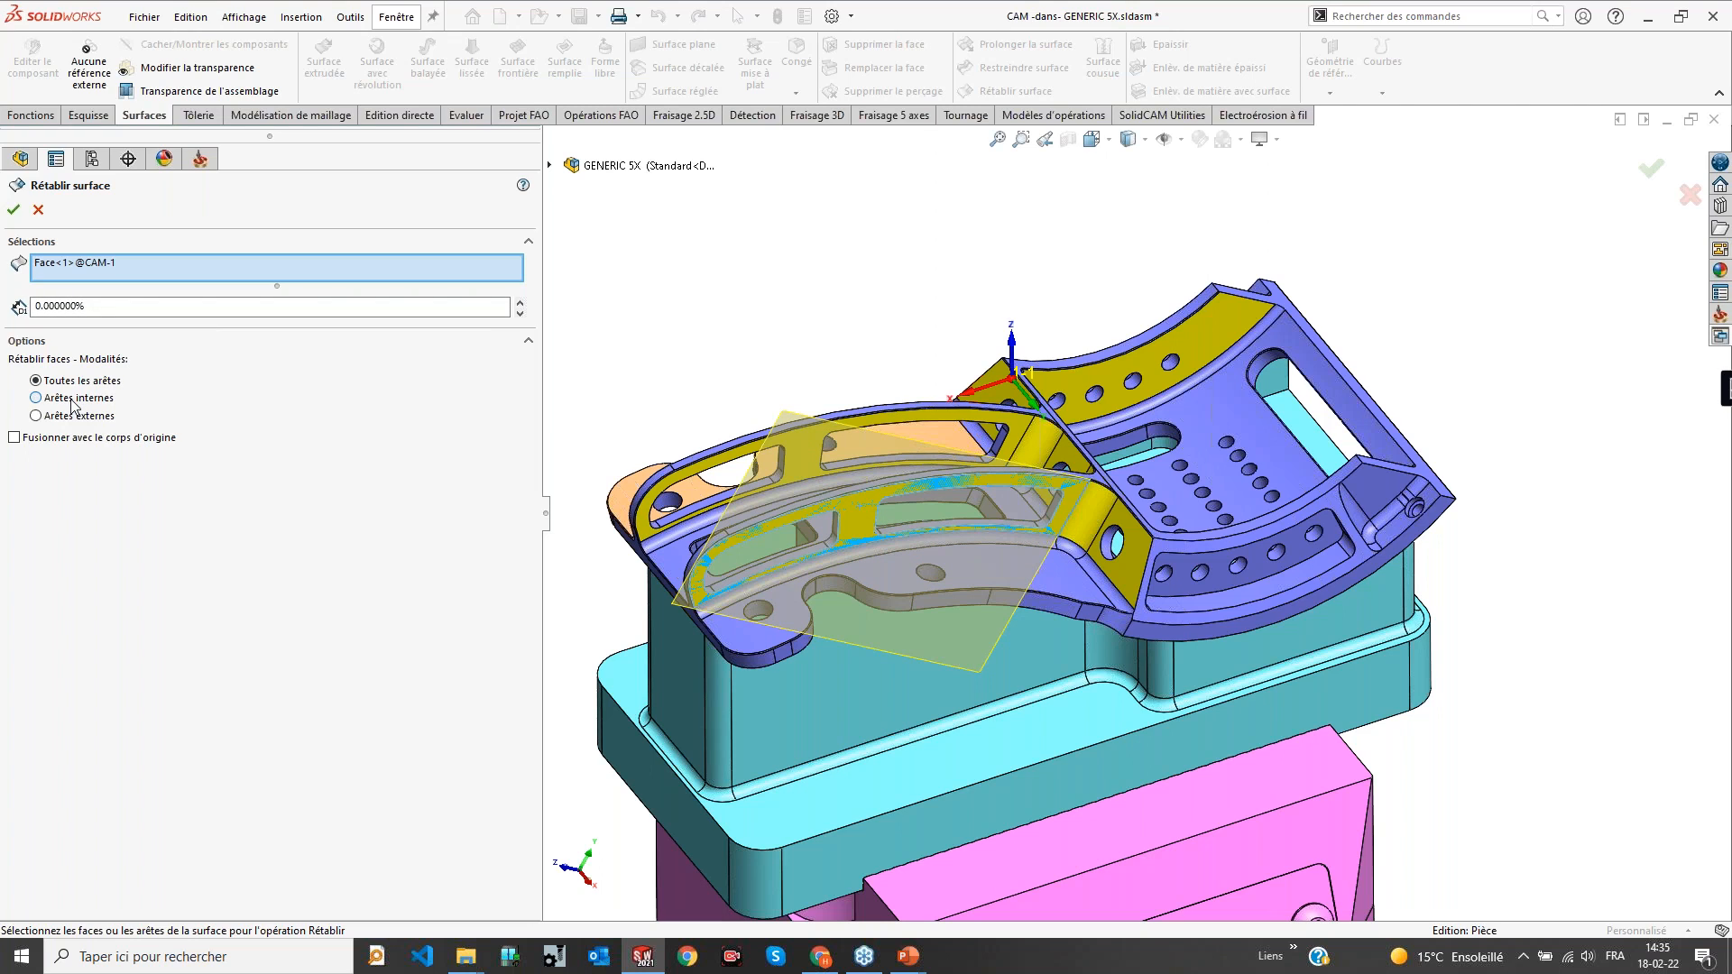
{"action": "left_click", "coordinate": [37, 398]}
{"action": "left_click", "coordinate": [13, 210]}
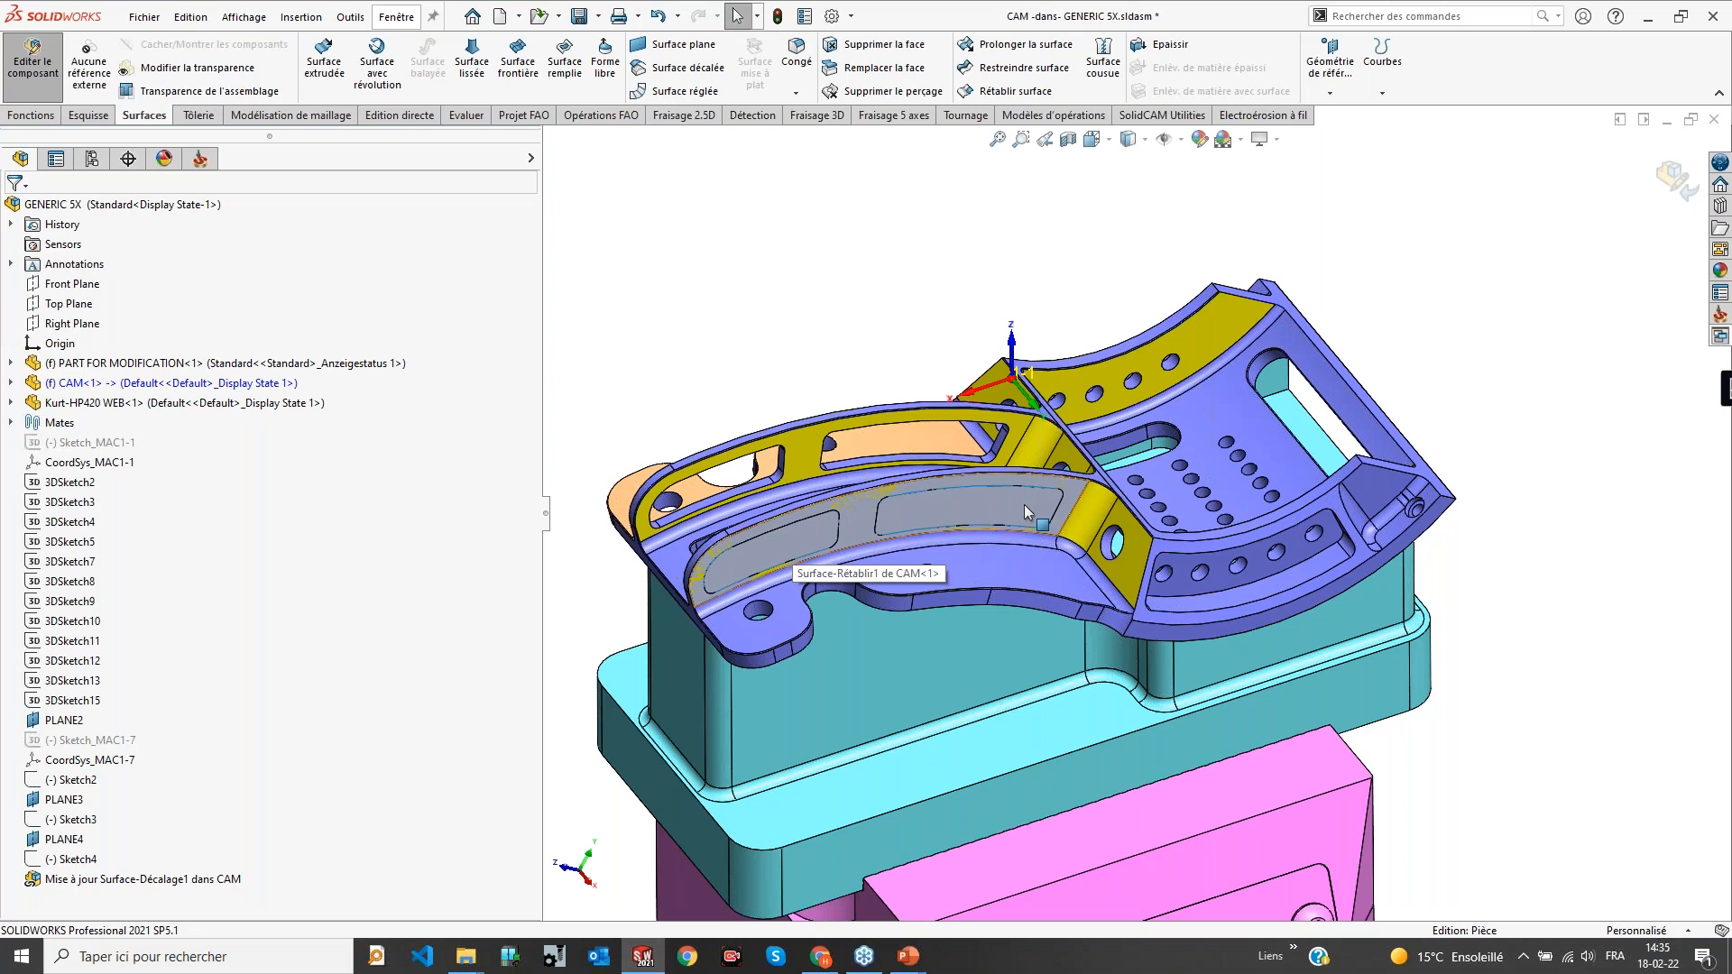
Copy the curved side face around the pocket with holes as a surface at 0 mm offset
{"action": "left_click", "coordinate": [1184, 531]}
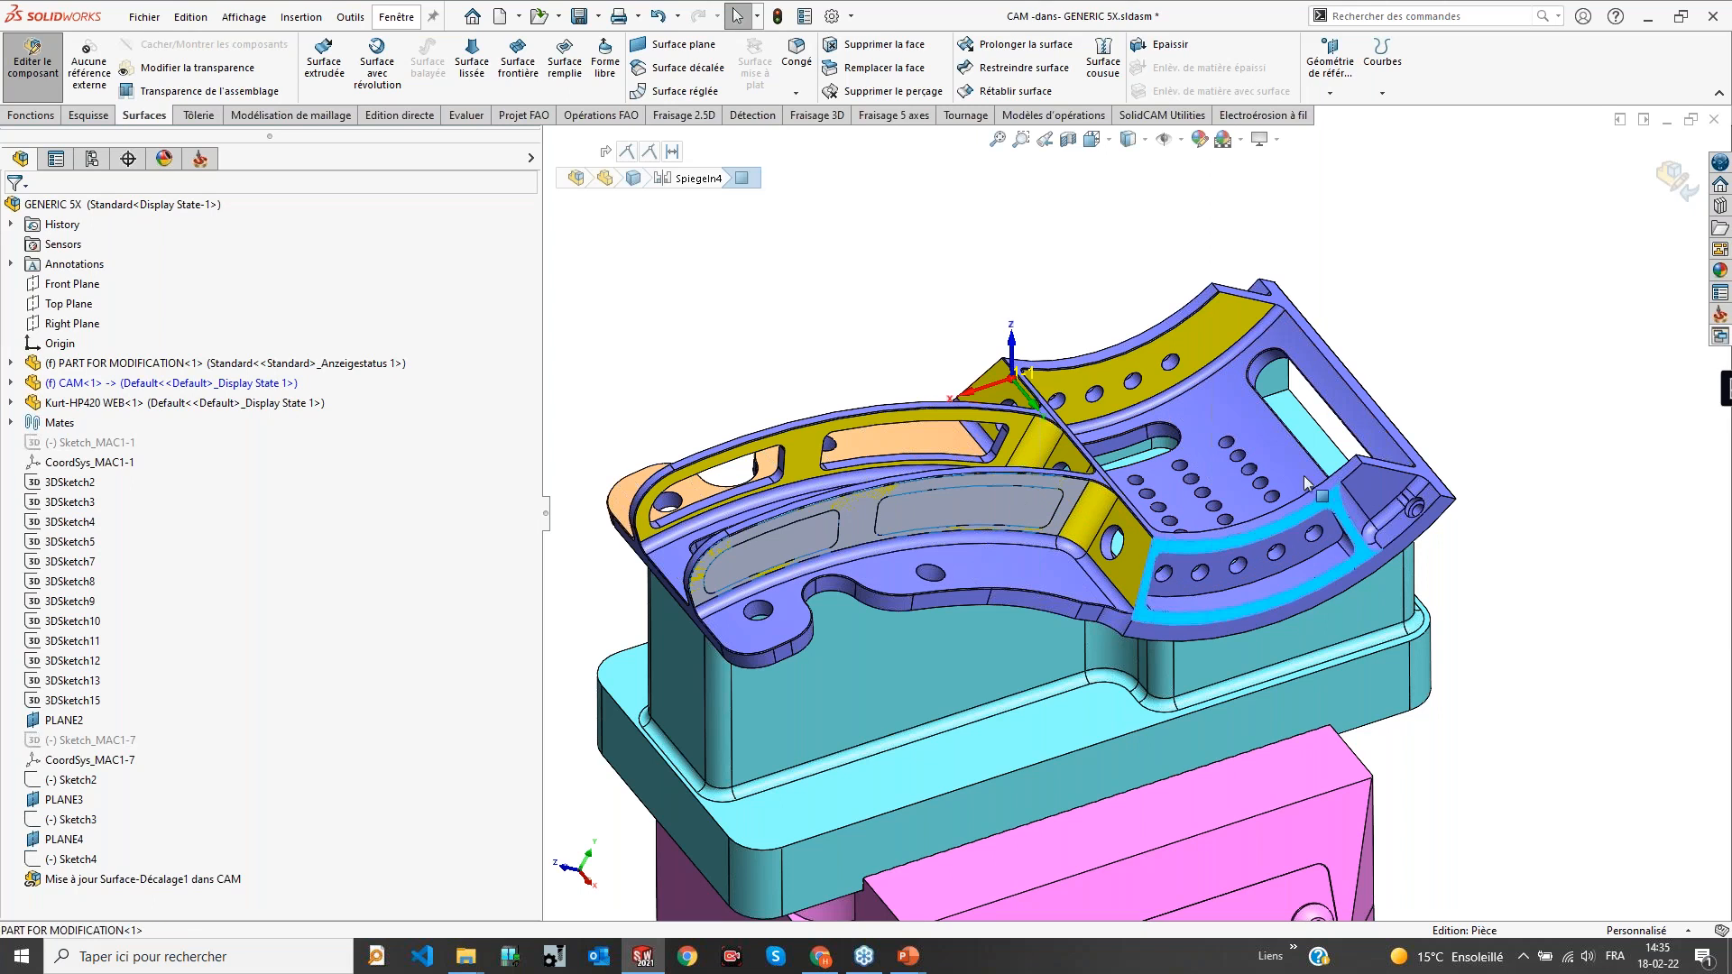
{"action": "left_click", "coordinate": [709, 68]}
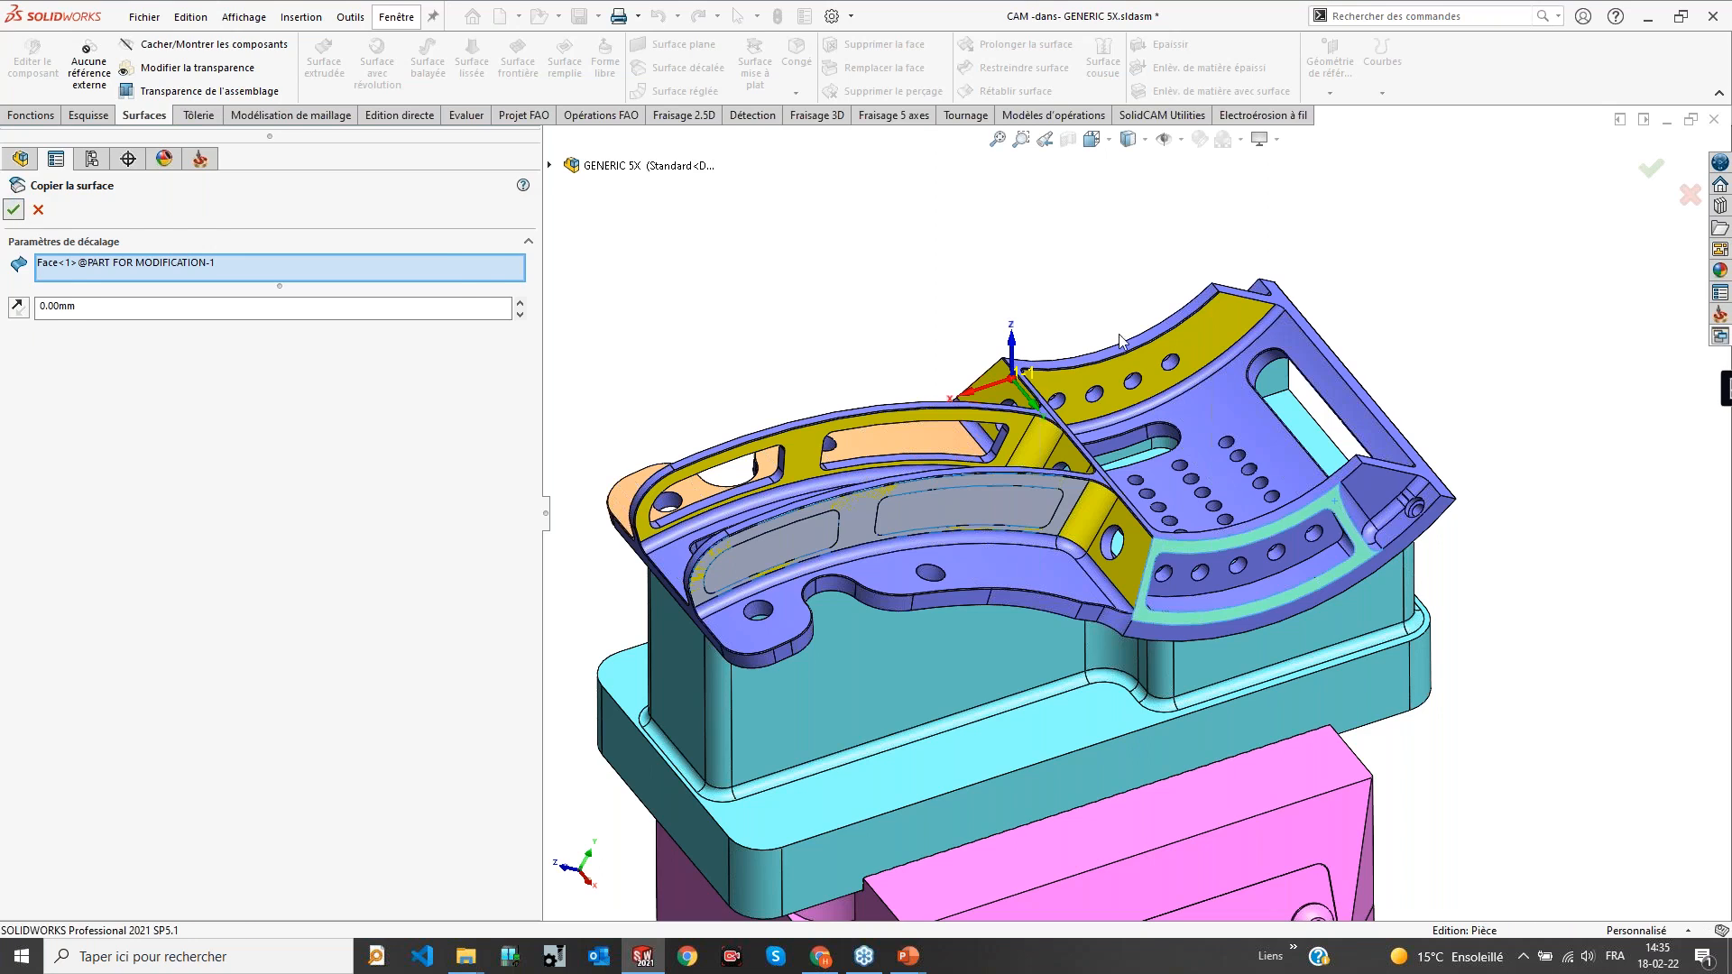
{"action": "left_click", "coordinate": [13, 210]}
Start untrimming the copied curved side surface with the all edges option
{"action": "left_click", "coordinate": [1335, 504]}
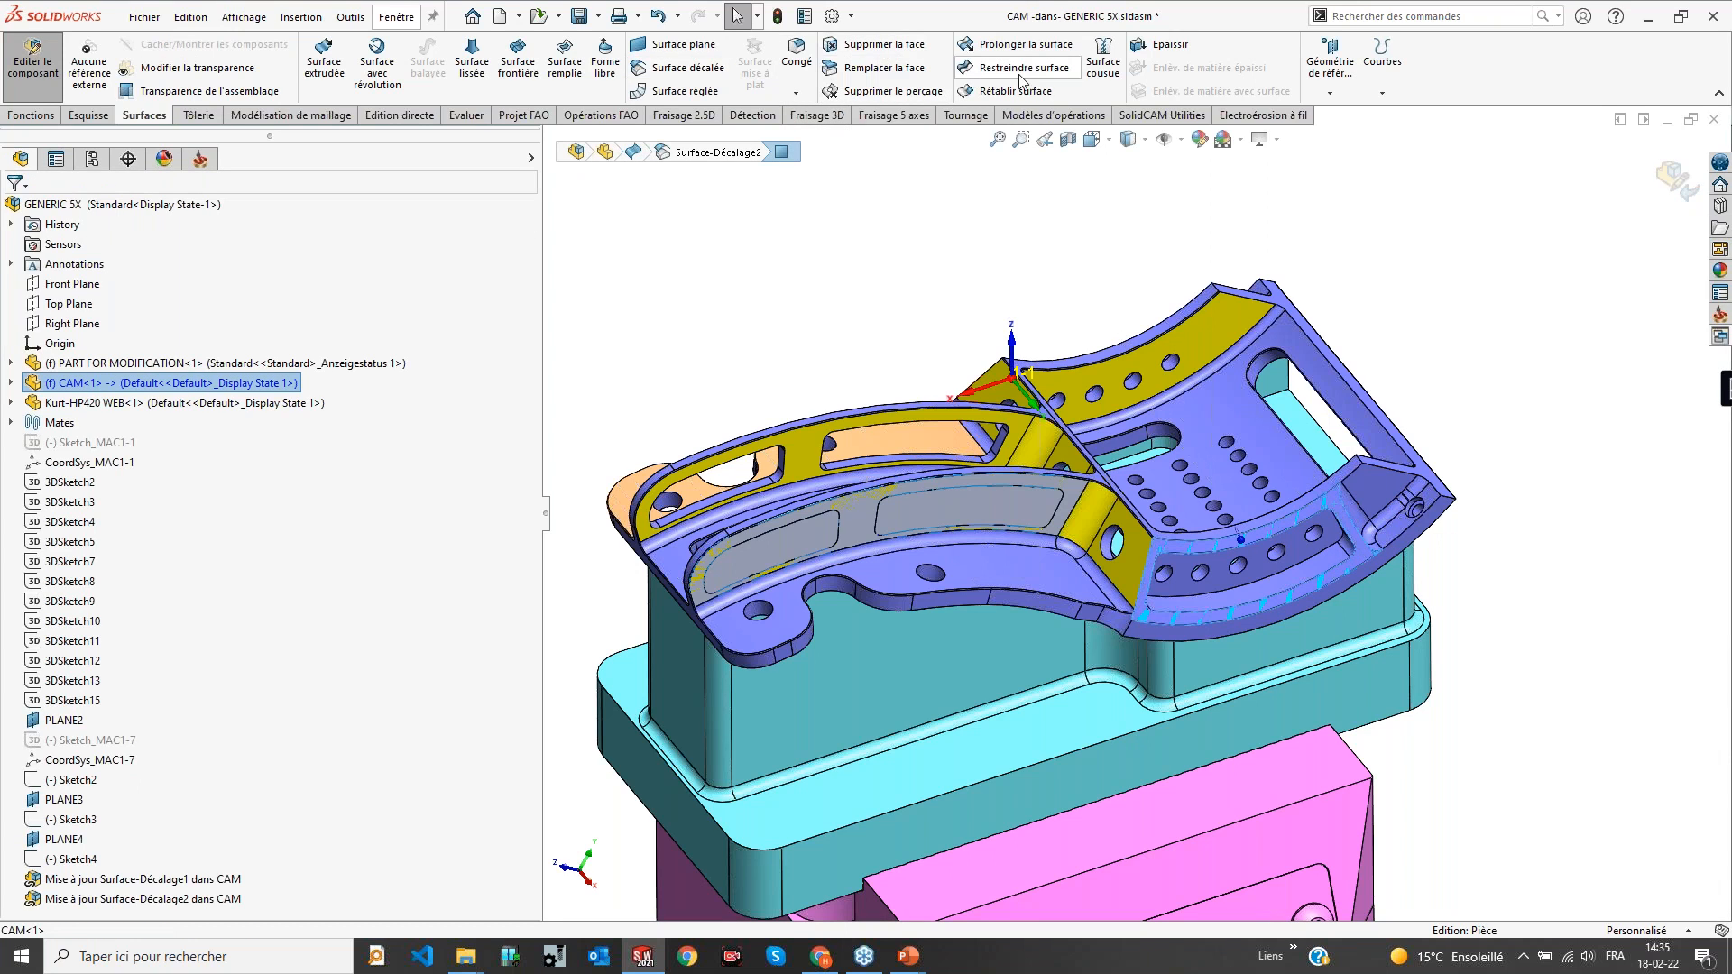
{"action": "left_click", "coordinate": [1019, 91]}
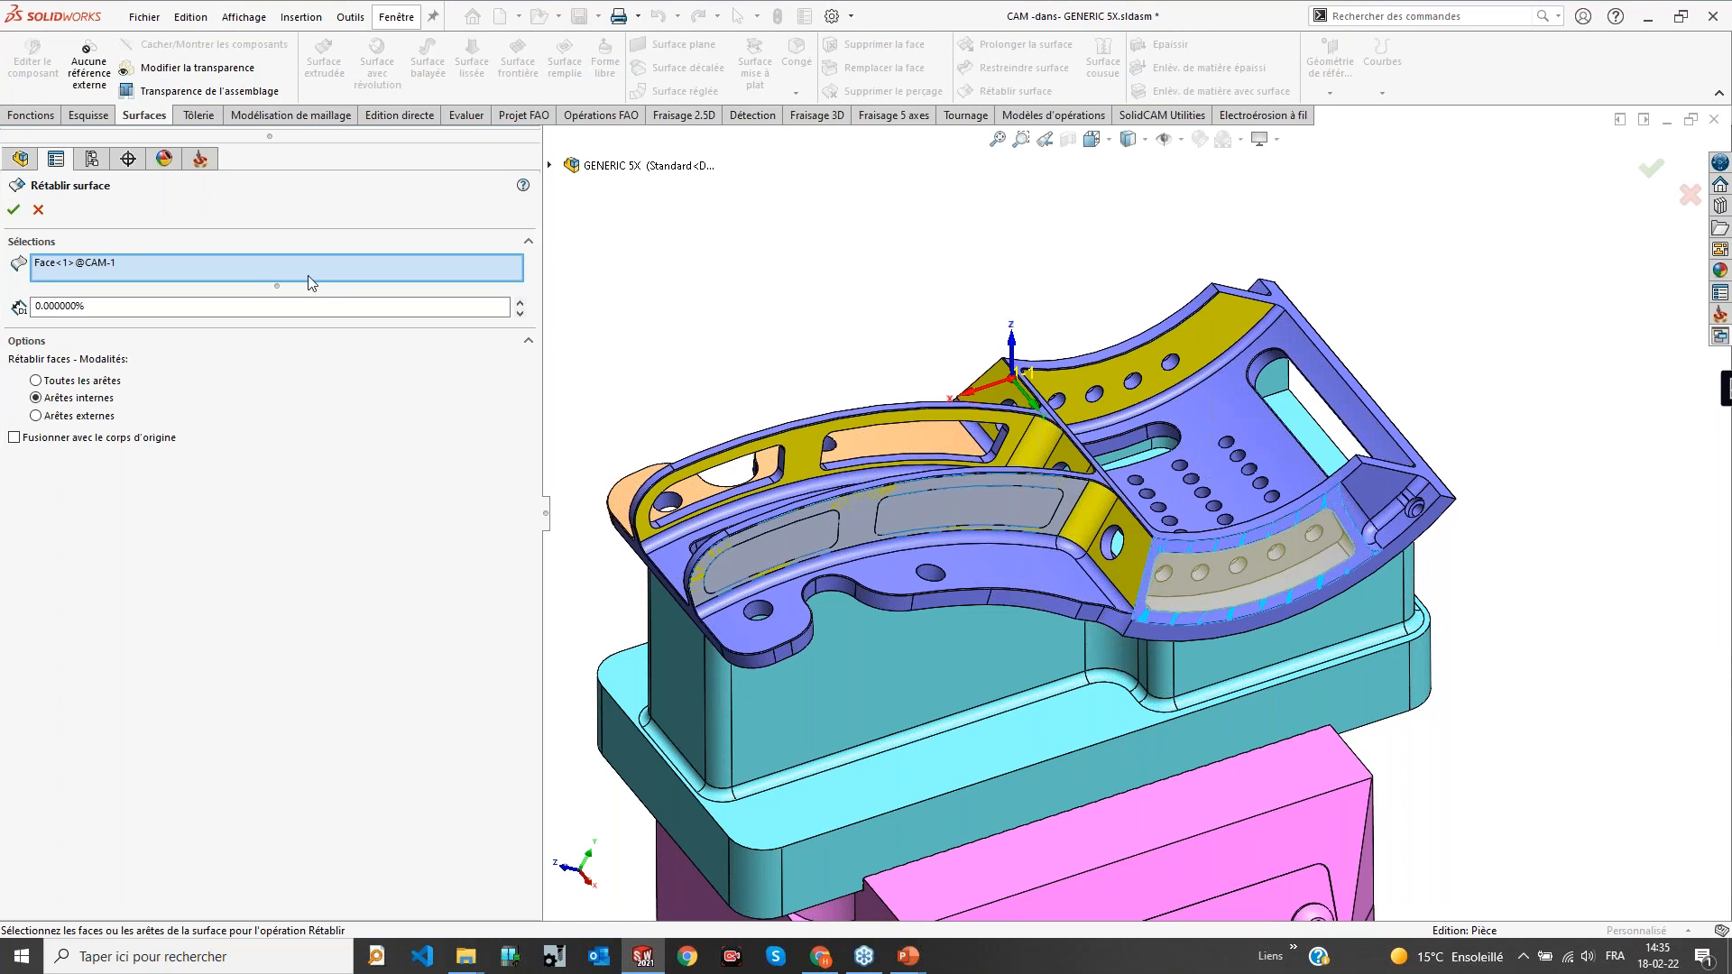
{"action": "left_click", "coordinate": [54, 381]}
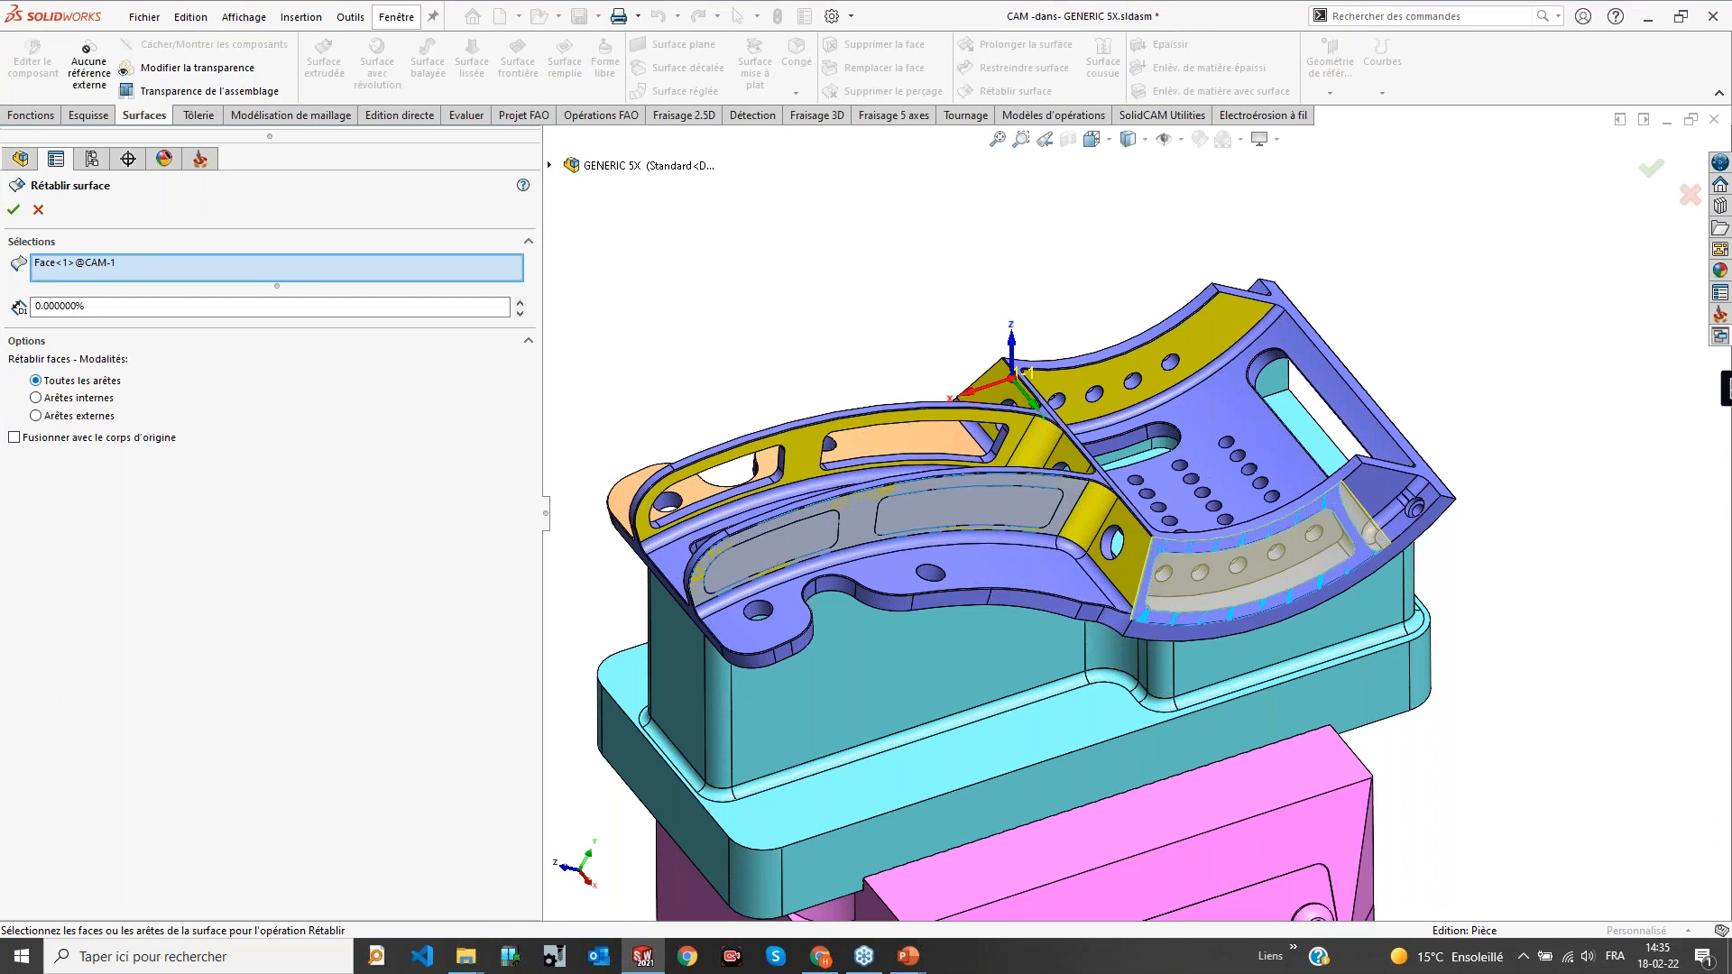
Examine the untrim preview at the upper corner and along the curved borders of the side face
{"action": "scroll", "coordinate": [1339, 541], "scroll_direction": "down", "scroll_amount": 5}
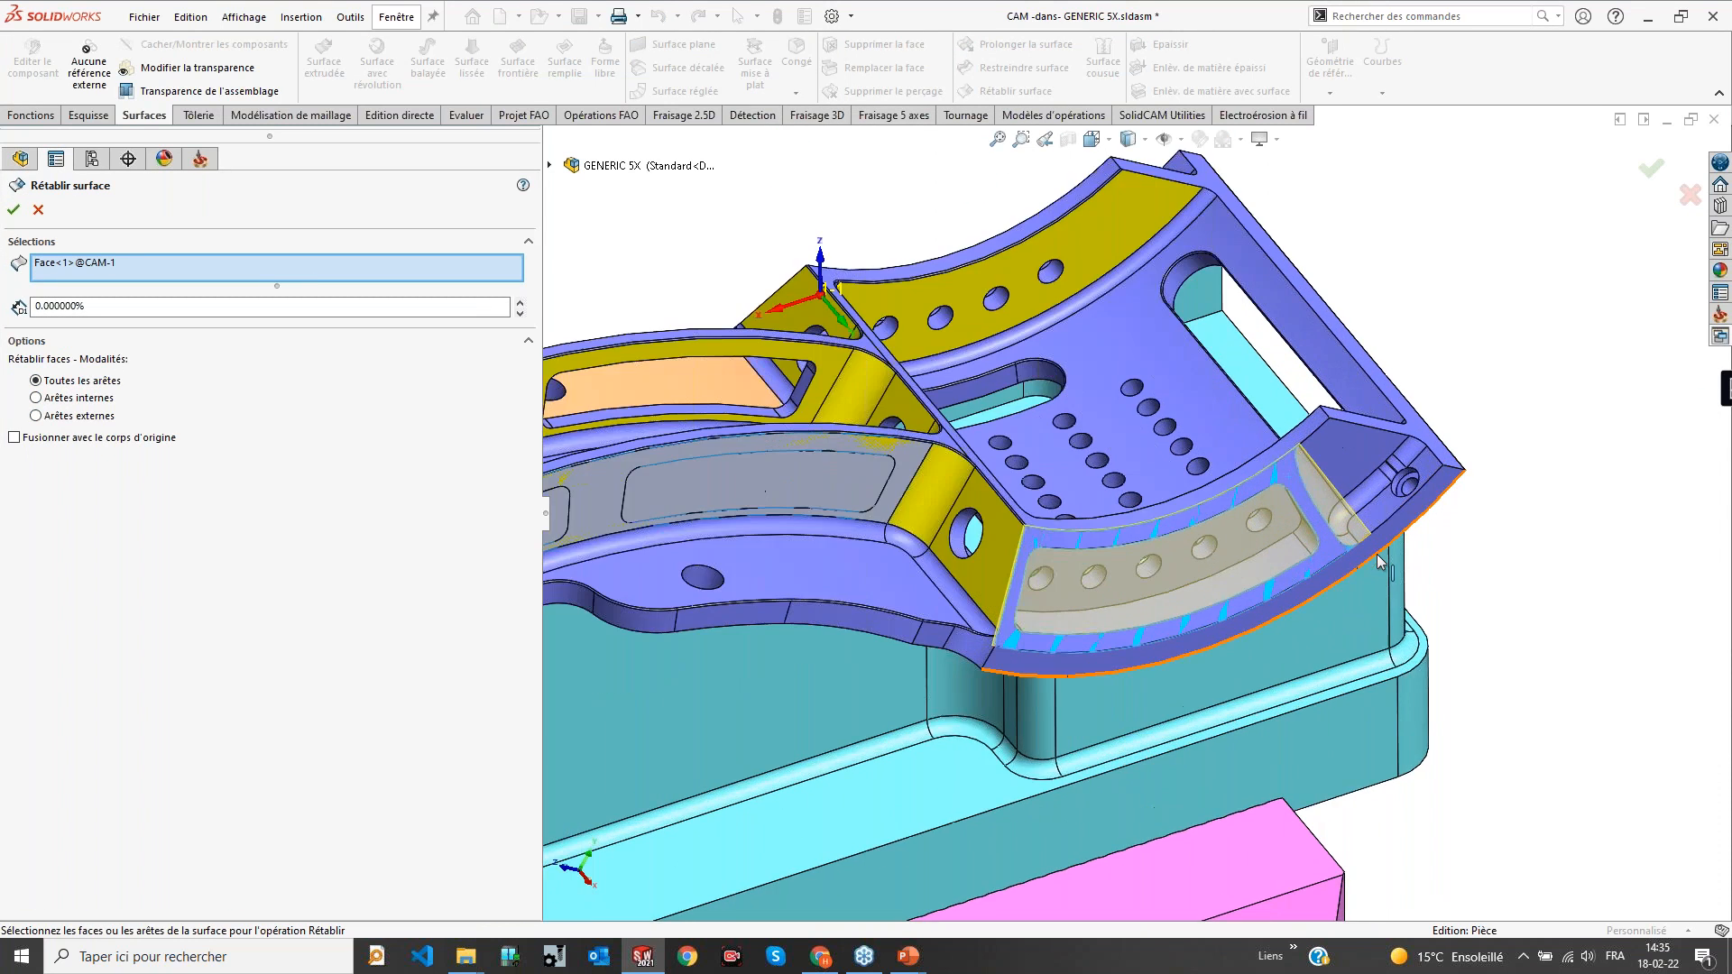
{"action": "scroll", "coordinate": [1340, 542], "scroll_direction": "down", "scroll_amount": 3}
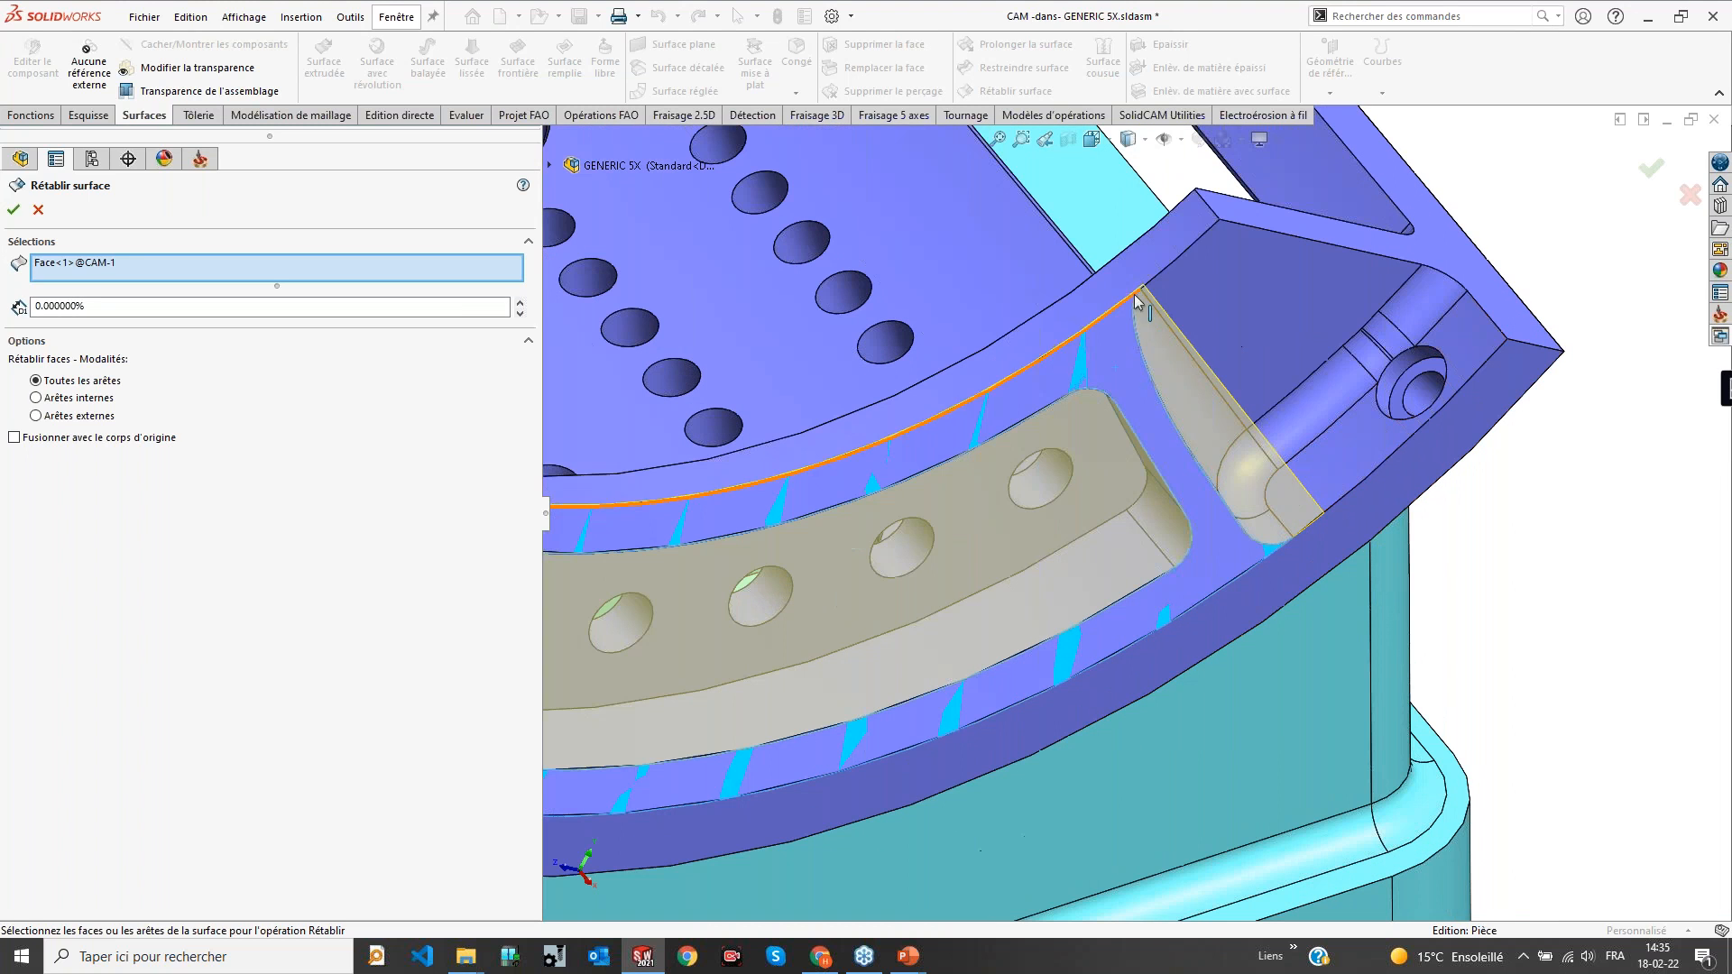
{"action": "scroll", "coordinate": [1138, 386], "scroll_direction": "down", "scroll_amount": 4}
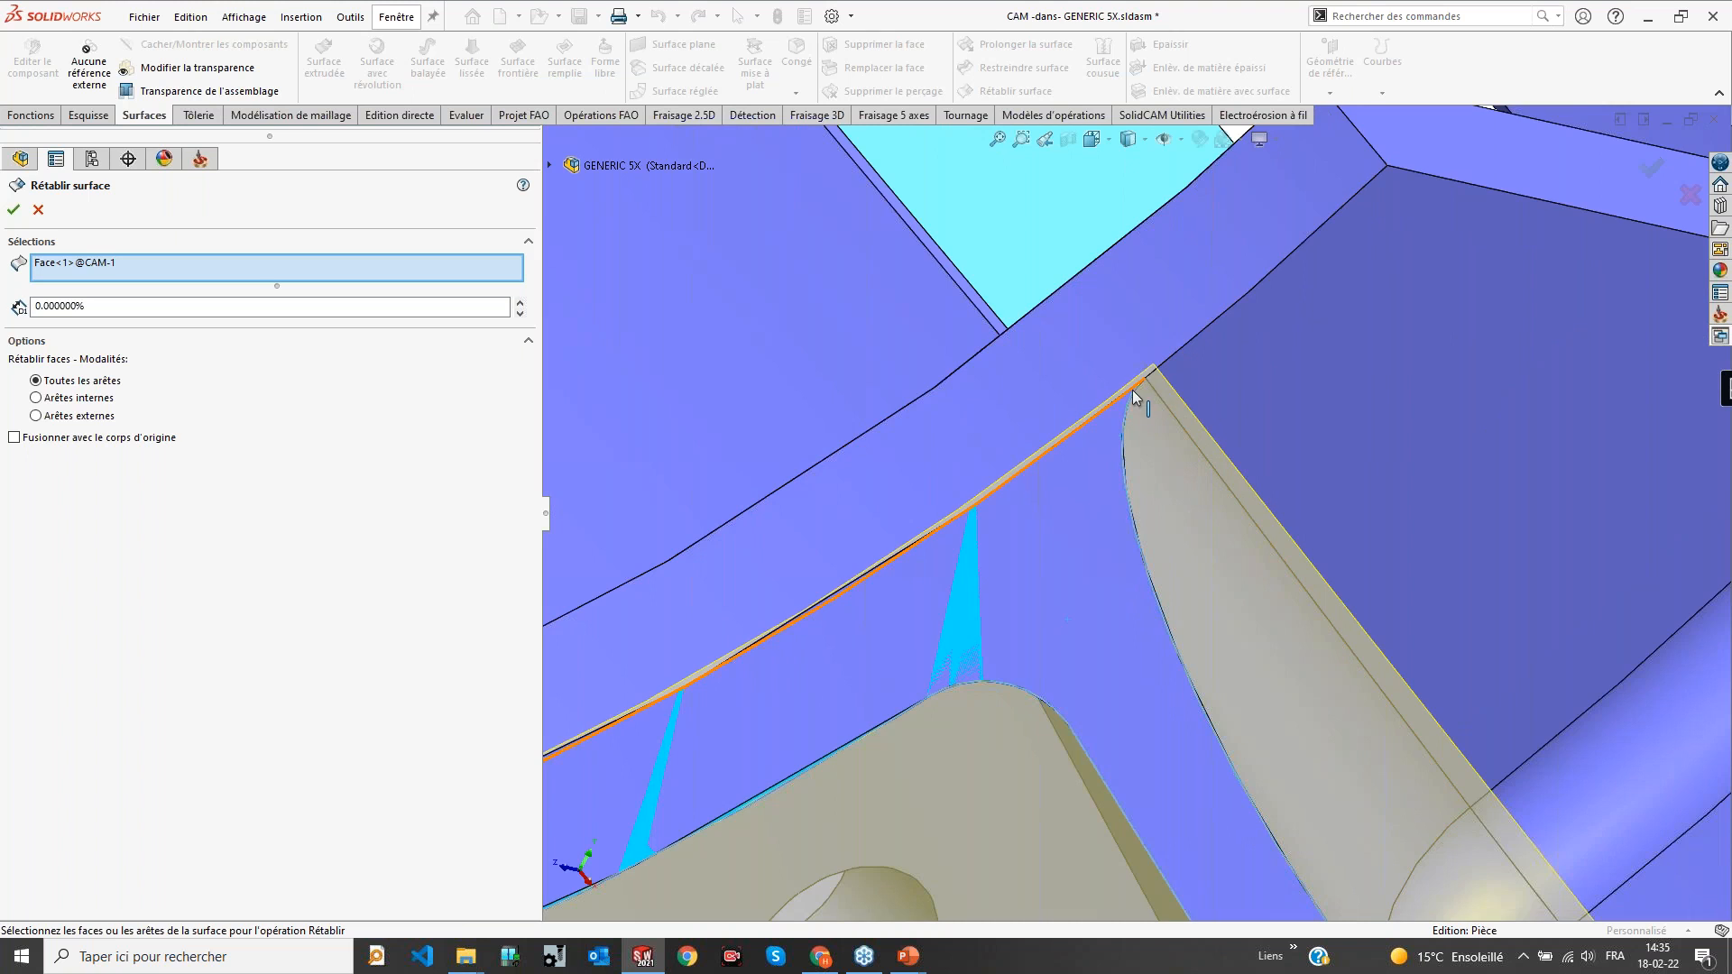
{"action": "scroll", "coordinate": [1134, 388], "scroll_direction": "down", "scroll_amount": 4}
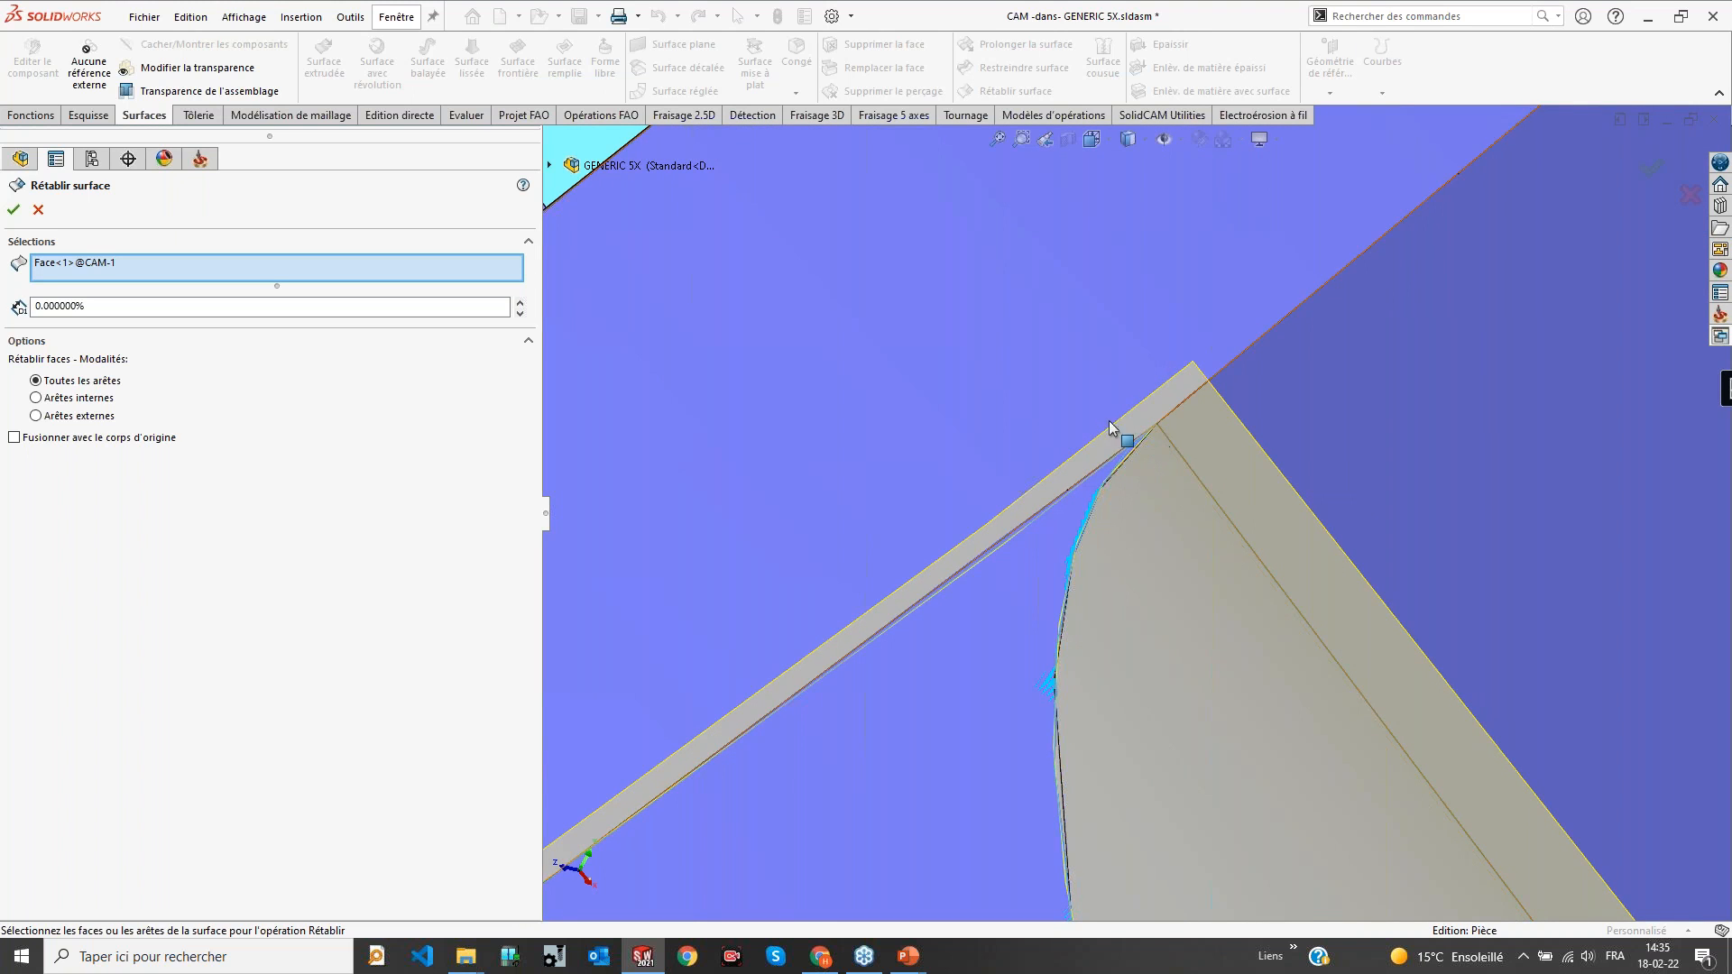
{"action": "scroll", "coordinate": [1189, 530], "scroll_direction": "up", "scroll_amount": 6}
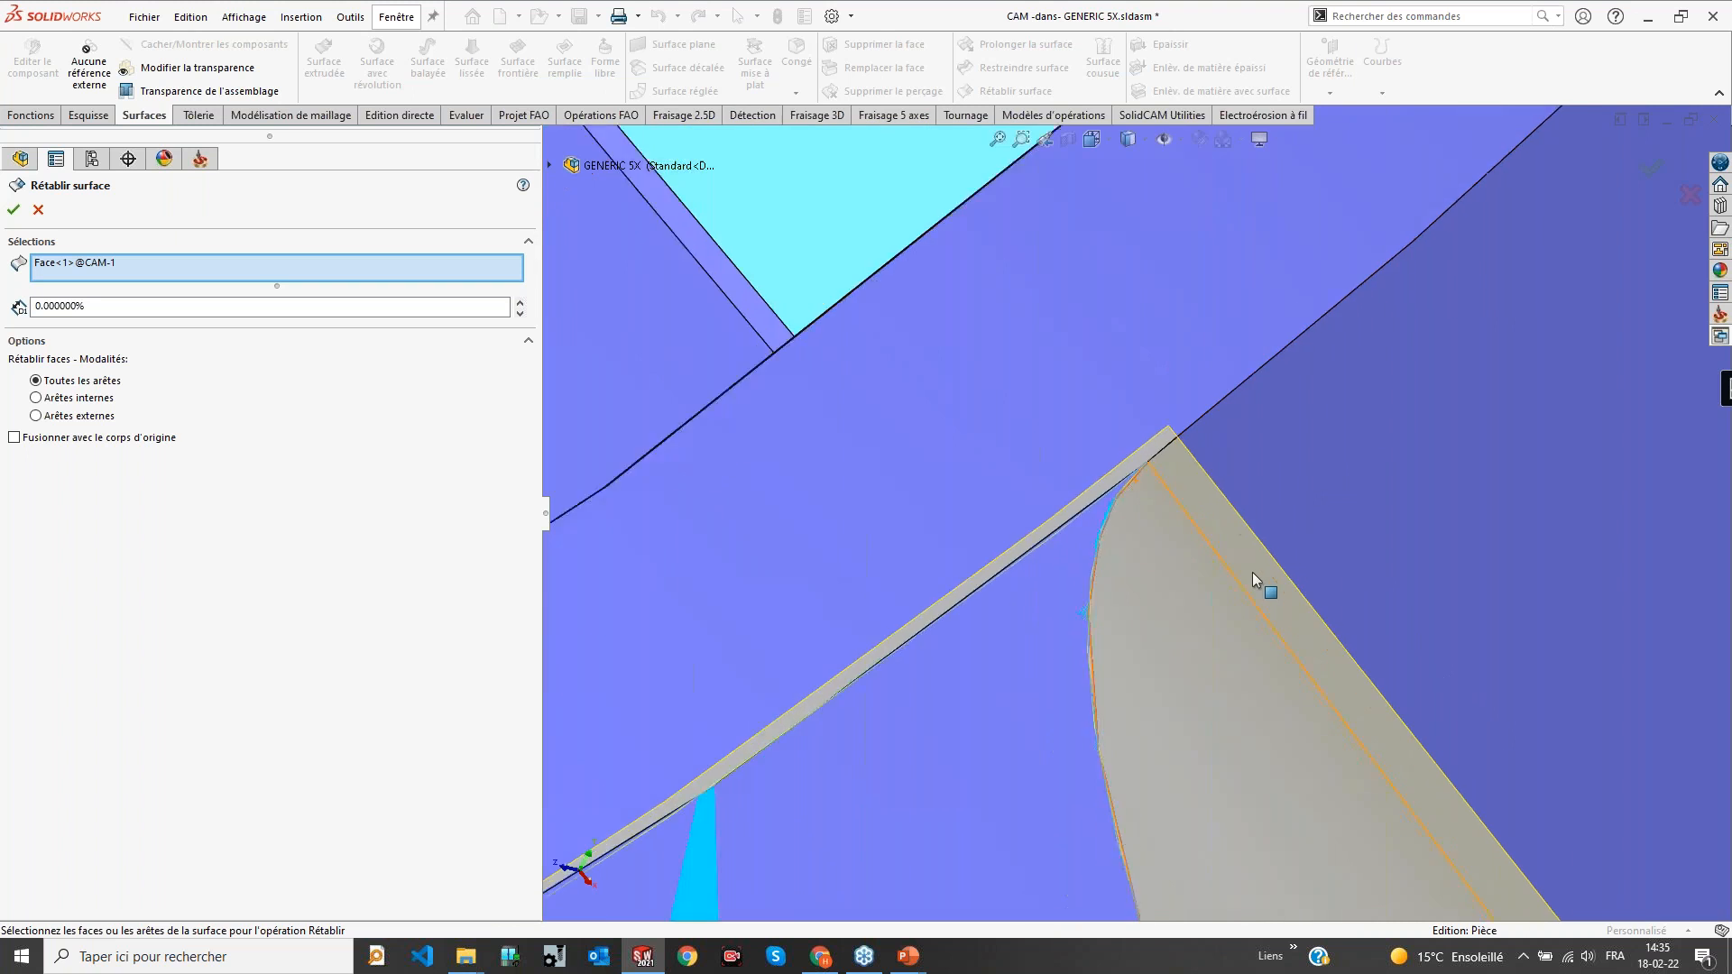
{"action": "scroll", "coordinate": [1166, 496], "scroll_direction": "down", "scroll_amount": 4}
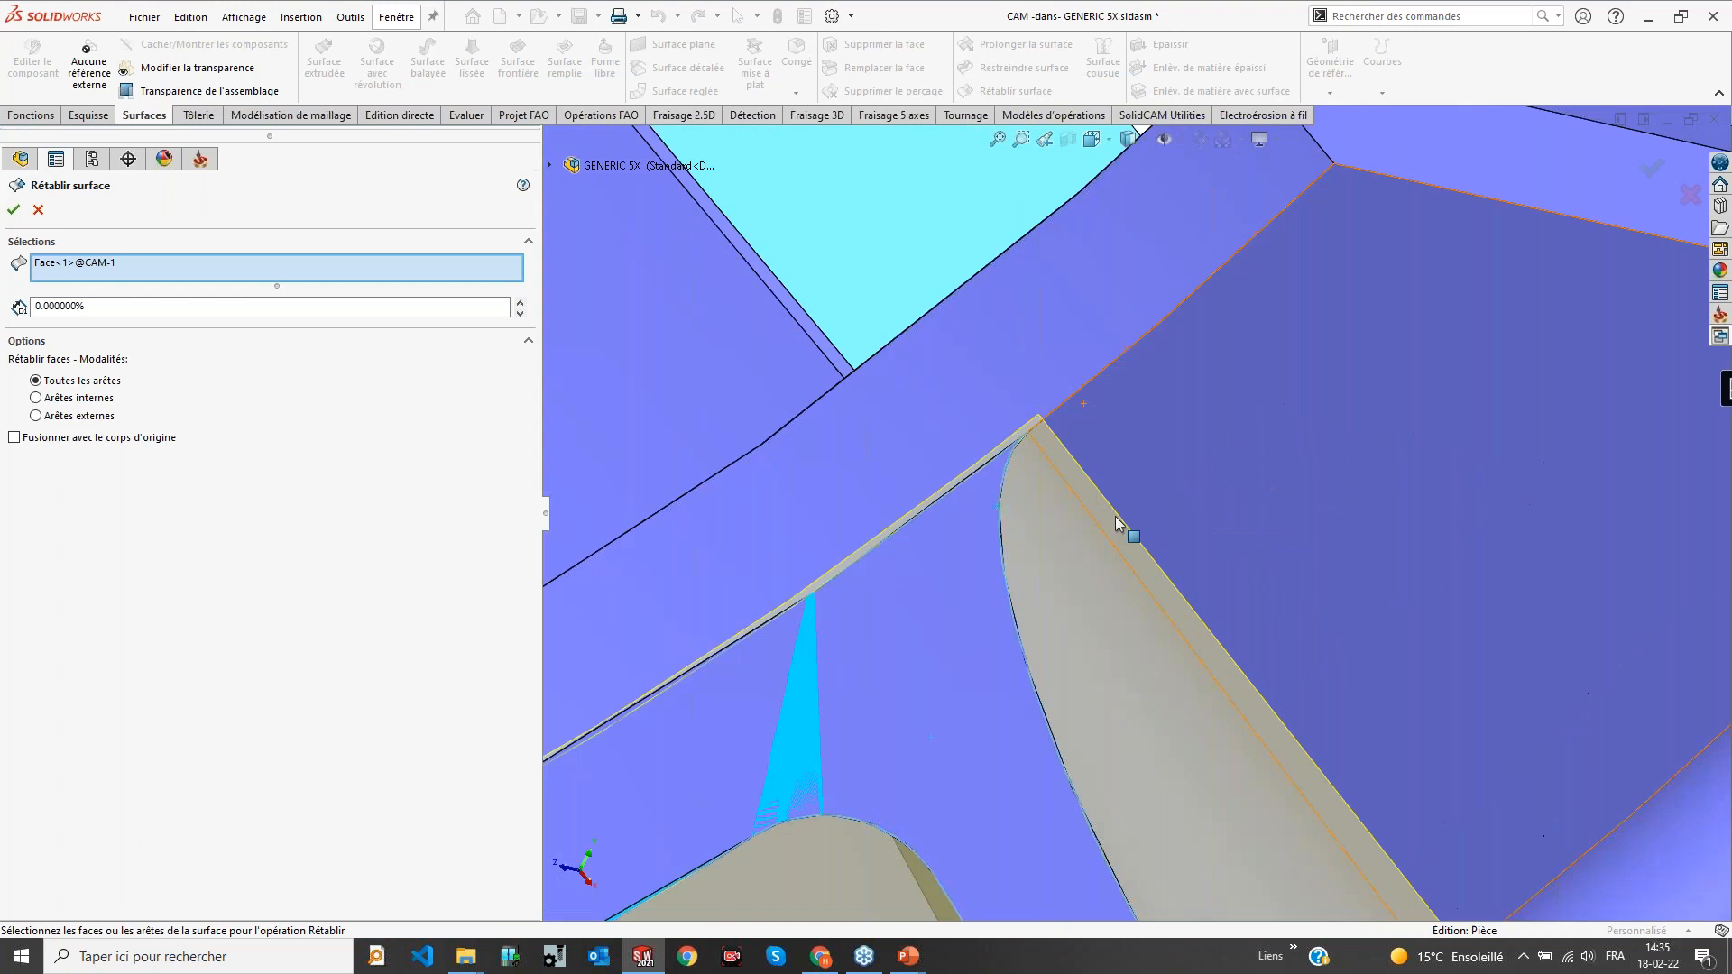
{"action": "scroll", "coordinate": [1038, 456], "scroll_direction": "up", "scroll_amount": 6}
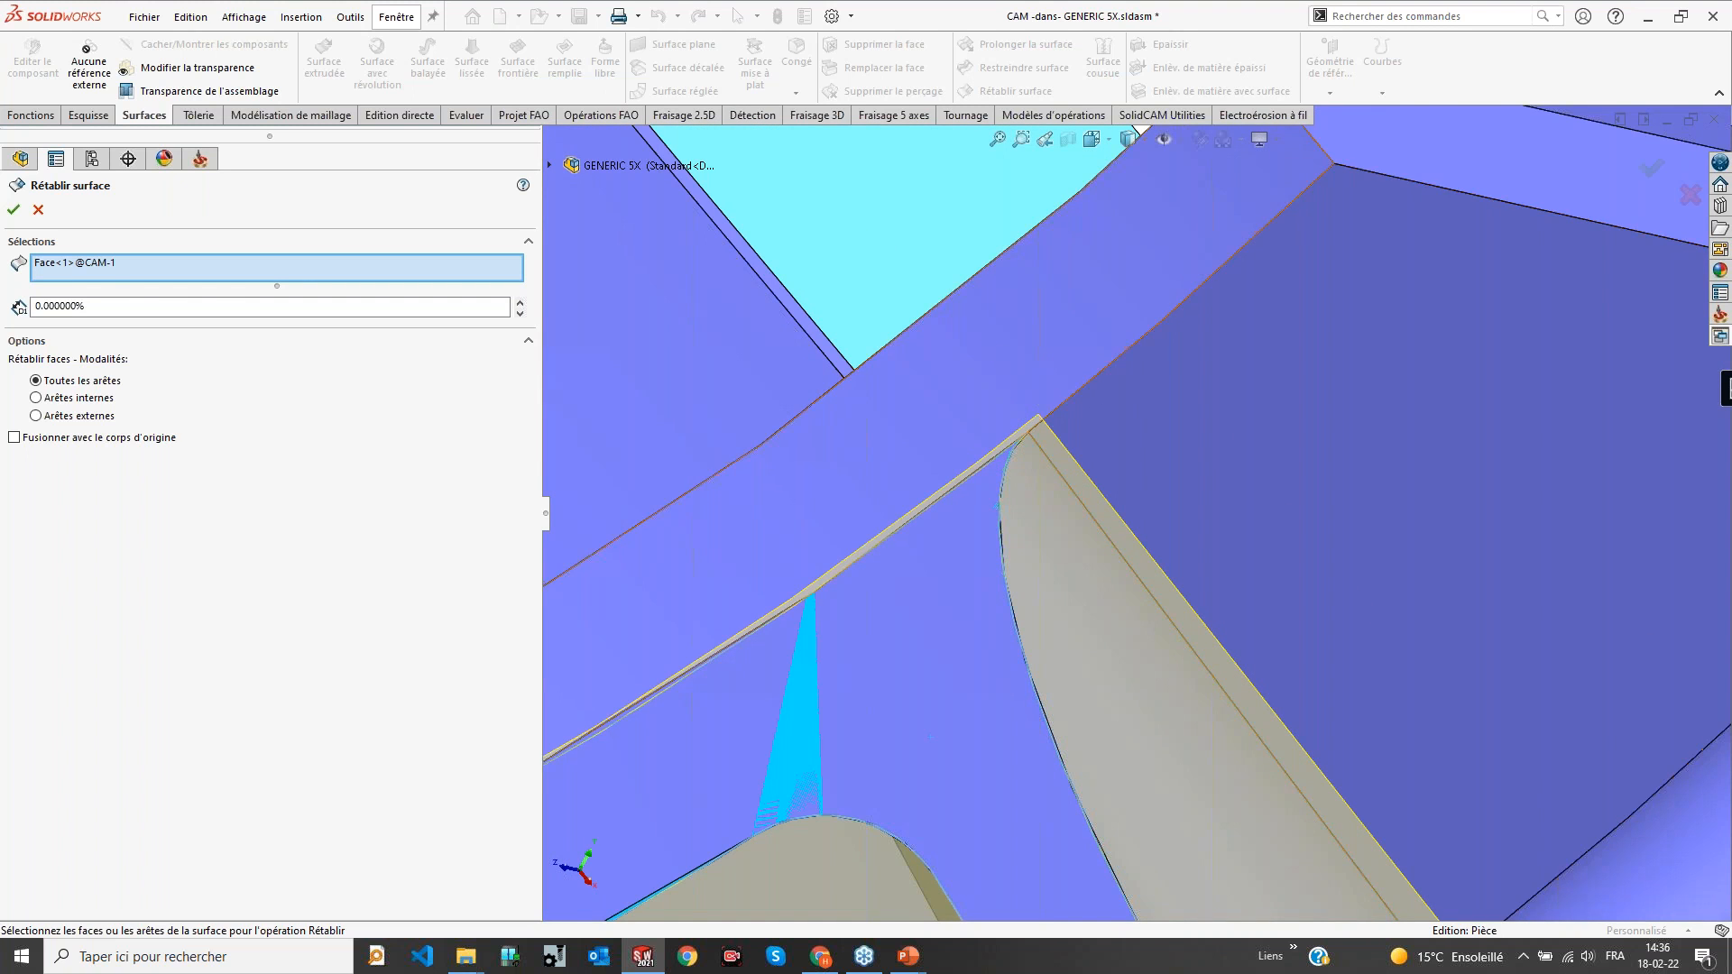
{"action": "scroll", "coordinate": [1038, 457], "scroll_direction": "up", "scroll_amount": 3}
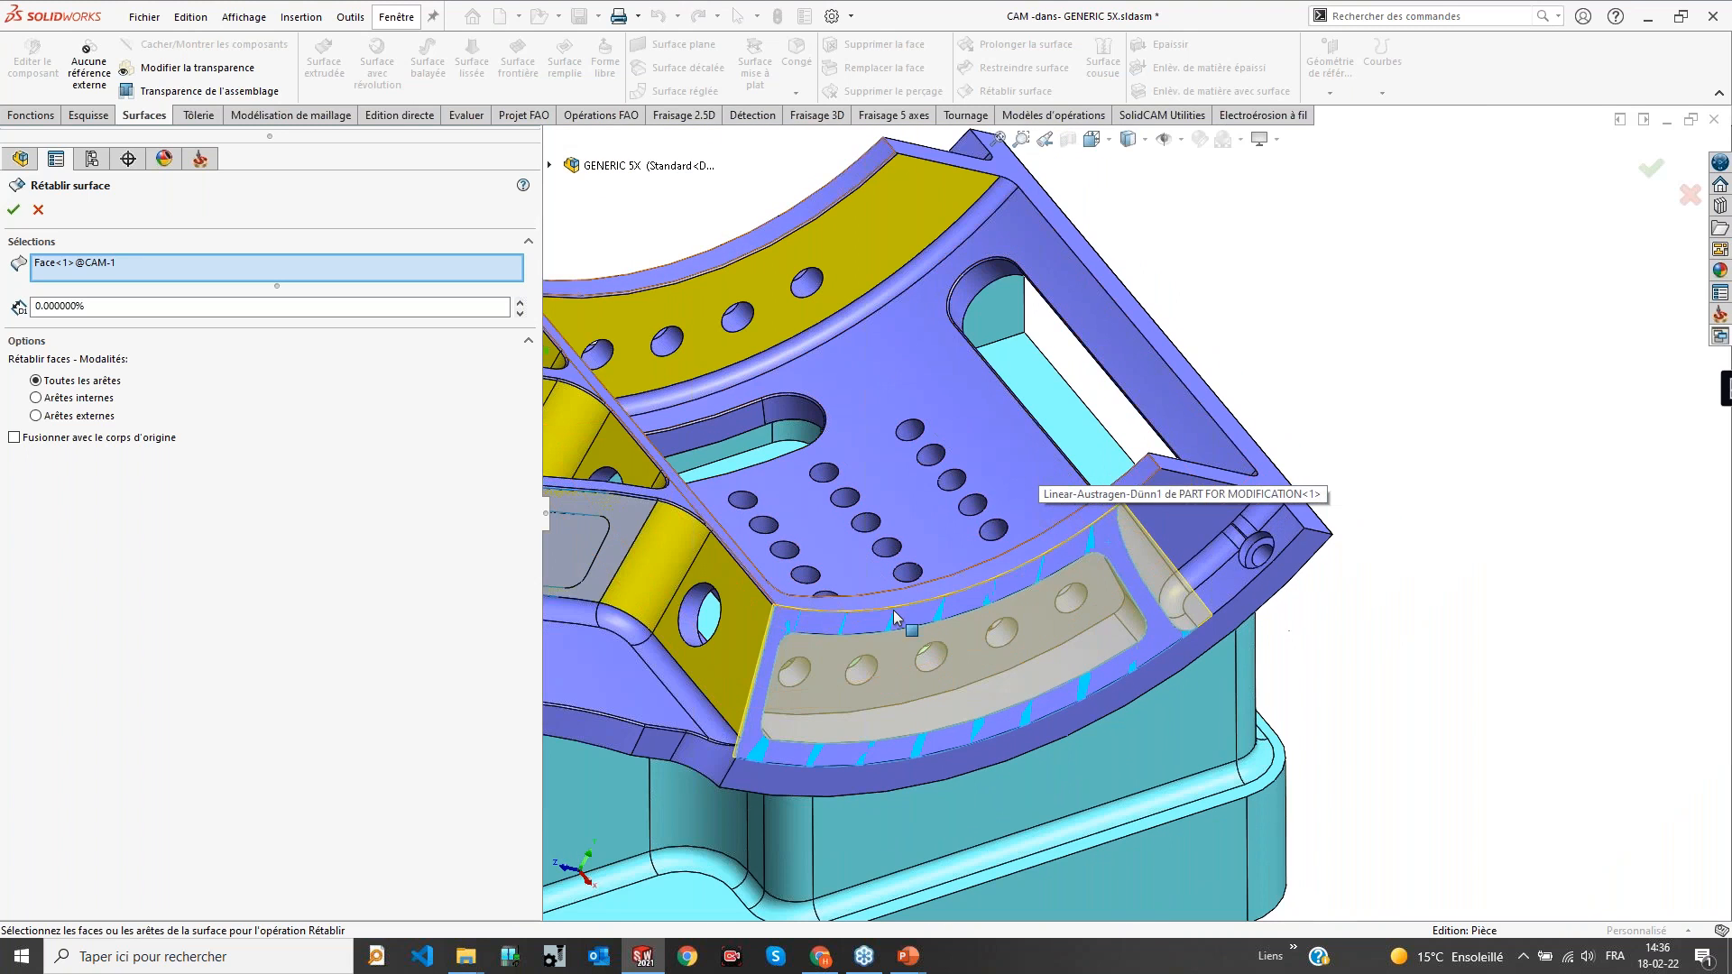
{"action": "scroll", "coordinate": [1173, 631], "scroll_direction": "down", "scroll_amount": 6}
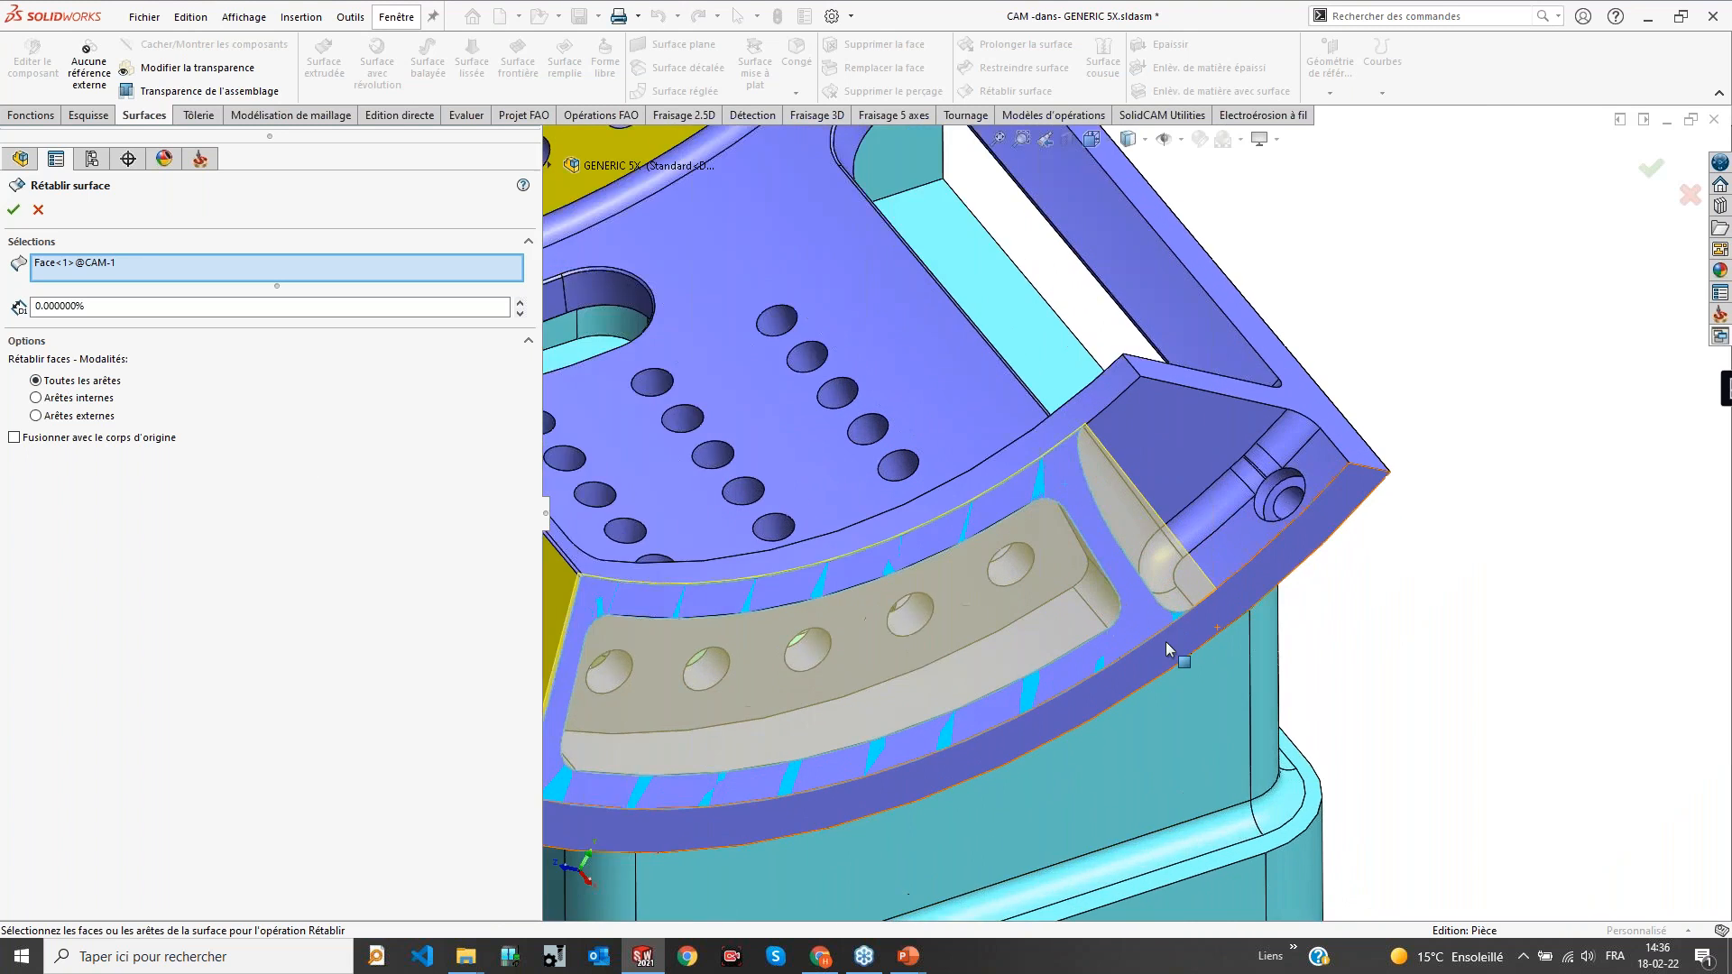
{"action": "scroll", "coordinate": [1239, 513], "scroll_direction": "up", "scroll_amount": 6}
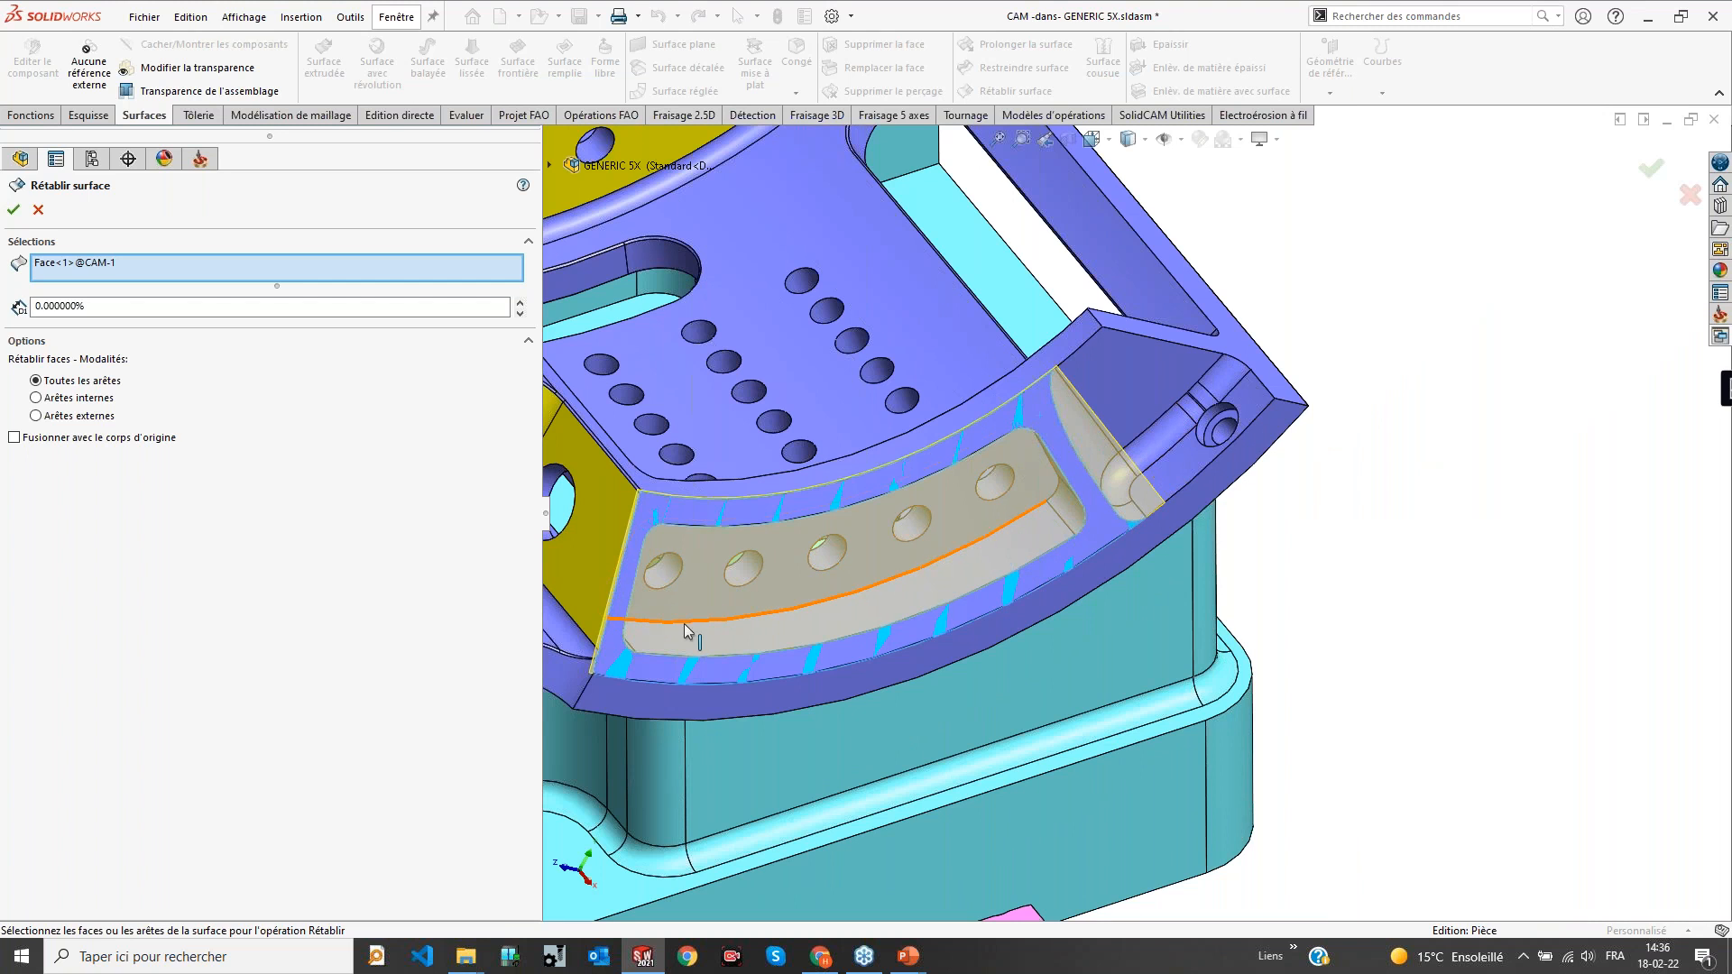
Complete untrimming the copied curved side surface with the all edges option, and leave part editing to return to the assembly
{"action": "key", "text": "Return"}
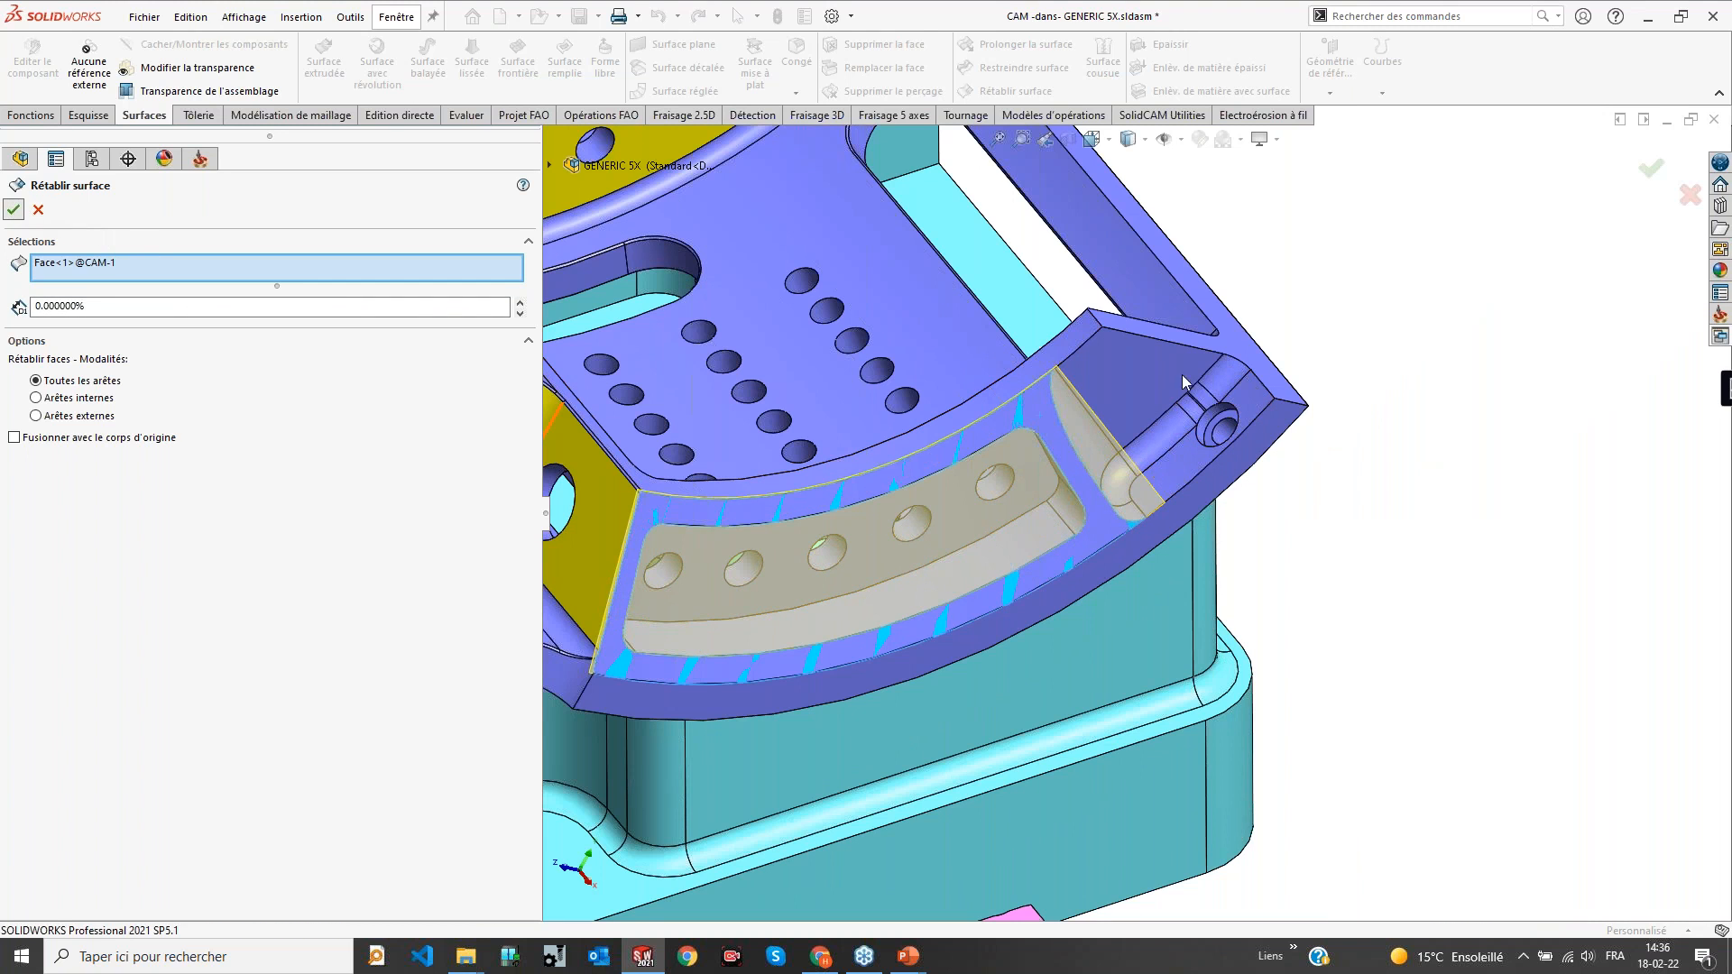
{"action": "scroll", "coordinate": [1258, 397], "scroll_direction": "up", "scroll_amount": 3}
{"action": "scroll", "coordinate": [956, 532], "scroll_direction": "down", "scroll_amount": 2}
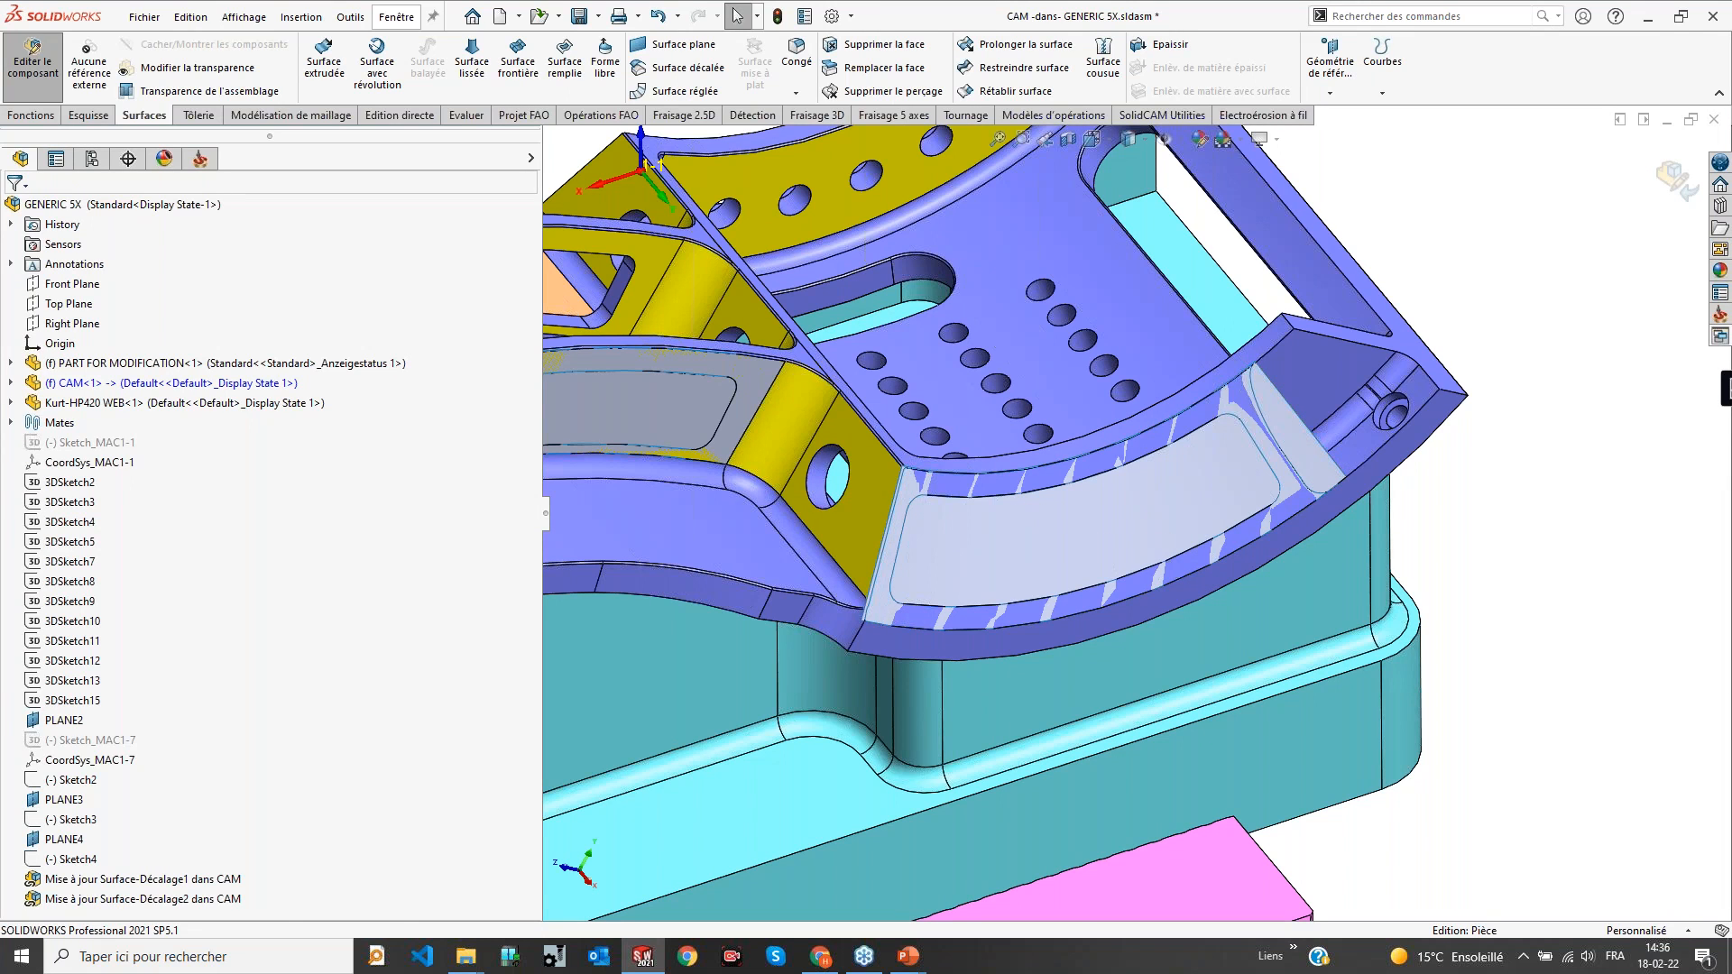
{"action": "scroll", "coordinate": [953, 338], "scroll_direction": "up", "scroll_amount": 3}
{"action": "scroll", "coordinate": [760, 319], "scroll_direction": "down", "scroll_amount": 2}
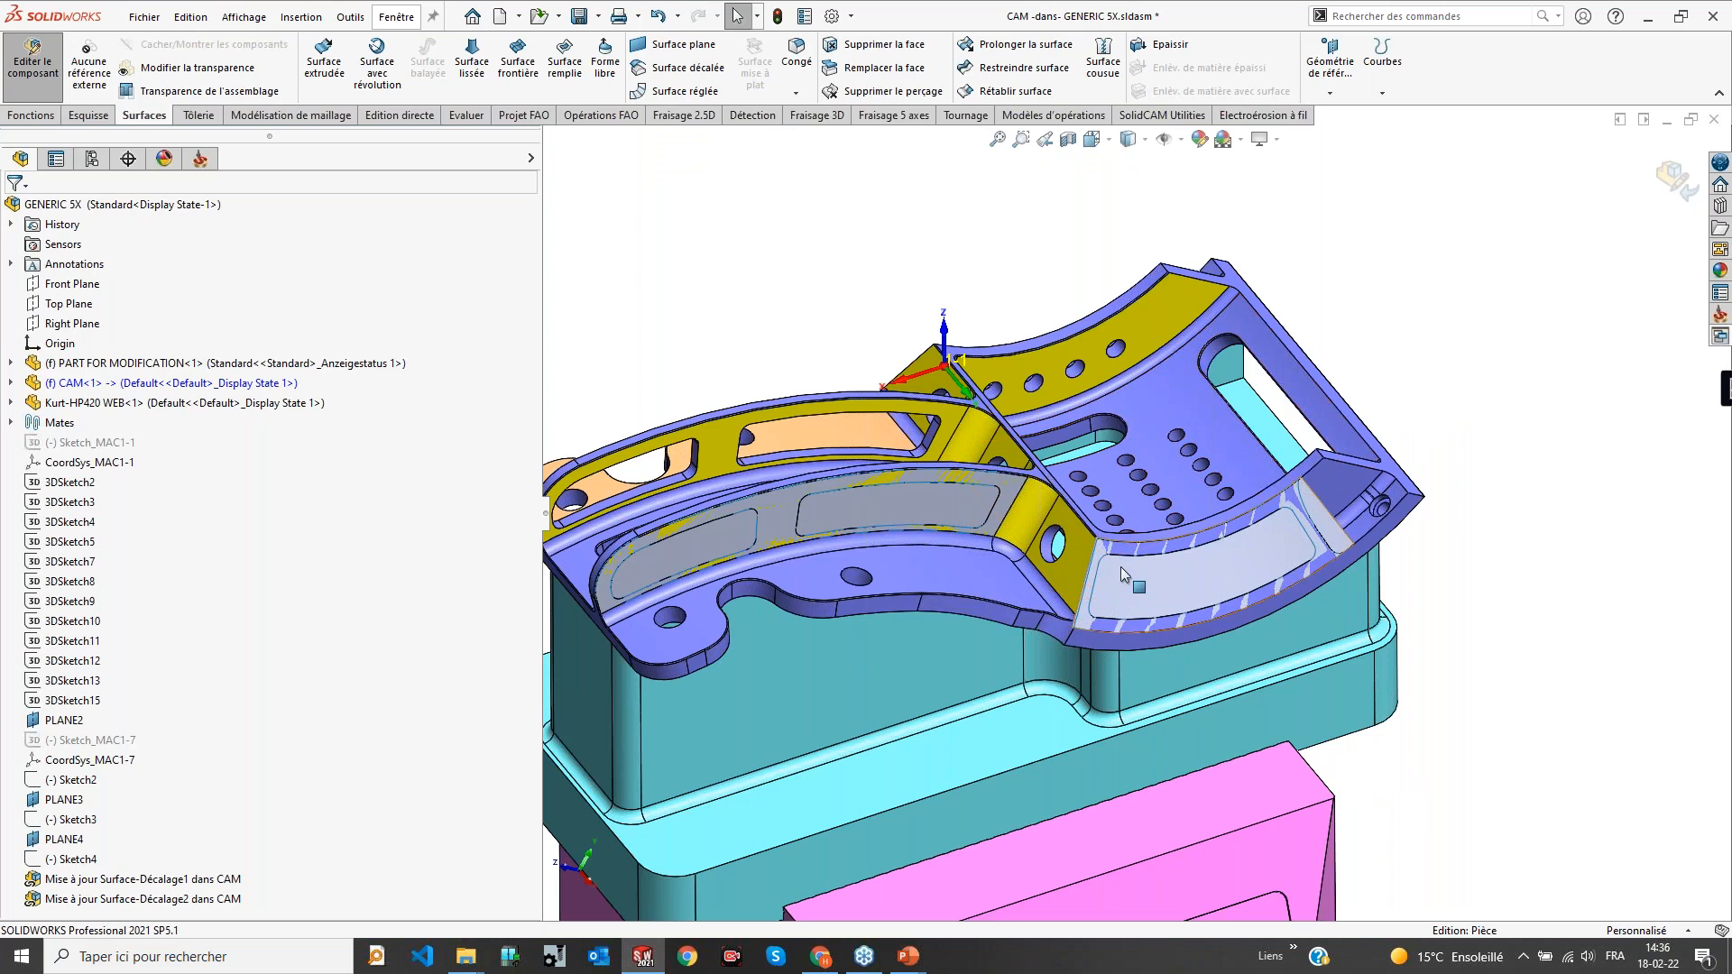
{"action": "left_click", "coordinate": [1665, 173]}
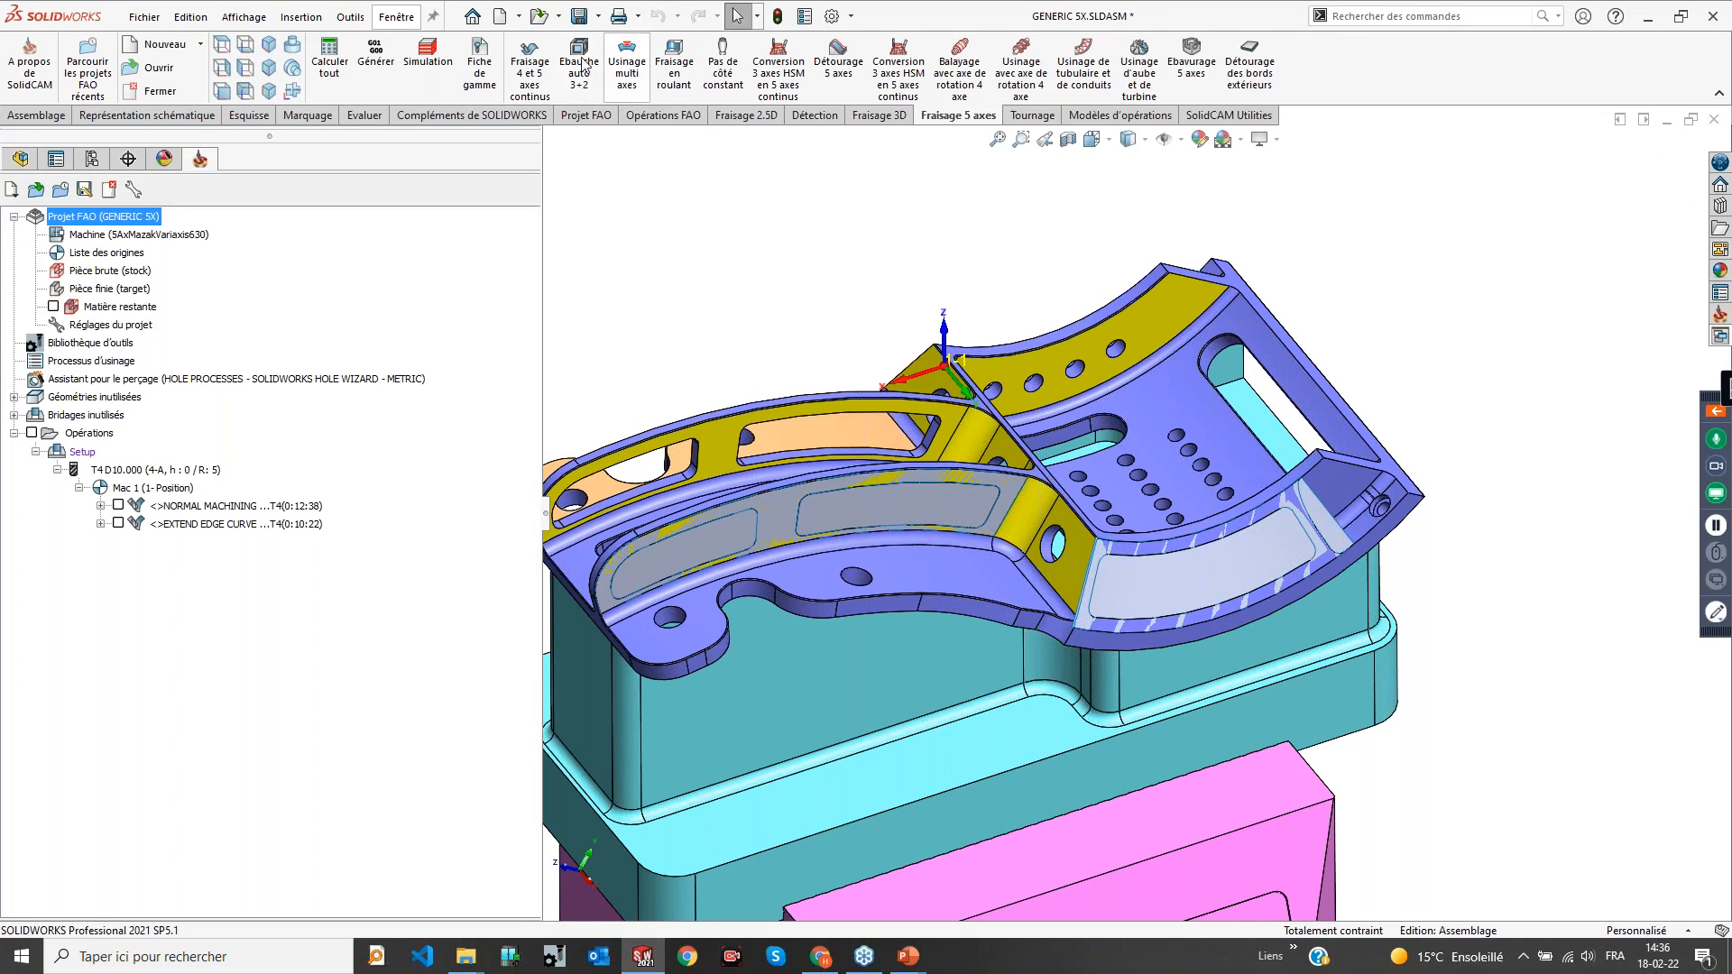
Create a swarf milling operation and define new machining geometry from the untrimmed curved side surface
{"action": "left_click", "coordinate": [677, 77]}
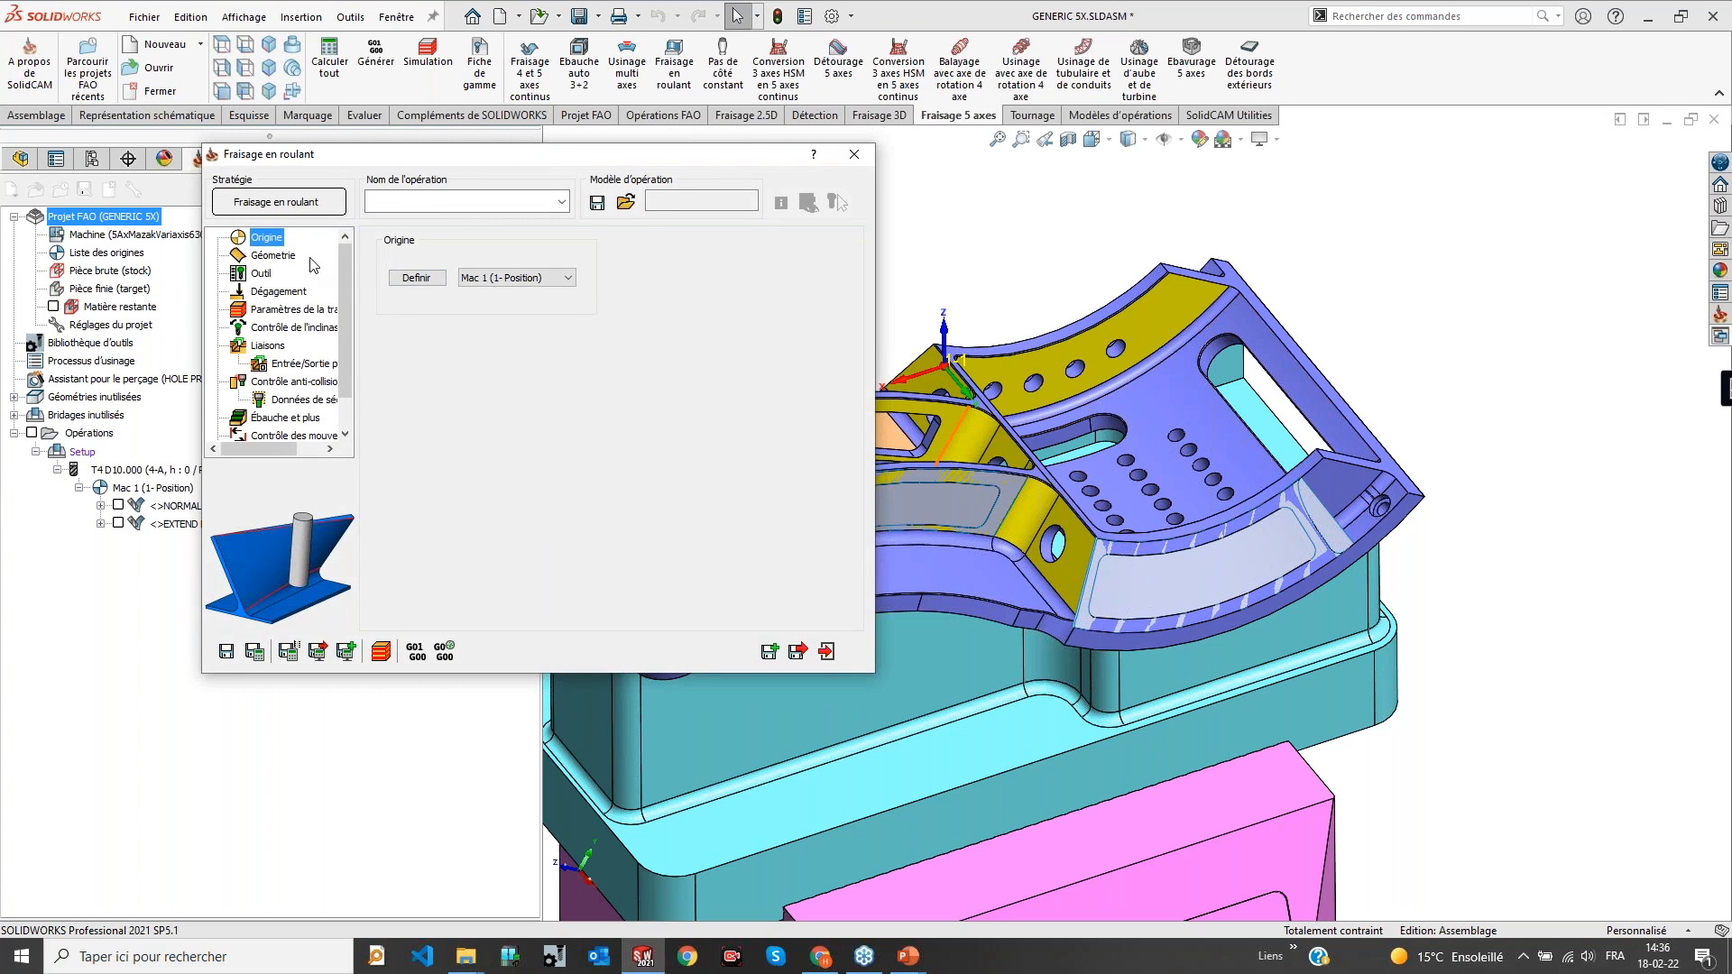
{"action": "left_click", "coordinate": [293, 257]}
{"action": "left_click", "coordinate": [665, 281]}
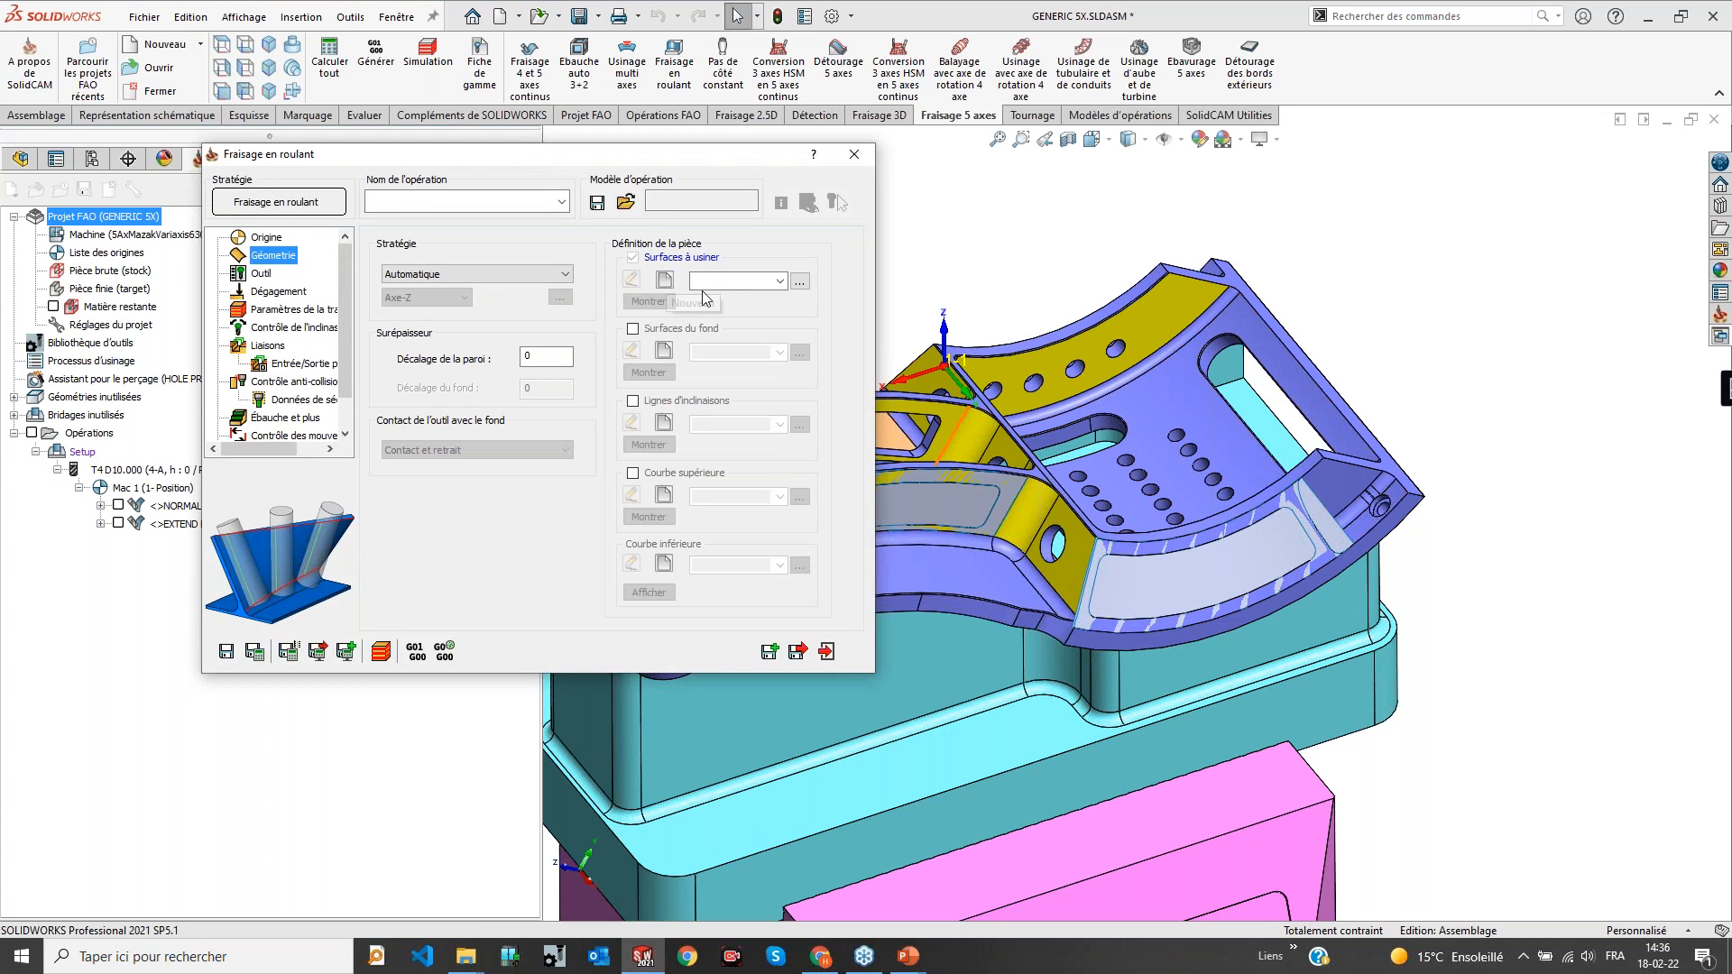
{"action": "left_click", "coordinate": [1329, 529]}
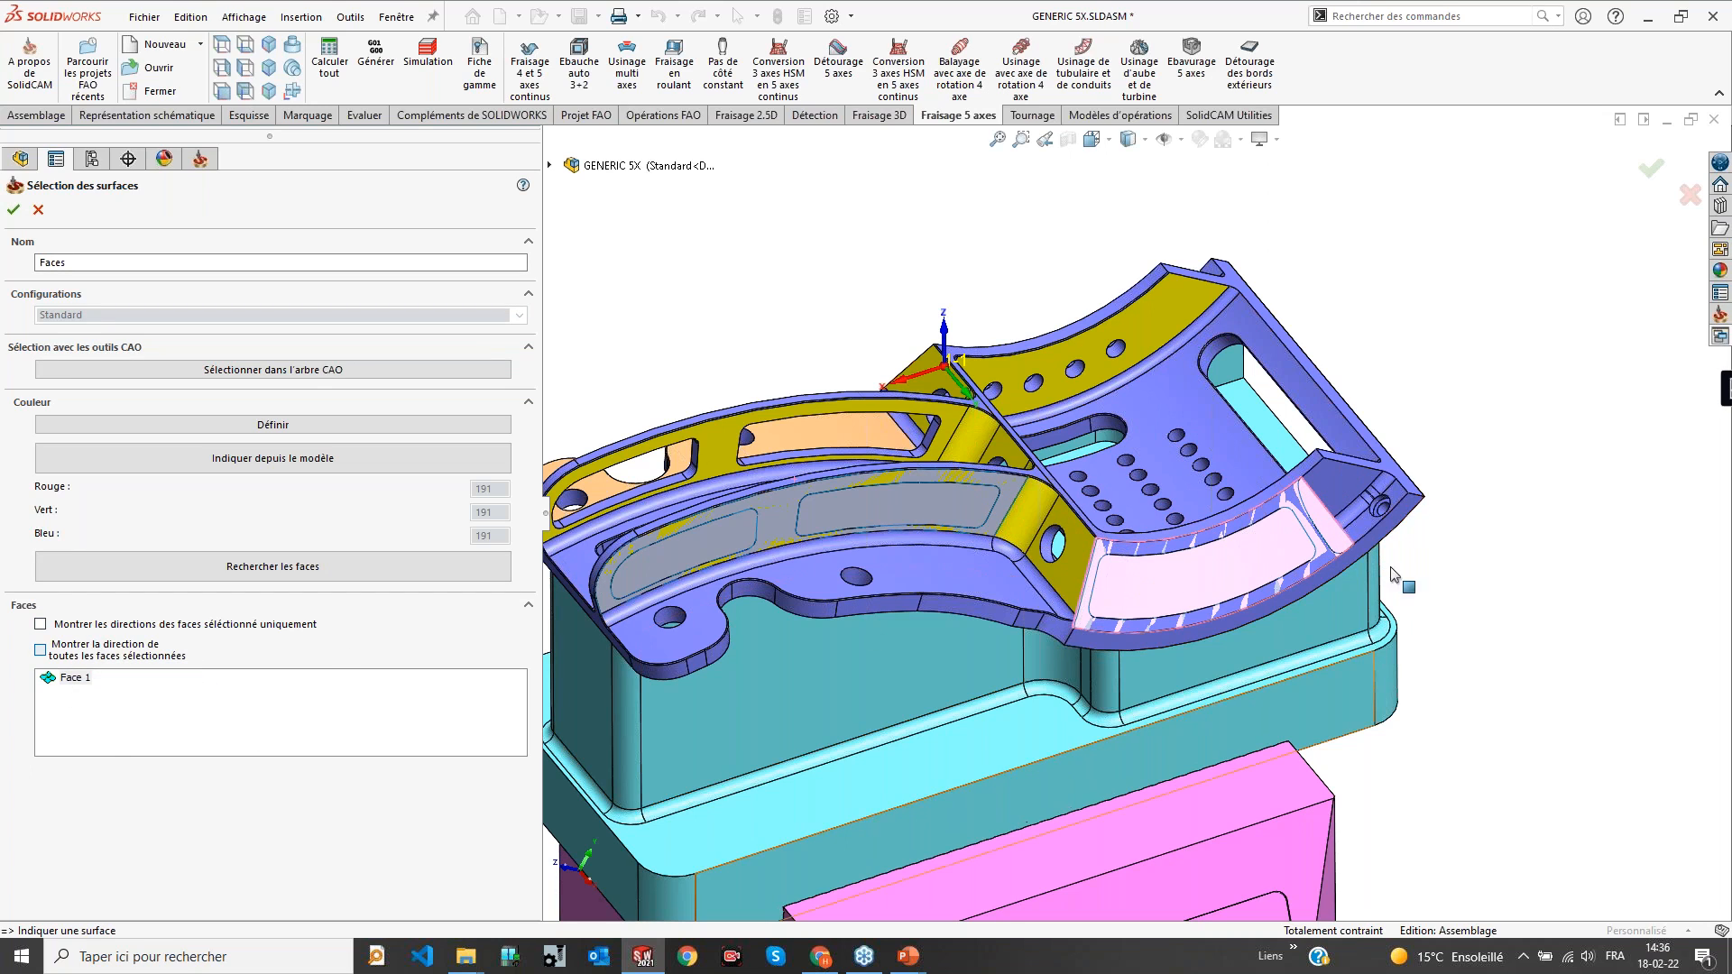
Show the direction of all selected faces and inspect which way the curved side surface points
{"action": "middle_click_drag", "start_coordinate": [1313, 494], "coordinate": [1077, 353]}
{"action": "left_click", "coordinate": [40, 649]}
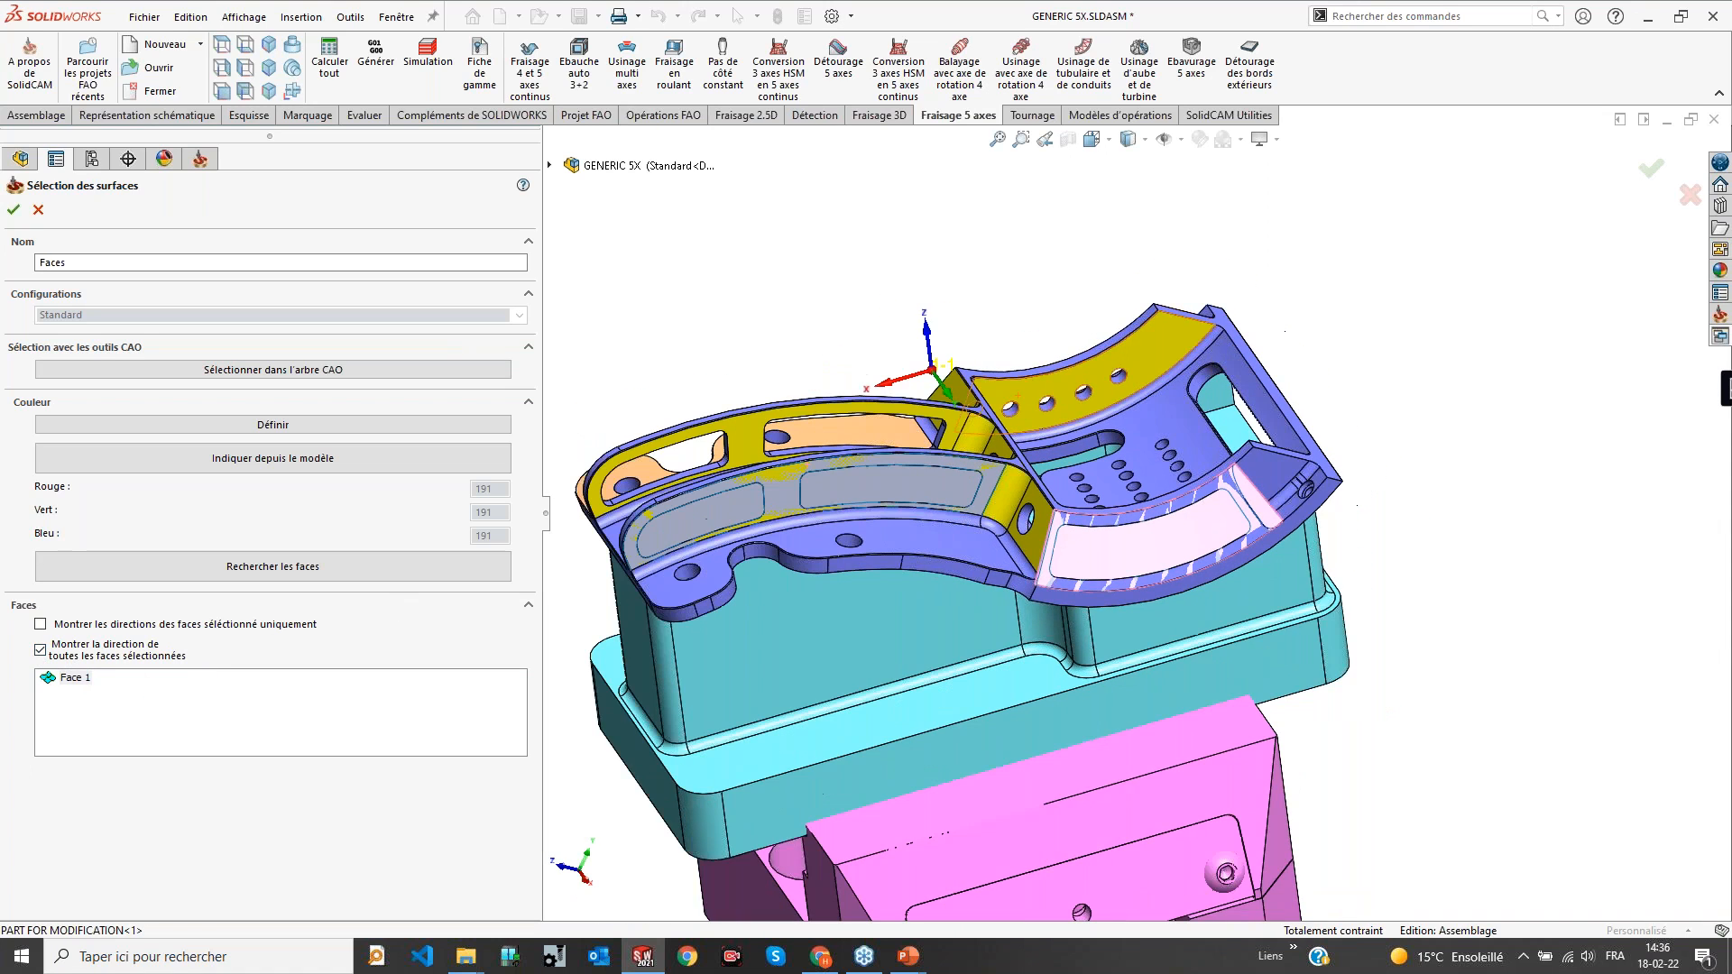
{"action": "middle_click_drag", "start_coordinate": [970, 347], "coordinate": [965, 284]}
{"action": "scroll", "coordinate": [1148, 713], "scroll_direction": "down", "scroll_amount": 3}
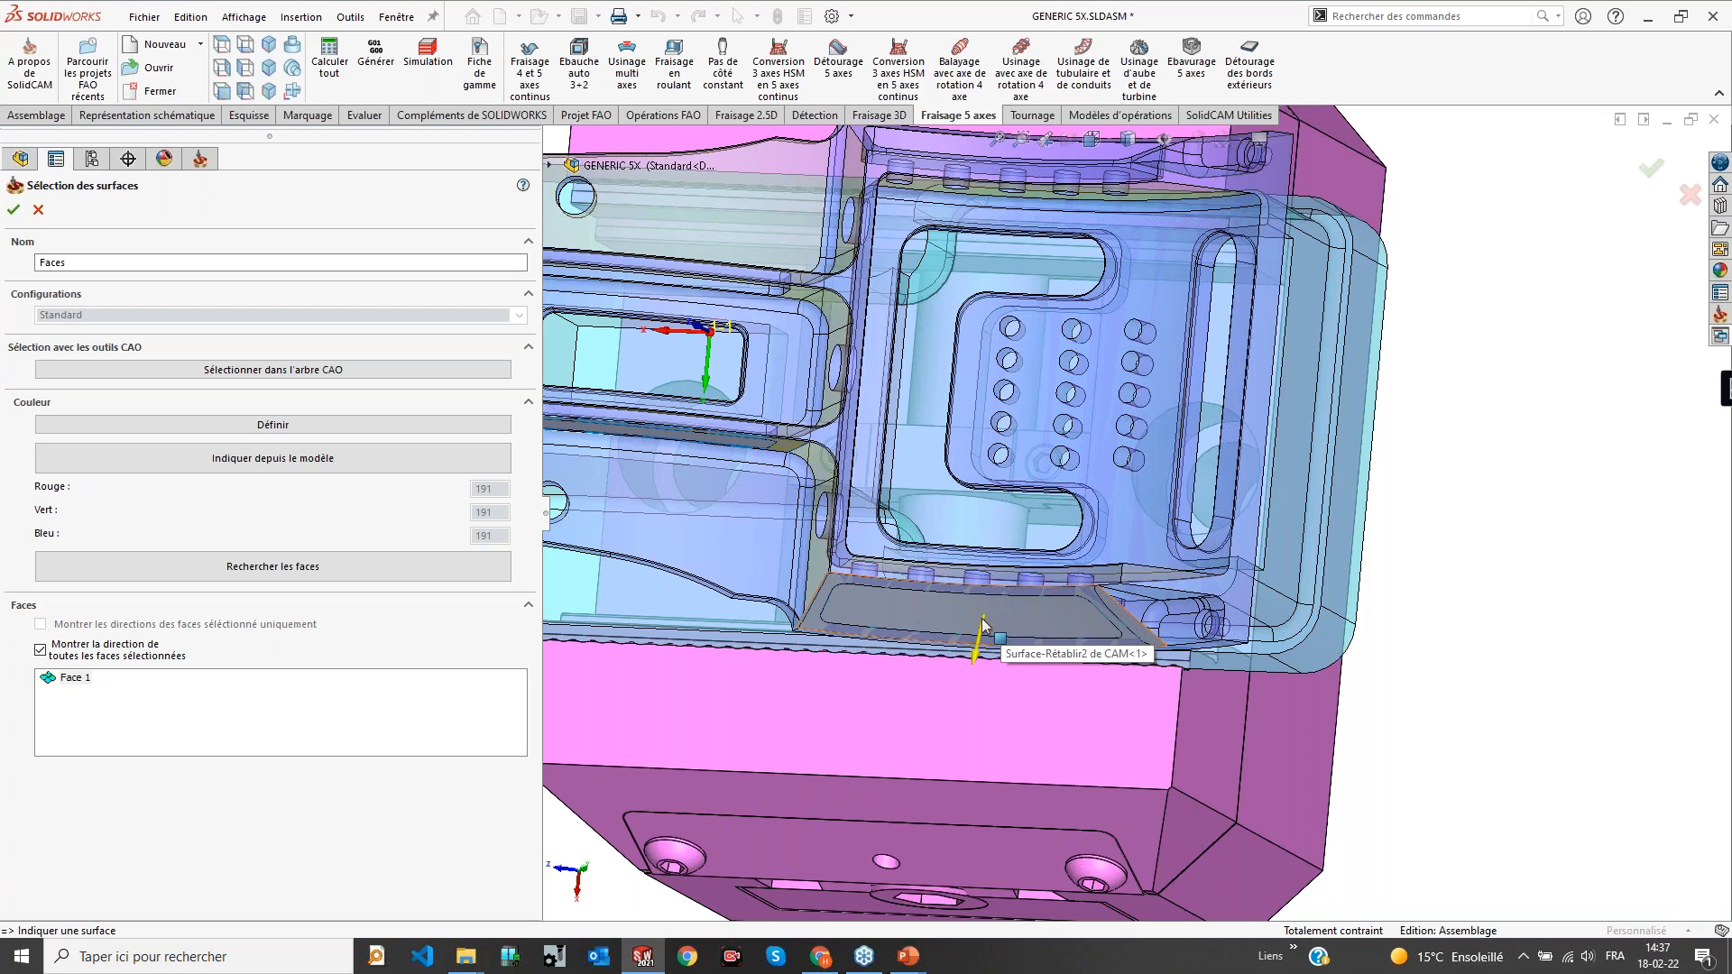
Reverse the selected face's direction for comparison and flip it back to point outward from the part
{"action": "right_click", "coordinate": [72, 690]}
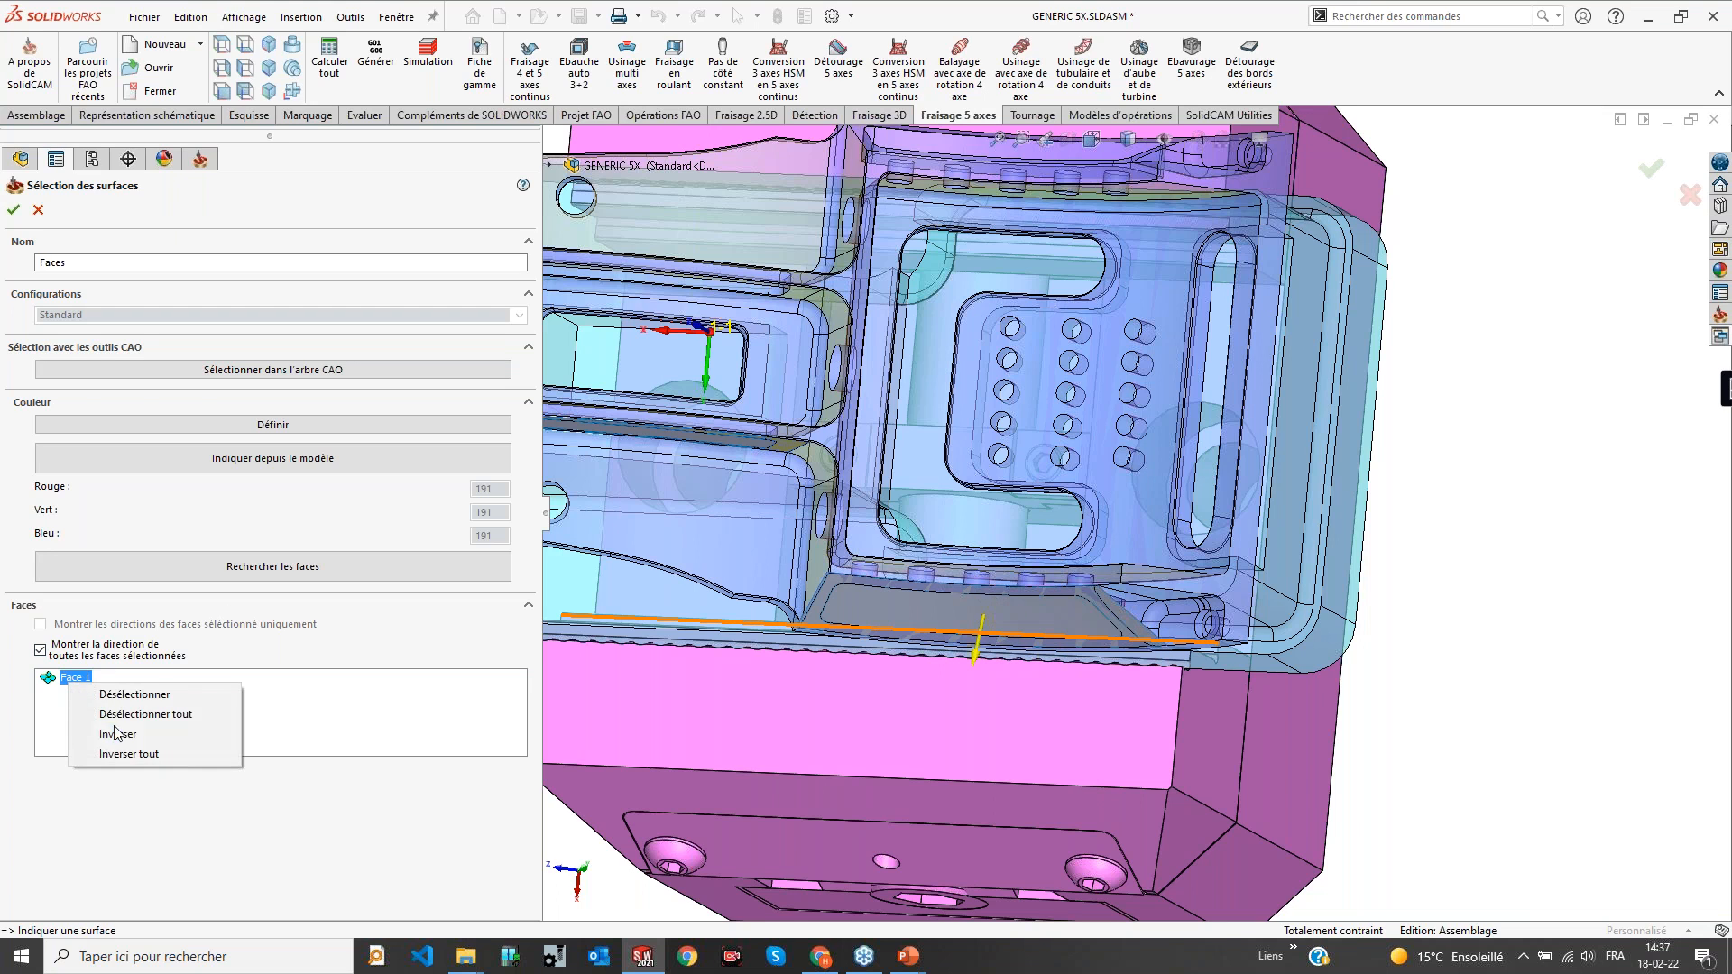
{"action": "left_click", "coordinate": [119, 738]}
{"action": "middle_click_drag", "start_coordinate": [1038, 657], "coordinate": [957, 636]}
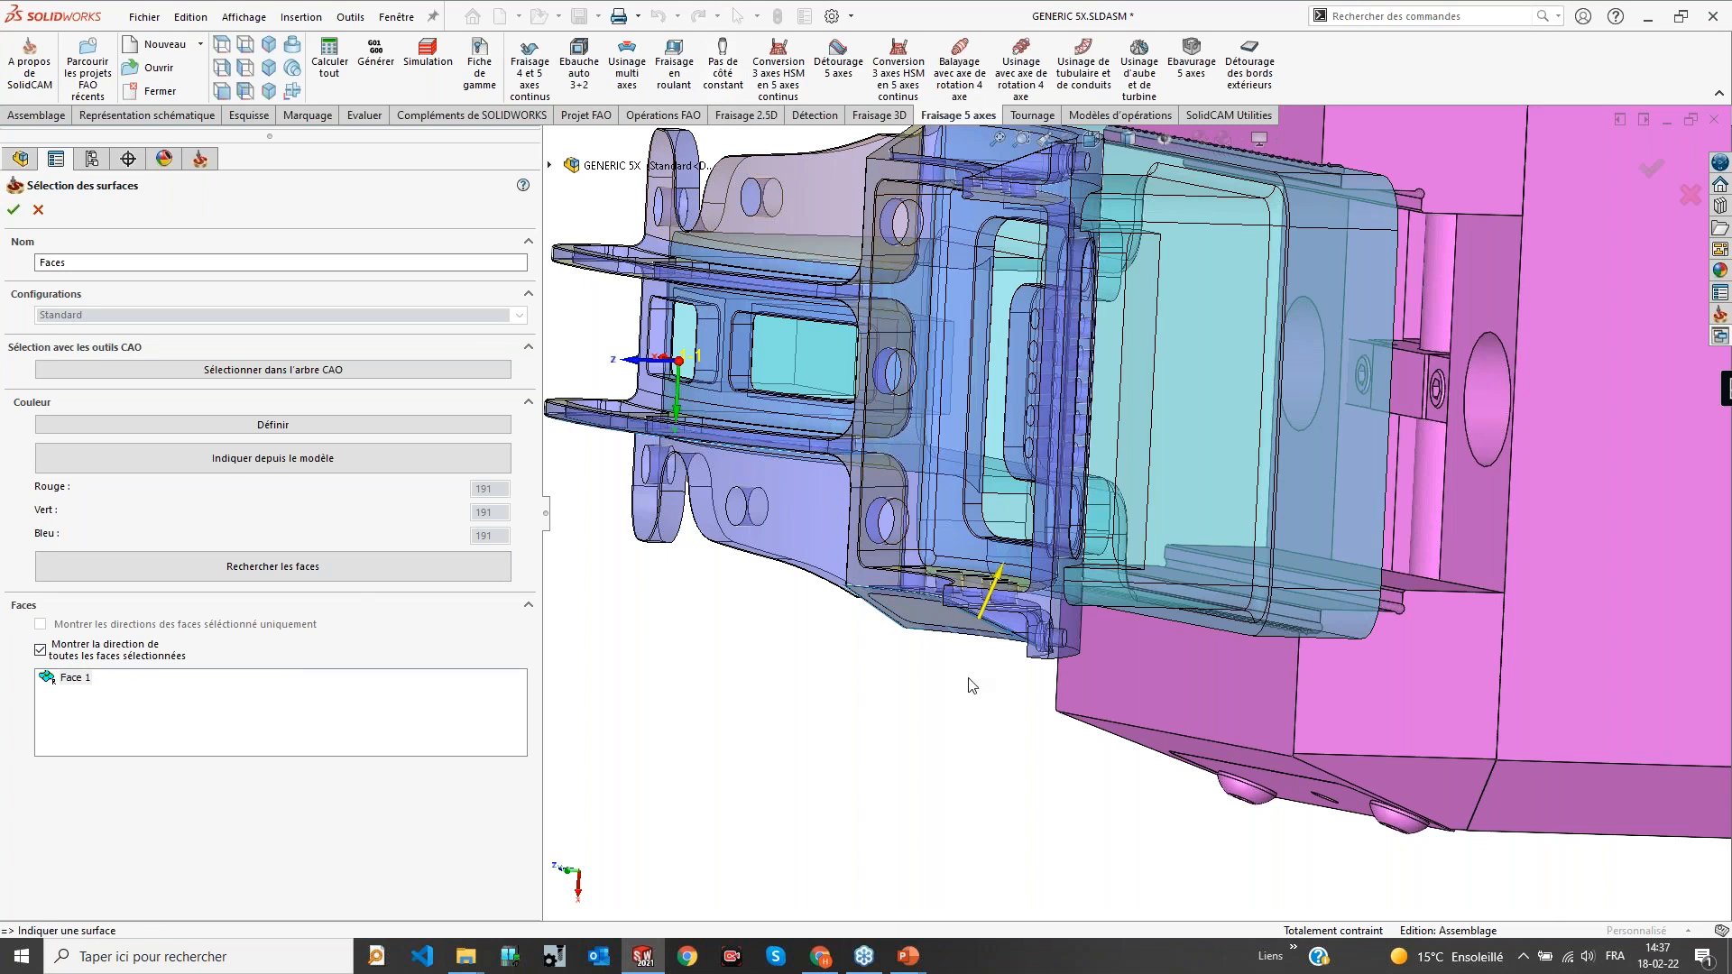
{"action": "middle_click_drag", "start_coordinate": [842, 617], "coordinate": [853, 501]}
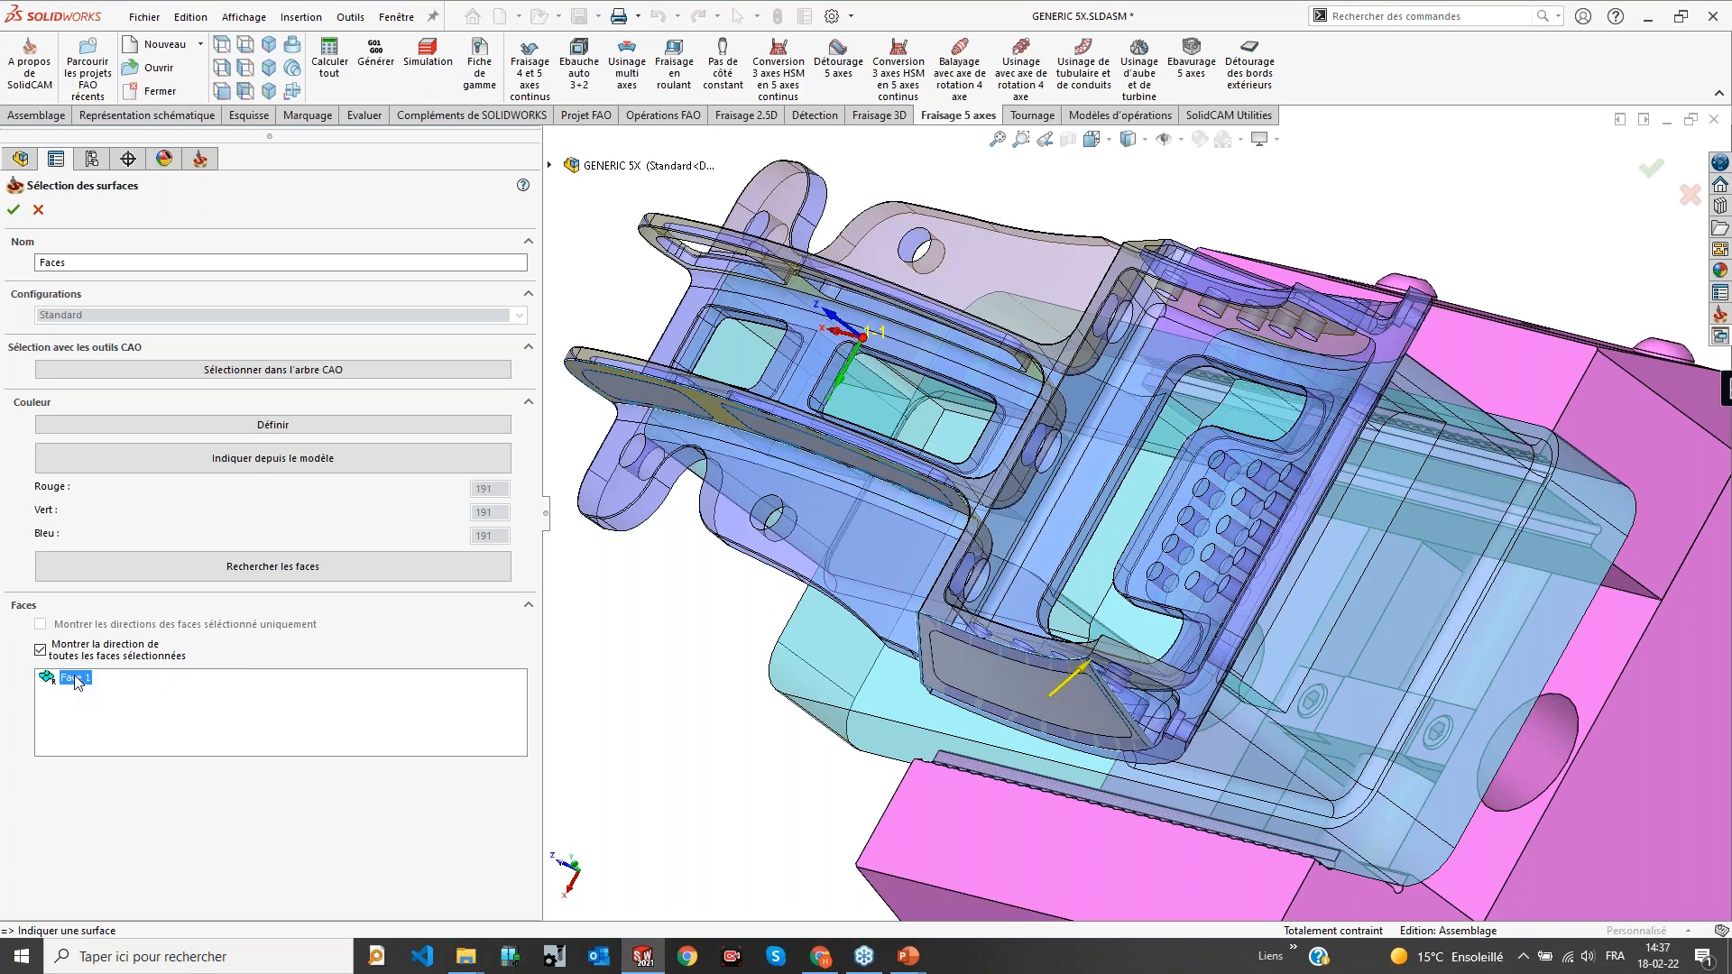
{"action": "right_click", "coordinate": [77, 682]}
{"action": "left_click", "coordinate": [153, 725]}
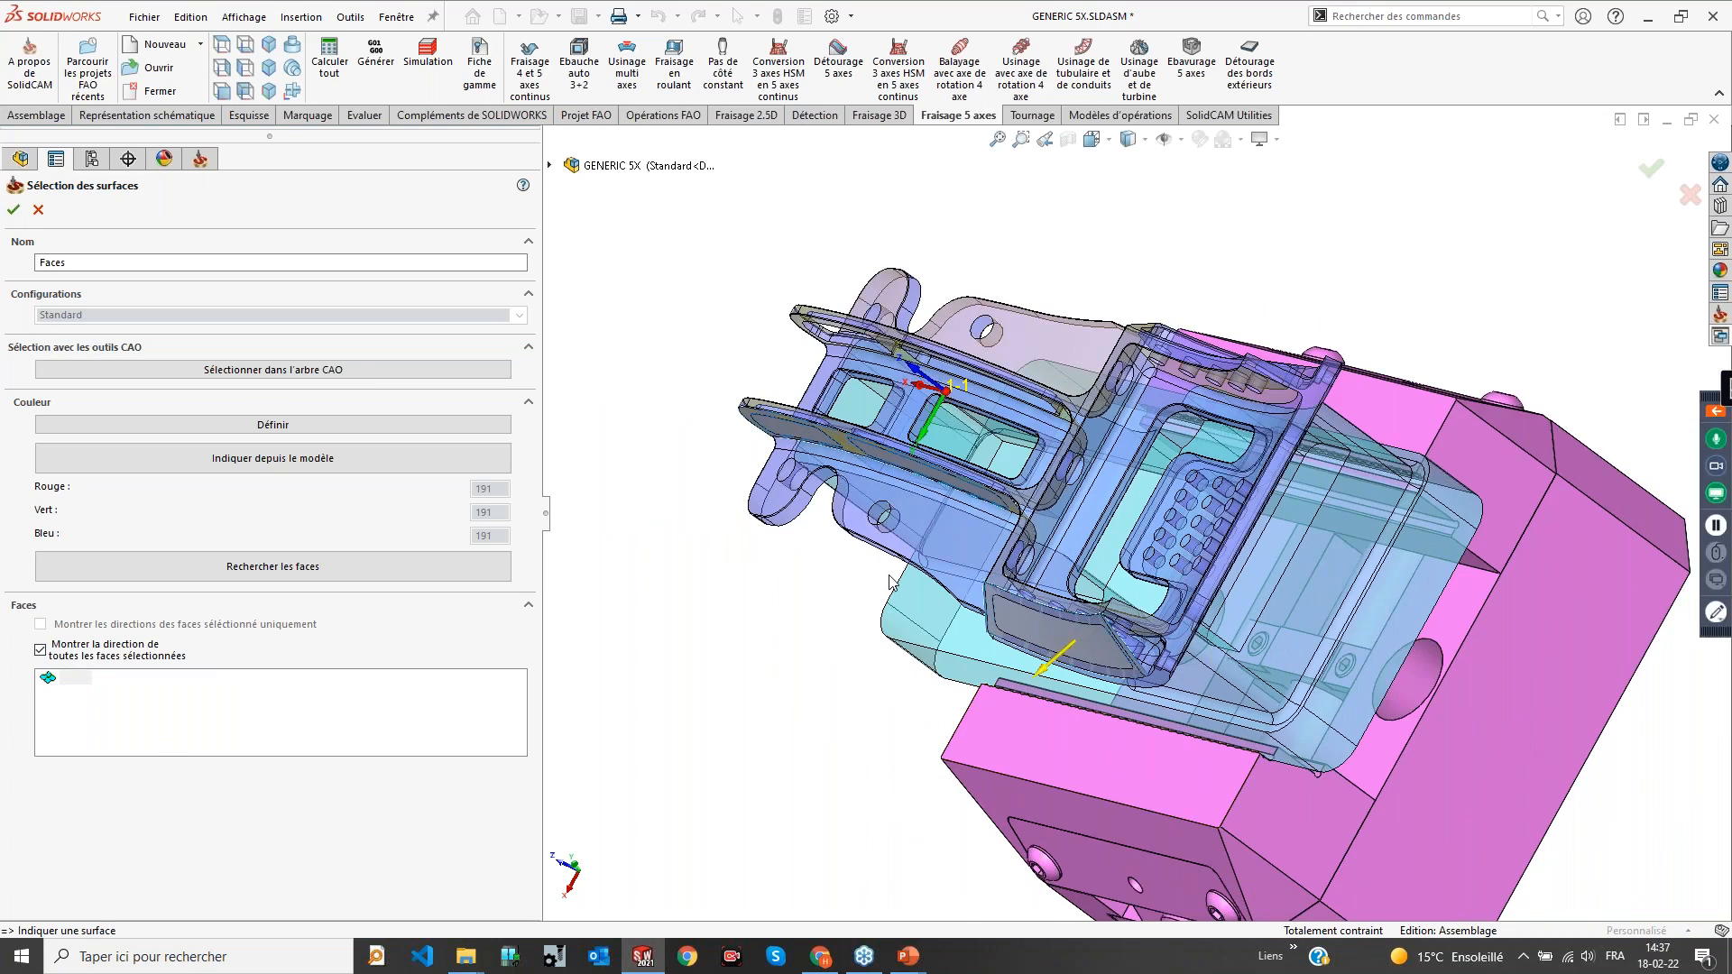
Check the outward direction on the curved side surface and accept the Faces geometry
{"action": "middle_click_drag", "start_coordinate": [1001, 370], "coordinate": [939, 451]}
{"action": "middle_click_drag", "start_coordinate": [939, 365], "coordinate": [1047, 433]}
{"action": "left_click", "coordinate": [13, 208]}
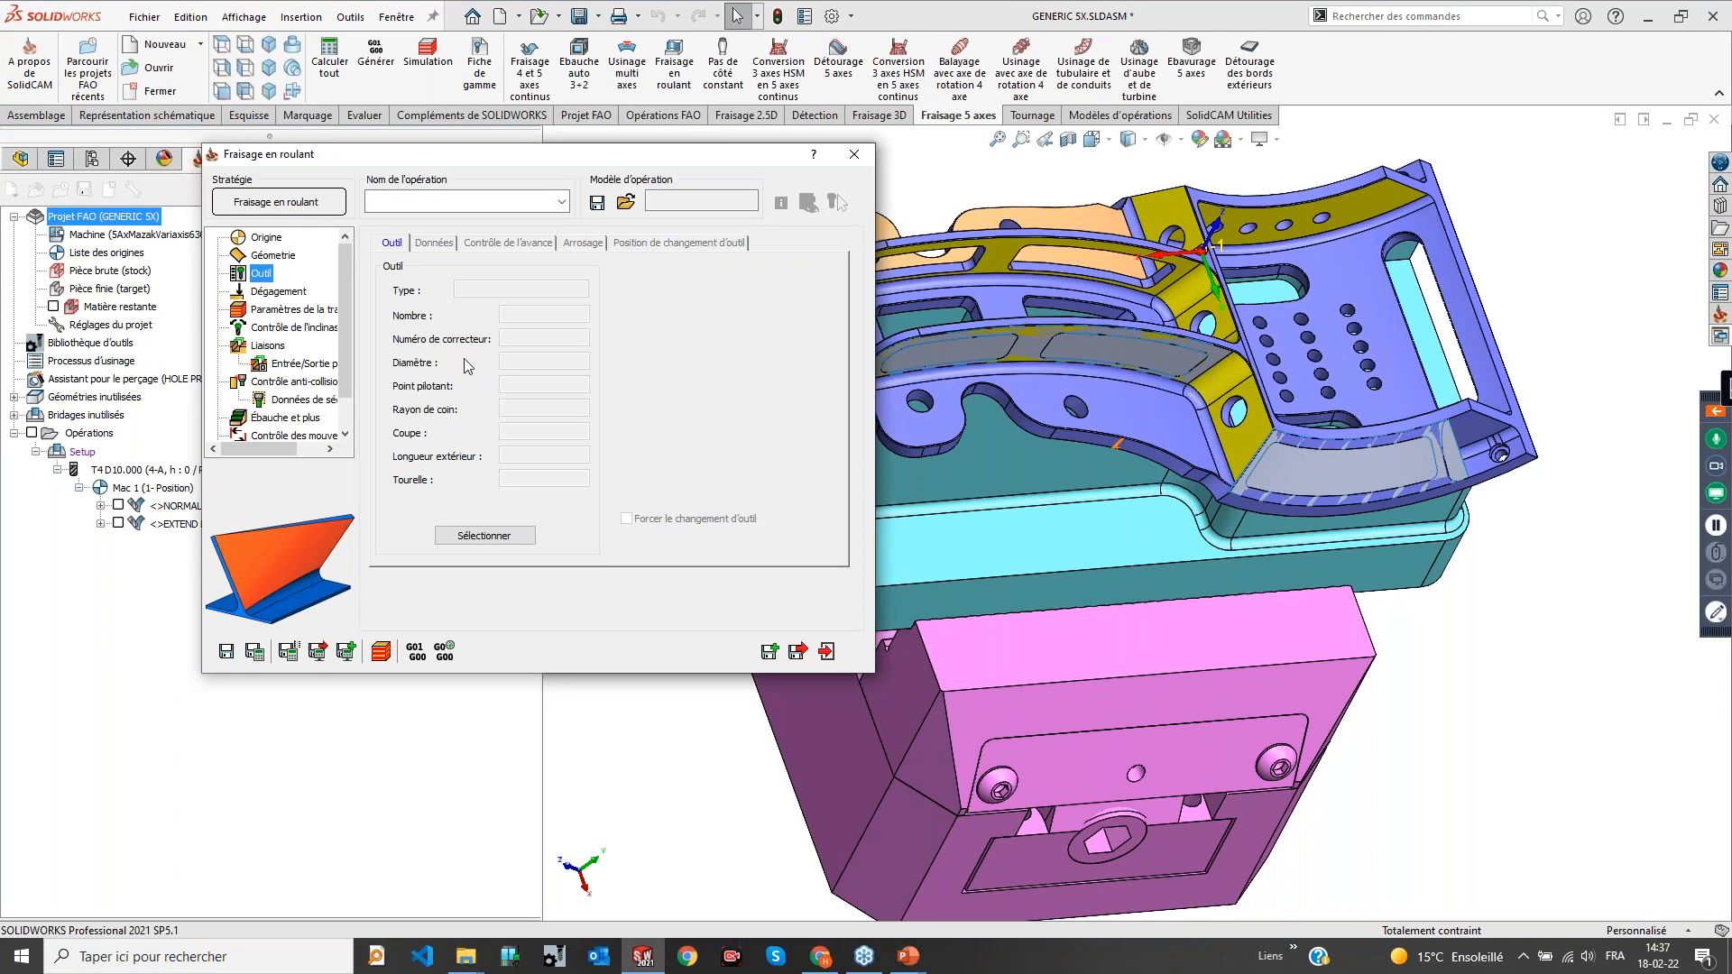
Add a 6 mm cylindrical end mill to the tool library and assign it to the swarf operation
{"action": "left_click", "coordinate": [490, 535]}
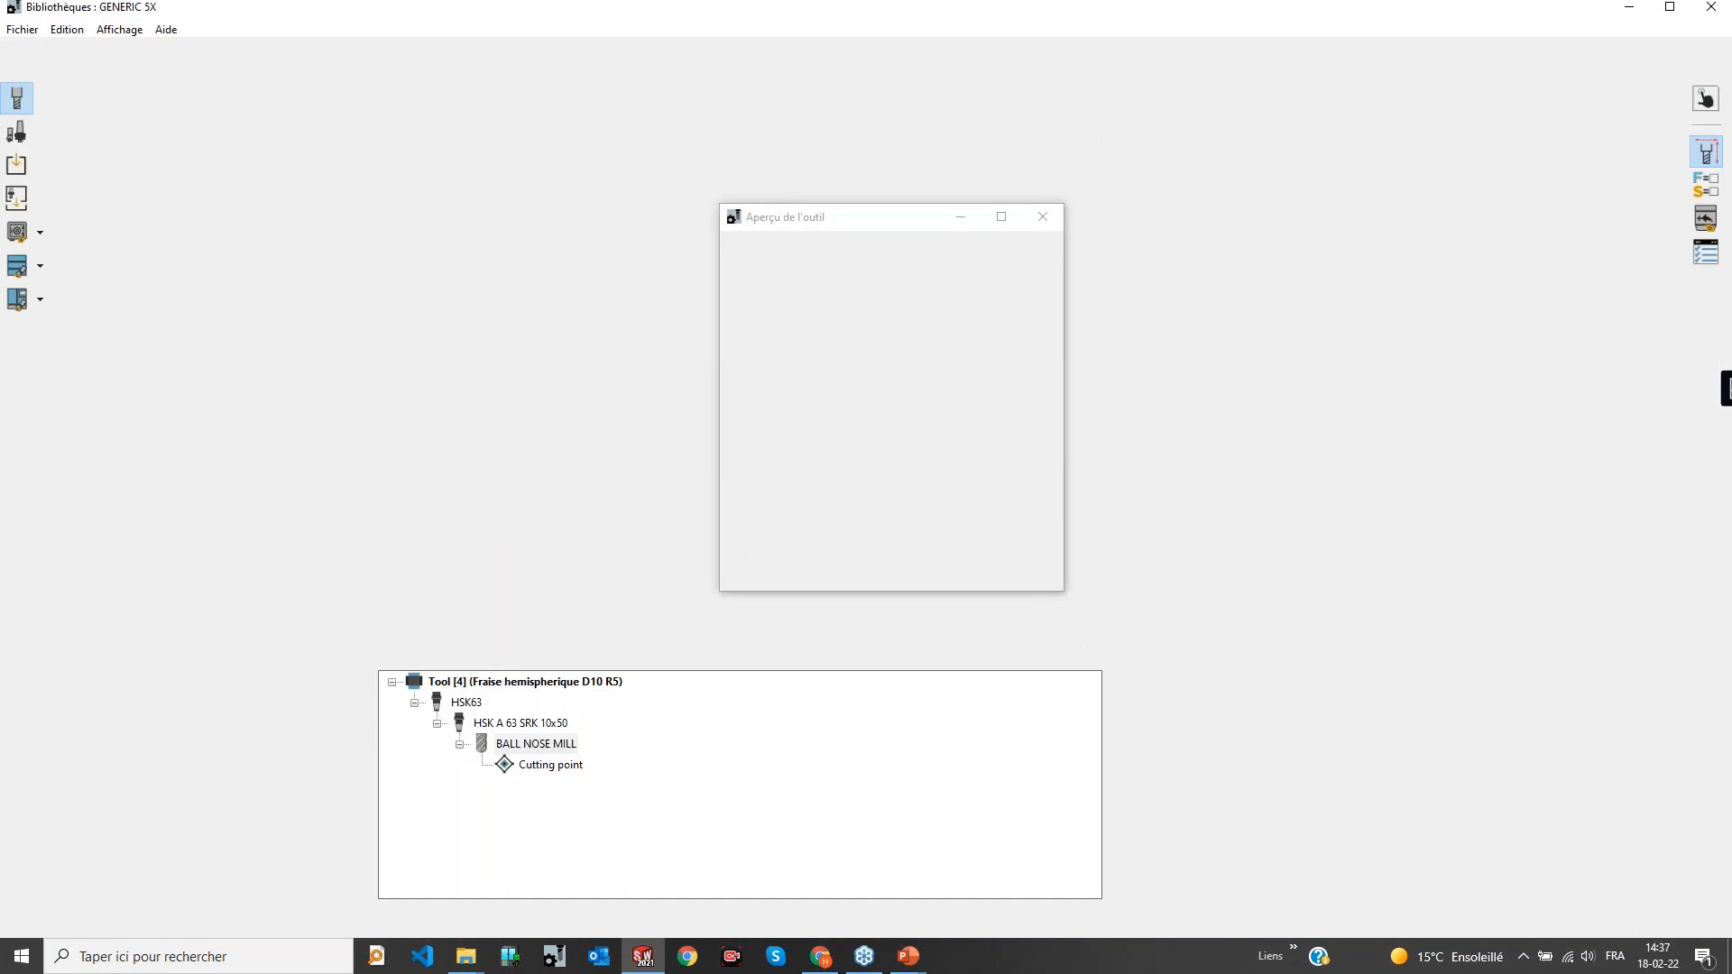
{"action": "left_click", "coordinate": [115, 153]}
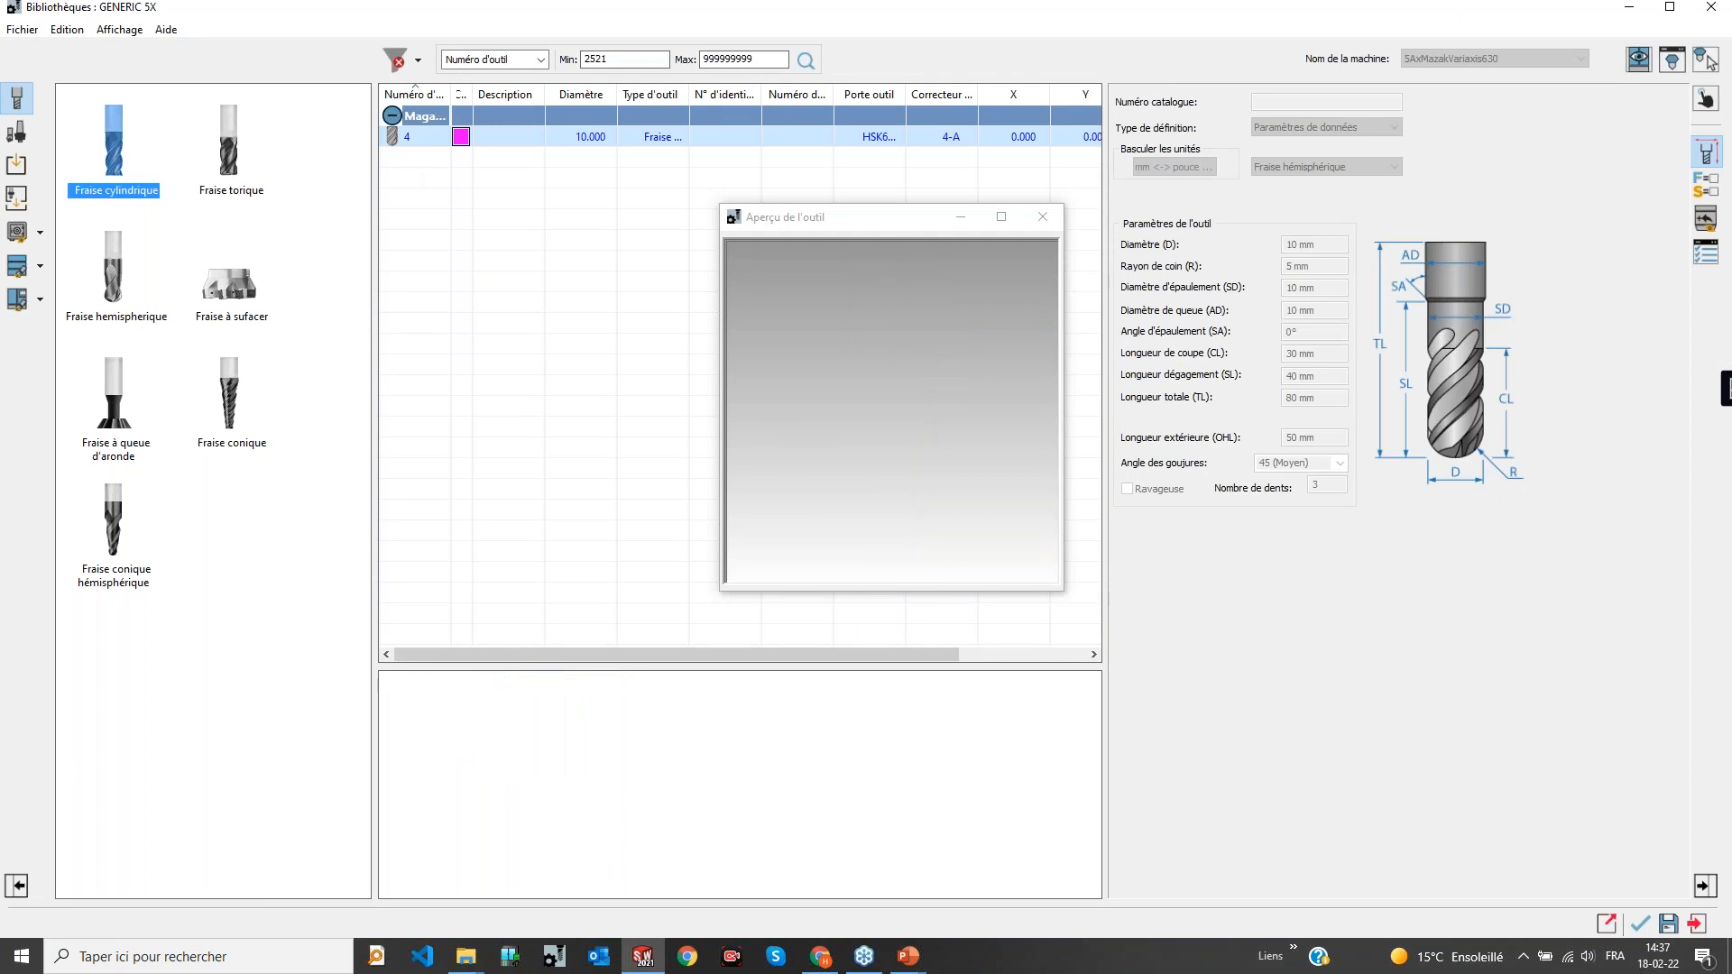
{"action": "left_click", "coordinate": [1642, 917]}
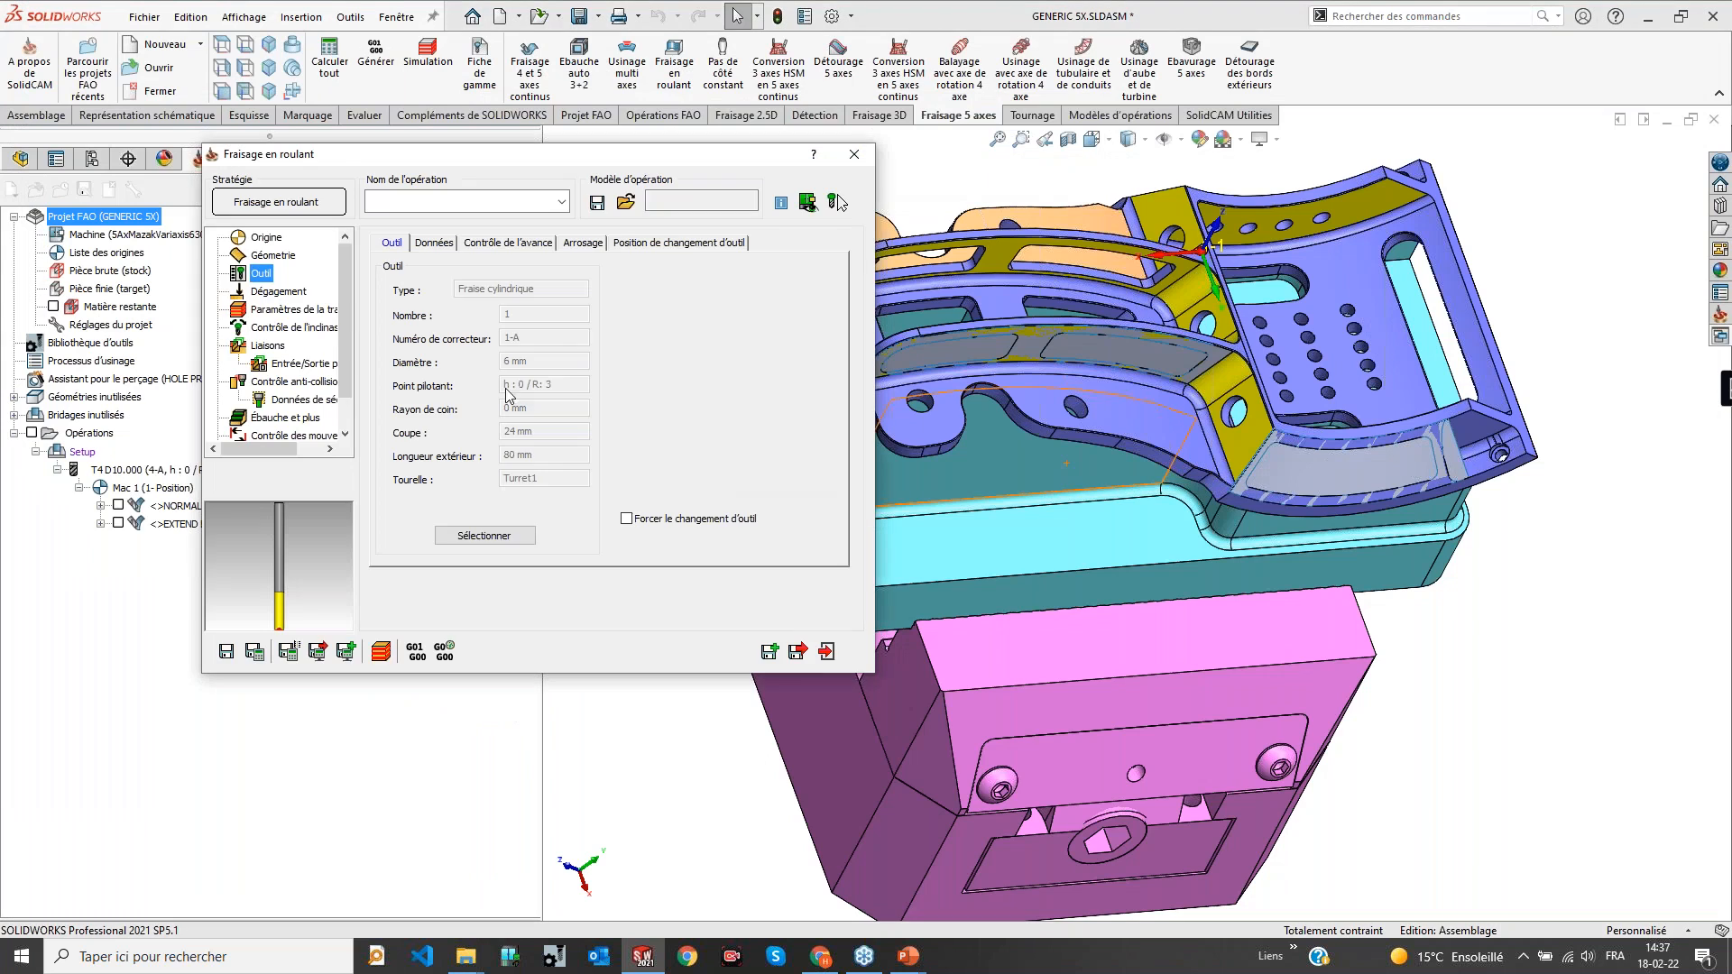
Save and calculate the swarf operation, and simulate its toolpath along the untrimmed curved surface at an adjusted speed
{"action": "left_click", "coordinate": [380, 651]}
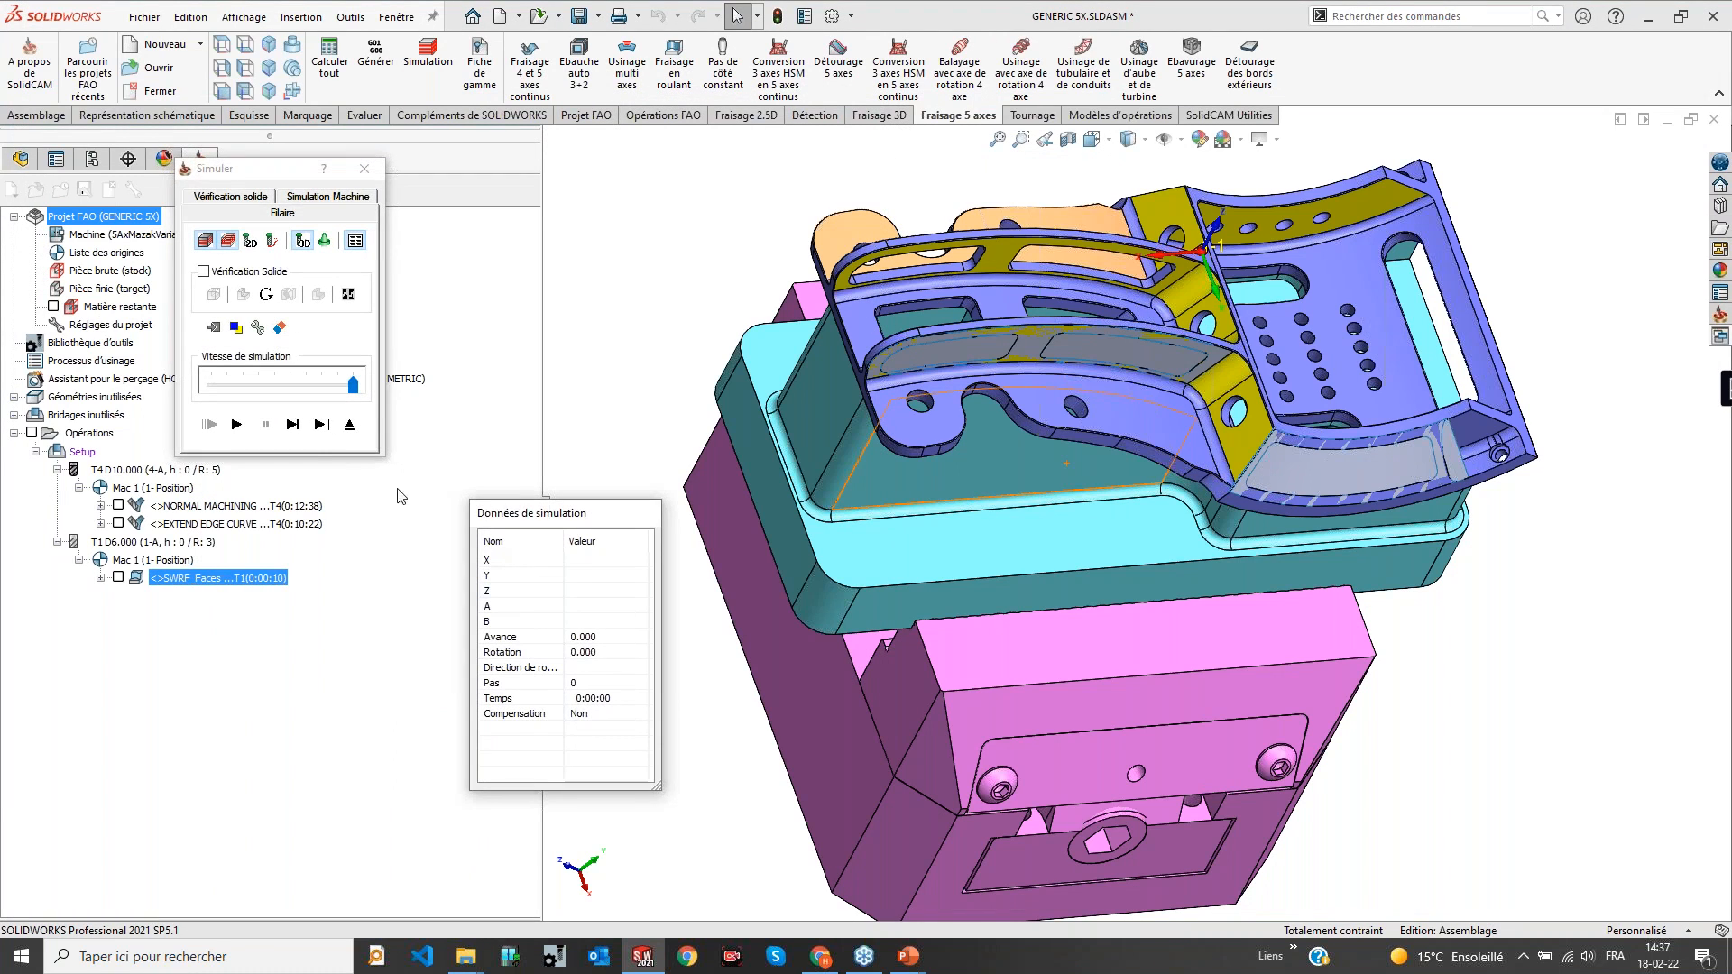
{"action": "left_click", "coordinate": [293, 424]}
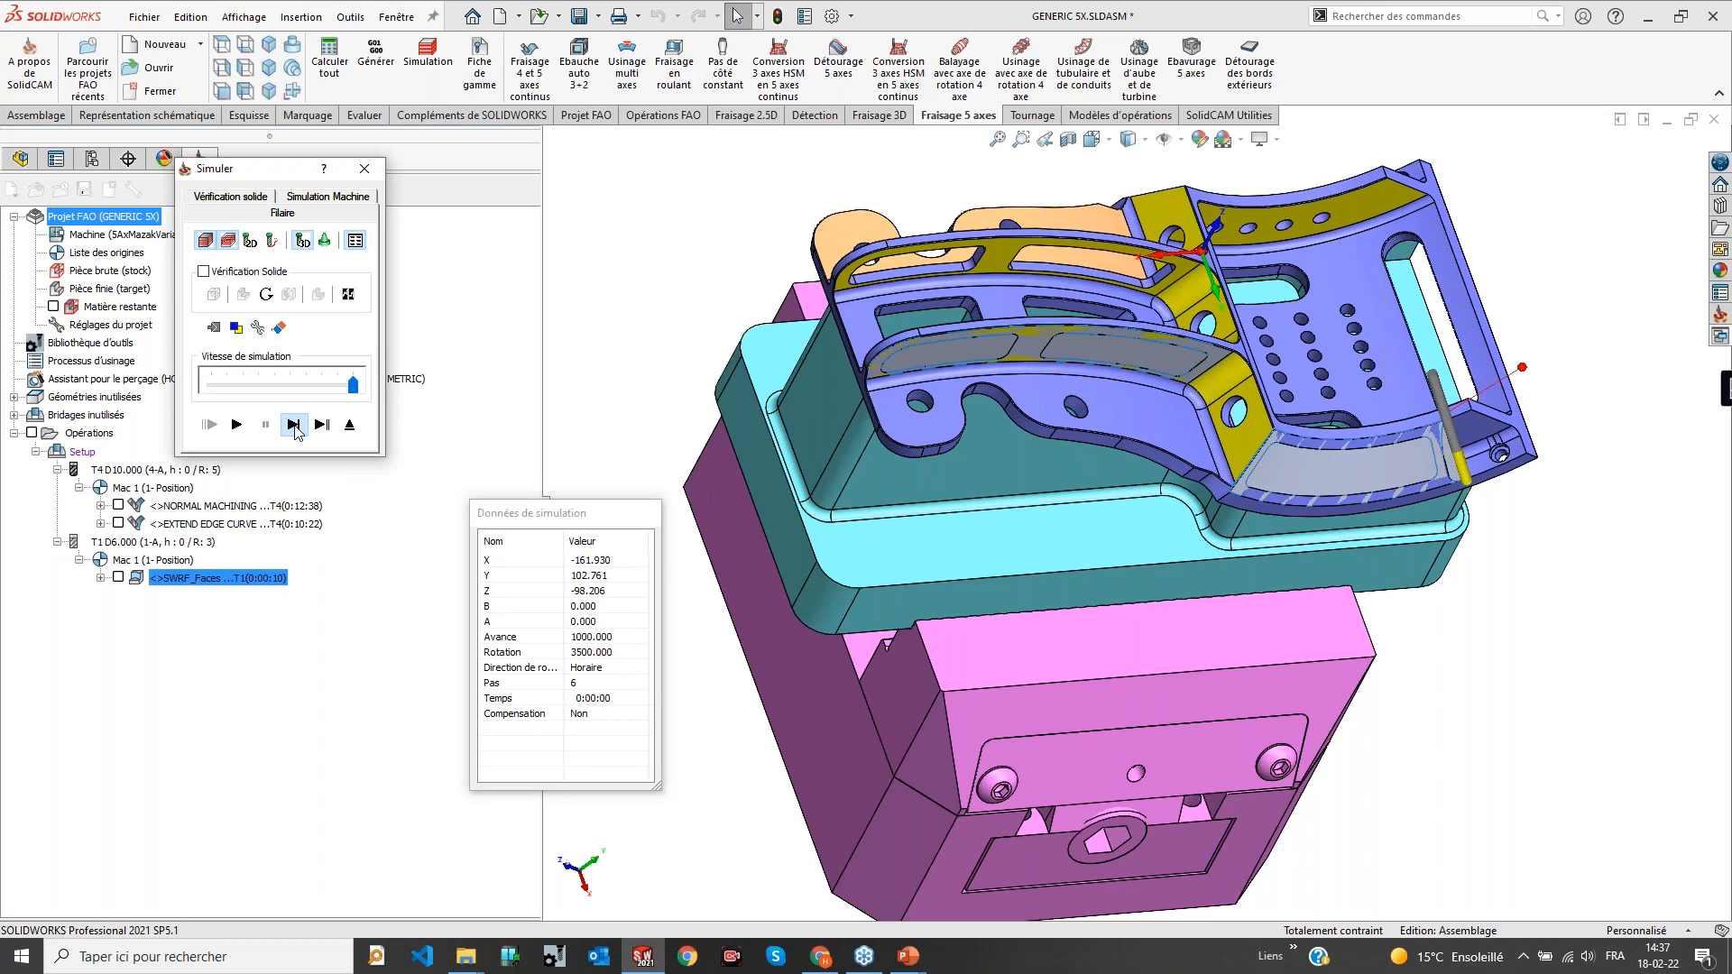
{"action": "left_click", "coordinate": [240, 426]}
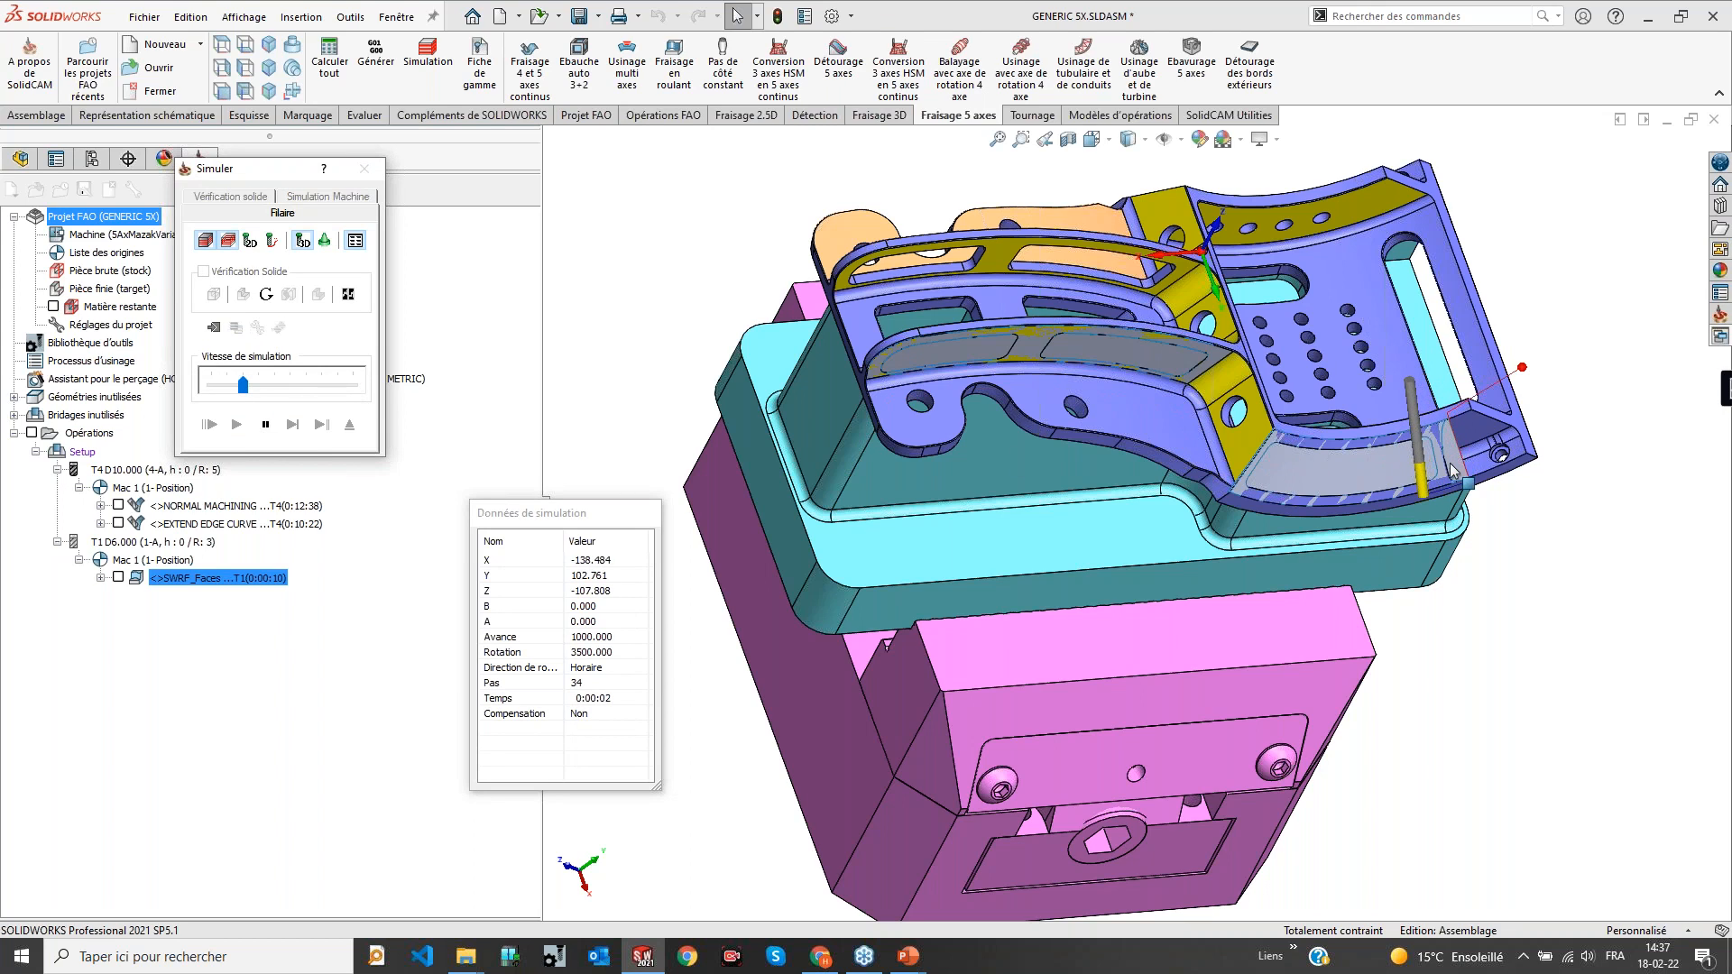
{"action": "scroll", "coordinate": [1441, 464], "scroll_direction": "down", "scroll_amount": 5}
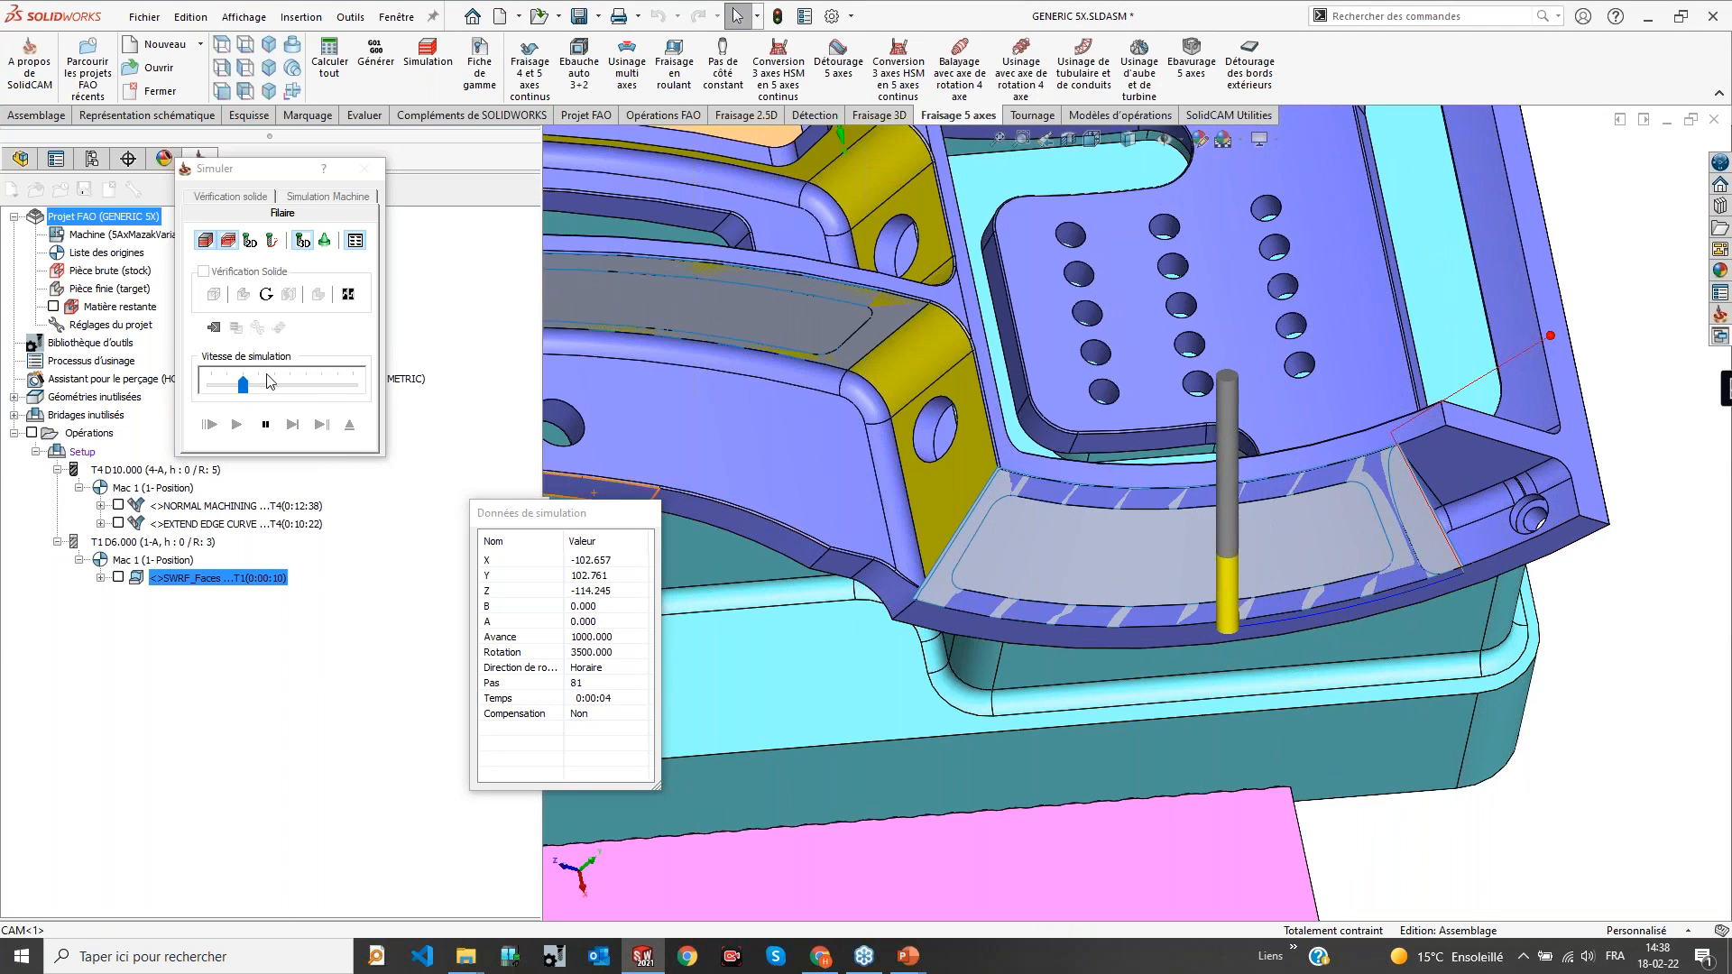
{"action": "left_click", "coordinate": [334, 386]}
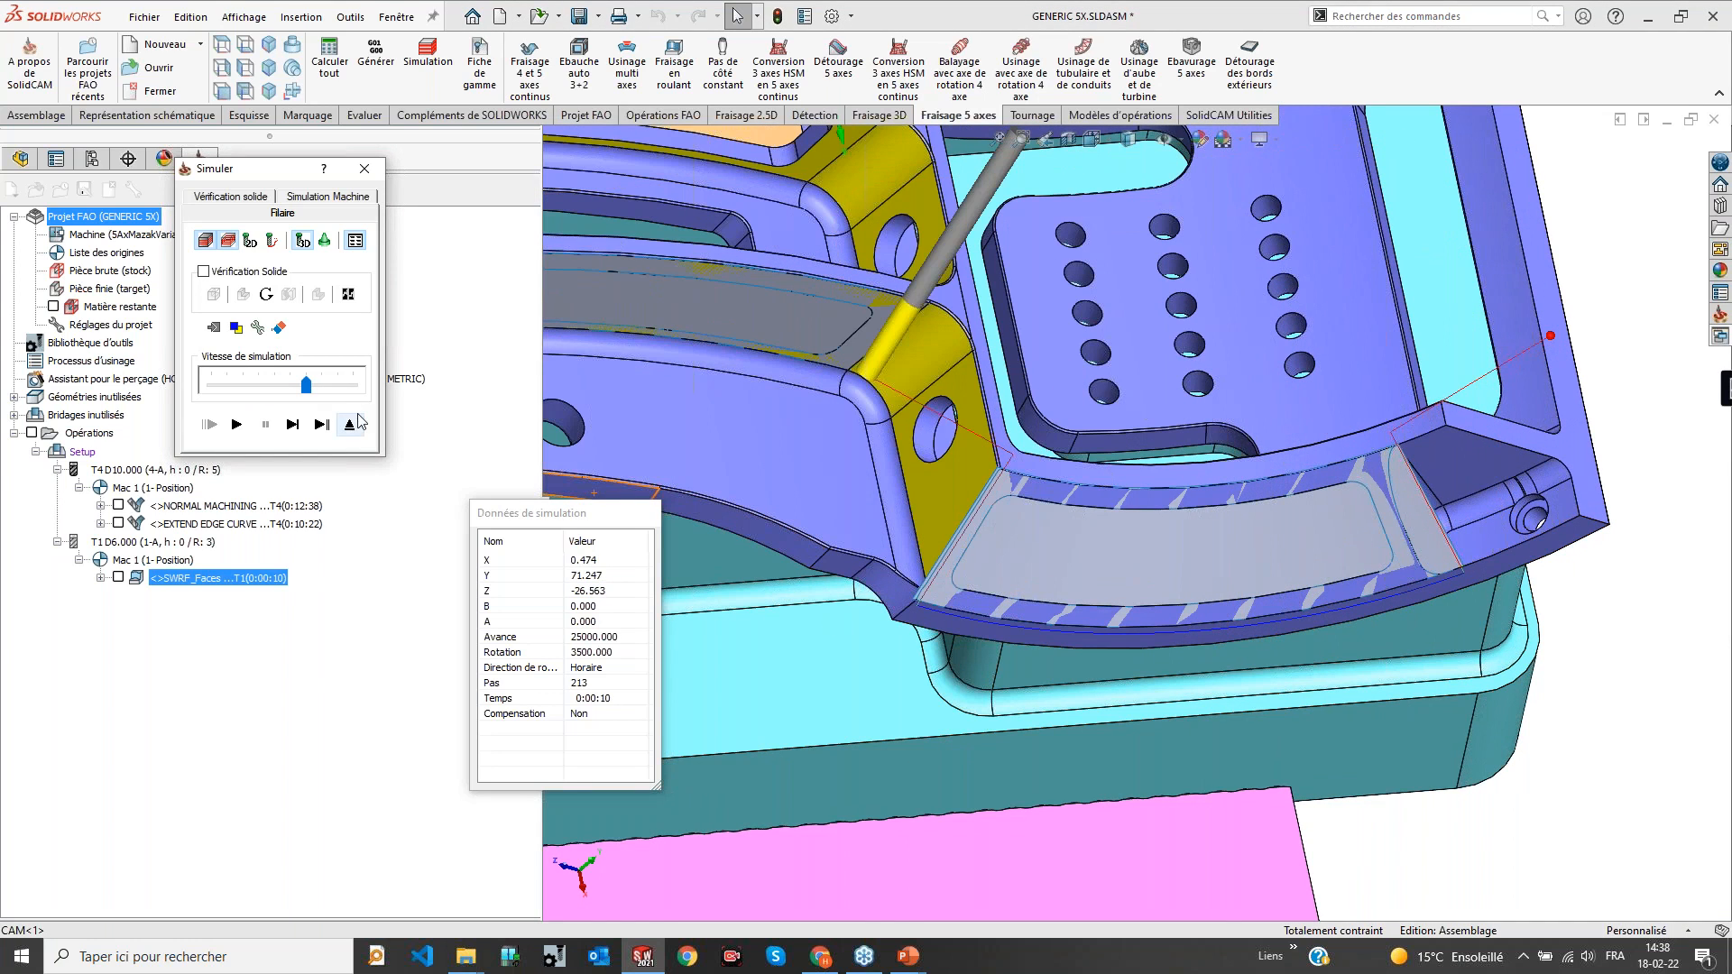
Hide the CAM component holding the untrimmed surfaces and exit the simulation
{"action": "left_click", "coordinate": [1424, 537]}
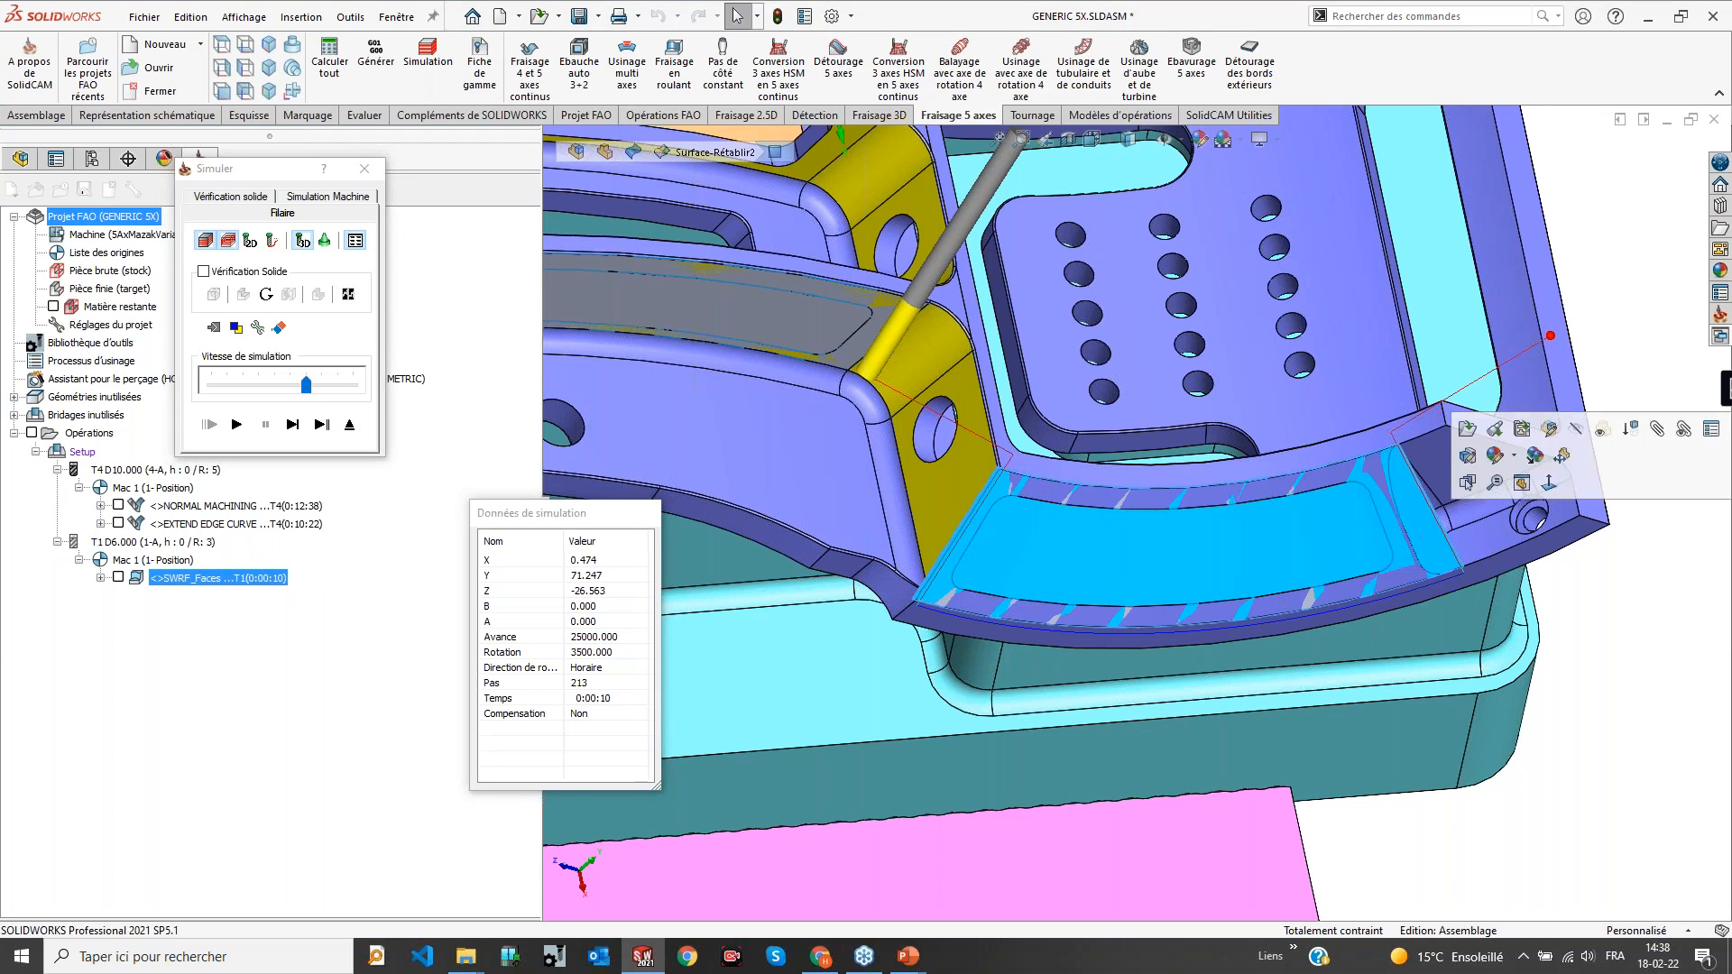
{"action": "left_click", "coordinate": [1541, 425]}
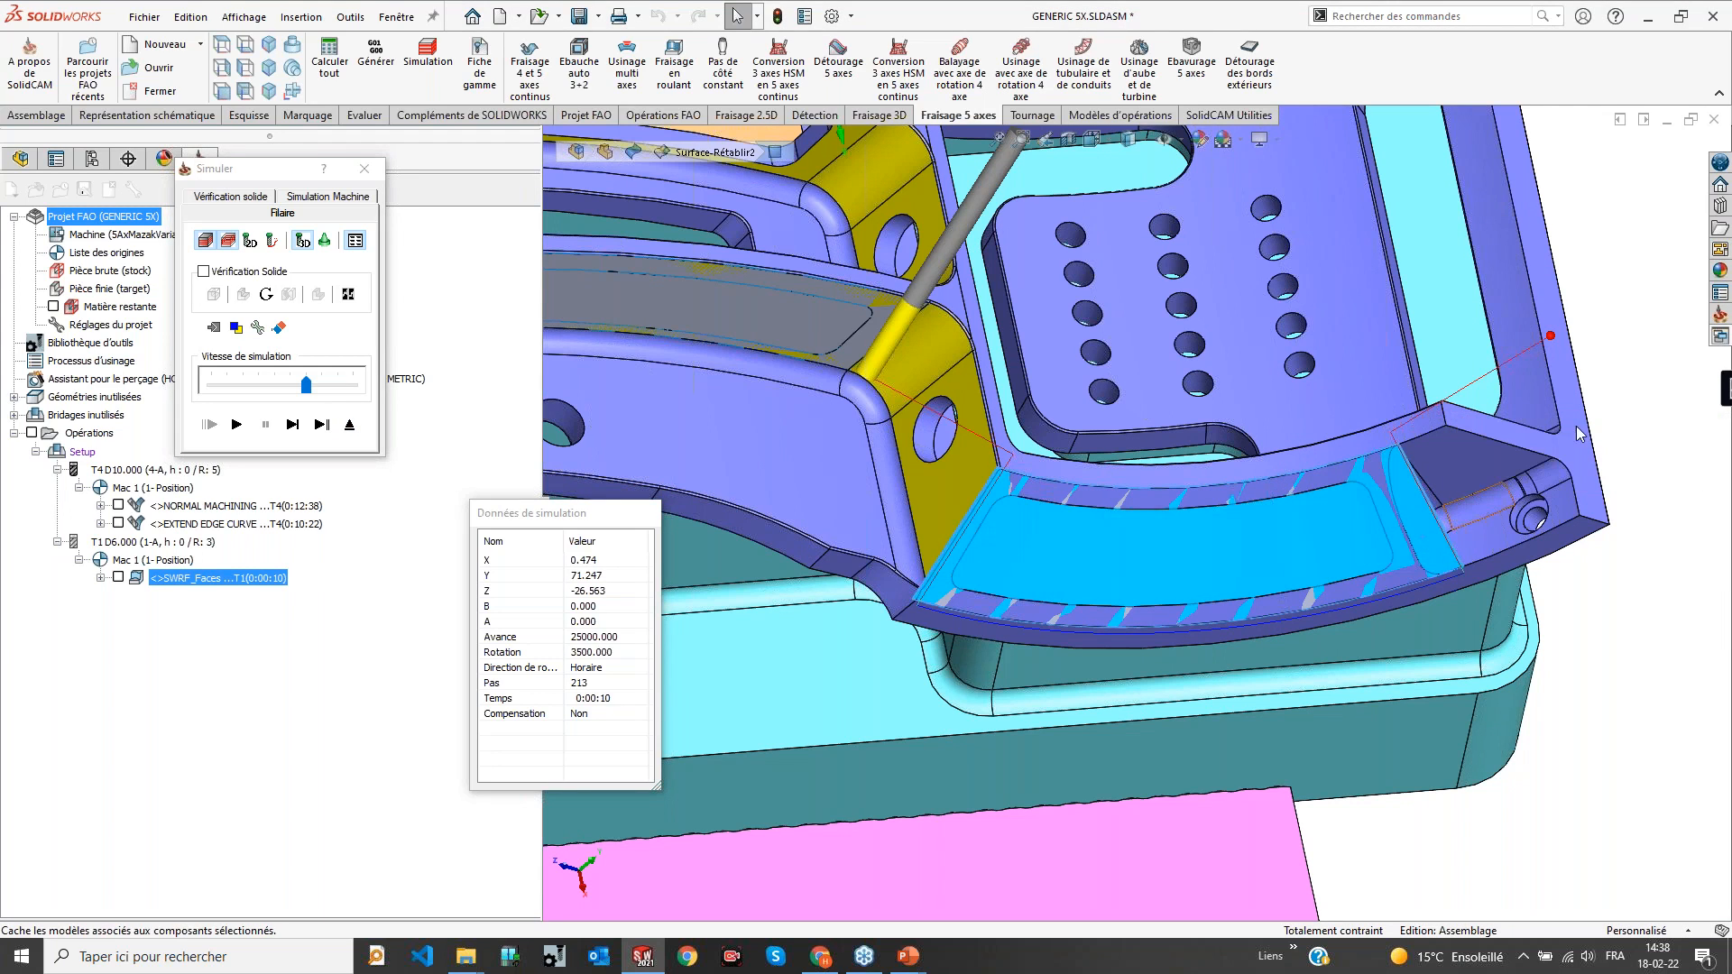
{"action": "left_click", "coordinate": [348, 424]}
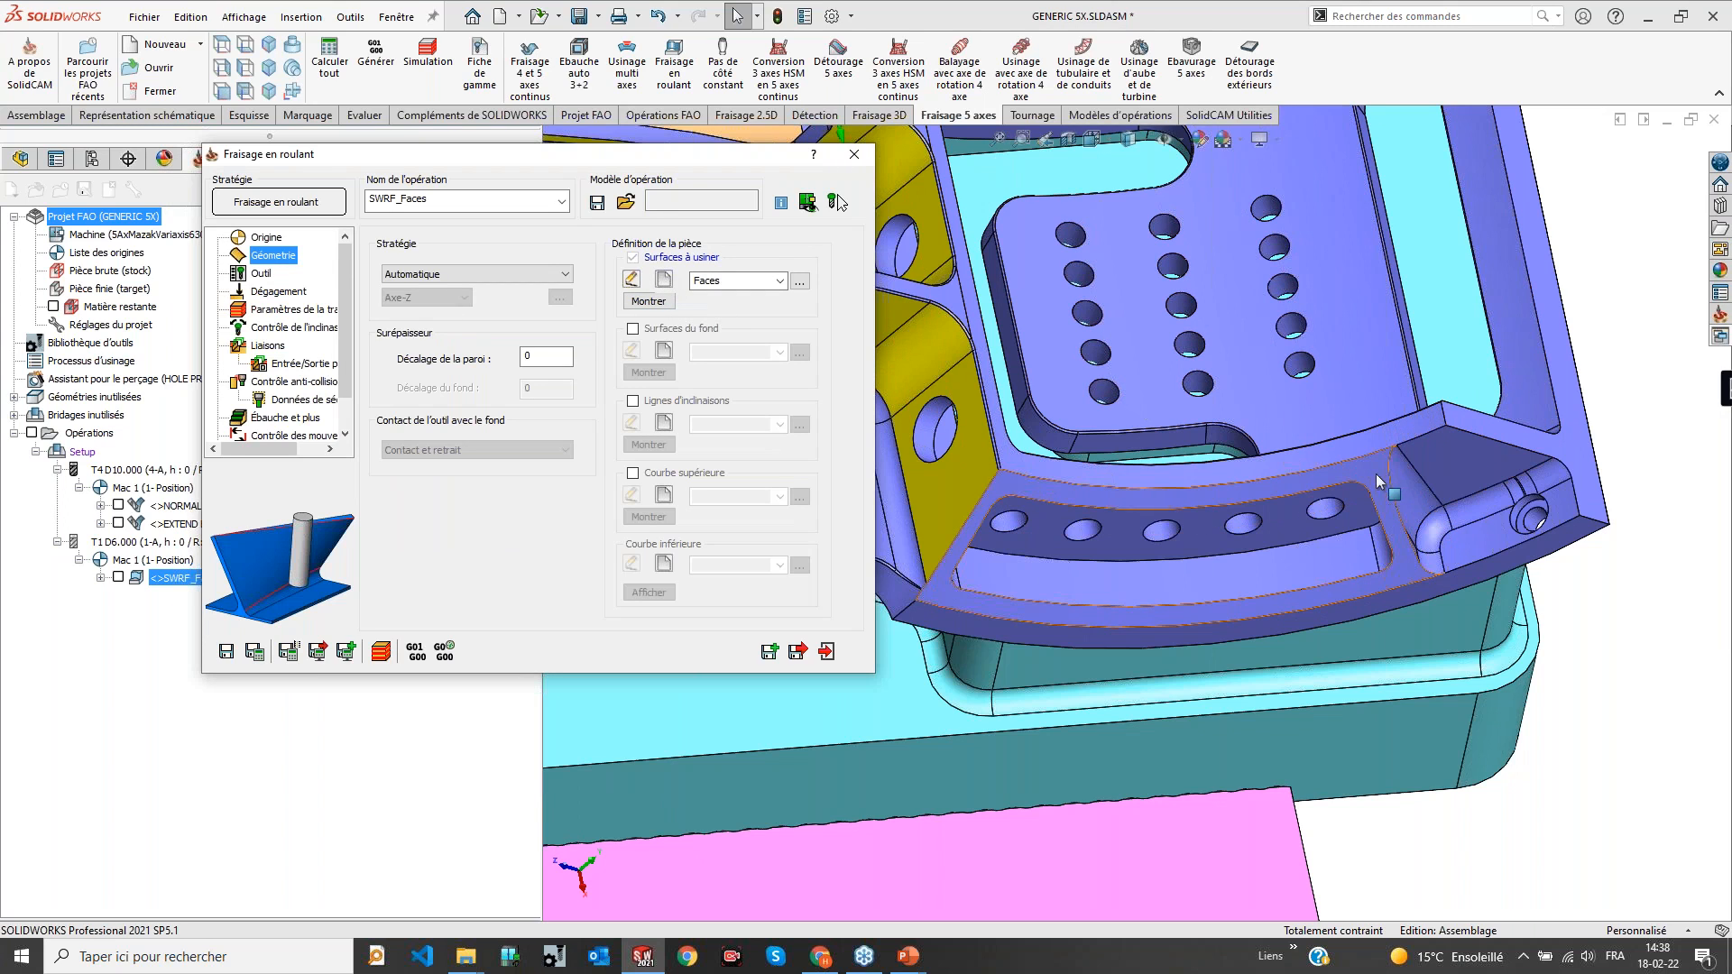
Define new machining geometry Faces1 from the original curved side face around the pocket with holes
{"action": "left_click", "coordinate": [670, 282]}
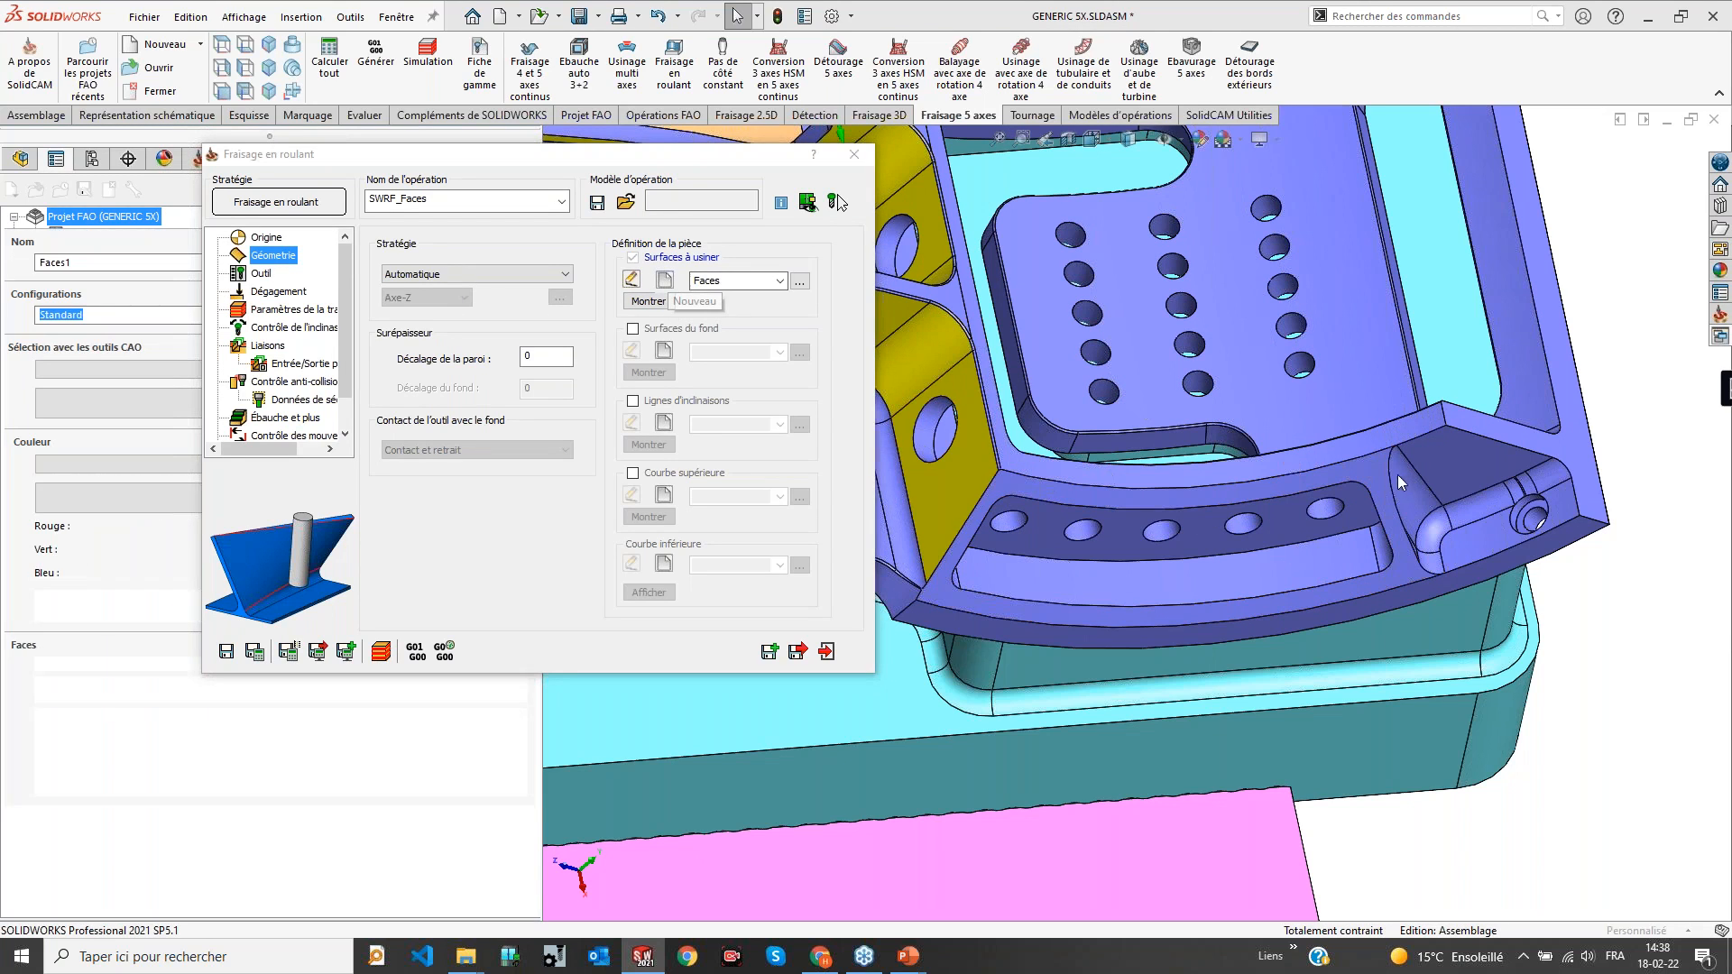
{"action": "left_click", "coordinate": [1386, 483]}
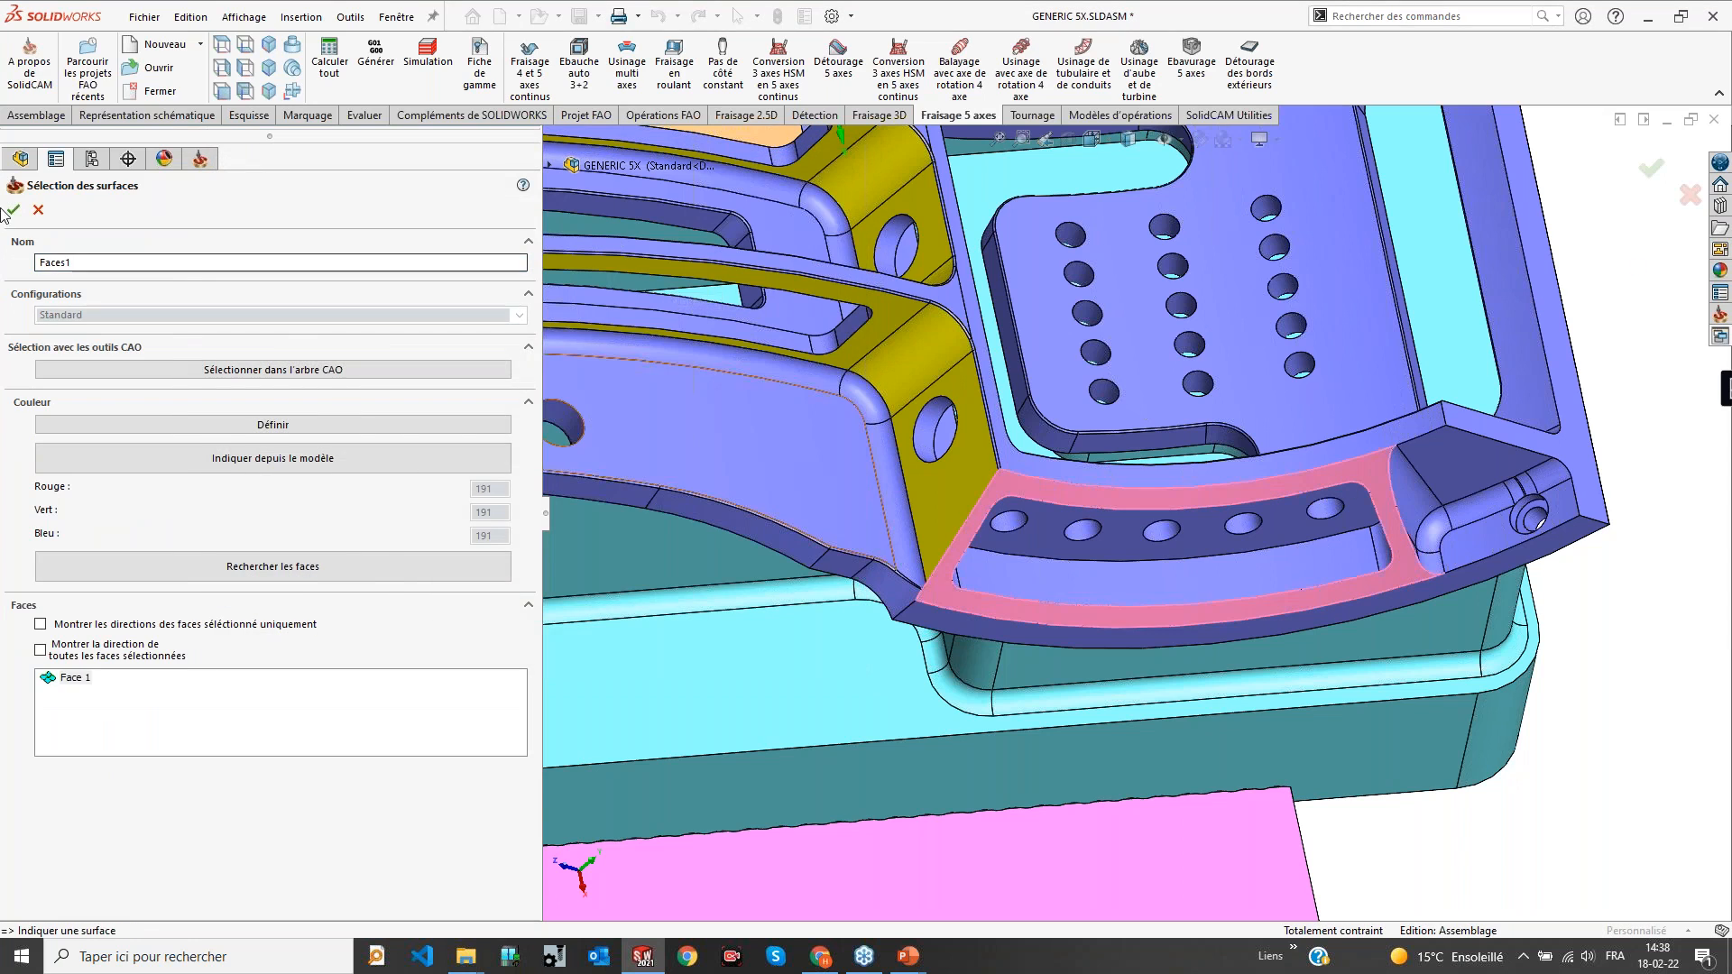
{"action": "left_click", "coordinate": [14, 210]}
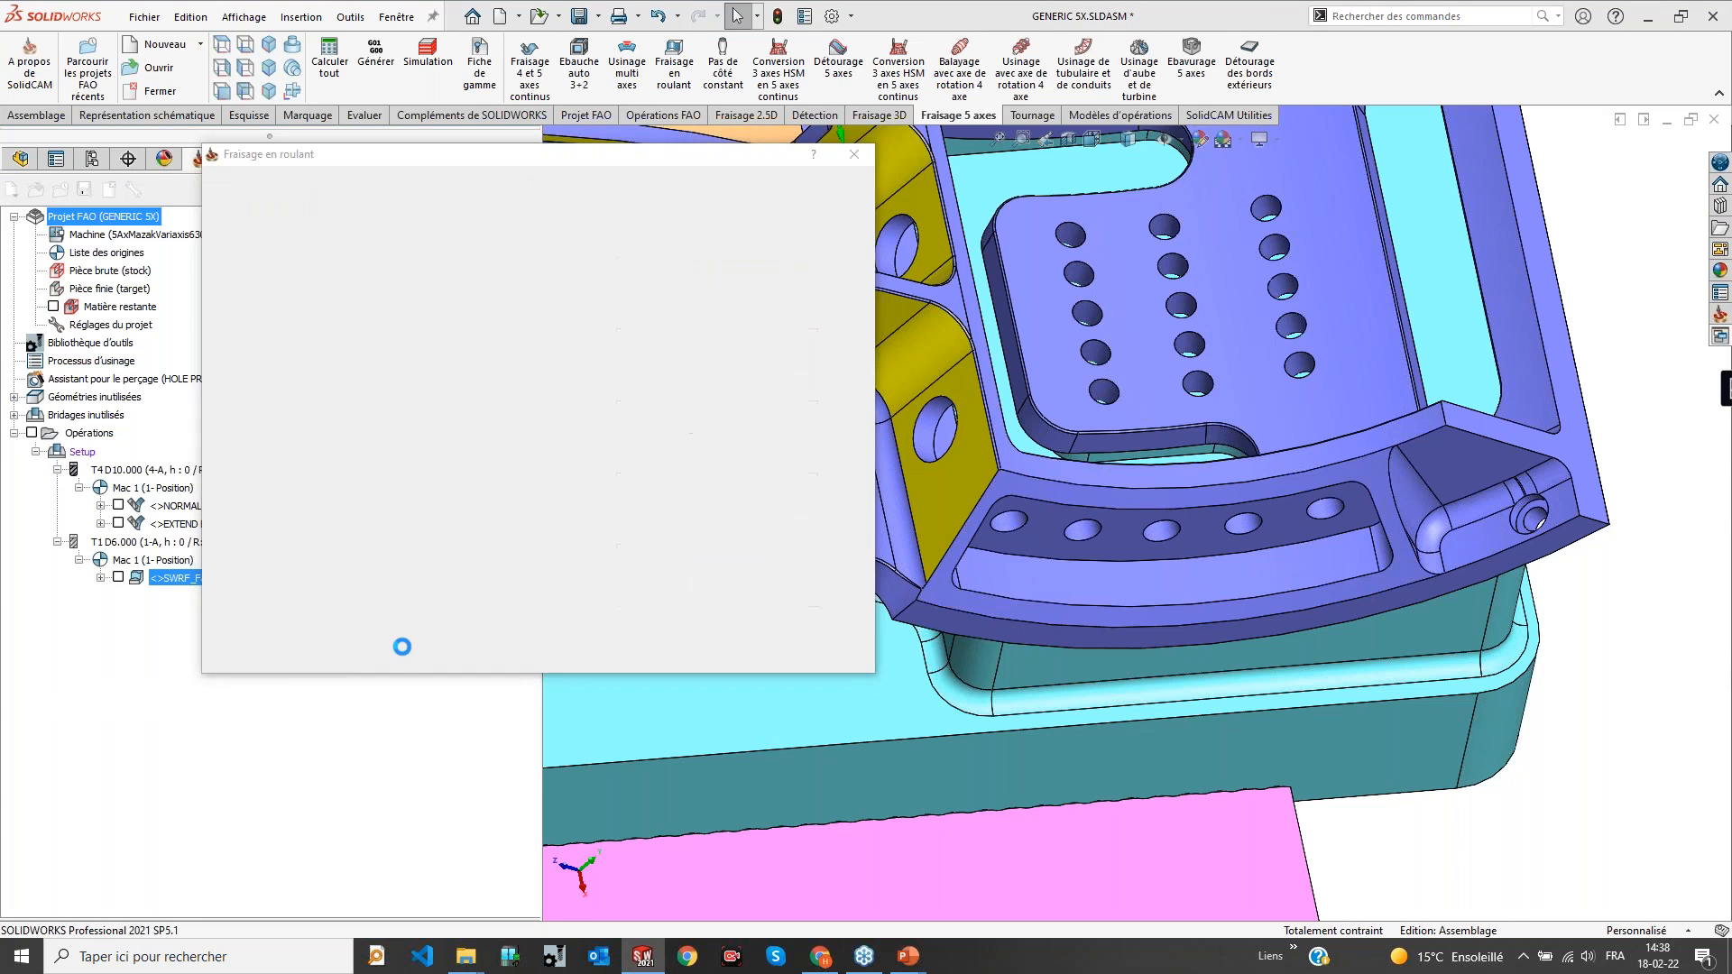
Recalculate the swarf operation on the original side face and simulate its toolpath
{"action": "left_click", "coordinate": [380, 651]}
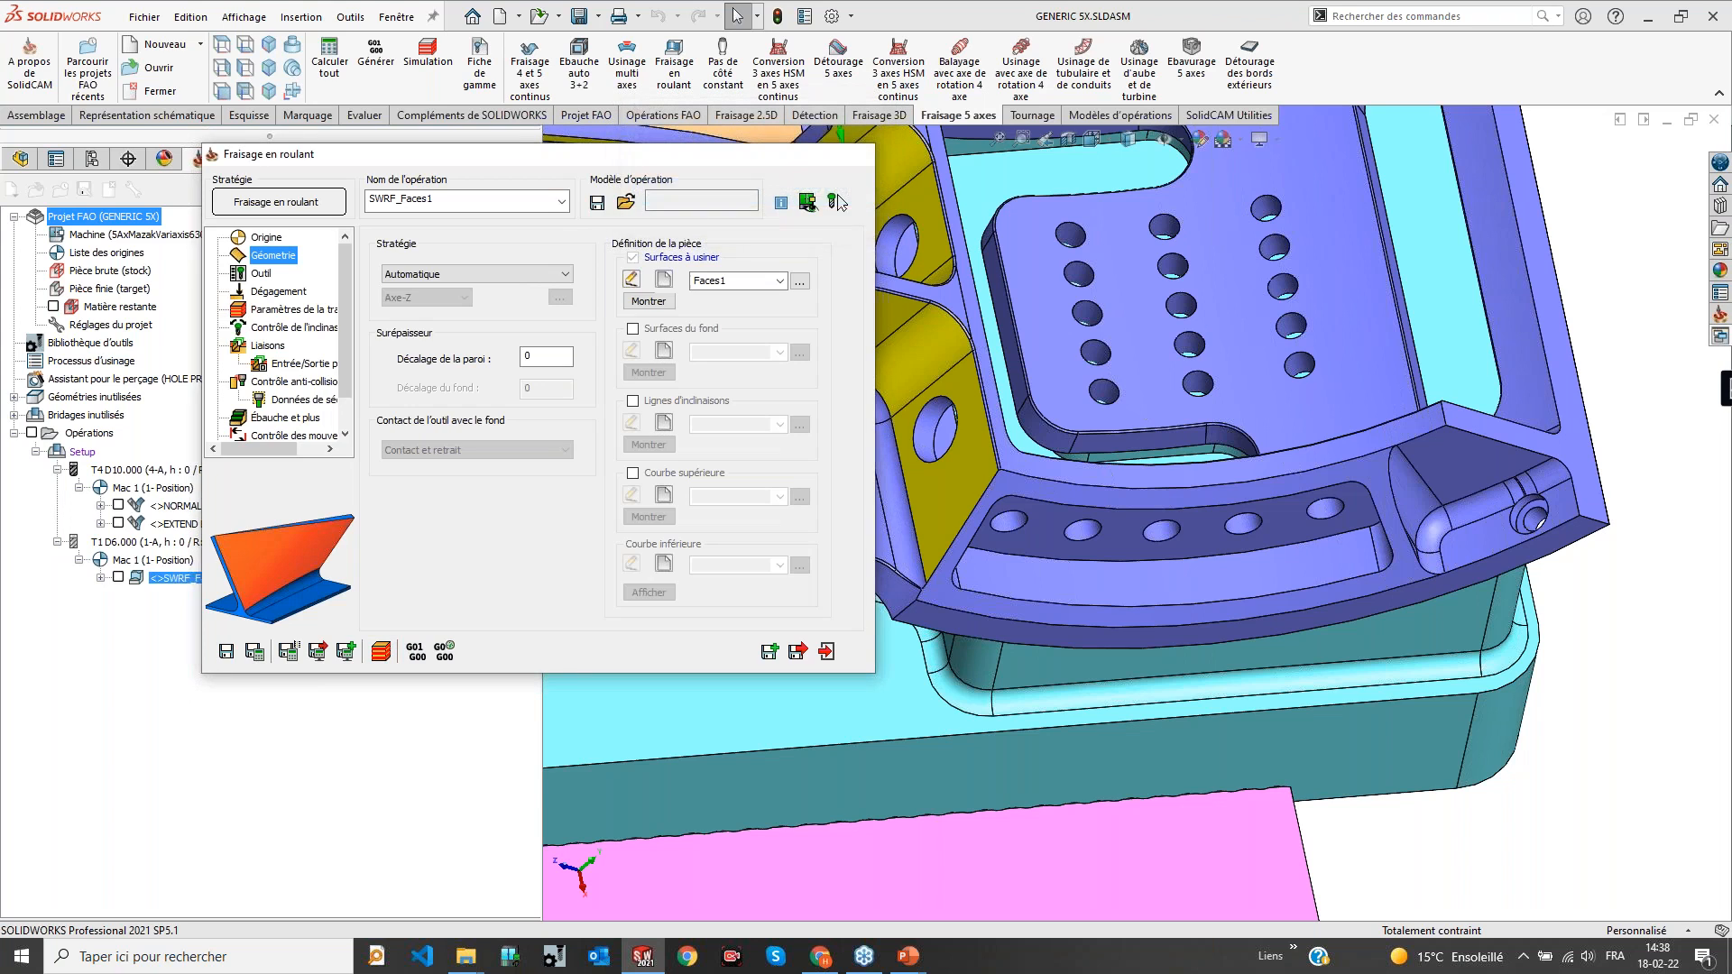
{"action": "left_click", "coordinate": [238, 426]}
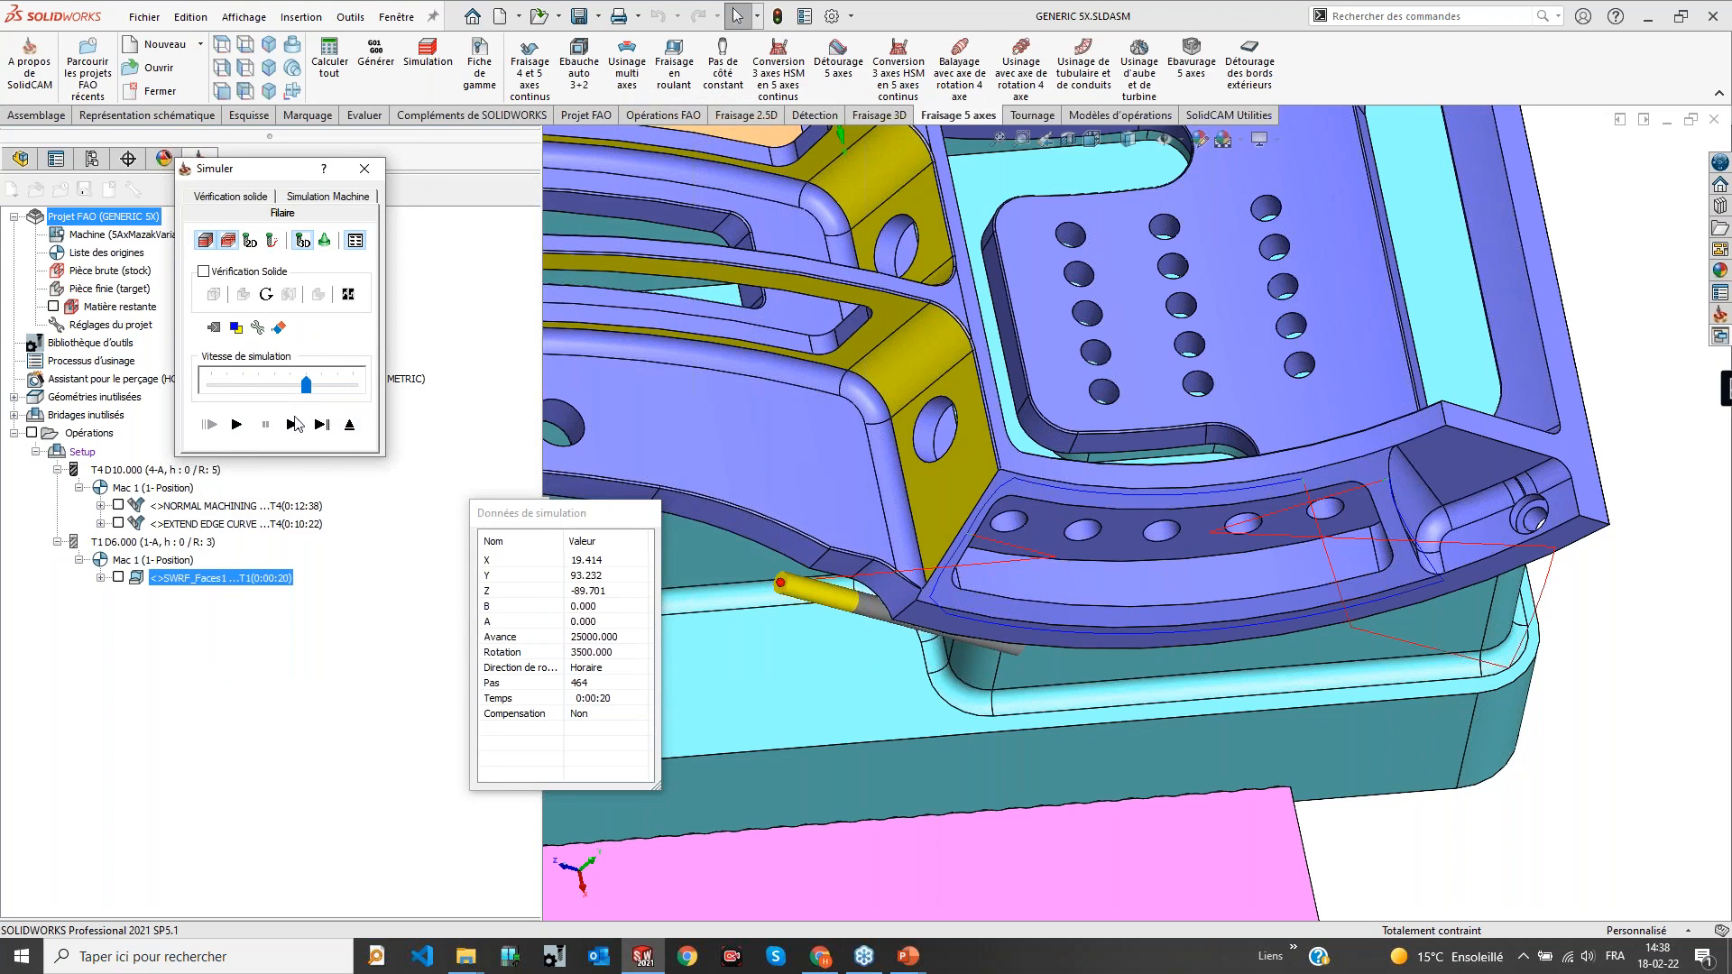
{"action": "left_click", "coordinate": [351, 425]}
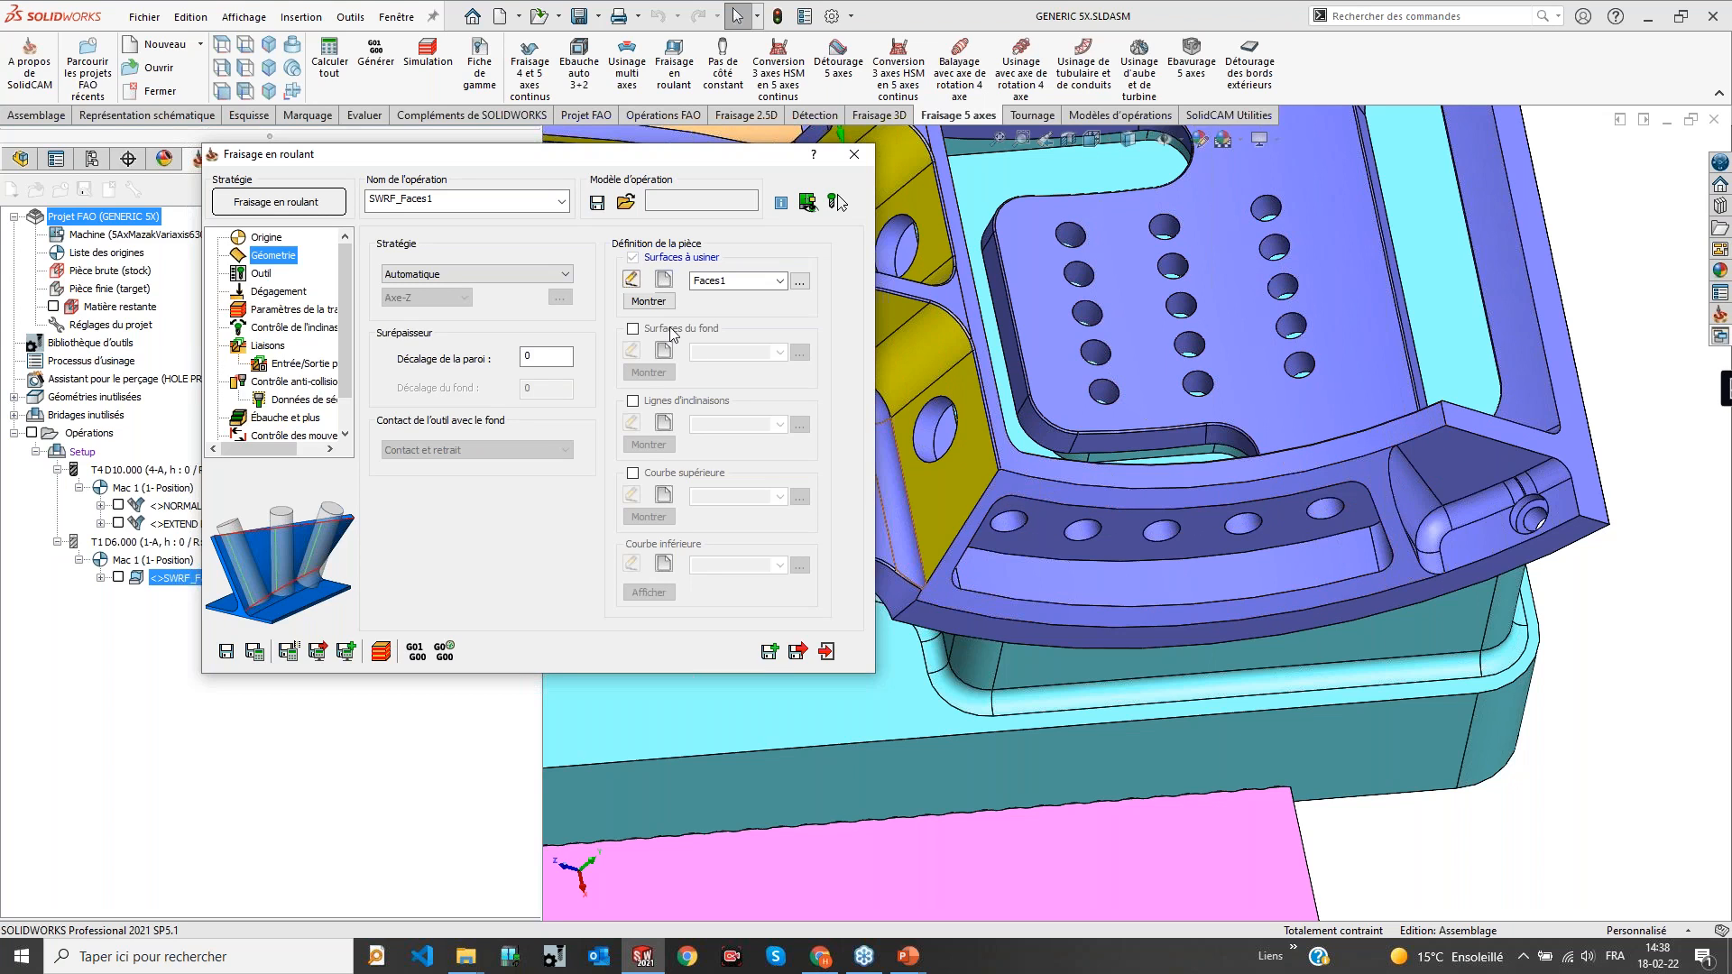
{"action": "left_click", "coordinate": [1387, 492]}
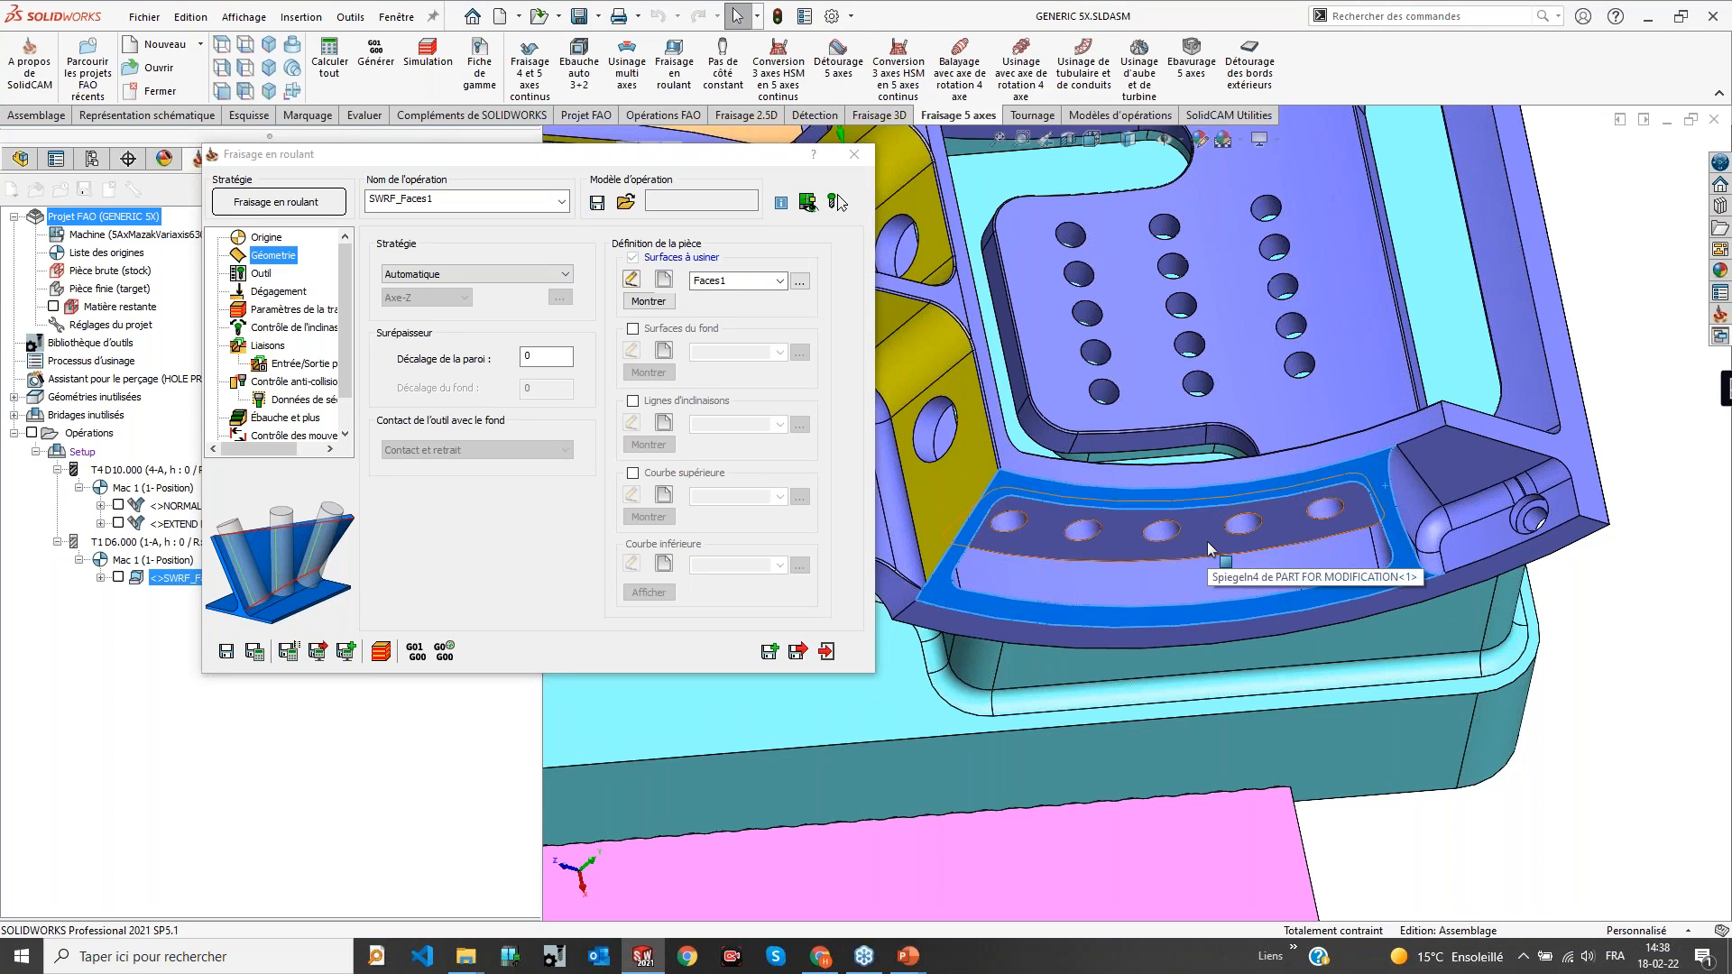
{"action": "scroll", "coordinate": [1206, 544], "scroll_direction": "up", "scroll_amount": 2}
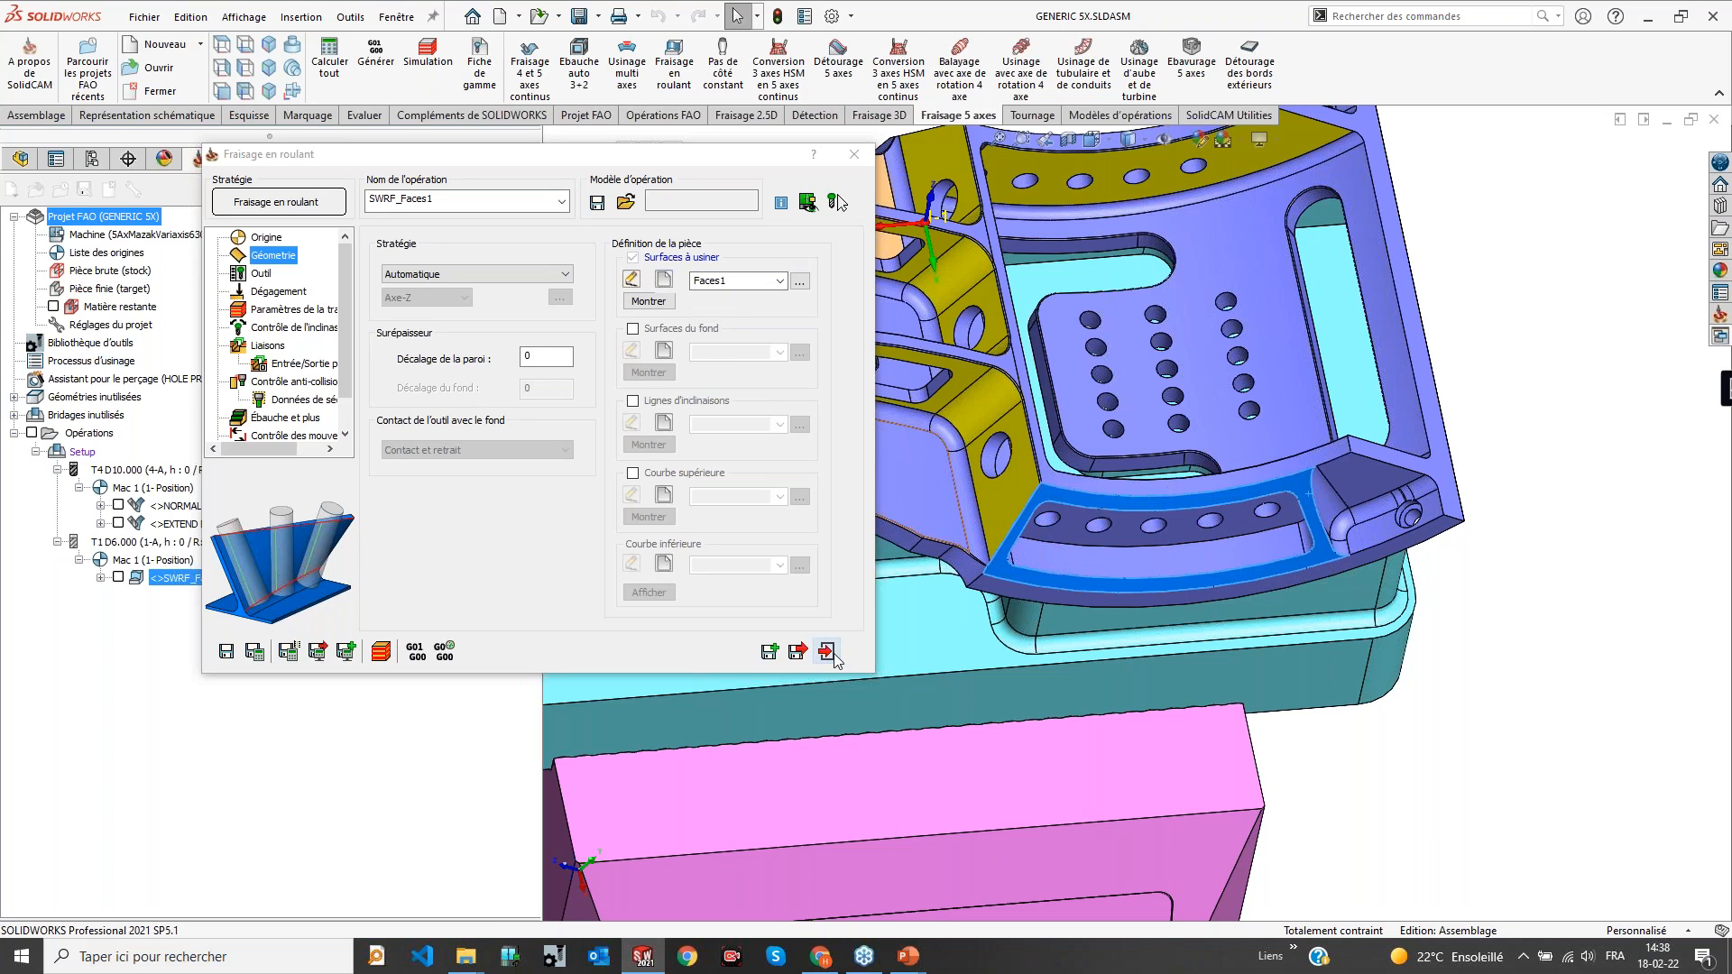
{"action": "left_click", "coordinate": [667, 280]}
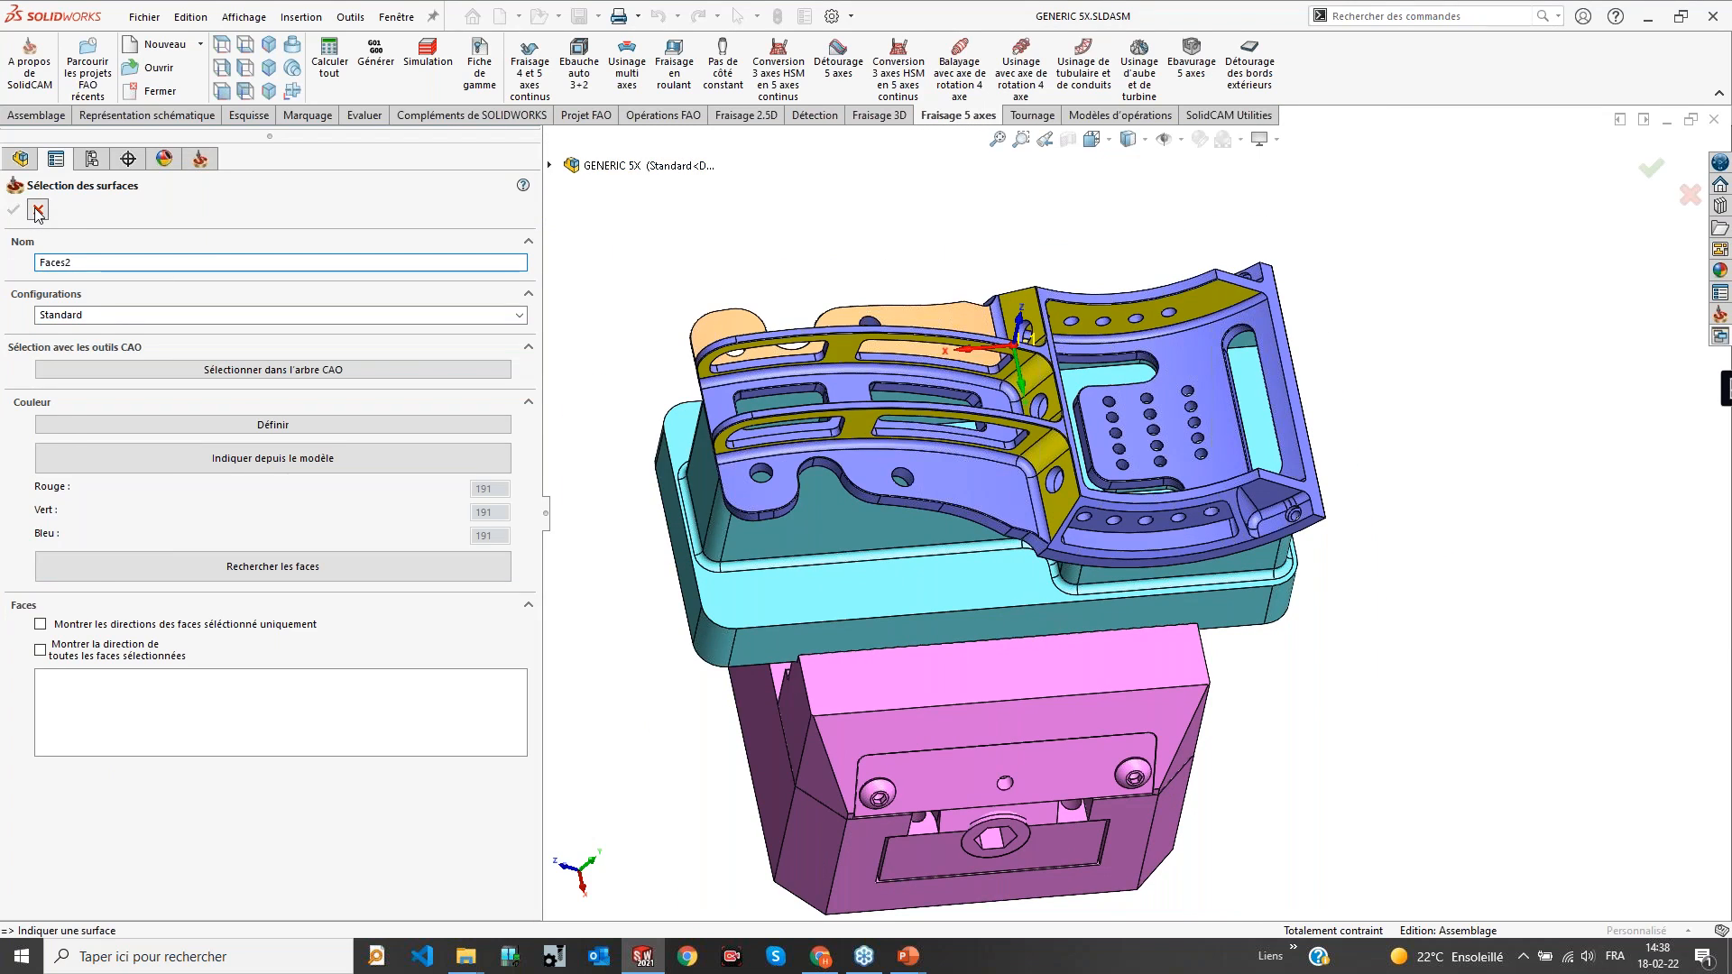
{"action": "left_click", "coordinate": [37, 210]}
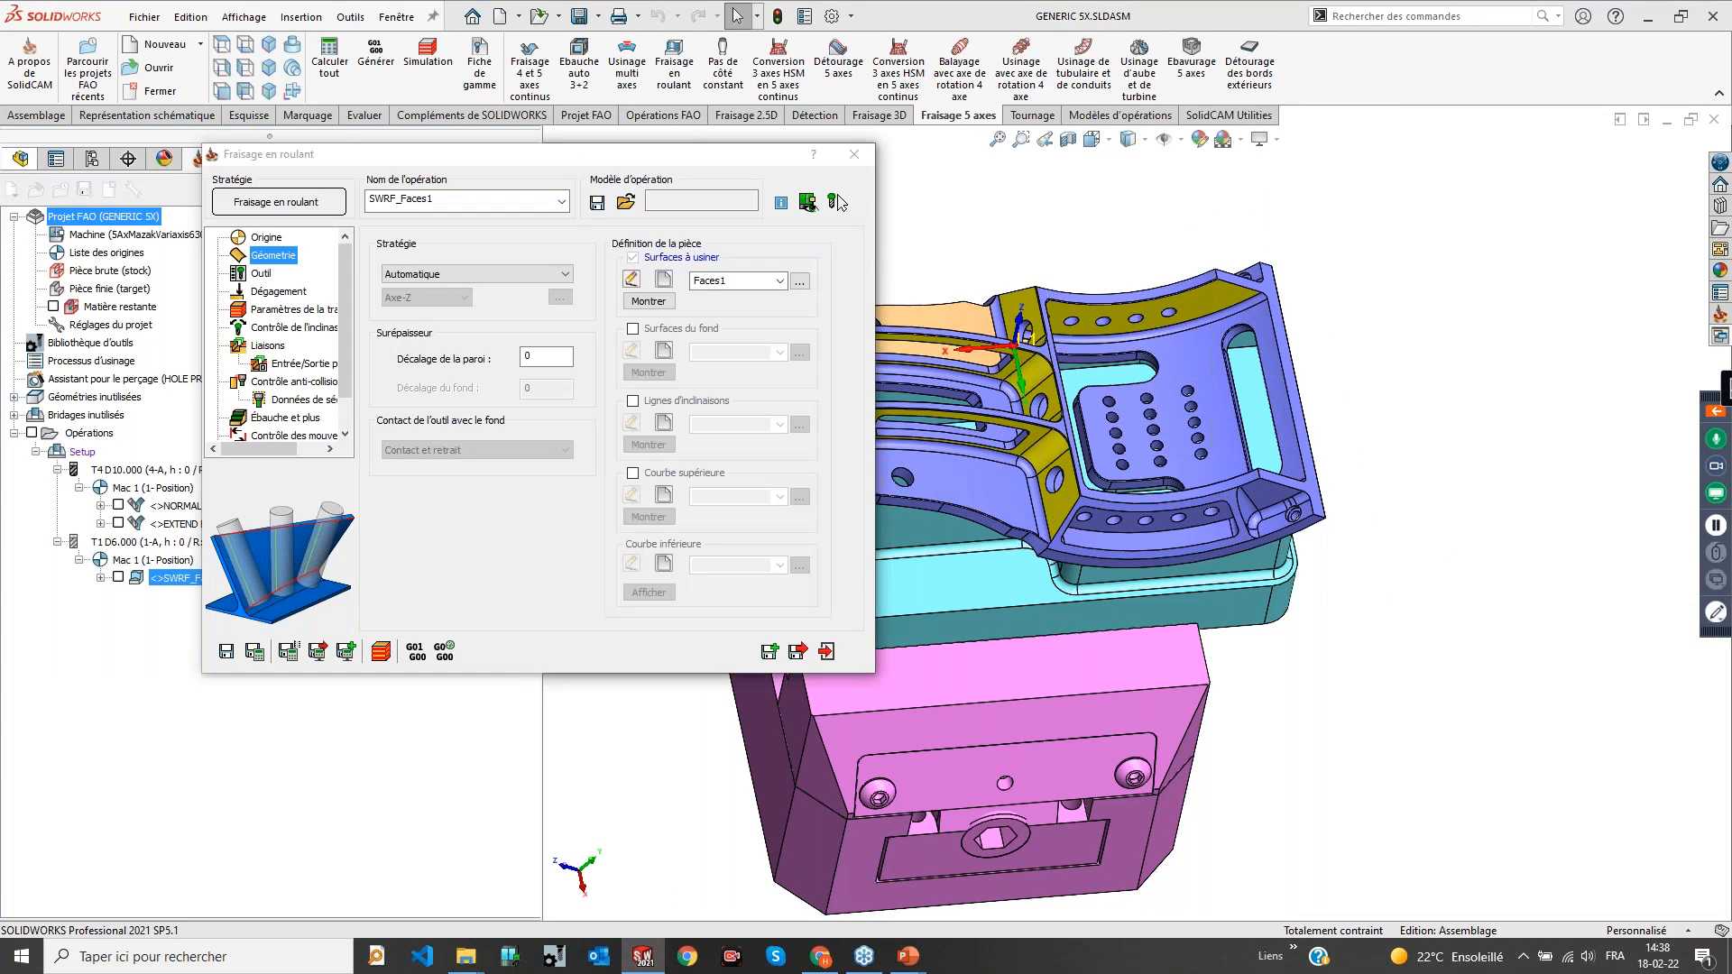
Show the CAM component again and define machining geometry Faces2 from the end face with the hole, the adjacent fillet and the curved side surface
{"action": "left_click", "coordinate": [57, 388]}
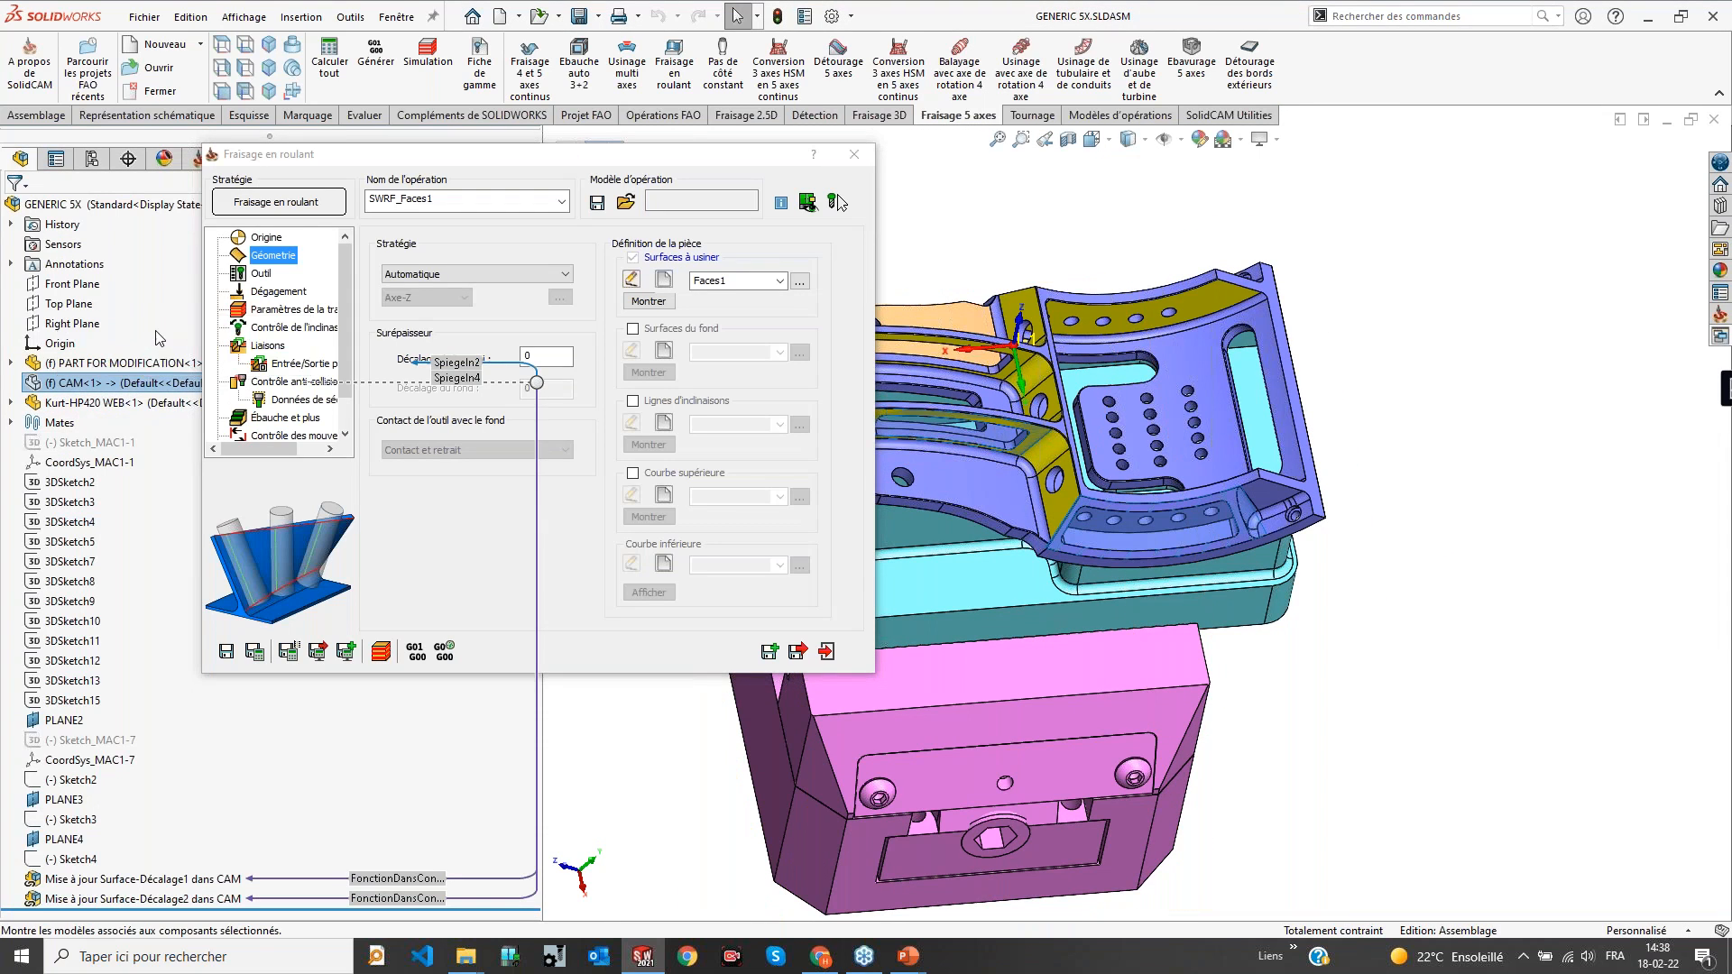
{"action": "left_click", "coordinate": [664, 281]}
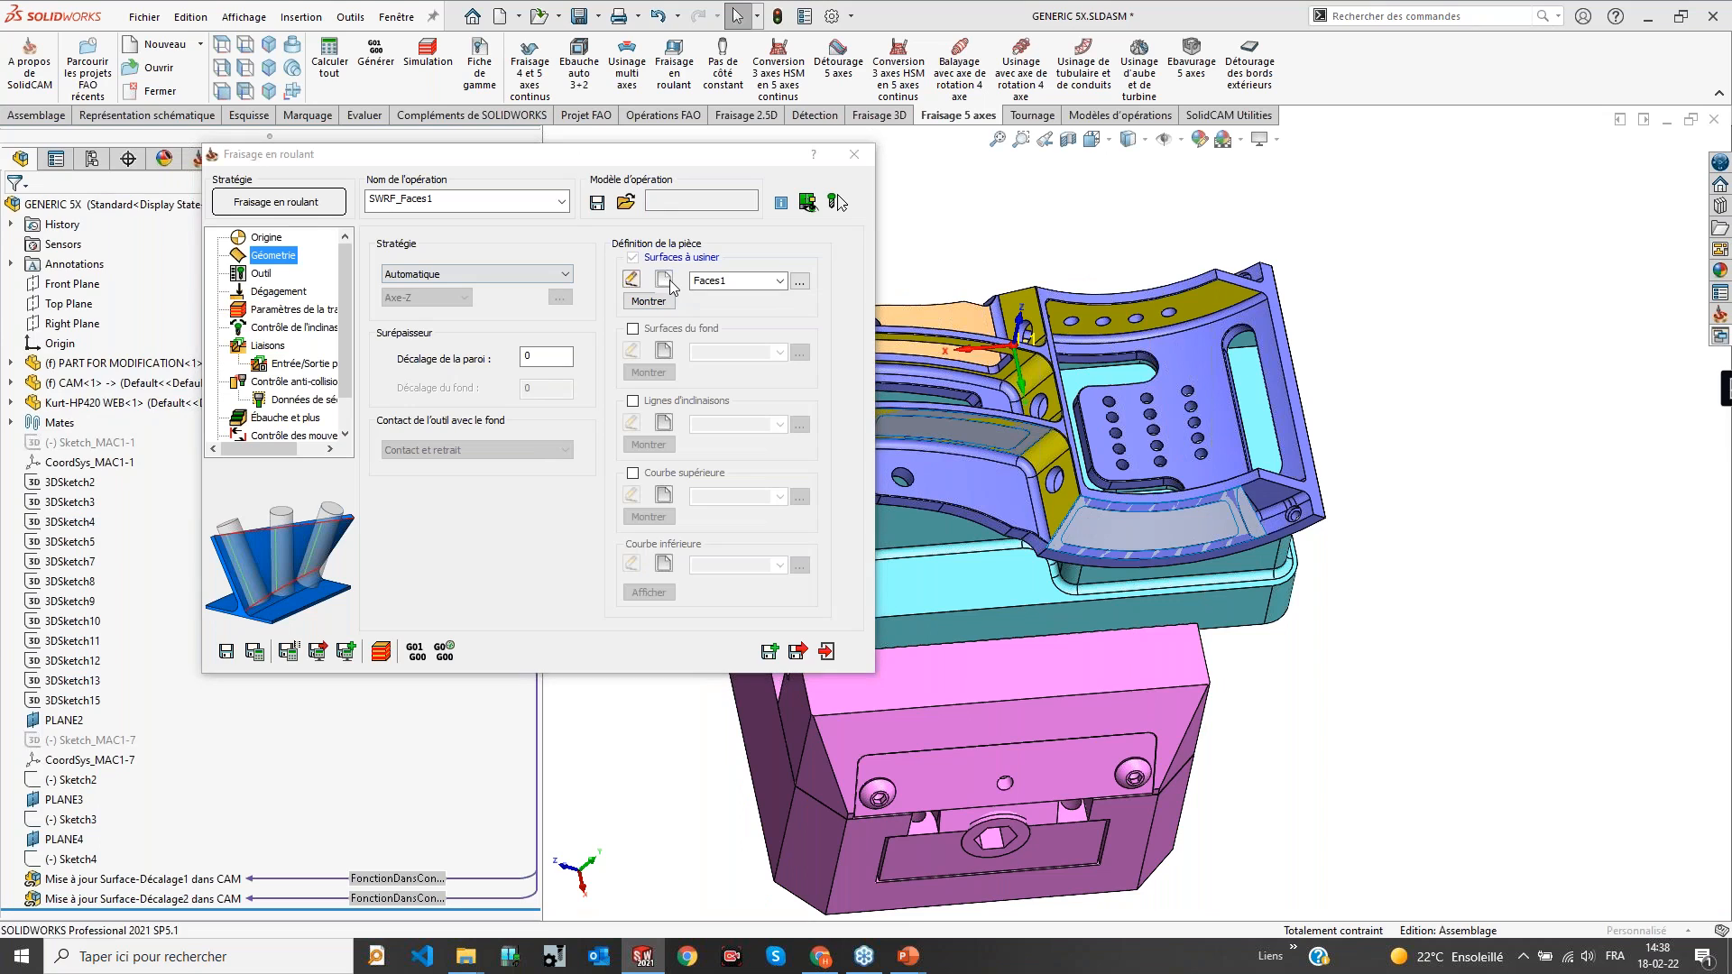
{"action": "left_click", "coordinate": [1065, 523]}
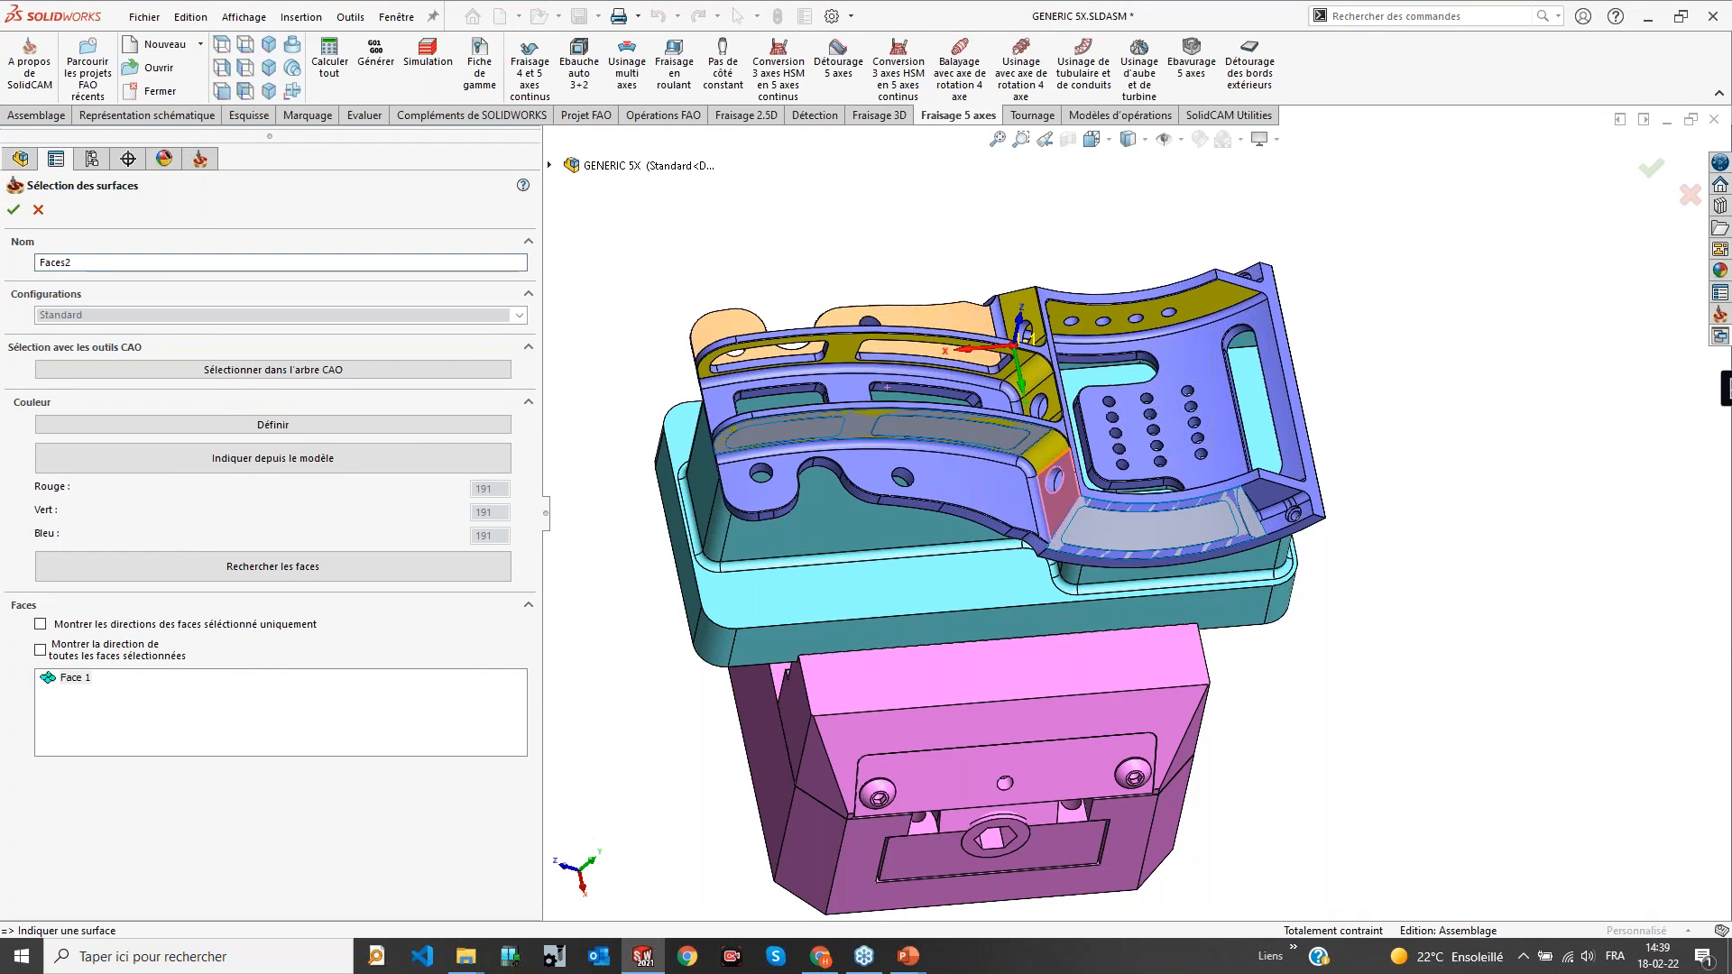
{"action": "left_click", "coordinate": [1034, 441]}
{"action": "left_click", "coordinate": [1032, 437]}
{"action": "left_click", "coordinate": [13, 209]}
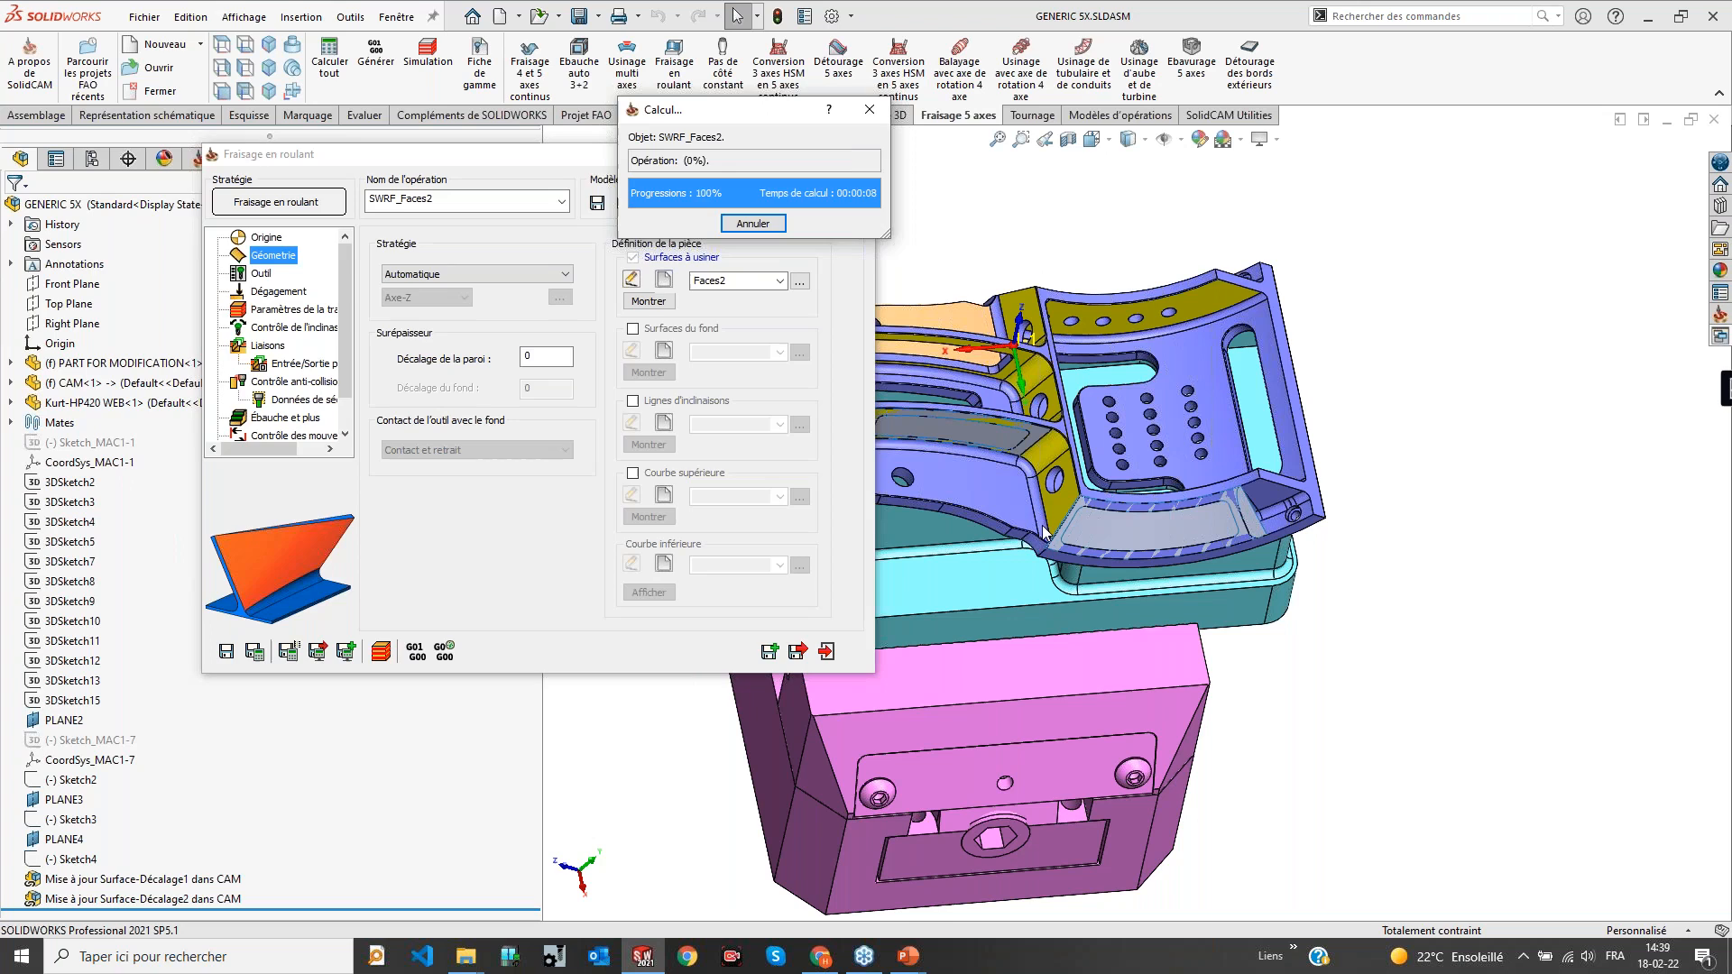
Recalculate the swarf operation on Faces2, simulate its toolpath at an adjusted speed, and exit the simulation
{"action": "left_click_drag", "start_coordinate": [267, 169], "coordinate": [428, 192]}
{"action": "left_click", "coordinate": [398, 447]}
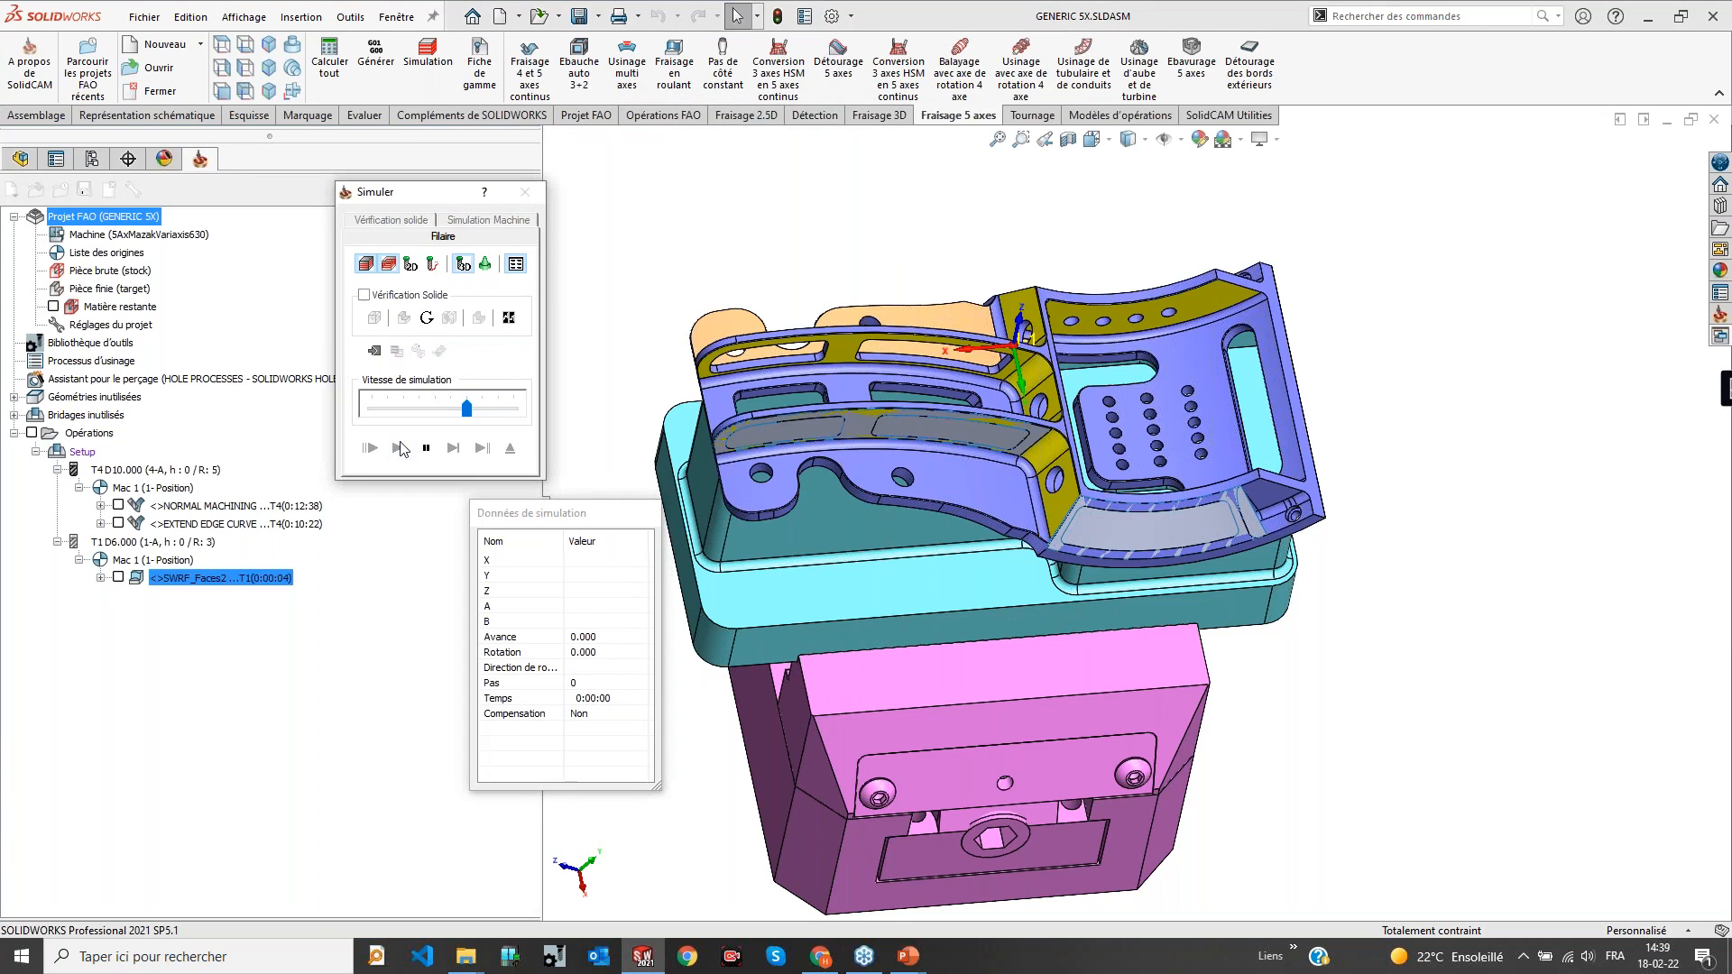
{"action": "scroll", "coordinate": [1026, 481], "scroll_direction": "down", "scroll_amount": 3}
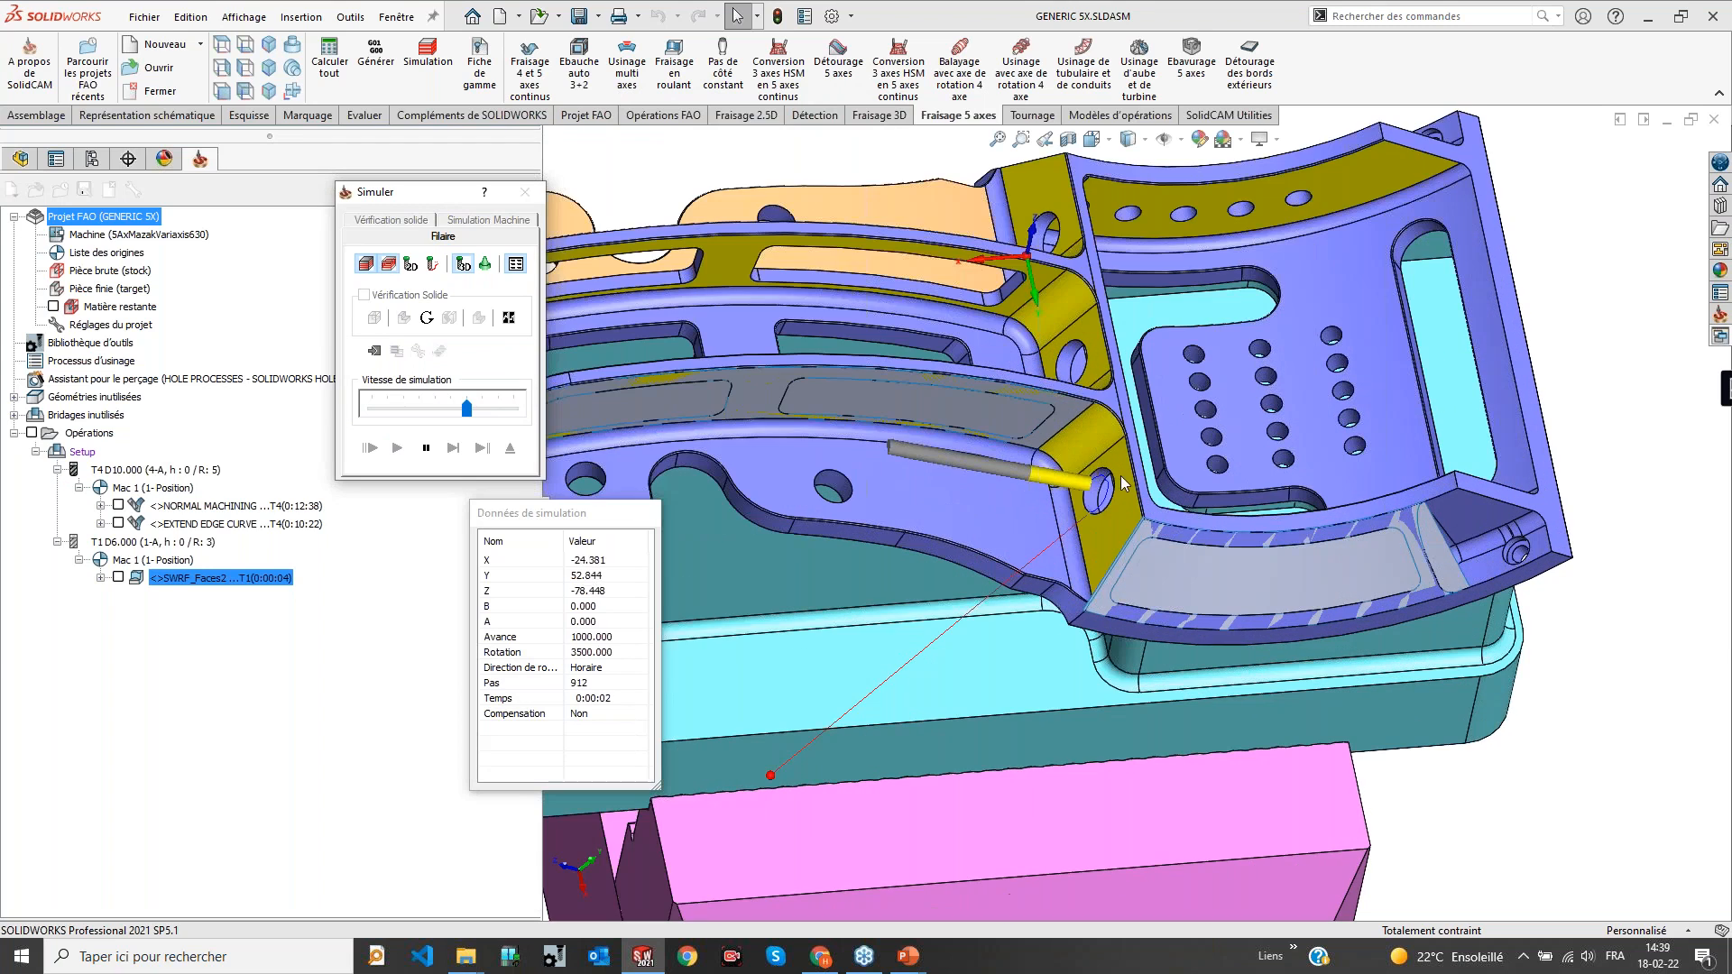
{"action": "left_click_drag", "start_coordinate": [466, 409], "coordinate": [495, 410]}
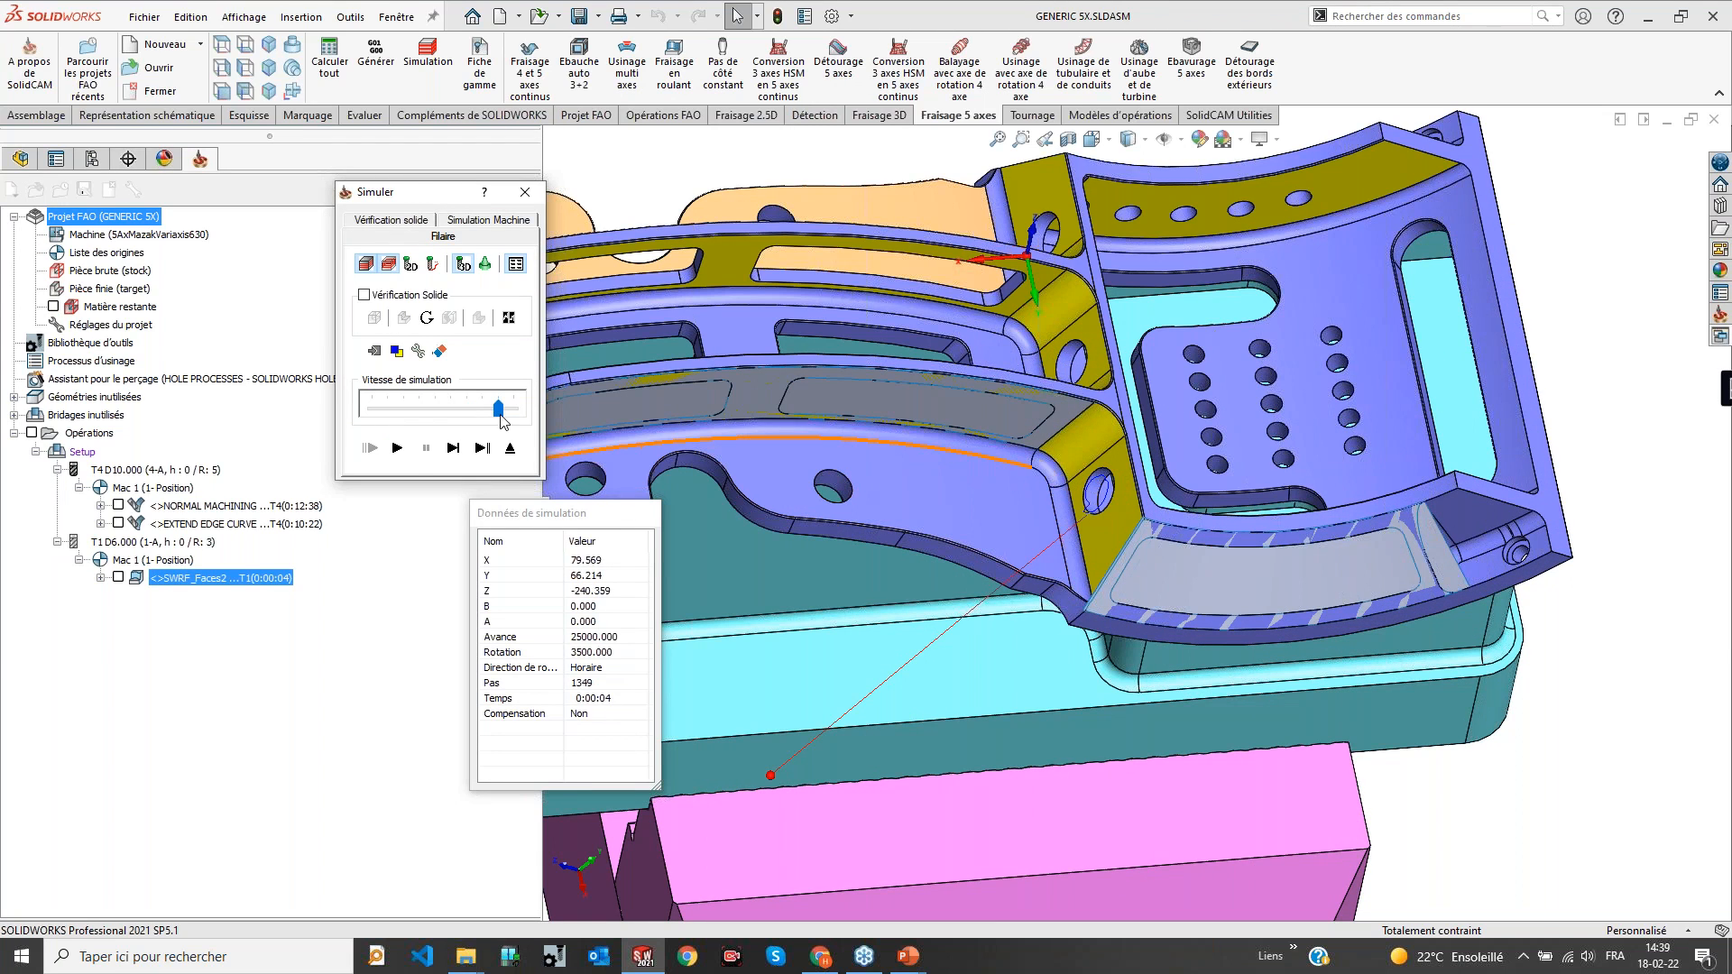
{"action": "left_click", "coordinate": [510, 448]}
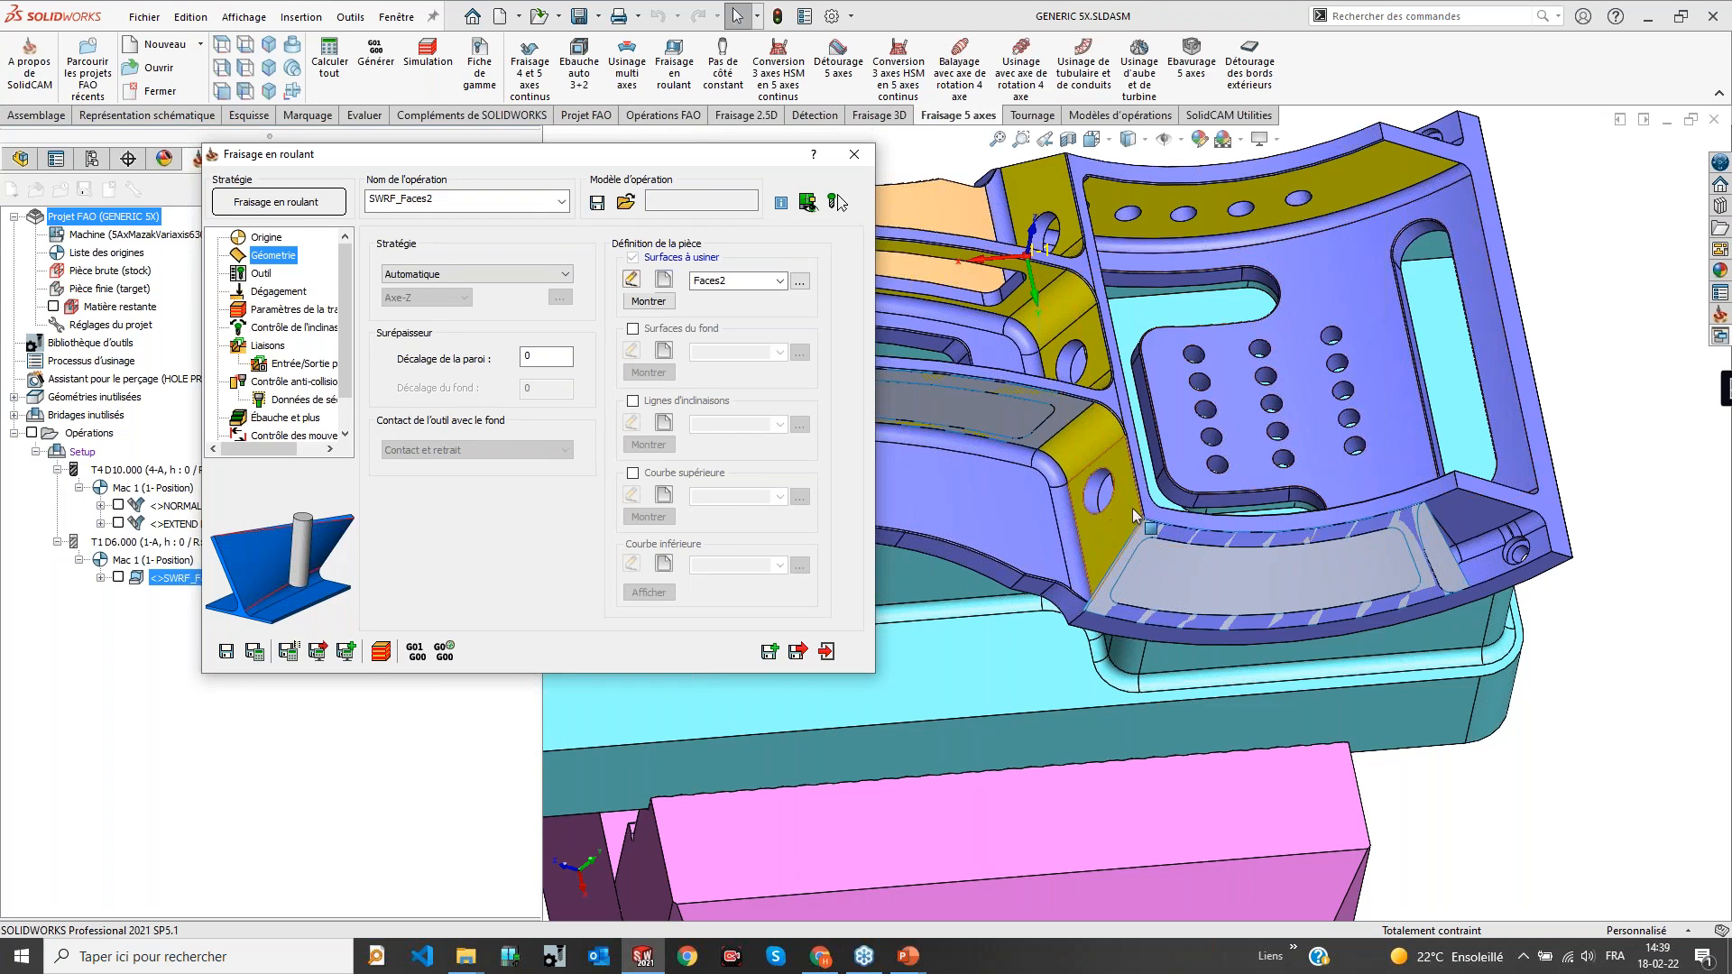
Edit the CAM component in place, copy the end face as an offset surface, and untrim the copy's internal edges to fill its hole
{"action": "left_click", "coordinate": [21, 159]}
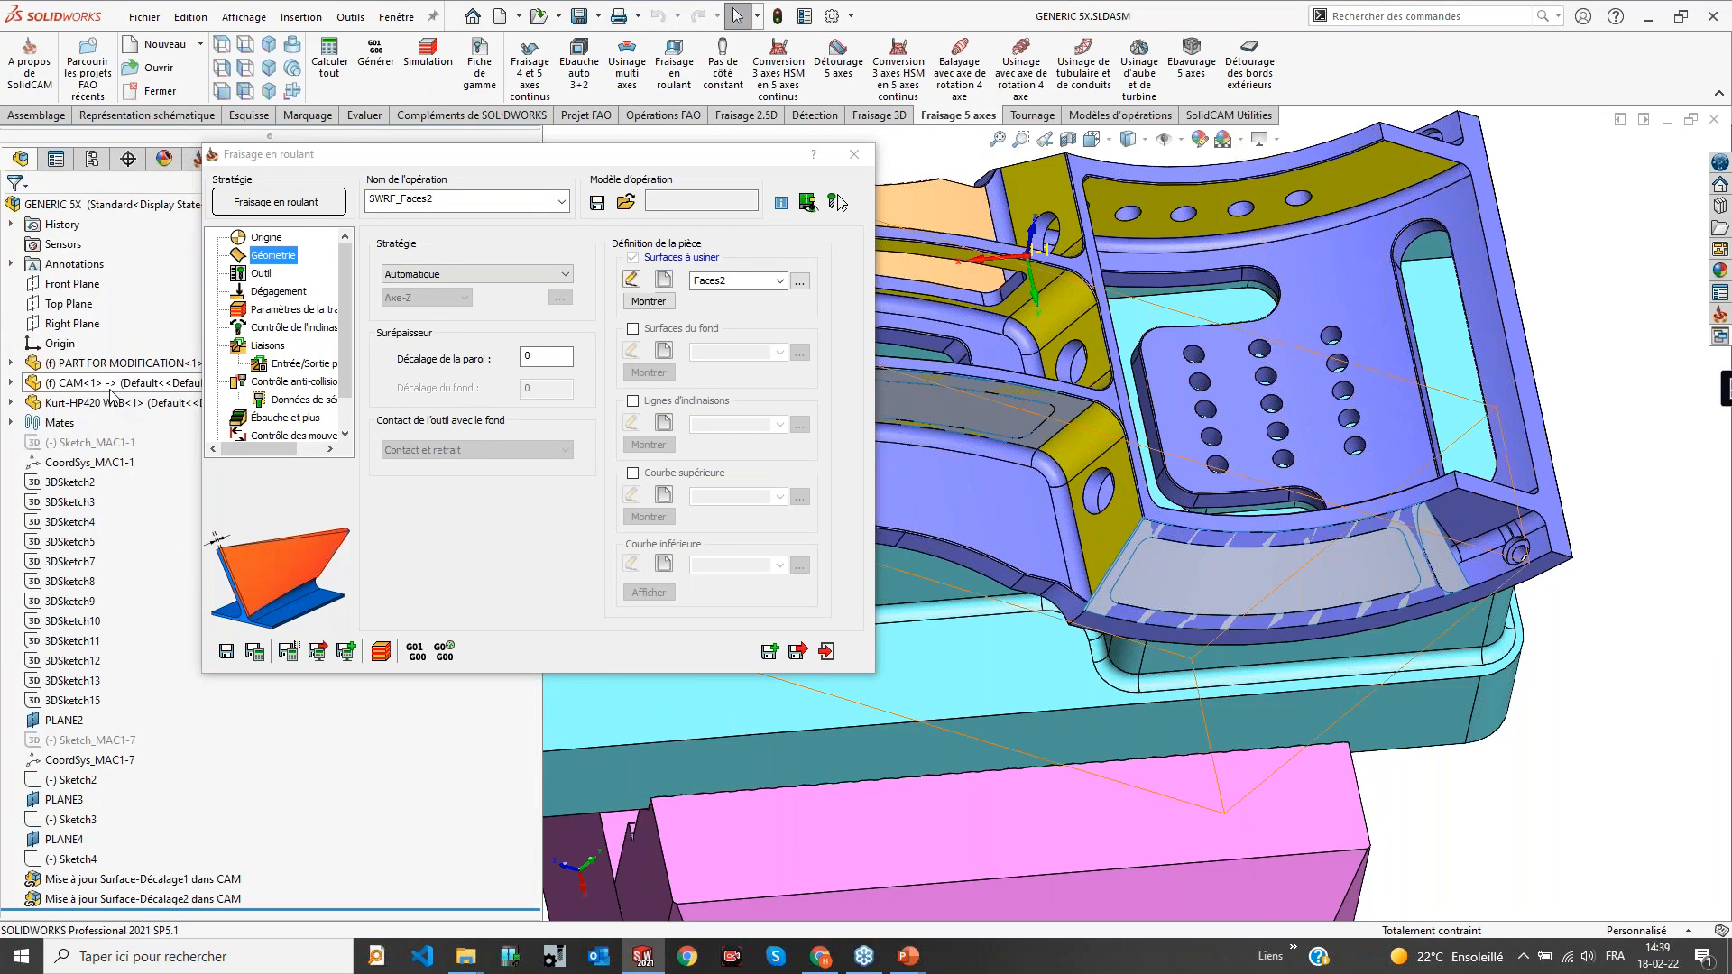
{"action": "left_click", "coordinate": [111, 384]}
{"action": "left_click", "coordinate": [126, 354]}
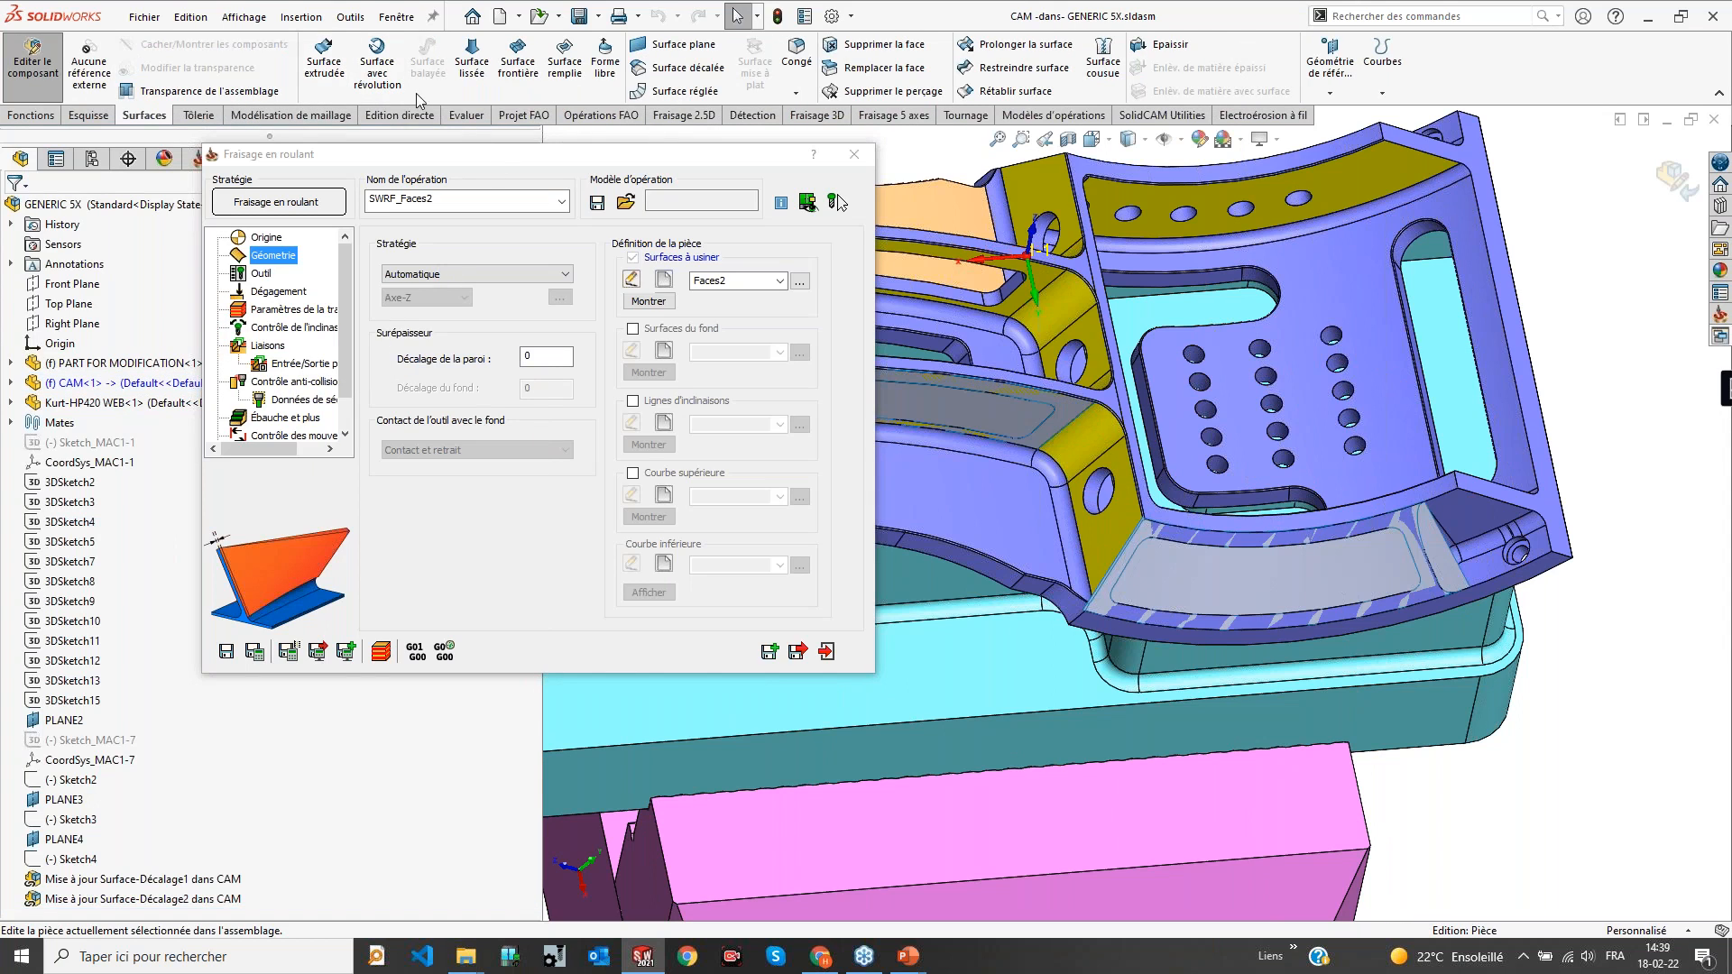
{"action": "left_click", "coordinate": [695, 69]}
{"action": "left_click", "coordinate": [1125, 521]}
{"action": "left_click", "coordinate": [15, 210]}
{"action": "left_click", "coordinate": [1029, 93]}
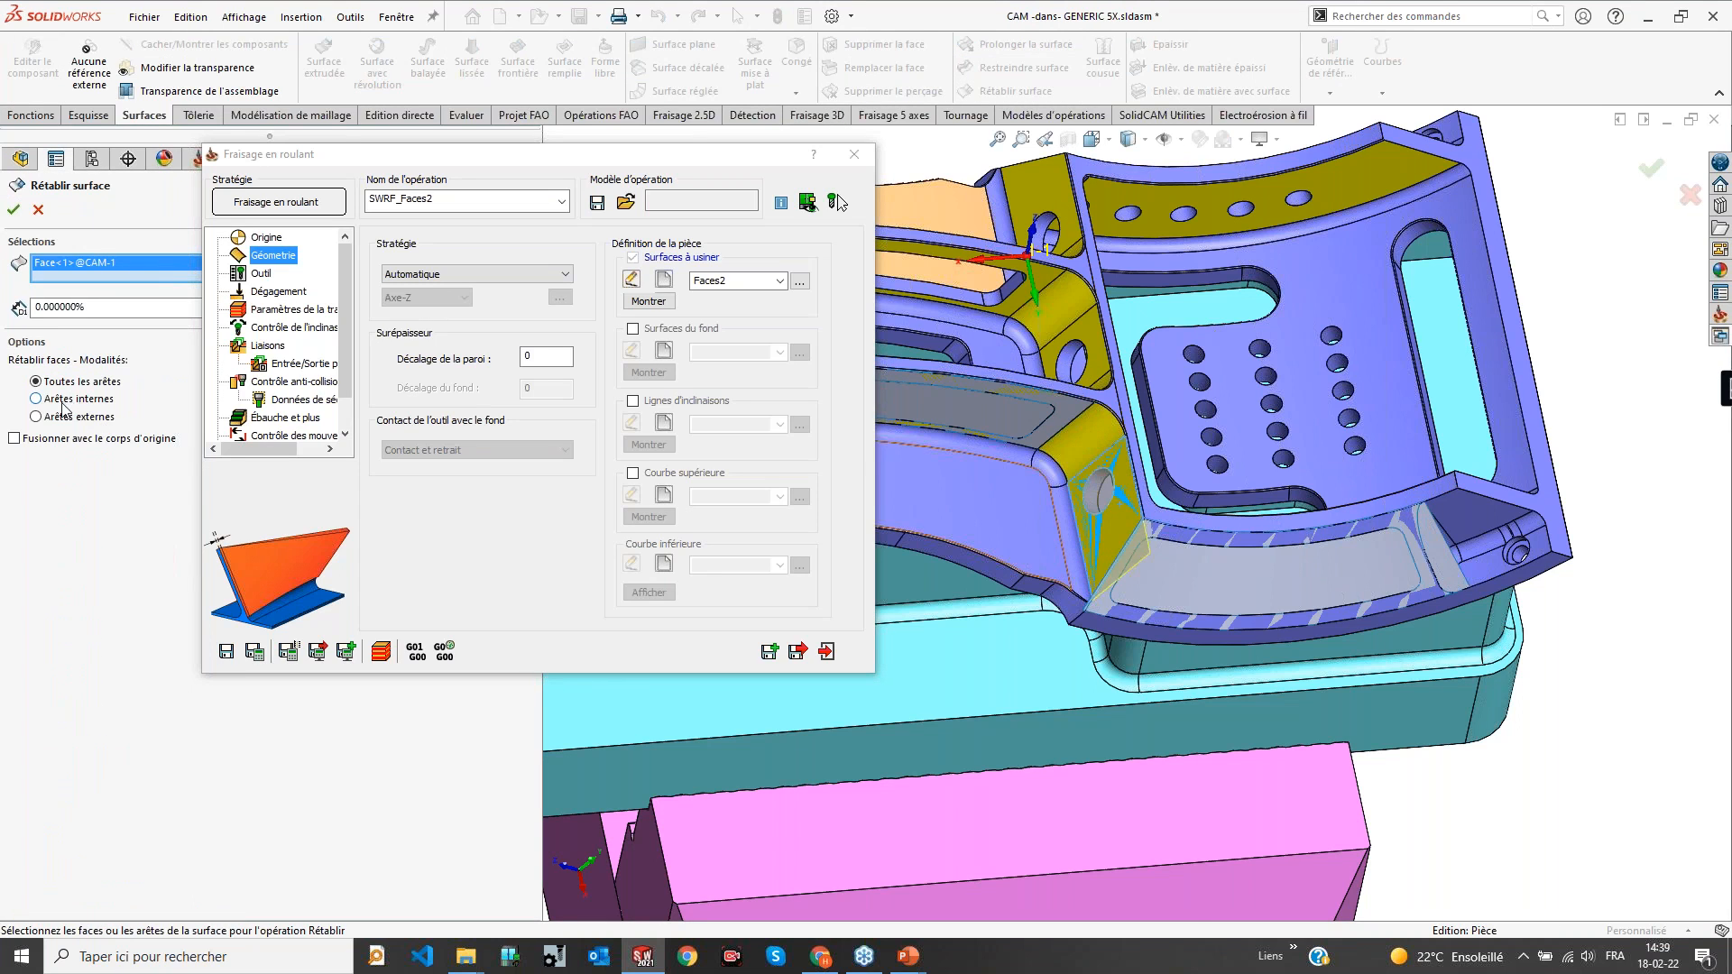
{"action": "left_click", "coordinate": [14, 210]}
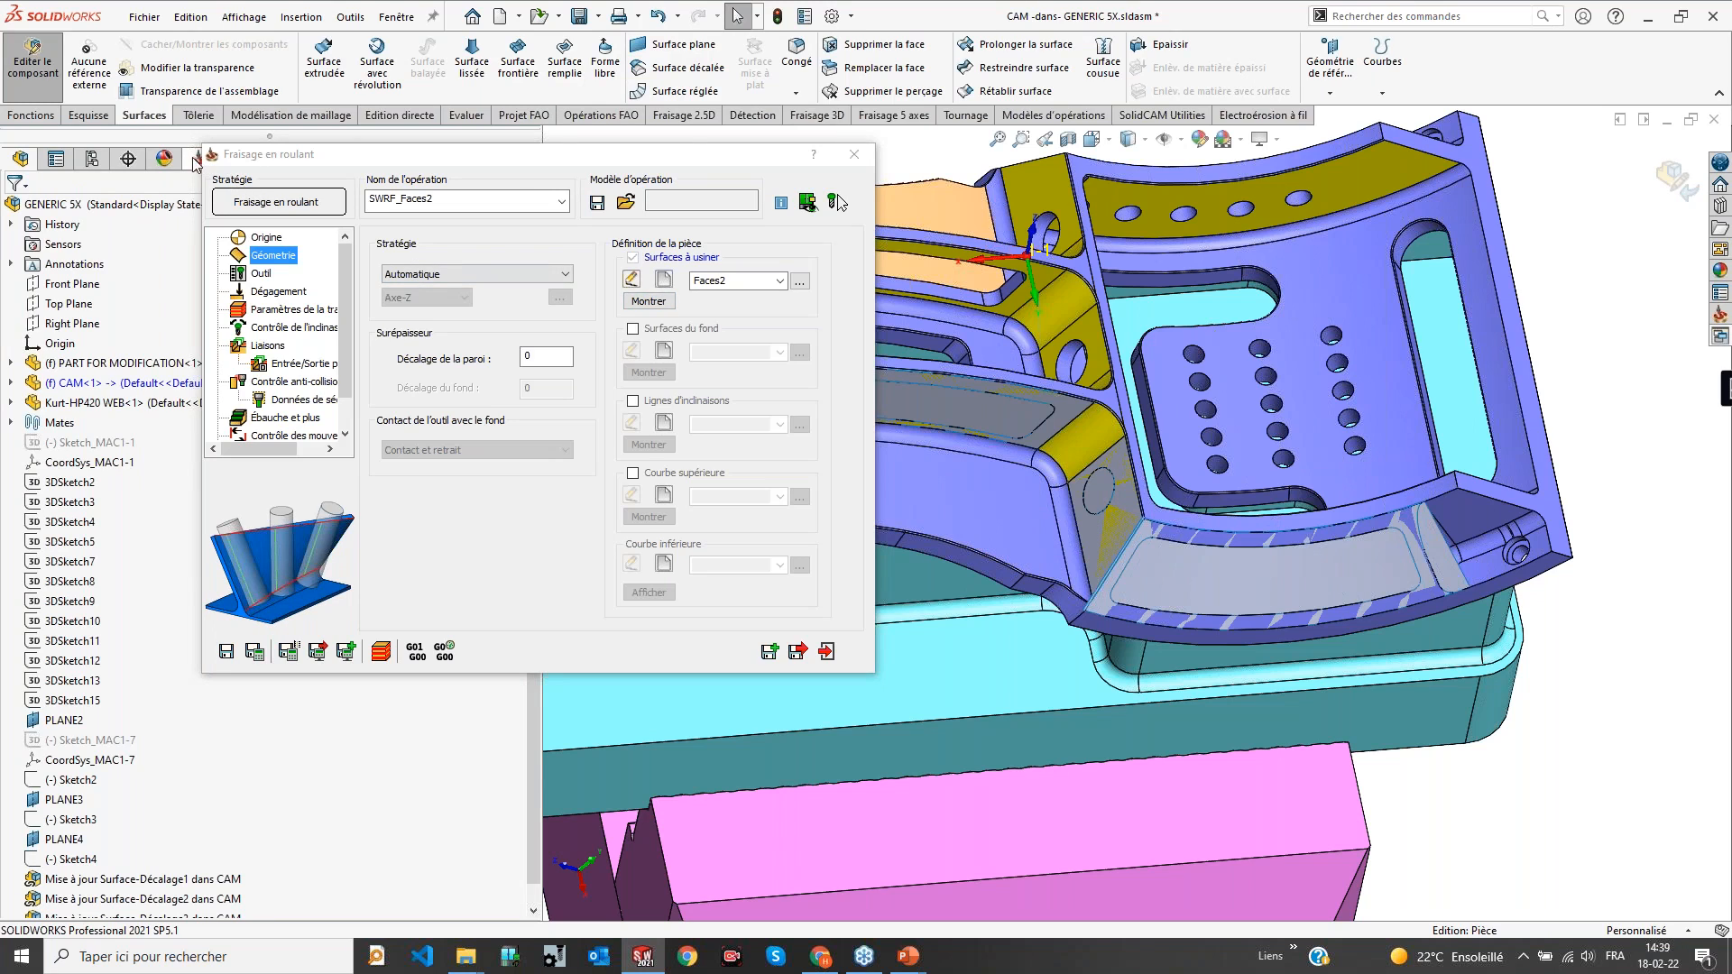
Leave component editing and define machining geometry Faces3 from the untrimmed end surface, the fillet and the untrimmed curved side surface
{"action": "left_click_drag", "start_coordinate": [237, 160], "coordinate": [307, 156]}
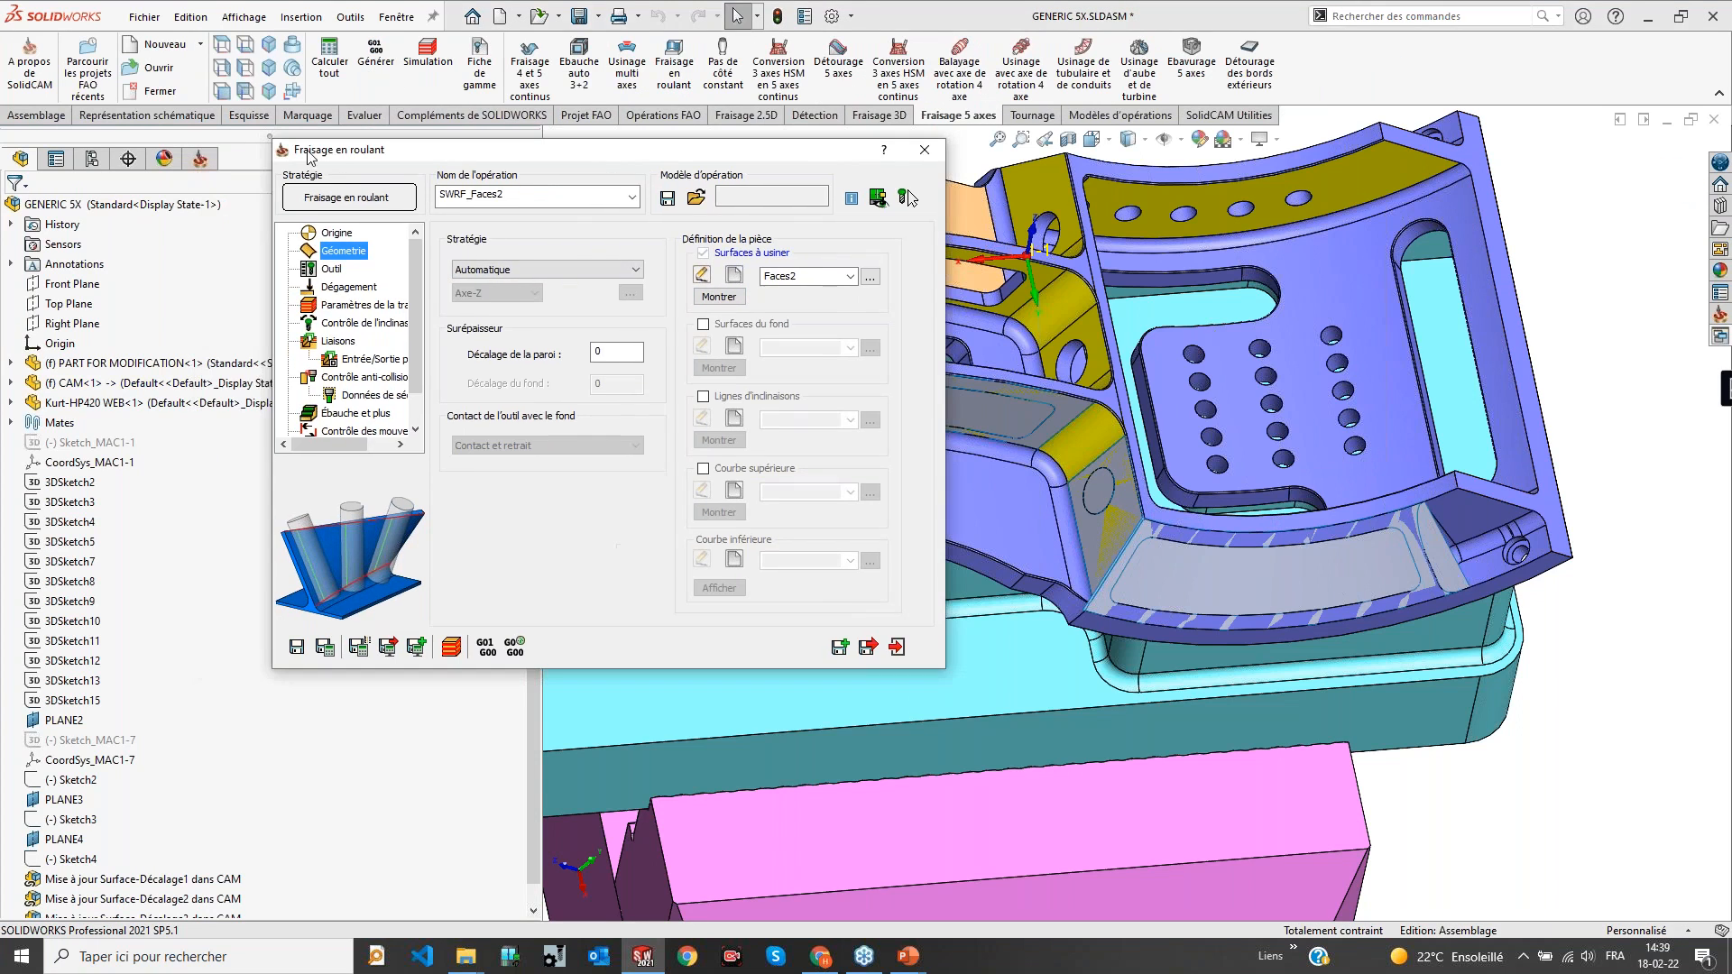
{"action": "left_click", "coordinate": [203, 160]}
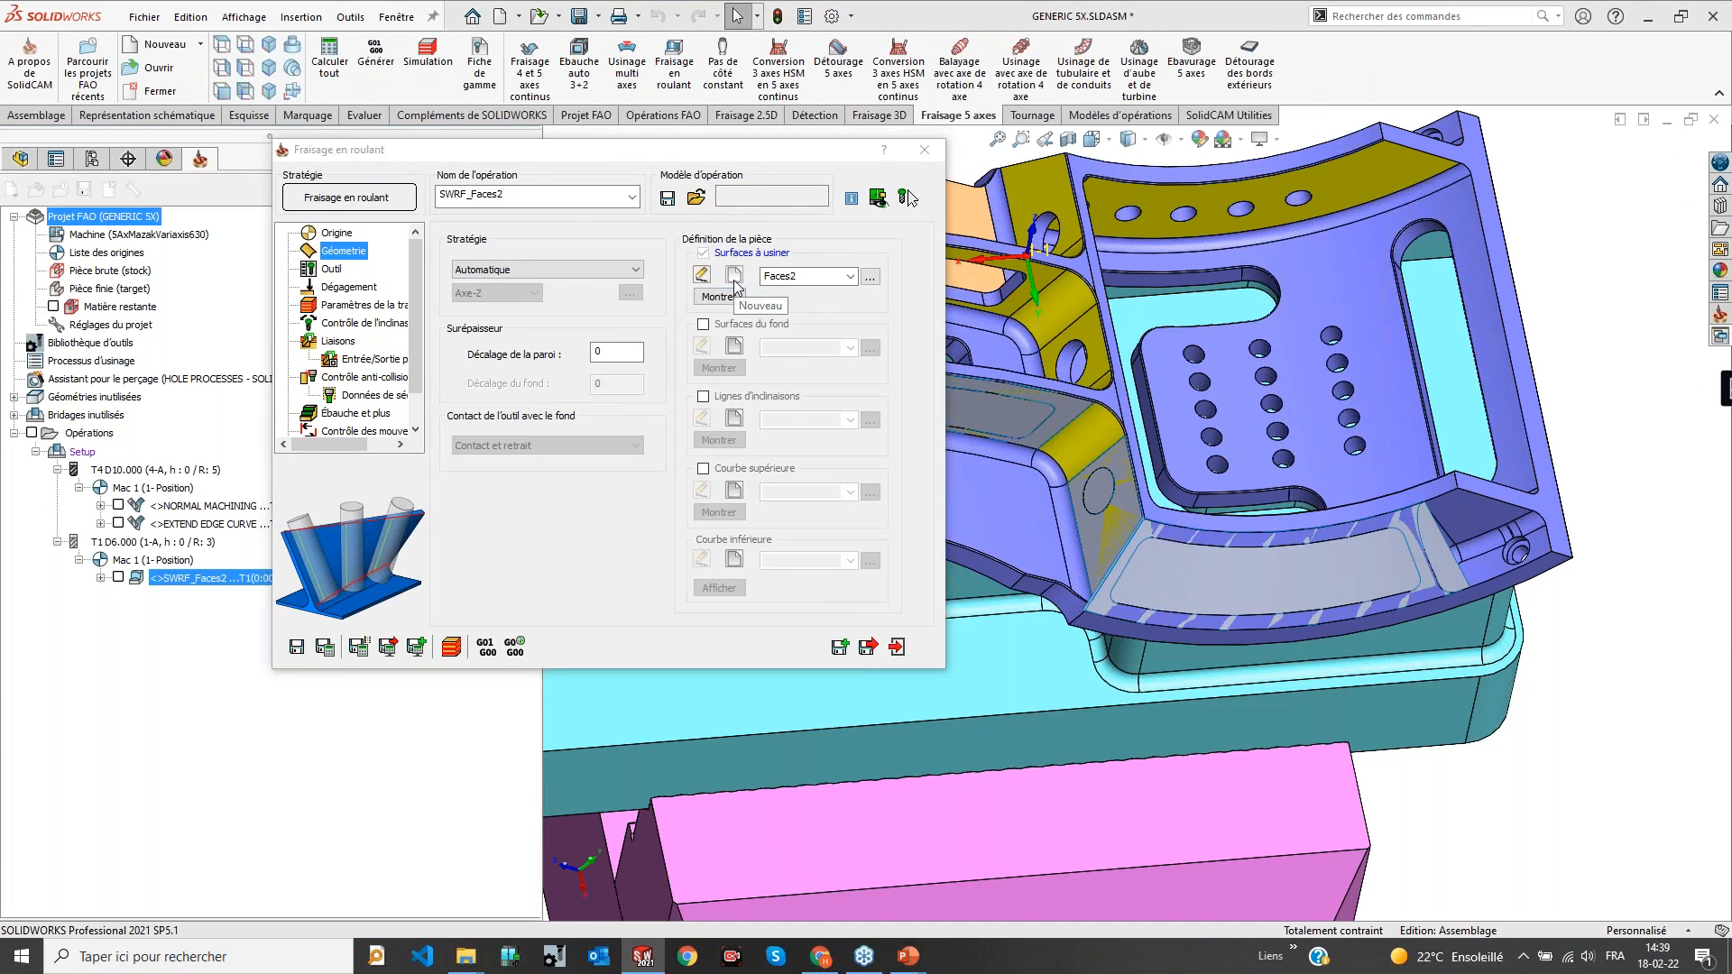
{"action": "left_click", "coordinate": [1102, 492]}
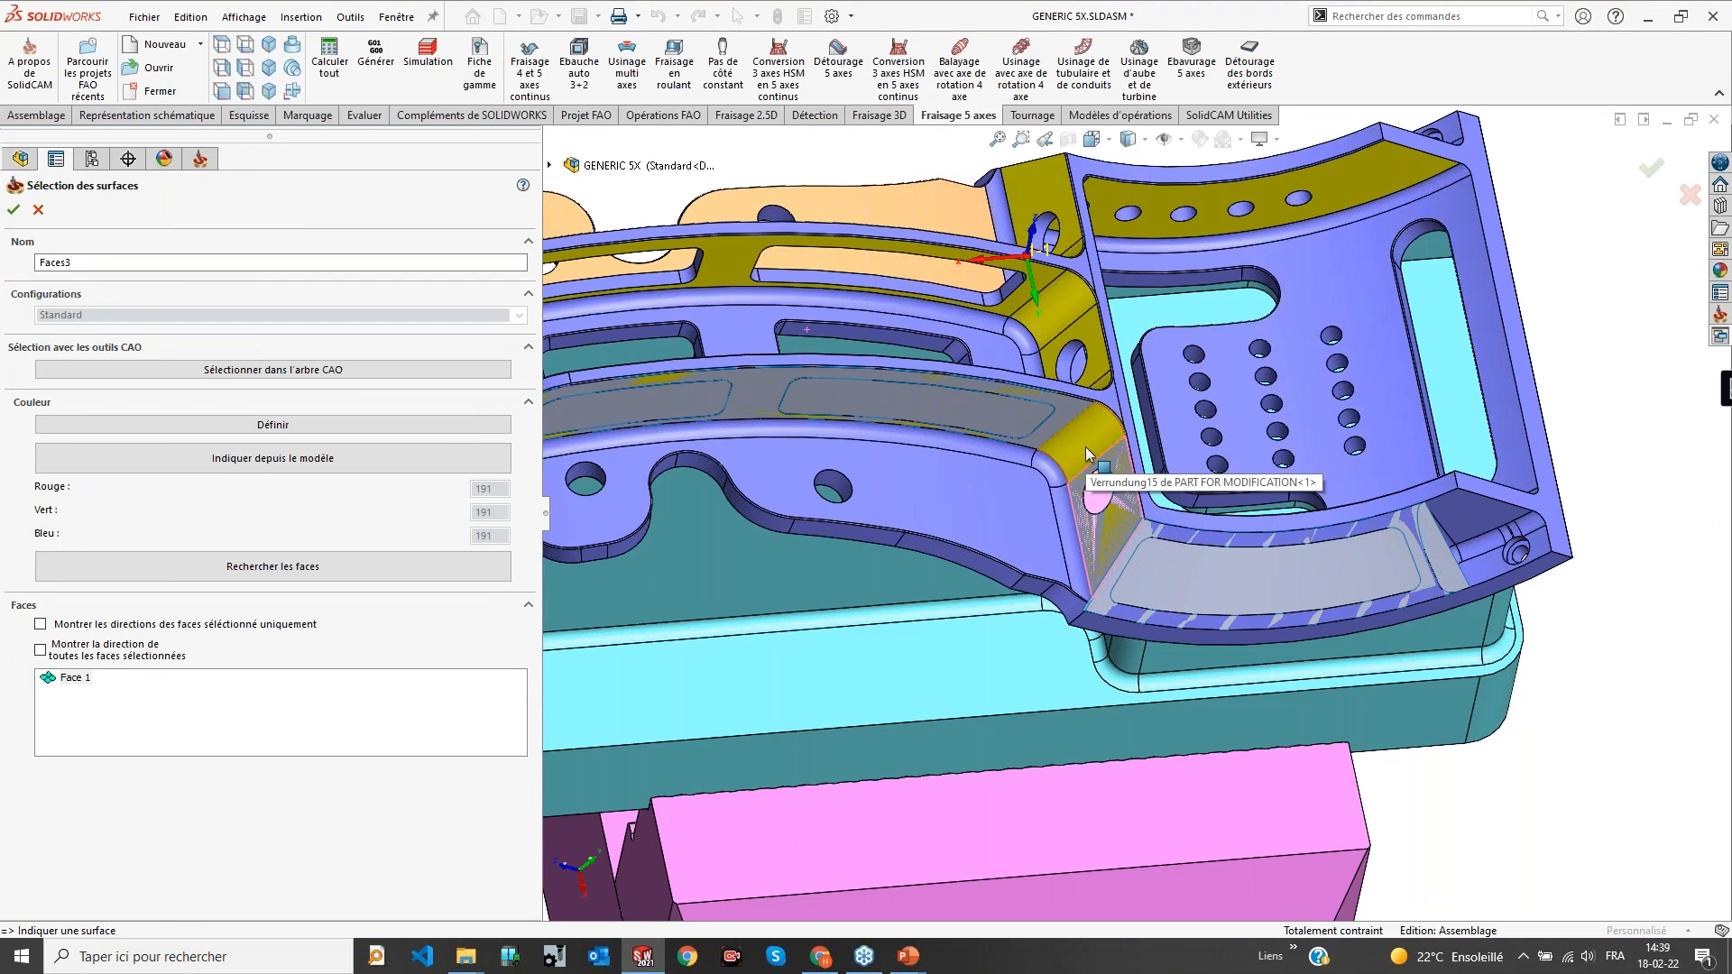
{"action": "left_click", "coordinate": [1086, 454]}
{"action": "left_click", "coordinate": [980, 422]}
{"action": "left_click", "coordinate": [12, 210]}
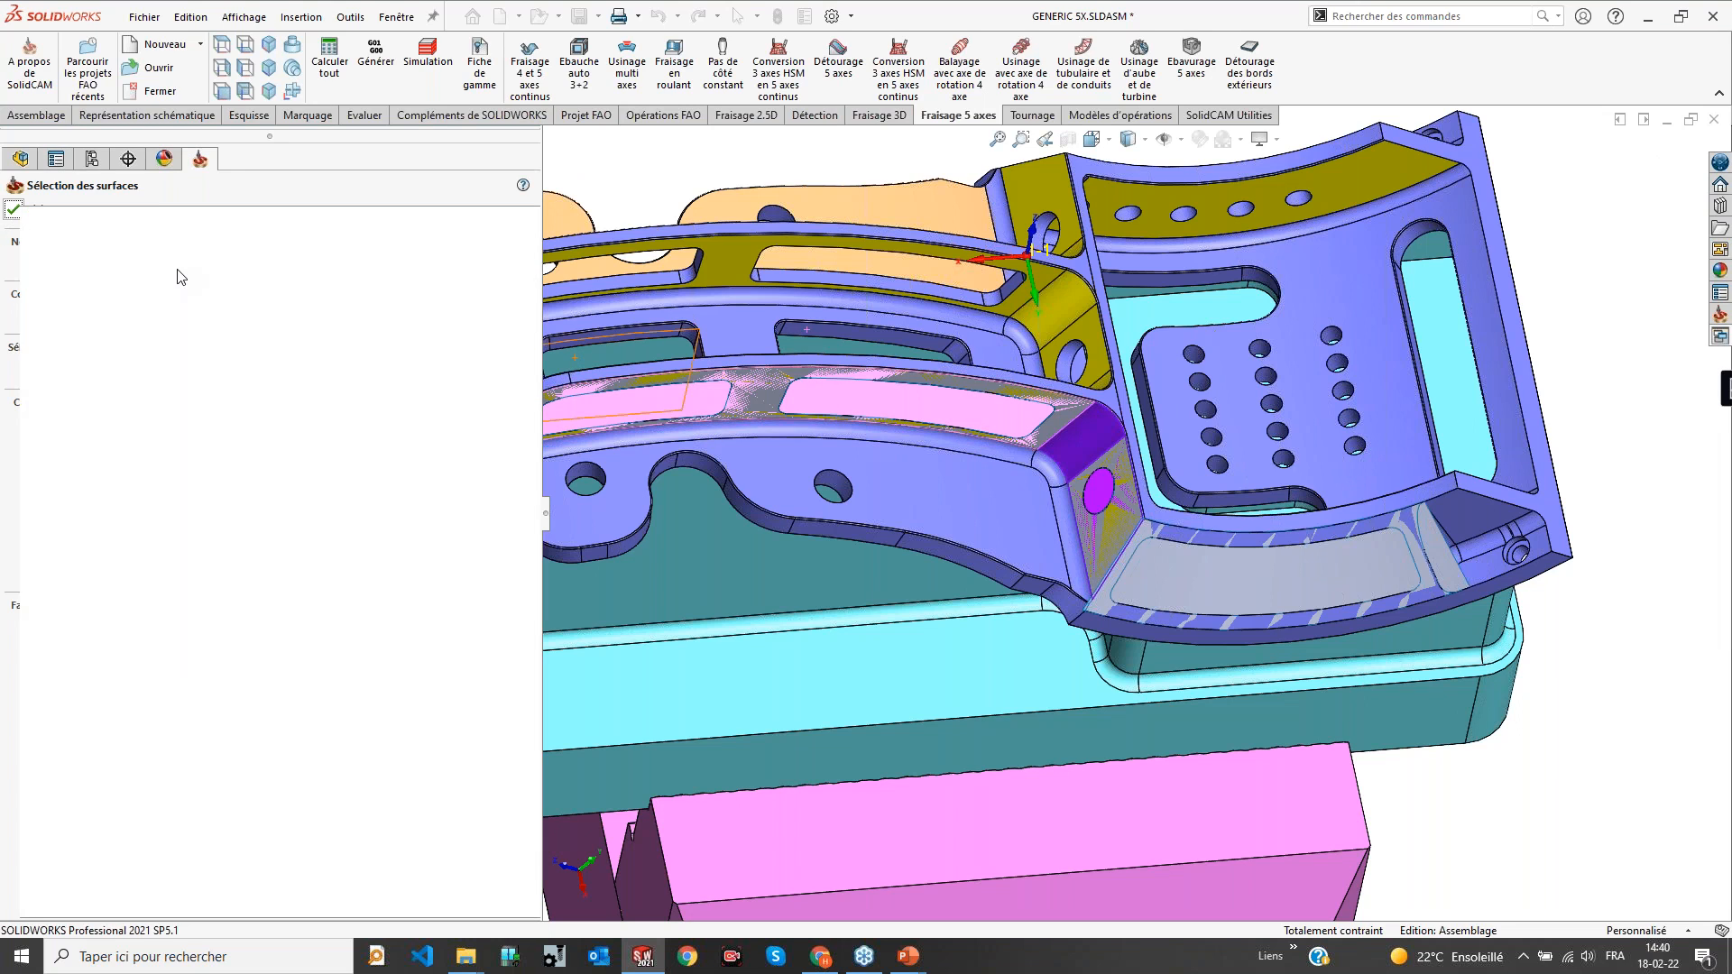
Save and calculate the swarf operation on Faces3, simulate its toolpath at an adjusted speed, and close the operation
{"action": "left_click", "coordinate": [904, 197]}
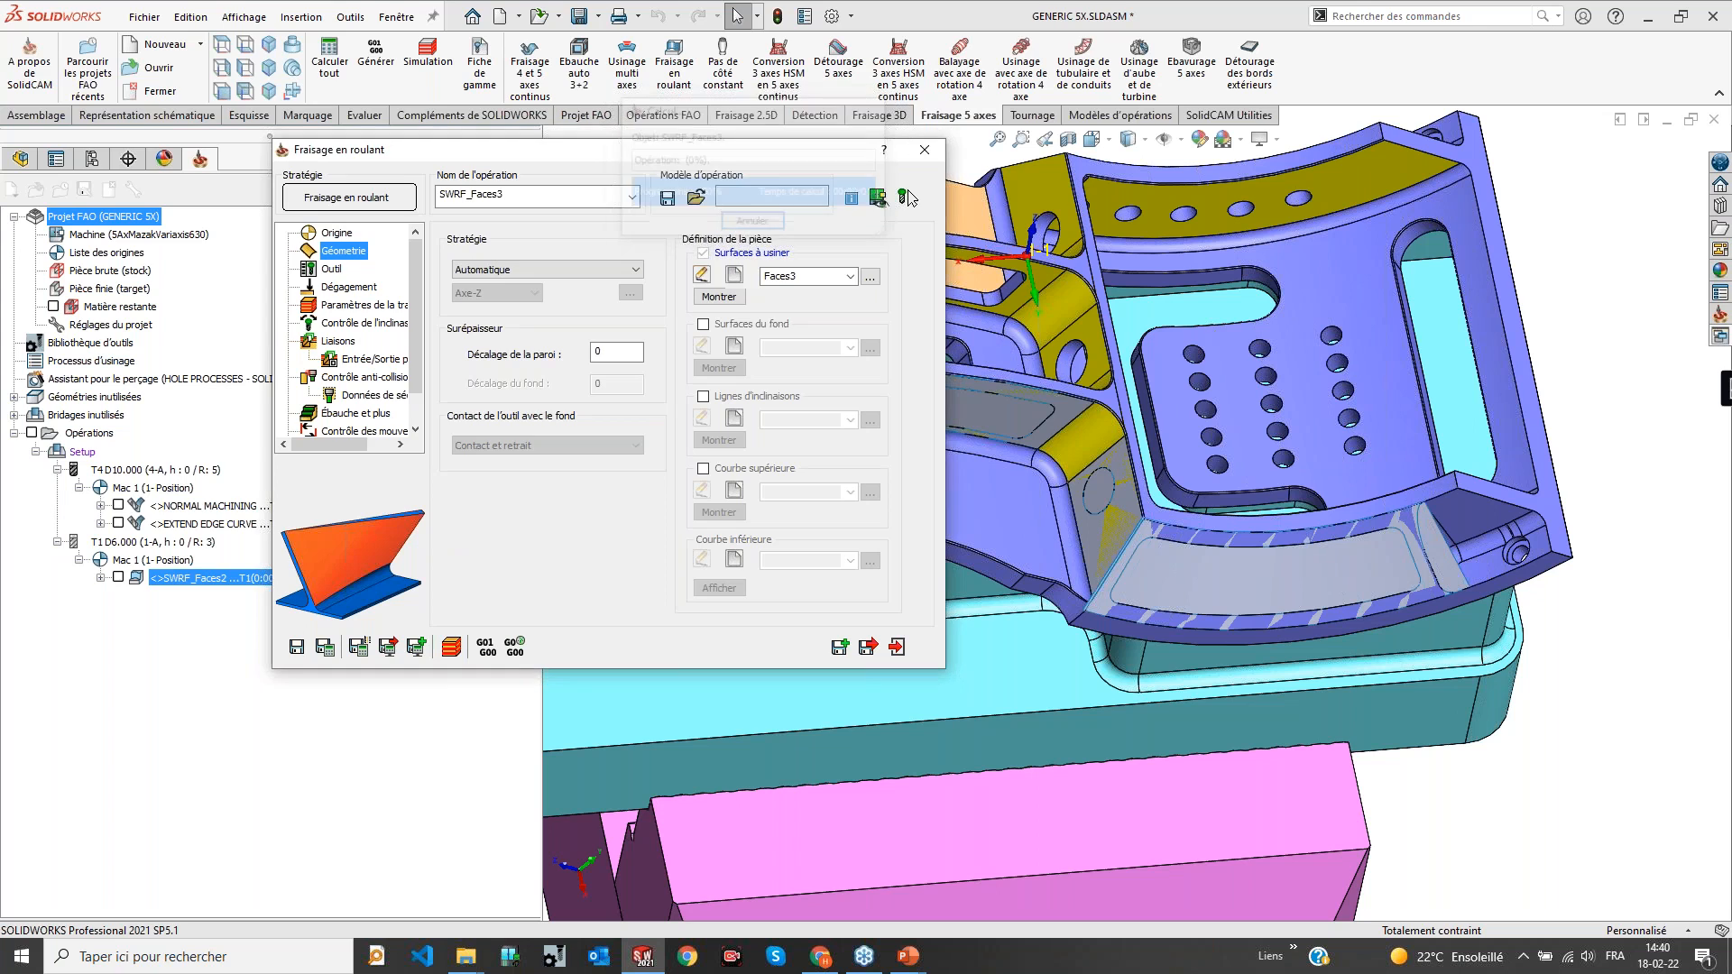
{"action": "left_click", "coordinate": [388, 647]}
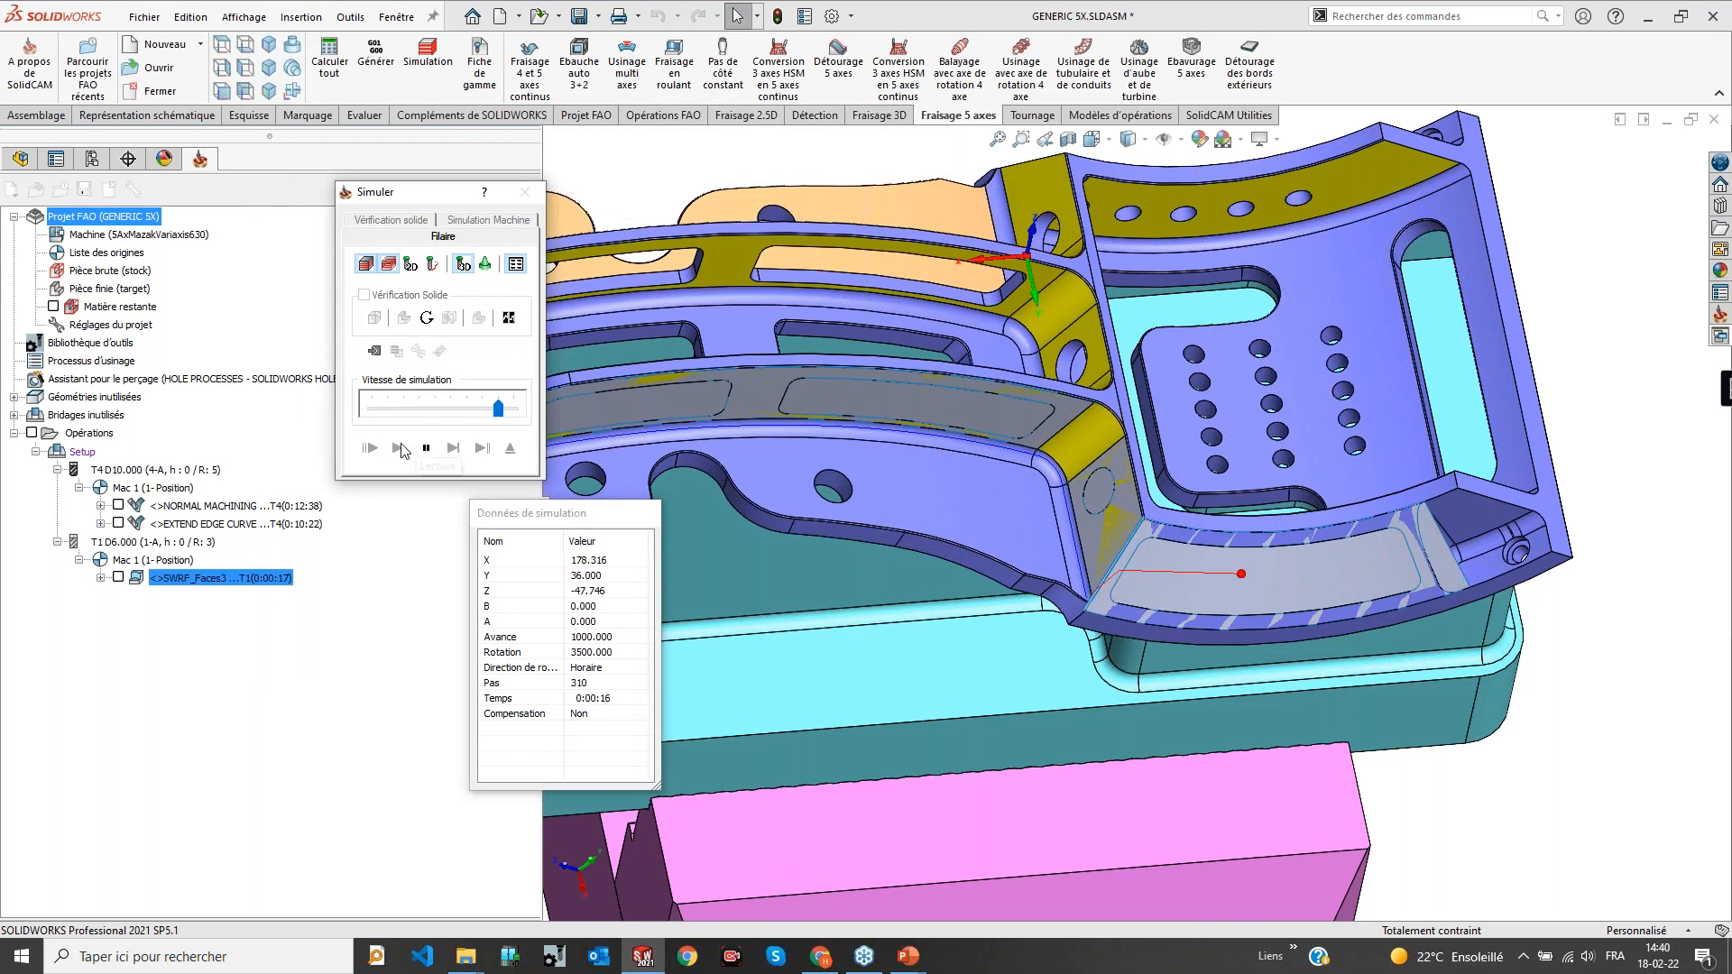
{"action": "left_click", "coordinate": [412, 410]}
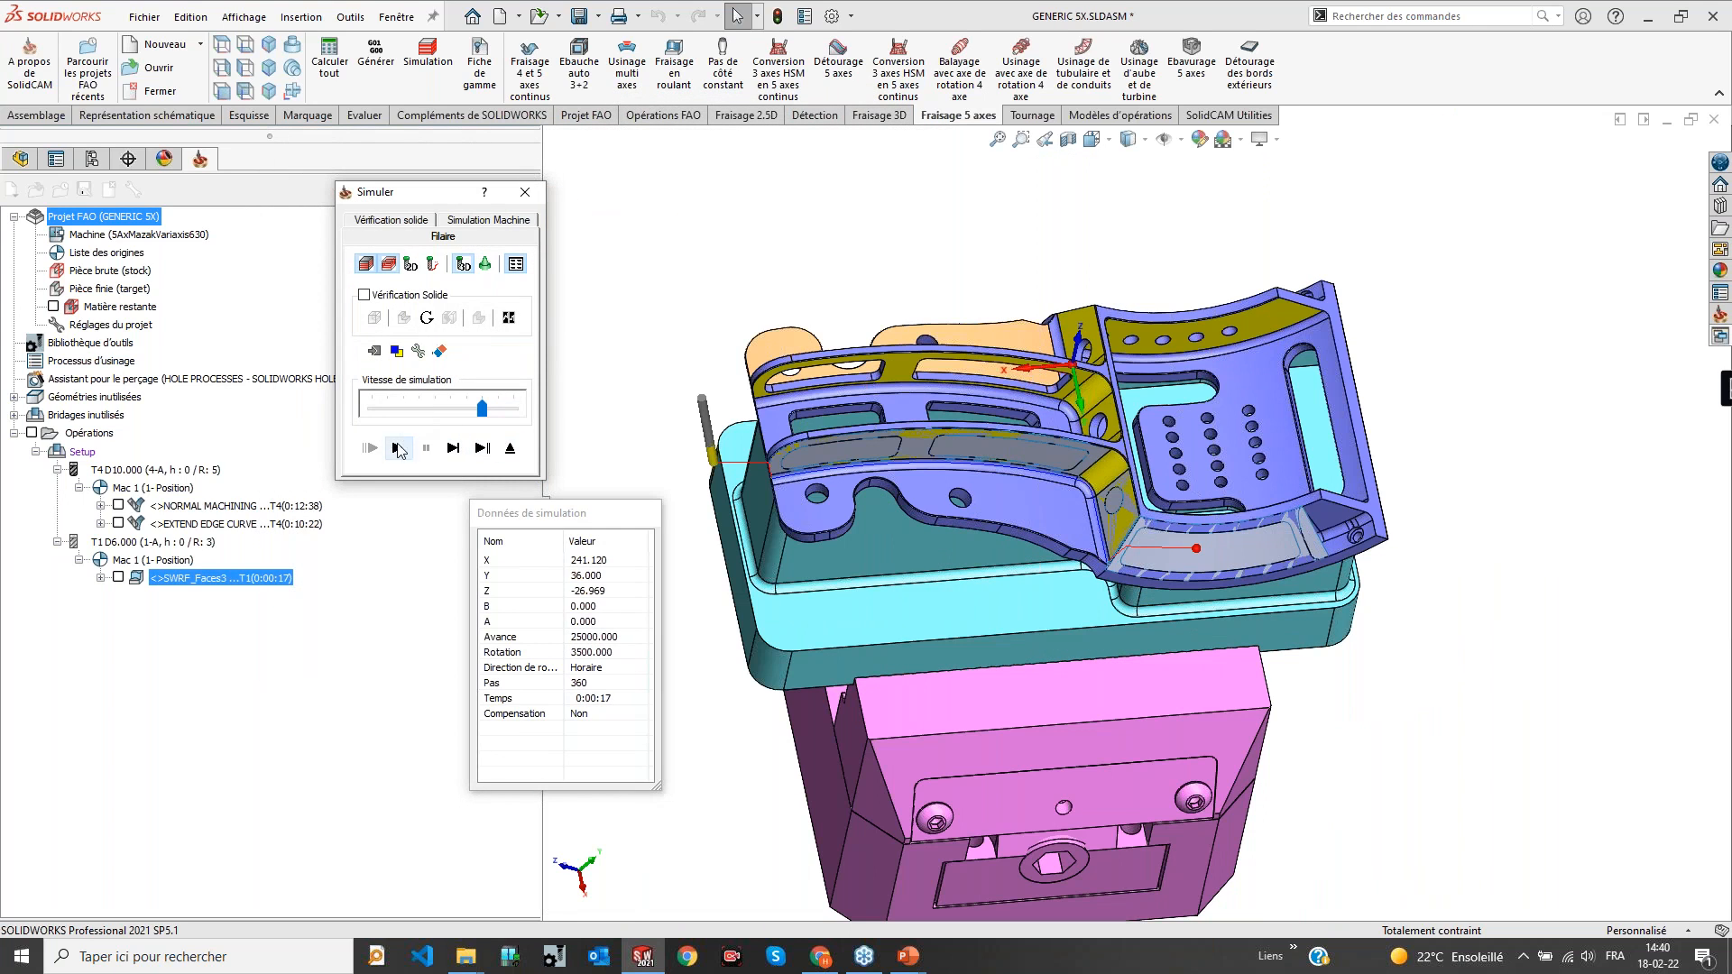
{"action": "left_click", "coordinate": [397, 449]}
{"action": "left_click", "coordinate": [509, 448]}
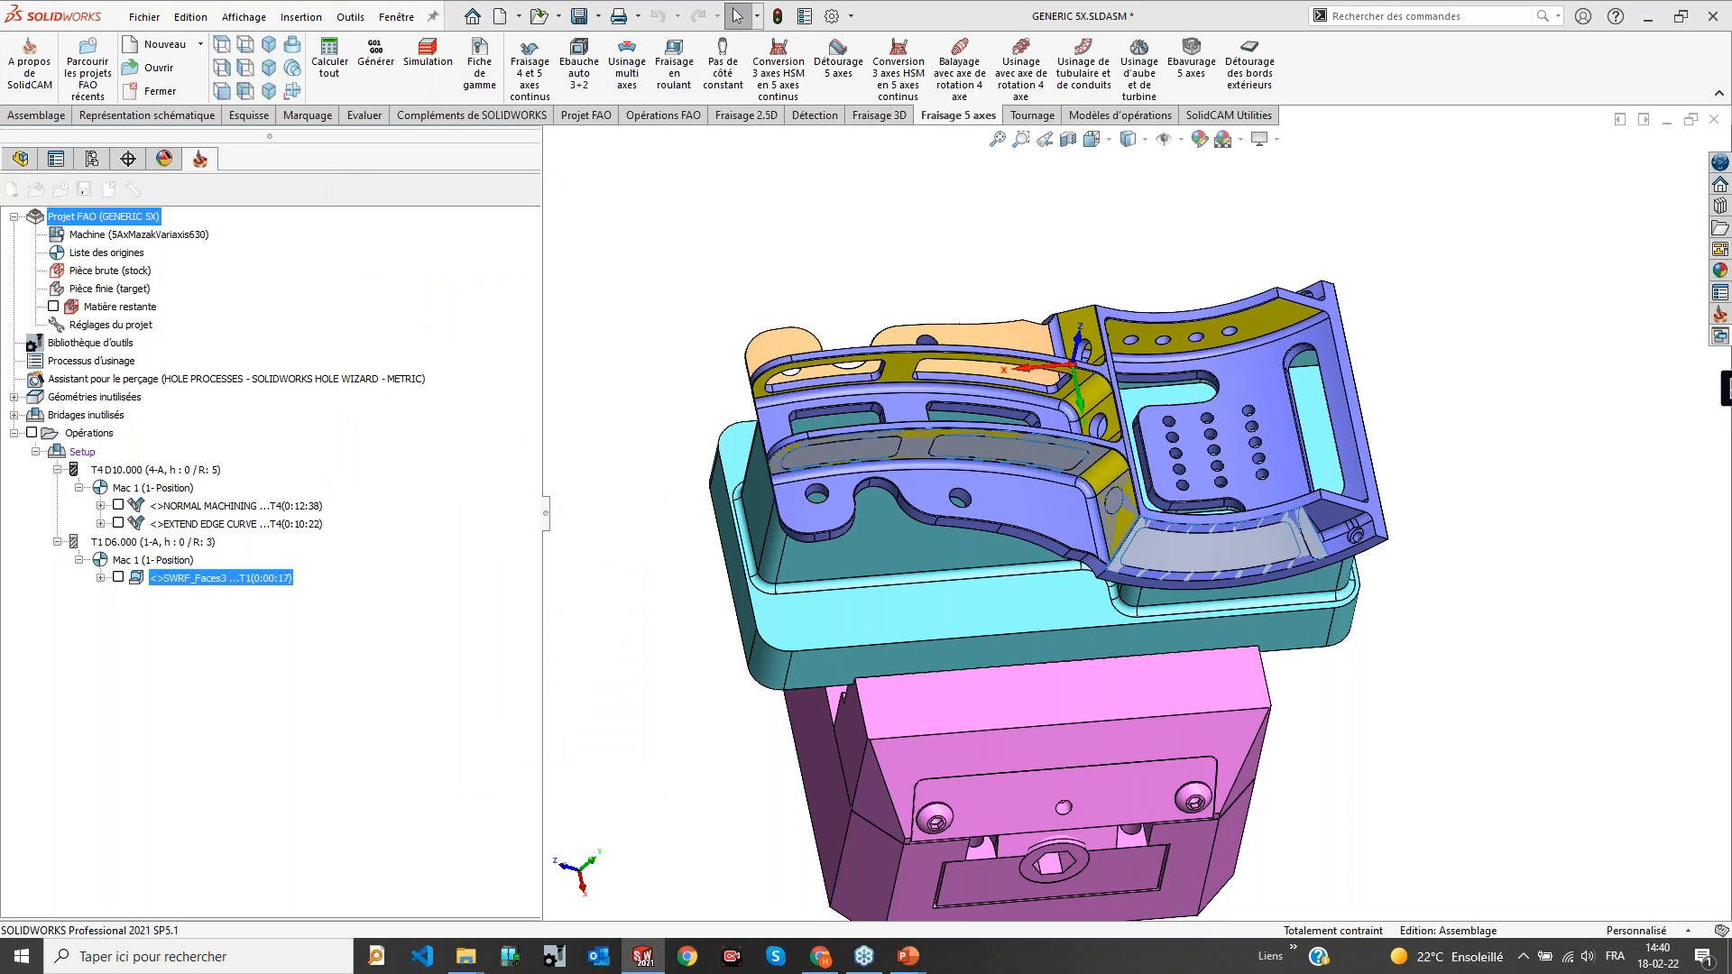
{"action": "left_click", "coordinate": [896, 646]}
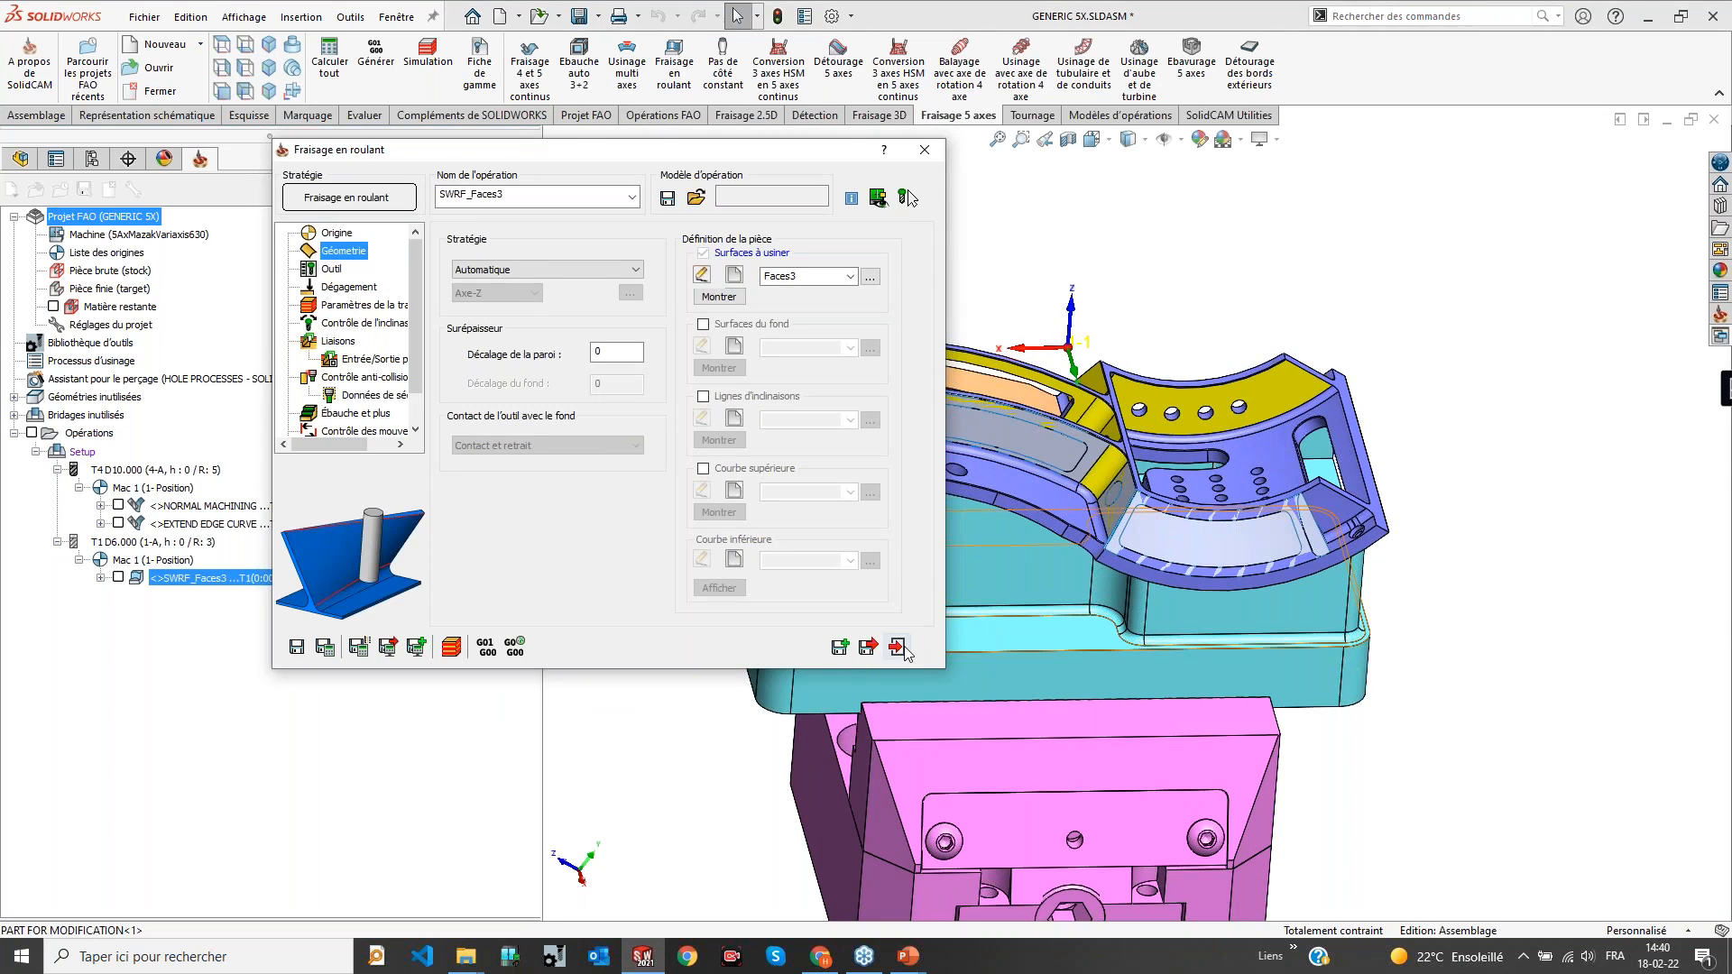
Review the part and the list of milling operation types that can be added to the project
{"action": "middle_click_drag", "start_coordinate": [935, 482], "coordinate": [987, 532]}
{"action": "scroll", "coordinate": [984, 452], "scroll_direction": "down", "scroll_amount": 5}
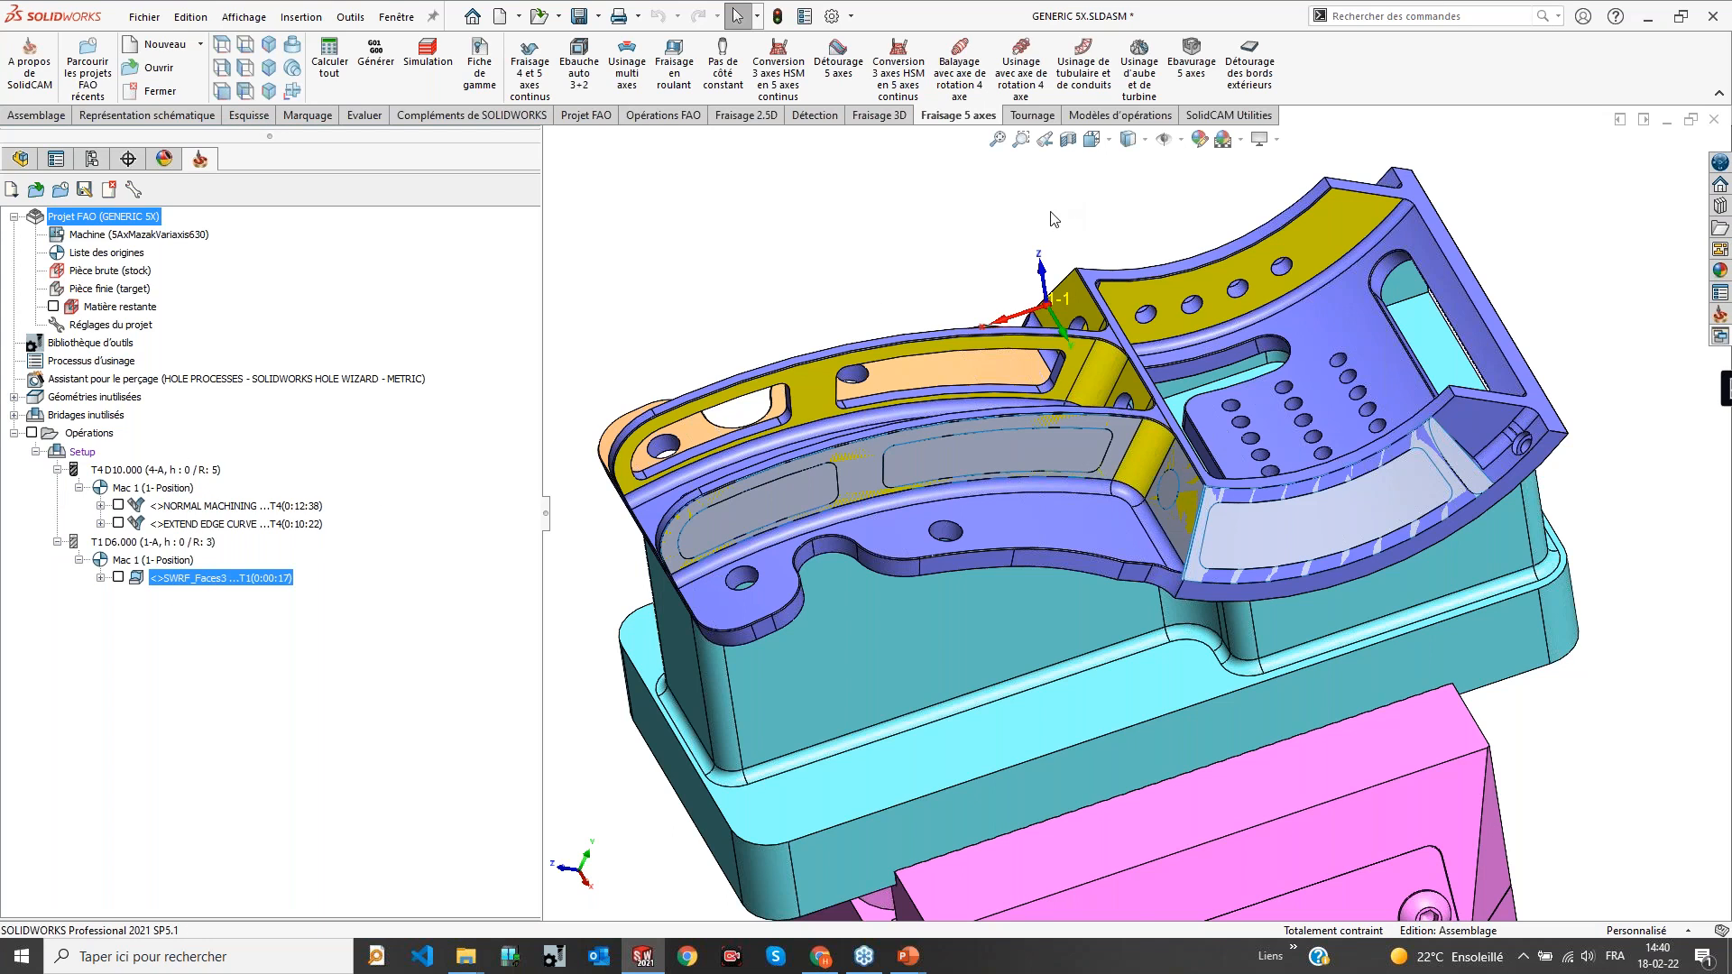
{"action": "scroll", "coordinate": [924, 243], "scroll_direction": "up", "scroll_amount": 2}
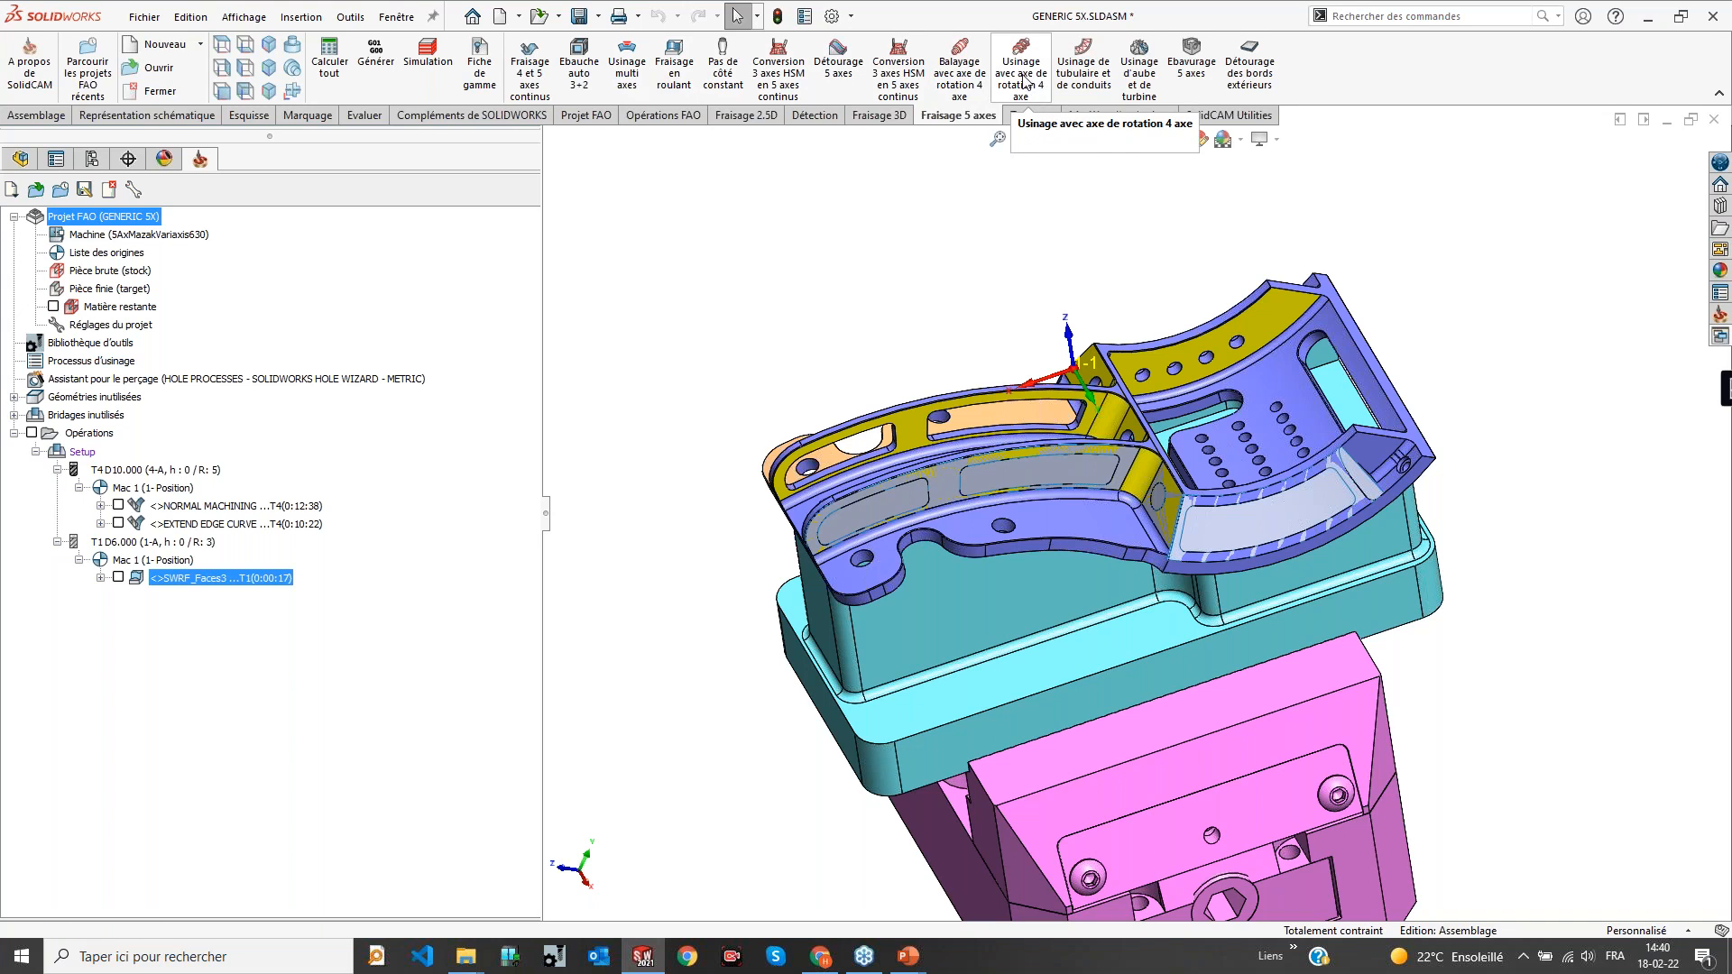
{"action": "right_click", "coordinate": [105, 439]}
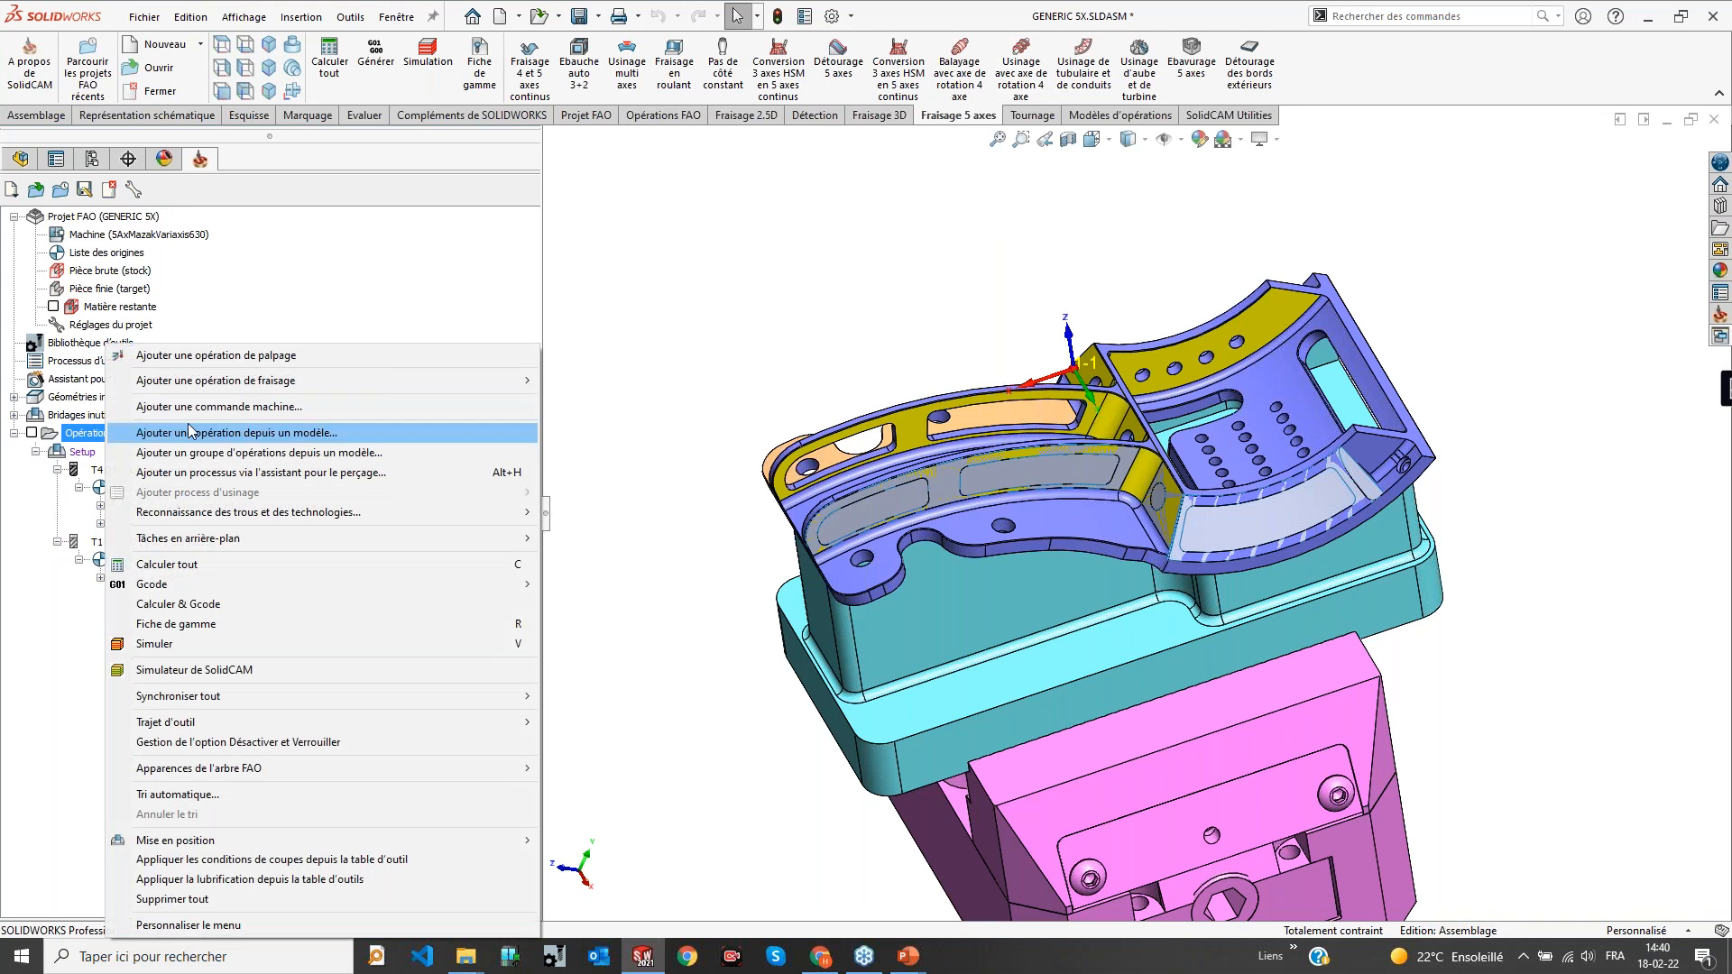
{"action": "mouse_move", "coordinate": [271, 380]}
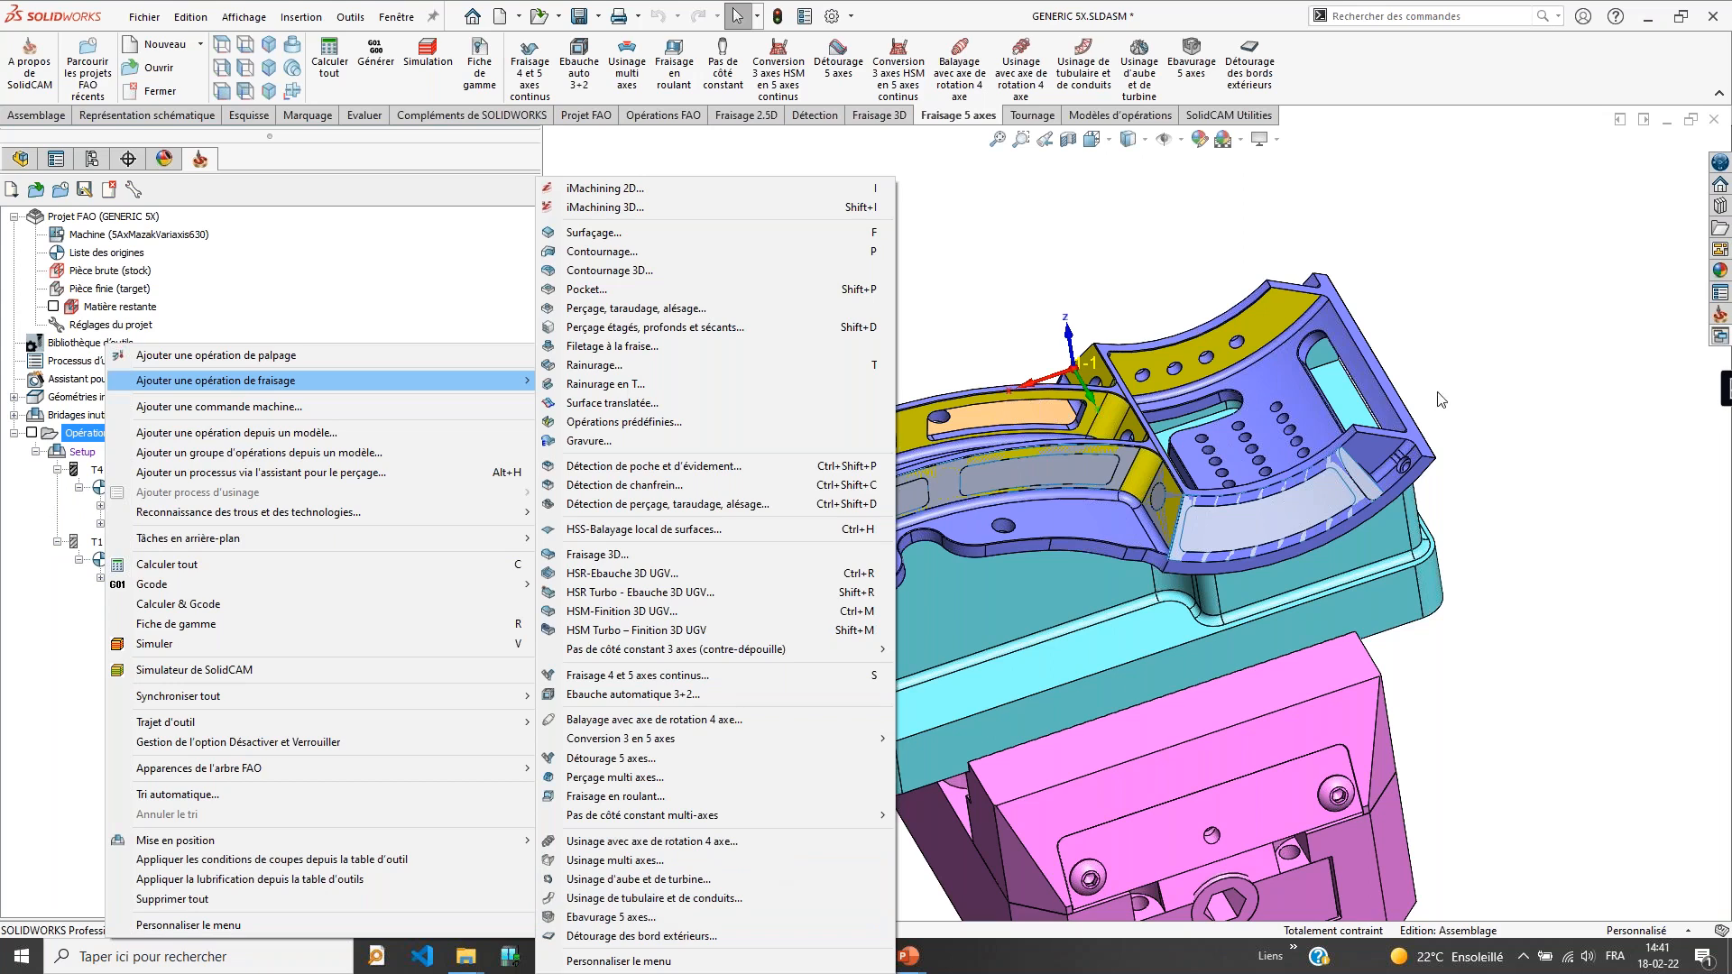
{"action": "left_click", "coordinate": [1534, 255]}
Open the CAM project BASIC SCREW PART.prz from the 3-ROTARY MACHINING folder, declining to locate the original model
{"action": "left_click", "coordinate": [1720, 314]}
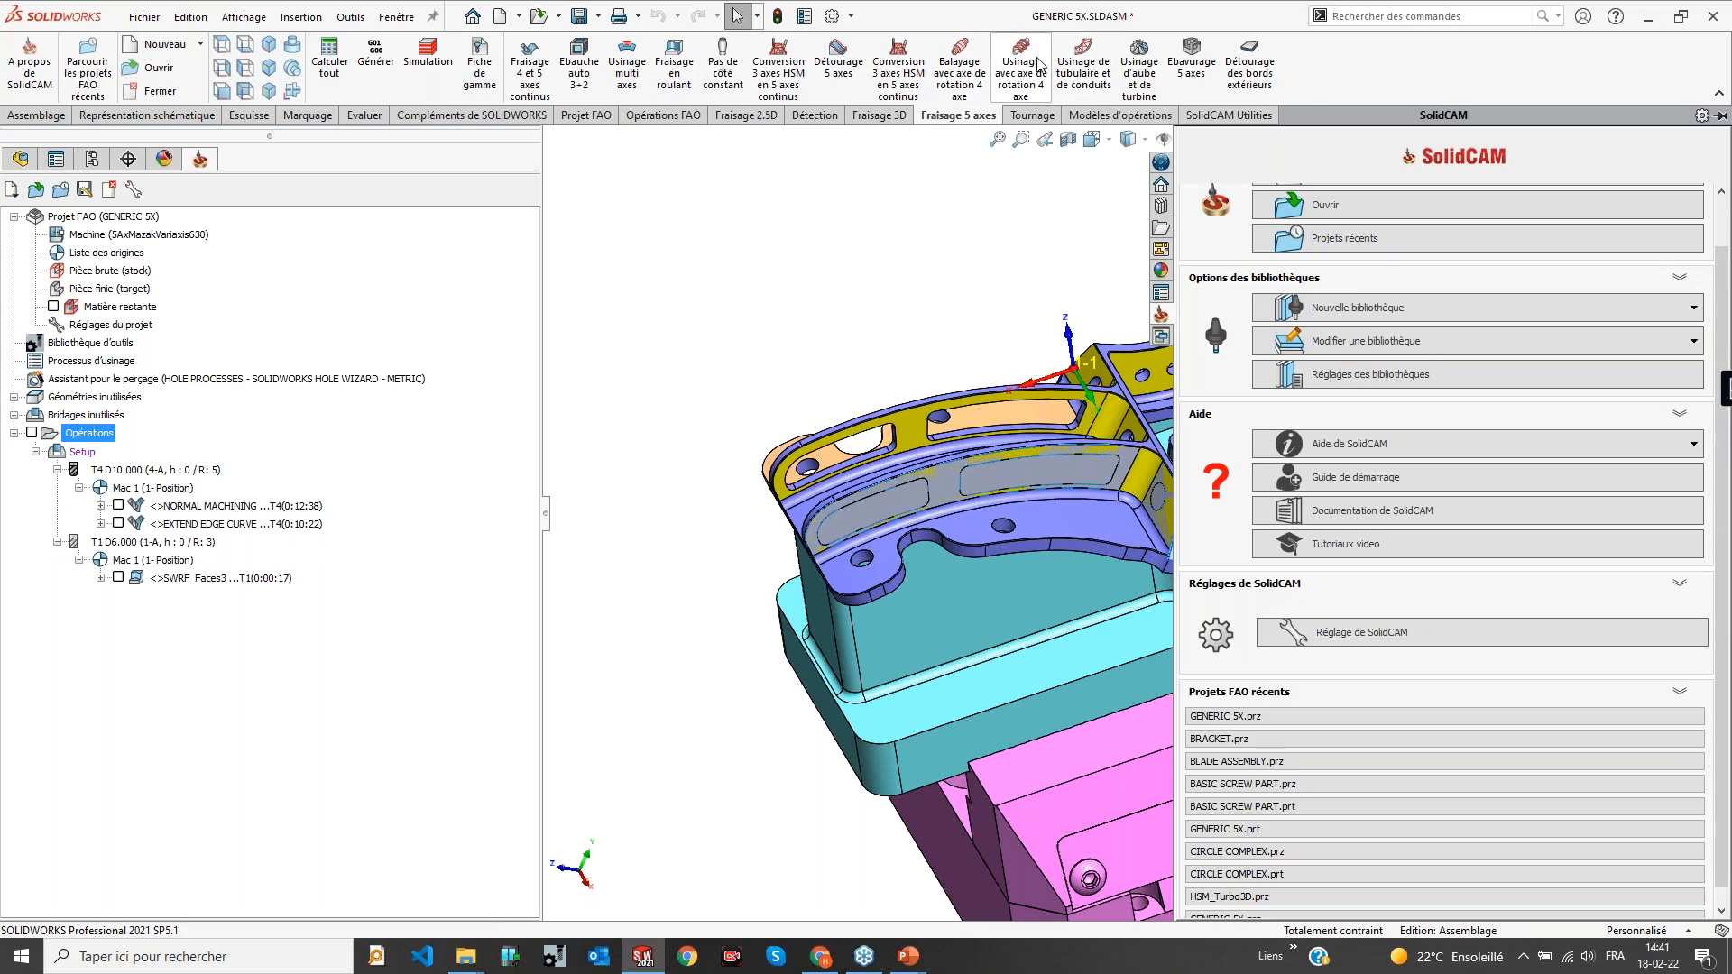
{"action": "scroll", "coordinate": [1220, 320], "scroll_direction": "up", "scroll_amount": 1}
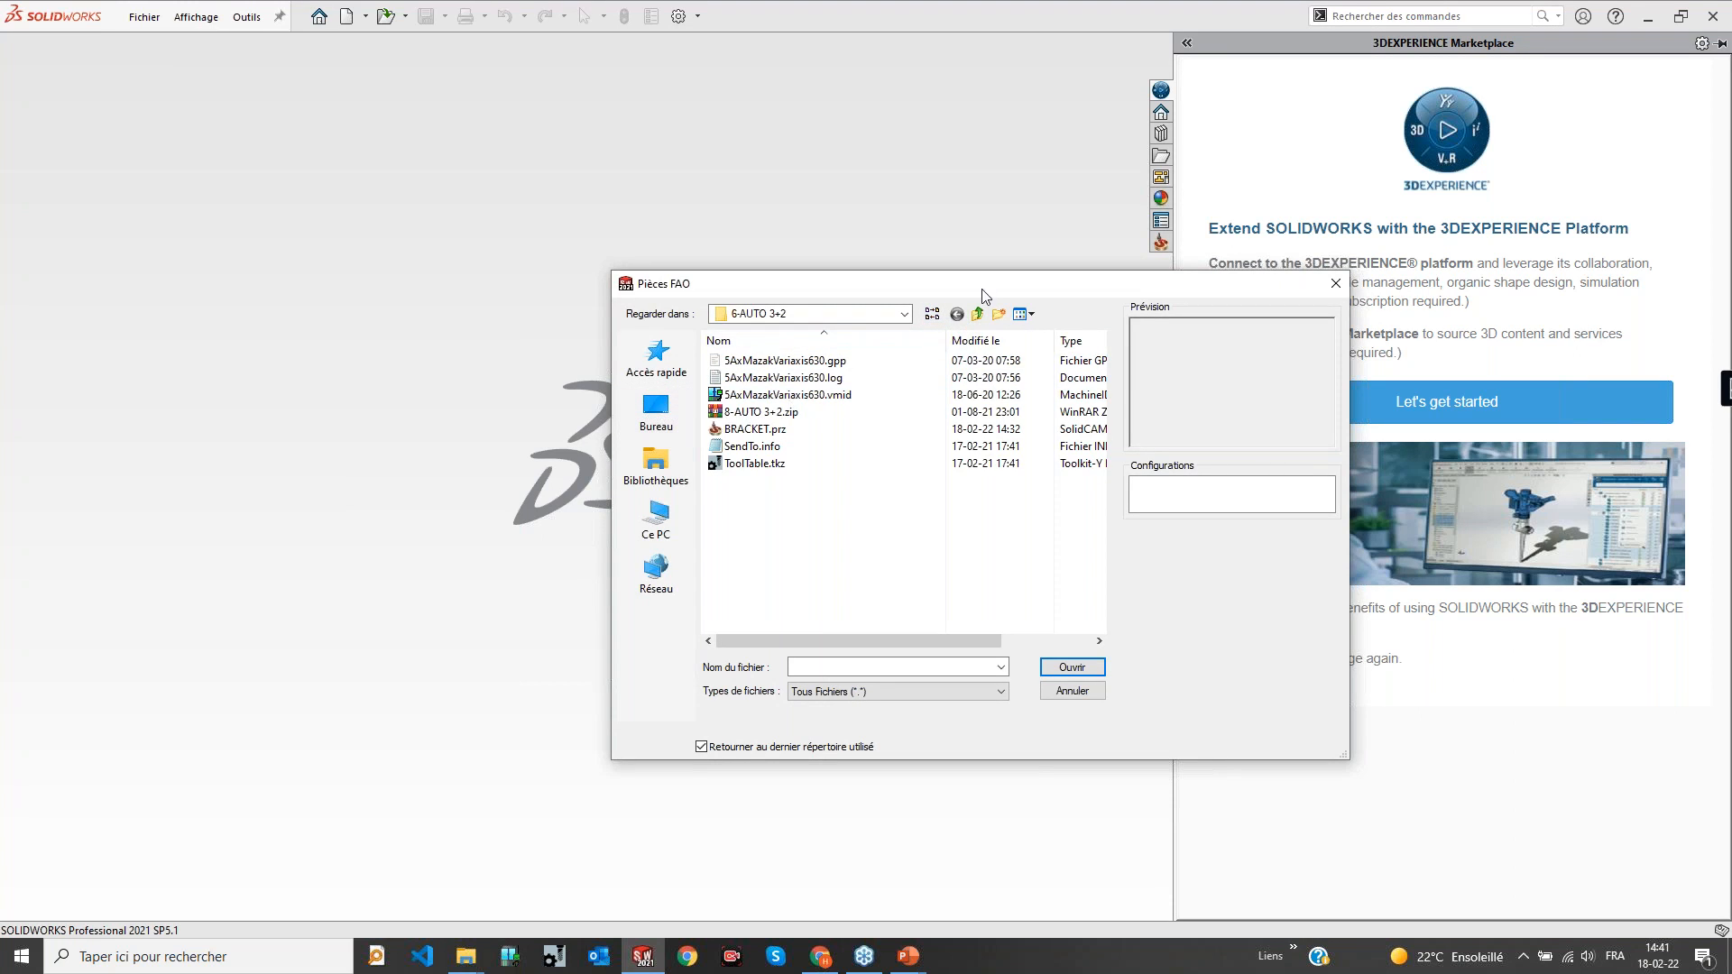
{"action": "left_click", "coordinate": [977, 314]}
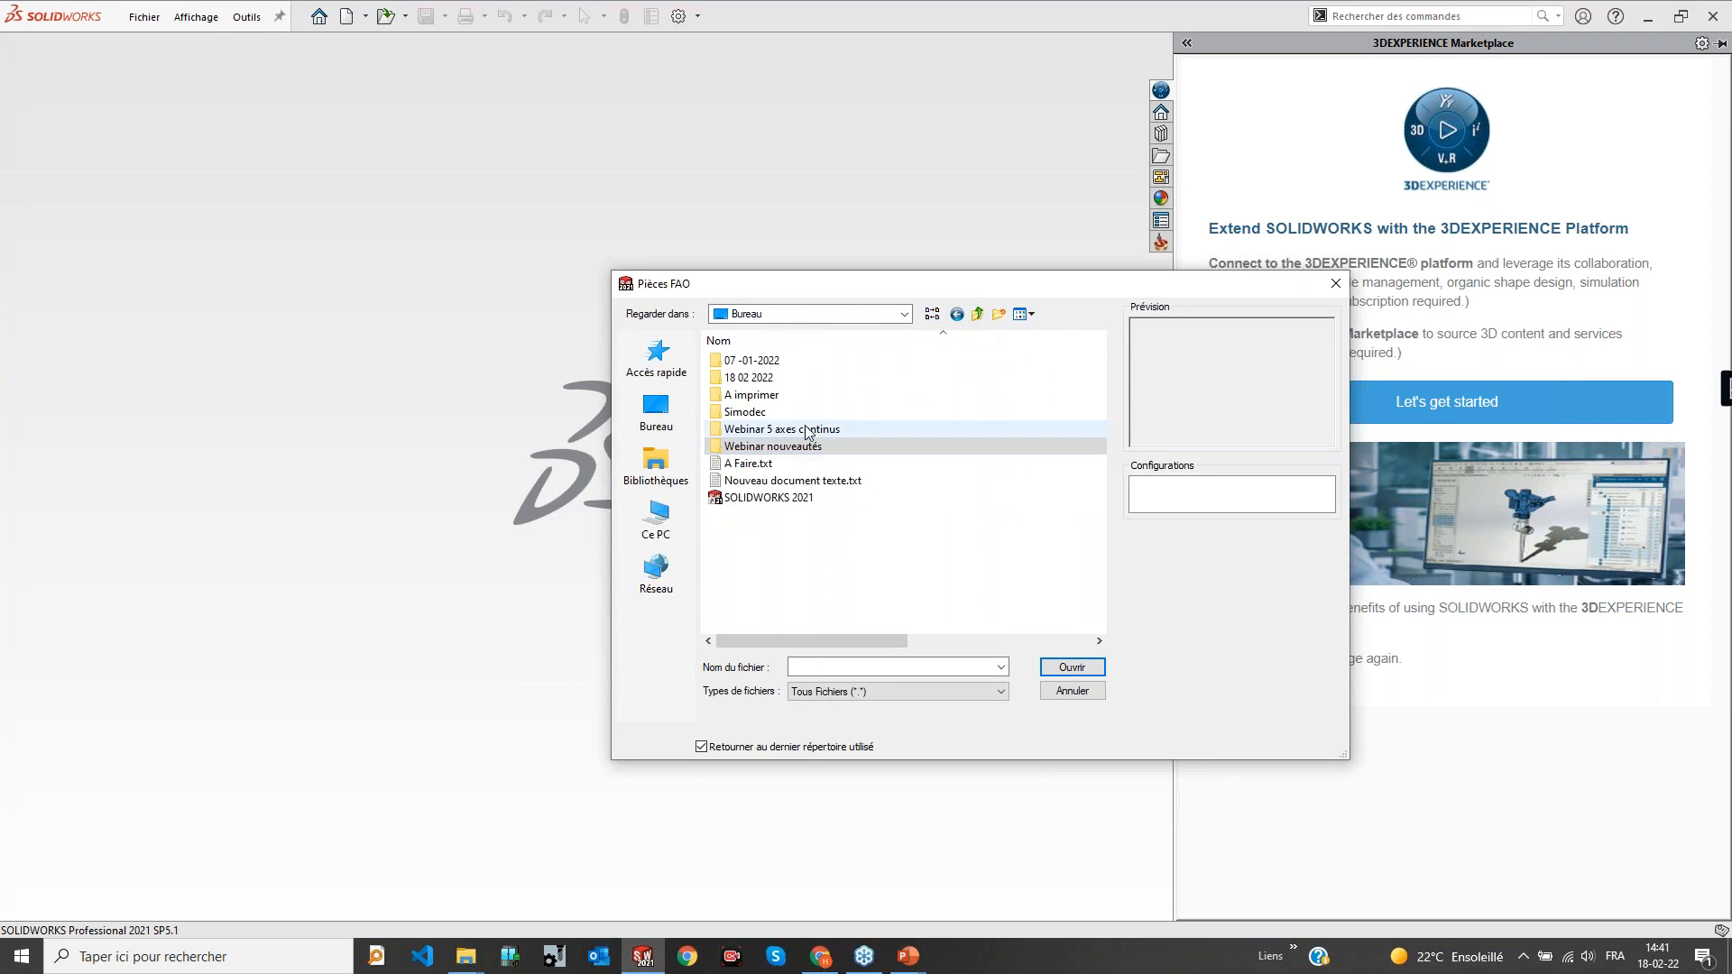
{"action": "double_click", "coordinate": [794, 430]}
{"action": "double_click", "coordinate": [774, 381]}
{"action": "double_click", "coordinate": [776, 360]}
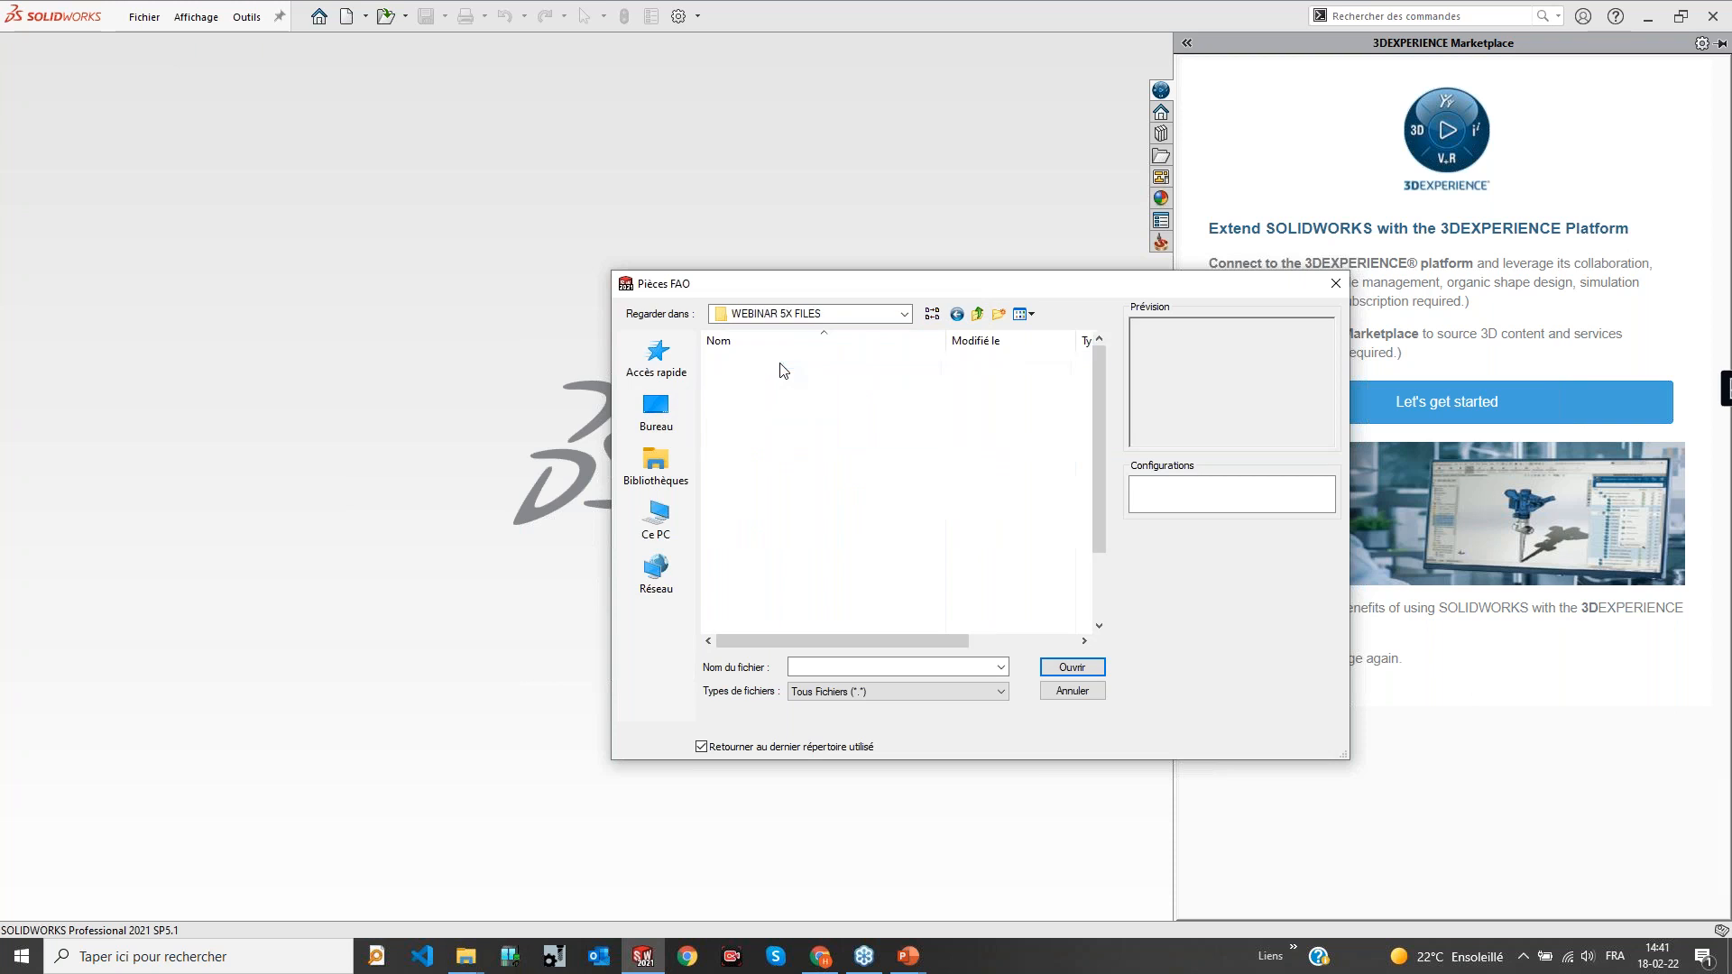
{"action": "double_click", "coordinate": [781, 395]}
{"action": "left_click", "coordinate": [776, 360]}
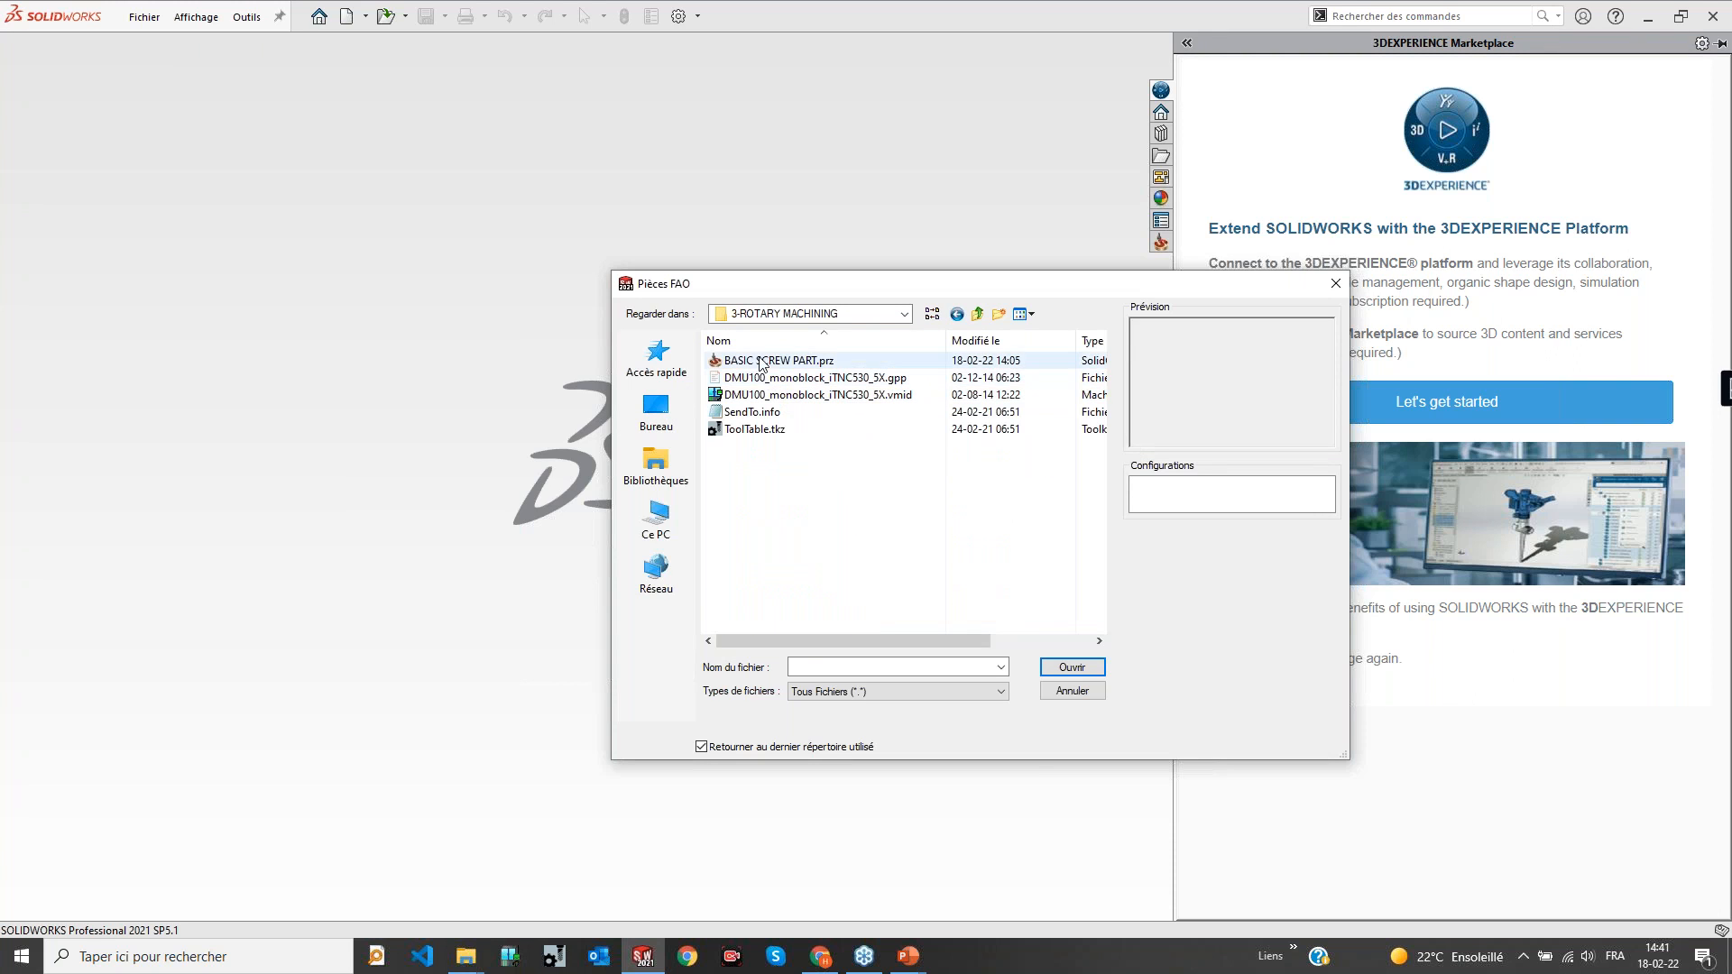
{"action": "left_click", "coordinate": [1071, 667]}
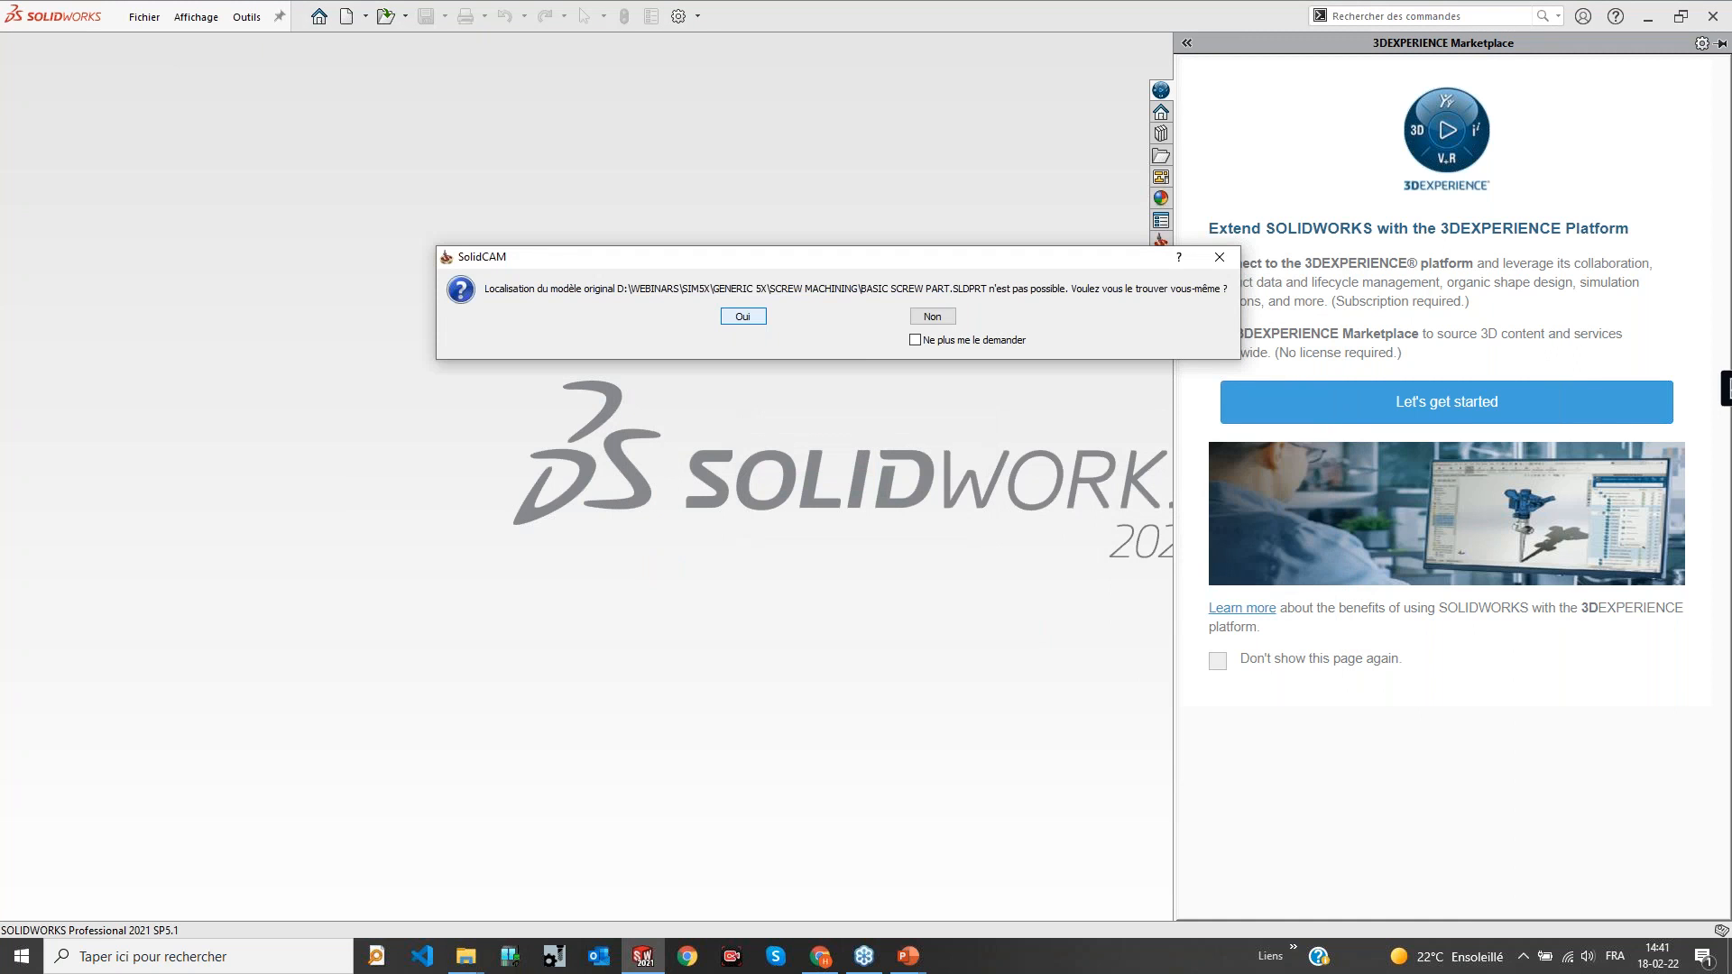
{"action": "left_click", "coordinate": [946, 317]}
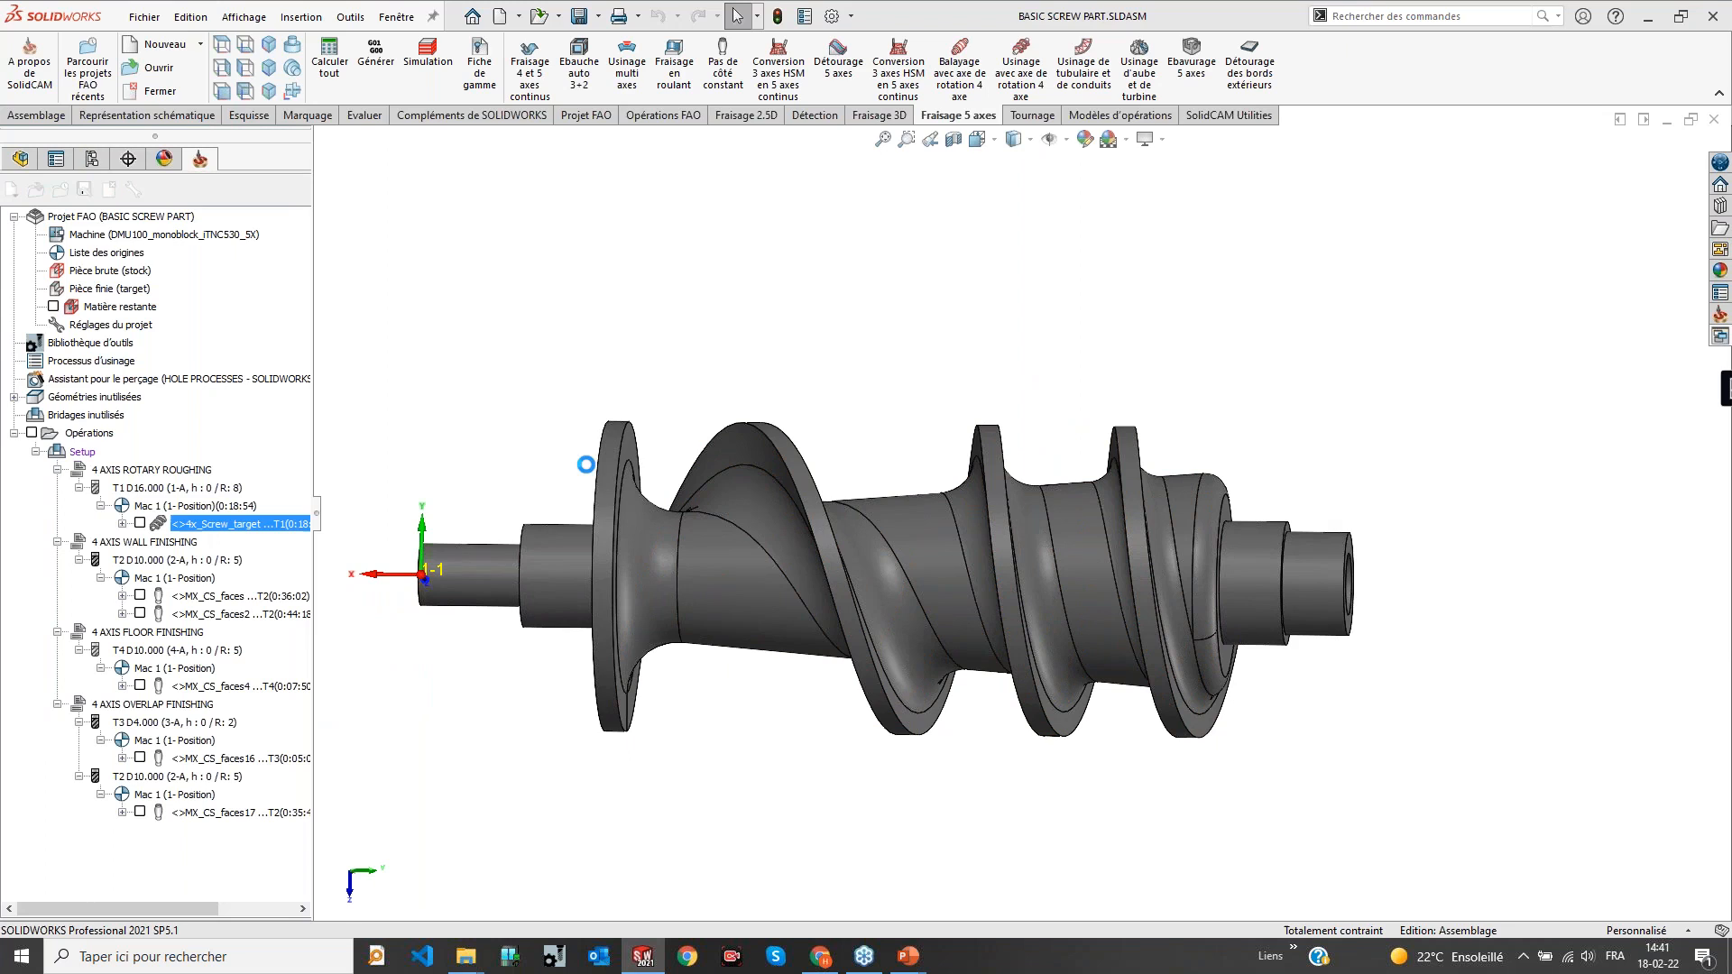
View the geometry settings of the 4-axis rotary roughing operation 4x_Screw_target and display its target machining surfaces on the model
{"action": "left_click", "coordinate": [357, 256]}
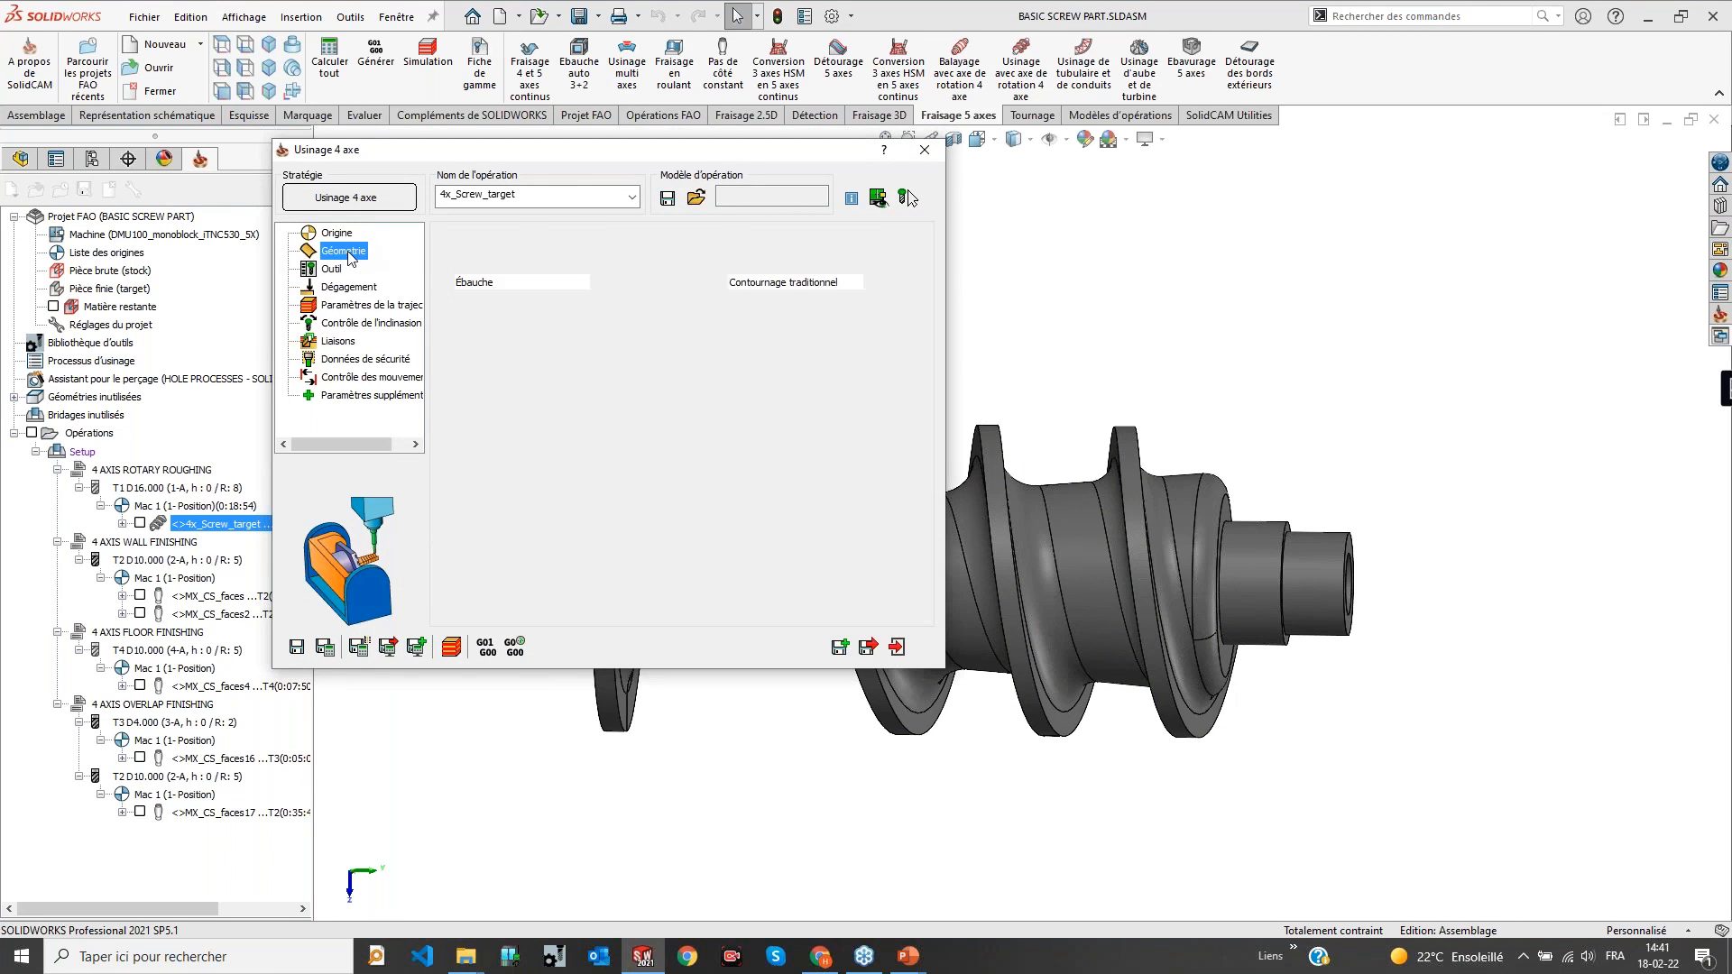
{"action": "left_click", "coordinate": [478, 375]}
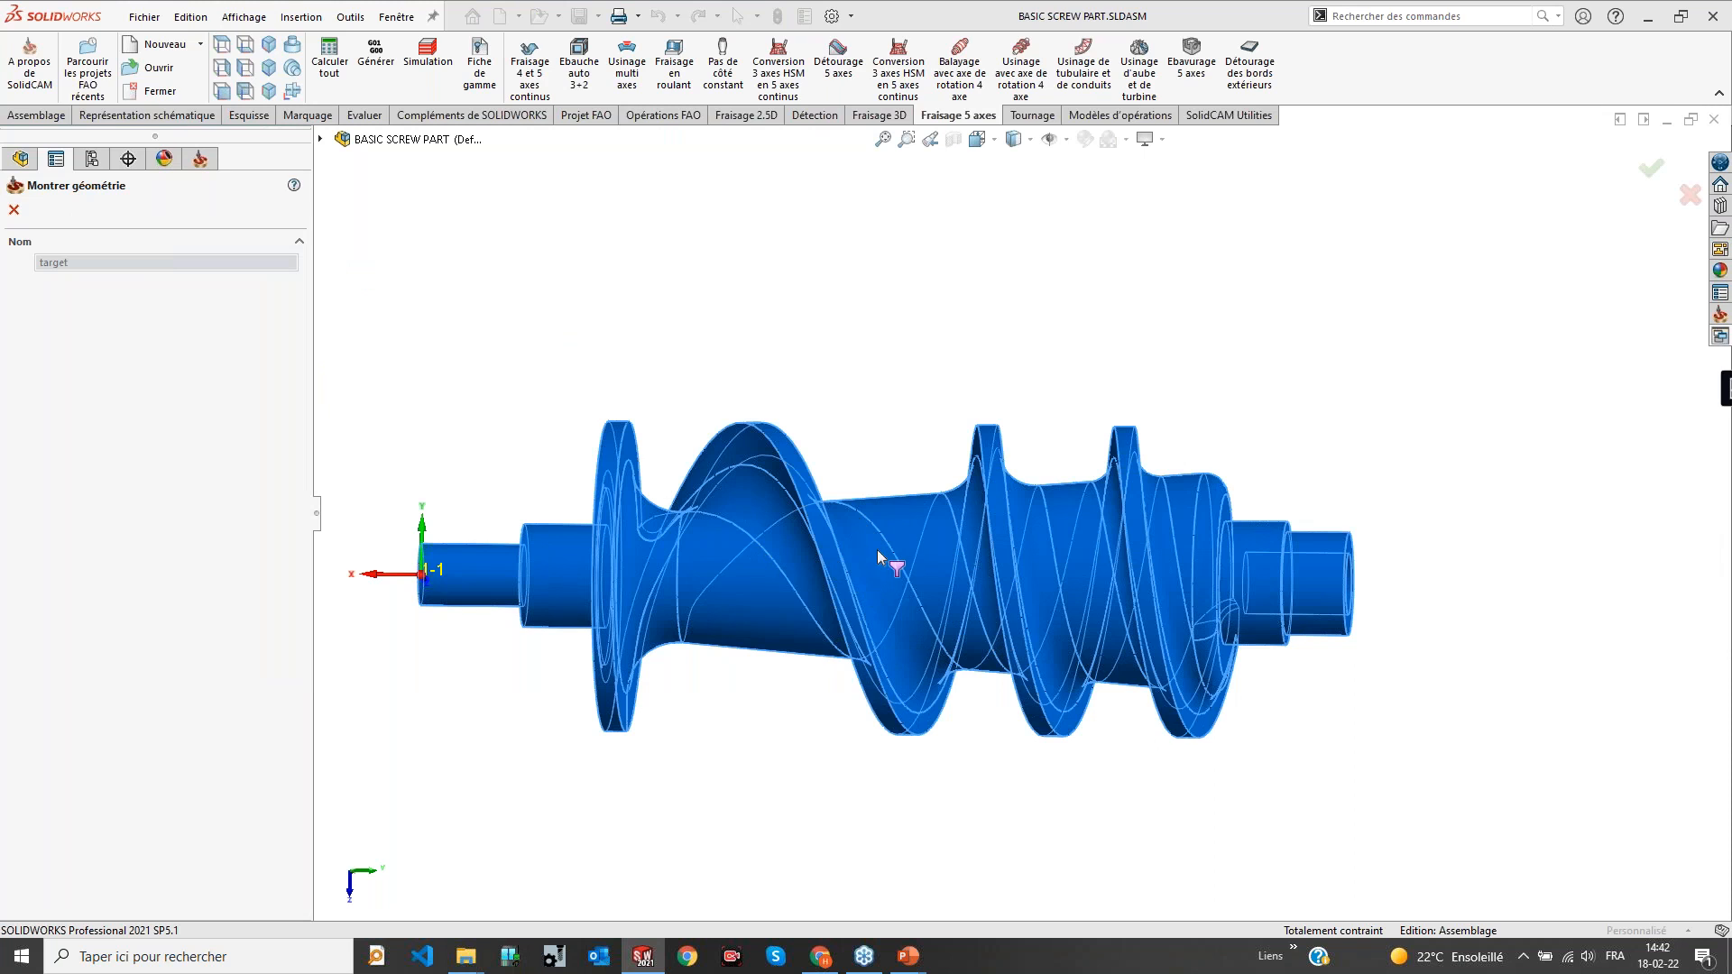
{"action": "left_click", "coordinate": [14, 209]}
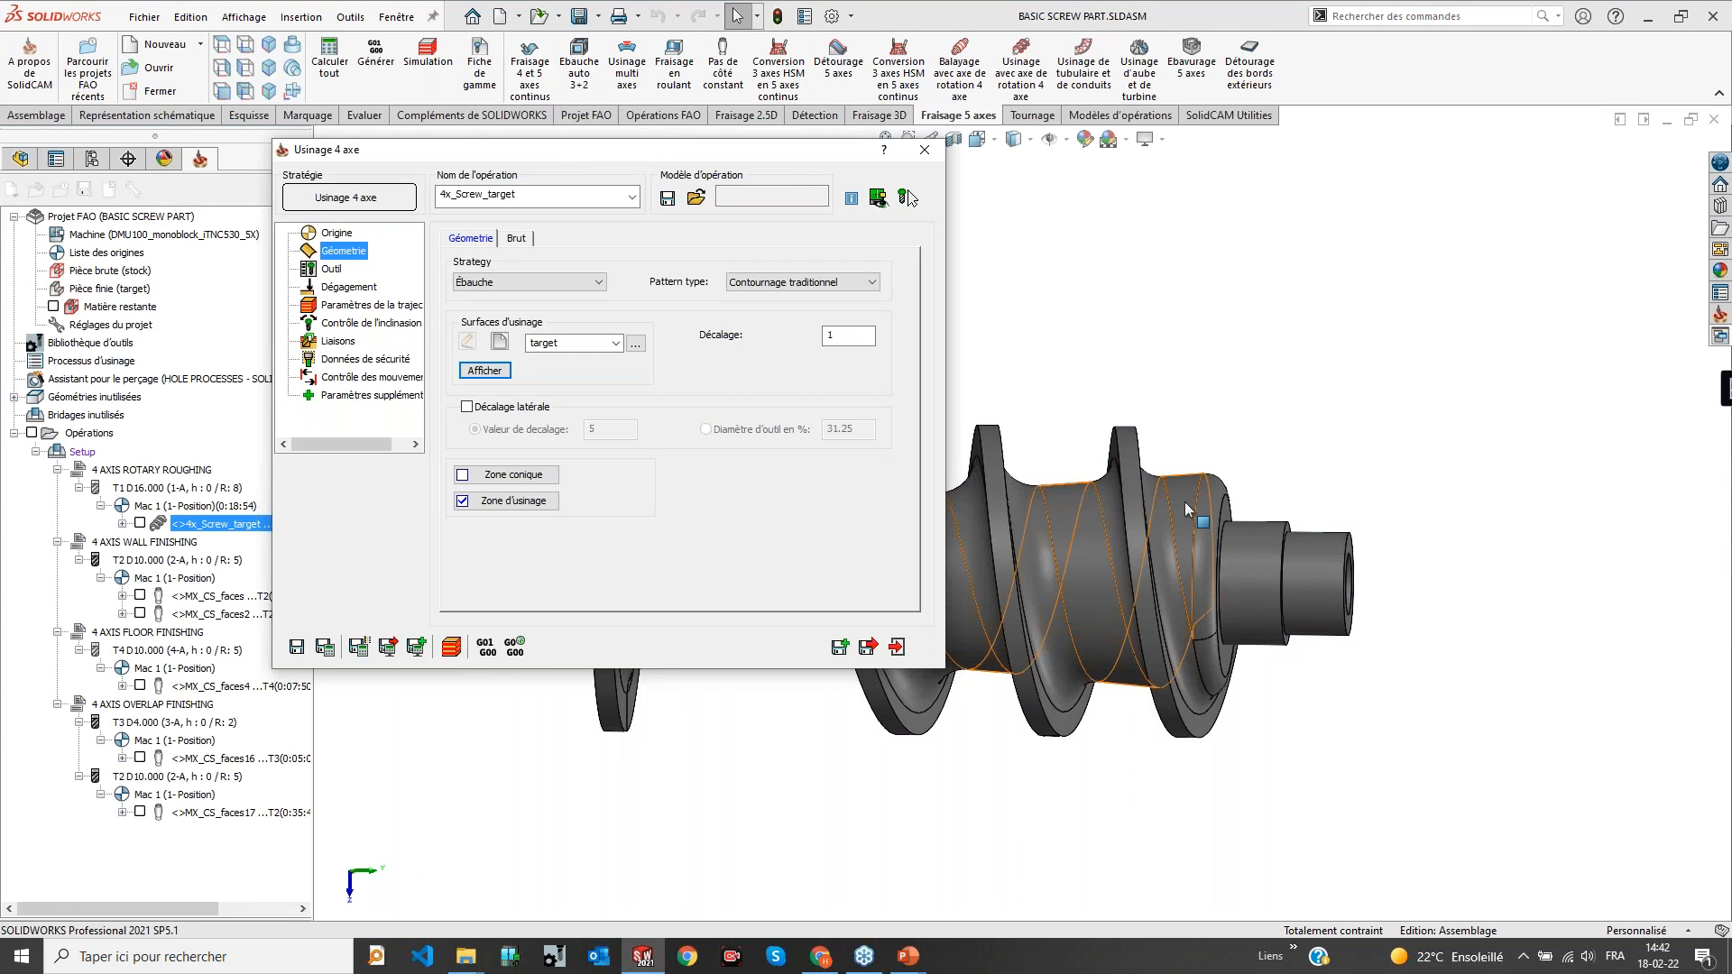
Examine the machining surfaces on the screw and review the roughing operation's available strategies and pattern types, keeping Ébauche and Contournage traditionnel
{"action": "middle_click_drag", "start_coordinate": [1185, 502], "coordinate": [1557, 437], "text": "ctrl"}
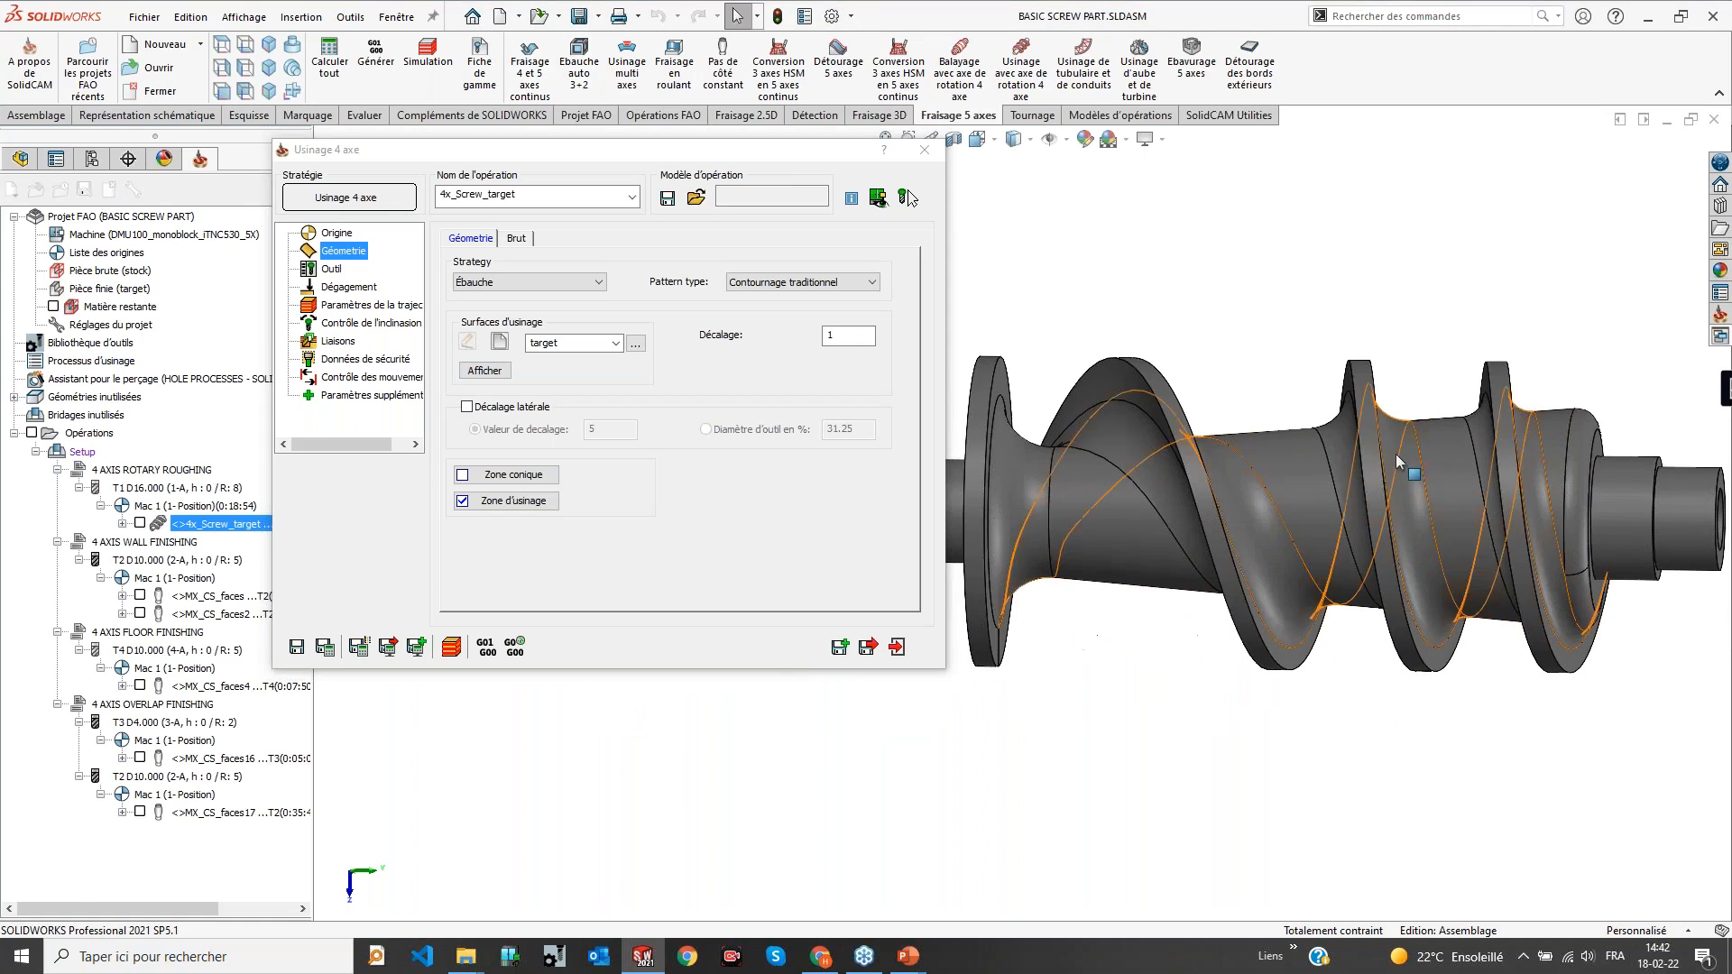
{"action": "middle_click_drag", "start_coordinate": [1295, 446], "coordinate": [1155, 451]}
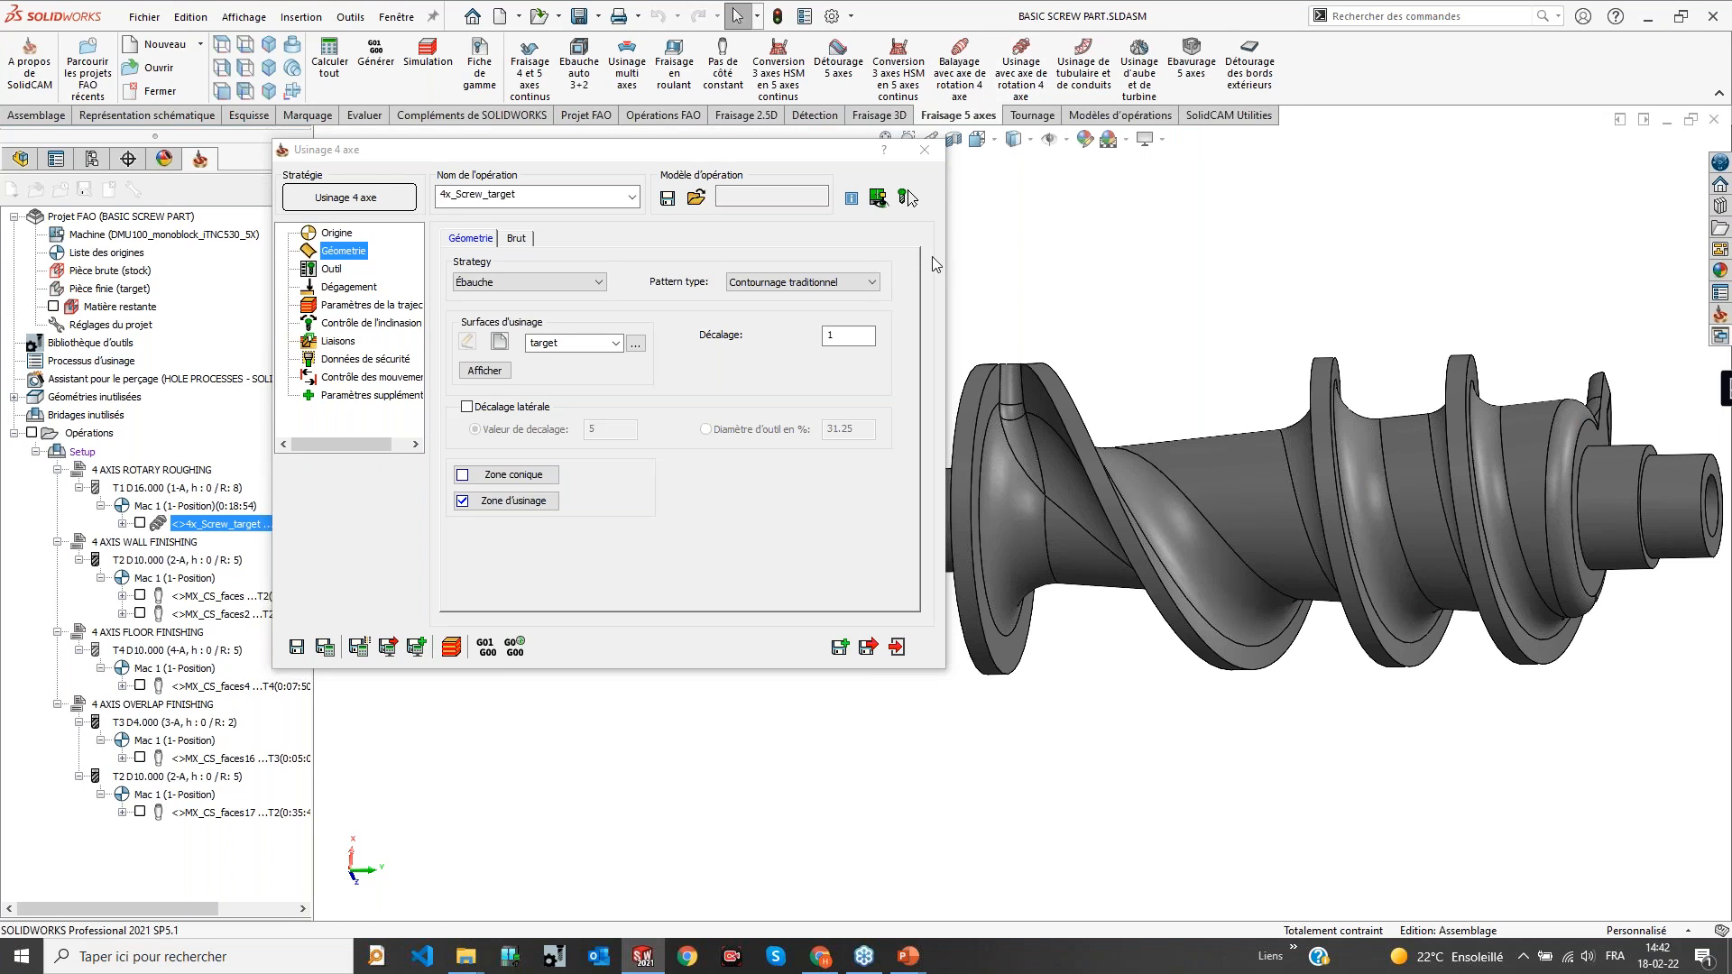
{"action": "left_click", "coordinate": [561, 284]}
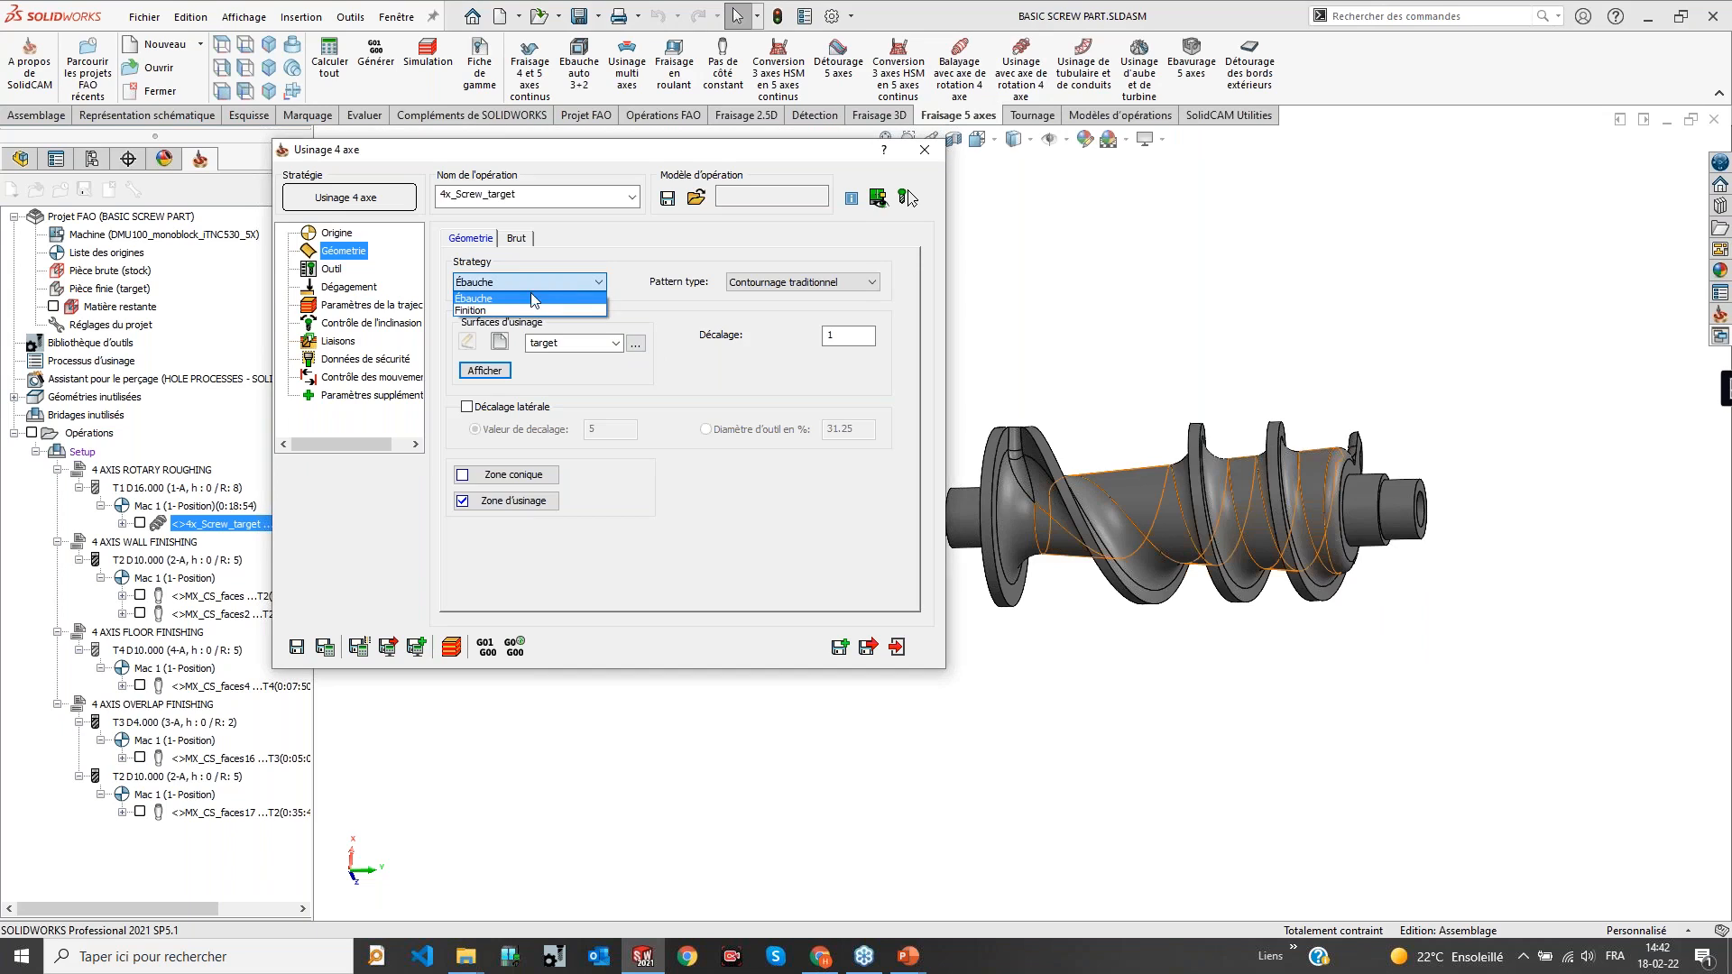
{"action": "left_click", "coordinate": [481, 299]}
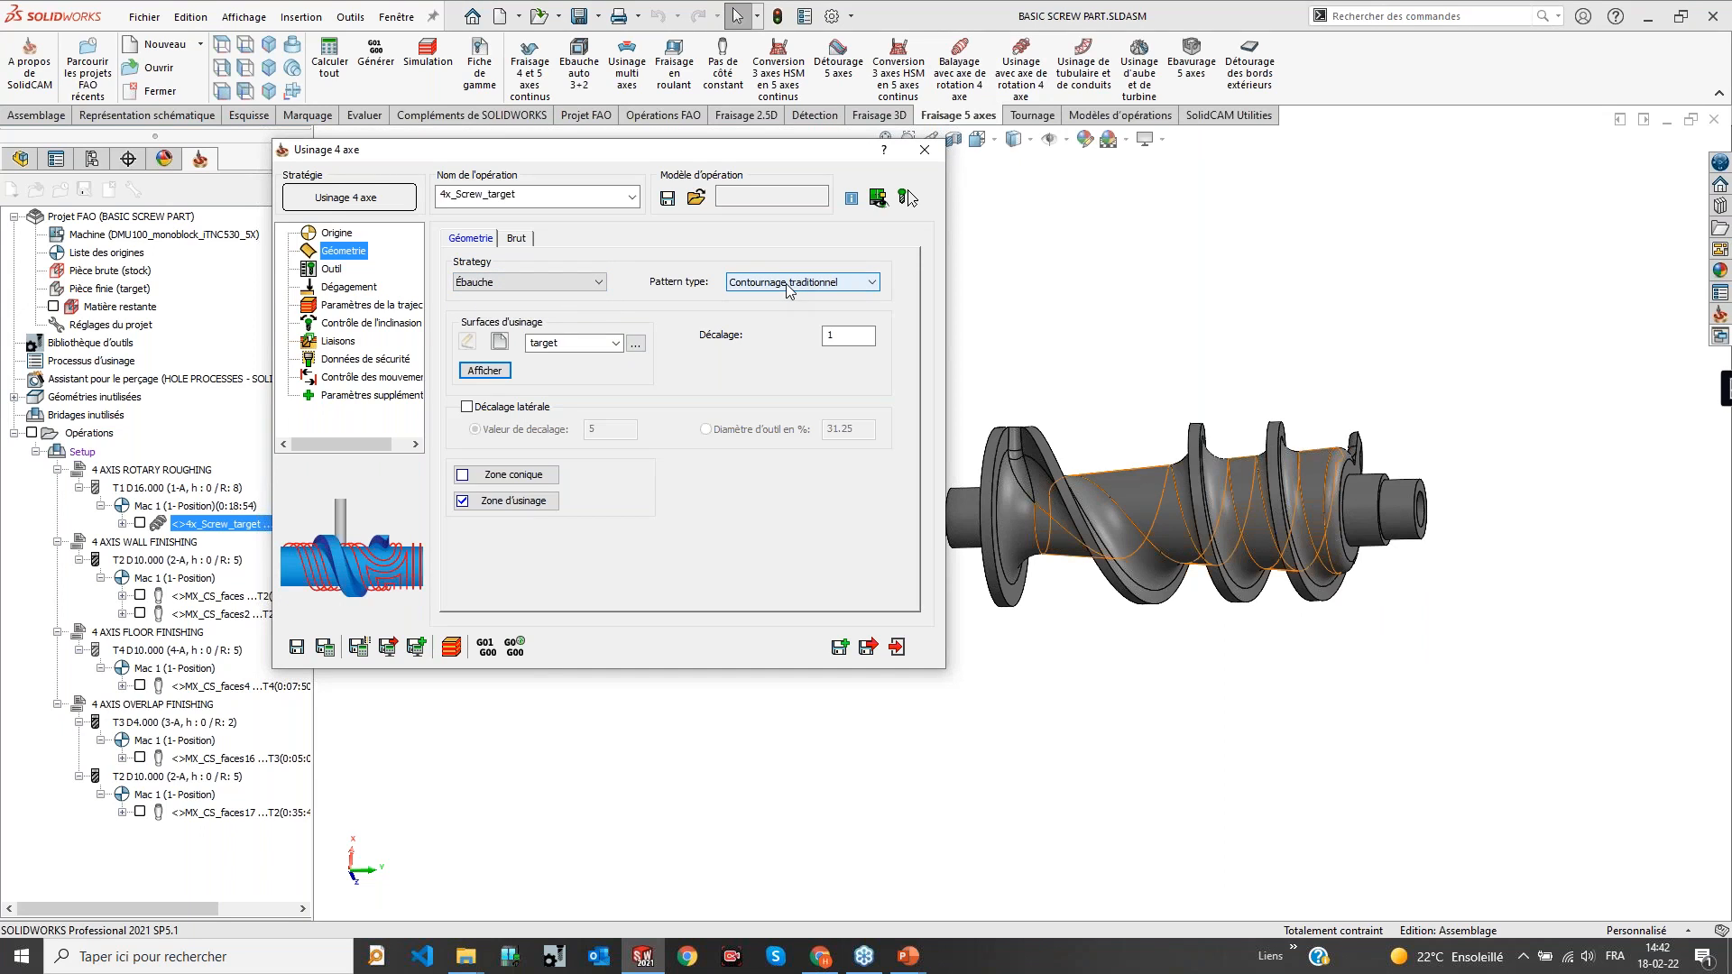
{"action": "left_click", "coordinate": [859, 287]}
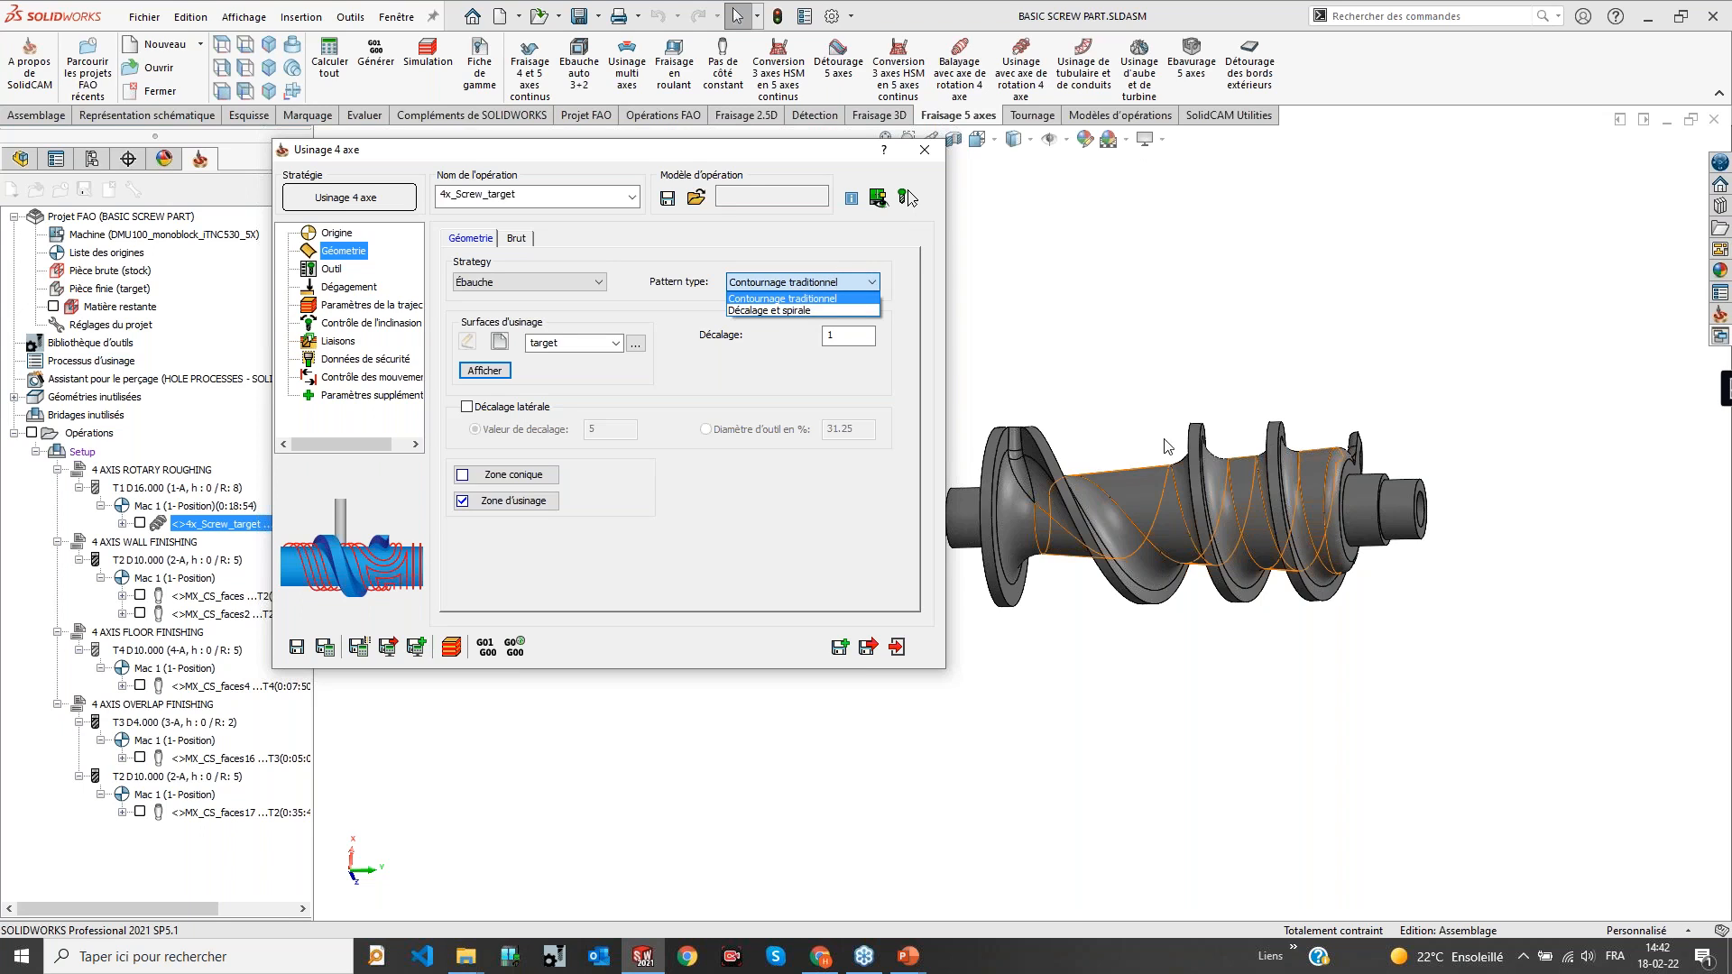
{"action": "left_click", "coordinate": [1151, 361]}
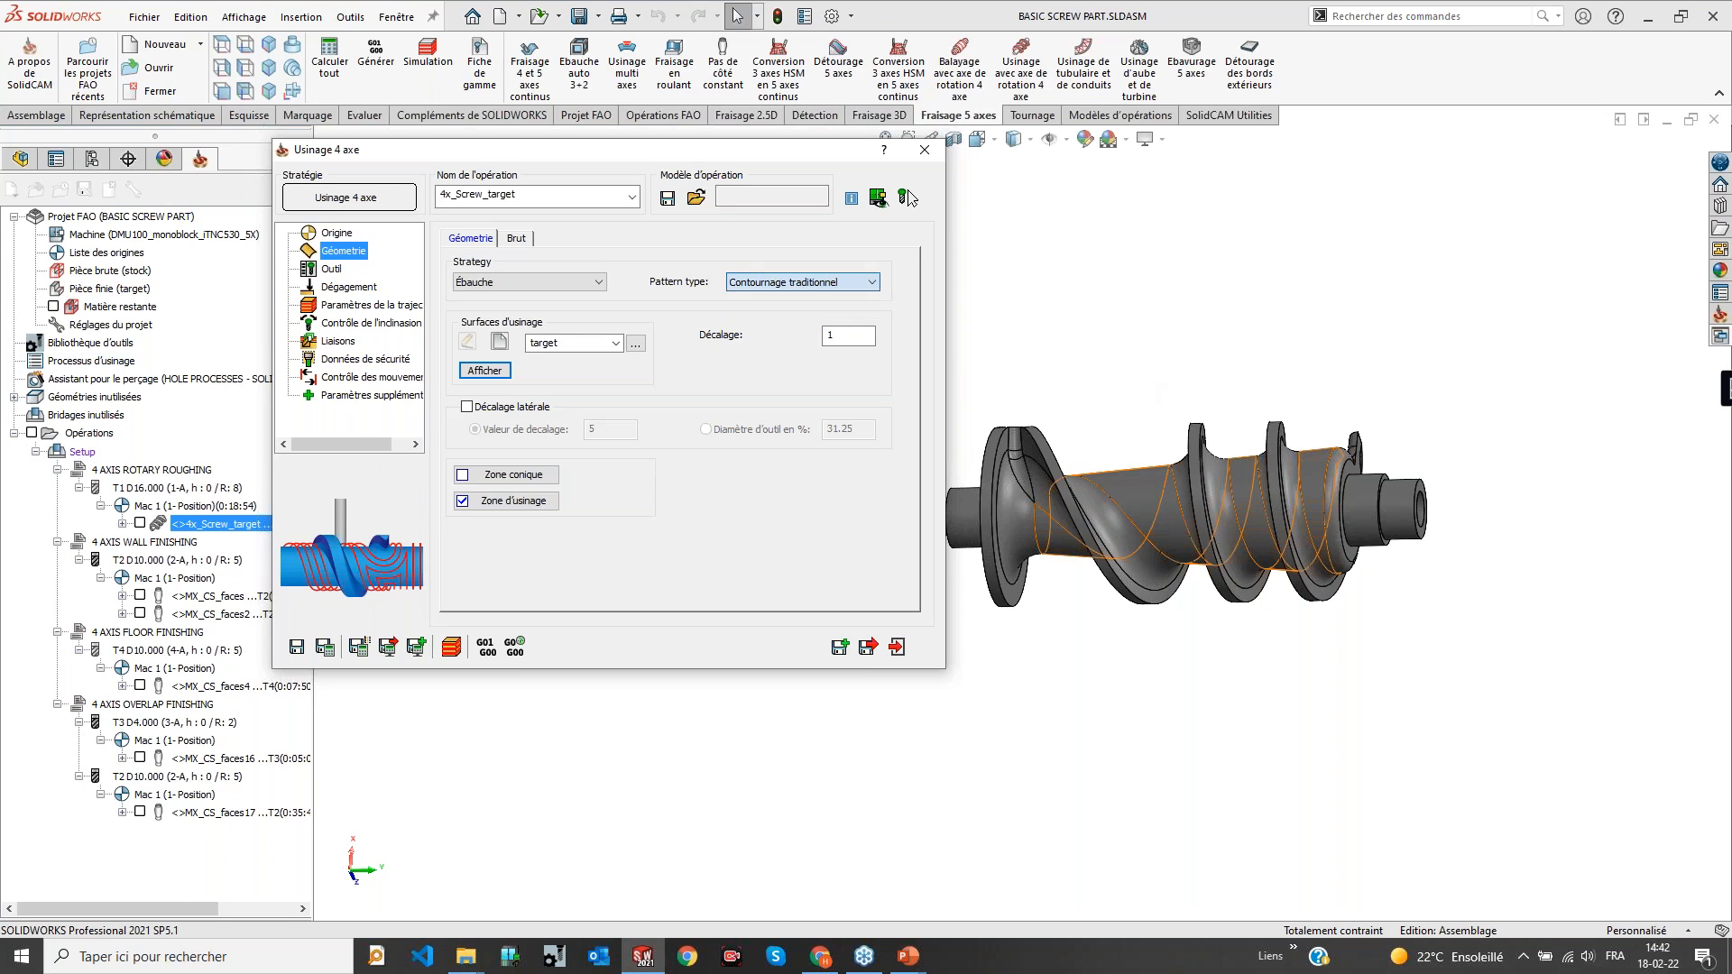
Inspect the axial limits of the machining zone without applying changes, and check the step-down distance in the toolpath parameters
{"action": "left_click", "coordinate": [332, 271]}
{"action": "left_click", "coordinate": [329, 305]}
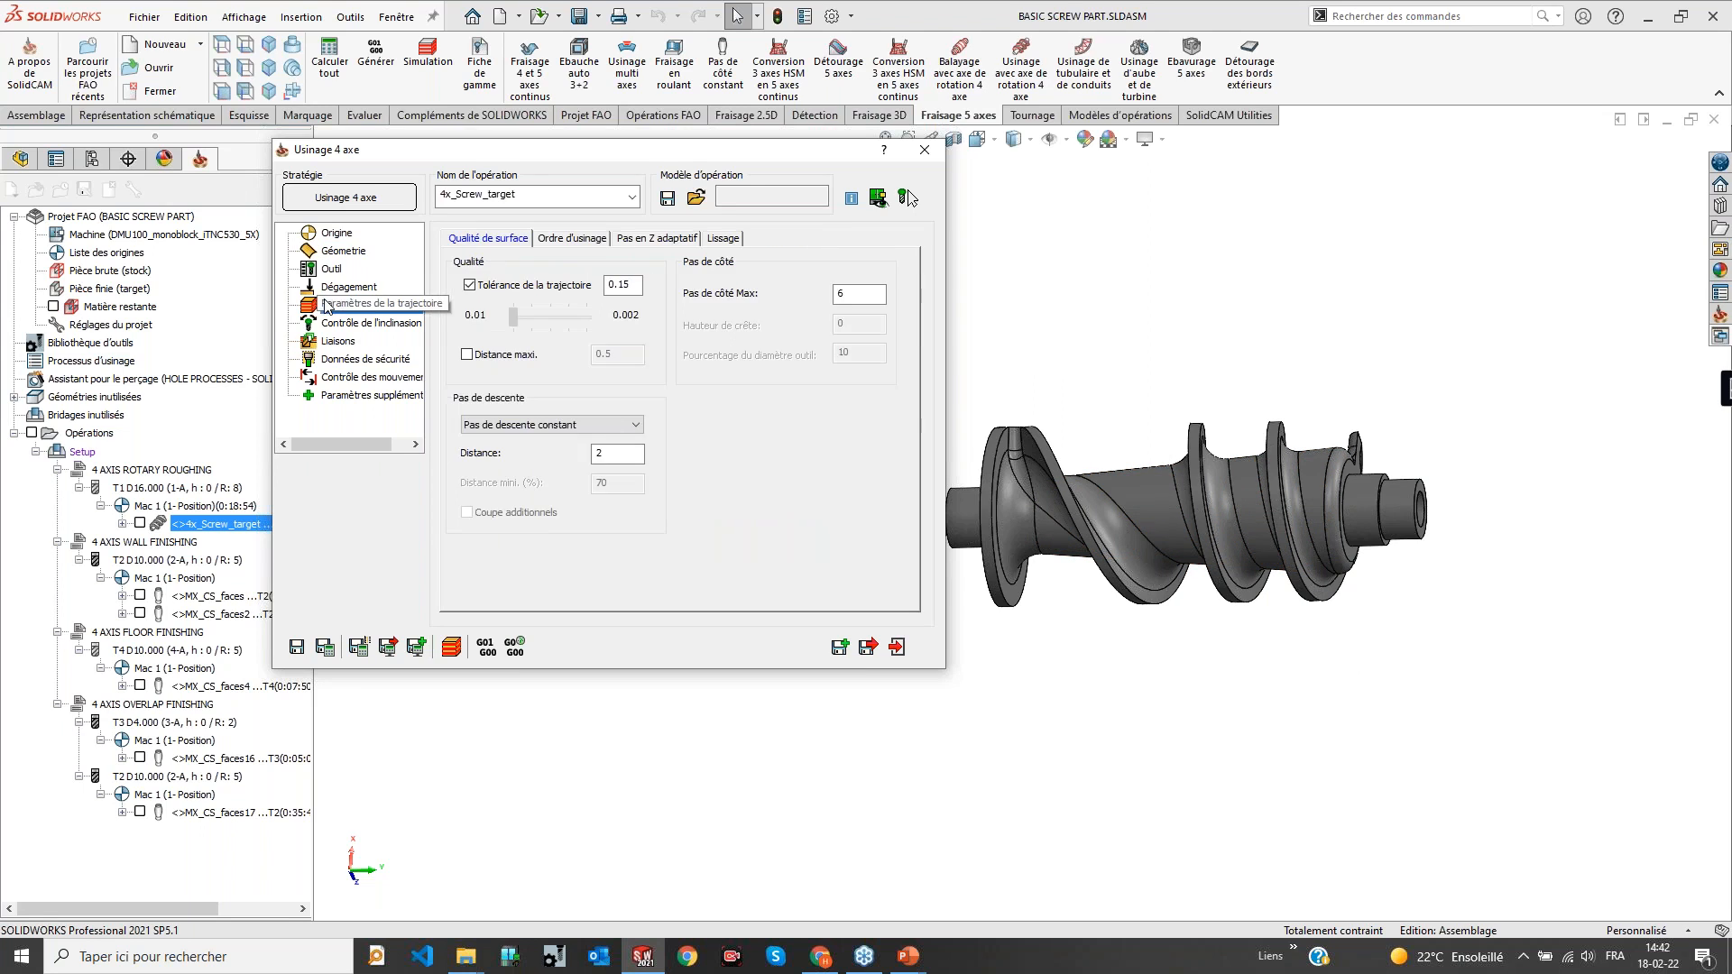
{"action": "left_click", "coordinate": [341, 250]}
{"action": "left_click", "coordinate": [487, 502]}
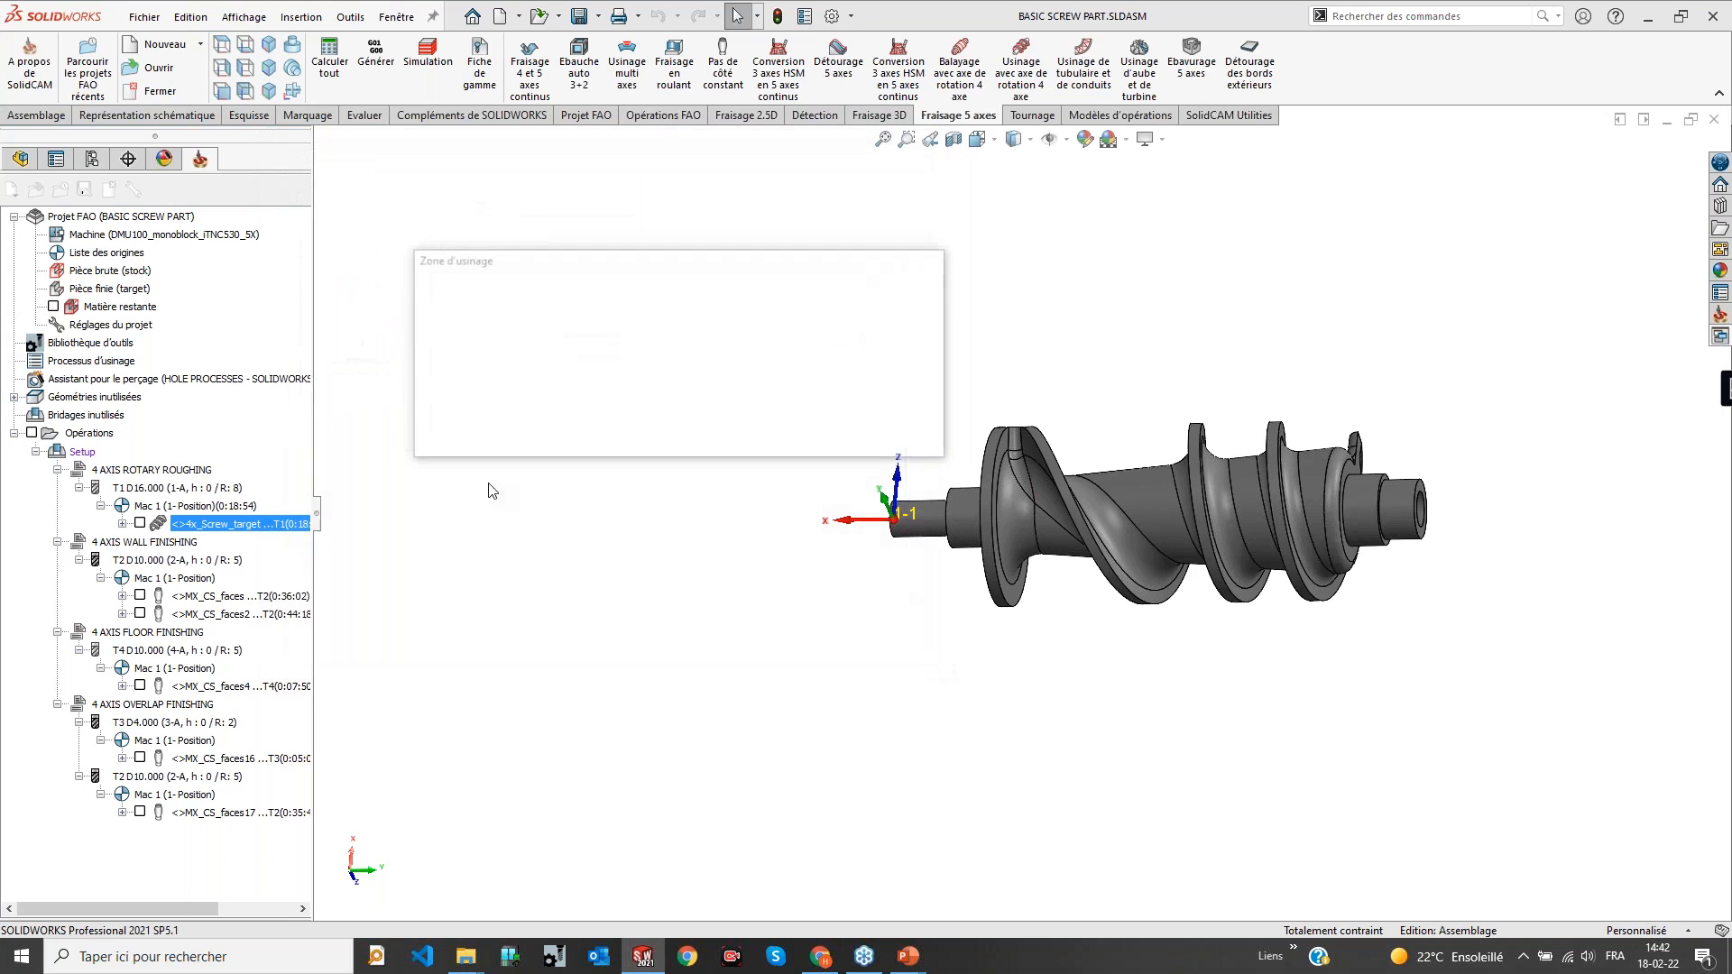
{"action": "left_click", "coordinate": [590, 309]}
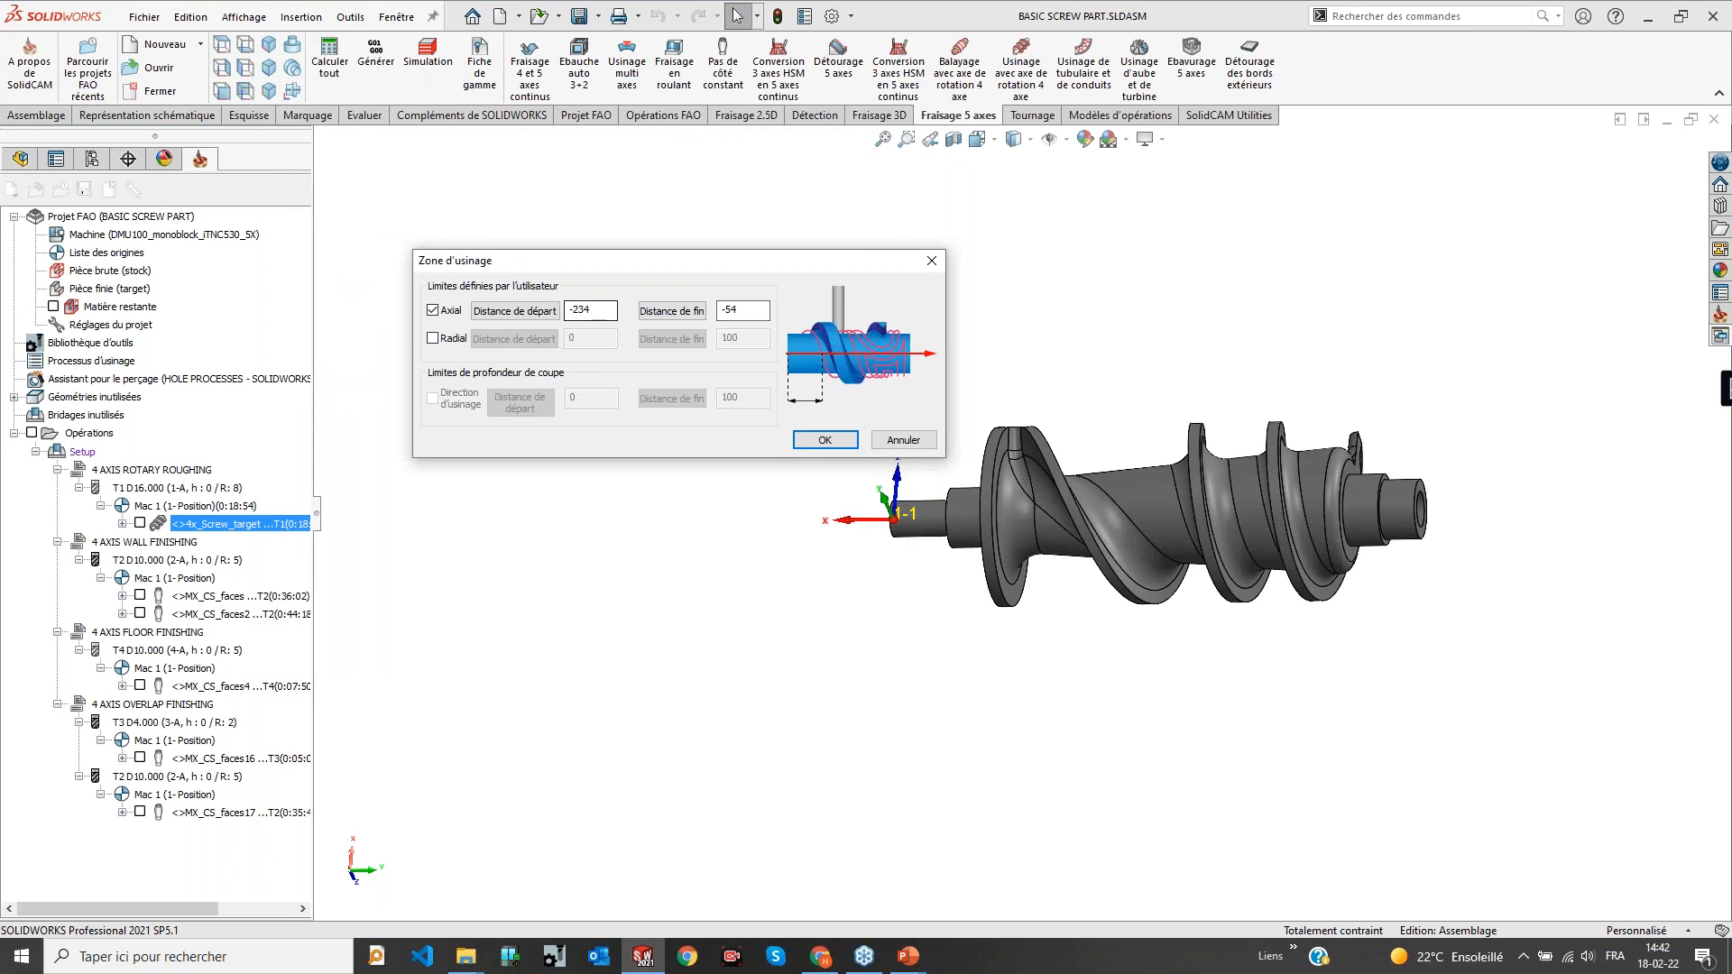
{"action": "middle_click_drag", "start_coordinate": [1196, 487], "coordinate": [1229, 555]}
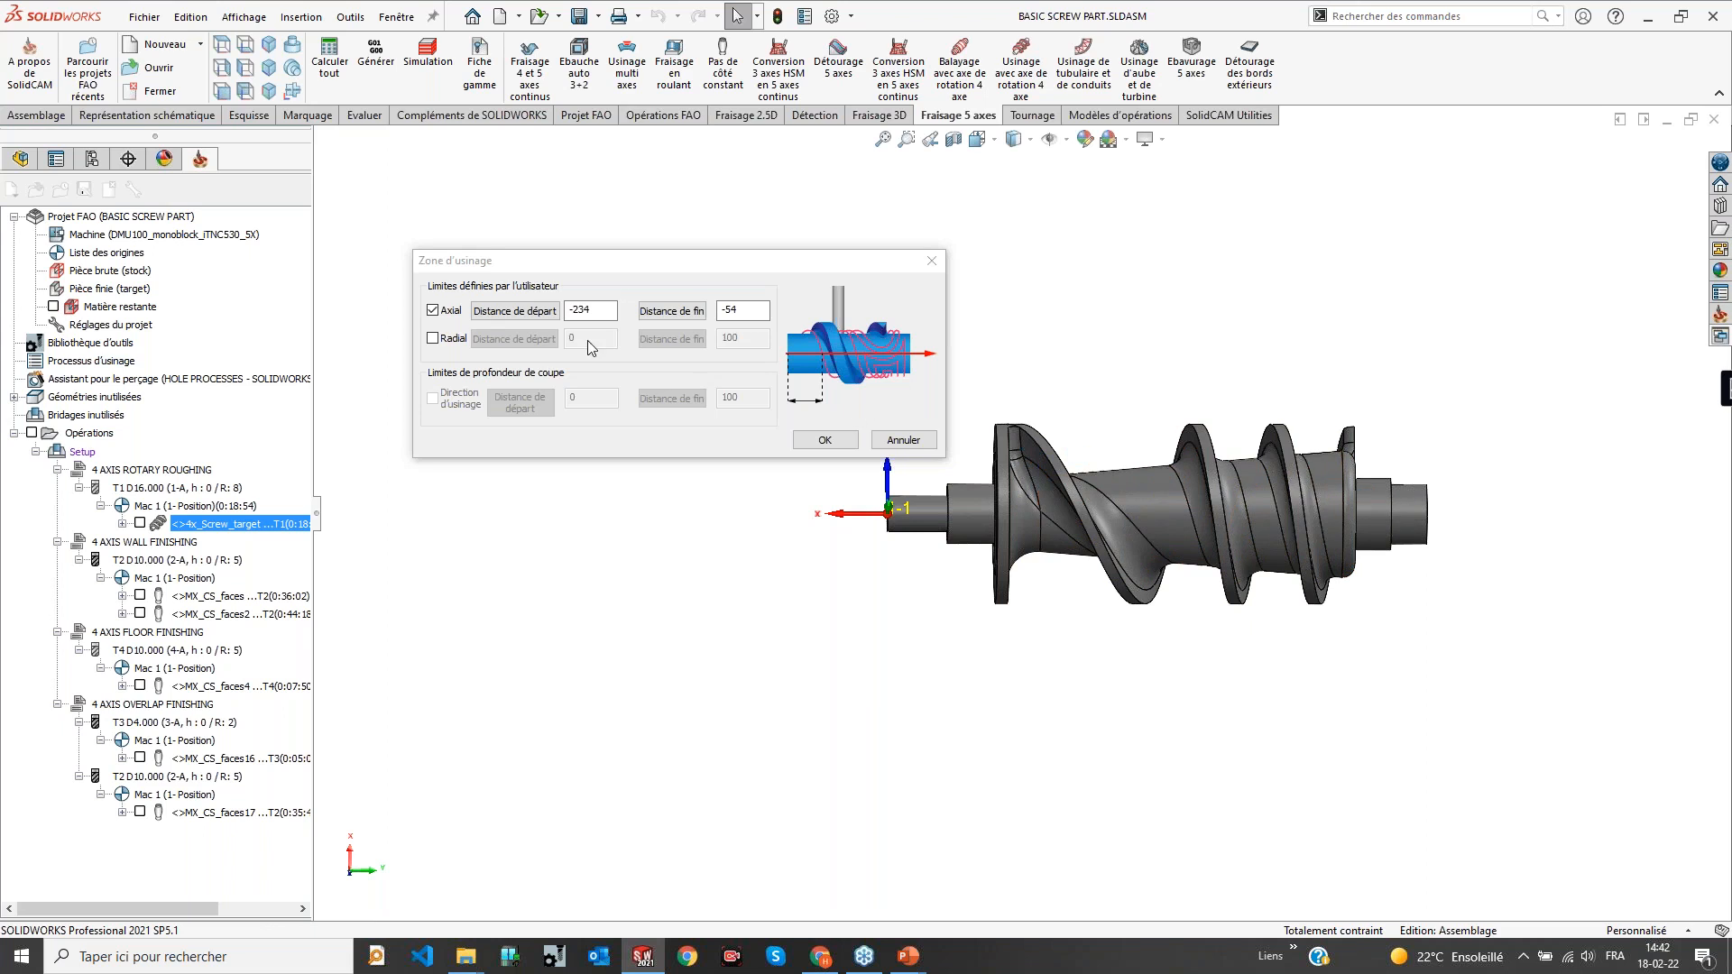
{"action": "left_click", "coordinate": [917, 441]}
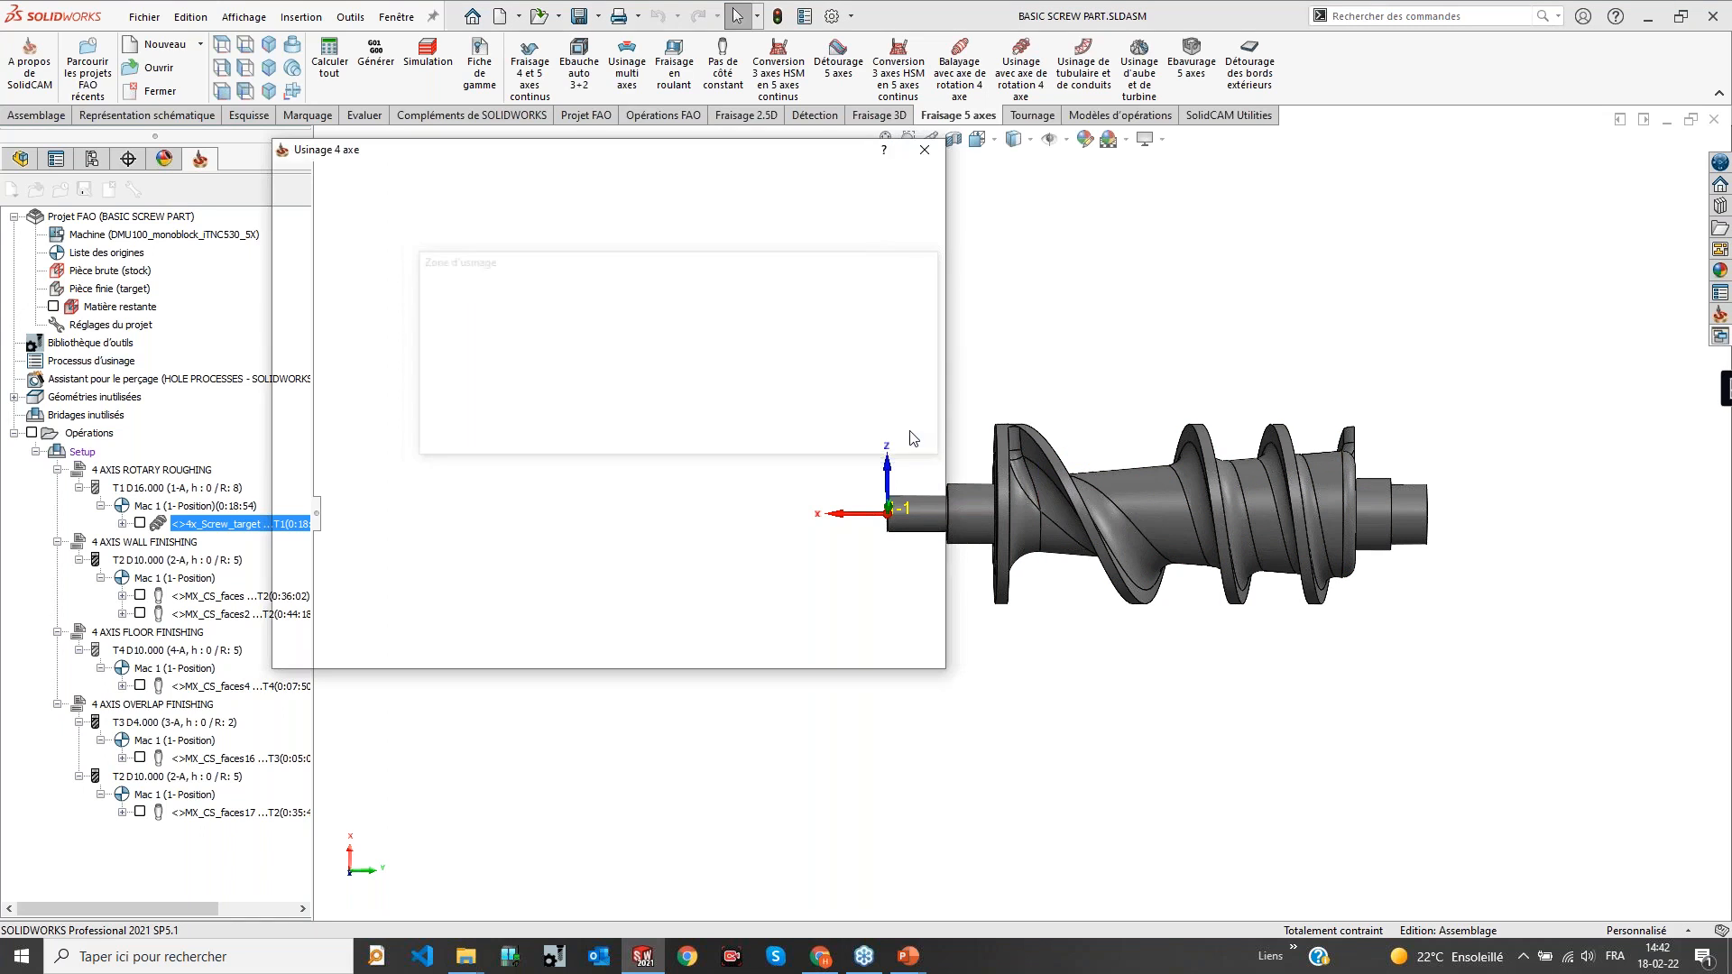
{"action": "left_click", "coordinate": [370, 304]}
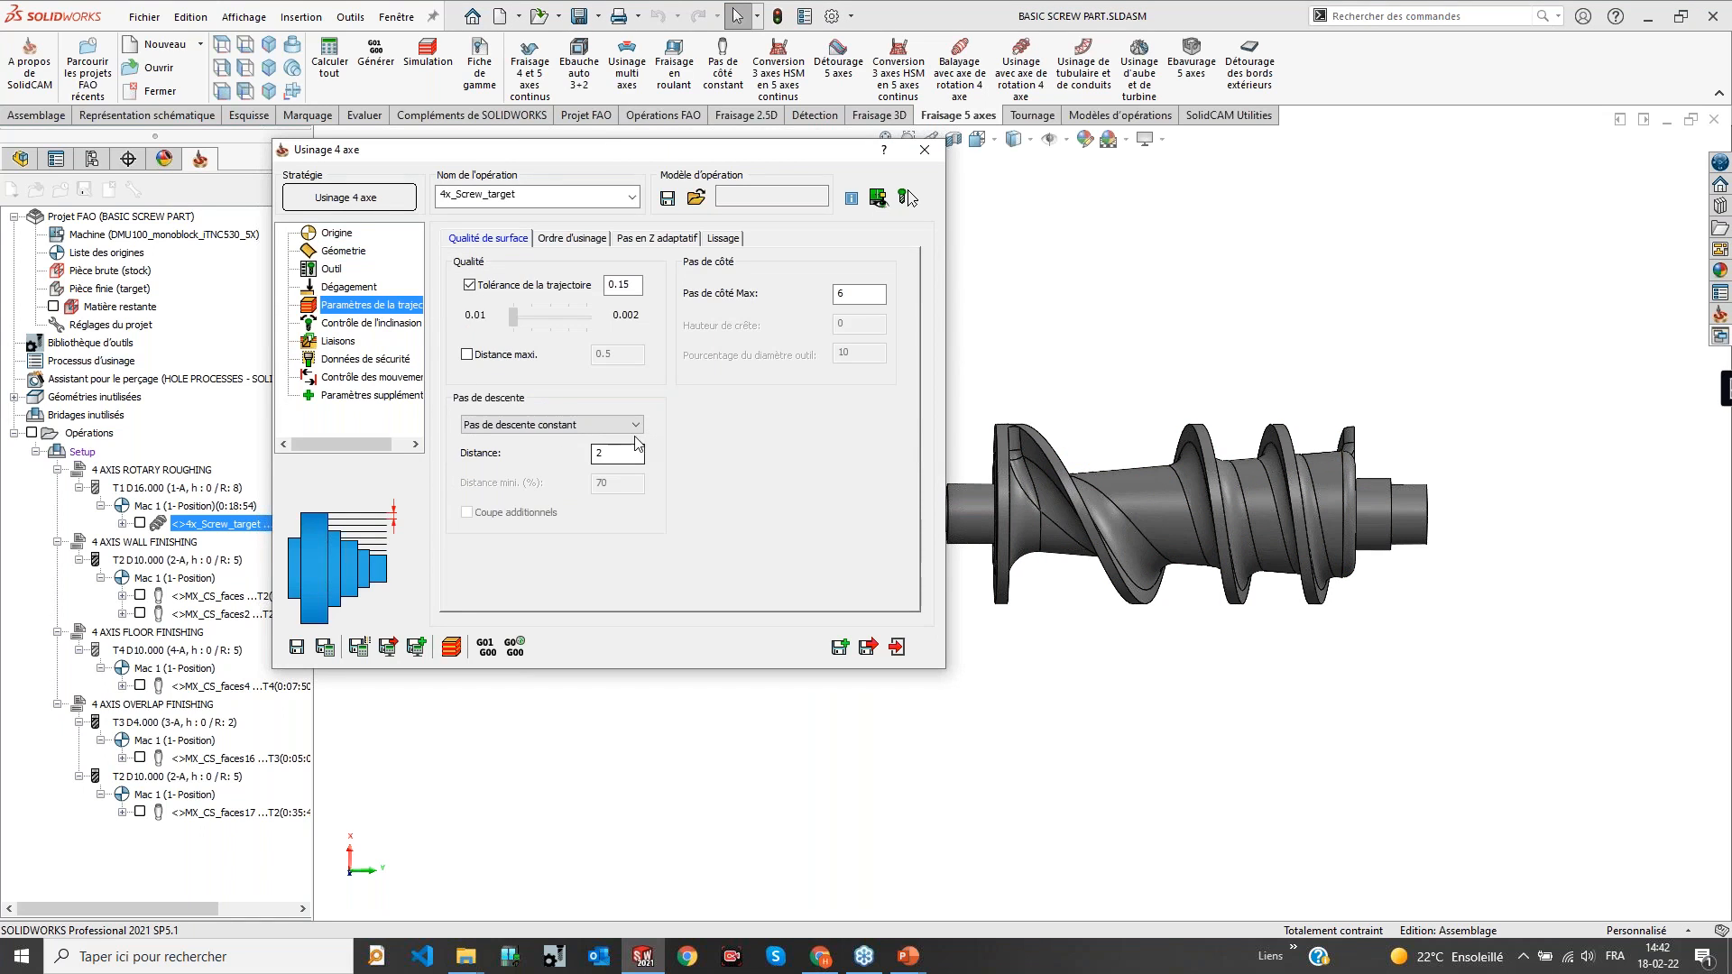
{"action": "left_click_drag", "start_coordinate": [611, 452], "coordinate": [586, 446]}
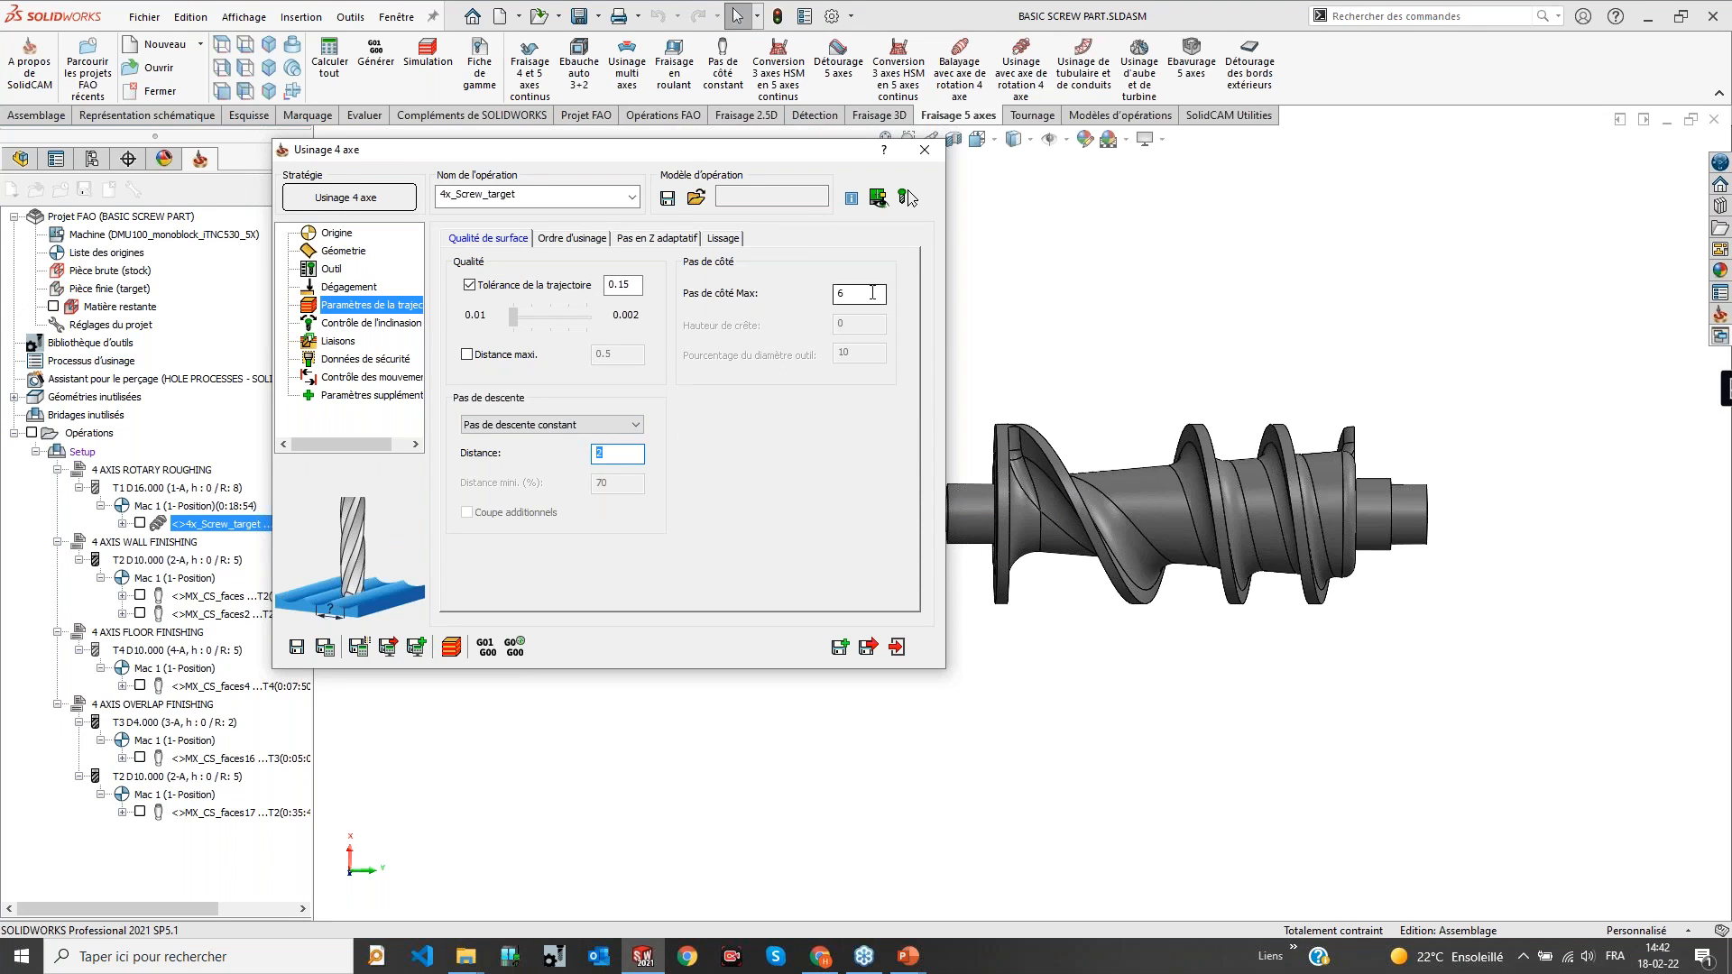
Simulate the 4x_Screw_target roughing toolpath in wireframe, raising the simulation speed to maximum, and close the simulation and the operation
{"action": "left_click", "coordinate": [460, 647]}
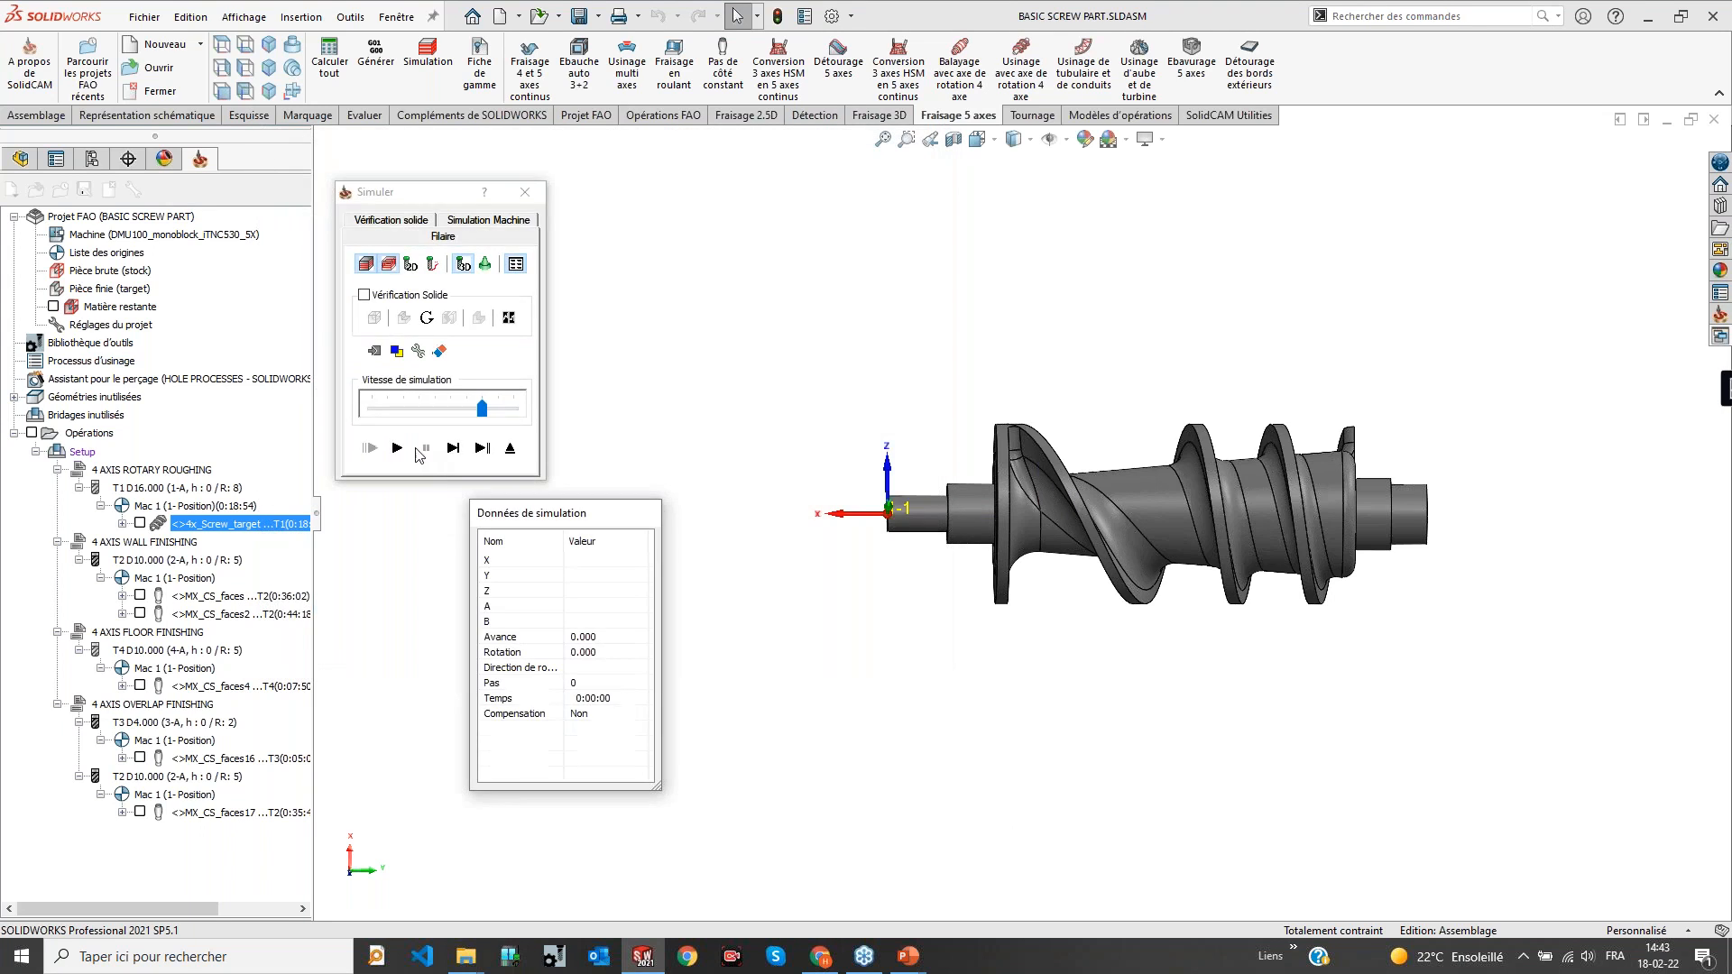
{"action": "left_click", "coordinate": [400, 448]}
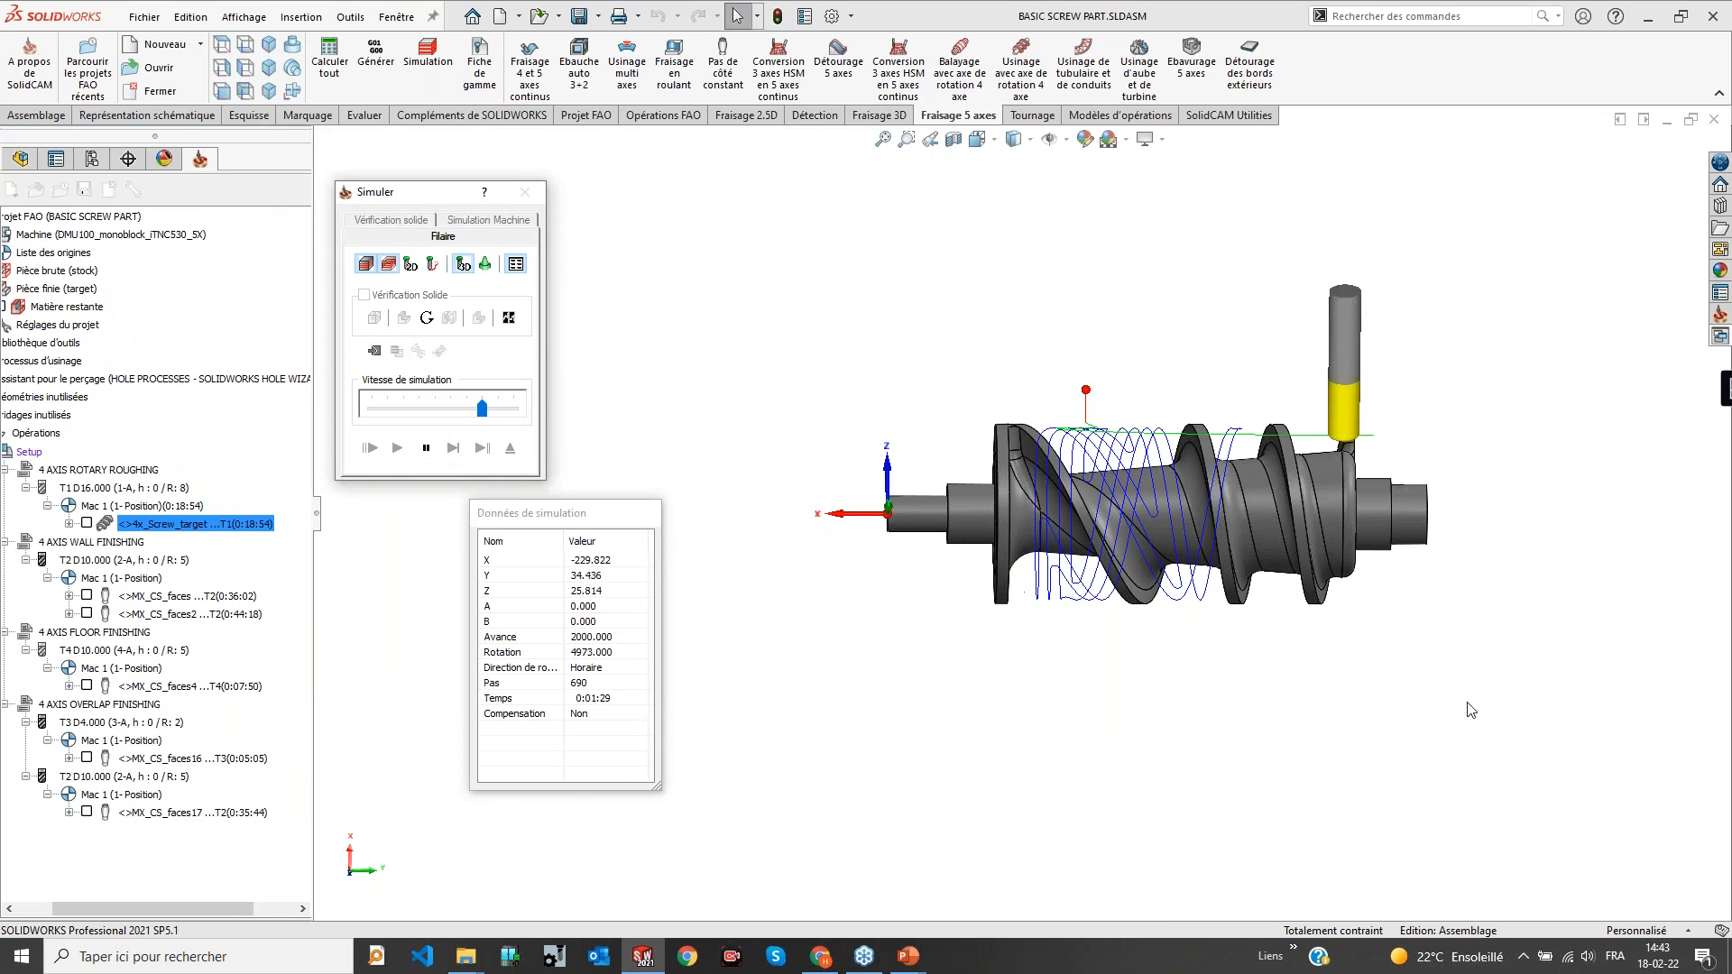
{"action": "middle_click_drag", "start_coordinate": [1420, 681], "coordinate": [1300, 519]}
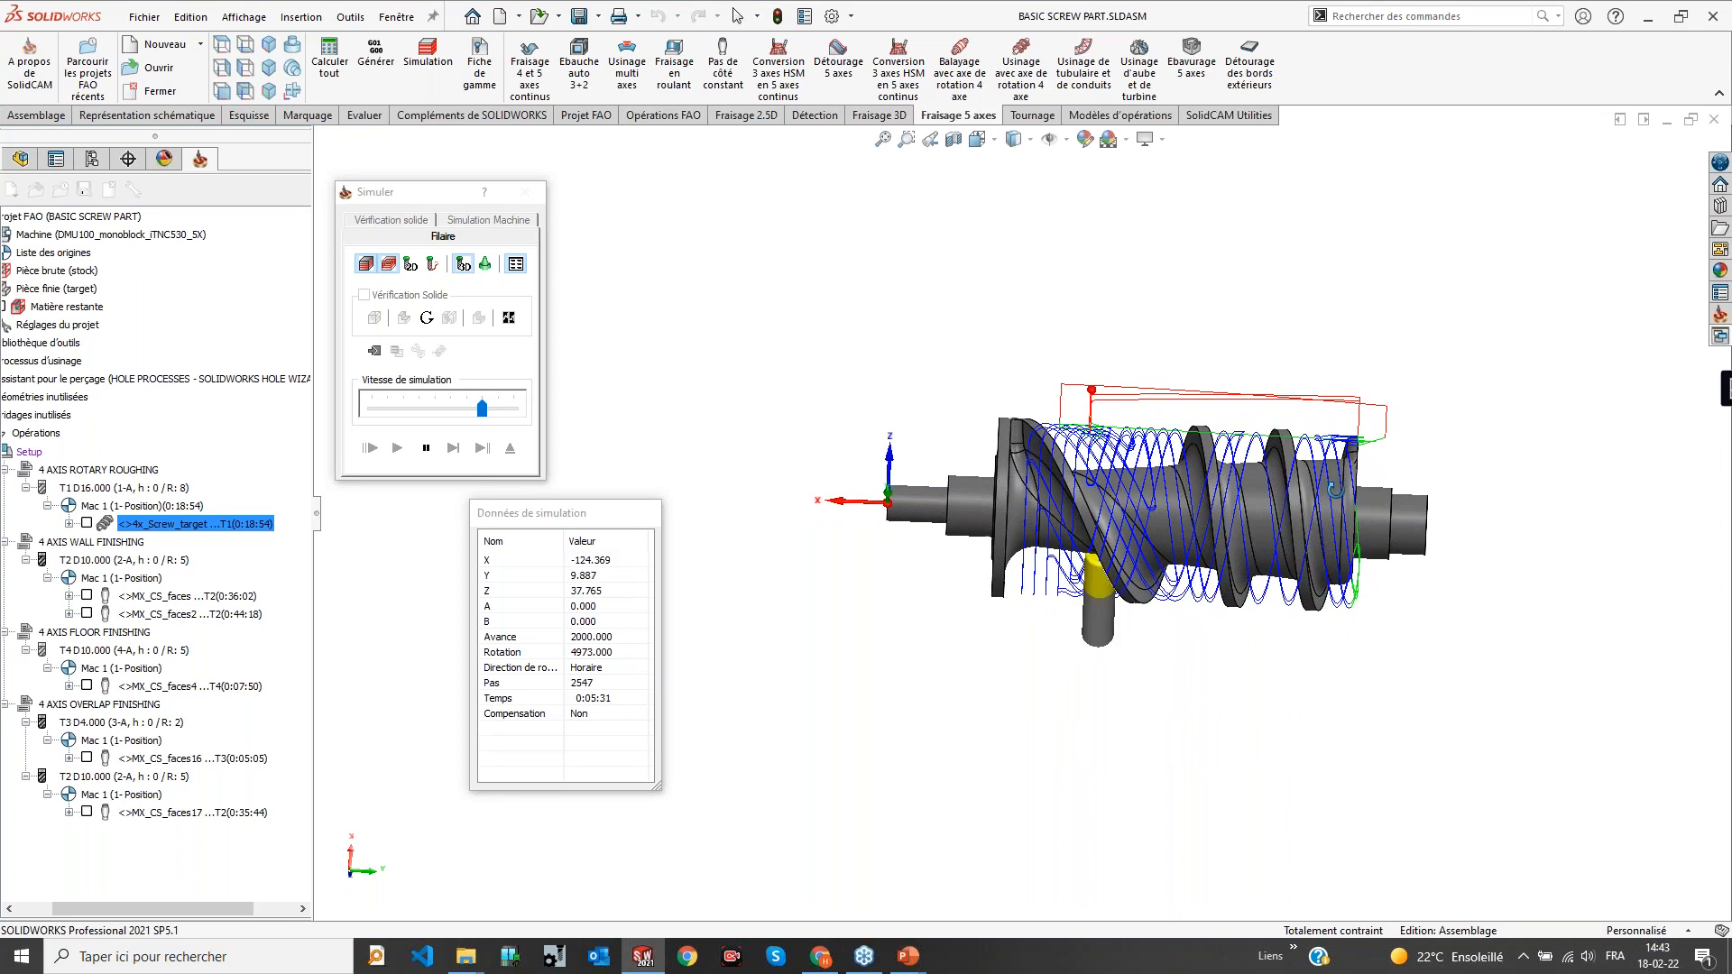
{"action": "scroll", "coordinate": [1186, 415], "scroll_direction": "down", "scroll_amount": 2}
{"action": "left_click", "coordinate": [520, 408]}
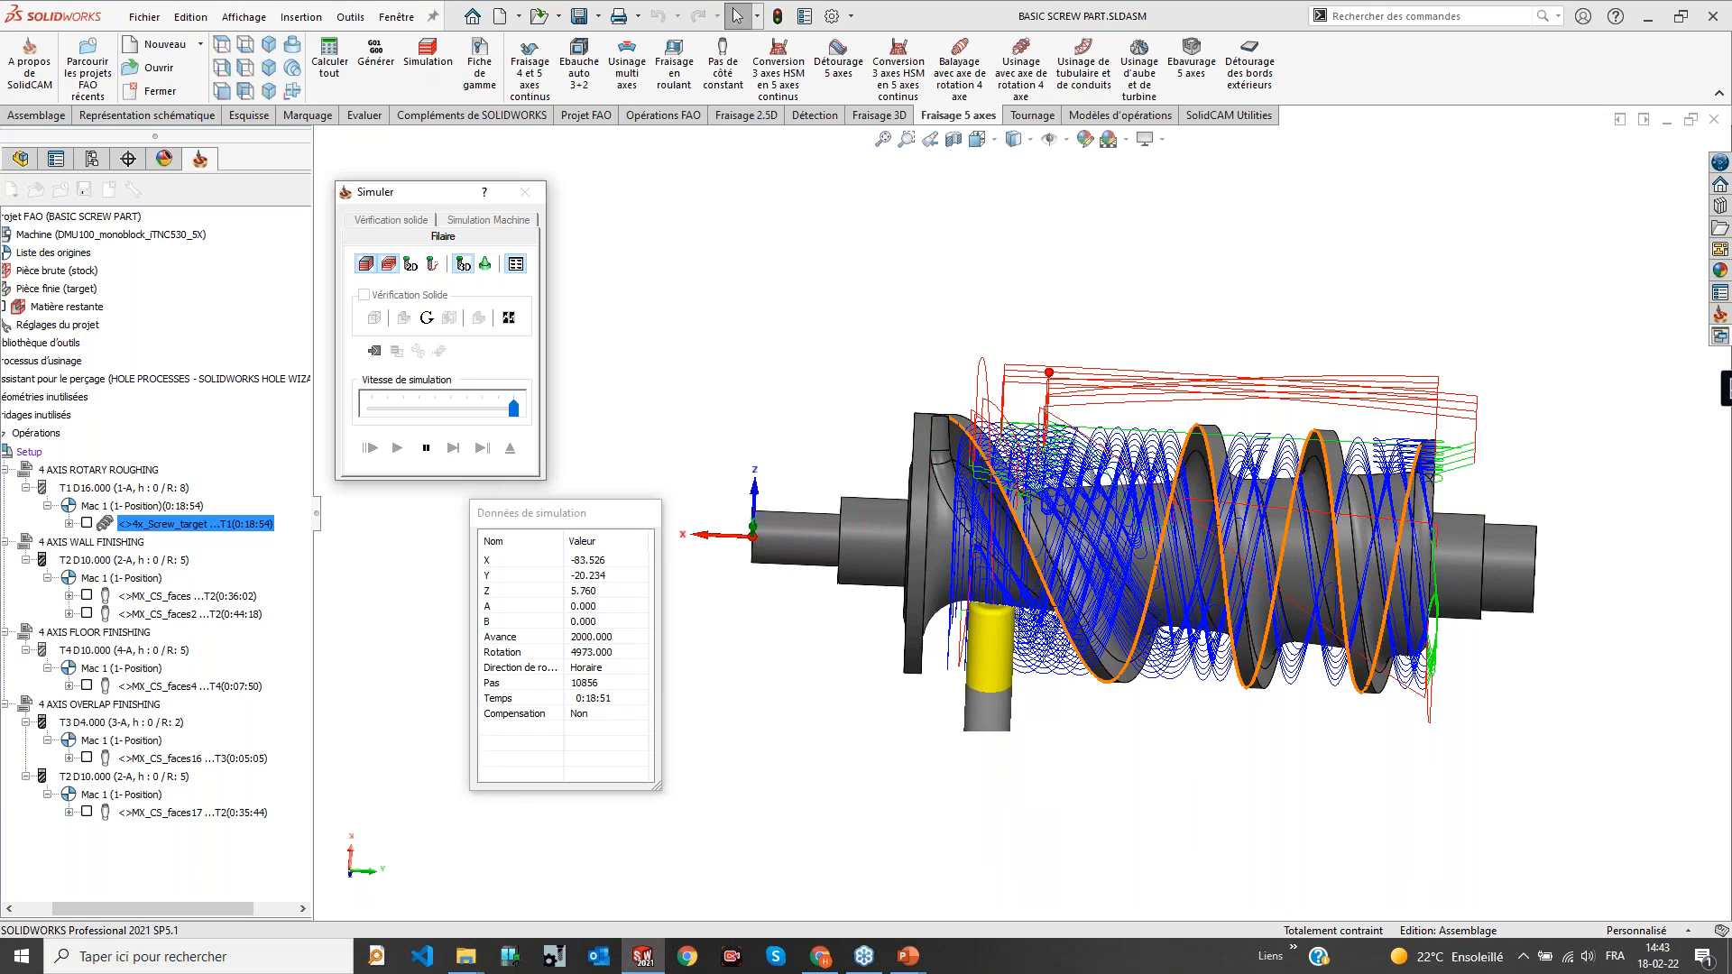
{"action": "middle_click_drag", "start_coordinate": [1225, 545], "coordinate": [1245, 482]}
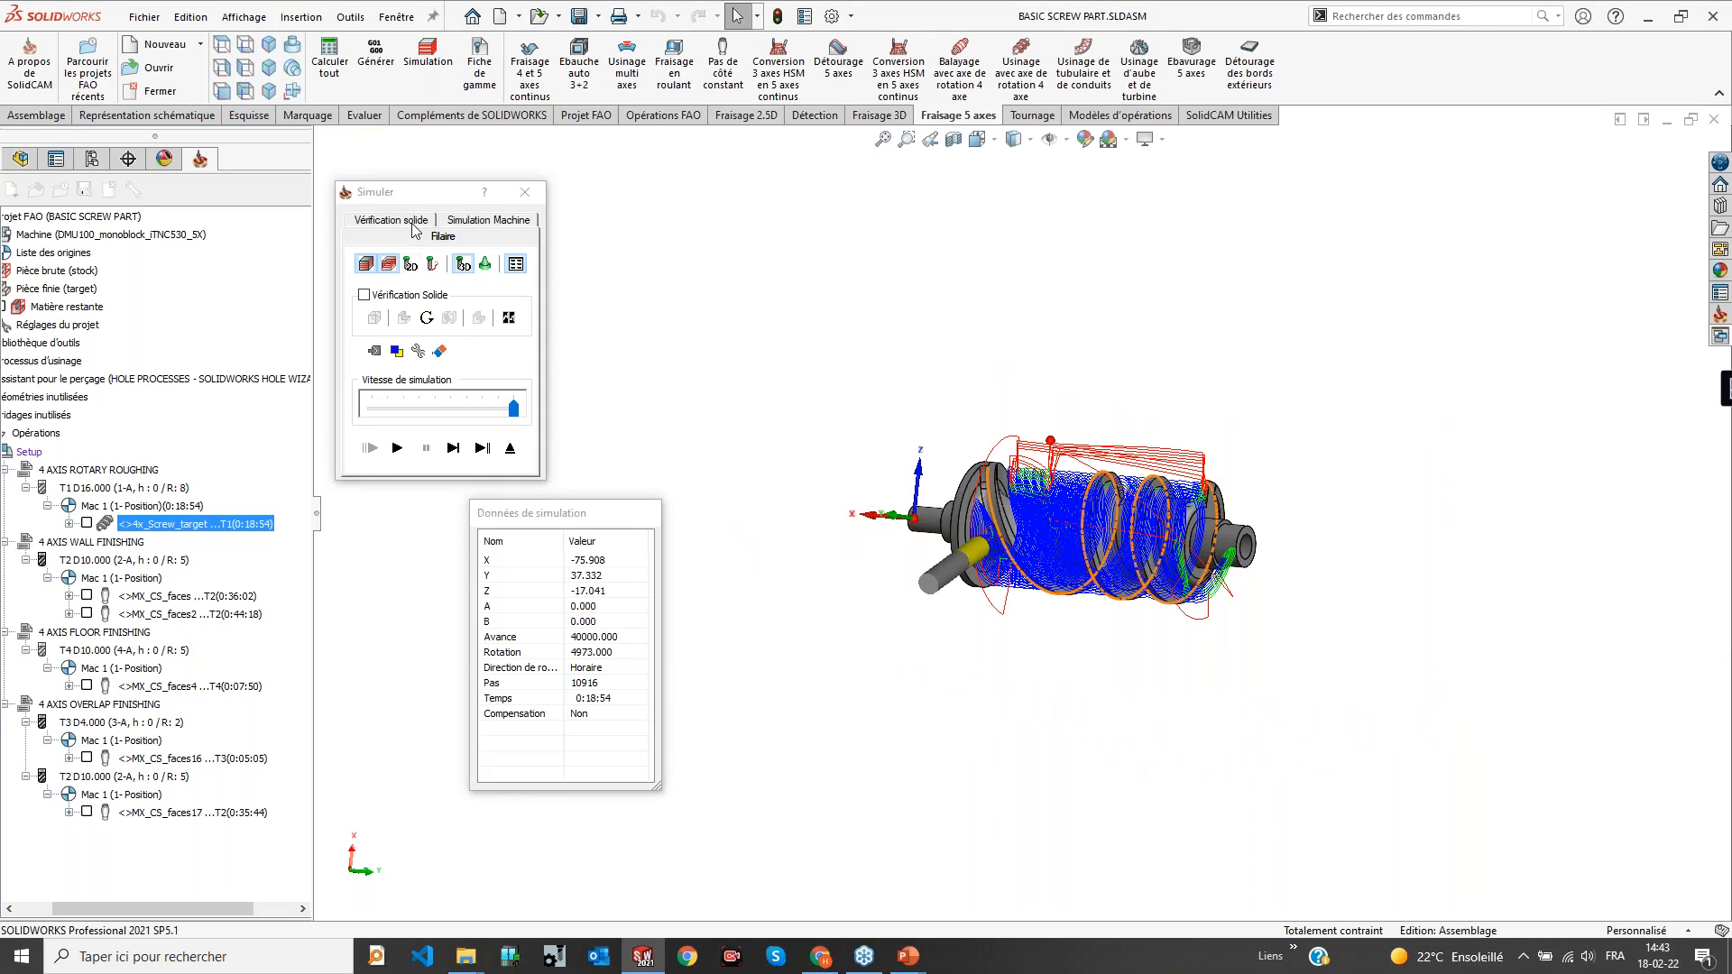
{"action": "left_click", "coordinate": [510, 448]}
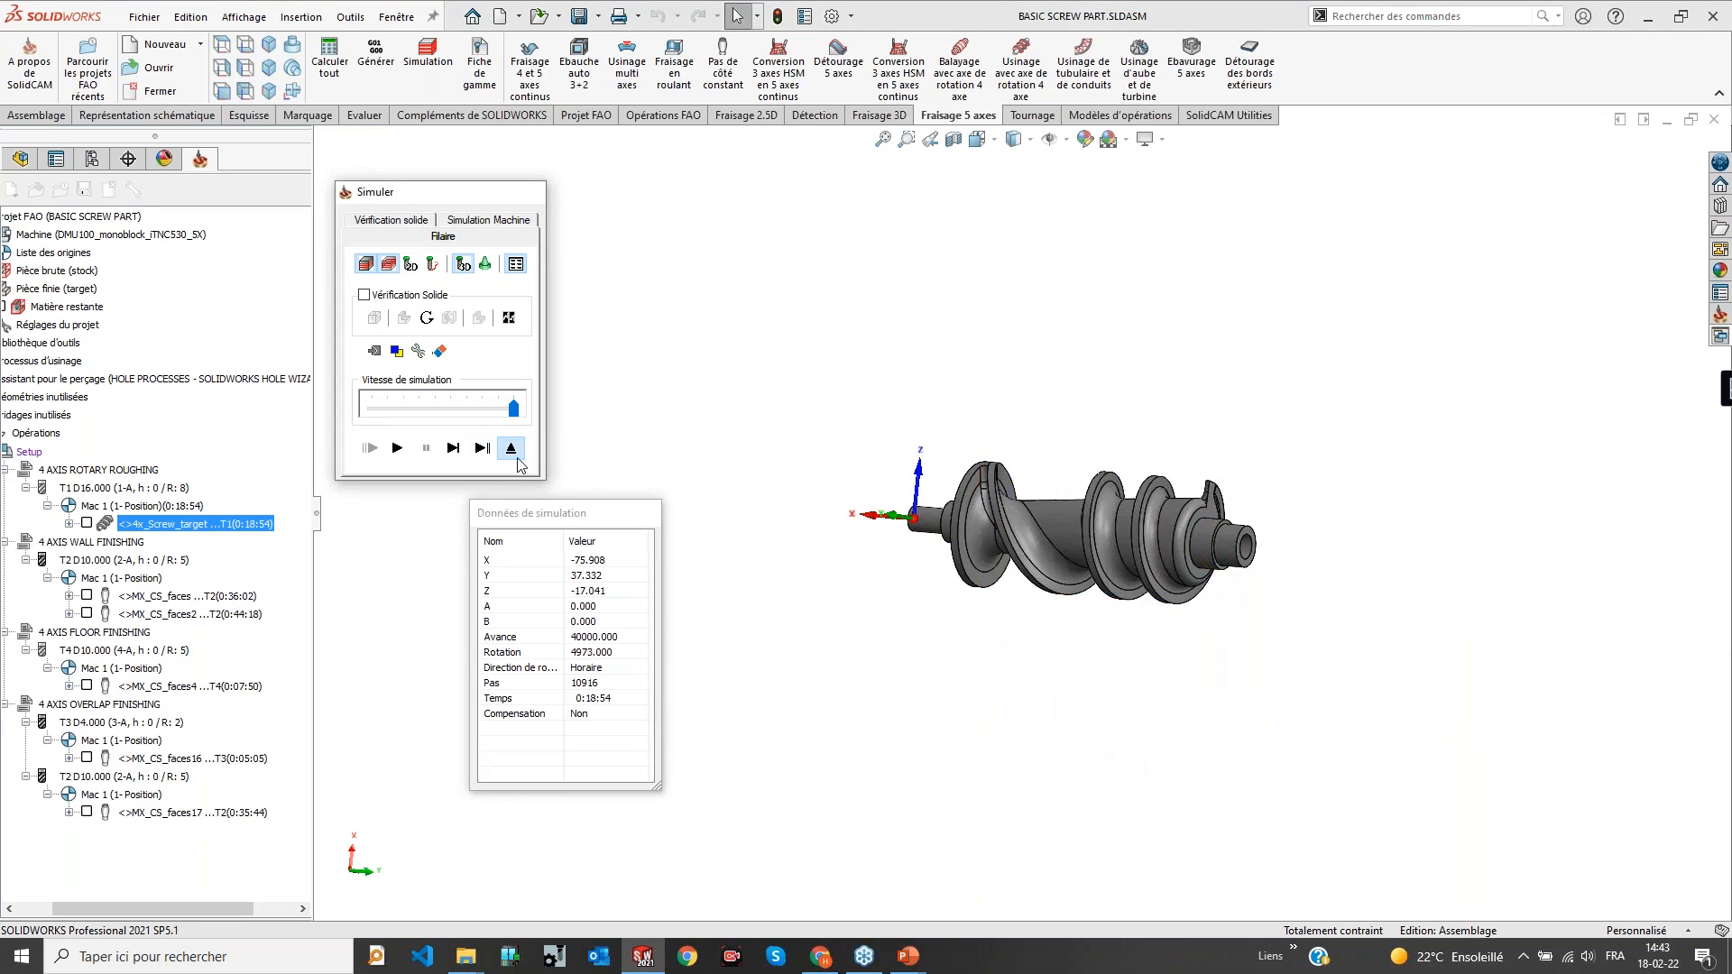
{"action": "left_click", "coordinate": [903, 647]}
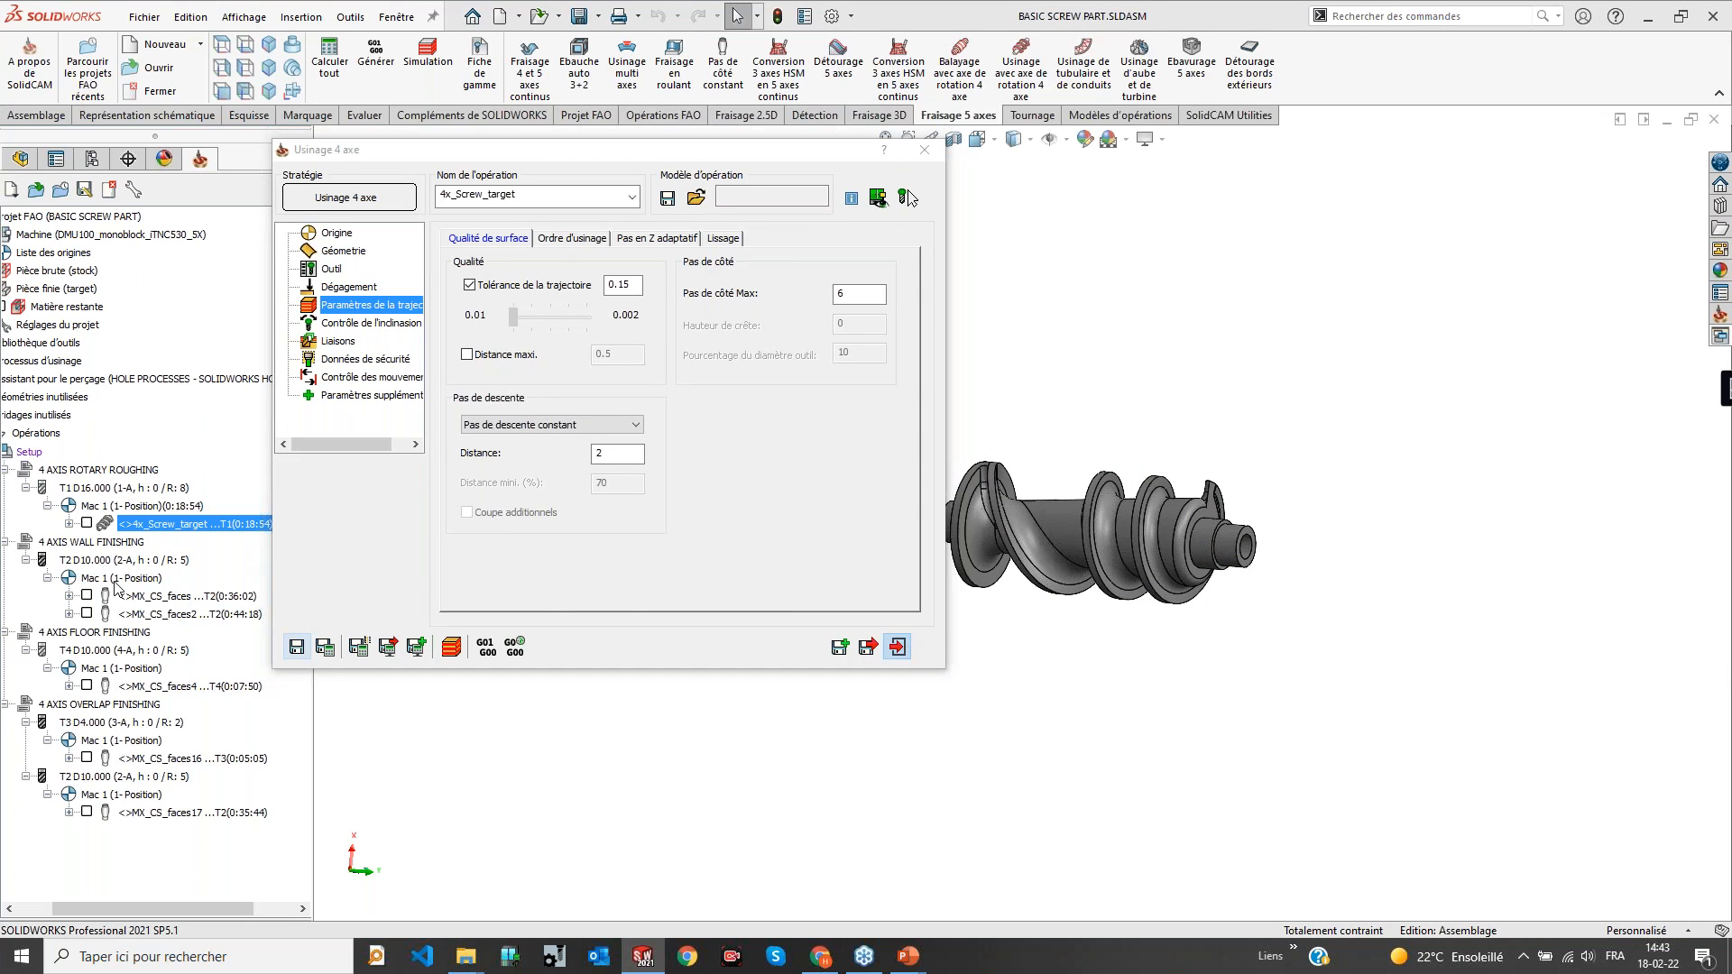
View the settings of the constant step-over wall finishing operation MX_CS_faces and close it
{"action": "double_click", "coordinate": [105, 601]}
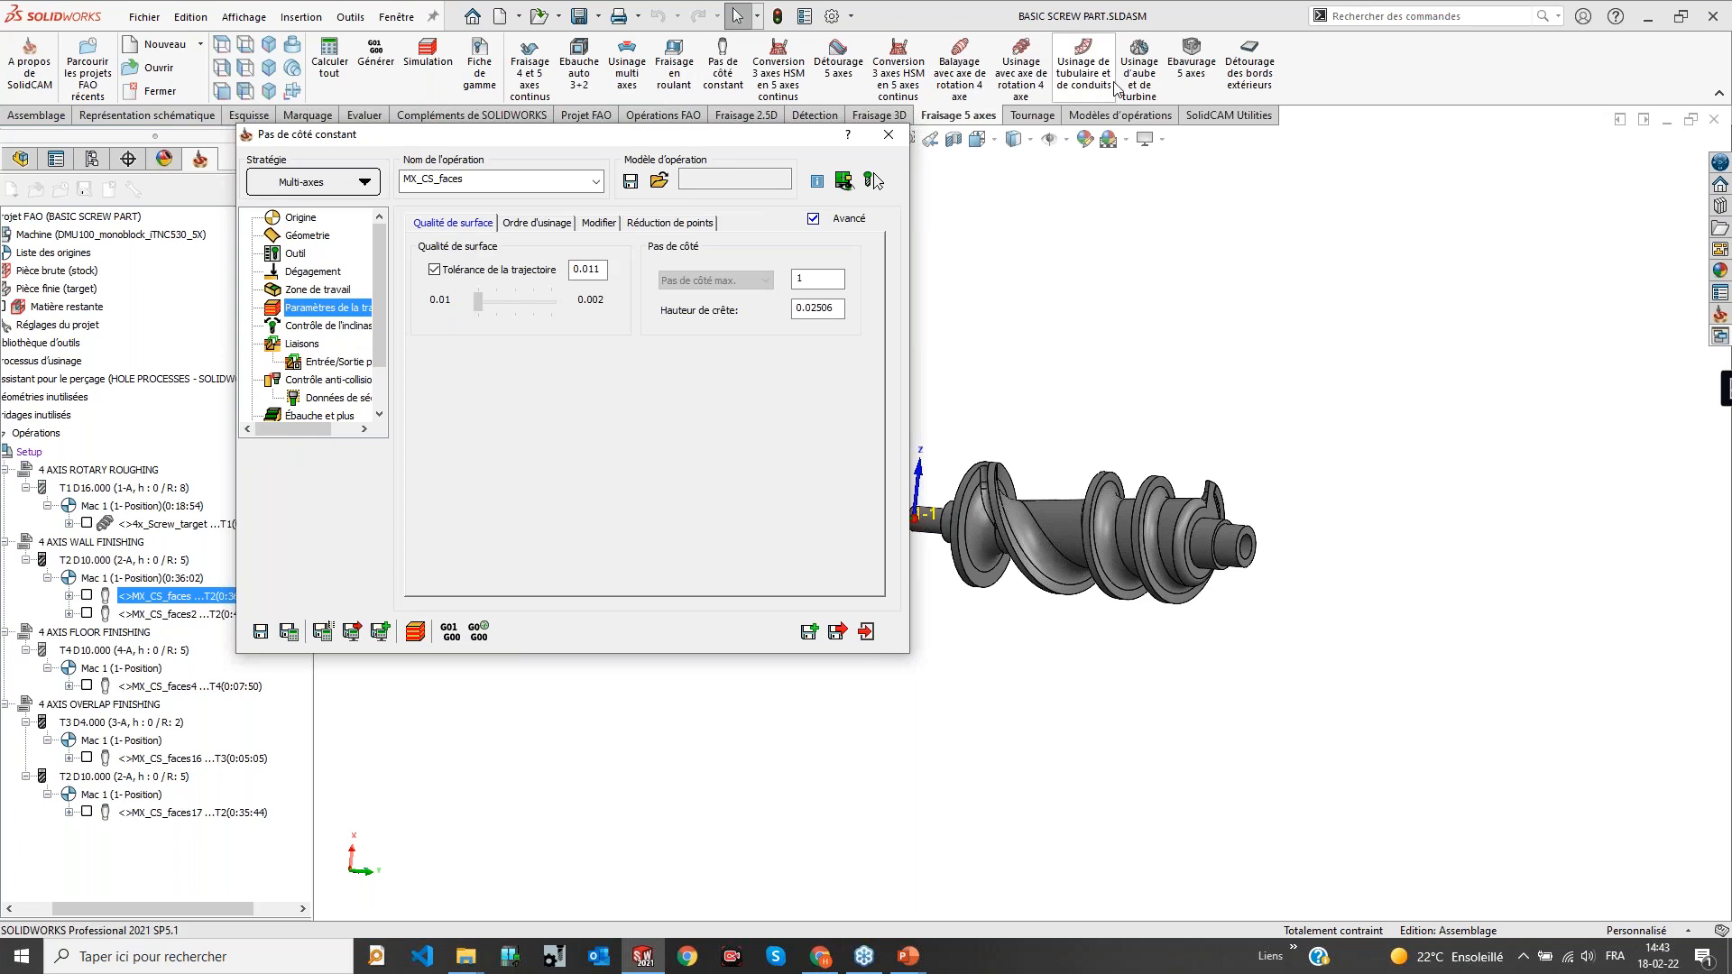
{"action": "left_click", "coordinate": [884, 95]}
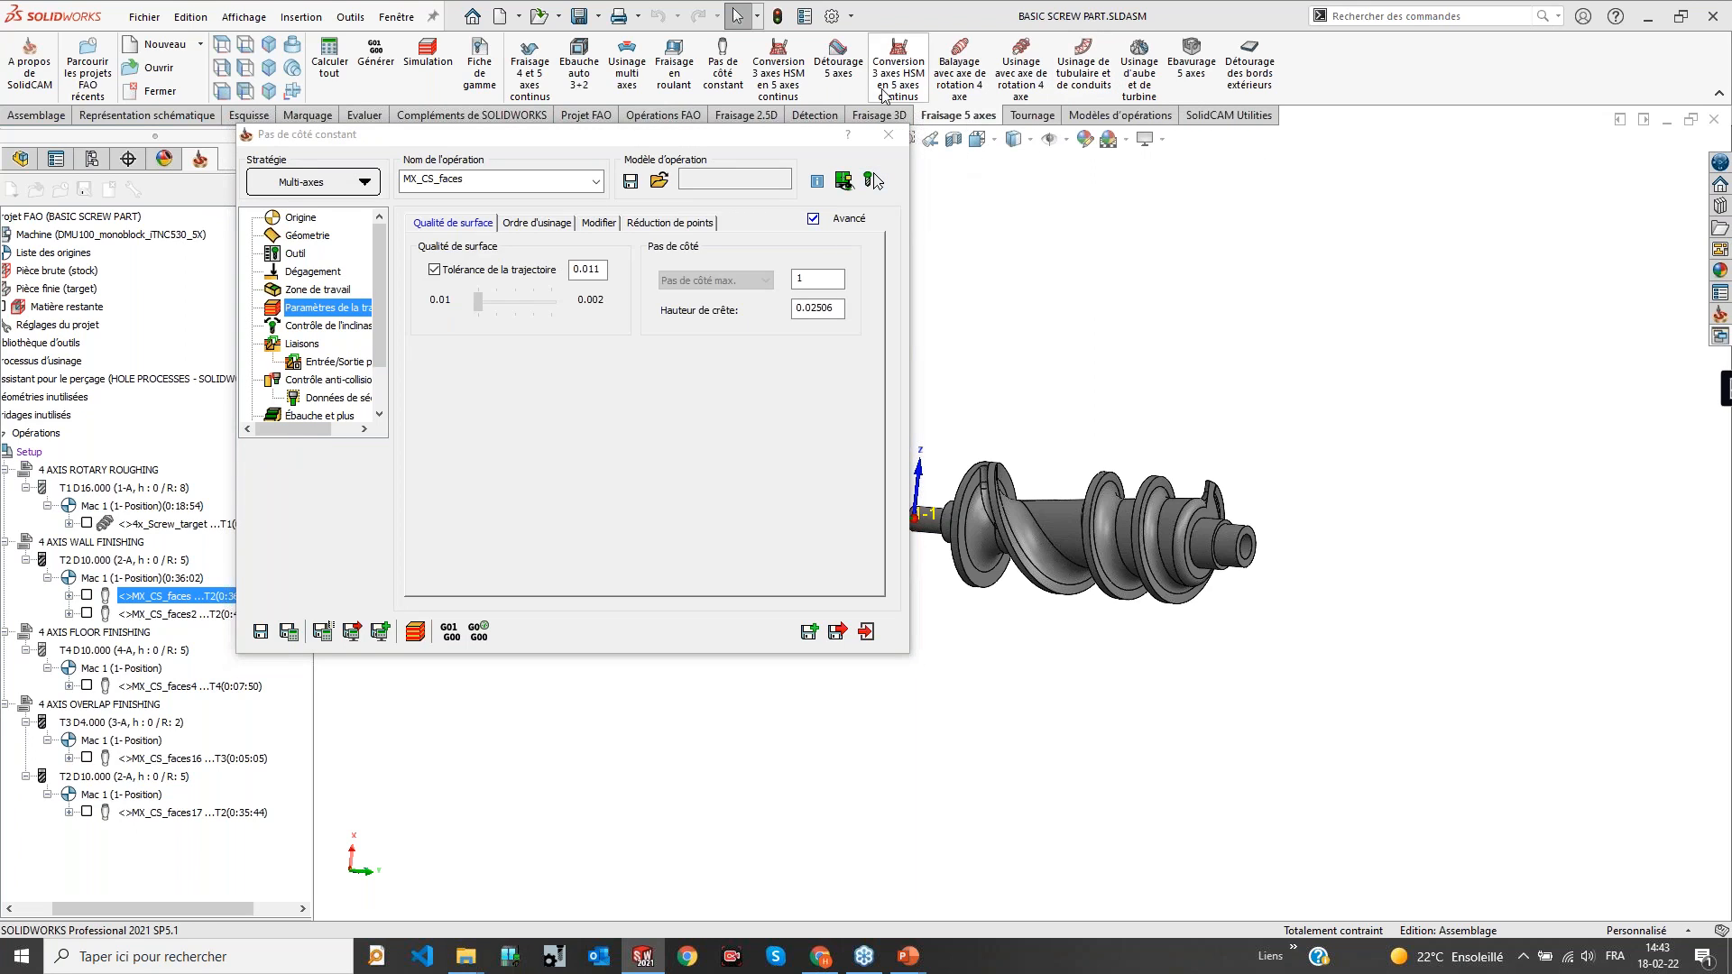
{"action": "left_click", "coordinate": [732, 74]}
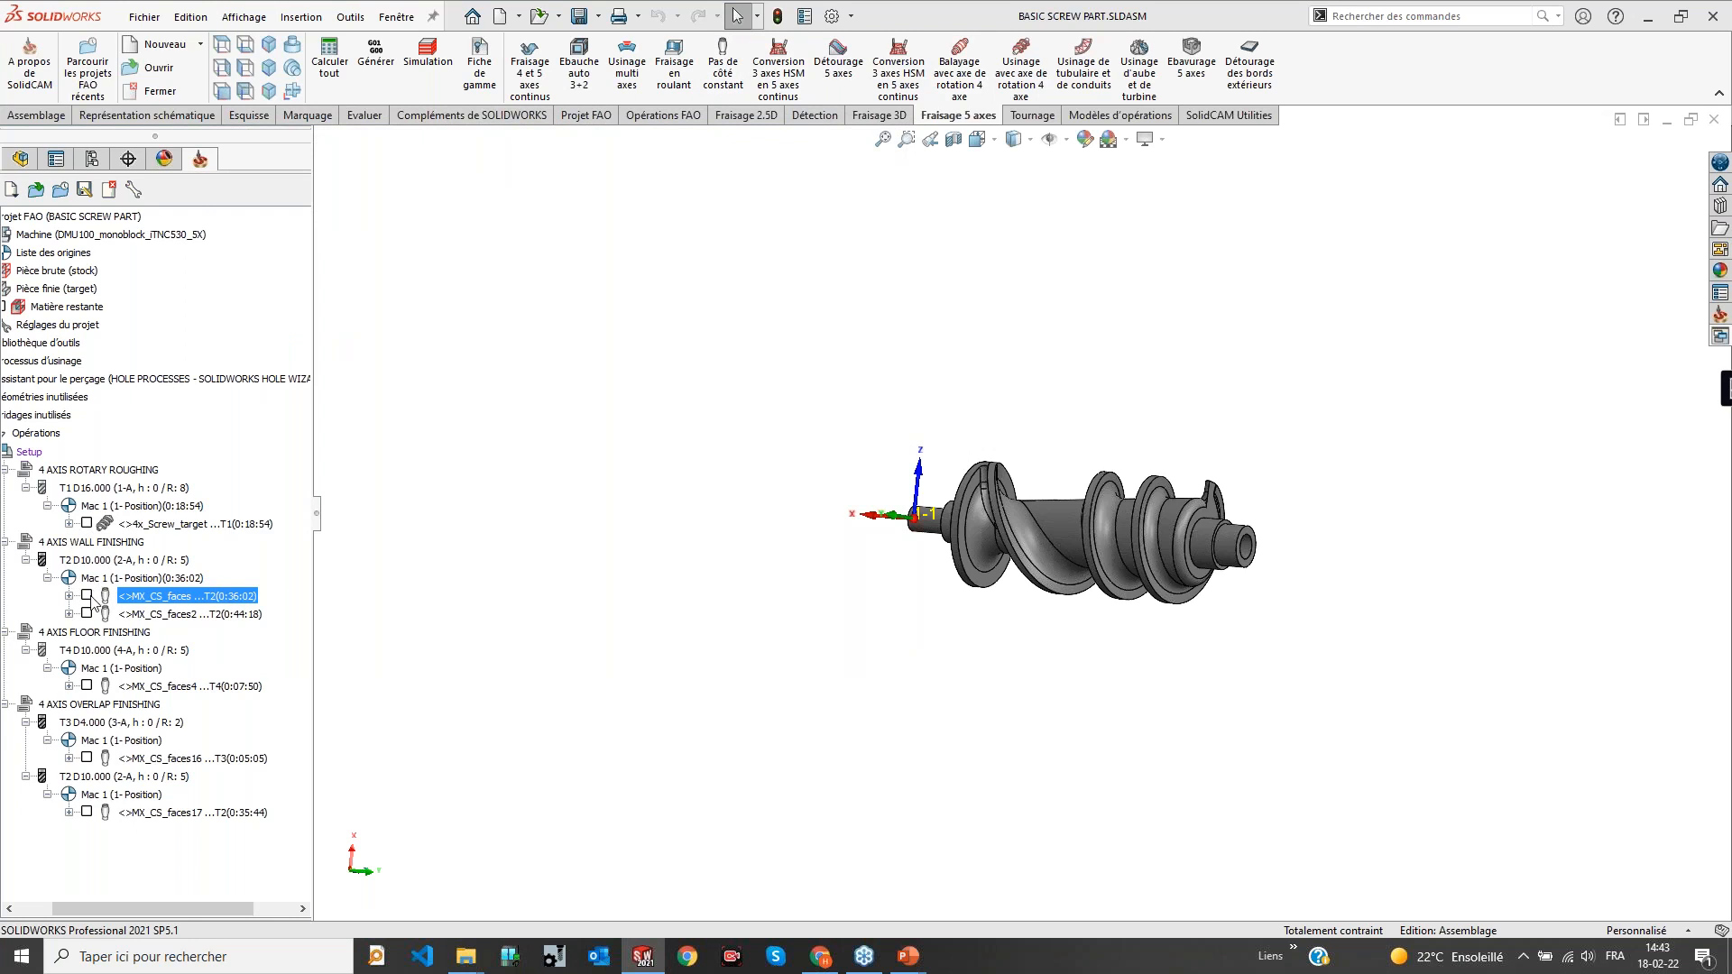
Display the MX_CS_faces toolpath, examine its passes on the screw's flanks and root fillets from several angles, and hide it
{"action": "left_click", "coordinate": [87, 595]}
{"action": "middle_click_drag", "start_coordinate": [1209, 559], "coordinate": [1247, 575]}
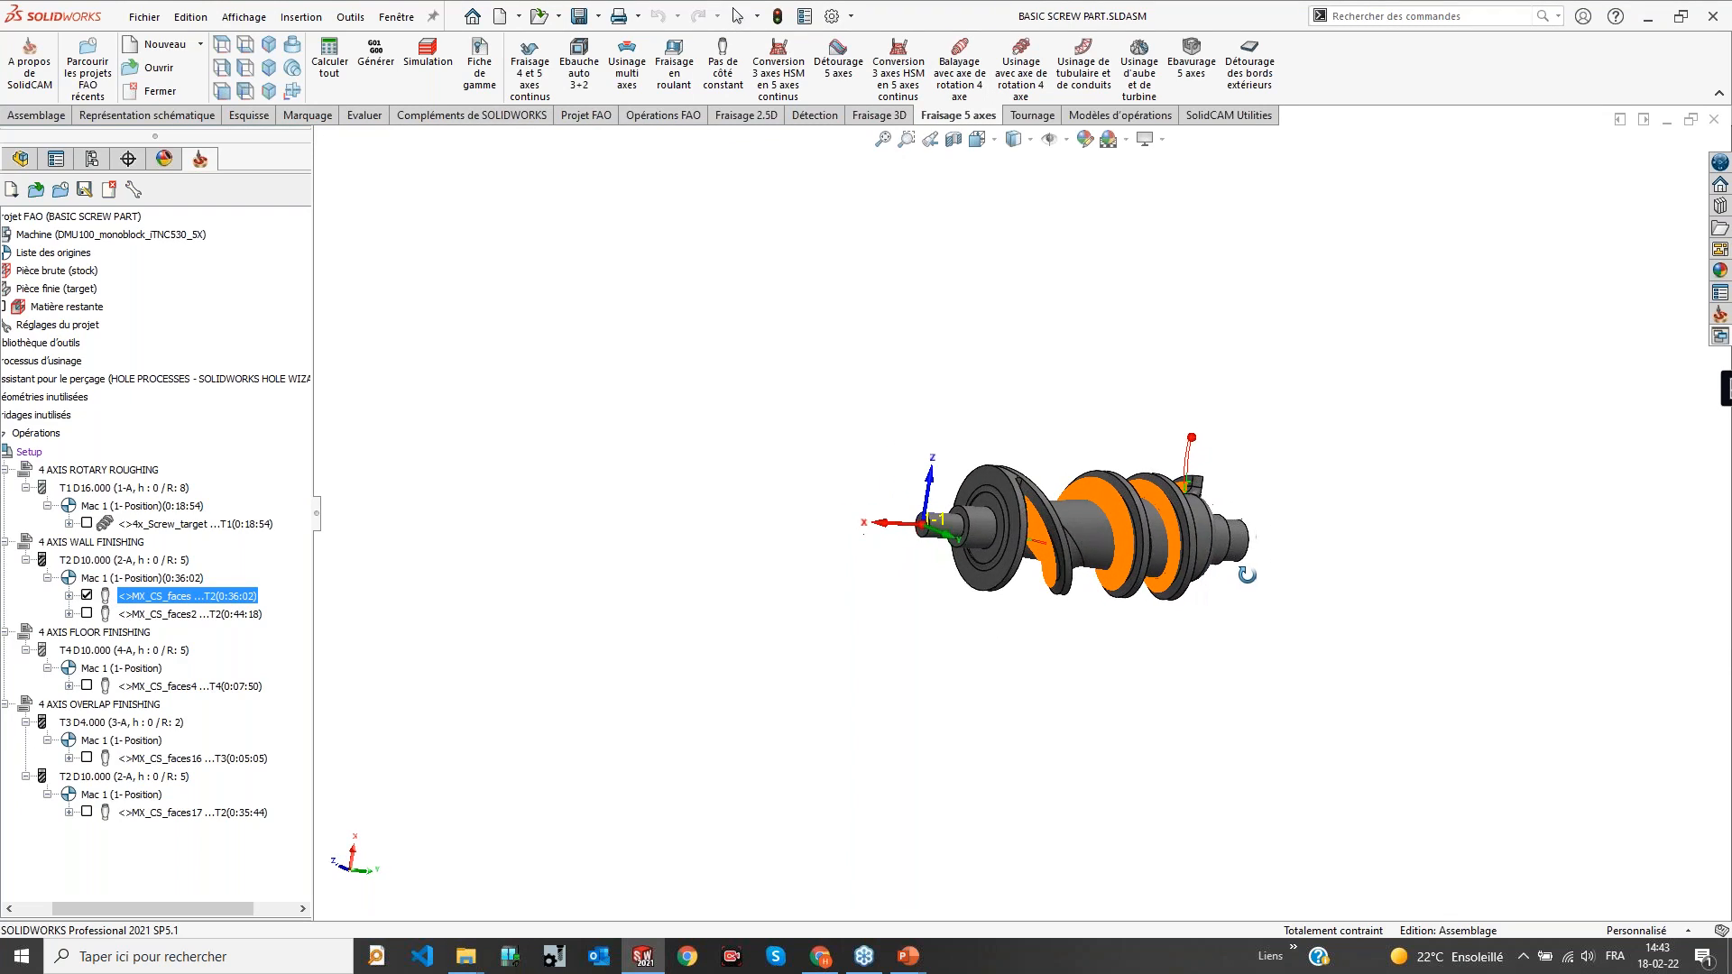
{"action": "scroll", "coordinate": [1052, 507], "scroll_direction": "down", "scroll_amount": 6}
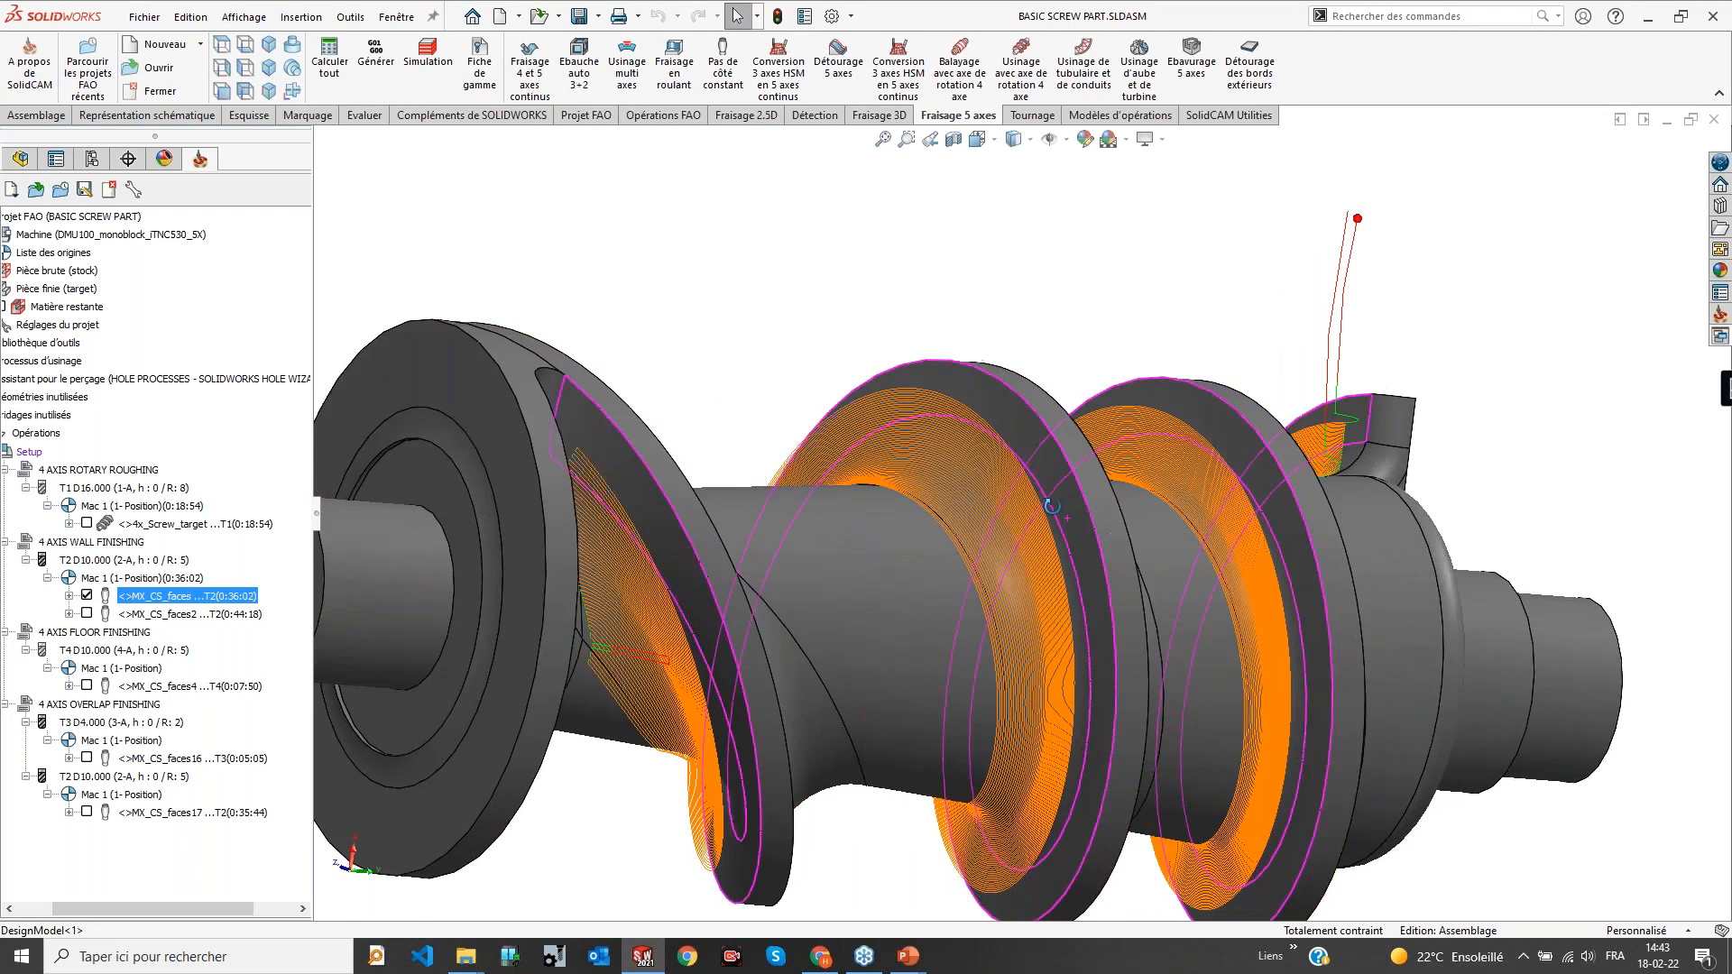
{"action": "scroll", "coordinate": [1052, 506], "scroll_direction": "down", "scroll_amount": 5}
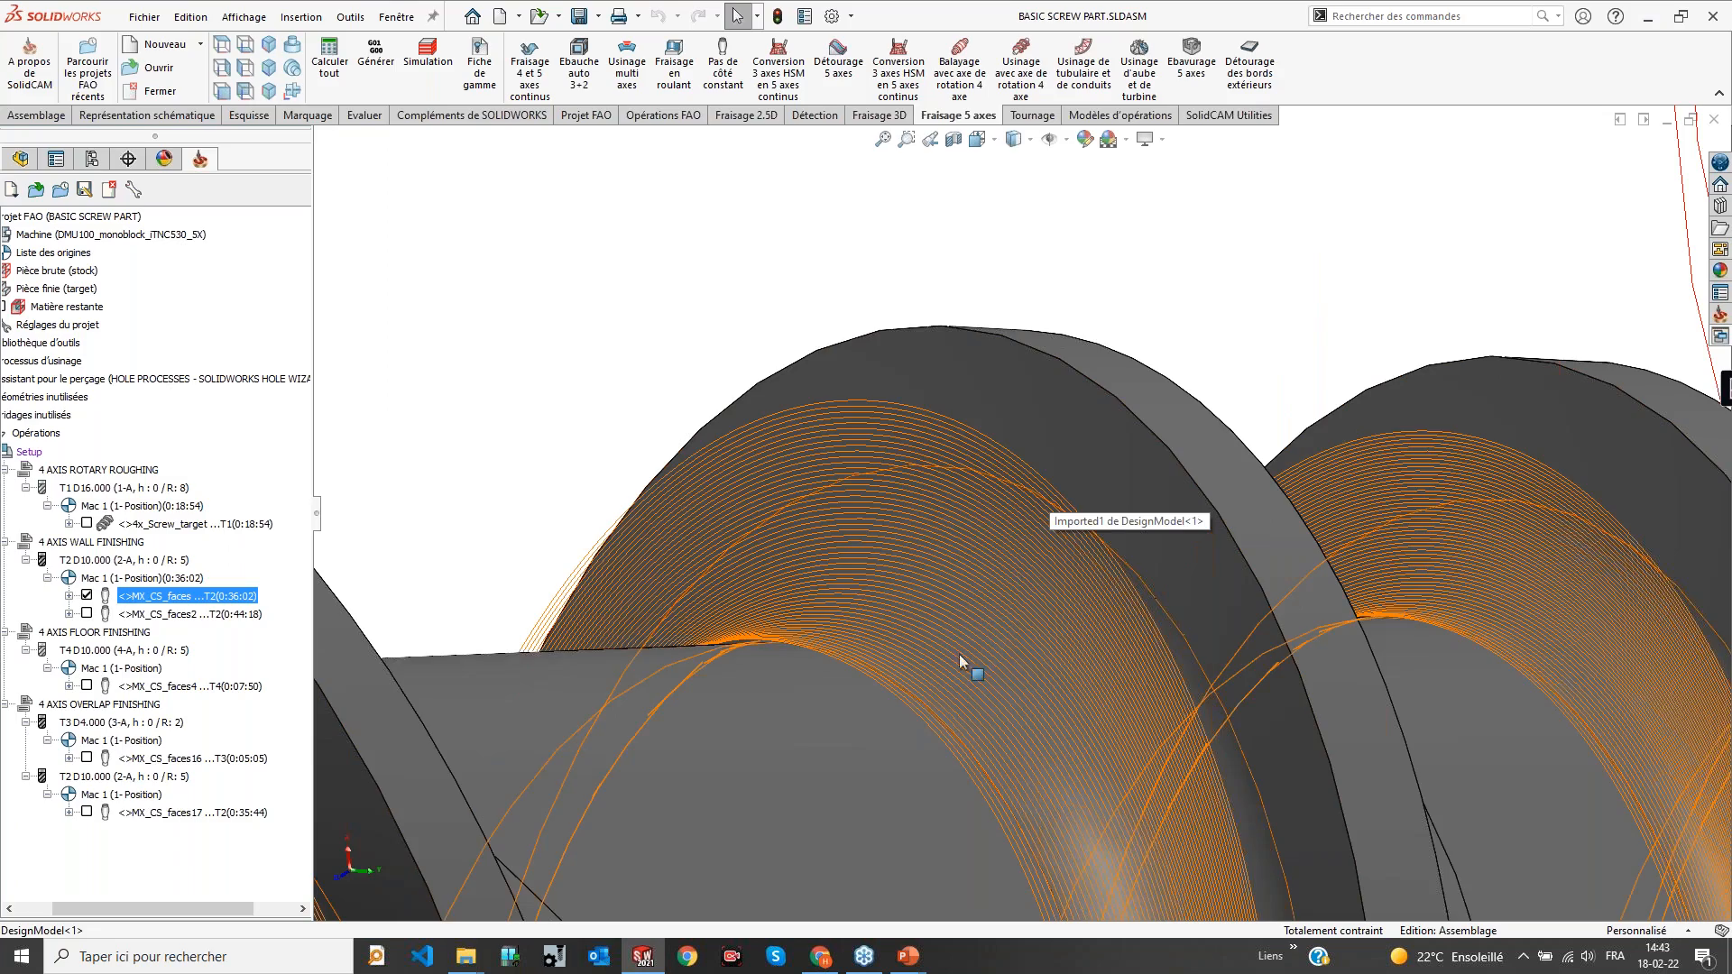
{"action": "scroll", "coordinate": [920, 714], "scroll_direction": "up", "scroll_amount": 6}
{"action": "scroll", "coordinate": [1108, 541], "scroll_direction": "down", "scroll_amount": 6}
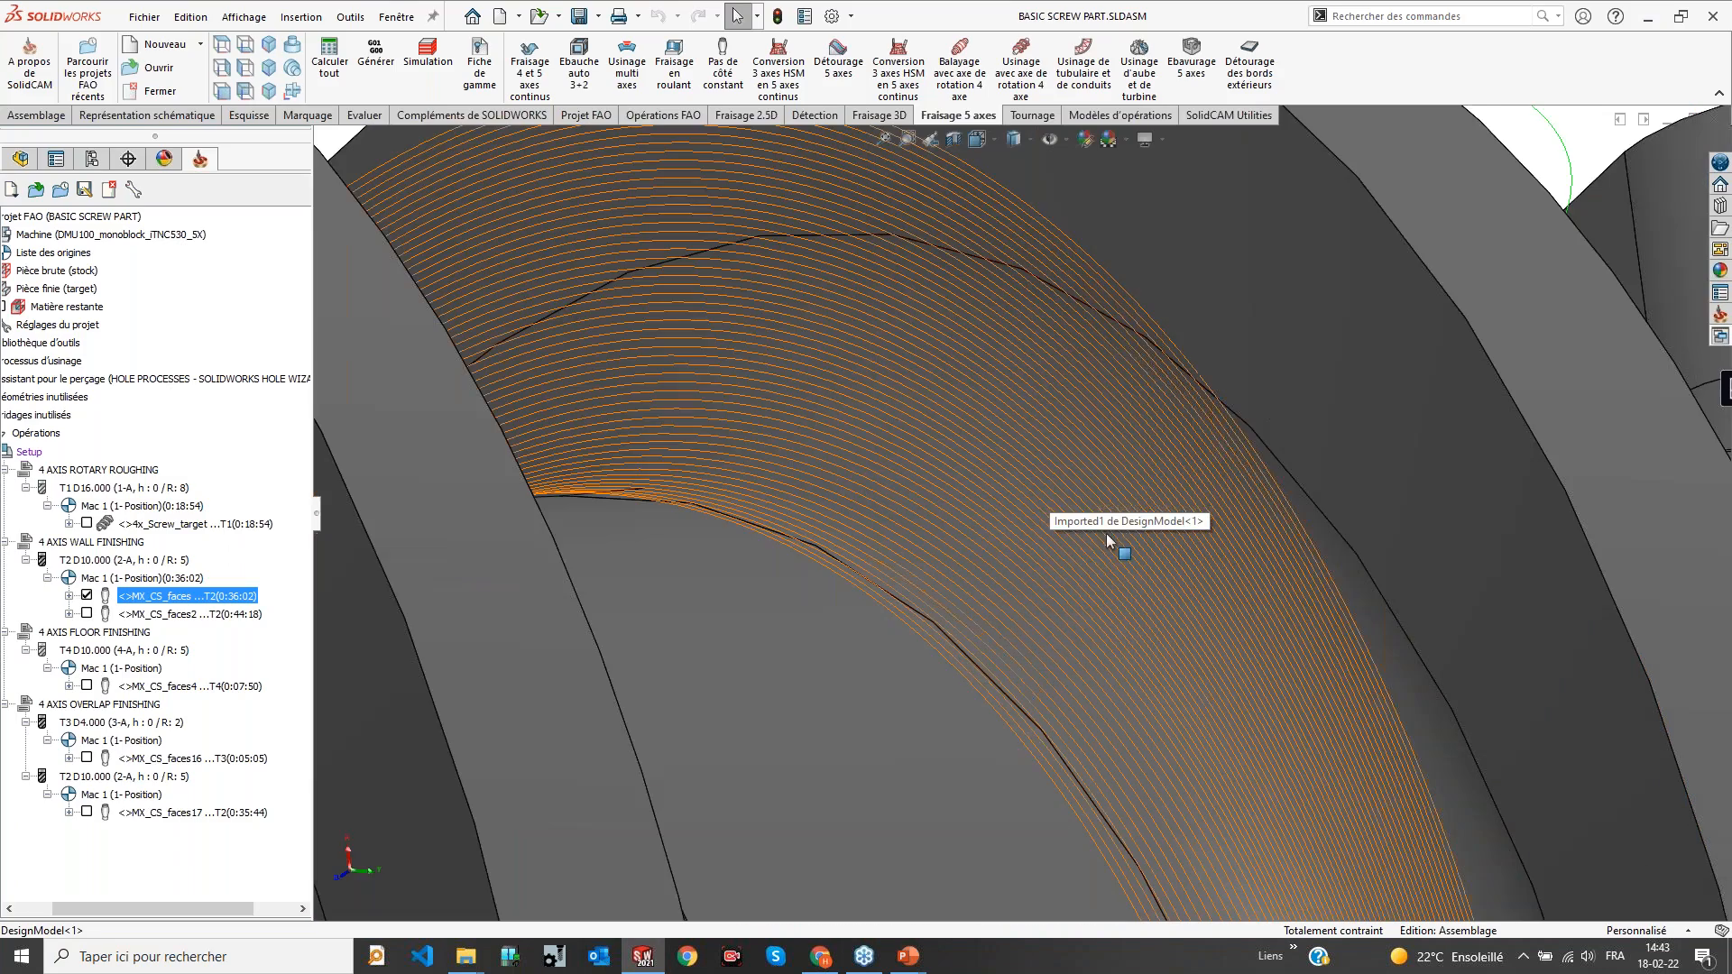
{"action": "middle_click_drag", "start_coordinate": [1161, 448], "coordinate": [900, 580]}
{"action": "middle_click_drag", "start_coordinate": [998, 556], "coordinate": [1079, 323]}
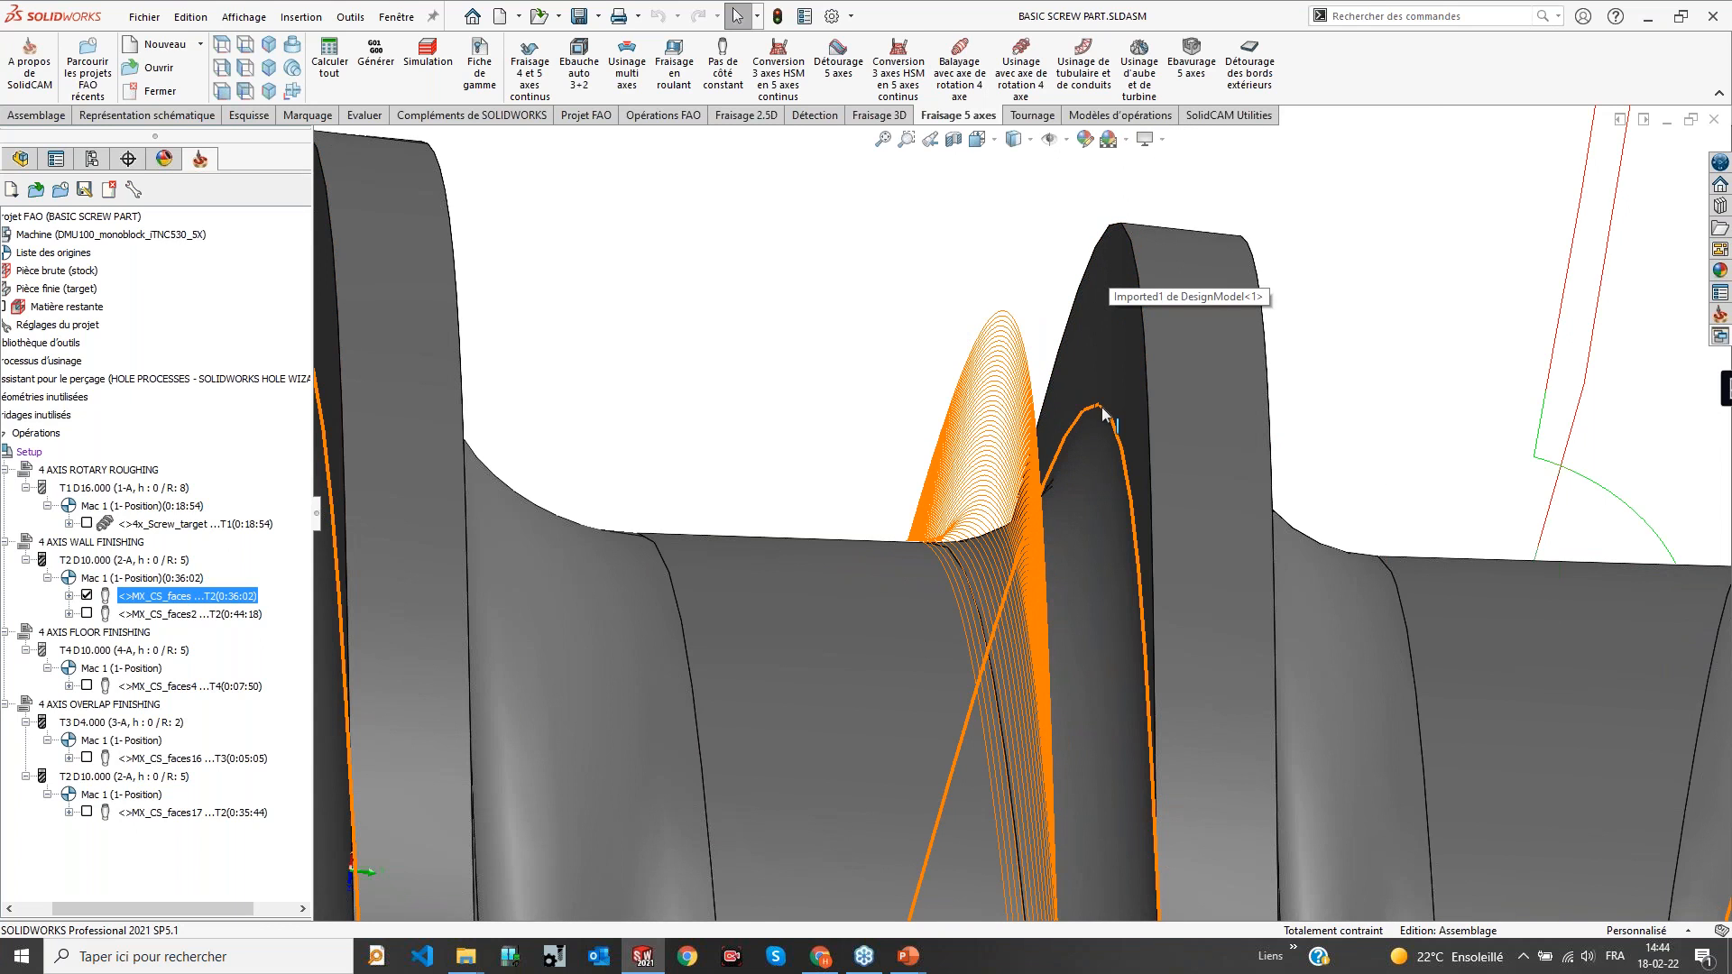
{"action": "scroll", "coordinate": [931, 525], "scroll_direction": "down", "scroll_amount": 6}
{"action": "middle_click_drag", "start_coordinate": [1010, 626], "coordinate": [1049, 609]}
{"action": "middle_click_drag", "start_coordinate": [1175, 527], "coordinate": [1051, 492]}
{"action": "scroll", "coordinate": [1047, 456], "scroll_direction": "up", "scroll_amount": 6}
{"action": "scroll", "coordinate": [941, 479], "scroll_direction": "up", "scroll_amount": 3}
{"action": "left_click", "coordinate": [87, 596]}
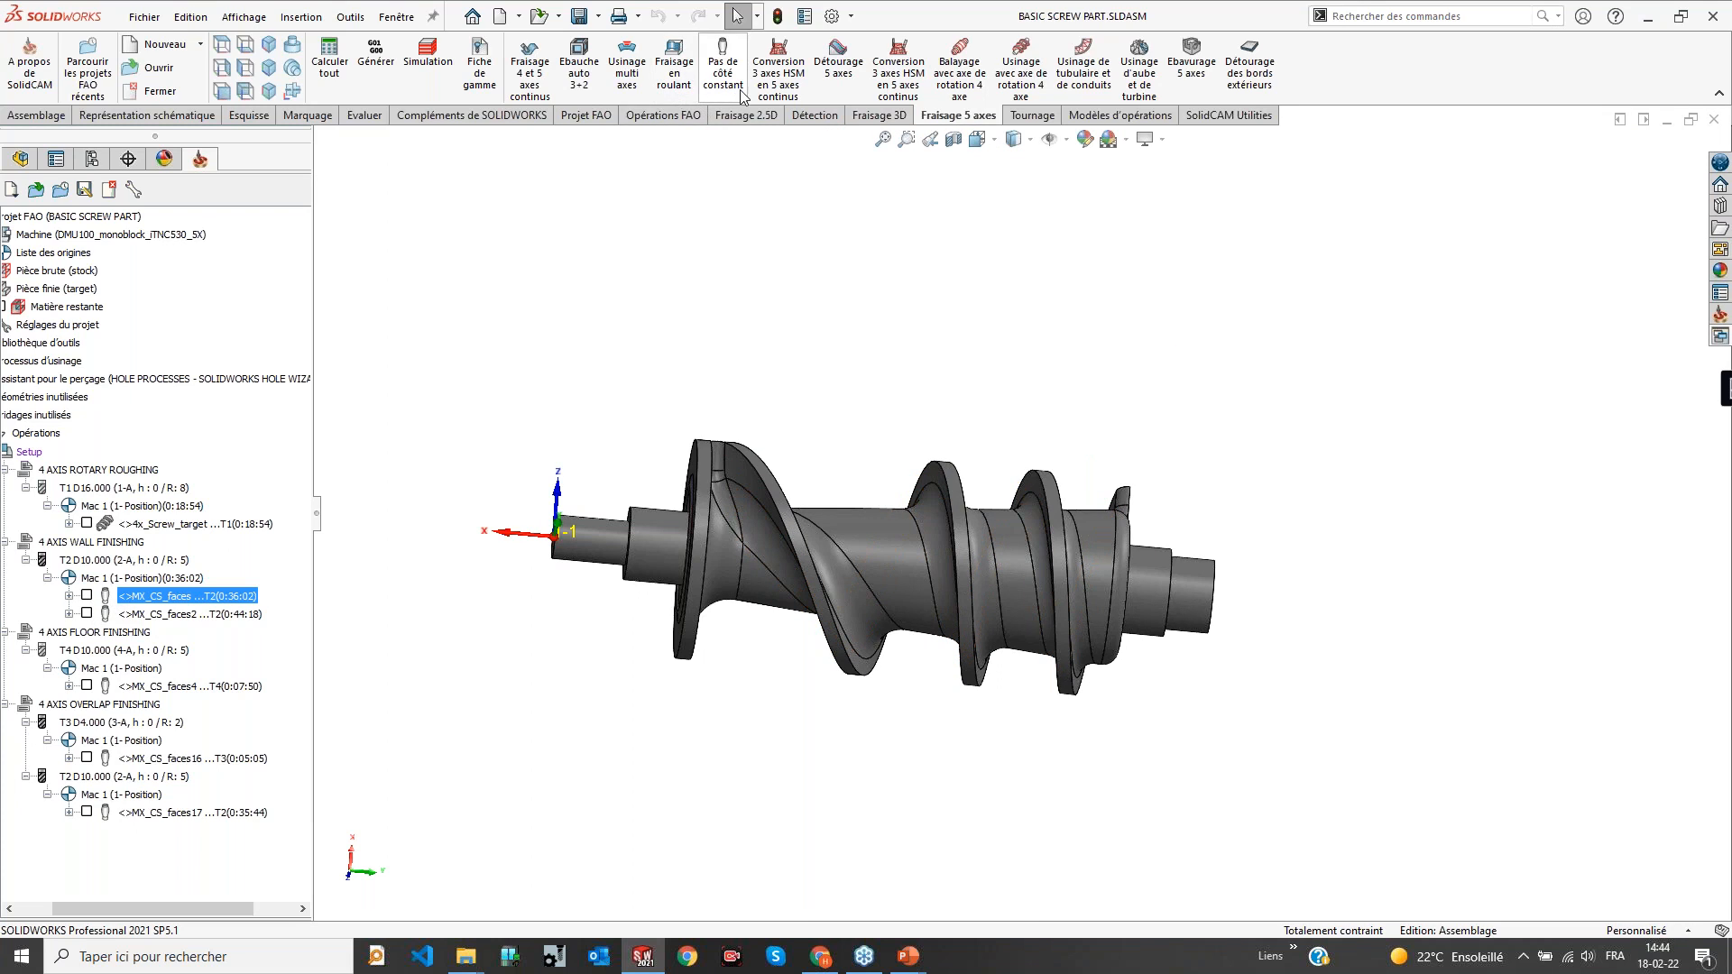
Display the MX_CS_faces2 wall finishing toolpath and review the variants offered for adding a multi-axis constant step-over operation
{"action": "left_click", "coordinate": [87, 613]}
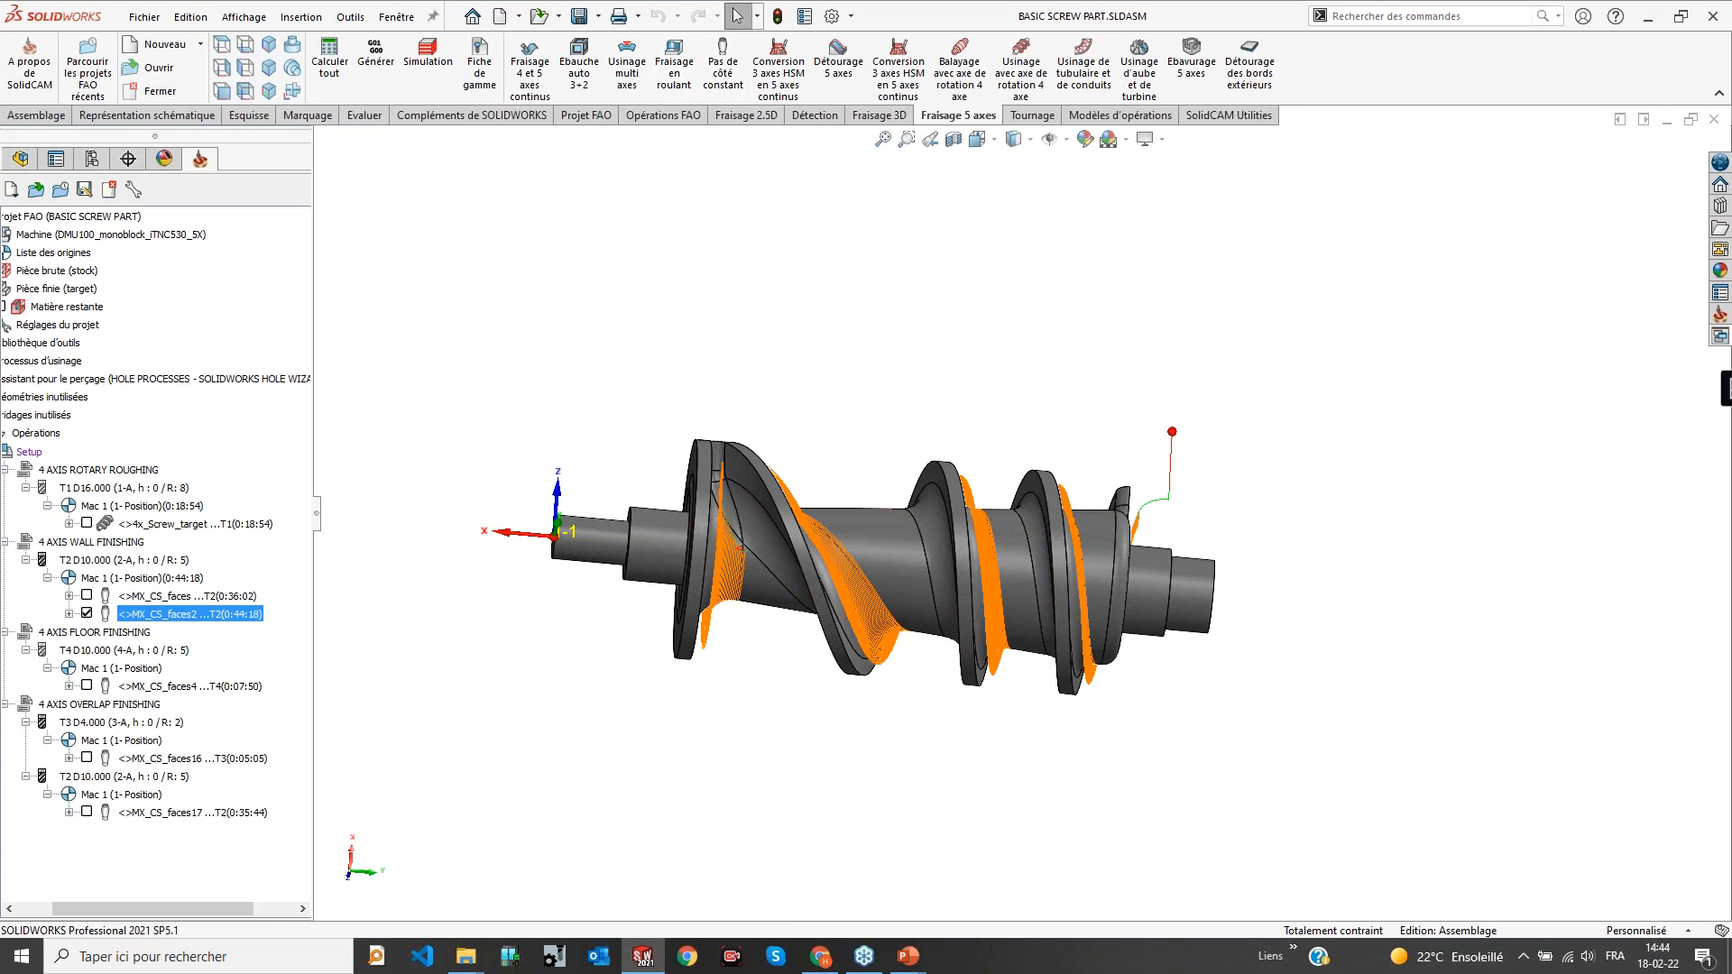
{"action": "right_click", "coordinate": [52, 436]}
{"action": "mouse_move", "coordinate": [271, 381]}
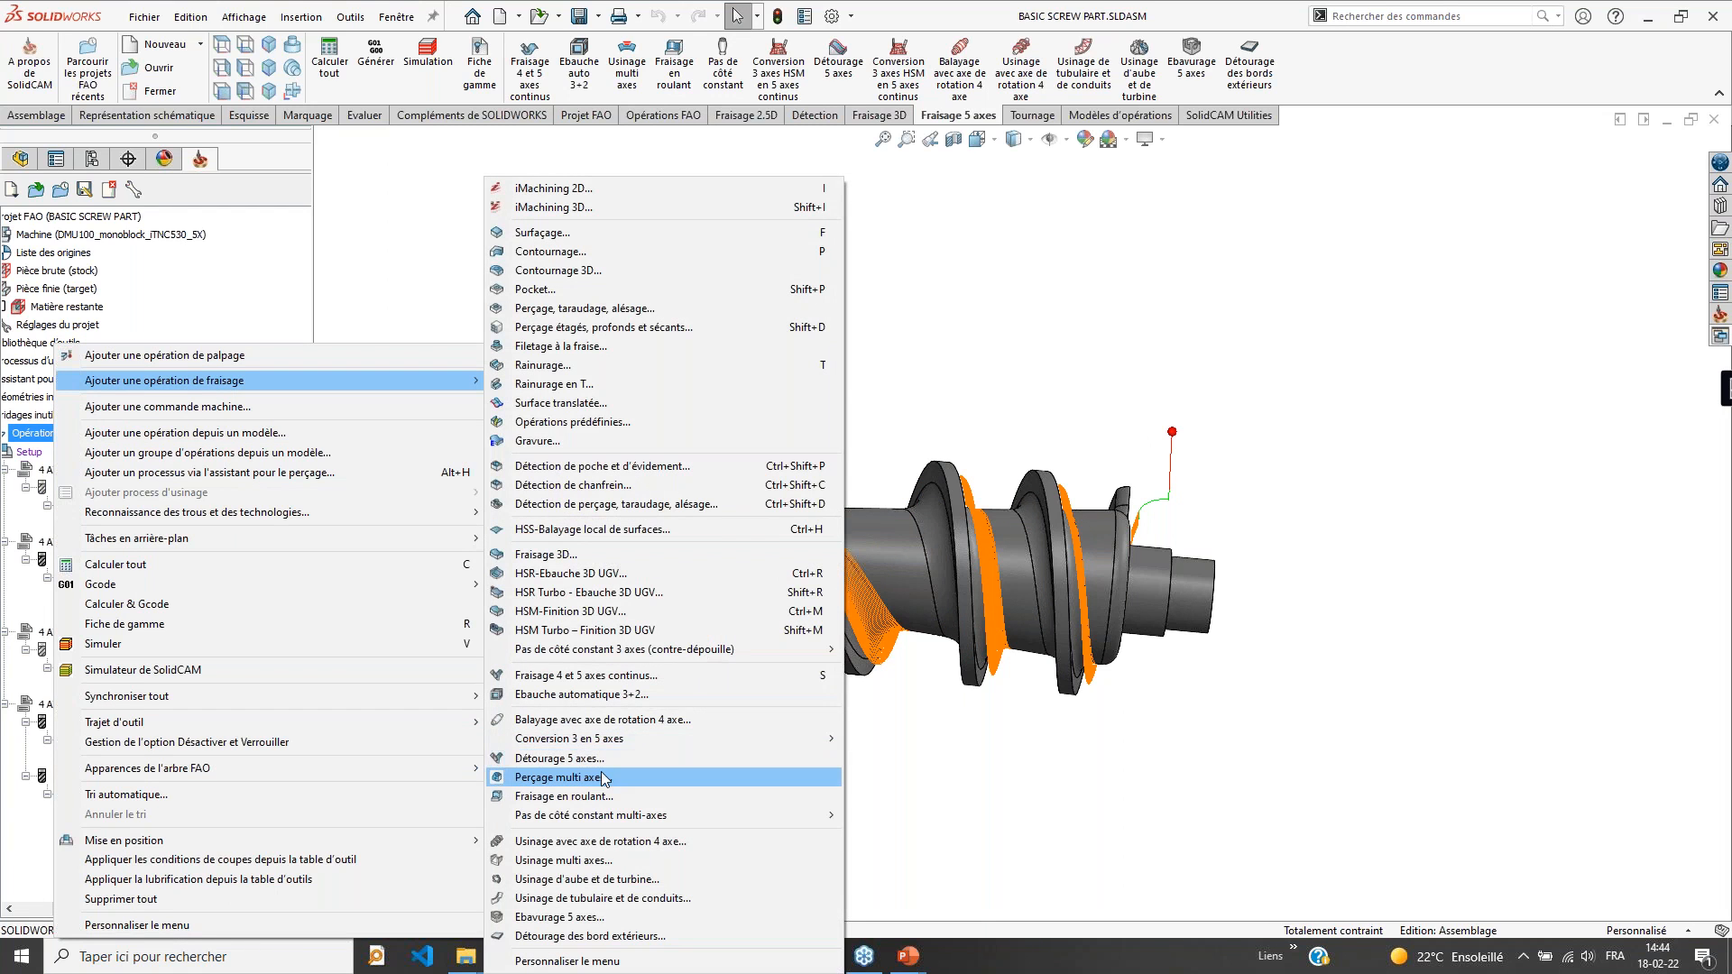
{"action": "mouse_move", "coordinate": [566, 817]}
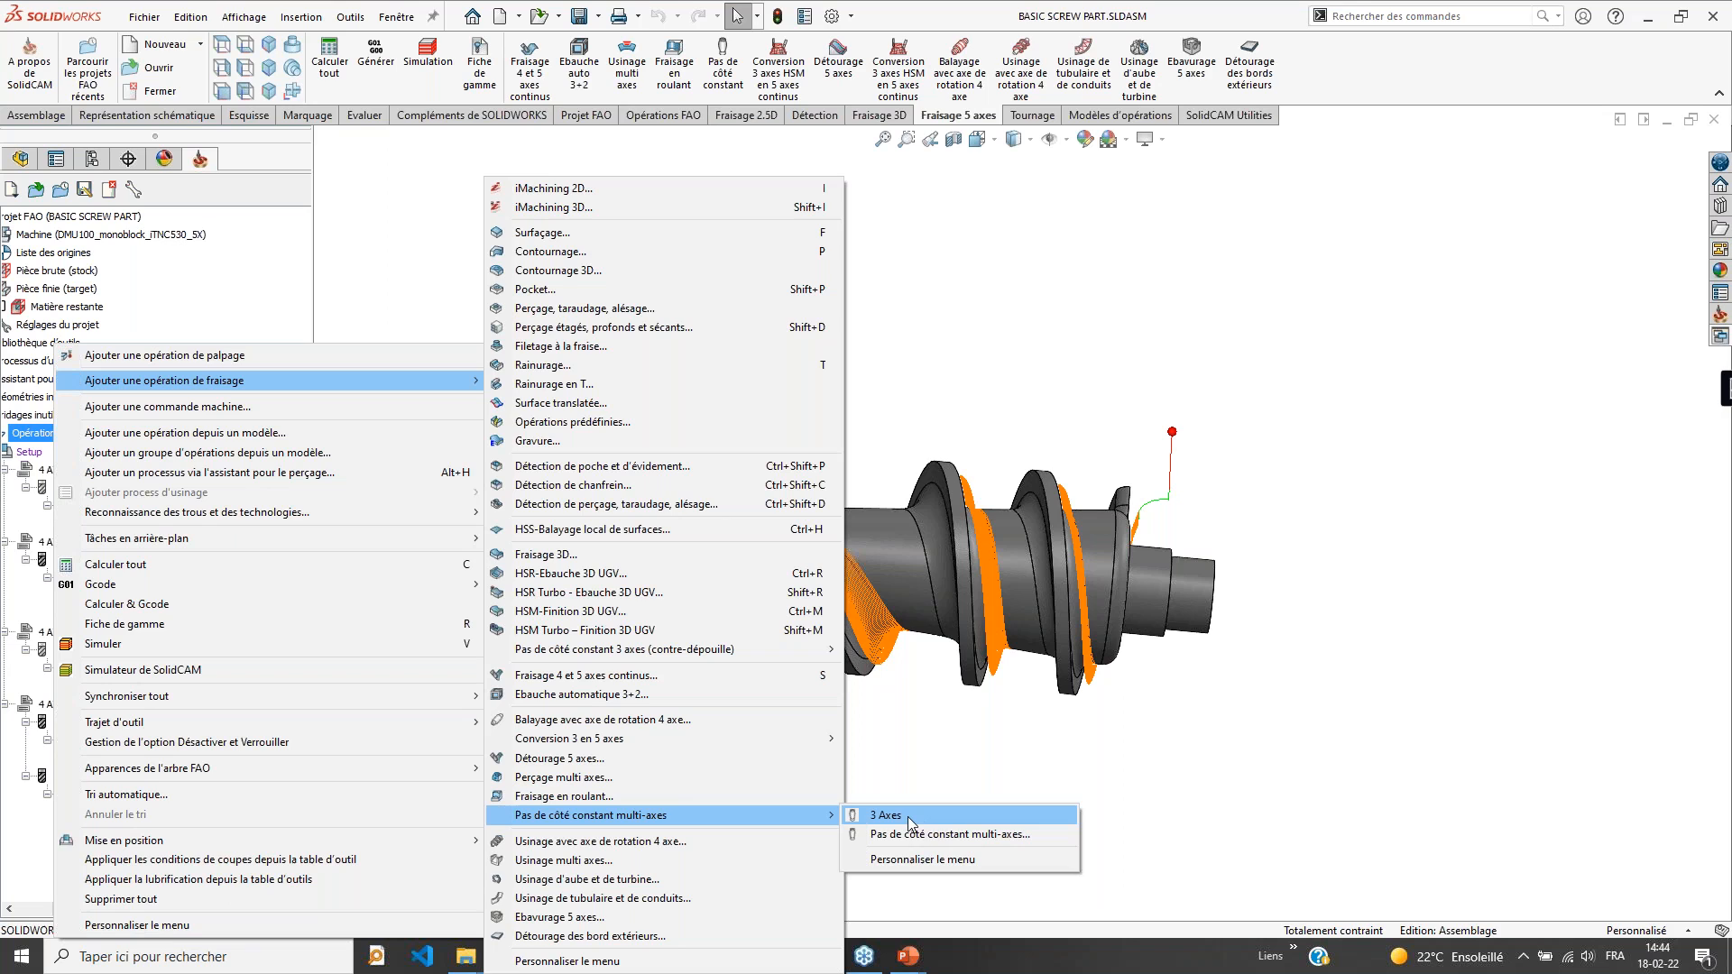
{"action": "left_click", "coordinate": [1220, 725]}
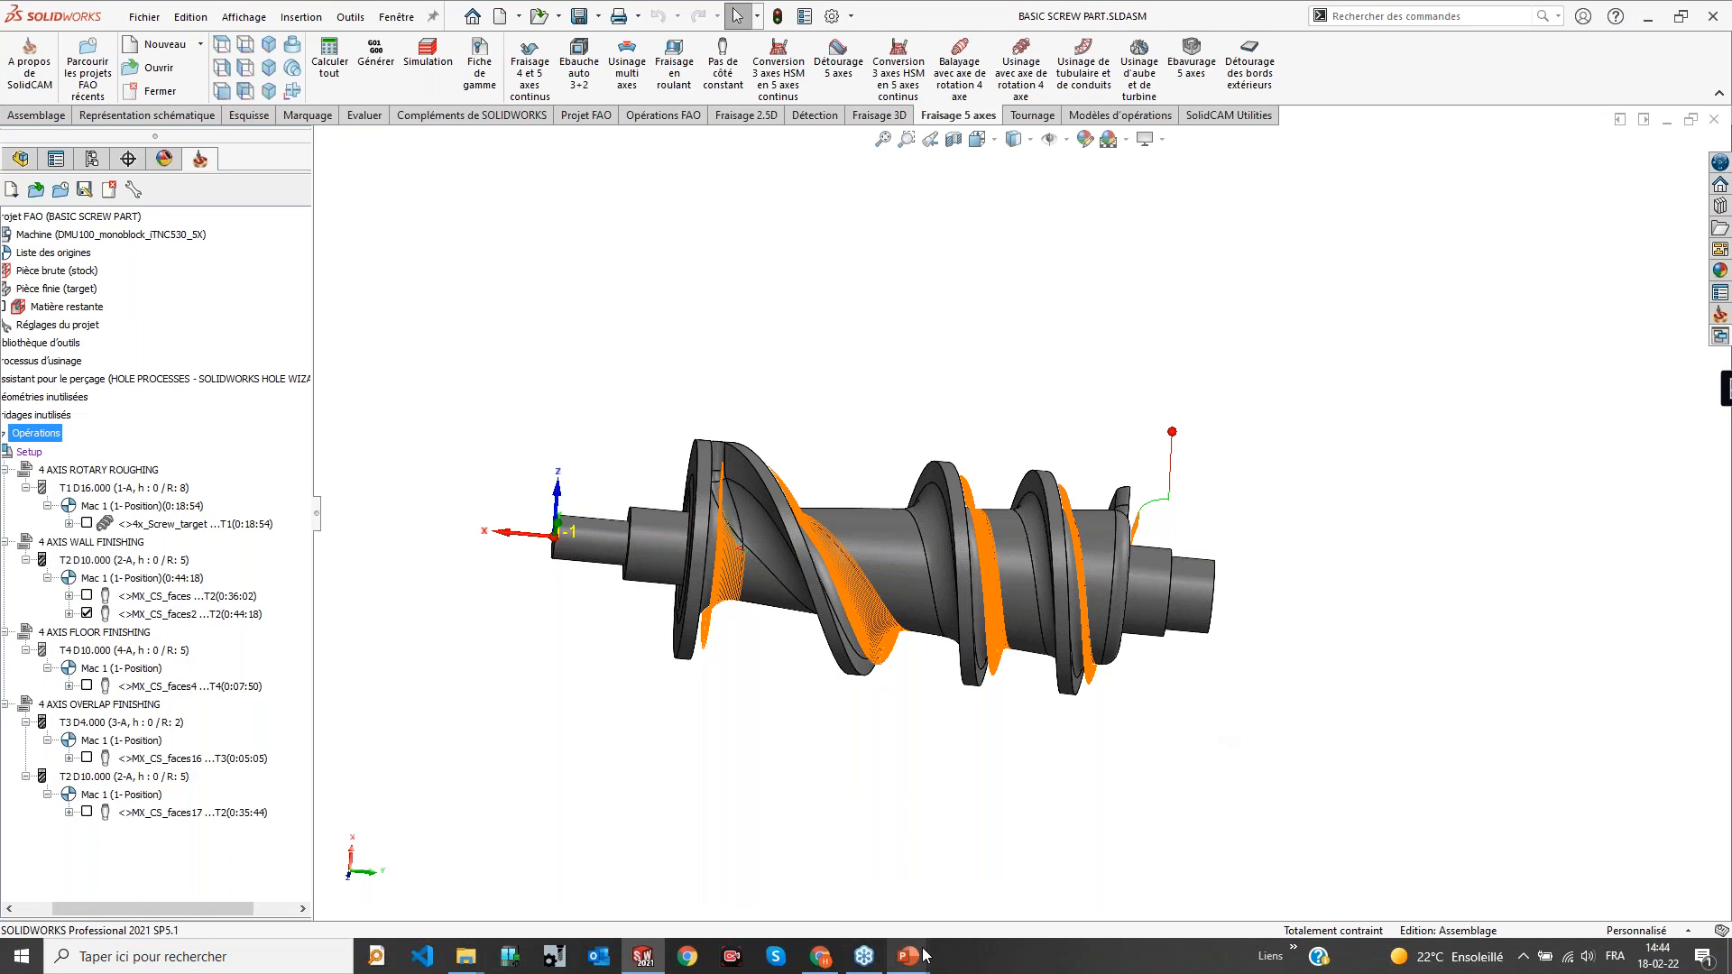
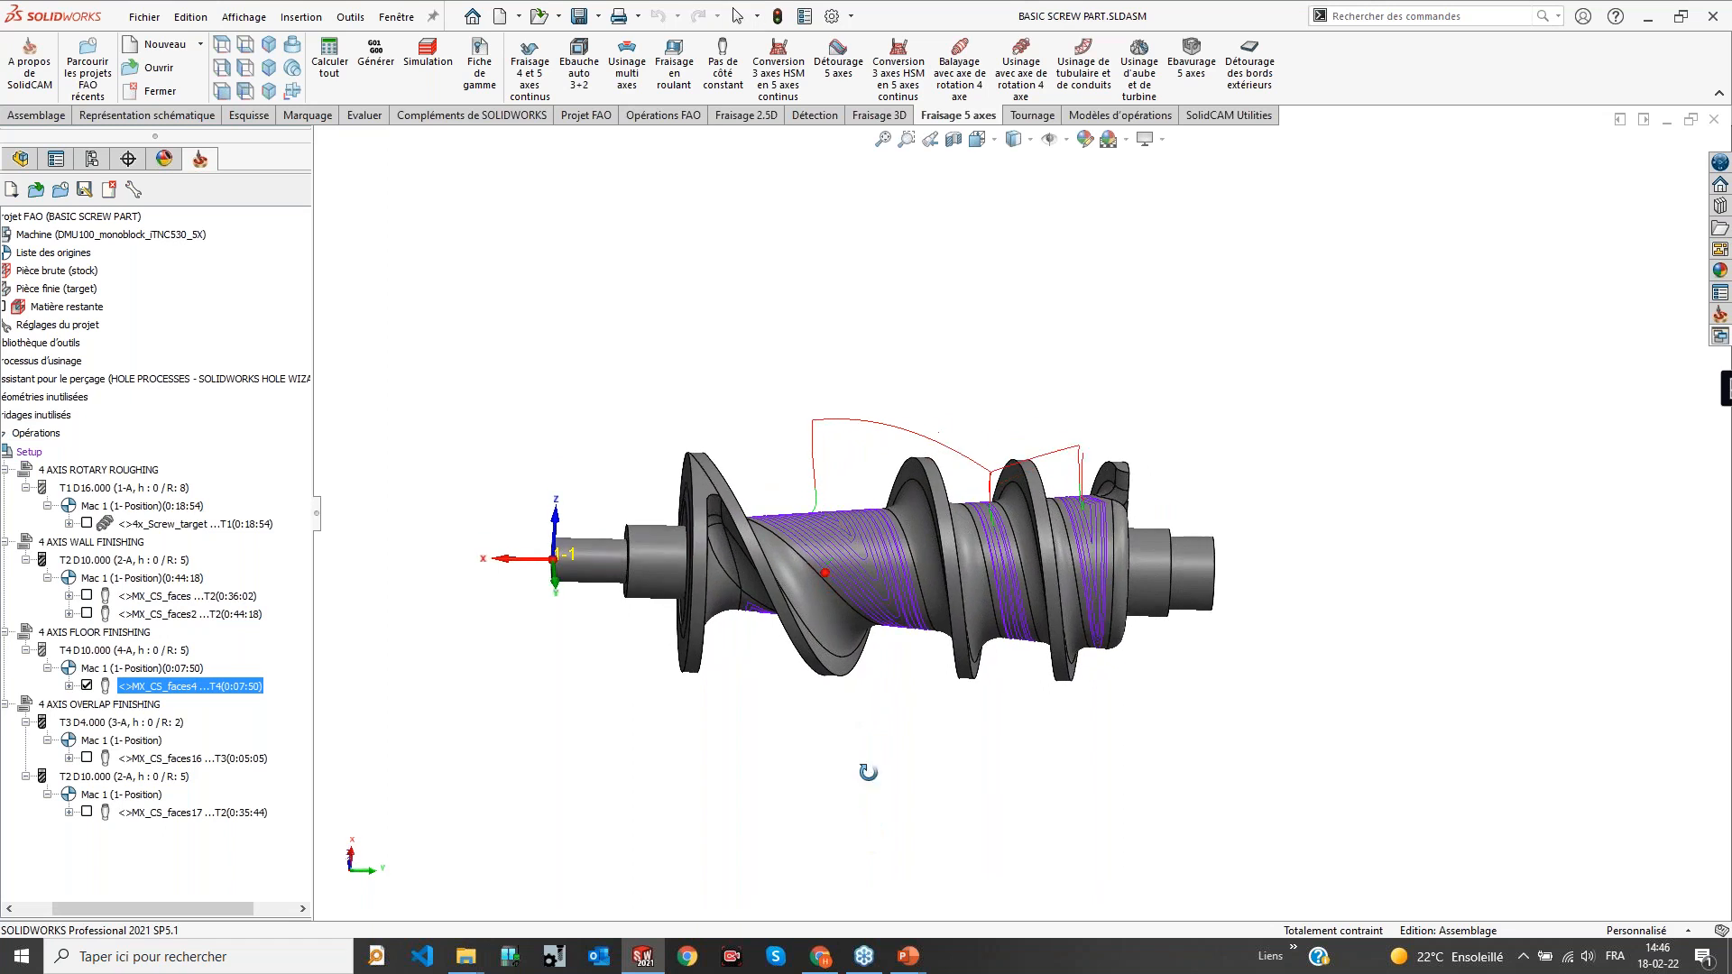
Hide the MX_CS_faces4 floor finishing toolpath and display the MX_CS_faces16 overlap finishing toolpath close up on the screw
{"action": "left_click", "coordinate": [86, 686]}
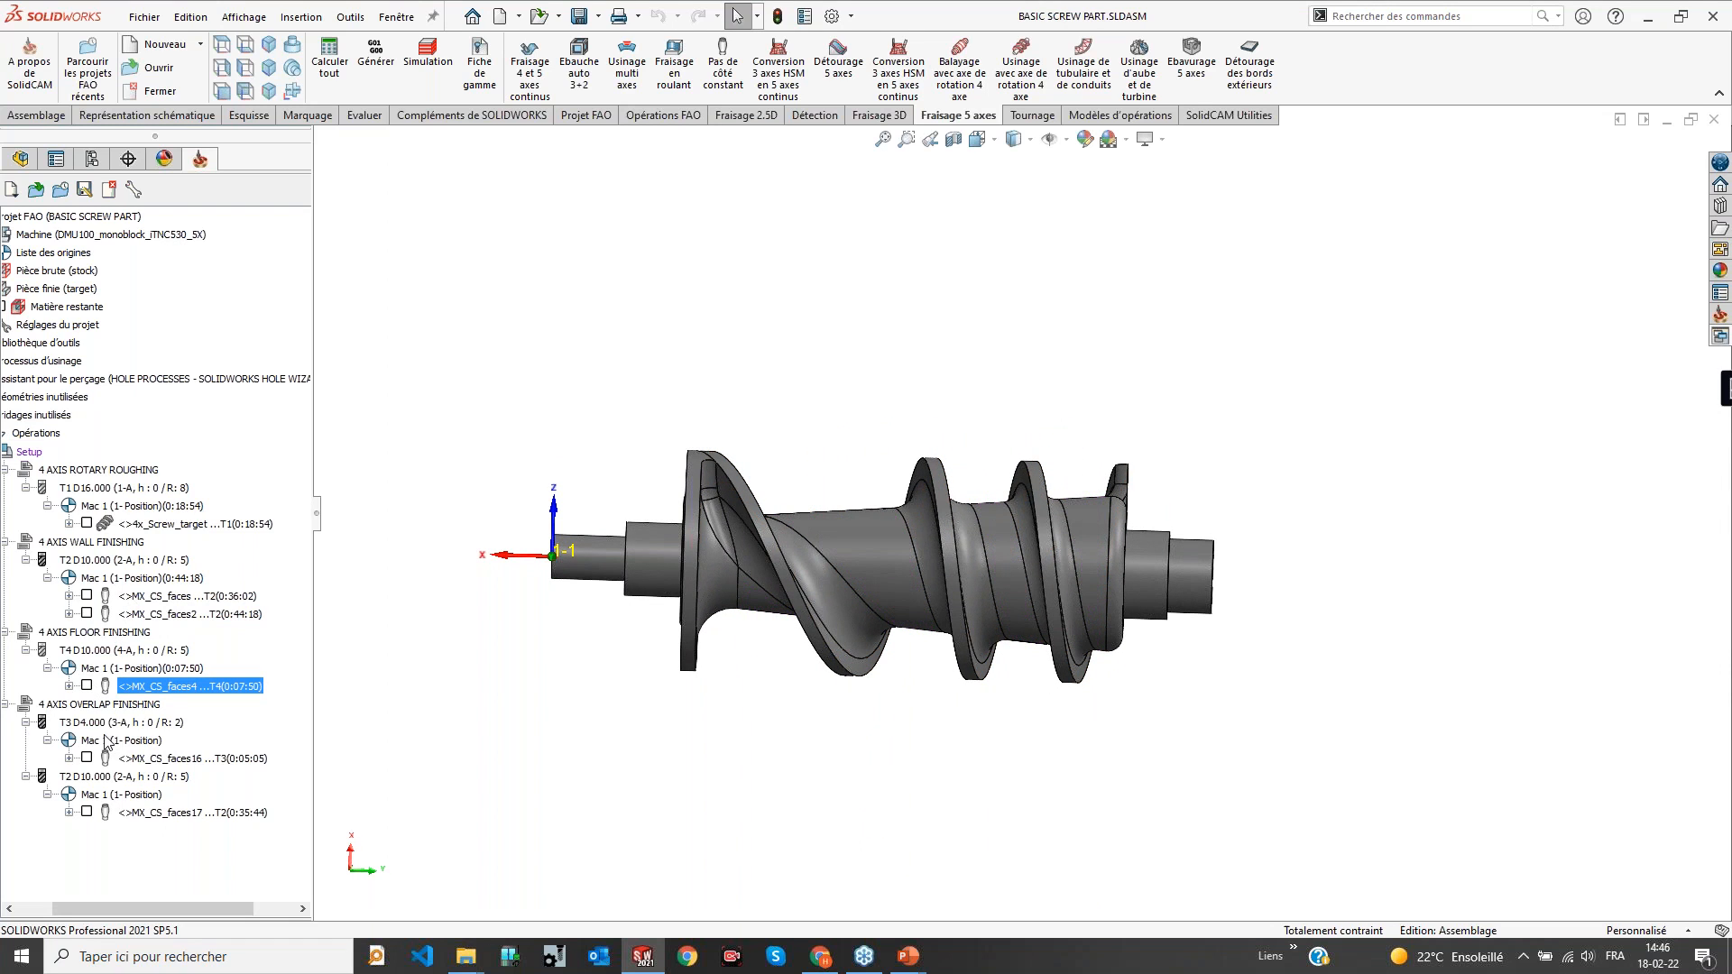
{"action": "left_click", "coordinate": [87, 758]}
{"action": "middle_click_drag", "start_coordinate": [794, 559], "coordinate": [812, 631]}
{"action": "scroll", "coordinate": [817, 574], "scroll_direction": "down", "scroll_amount": 5}
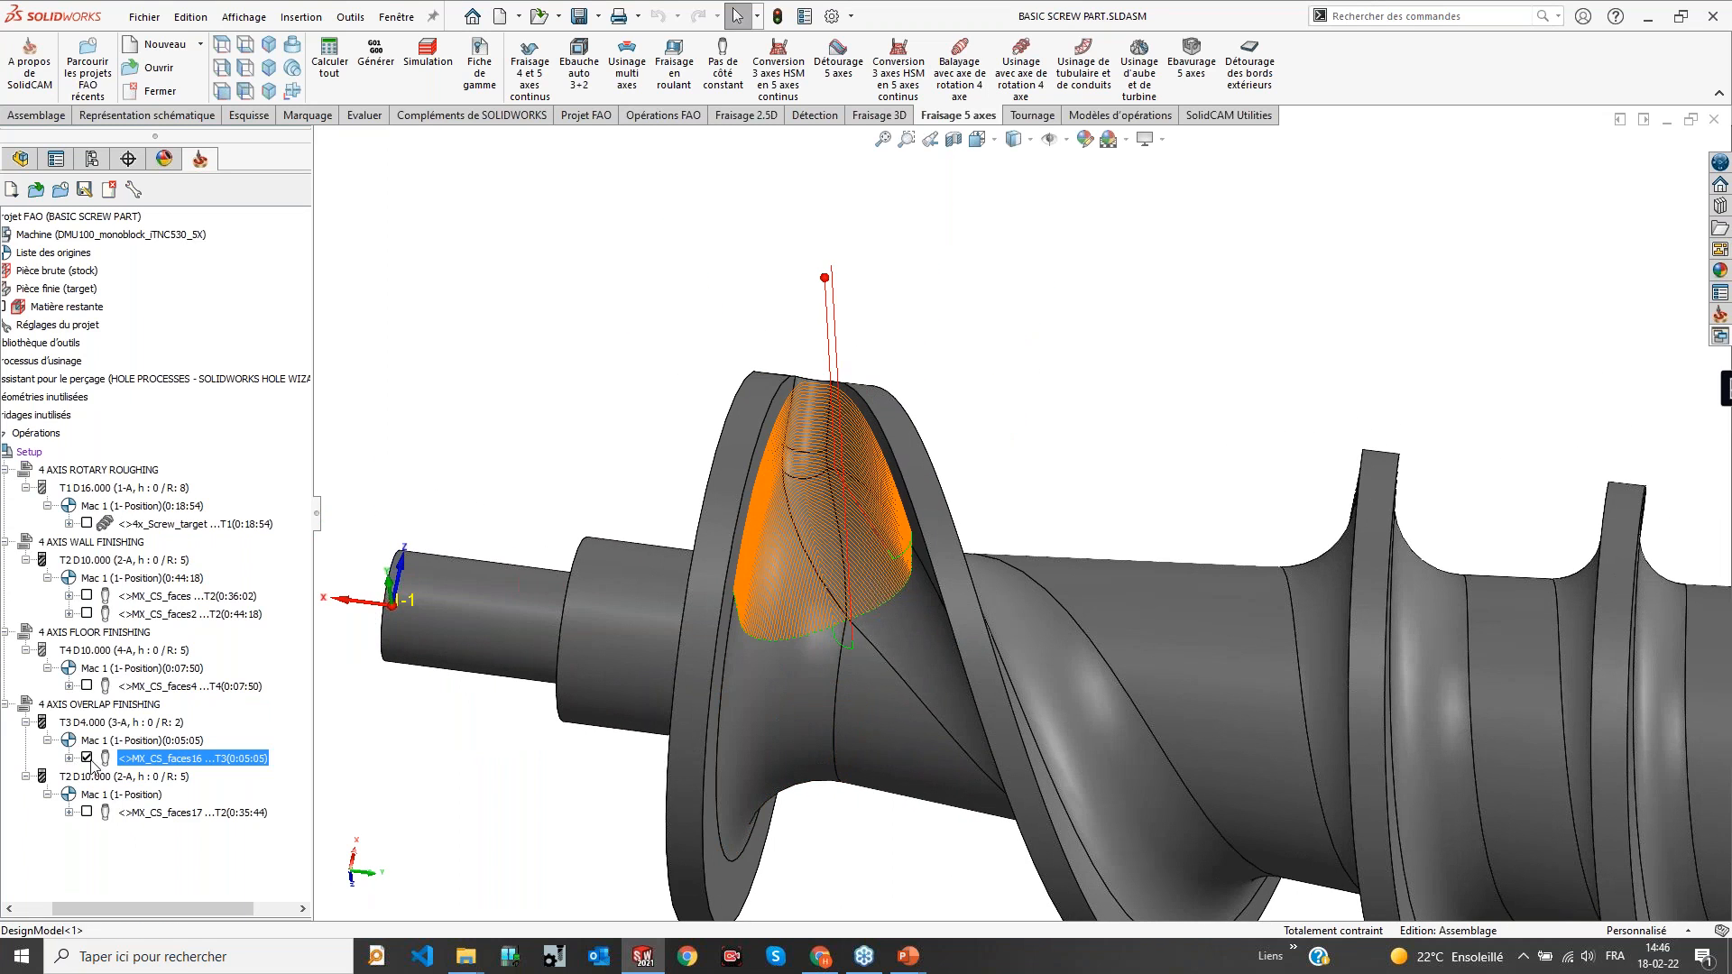
Hide the MX_CS_faces16 toolpath, briefly display MX_CS_faces17, and show the 4x_Screw_target roughing toolpath on the whole screw
{"action": "left_click", "coordinate": [87, 758]}
{"action": "left_click", "coordinate": [87, 812]}
{"action": "left_click", "coordinate": [101, 810]}
{"action": "key", "text": "f"}
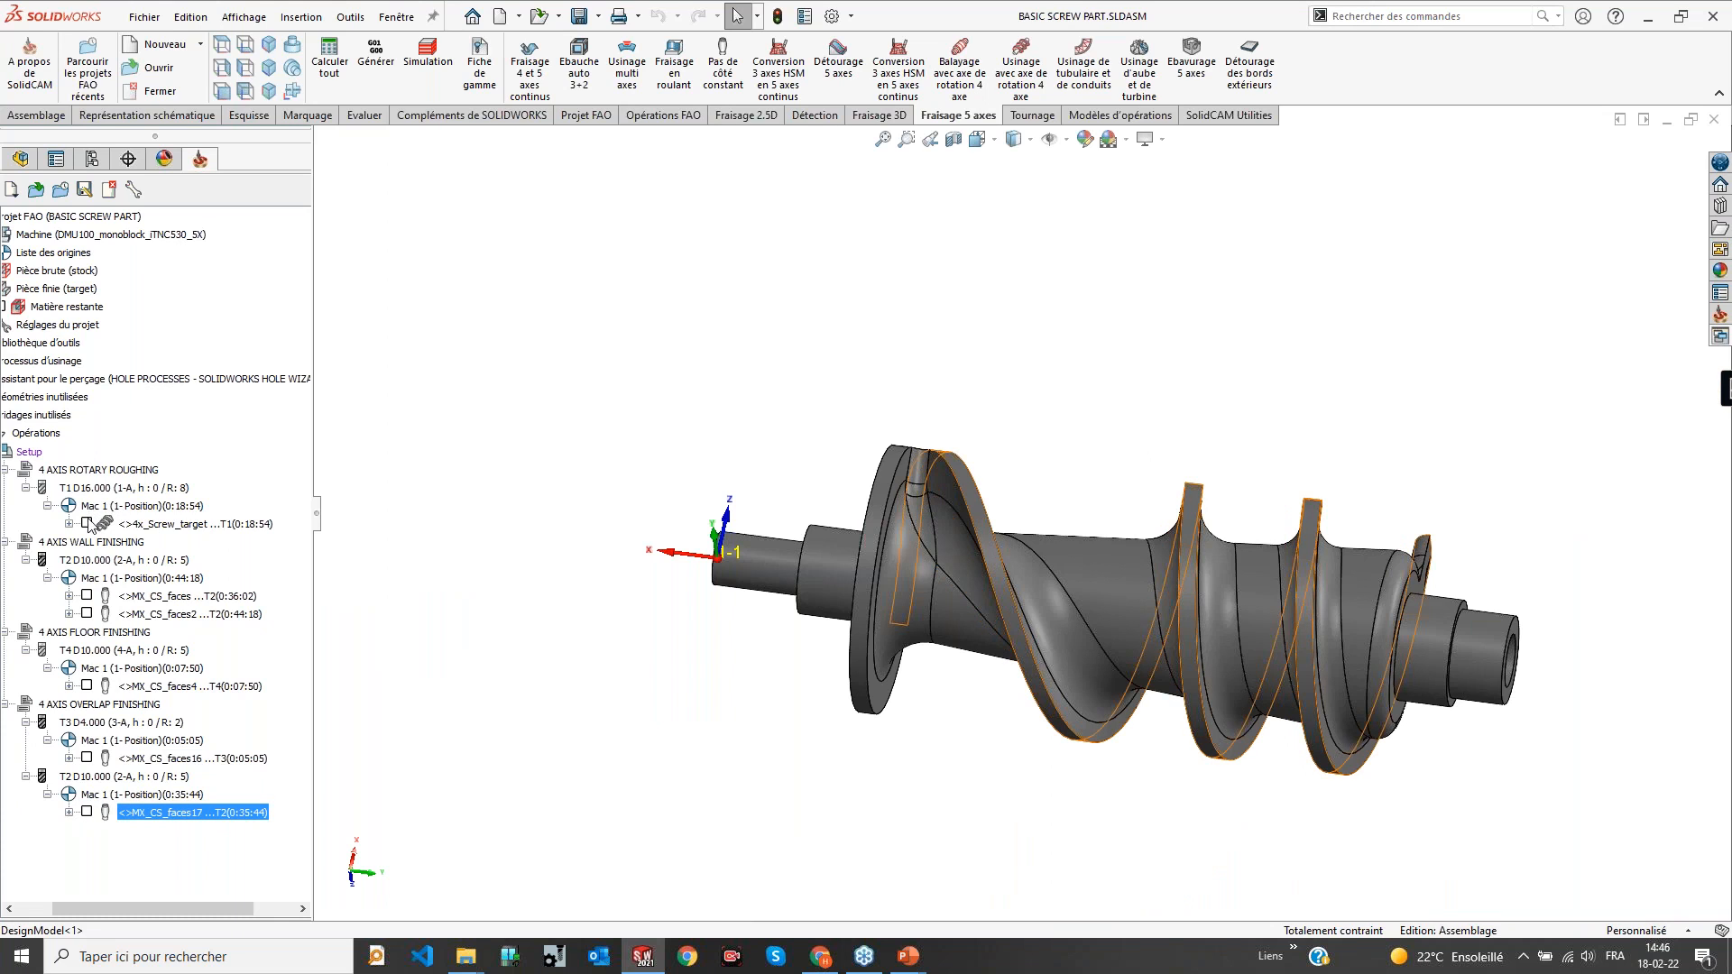
{"action": "left_click", "coordinate": [87, 523]}
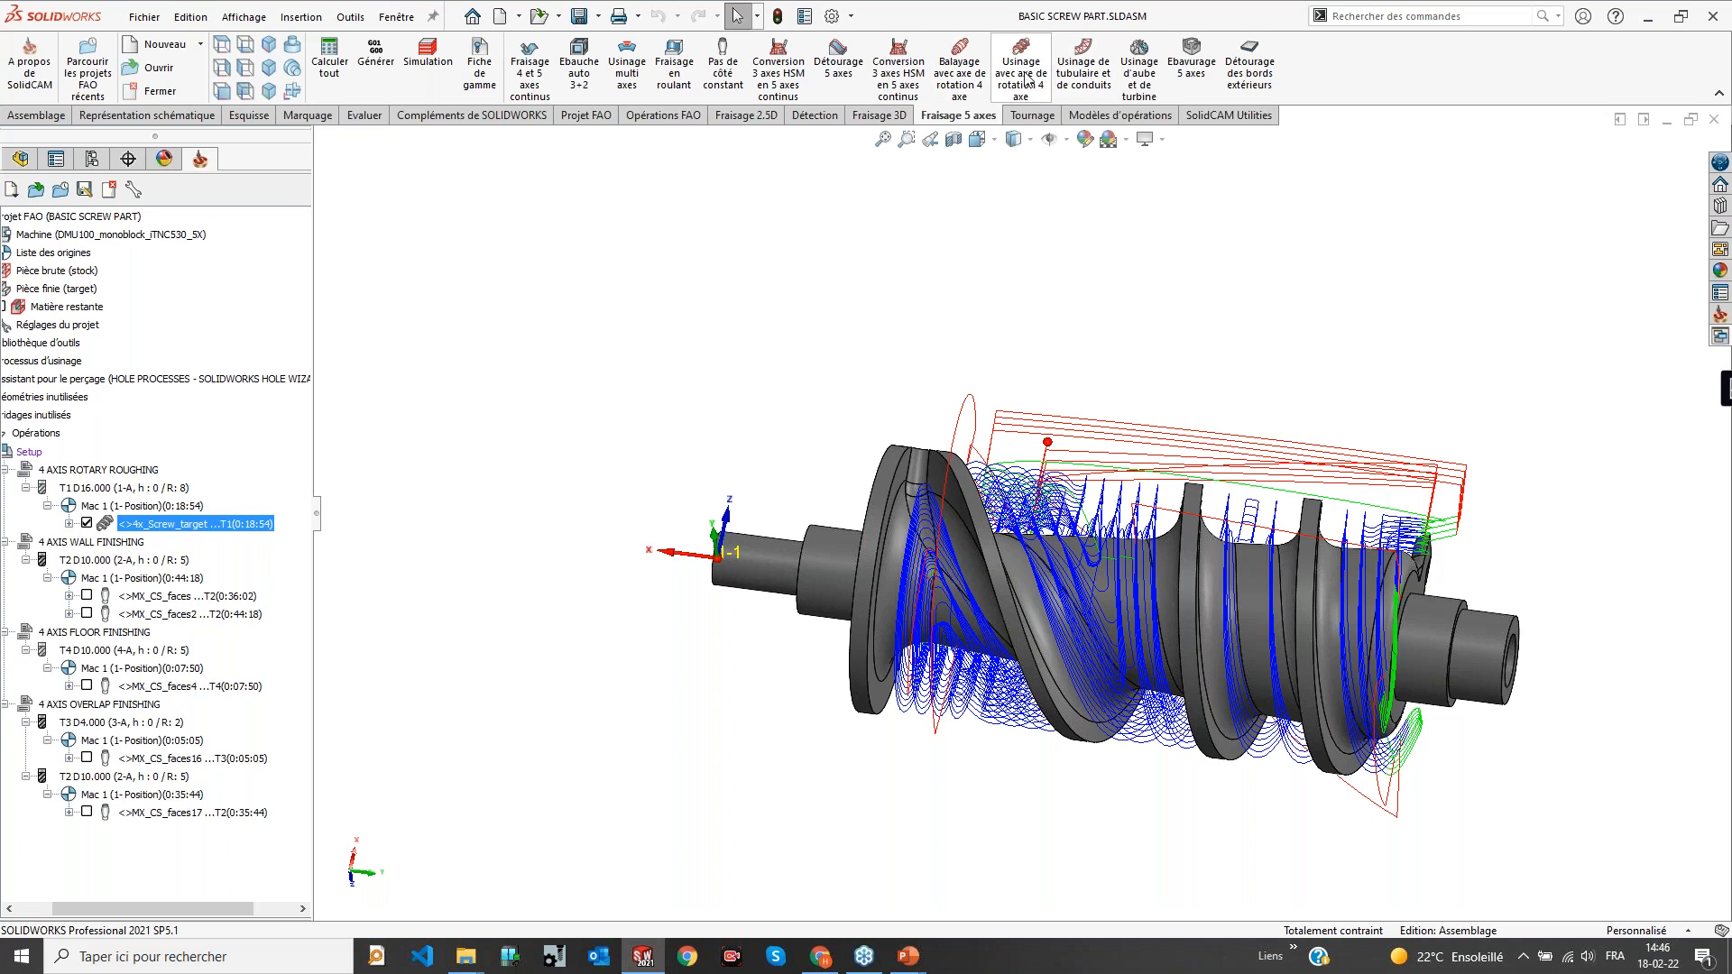
Run the SolidCAM simulator on all operations, play the 4x_Screw_target roughing, raise playback to maximum speed, and pause it
{"action": "left_click", "coordinate": [36, 439]}
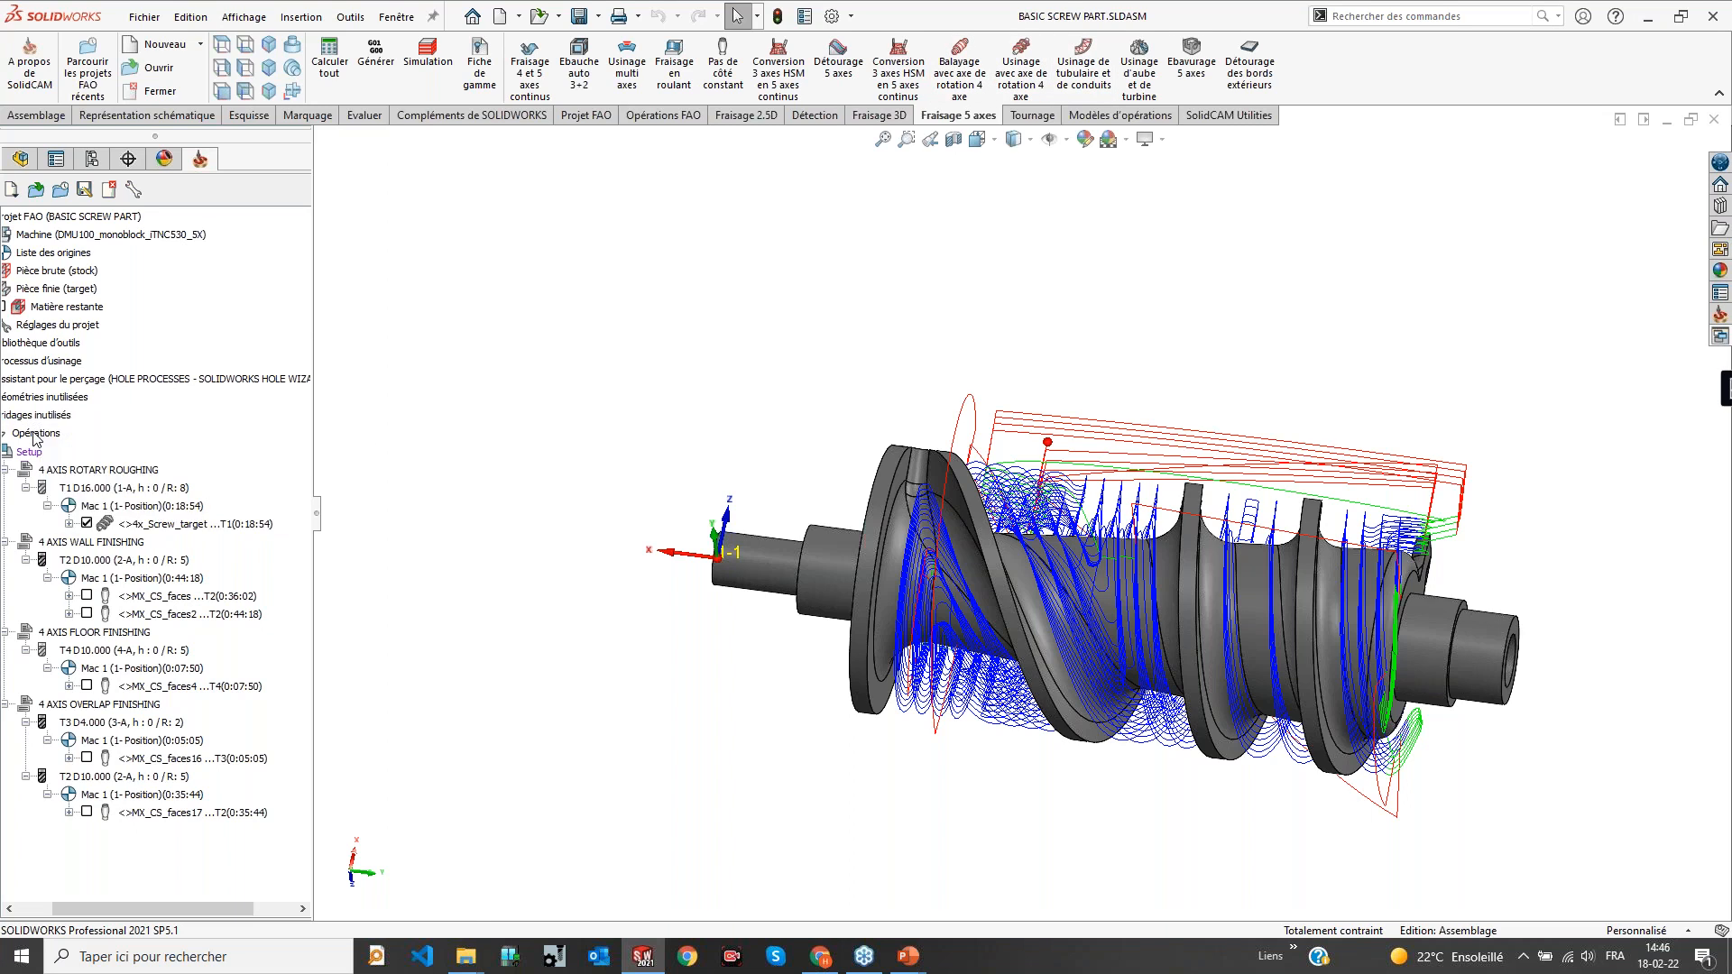
{"action": "right_click", "coordinate": [35, 437]}
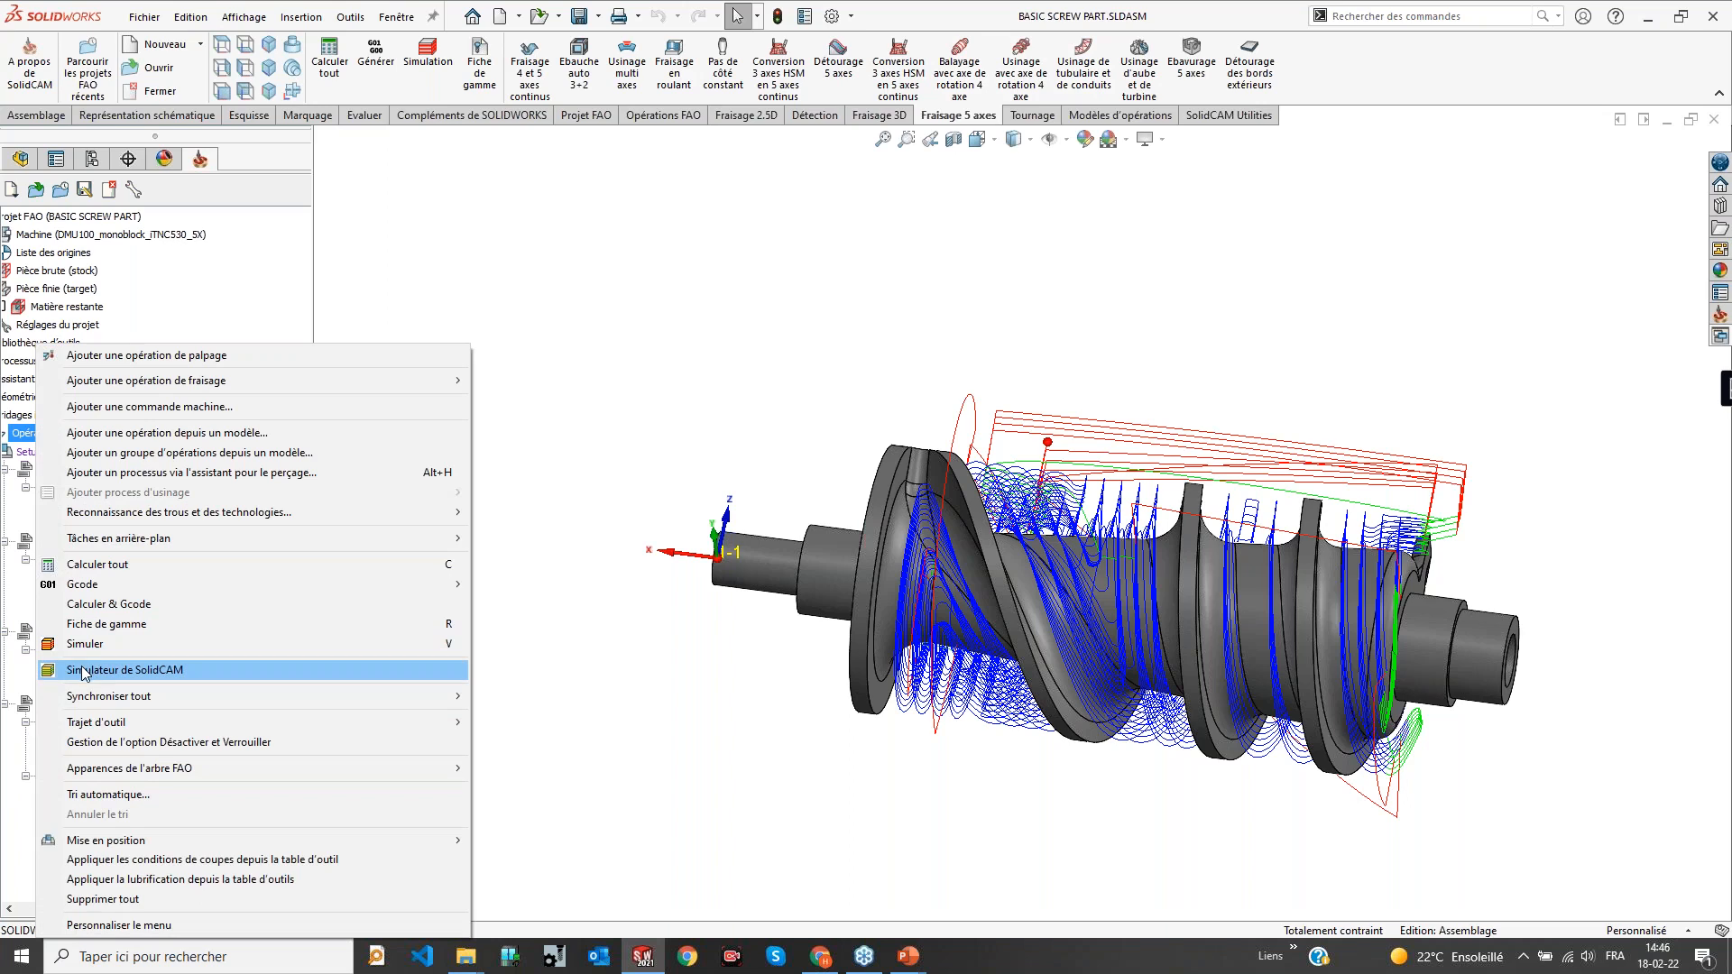
{"action": "left_click", "coordinate": [83, 672]}
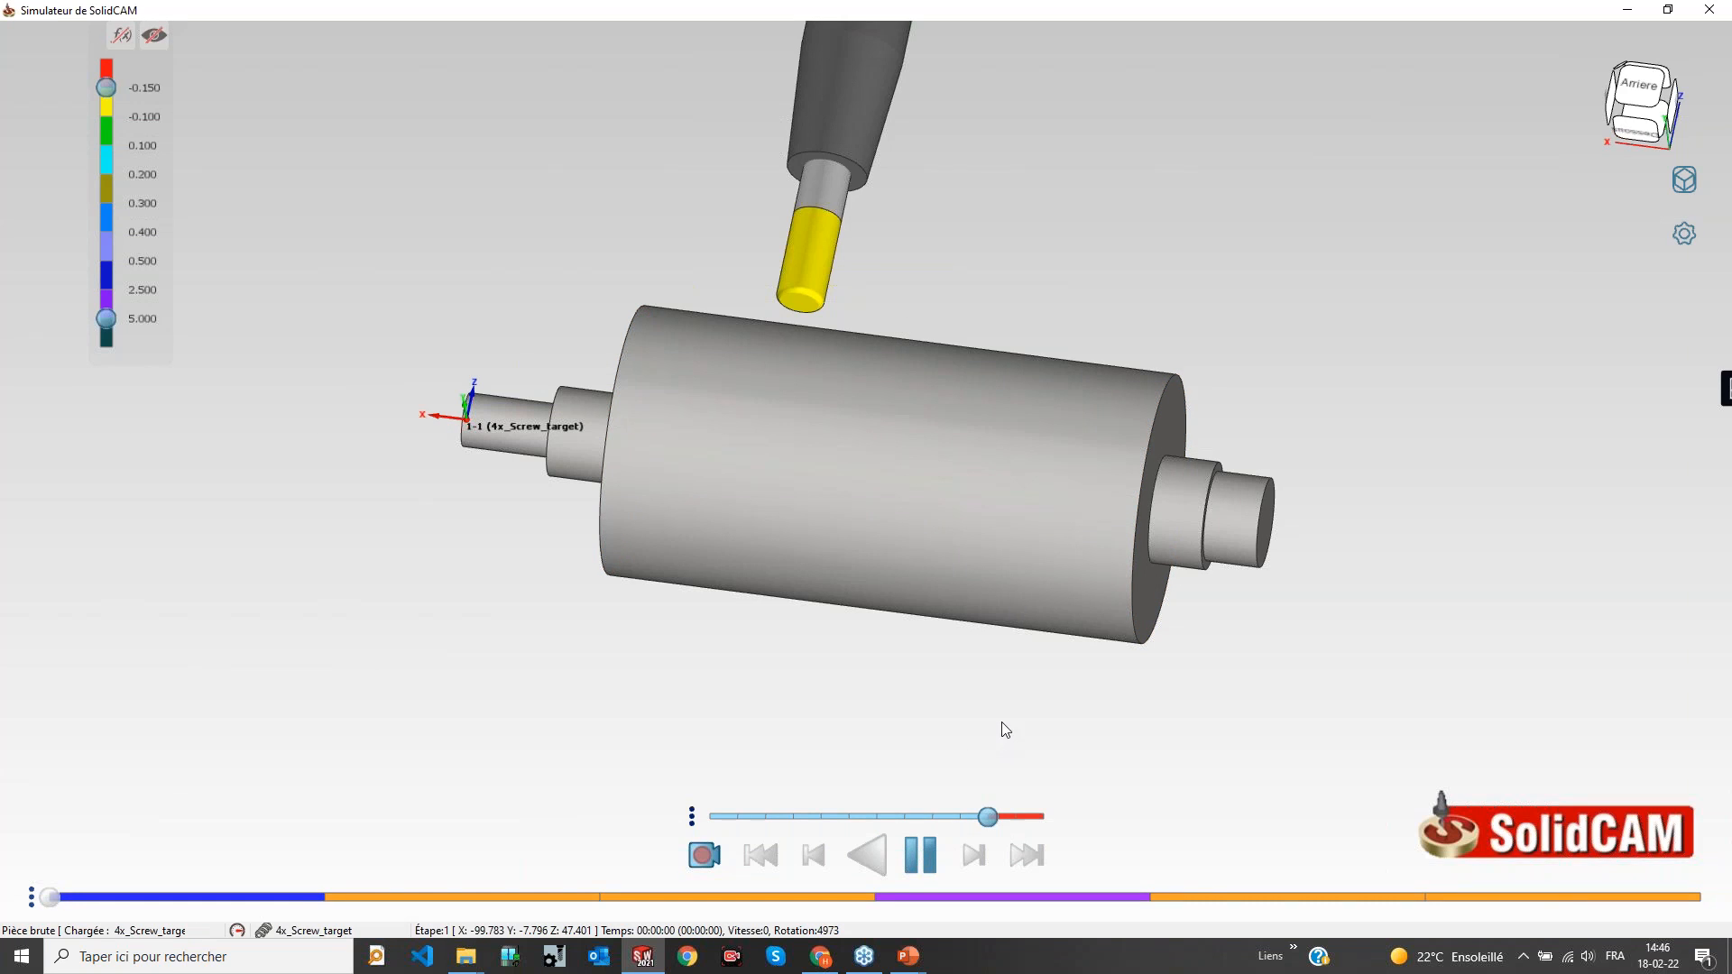
{"action": "left_click", "coordinate": [920, 854]}
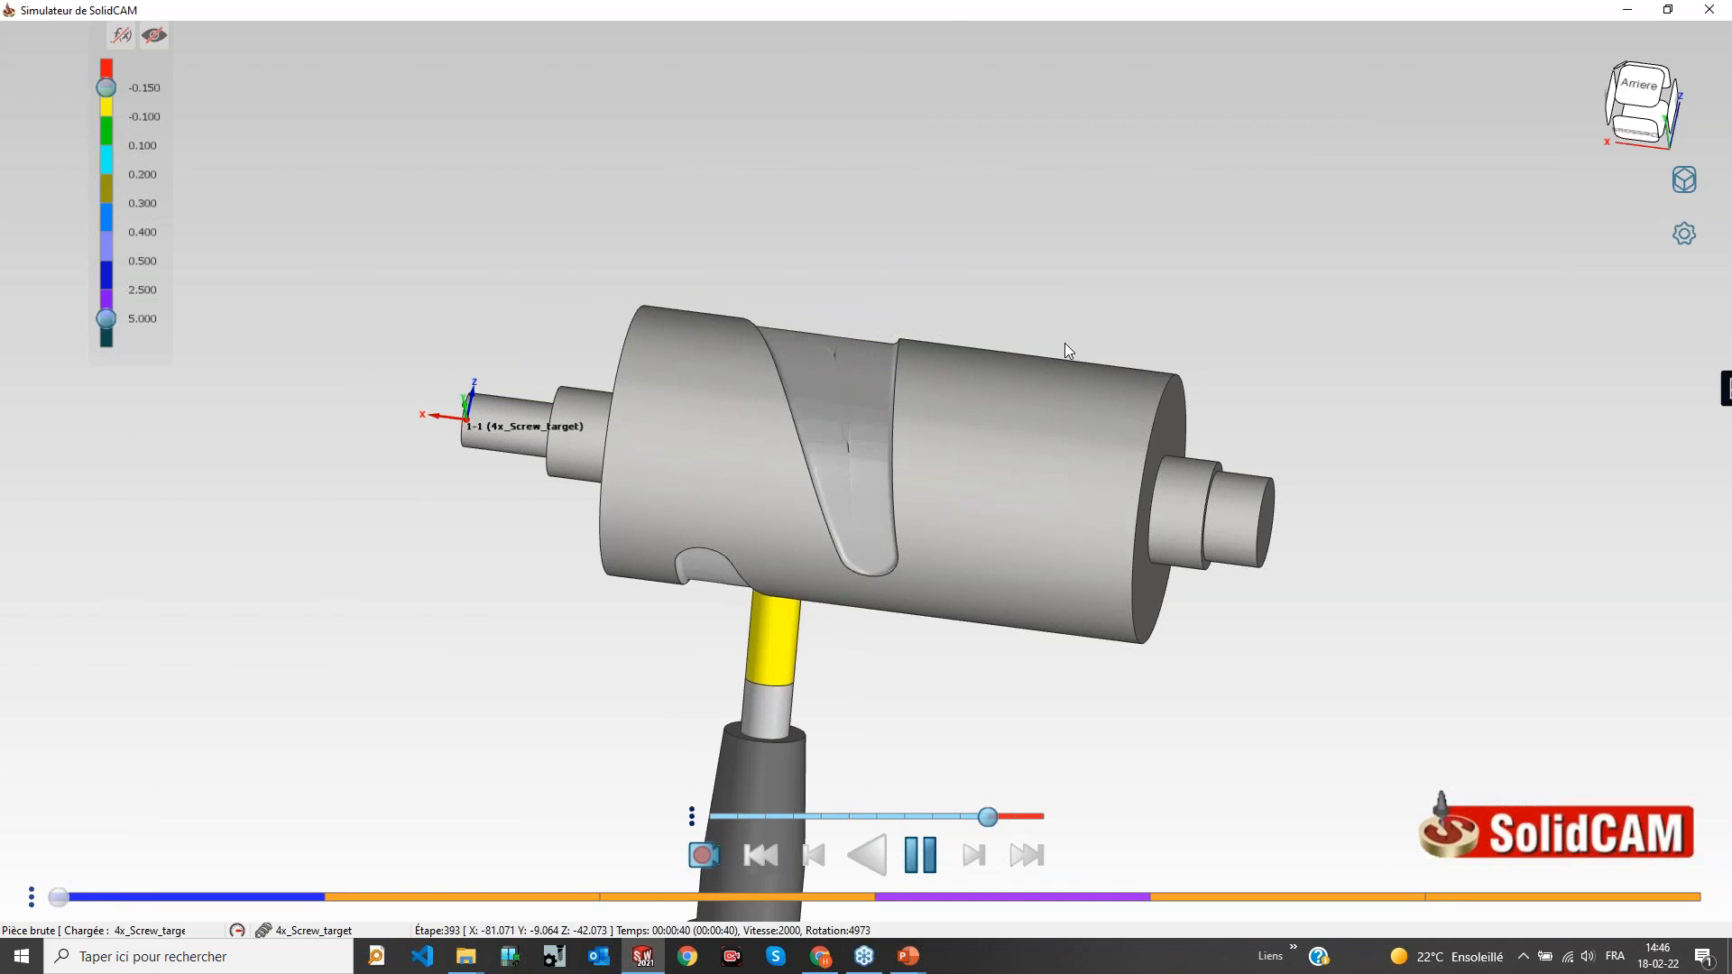
{"action": "scroll", "coordinate": [979, 416], "scroll_direction": "down", "scroll_amount": 1}
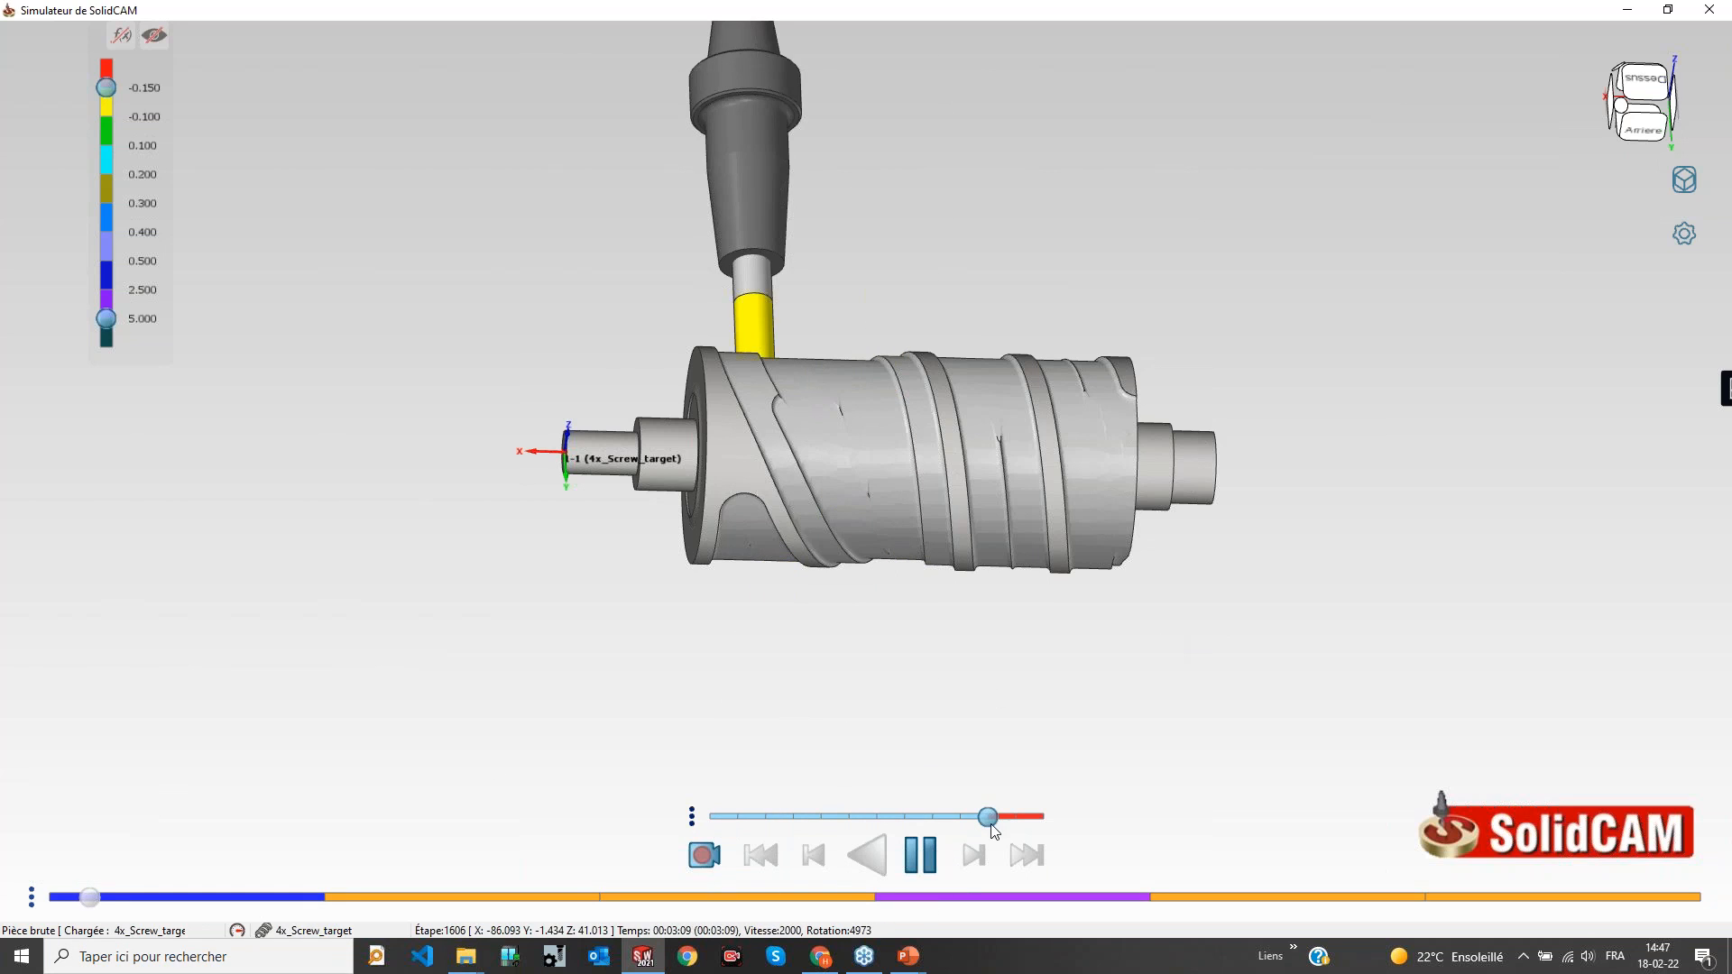
{"action": "left_click_drag", "start_coordinate": [989, 816], "coordinate": [1047, 817]}
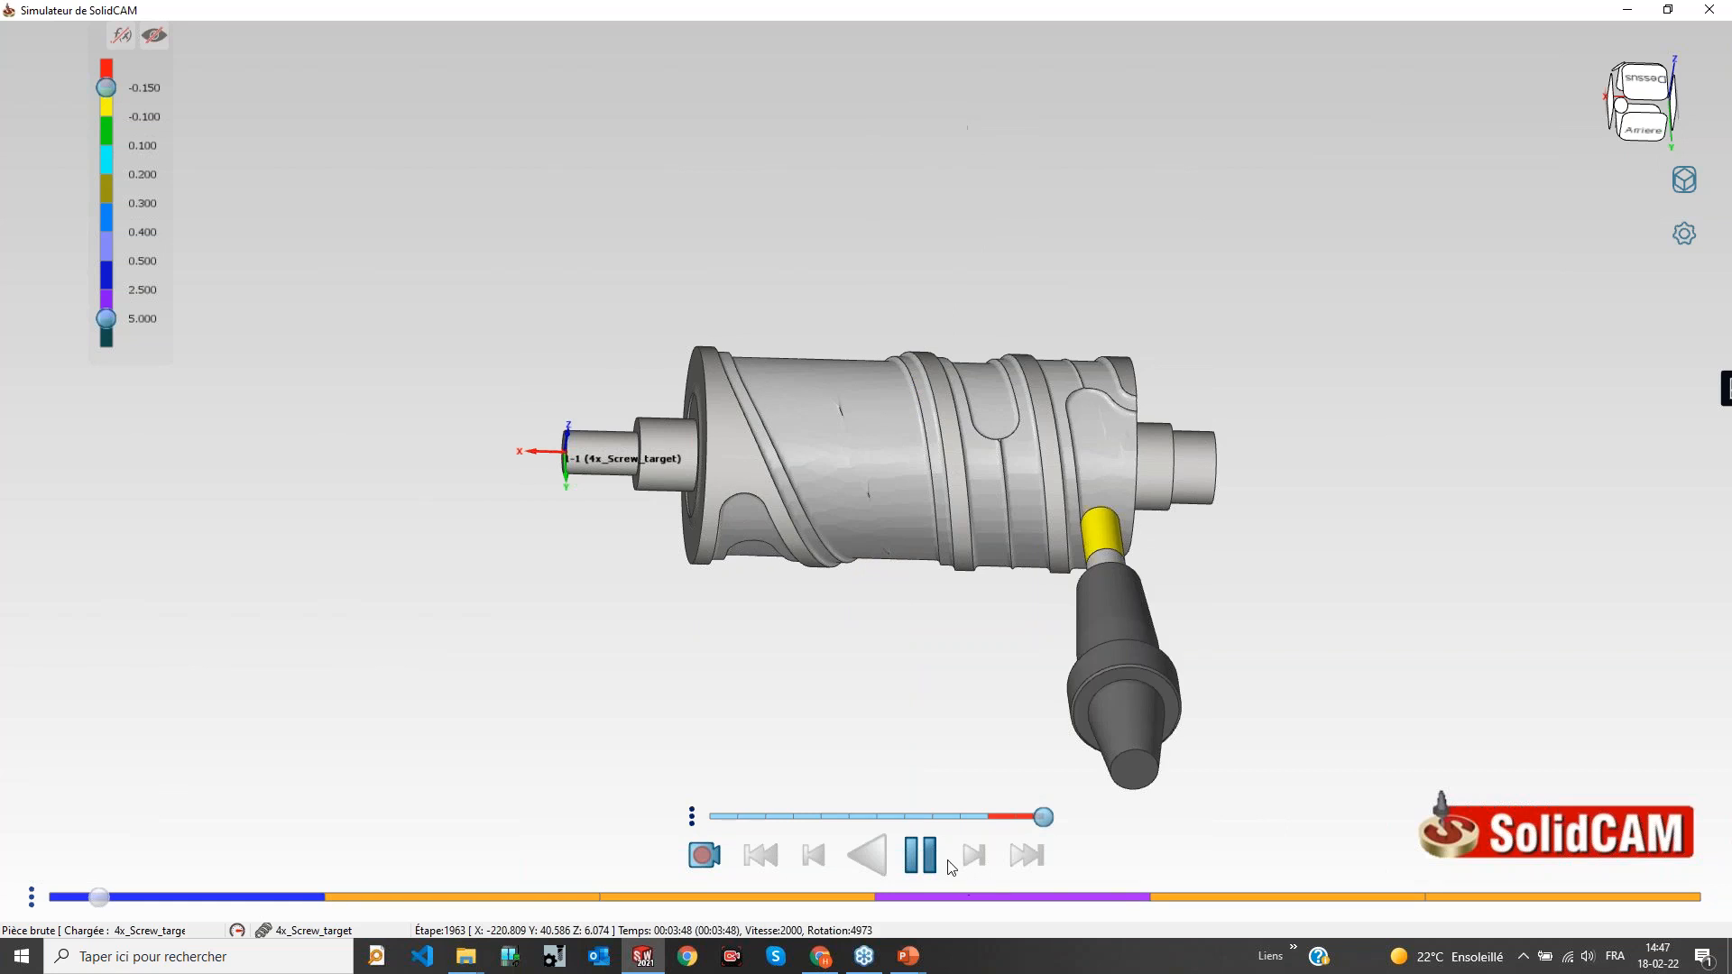
{"action": "left_click", "coordinate": [914, 851]}
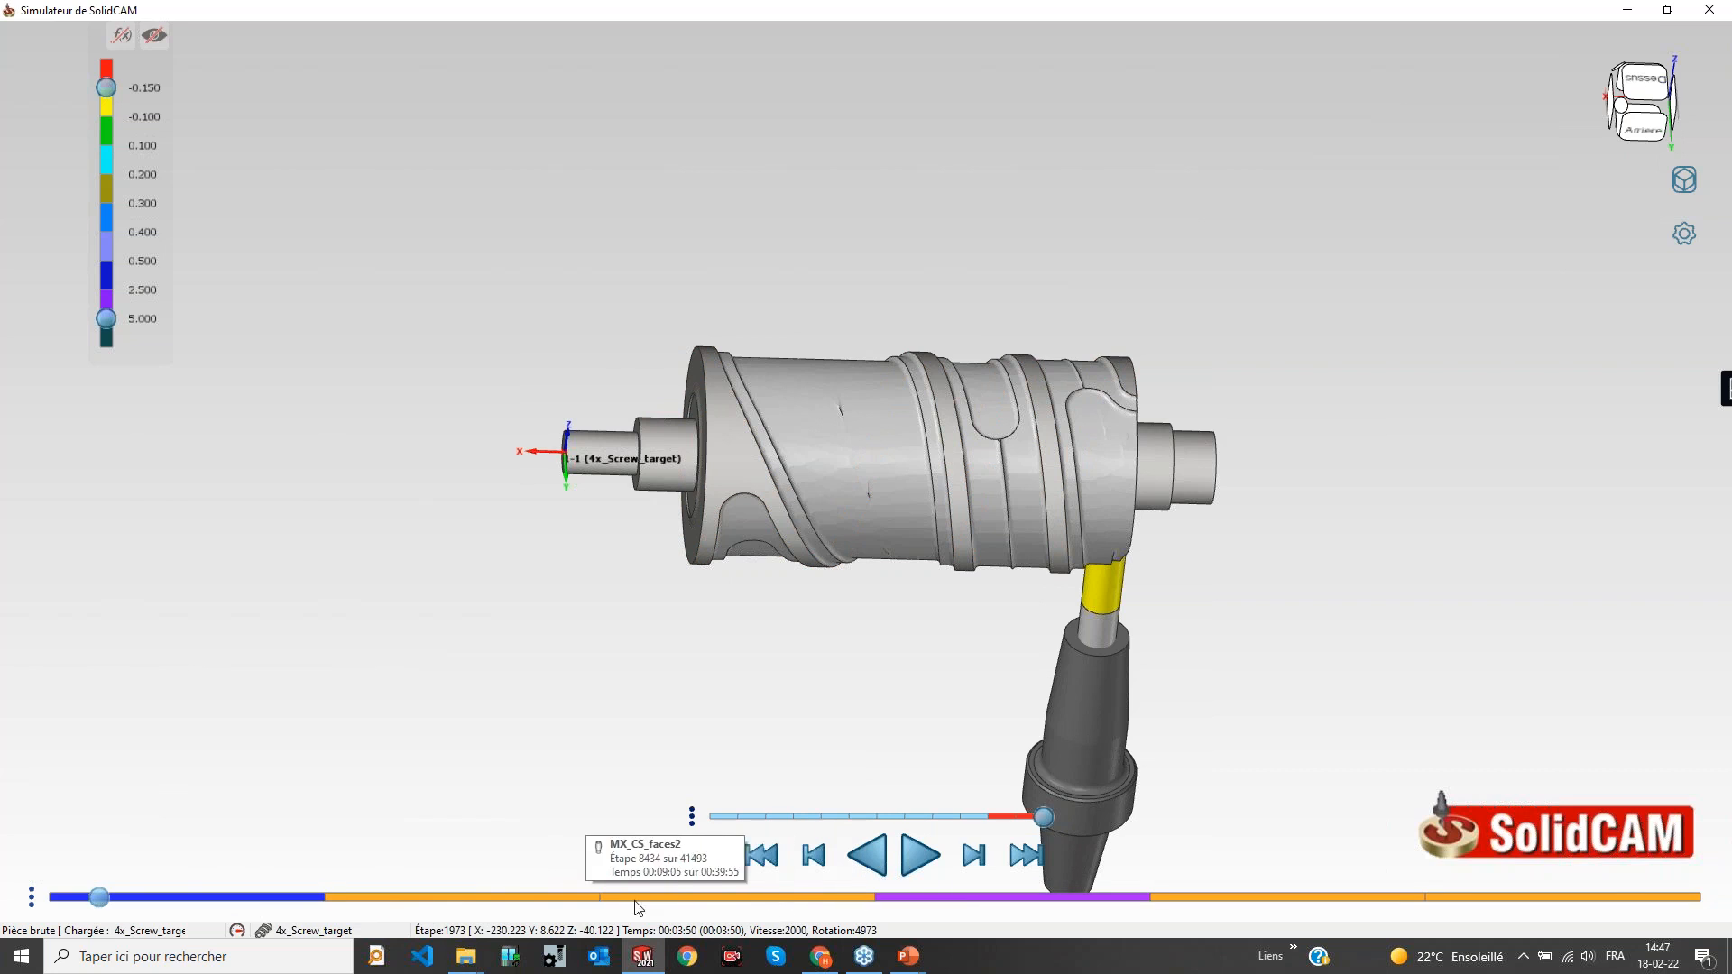
Jump the simulation to the start of the MX_CS_faces operation, cancel the stock calculation, and close the simulator
{"action": "left_click", "coordinate": [338, 895]}
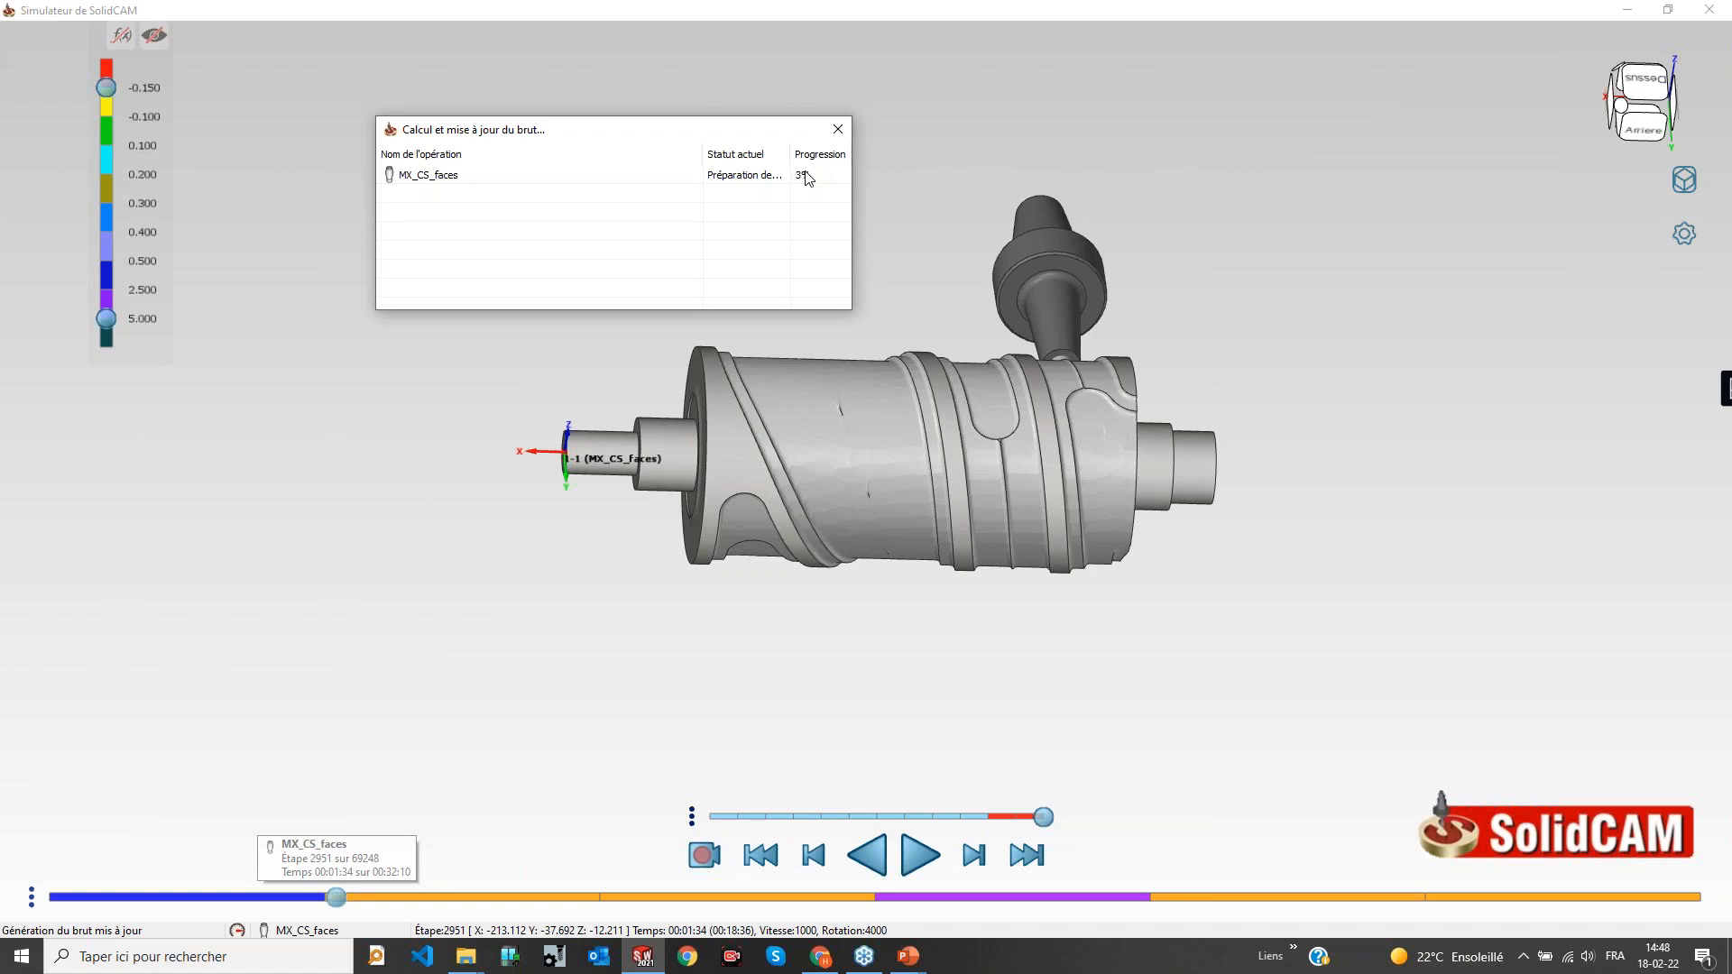
{"action": "left_click", "coordinate": [836, 132]}
{"action": "left_click", "coordinate": [1713, 8]}
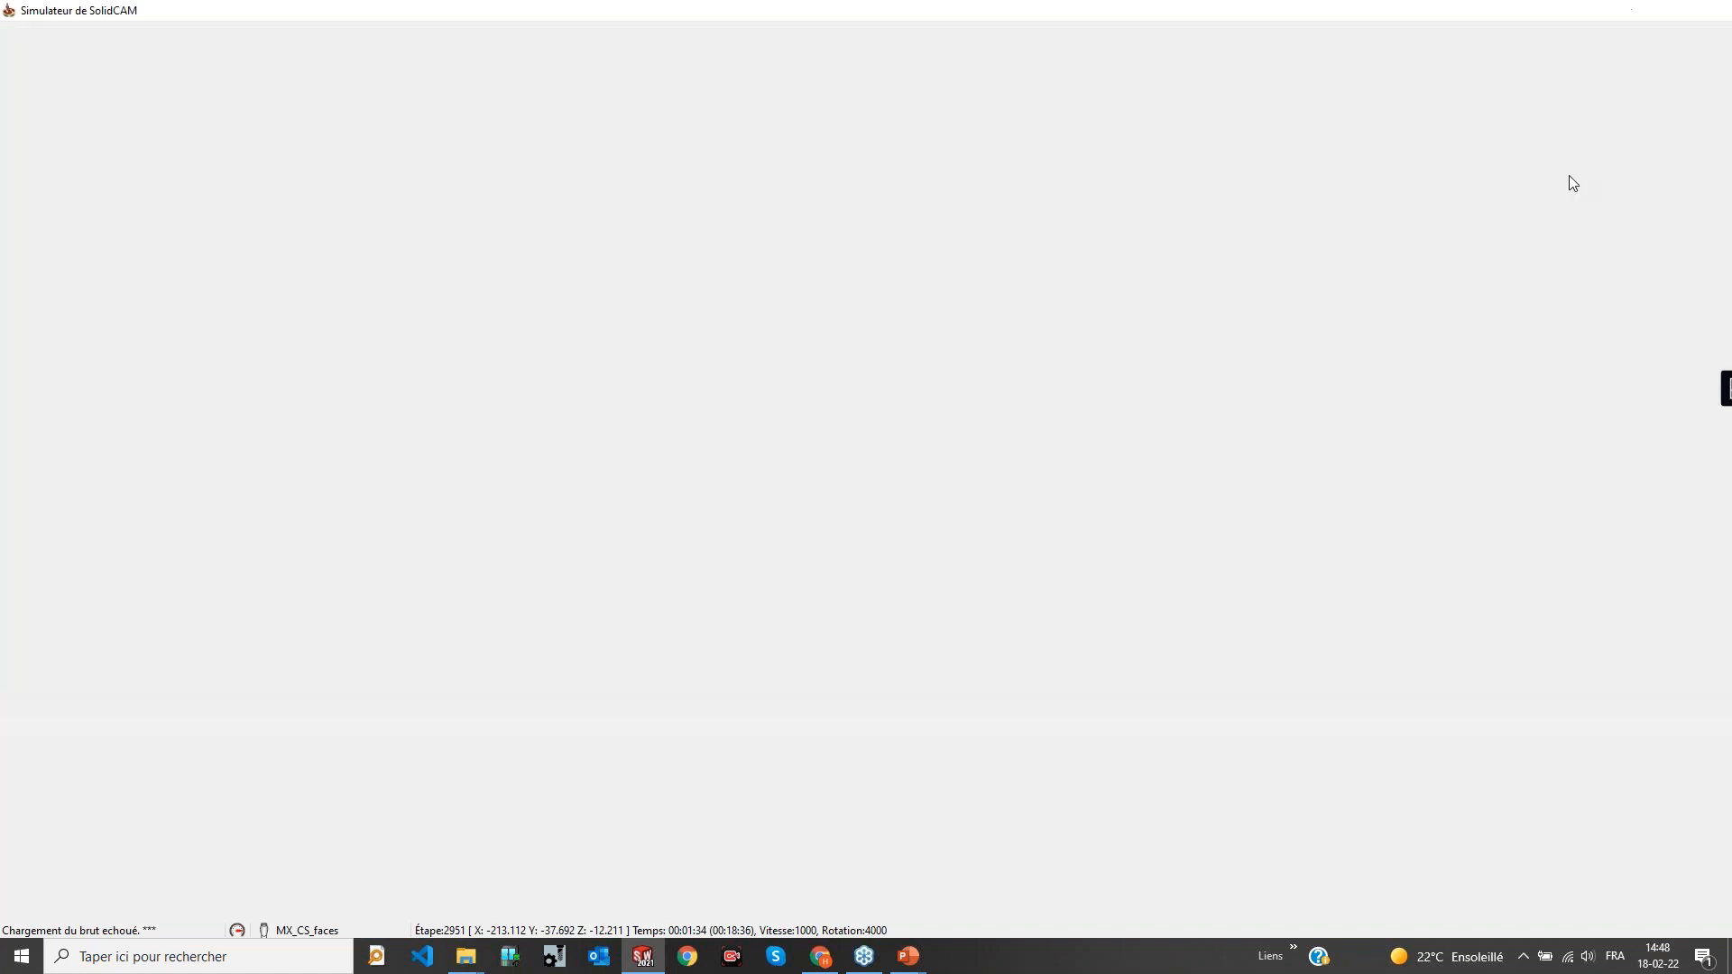
Examine the trajectory and geometry settings of the 4x_Screw_target operation against the screw model, and exit it
{"action": "middle_click_drag", "start_coordinate": [1129, 556], "coordinate": [1265, 664]}
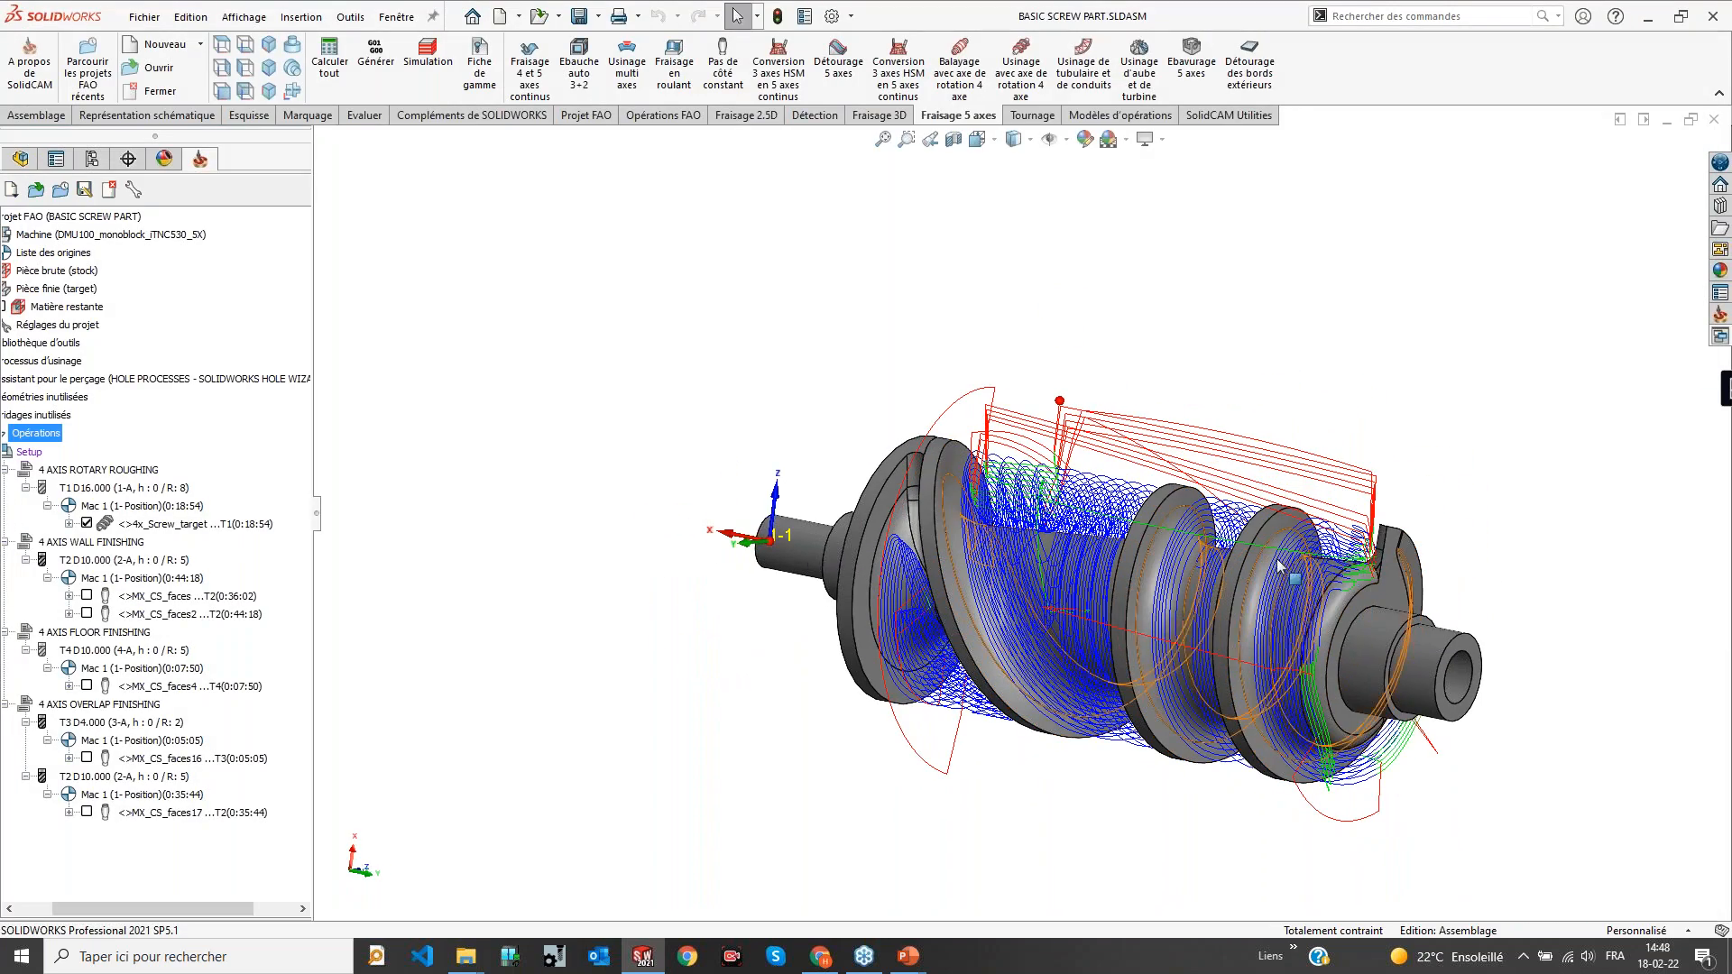
{"action": "left_click", "coordinate": [141, 526]}
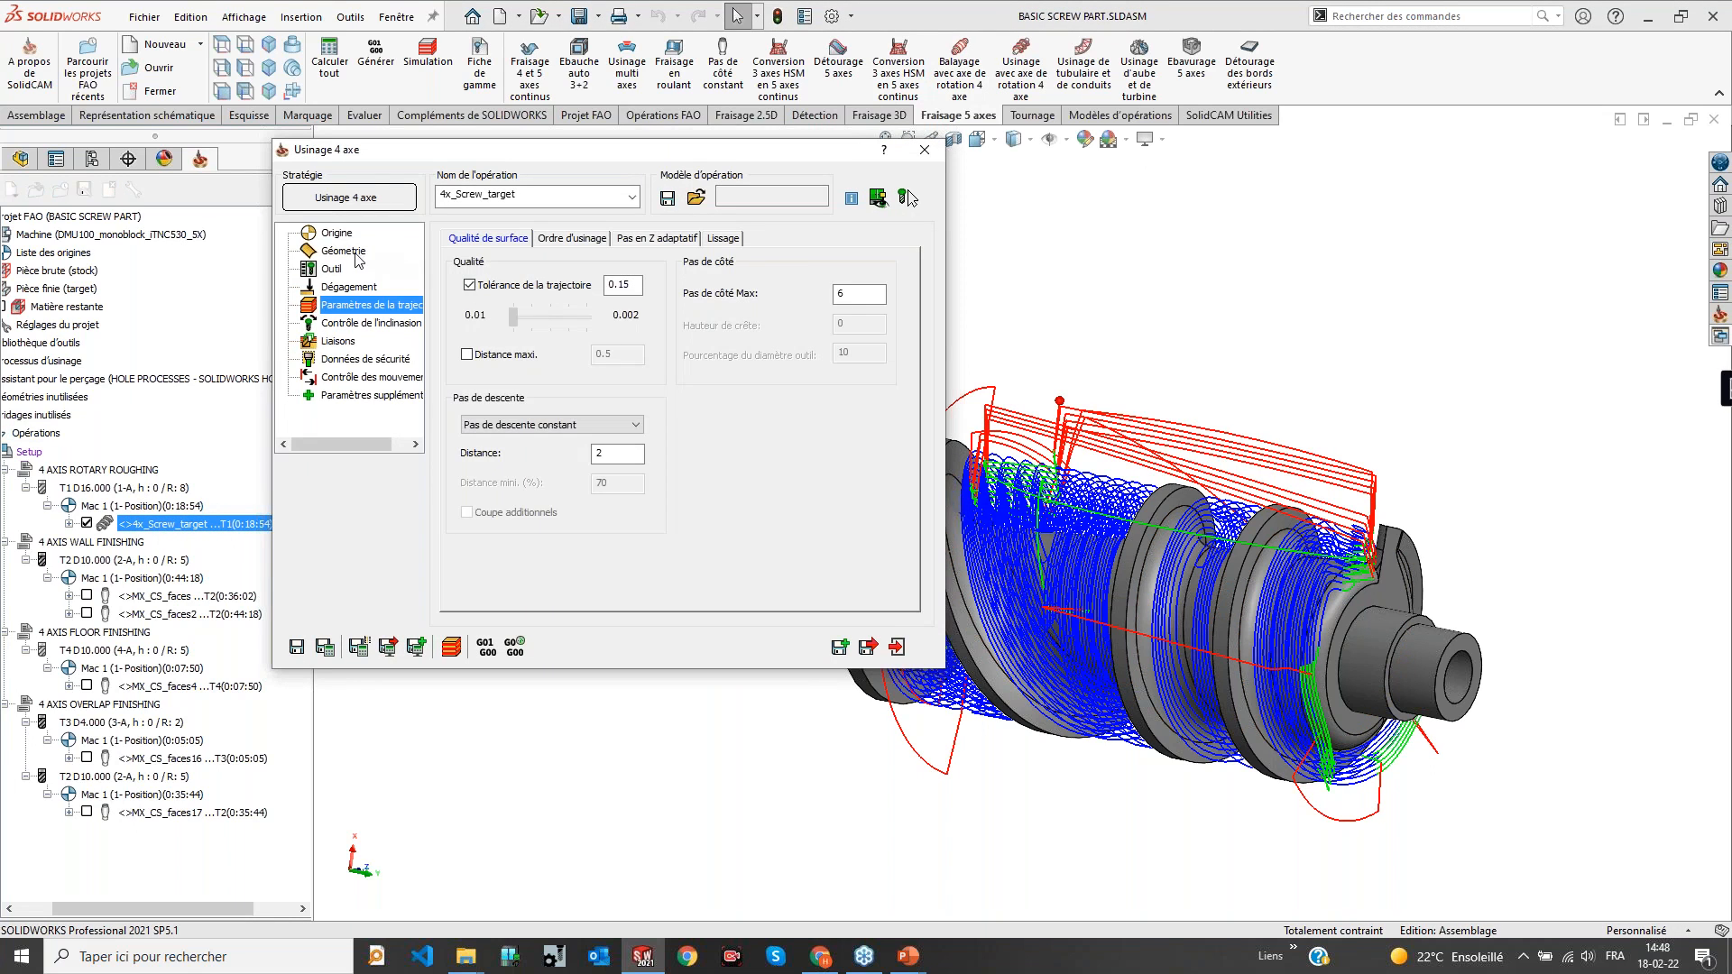
{"action": "left_click", "coordinate": [357, 253]}
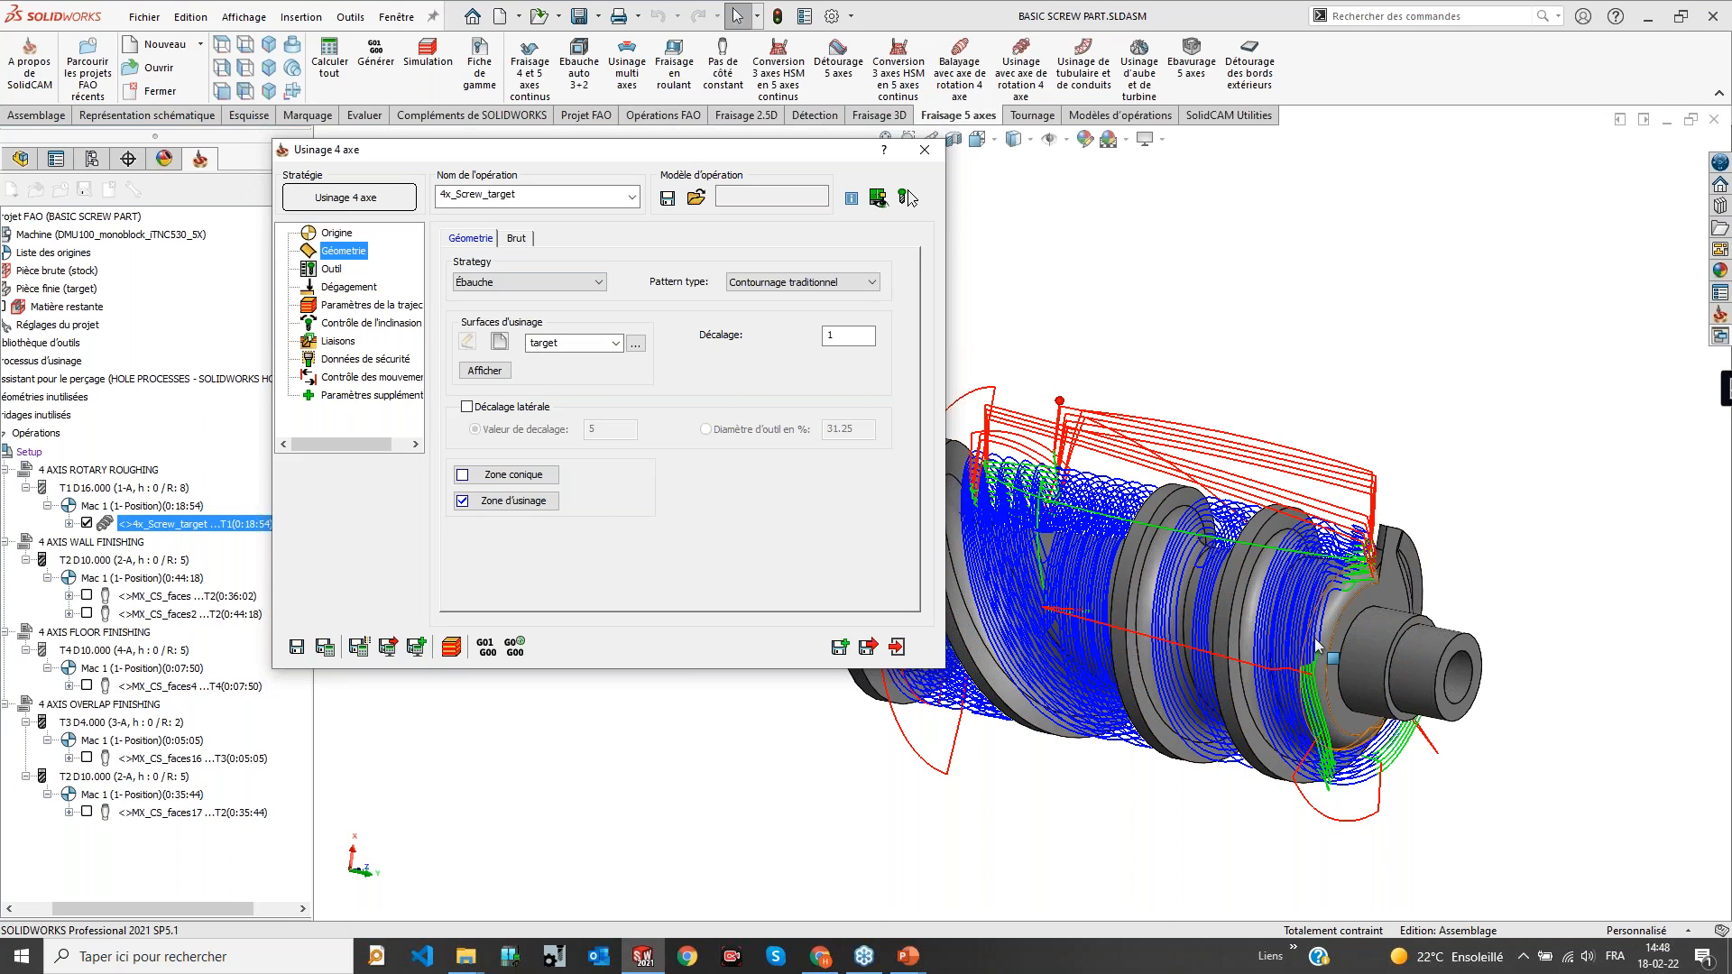
{"action": "middle_click_drag", "start_coordinate": [1317, 645], "coordinate": [1399, 624]}
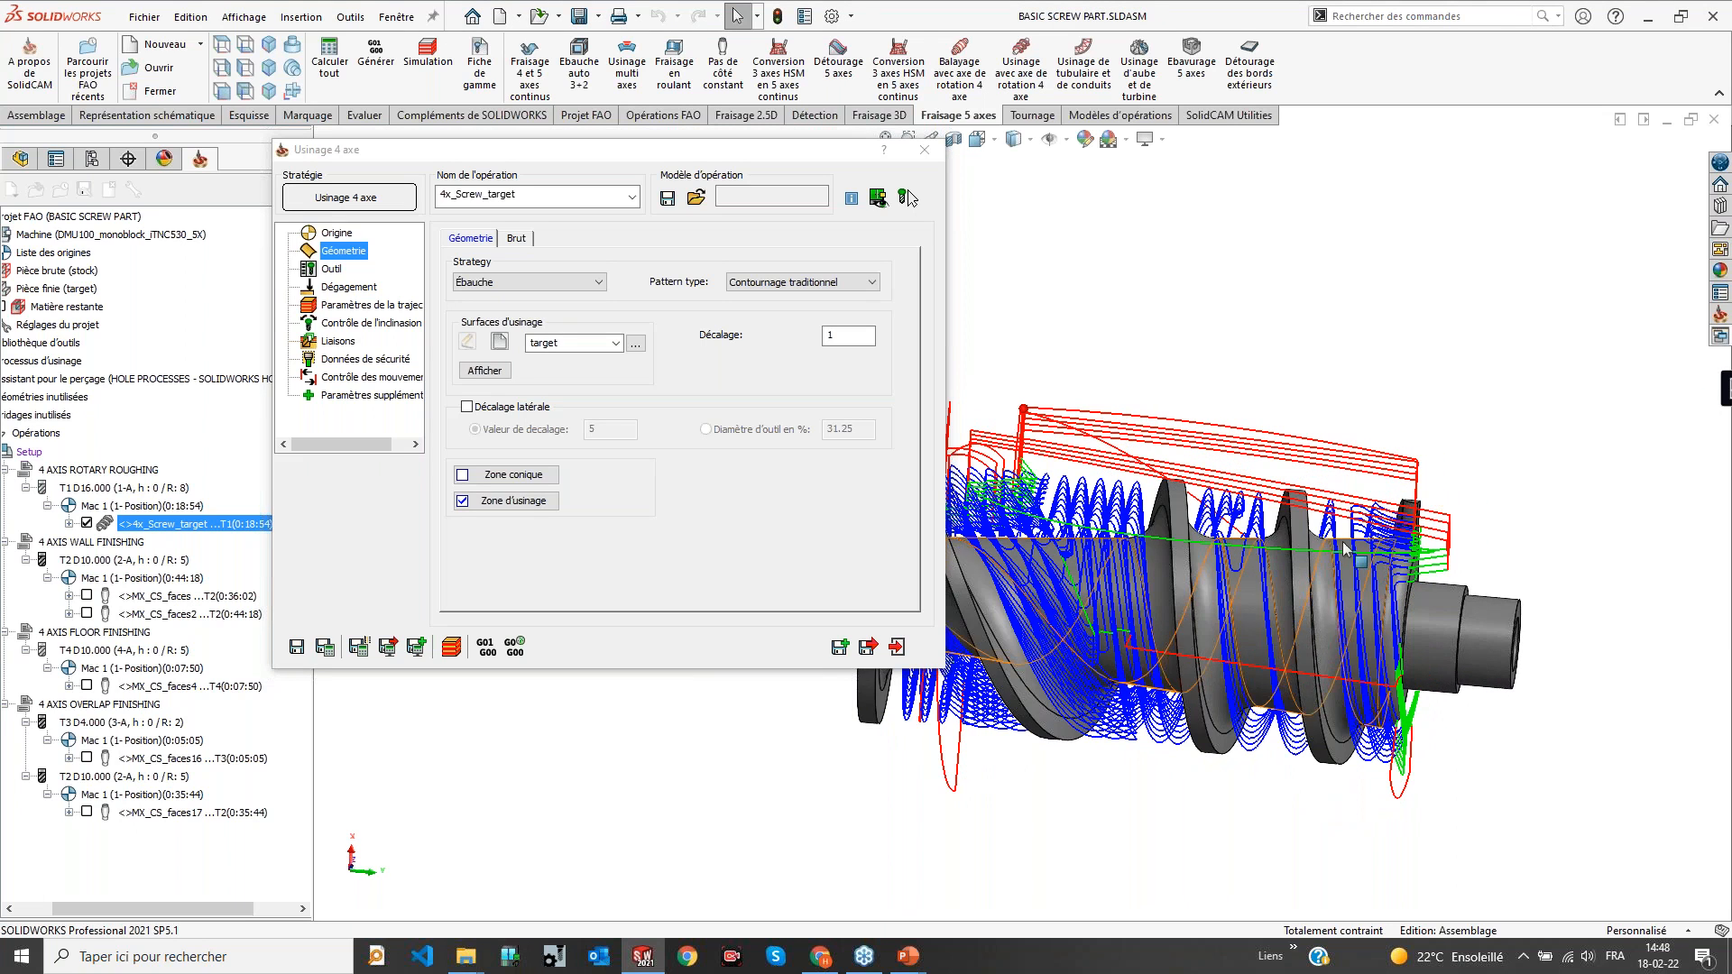
{"action": "left_click", "coordinate": [908, 646]}
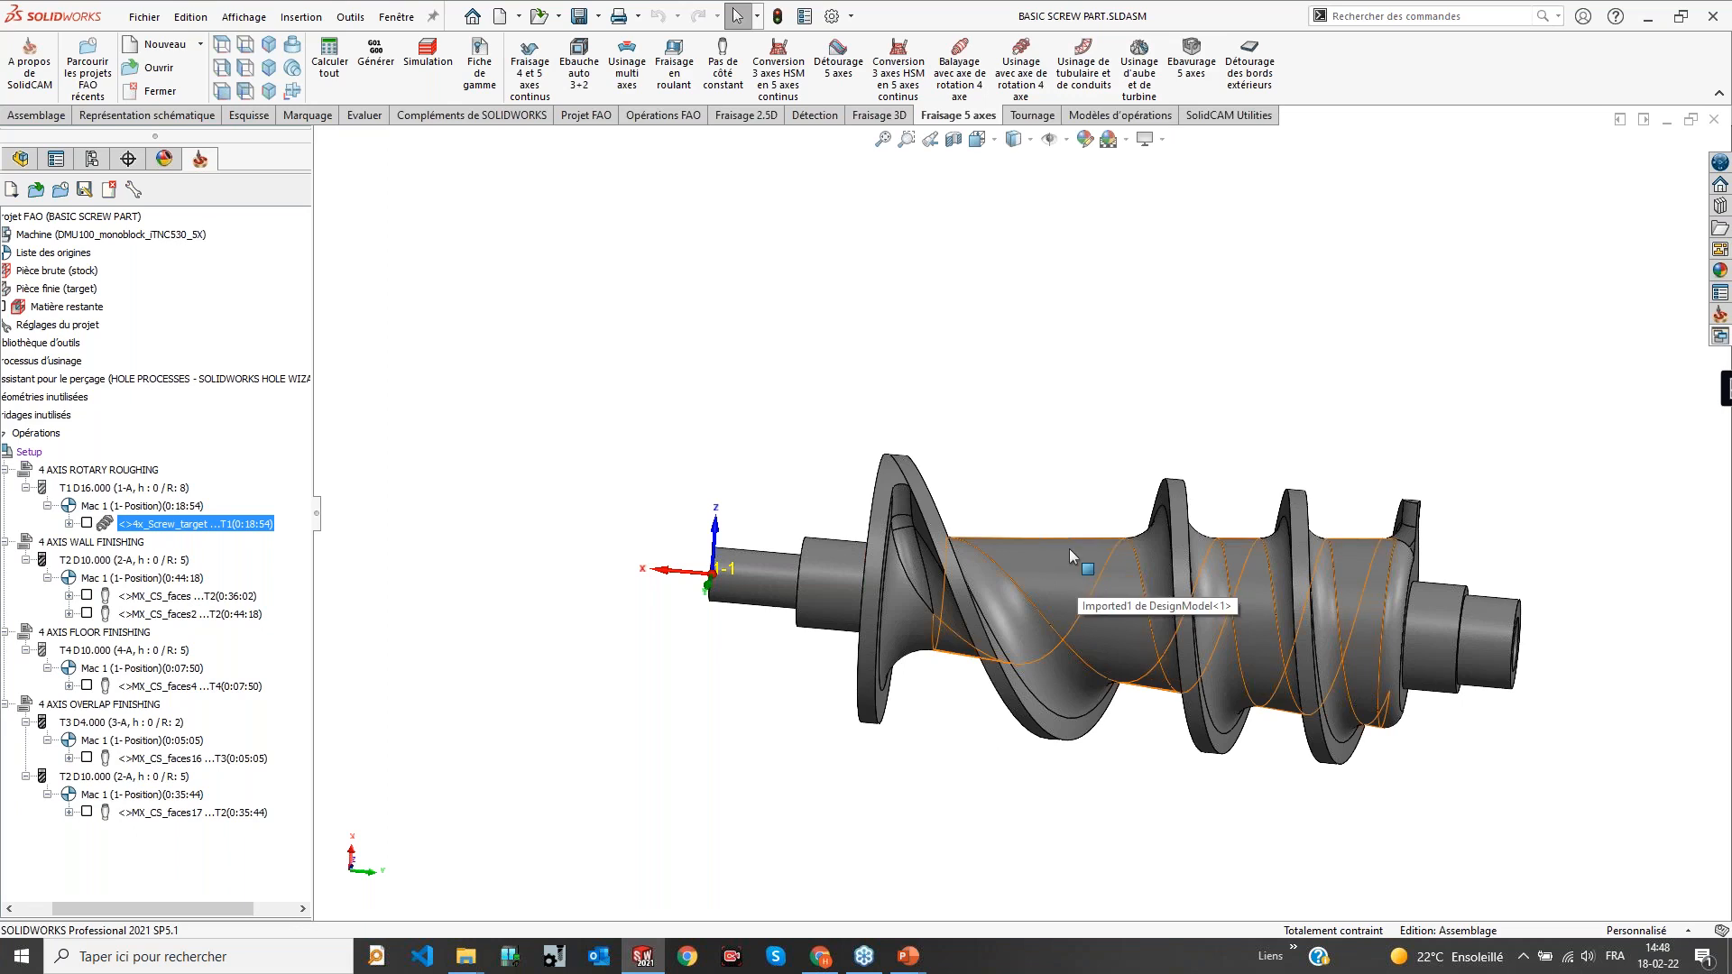
Create a blade and turbine machining operation with the Ébauche strategy and open its geometry settings for blades and hub
{"action": "left_click", "coordinate": [1142, 72]}
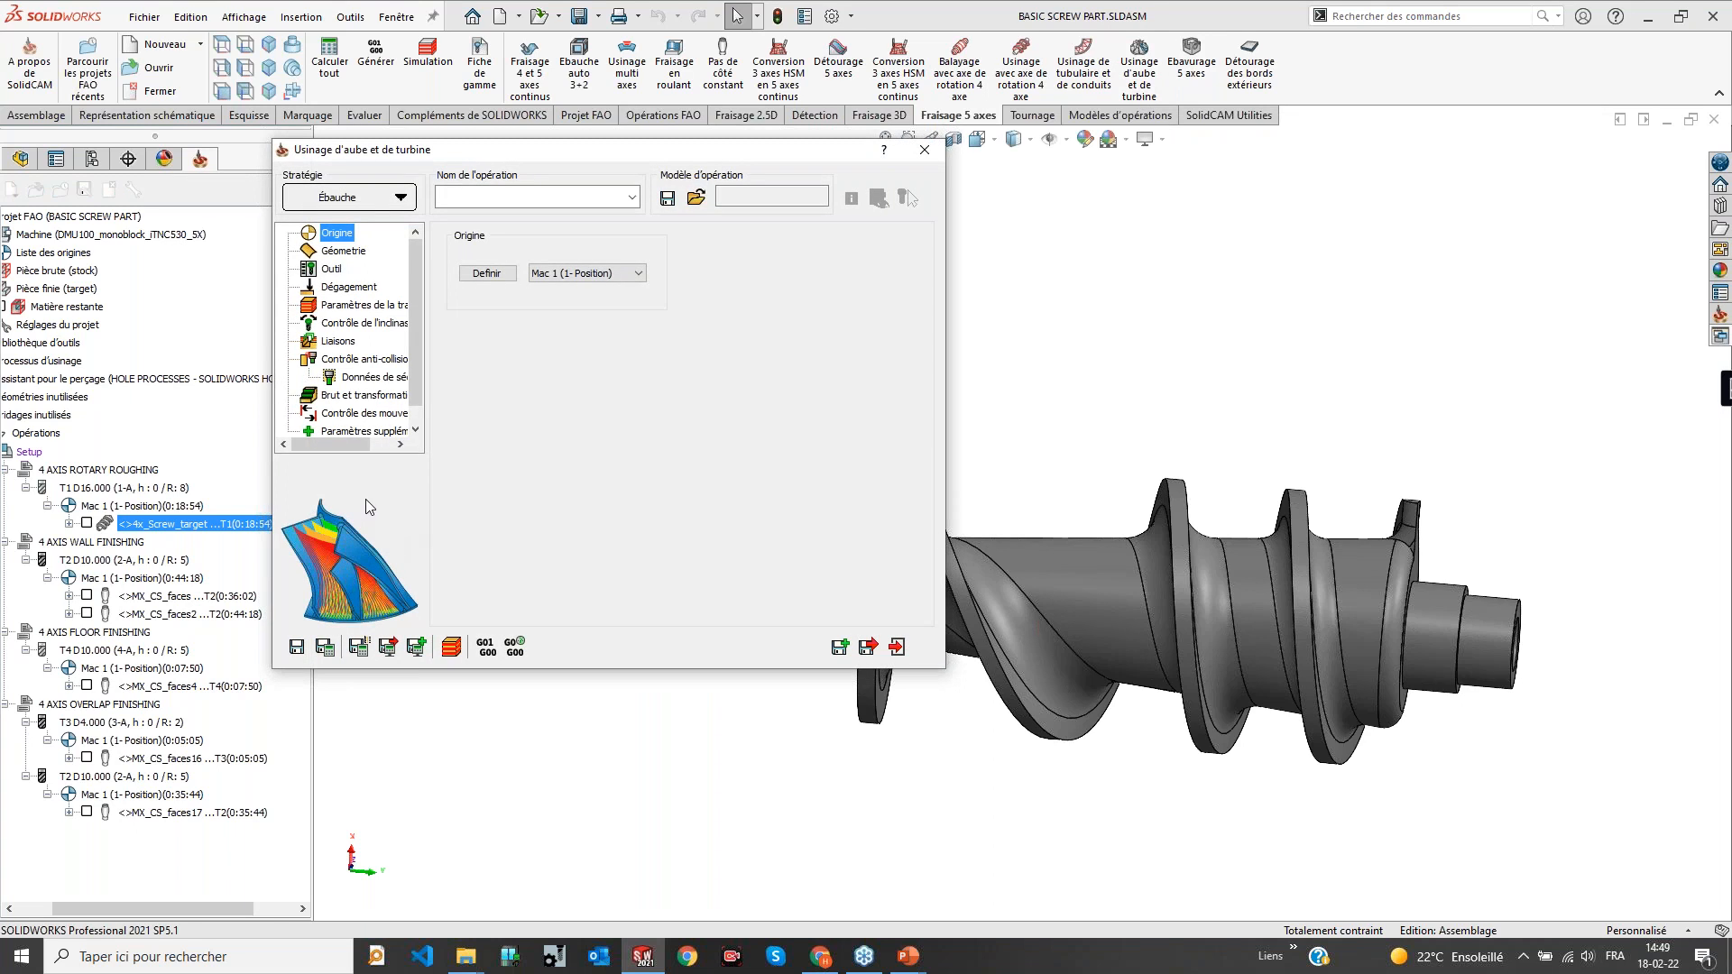
{"action": "left_click", "coordinate": [364, 203]}
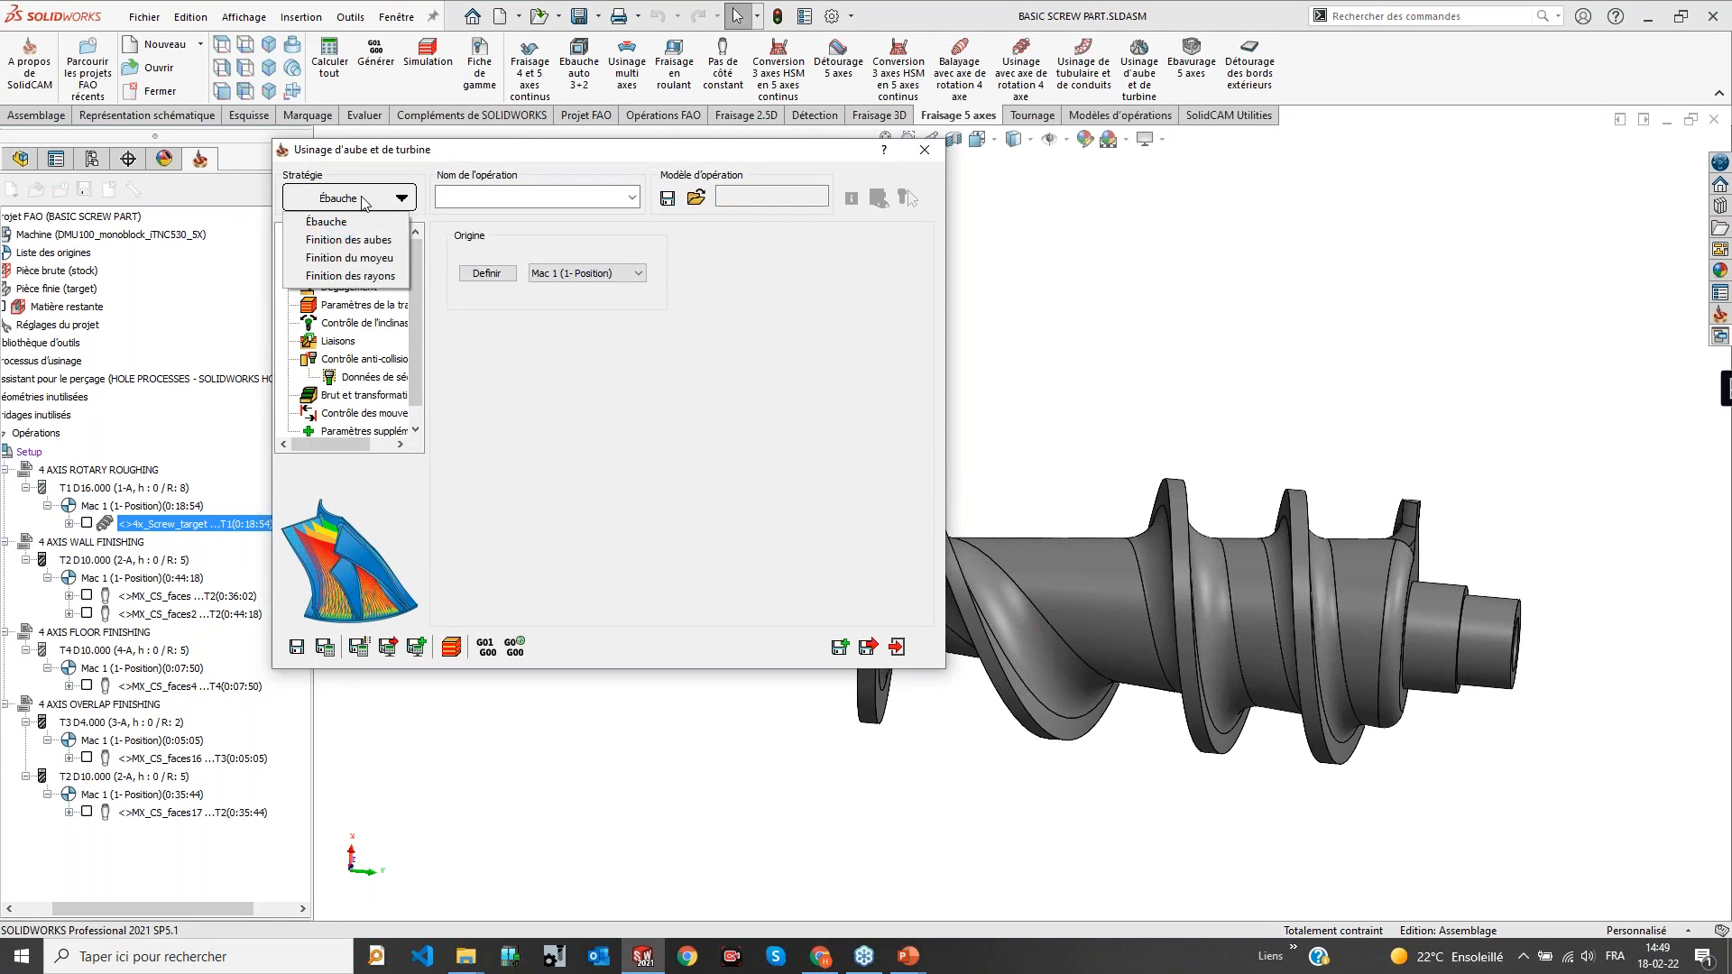
{"action": "left_click", "coordinate": [323, 225]}
{"action": "left_click", "coordinate": [343, 252]}
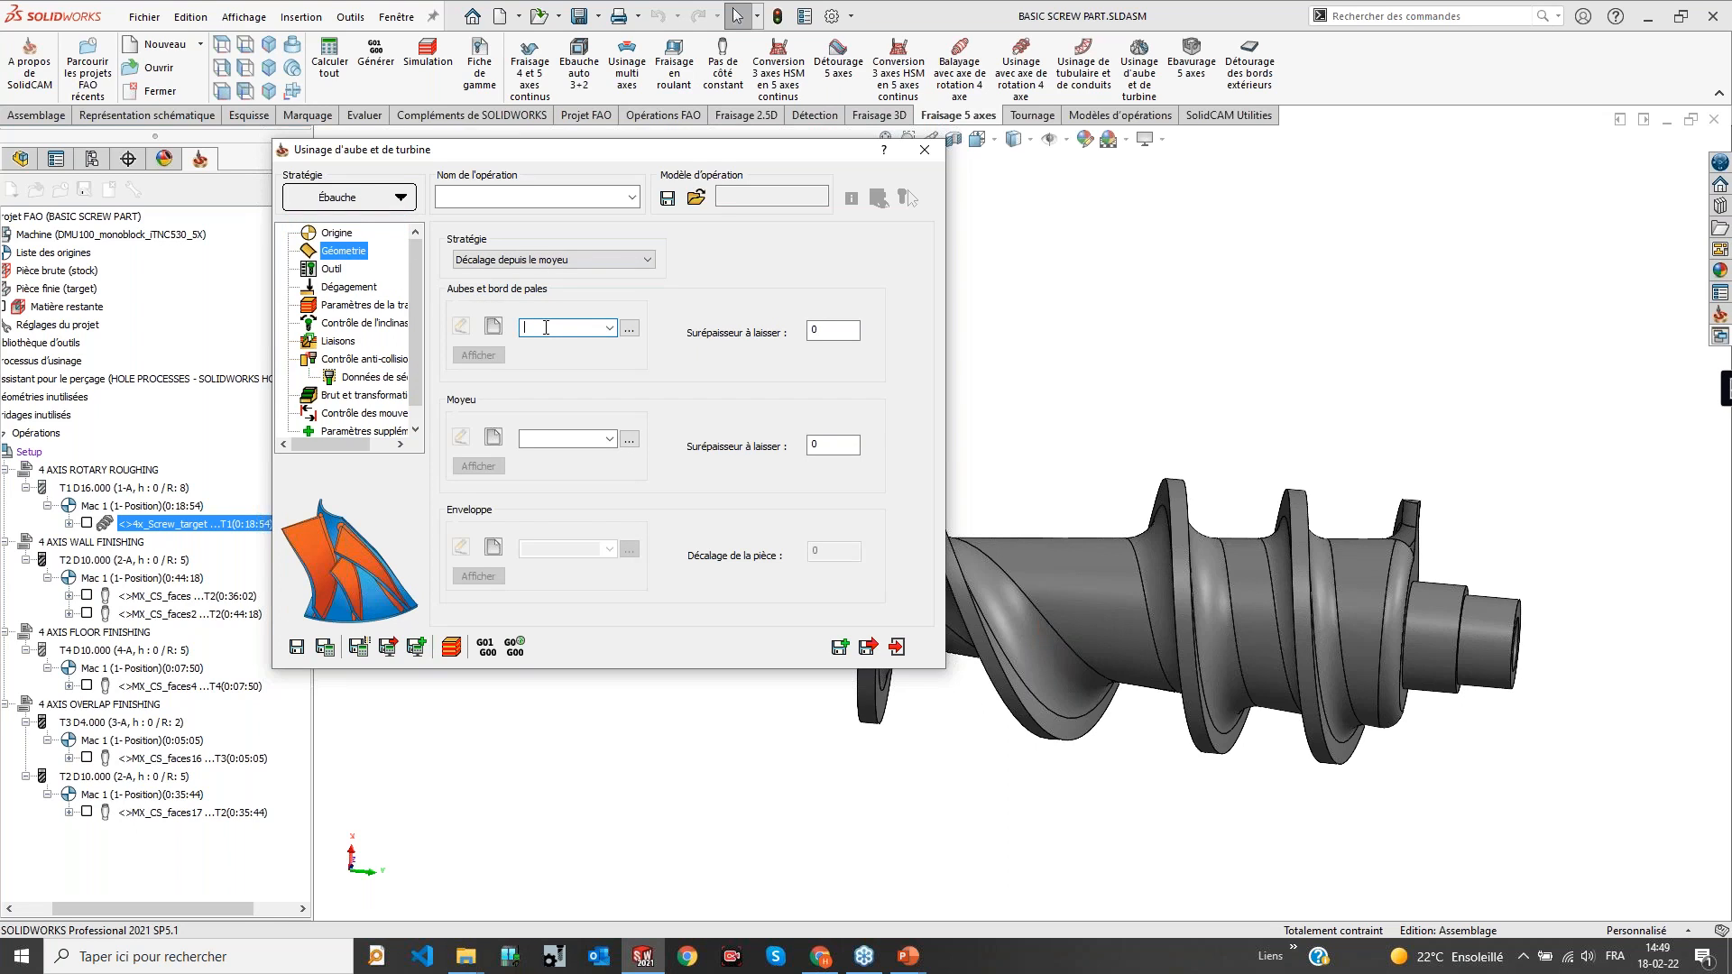
{"action": "left_click", "coordinate": [544, 440]}
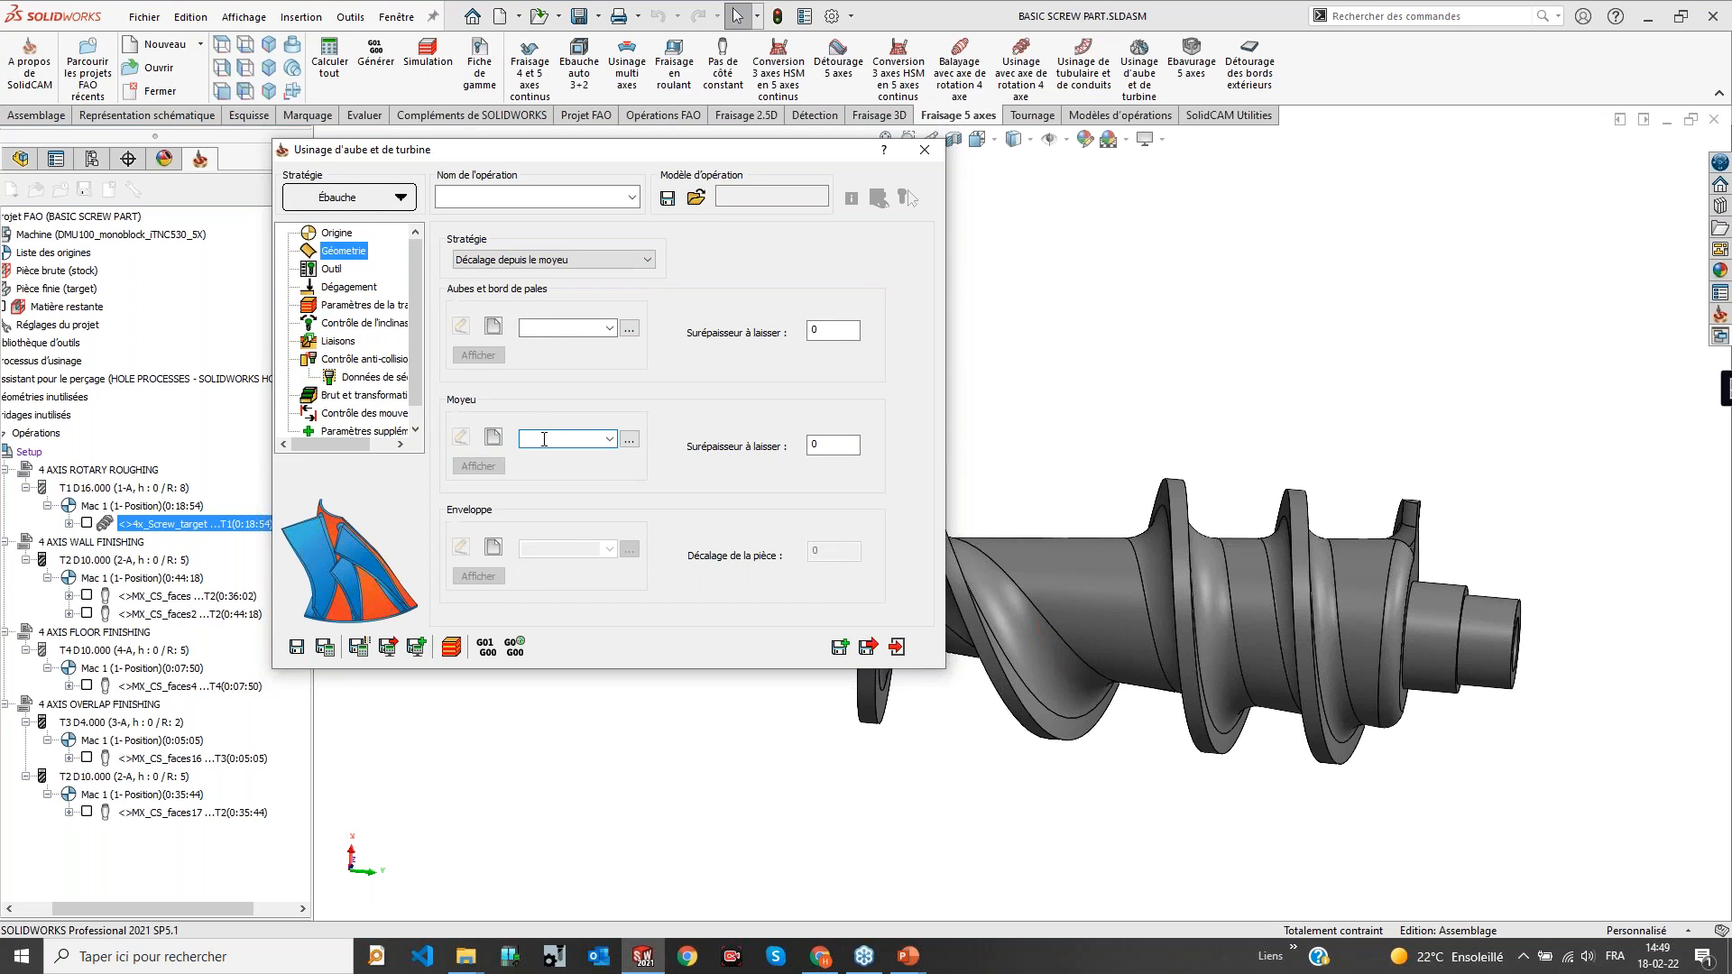
{"action": "left_click", "coordinate": [548, 329]}
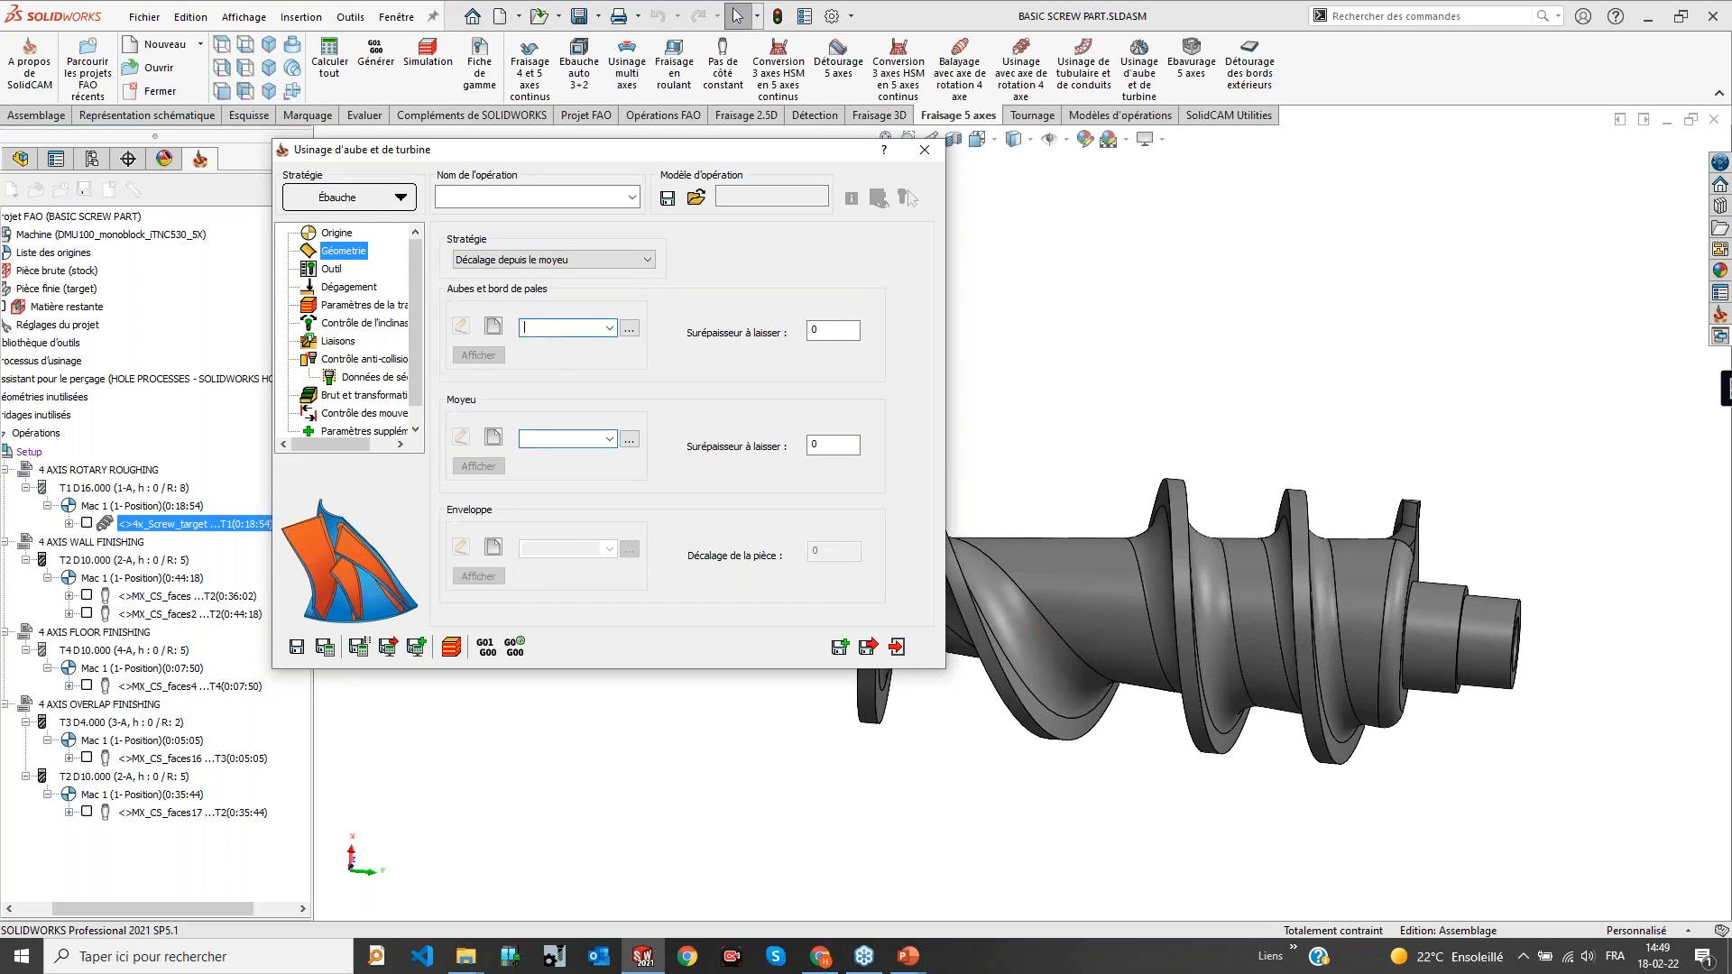
Compare the roughing geometry strategies and choose Equidistant entre le moyeu et l'enveloppe
{"action": "left_click", "coordinate": [577, 261]}
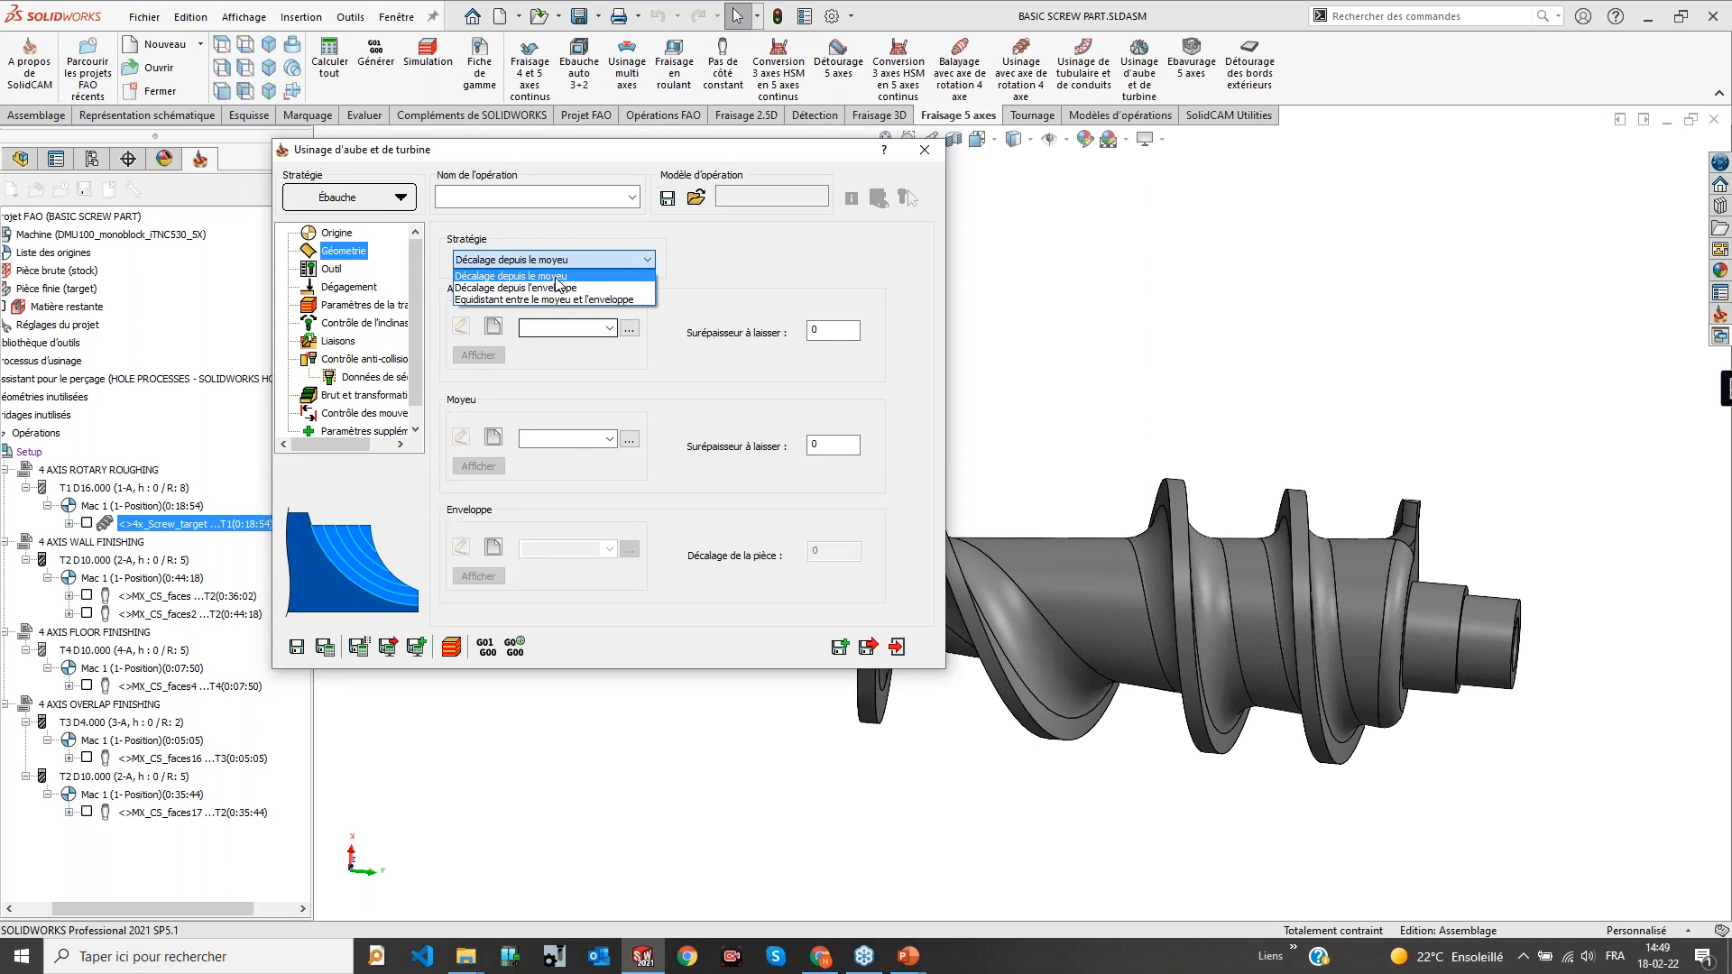
{"action": "left_click", "coordinate": [510, 276]}
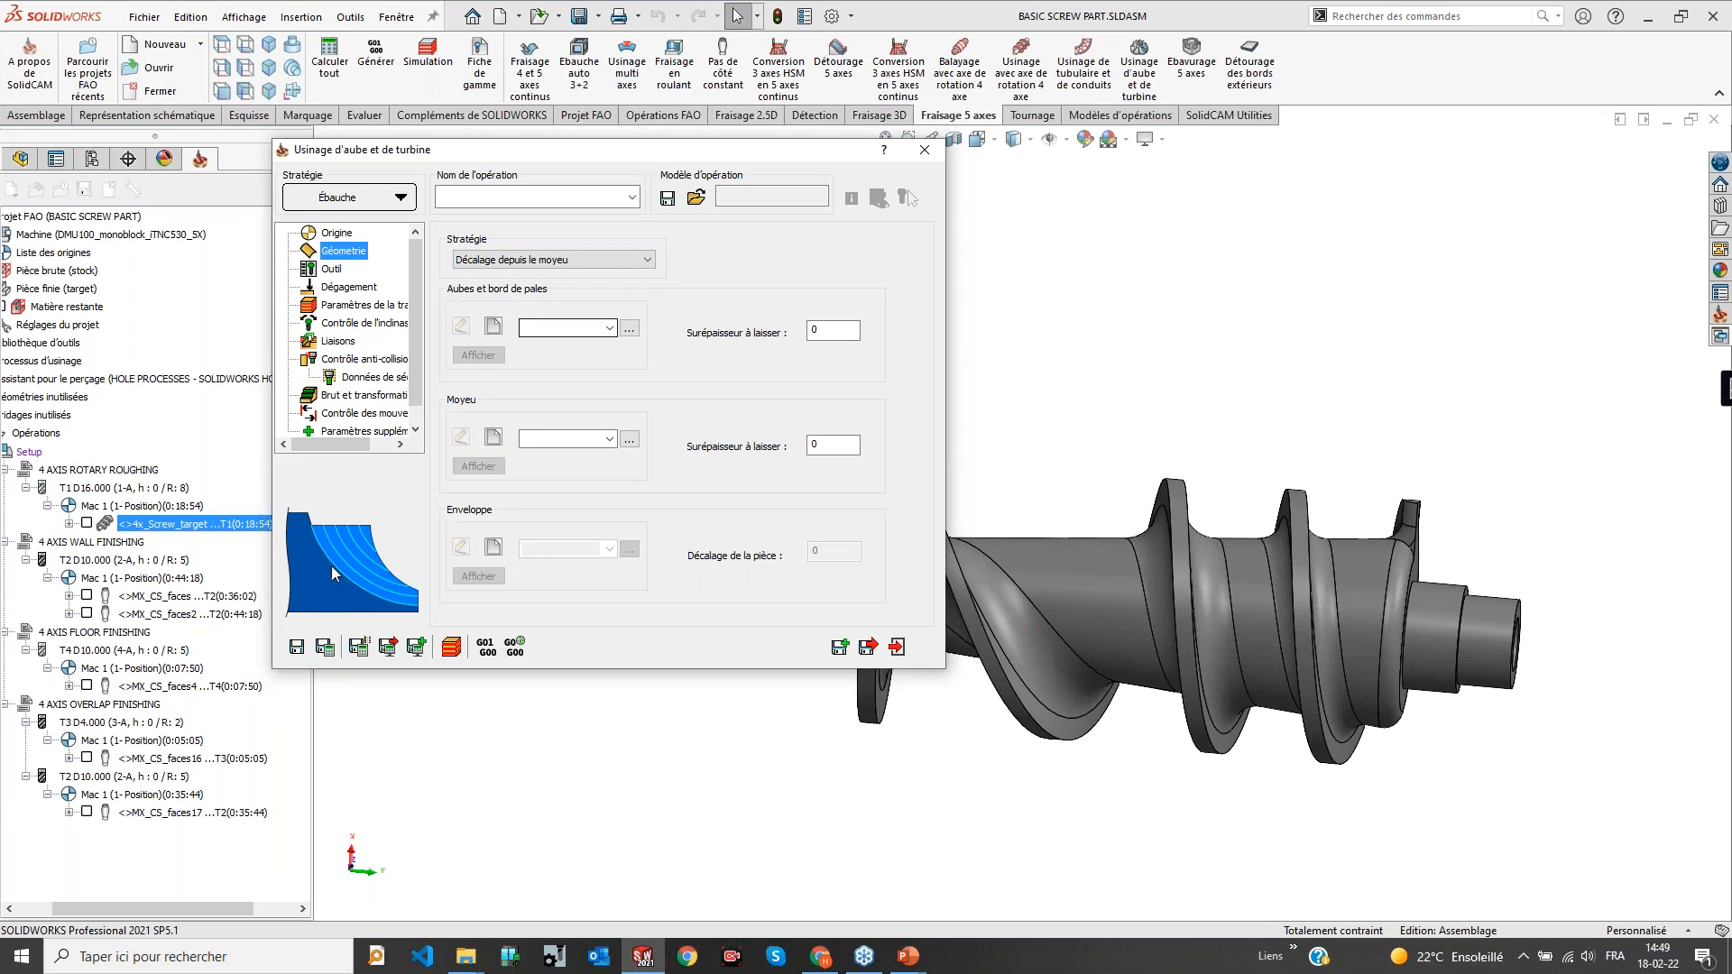
{"action": "left_click", "coordinate": [587, 262]}
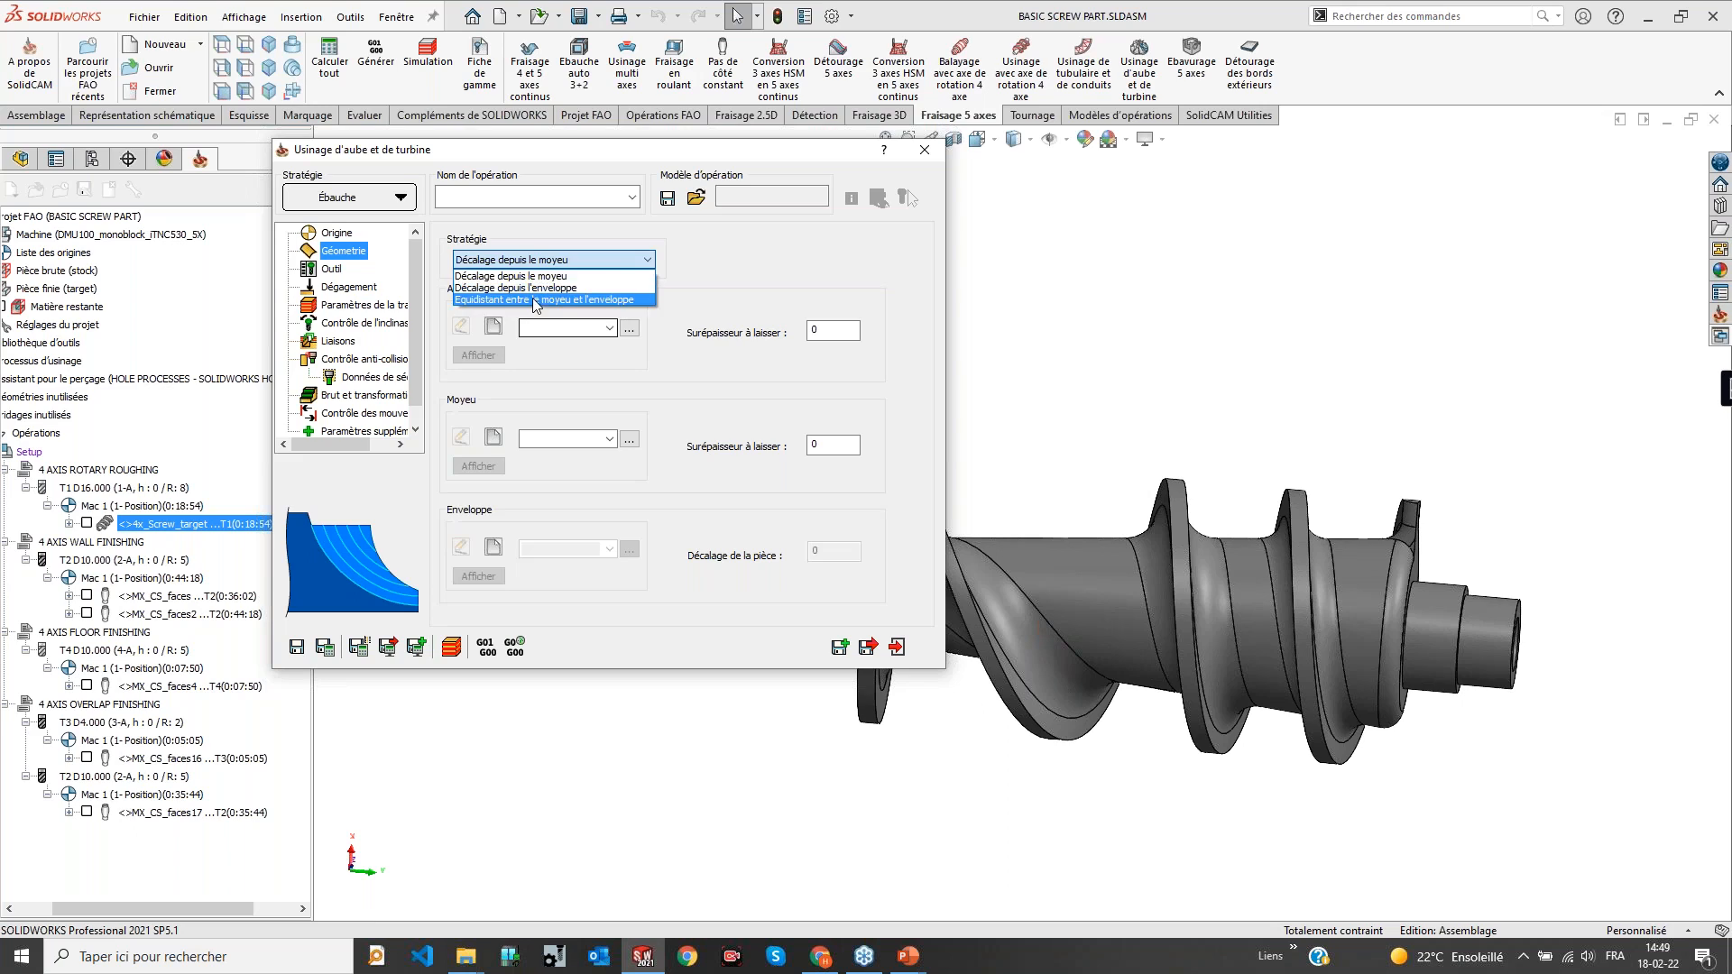
{"action": "left_click", "coordinate": [536, 310]}
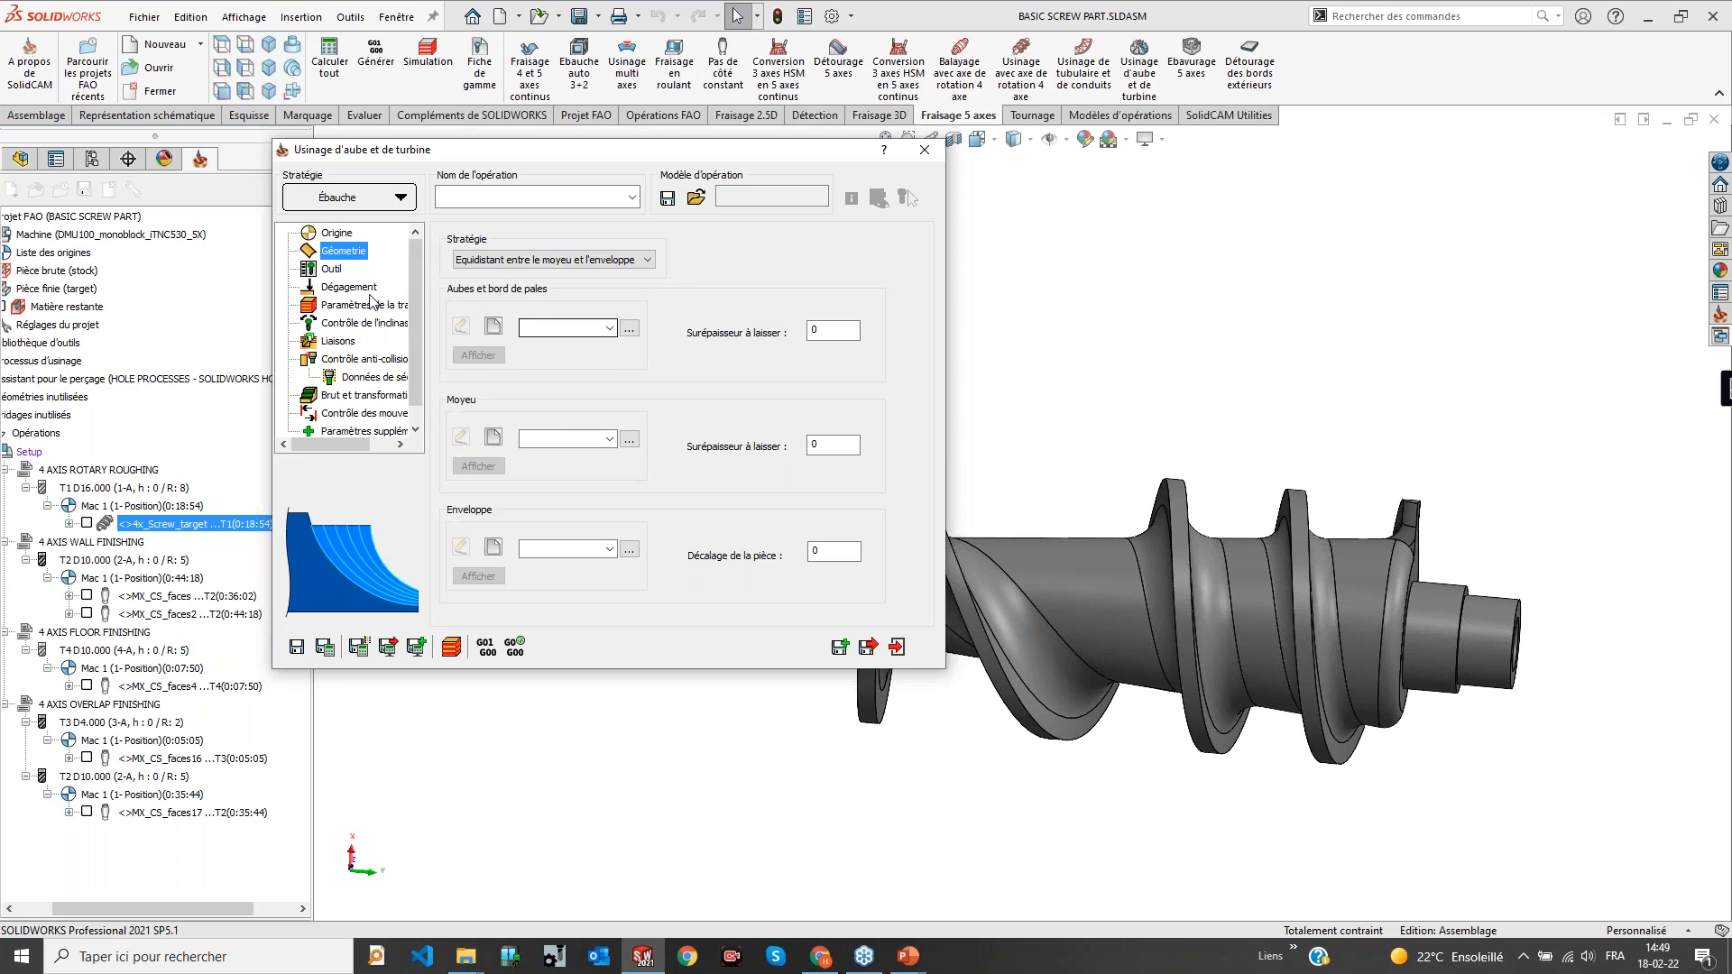
Switch the operation's strategy to Finition des aubes and open its toolpath parameters
{"action": "left_click", "coordinate": [364, 198]}
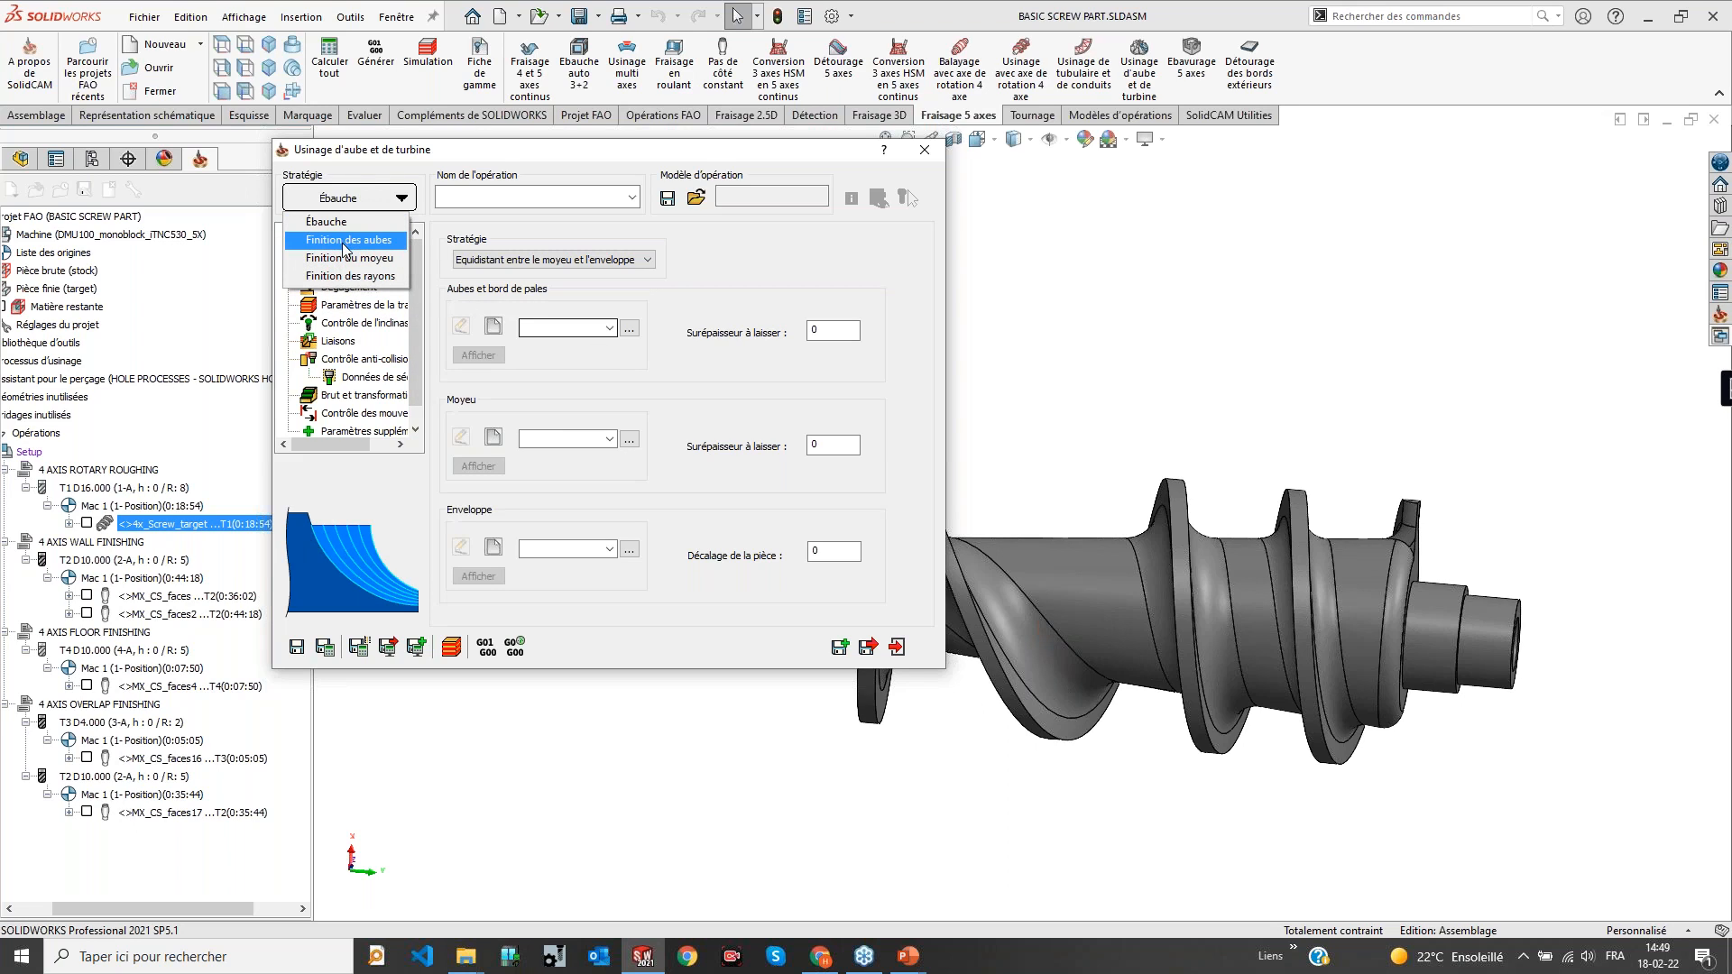
{"action": "left_click", "coordinate": [343, 242]}
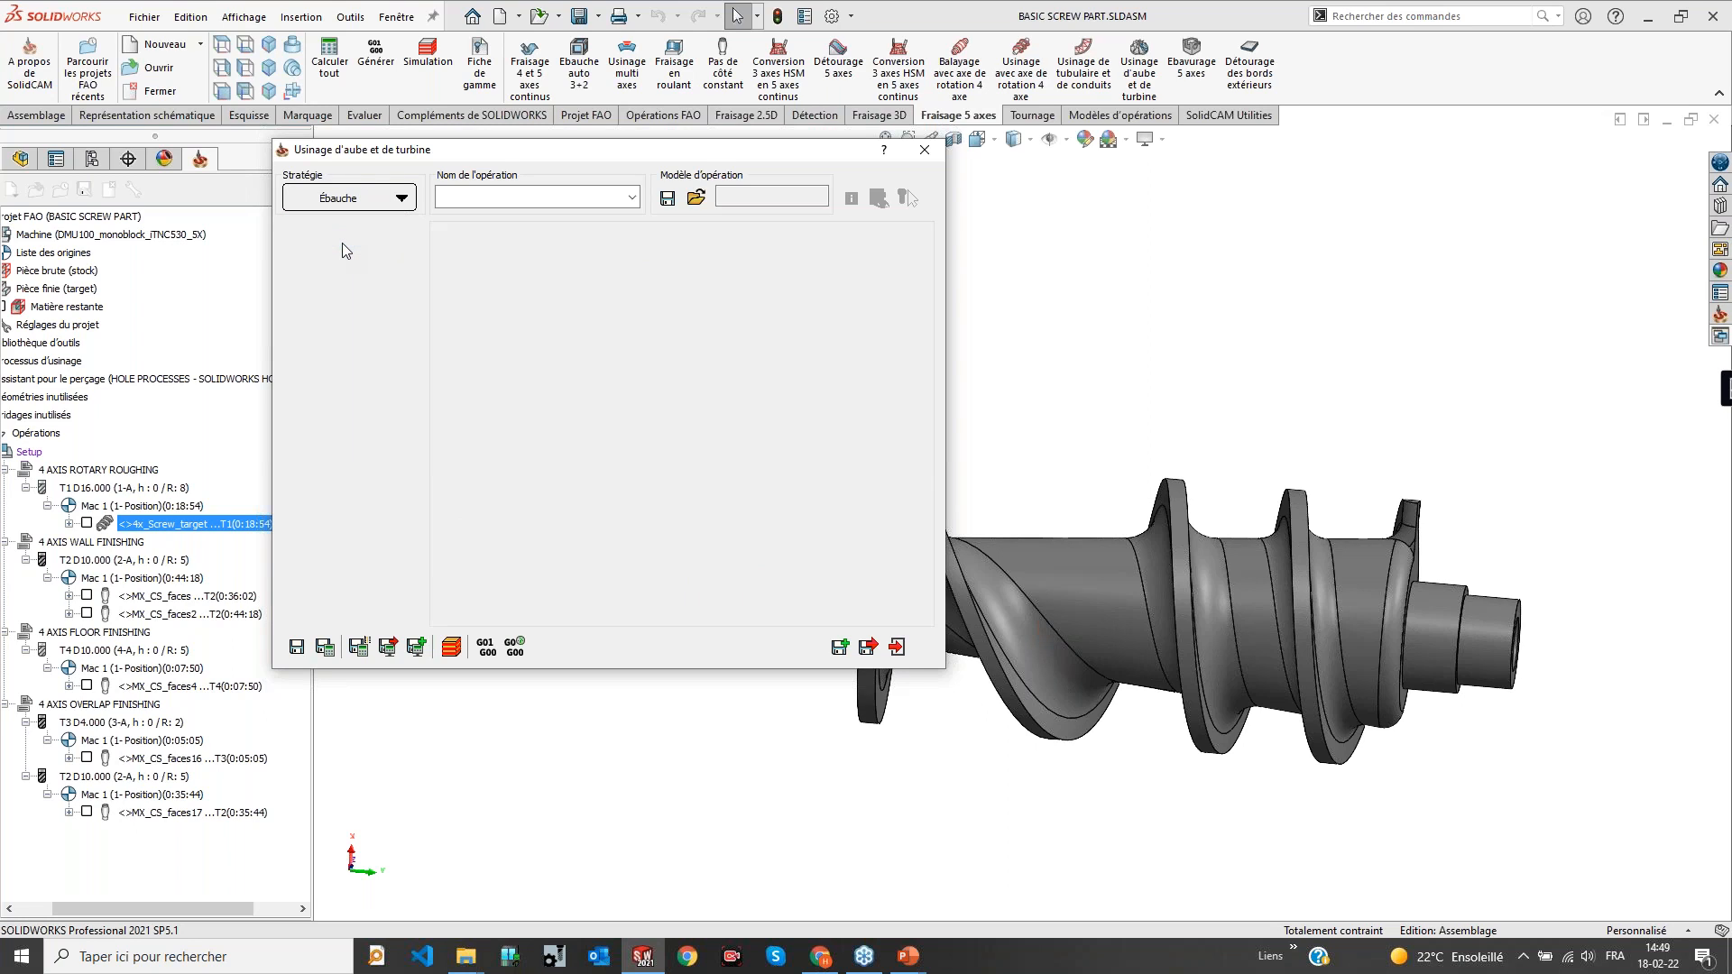
{"action": "left_click", "coordinate": [351, 253]}
{"action": "left_click", "coordinate": [352, 307]}
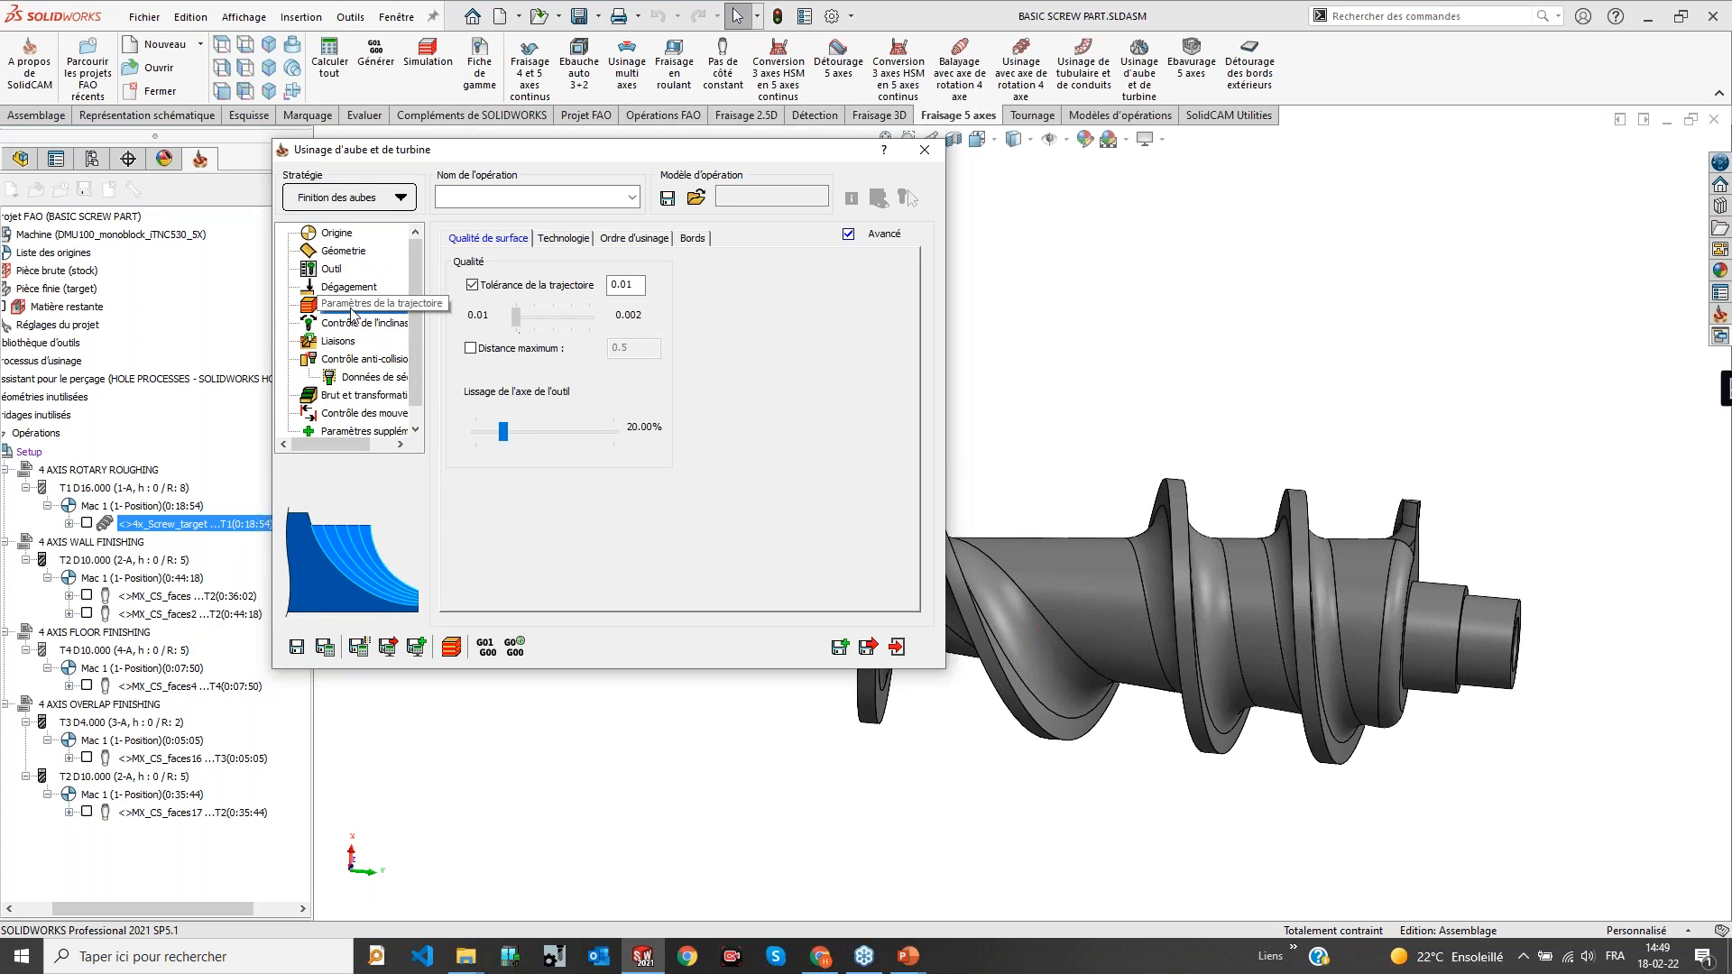
Review the machining order methods for blade finishing and select Unidirectionnel depuis le bord d'attaque
{"action": "left_click", "coordinate": [624, 239]}
{"action": "left_click", "coordinate": [602, 290]}
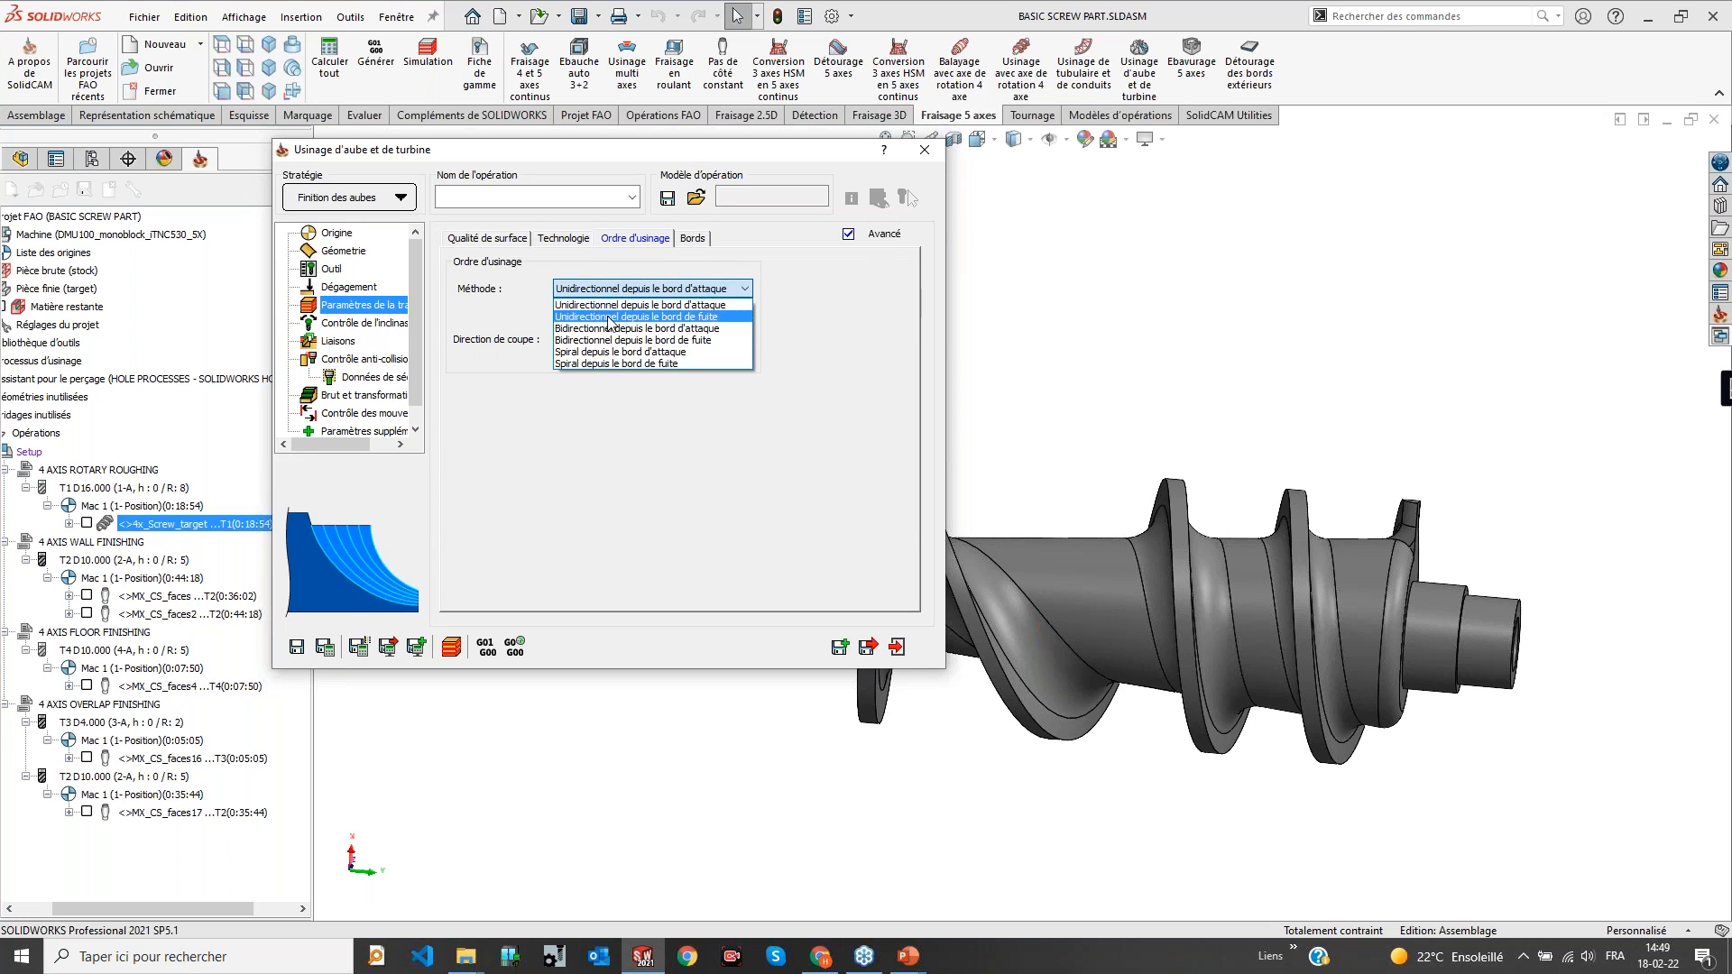
{"action": "left_click", "coordinate": [614, 305]}
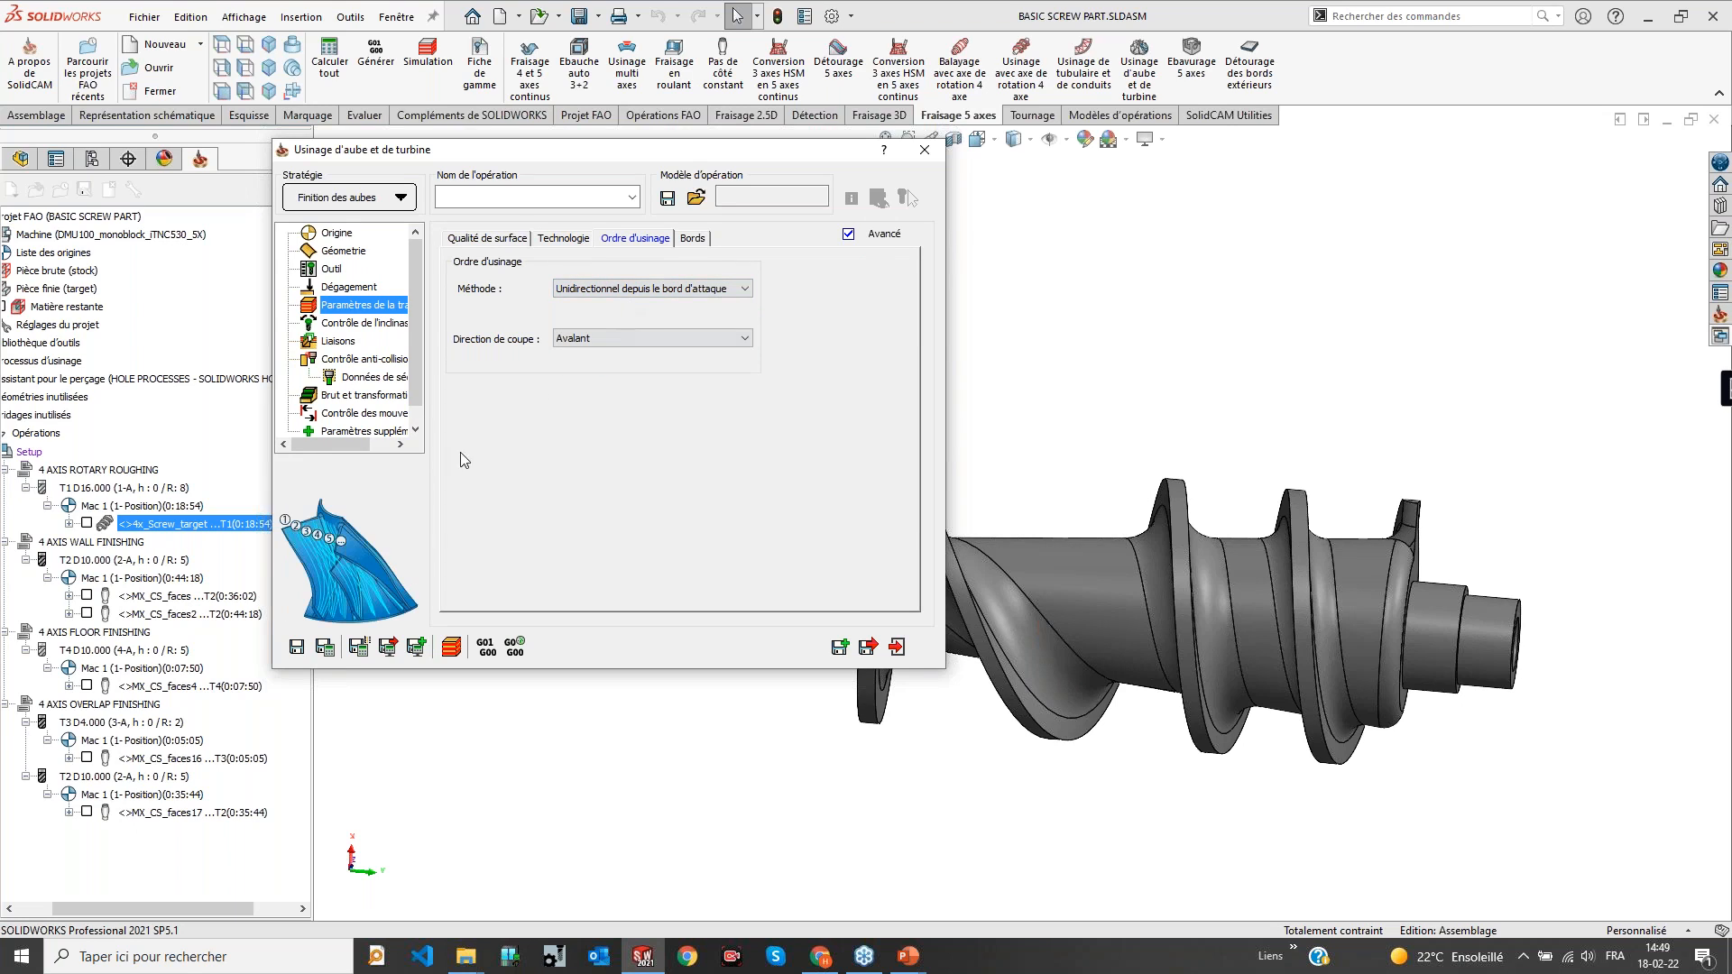
{"action": "left_click", "coordinate": [591, 288]}
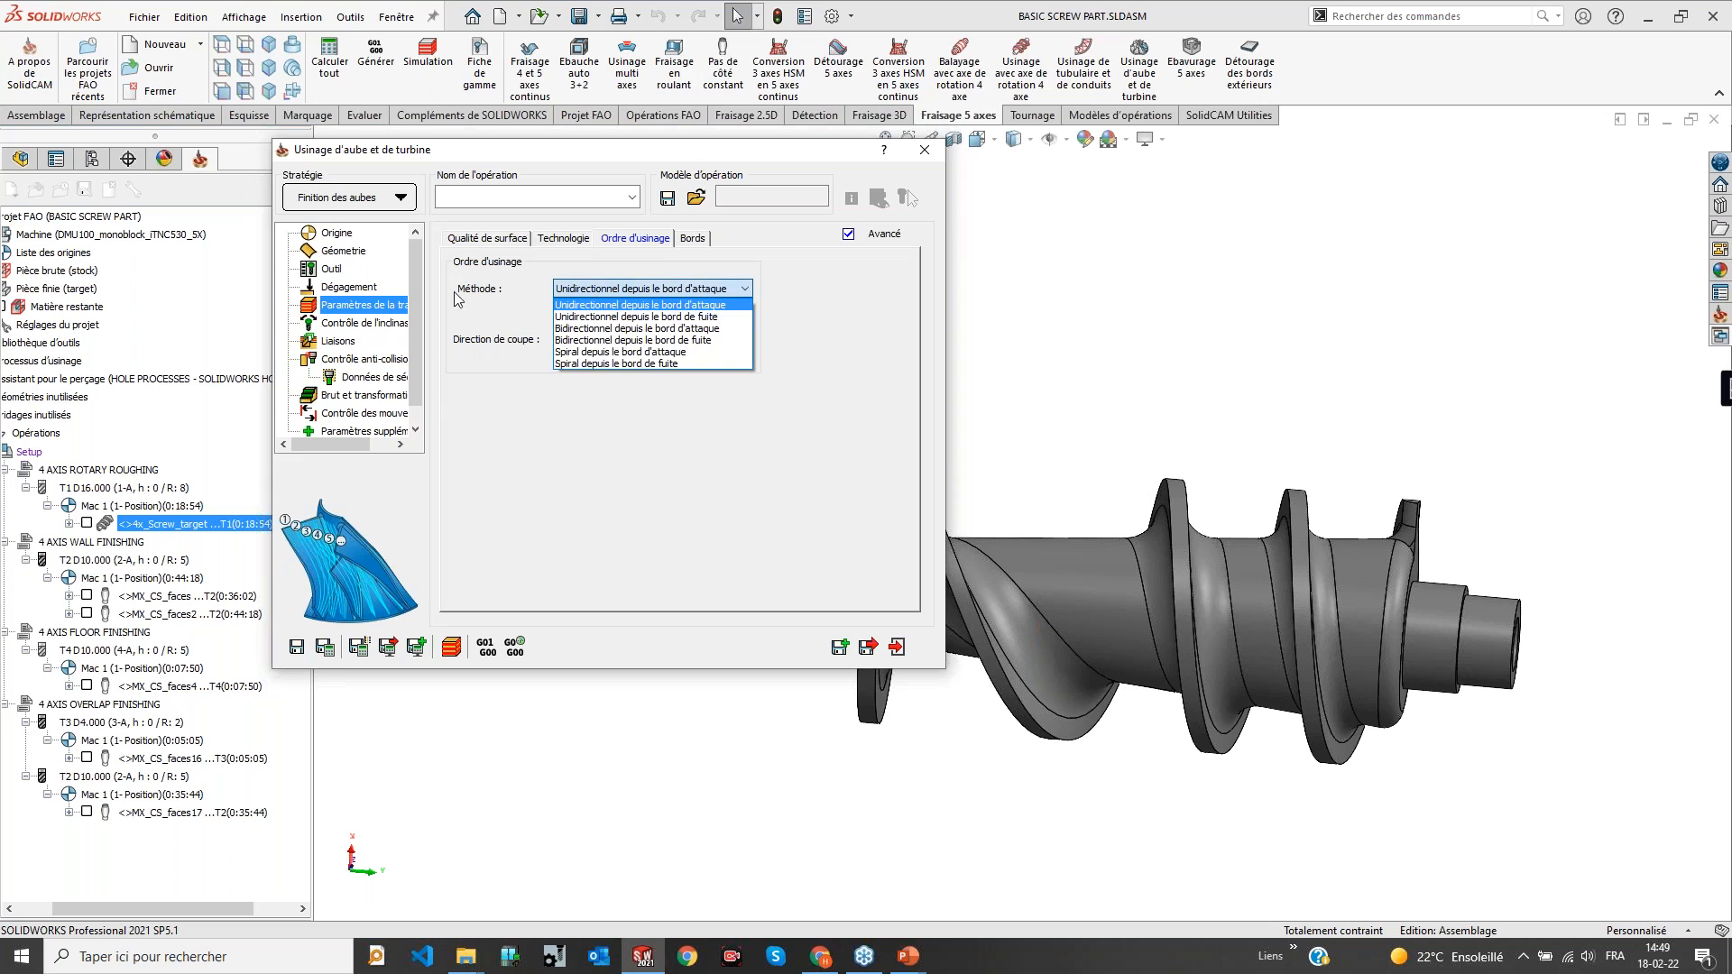
{"action": "left_click", "coordinate": [483, 393]}
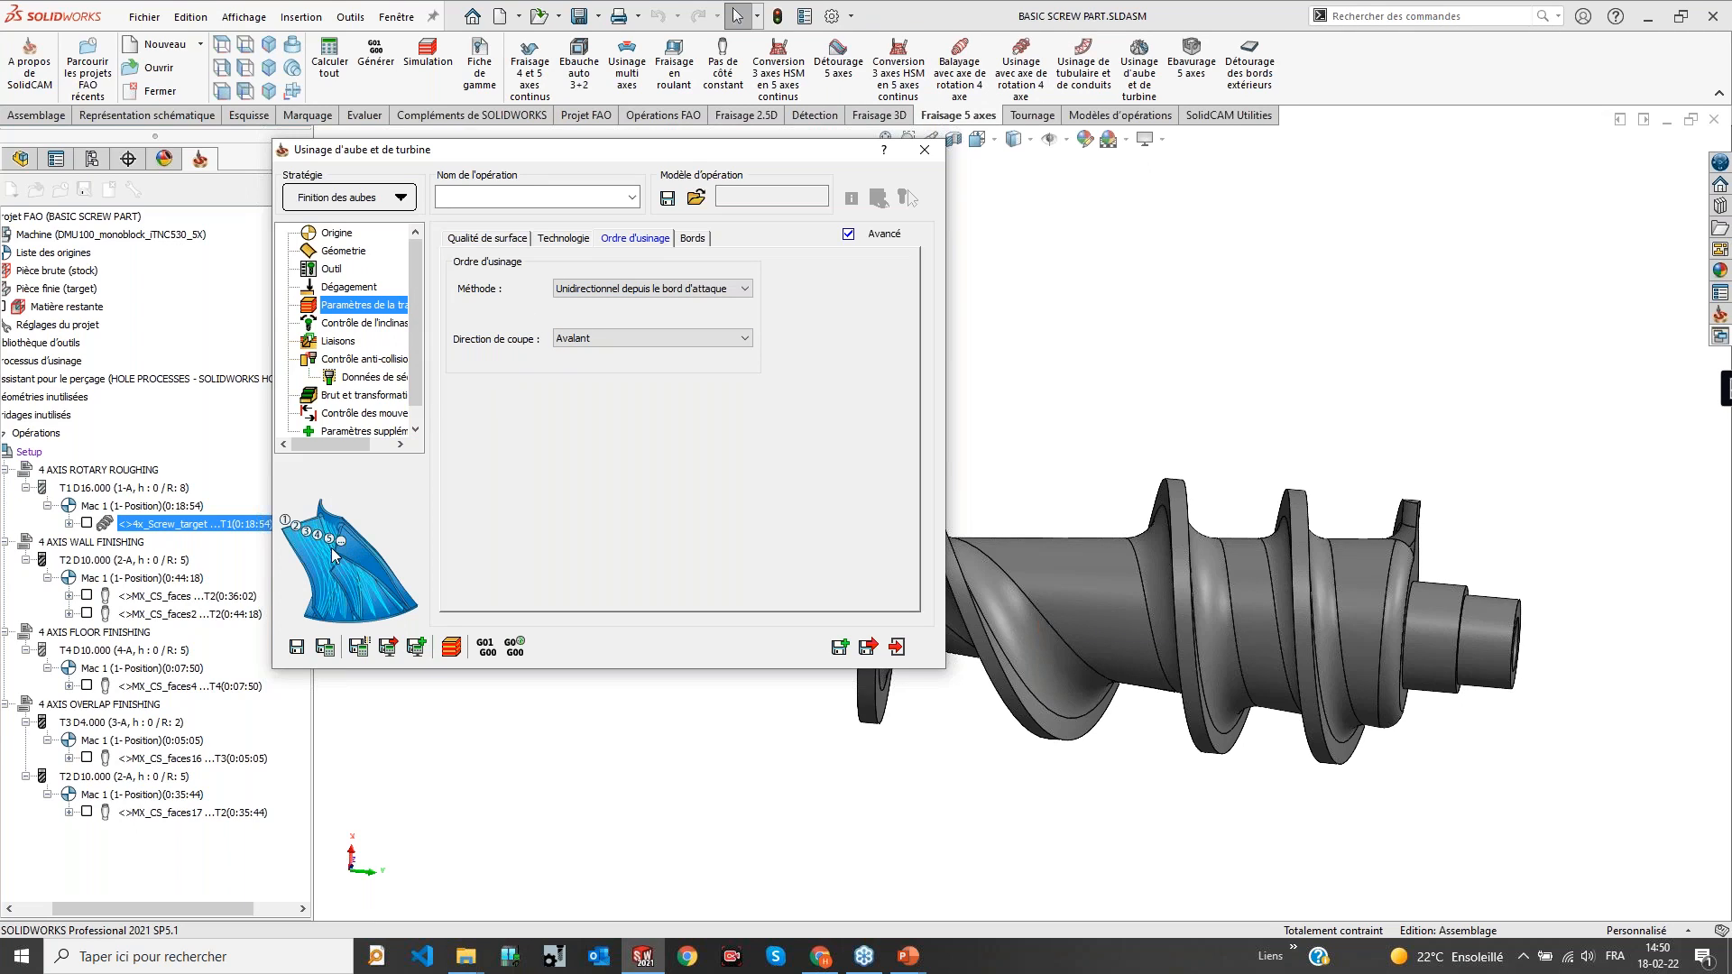
Review the contouring options in the blade finishing technology settings and select Complet
{"action": "left_click", "coordinate": [548, 238]}
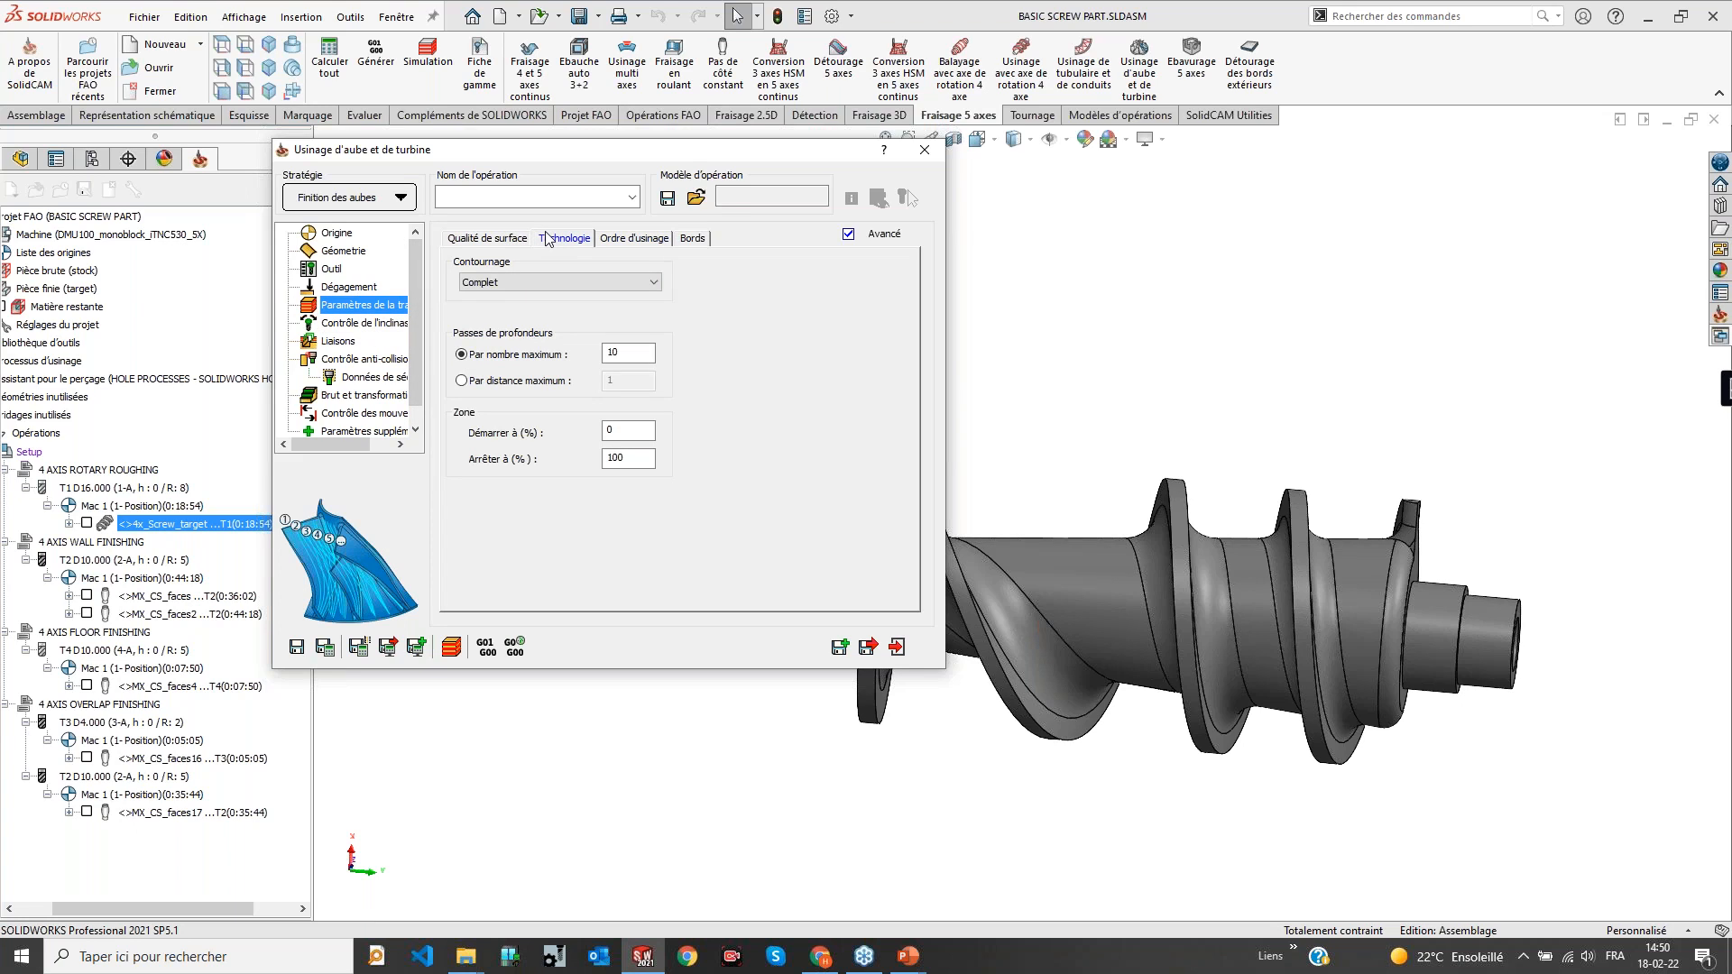
{"action": "left_click", "coordinate": [512, 284]}
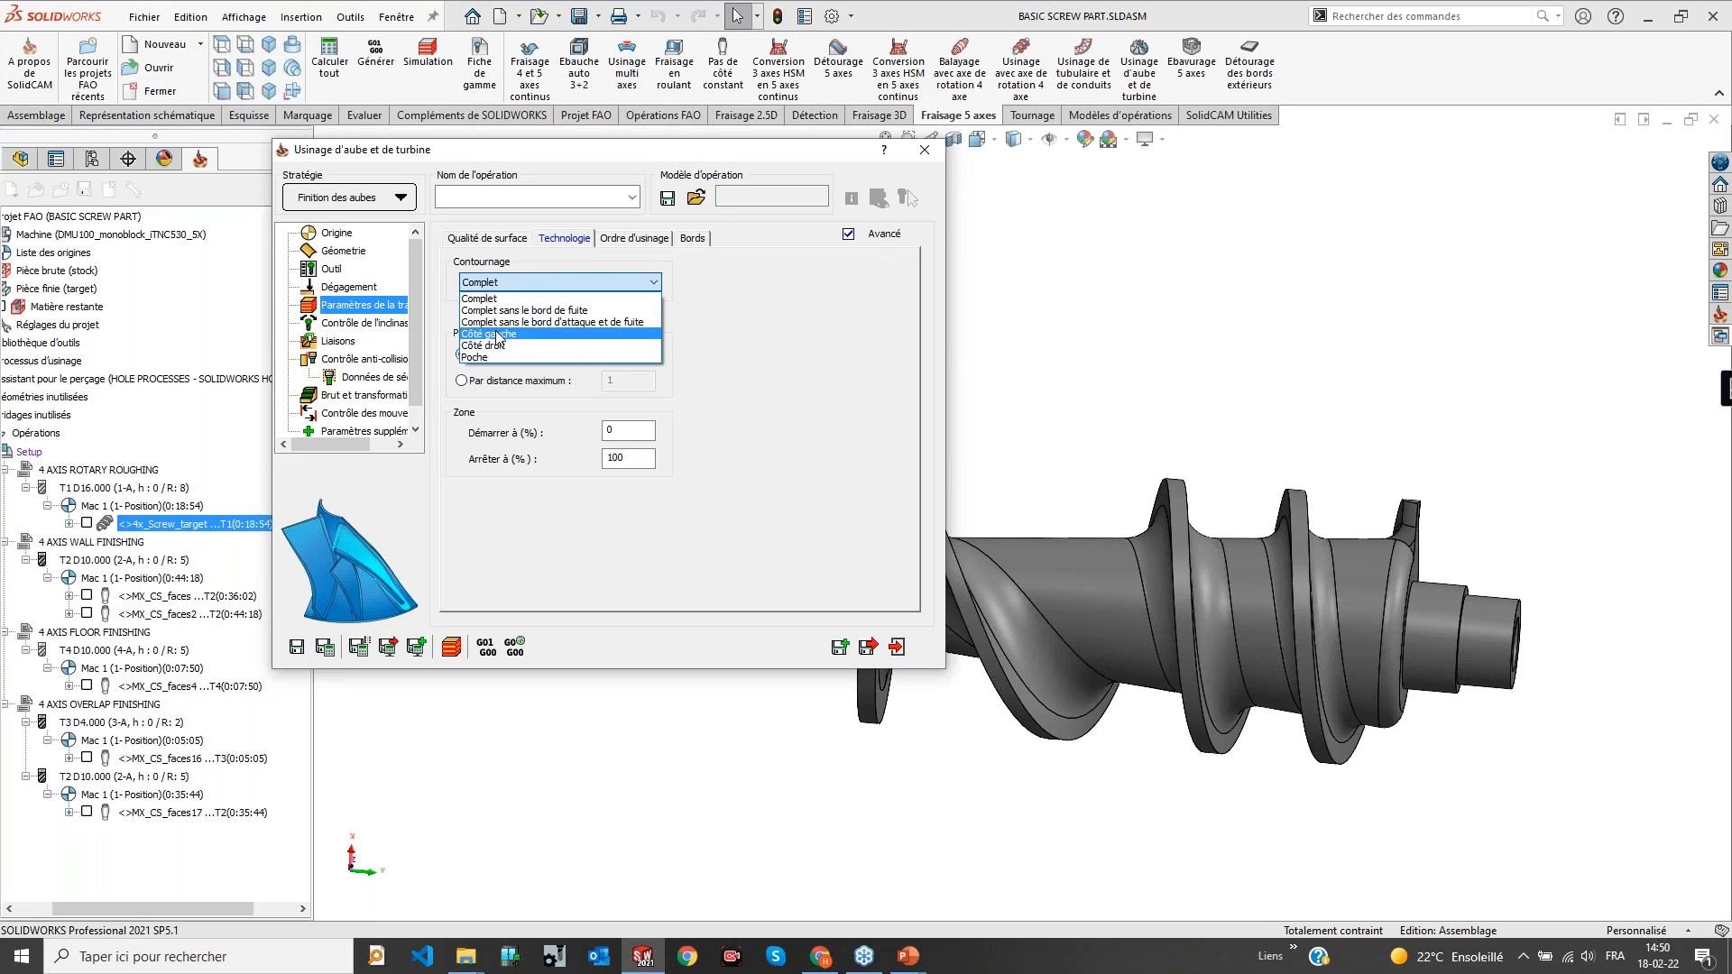
{"action": "left_click", "coordinate": [506, 299]}
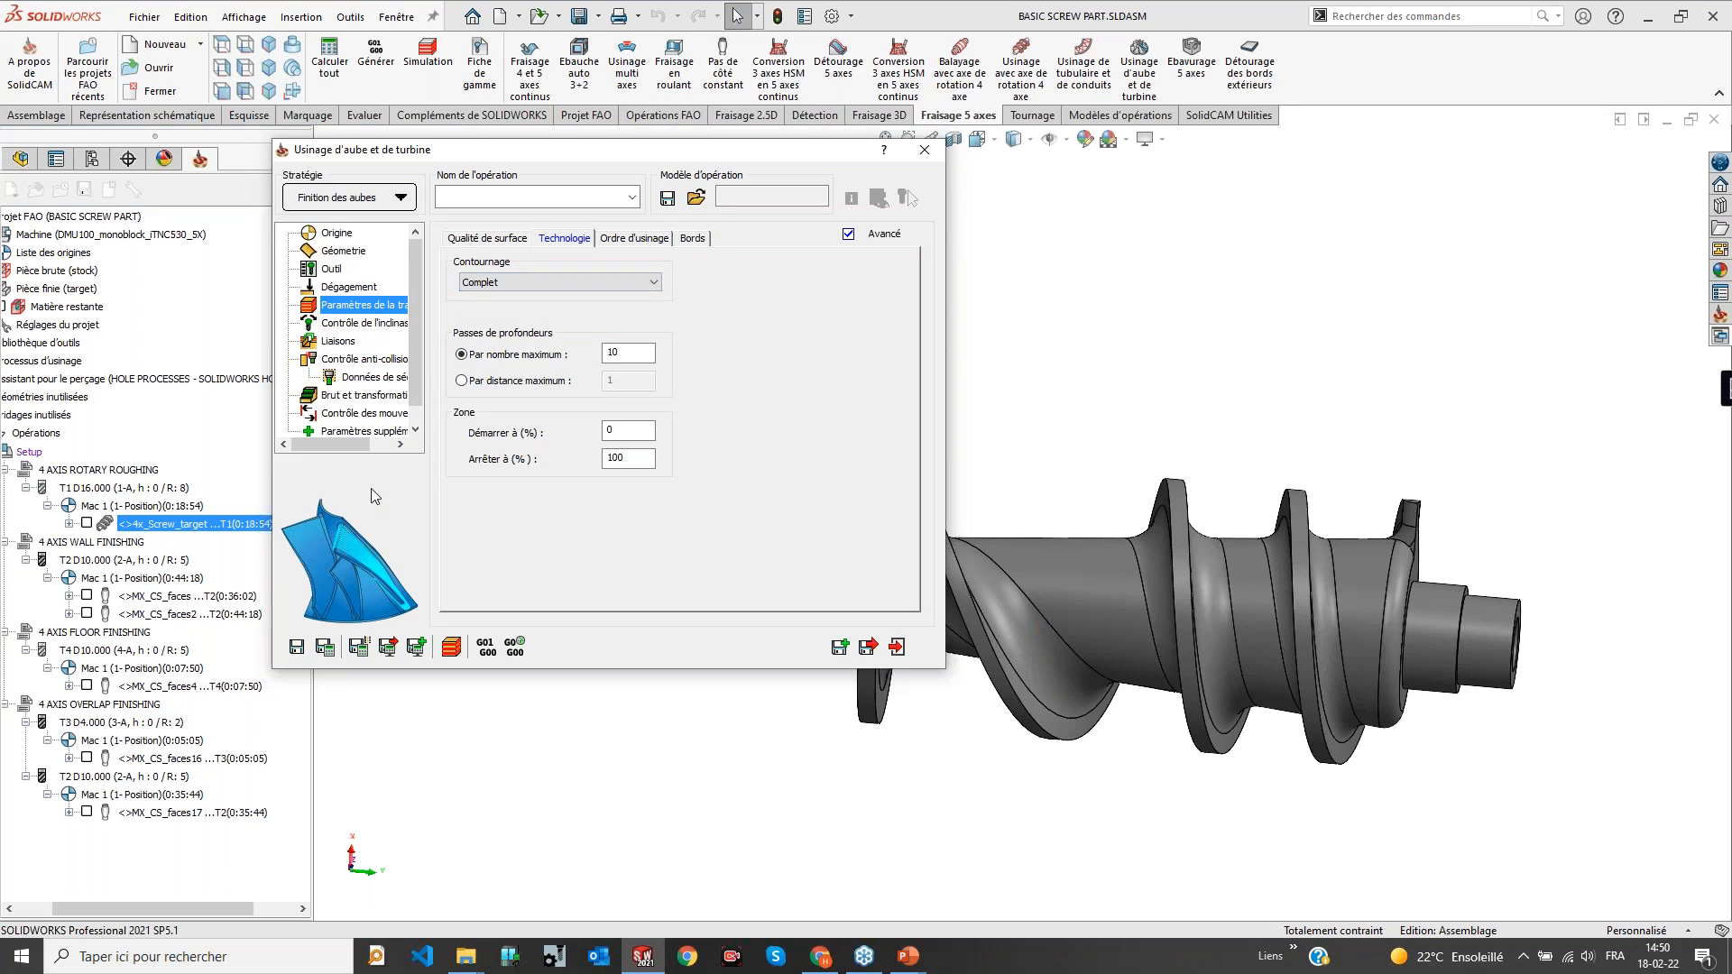
Compare the contouring options Côté gauche and Complet sans le bord de fuite for blade finishing, and close the operation without saving
{"action": "left_click", "coordinate": [541, 282]}
{"action": "left_click", "coordinate": [503, 336]}
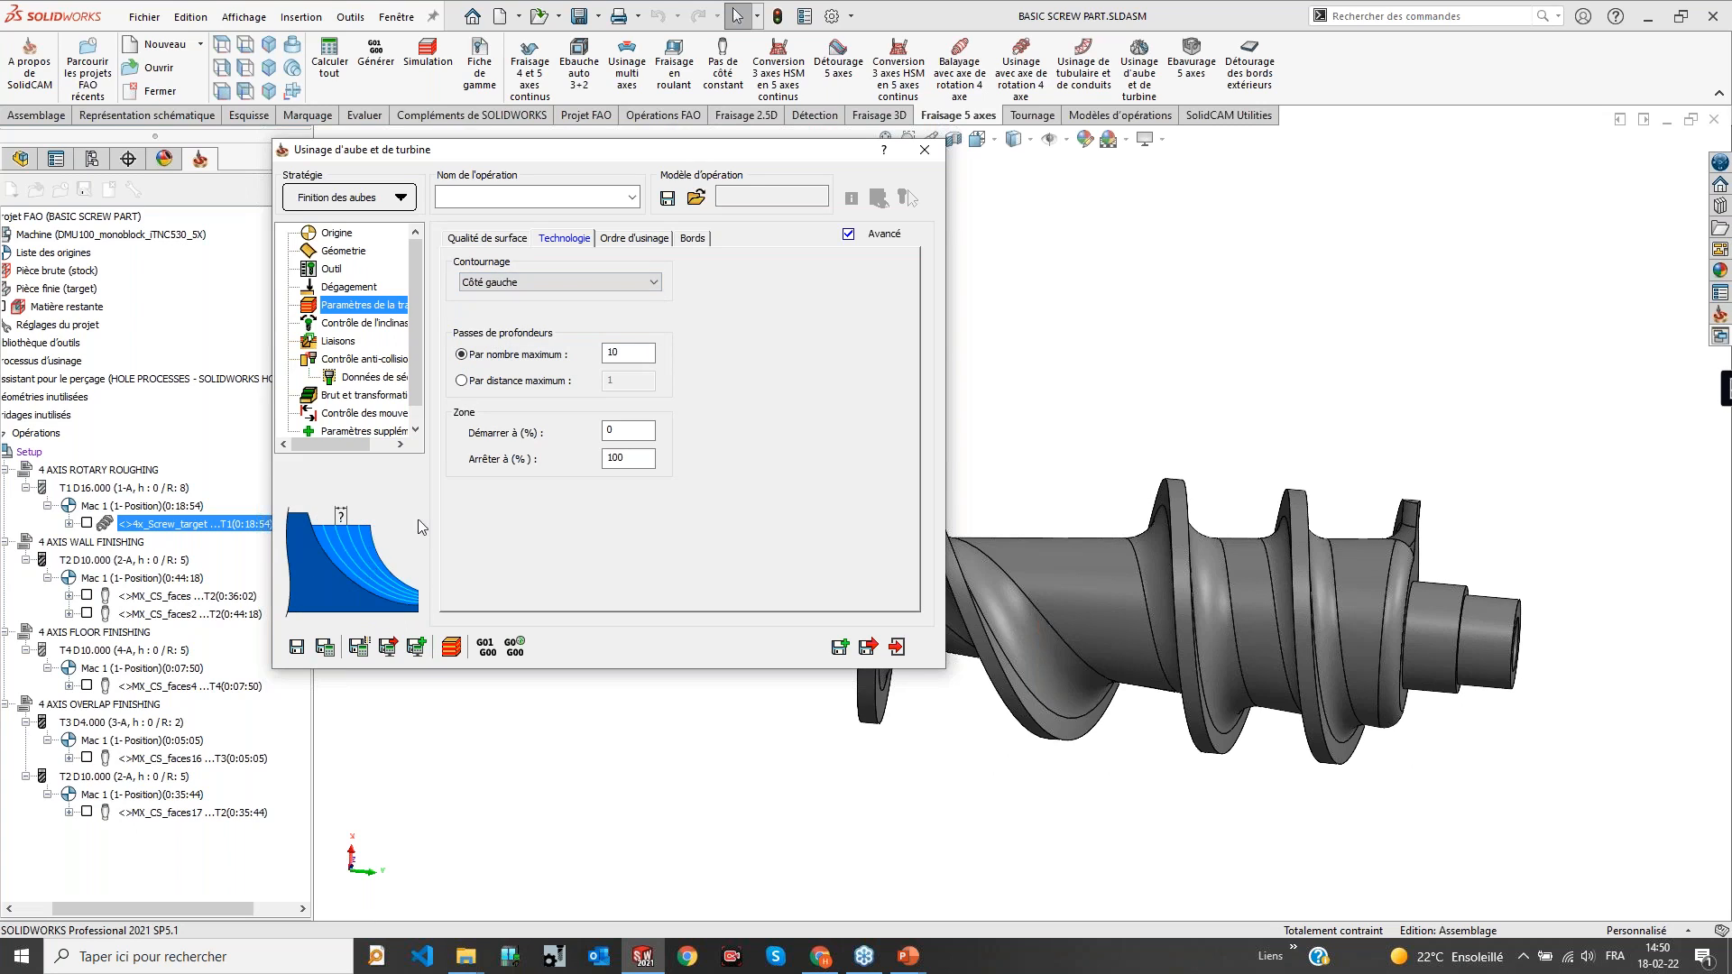
{"action": "left_click", "coordinate": [576, 285]}
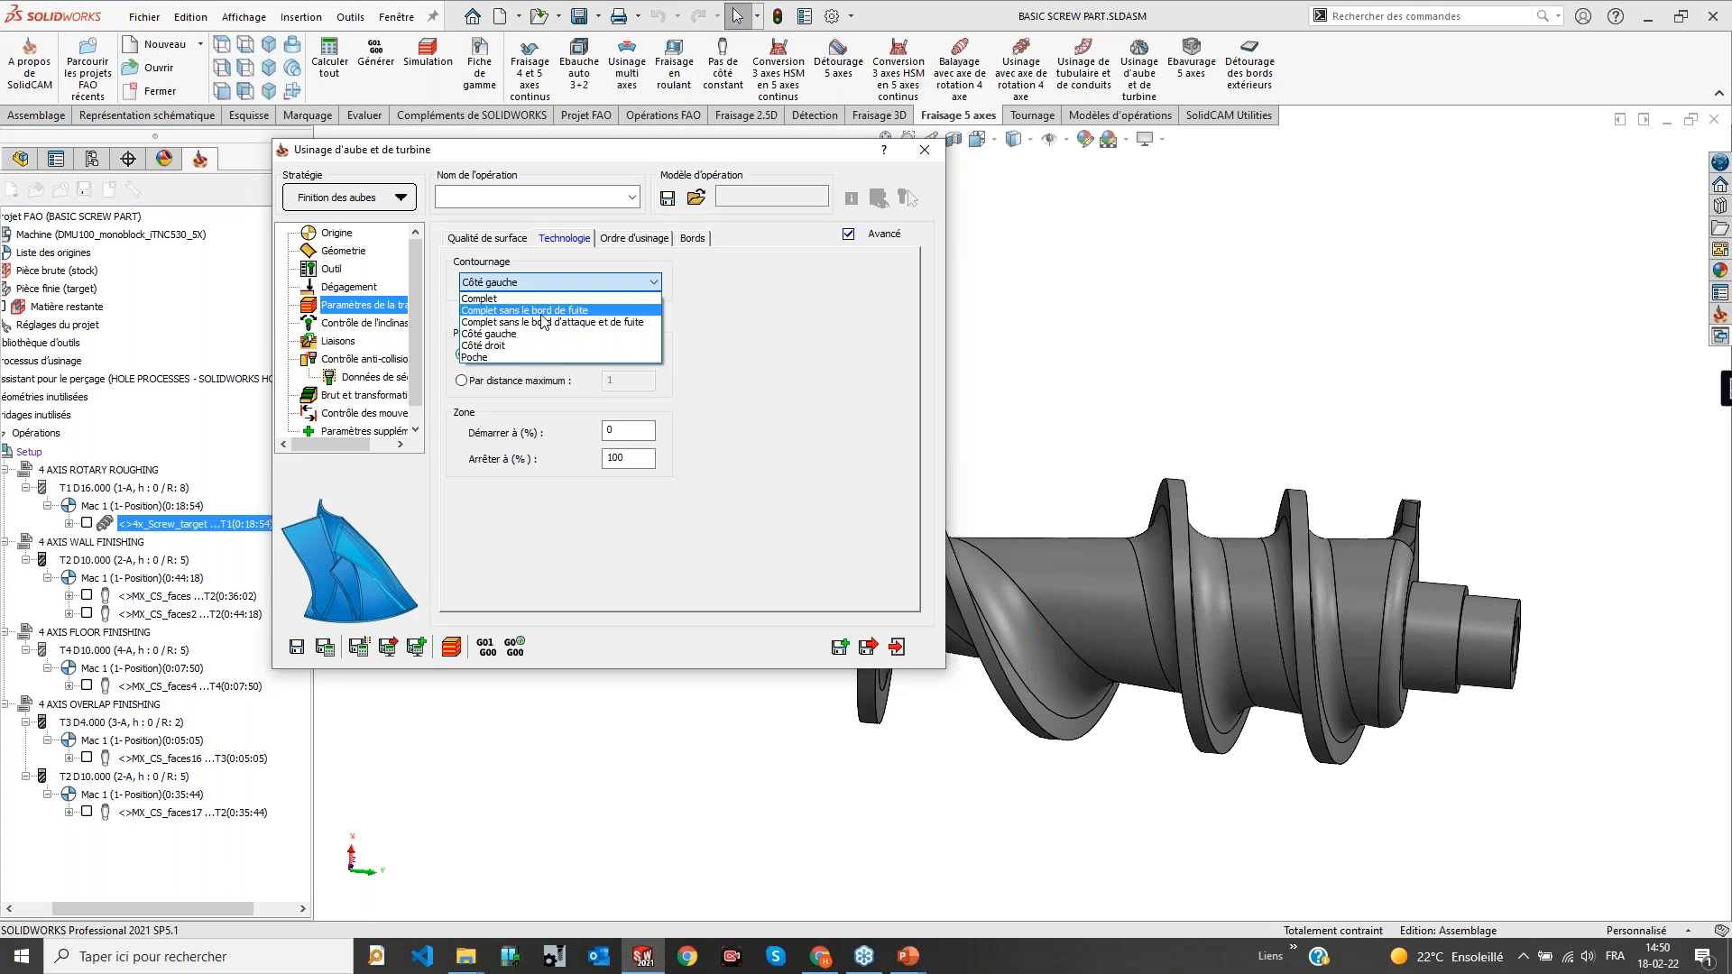
{"action": "left_click", "coordinate": [541, 314]}
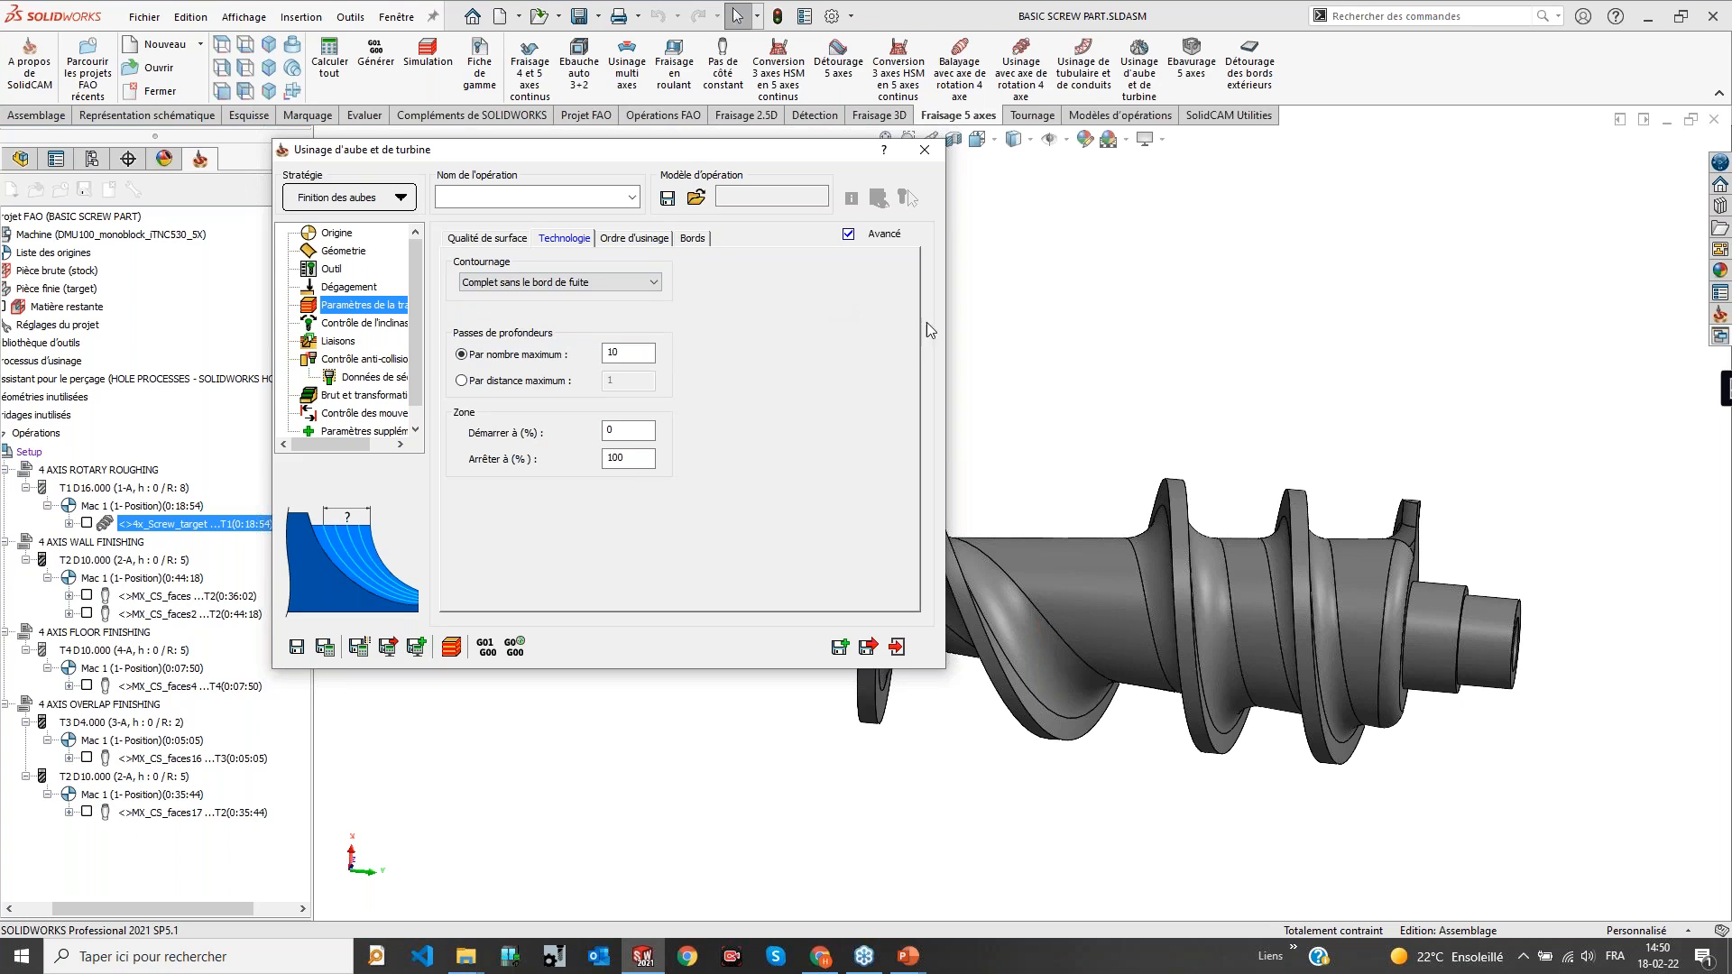
{"action": "left_click", "coordinate": [924, 150]}
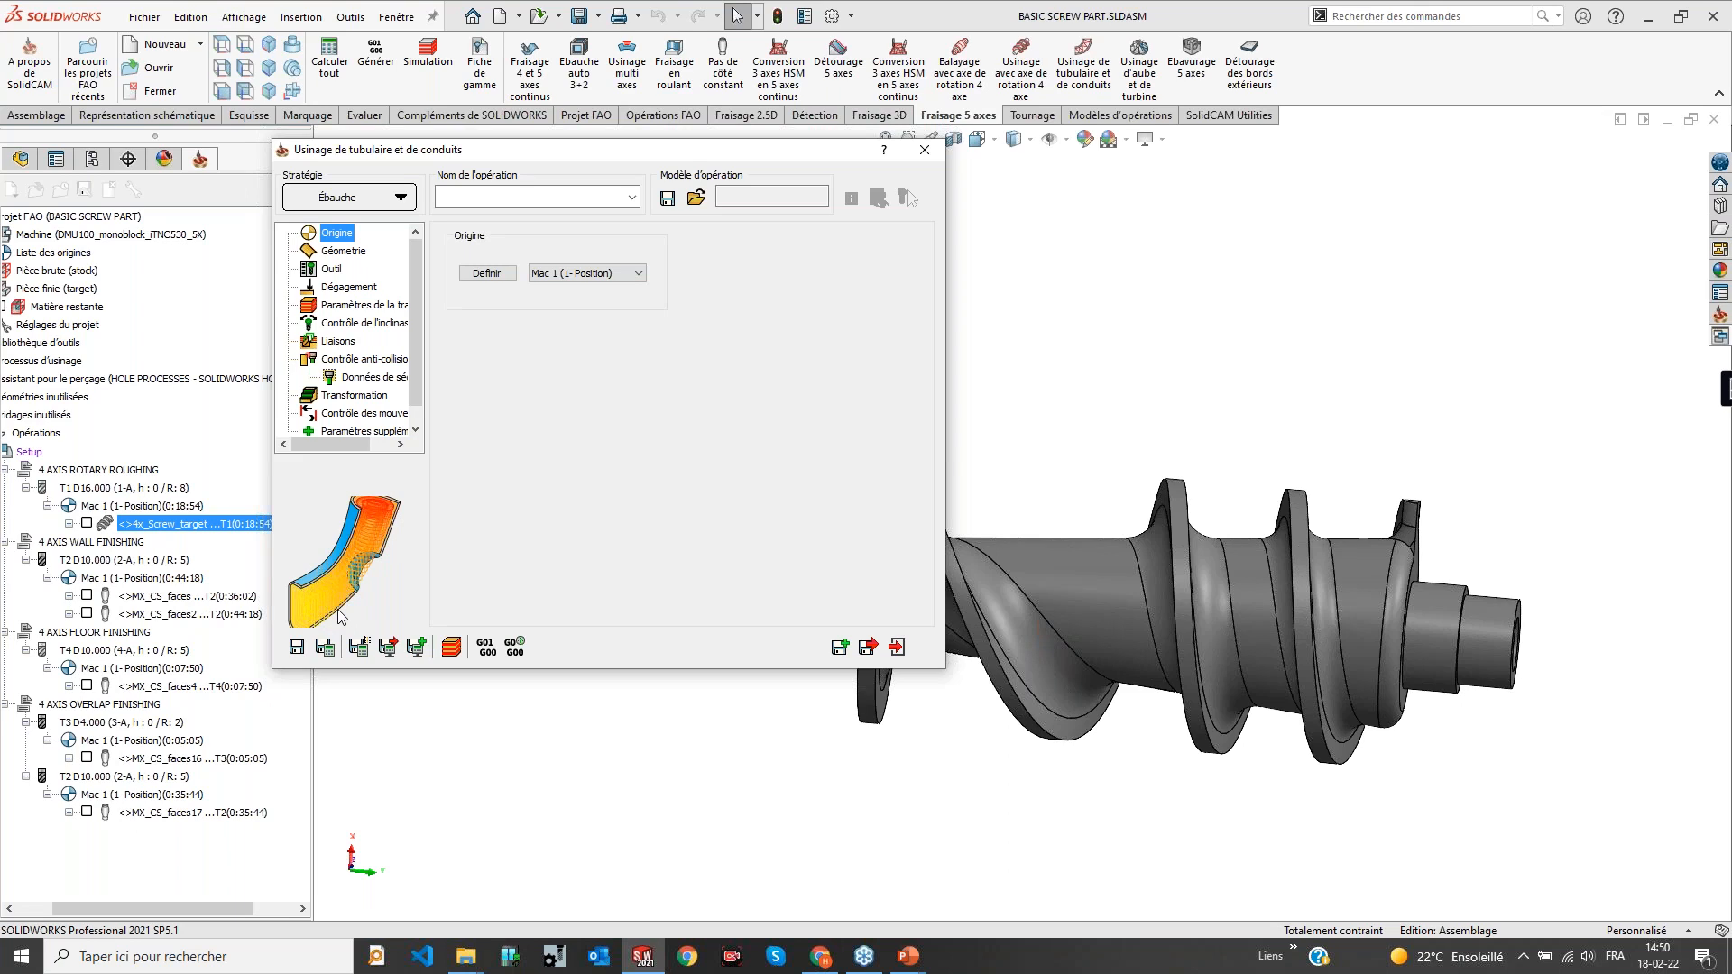
Compare the tube and duct machining strategies, choosing Finition en spirale and finally Finition en plongée
{"action": "left_click", "coordinate": [384, 201]}
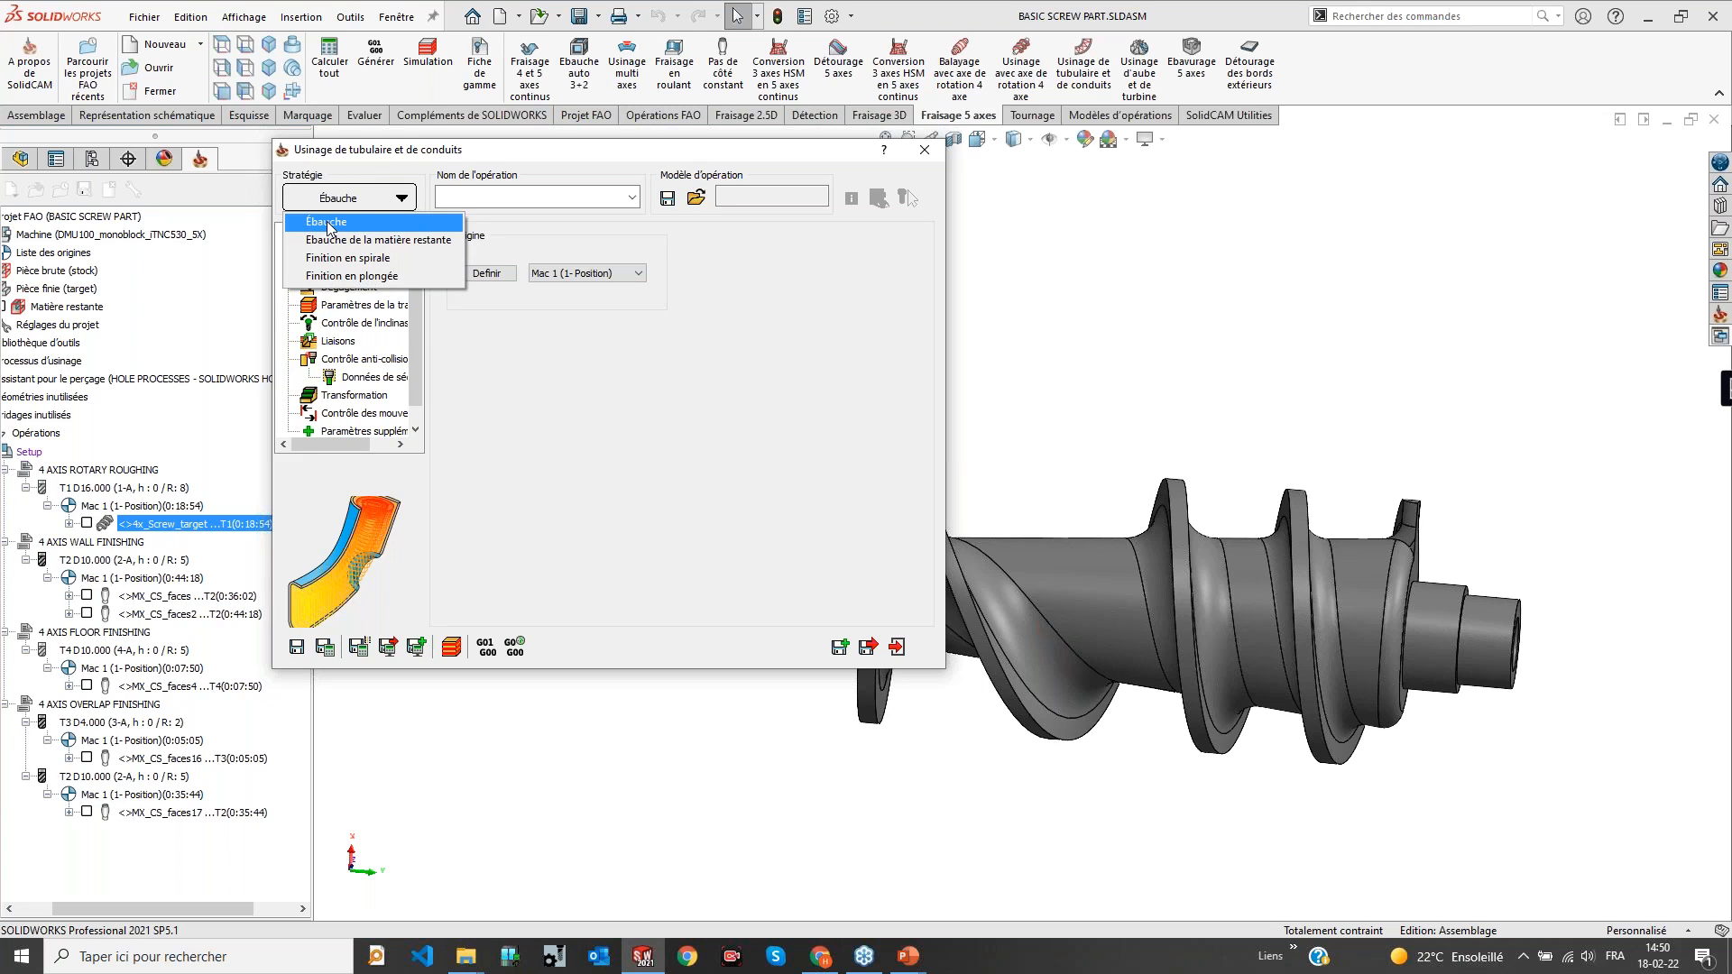
{"action": "left_click", "coordinate": [343, 258]}
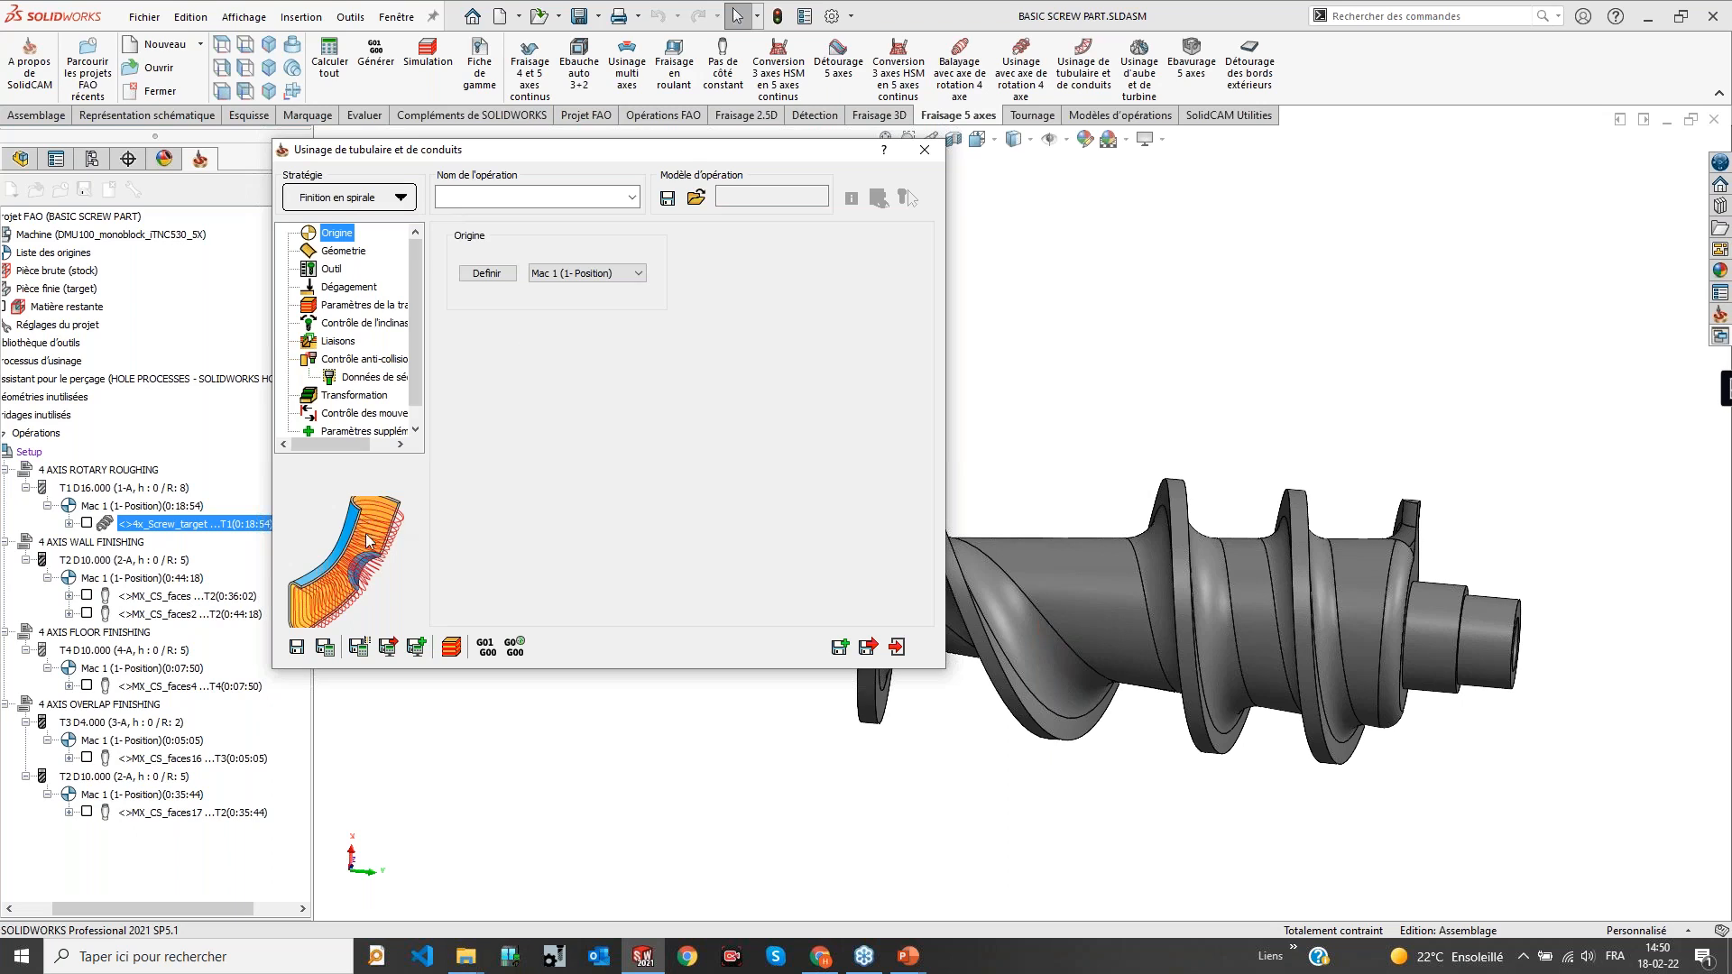
{"action": "left_click", "coordinate": [377, 199]}
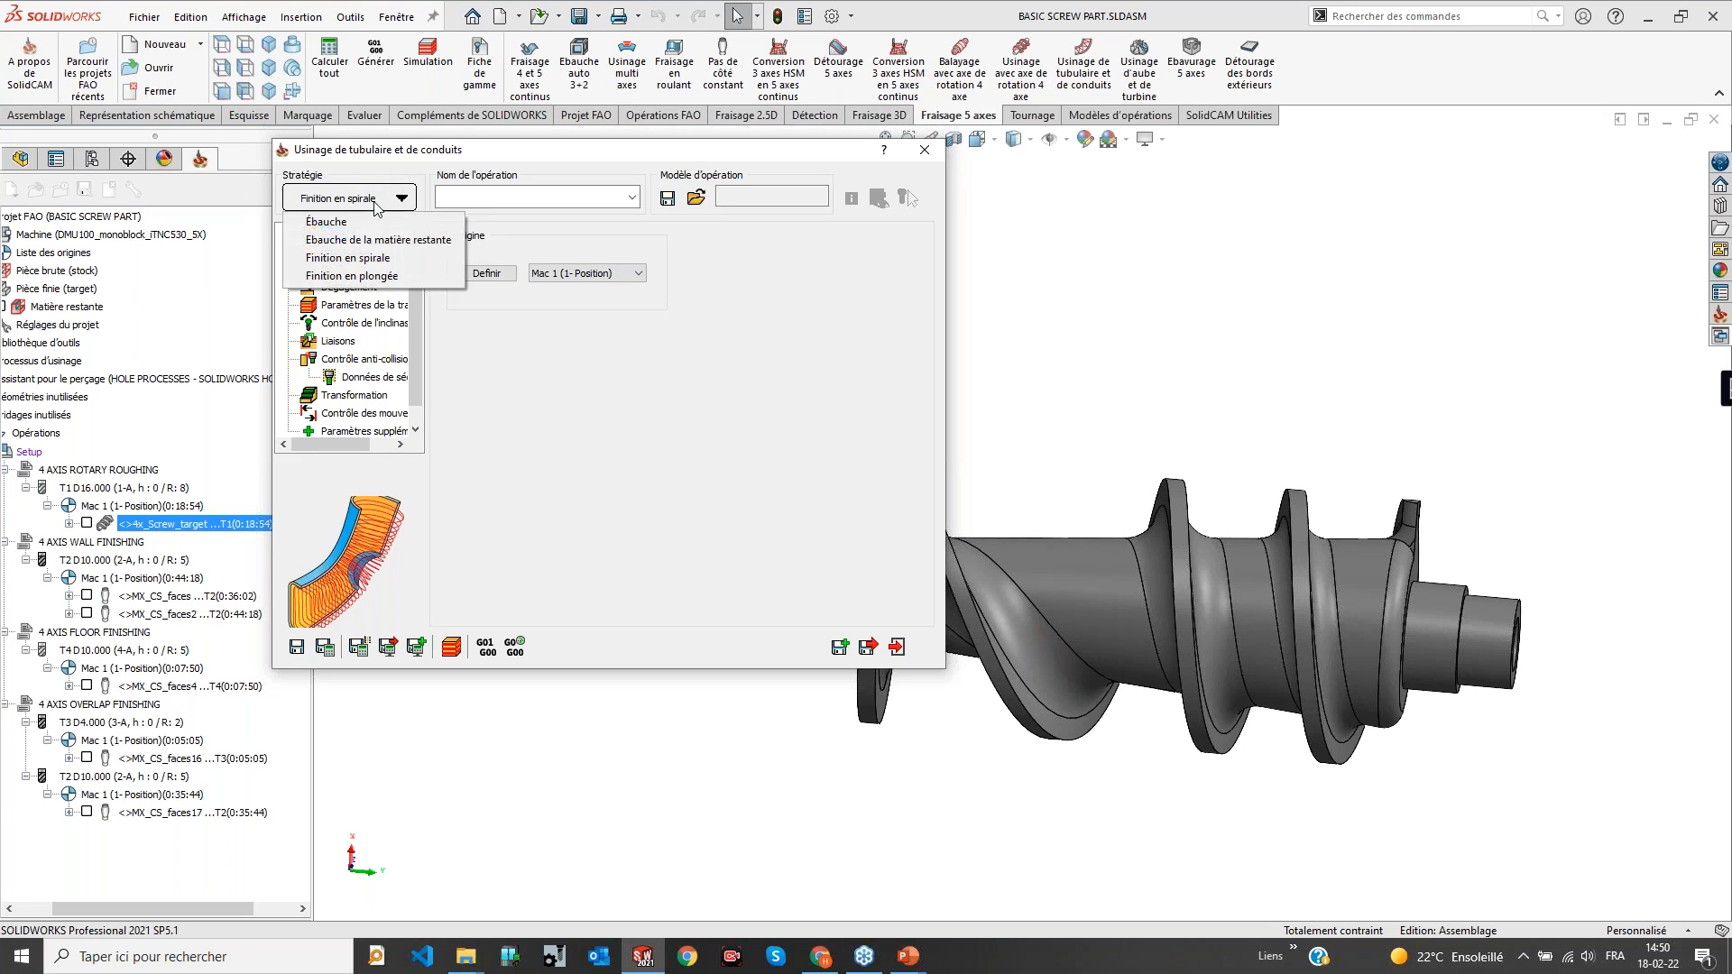
{"action": "left_click", "coordinate": [359, 277]}
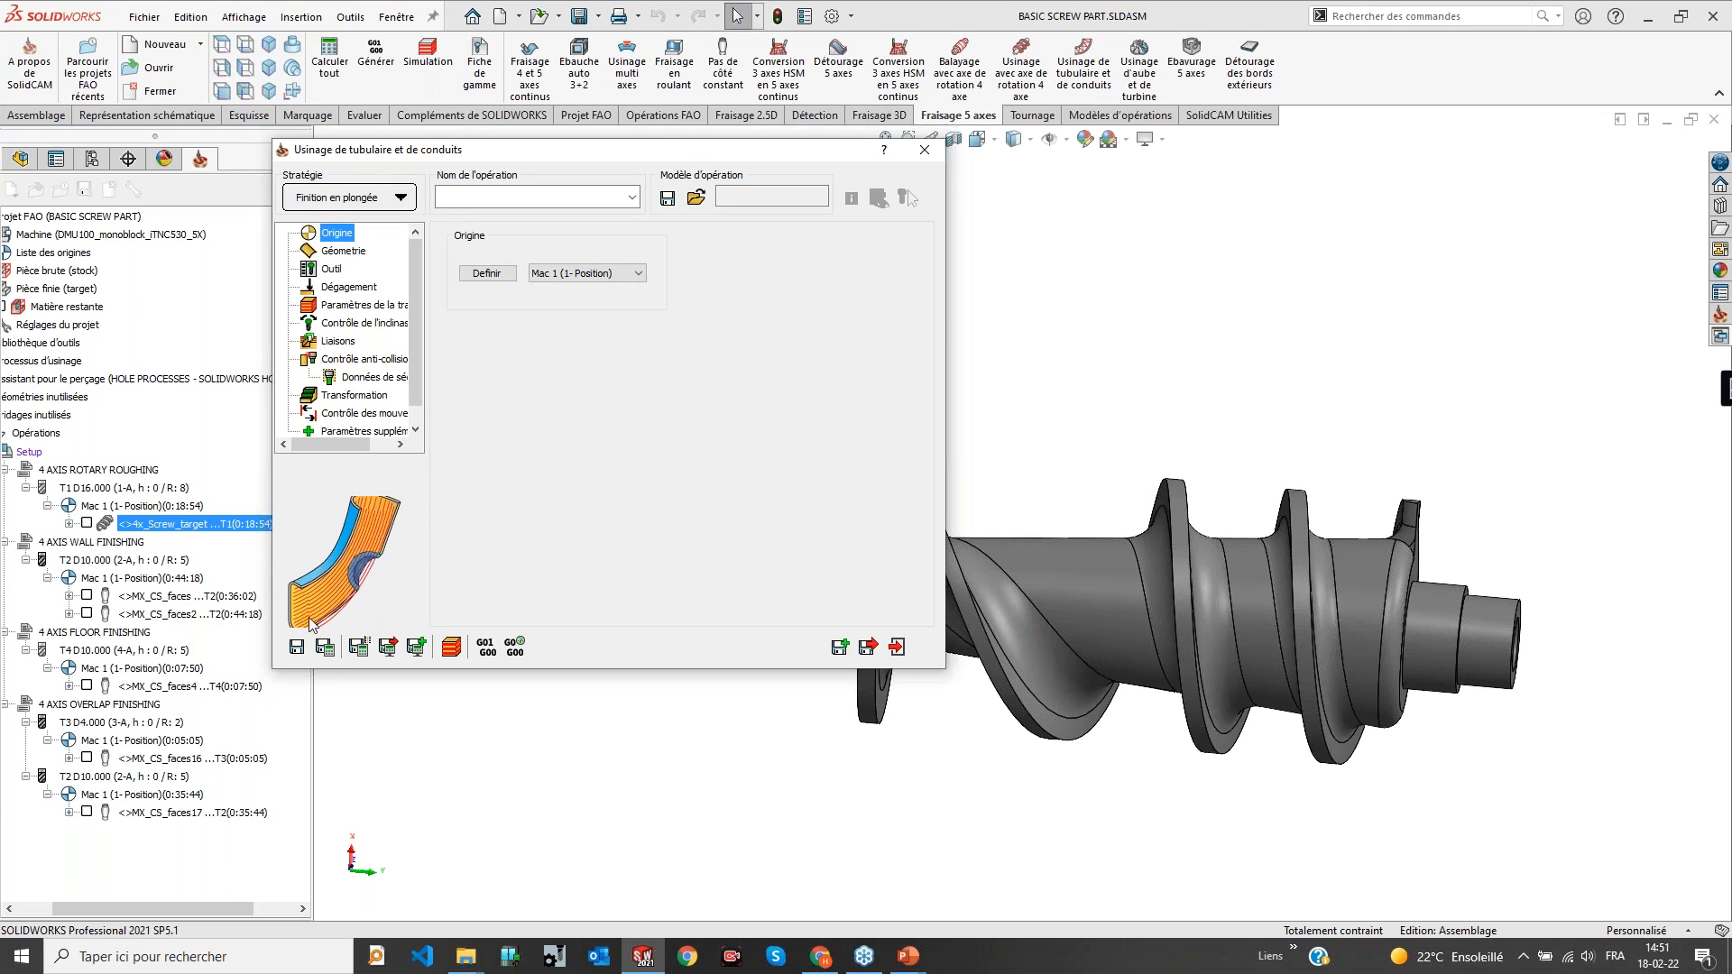
Review the Haut and Bas exit types in the tube machining order parameters, and close the operation without saving
{"action": "left_click", "coordinate": [357, 304]}
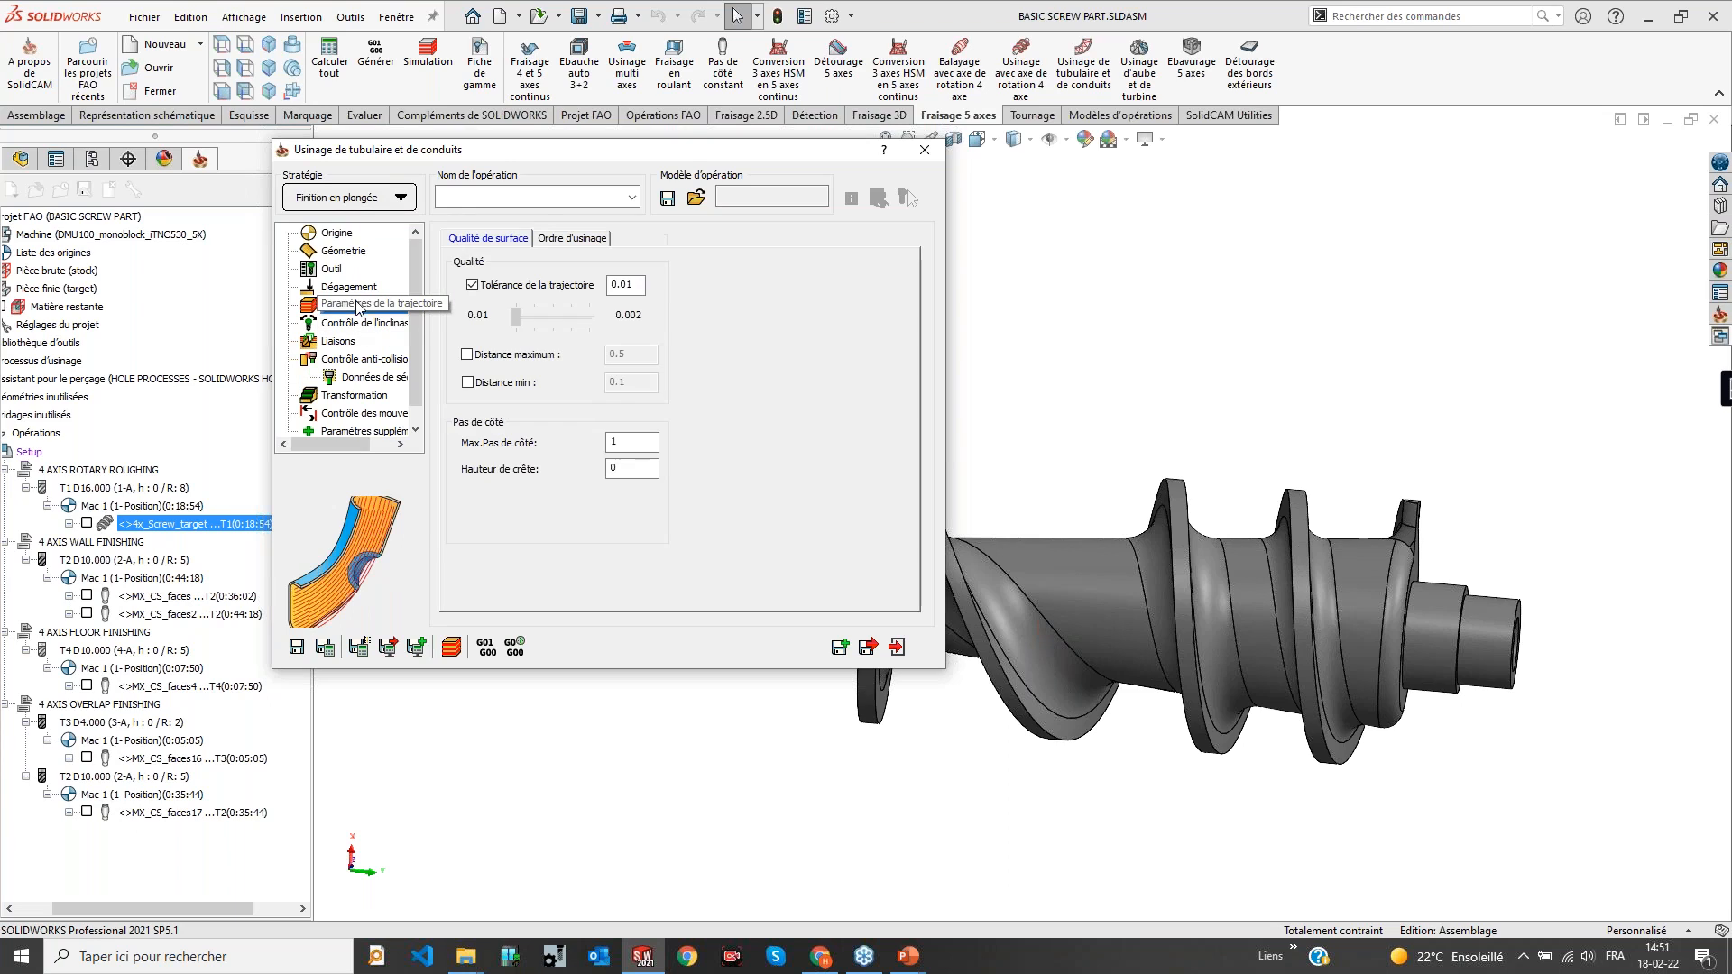
{"action": "left_click", "coordinate": [573, 240]}
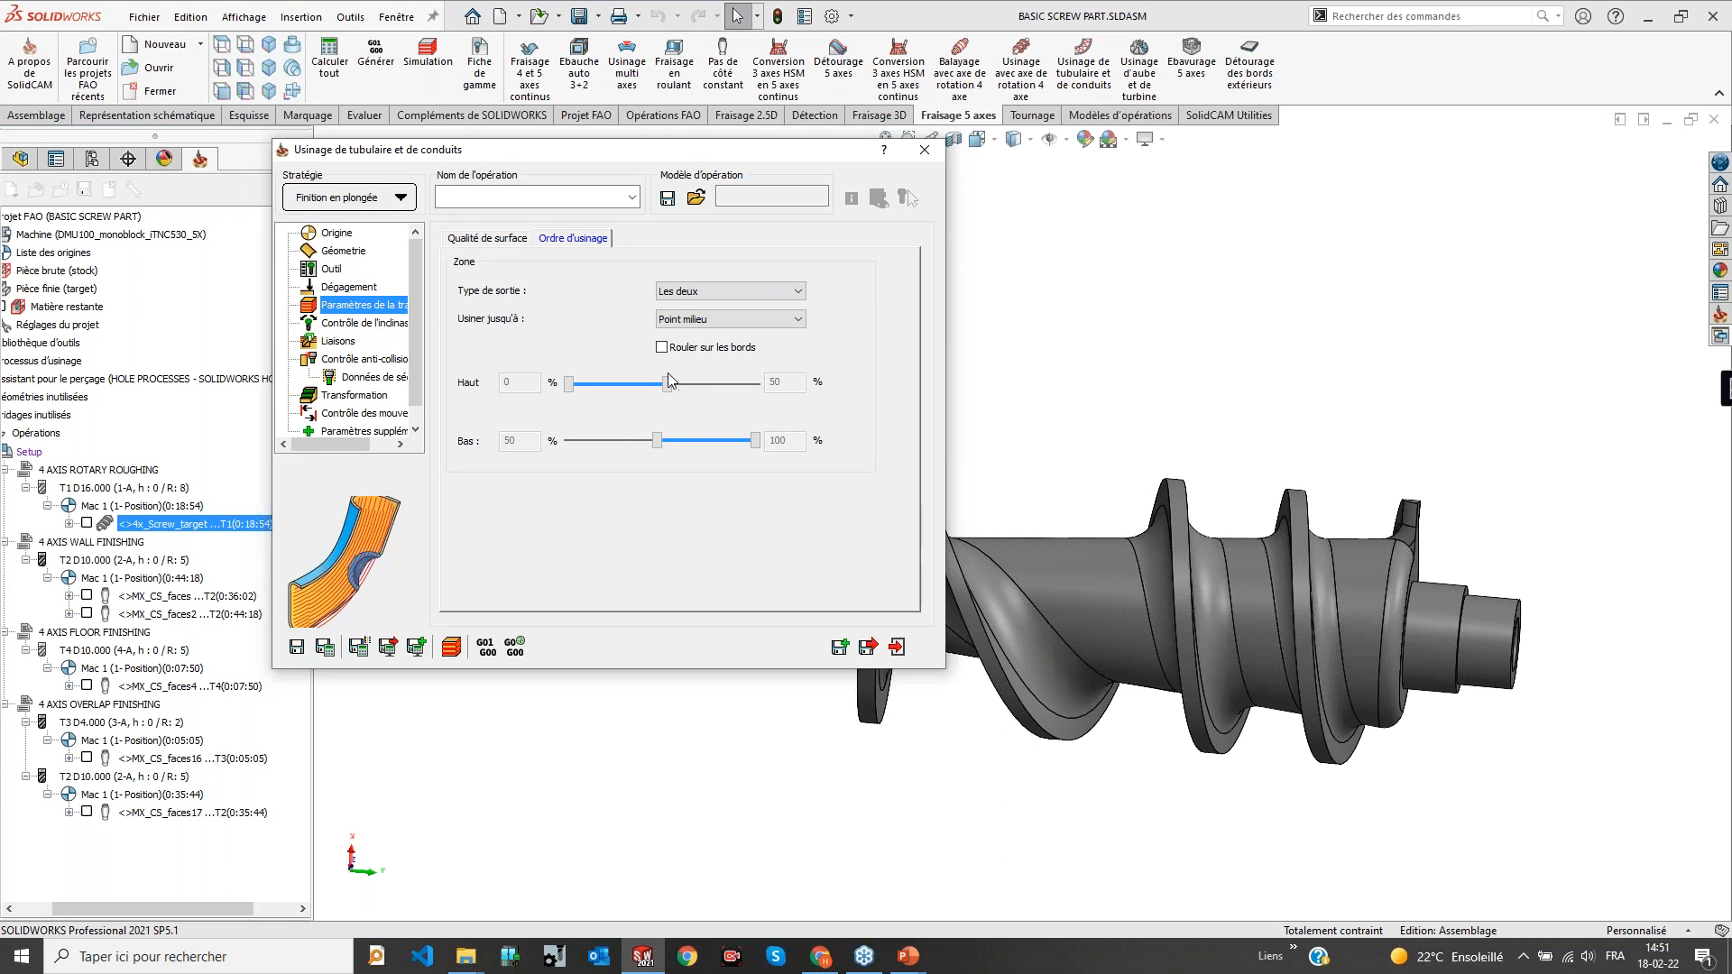
{"action": "left_click", "coordinate": [709, 291]}
{"action": "left_click", "coordinate": [689, 322]}
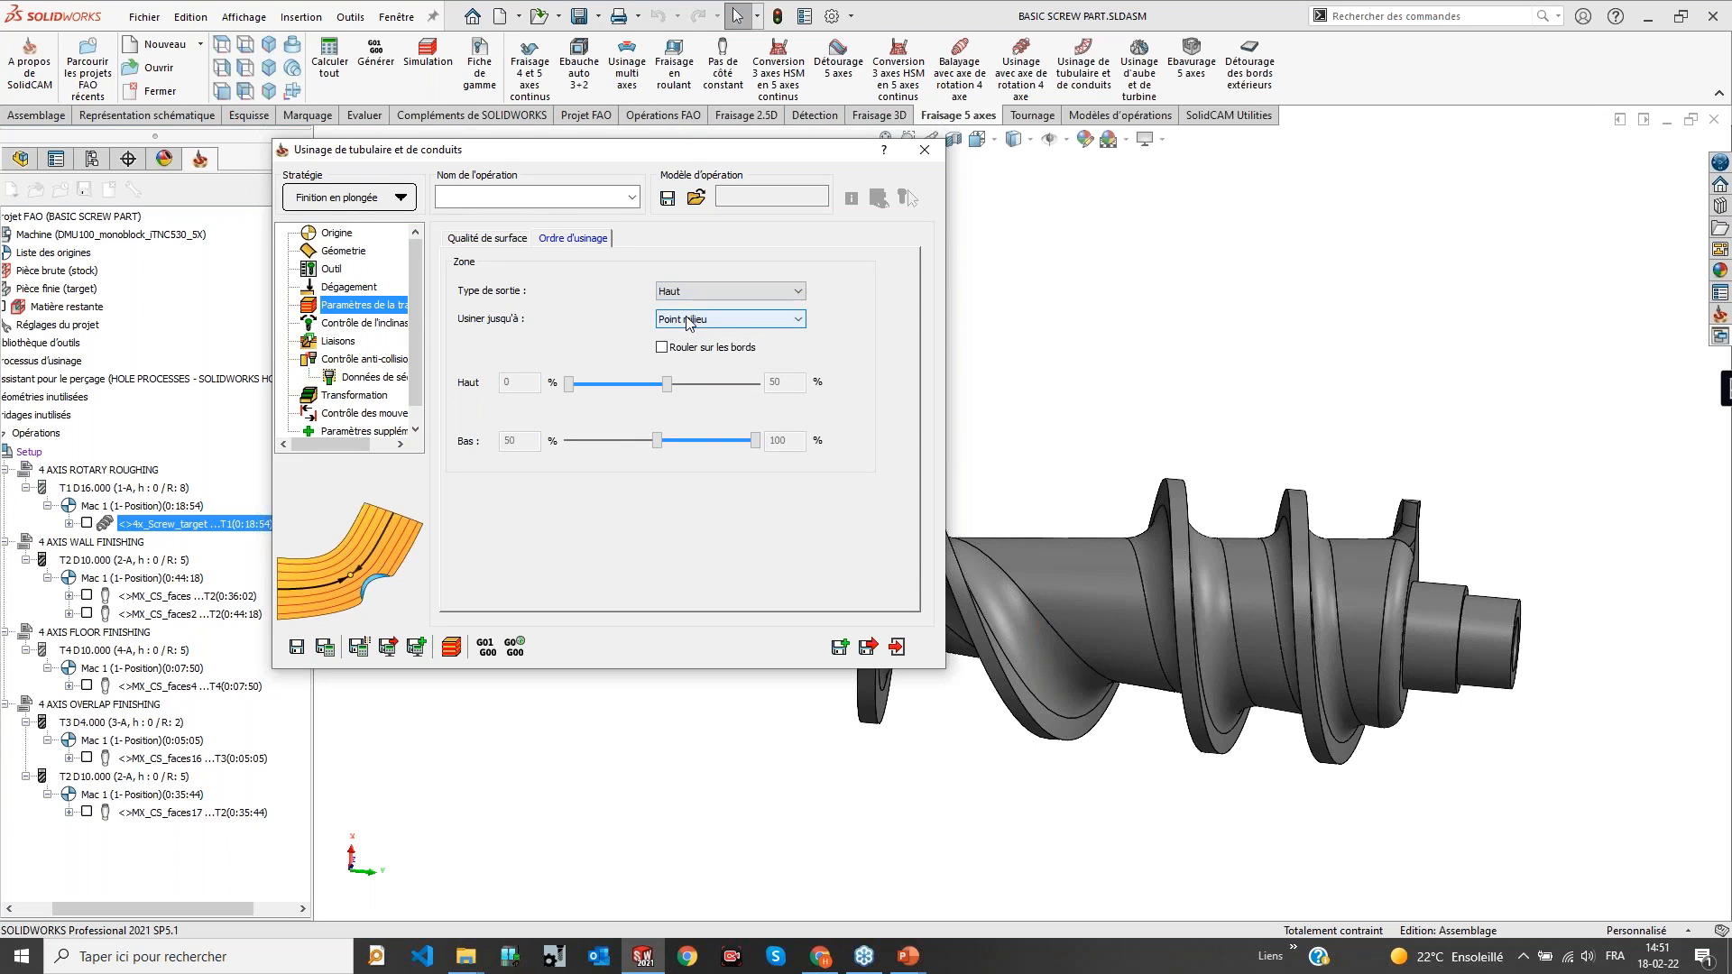
{"action": "left_click", "coordinate": [709, 291]}
{"action": "left_click", "coordinate": [699, 329]}
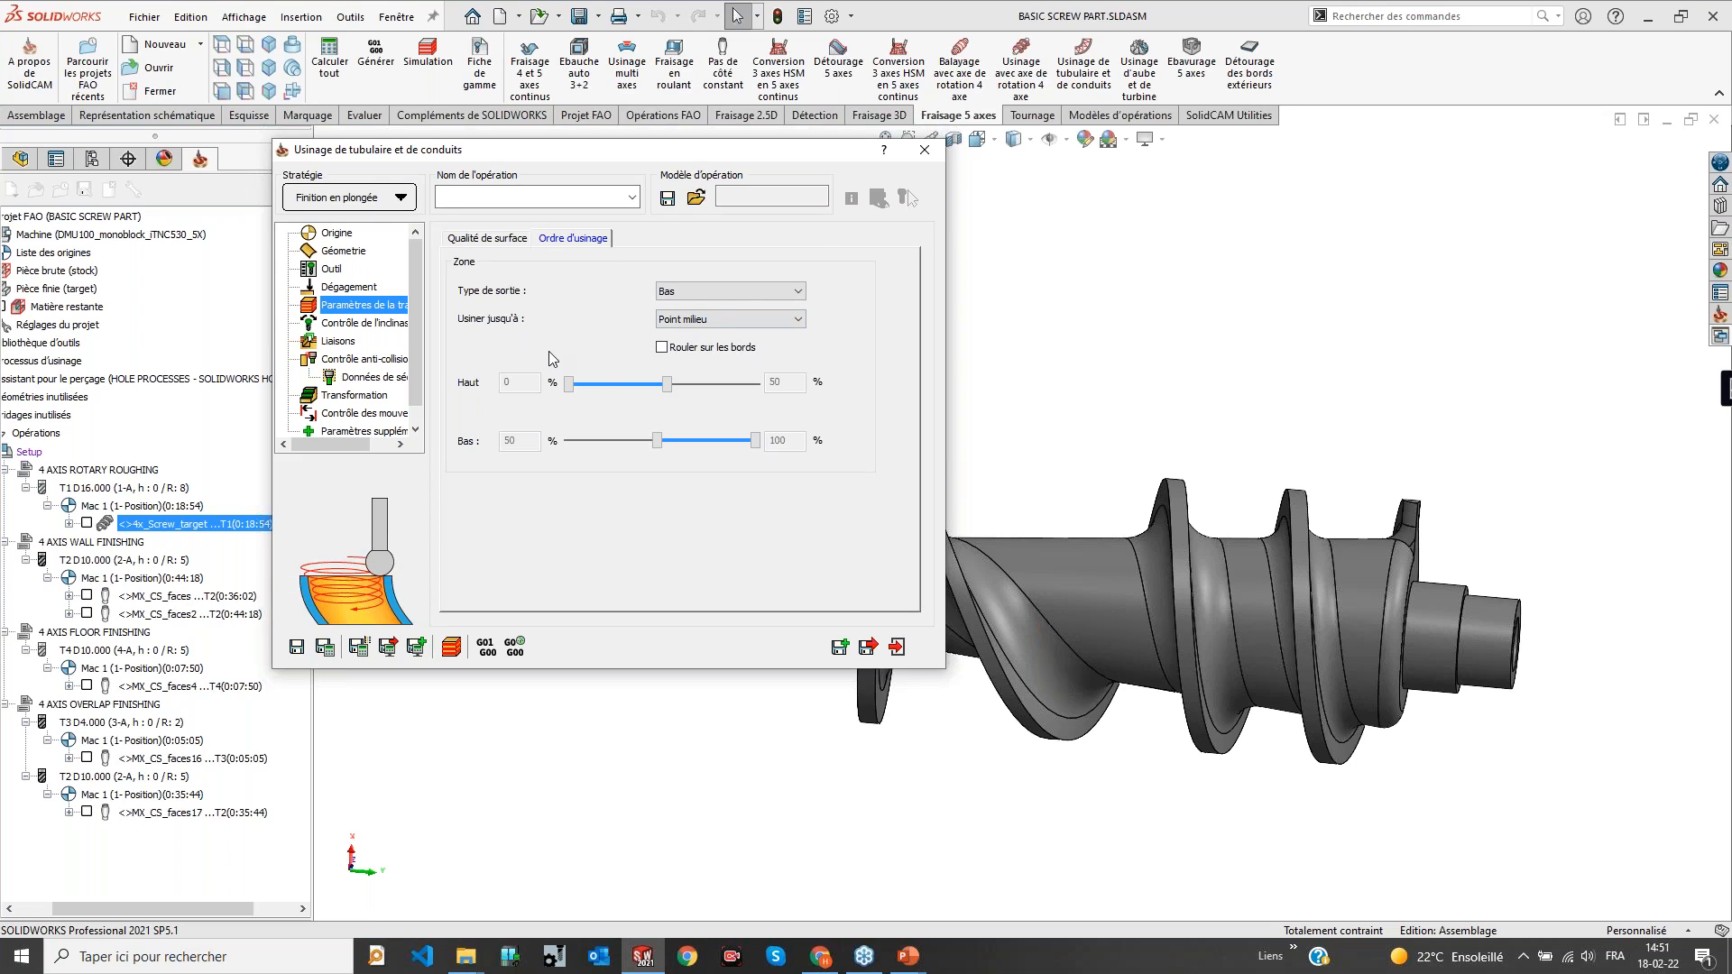
{"action": "left_click", "coordinate": [926, 150]}
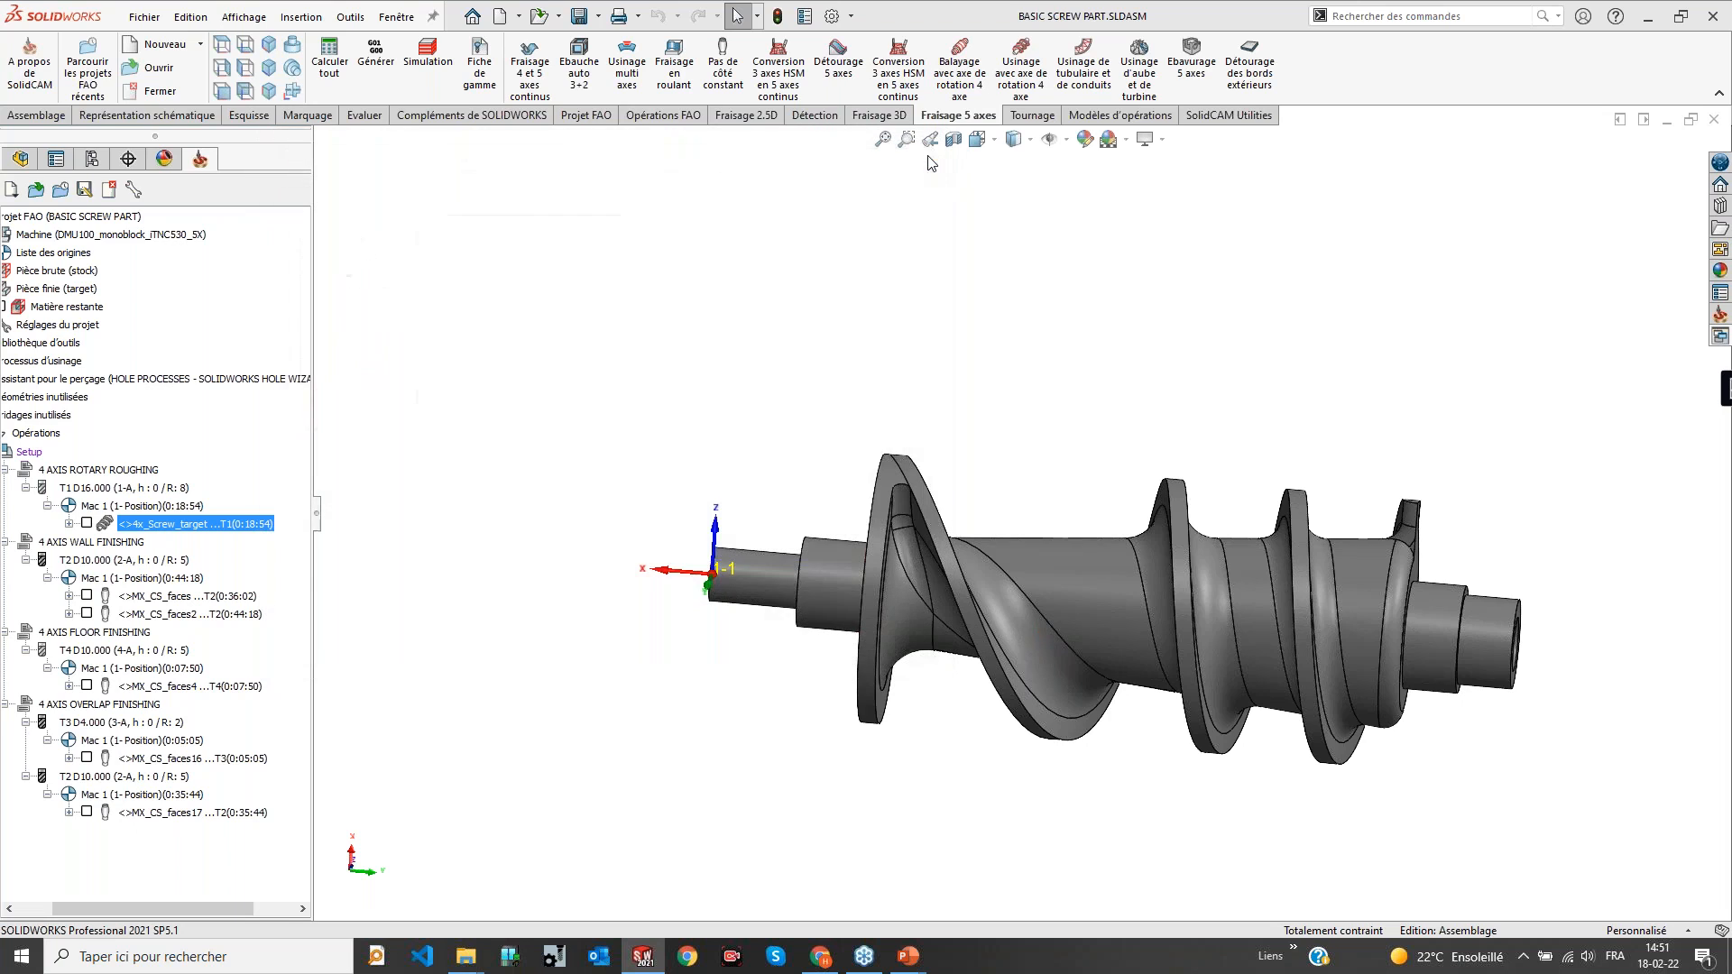
Browse the milling operations that can be added to the screw project
{"action": "right_click", "coordinate": [51, 435]}
{"action": "mouse_move", "coordinate": [239, 382]}
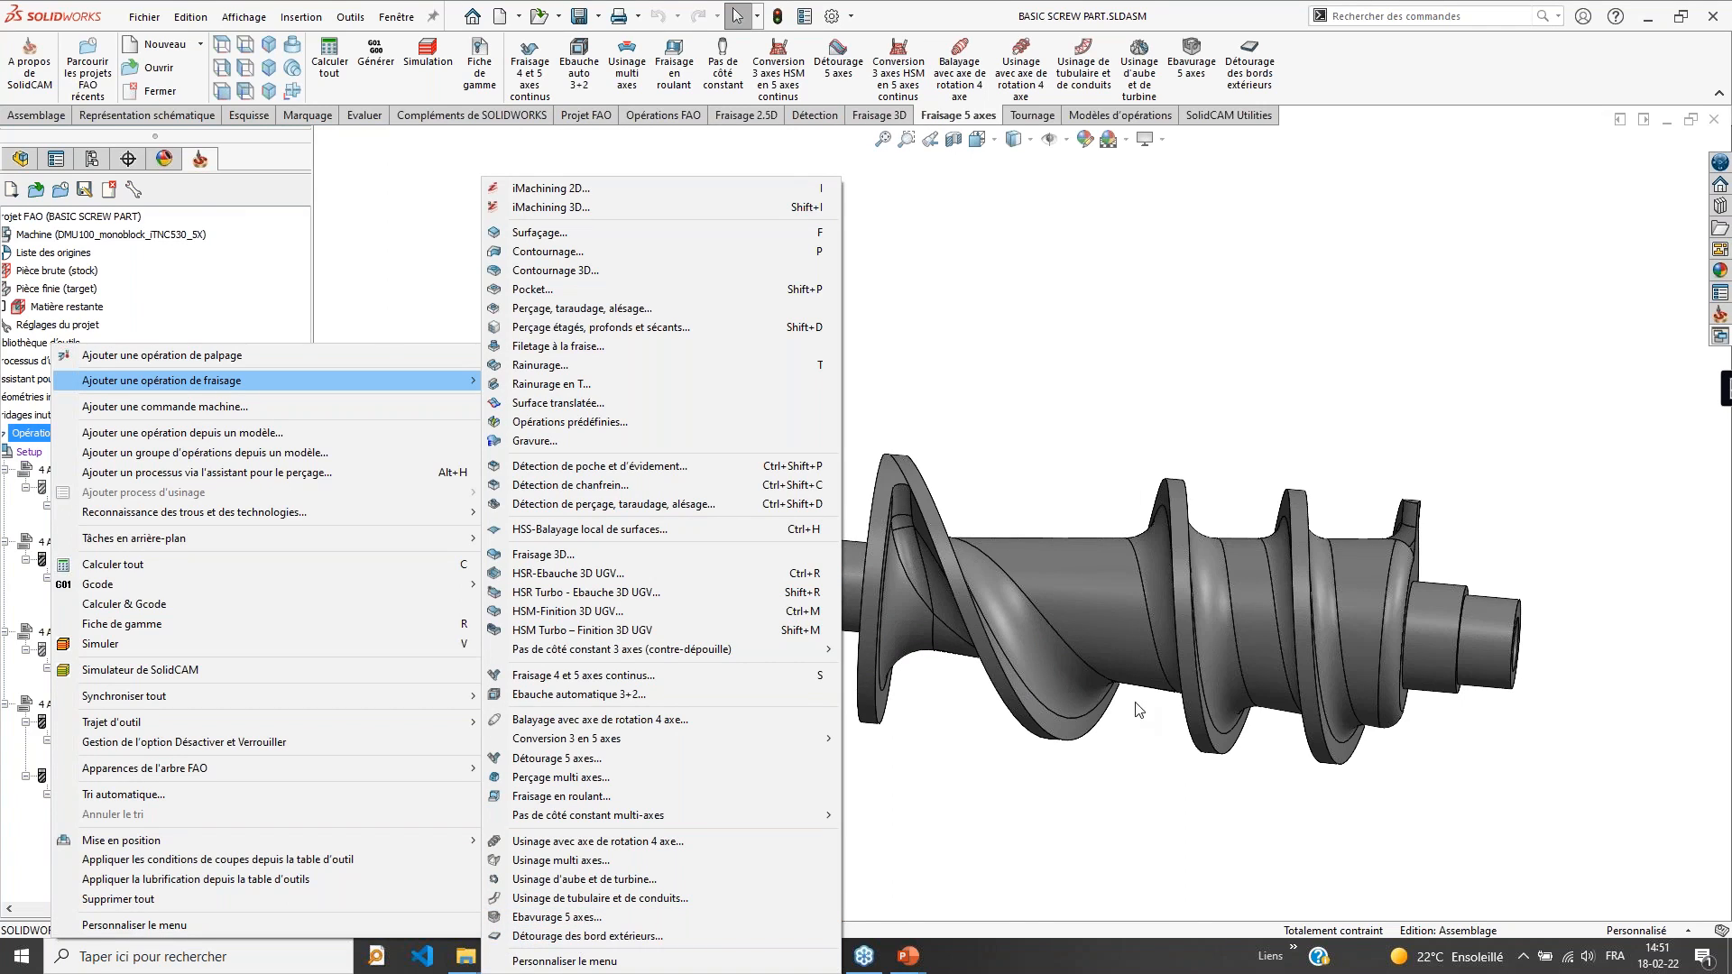
{"action": "left_click", "coordinate": [1359, 308]}
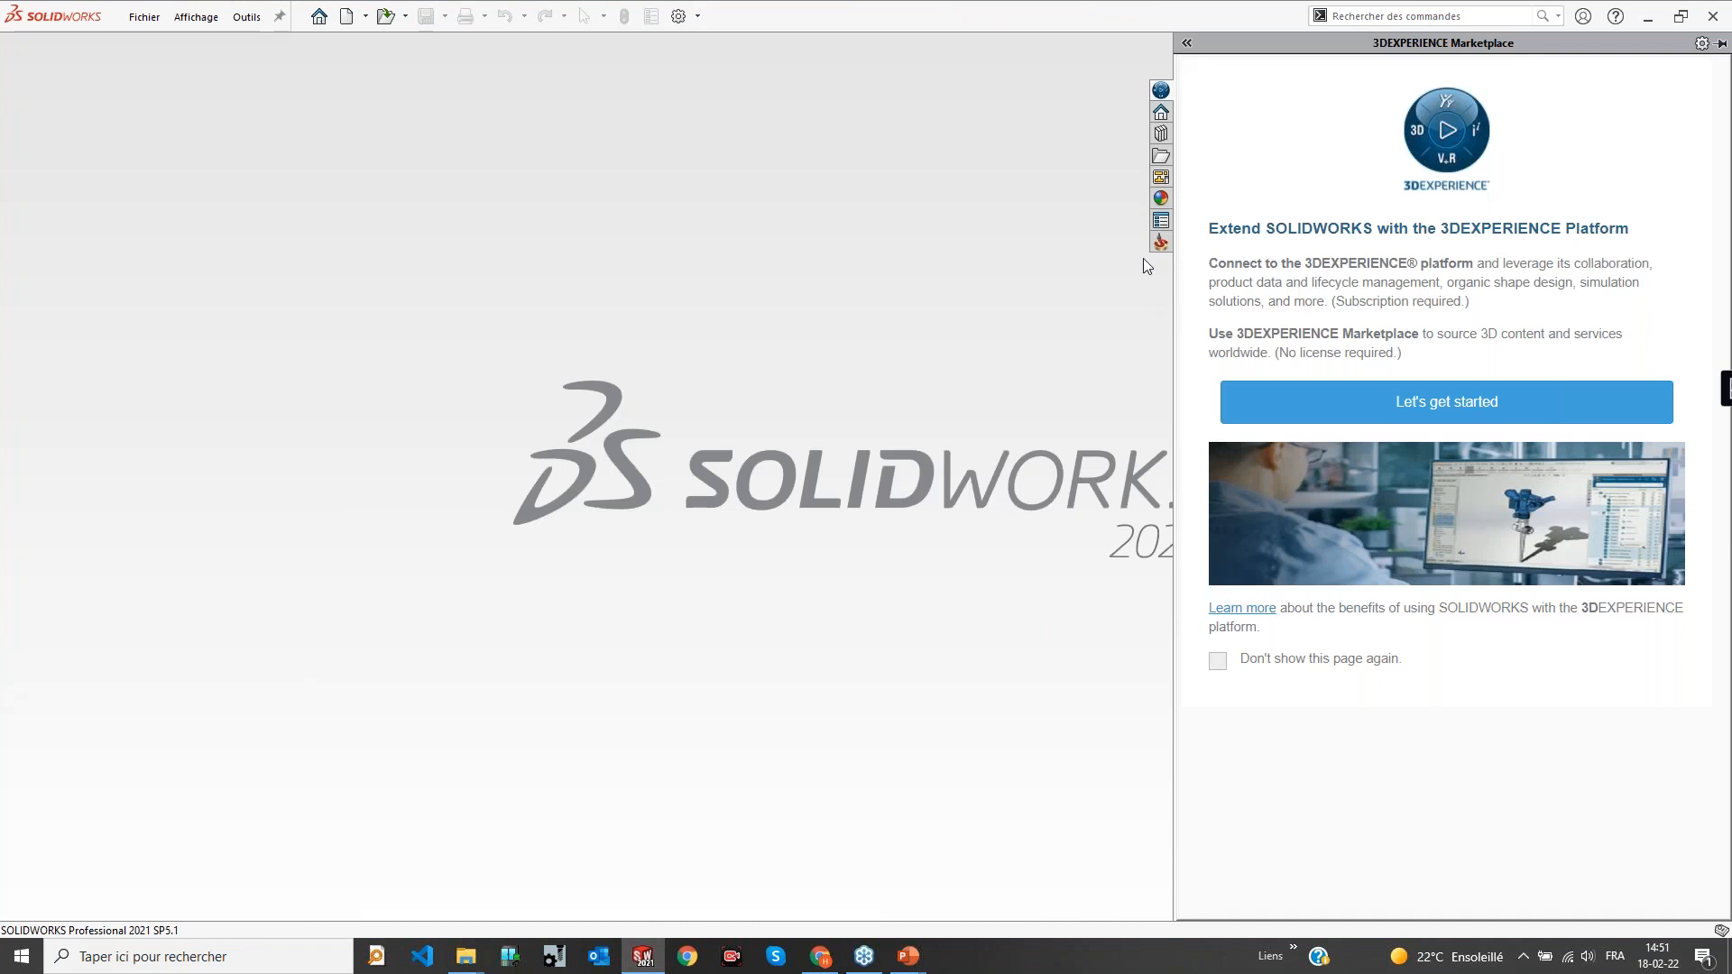
Open the CAM project EDGE BREAKING LOLLIPOP.prt from the 5-EDGE BREAKING LOLLIPOP folder
{"action": "left_click", "coordinate": [1161, 241]}
{"action": "left_click", "coordinate": [1291, 186]}
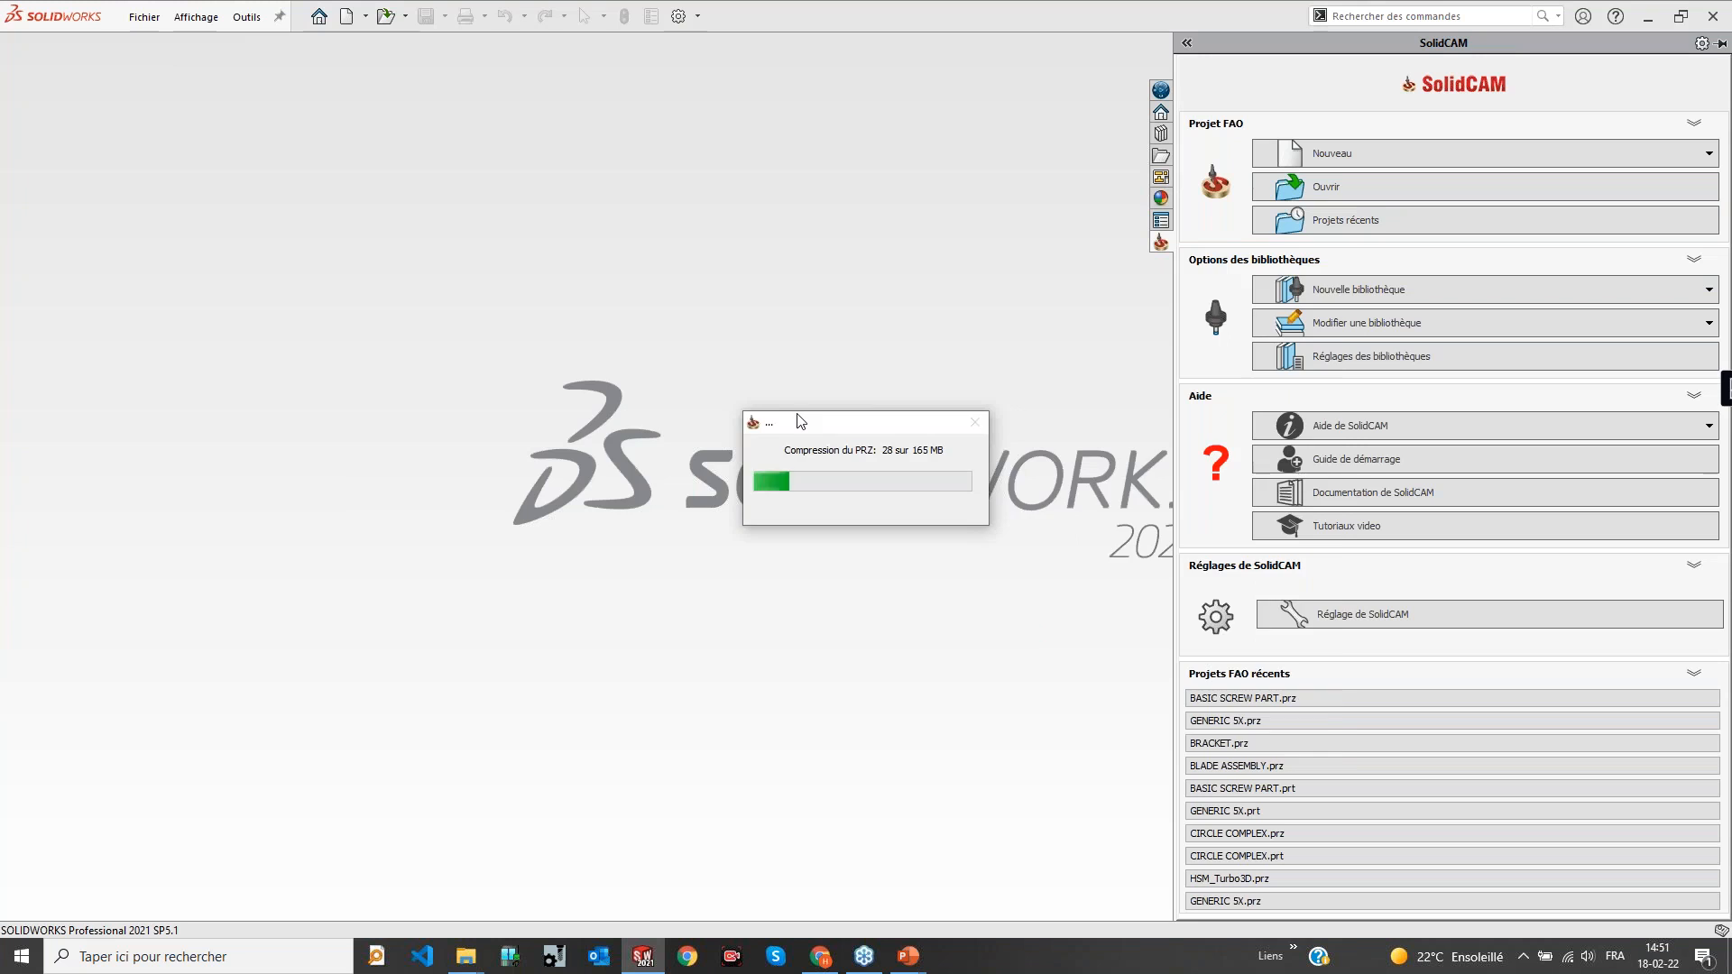
{"action": "left_click", "coordinate": [977, 313]}
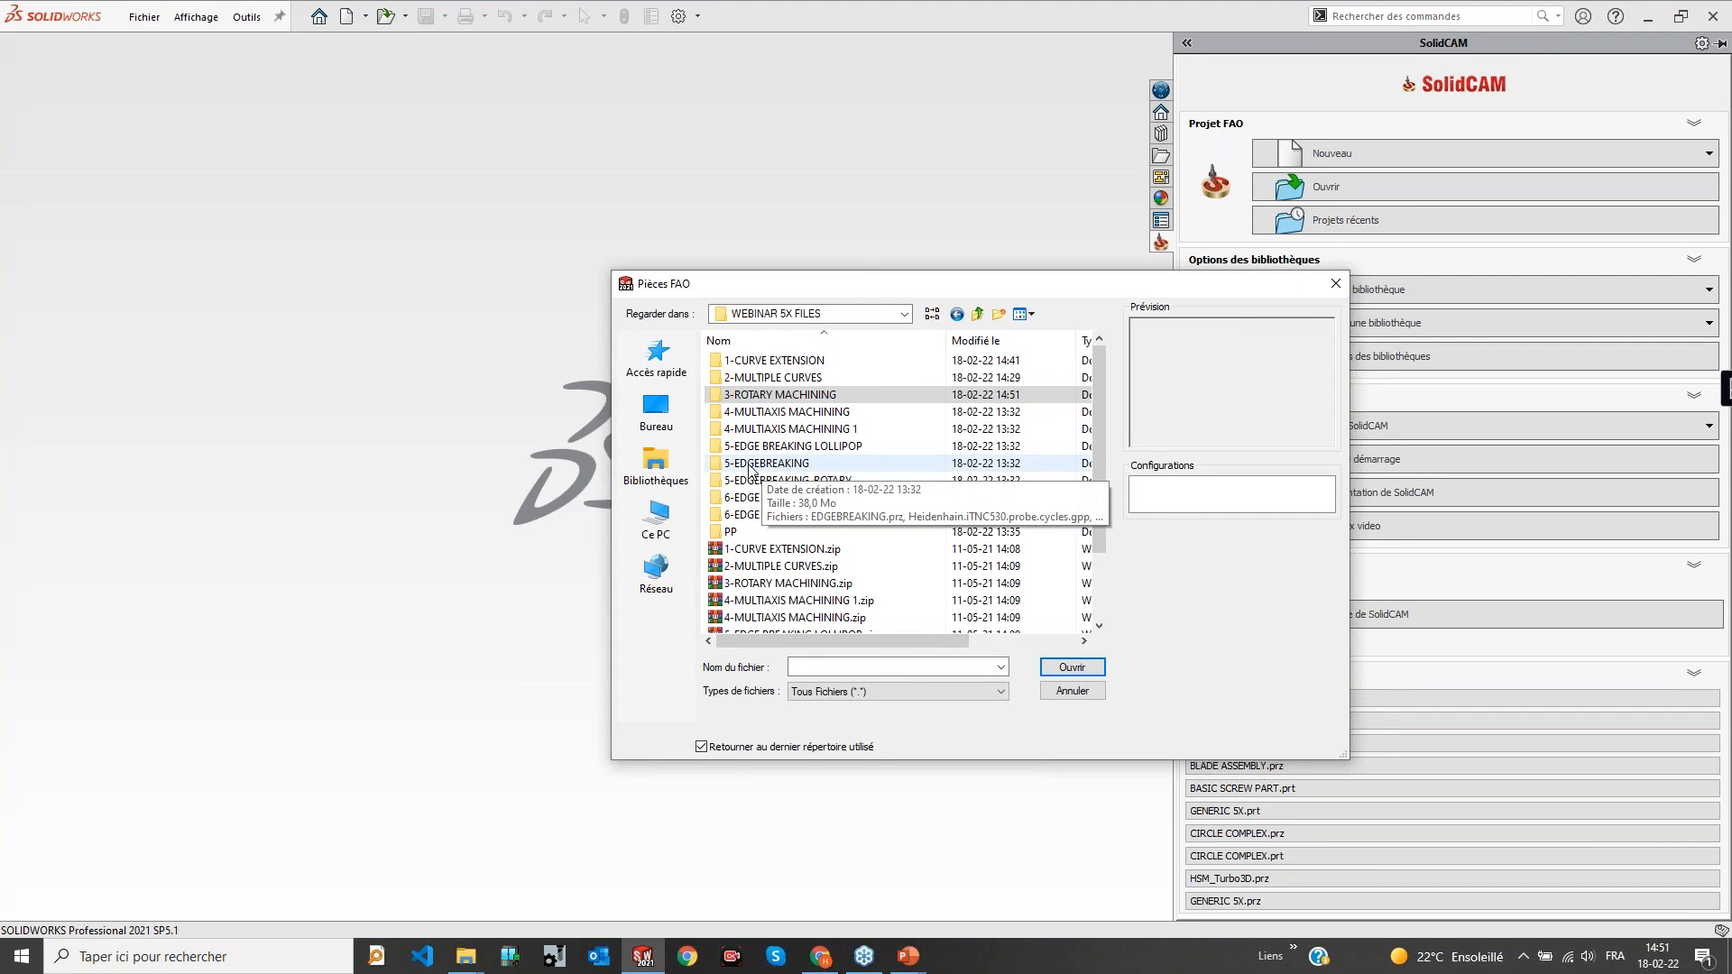
{"action": "left_click", "coordinate": [814, 451]}
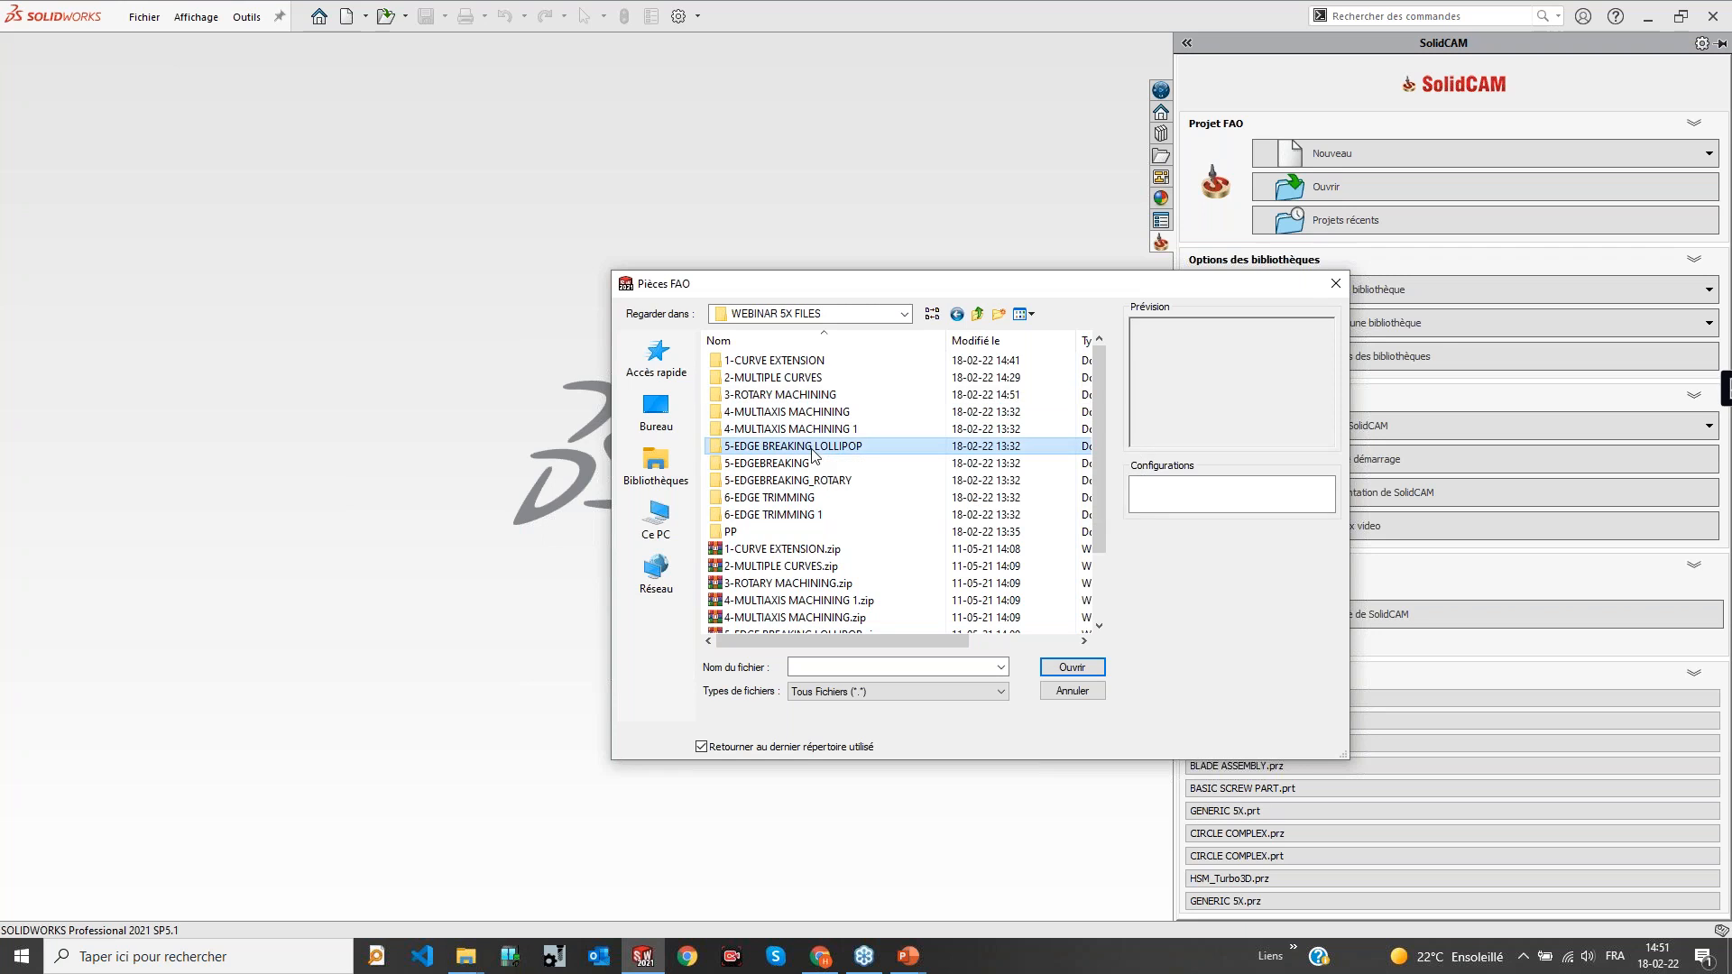
{"action": "double_click", "coordinate": [841, 451]}
{"action": "left_click", "coordinate": [839, 429]}
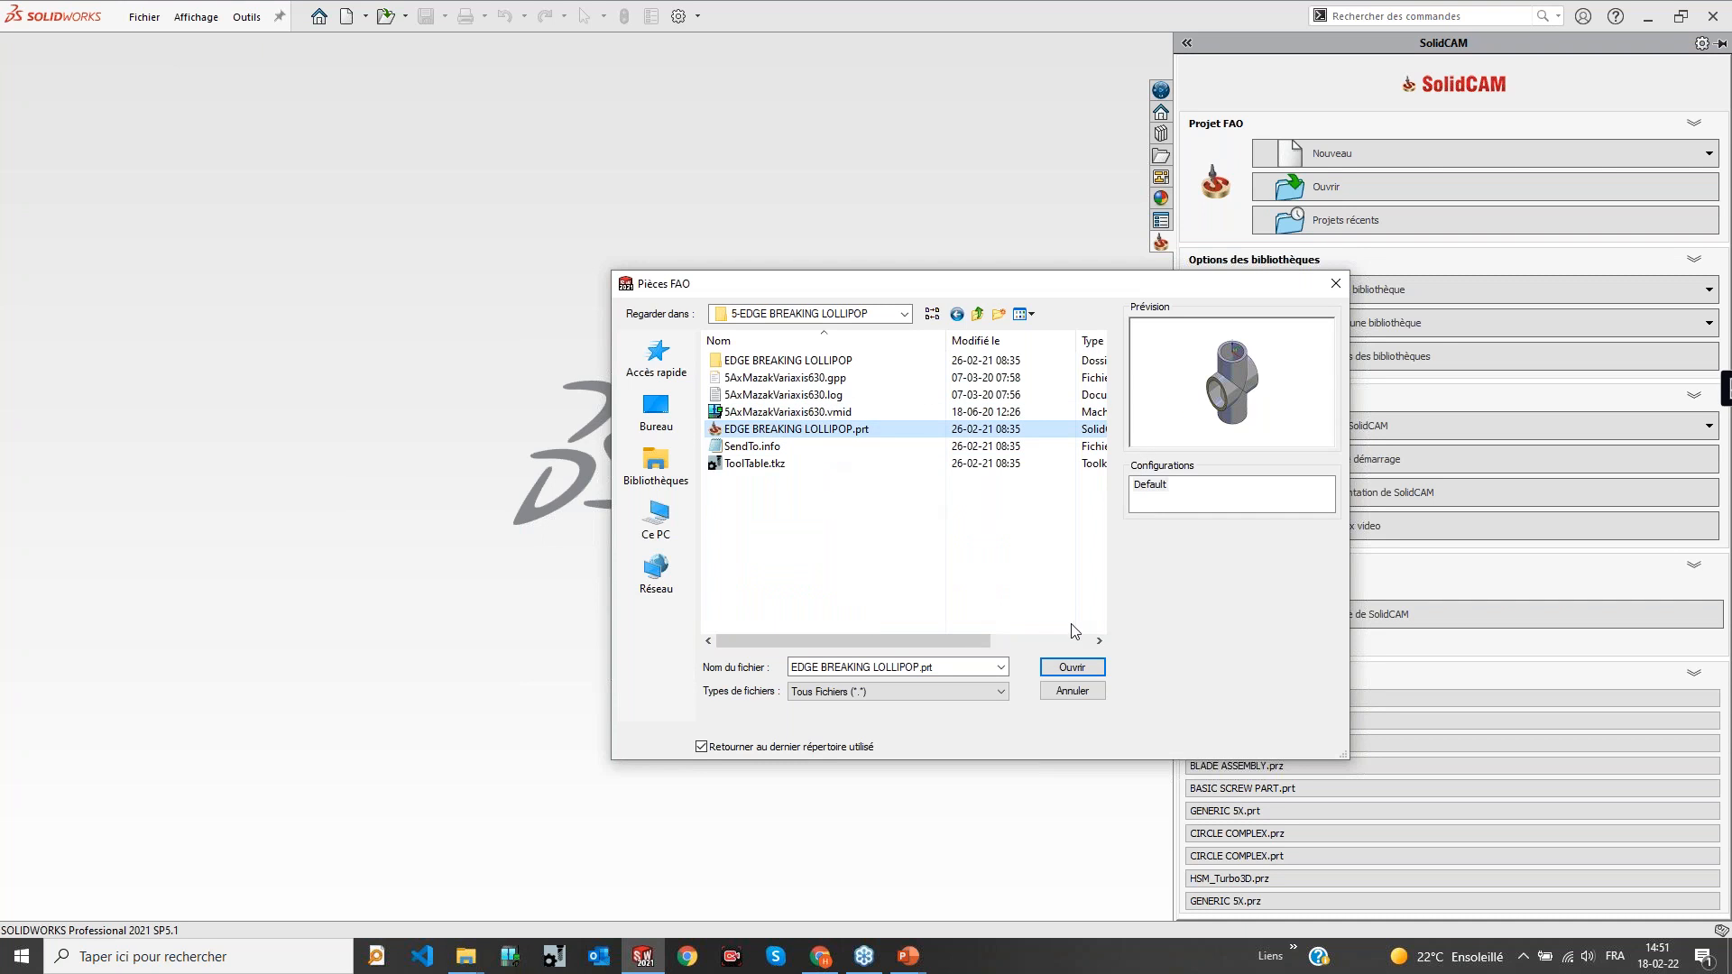
{"action": "left_click", "coordinate": [1073, 667]}
{"action": "left_click", "coordinate": [712, 314]}
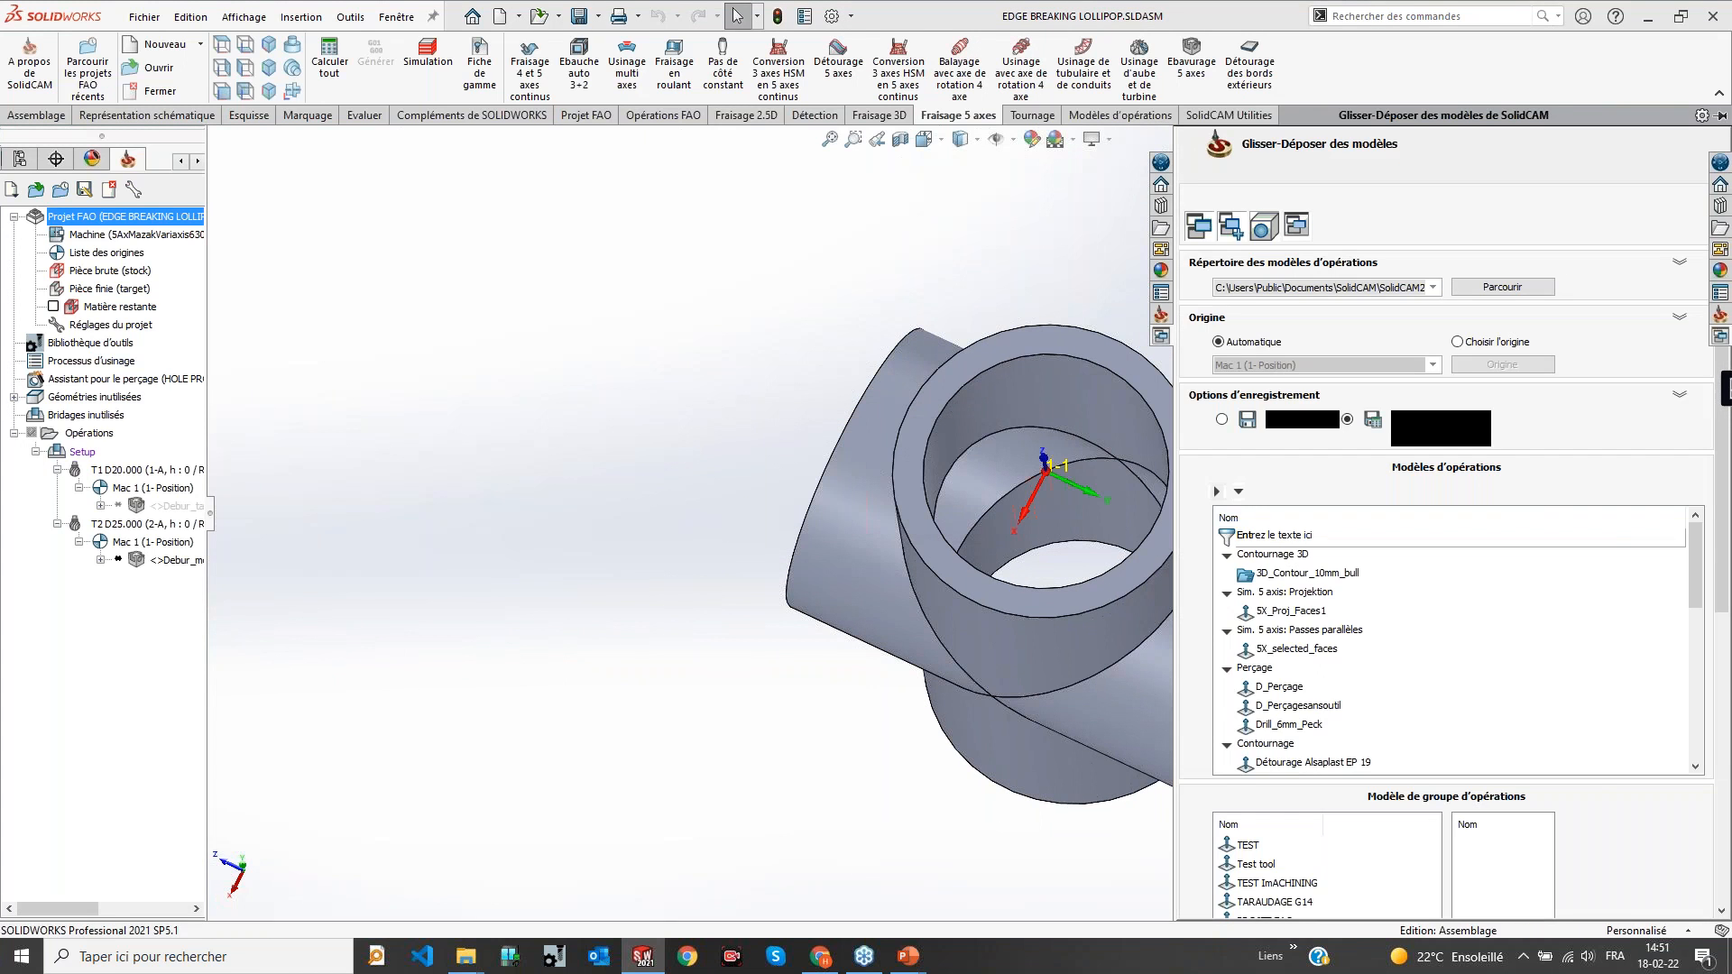
Try to calculate the Debur_model operation
{"action": "right_click", "coordinate": [168, 560]}
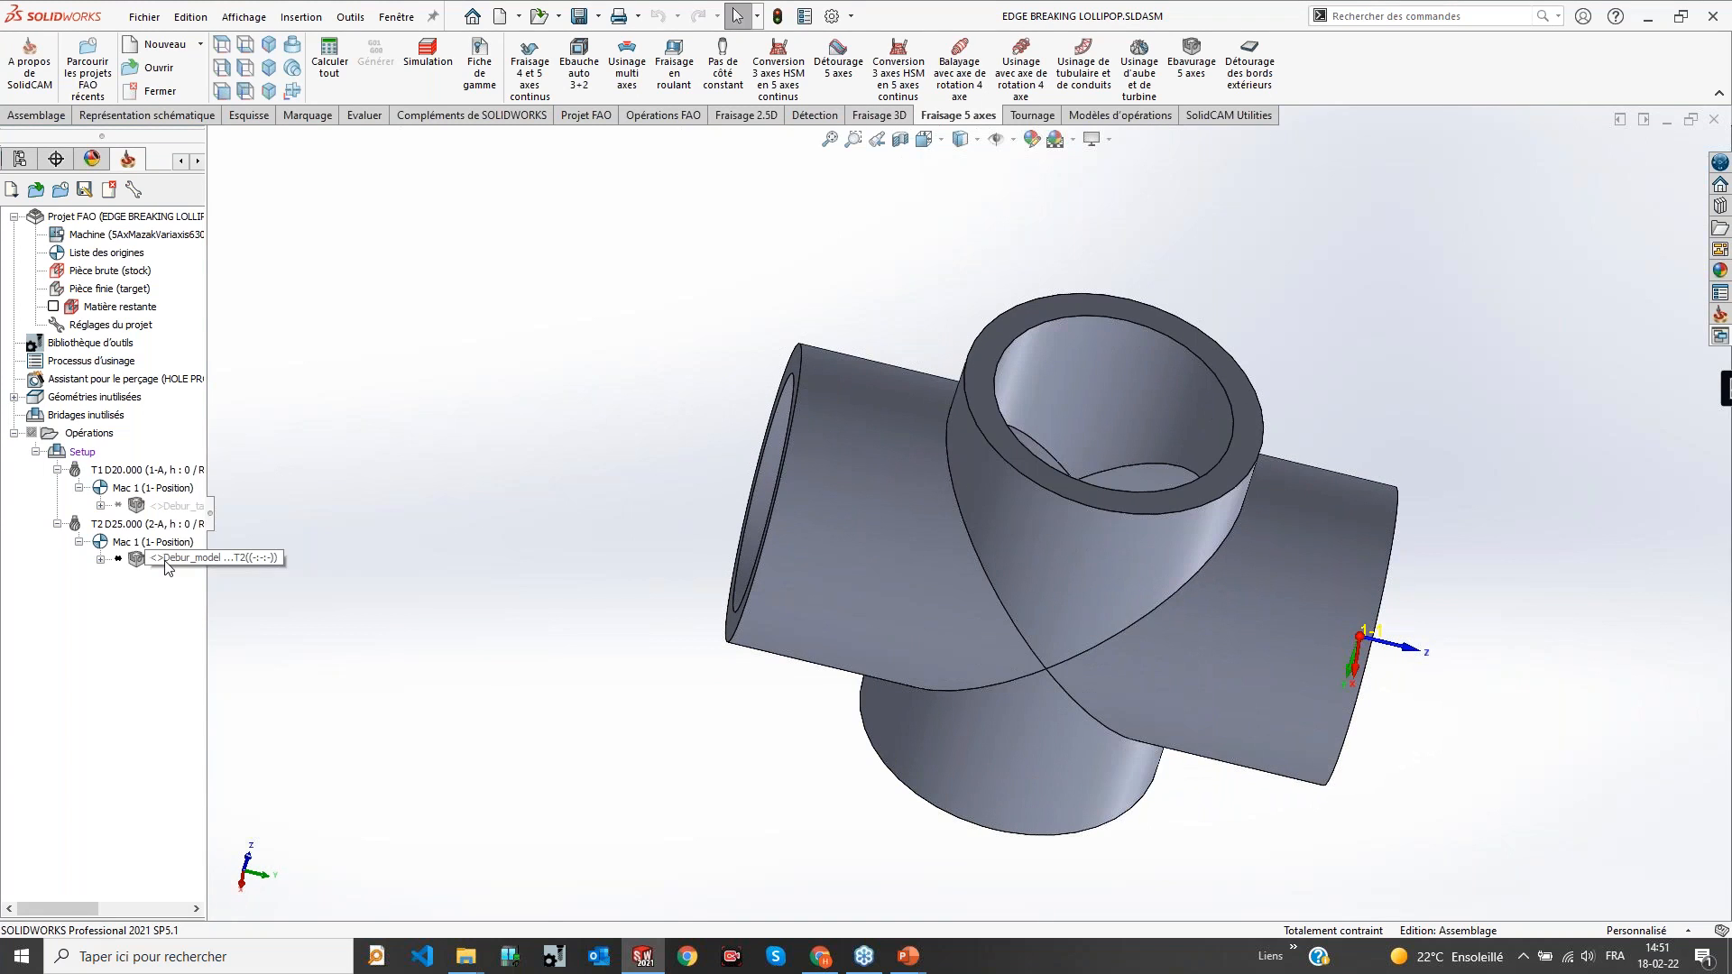
{"action": "left_click", "coordinate": [240, 256]}
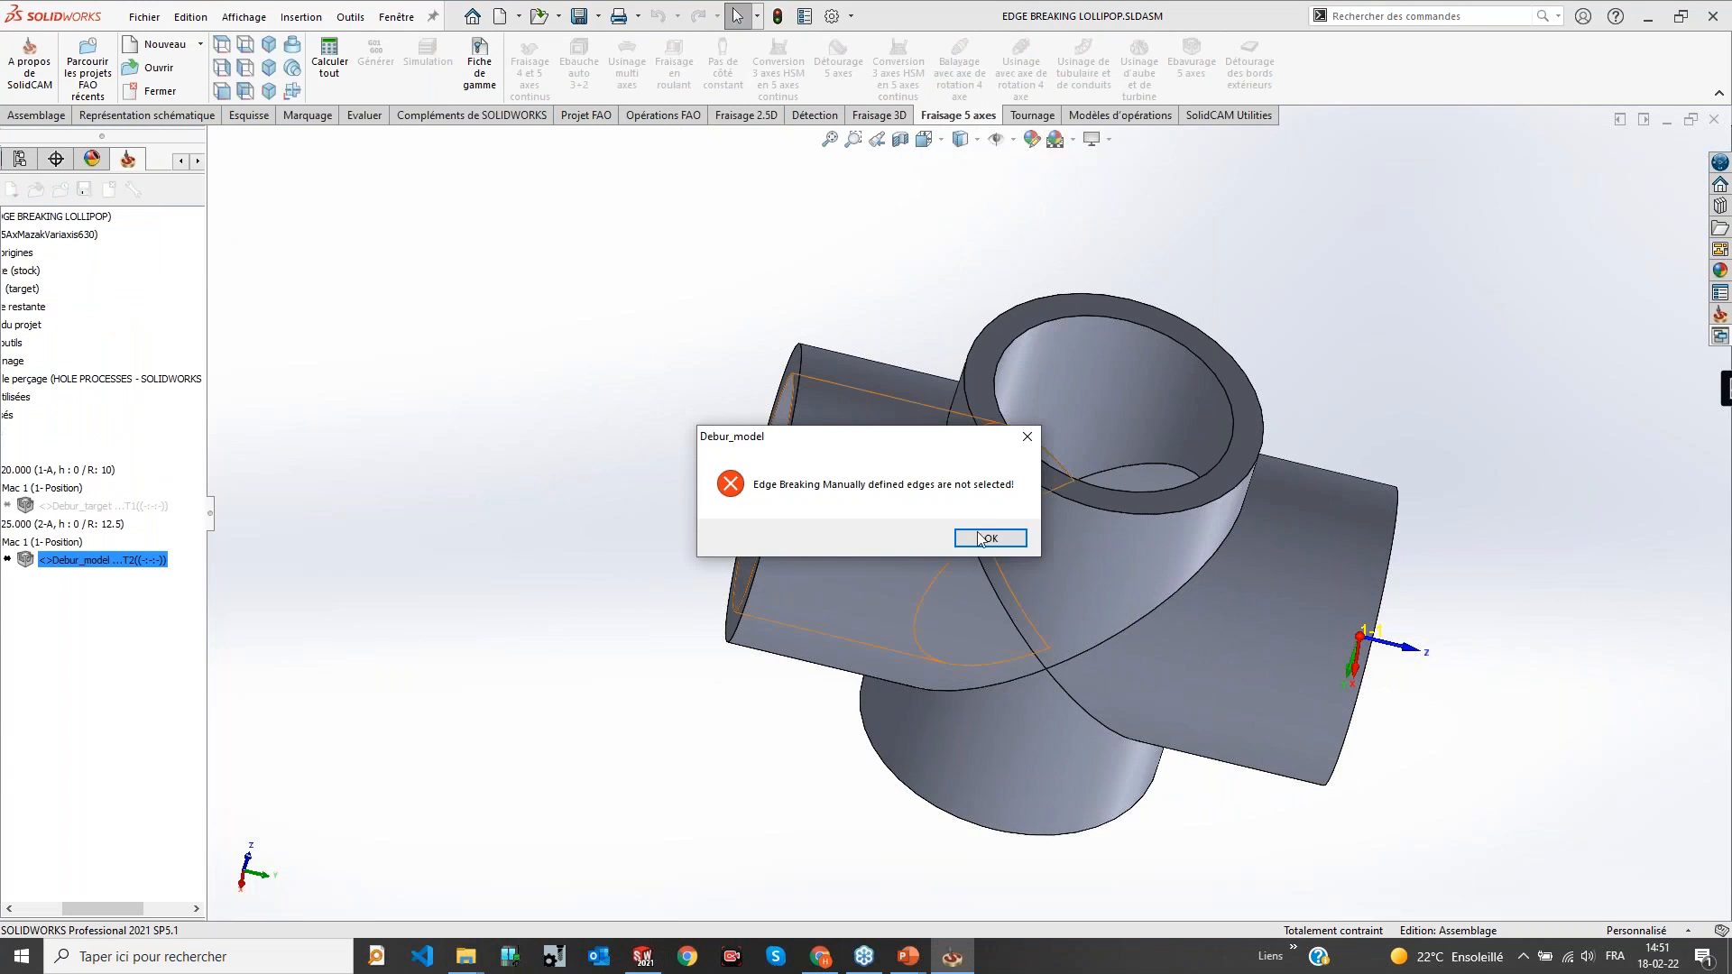
{"action": "left_click", "coordinate": [994, 536]}
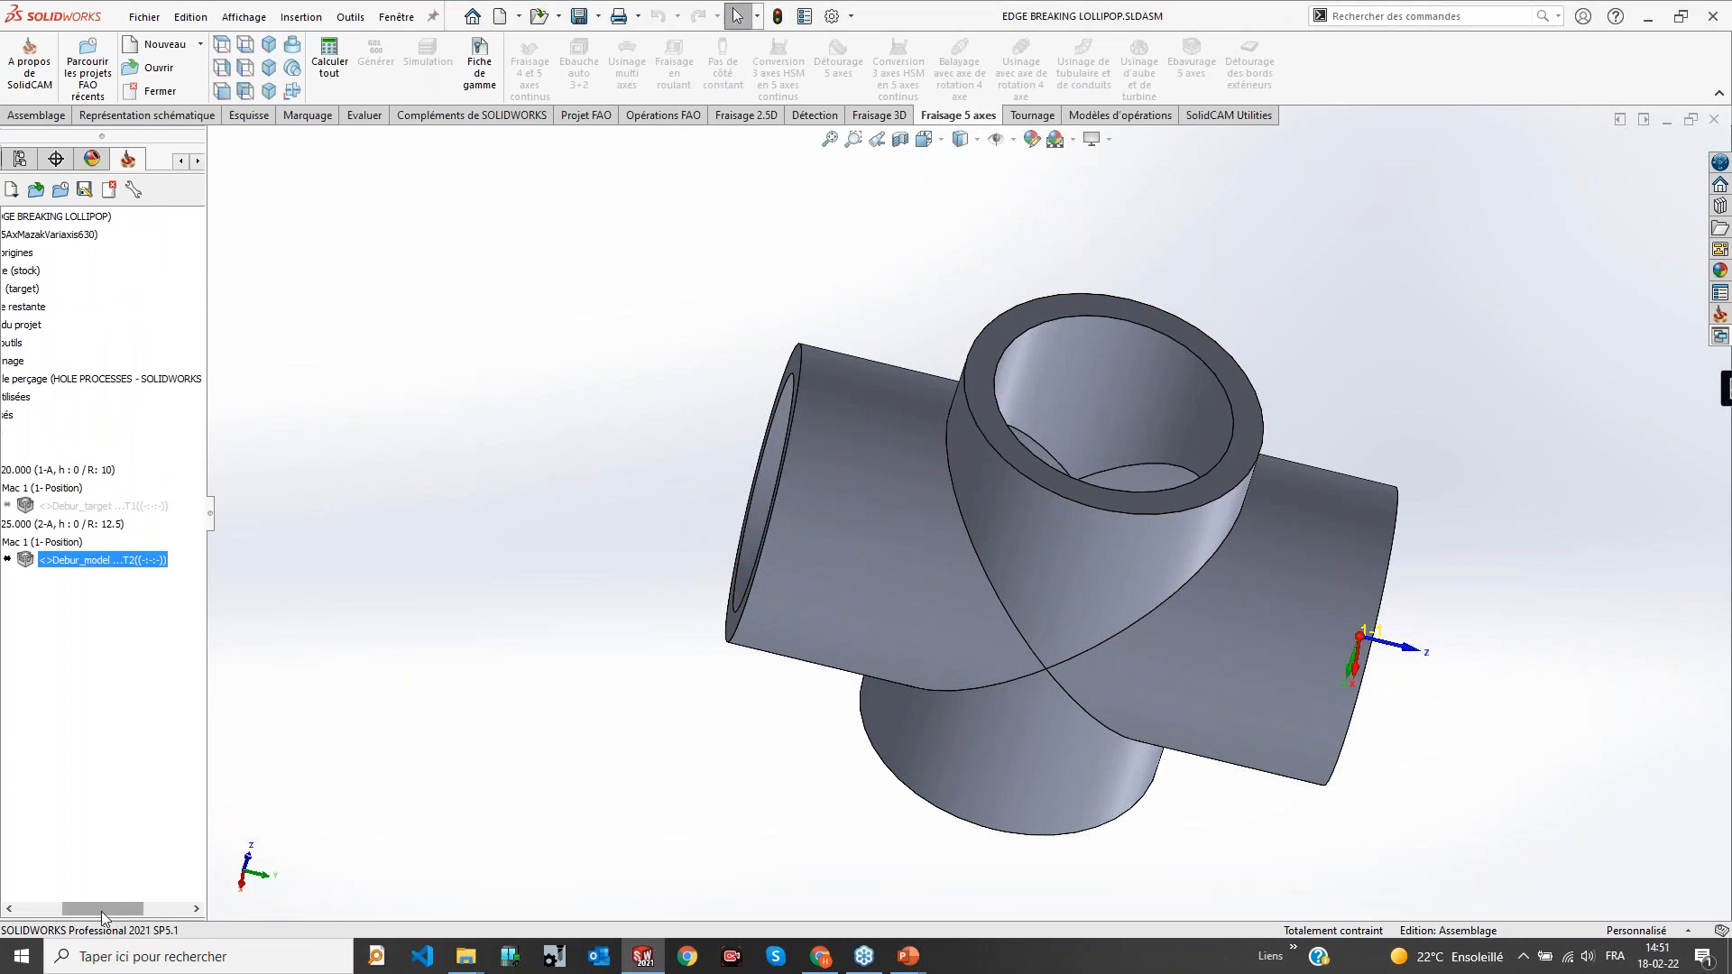
Inspect the geometry settings of the Debur_model deburring operation and exit it without saving
{"action": "double_click", "coordinate": [151, 560]}
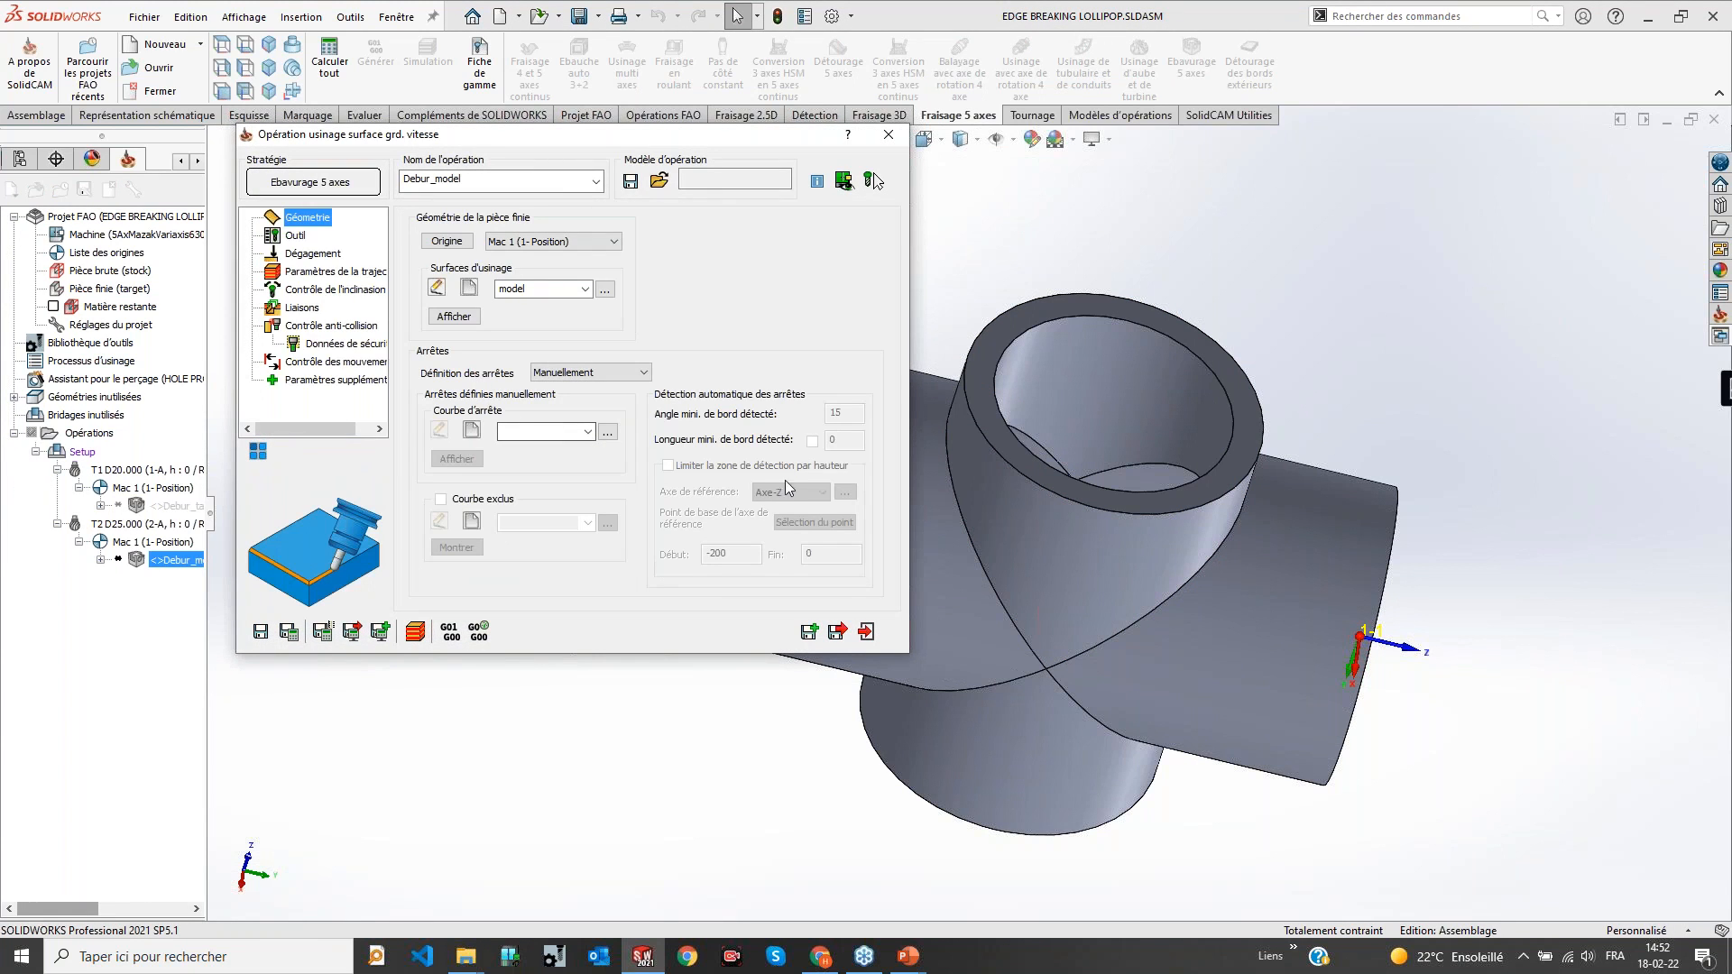
{"action": "left_click", "coordinate": [867, 632]}
{"action": "left_click", "coordinate": [533, 316]}
{"action": "left_click", "coordinate": [672, 323]}
Reactivate the Debur_target operation and calculate its toolpath
{"action": "left_click_drag", "start_coordinate": [112, 910], "coordinate": [67, 909]}
{"action": "right_click", "coordinate": [155, 505]}
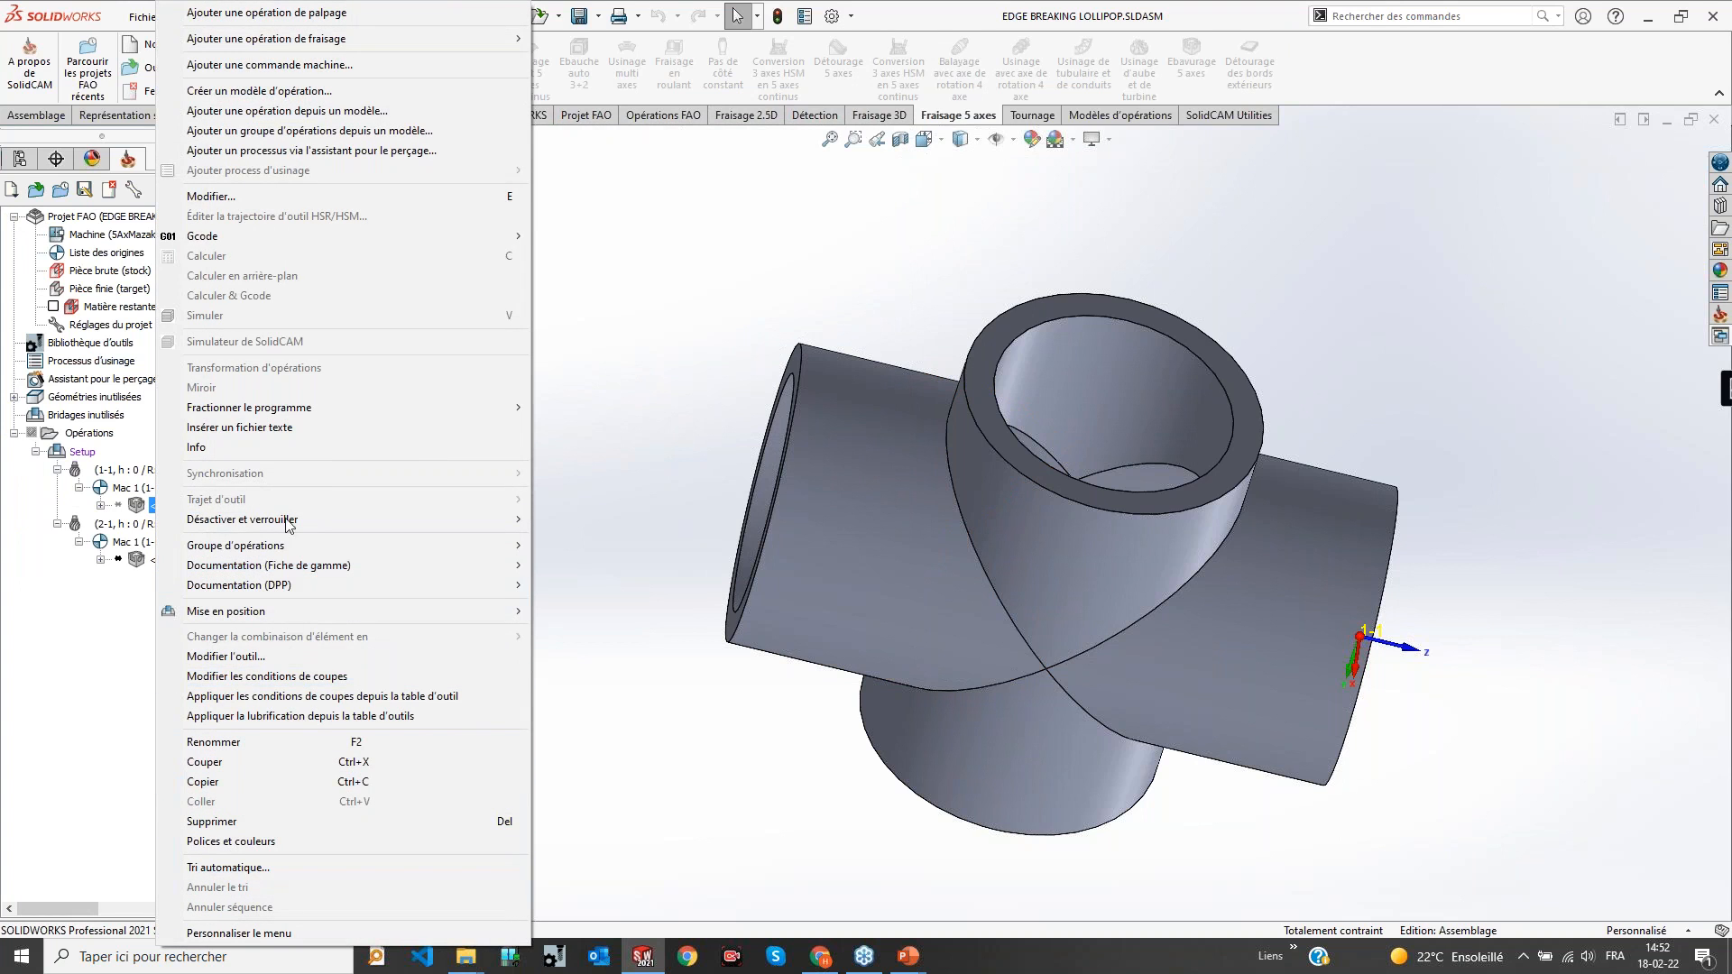
{"action": "mouse_move", "coordinate": [287, 521]}
{"action": "left_click", "coordinate": [627, 523]}
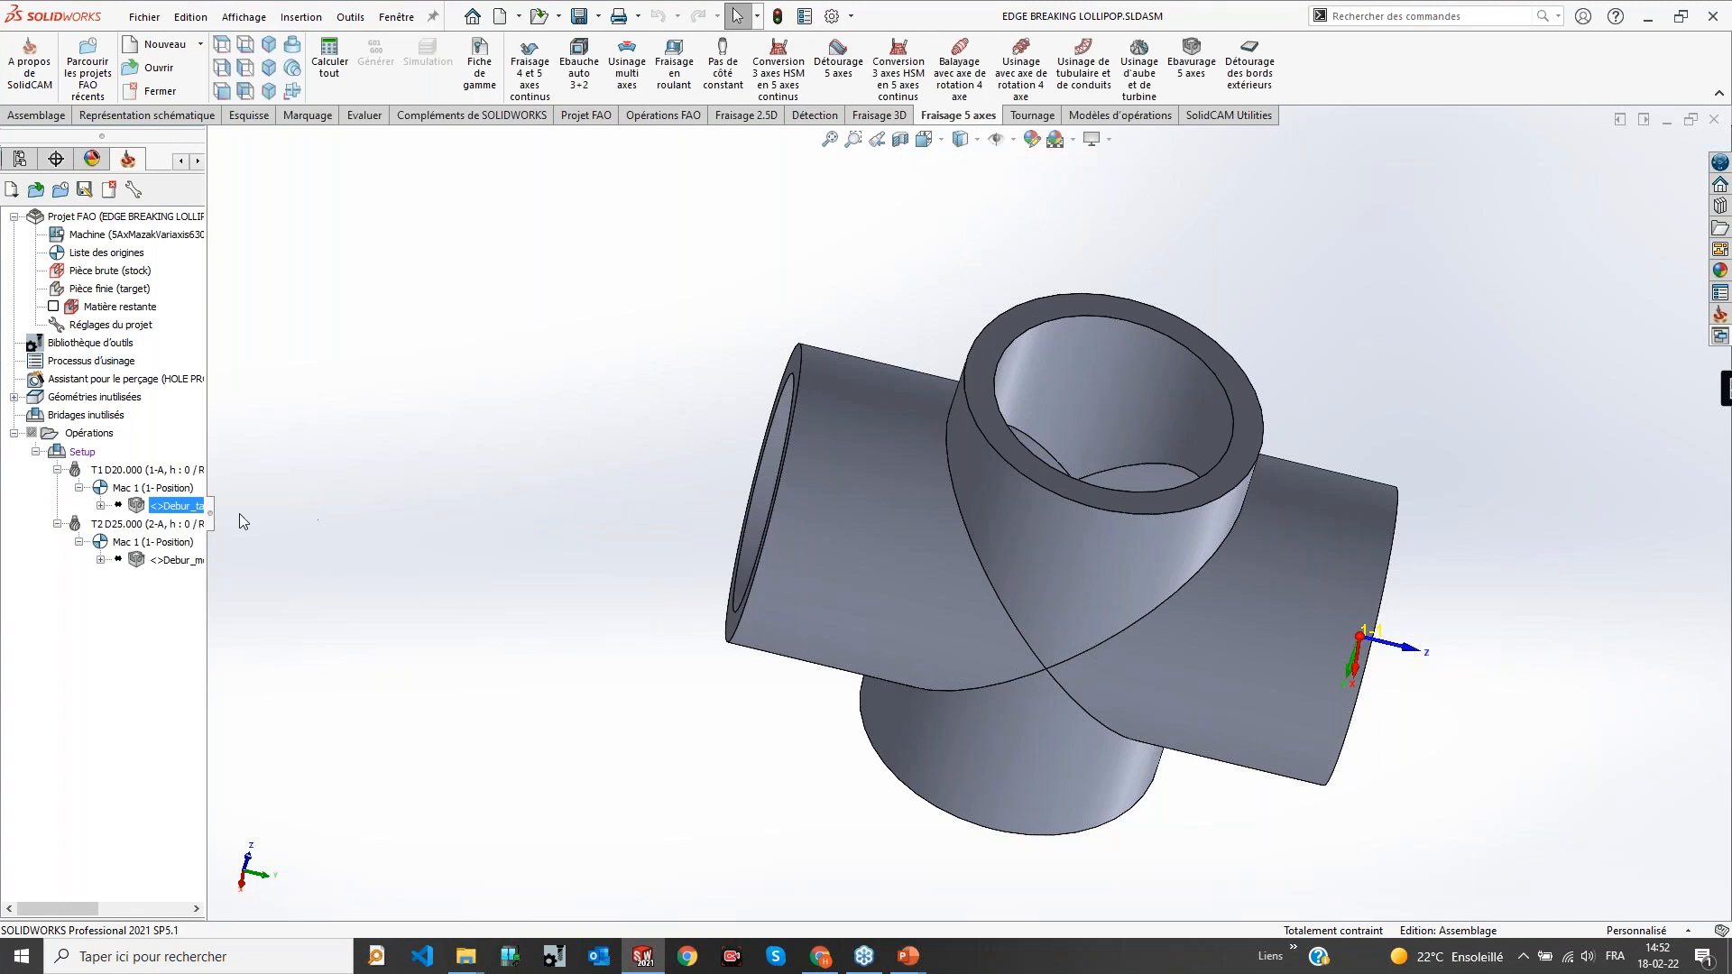
{"action": "right_click", "coordinate": [176, 507]}
{"action": "left_click", "coordinate": [267, 263]}
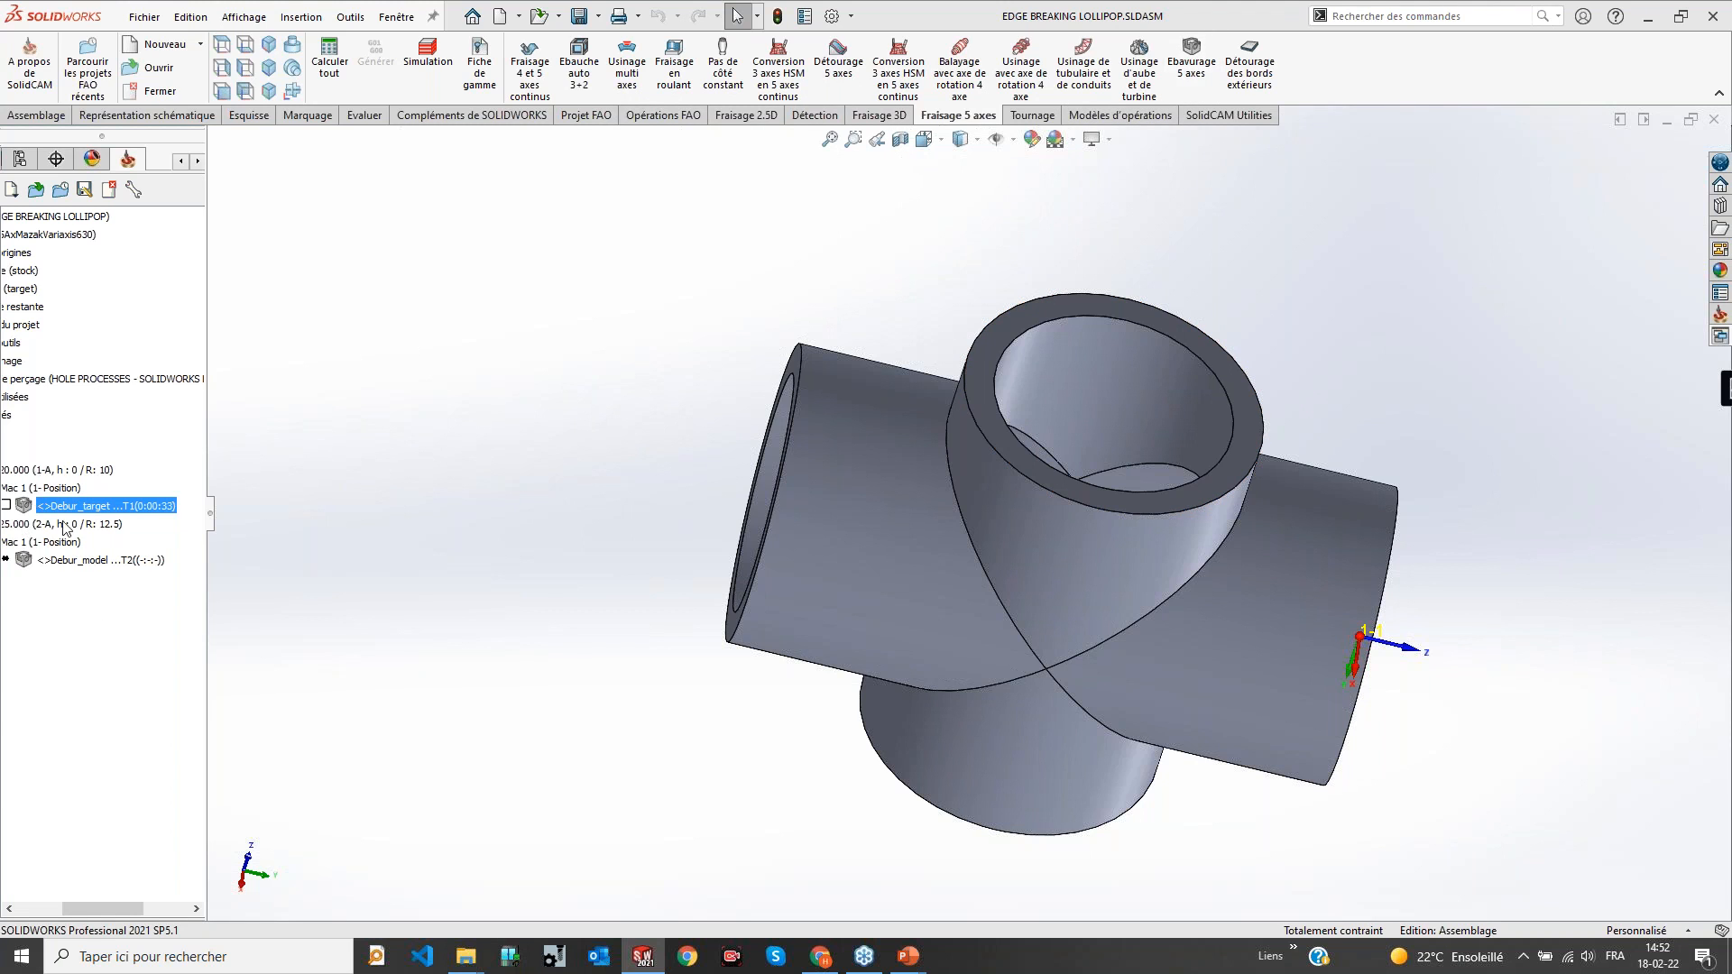
Look through the operation types that can be added to the edge-breaking project, without adding one
{"action": "left_click_drag", "start_coordinate": [116, 902], "coordinate": [79, 904]}
{"action": "right_click", "coordinate": [61, 434]}
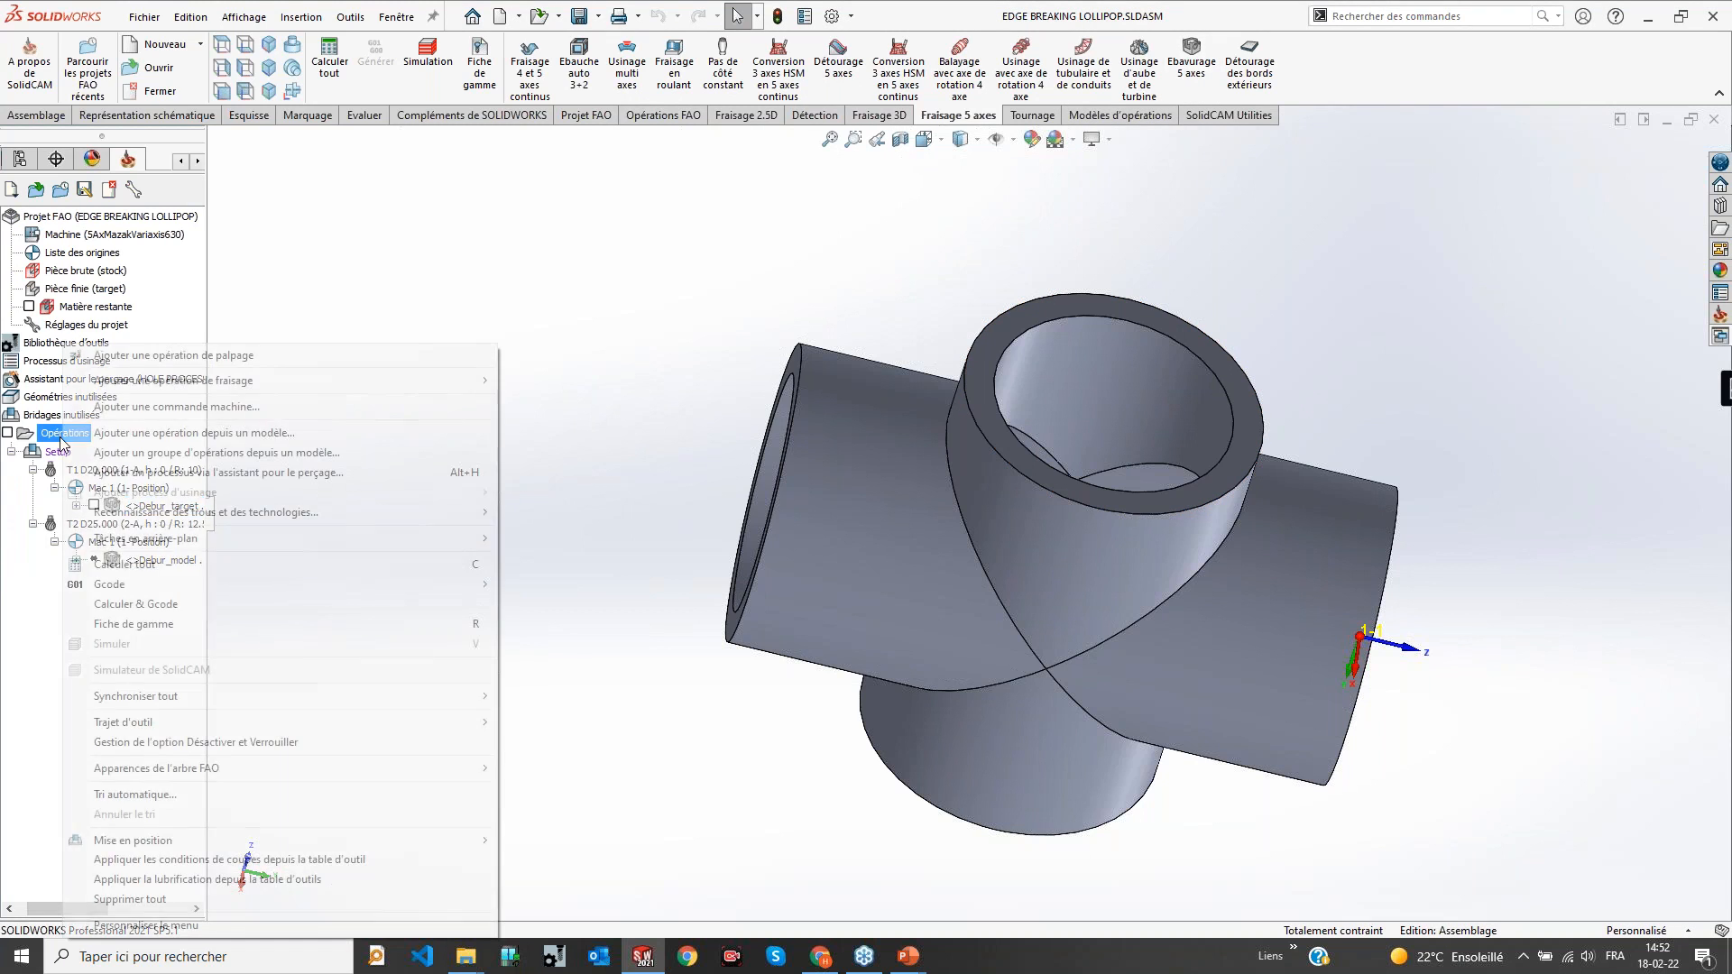
{"action": "mouse_move", "coordinate": [199, 383]}
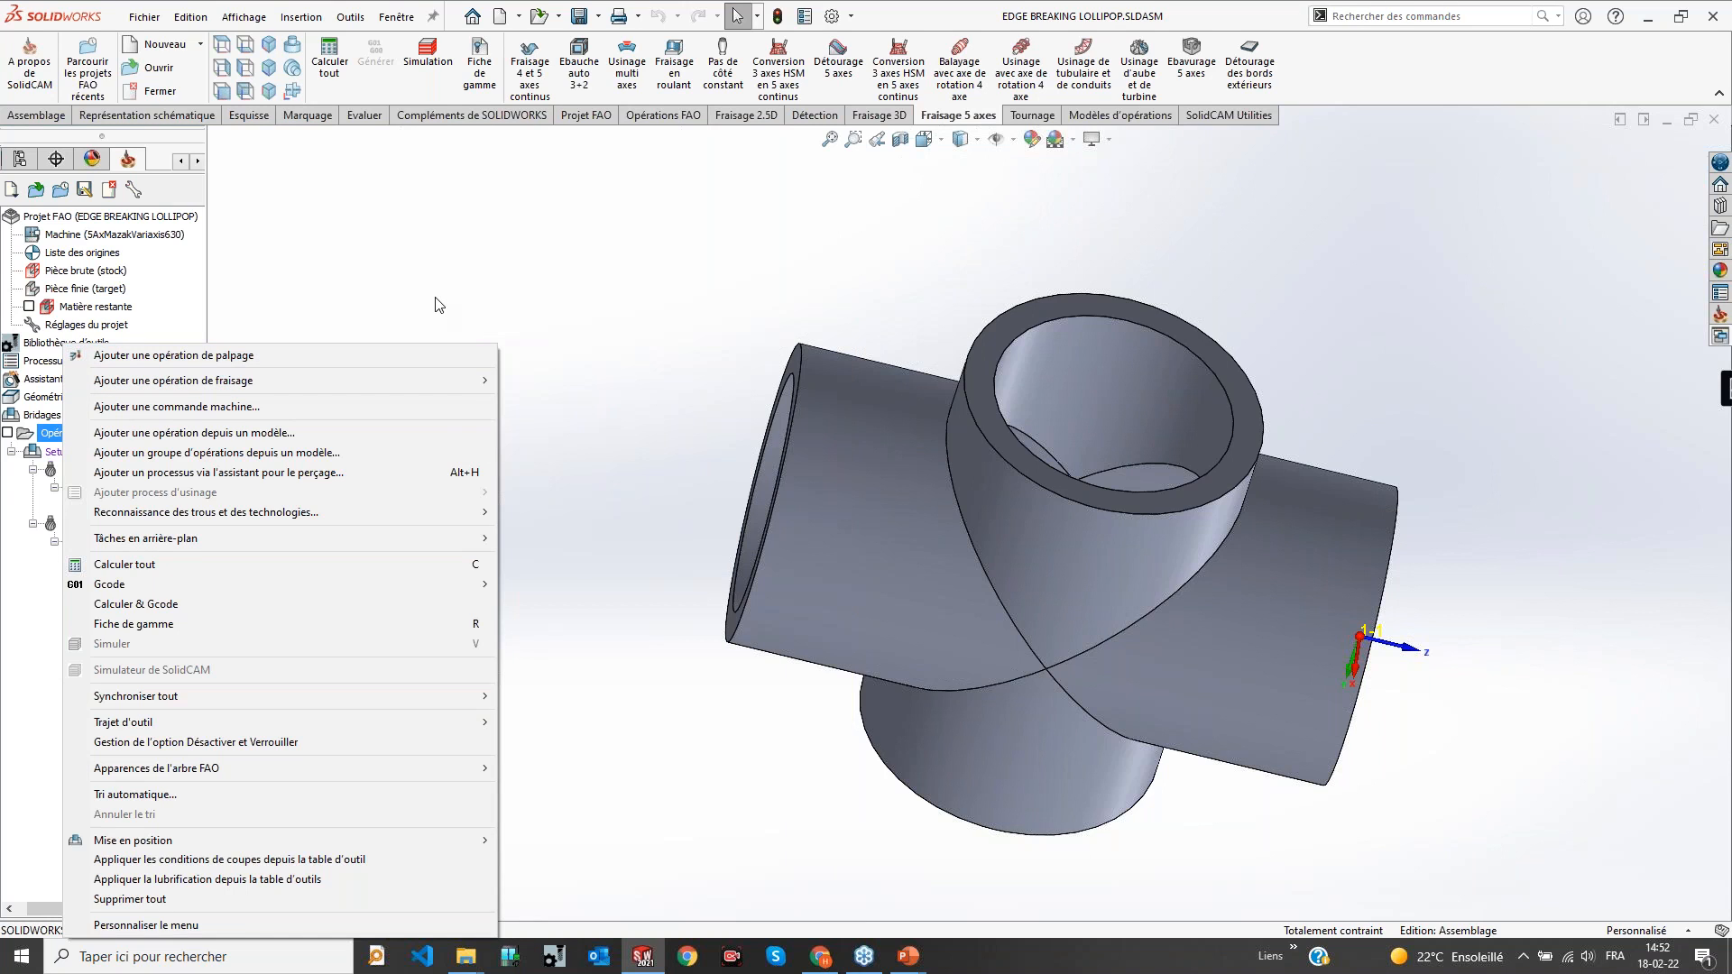
{"action": "left_click", "coordinate": [436, 305]}
Open the Debur_target operation and display its target machining surfaces on the pipe fitting model
{"action": "scroll", "coordinate": [987, 403], "scroll_direction": "up", "scroll_amount": 3}
{"action": "middle_click_drag", "start_coordinate": [1085, 457], "coordinate": [1046, 614]}
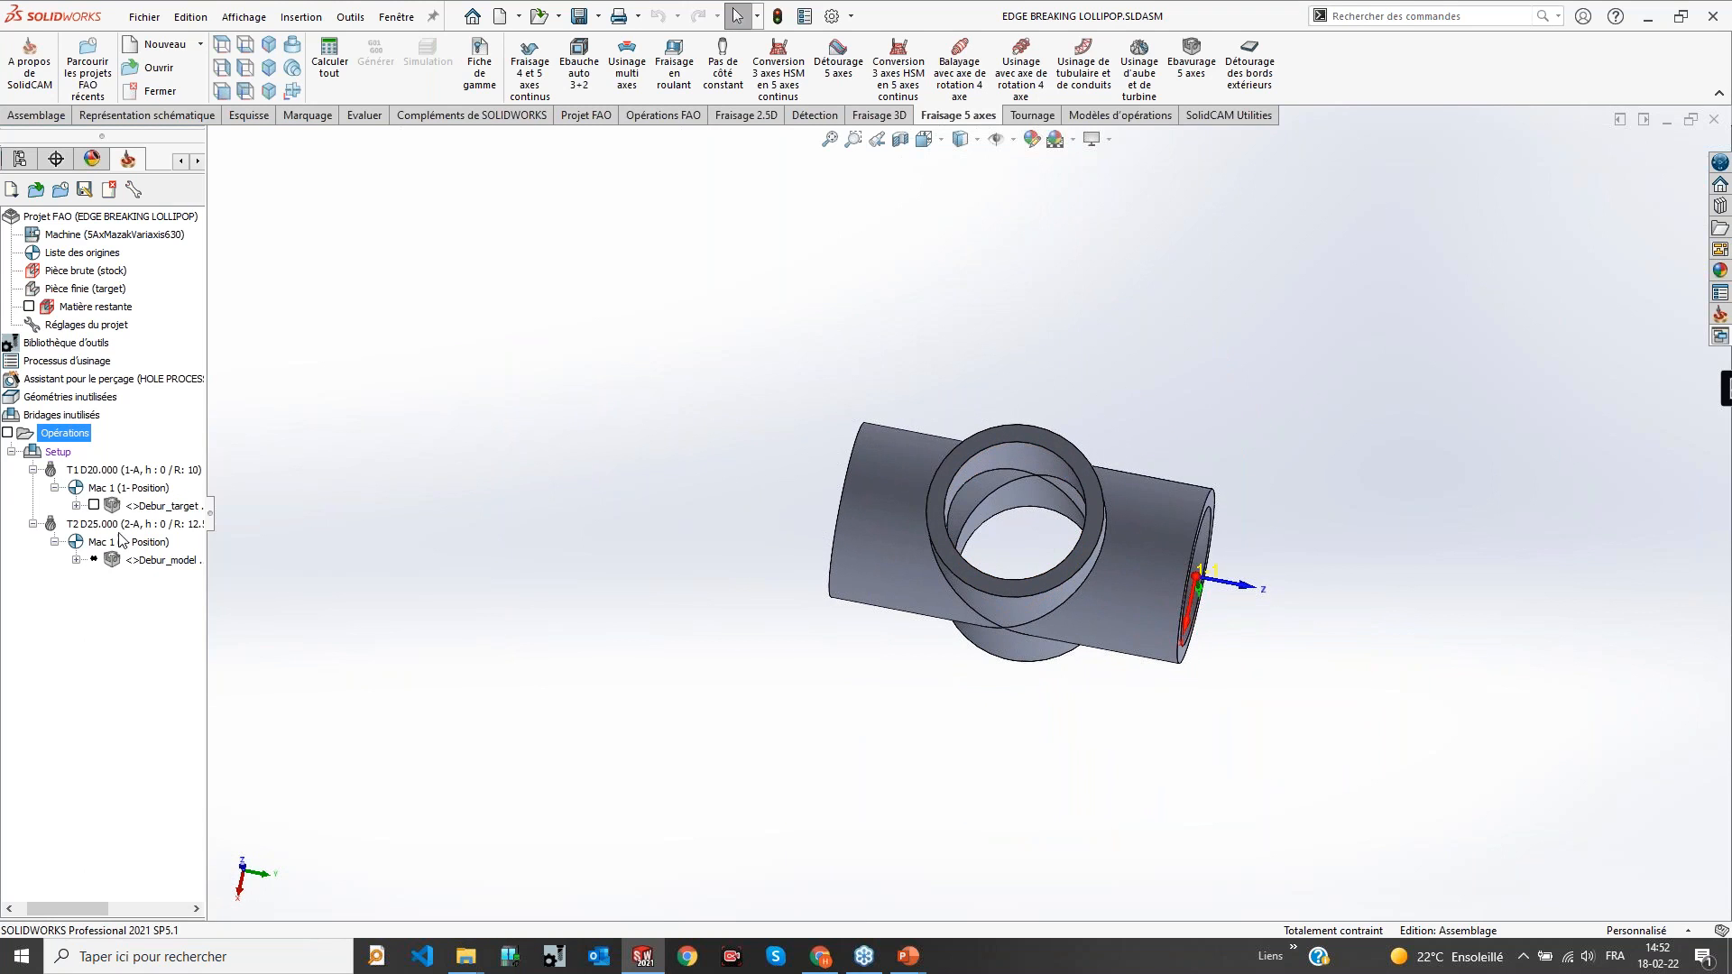
{"action": "double_click", "coordinate": [161, 505]}
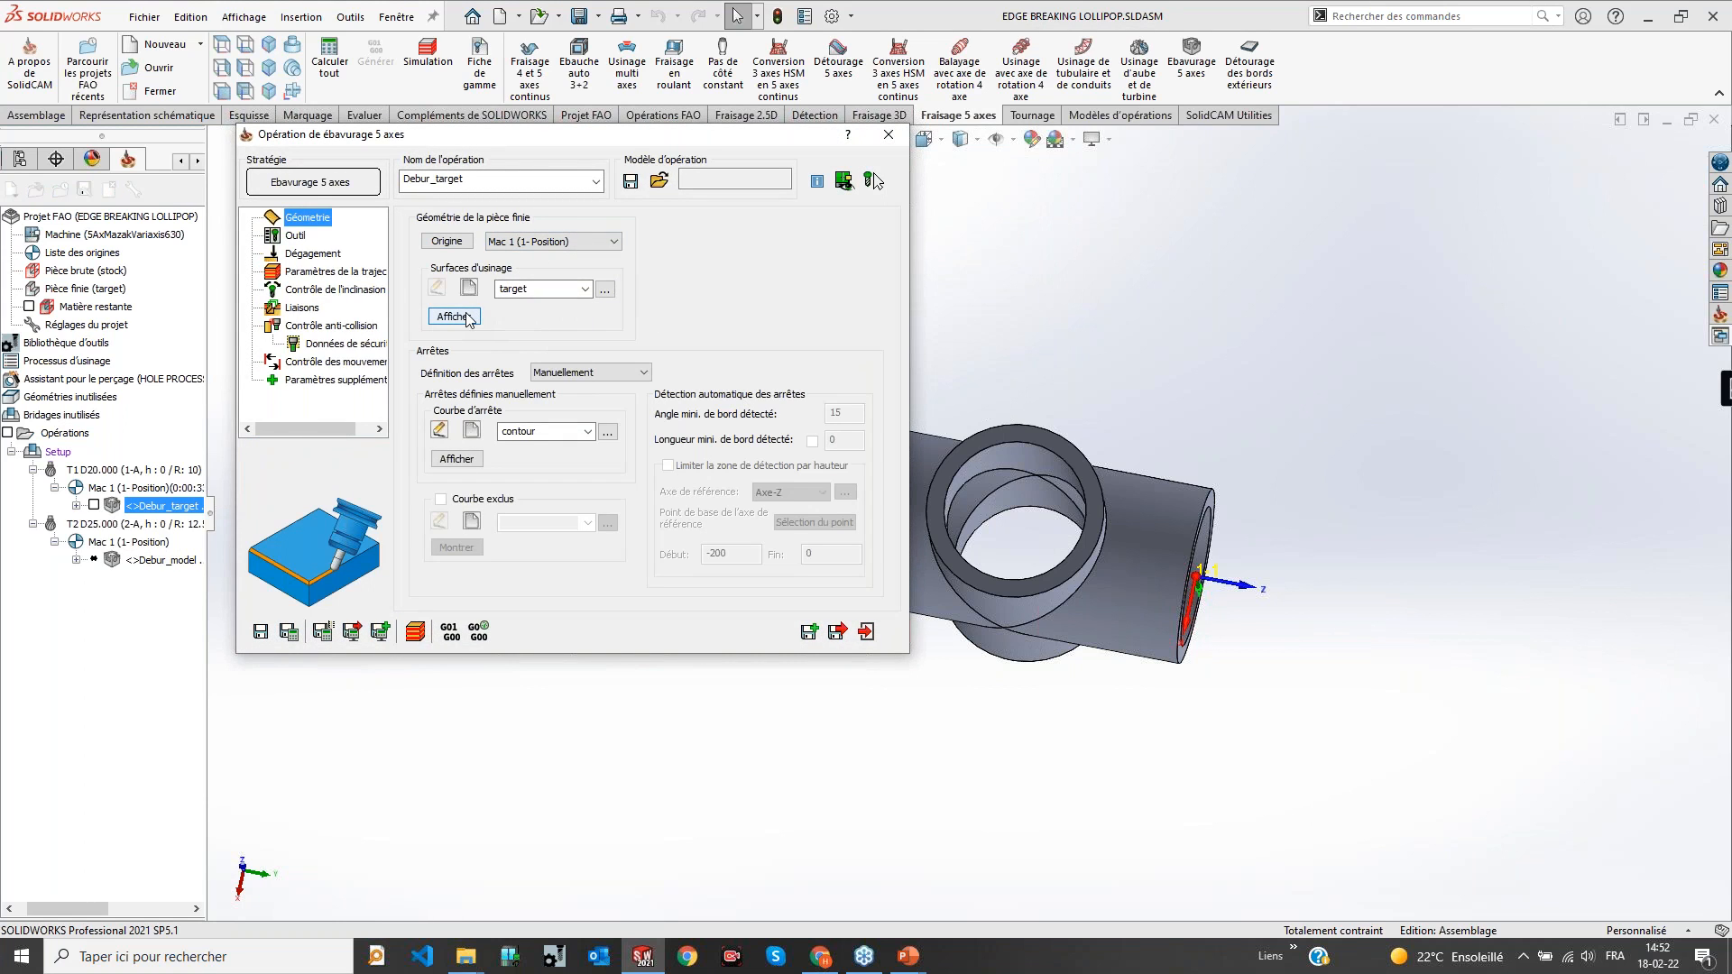
{"action": "left_click", "coordinate": [454, 317]}
{"action": "middle_click_drag", "start_coordinate": [1144, 460], "coordinate": [1155, 398]}
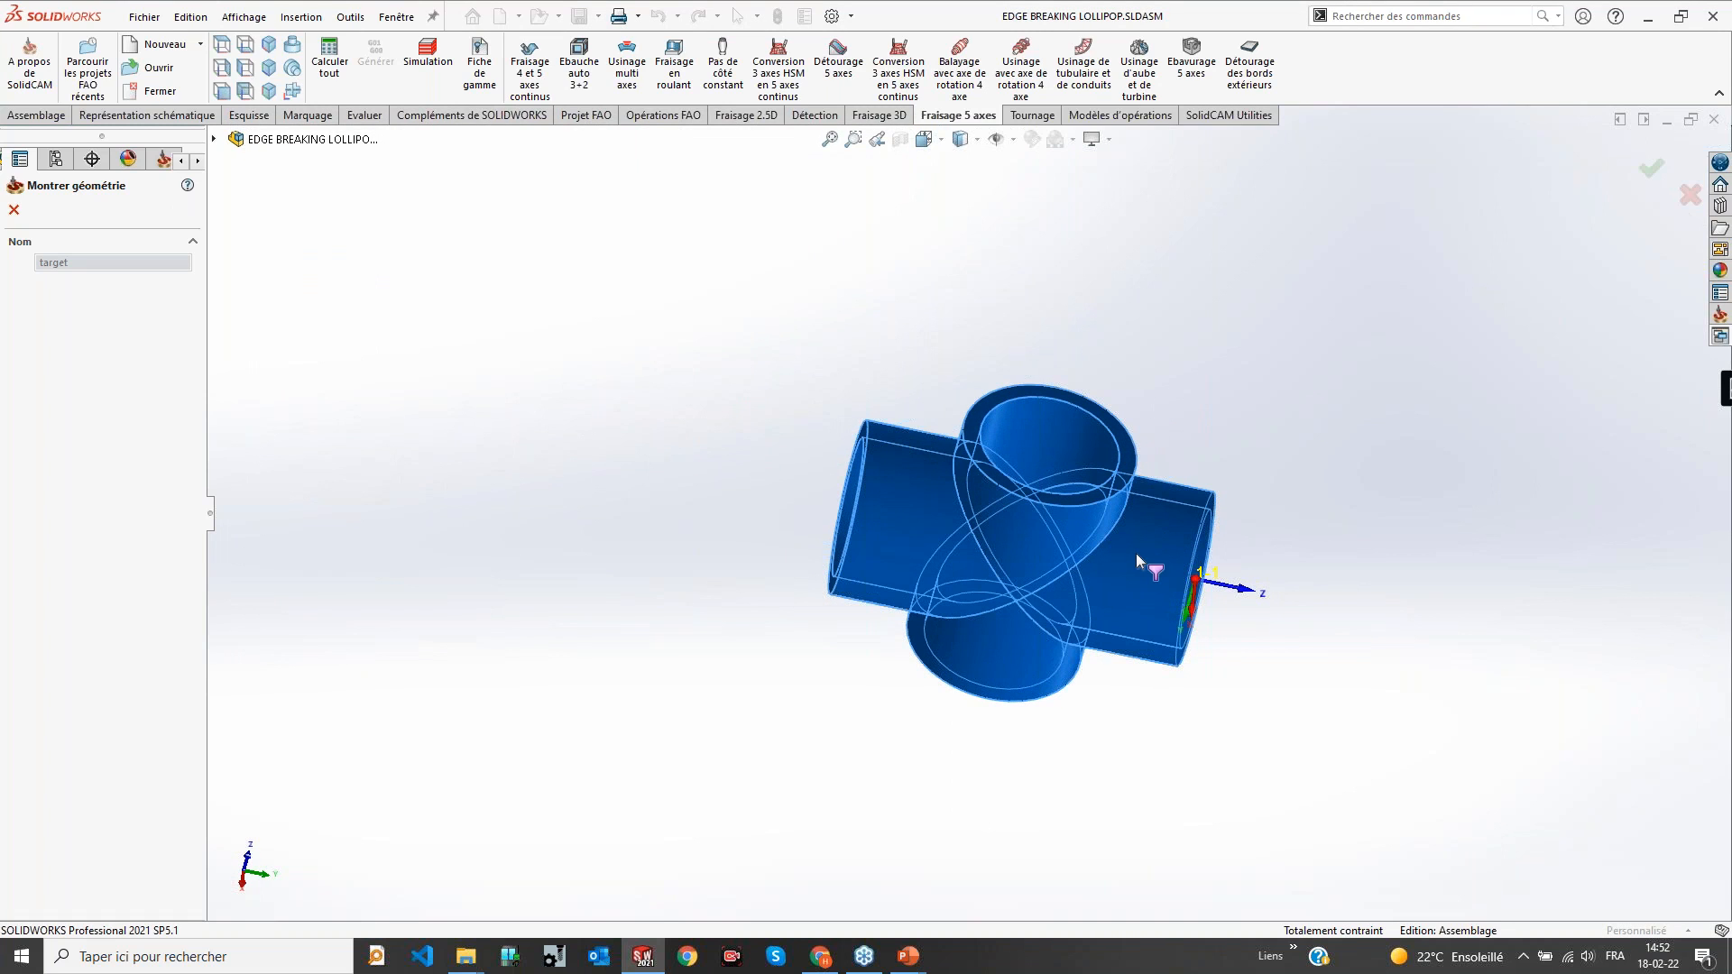
{"action": "left_click", "coordinate": [13, 209]}
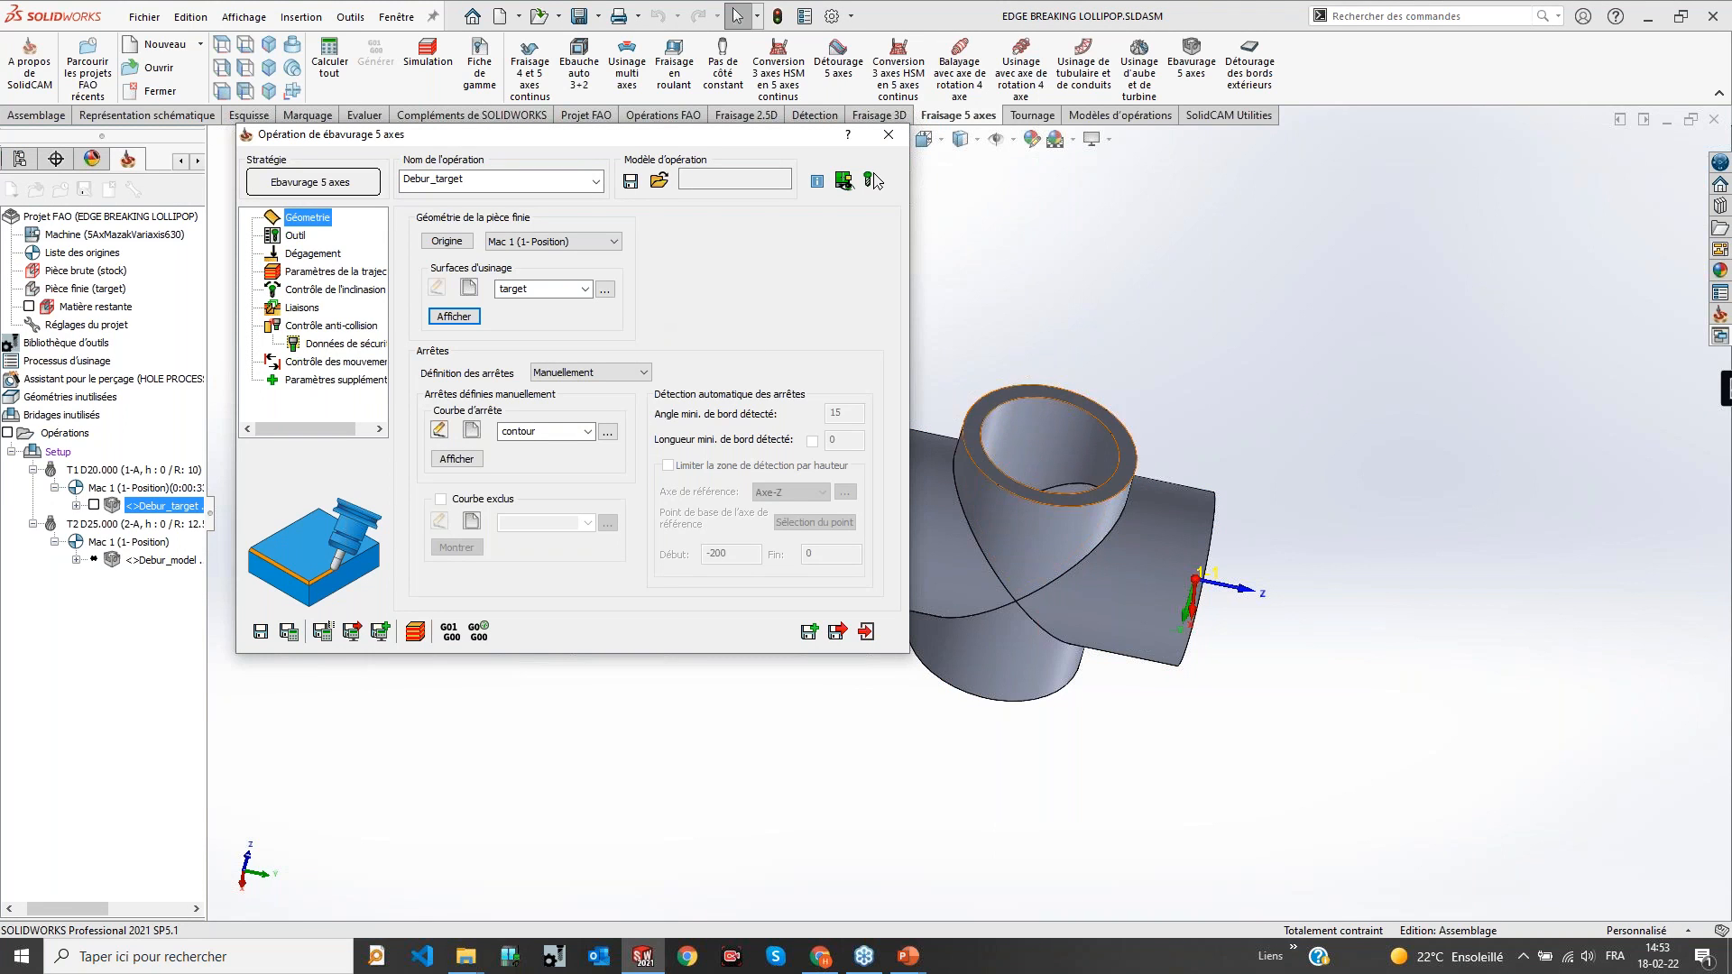
Check the edge definition options of the Debur_target operation and keep Manuellement
{"action": "left_click", "coordinate": [619, 377]}
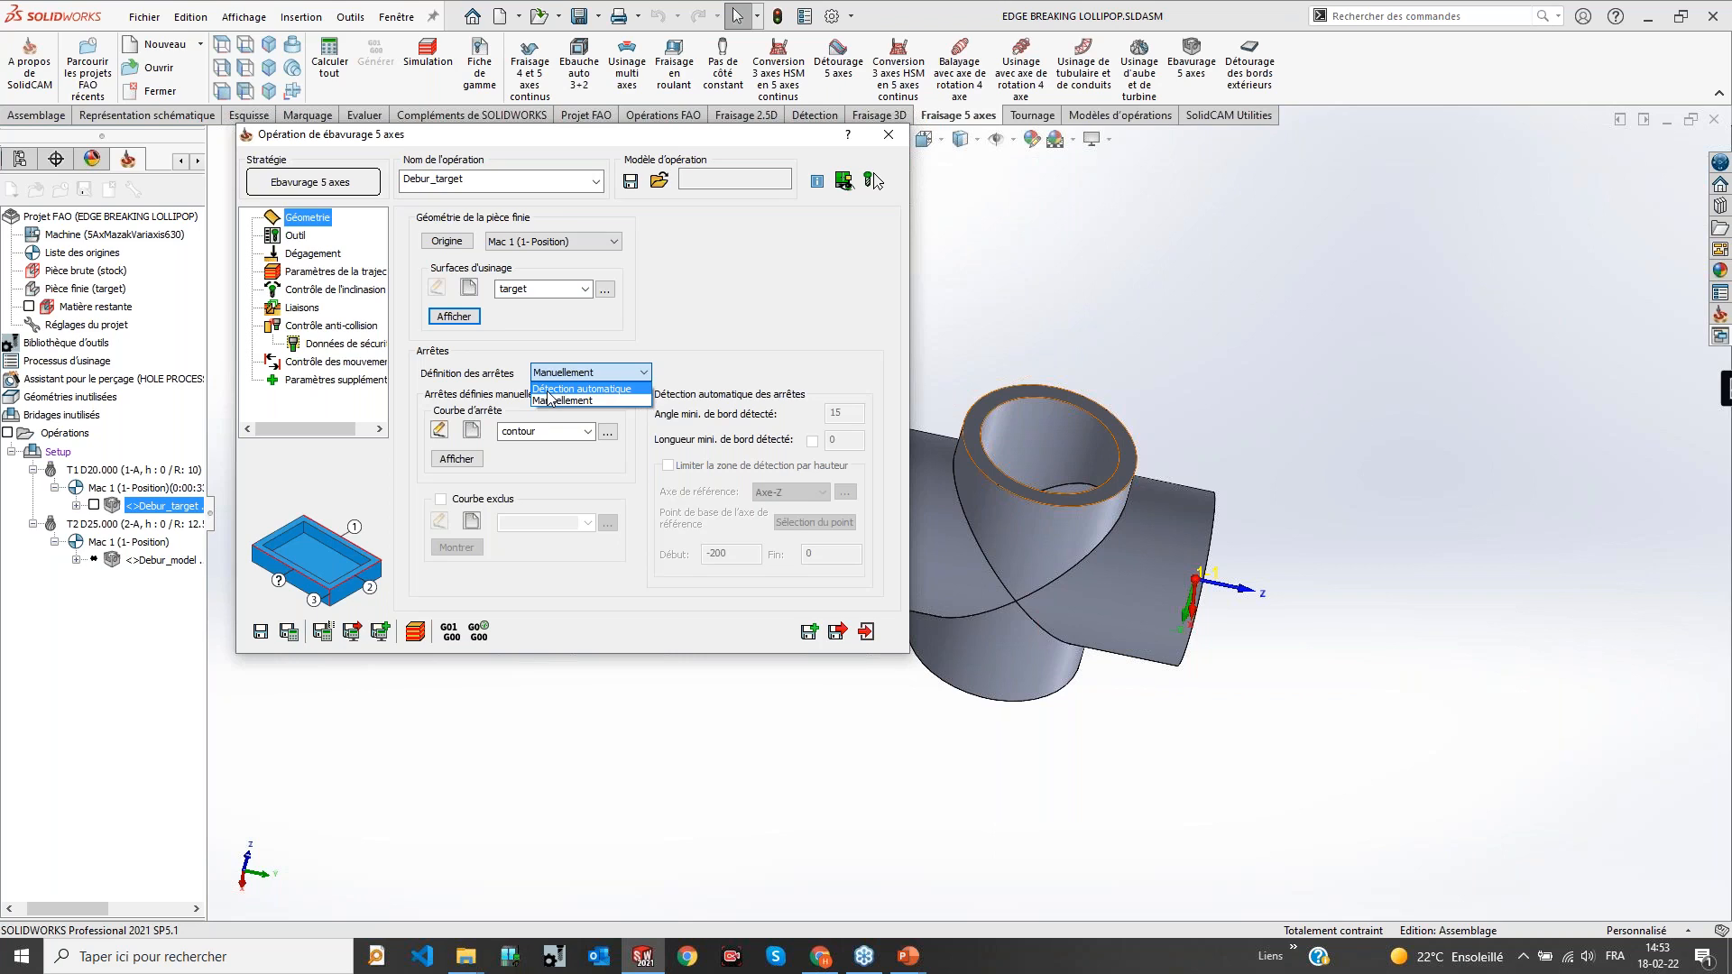
{"action": "left_click", "coordinate": [1182, 312]}
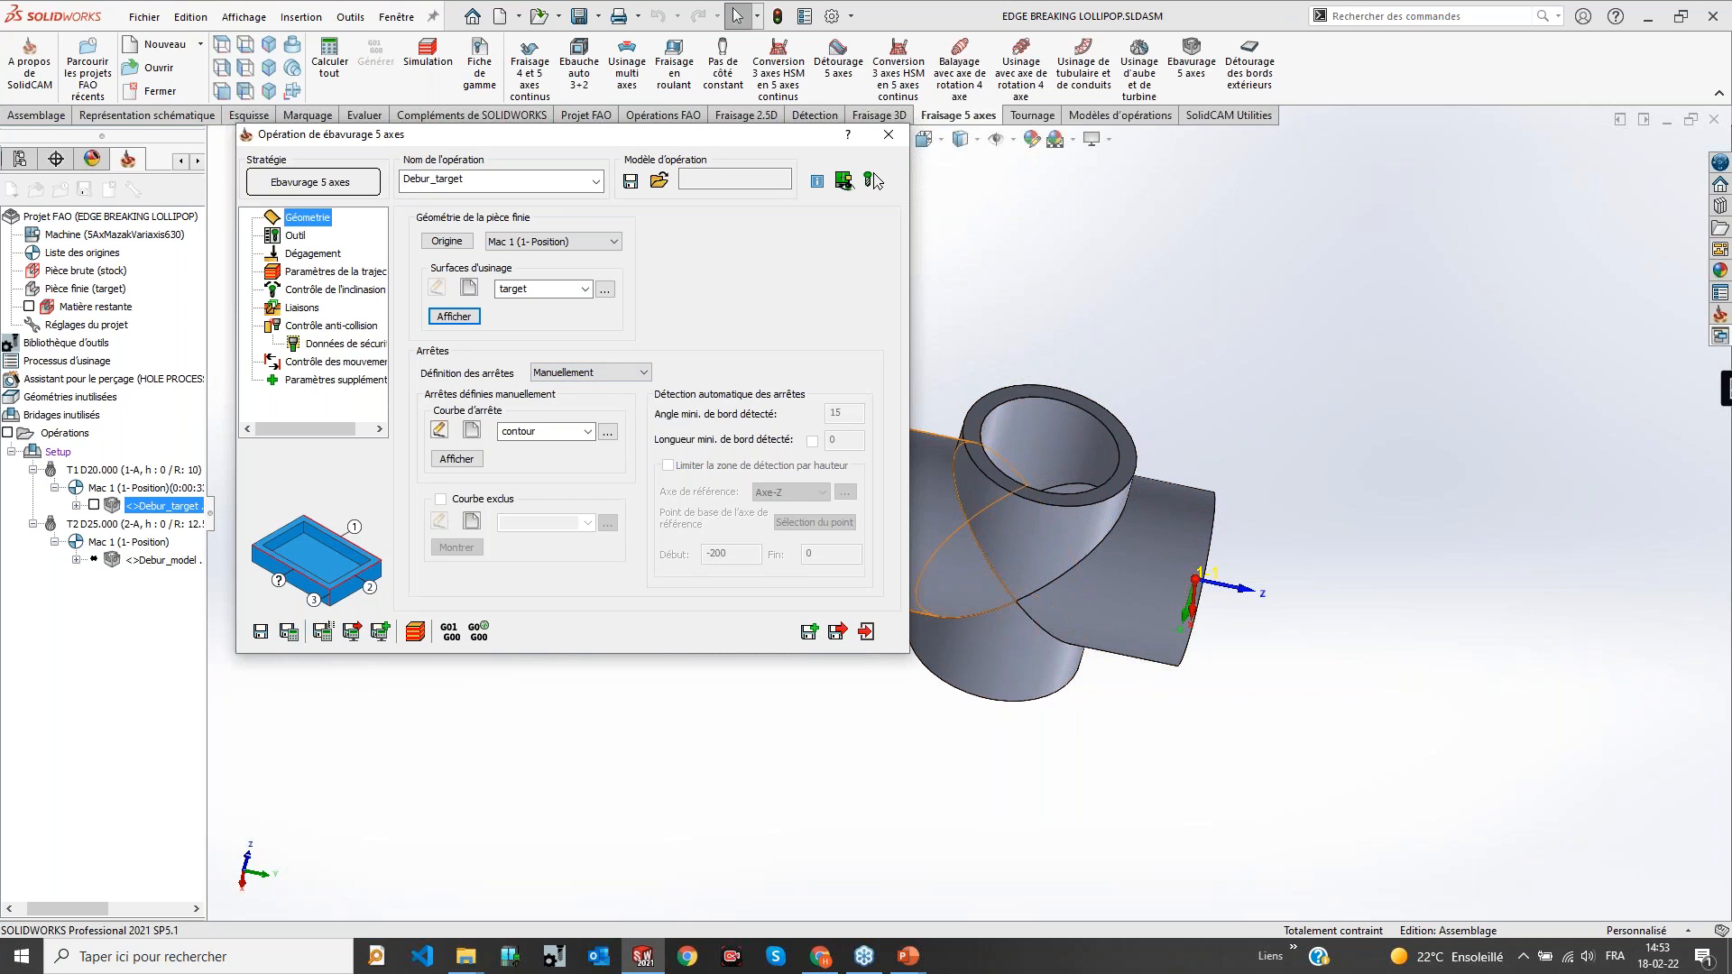
Display the contour edge curve on the pipe fitting and check the edge definition options, keeping Manuellement
{"action": "left_click", "coordinate": [603, 371]}
{"action": "left_click", "coordinate": [691, 354]}
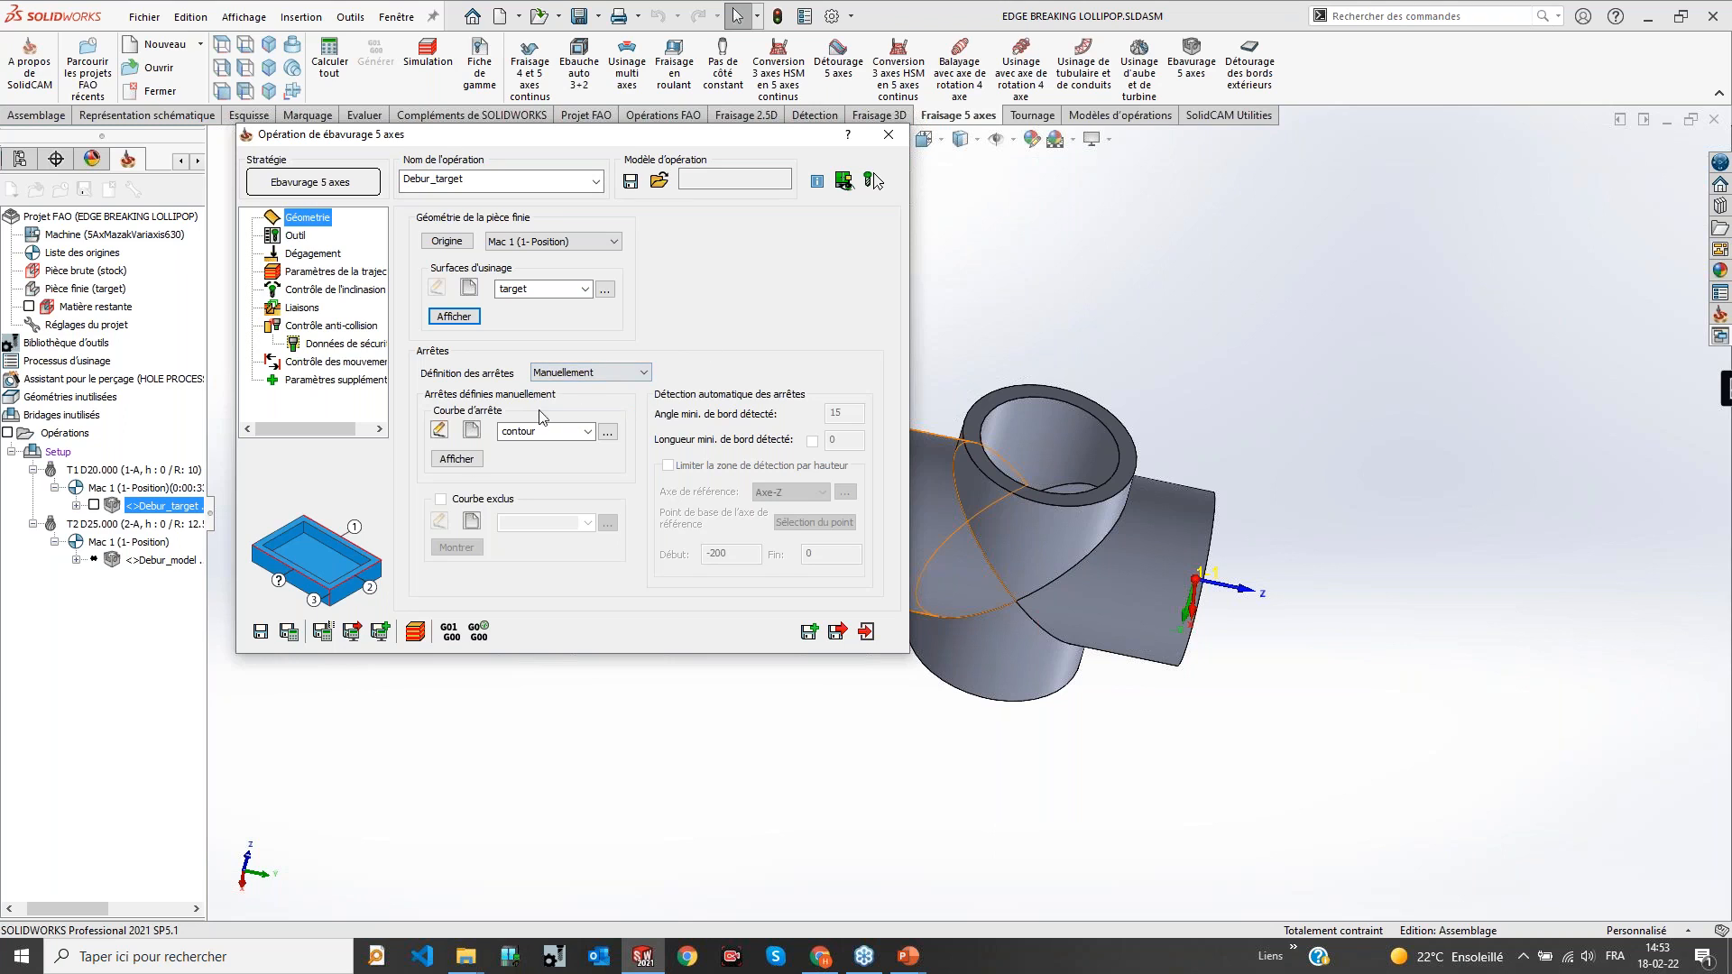
{"action": "left_click", "coordinate": [458, 459]}
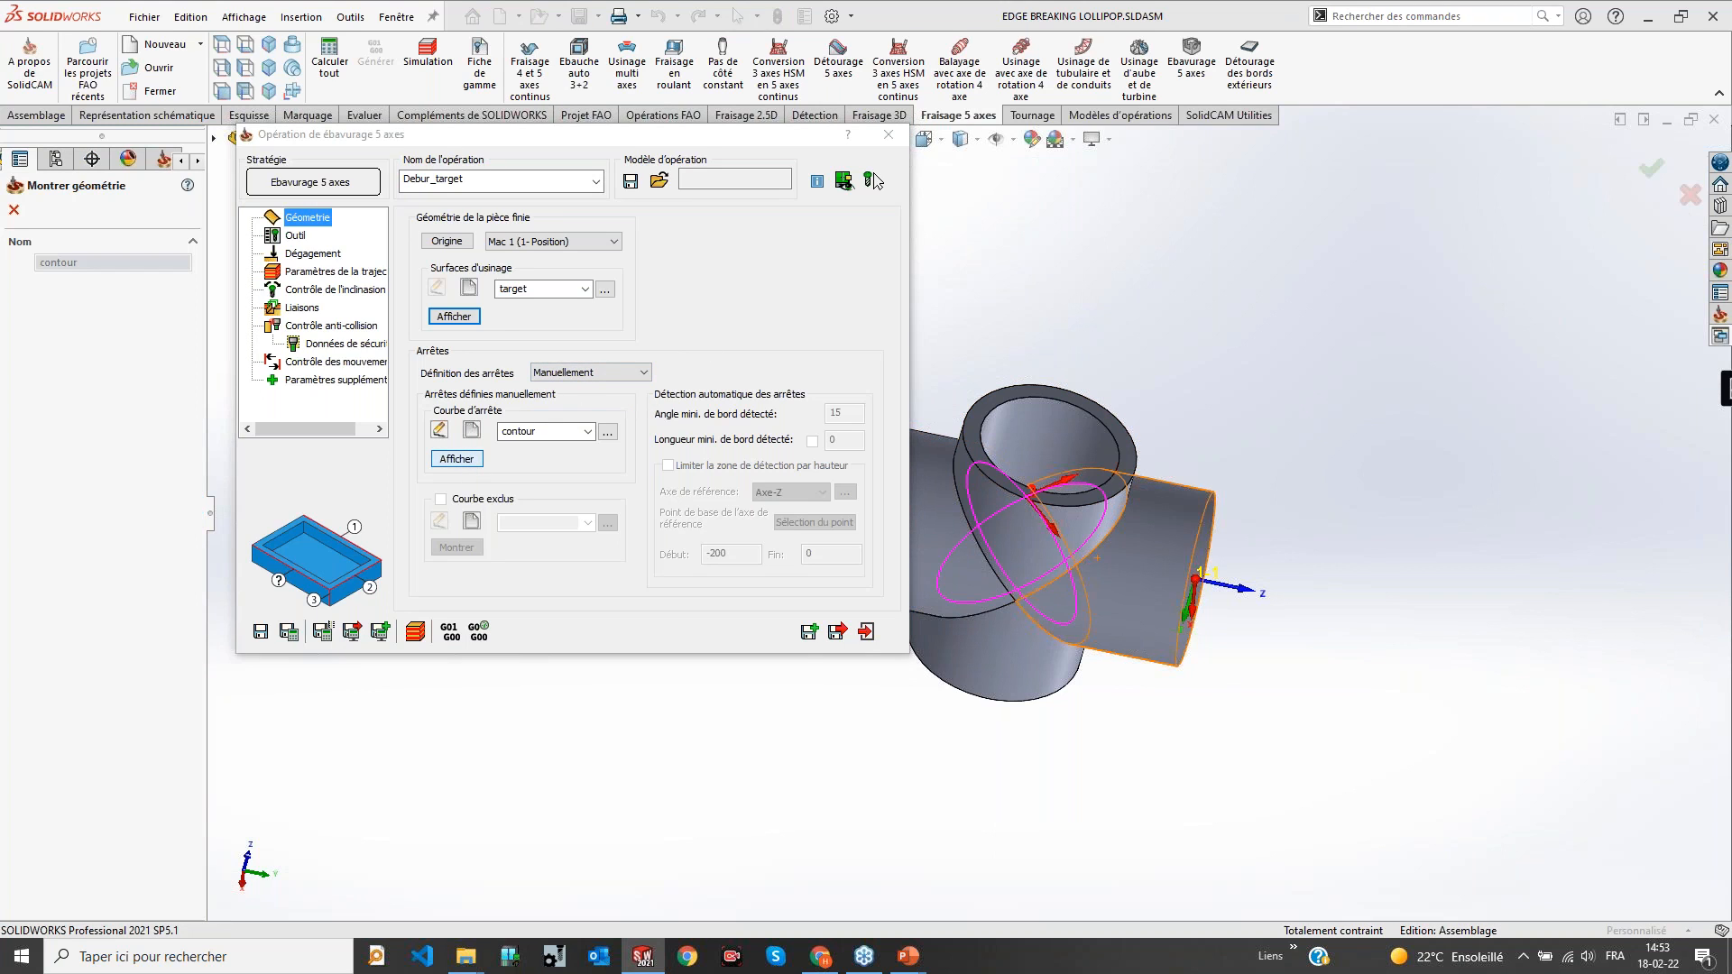
{"action": "middle_click_drag", "start_coordinate": [1080, 647], "coordinate": [1011, 517]}
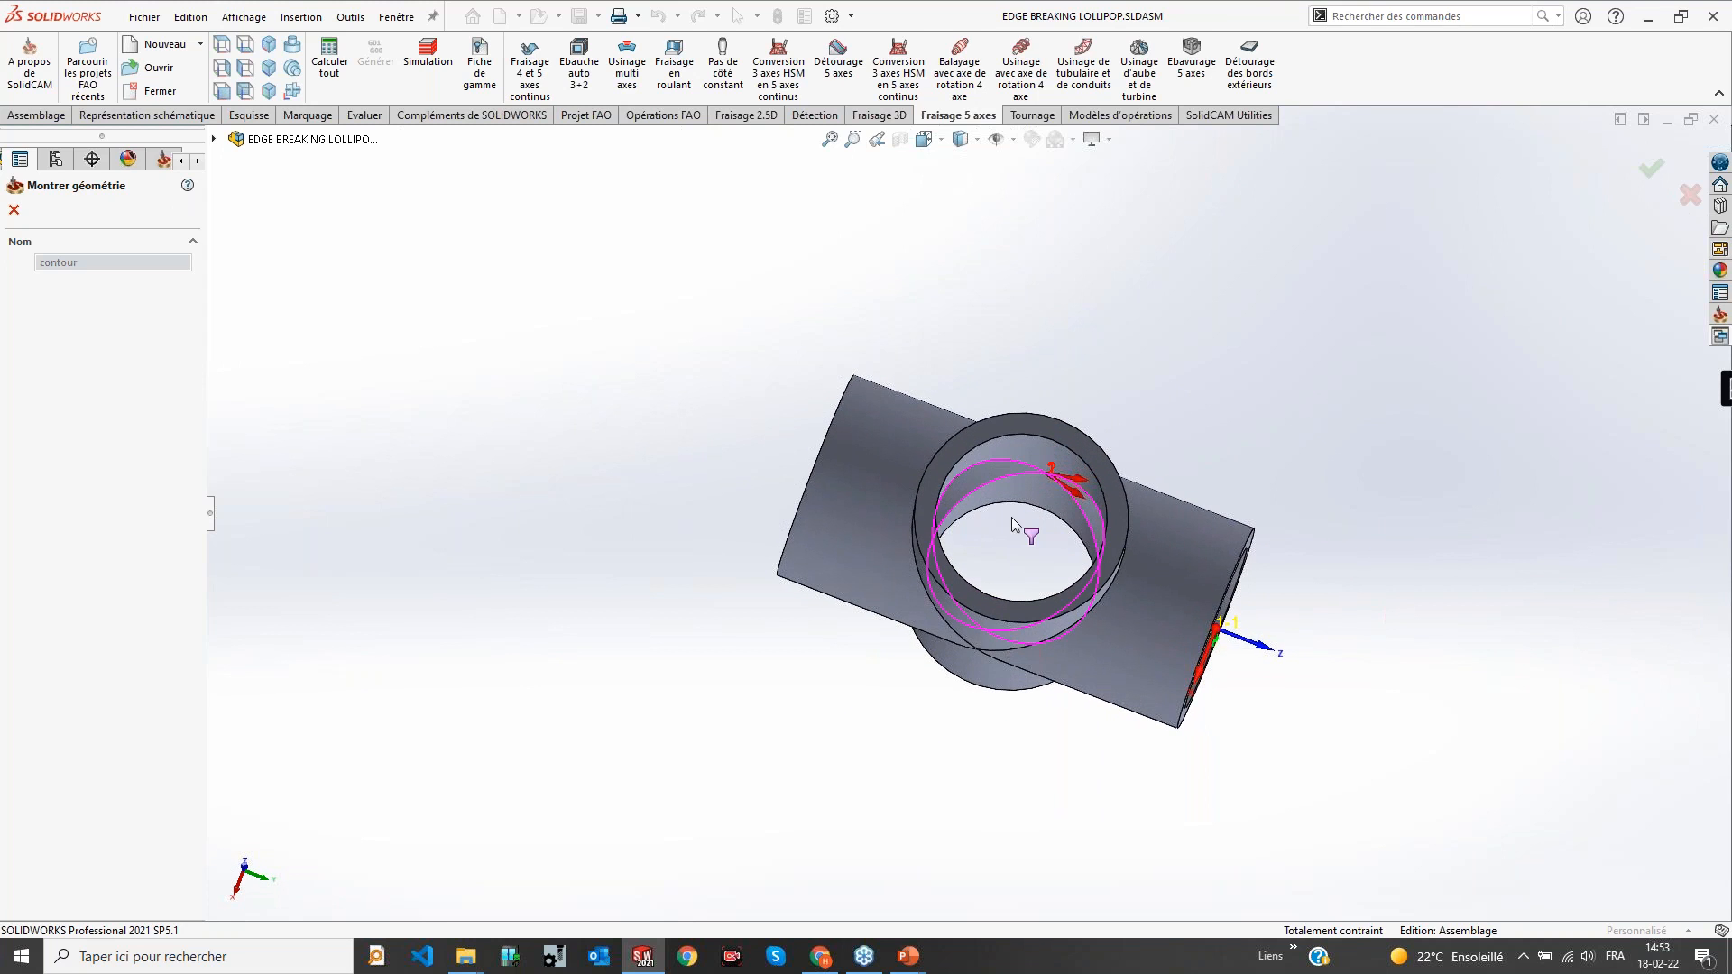
{"action": "left_click", "coordinate": [14, 209]}
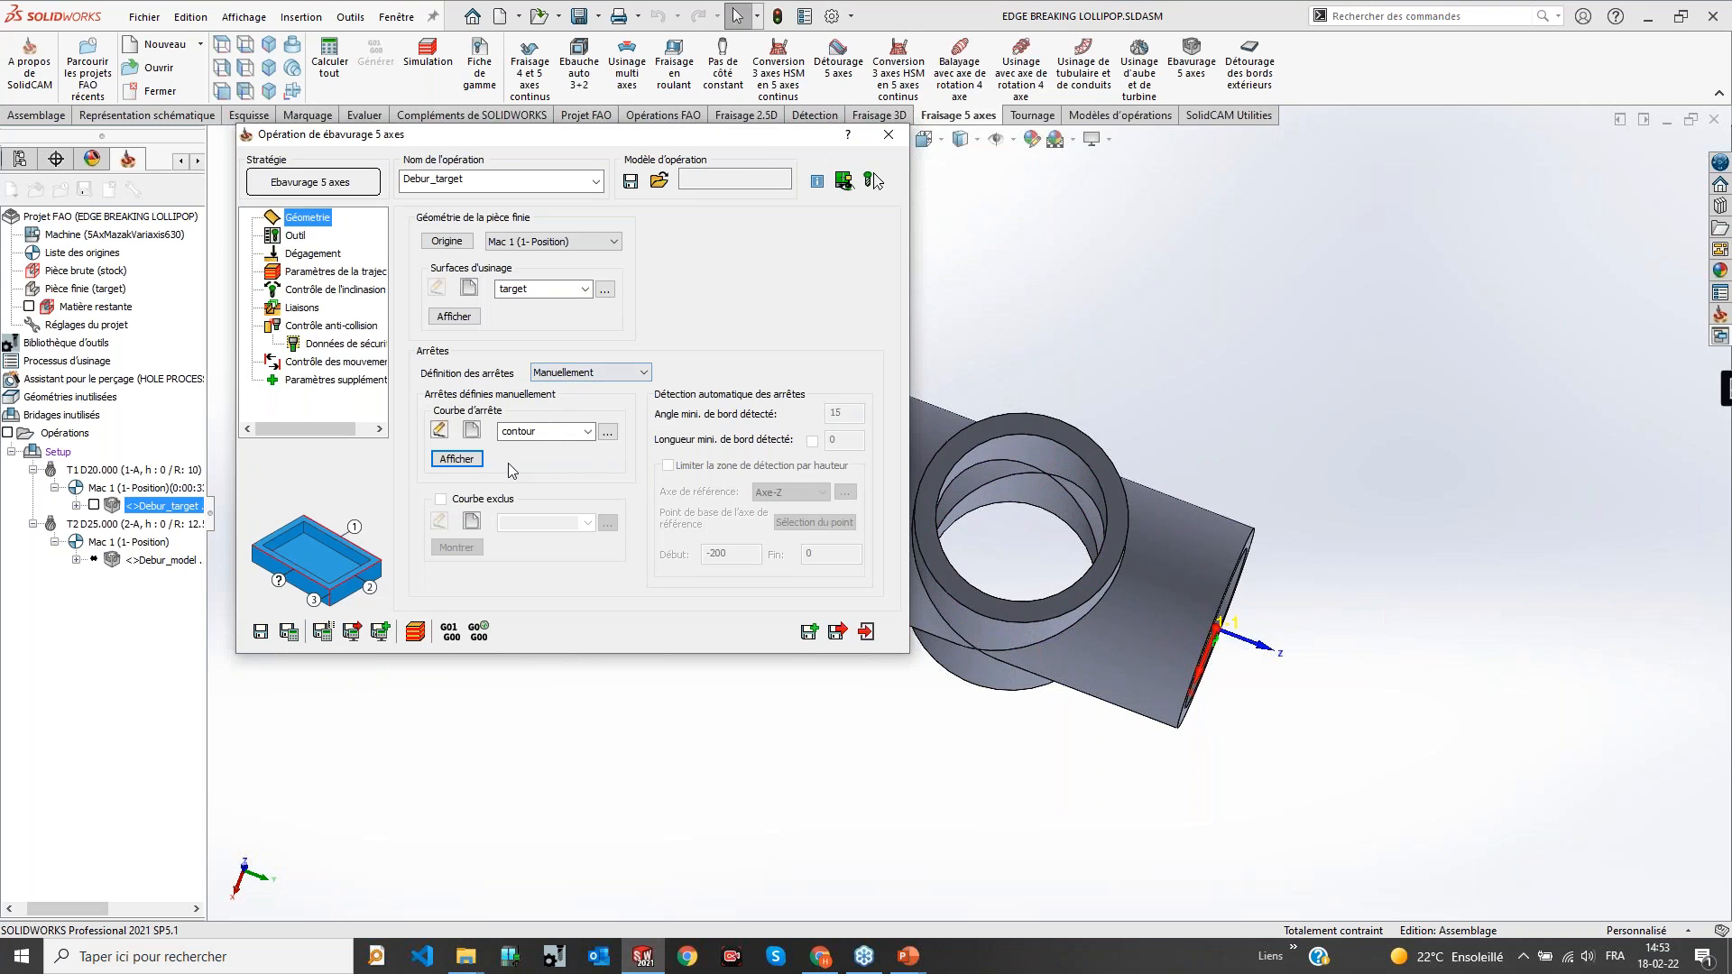
{"action": "left_click", "coordinate": [598, 374]}
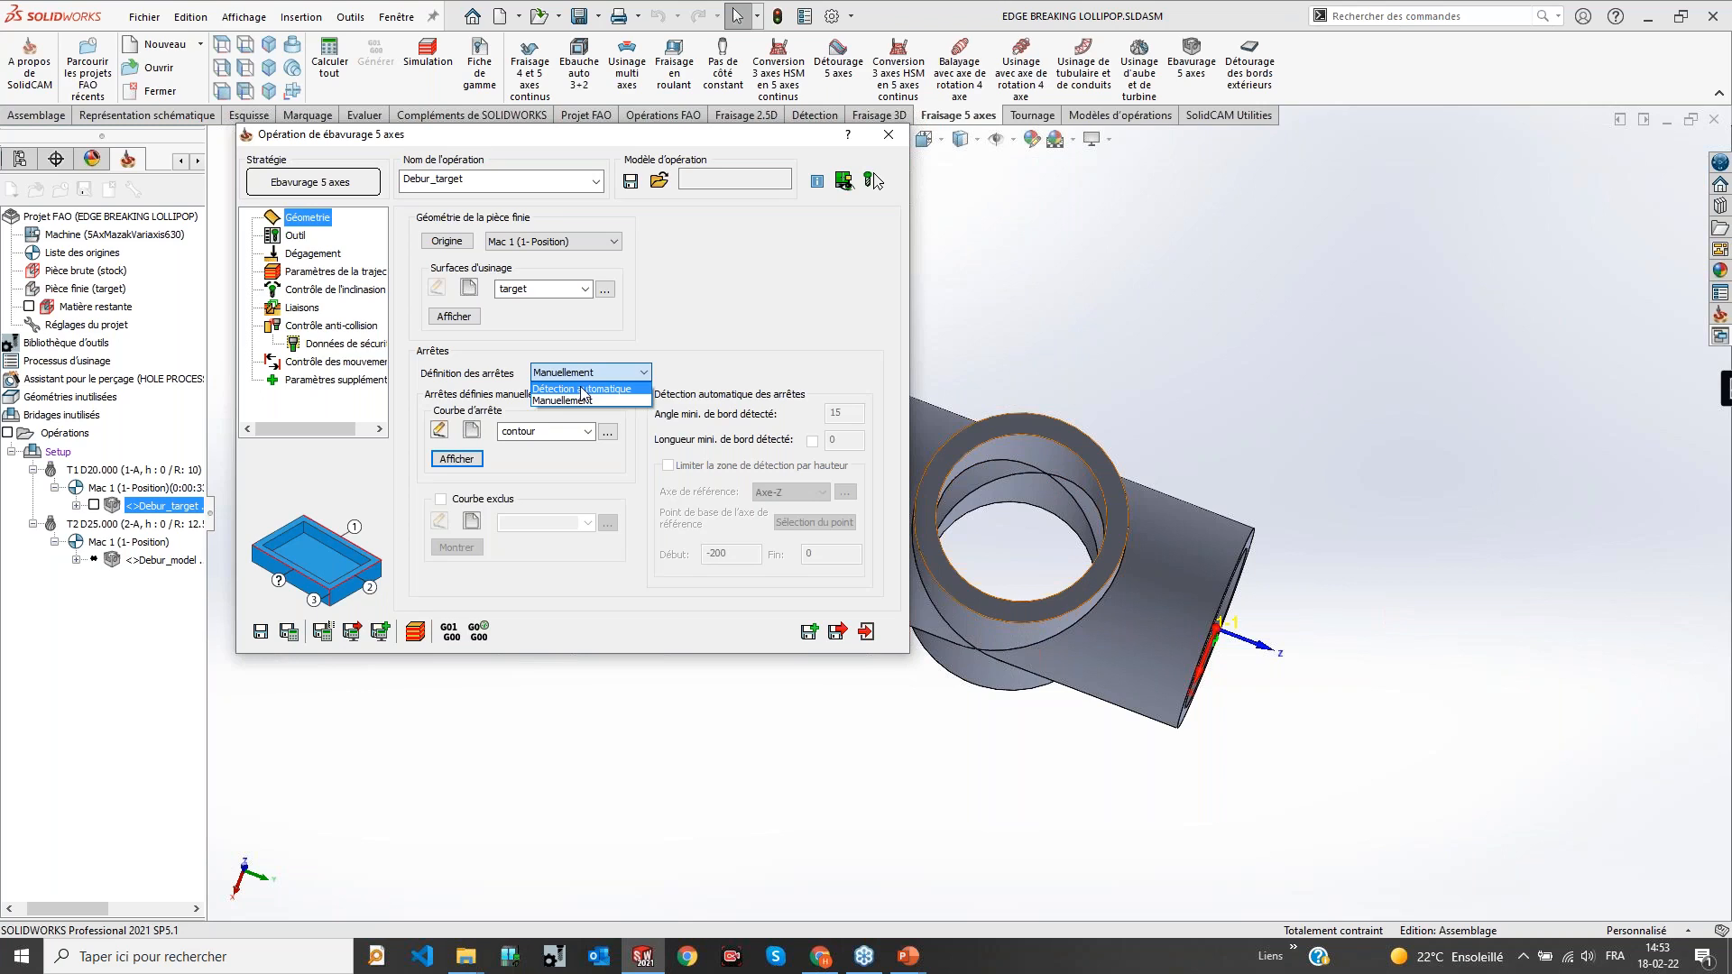
{"action": "left_click", "coordinate": [648, 343]}
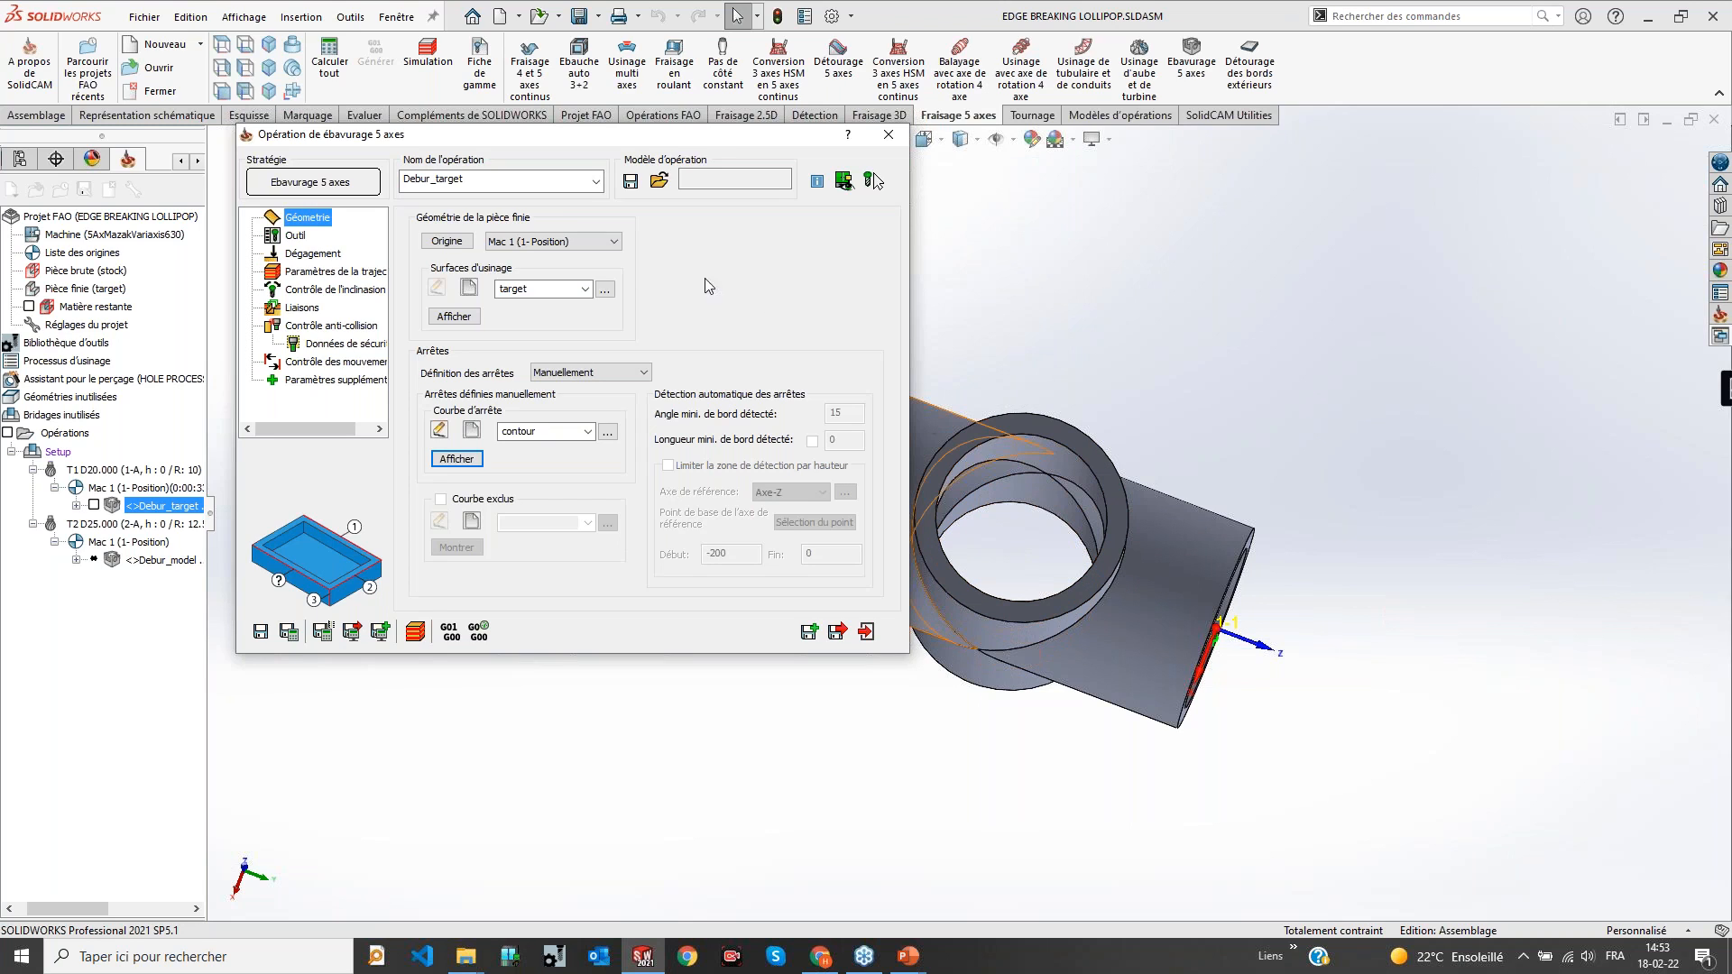
Try adding a Fraise hemispherique to the Debur_target tool library and discard the library changes
{"action": "left_click", "coordinate": [288, 235]}
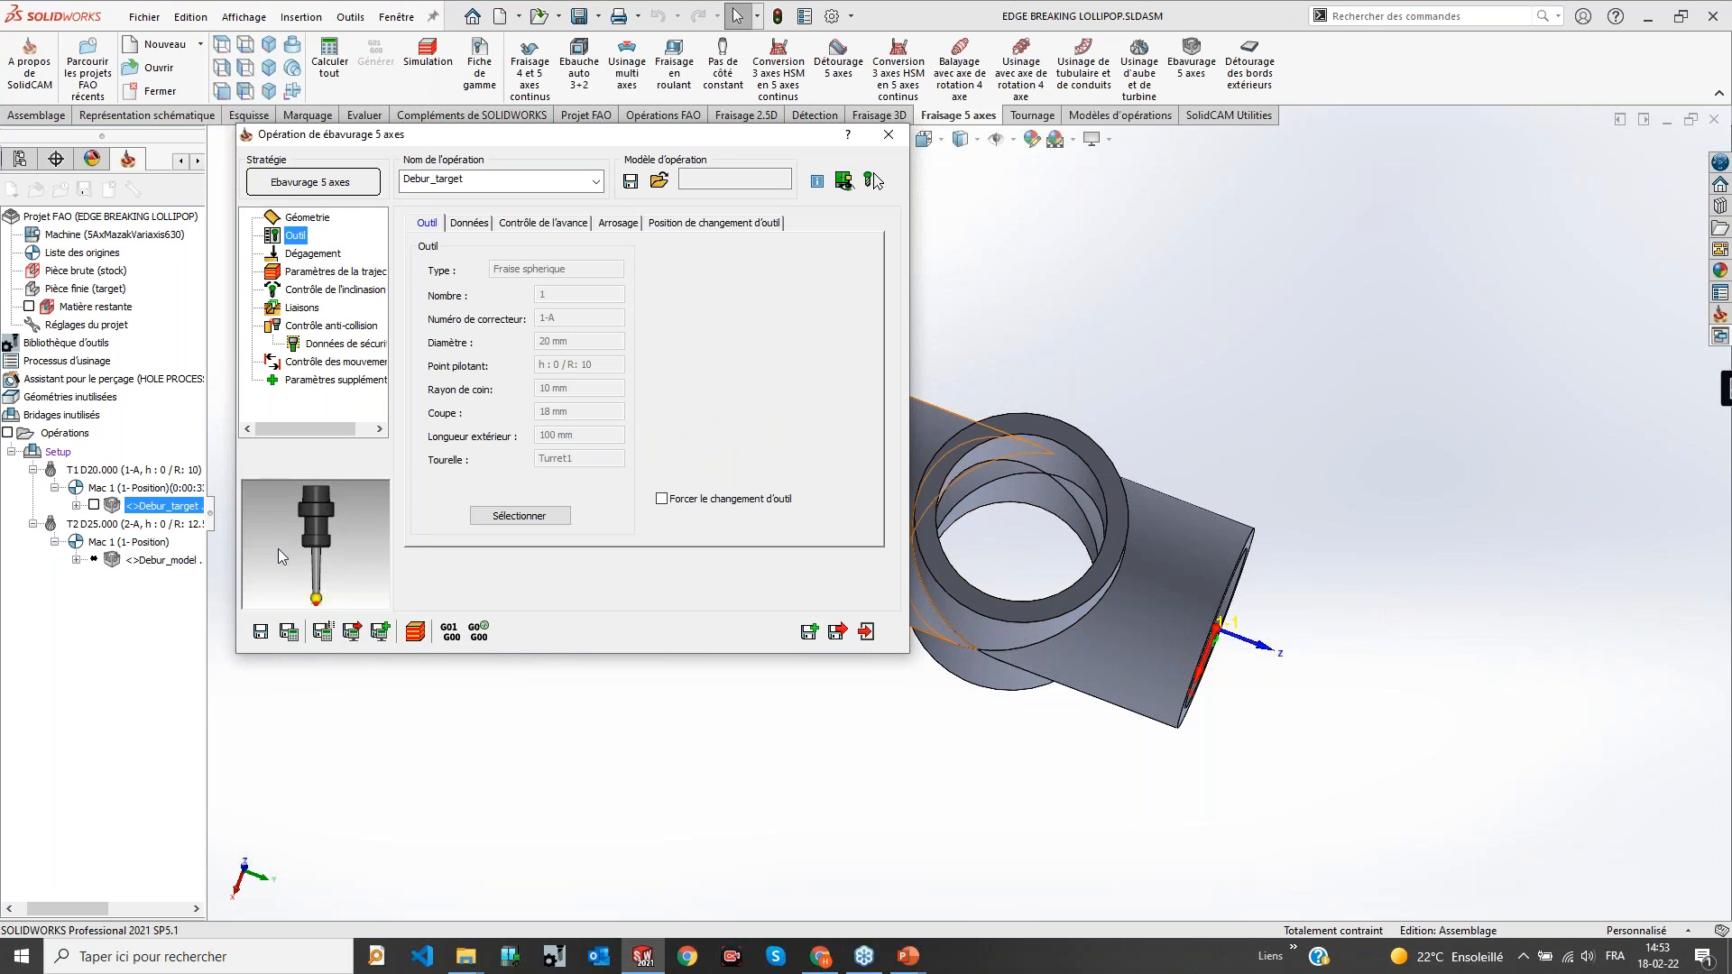
{"action": "left_click", "coordinate": [531, 519]}
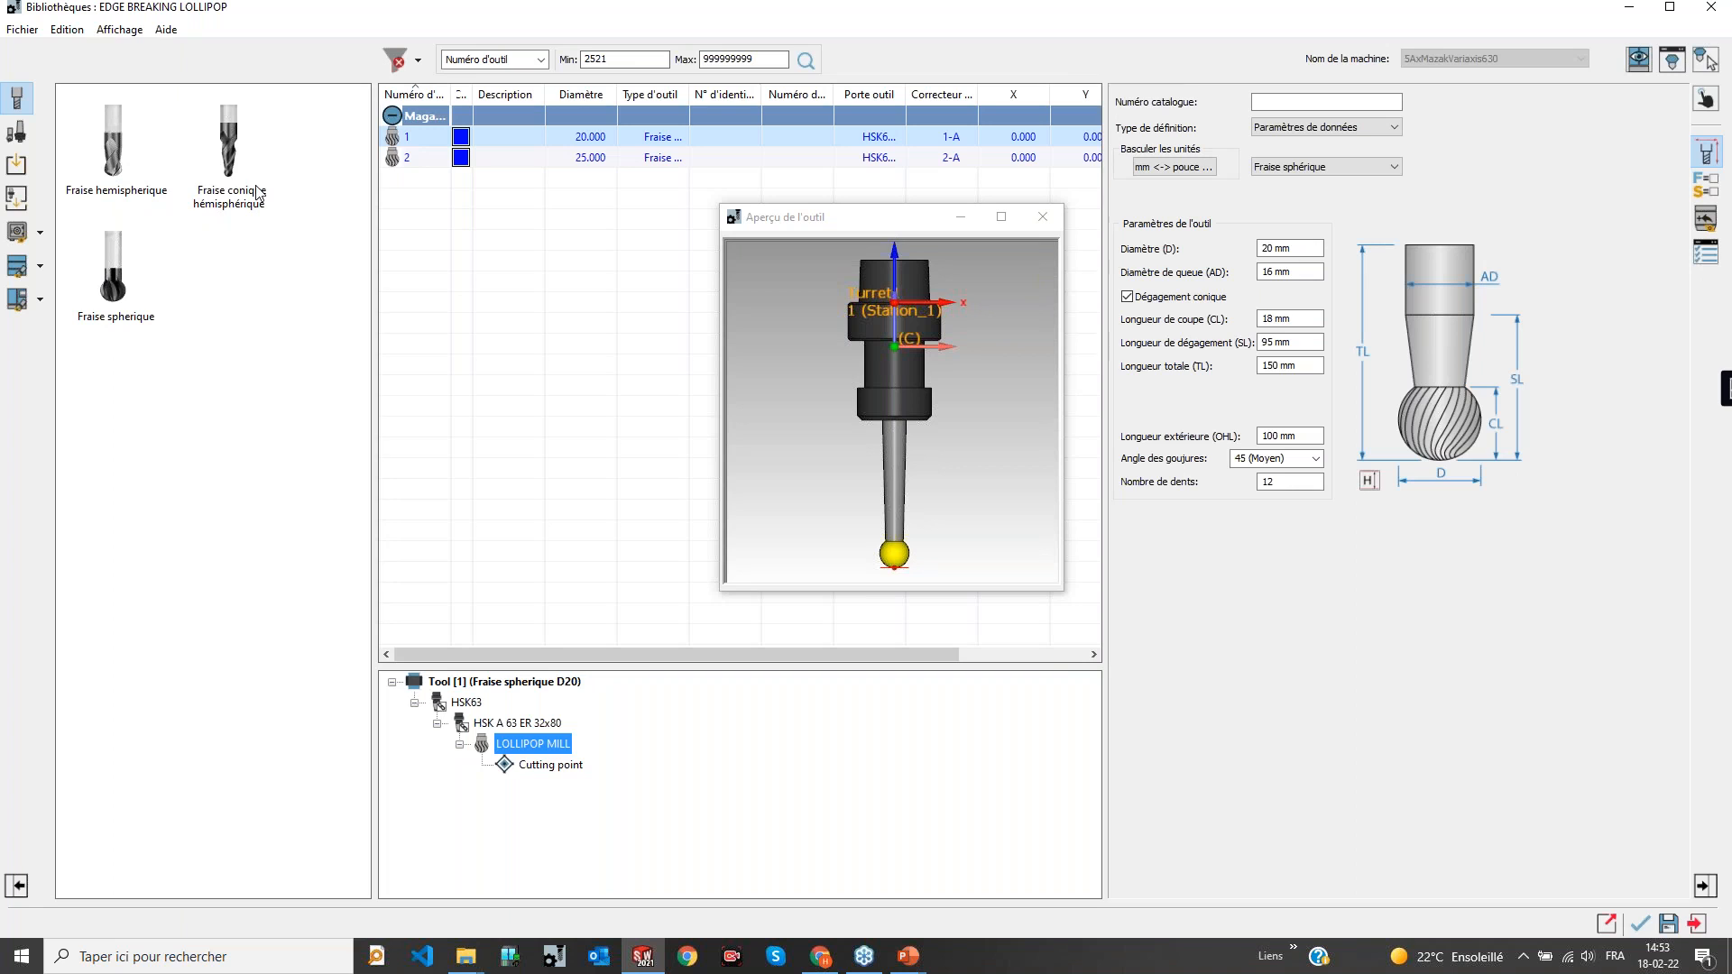
{"action": "left_click", "coordinate": [759, 479]}
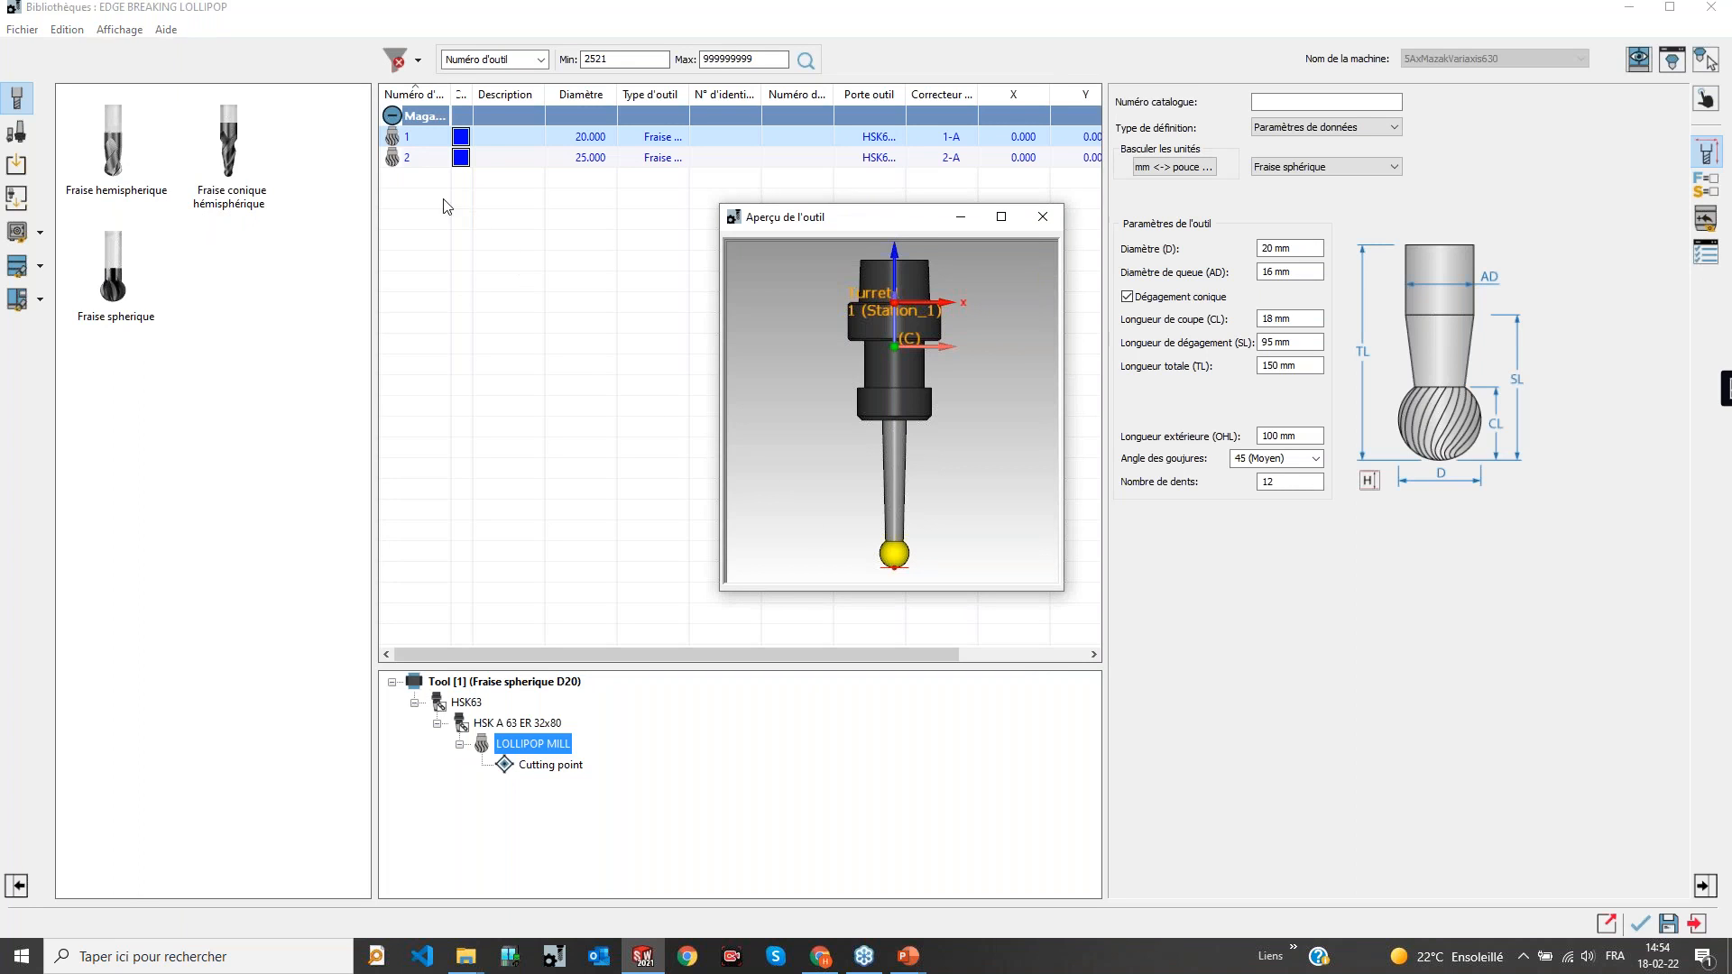
{"action": "double_click", "coordinate": [109, 169]}
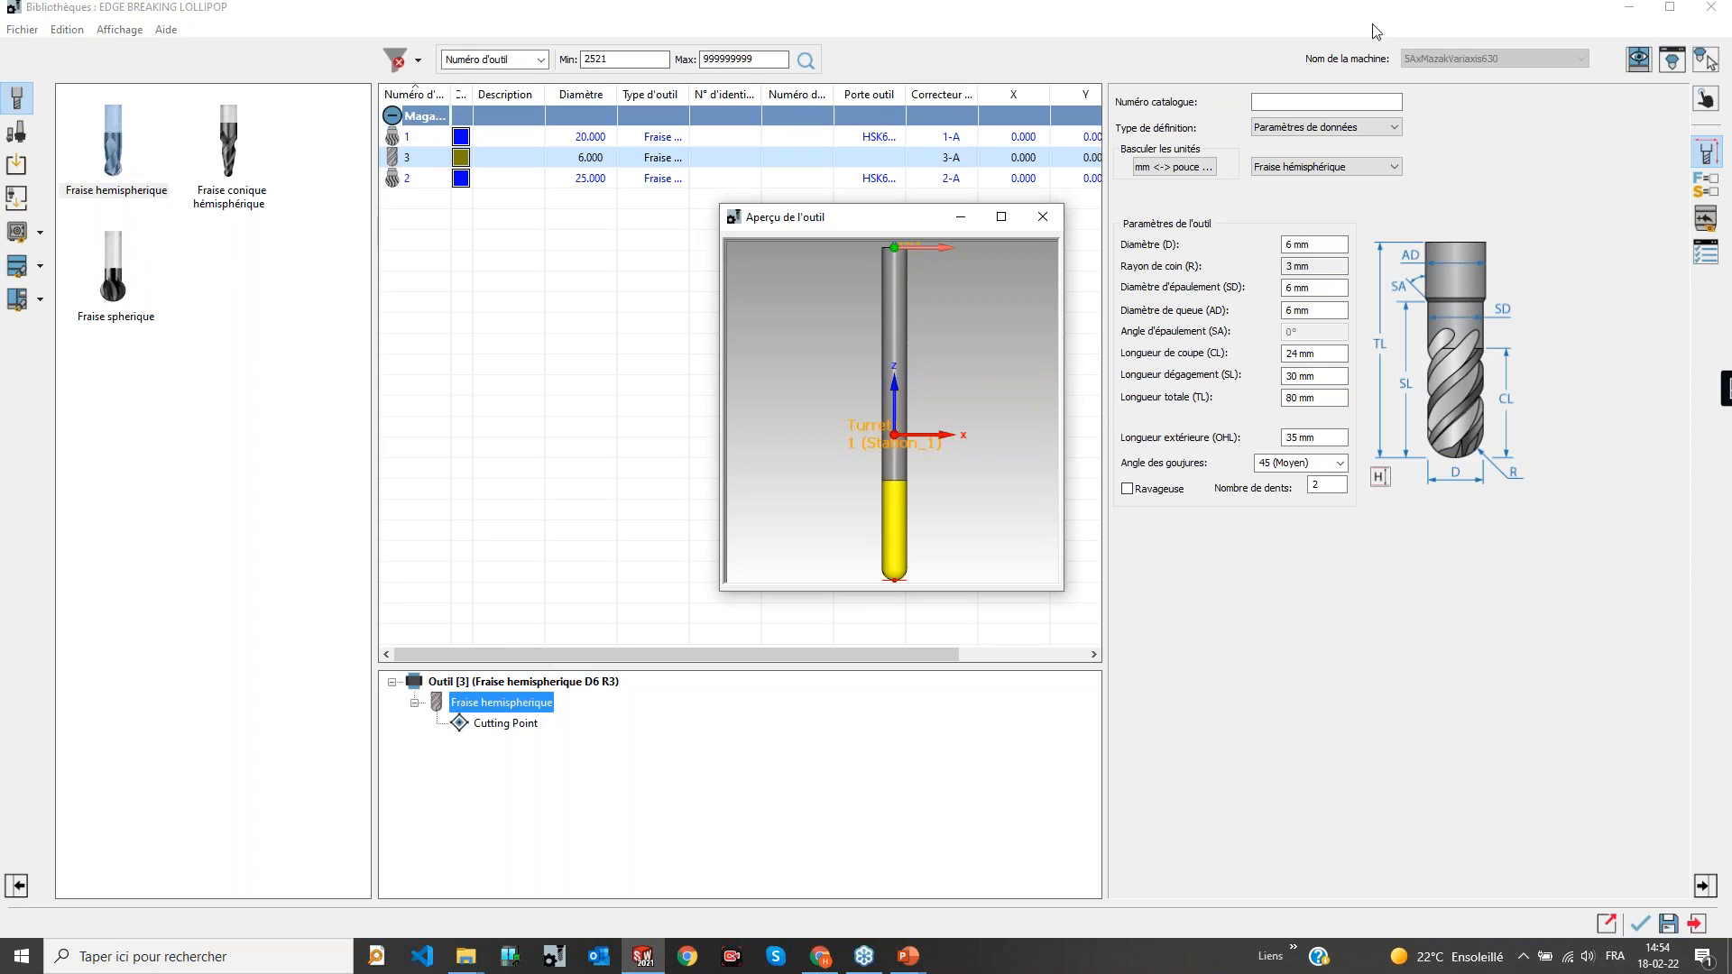
{"action": "left_click", "coordinate": [1723, 13]}
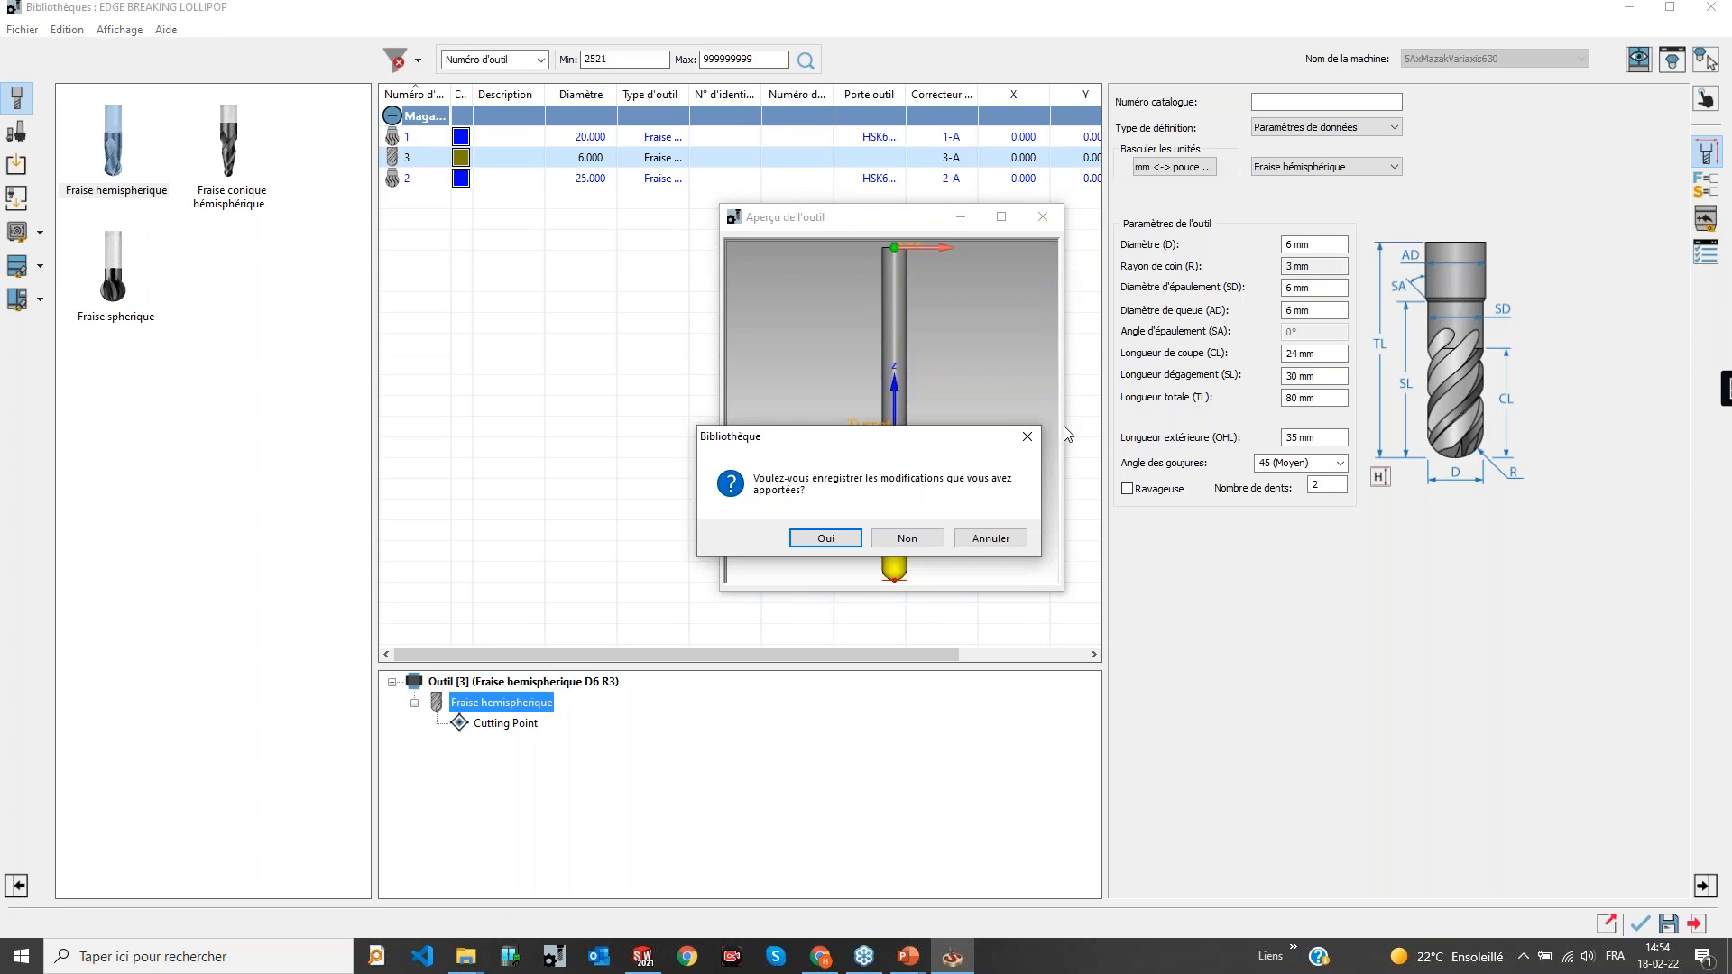
{"action": "left_click", "coordinate": [911, 533]}
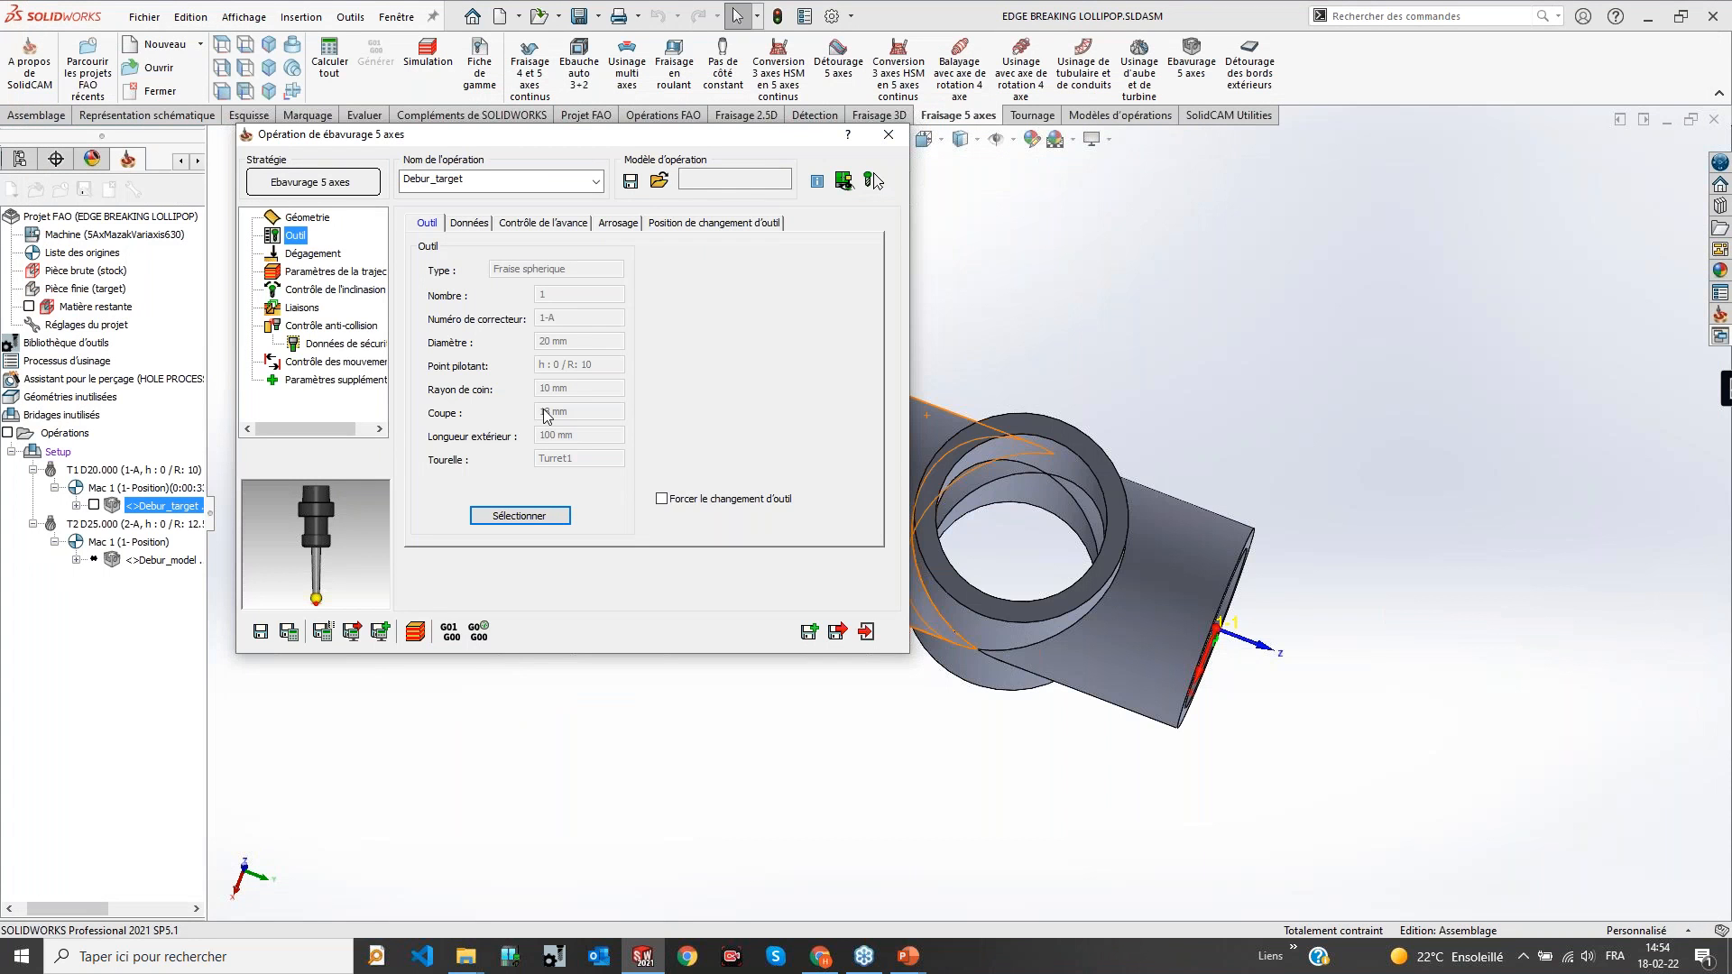
Try the Profondeur constante chamfer shape in the toolpath parameters and return it to Largeur constante
{"action": "middle_click_drag", "start_coordinate": [1189, 442], "coordinate": [933, 424]}
{"action": "scroll", "coordinate": [987, 487], "scroll_direction": "down", "scroll_amount": 2}
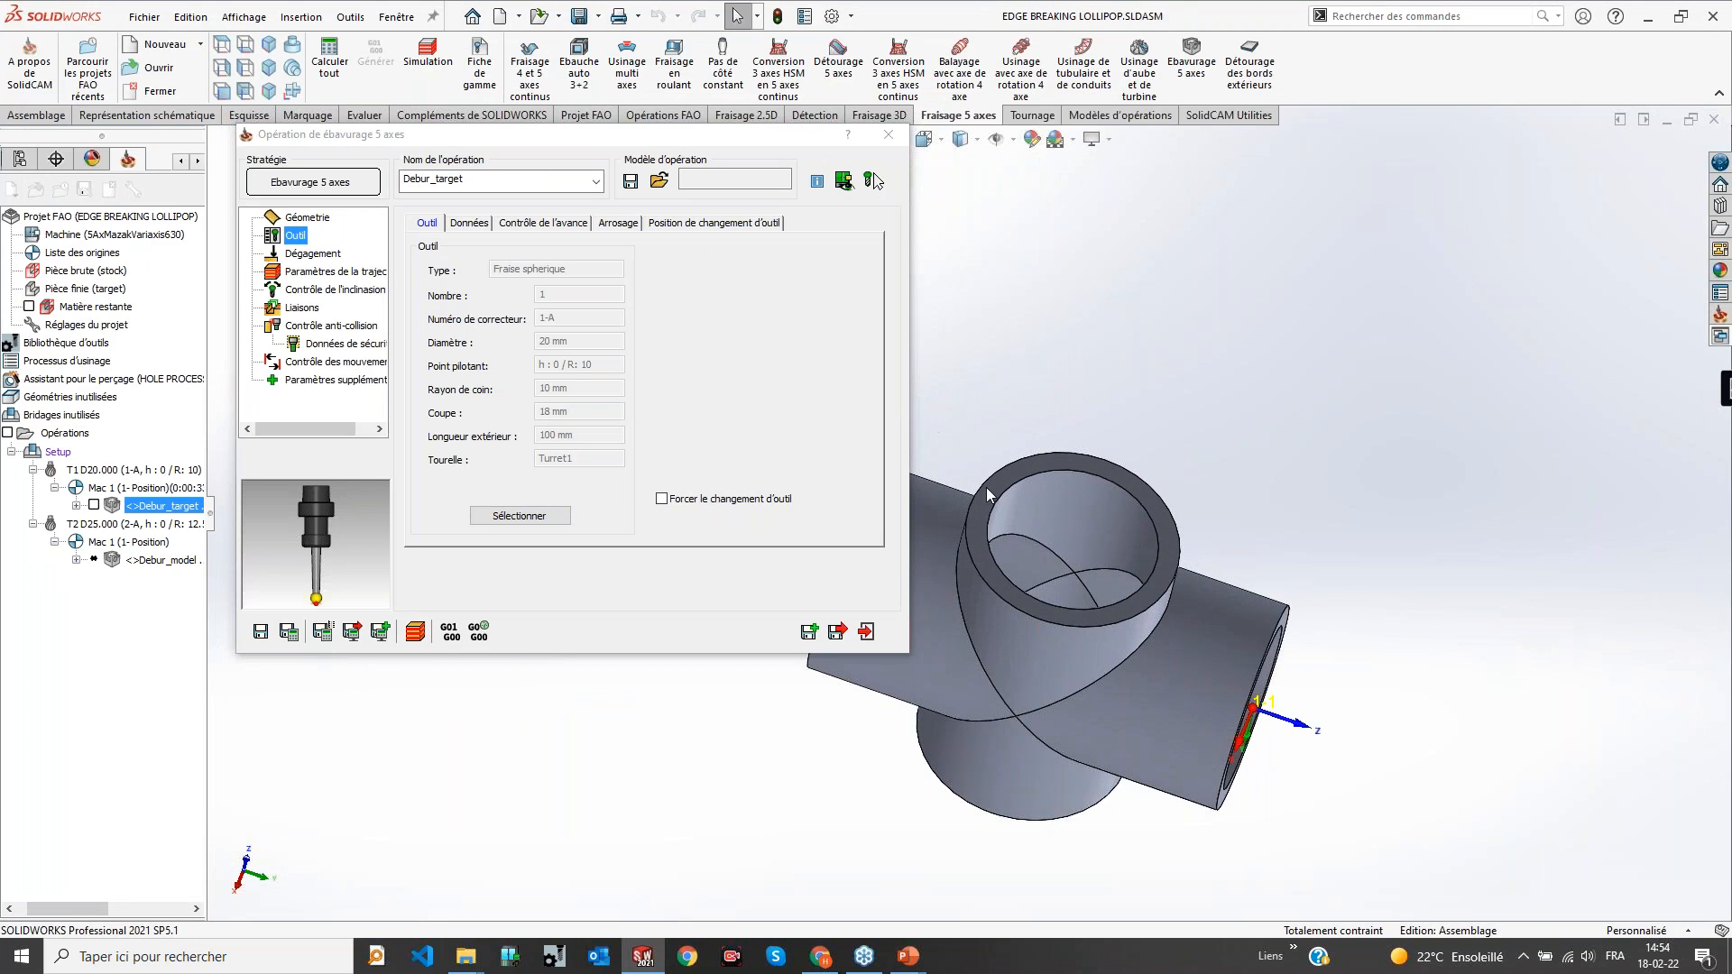
{"action": "left_click", "coordinate": [297, 272]}
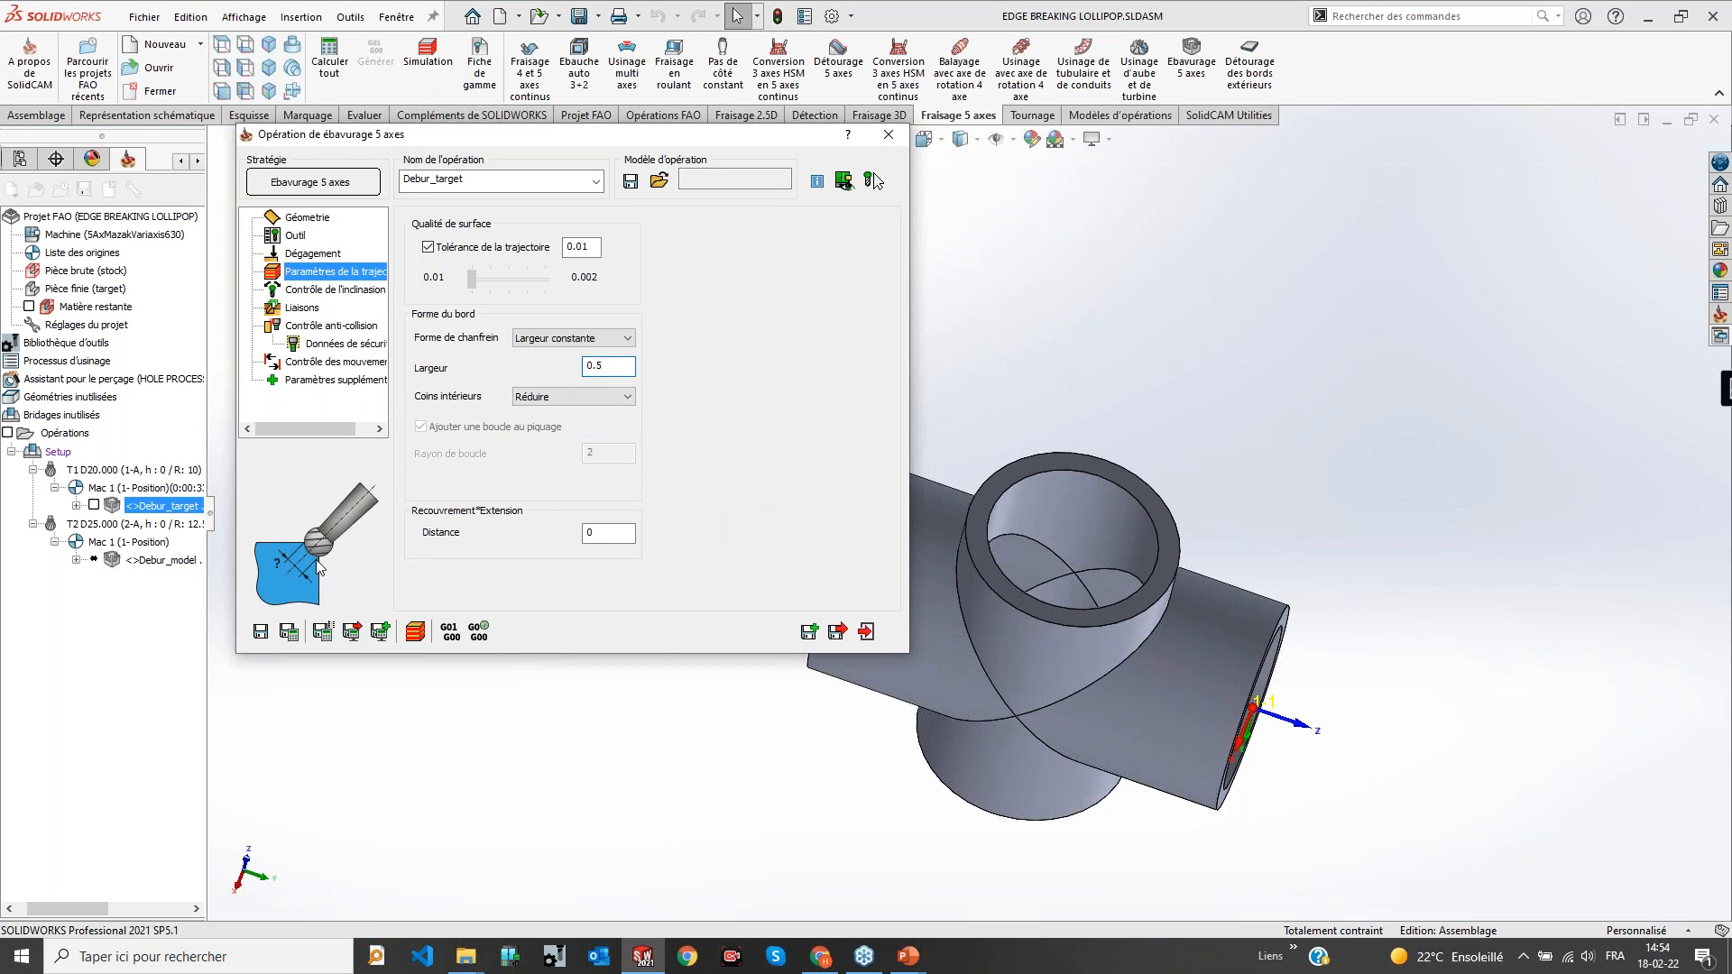
{"action": "left_click", "coordinate": [579, 338]}
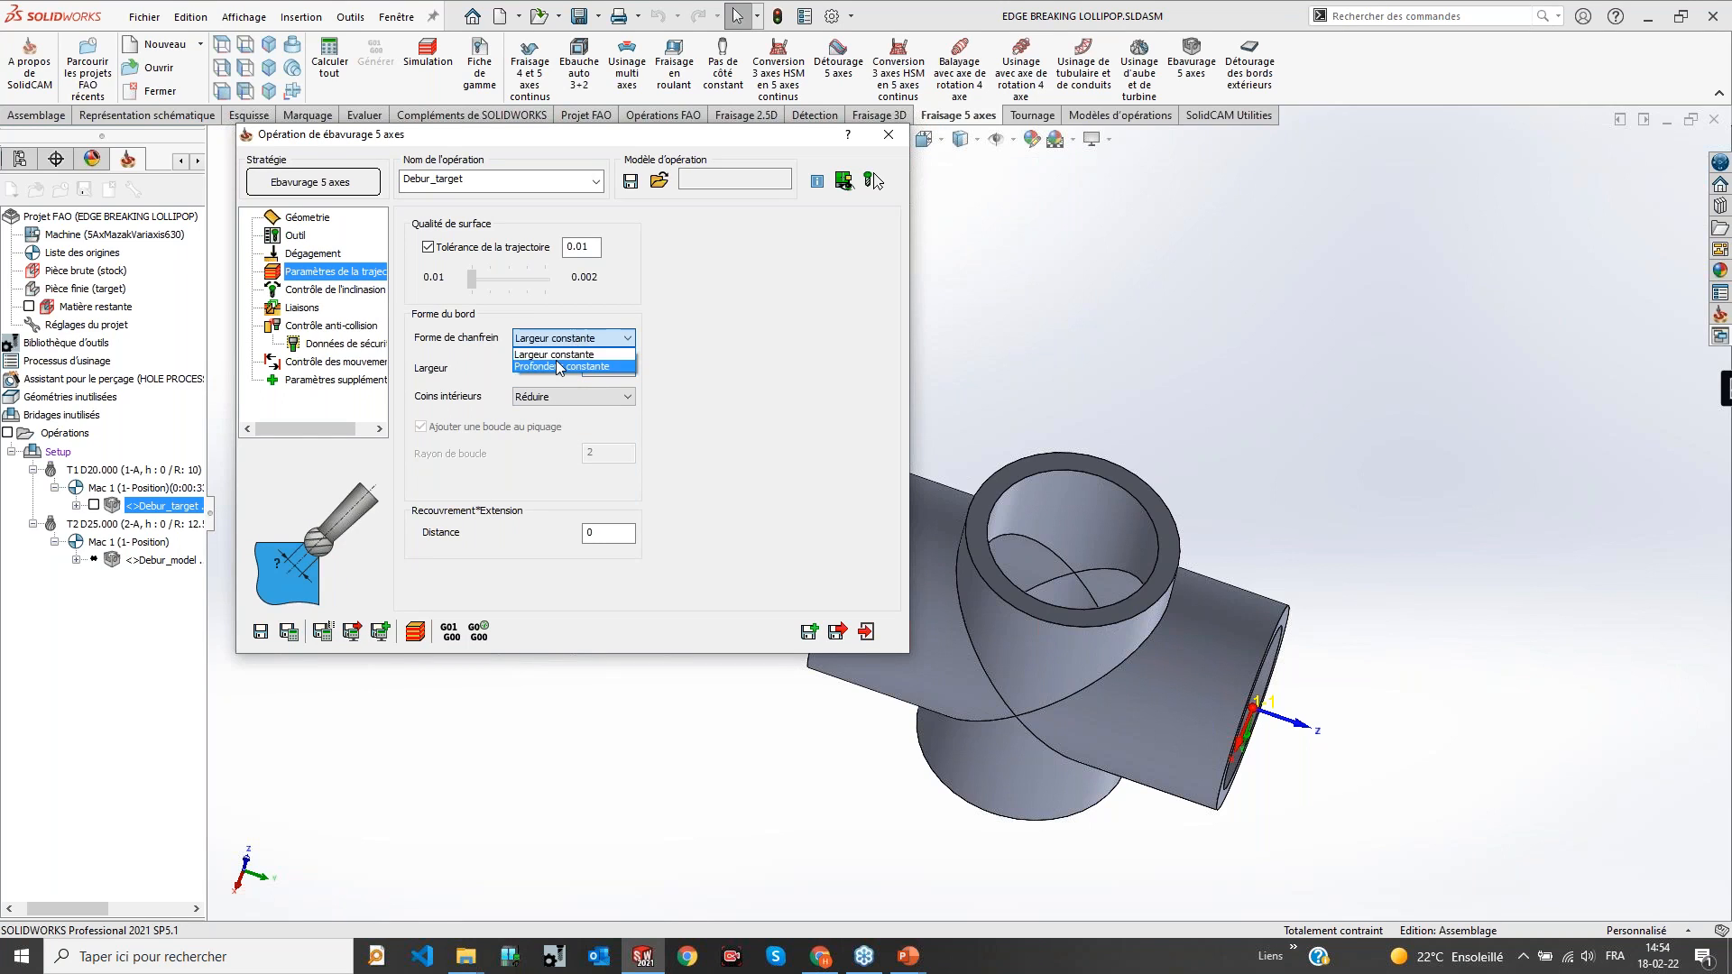
{"action": "left_click", "coordinate": [558, 368]}
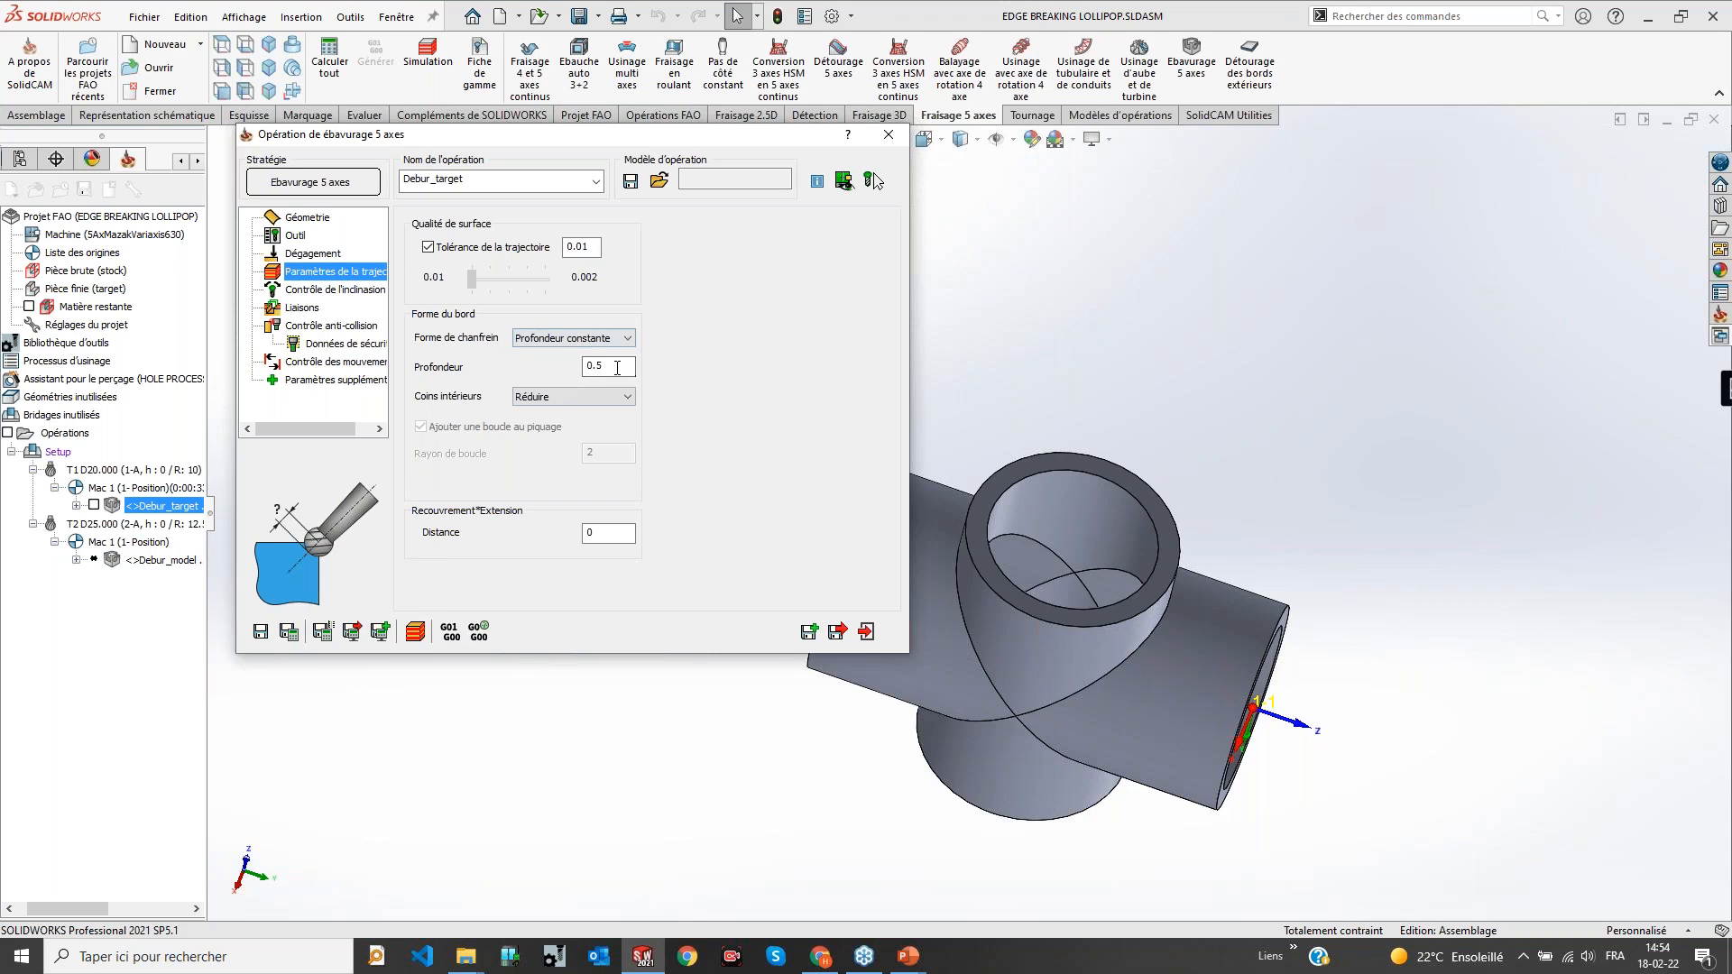
{"action": "left_click_drag", "start_coordinate": [617, 367], "coordinate": [558, 365]}
{"action": "left_click", "coordinate": [576, 339]}
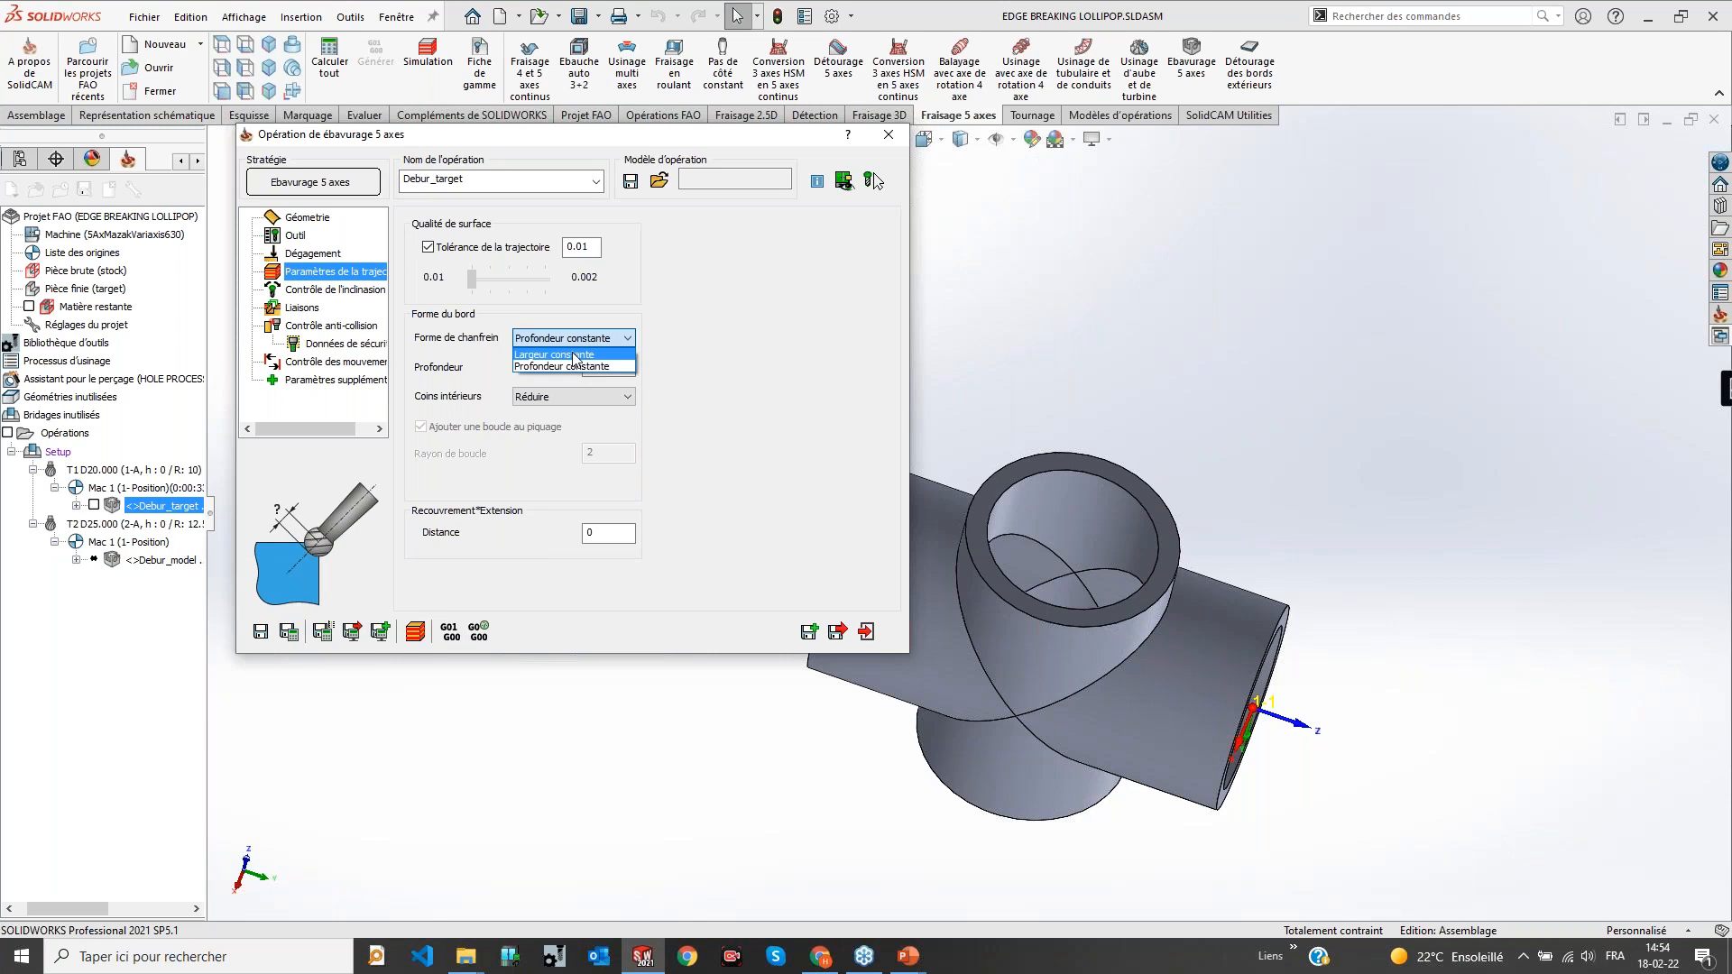
{"action": "left_click", "coordinate": [574, 355]}
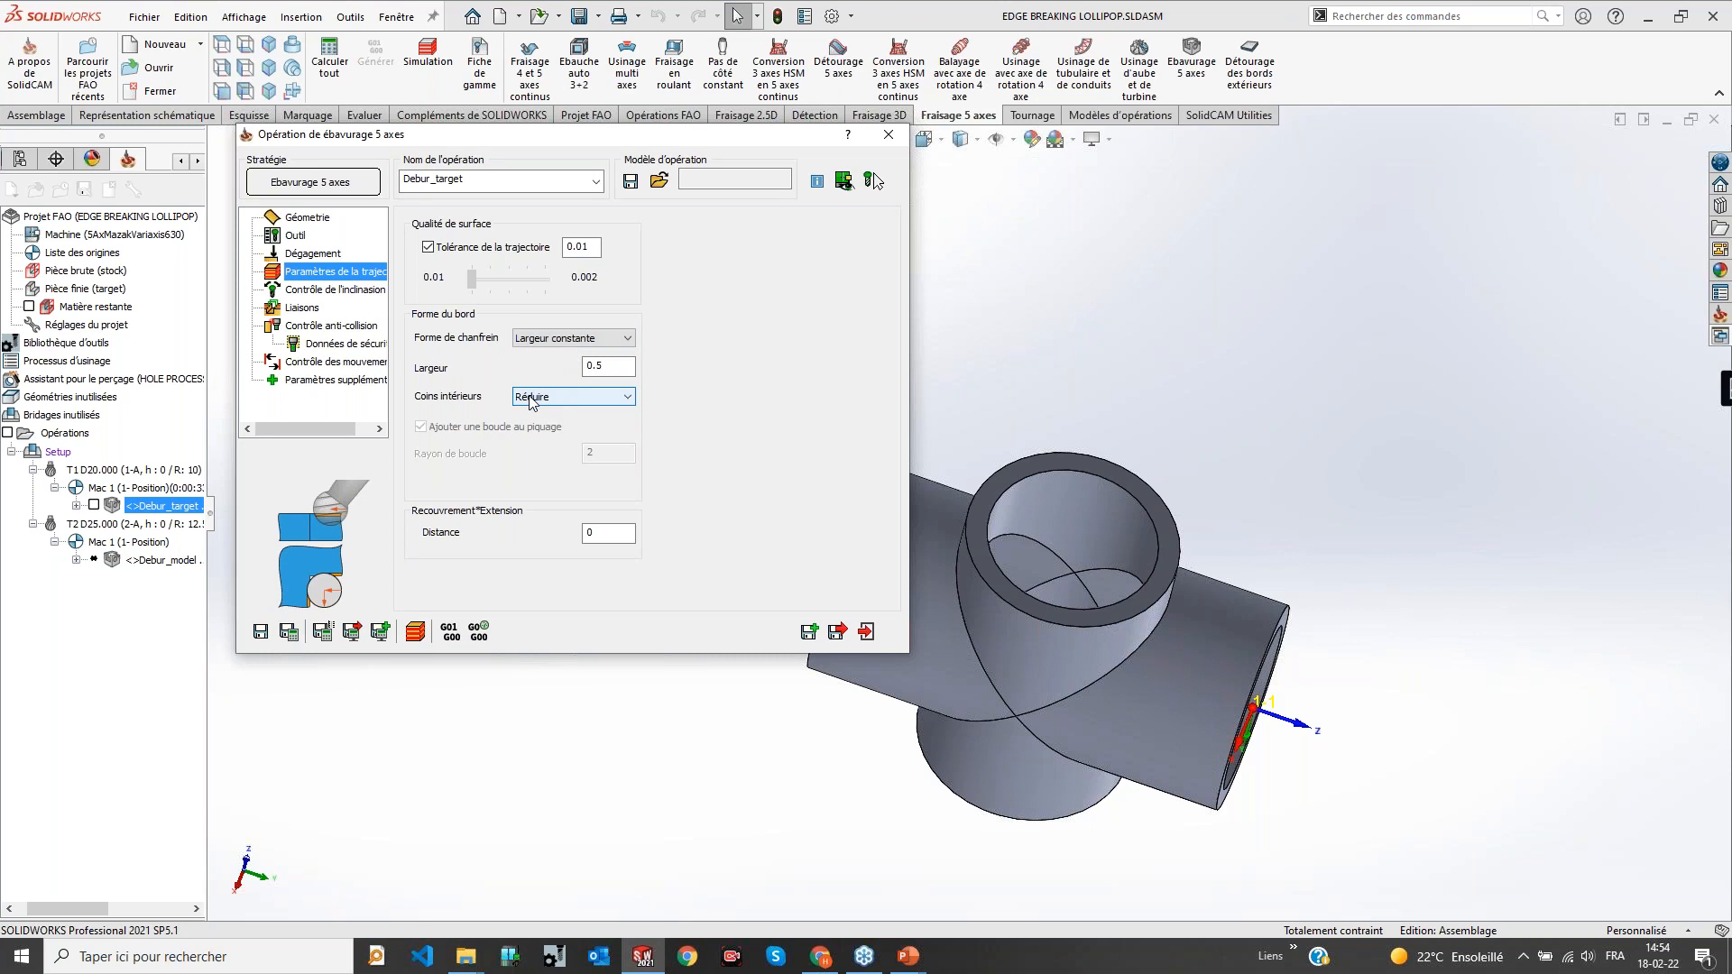
Check the tool tilt control settings and run the wireframe simulation of Debur_target at reduced speed, viewing the fitting from several angles
{"action": "left_click", "coordinate": [338, 290]}
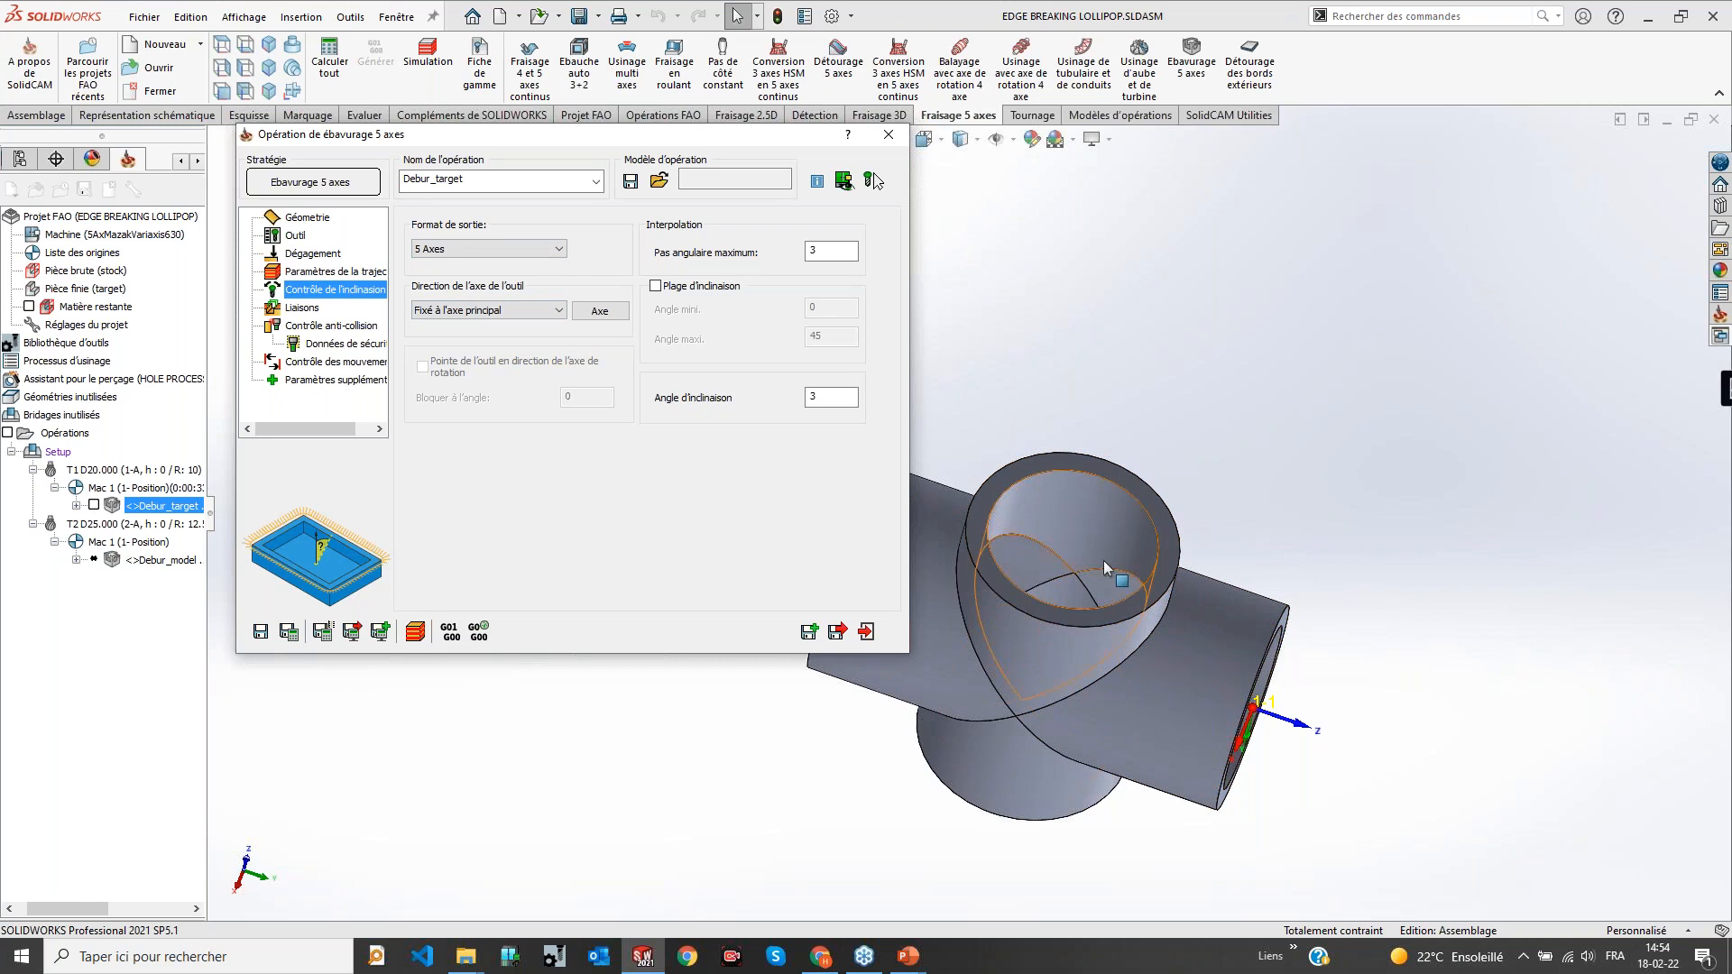
{"action": "left_click", "coordinate": [414, 632]}
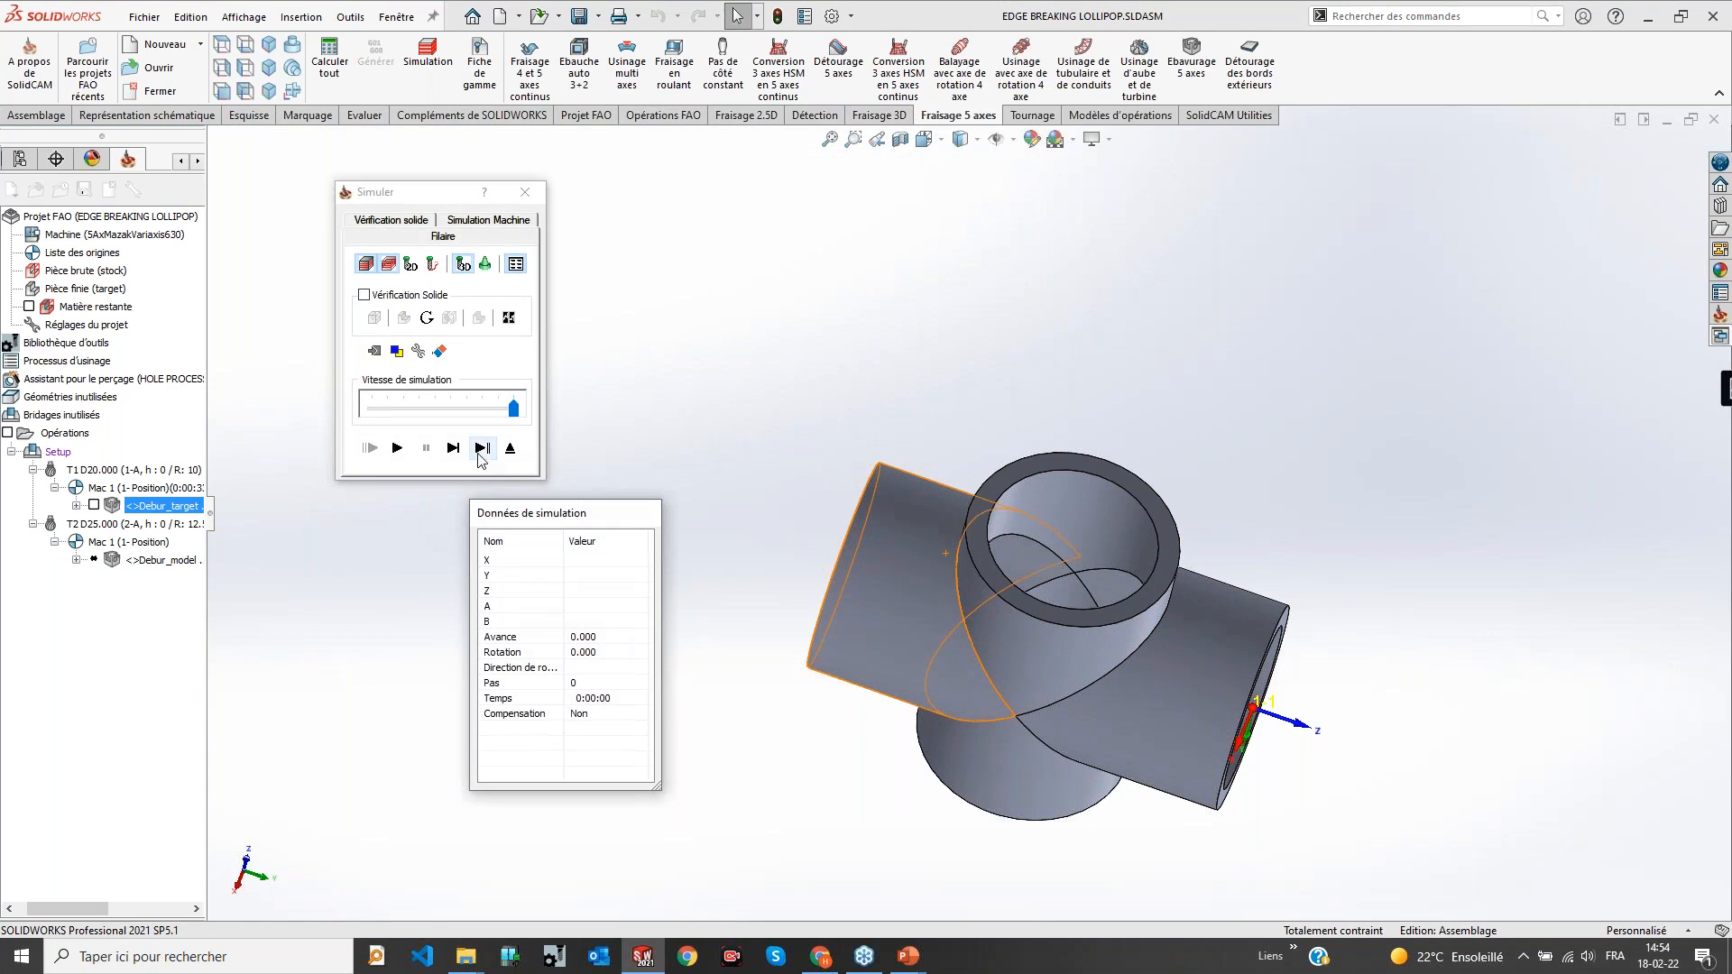
{"action": "left_click", "coordinate": [453, 448]}
{"action": "middle_click_drag", "start_coordinate": [1082, 588], "coordinate": [1151, 666]}
{"action": "left_click_drag", "start_coordinate": [513, 409], "coordinate": [451, 410]}
{"action": "left_click", "coordinate": [397, 448]}
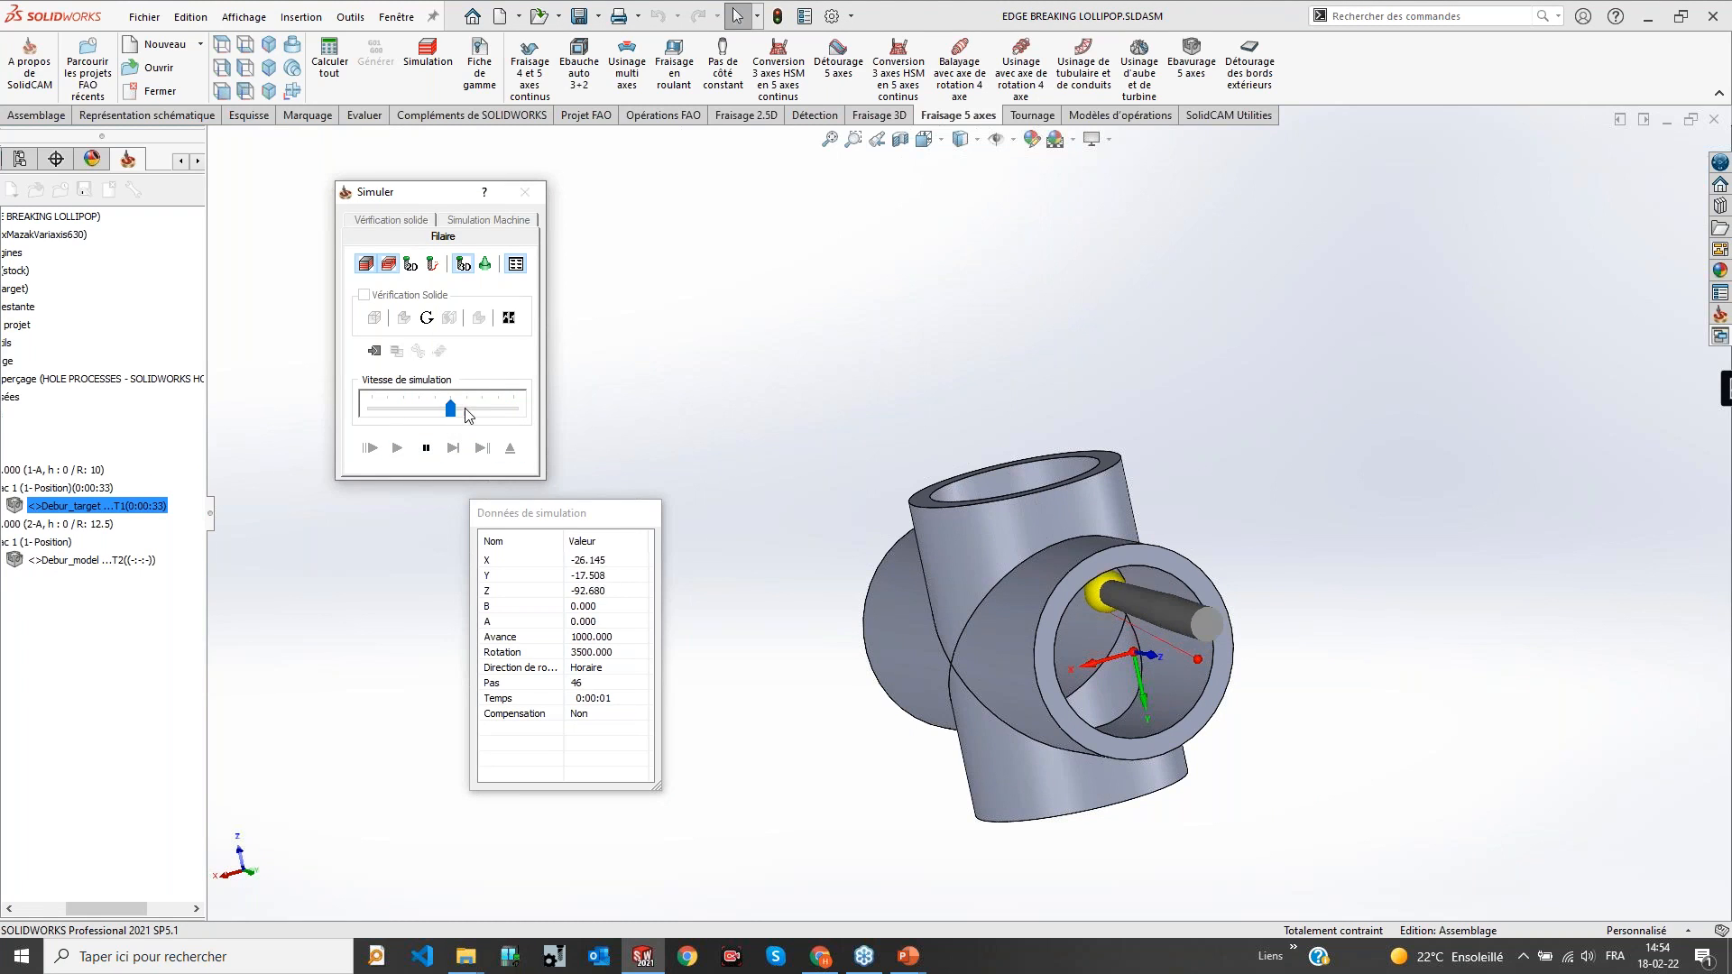
{"action": "middle_click_drag", "start_coordinate": [983, 561], "coordinate": [1086, 814]}
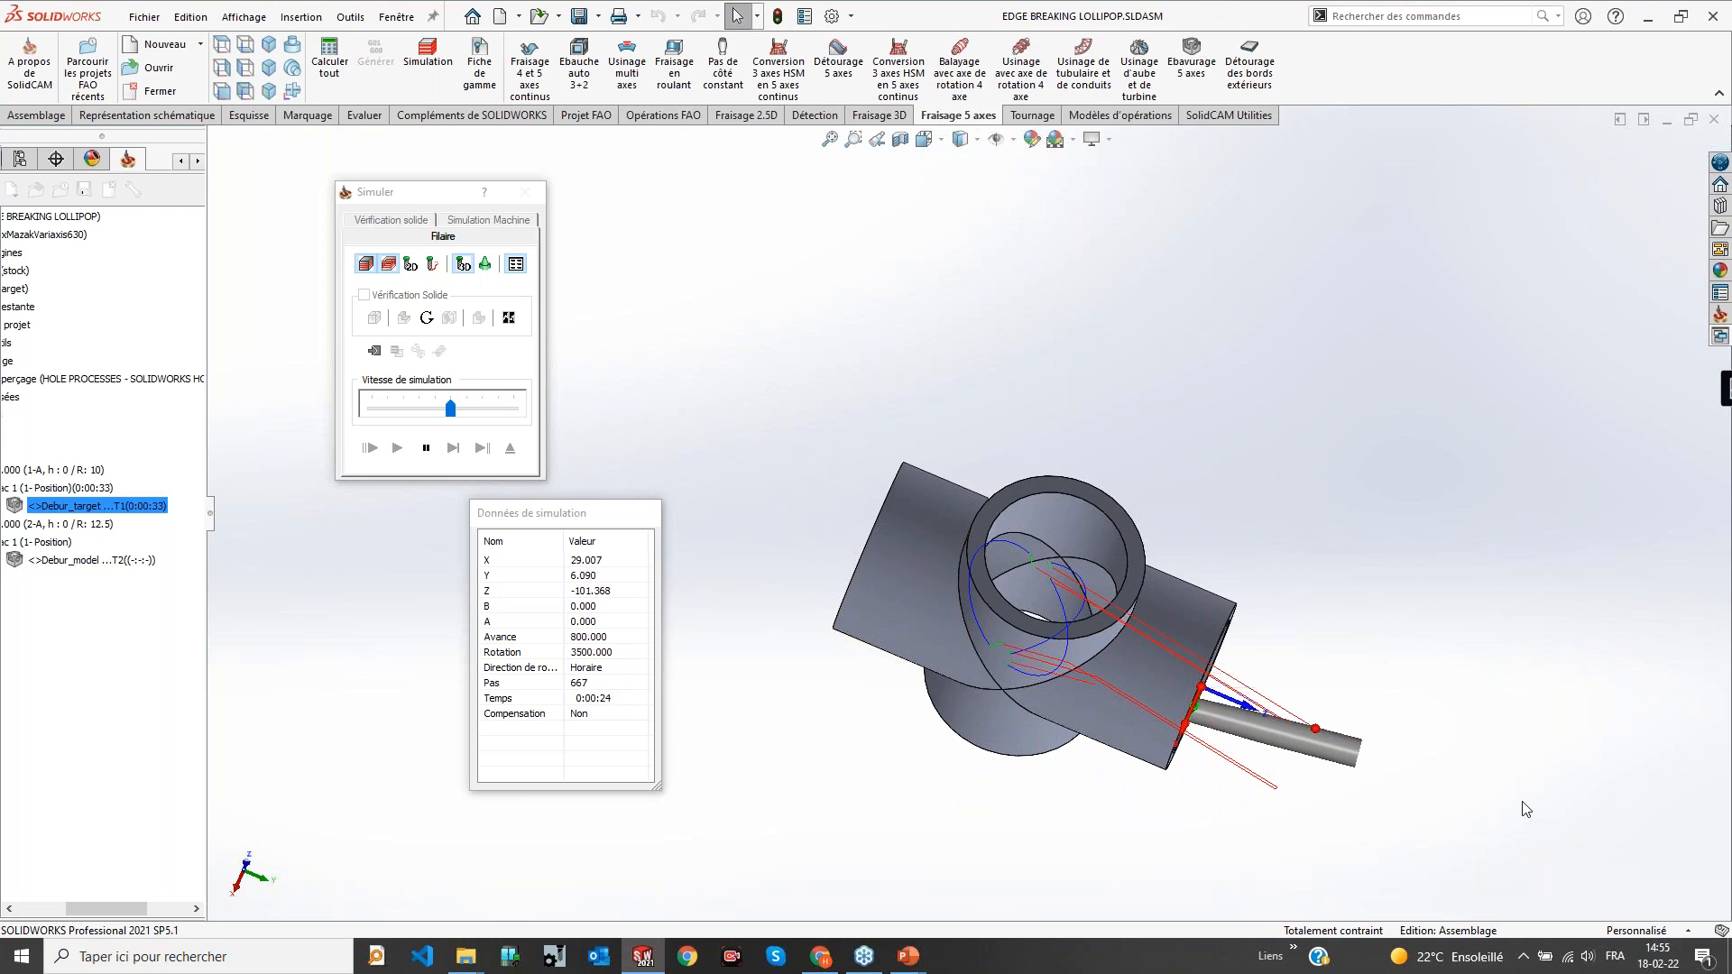
{"action": "mouse_move", "coordinate": [1521, 809]}
{"action": "middle_mouse_down"}
{"action": "mouse_move", "coordinate": [1438, 819]}
{"action": "mouse_move", "coordinate": [1493, 790]}
{"action": "middle_mouse_up"}
{"action": "middle_click_drag", "start_coordinate": [1266, 719], "coordinate": [1200, 442]}
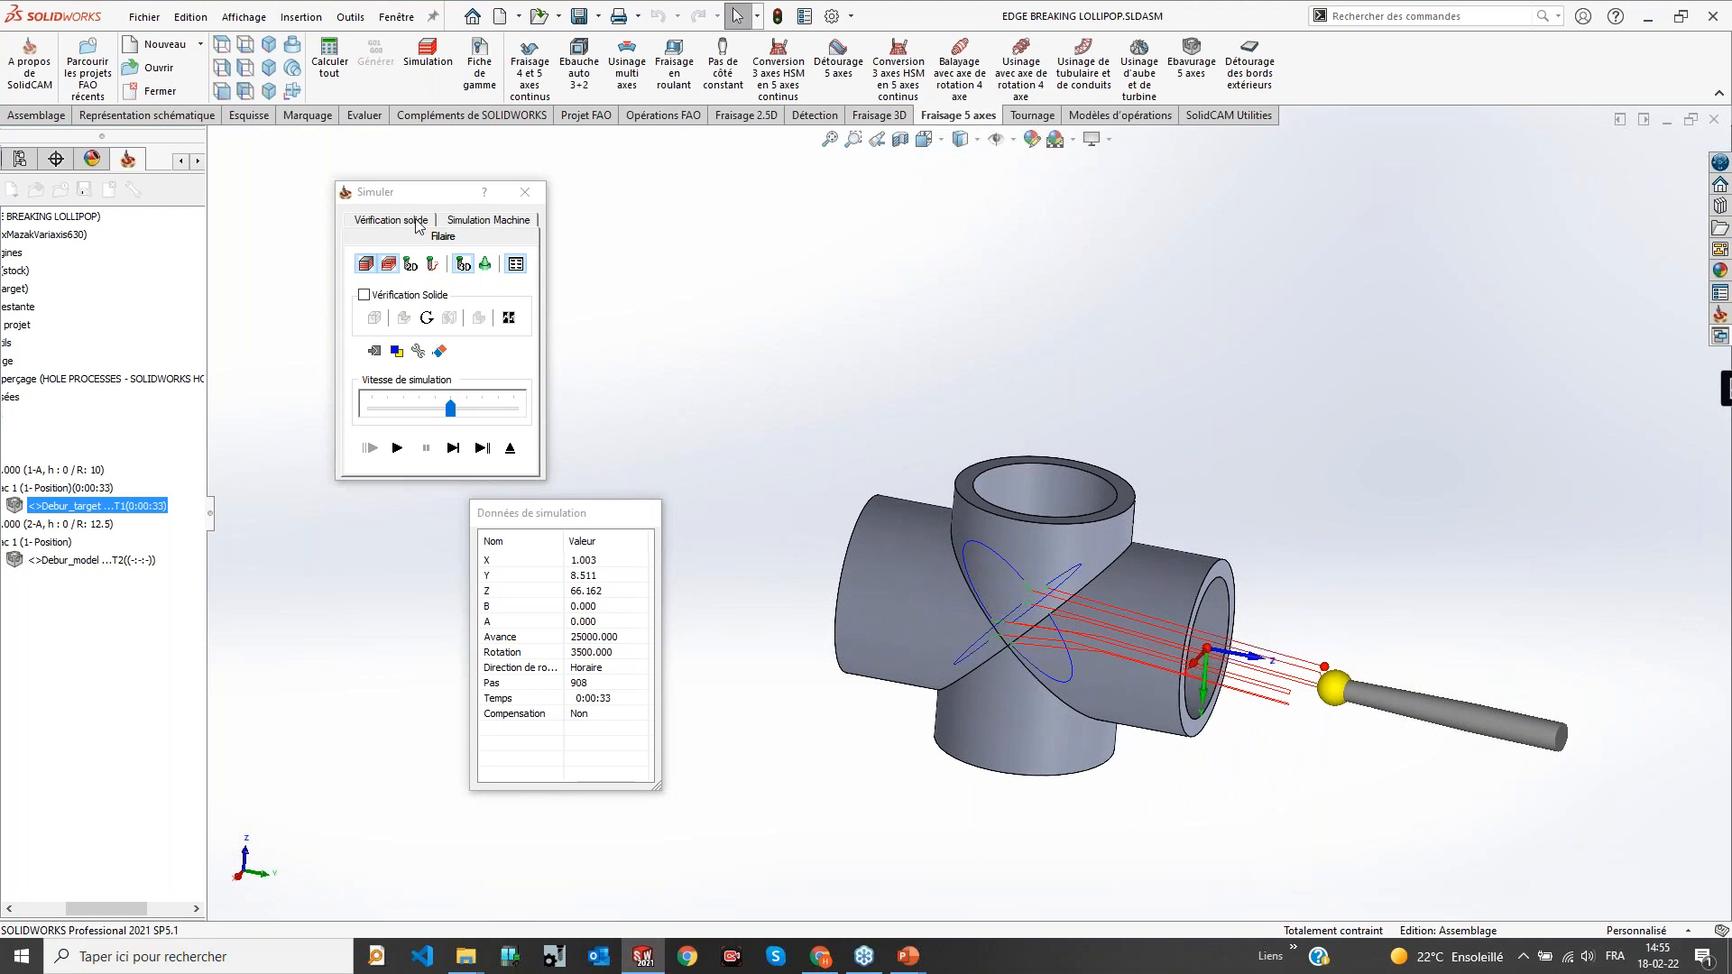
Run the solid verification of Debur_target, speed it up midway, inspect the deburred inner edges, and exit the simulation
{"action": "left_click", "coordinate": [397, 221]}
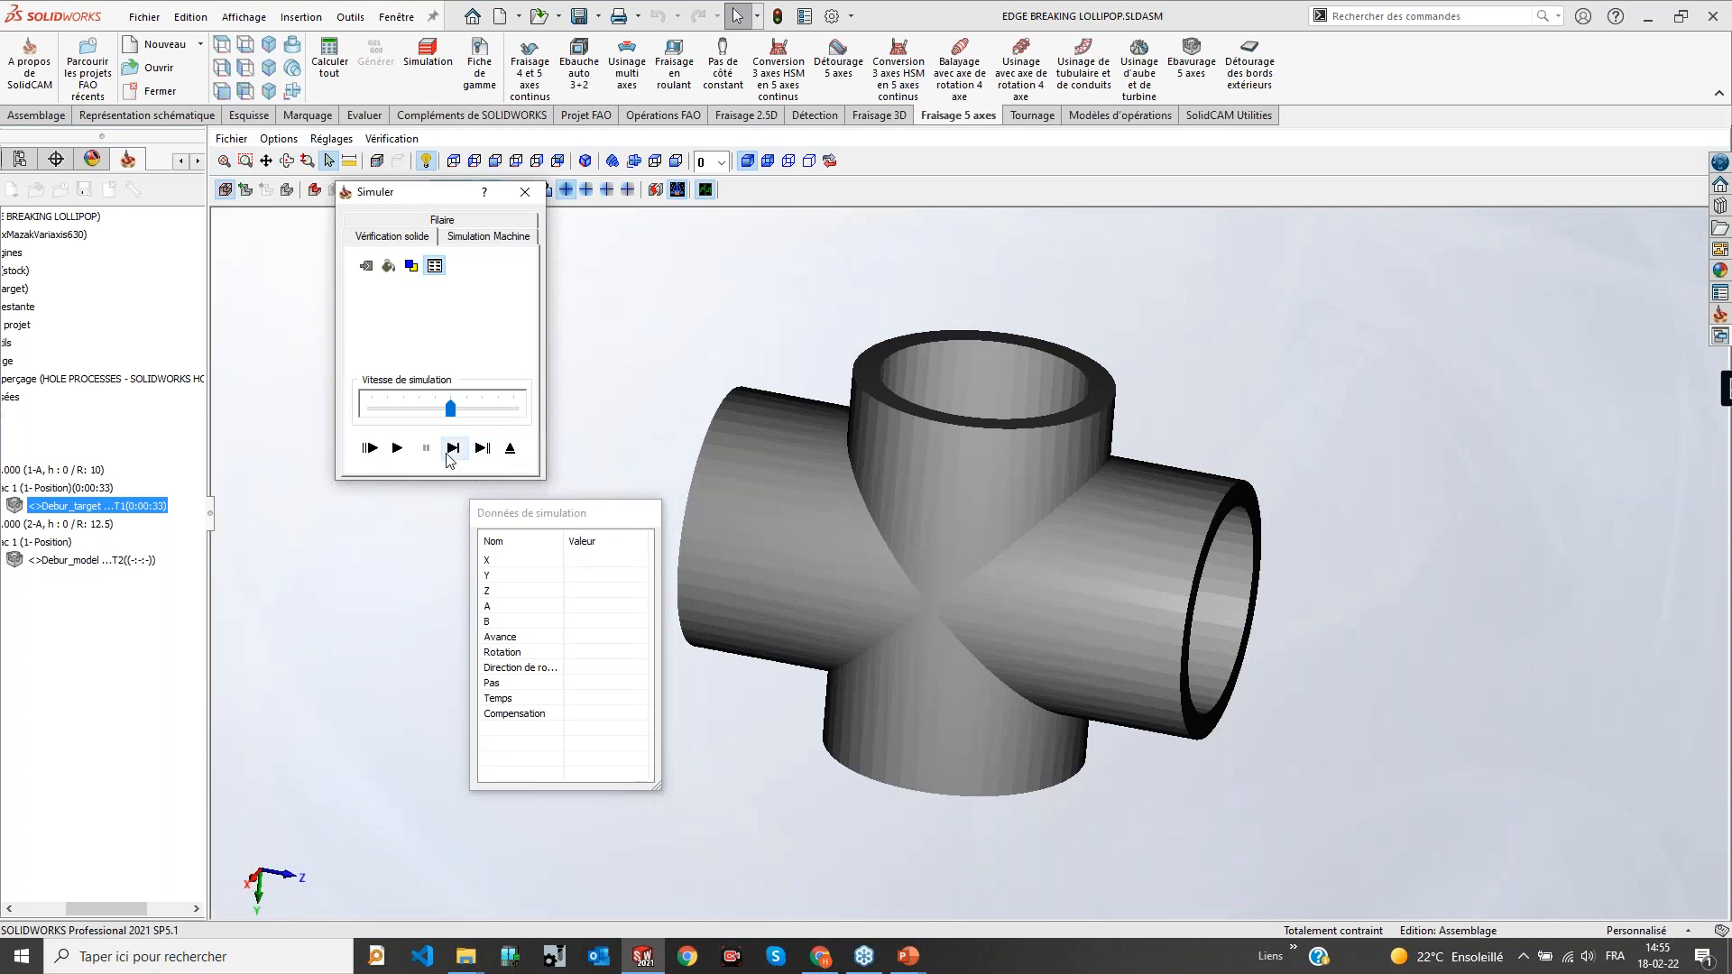
{"action": "middle_click_drag", "start_coordinate": [1044, 502], "coordinate": [1043, 577]}
{"action": "scroll", "coordinate": [1051, 572], "scroll_direction": "down", "scroll_amount": 5}
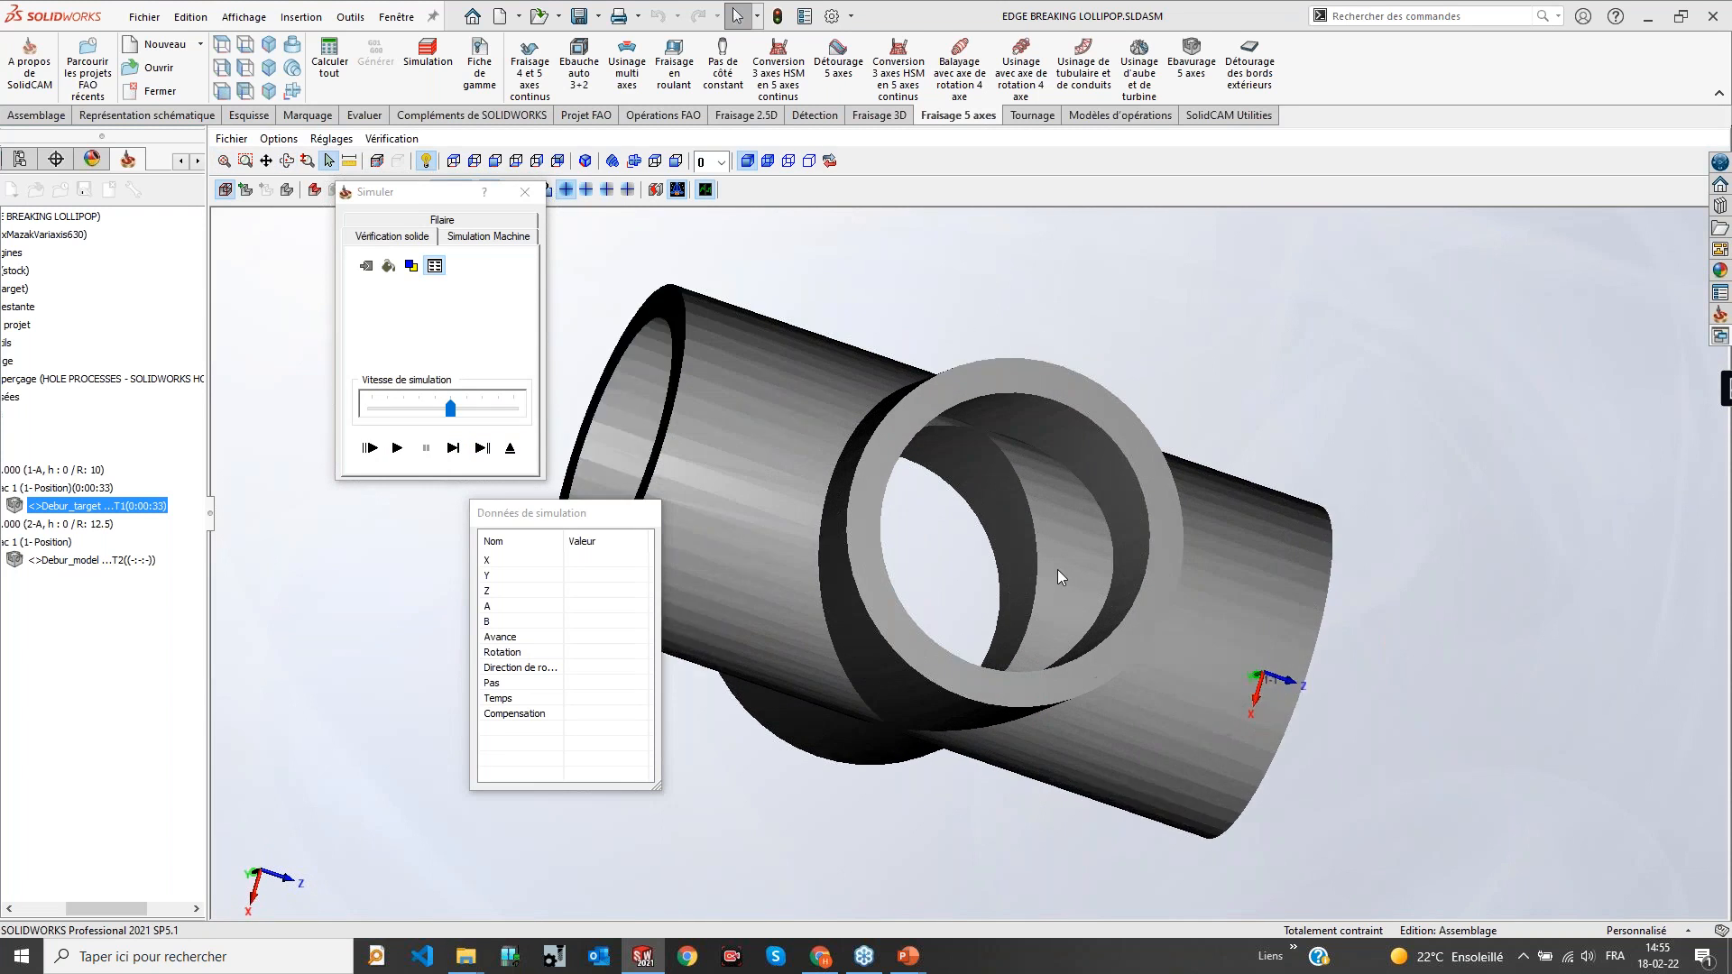
{"action": "left_click", "coordinate": [397, 449]}
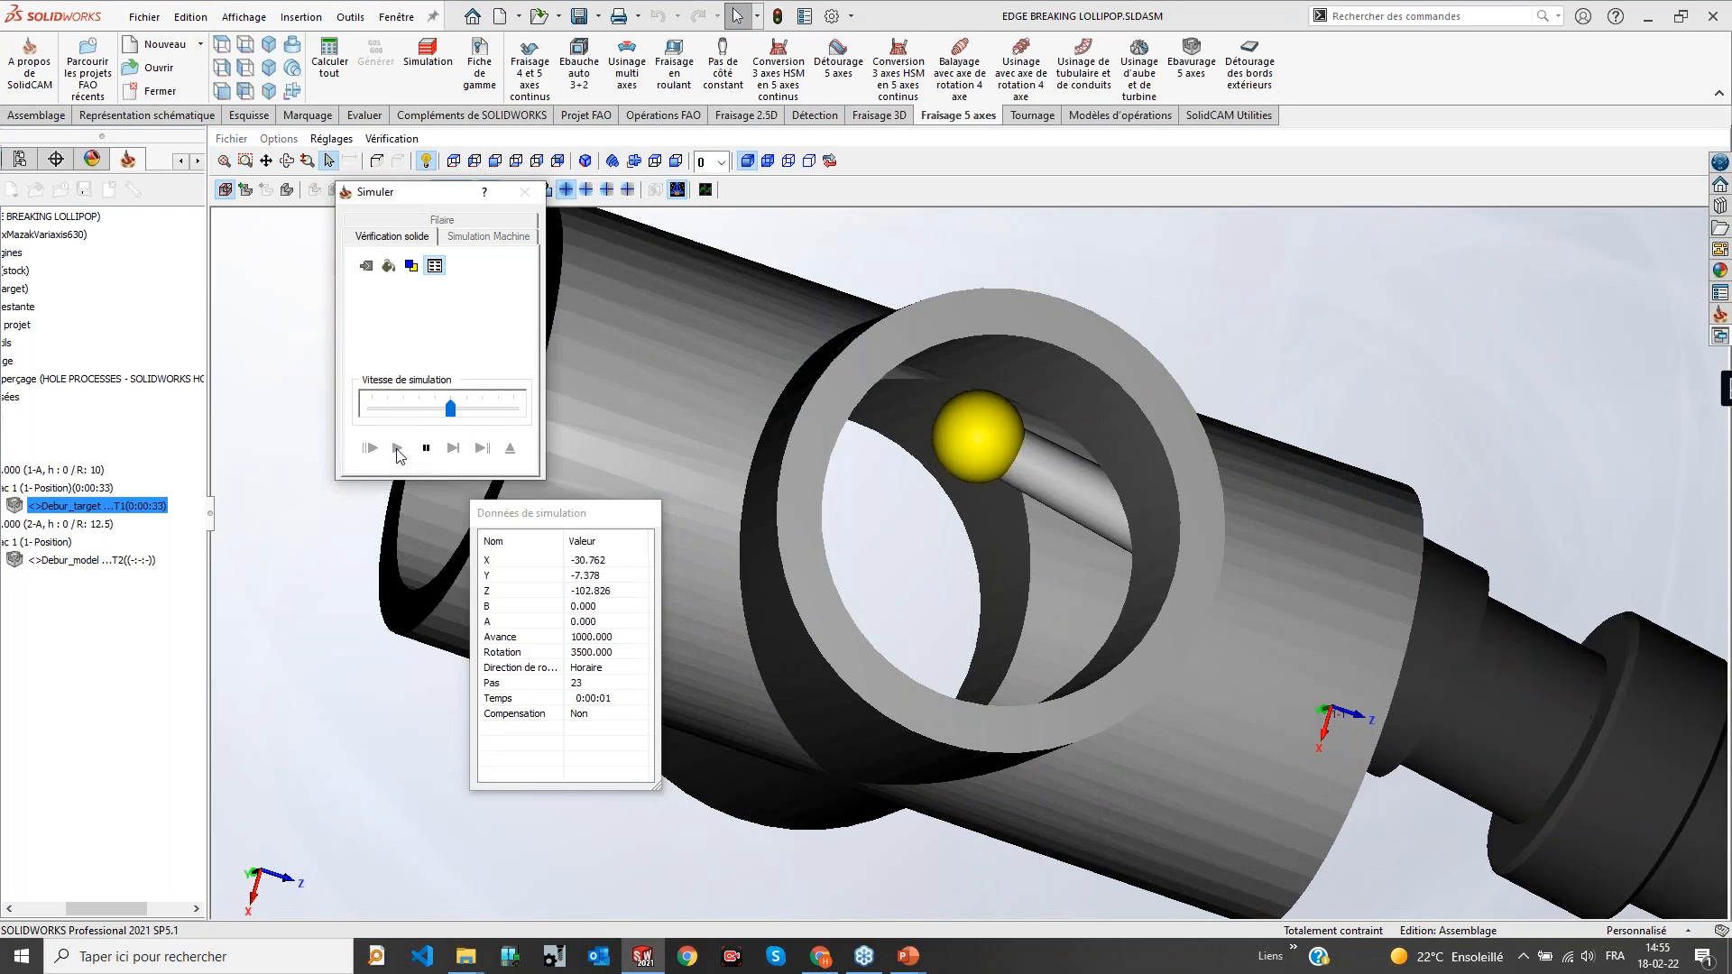
{"action": "middle_click_drag", "start_coordinate": [920, 530], "coordinate": [1103, 658]}
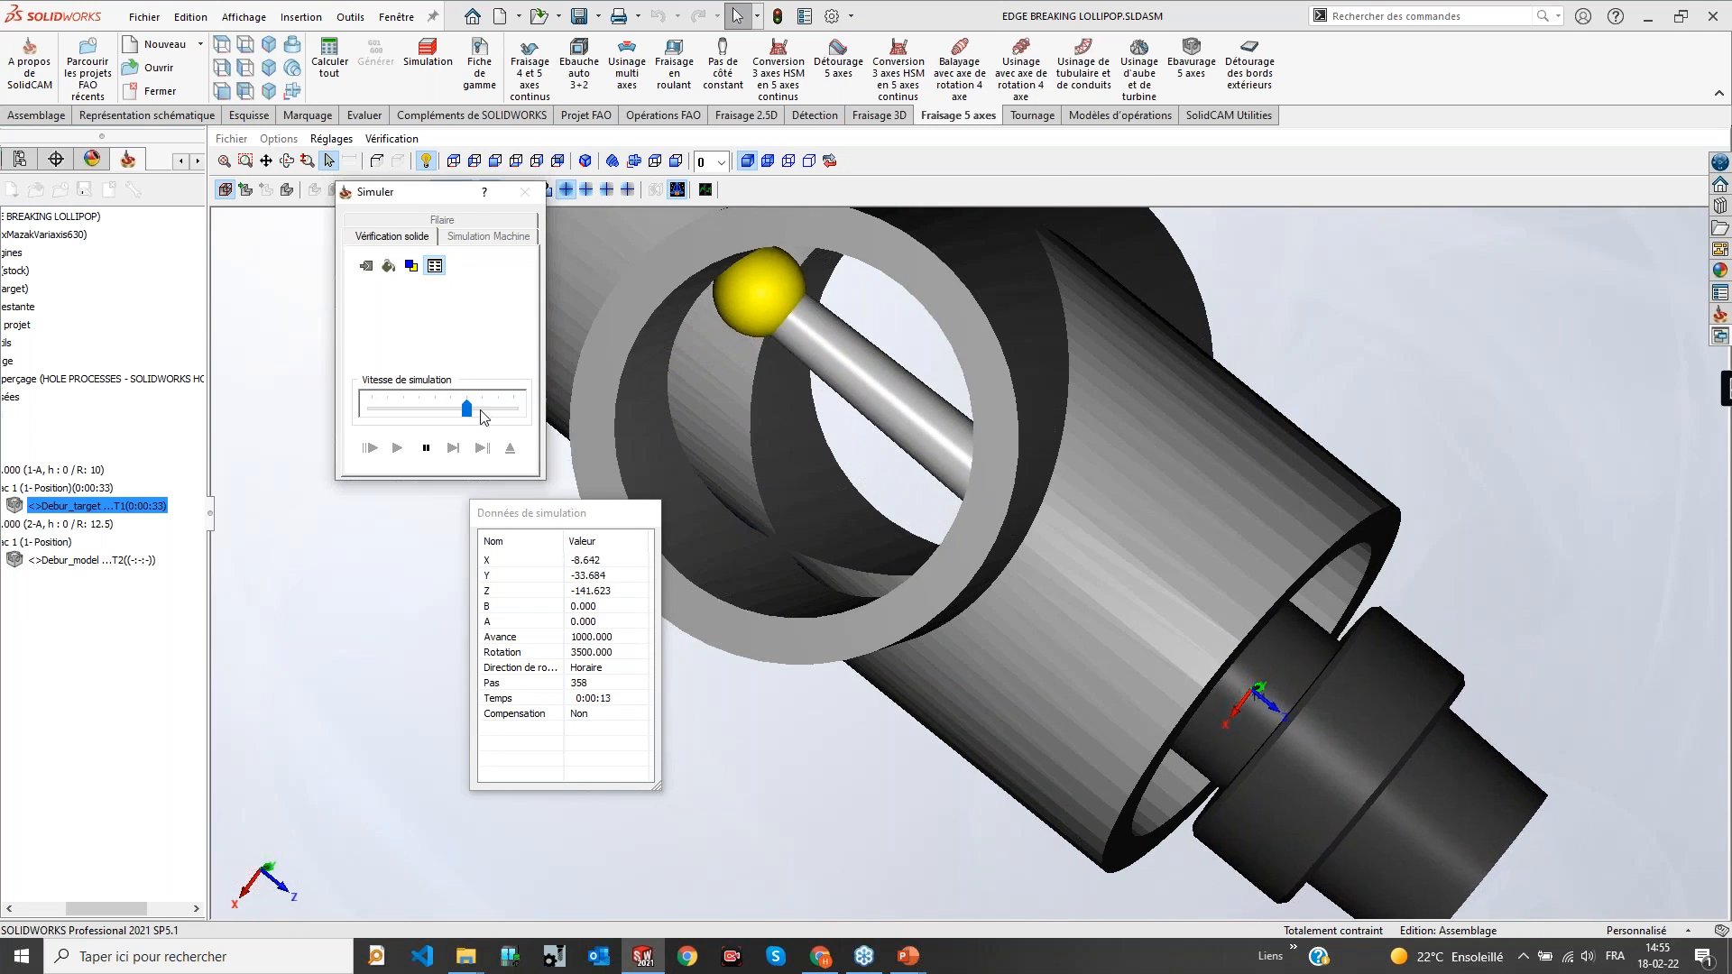
{"action": "left_click_drag", "start_coordinate": [450, 409], "coordinate": [498, 409]}
{"action": "middle_click_drag", "start_coordinate": [861, 513], "coordinate": [967, 377]}
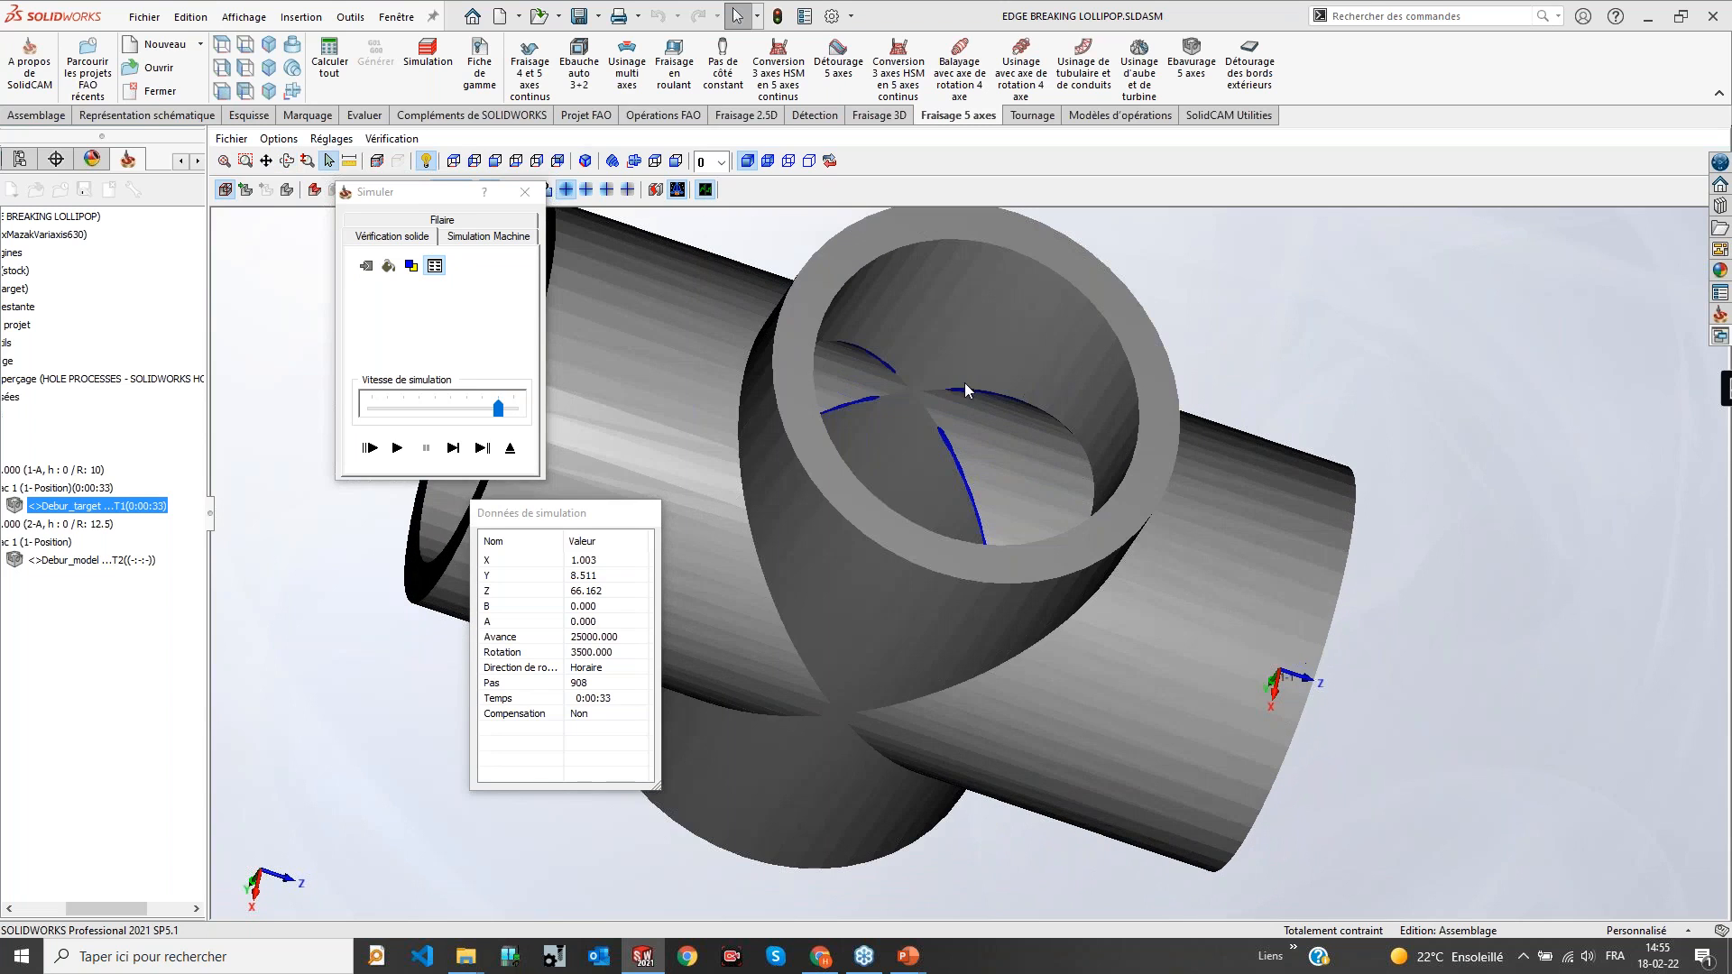
{"action": "mouse_move", "coordinate": [872, 413]}
{"action": "middle_mouse_down"}
{"action": "mouse_move", "coordinate": [900, 406]}
{"action": "mouse_move", "coordinate": [895, 425]}
{"action": "middle_mouse_up"}
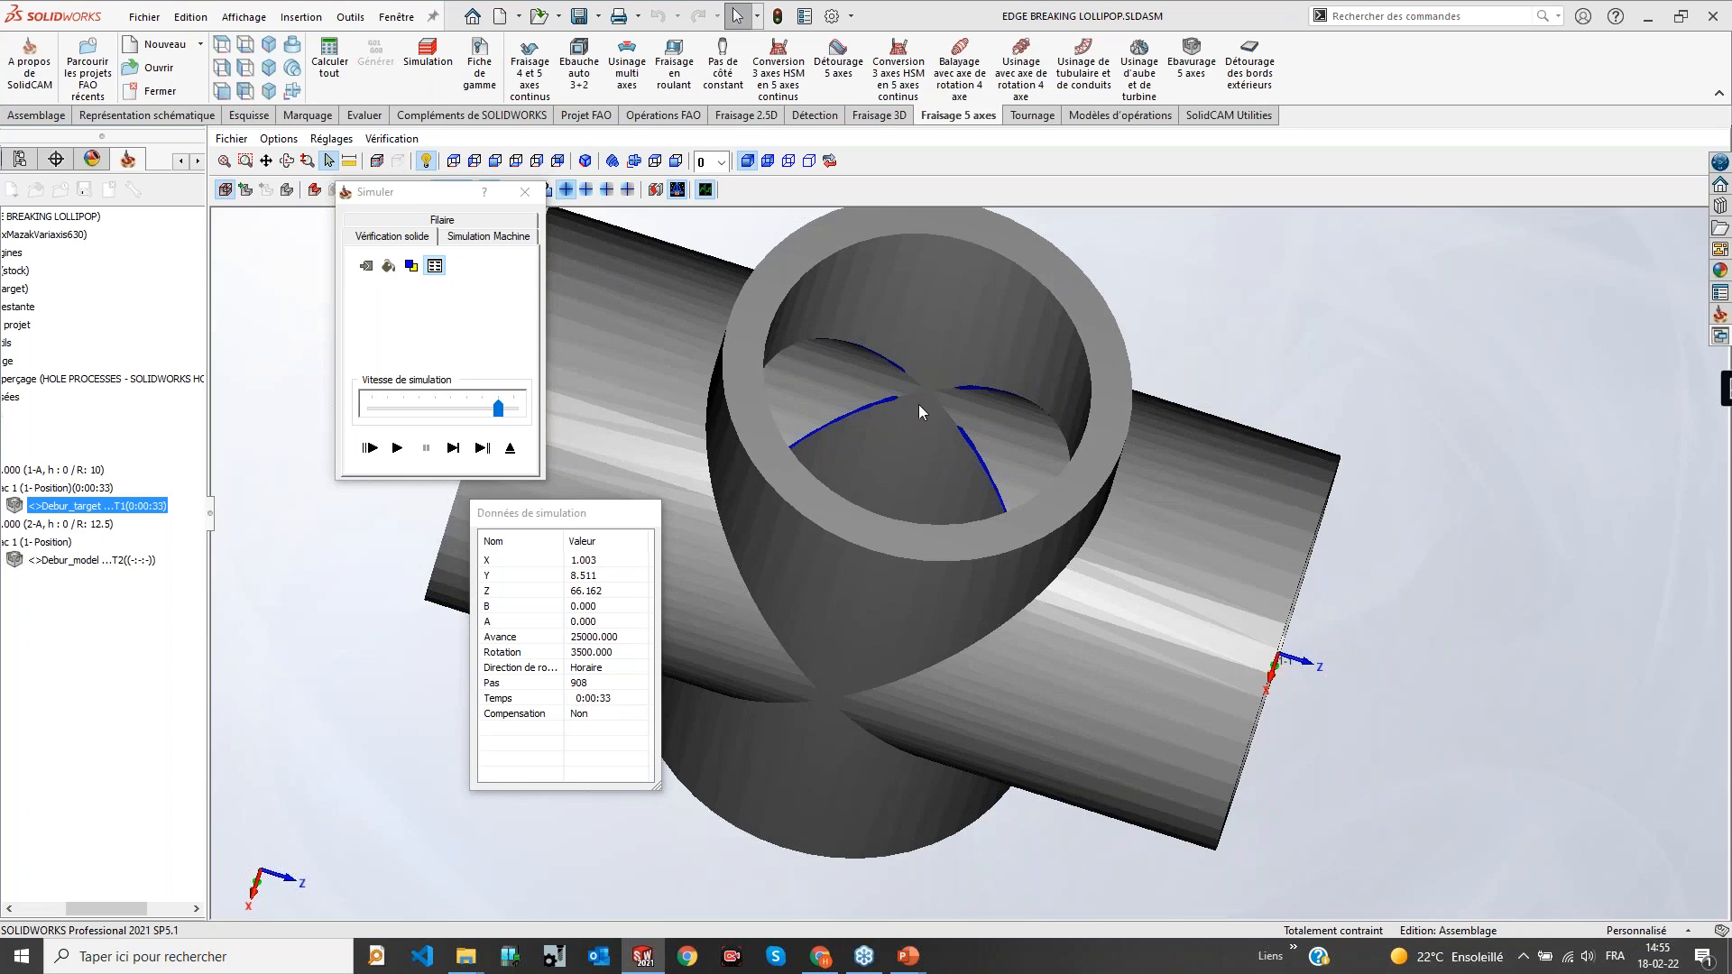
{"action": "middle_click_drag", "start_coordinate": [950, 404], "coordinate": [926, 415]}
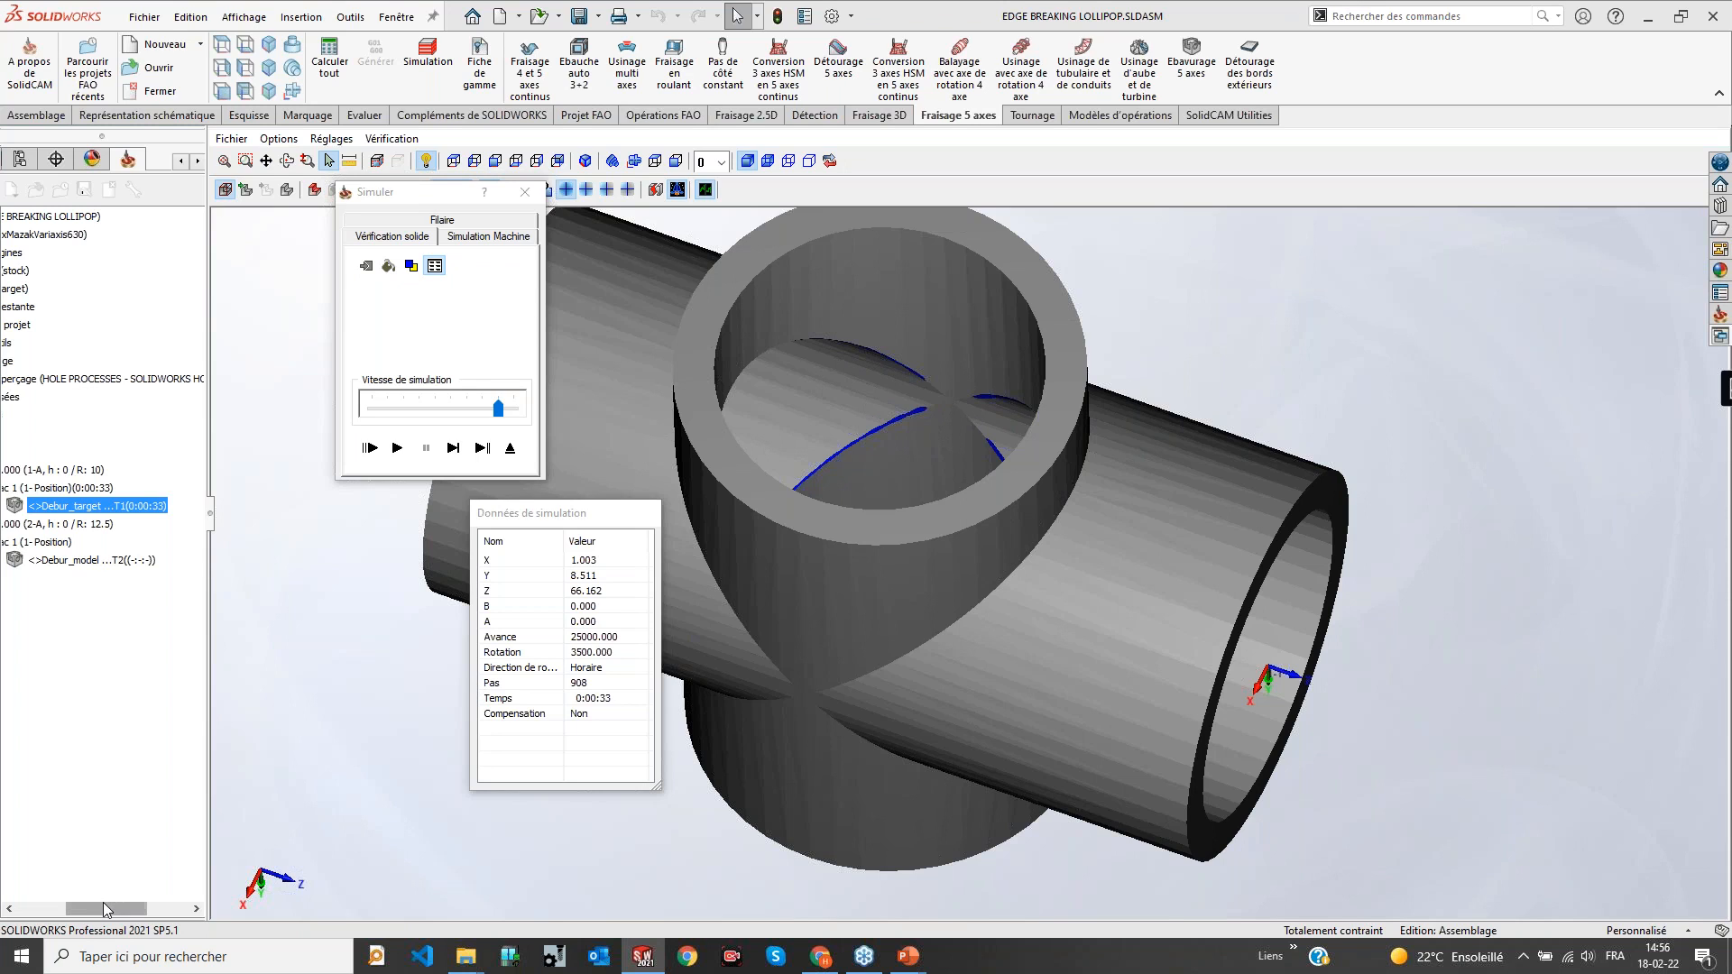
{"action": "left_click_drag", "start_coordinate": [67, 897], "coordinate": [18, 897]}
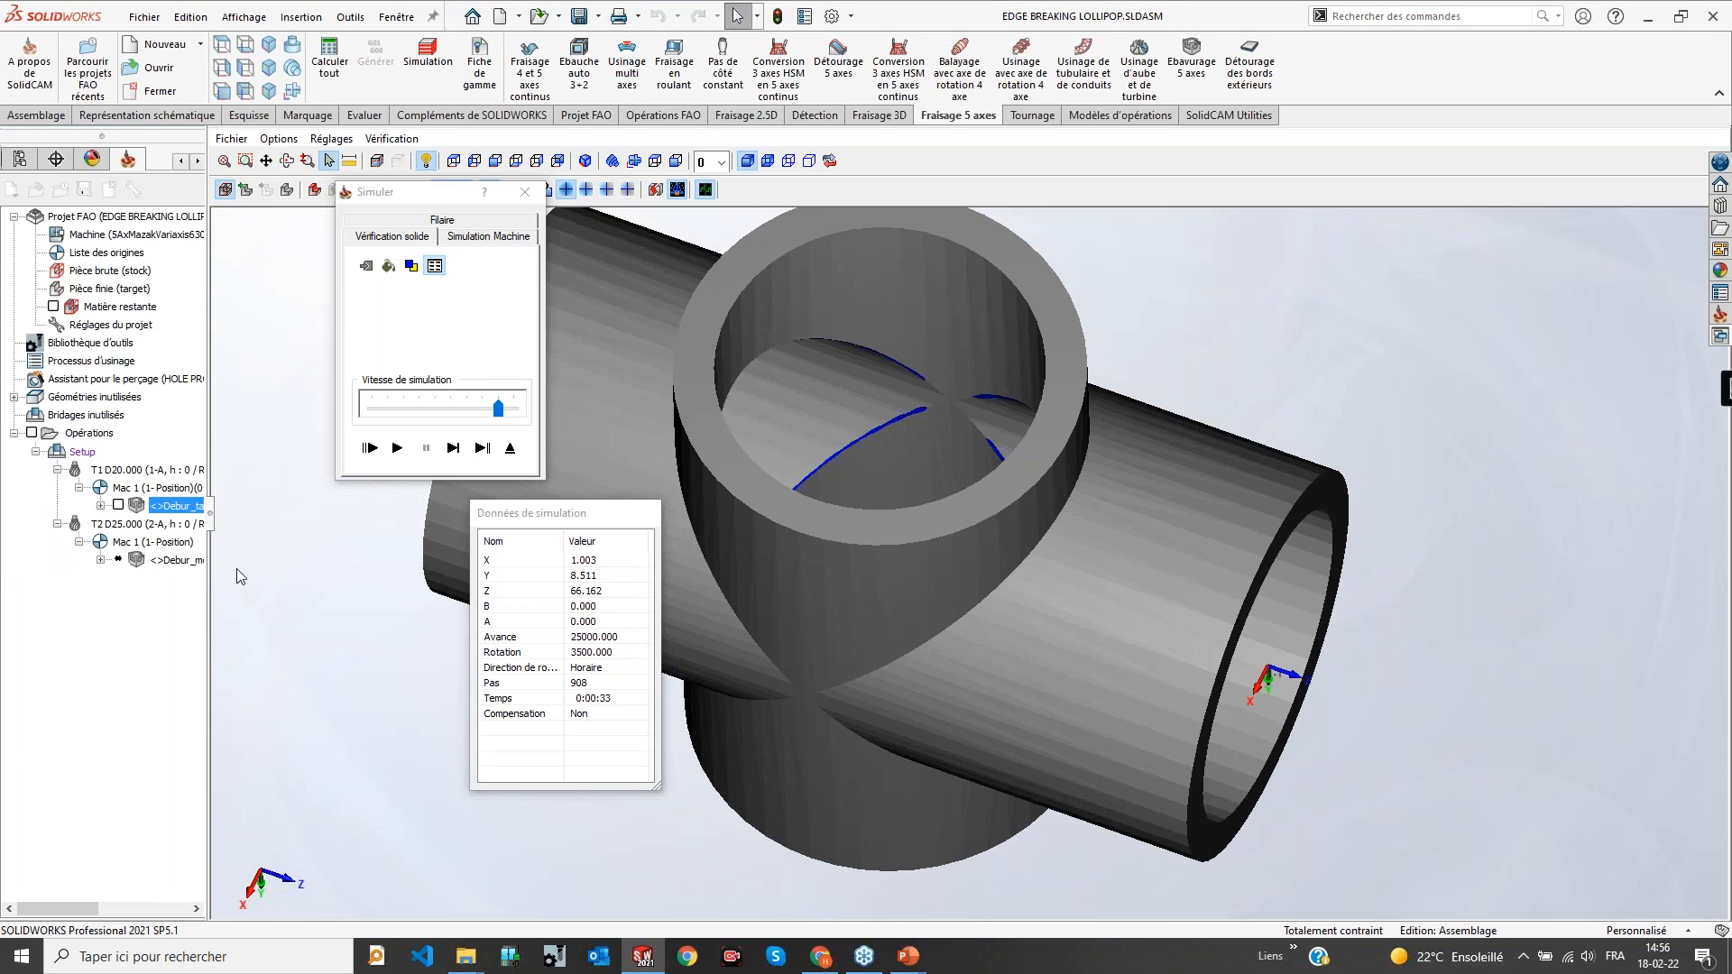
{"action": "left_click", "coordinate": [511, 450]}
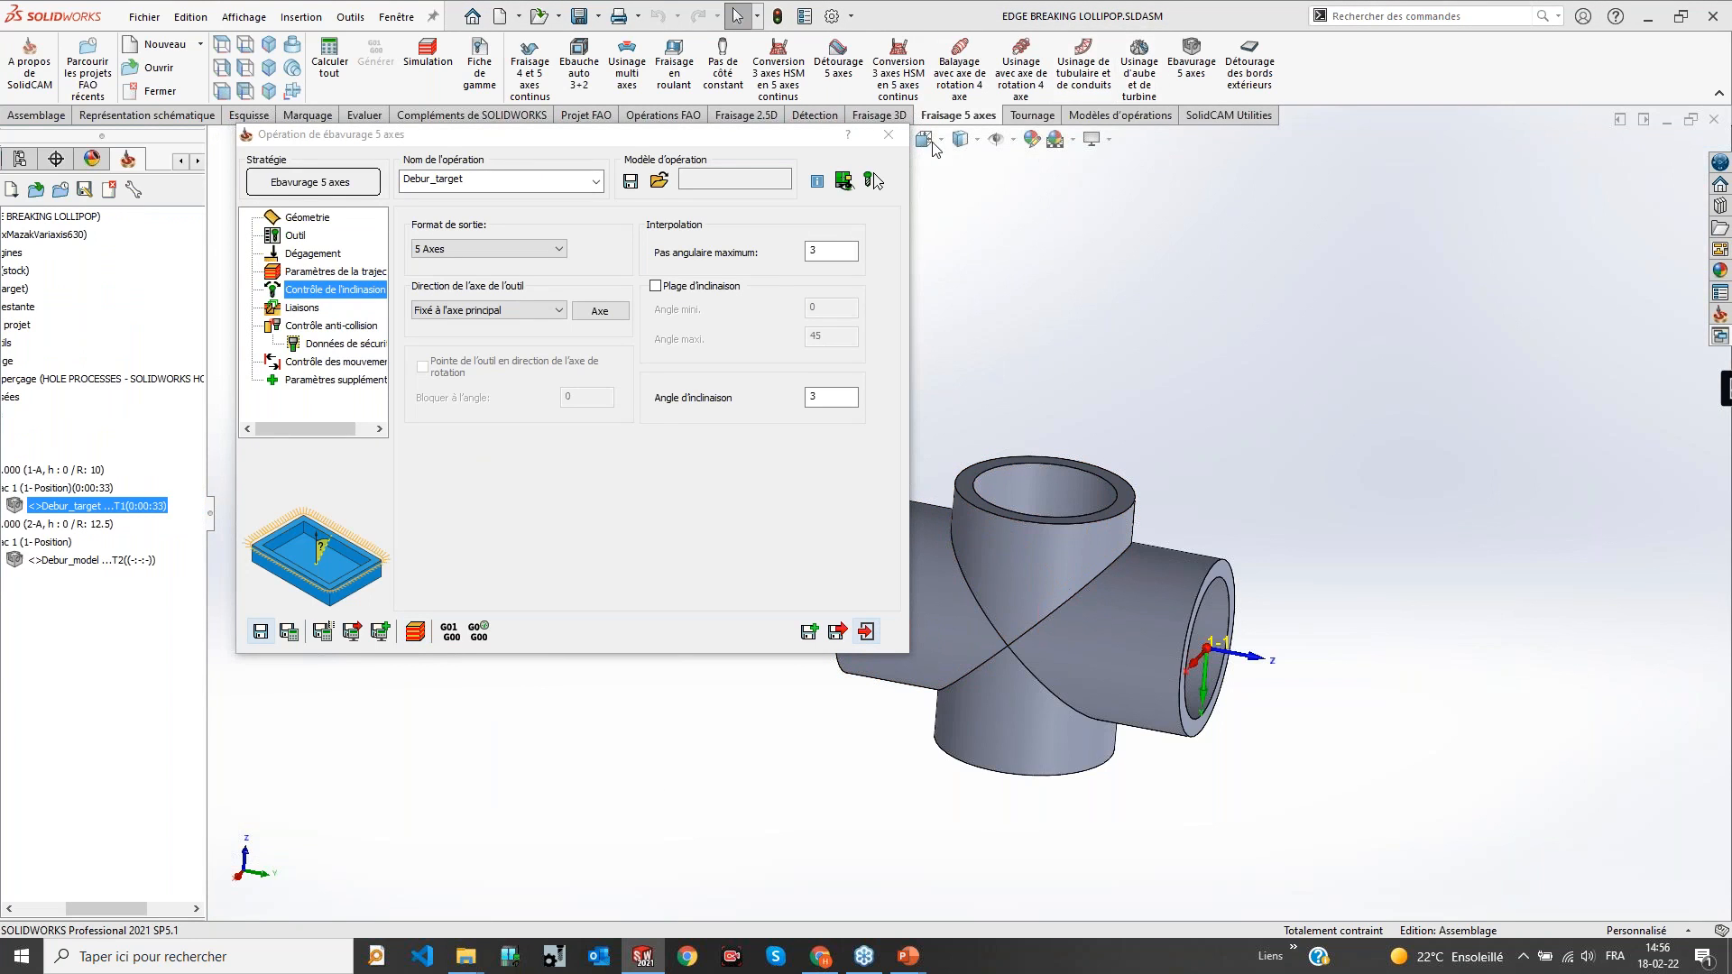
Close the Debur_target operation and open the EDGEBREAKING CAM project from the 5-EDGEBREAKING folder in WEBINAR 5X FILES
{"action": "left_click", "coordinate": [894, 136]}
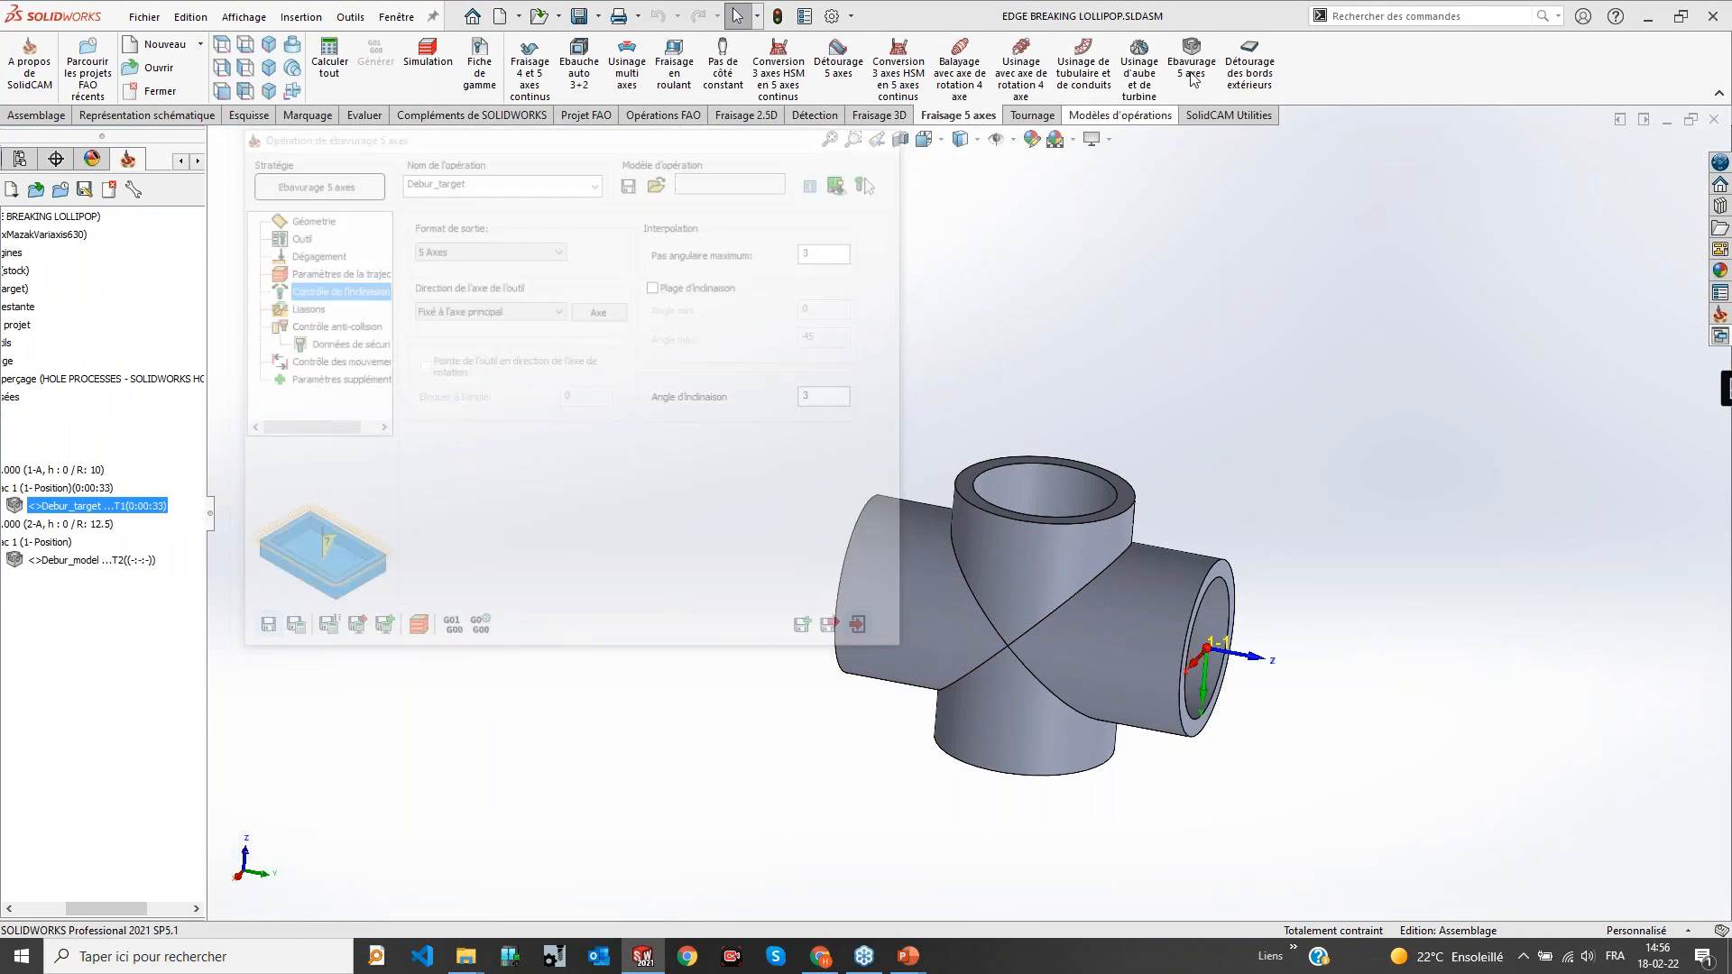
{"action": "left_click", "coordinate": [1721, 315]}
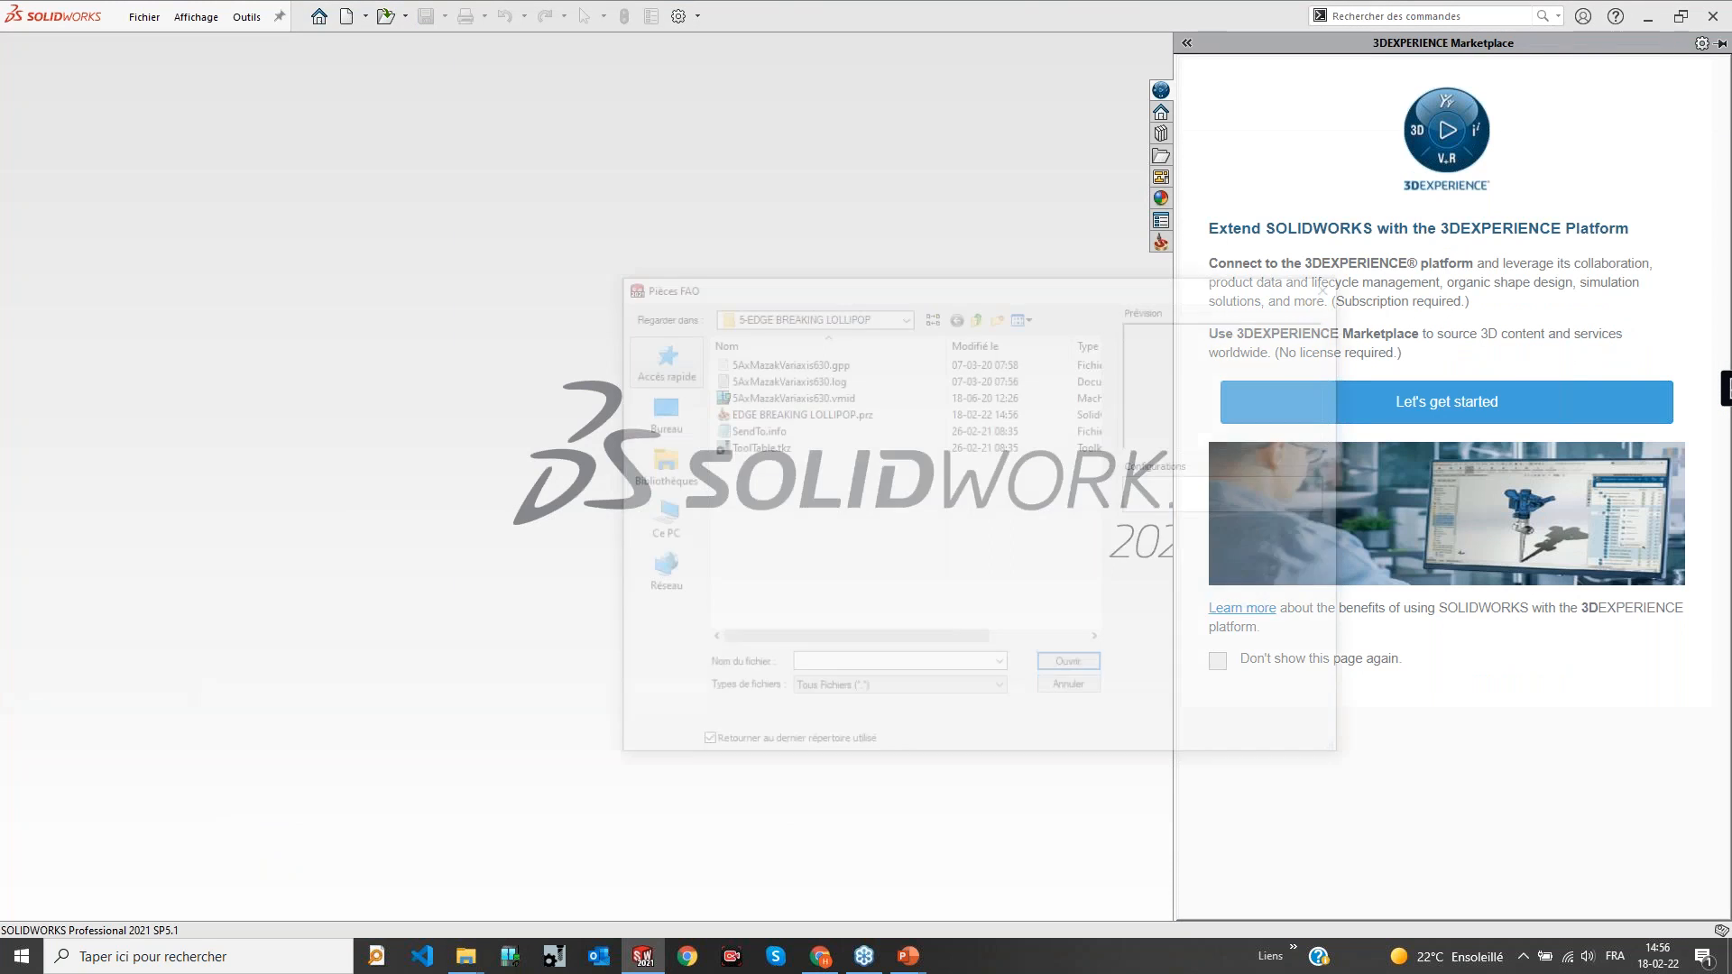
{"action": "left_click", "coordinate": [977, 313]}
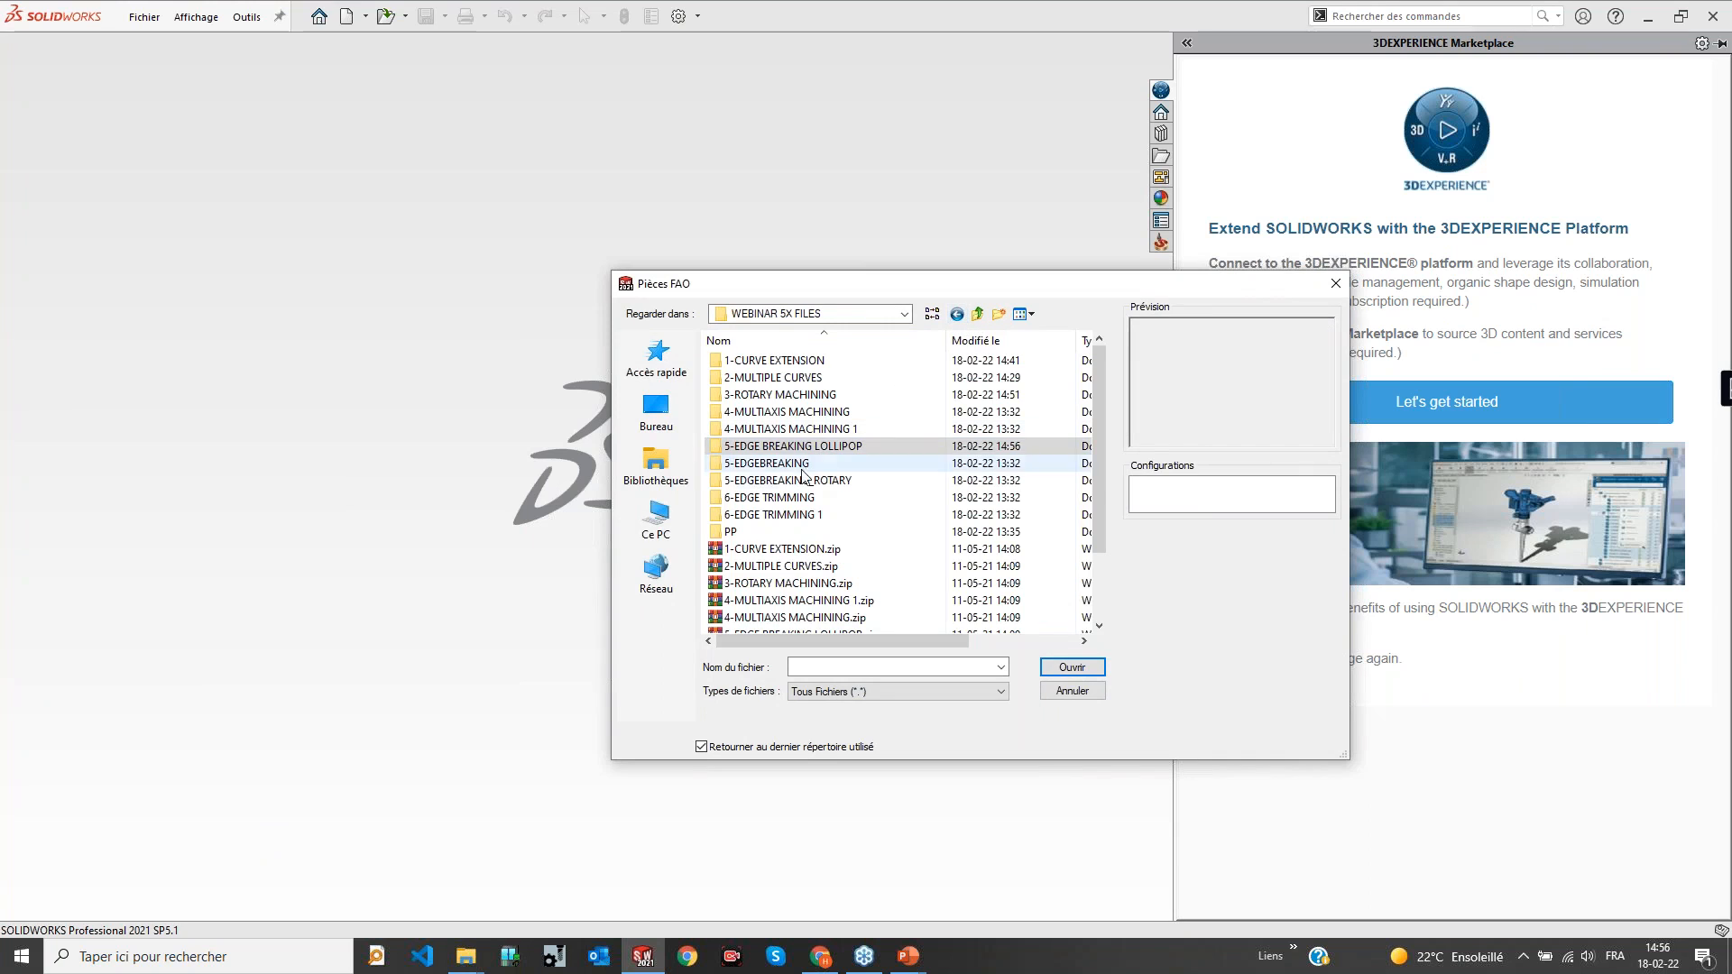
{"action": "double_click", "coordinate": [767, 463]}
{"action": "left_click", "coordinate": [801, 361]}
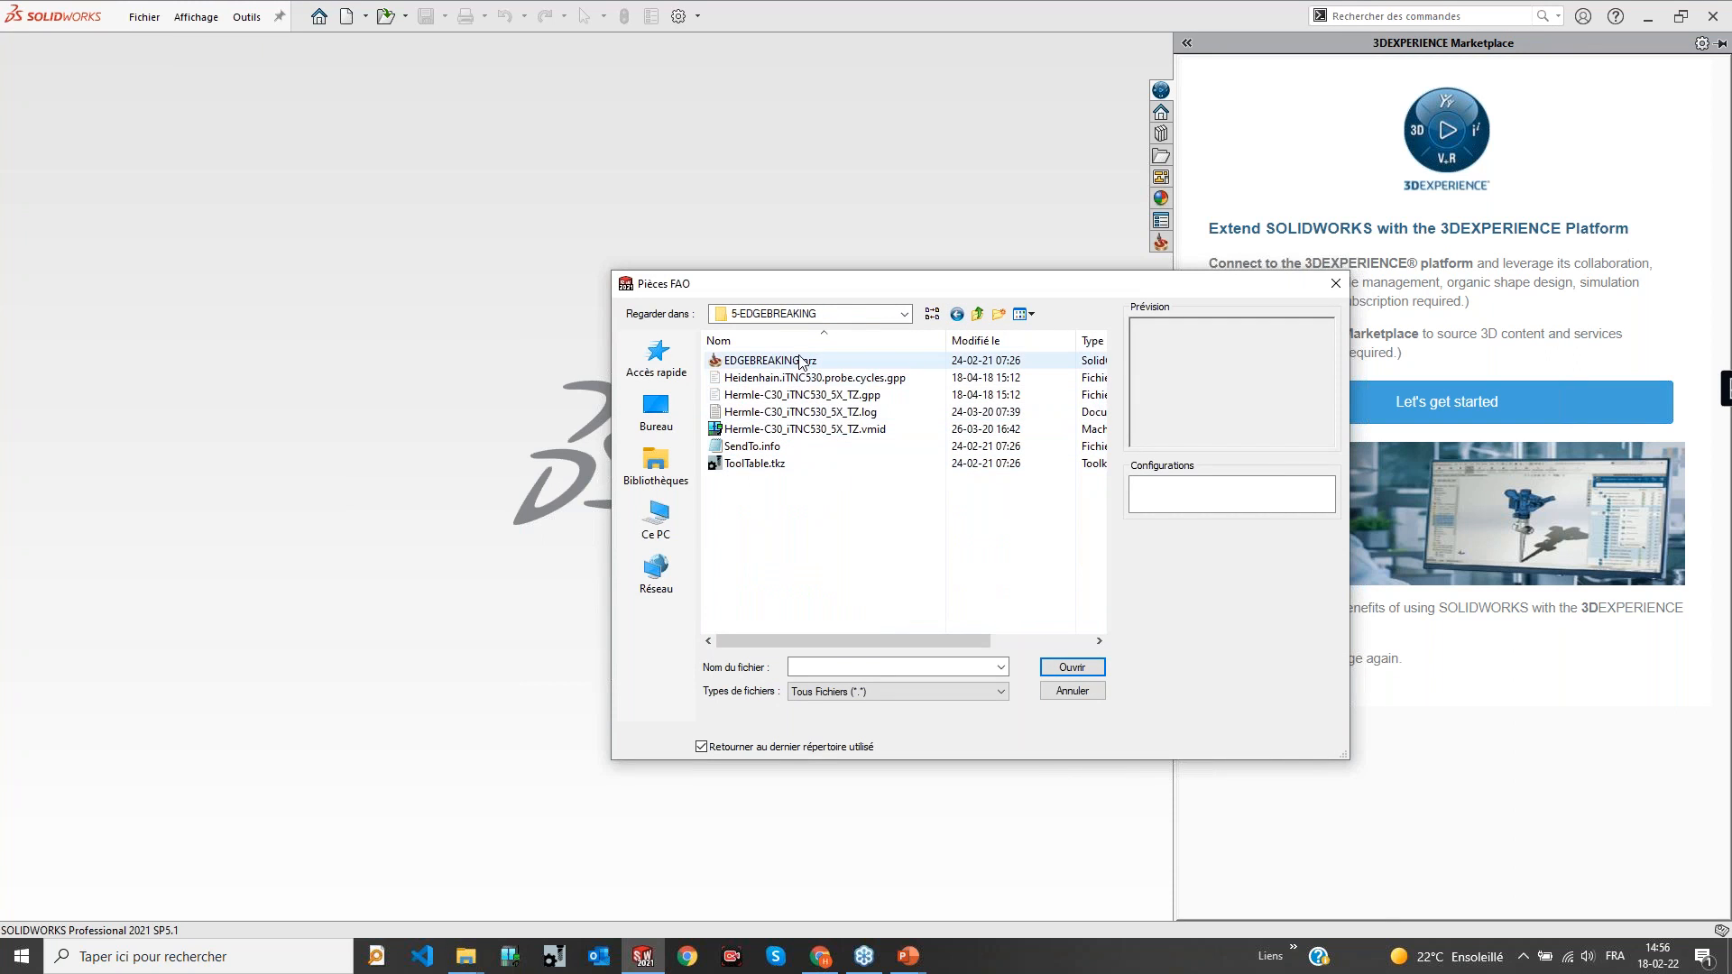
{"action": "left_click", "coordinate": [1068, 666]}
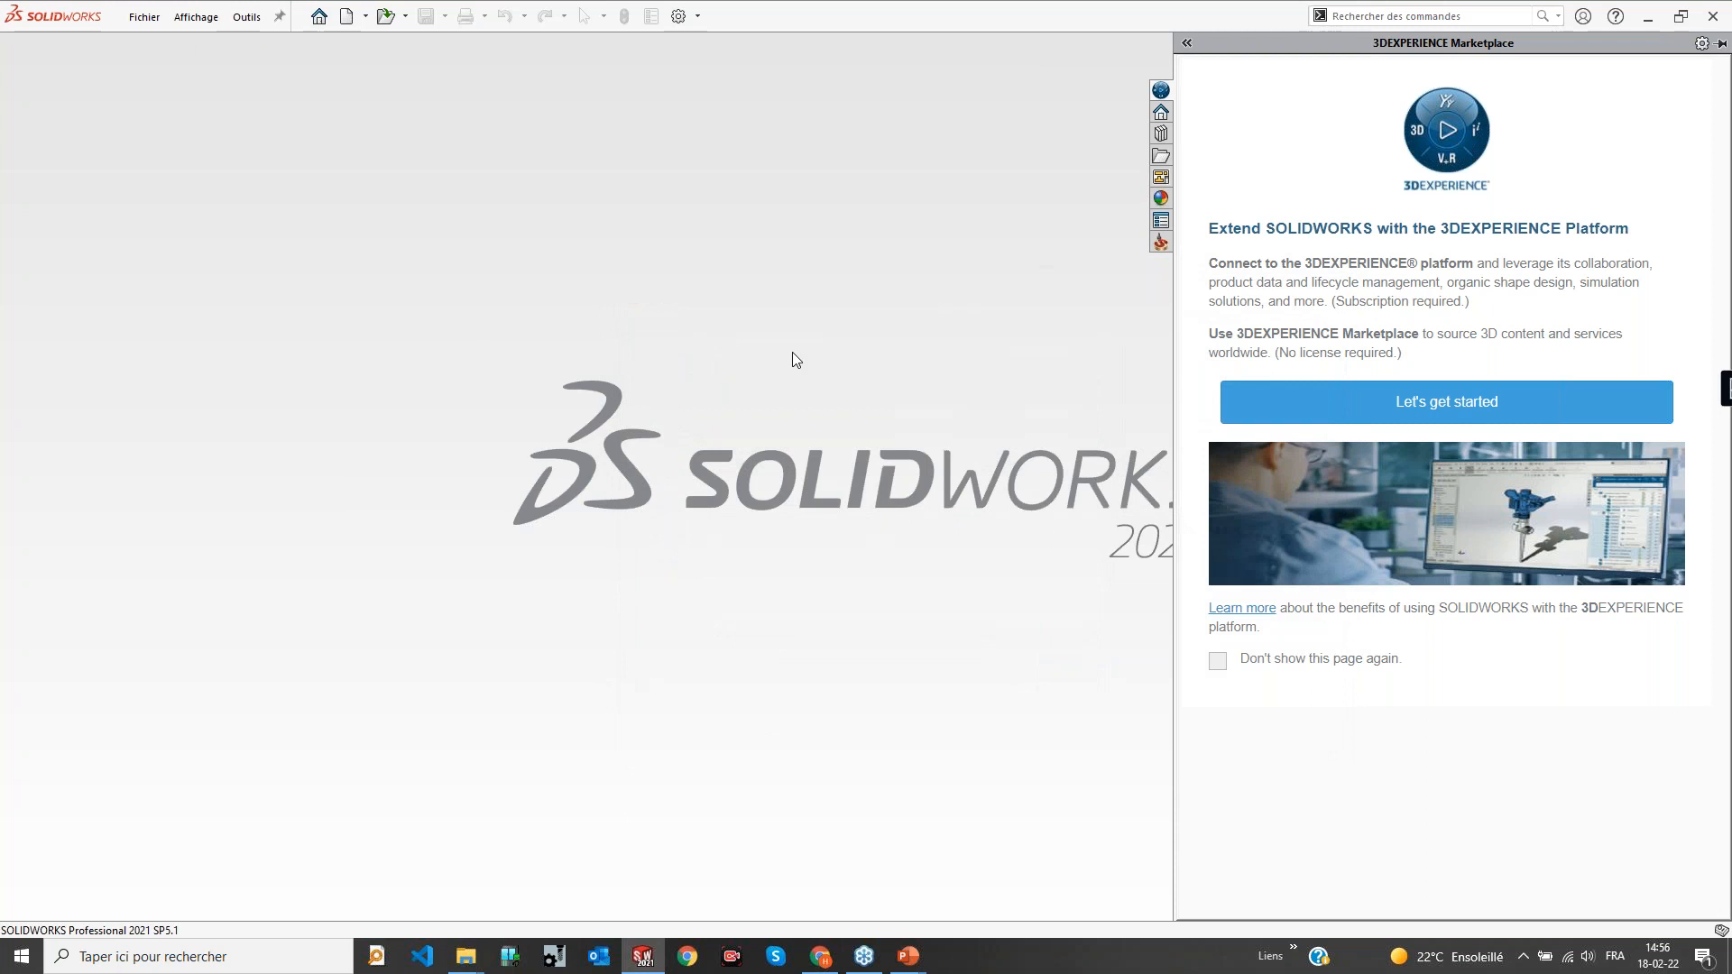
{"action": "left_click", "coordinate": [914, 321]}
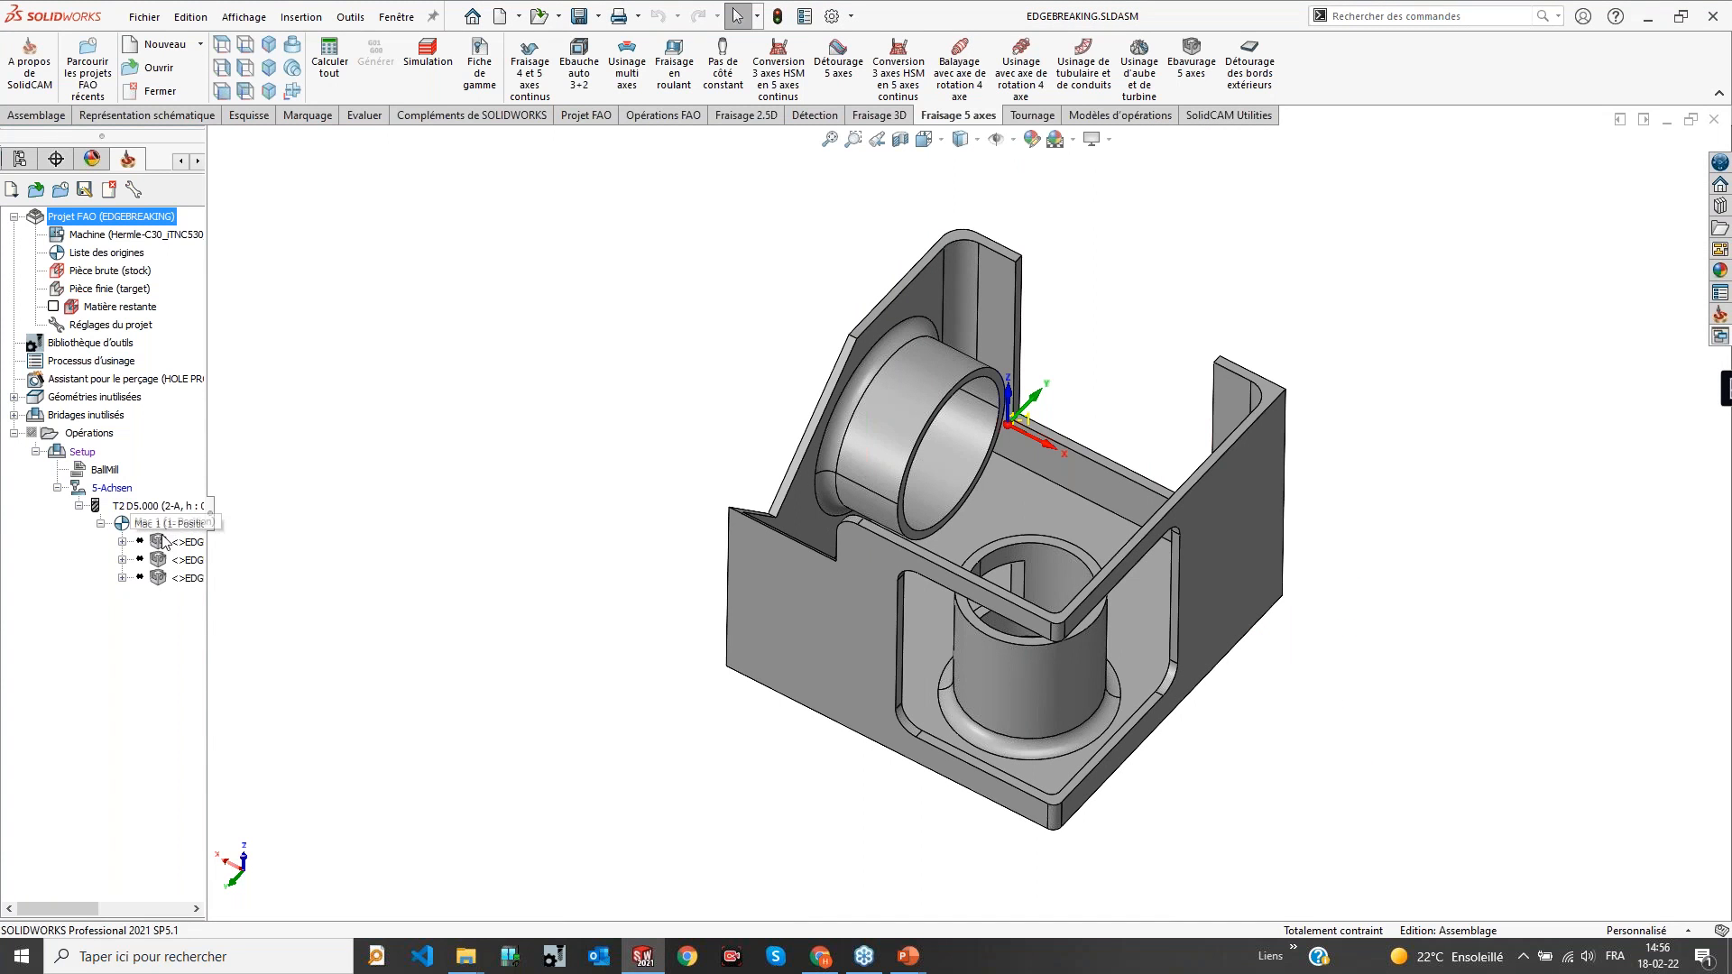
Calculate the toolpath of the EDGE BREAK 3X operation
{"action": "right_click", "coordinate": [170, 542]}
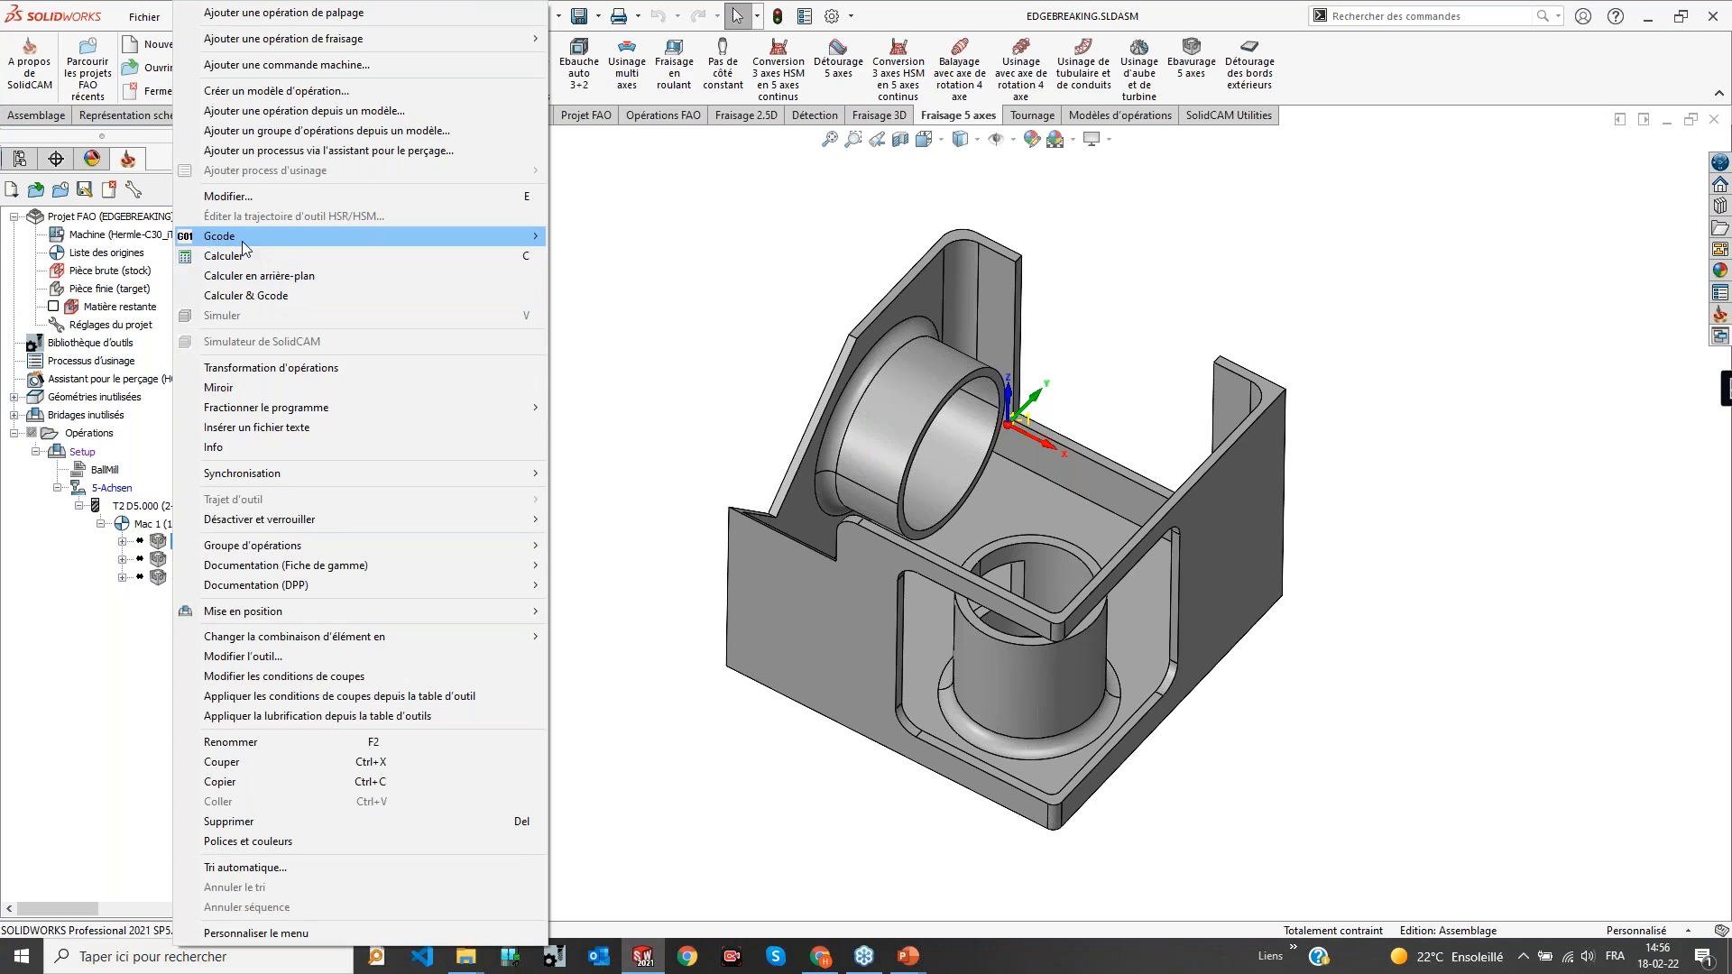
{"action": "left_click", "coordinate": [238, 257]}
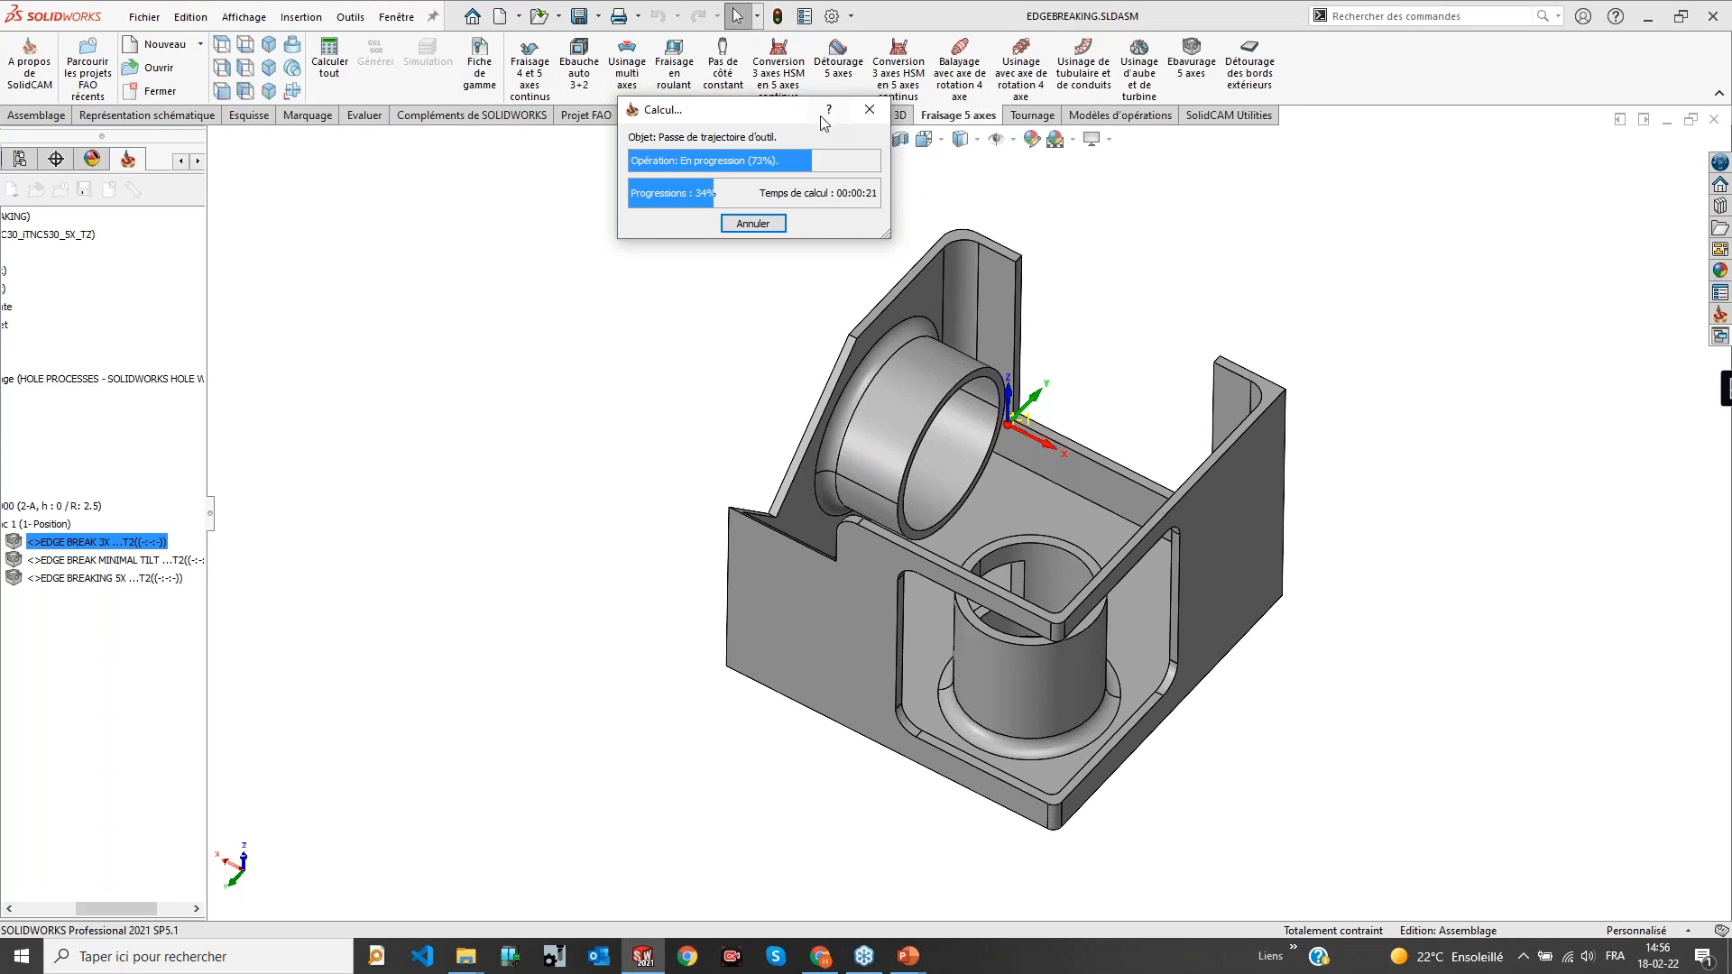
{"action": "left_click_drag", "start_coordinate": [791, 113], "coordinate": [760, 157]}
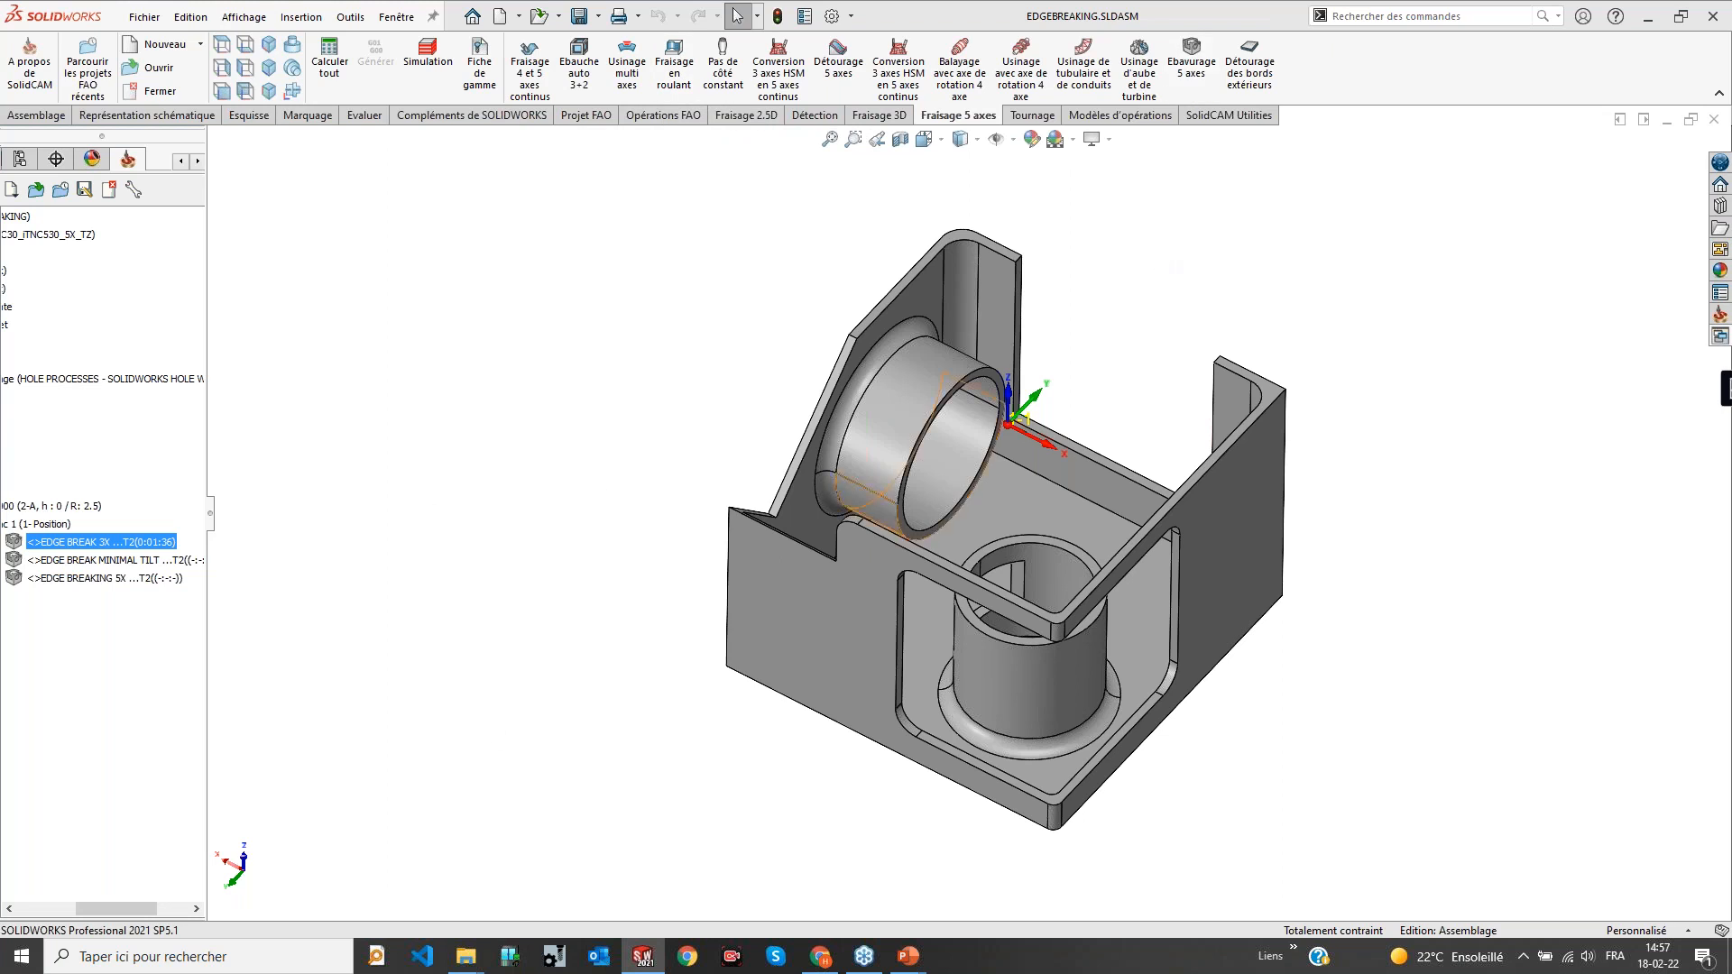
Review the output format options in EDGE BREAK 3X's tool tilt control, keep 3 Axes, and exit the operation
{"action": "left_click_drag", "start_coordinate": [123, 908], "coordinate": [100, 908]}
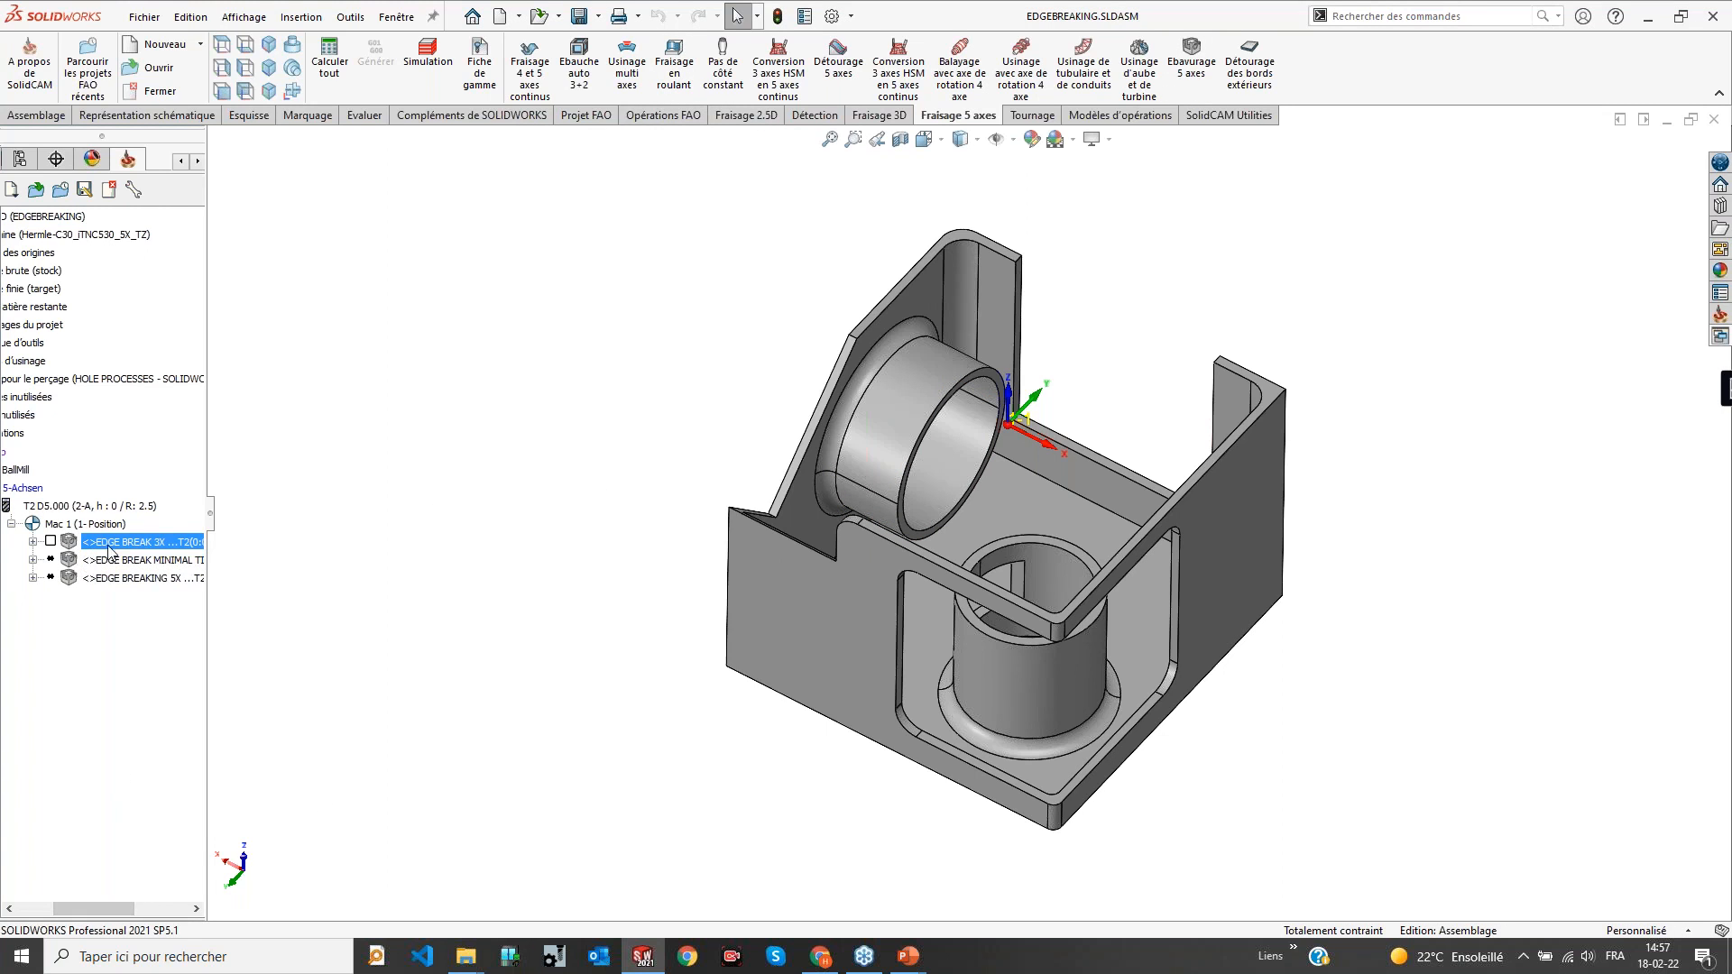
{"action": "double_click", "coordinate": [140, 539]}
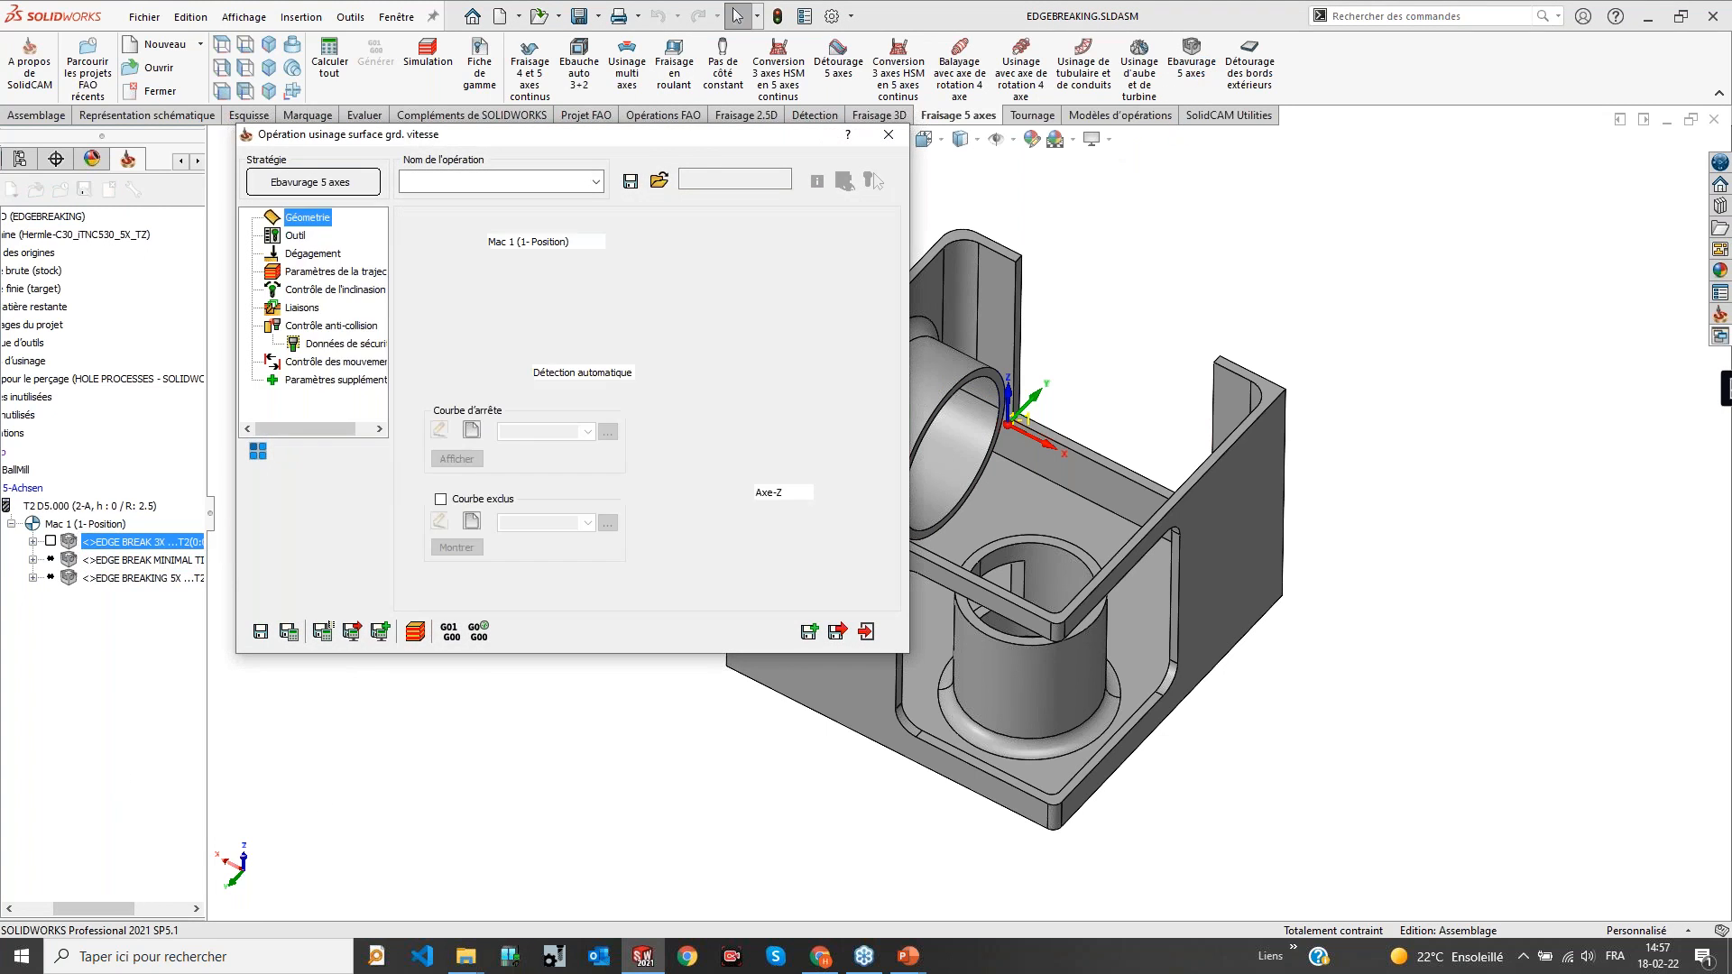
{"action": "left_click", "coordinate": [356, 288]}
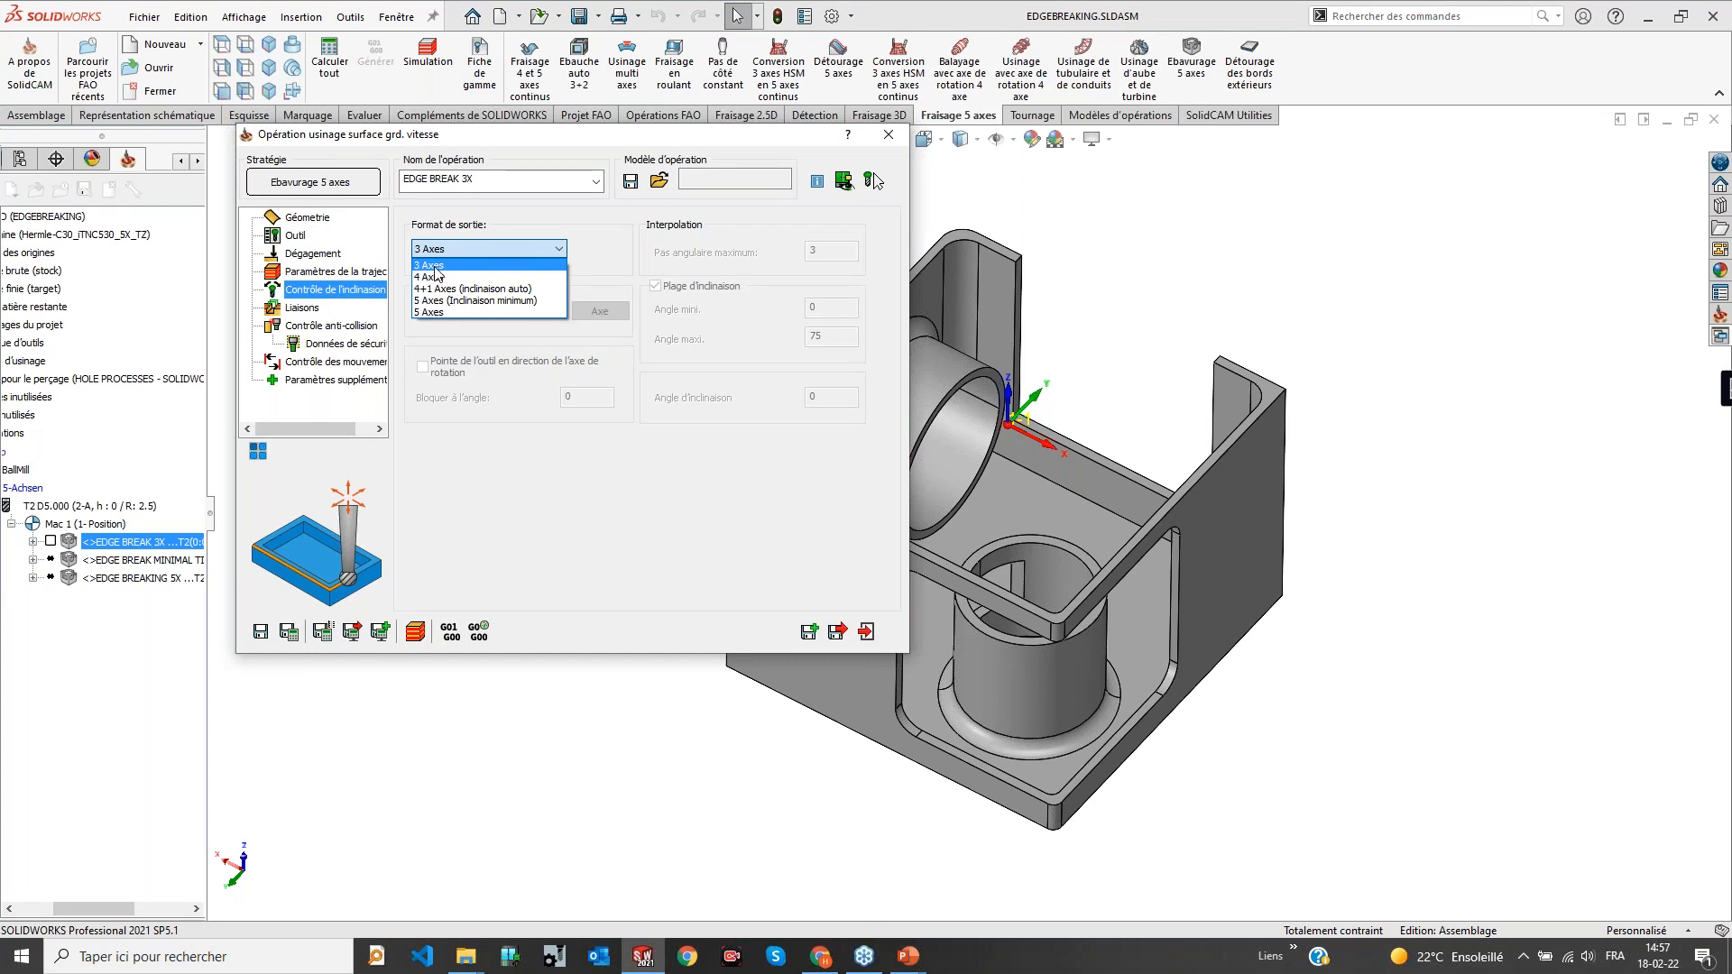
{"action": "left_click", "coordinate": [523, 214]}
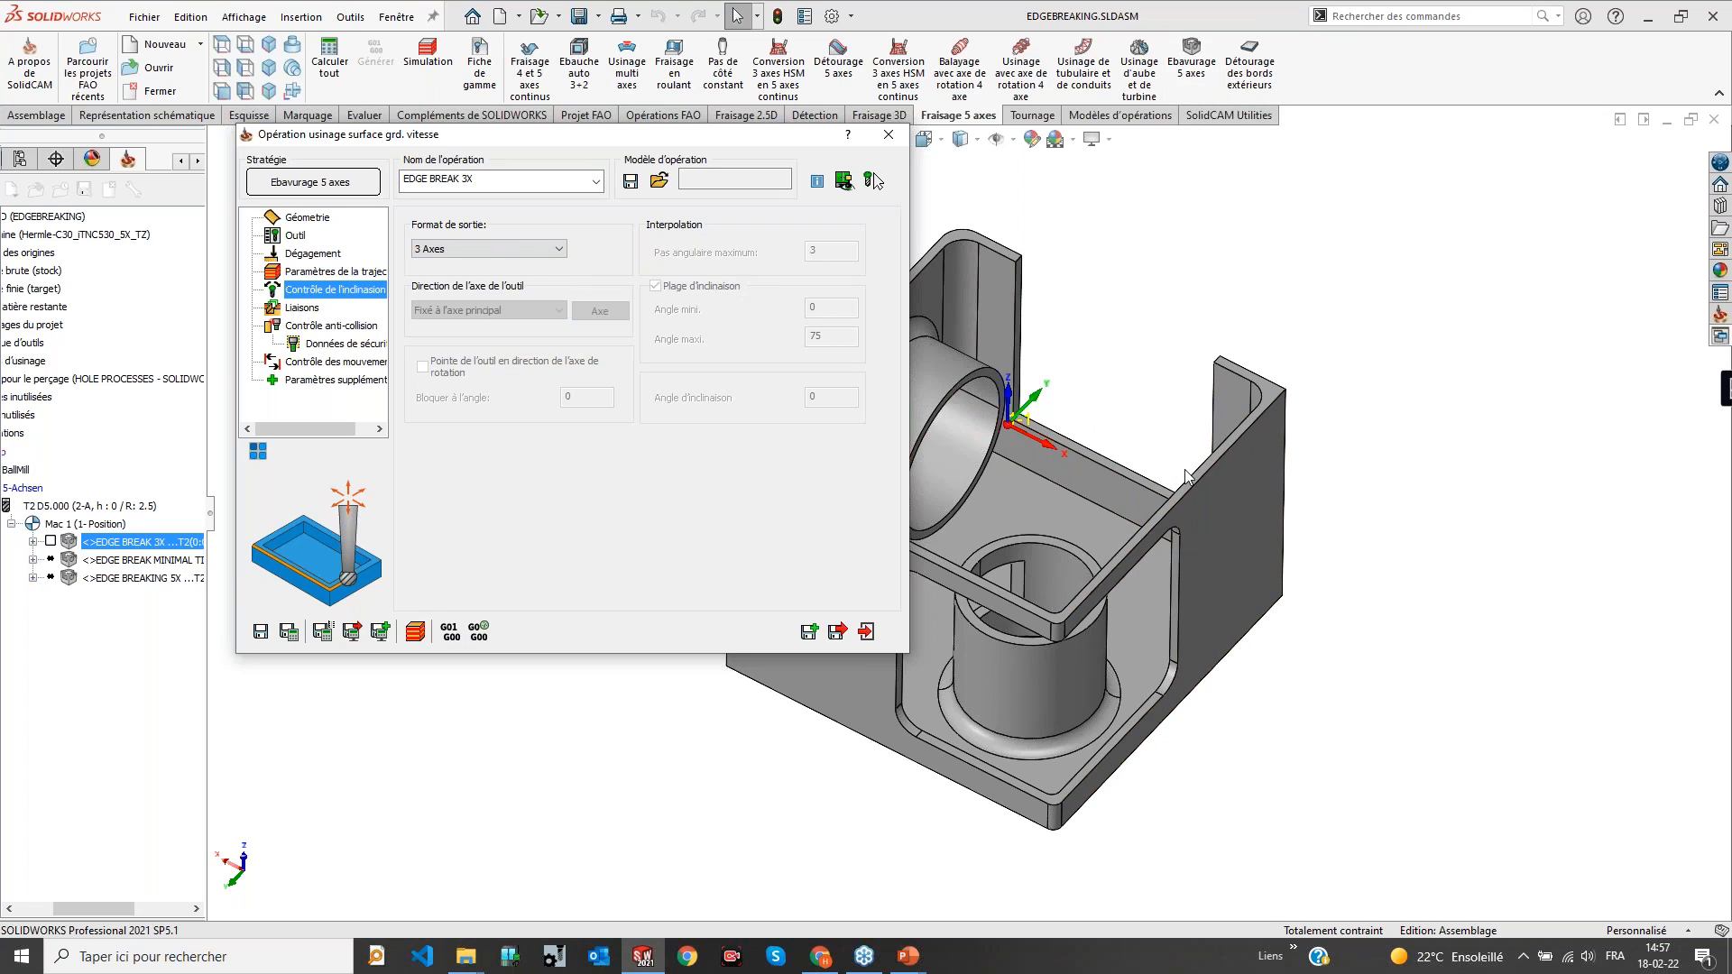
{"action": "scroll", "coordinate": [1051, 464], "scroll_direction": "up", "scroll_amount": 5}
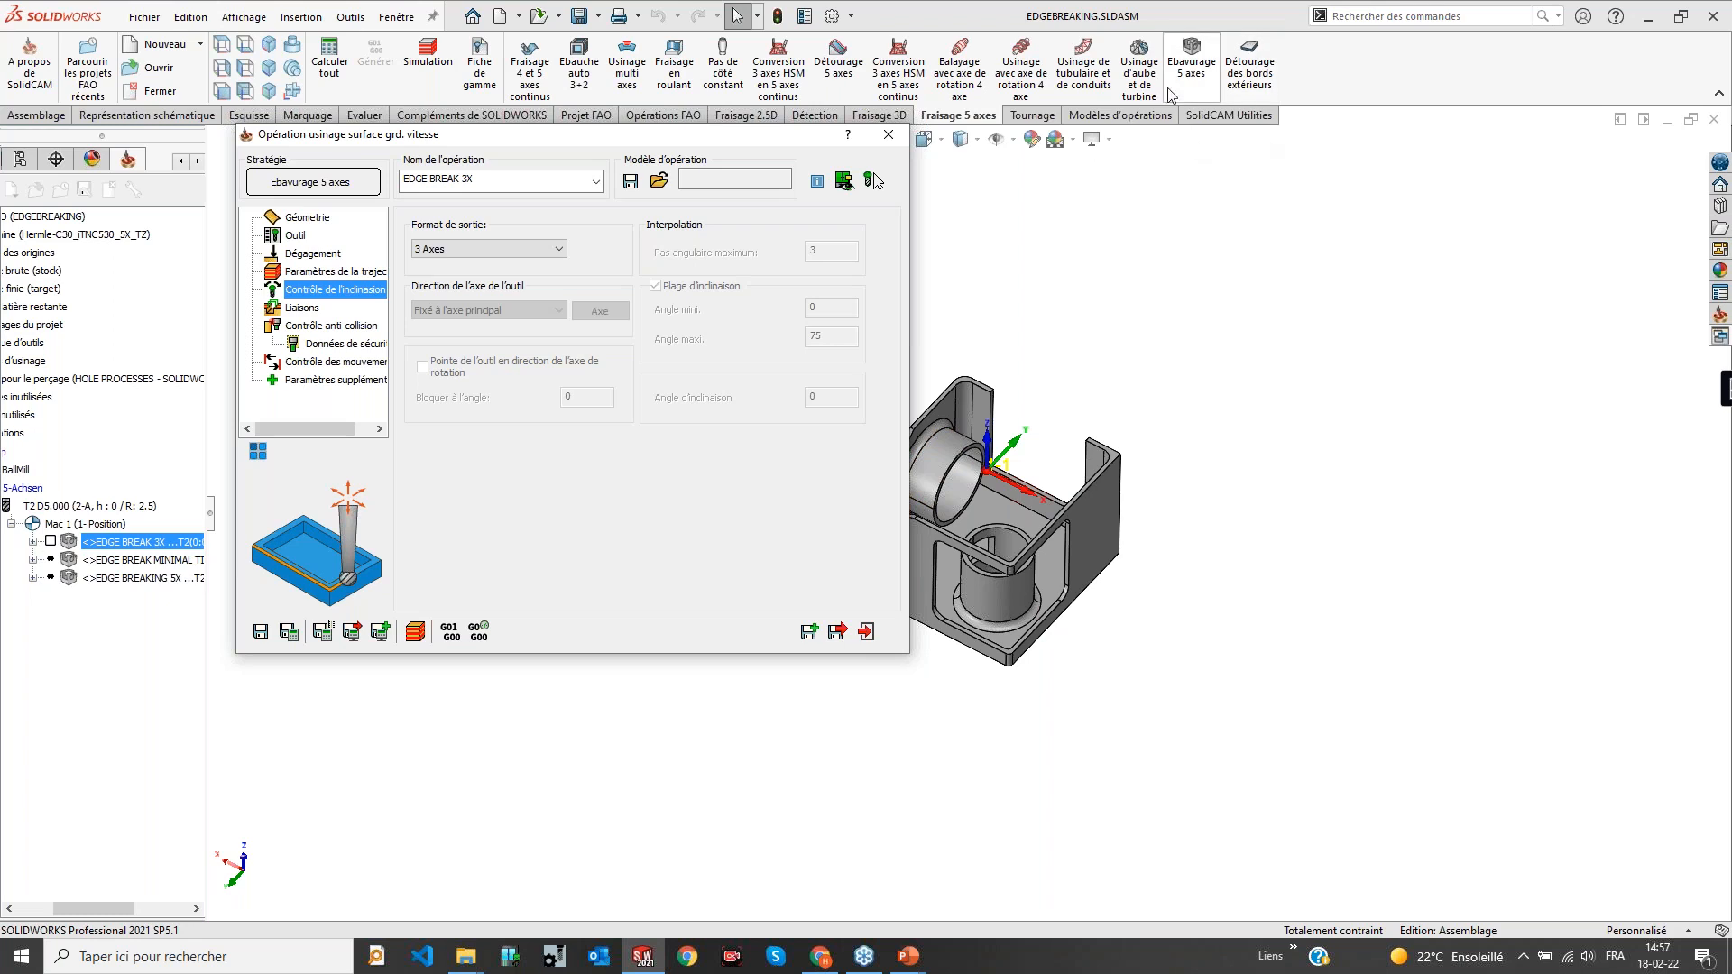
{"action": "middle_click_drag", "start_coordinate": [1029, 417], "coordinate": [1163, 491], "text": "ctrl"}
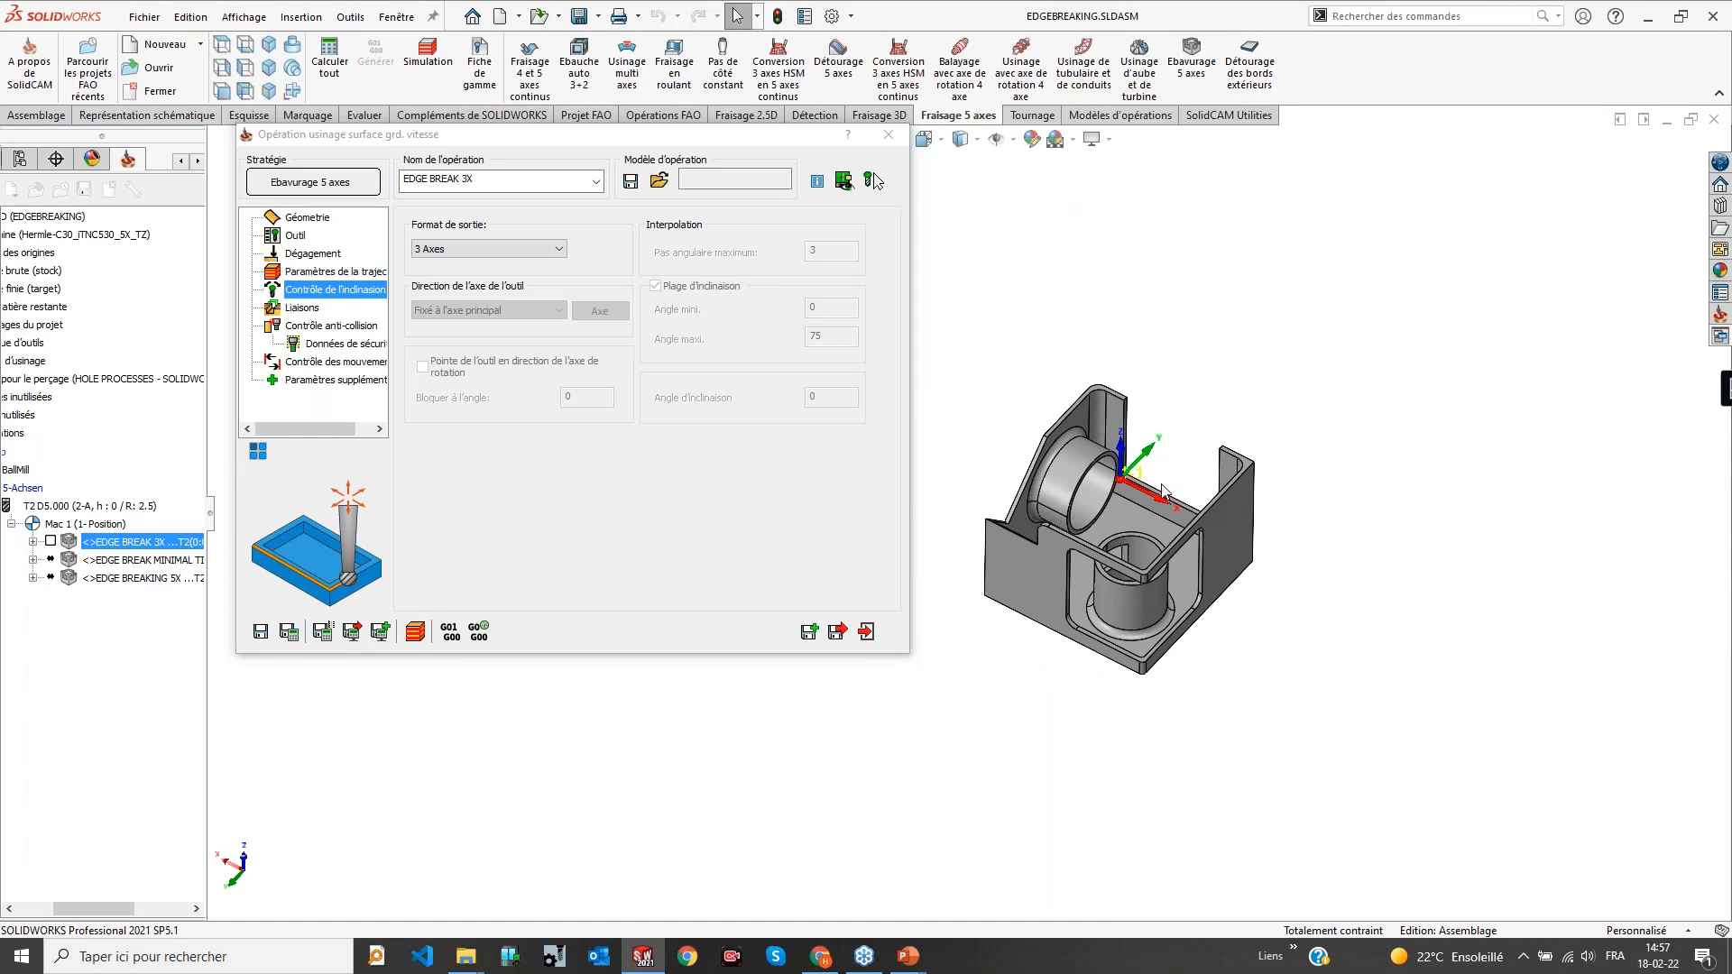
{"action": "left_click", "coordinate": [416, 632]}
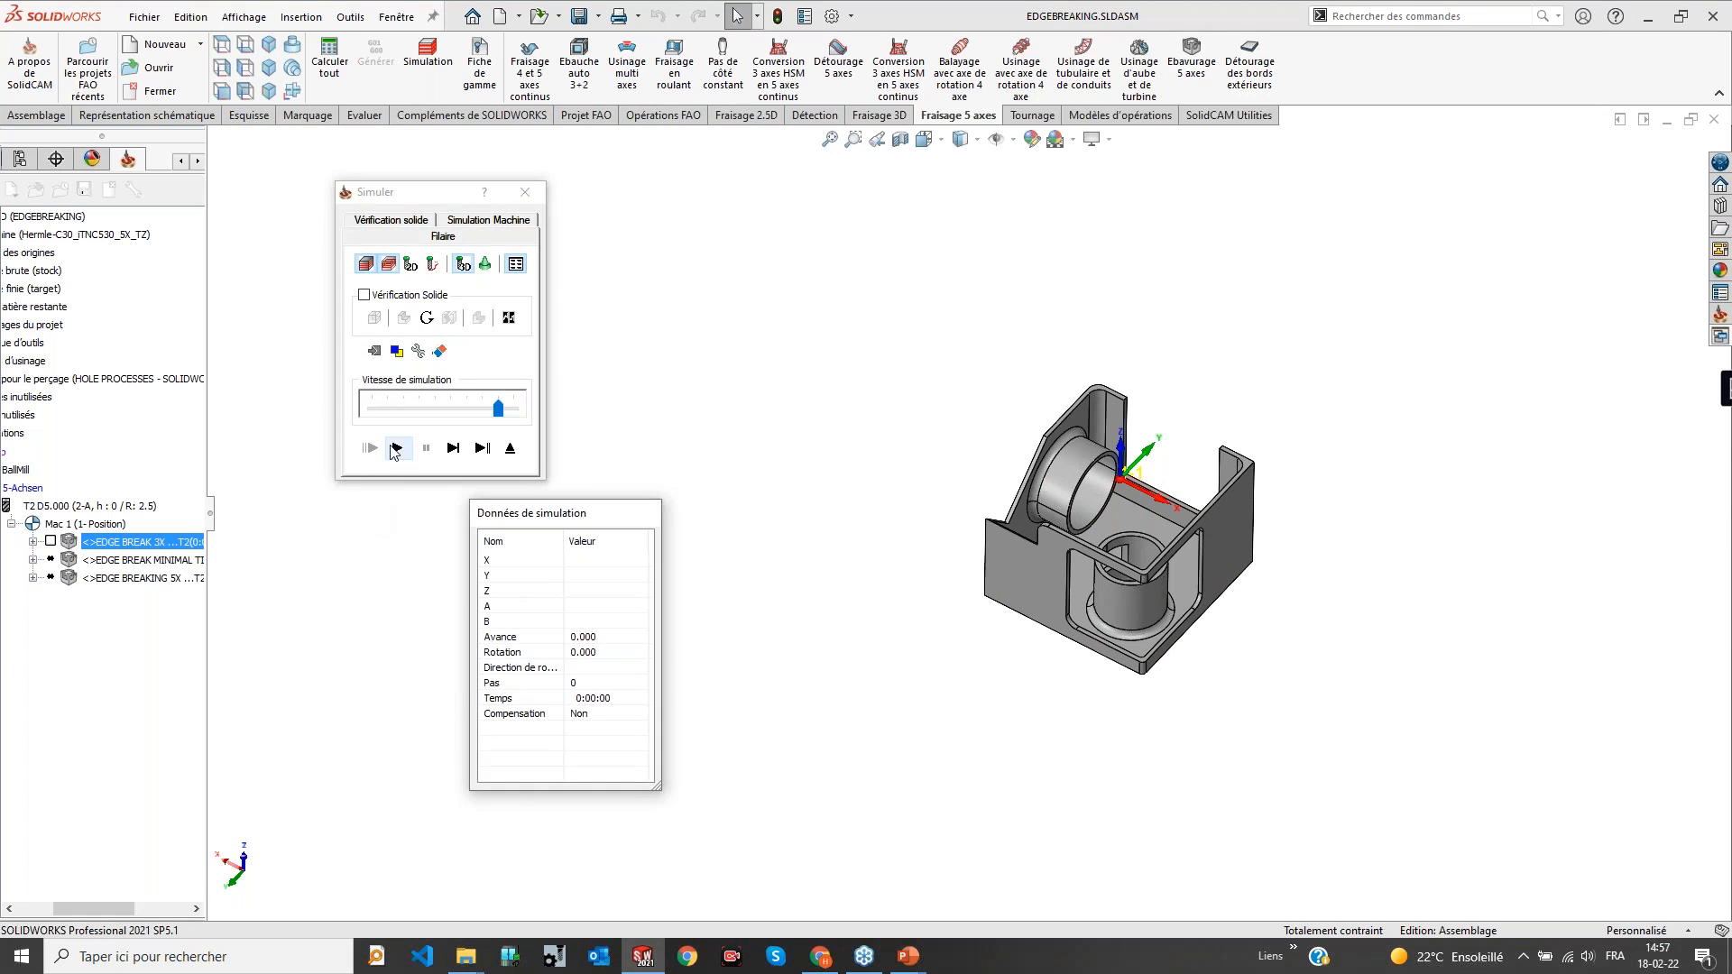
{"action": "left_click", "coordinate": [510, 447]}
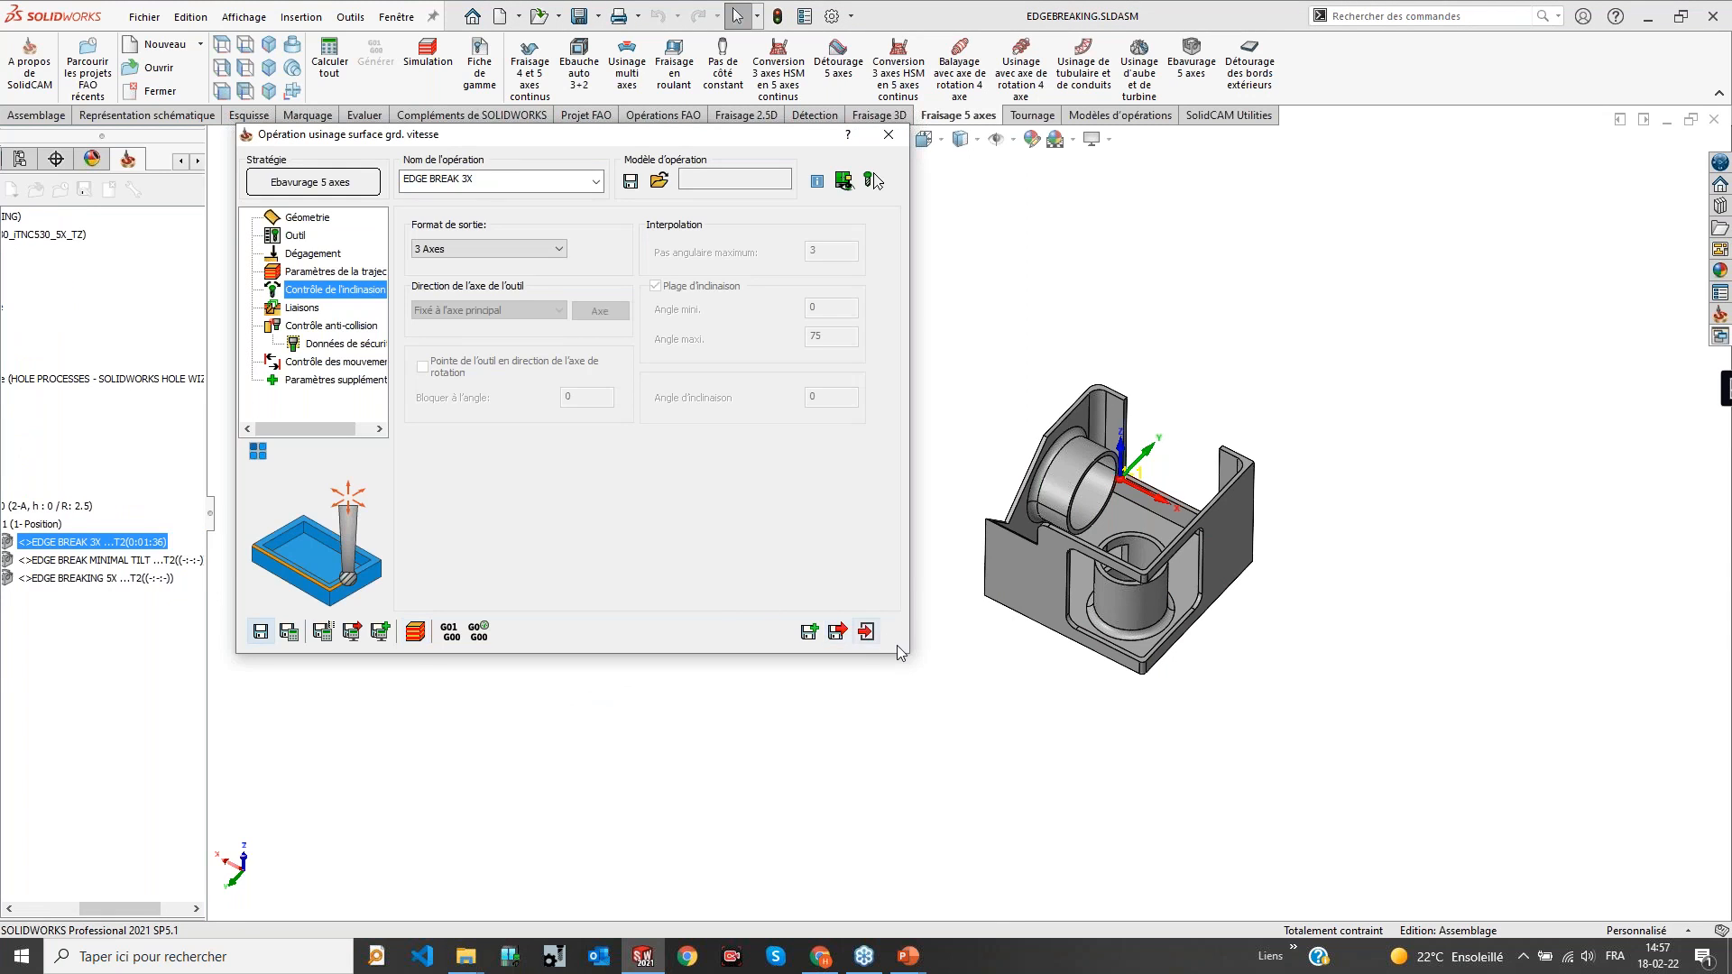
{"action": "left_click", "coordinate": [866, 632]}
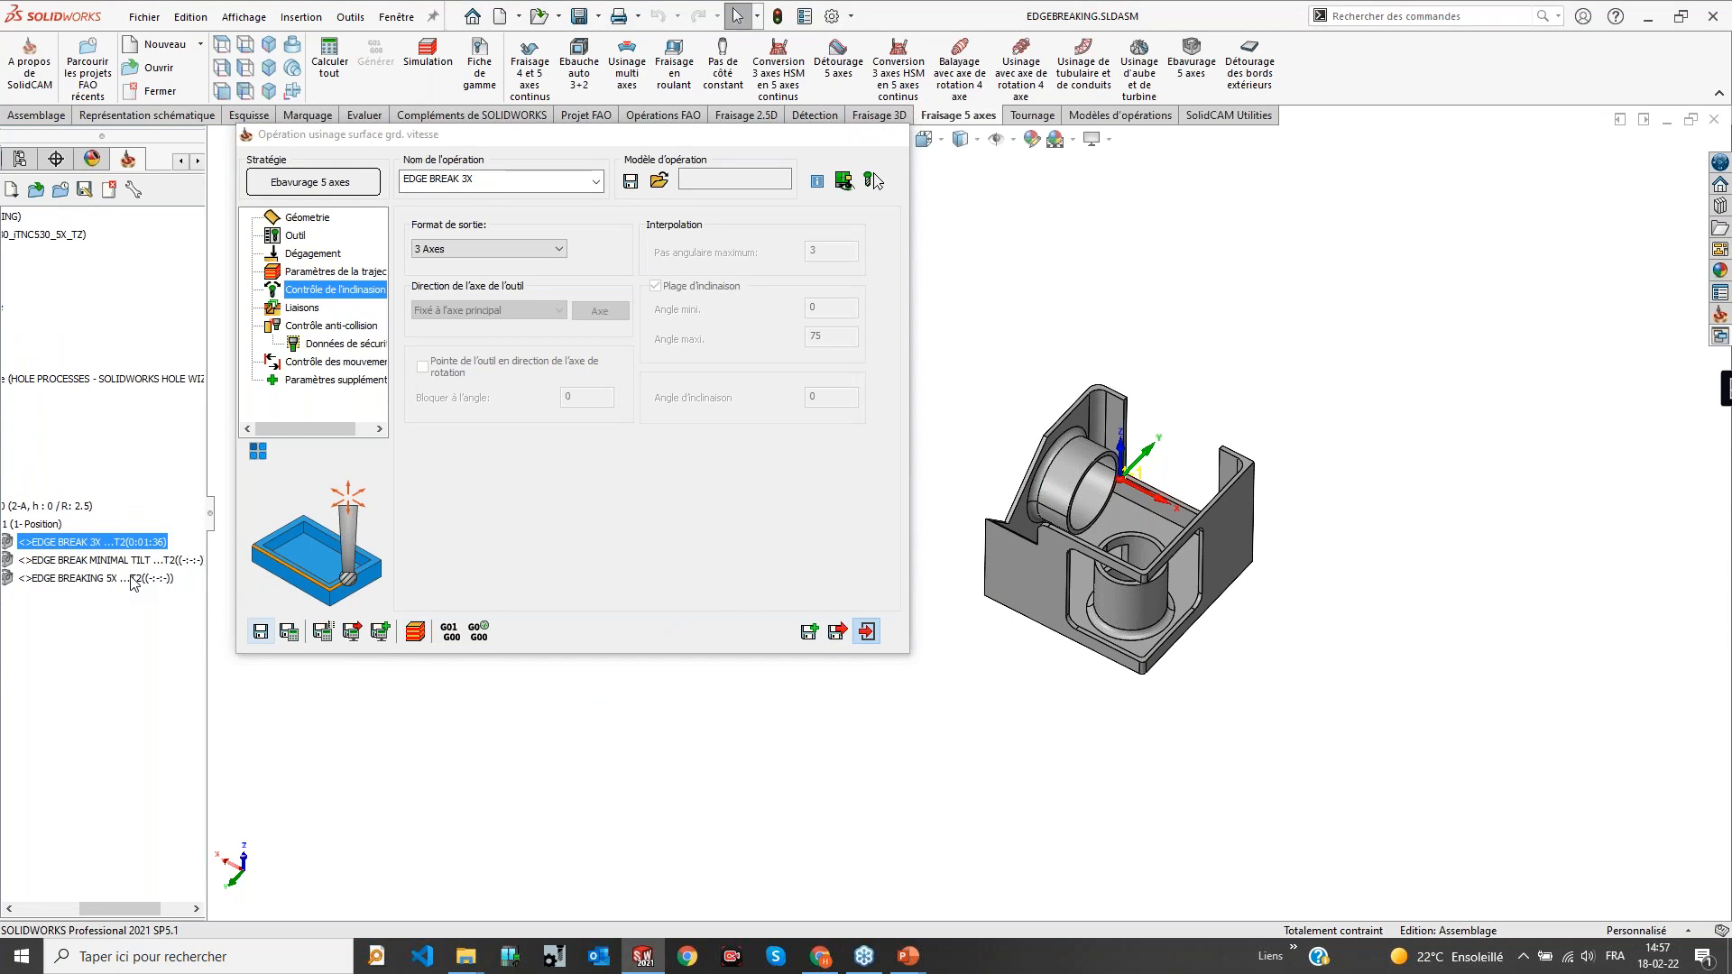
Calculate the EDGE BREAKING 5X operation in the background
{"action": "right_click", "coordinate": [134, 579]}
{"action": "left_click", "coordinate": [220, 275]}
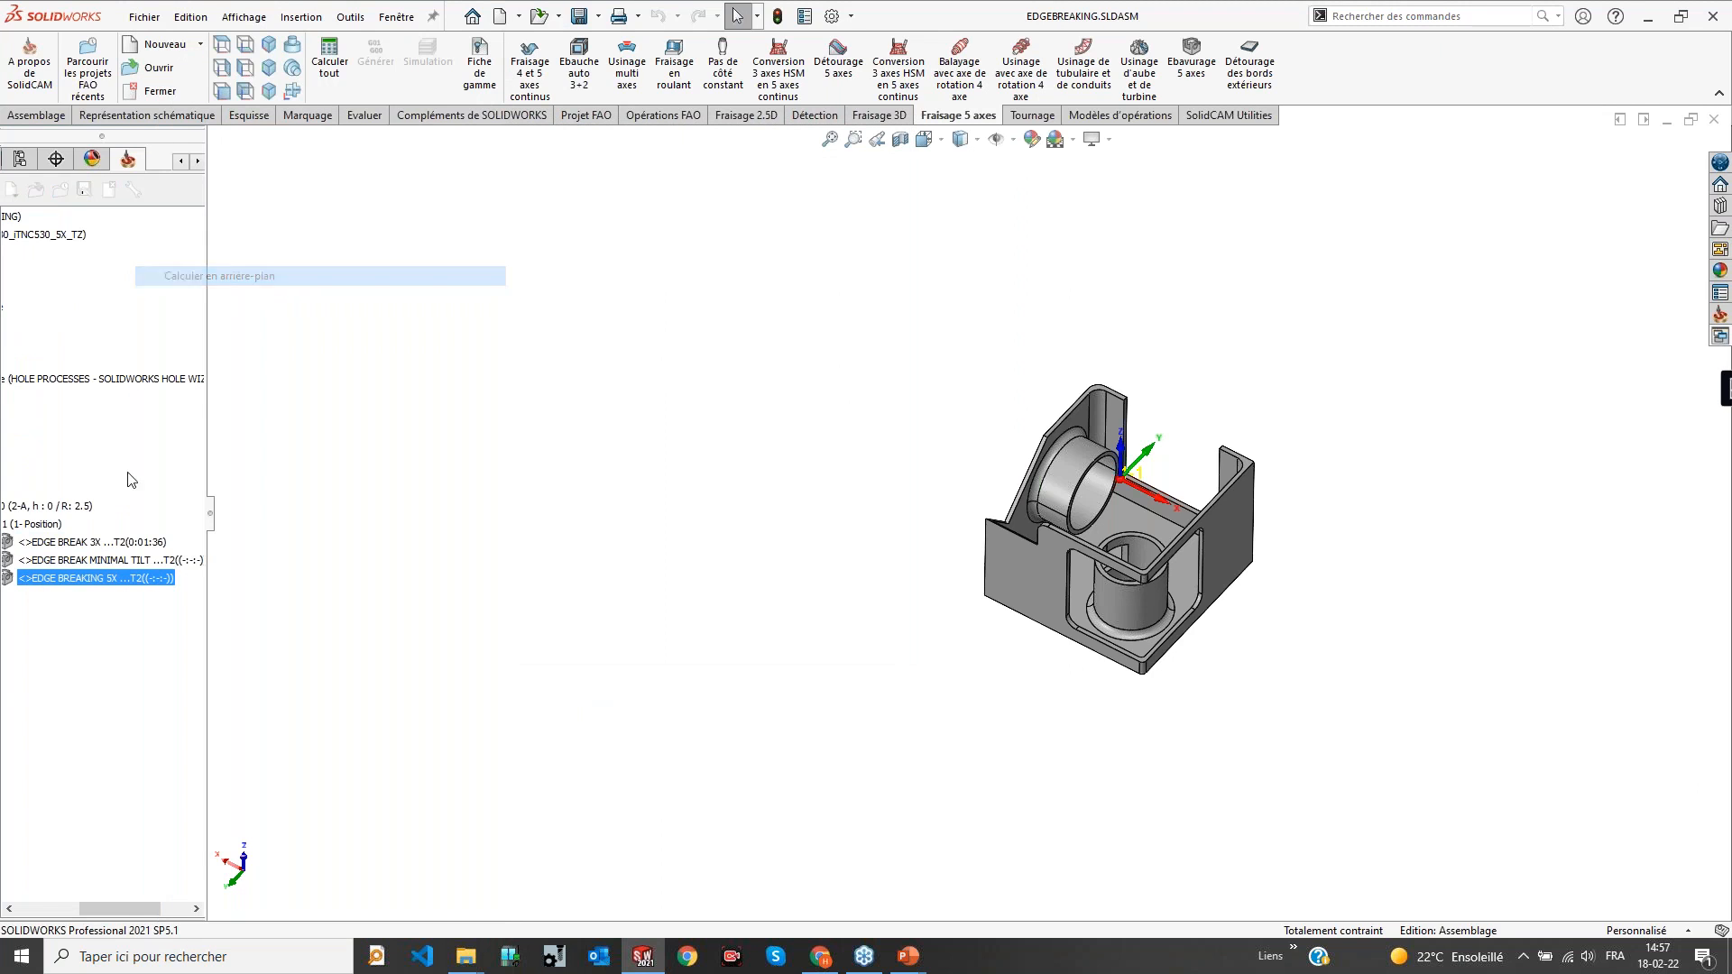
{"action": "left_click_drag", "start_coordinate": [140, 914], "coordinate": [106, 911]}
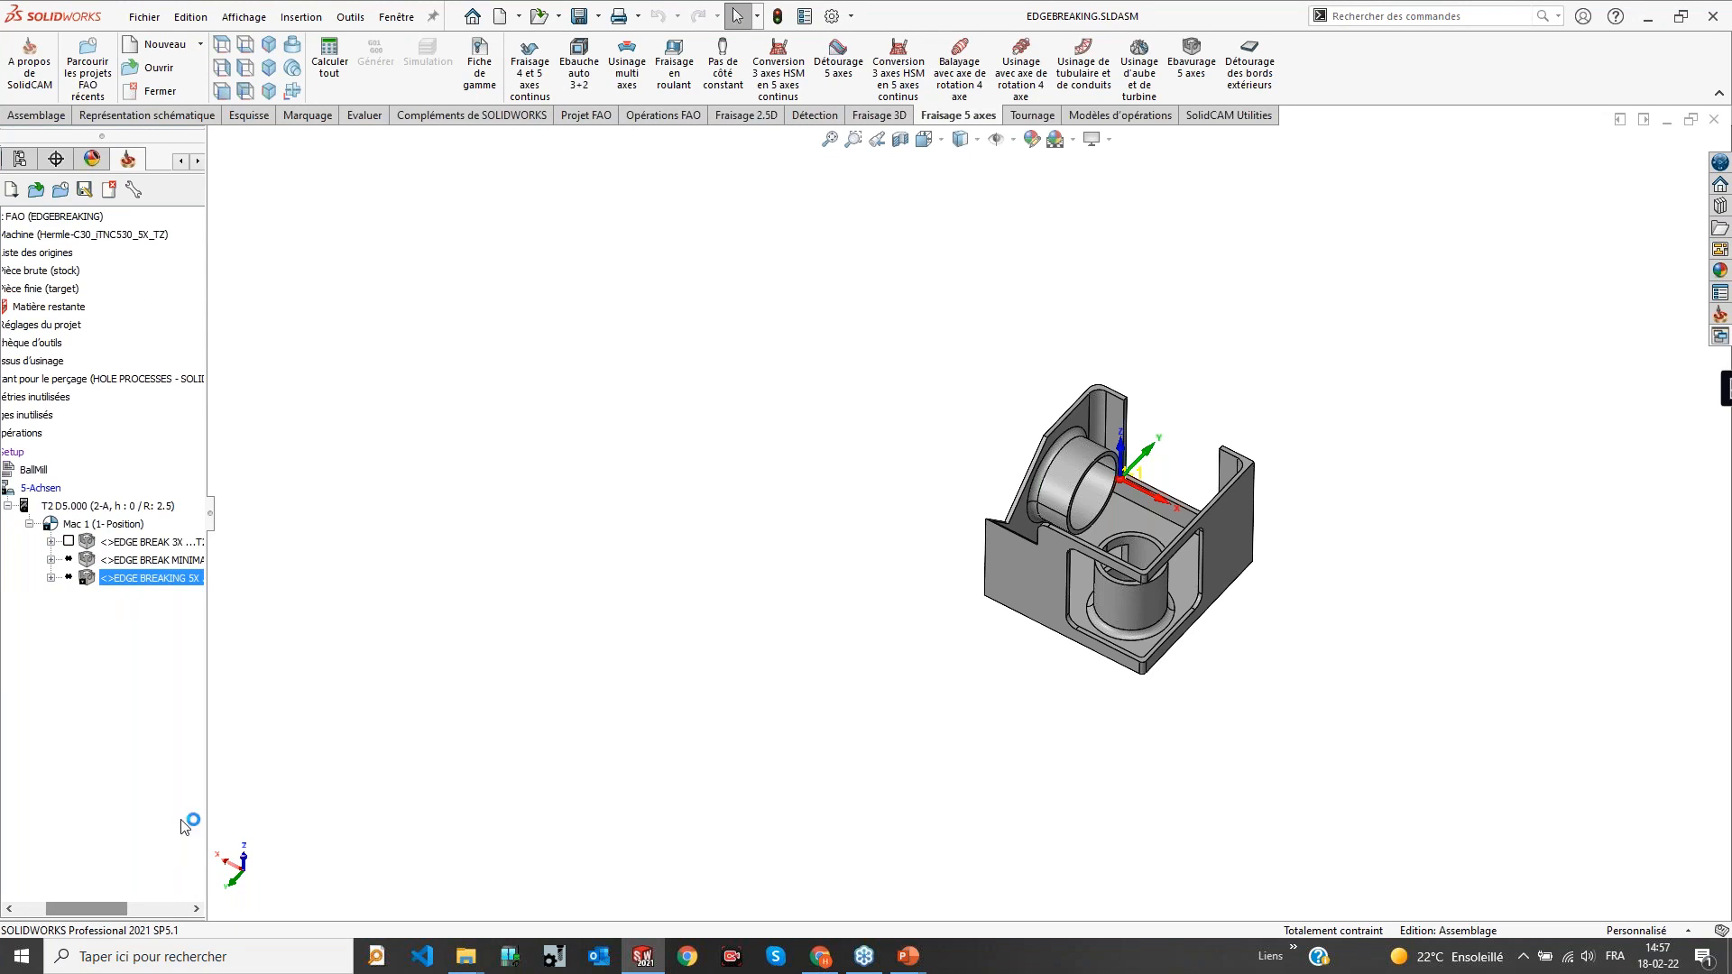
Run the wireframe simulation of EDGE BREAK 3X and examine the toolpath around the housing edges from several angles
{"action": "right_click", "coordinate": [126, 541]}
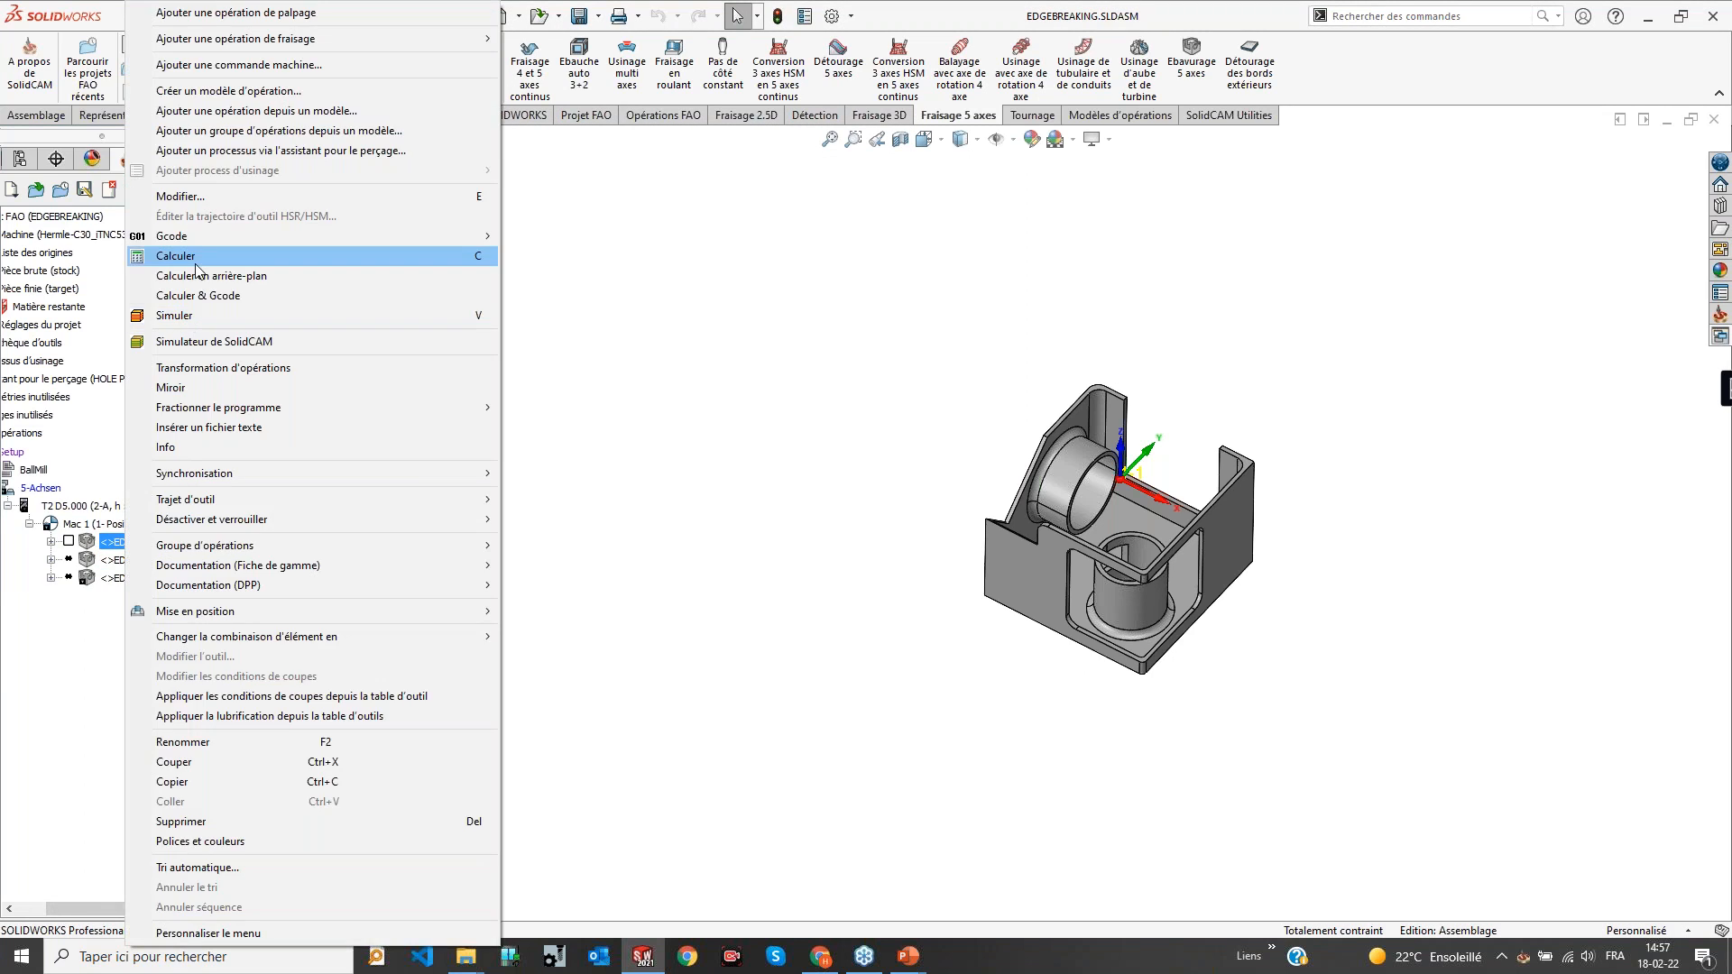
{"action": "left_click", "coordinate": [187, 317]}
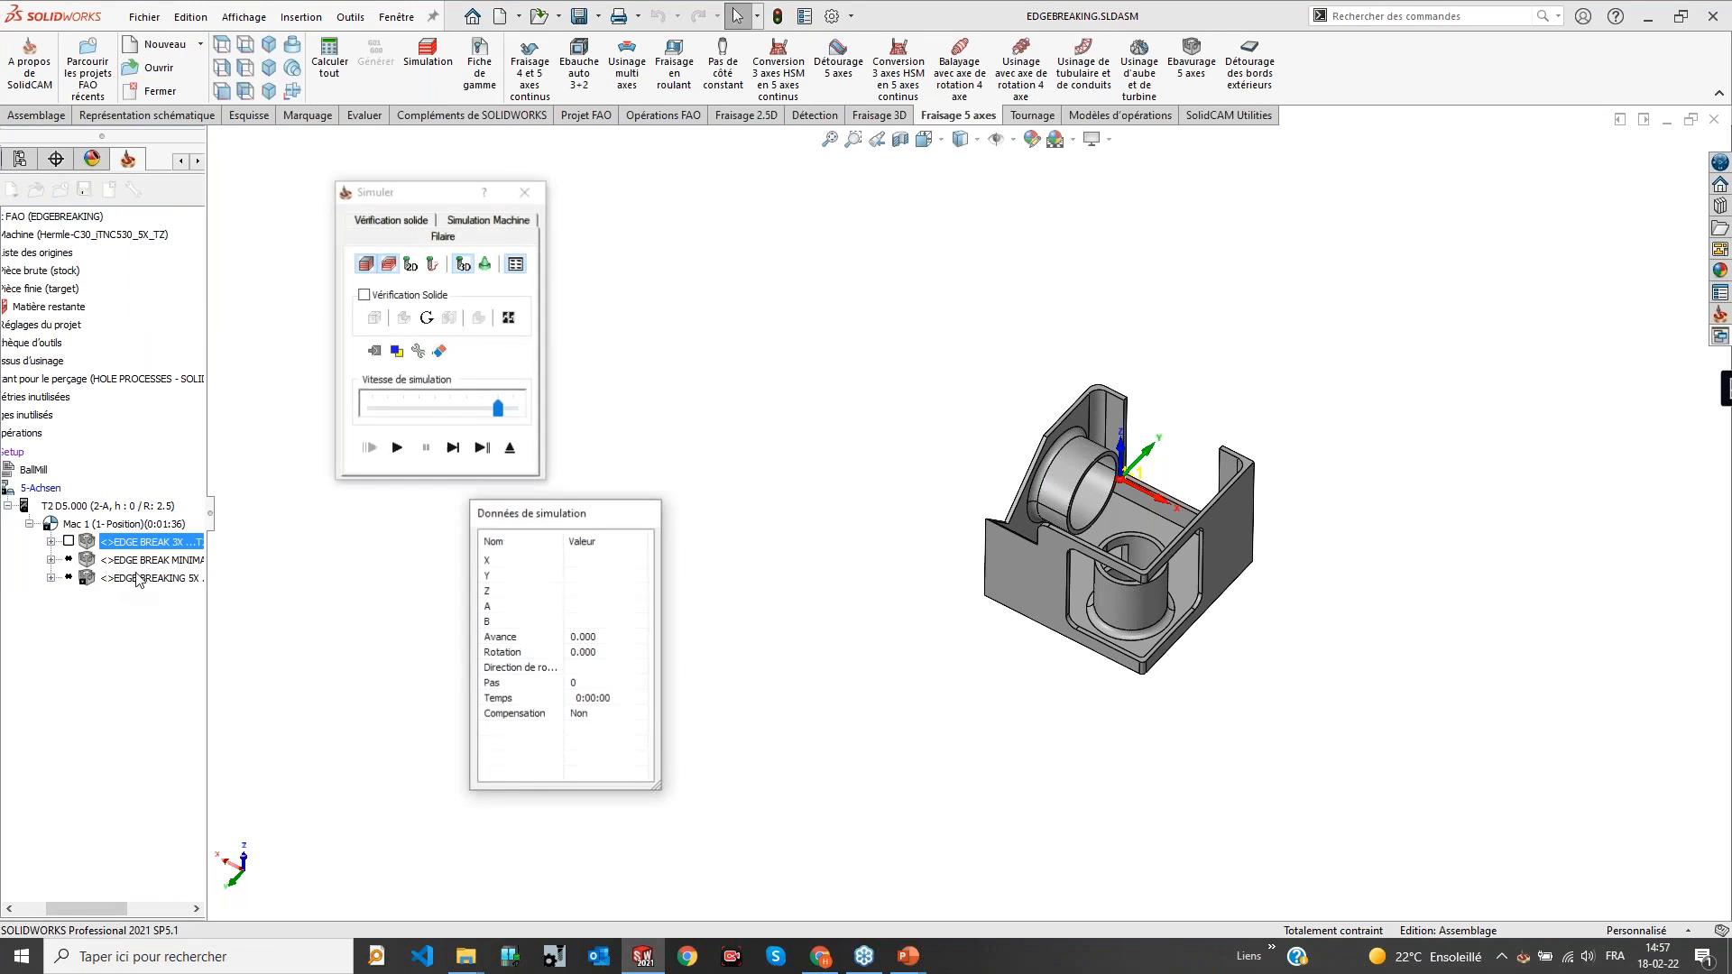
{"action": "left_click", "coordinate": [454, 448]}
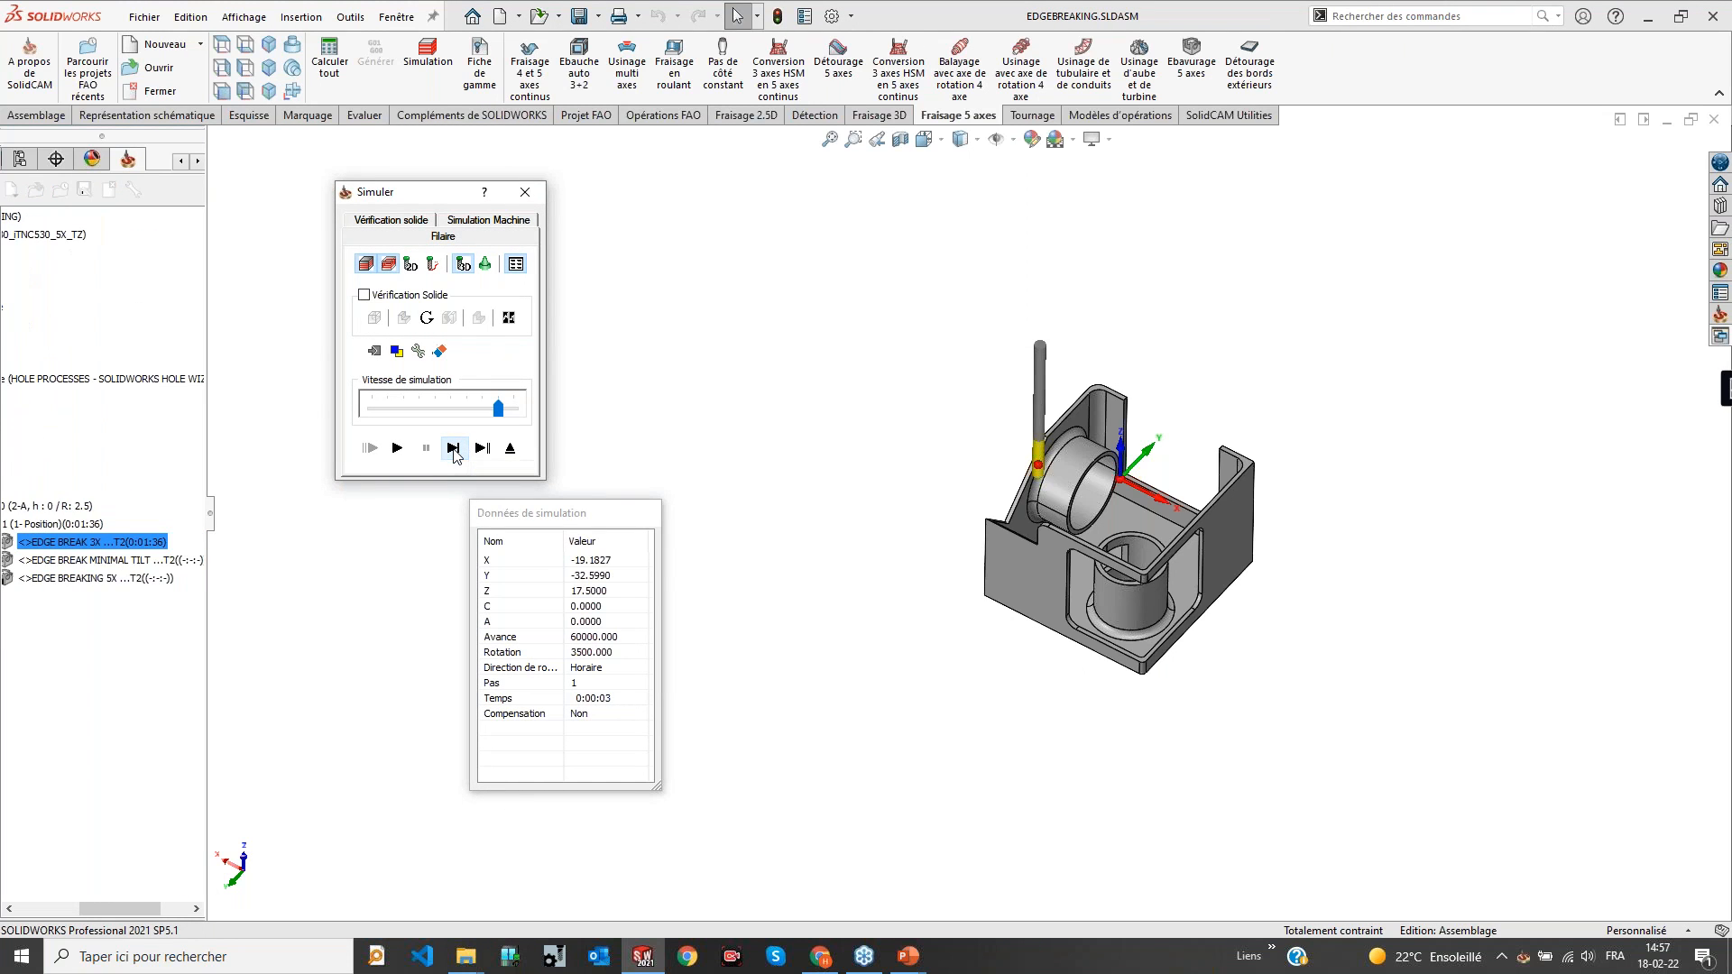
{"action": "middle_click_drag", "start_coordinate": [1117, 453], "coordinate": [1128, 408]}
{"action": "scroll", "coordinate": [1128, 408], "scroll_direction": "down", "scroll_amount": 3}
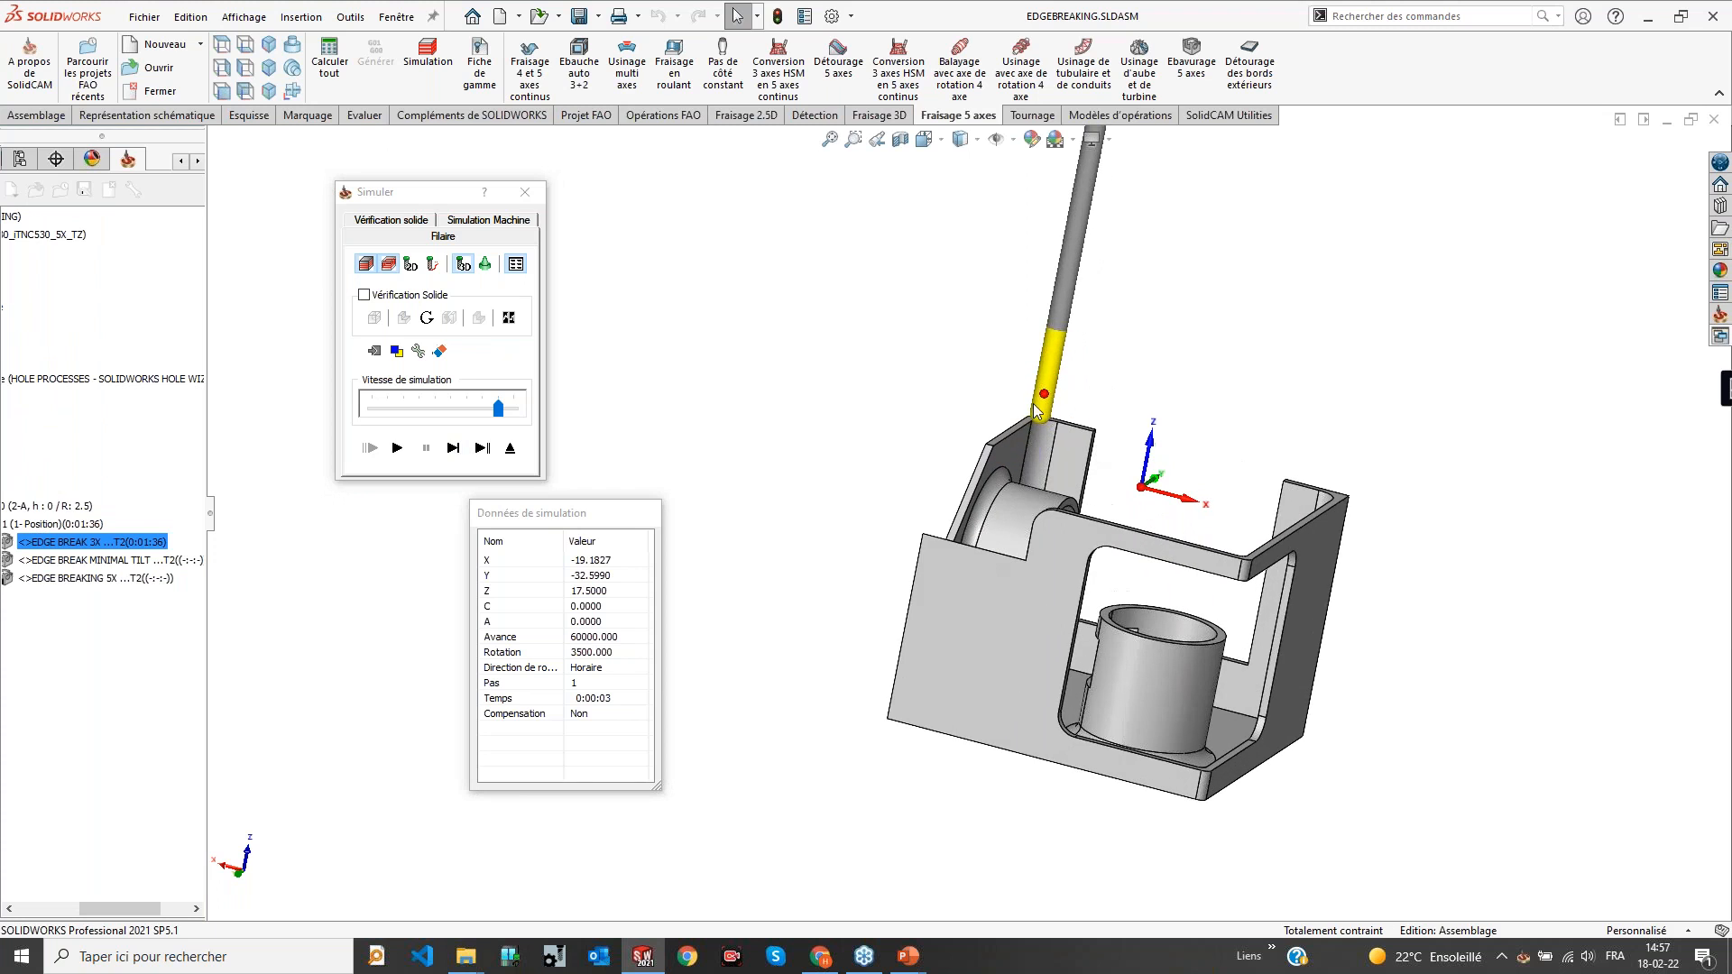
{"action": "middle_click_drag", "start_coordinate": [1144, 476], "coordinate": [1173, 469]}
{"action": "left_click", "coordinate": [398, 448]}
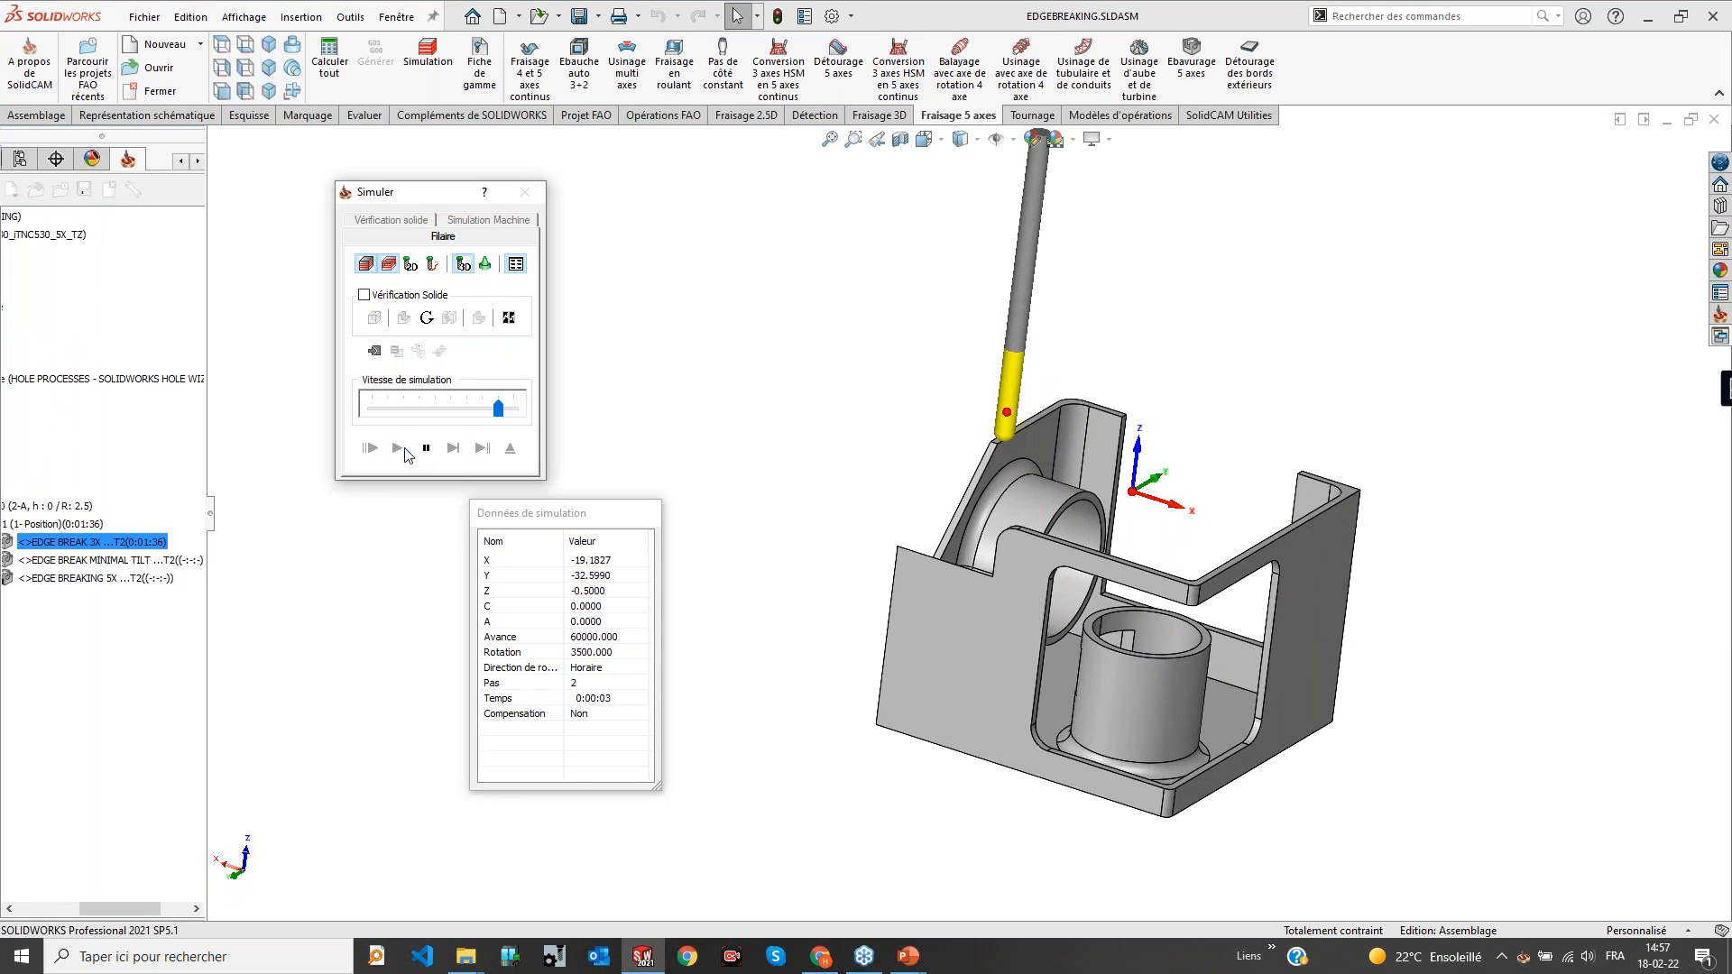
{"action": "mouse_move", "coordinate": [1003, 582]}
{"action": "middle_mouse_down"}
{"action": "mouse_move", "coordinate": [991, 651]}
{"action": "mouse_move", "coordinate": [1038, 733]}
{"action": "mouse_move", "coordinate": [1065, 717]}
{"action": "mouse_move", "coordinate": [1054, 693]}
{"action": "mouse_move", "coordinate": [1019, 794]}
{"action": "mouse_move", "coordinate": [999, 724]}
{"action": "mouse_move", "coordinate": [1029, 689]}
{"action": "mouse_move", "coordinate": [1010, 760]}
{"action": "middle_mouse_up"}
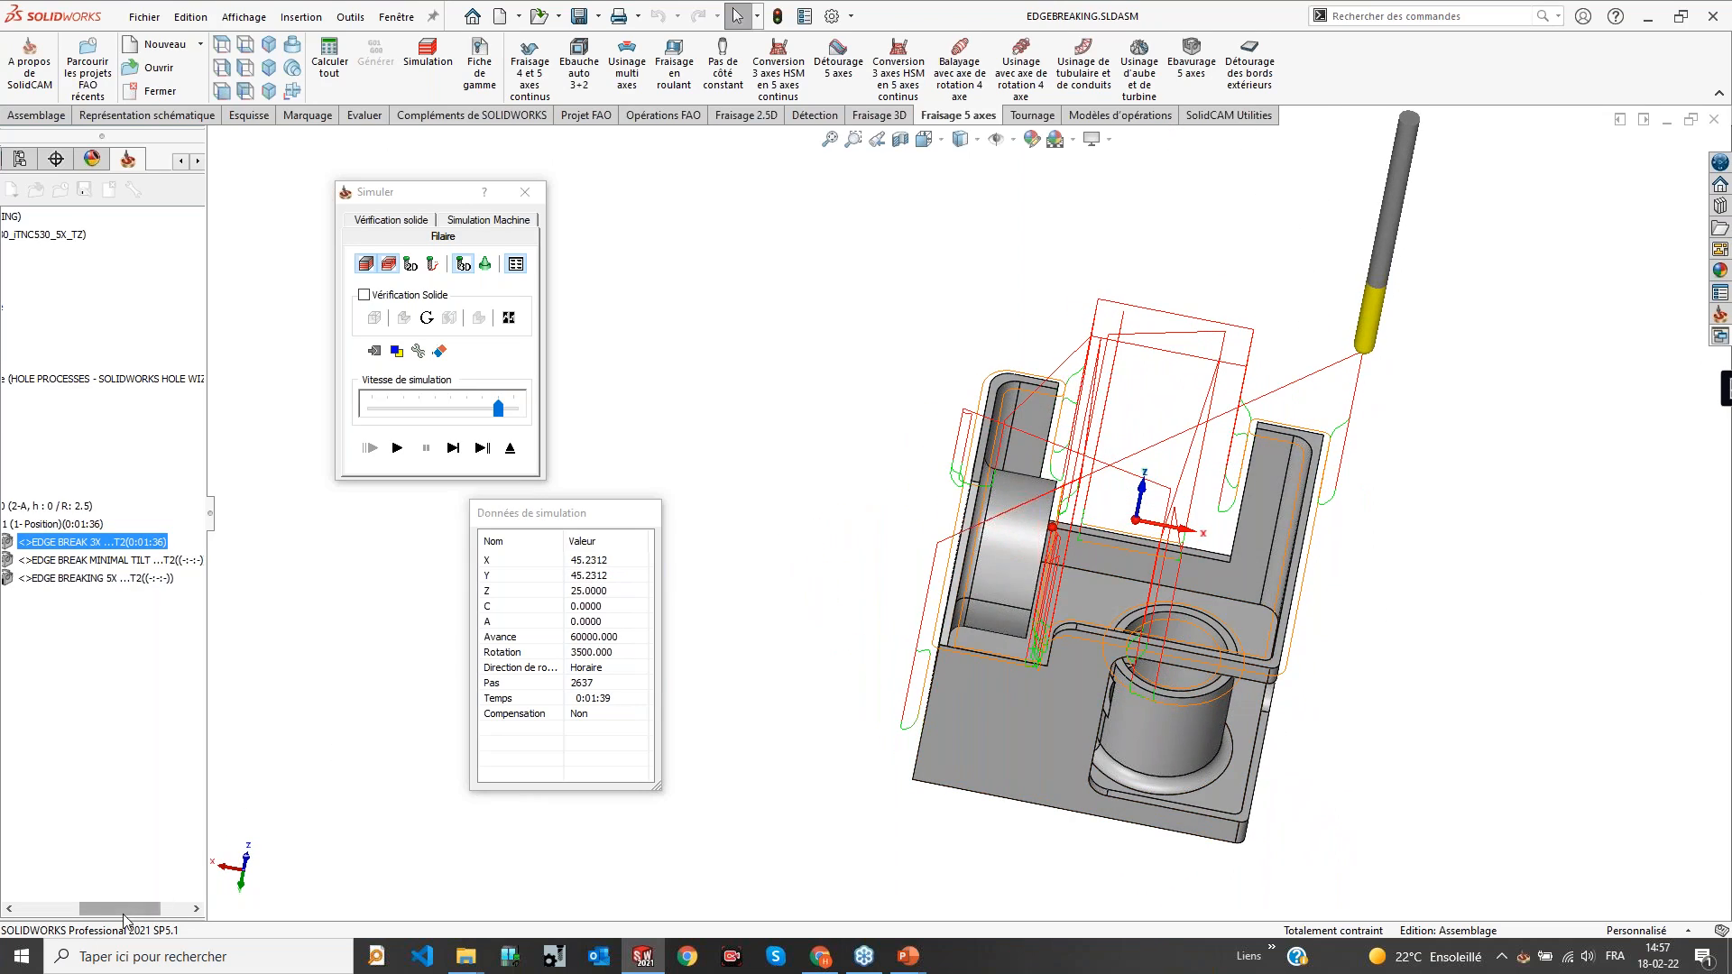
{"action": "left_click_drag", "start_coordinate": [125, 918], "coordinate": [101, 918]}
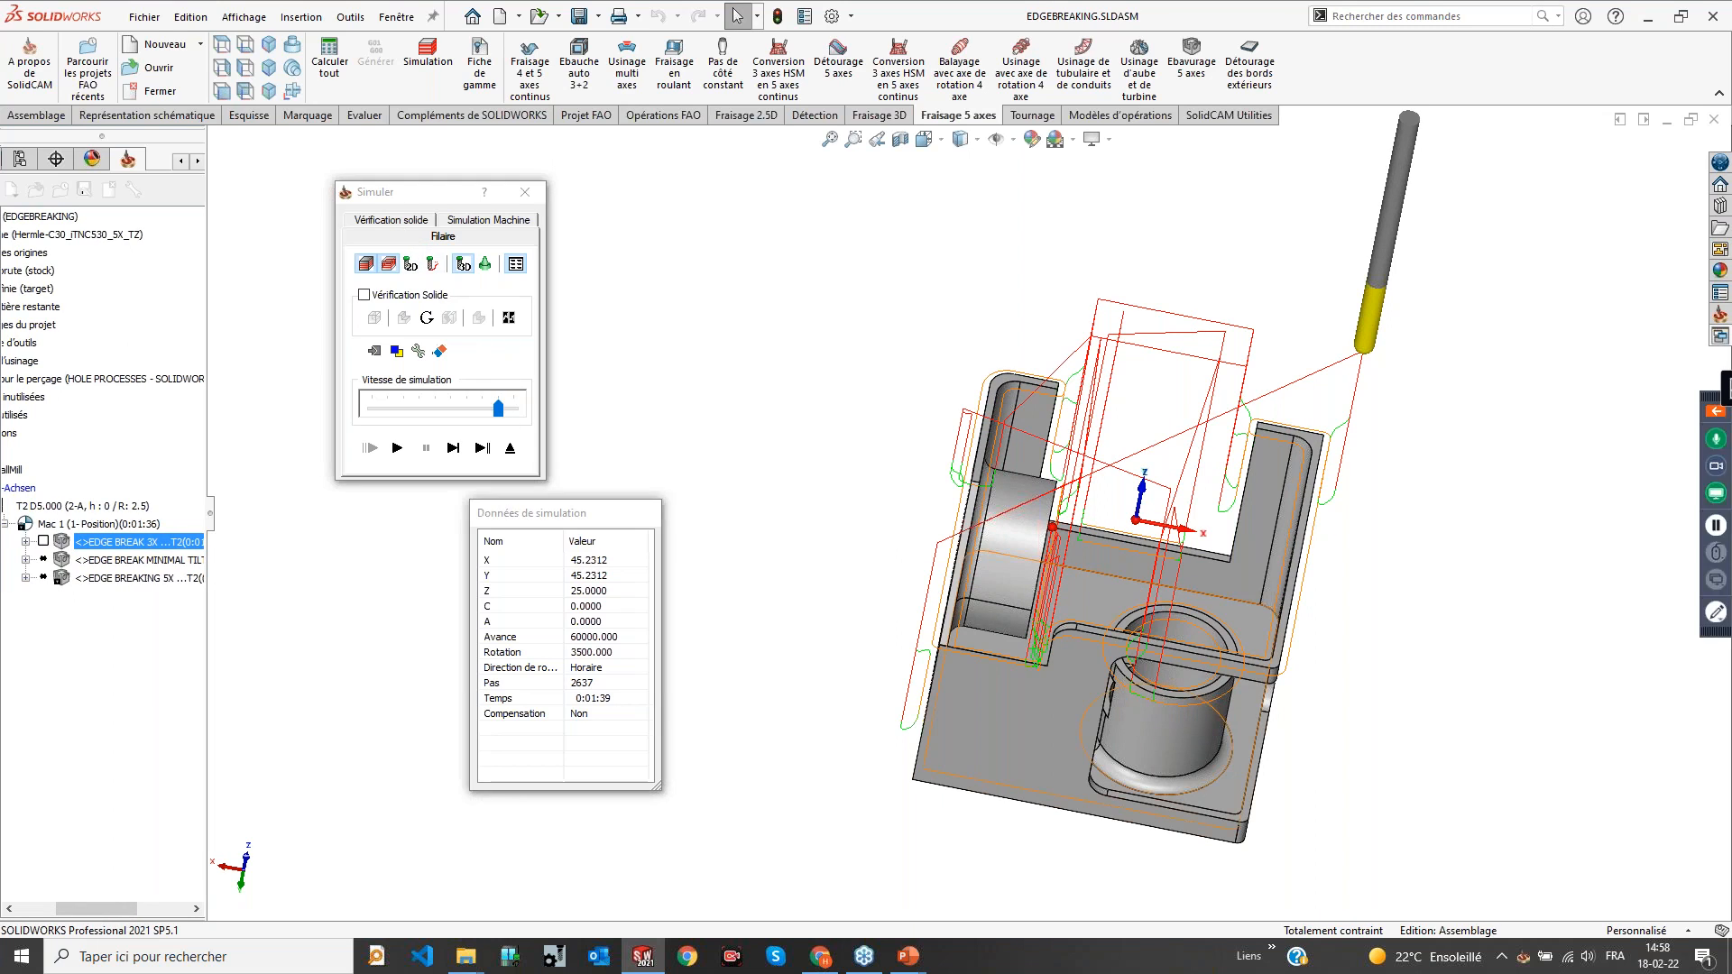
{"action": "middle_click_drag", "start_coordinate": [1143, 596], "coordinate": [1107, 550]}
Run the solid verification of EDGE BREAK 3X, inspect the broken edges and the notch corner up close, and exit the simulation
{"action": "left_click", "coordinate": [402, 222]}
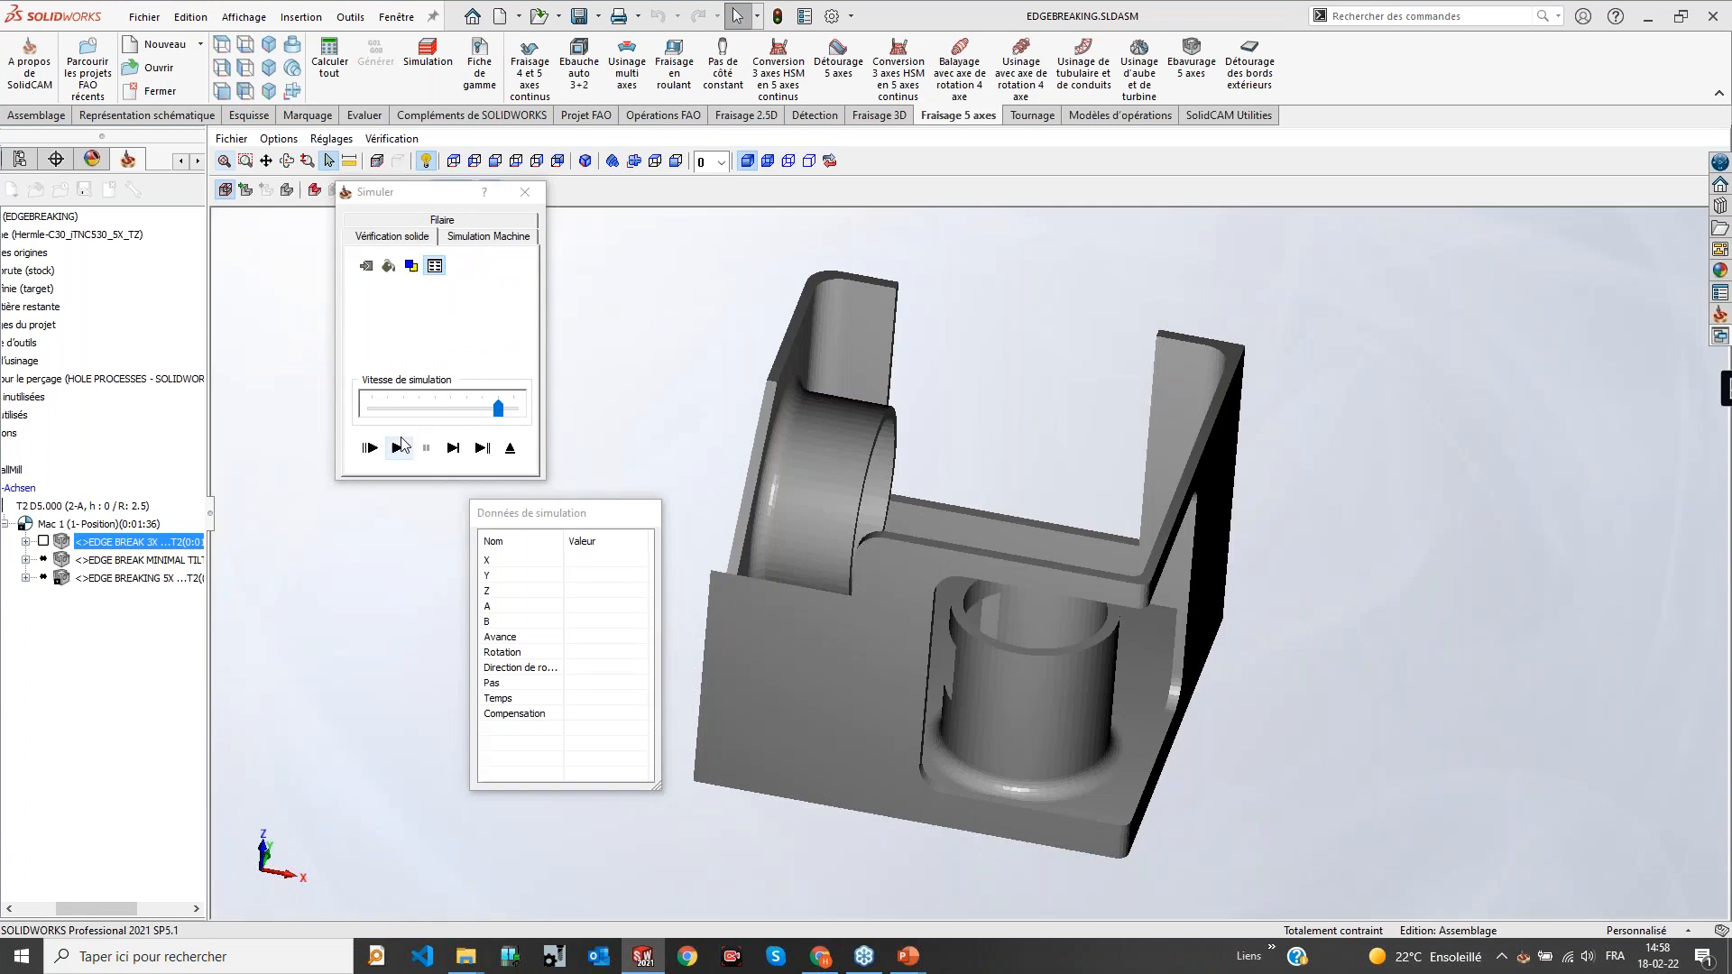
{"action": "left_click", "coordinate": [398, 448]}
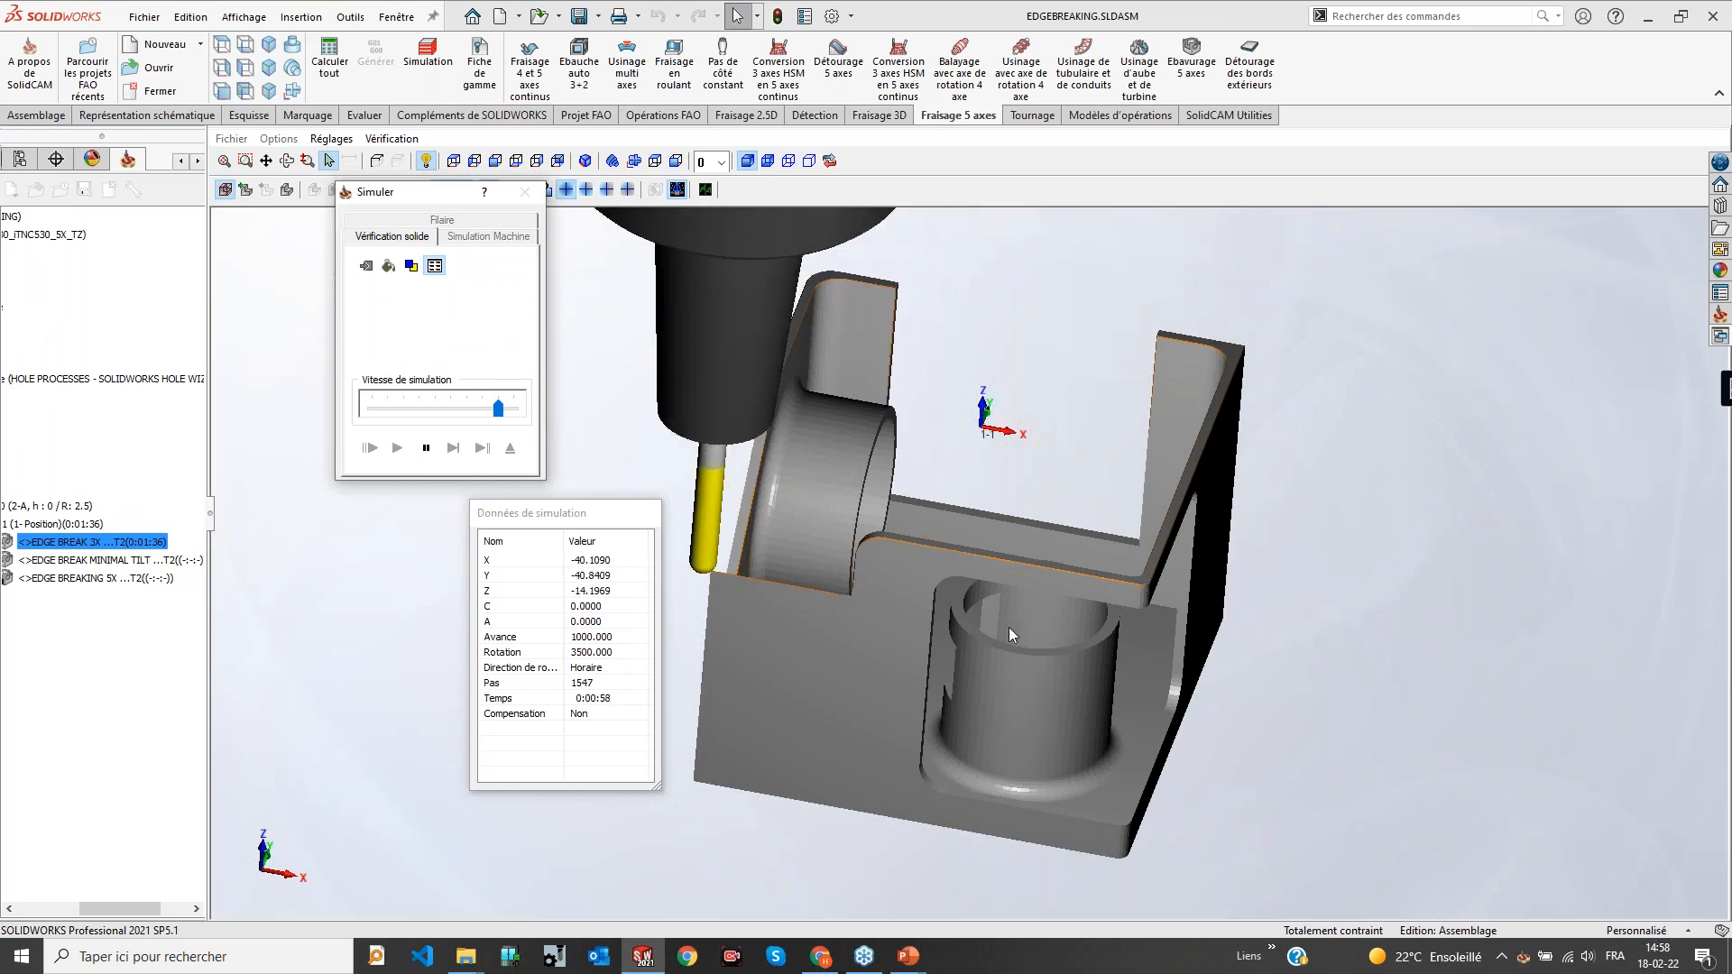
{"action": "middle_click_drag", "start_coordinate": [852, 613], "coordinate": [880, 564]}
{"action": "scroll", "coordinate": [980, 544], "scroll_direction": "down", "scroll_amount": 6}
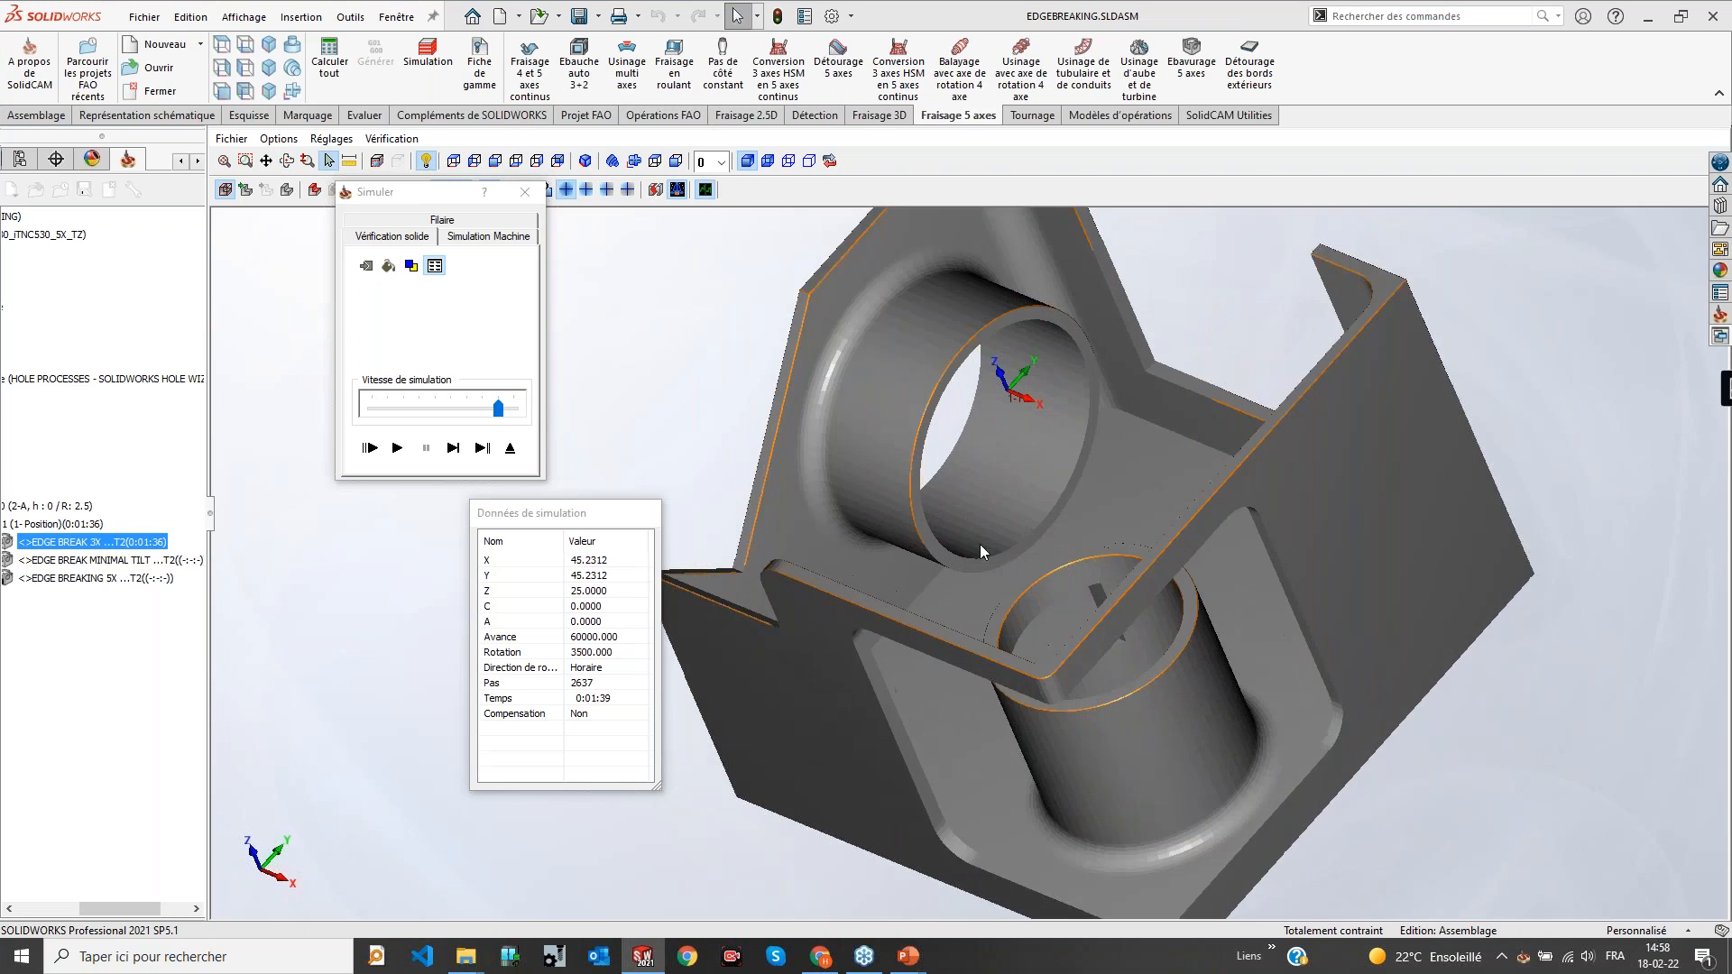
{"action": "scroll", "coordinate": [876, 557], "scroll_direction": "up", "scroll_amount": 6}
{"action": "middle_click_drag", "start_coordinate": [1070, 359], "coordinate": [1261, 414]}
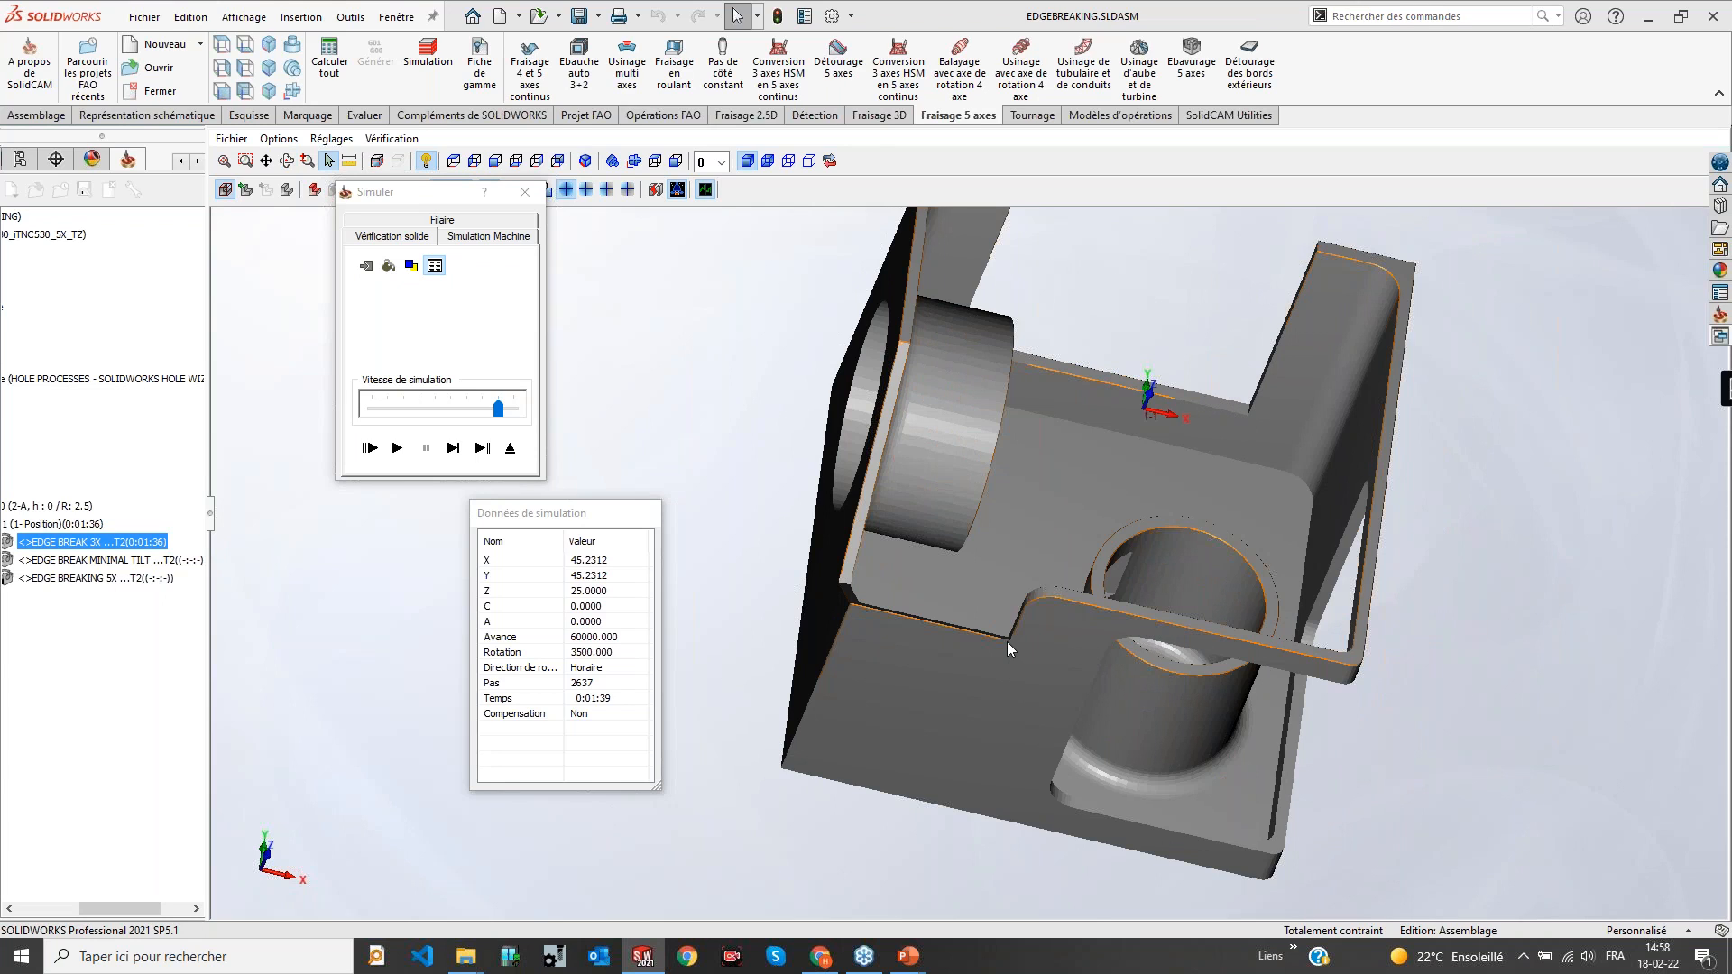
{"action": "scroll", "coordinate": [1007, 641], "scroll_direction": "down", "scroll_amount": 5}
{"action": "scroll", "coordinate": [998, 684], "scroll_direction": "up", "scroll_amount": 8}
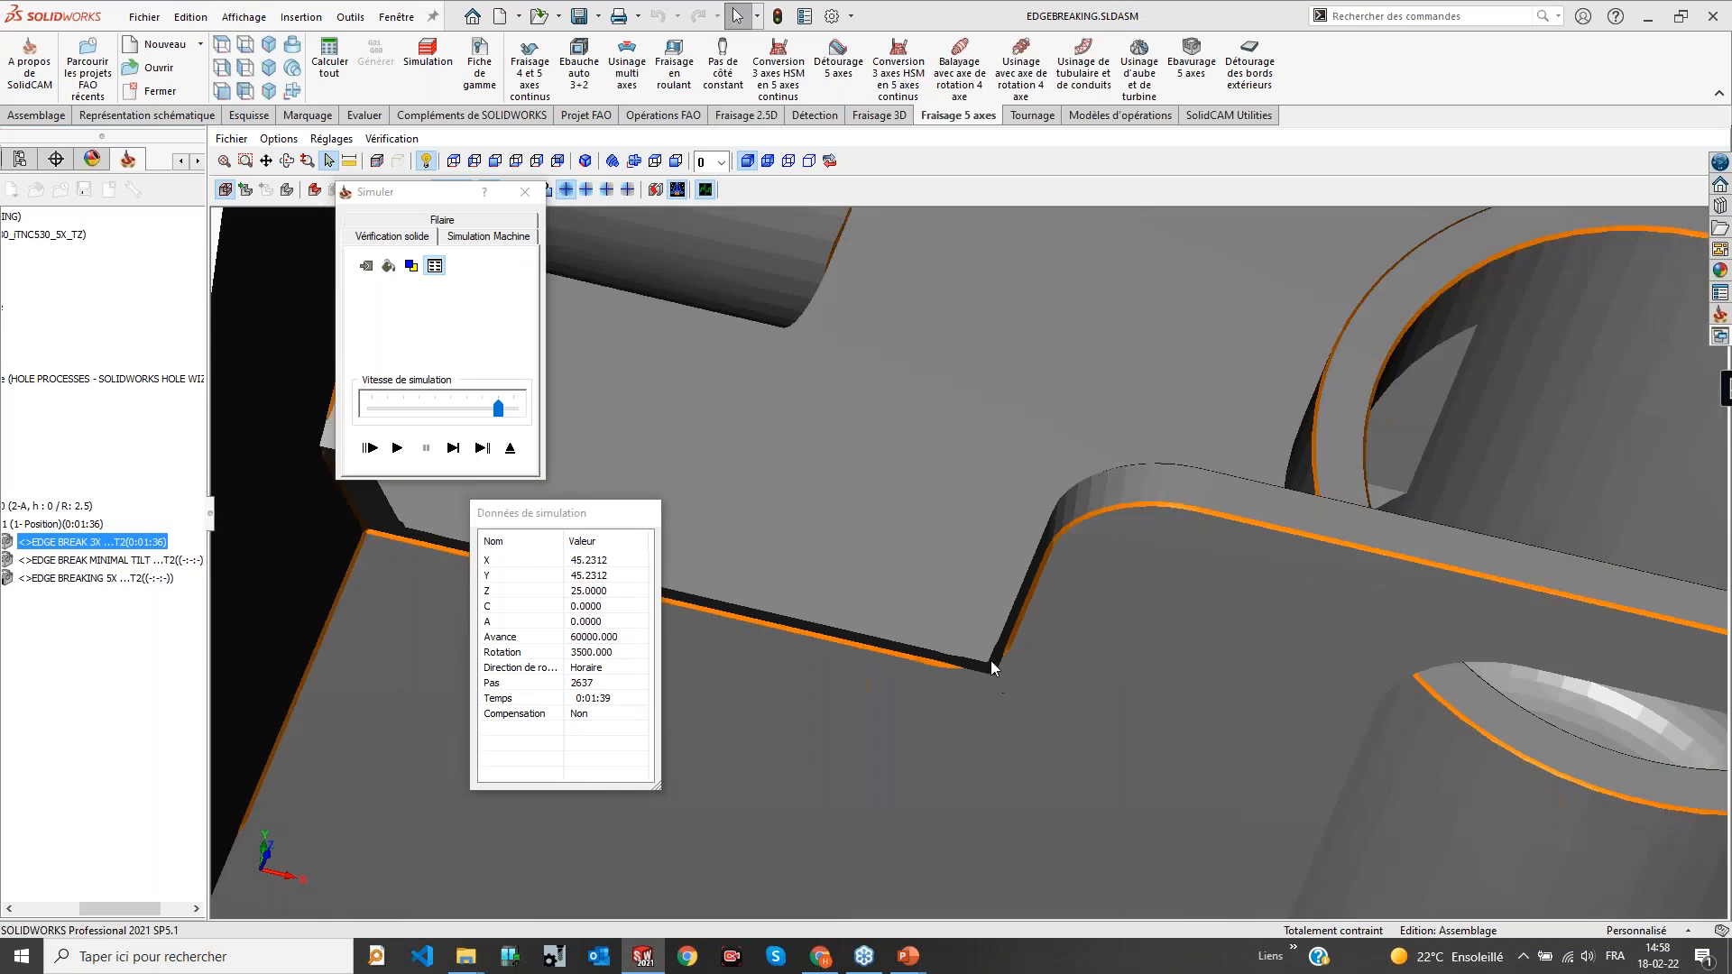
{"action": "left_click", "coordinate": [511, 449]}
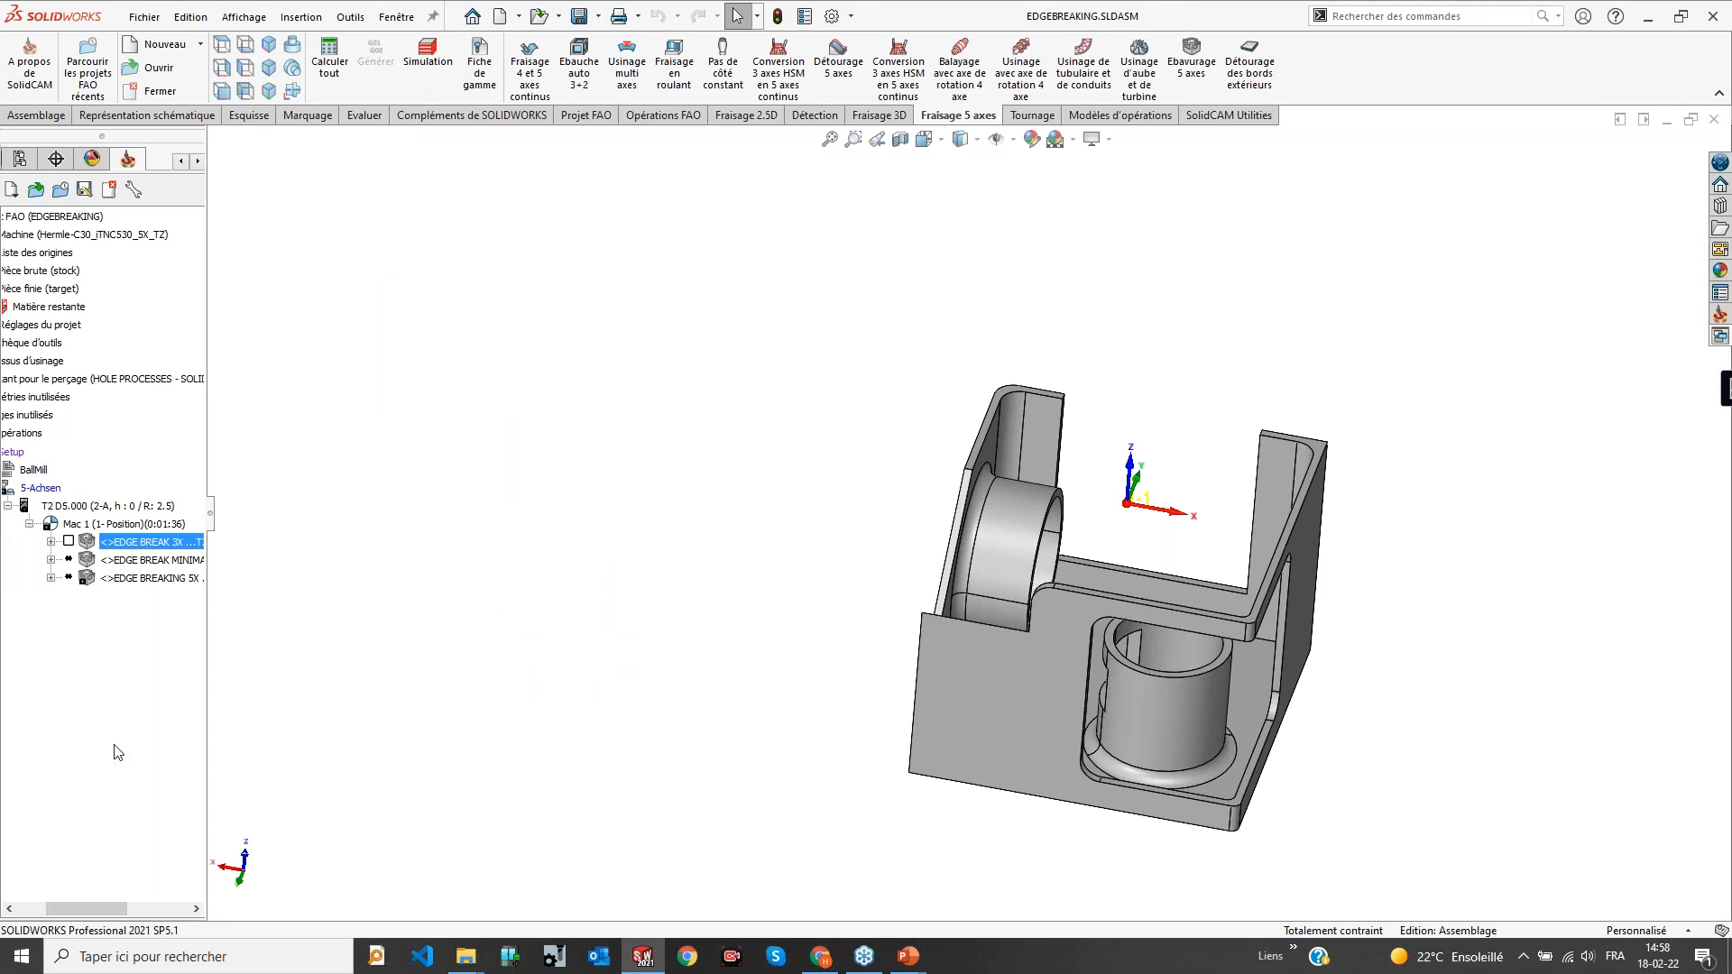
Check the background task list for the EDGE BREAKING 5X calculation, and briefly open and exit that operation
{"action": "left_click_drag", "start_coordinate": [79, 897], "coordinate": [47, 891]}
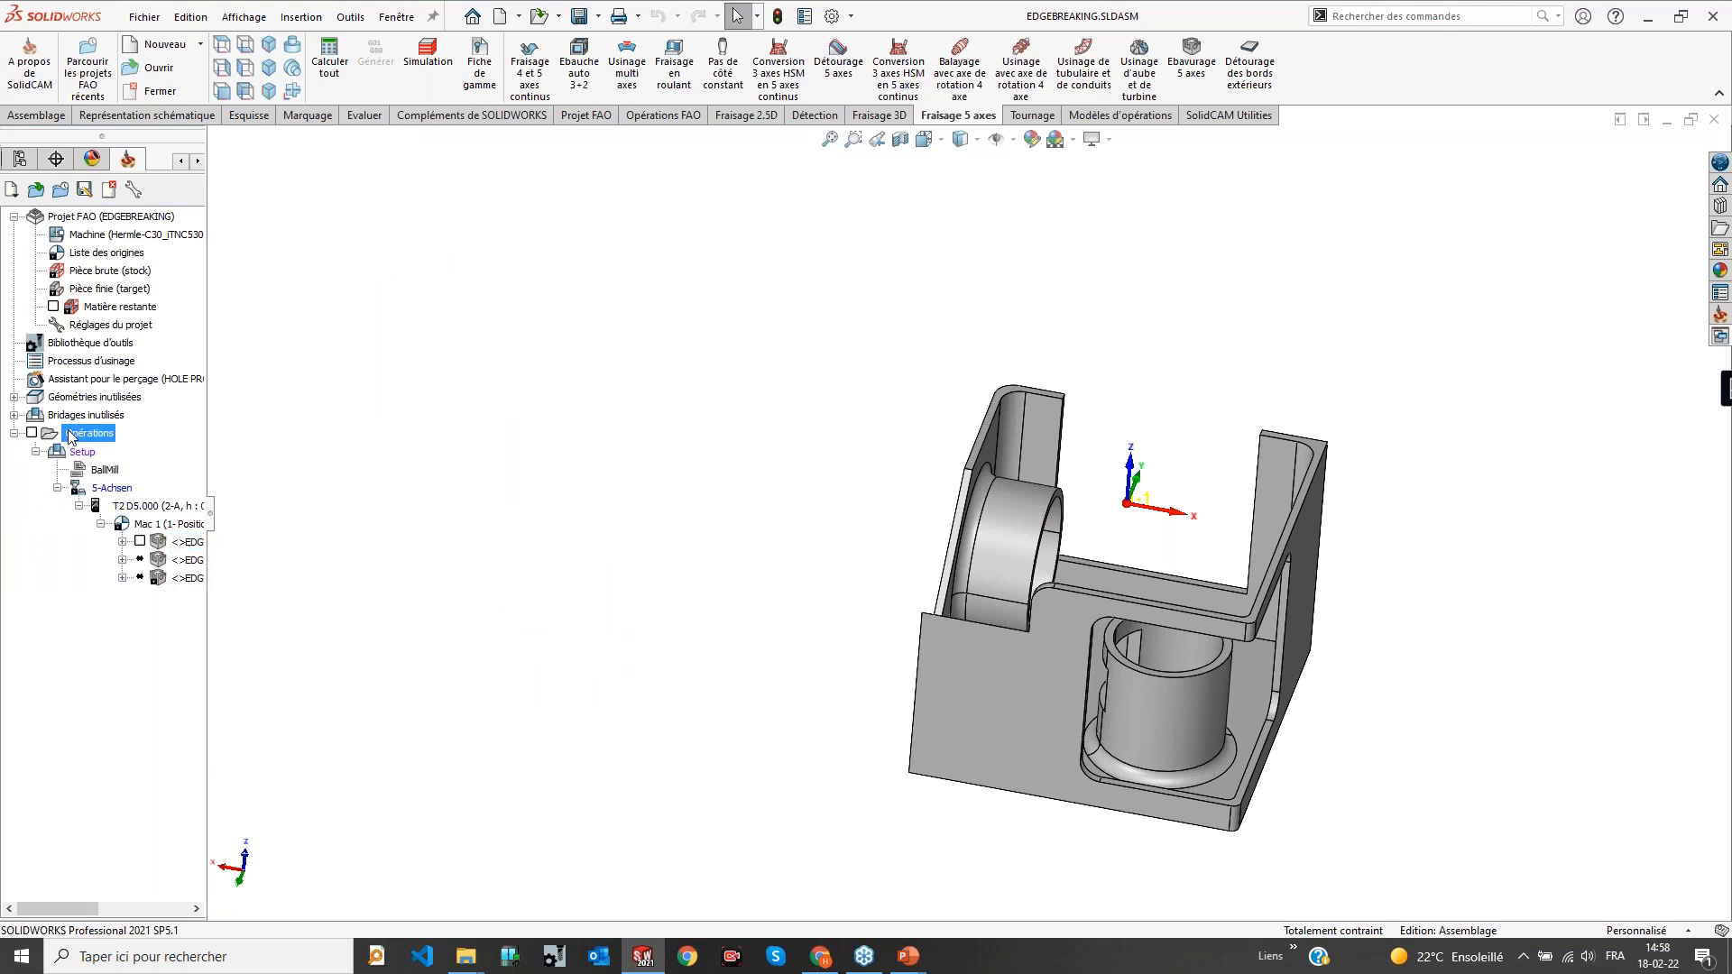
{"action": "right_click", "coordinate": [72, 436]}
{"action": "mouse_move", "coordinate": [406, 539]}
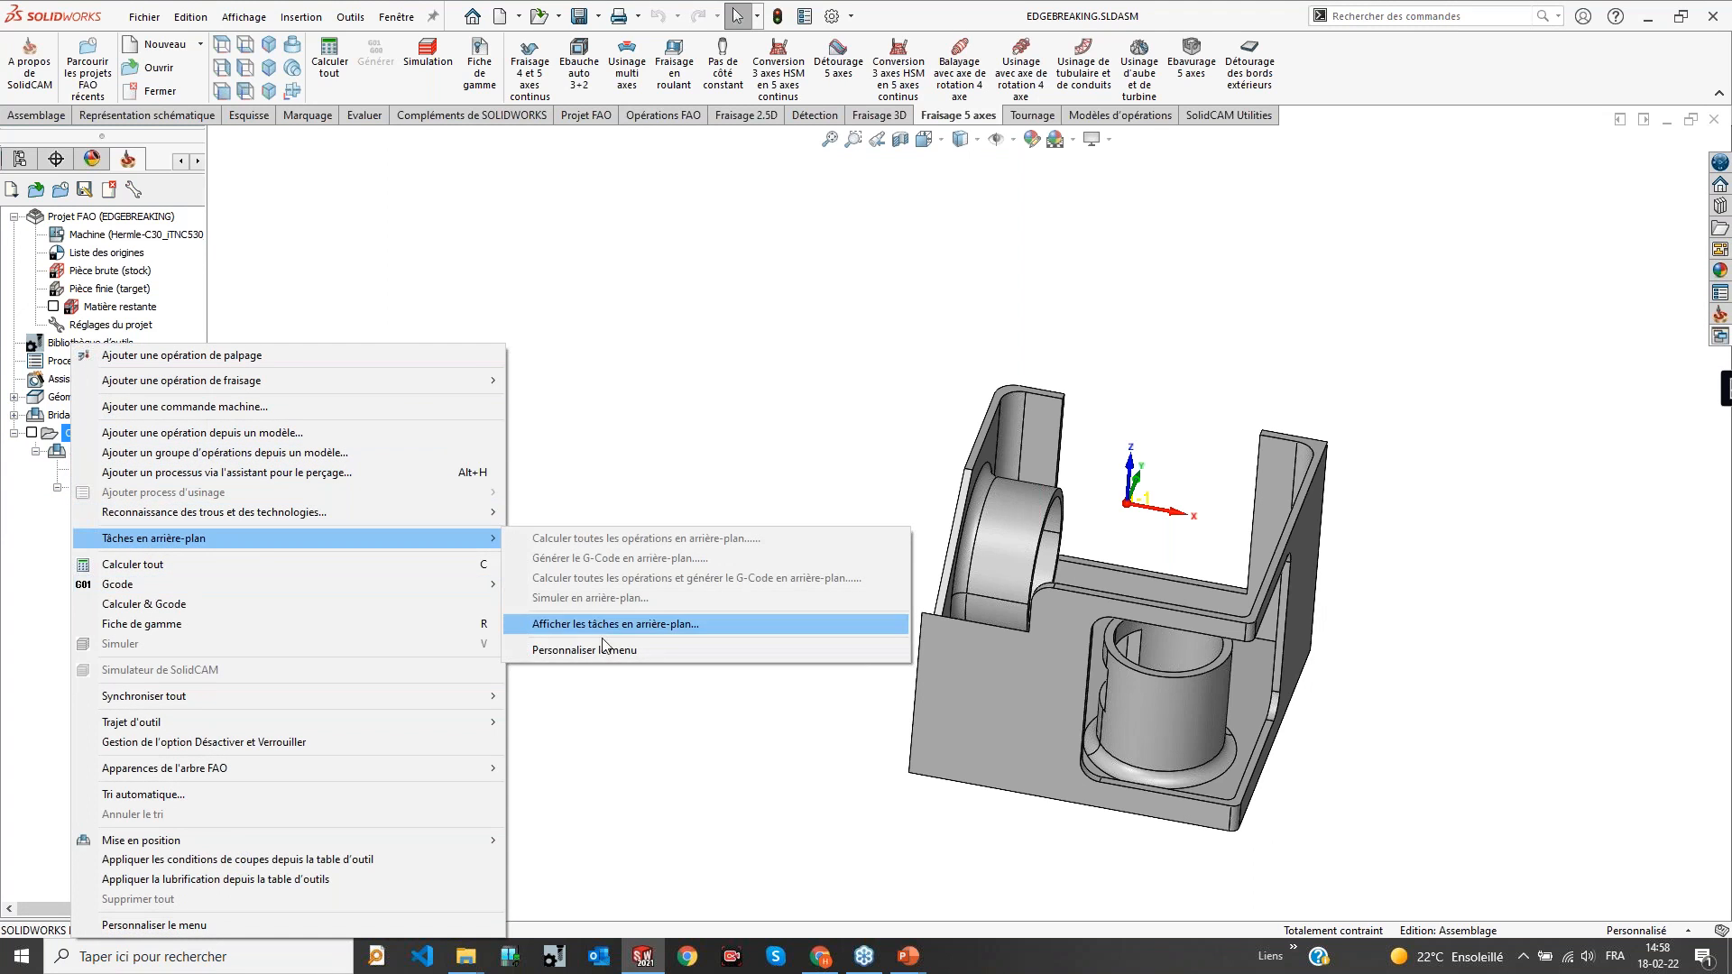
{"action": "left_click", "coordinate": [625, 625]}
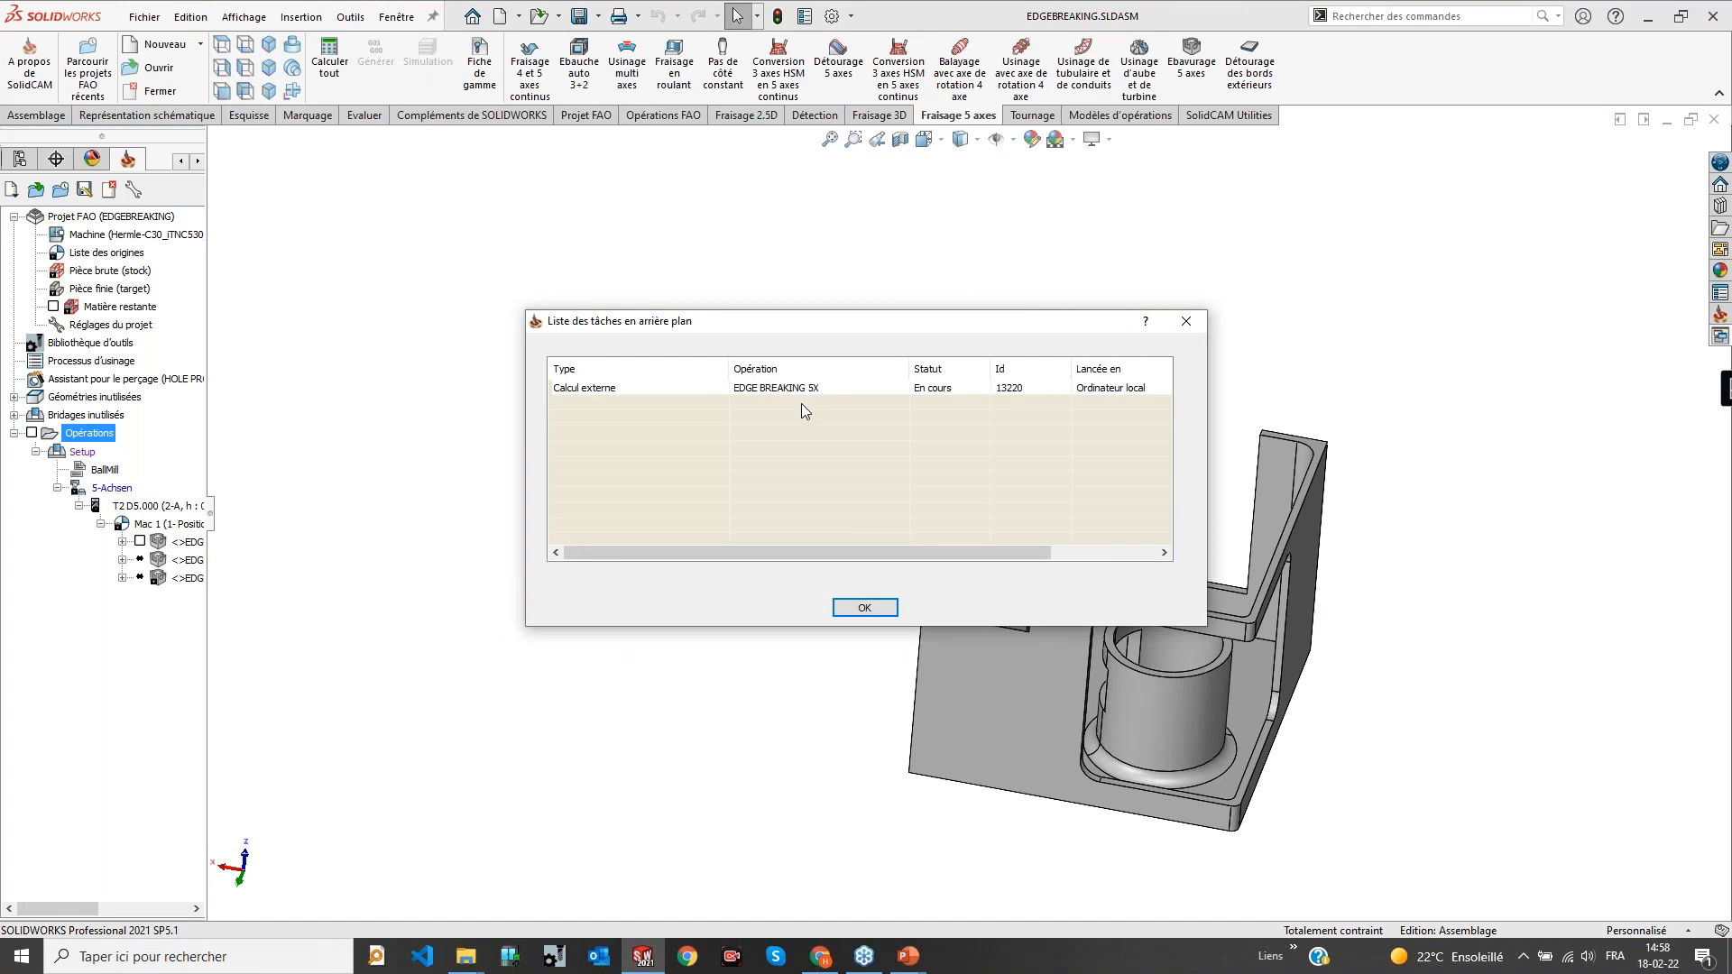
{"action": "left_click", "coordinate": [858, 388]}
{"action": "left_click", "coordinate": [1186, 321]}
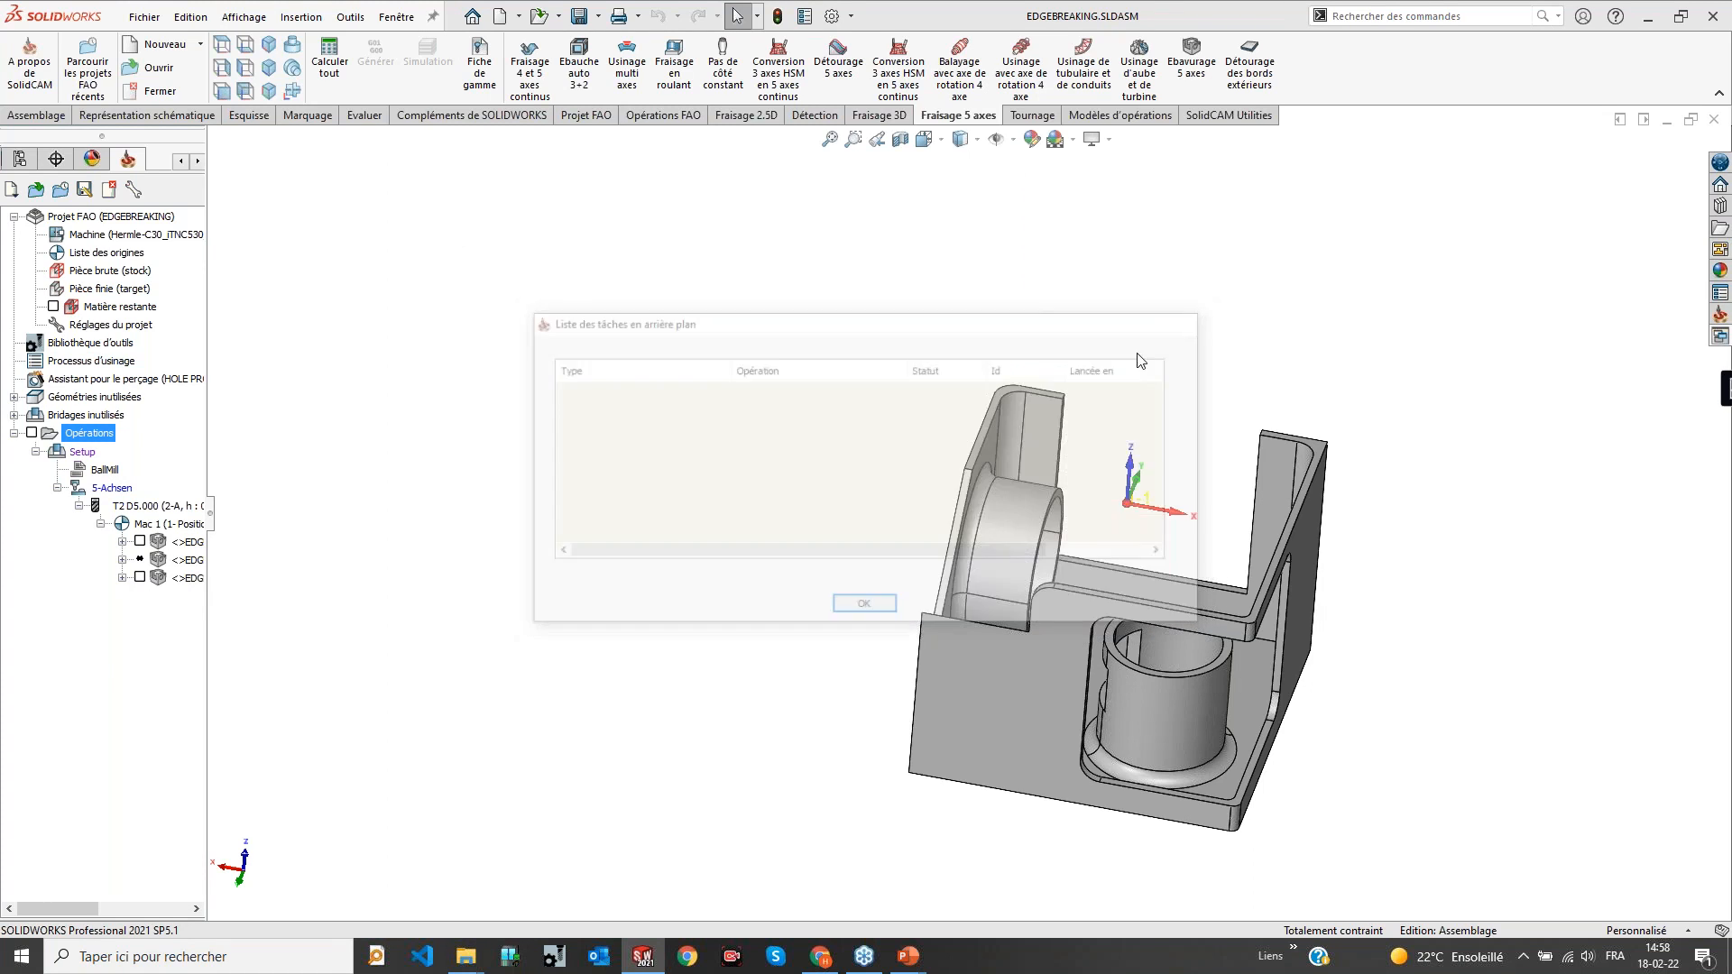
{"action": "double_click", "coordinate": [163, 580]}
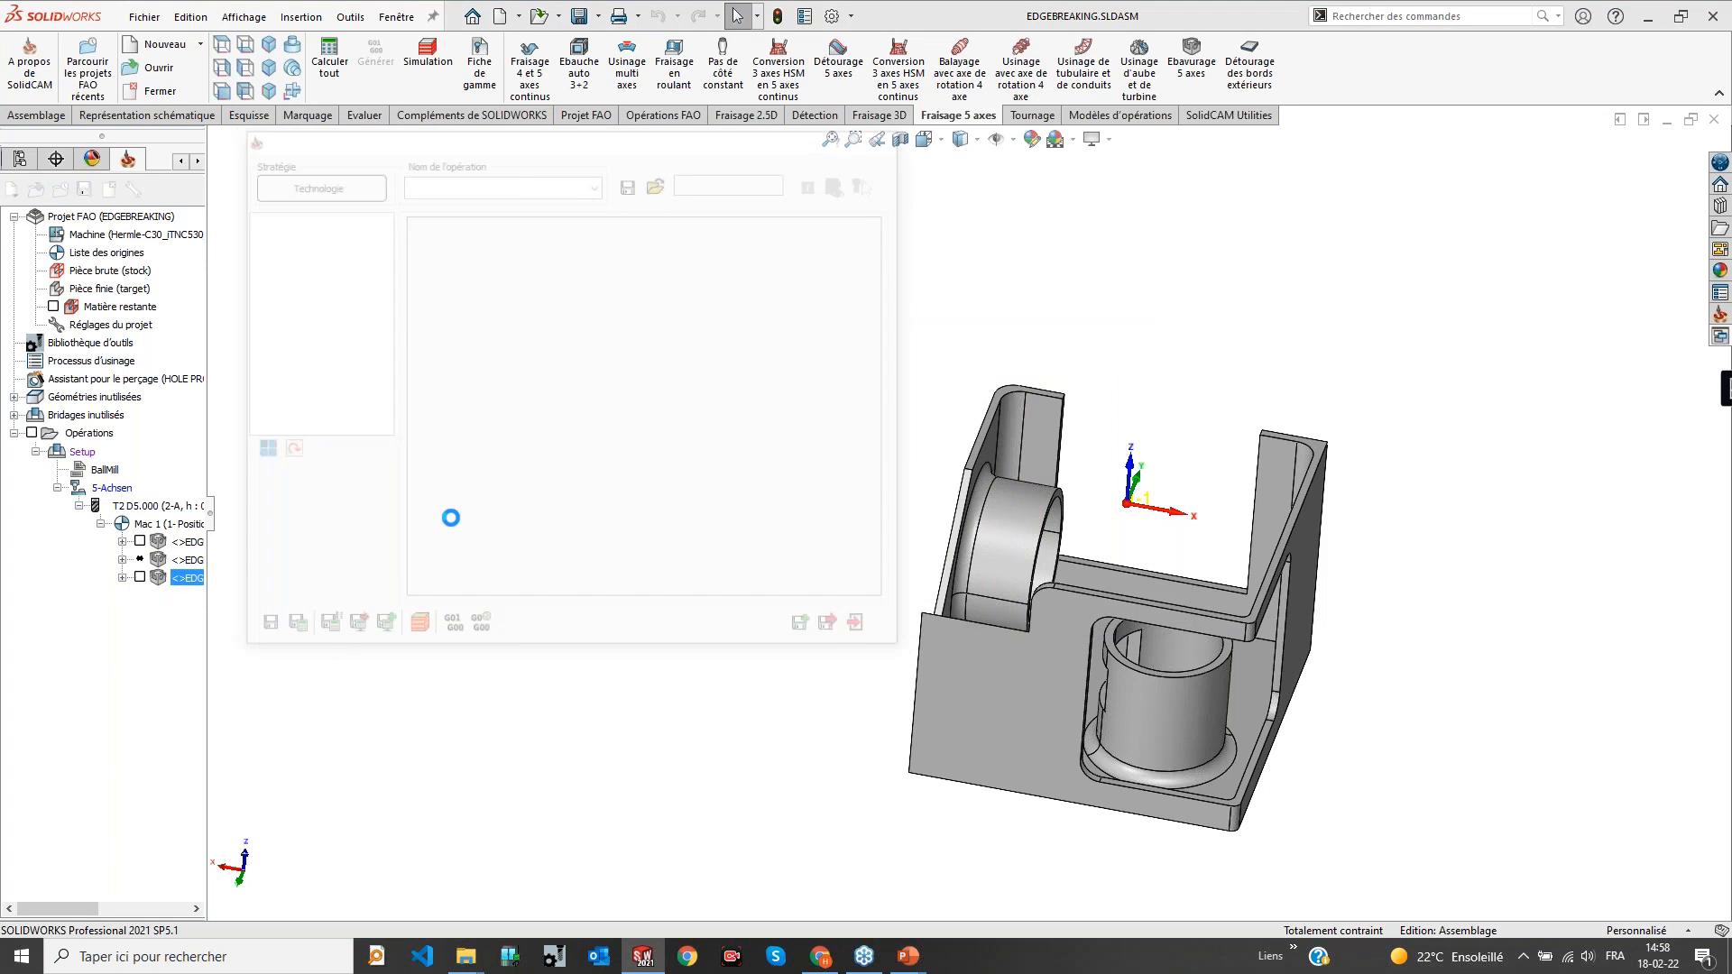
{"action": "left_click", "coordinate": [868, 633]}
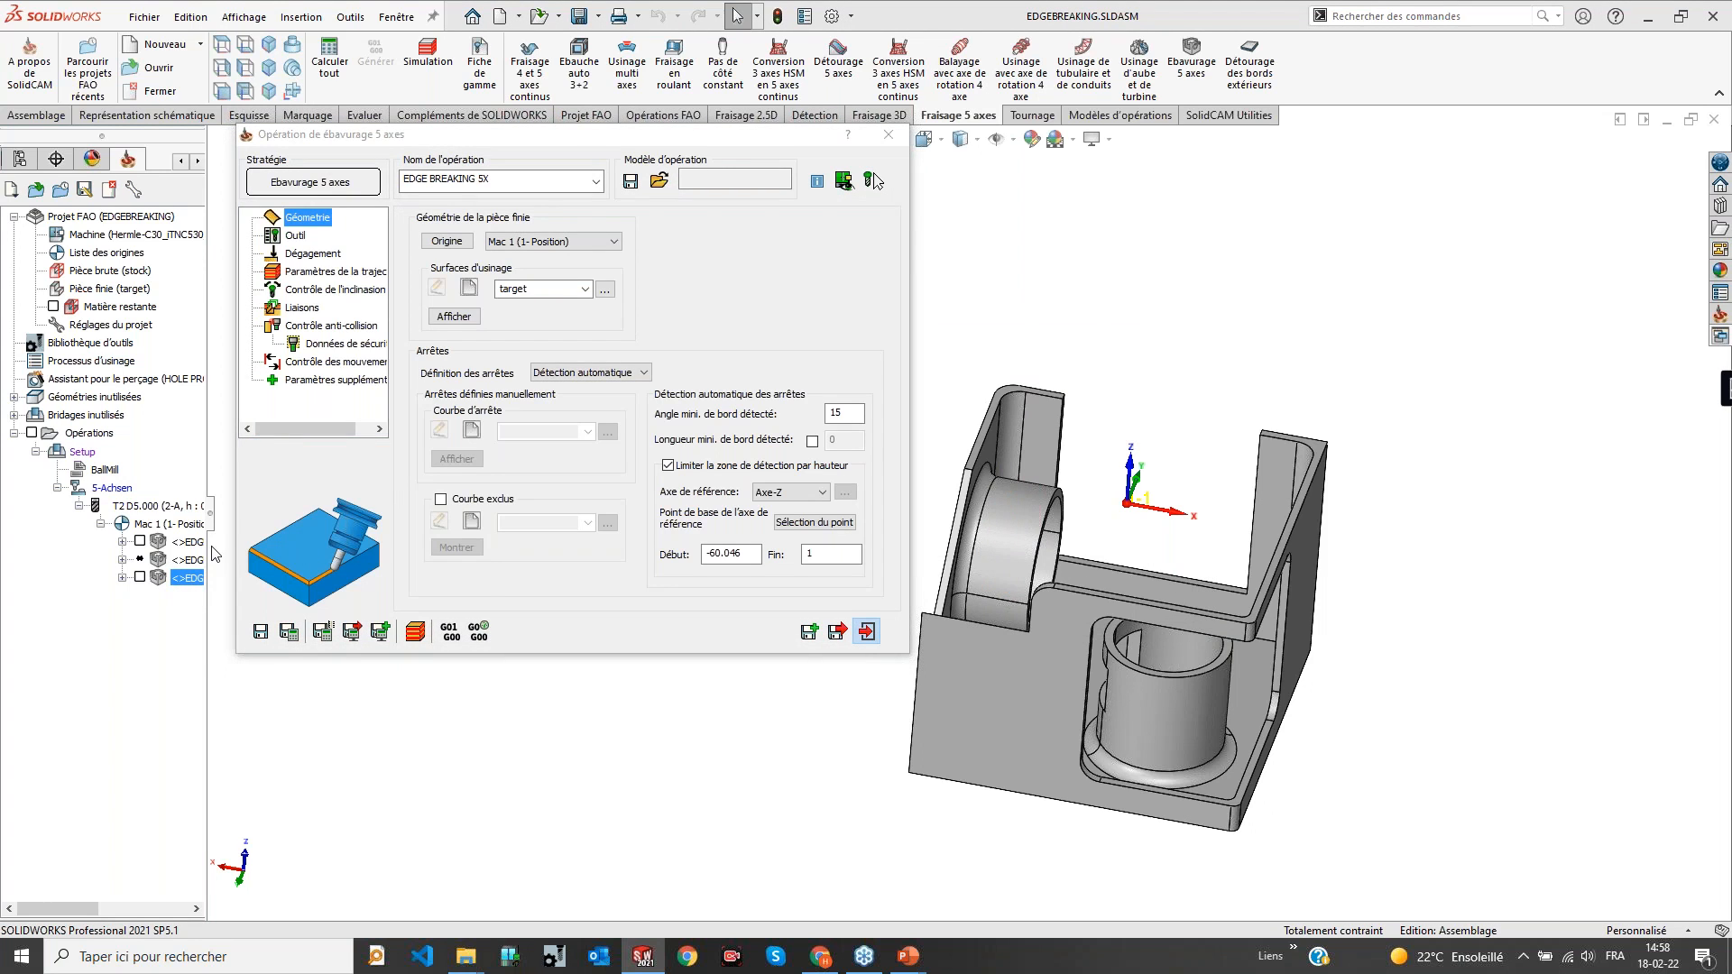
Deactivate the EDGE BREAK 3X and EDGE BREAK MINIMAL TILT operations together
{"action": "left_click", "coordinate": [180, 543]}
{"action": "left_click", "coordinate": [177, 558], "text": "ctrl"}
{"action": "right_click", "coordinate": [178, 561]}
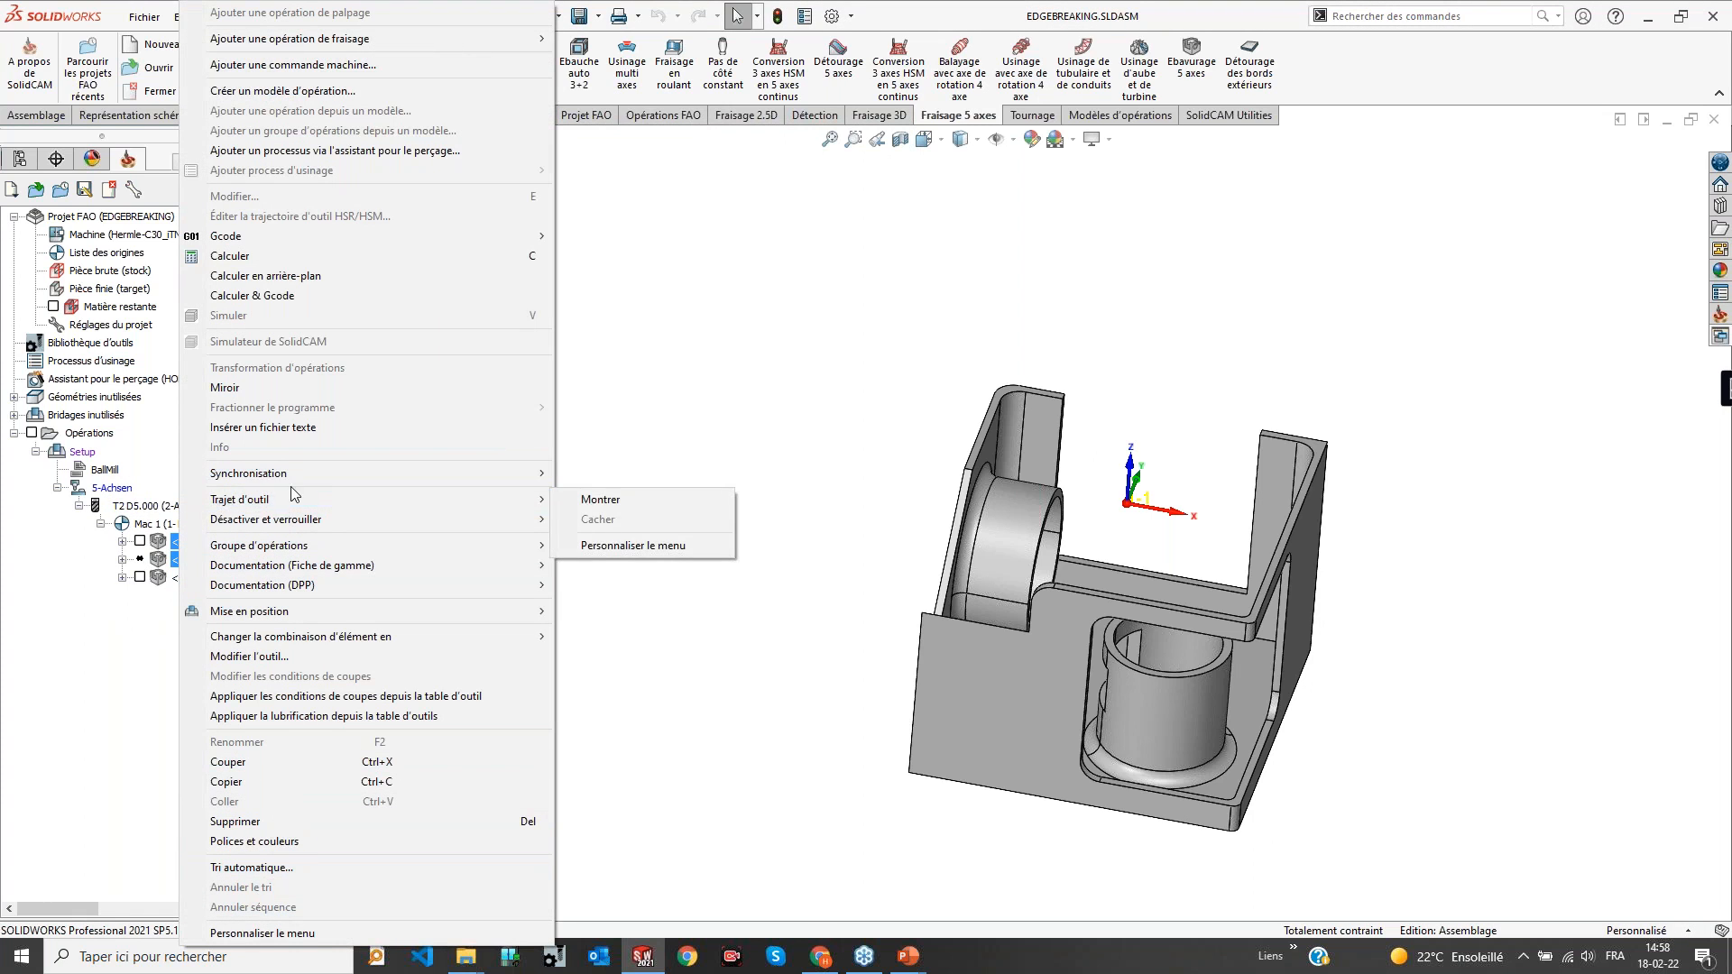
{"action": "mouse_move", "coordinate": [276, 524]}
{"action": "left_click", "coordinate": [626, 519]}
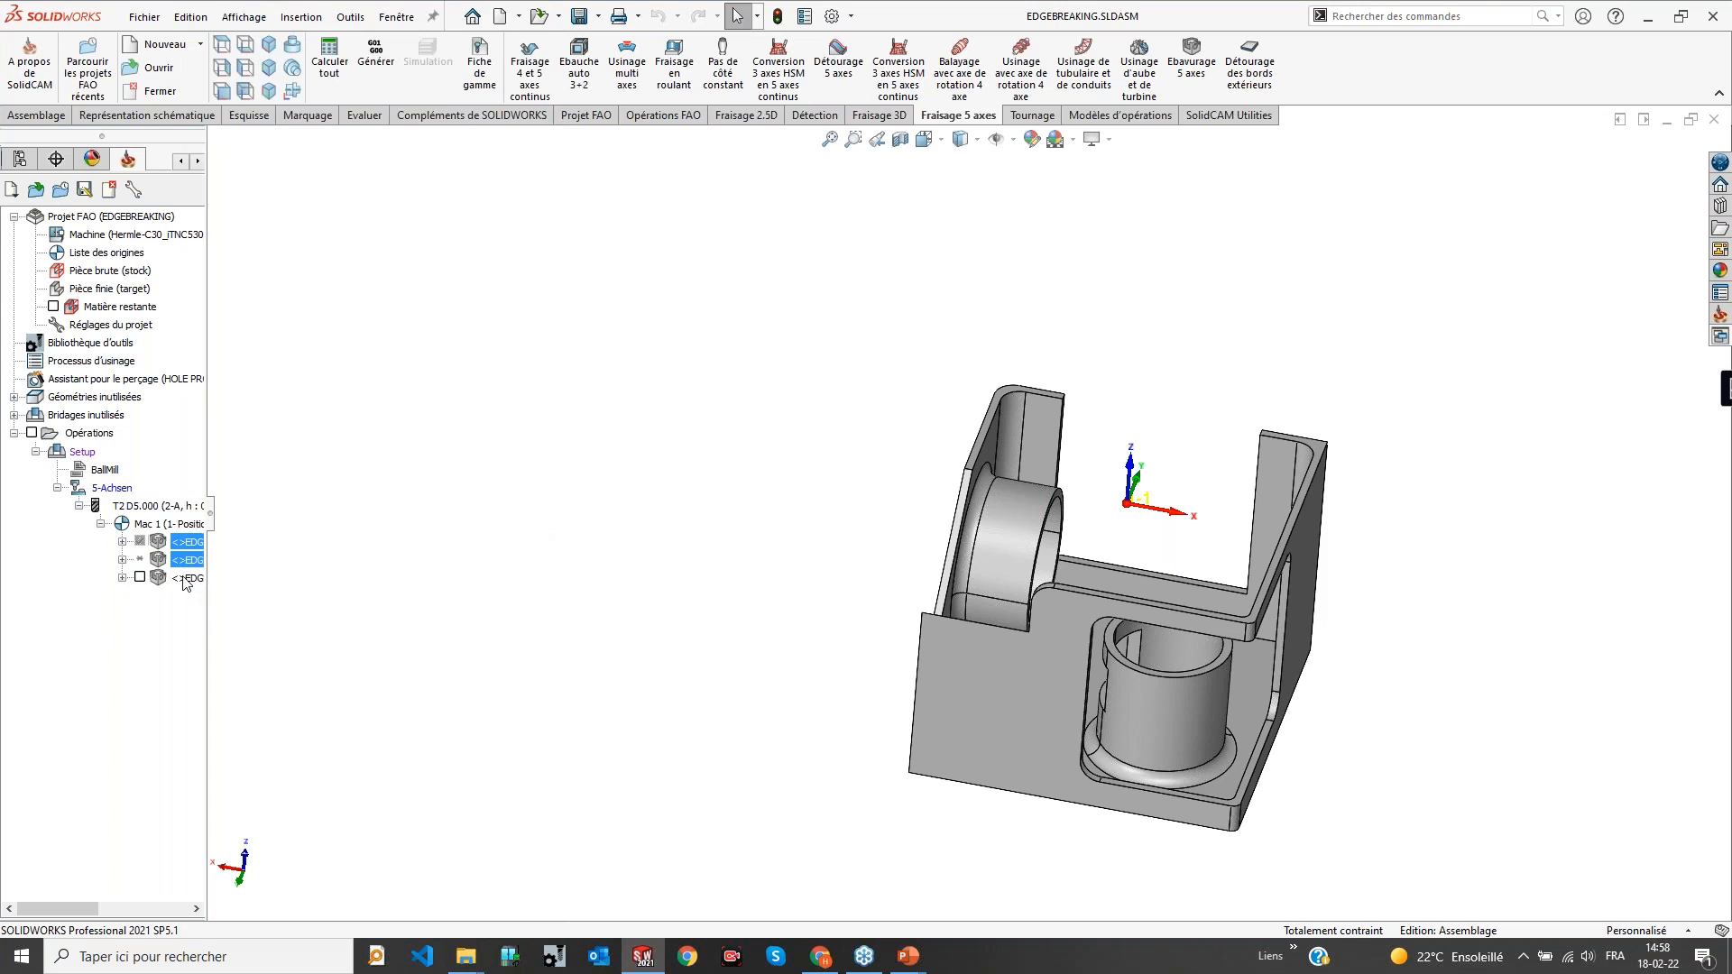
Run the wireframe simulation of EDGE BREAKING 5X and examine the tool tilt and toolpath around the housing edges
{"action": "right_click", "coordinate": [185, 583]}
{"action": "left_click", "coordinate": [247, 316]}
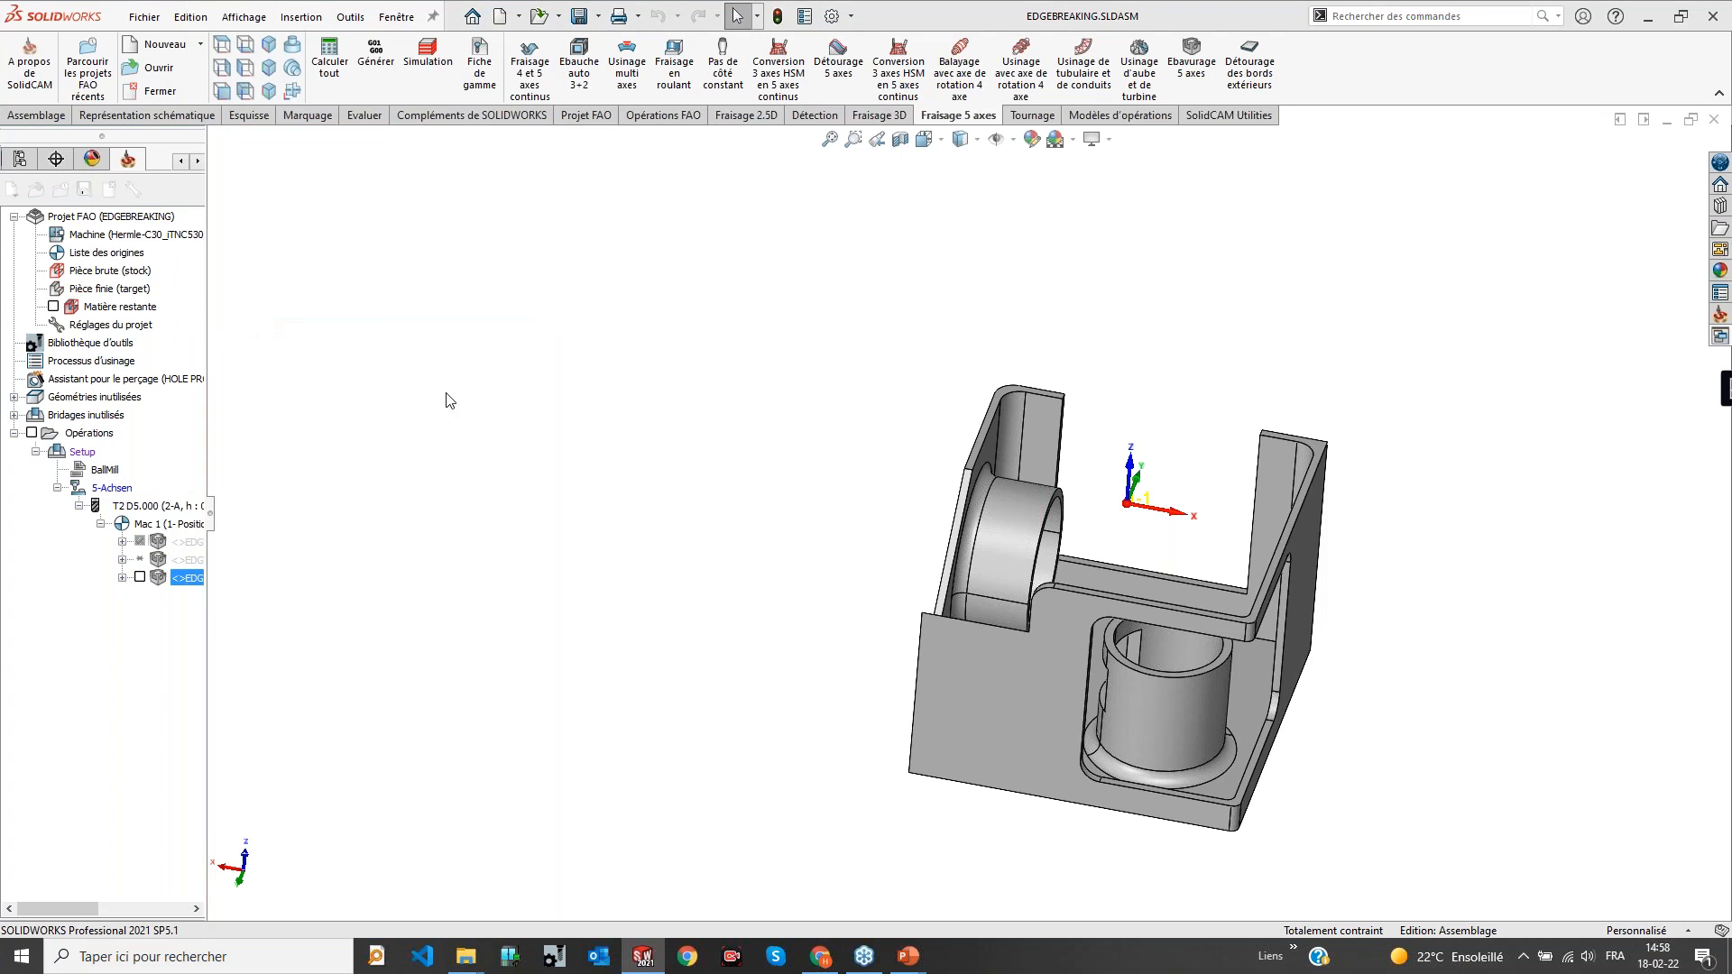
{"action": "left_click", "coordinate": [398, 449]}
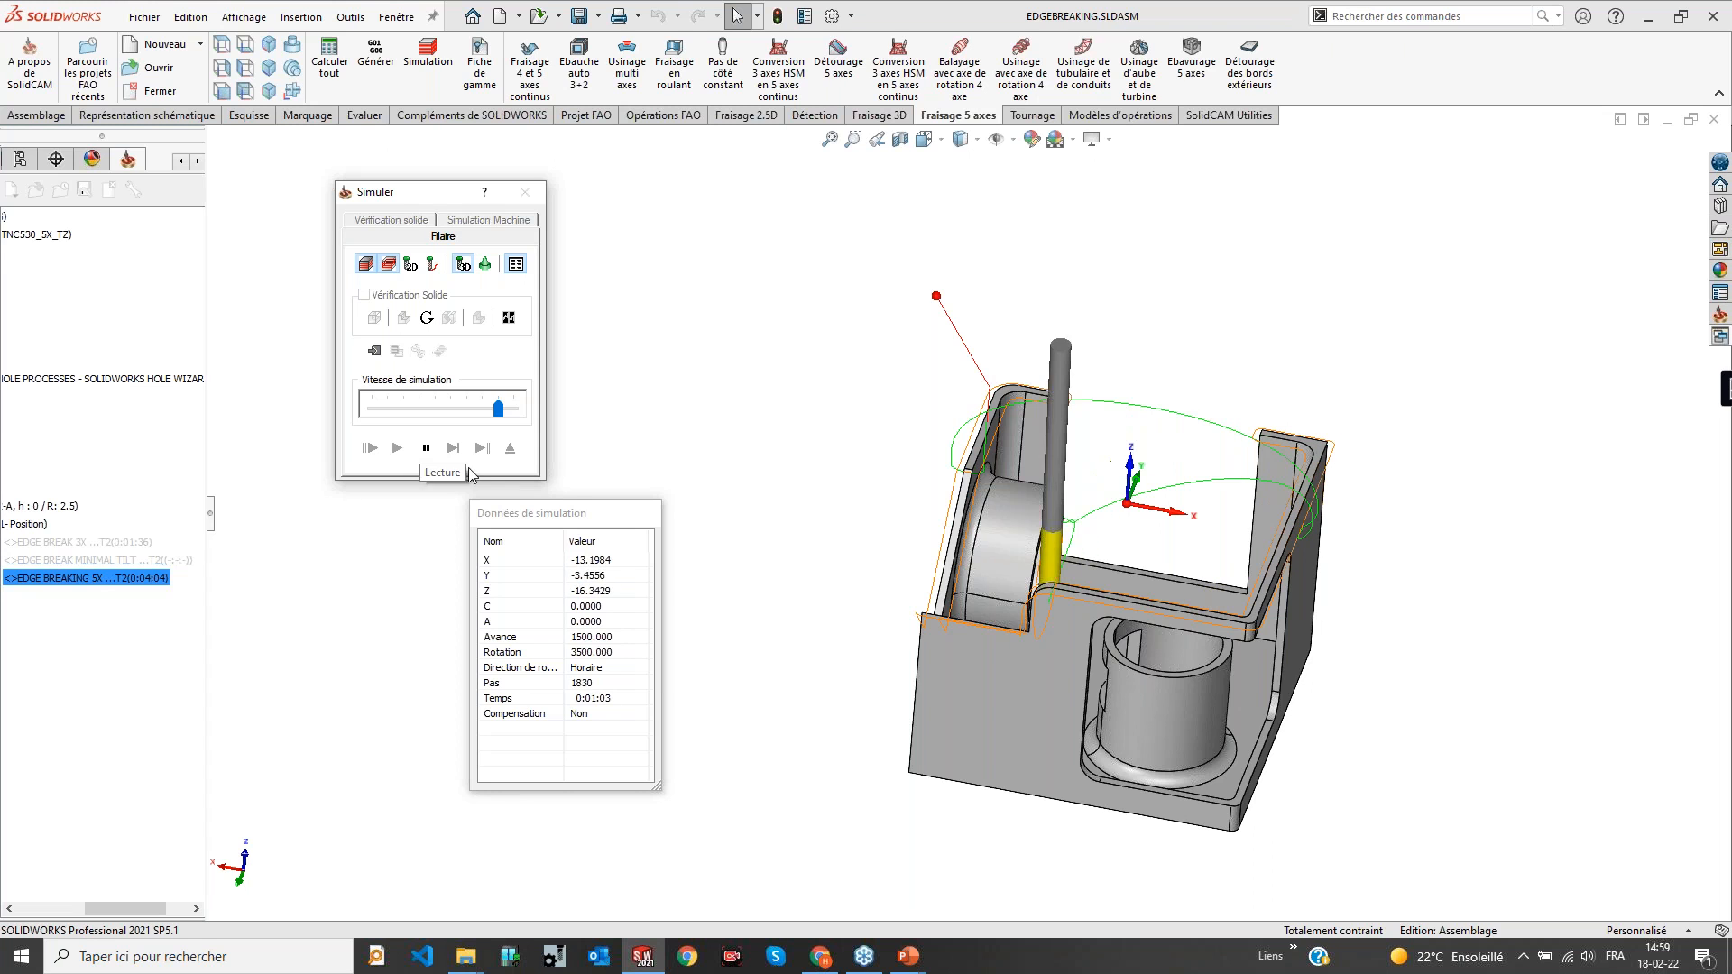
{"action": "scroll", "coordinate": [961, 453], "scroll_direction": "down", "scroll_amount": 5}
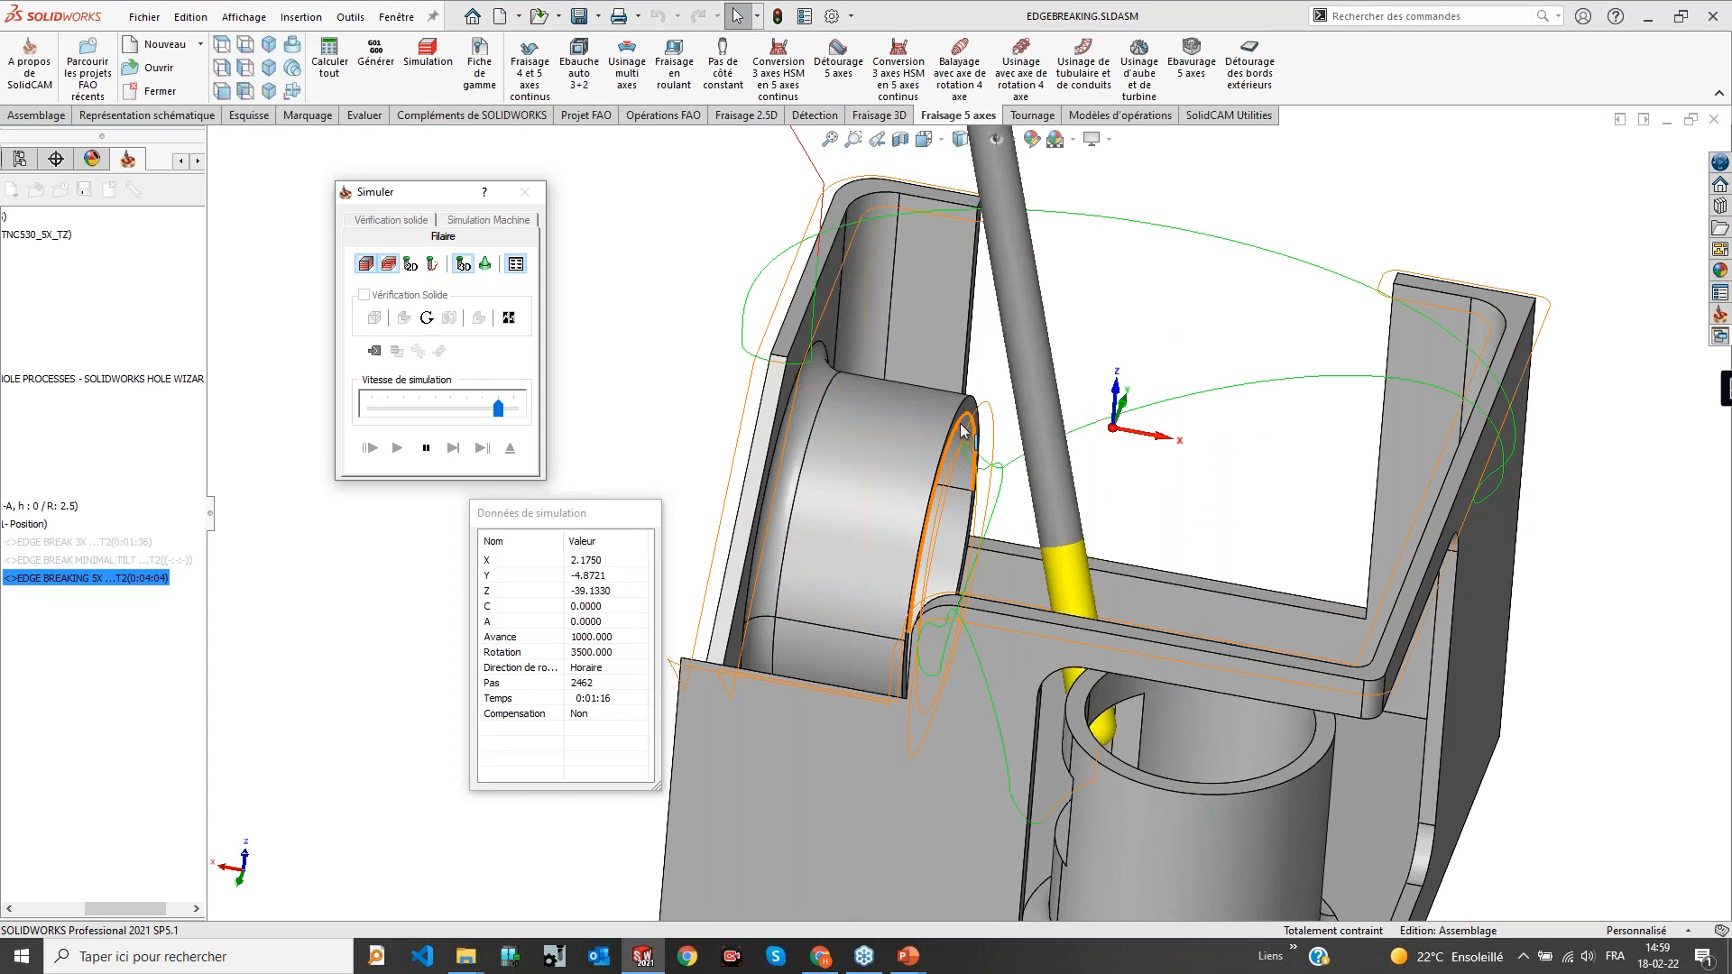
{"action": "scroll", "coordinate": [1133, 665], "scroll_direction": "up", "scroll_amount": 5}
{"action": "middle_click_drag", "start_coordinate": [1129, 665], "coordinate": [1140, 632]}
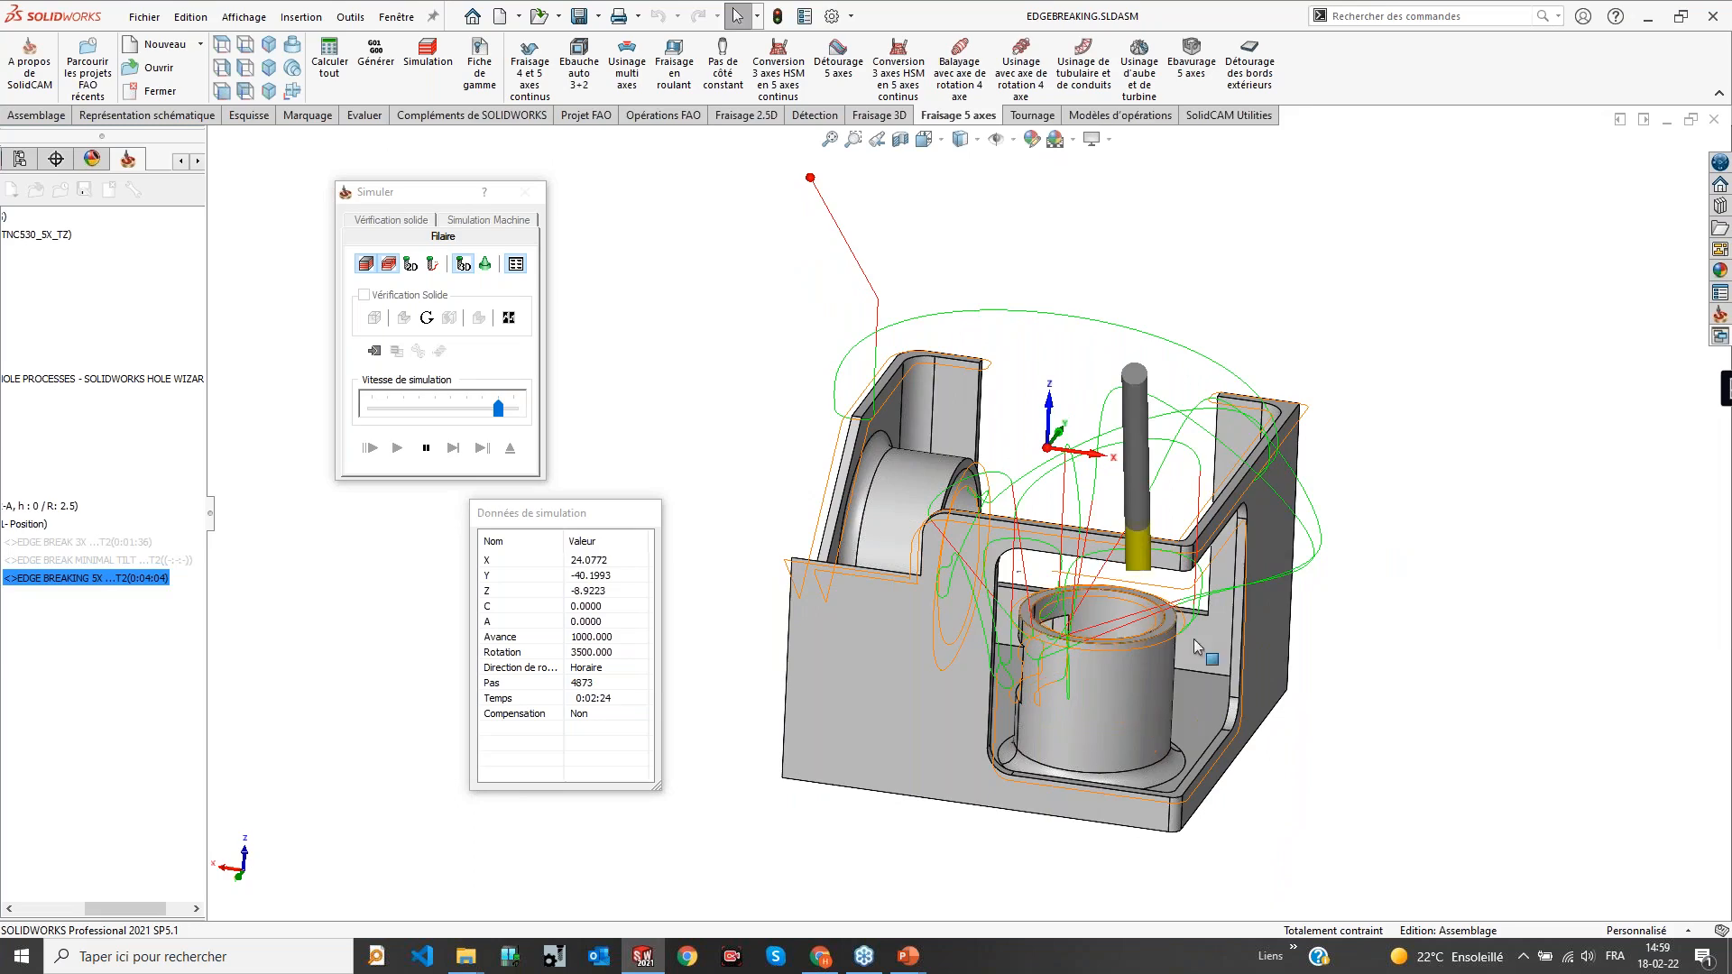
{"action": "middle_click_drag", "start_coordinate": [1398, 668], "coordinate": [1376, 715]}
{"action": "scroll", "coordinate": [1226, 637], "scroll_direction": "up", "scroll_amount": 3}
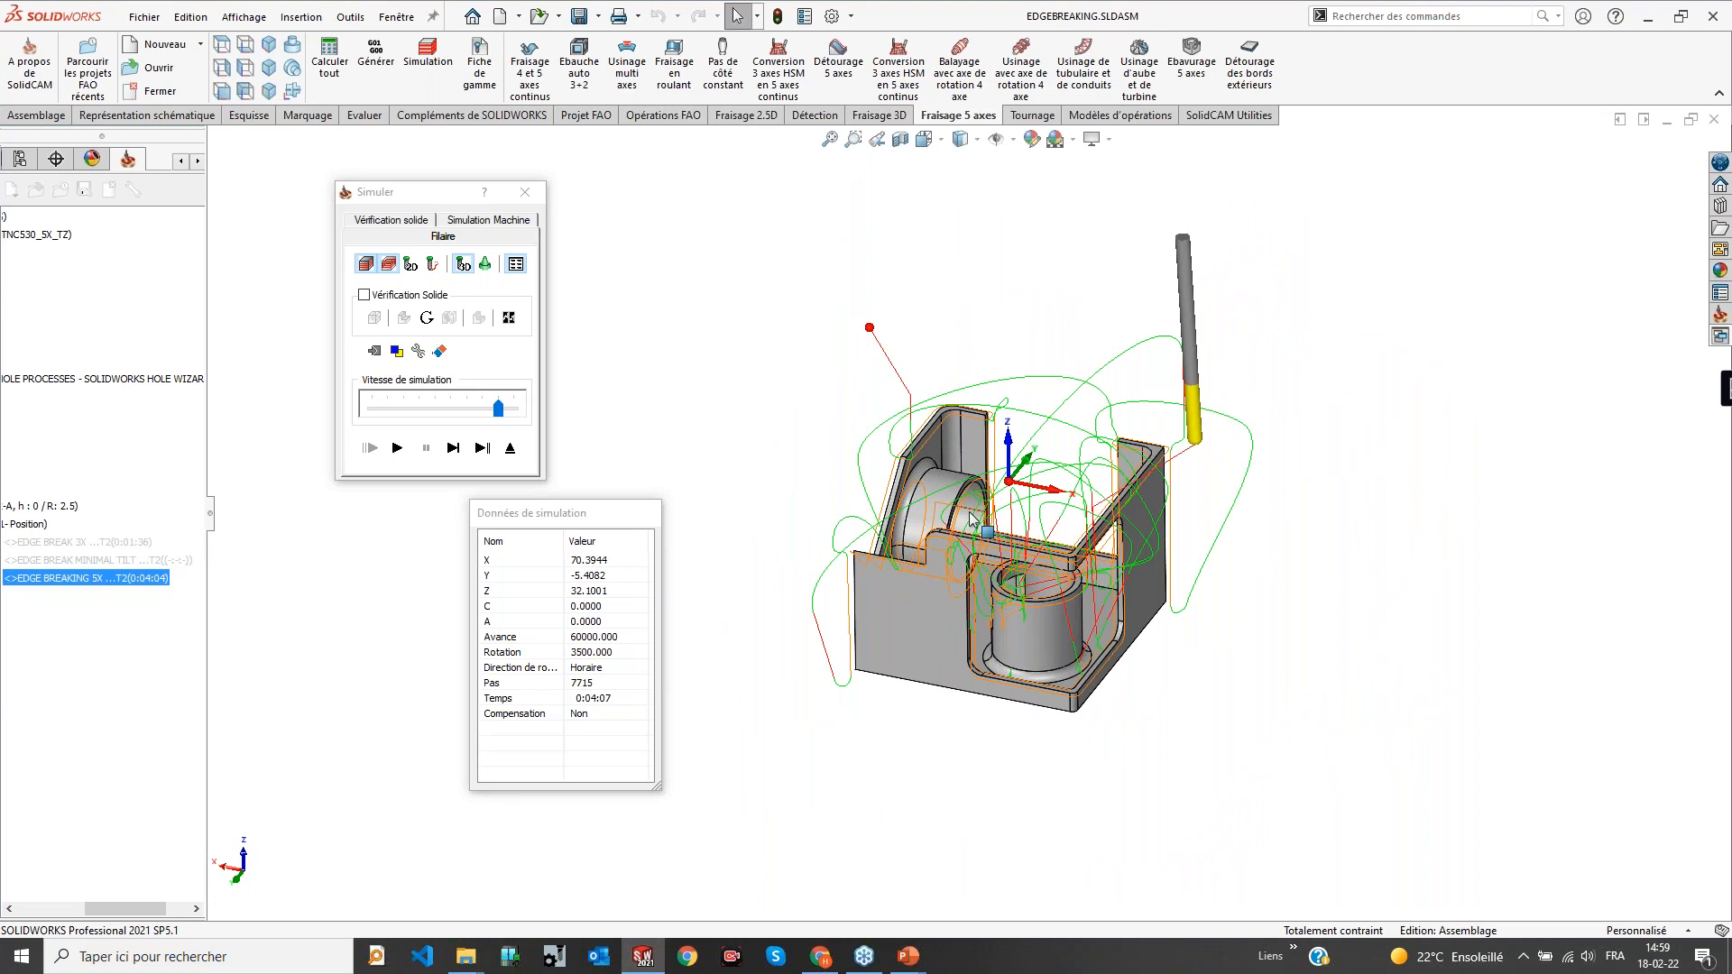
Run the solid verification of EDGE BREAKING 5X at maximum simulation speed and watch the housing edges being machined
{"action": "left_click", "coordinate": [442, 237]}
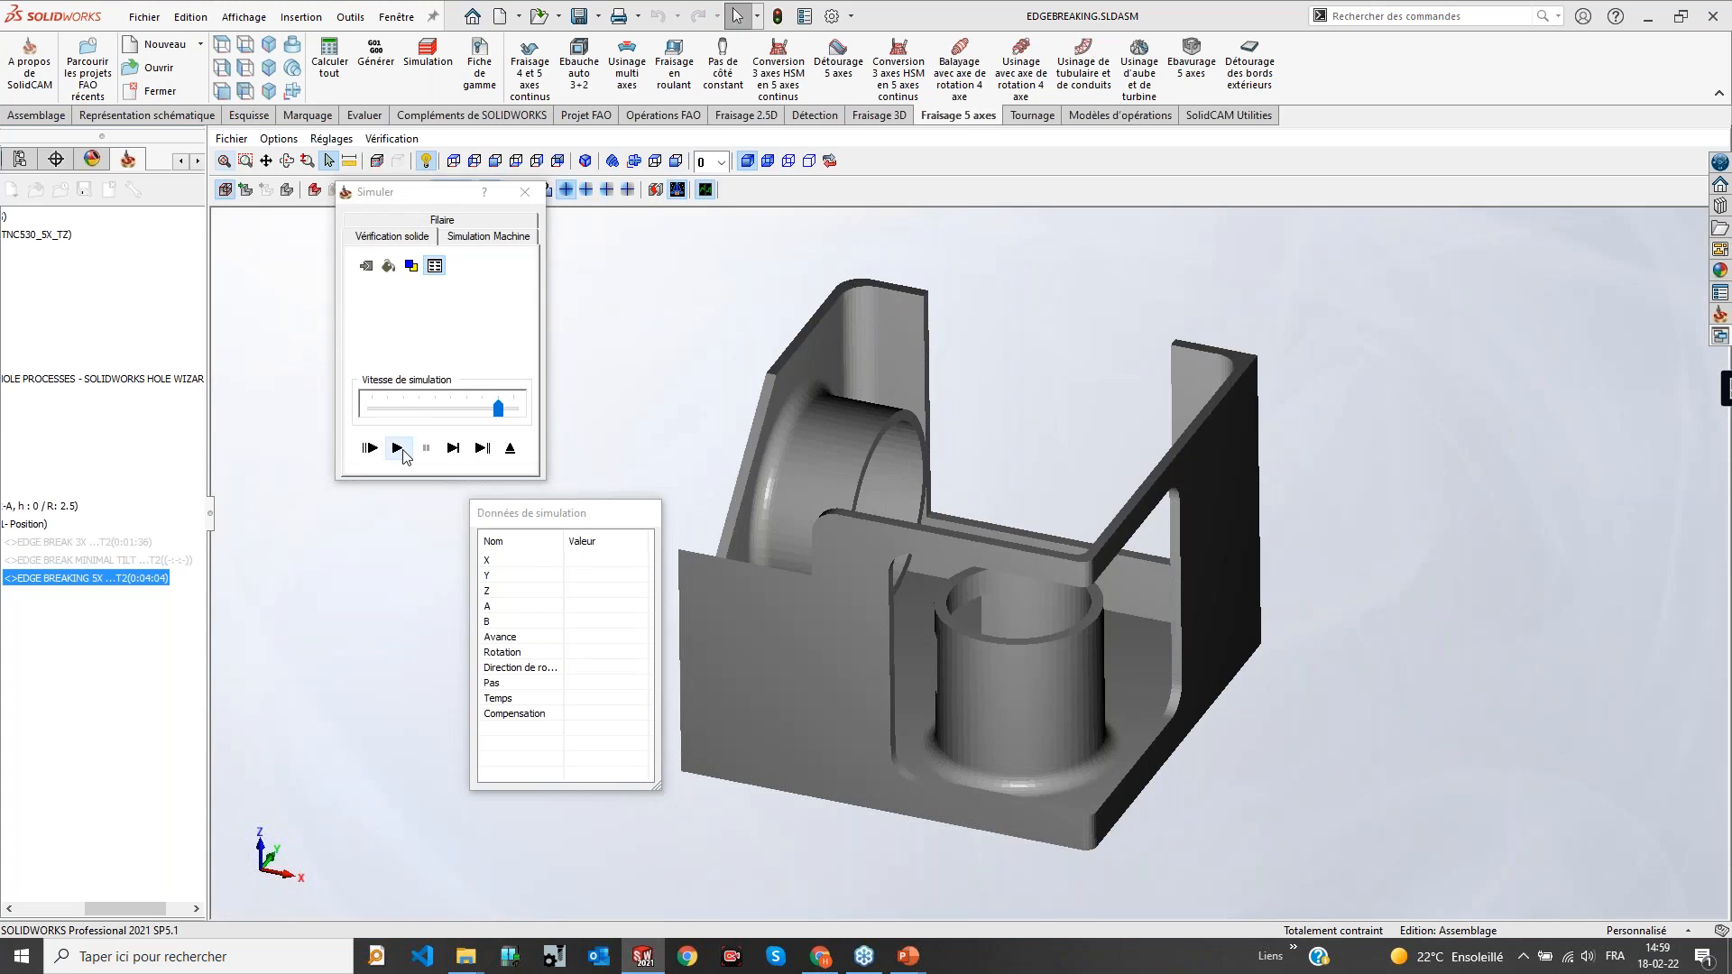
{"action": "left_click", "coordinate": [403, 450]}
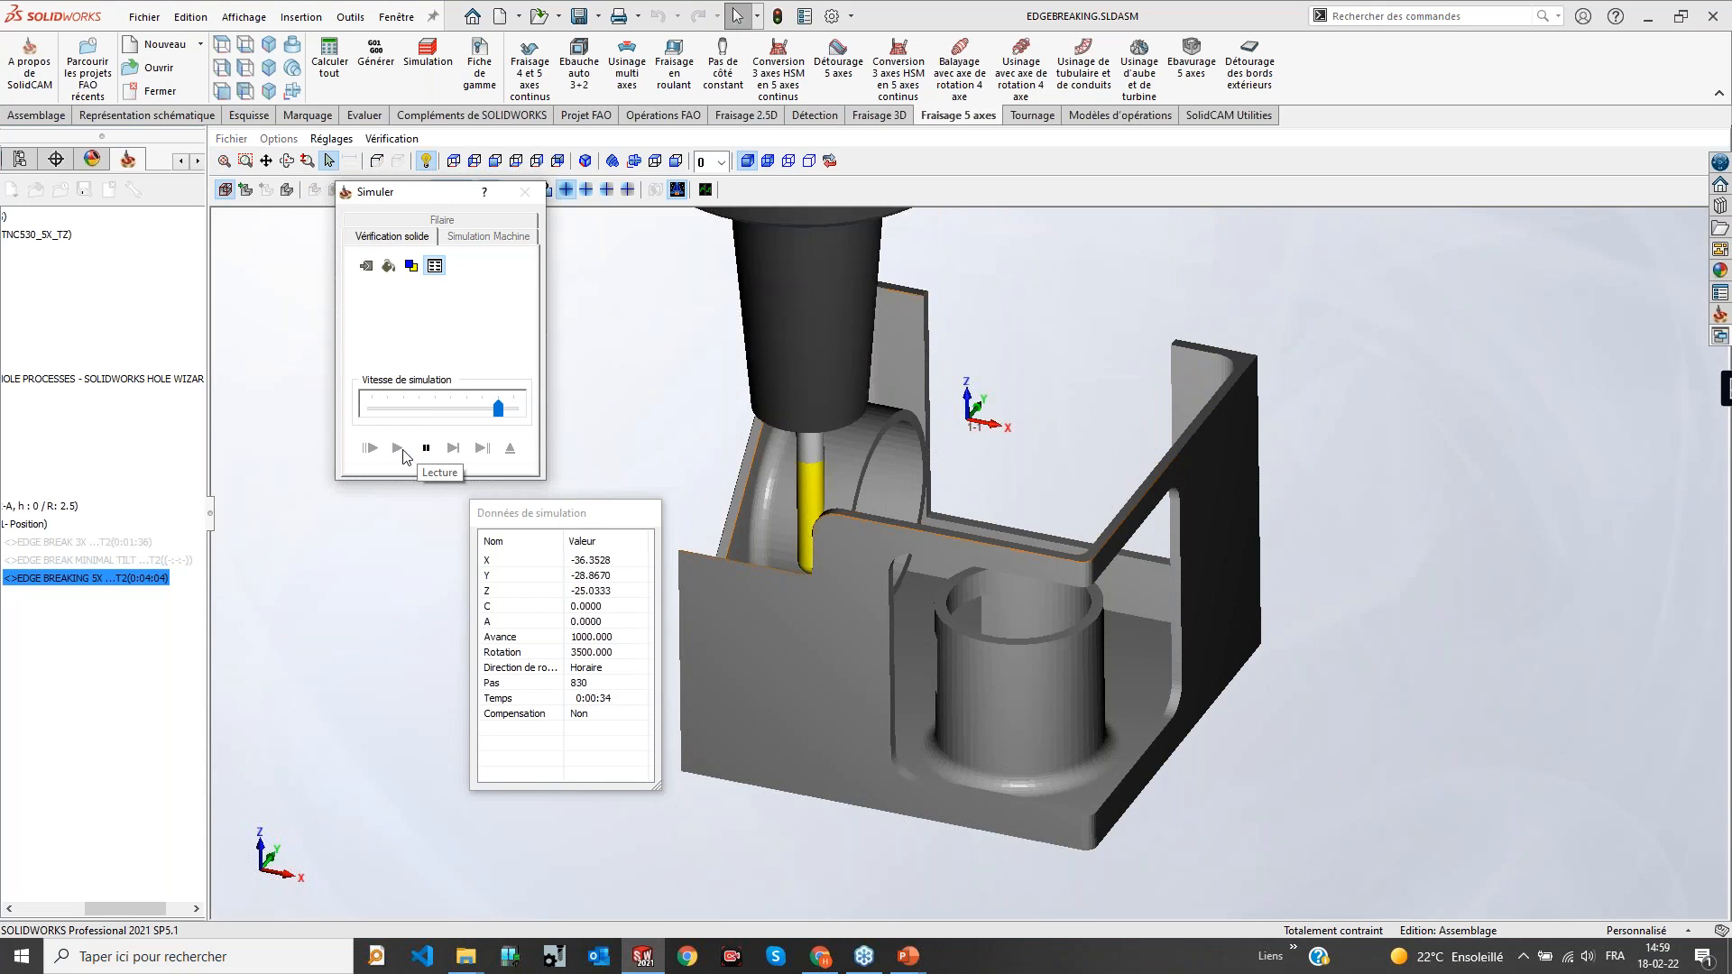
{"action": "left_click_drag", "start_coordinate": [498, 409], "coordinate": [518, 409]}
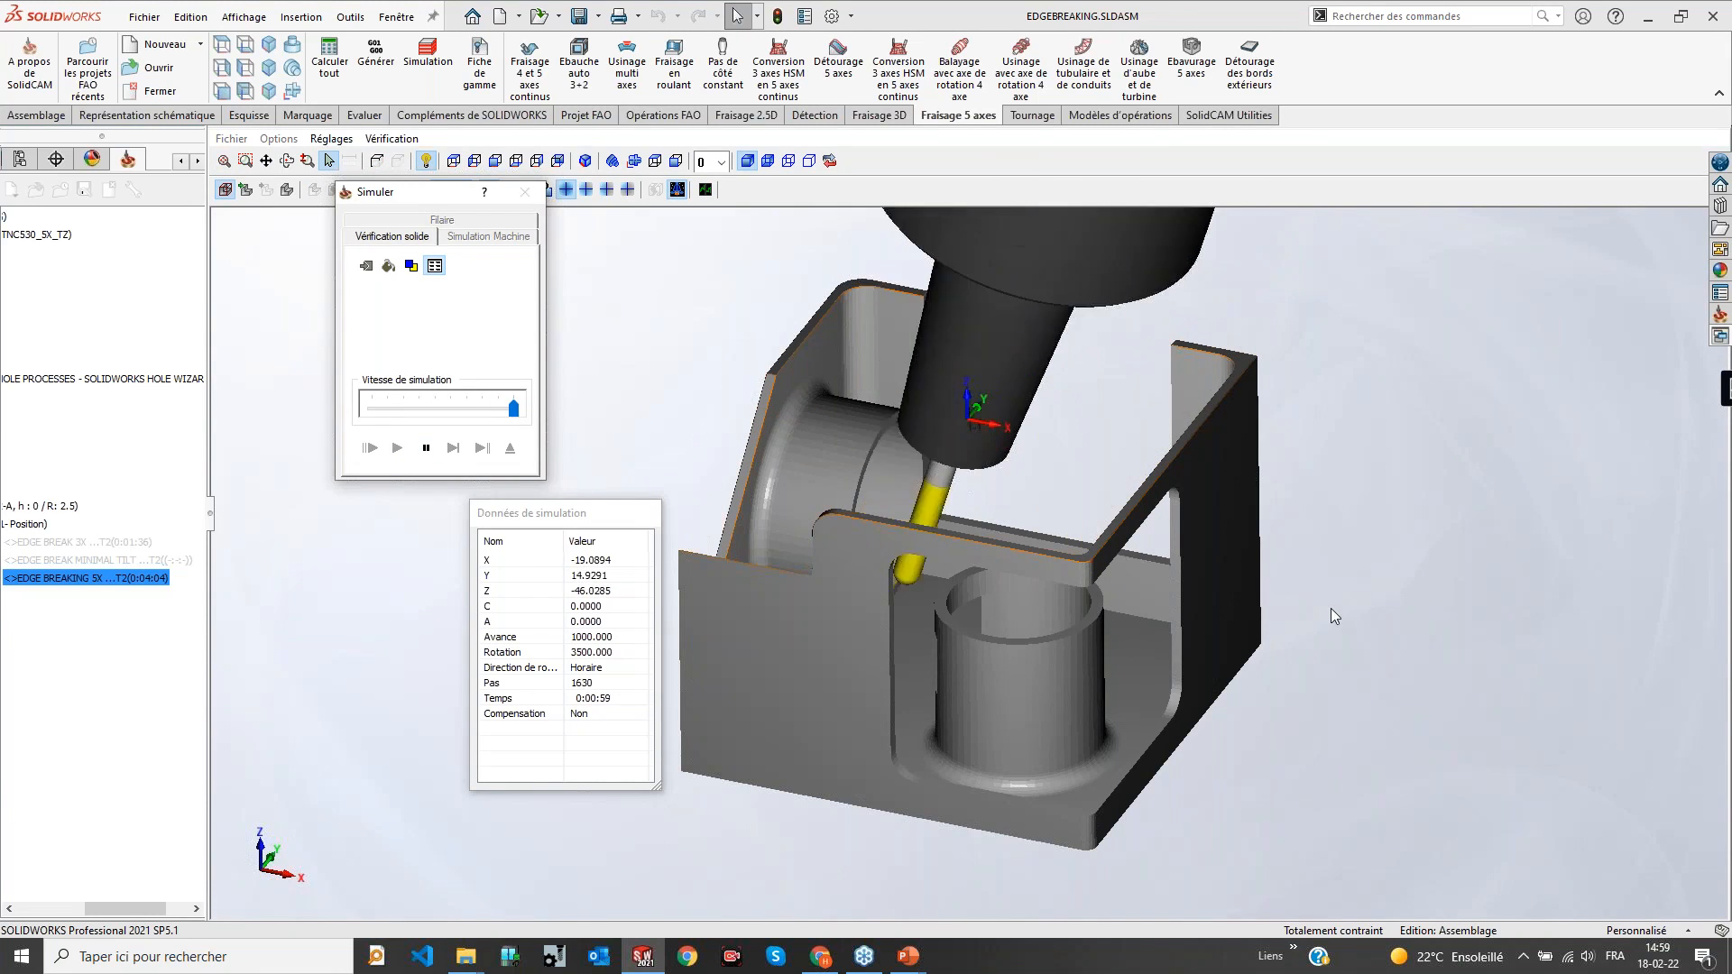
{"action": "scroll", "coordinate": [1330, 608], "scroll_direction": "up", "scroll_amount": 4}
{"action": "scroll", "coordinate": [1267, 564], "scroll_direction": "down", "scroll_amount": 6}
{"action": "scroll", "coordinate": [1085, 418], "scroll_direction": "up", "scroll_amount": 5}
{"action": "scroll", "coordinate": [1021, 412], "scroll_direction": "down", "scroll_amount": 5}
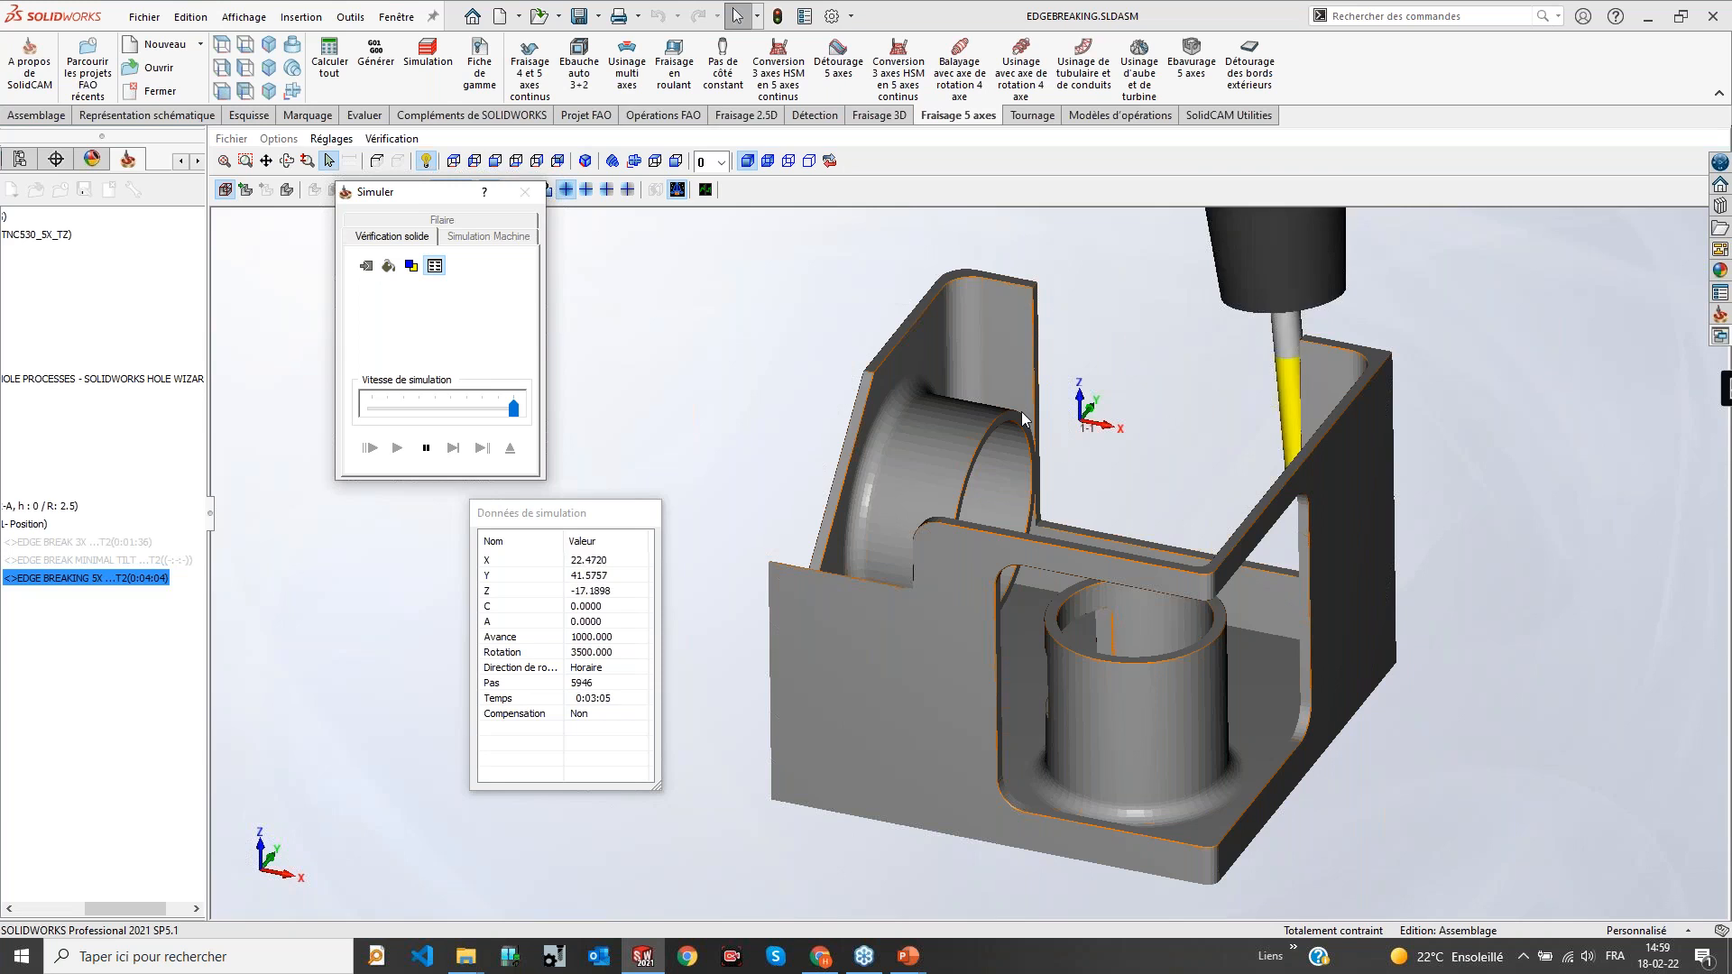
Inspect the broken edges of the housing's rectangular notch and round bosses from the opposite side, and exit the simulation
{"action": "middle_click_drag", "start_coordinate": [1078, 456], "coordinate": [1261, 460]}
{"action": "left_click_drag", "start_coordinate": [1284, 475], "coordinate": [1350, 545]}
{"action": "scroll", "coordinate": [1329, 545], "scroll_direction": "up", "scroll_amount": 5}
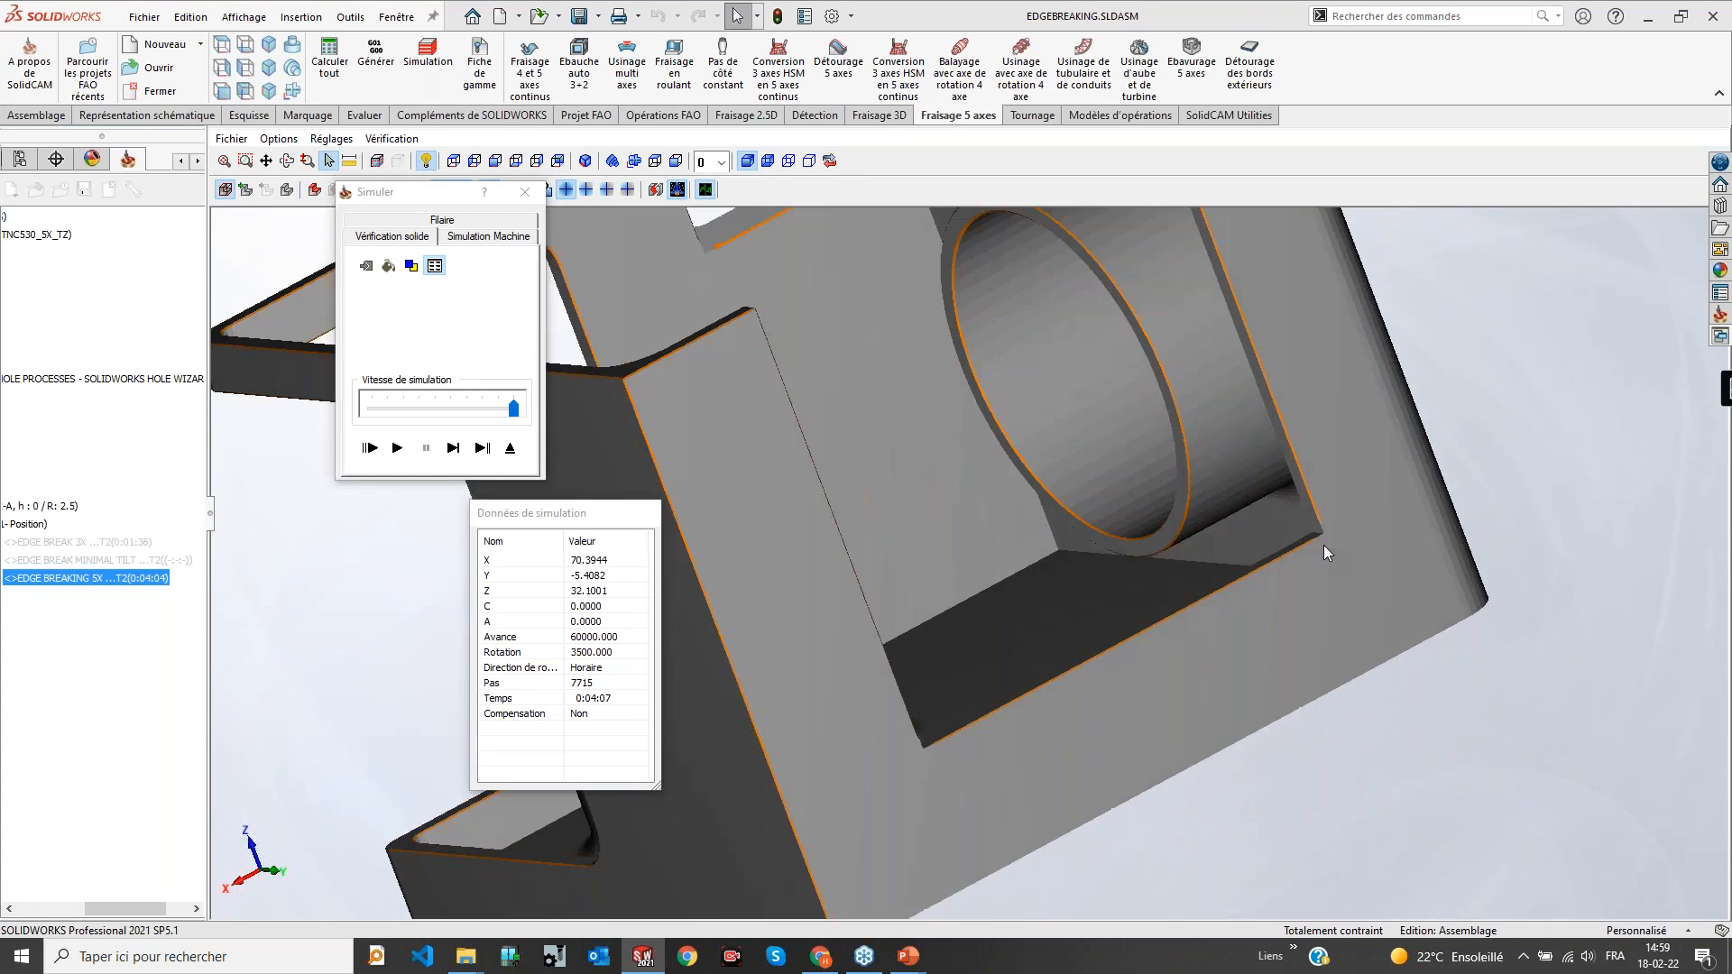
{"action": "scroll", "coordinate": [1198, 482], "scroll_direction": "down", "scroll_amount": 10}
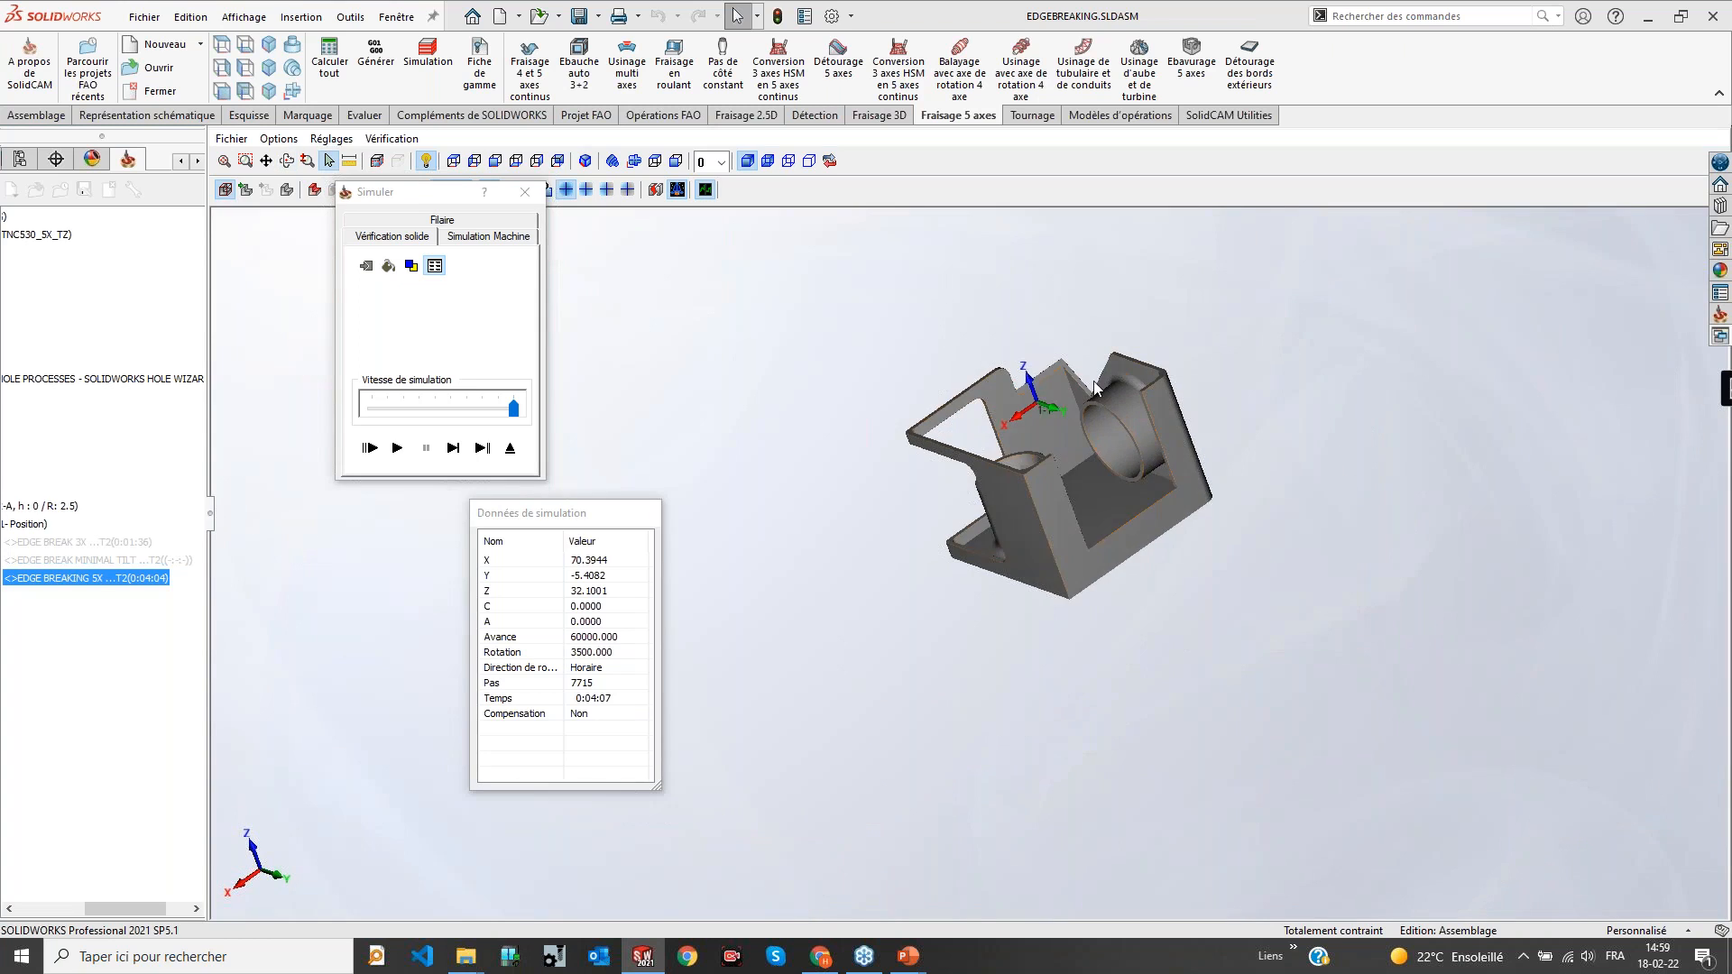
{"action": "scroll", "coordinate": [978, 448], "scroll_direction": "up", "scroll_amount": 5}
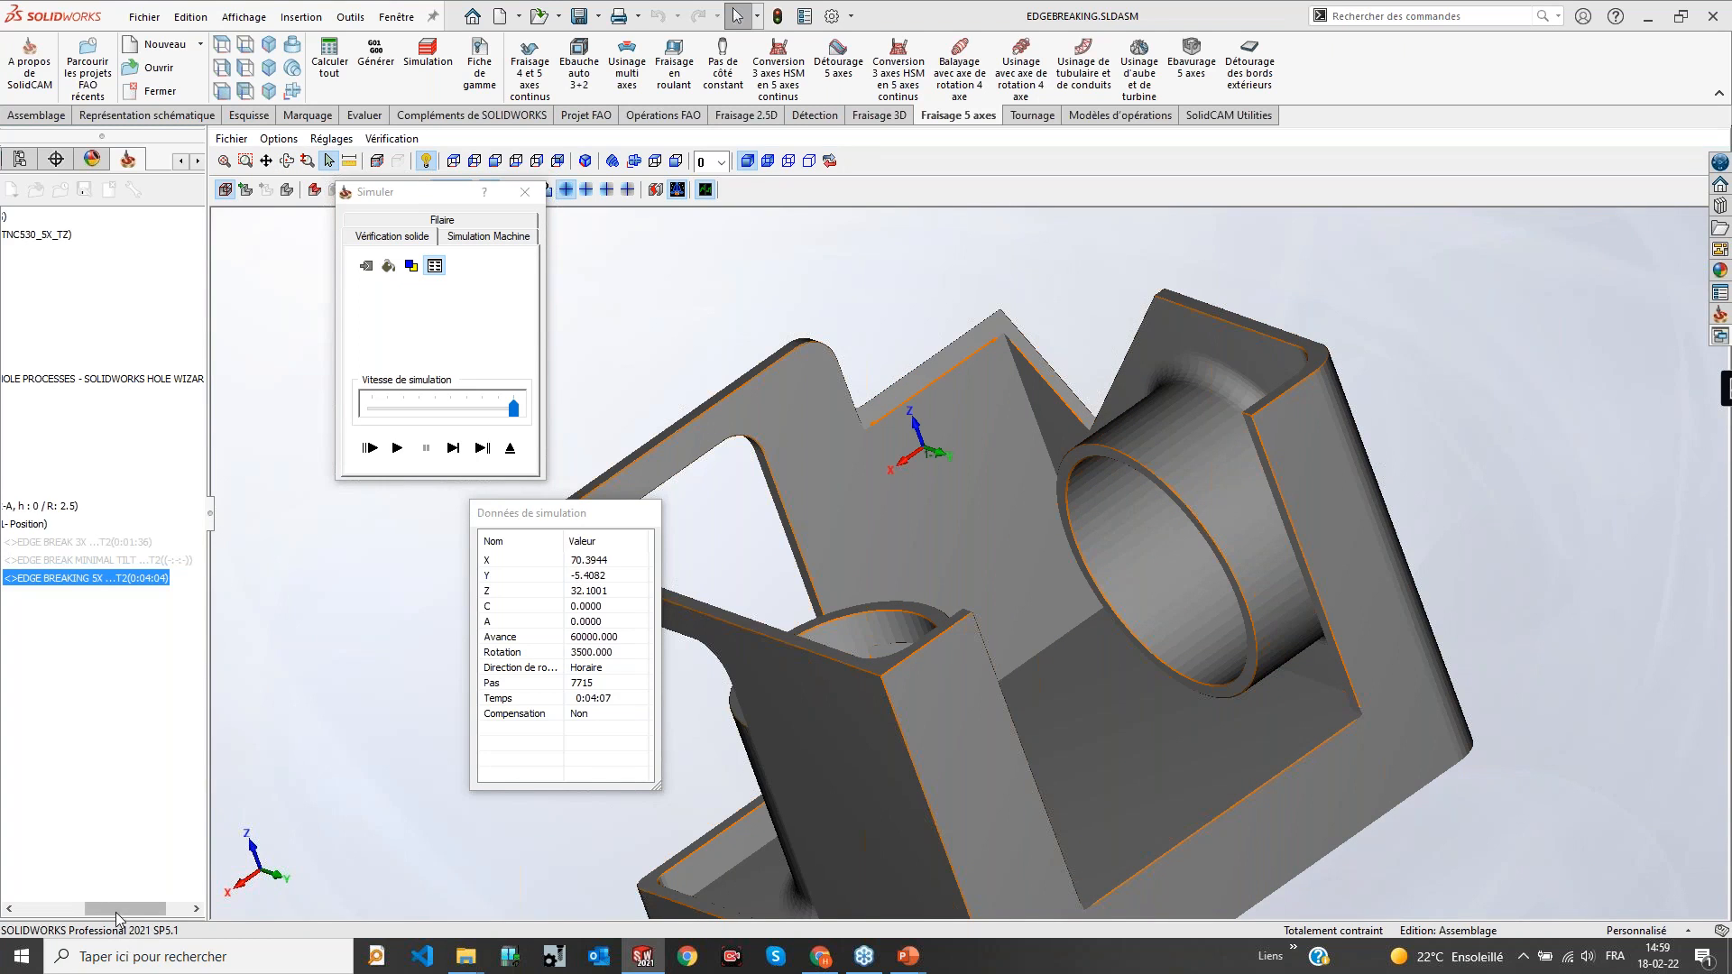
{"action": "left_click_drag", "start_coordinate": [117, 909], "coordinate": [80, 910]}
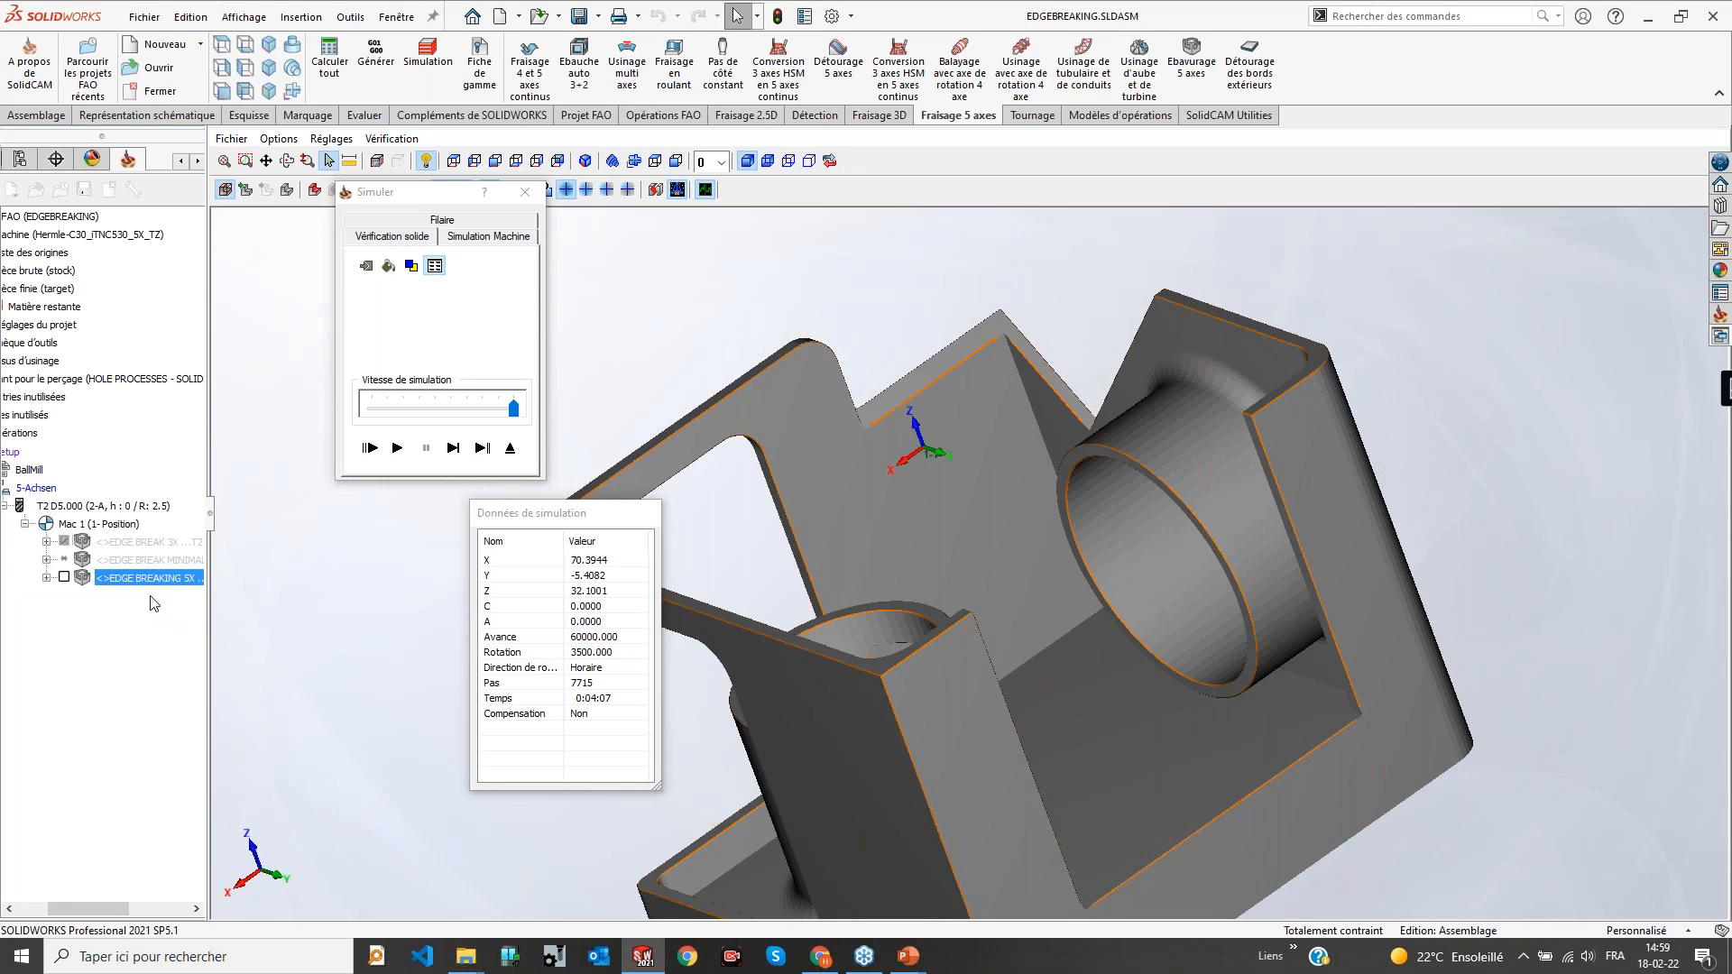
{"action": "scroll", "coordinate": [992, 600], "scroll_direction": "down", "scroll_amount": 2}
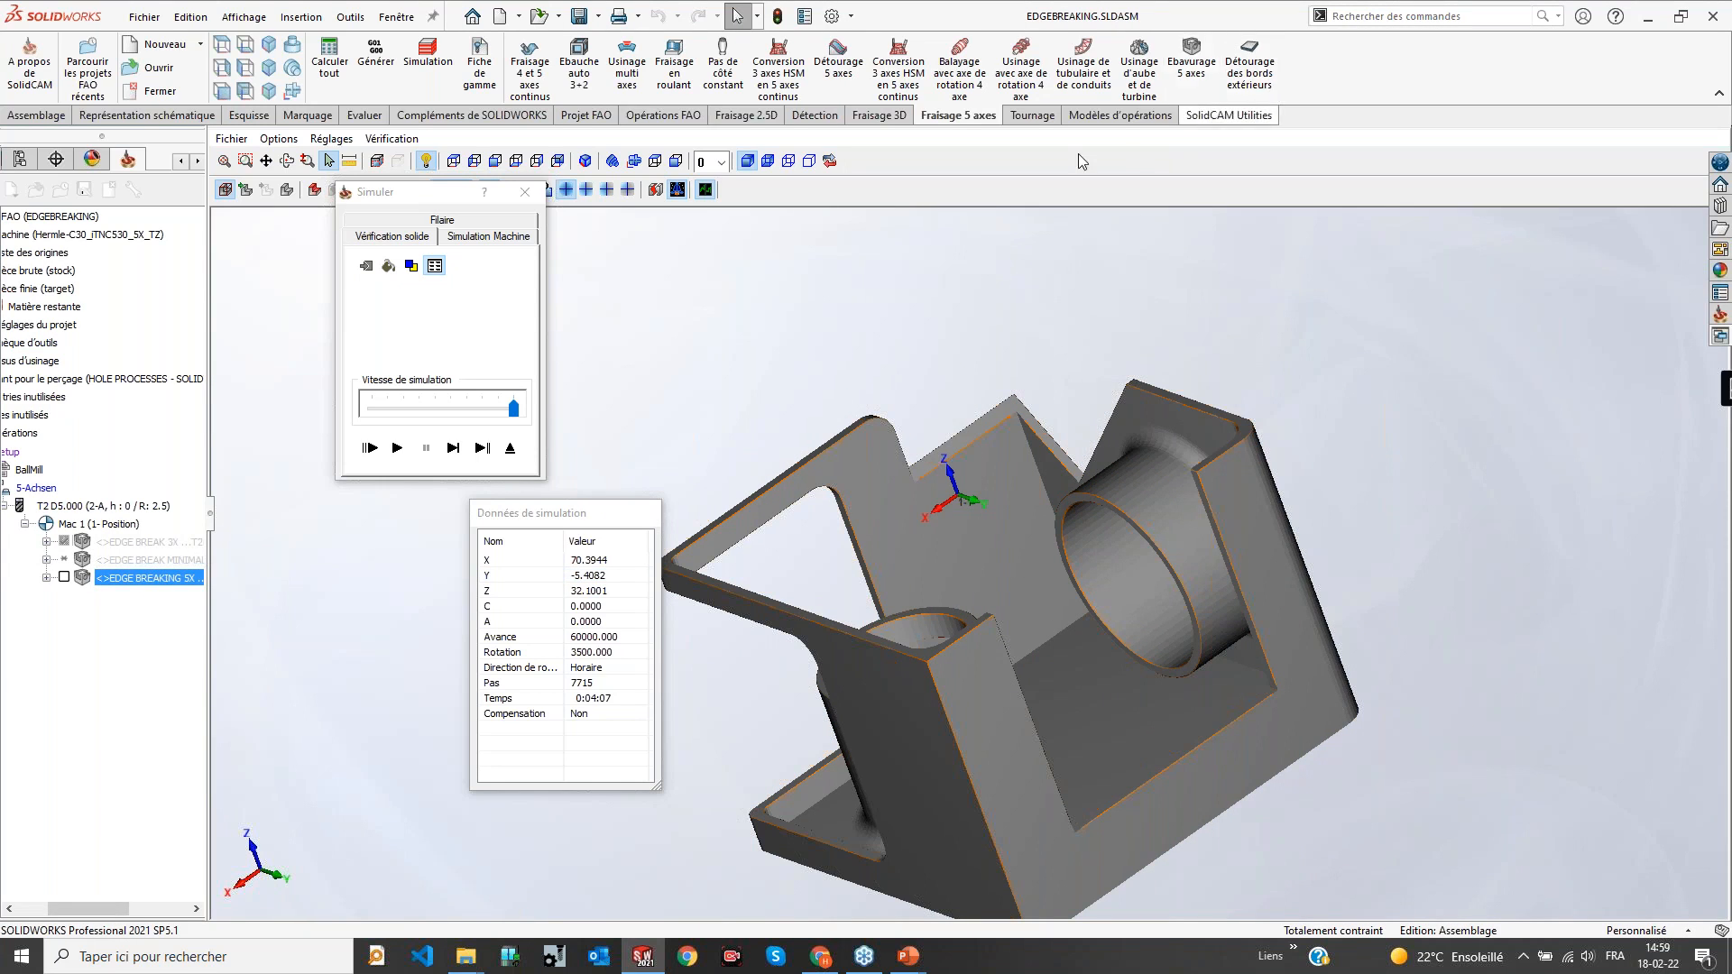
{"action": "left_click", "coordinate": [512, 447]}
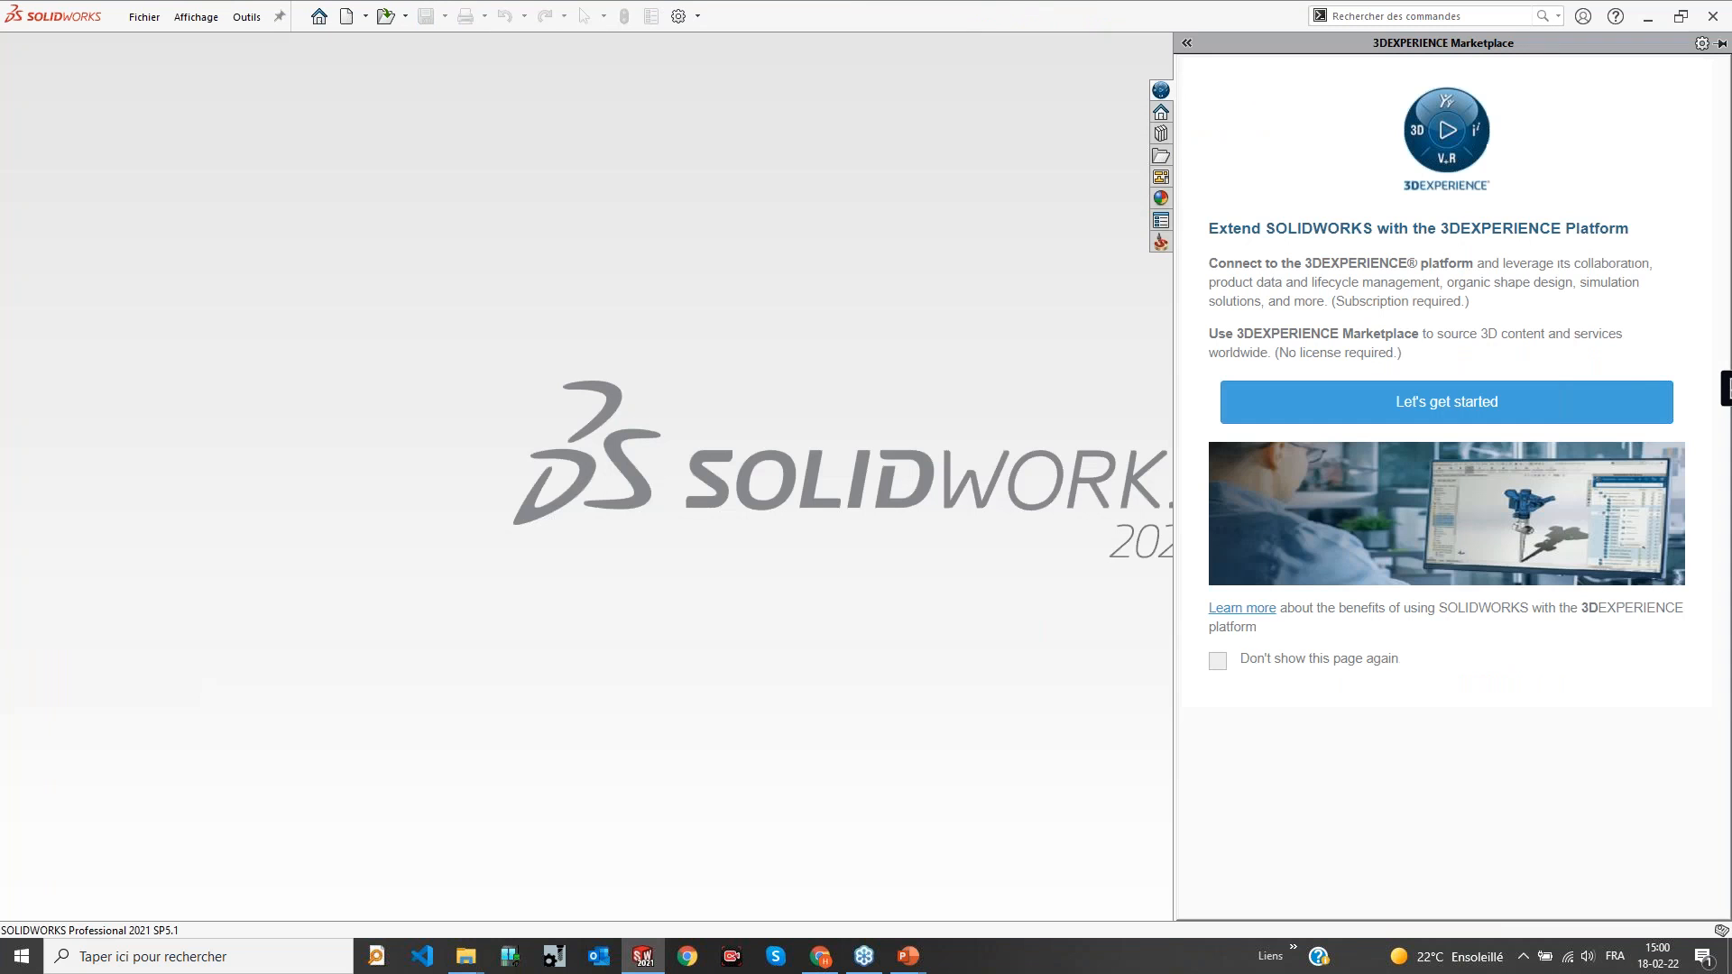
Open the CAM project EDGE TRIMMING 1.prt from the 6-EDGE TRIMMING folder in WEBINAR 5X FILES
{"action": "left_click", "coordinate": [1161, 241]}
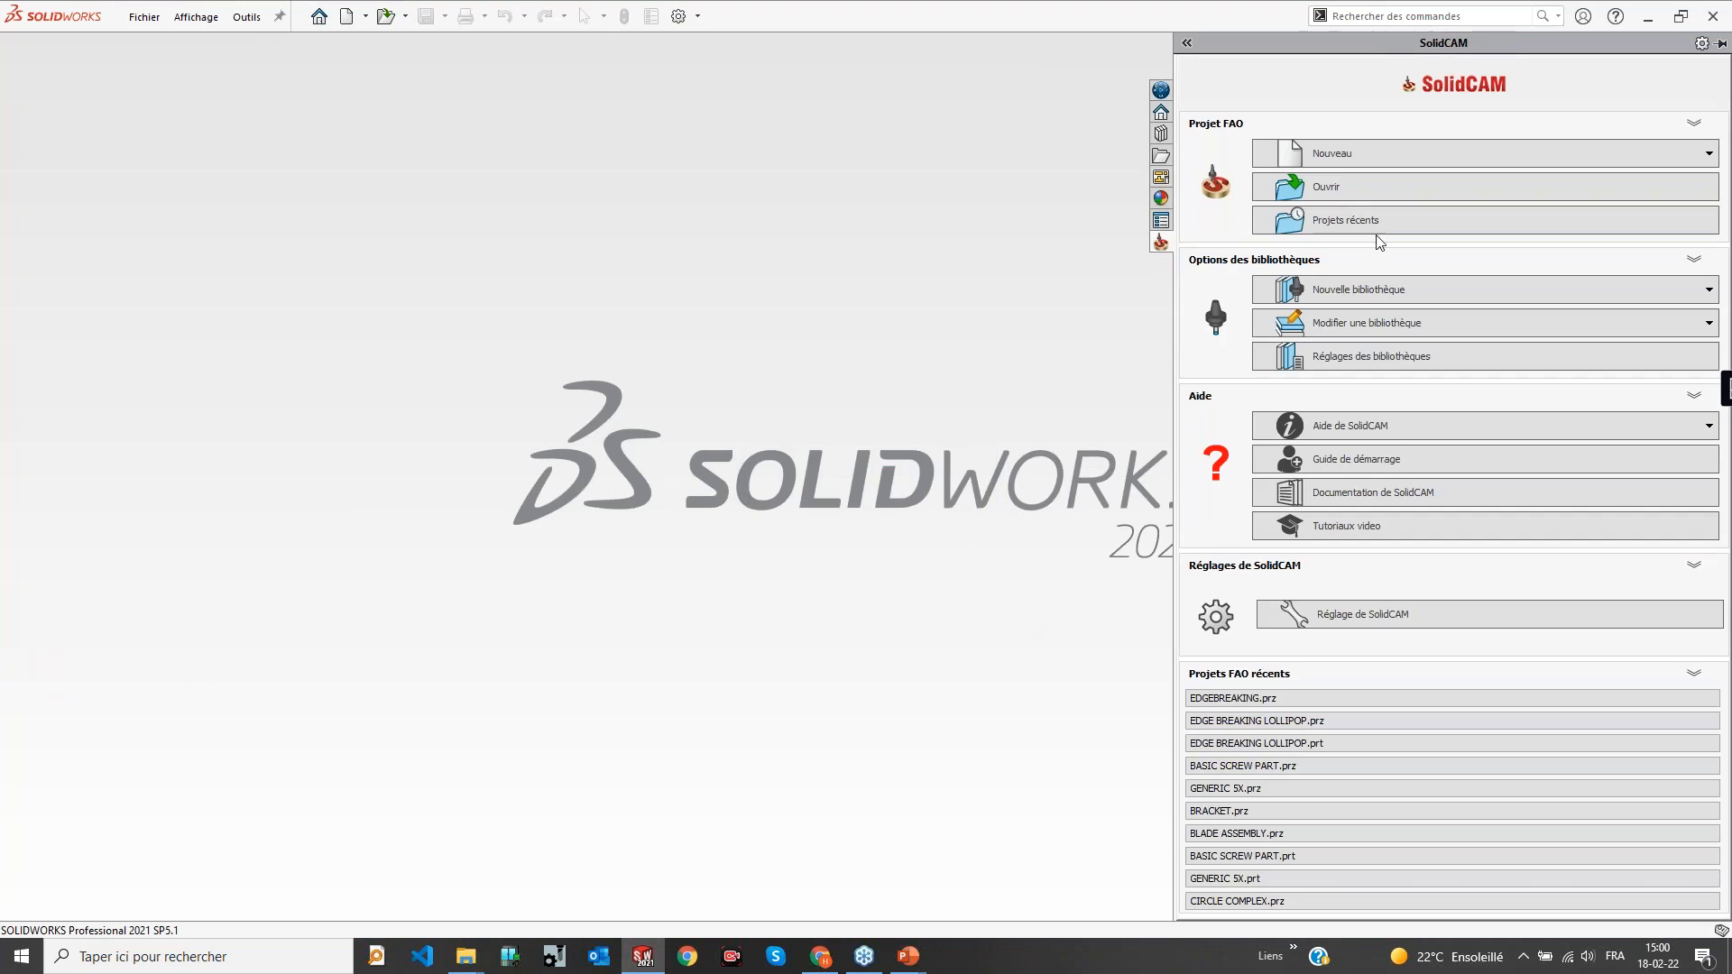
{"action": "left_click", "coordinate": [1459, 192]}
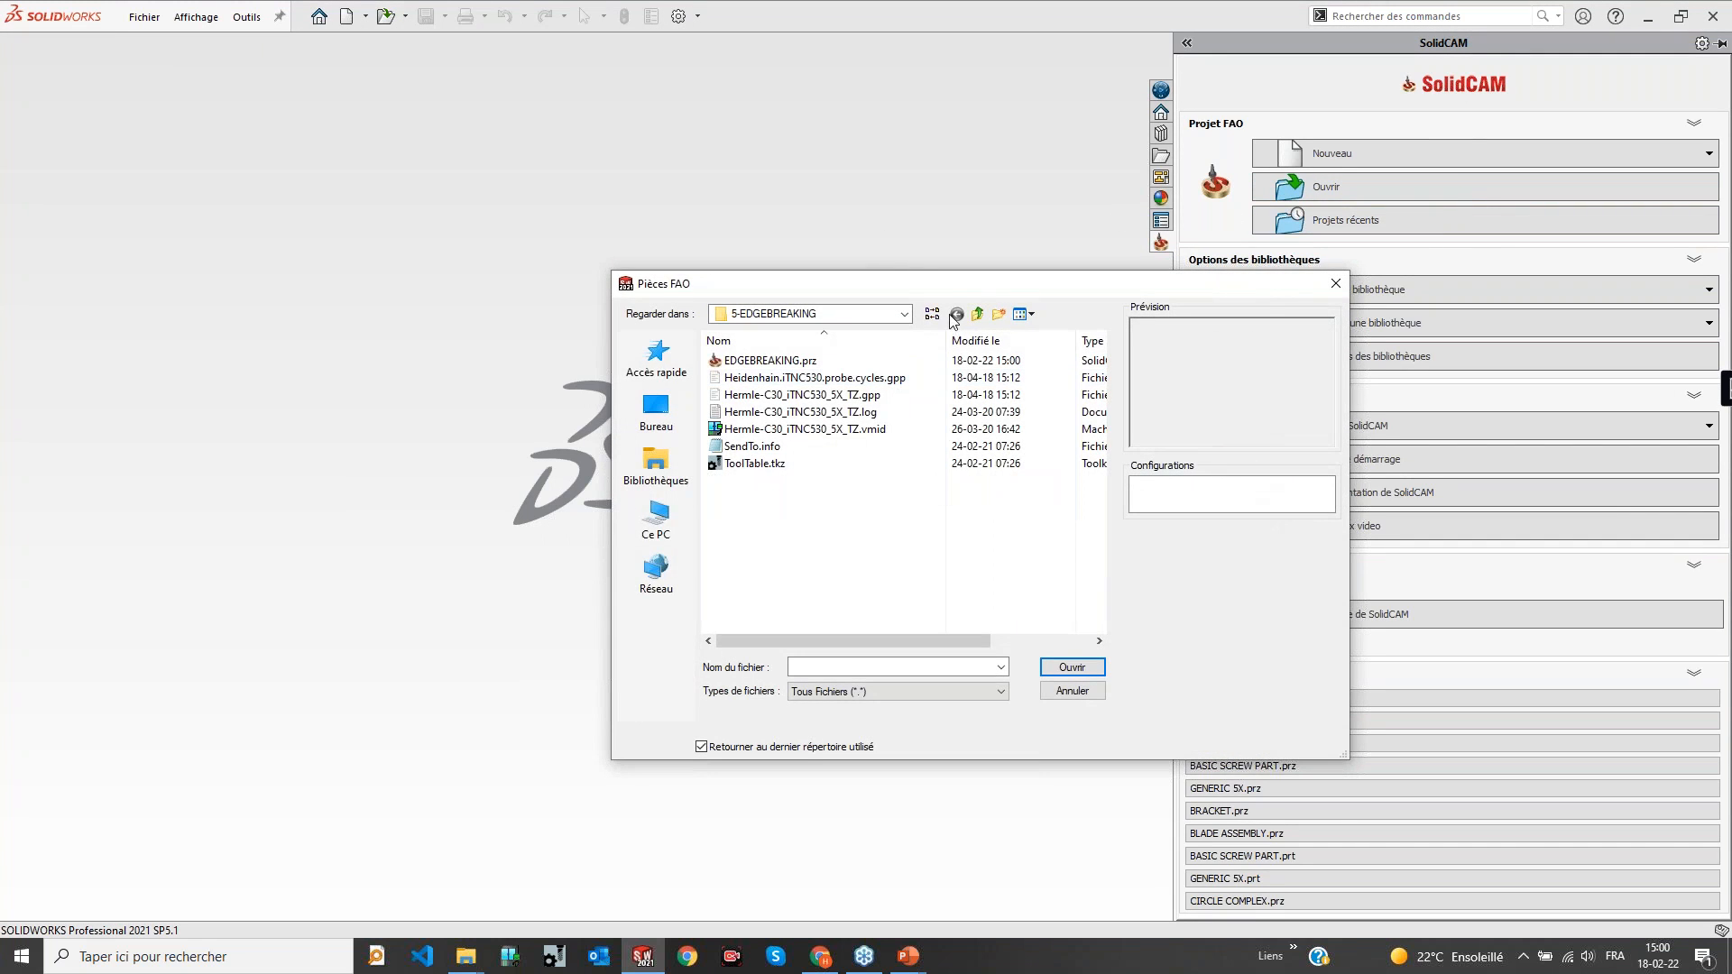
{"action": "left_click", "coordinate": [980, 320]}
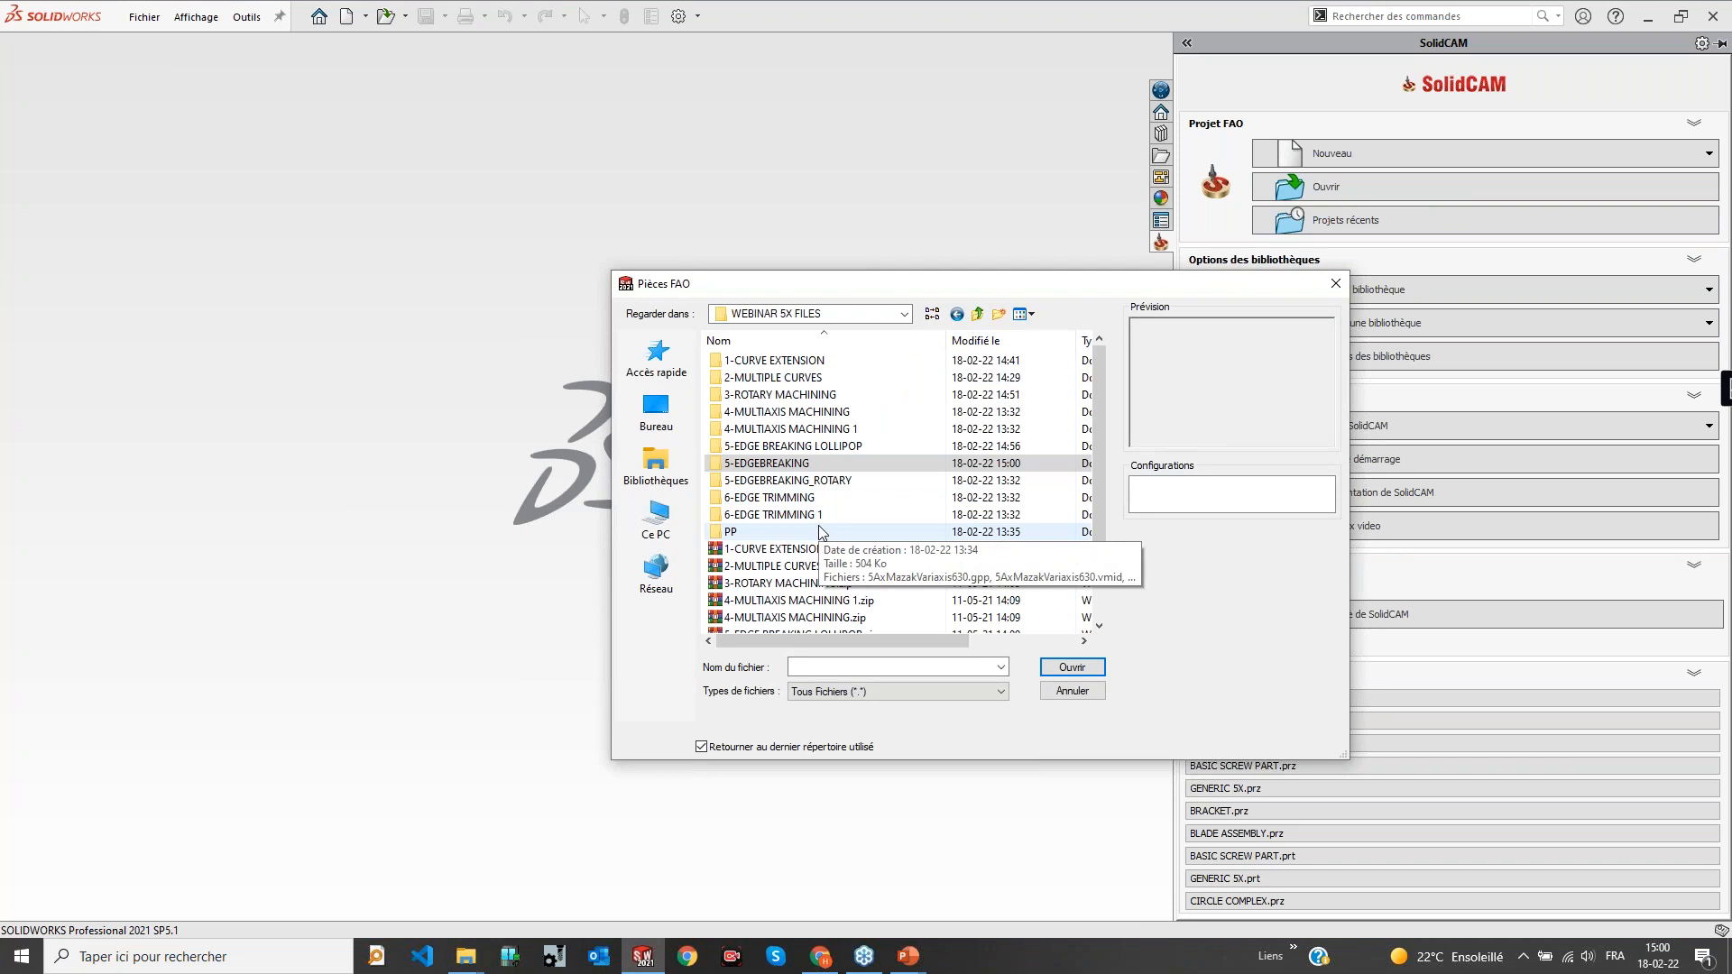
{"action": "double_click", "coordinate": [818, 497]}
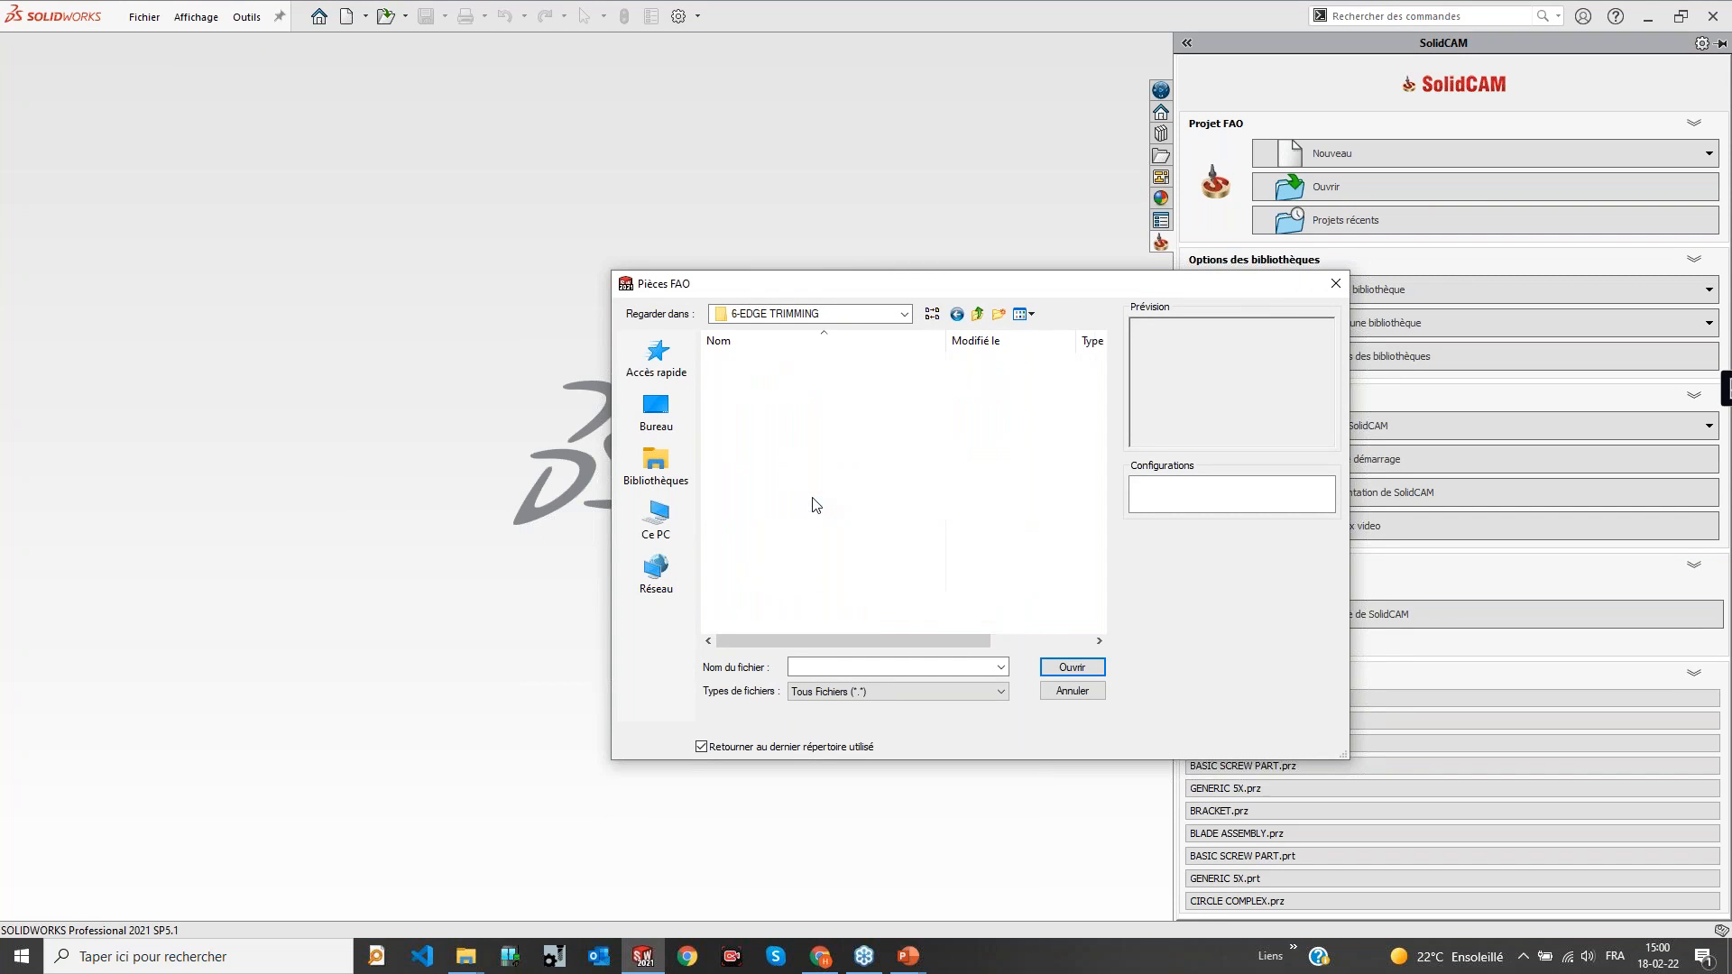
{"action": "left_click", "coordinate": [748, 431]}
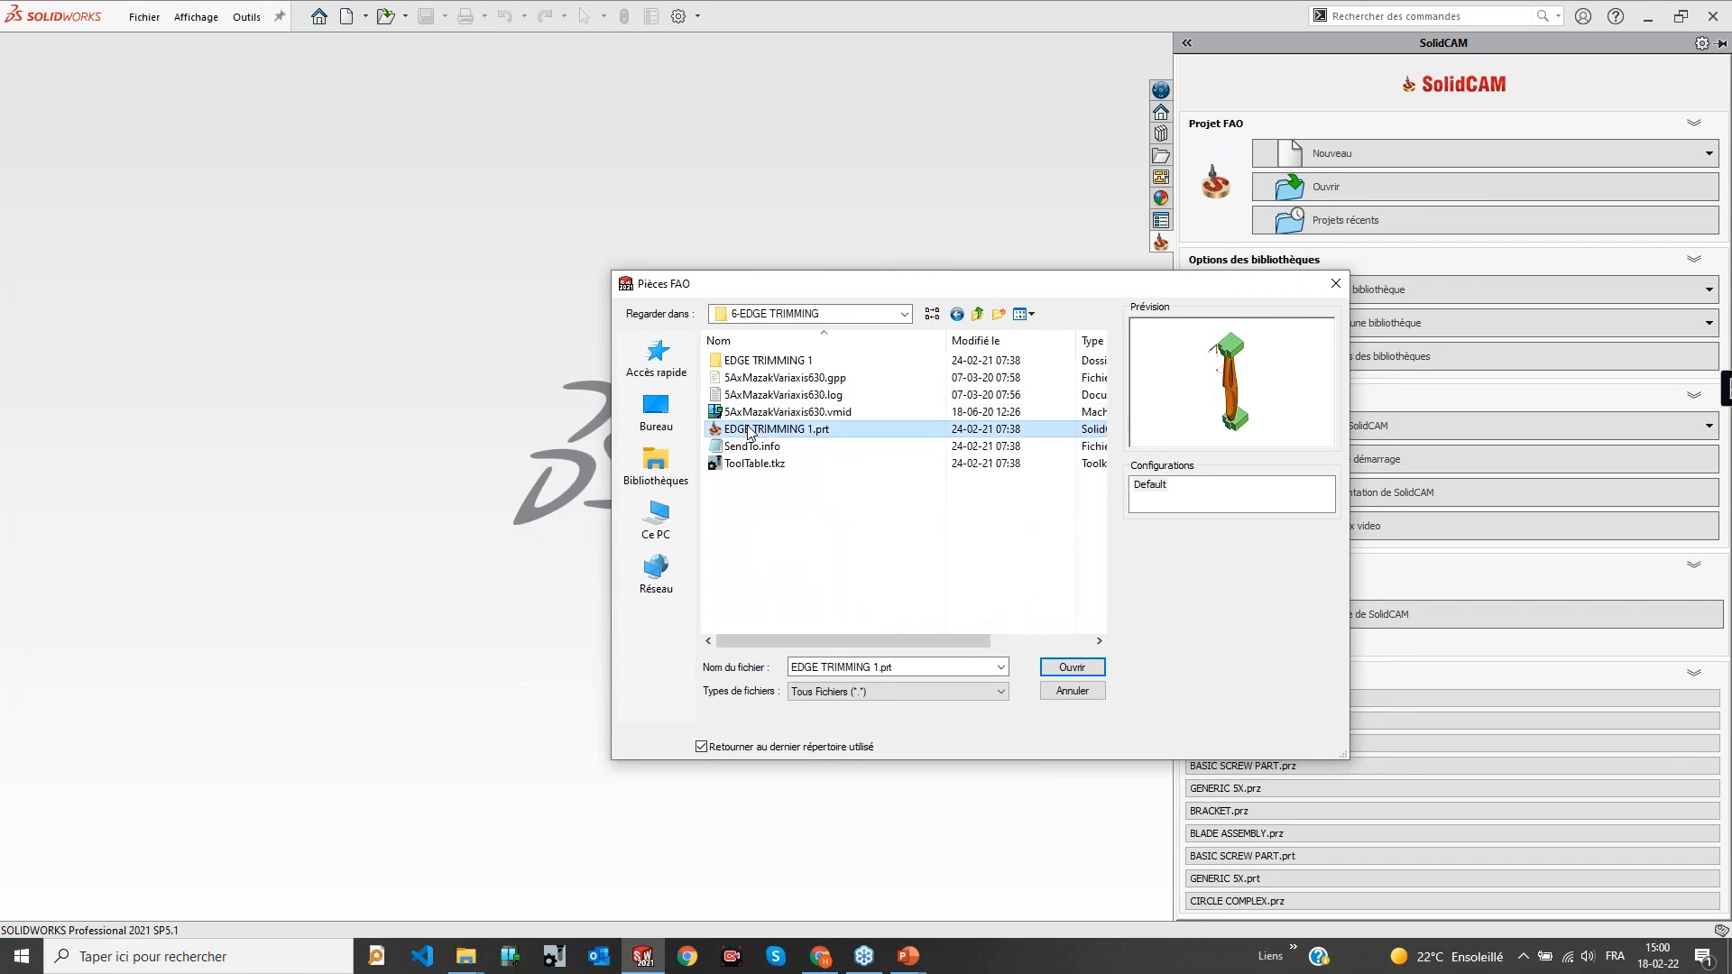
{"action": "left_click", "coordinate": [1073, 669]}
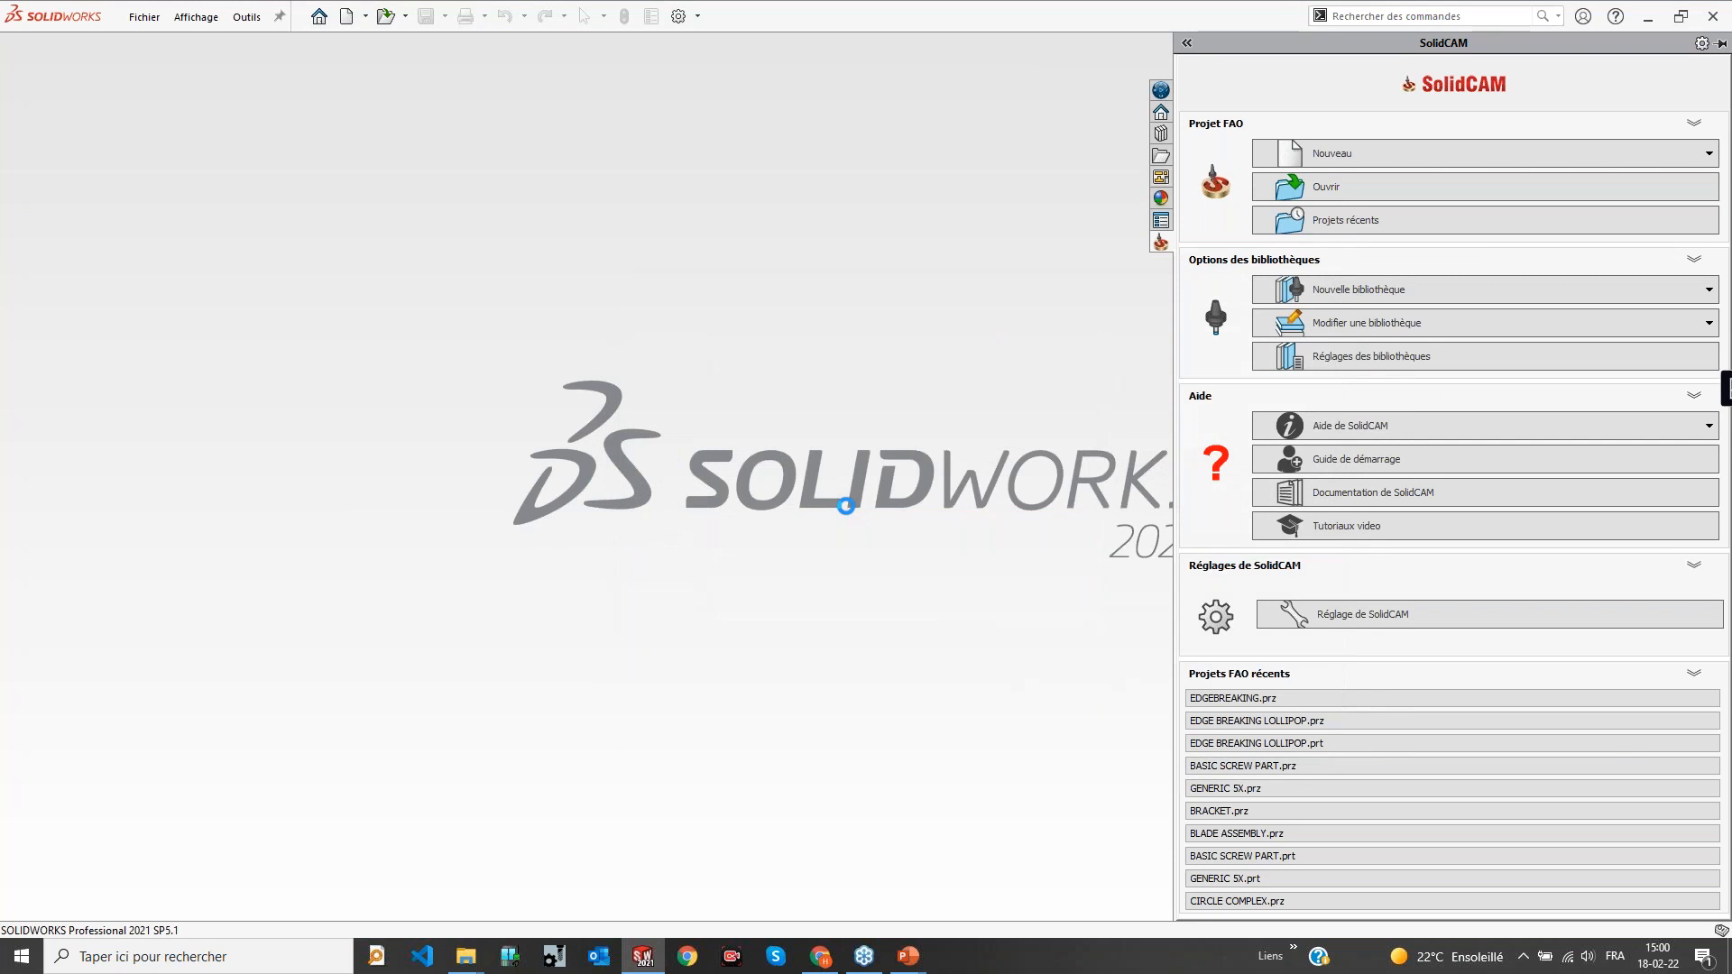
{"action": "left_click", "coordinate": [880, 317]}
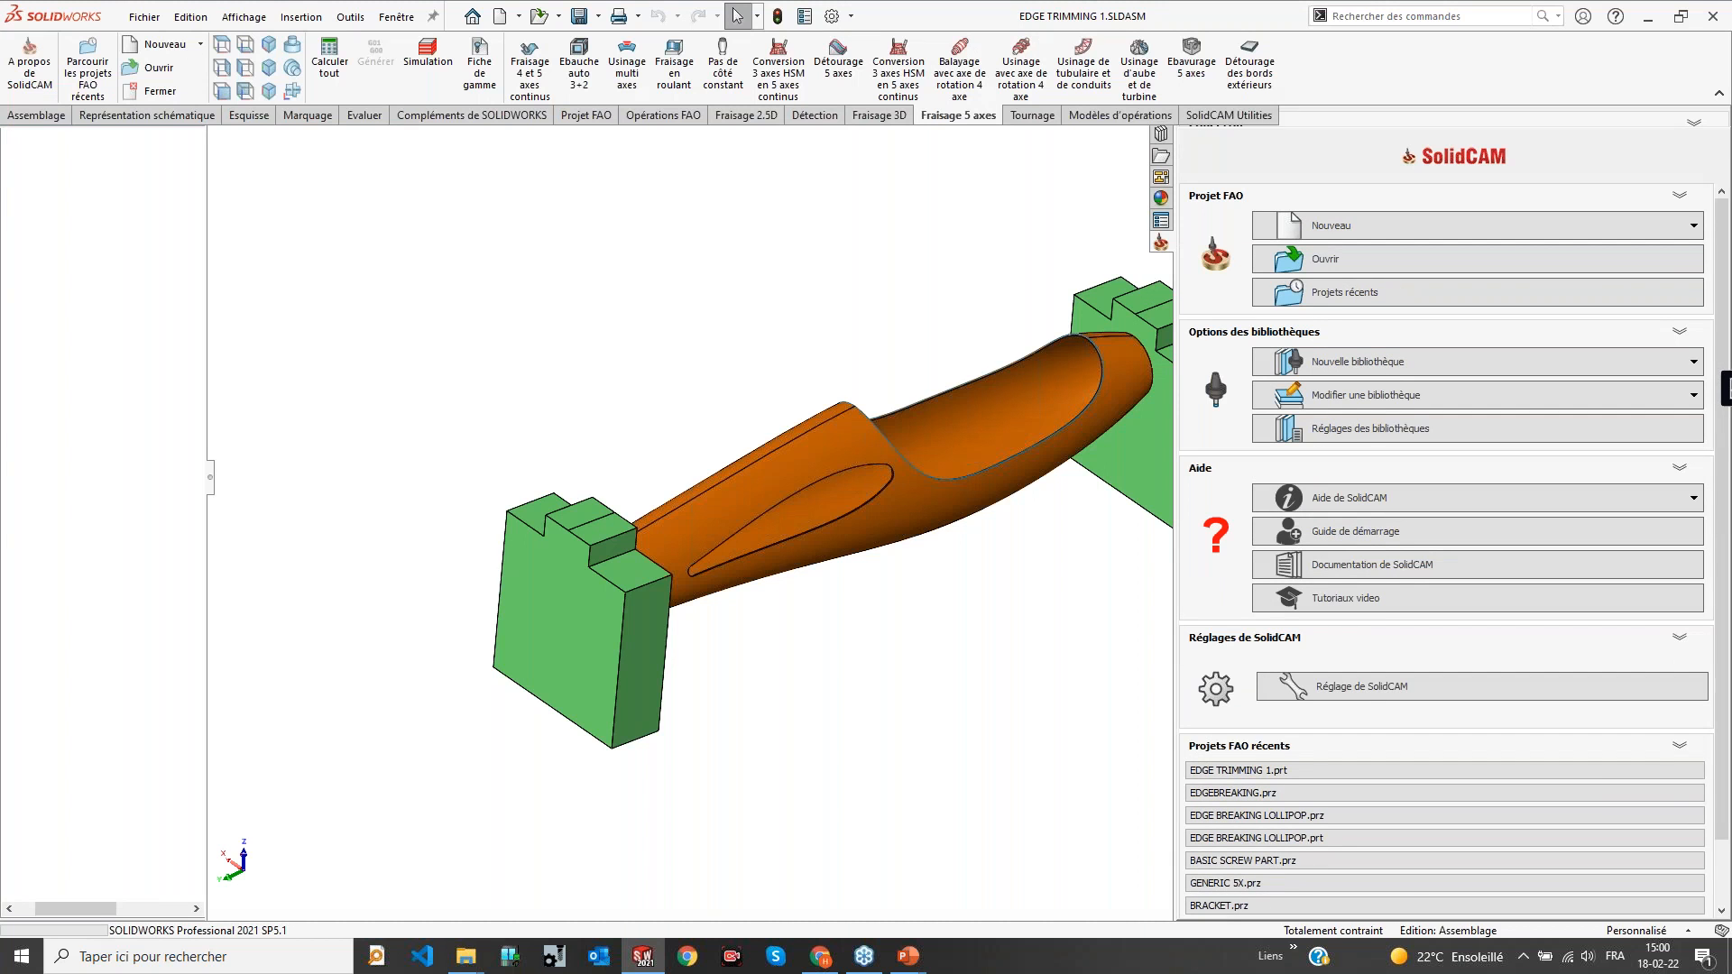
Calculate the EDGE TRIMMING operation
{"action": "right_click", "coordinate": [162, 506]}
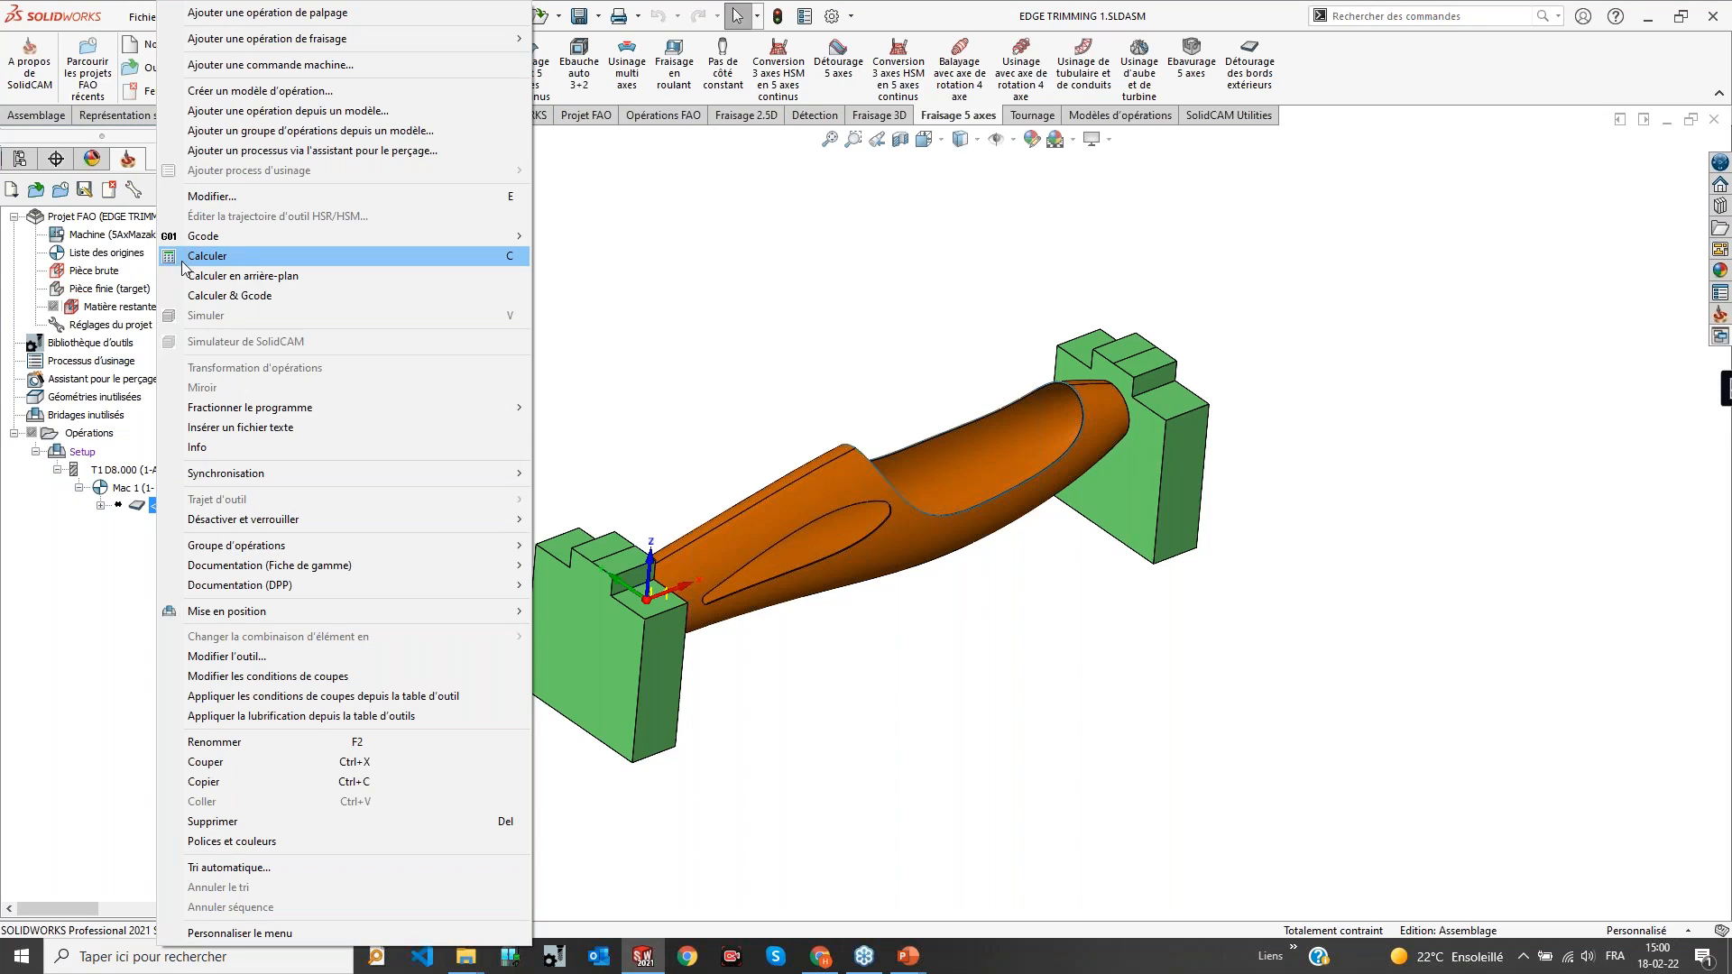
{"action": "left_click", "coordinate": [180, 258]}
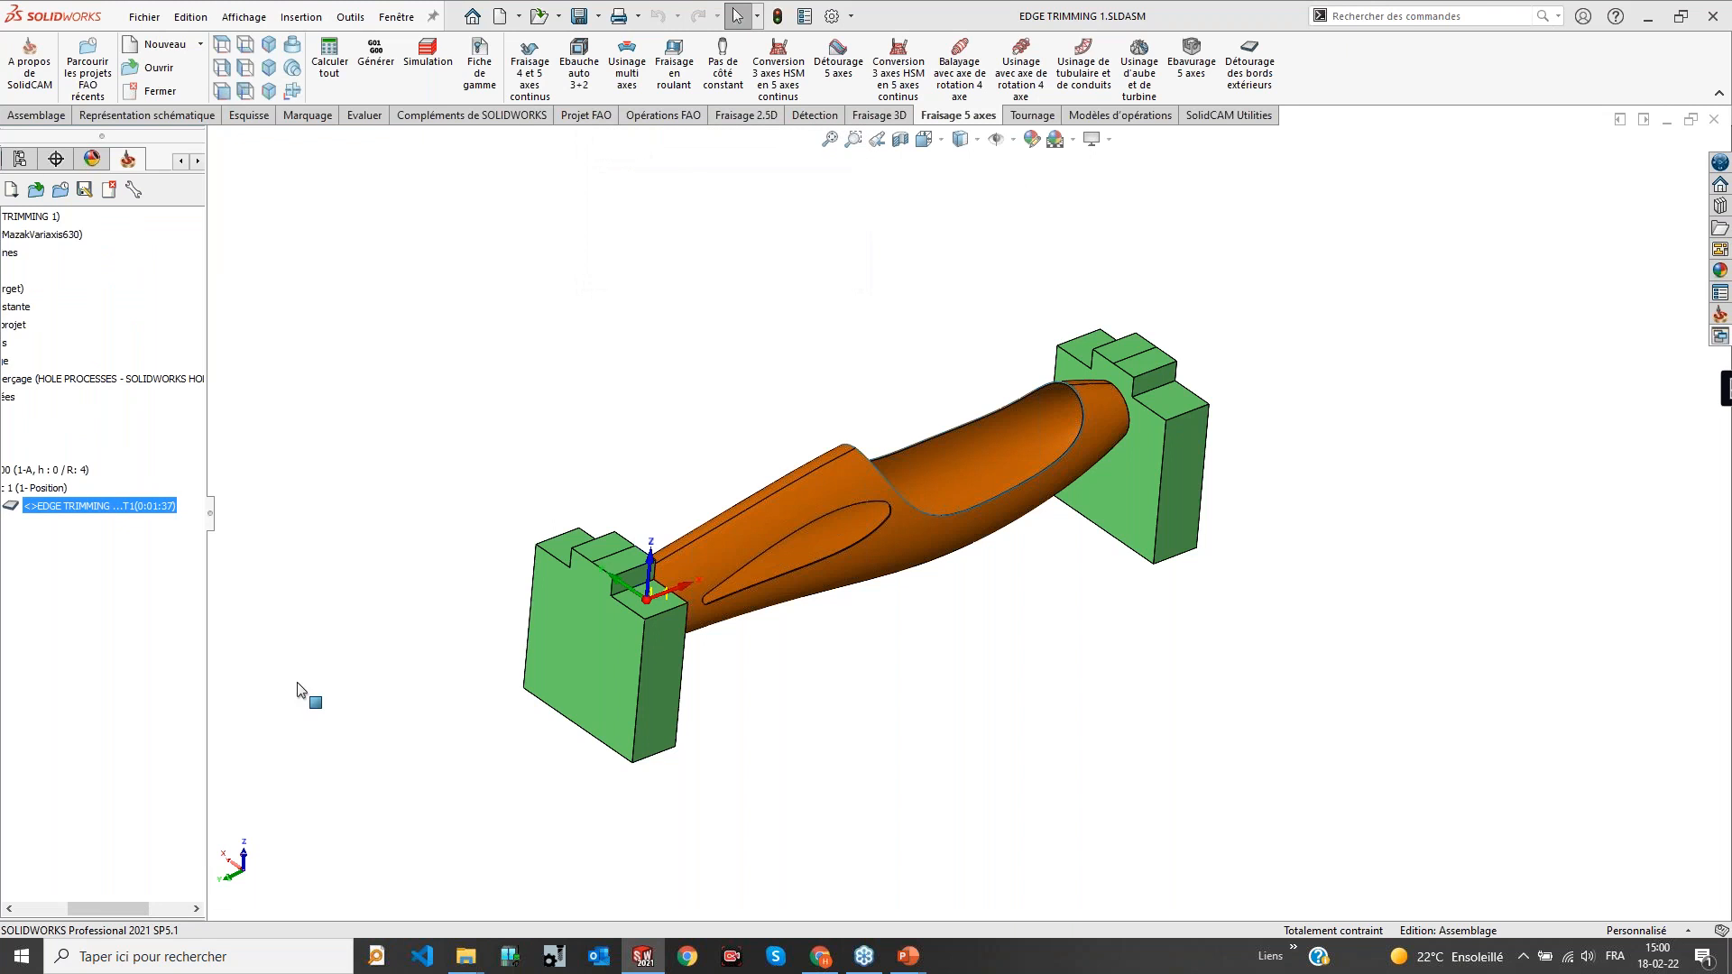
Look through the available milling operation types without adding one, and examine the orange shell's trimmed opening edges up close
{"action": "left_click_drag", "start_coordinate": [111, 906], "coordinate": [43, 906]}
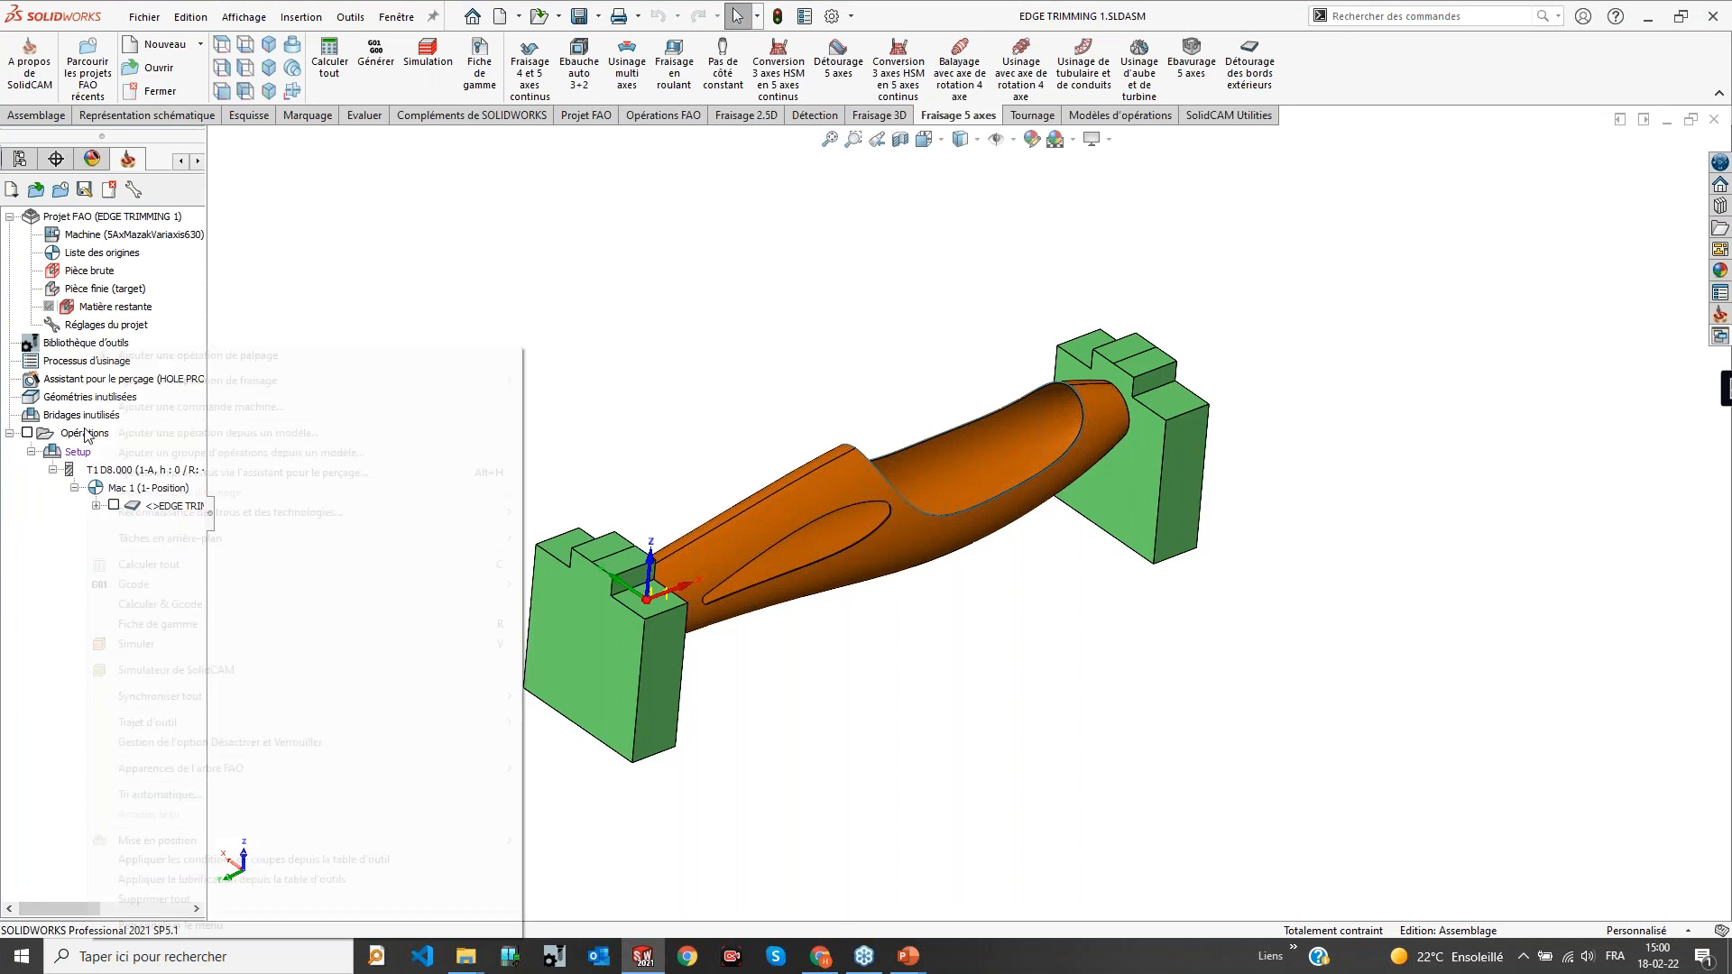
{"action": "right_click", "coordinate": [72, 433]}
{"action": "mouse_move", "coordinate": [171, 390]}
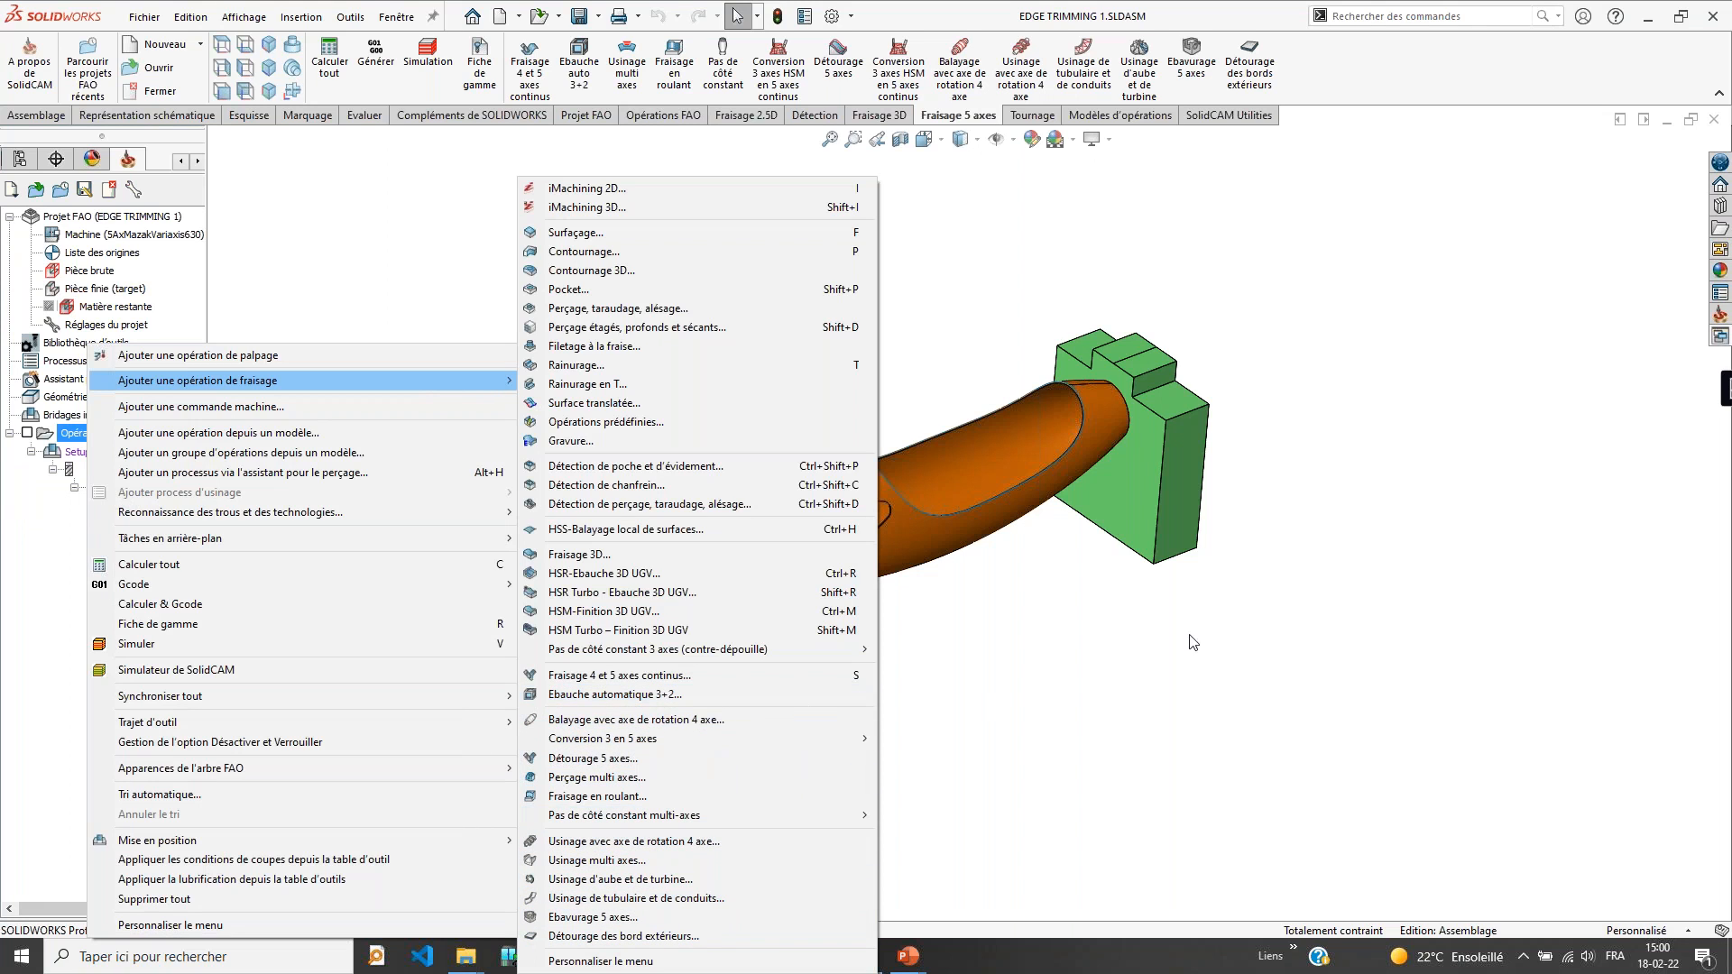
{"action": "left_click", "coordinate": [1060, 555]}
{"action": "middle_click_drag", "start_coordinate": [1060, 555], "coordinate": [845, 467]}
{"action": "scroll", "coordinate": [846, 467], "scroll_direction": "down", "scroll_amount": 10}
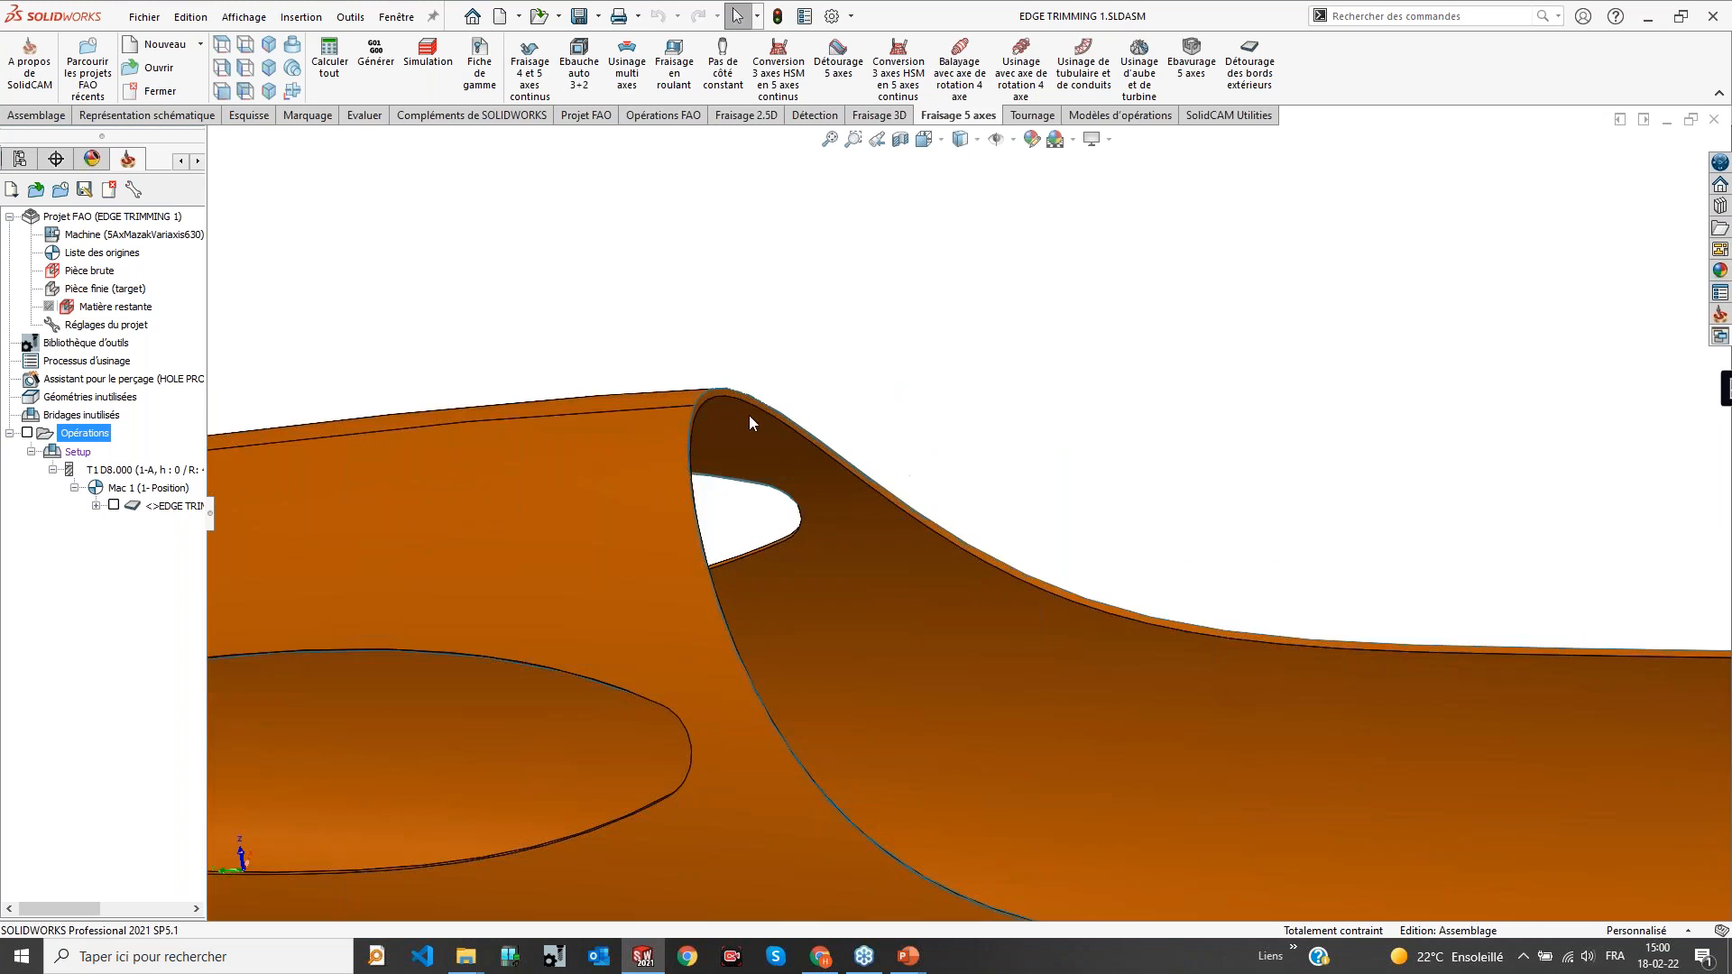
Select the rim face of the orange shell's large opening and examine its edge up close at both ends
{"action": "scroll", "coordinate": [762, 406], "scroll_direction": "down", "scroll_amount": 2}
{"action": "left_click", "coordinate": [774, 391]}
{"action": "middle_click_drag", "start_coordinate": [877, 451], "coordinate": [947, 550]}
{"action": "scroll", "coordinate": [1113, 568], "scroll_direction": "up", "scroll_amount": 10}
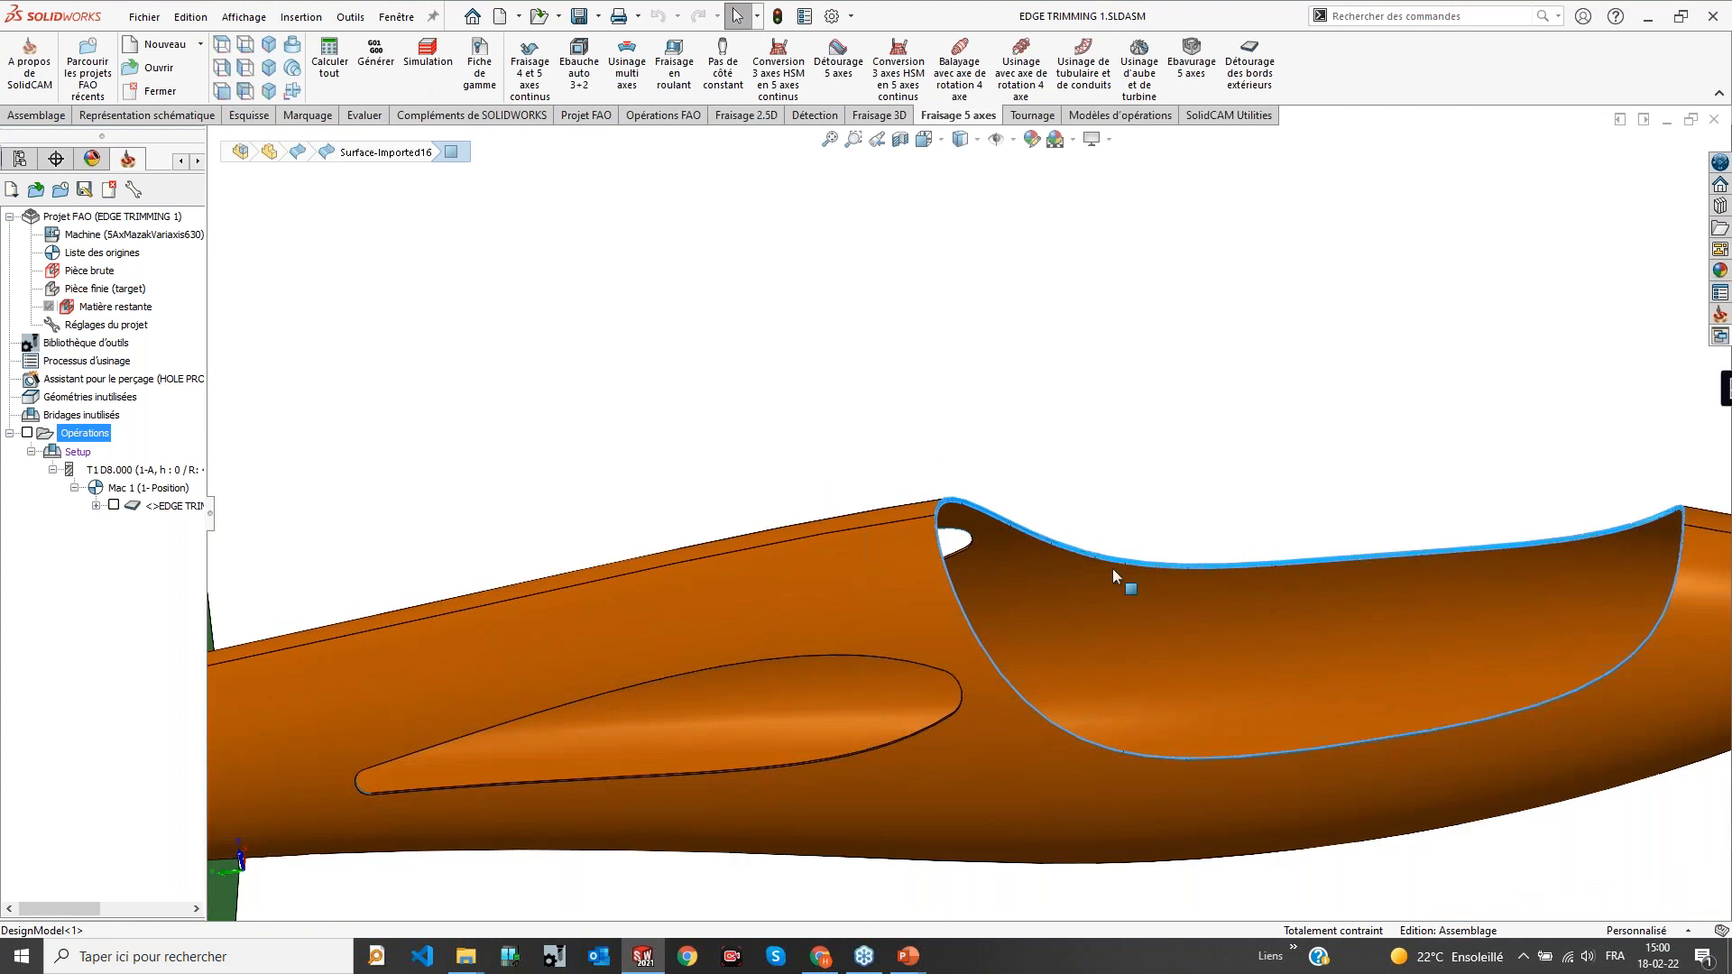
{"action": "scroll", "coordinate": [1286, 528], "scroll_direction": "down", "scroll_amount": 8}
{"action": "middle_click_drag", "start_coordinate": [1091, 465], "coordinate": [890, 521]}
{"action": "scroll", "coordinate": [970, 489], "scroll_direction": "down", "scroll_amount": 6}
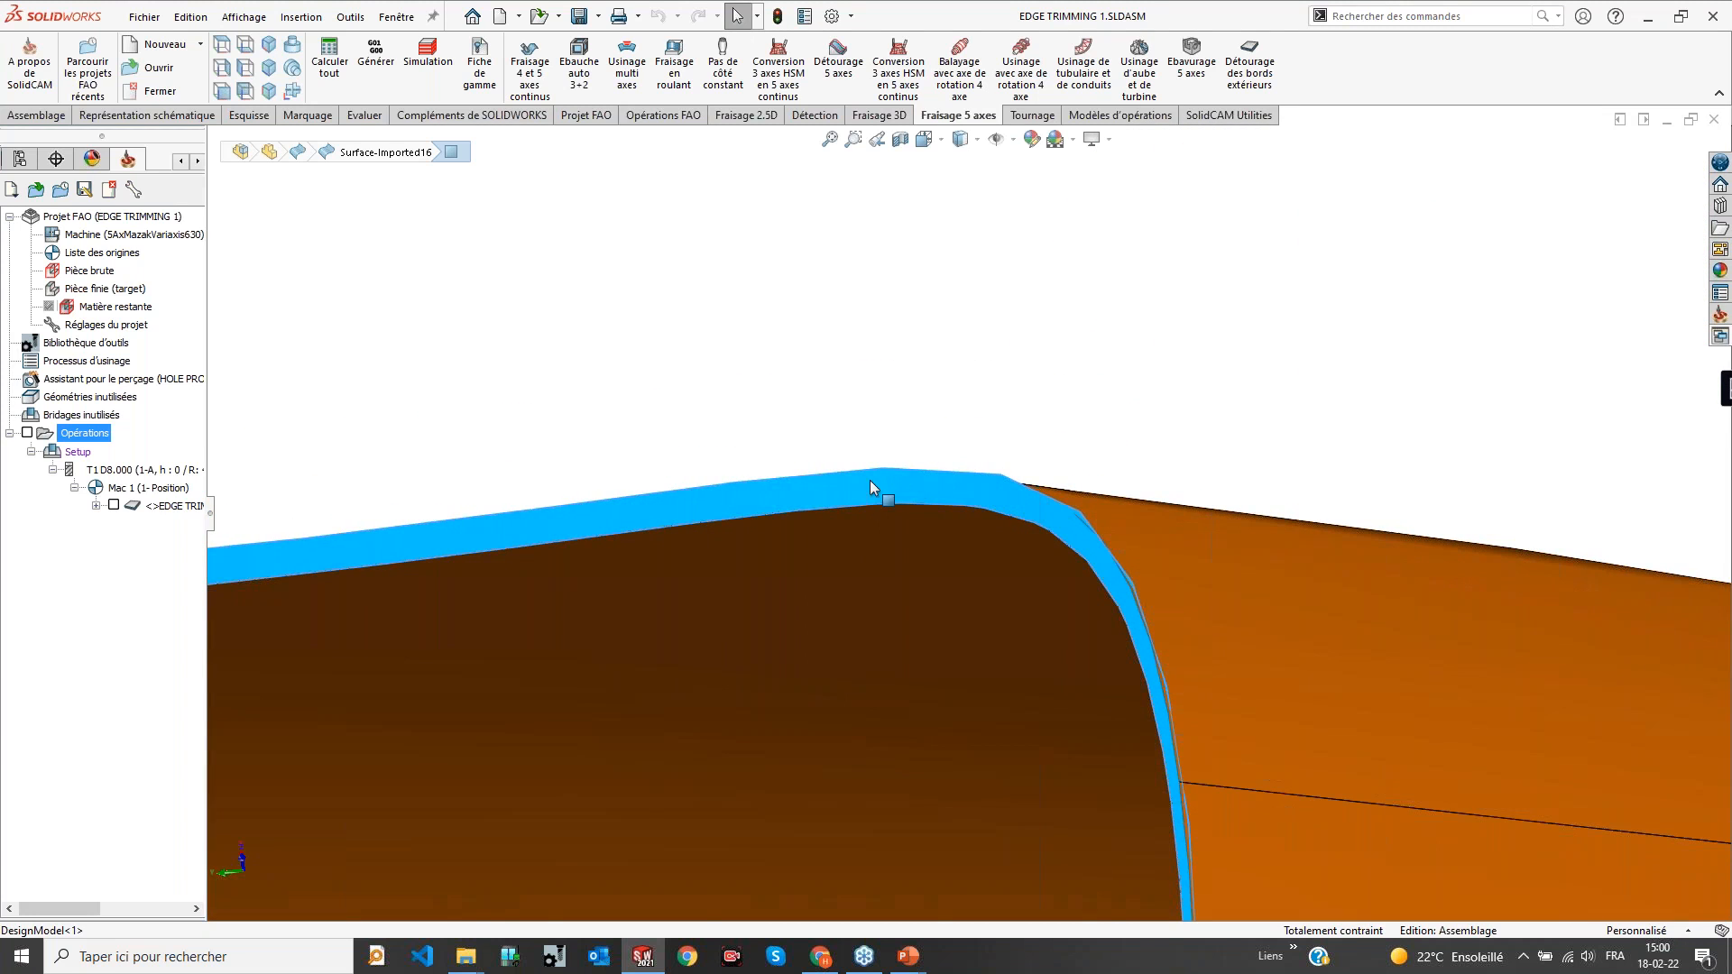
{"action": "scroll", "coordinate": [874, 487], "scroll_direction": "up", "scroll_amount": 10}
{"action": "middle_click_drag", "start_coordinate": [727, 525], "coordinate": [734, 471]}
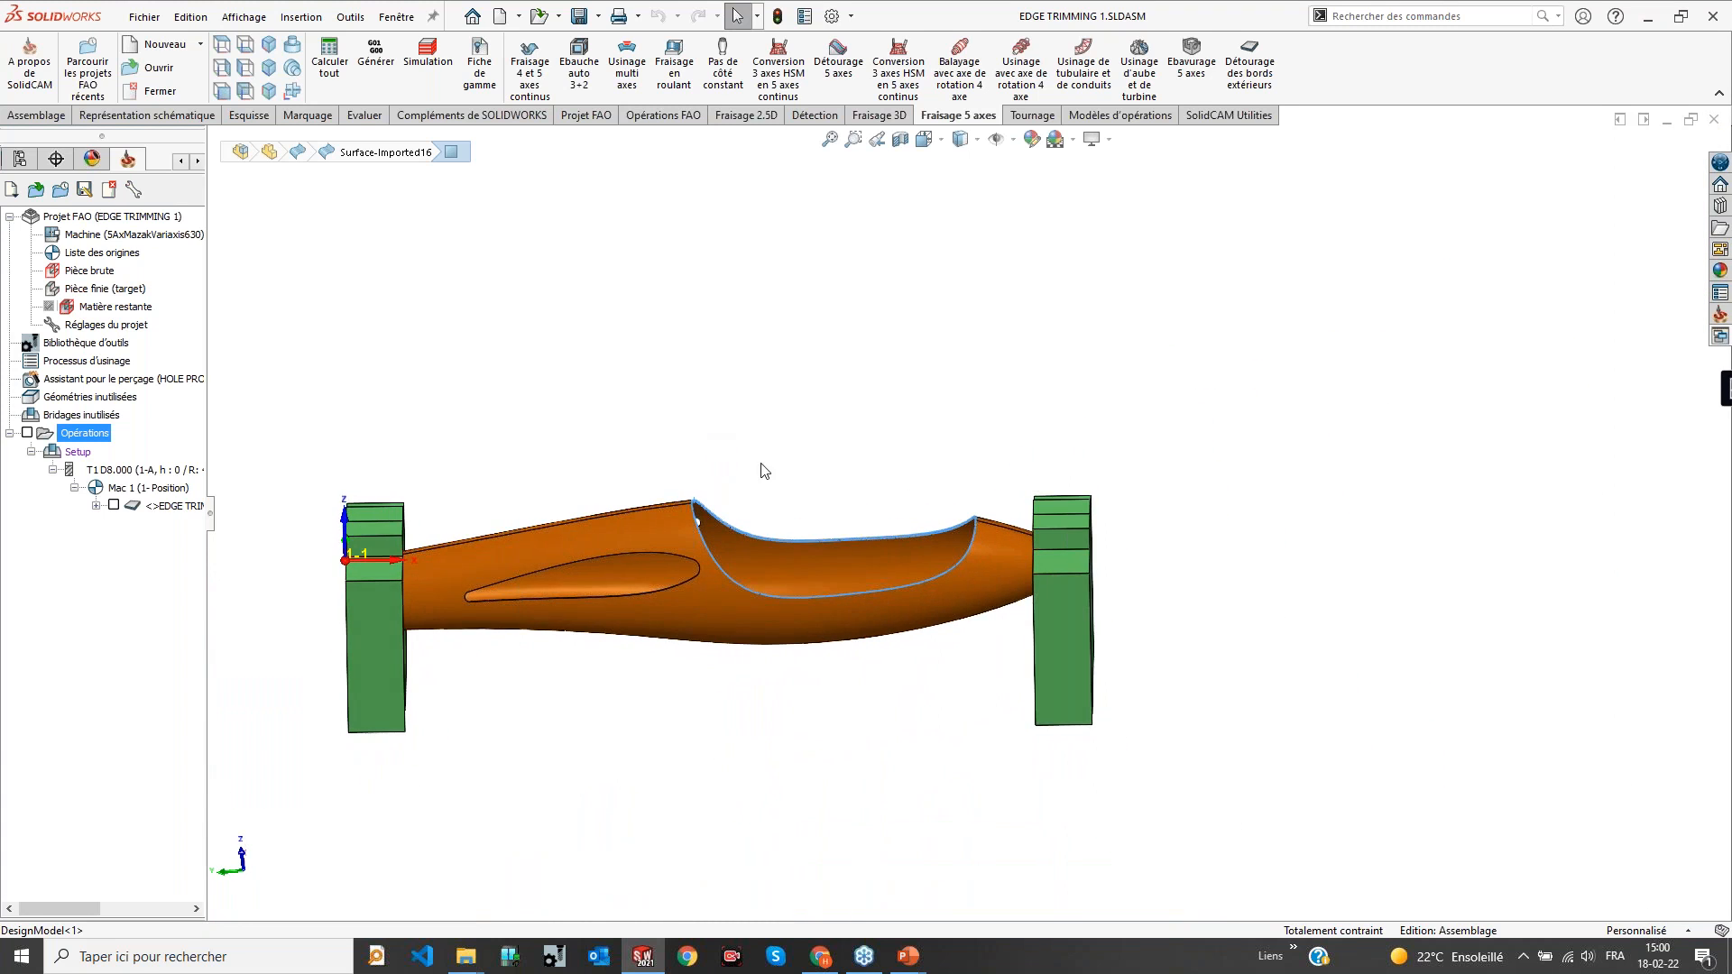
Deselect the rim face and examine the shell's large opening from above and from the side
{"action": "scroll", "coordinate": [839, 533], "scroll_direction": "down", "scroll_amount": 3}
{"action": "scroll", "coordinate": [803, 530], "scroll_direction": "down", "scroll_amount": 1}
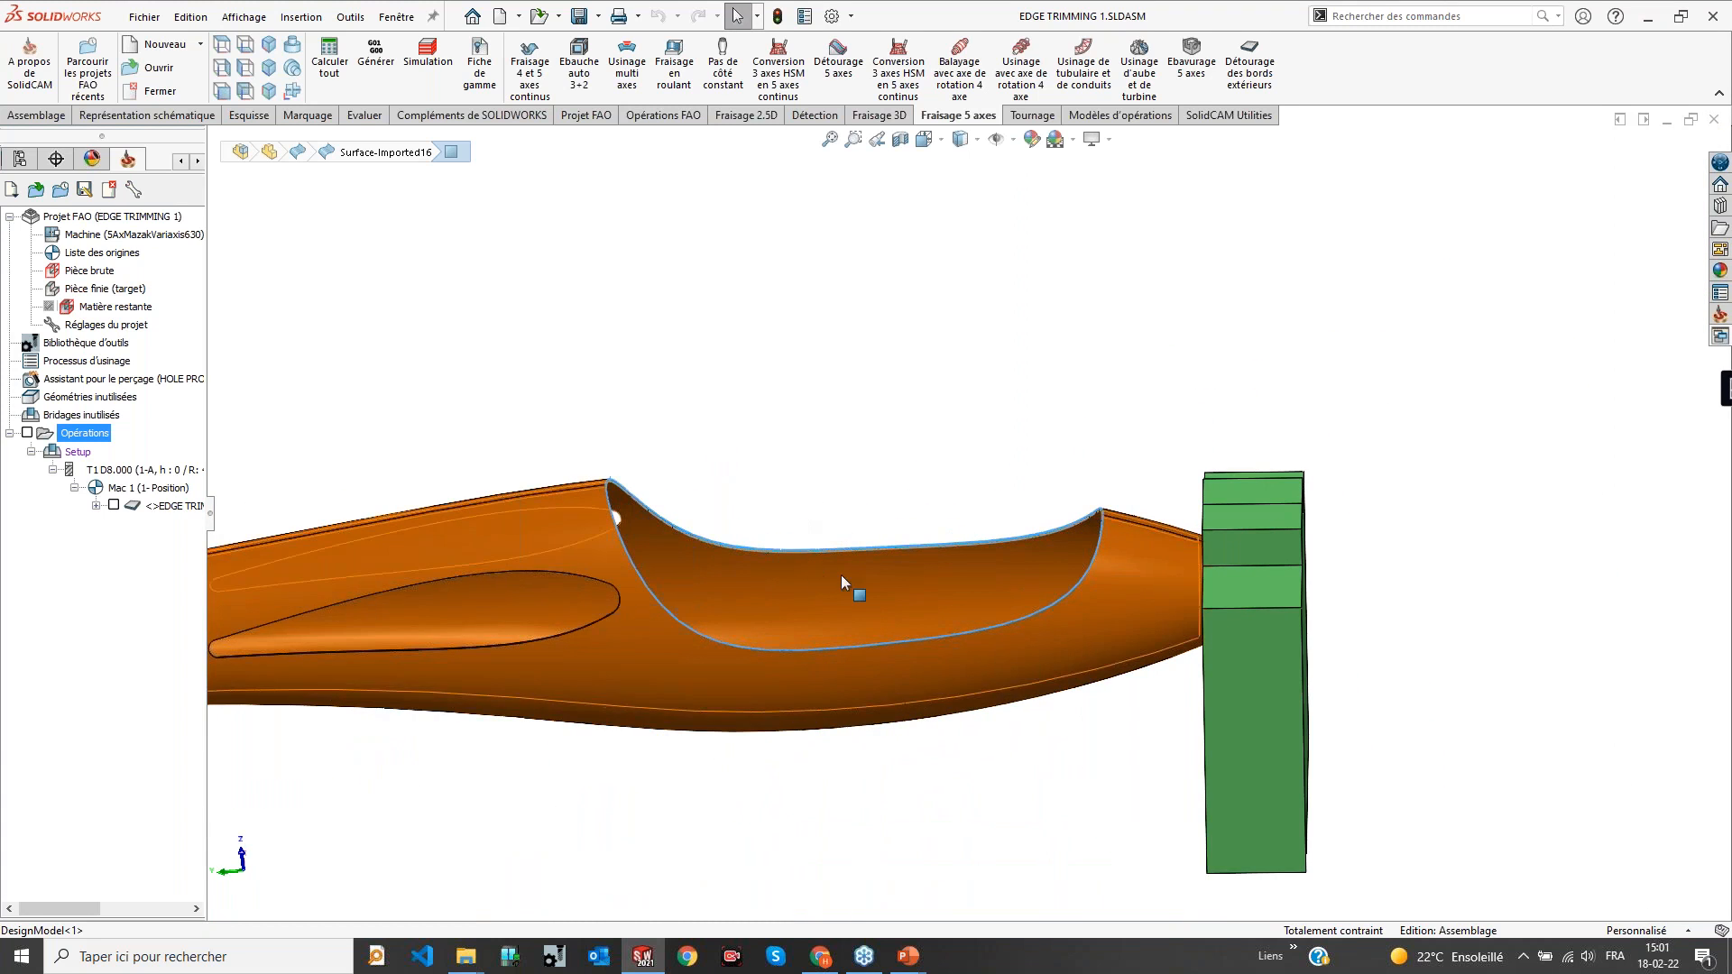
{"action": "right_click", "coordinate": [183, 489]}
{"action": "left_click", "coordinate": [563, 311]}
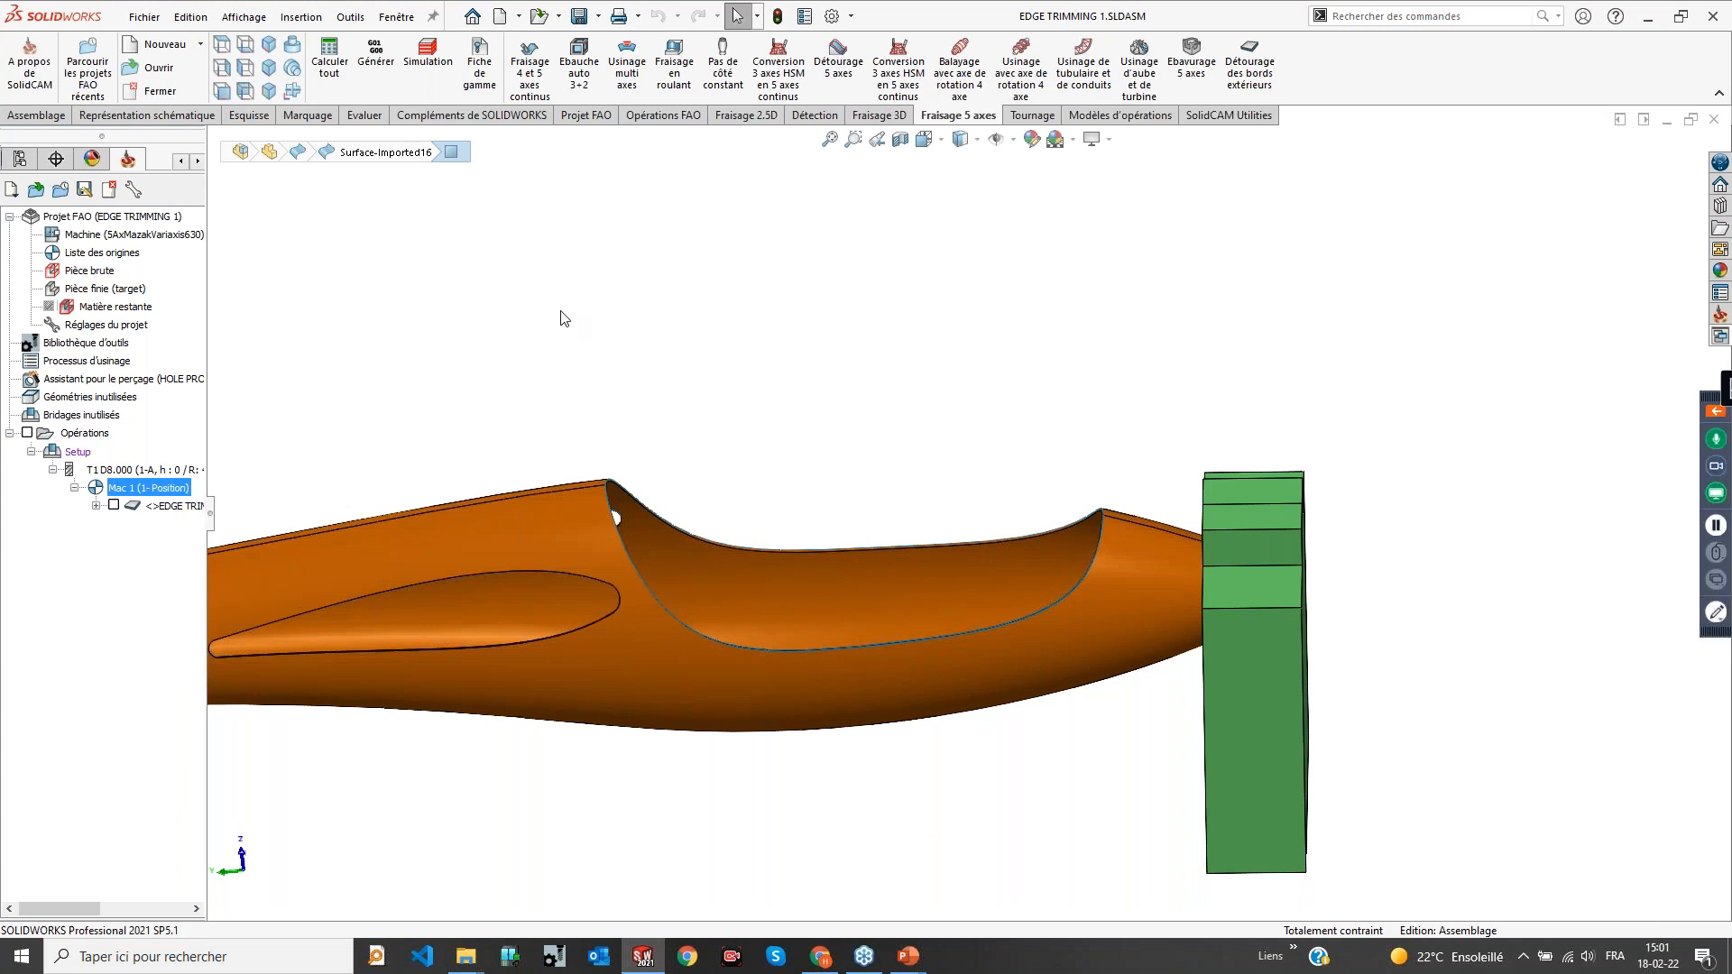
{"action": "middle_click_drag", "start_coordinate": [1112, 539], "coordinate": [1112, 801]}
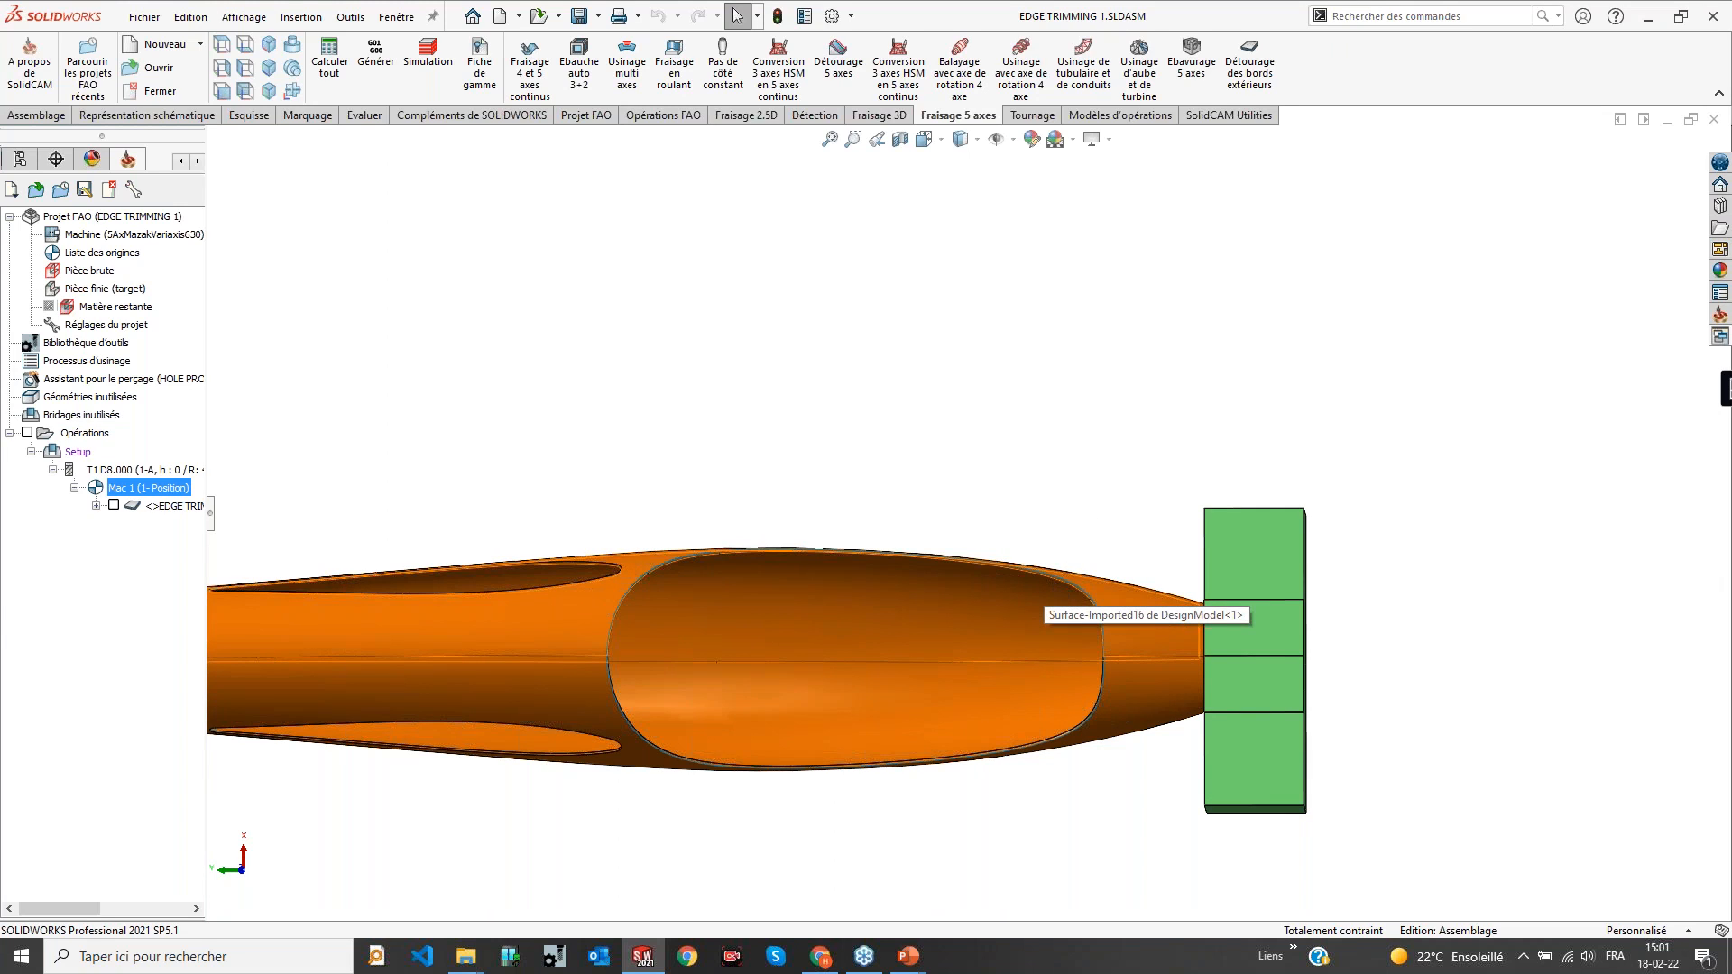
{"action": "middle_click_drag", "start_coordinate": [866, 689], "coordinate": [853, 520]}
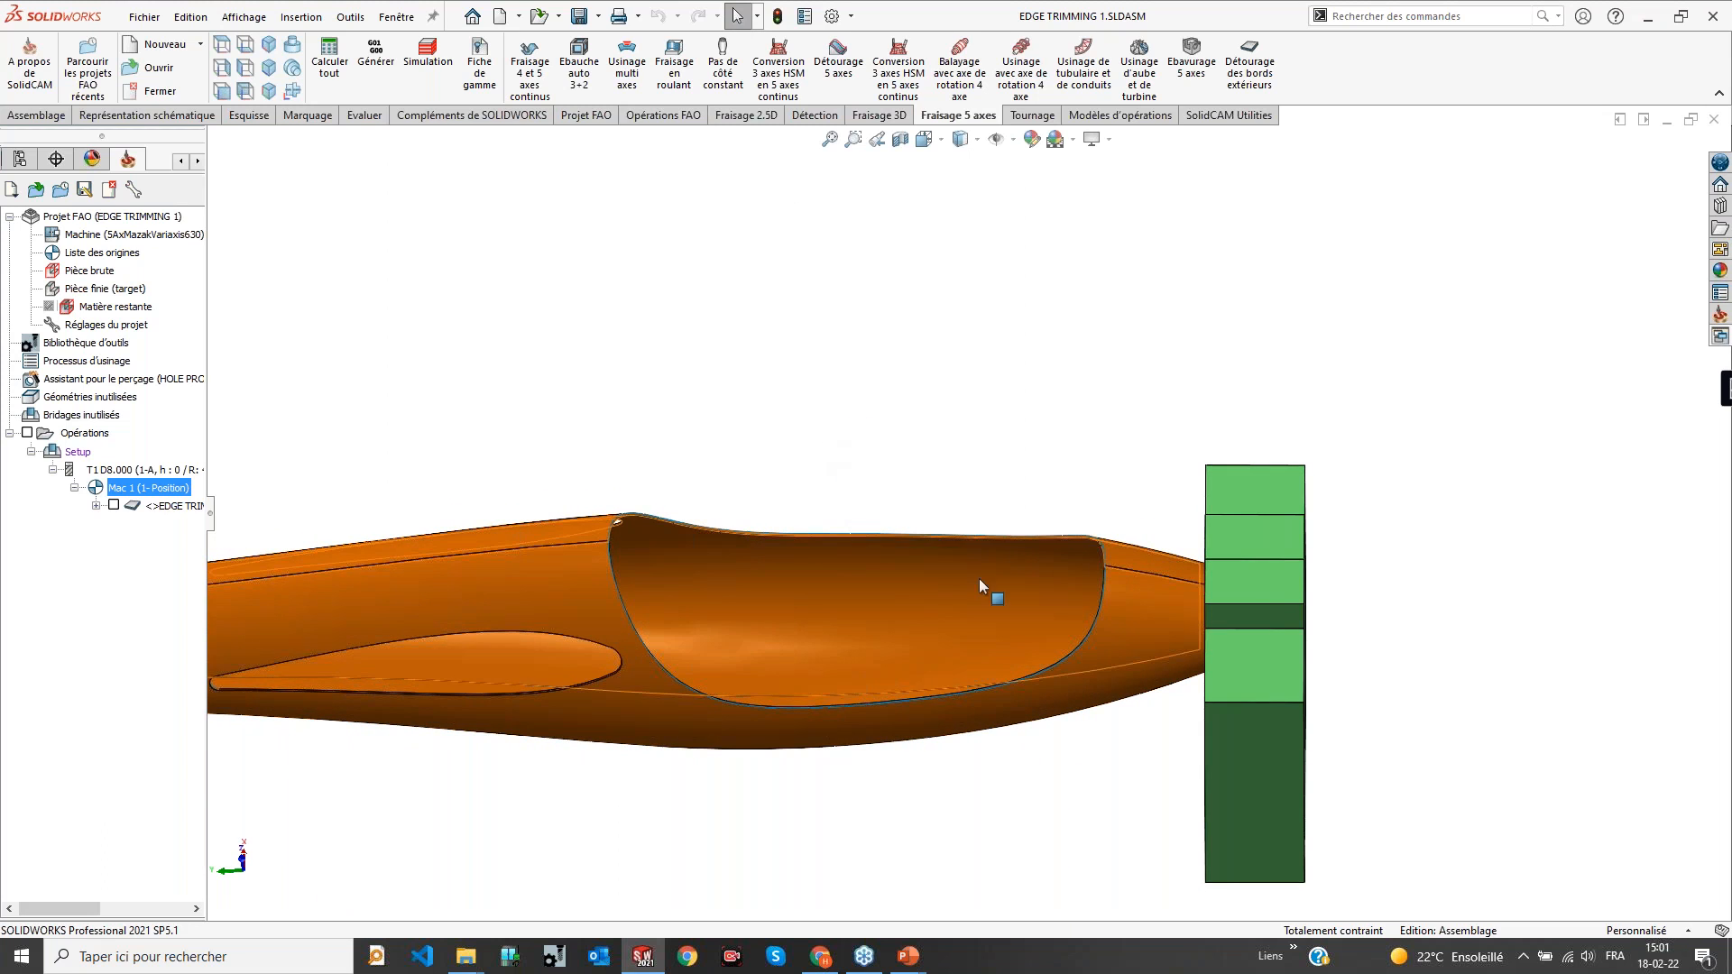
{"action": "scroll", "coordinate": [1023, 543], "scroll_direction": "down", "scroll_amount": 6}
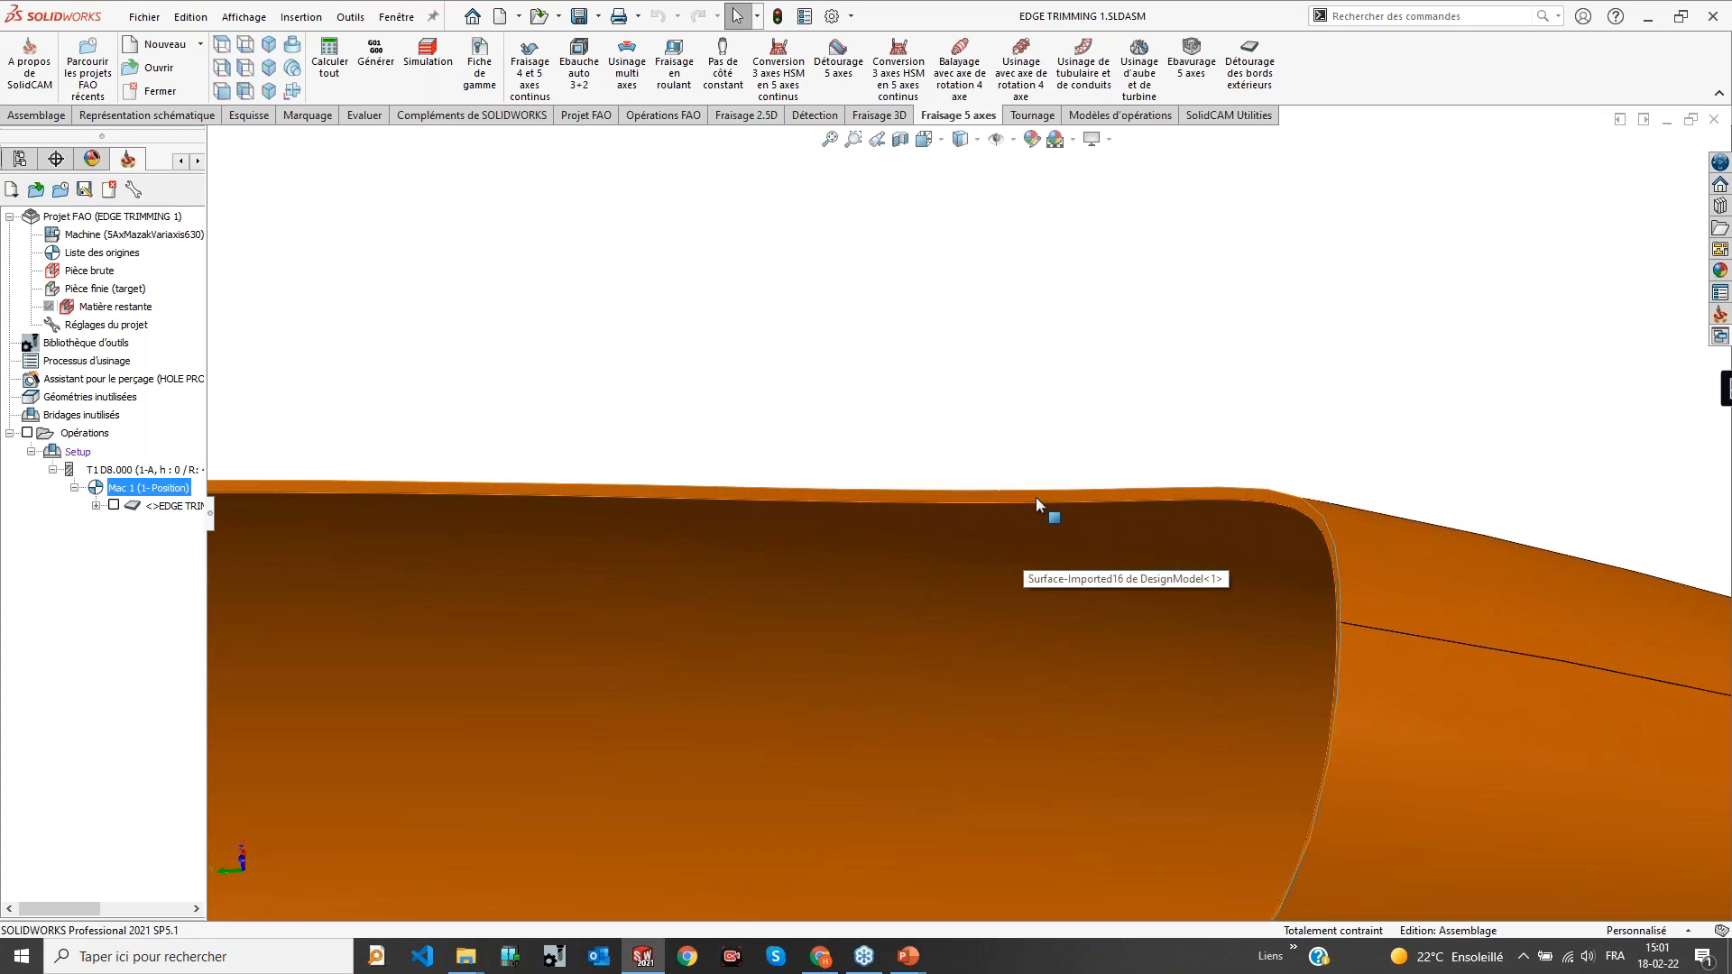
{"action": "scroll", "coordinate": [1036, 496], "scroll_direction": "up", "scroll_amount": 6}
Open the EDGE TRIMMING operation for editing and display the part's upper surfaces stored as geometry "faces"
{"action": "double_click", "coordinate": [153, 508]}
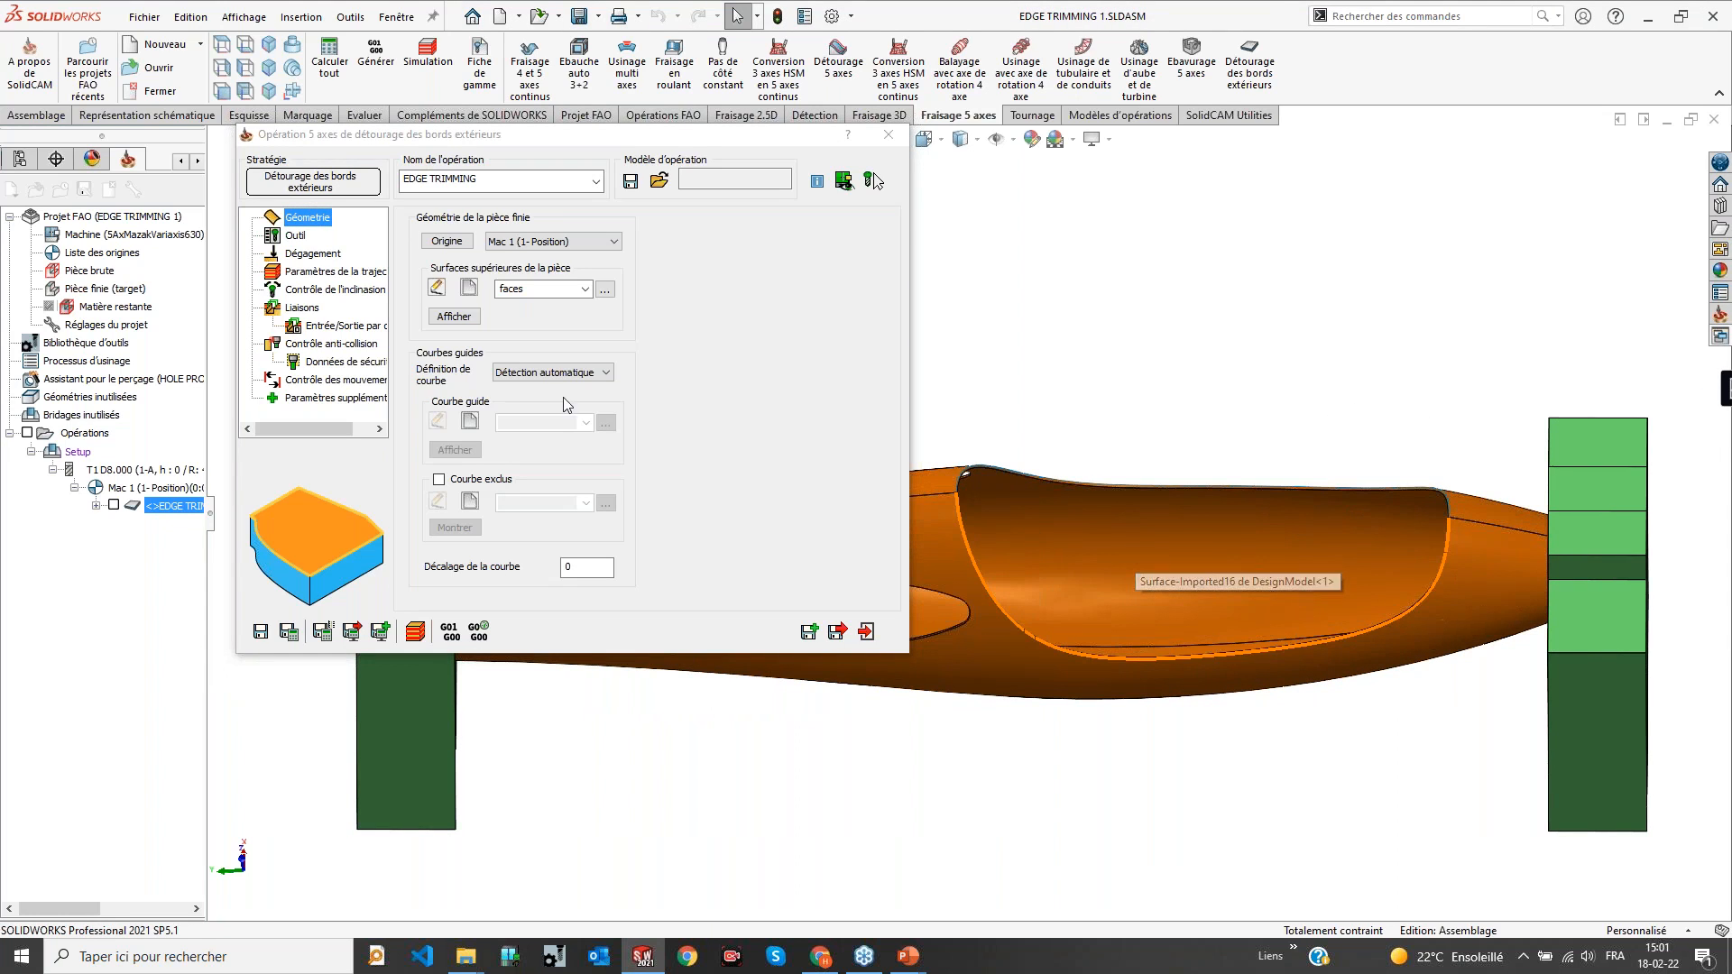
{"action": "left_click", "coordinate": [454, 316]}
{"action": "middle_click_drag", "start_coordinate": [1118, 496], "coordinate": [808, 529]}
{"action": "middle_click_drag", "start_coordinate": [896, 485], "coordinate": [927, 501]}
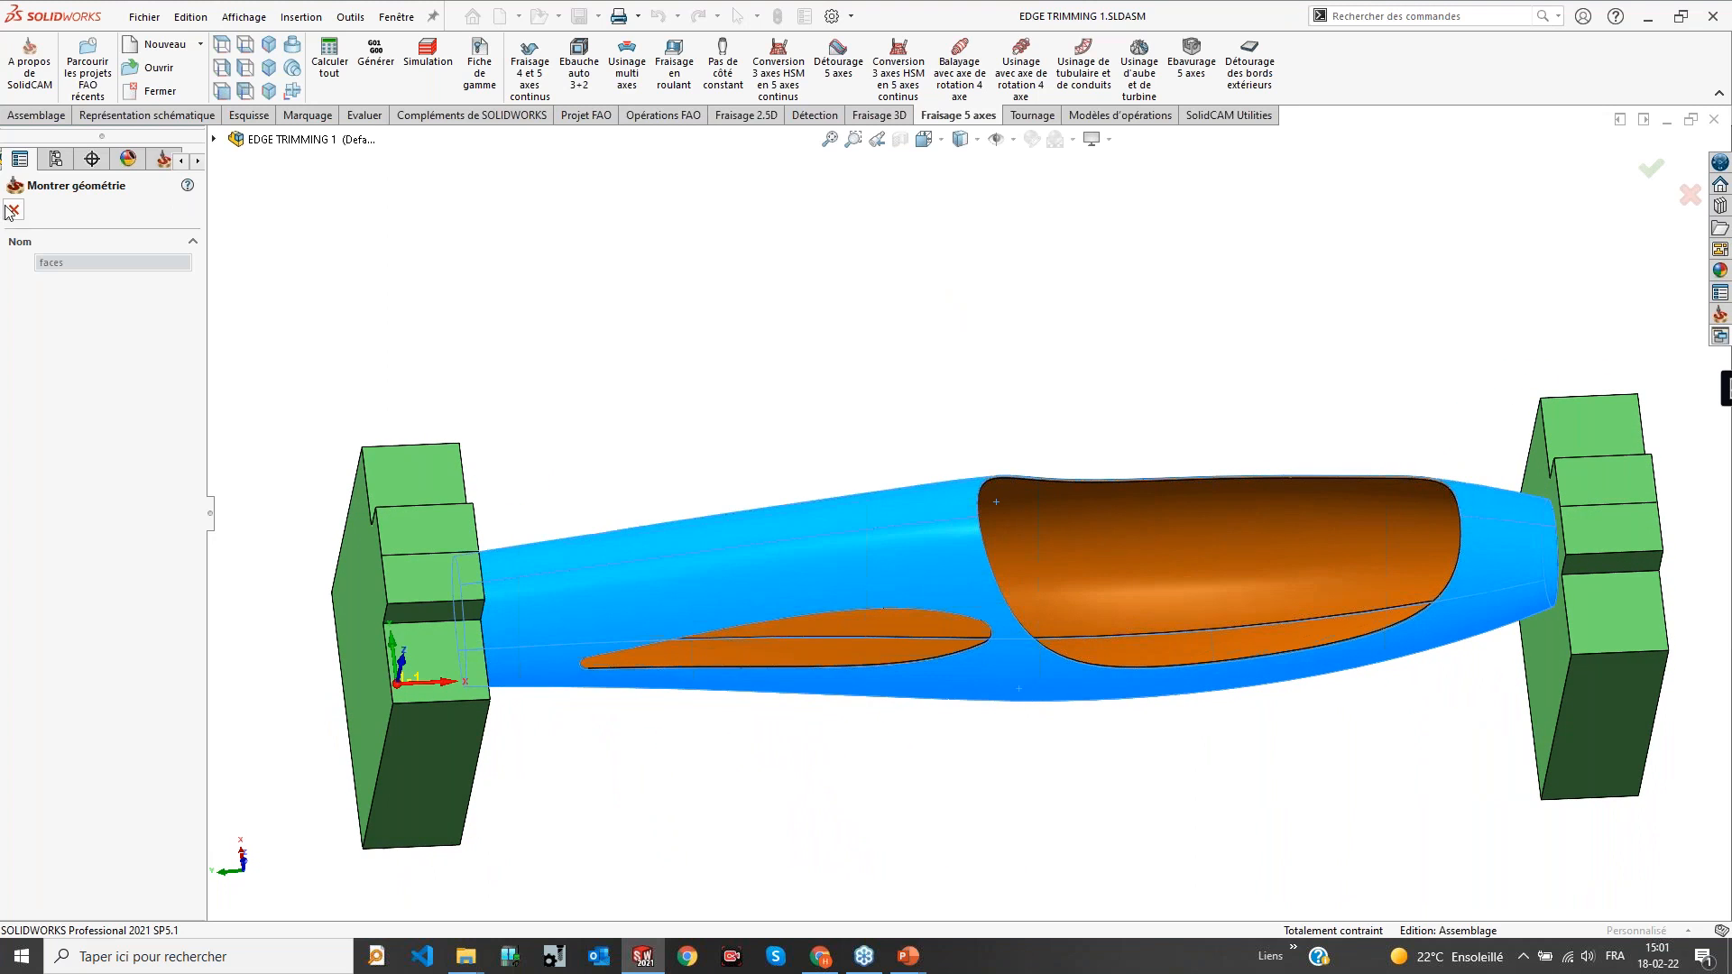
{"action": "left_click", "coordinate": [11, 211]}
{"action": "middle_click_drag", "start_coordinate": [1121, 475], "coordinate": [1187, 366]}
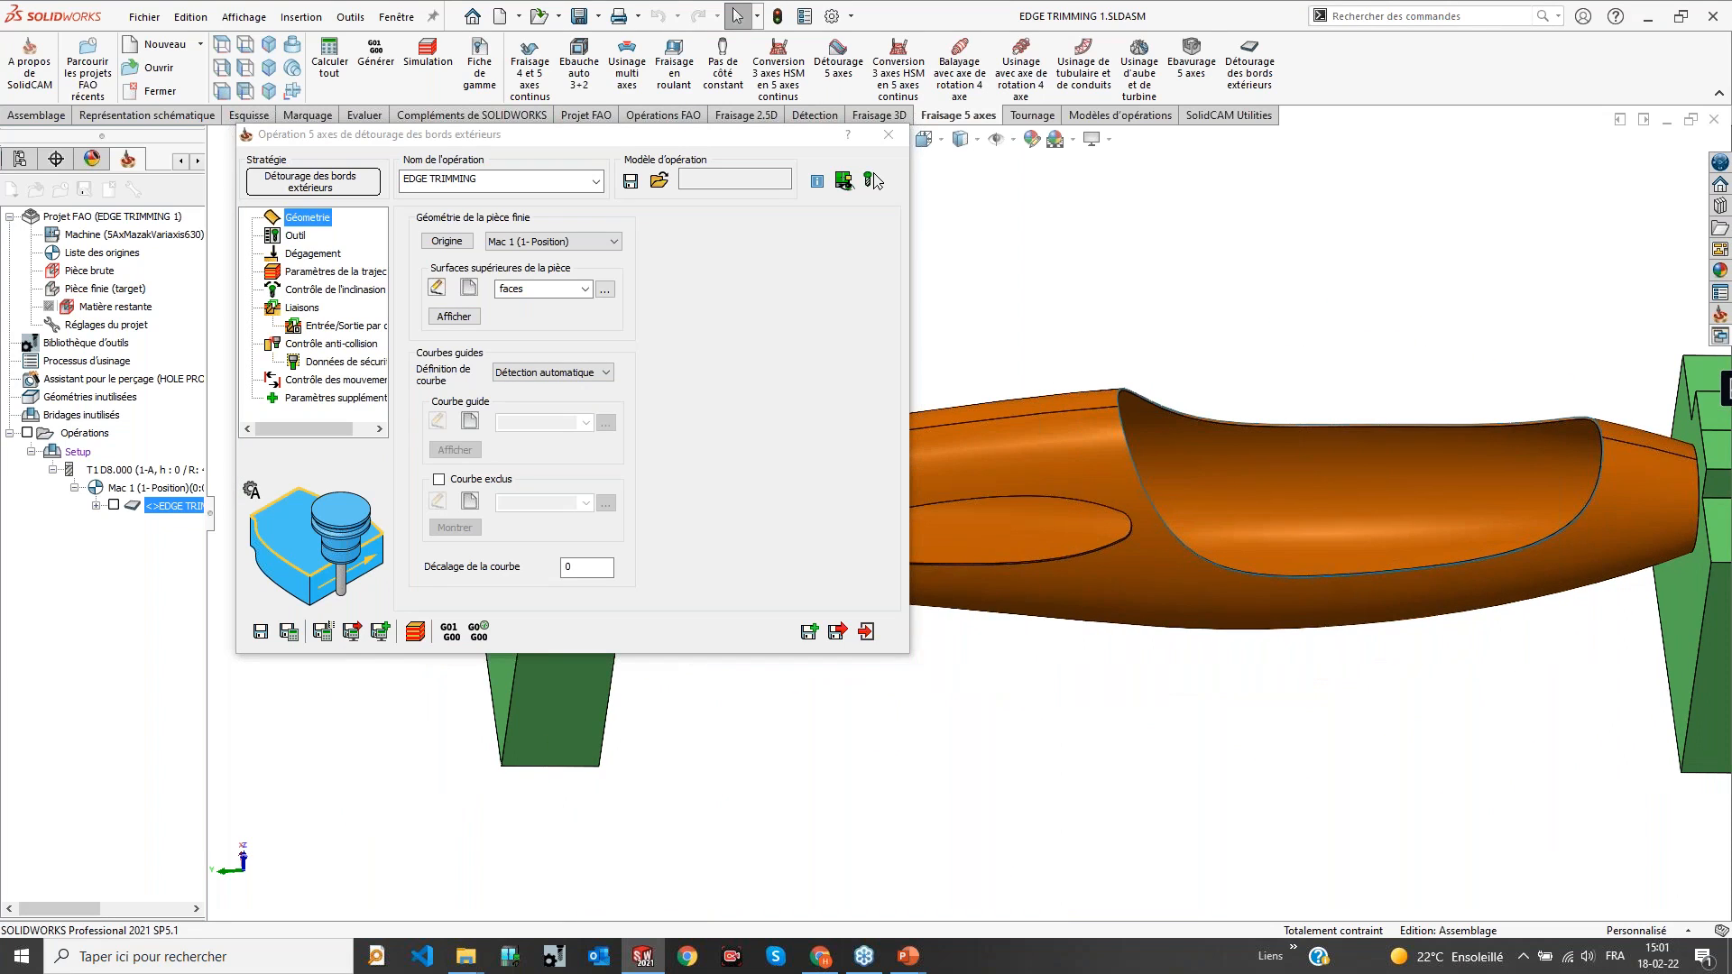
Look through the guide curve definition options, keeping Détection automatique, and view the shell's openings from above
{"action": "left_click", "coordinate": [592, 375]}
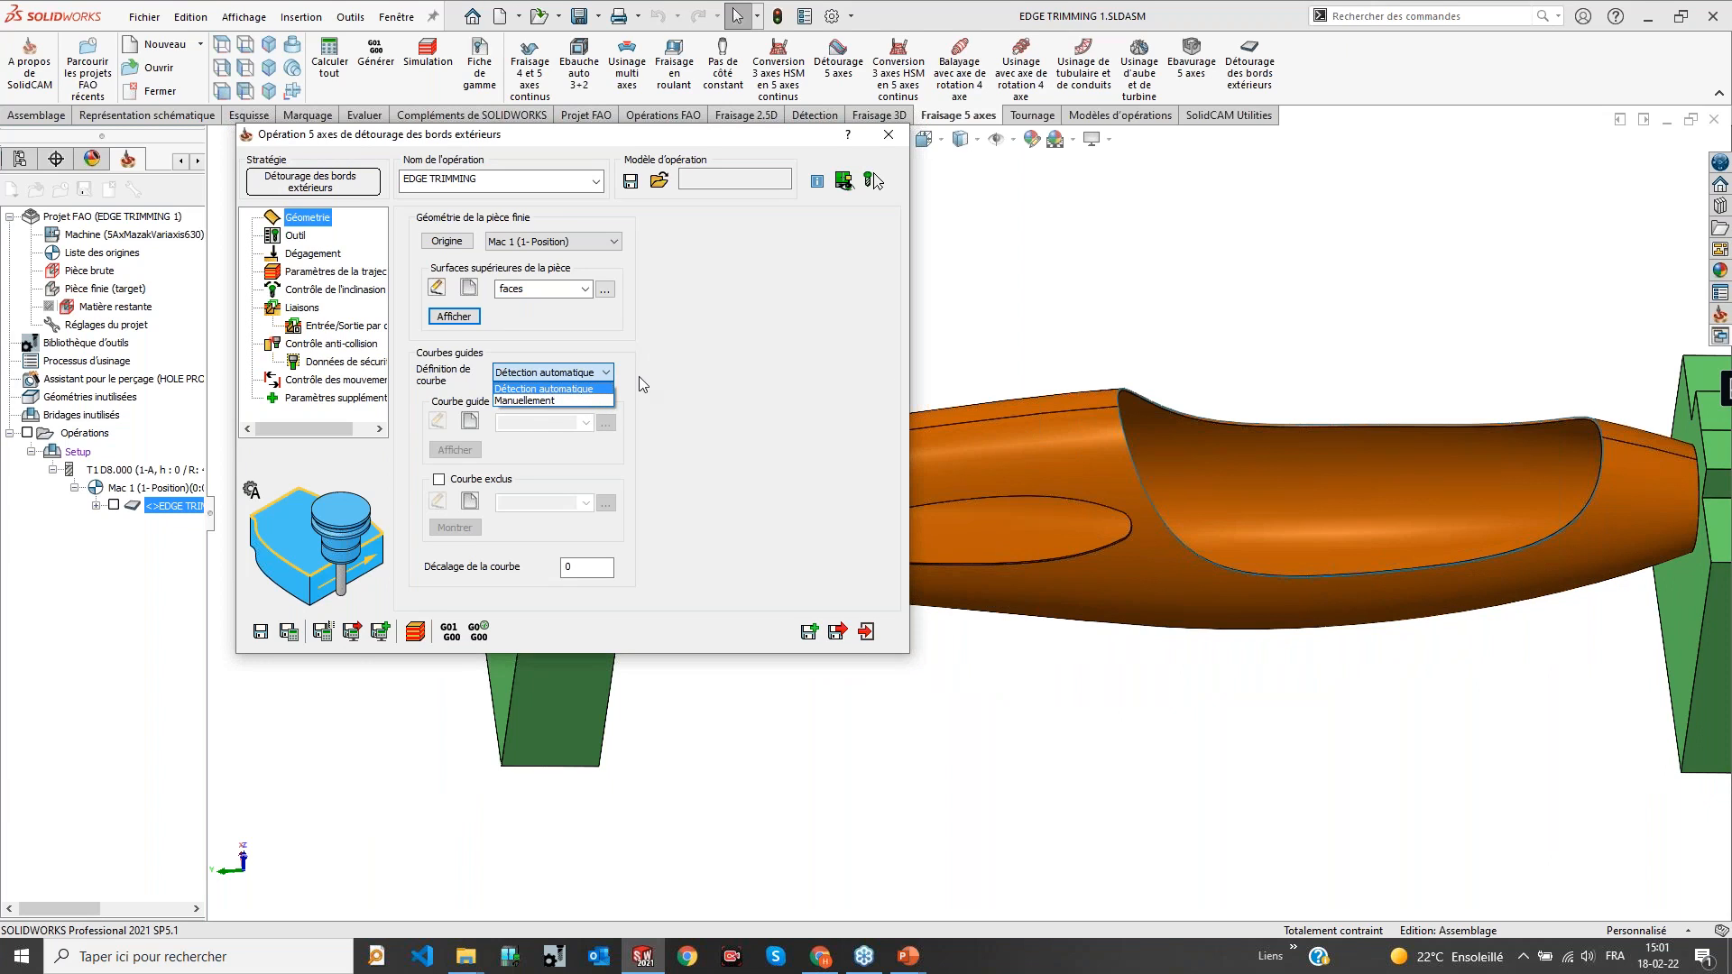
{"action": "left_click", "coordinate": [821, 345]}
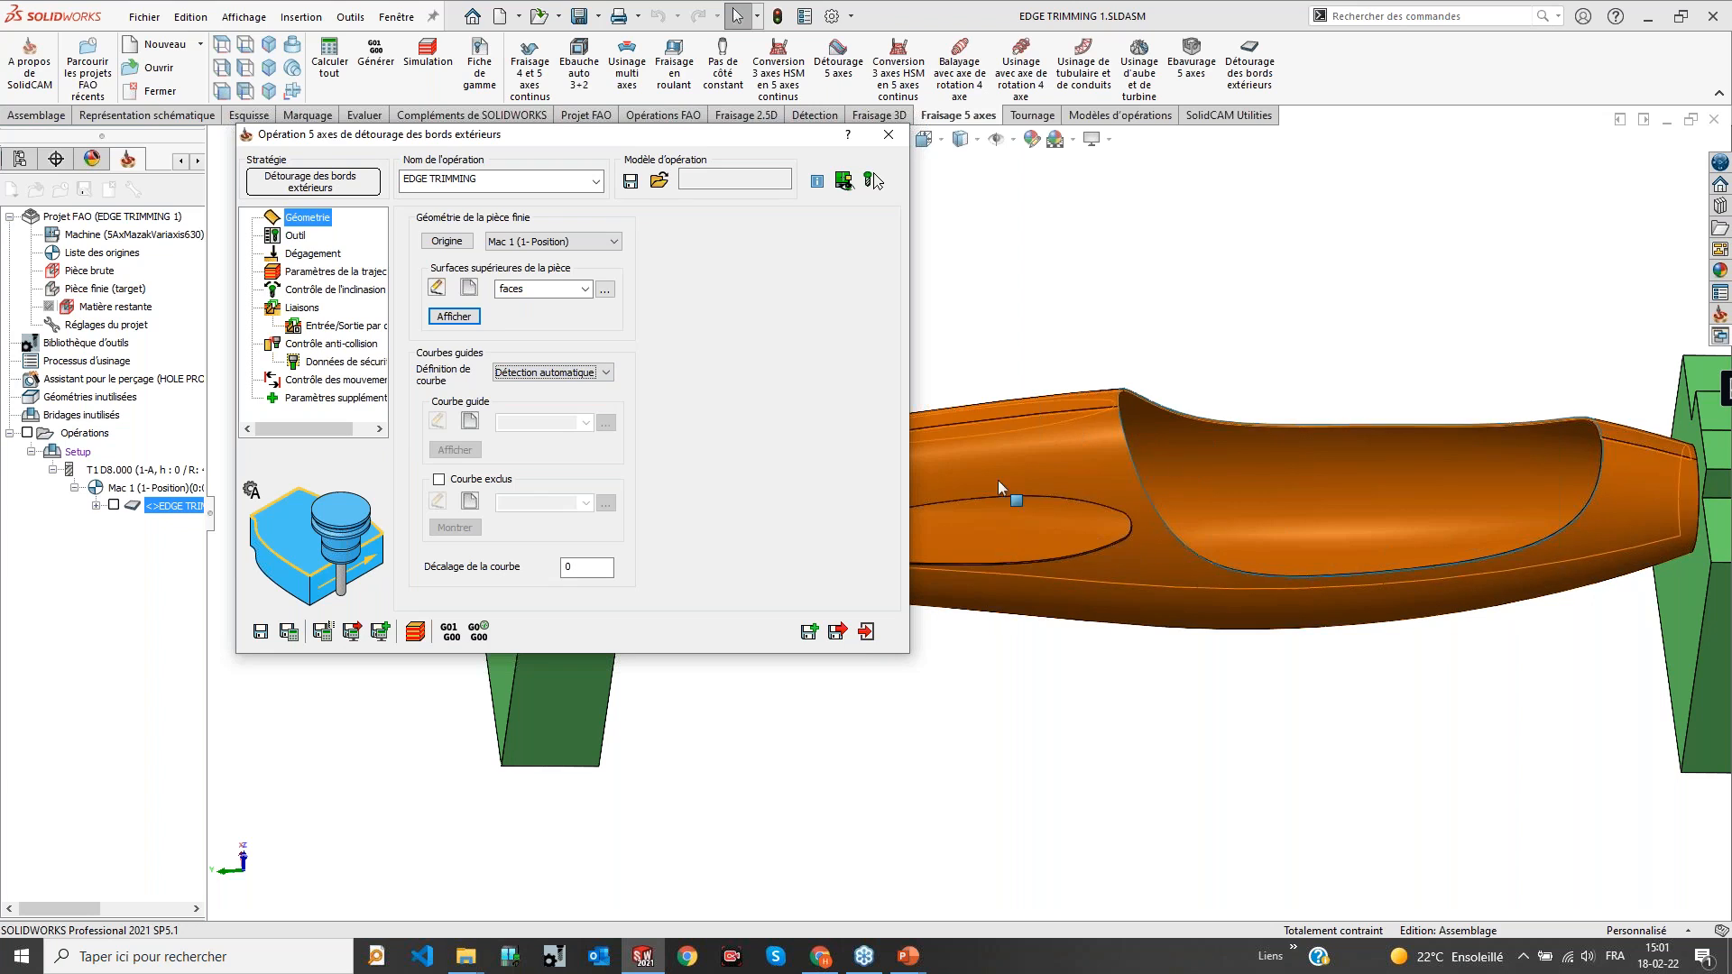
{"action": "middle_click_drag", "start_coordinate": [1166, 484], "coordinate": [1136, 690]}
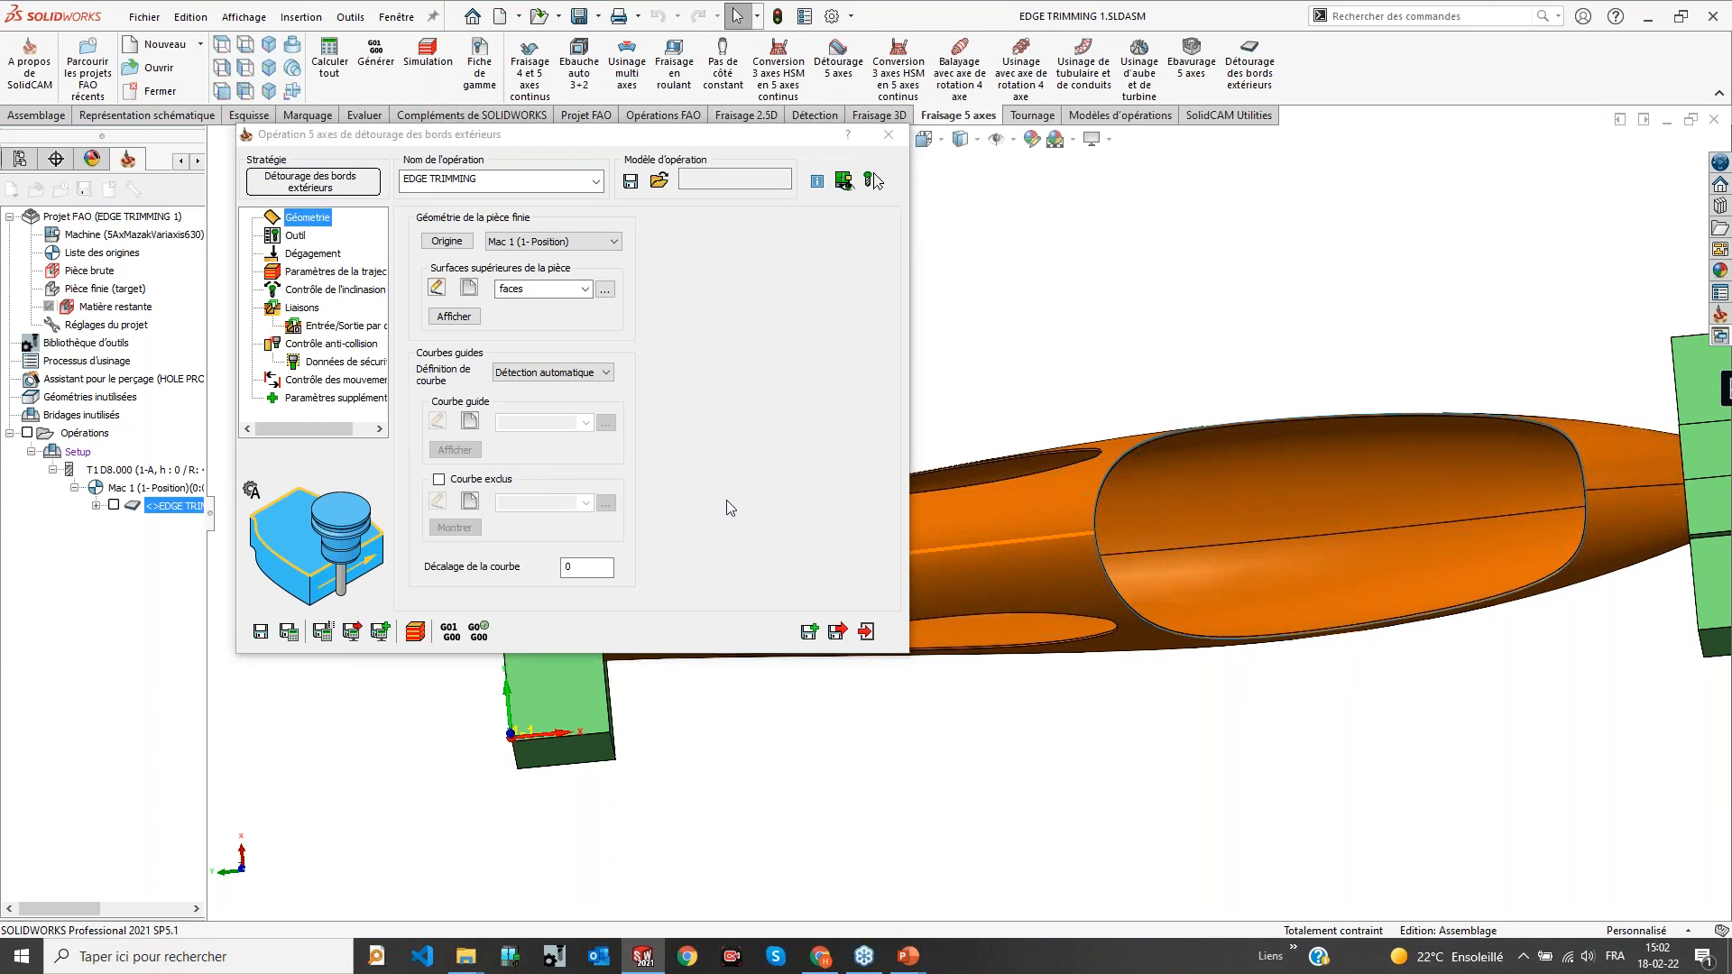
Review the operation's toolpath parameters and its 5-axis tool tilt control, checking the tool direction against the shell's surface
{"action": "left_click", "coordinate": [307, 272]}
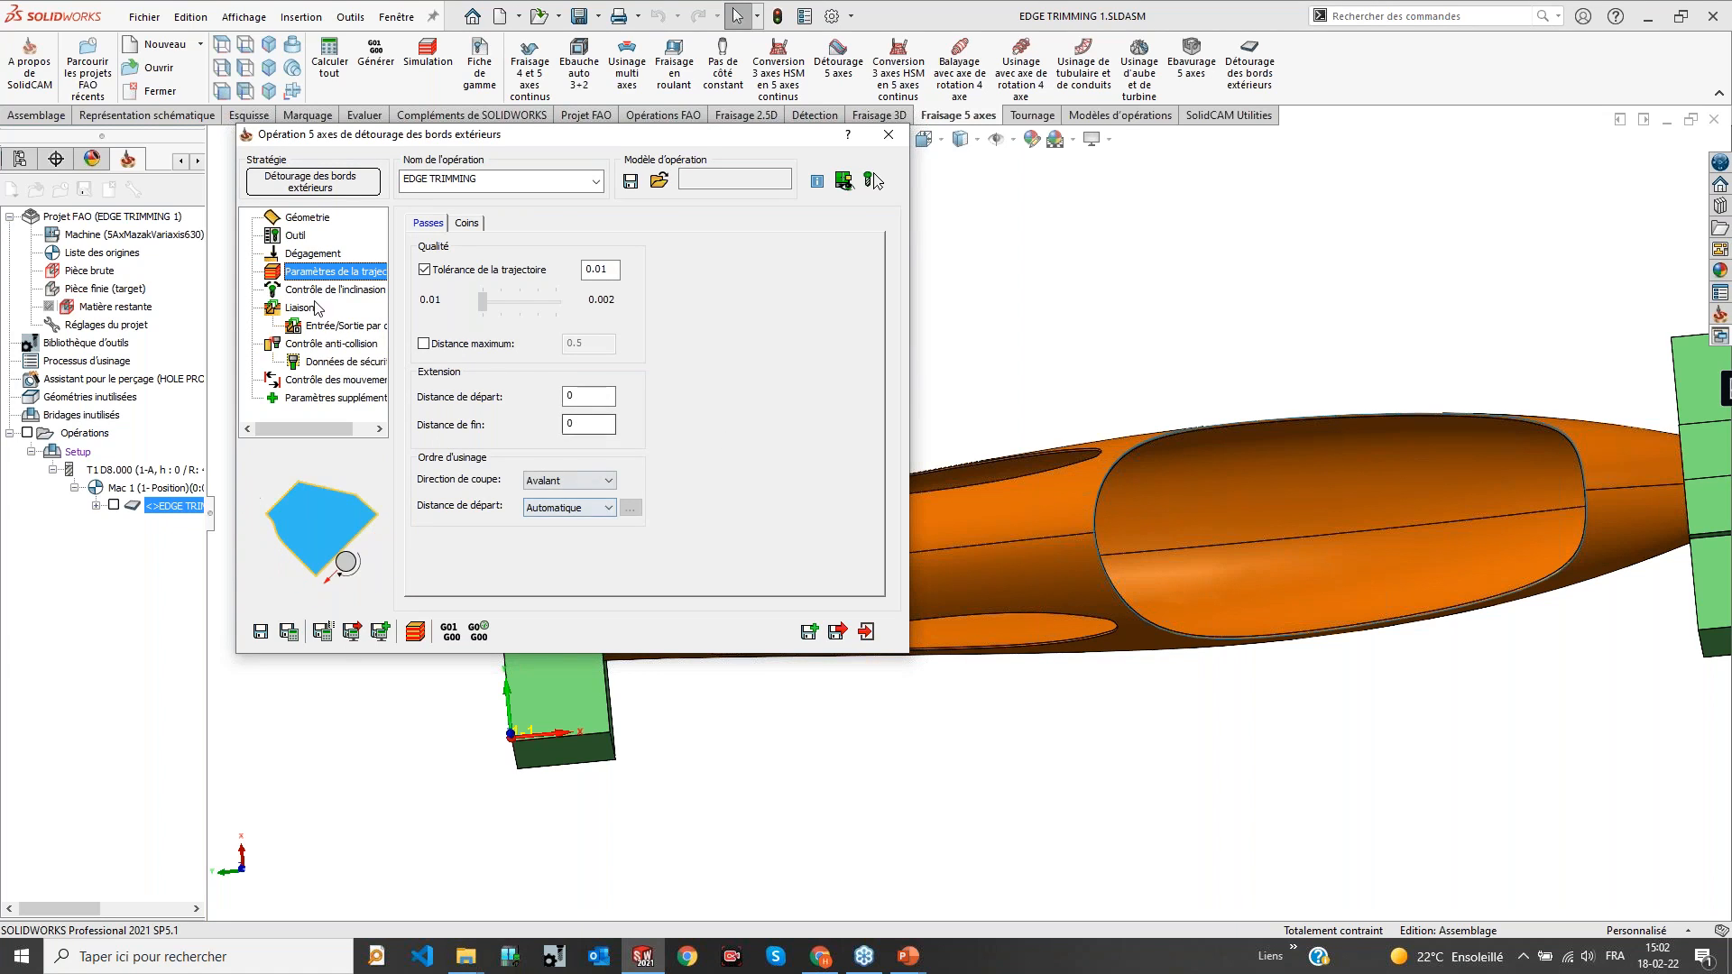
{"action": "left_click", "coordinate": [312, 291]}
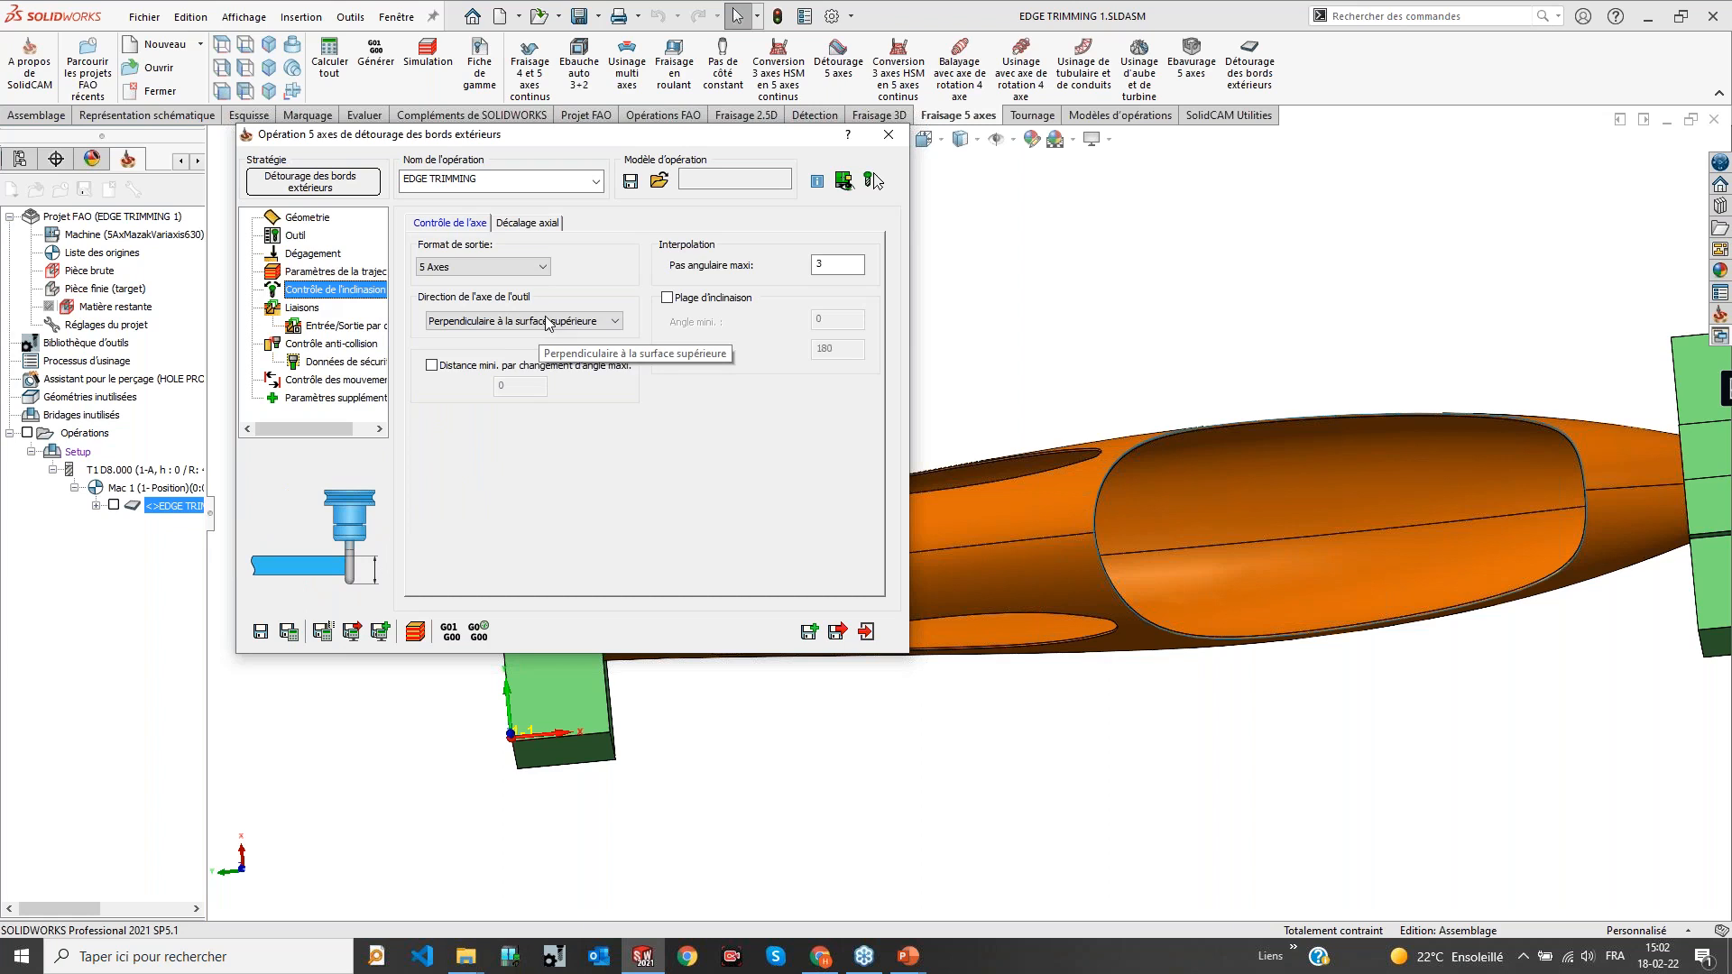
{"action": "middle_click_drag", "start_coordinate": [1270, 555], "coordinate": [1264, 195]}
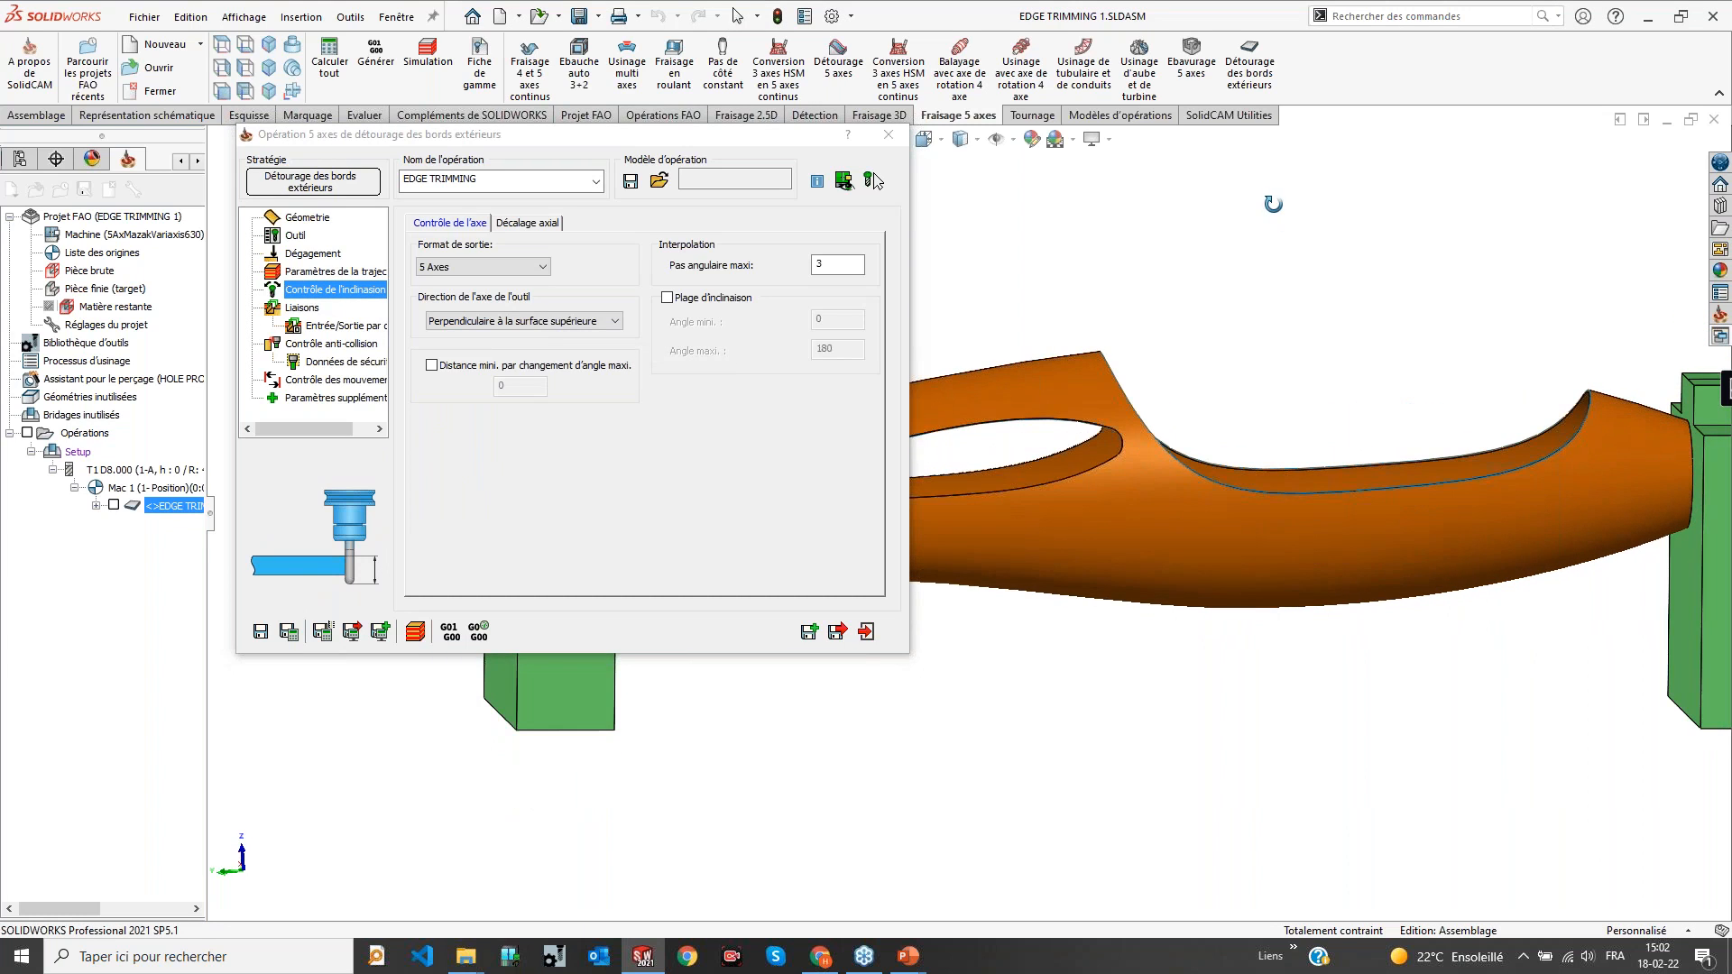
{"action": "middle_click_drag", "start_coordinate": [1090, 388], "coordinate": [1227, 621]}
Simulate the EDGE TRIMMING toolpath around the shell's openings at reduced speed
{"action": "left_click", "coordinate": [416, 632]}
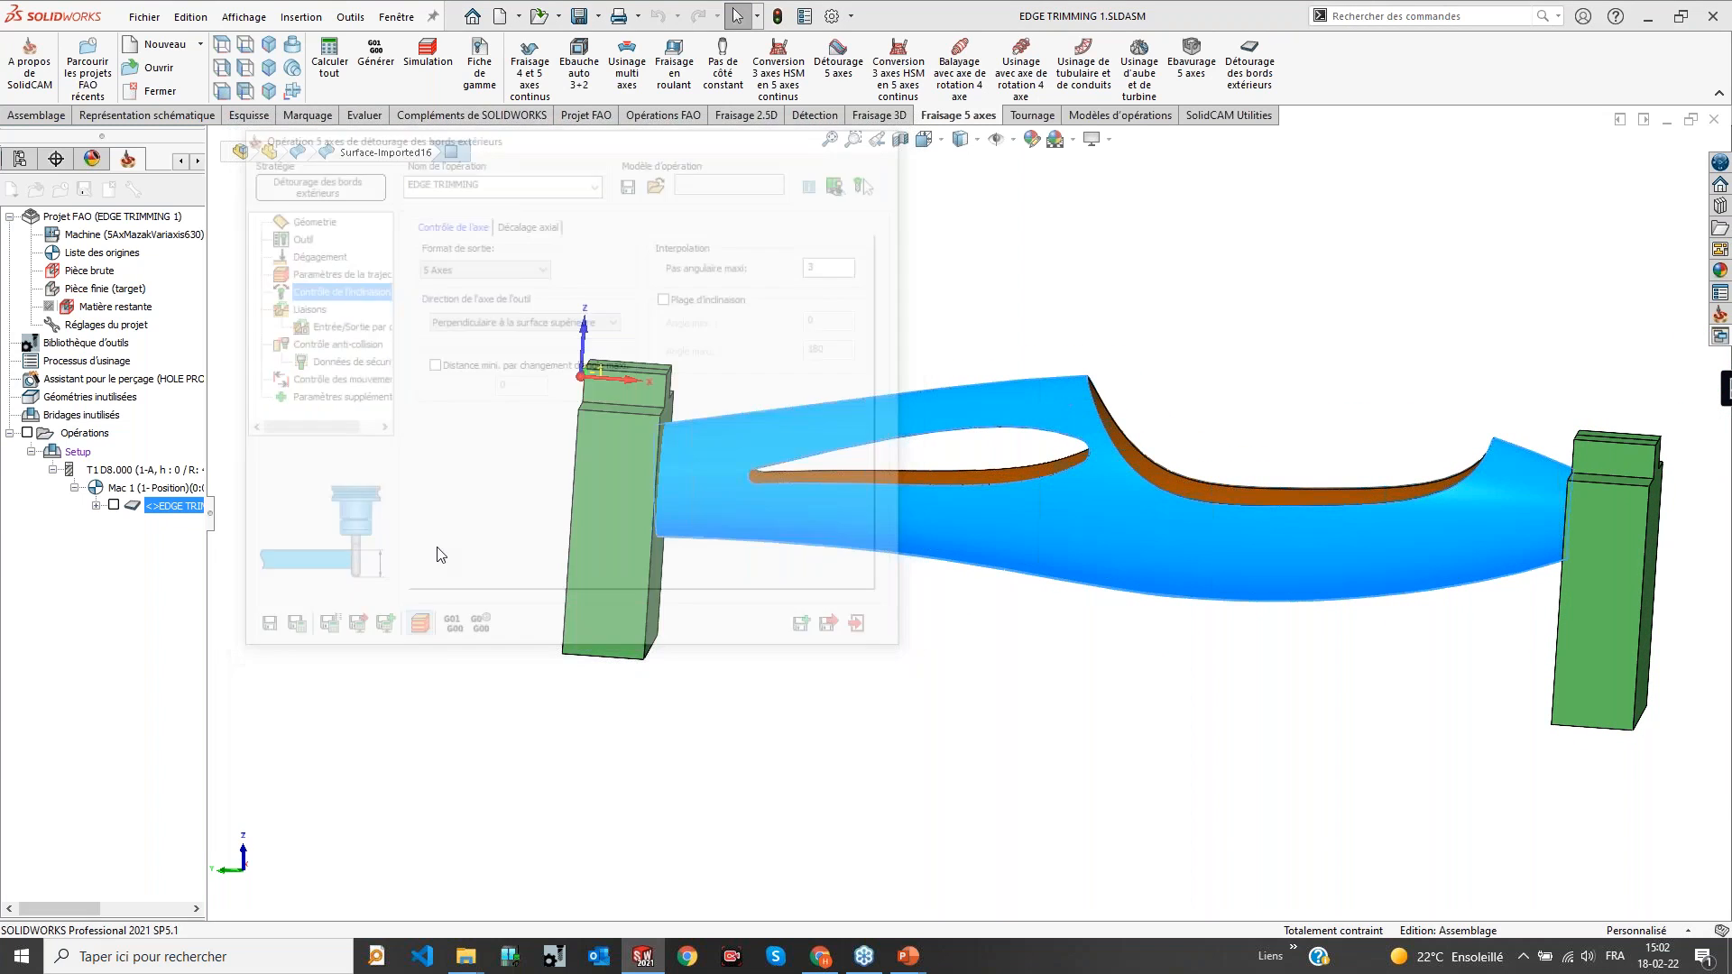
{"action": "left_click", "coordinate": [452, 451]}
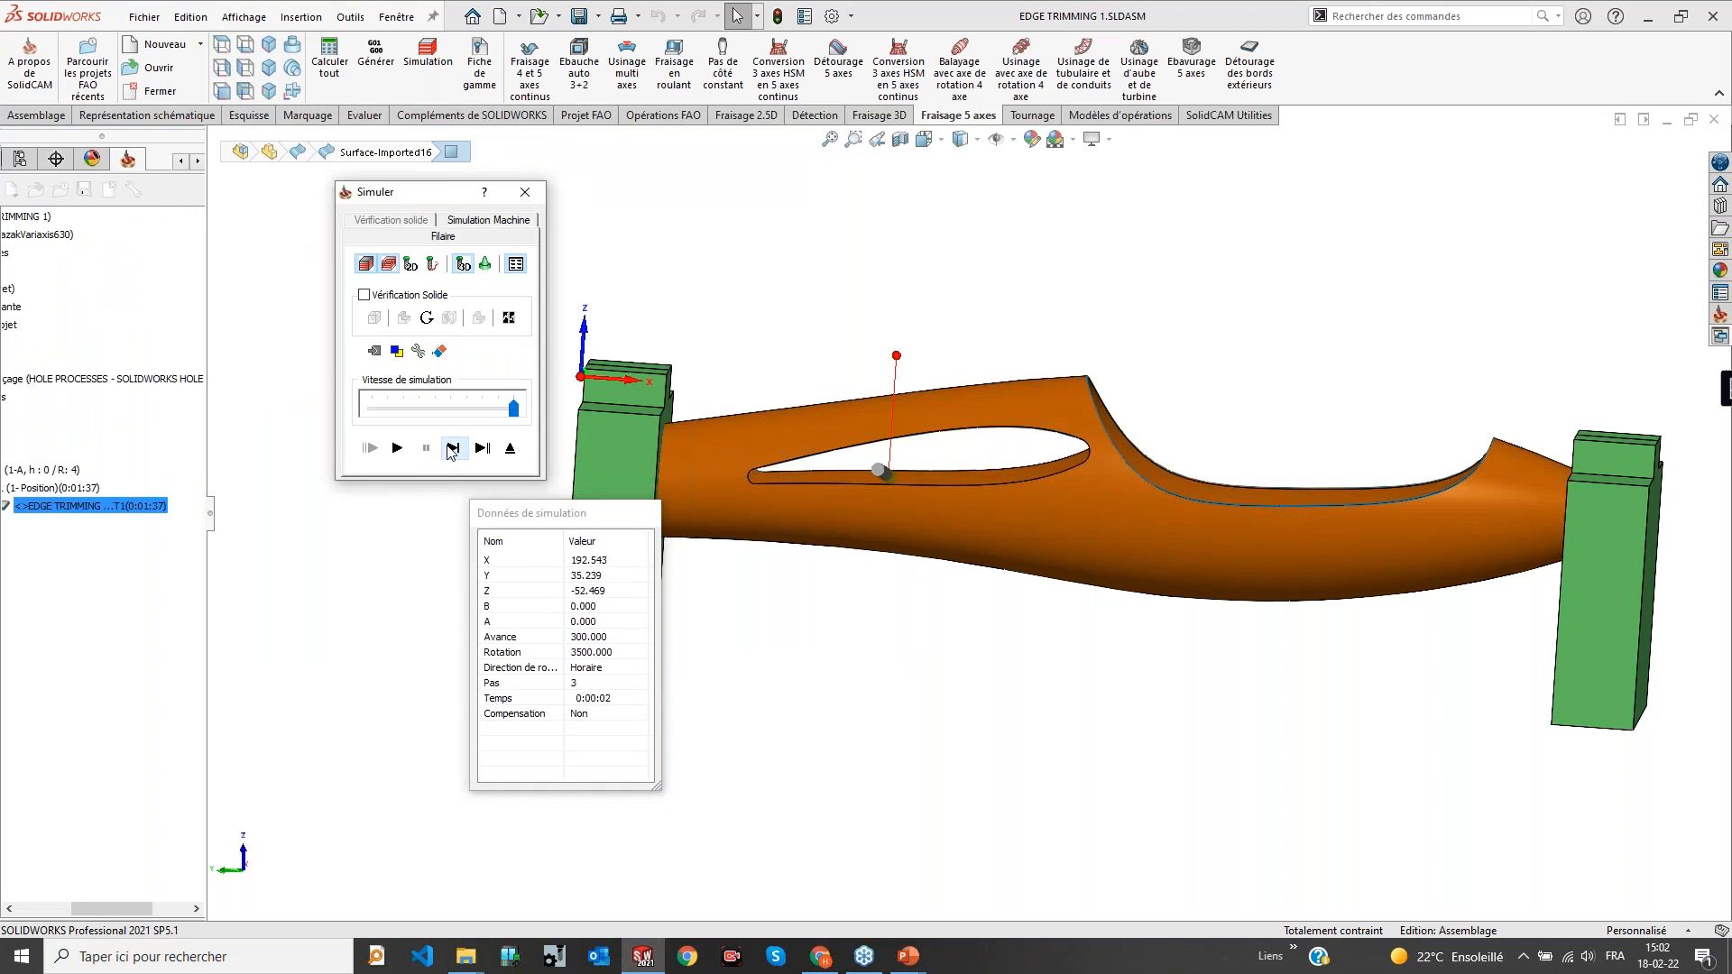
{"action": "middle_click_drag", "start_coordinate": [1080, 480], "coordinate": [1010, 487]}
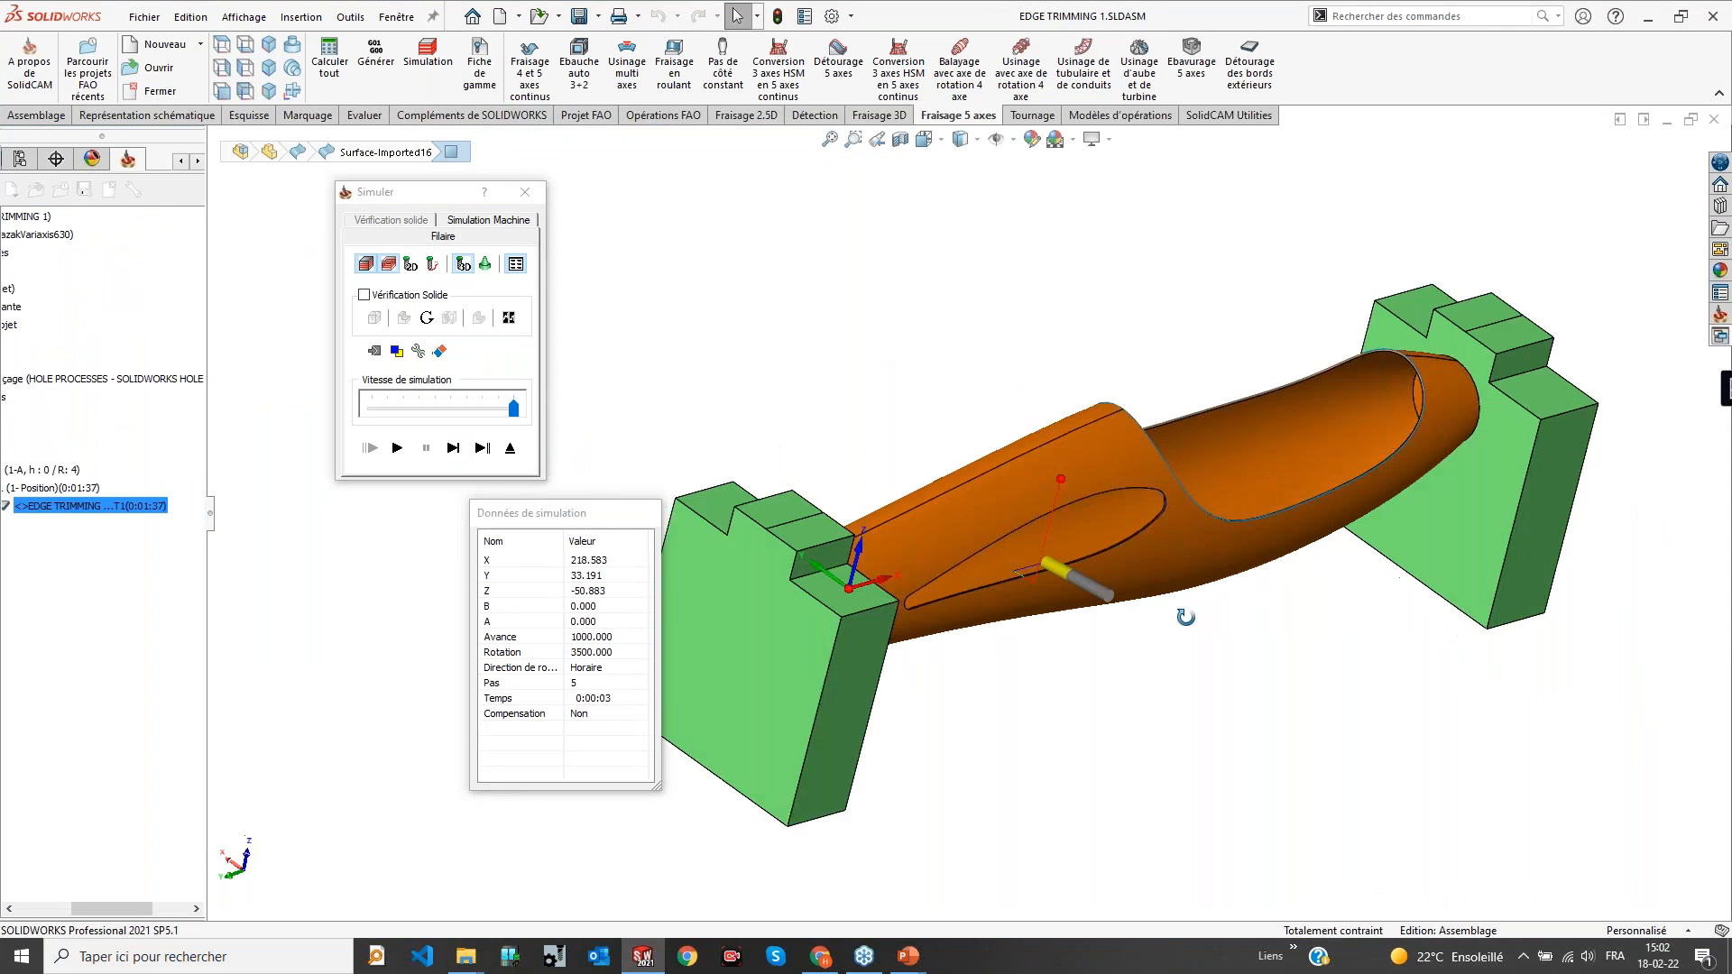
{"action": "scroll", "coordinate": [983, 489], "scroll_direction": "down", "scroll_amount": 5}
{"action": "left_click_drag", "start_coordinate": [514, 408], "coordinate": [405, 411]}
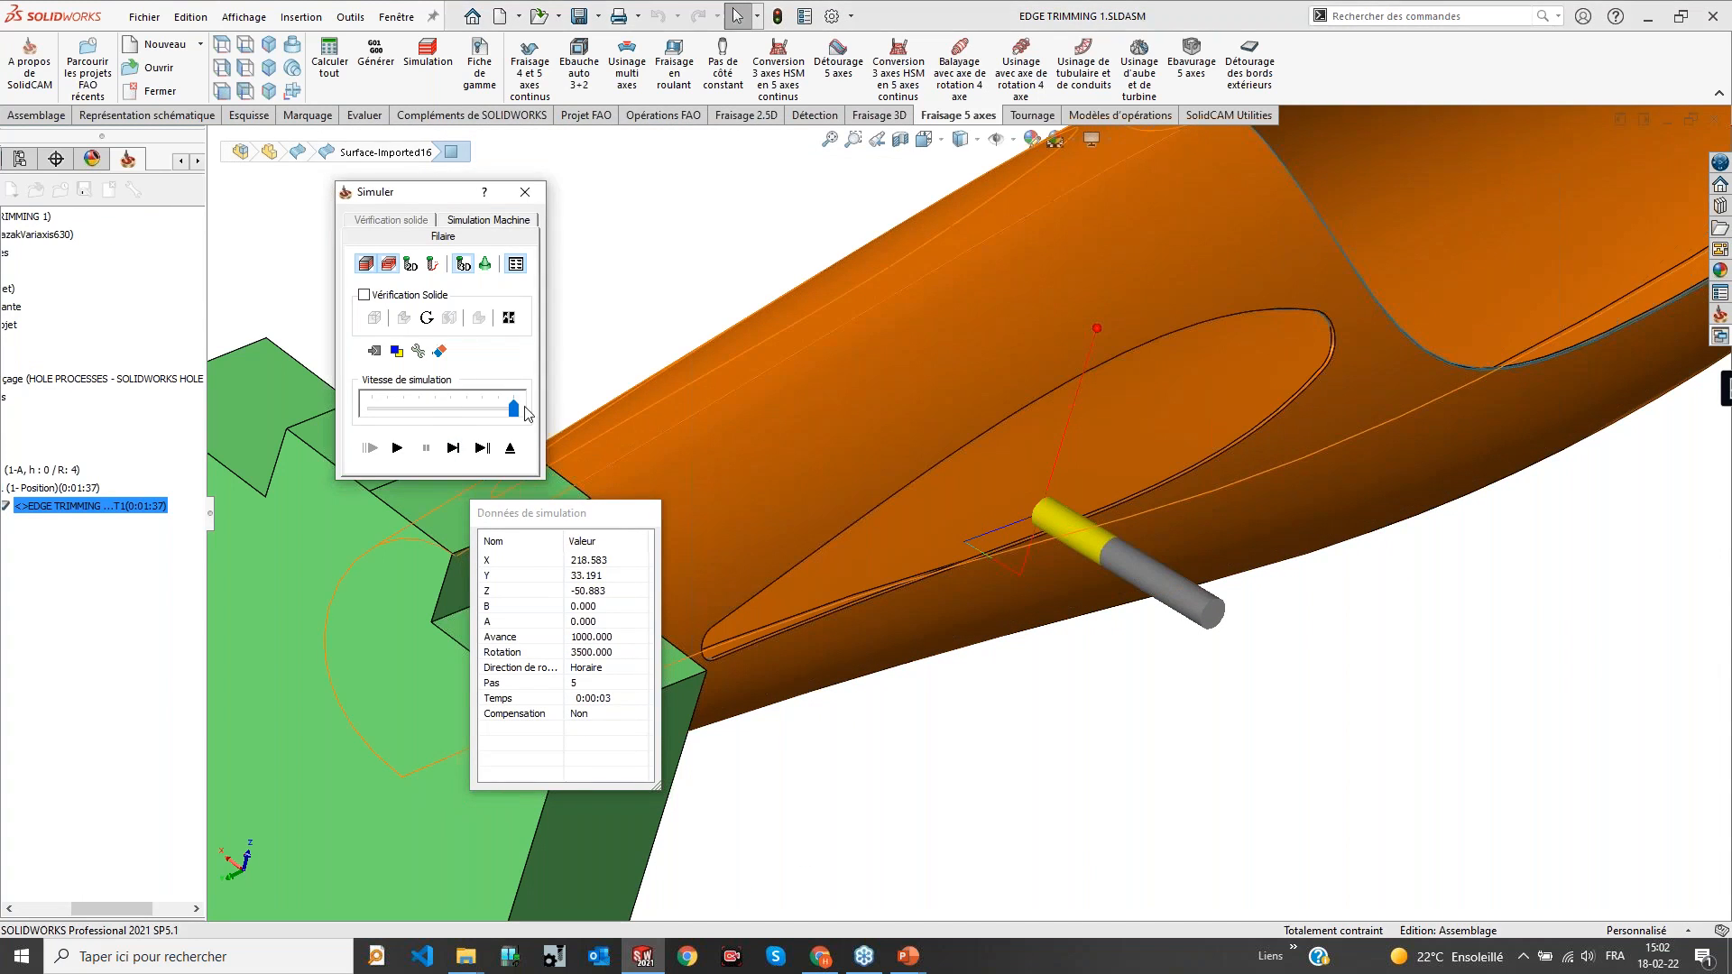
{"action": "left_click", "coordinate": [397, 448]}
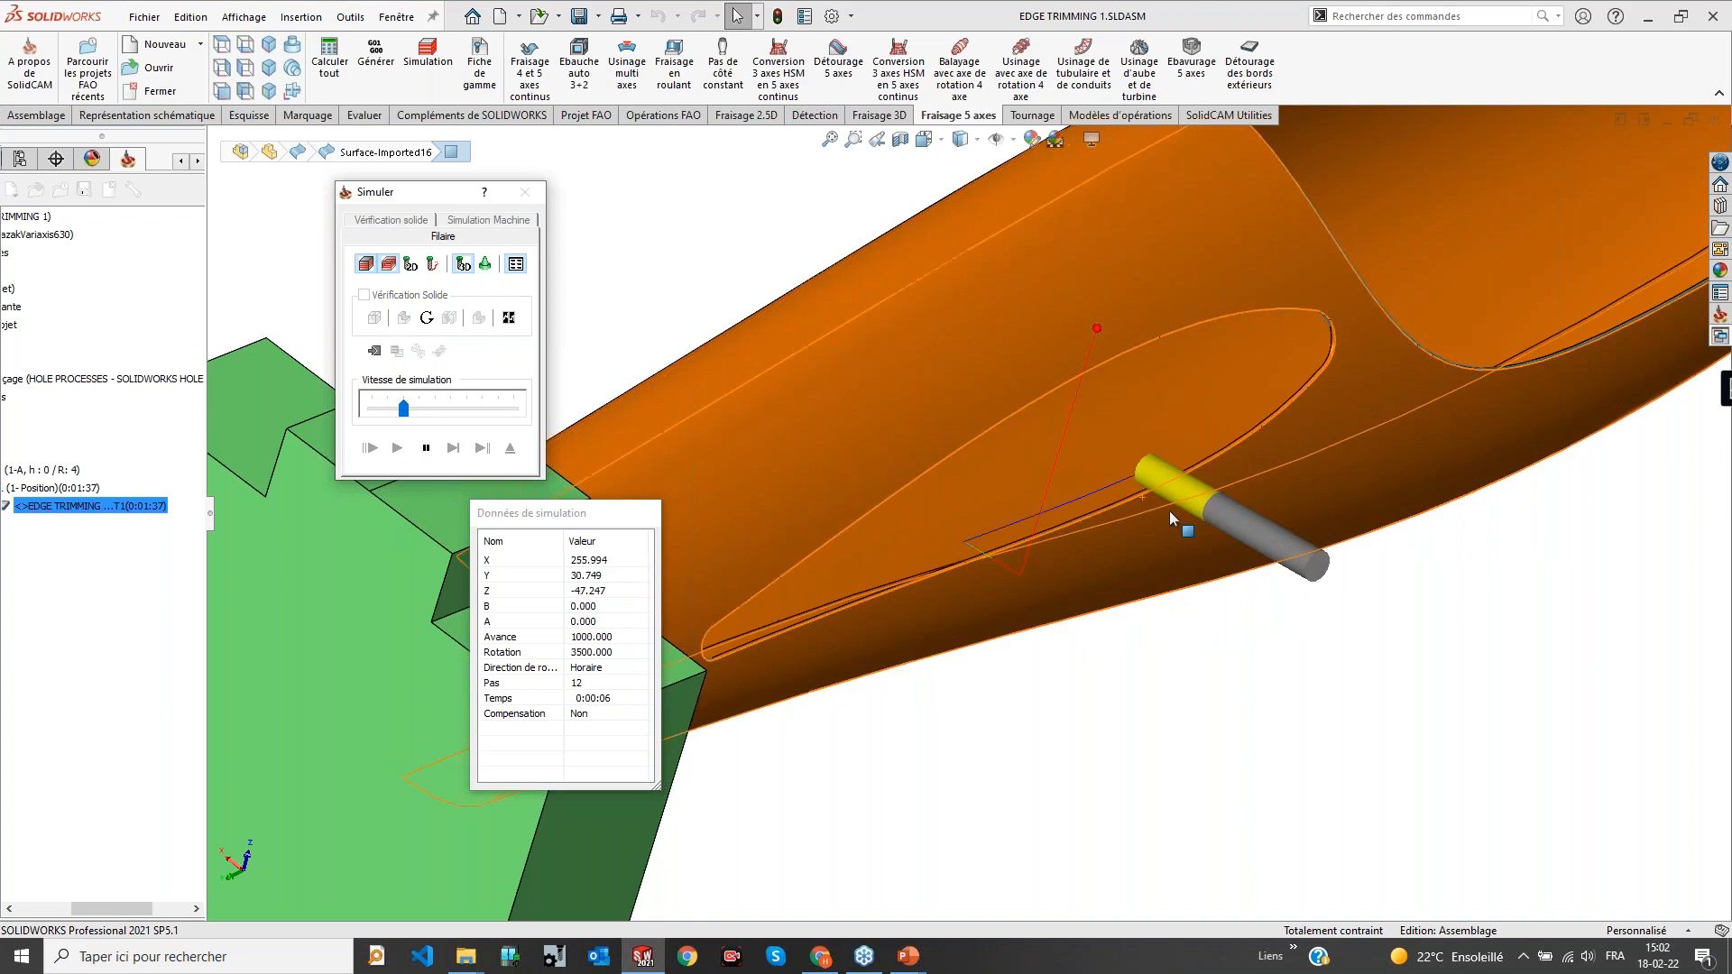
{"action": "scroll", "coordinate": [1156, 544], "scroll_direction": "up", "scroll_amount": 5}
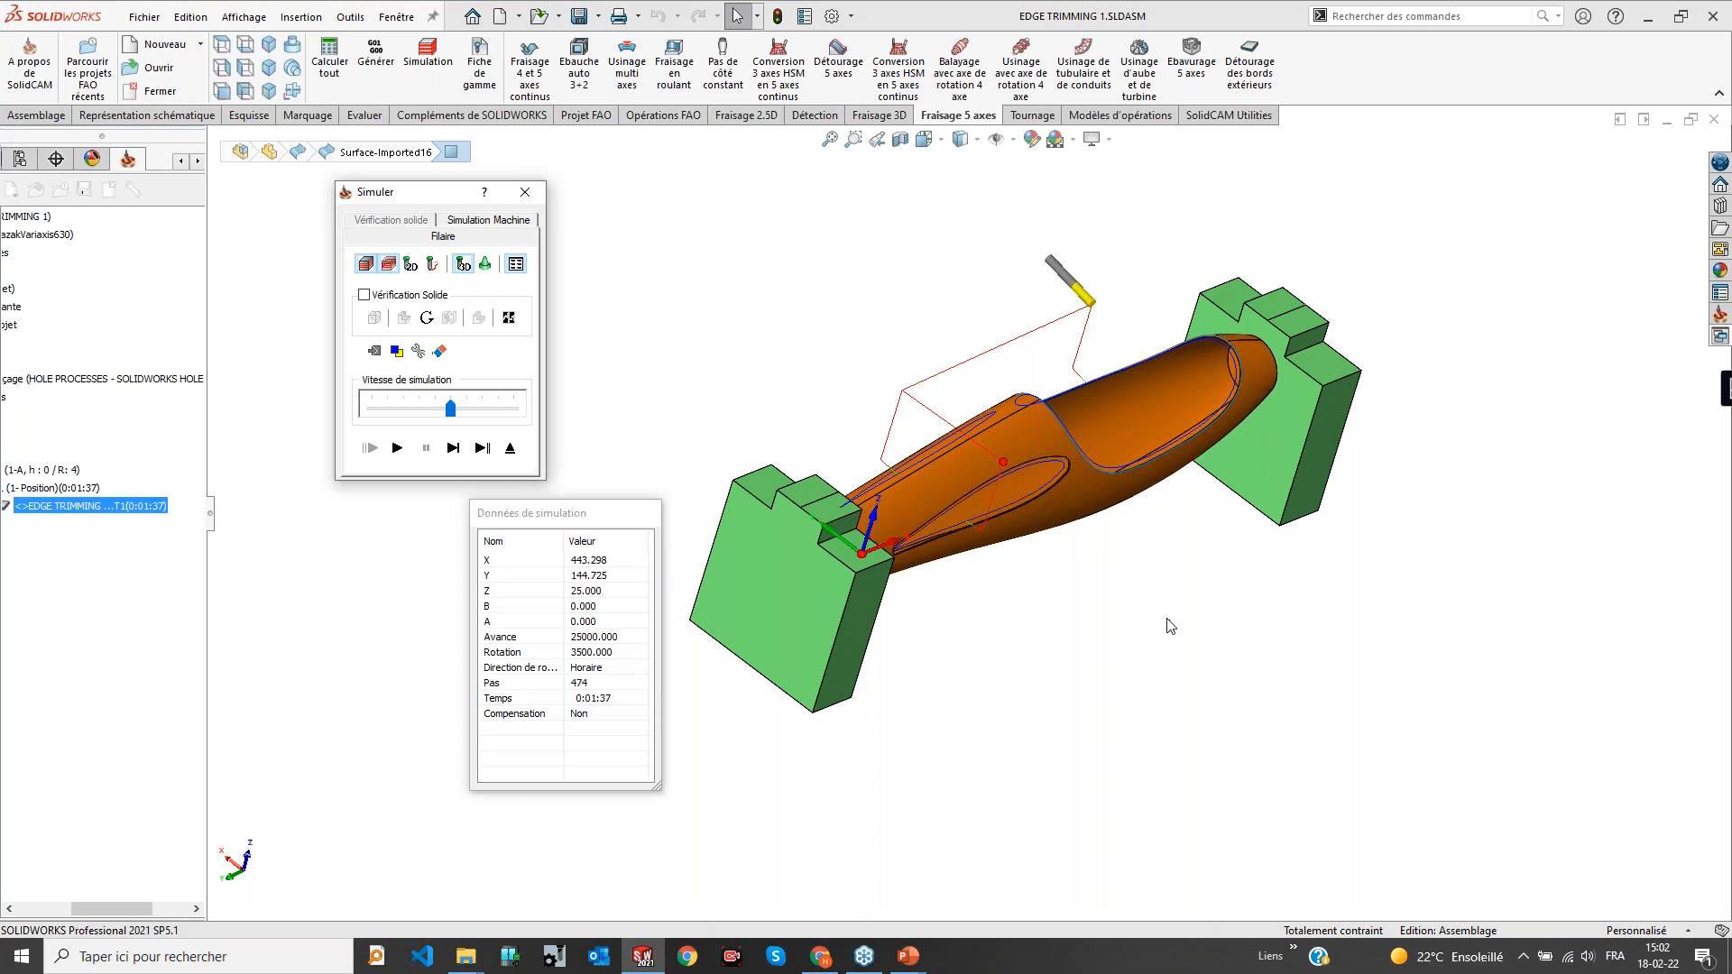
Exit the simulation and the EDGE TRIMMING operation, and start opening another CAM project
{"action": "left_click", "coordinate": [509, 448]}
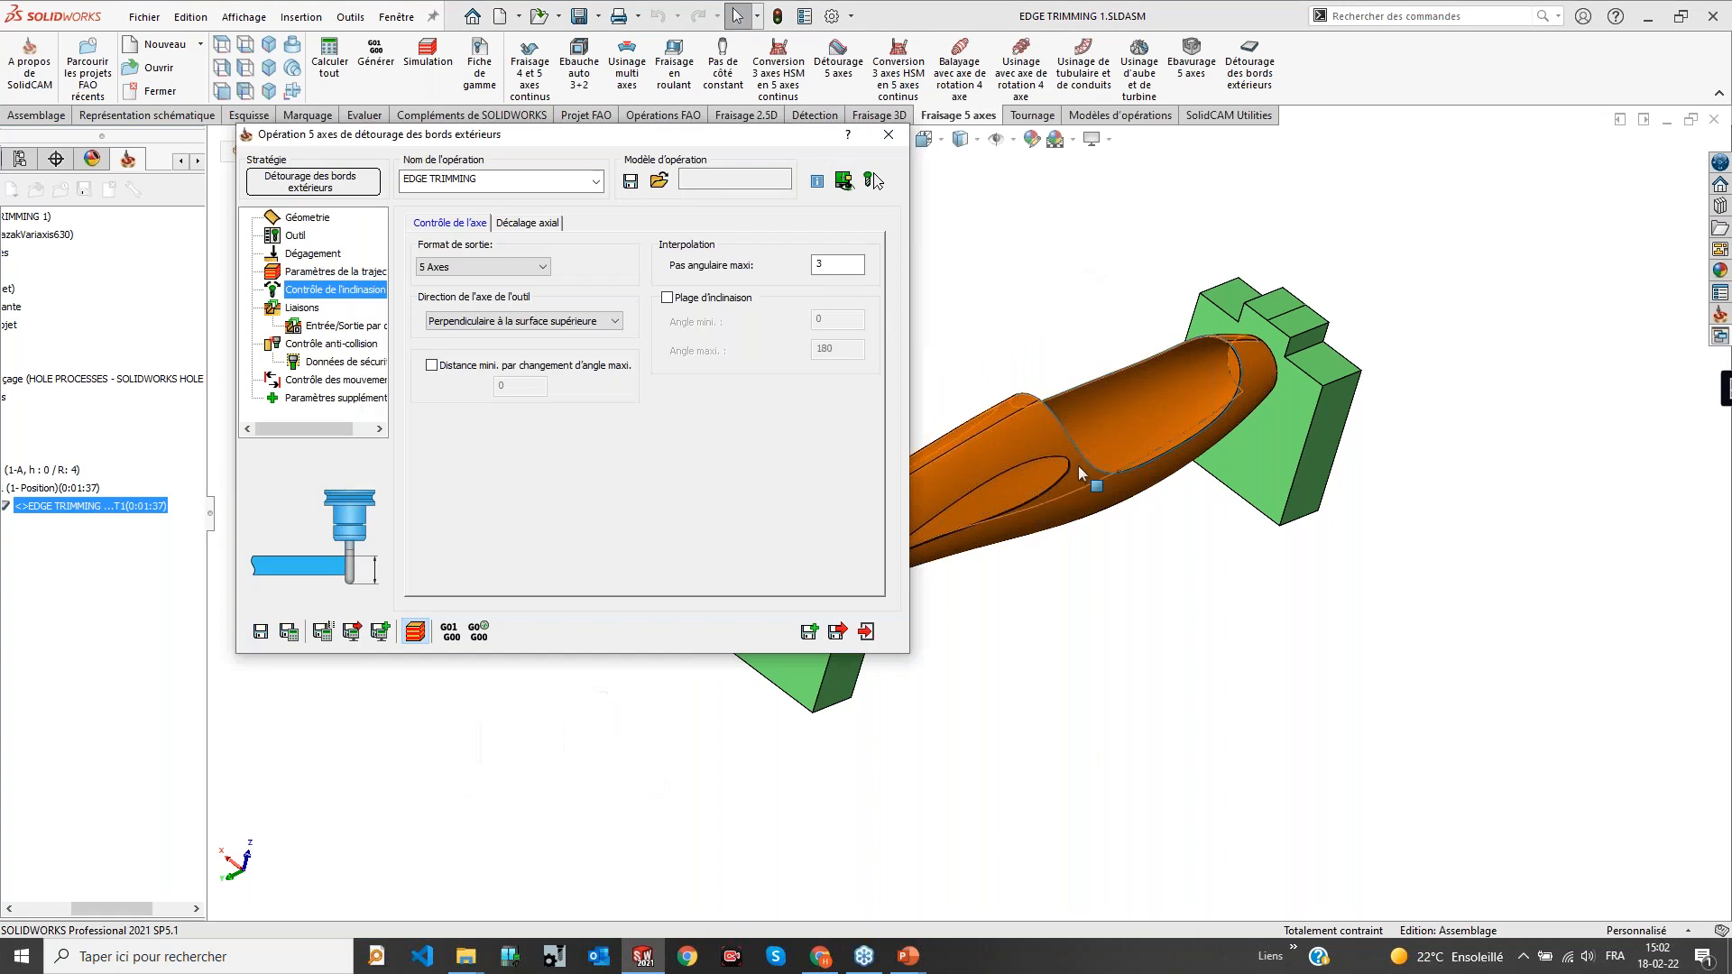
{"action": "left_click", "coordinate": [870, 180]}
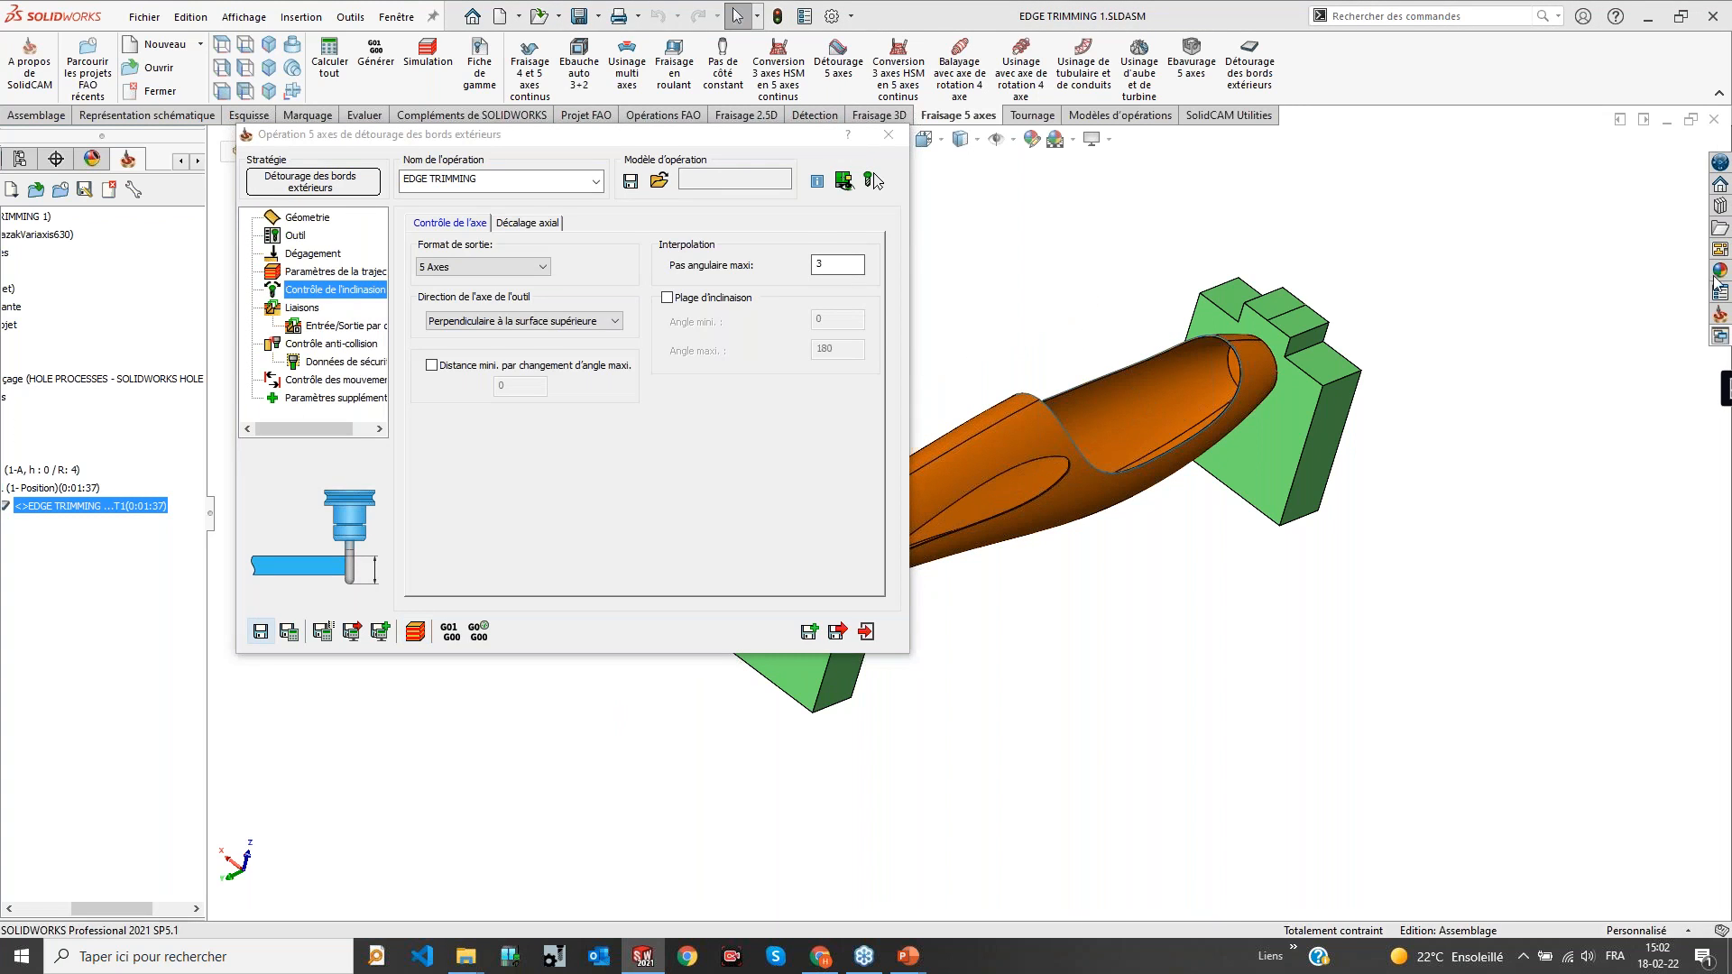
{"action": "left_click", "coordinate": [1720, 313]}
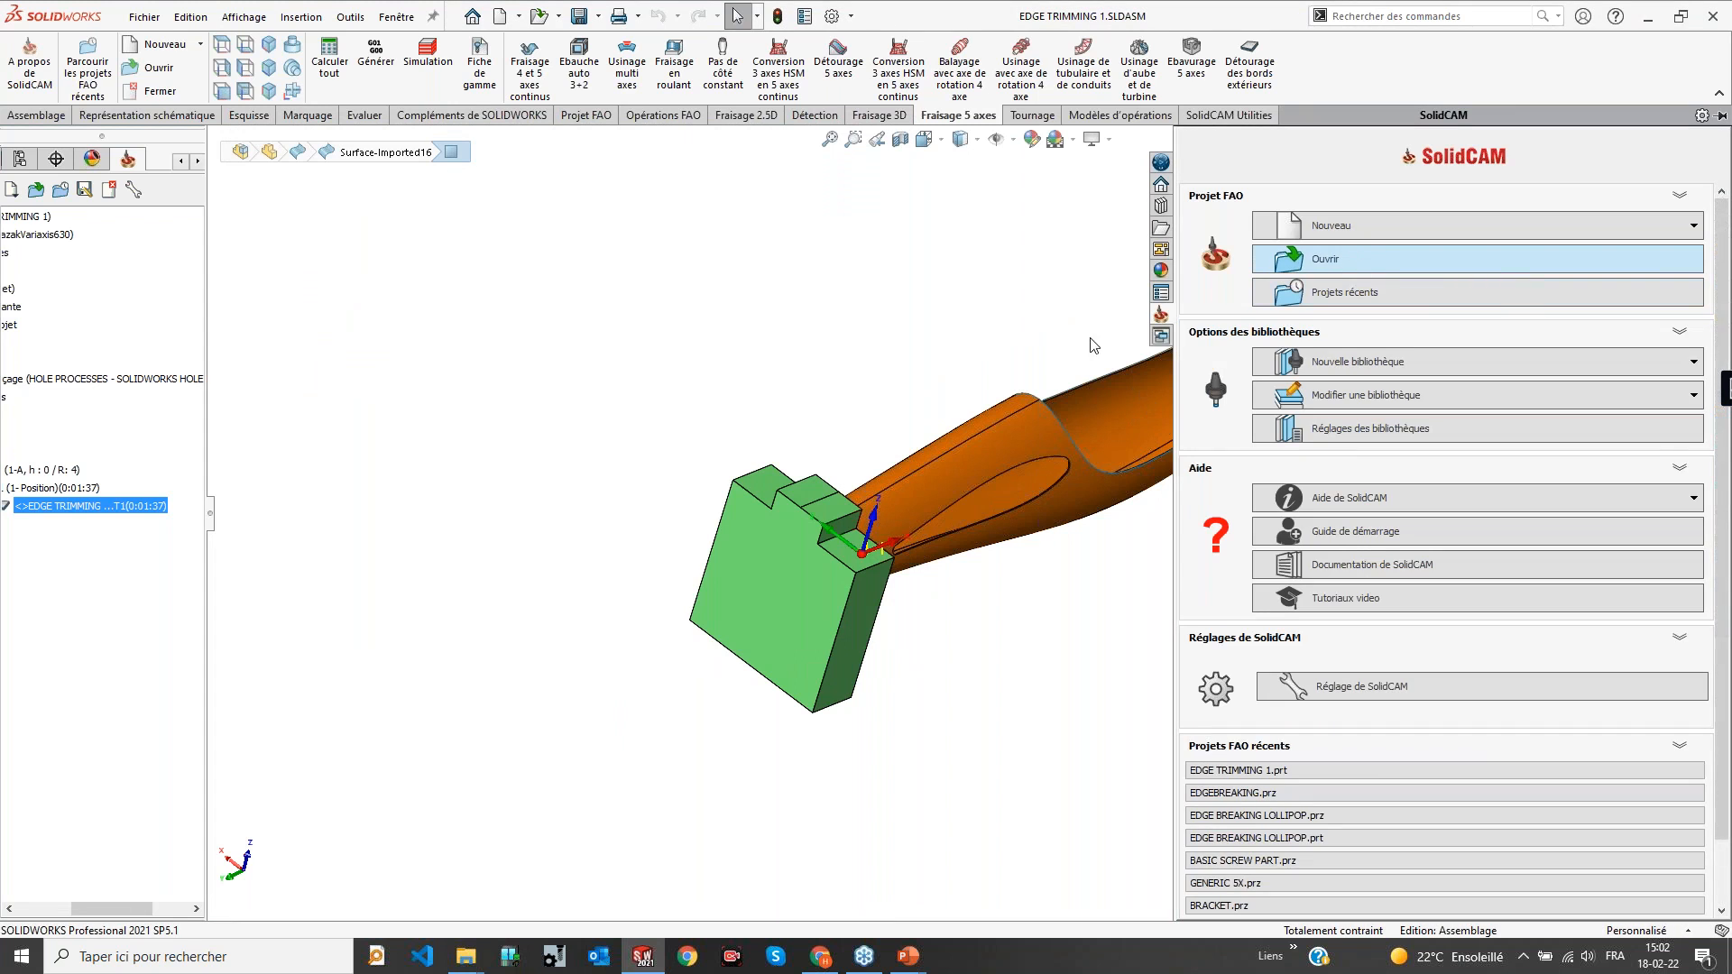
Switch to the SolidCAM_2021 presentation in PowerPoint and show slide 51, on the new outer edge trimming operation
{"action": "mouse_move", "coordinate": [909, 957]}
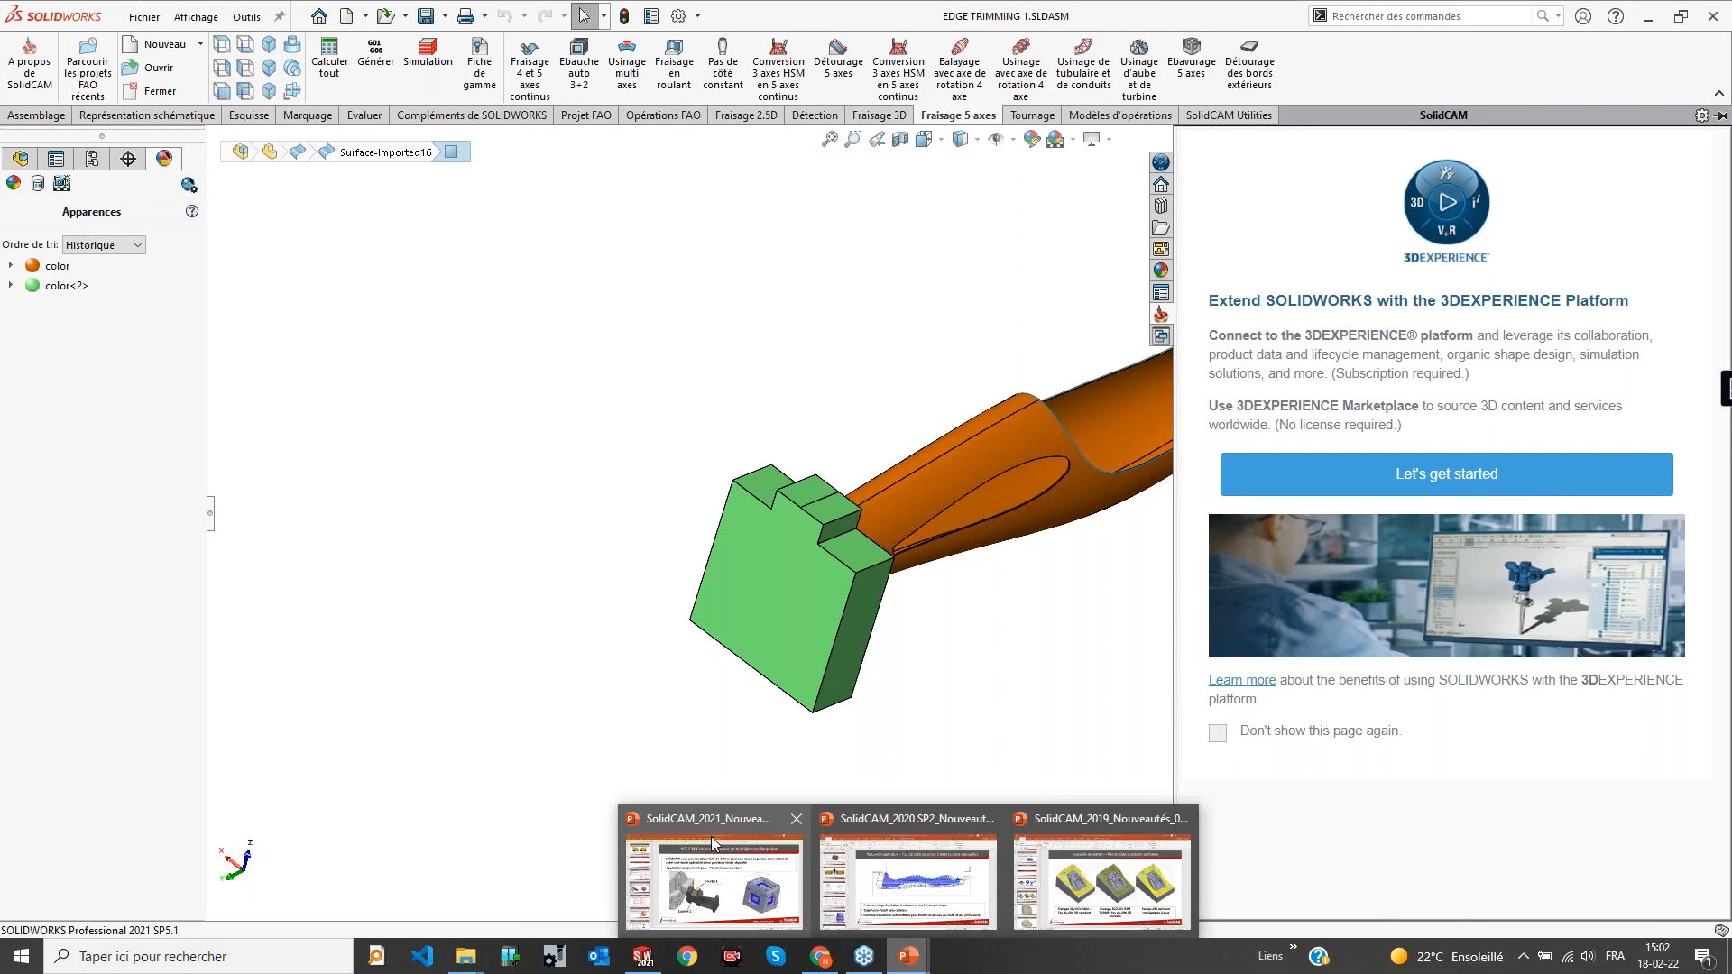
{"action": "left_click", "coordinate": [711, 836]}
{"action": "scroll", "coordinate": [154, 600], "scroll_direction": "down", "scroll_amount": 15}
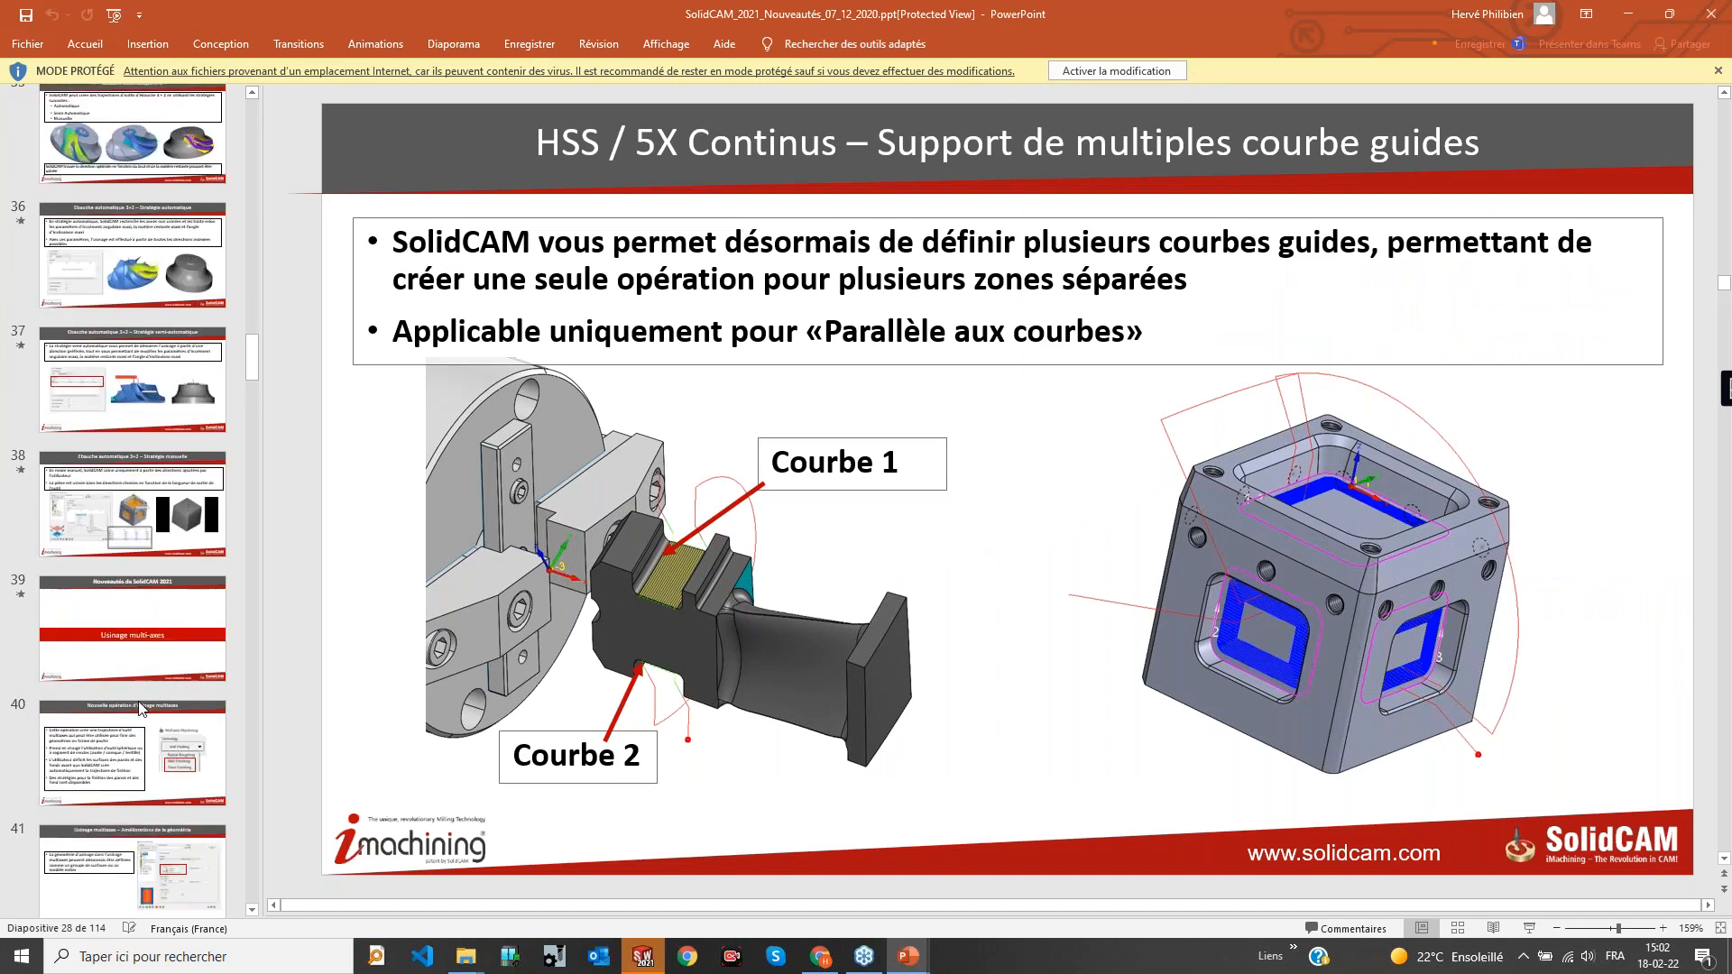
{"action": "scroll", "coordinate": [153, 600], "scroll_direction": "down", "scroll_amount": 10}
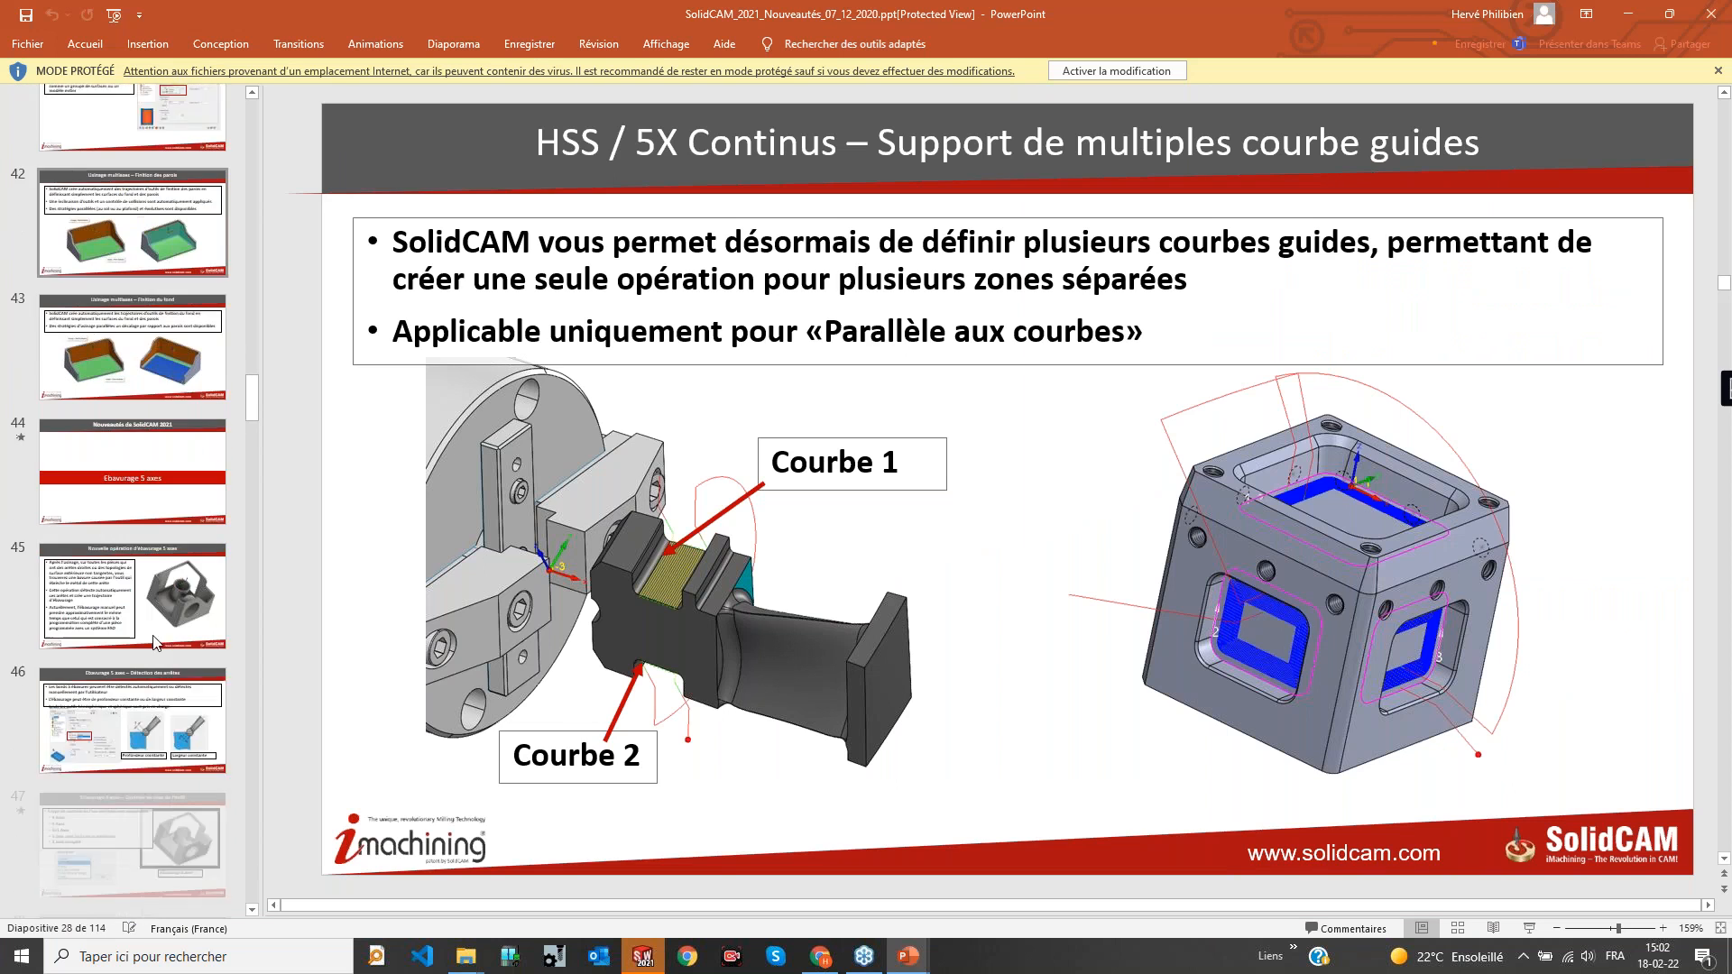
{"action": "scroll", "coordinate": [153, 649], "scroll_direction": "down", "scroll_amount": 5}
{"action": "left_click", "coordinate": [143, 652]}
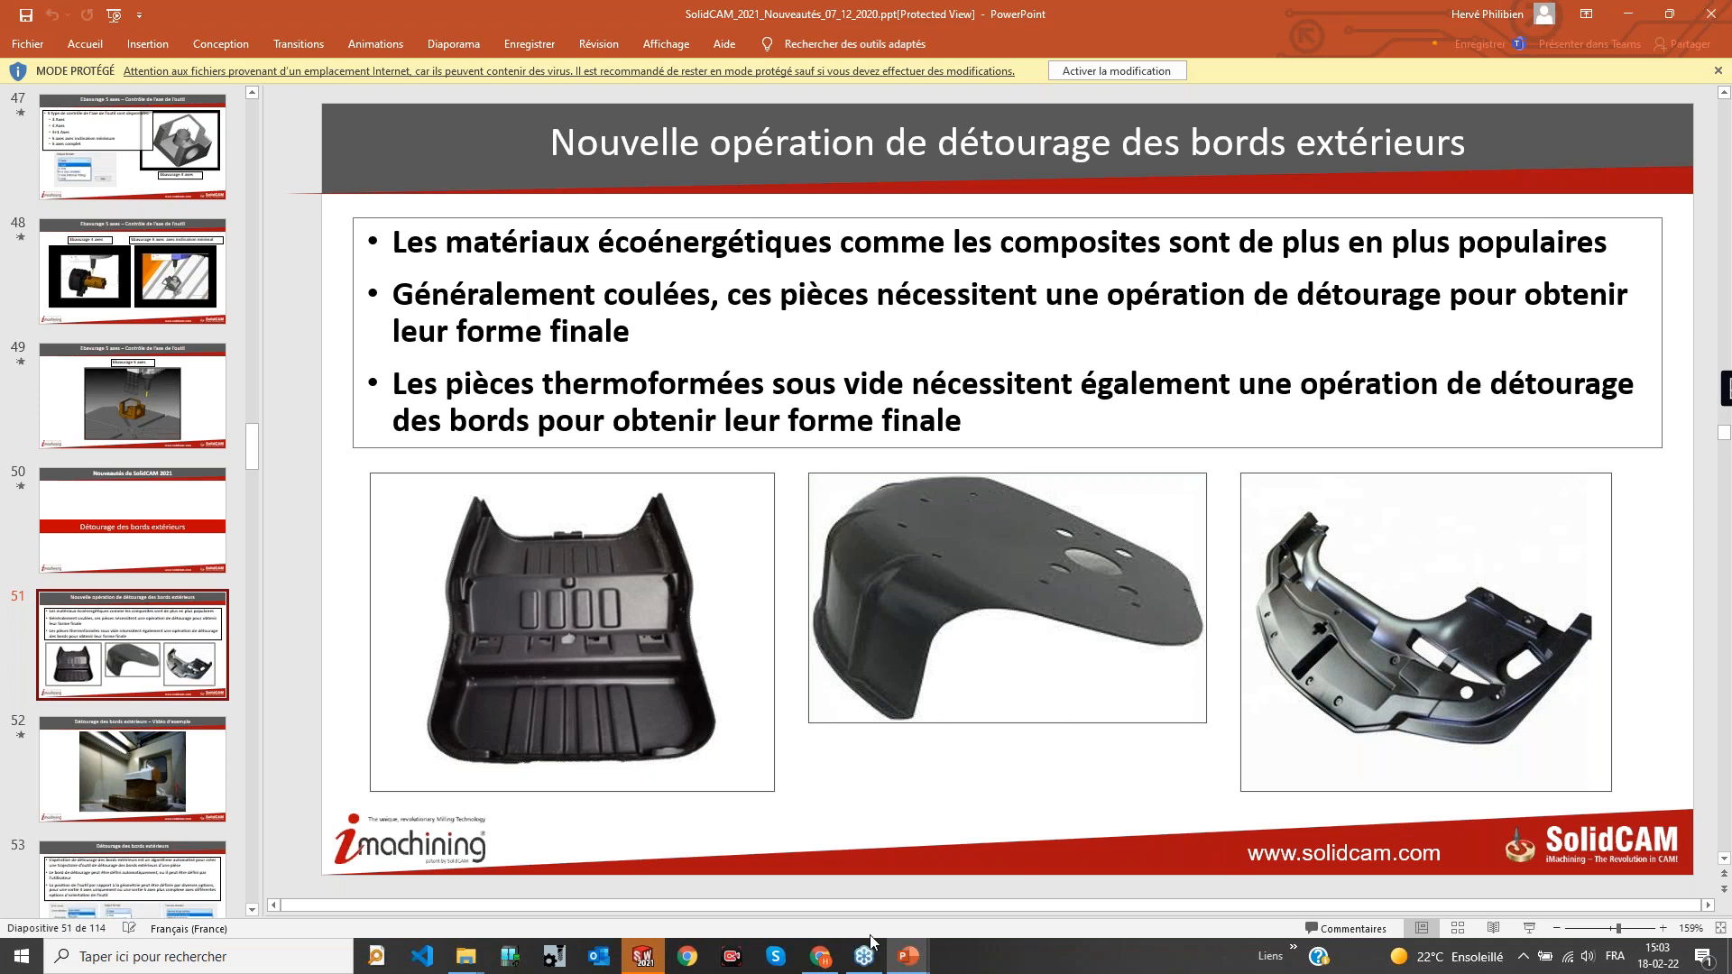
Switch back to SOLIDWORKS and open the CAM project EDGETRIMMING-2.prz from the 6-EDGE TRIMMING 1 folder
{"action": "left_click", "coordinate": [641, 959]}
{"action": "left_click", "coordinate": [792, 412]}
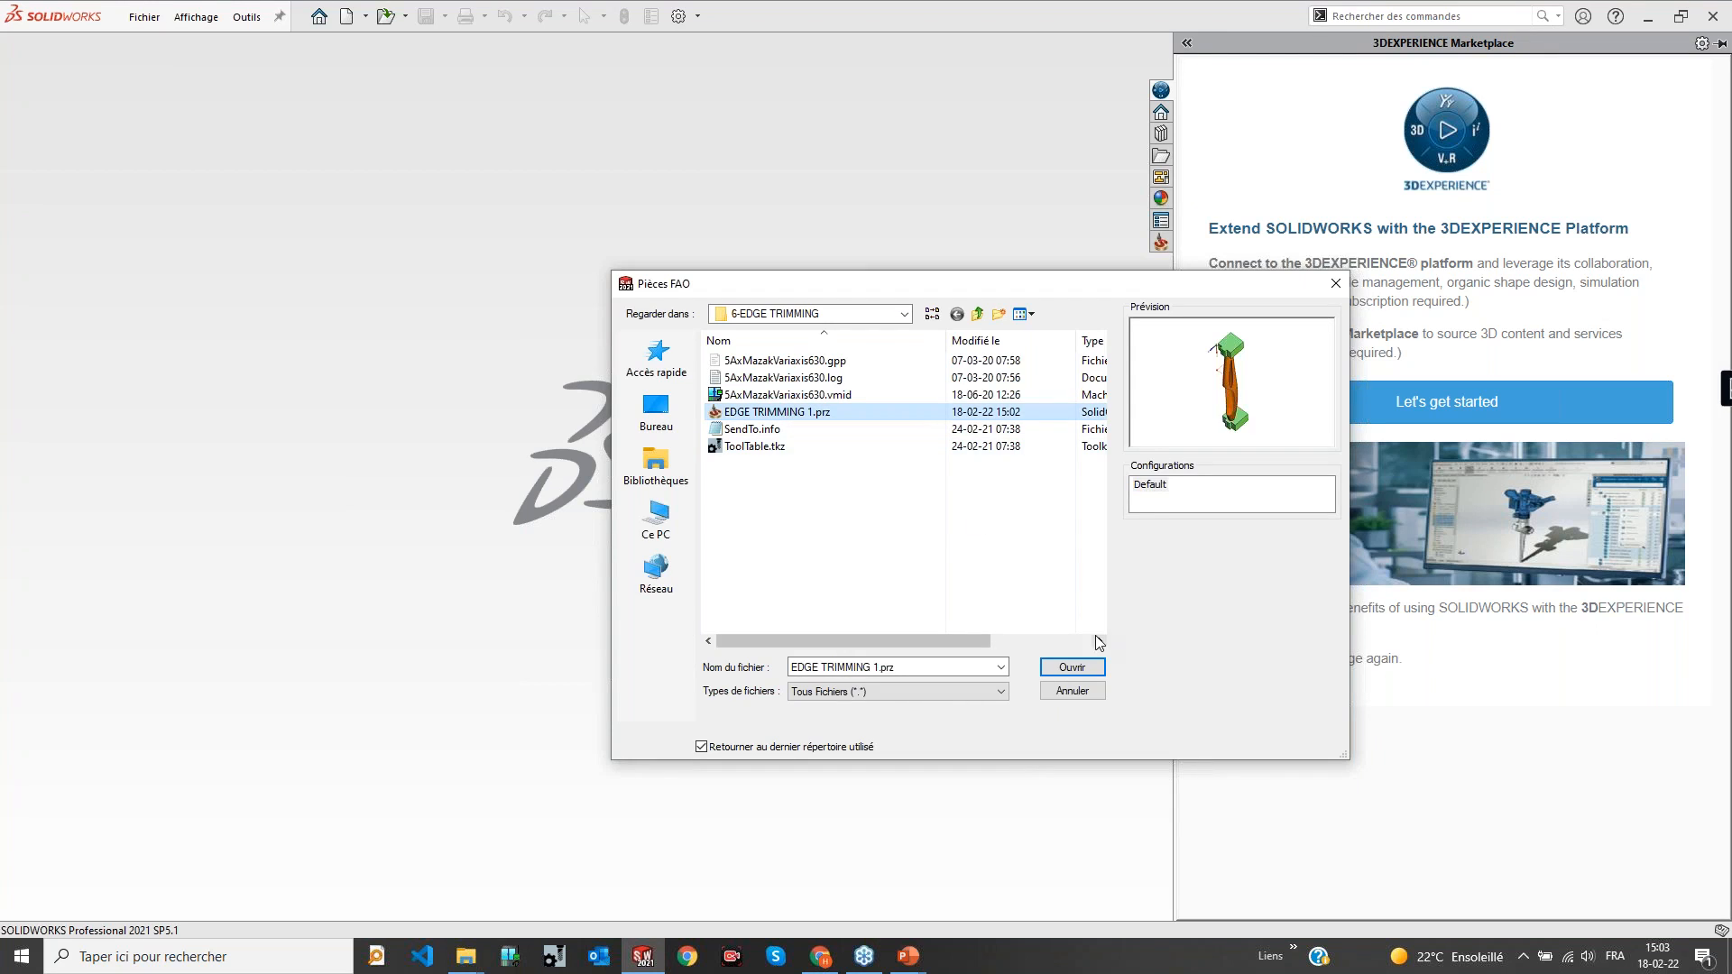
{"action": "left_click", "coordinate": [985, 317]}
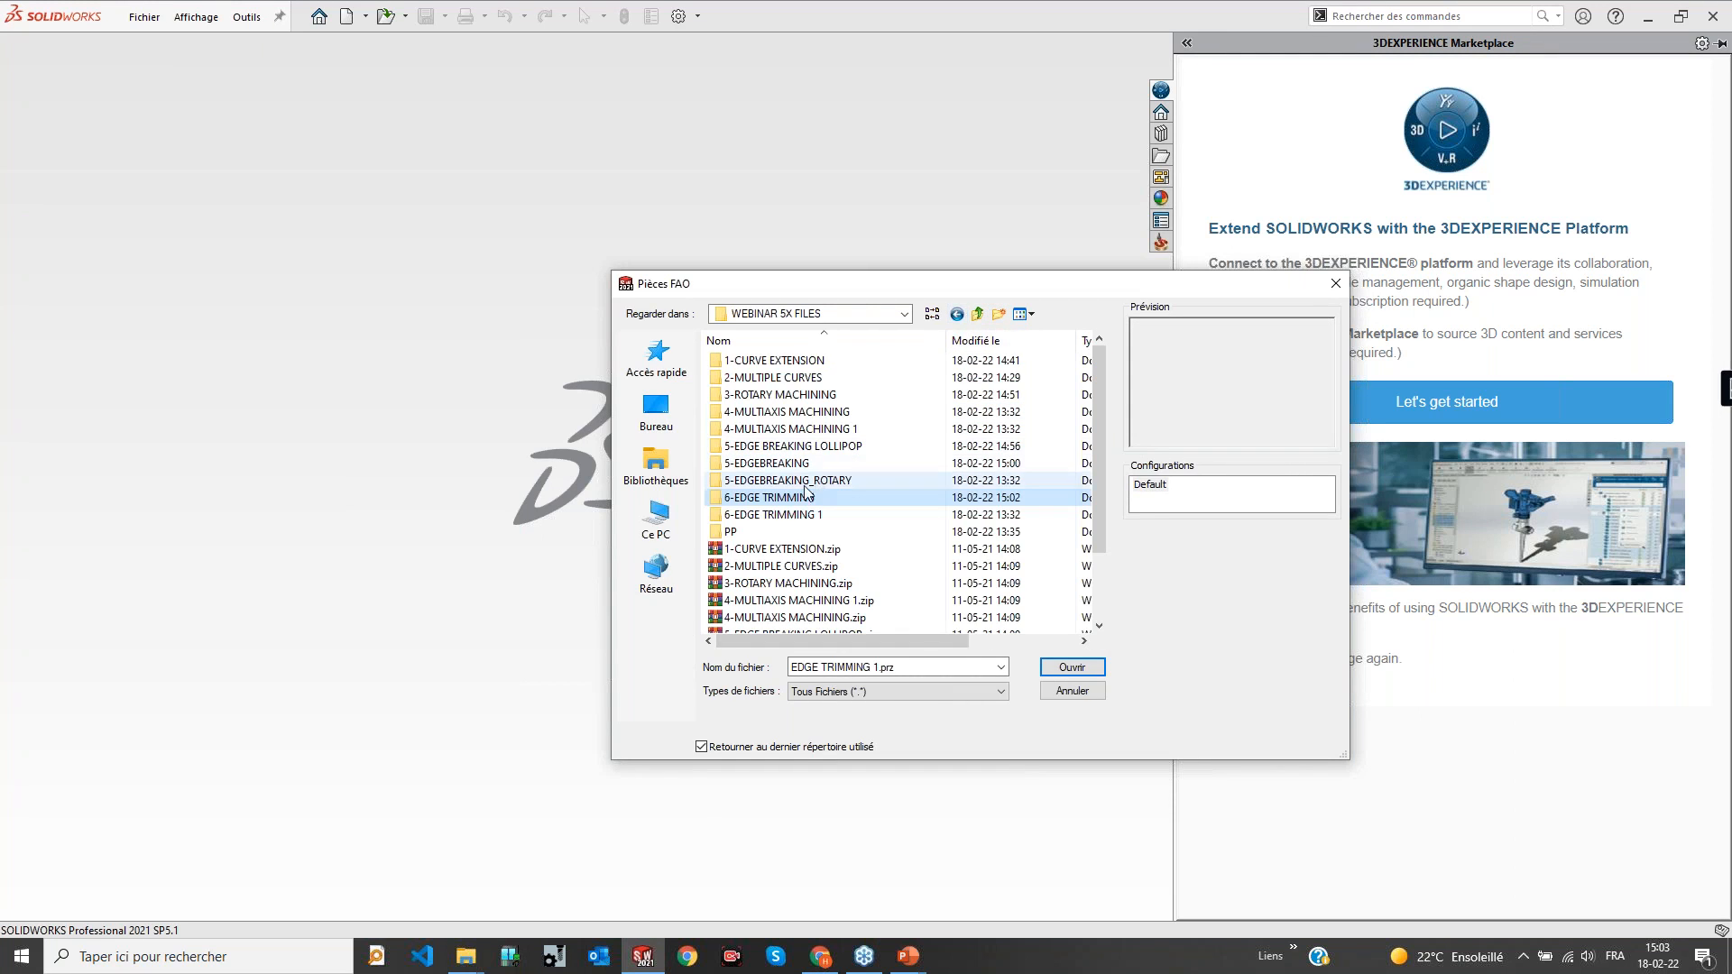
{"action": "double_click", "coordinate": [776, 518]}
{"action": "left_click", "coordinate": [773, 412]}
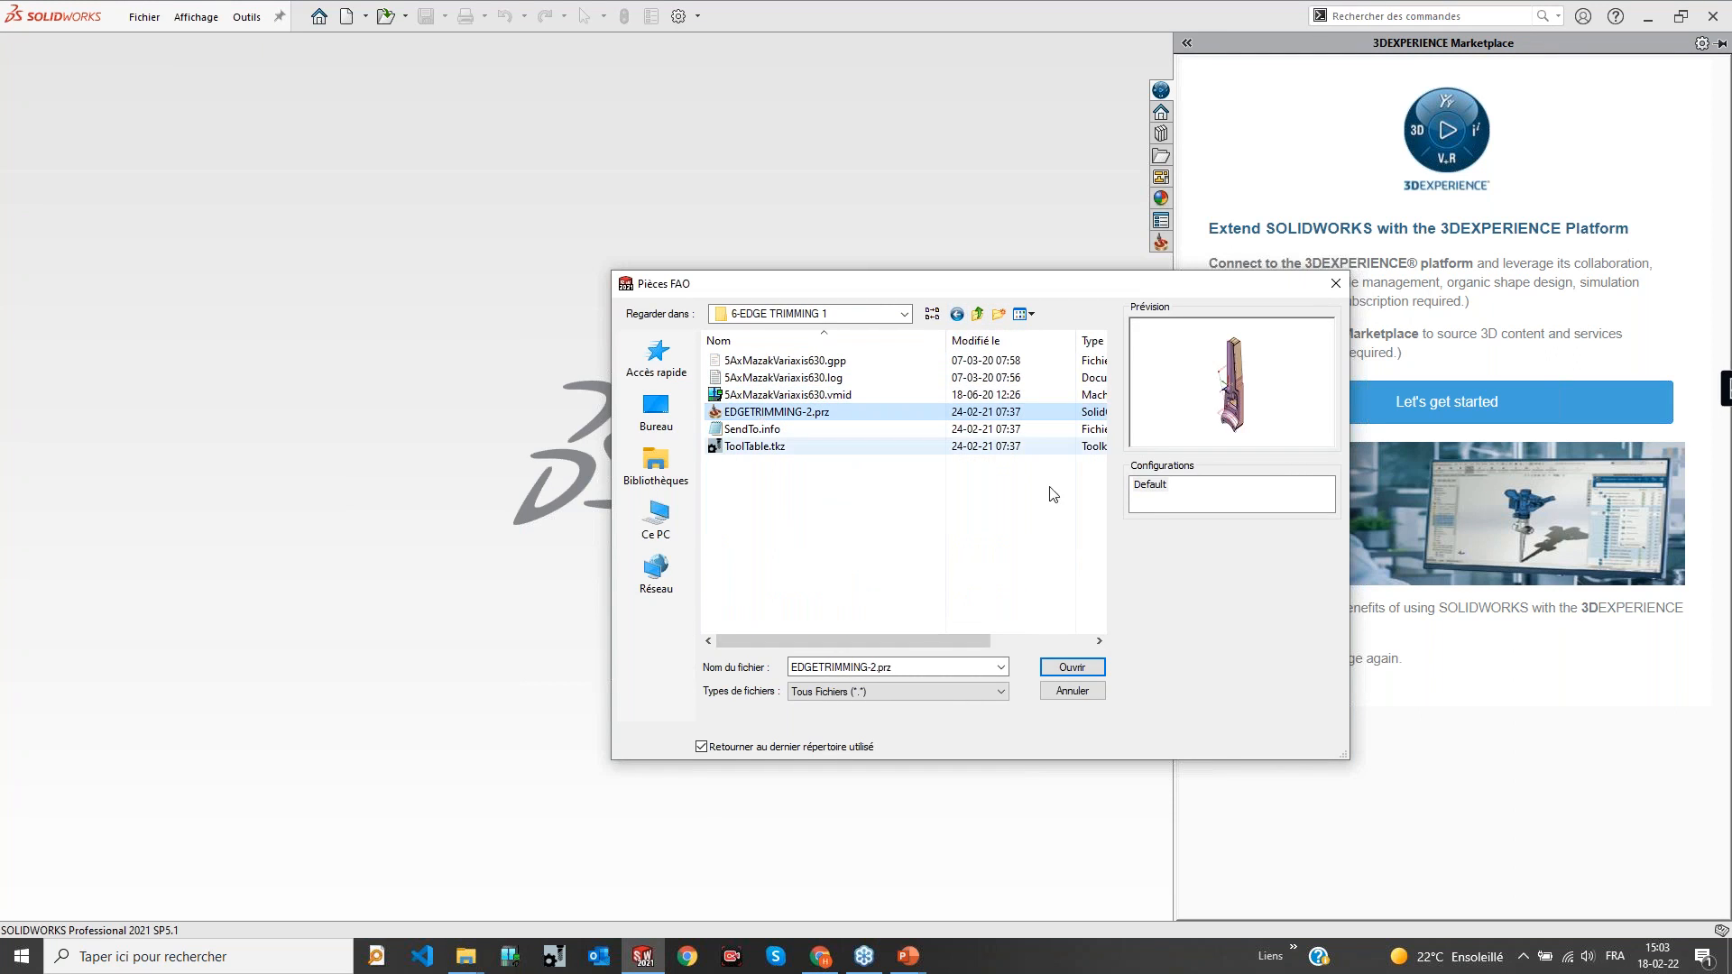
{"action": "left_click", "coordinate": [1074, 667]}
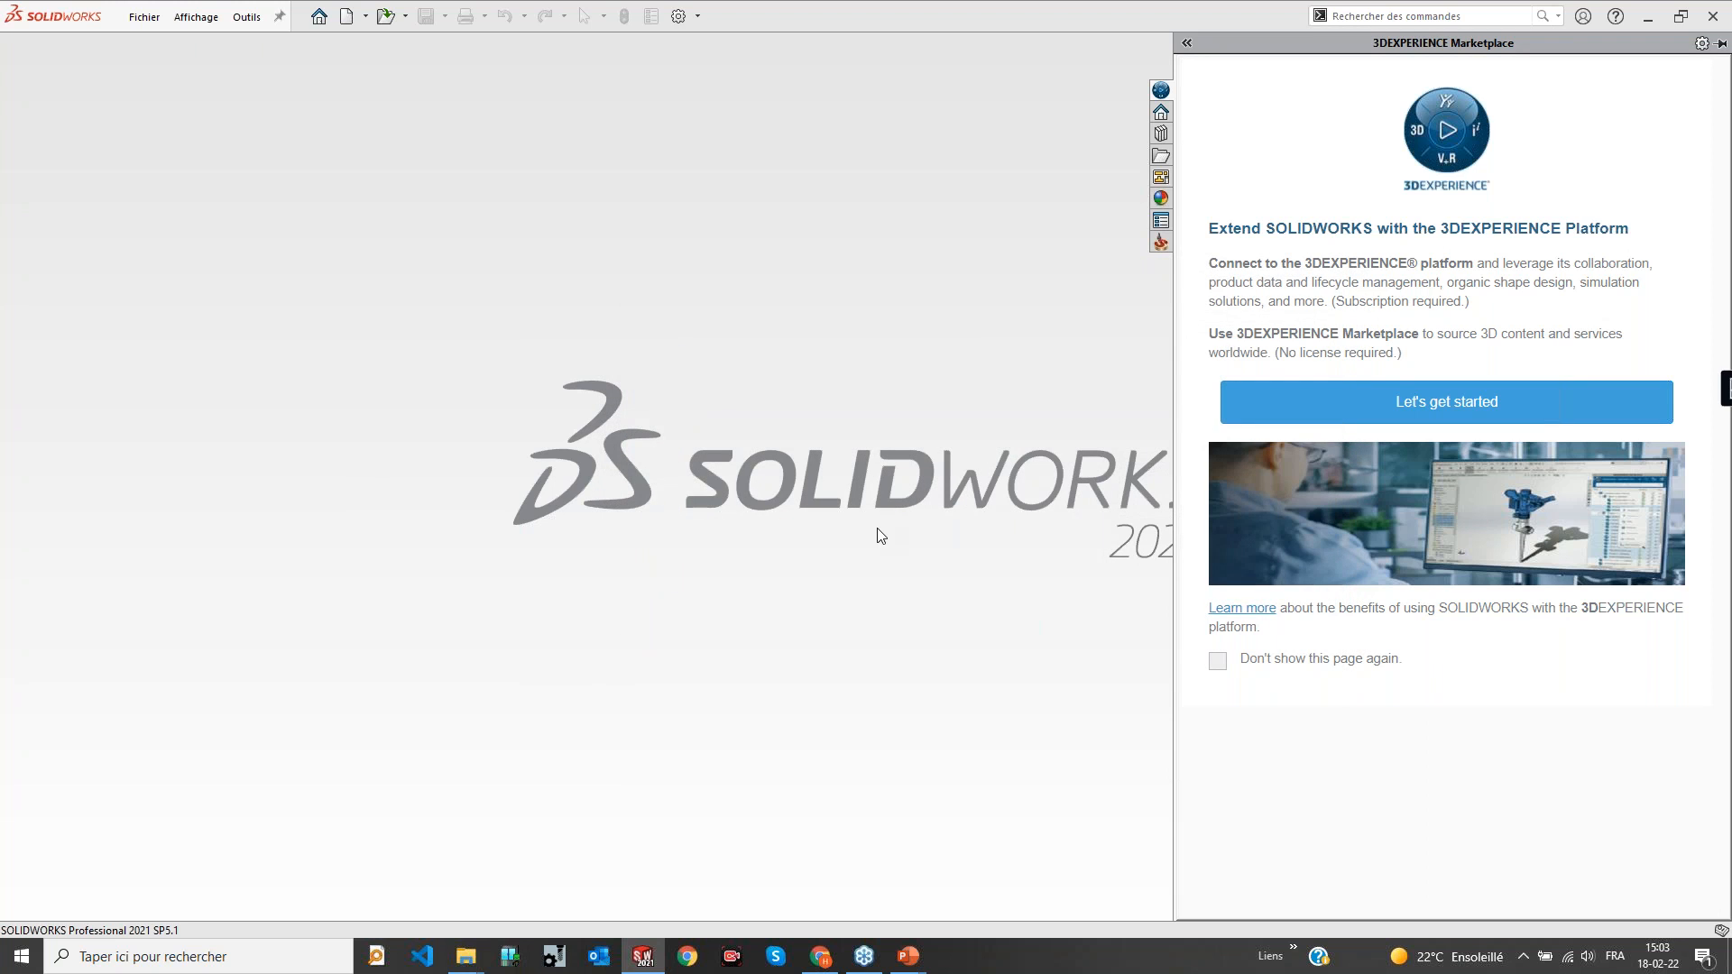
{"action": "left_click", "coordinate": [932, 315]}
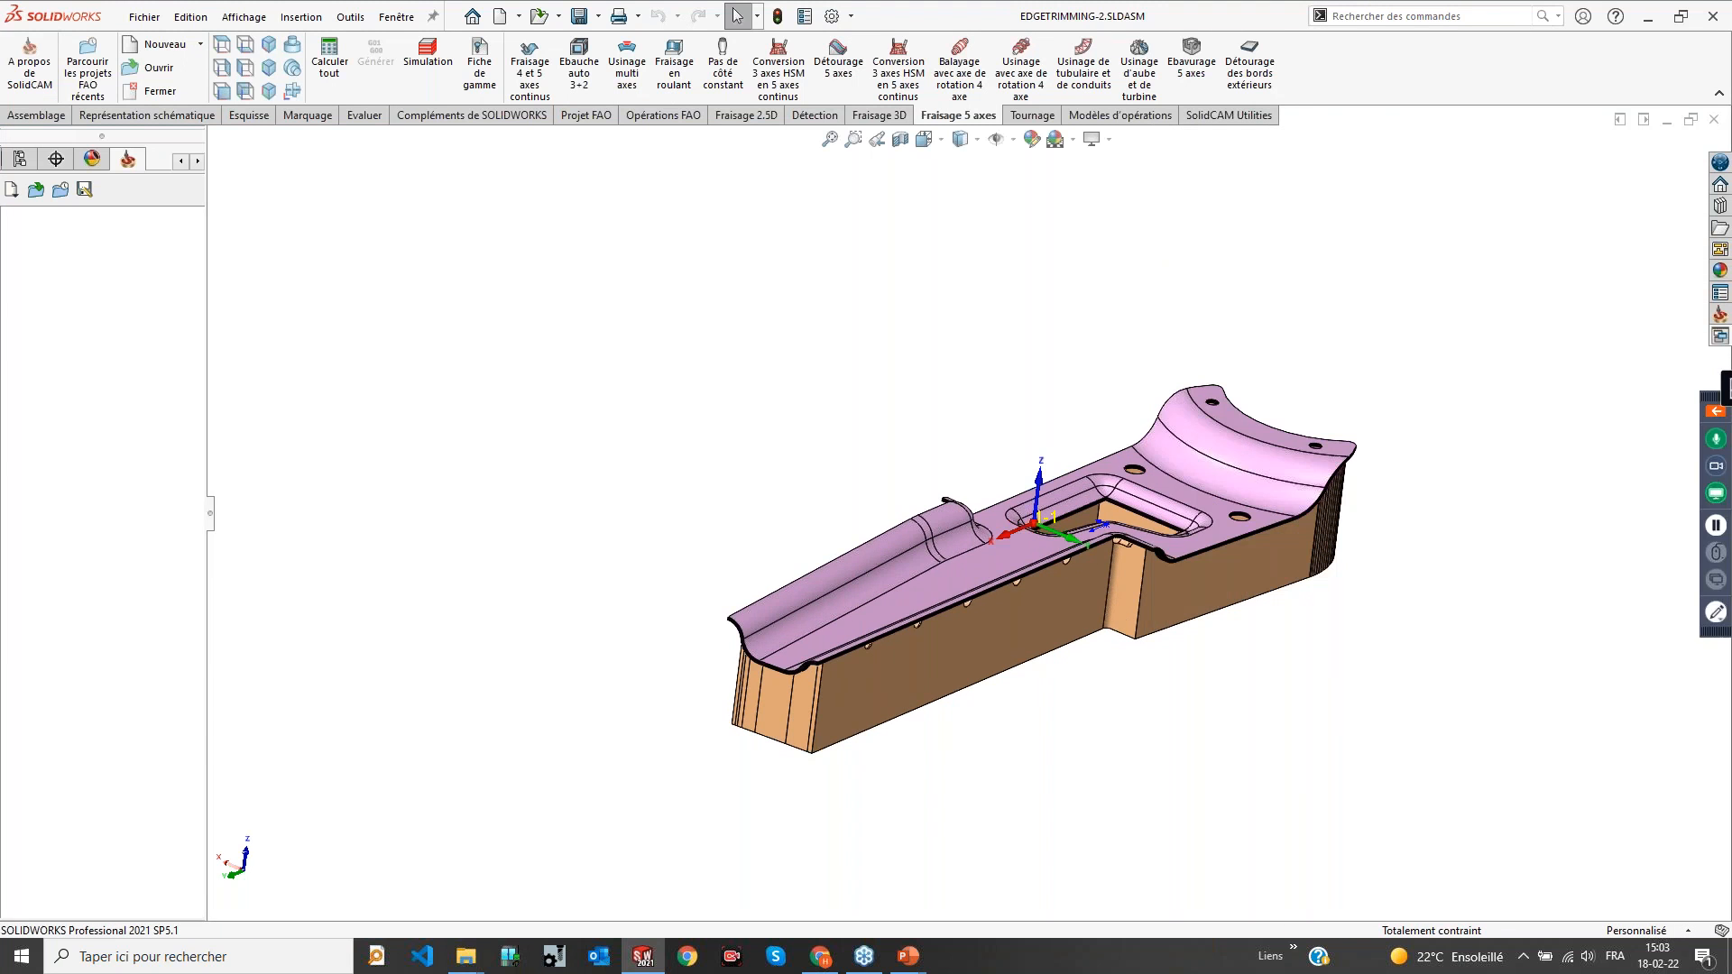
Open the 5X EDGE TRIMMING operation and inspect its selected upper part surfaces on the model from several angles
{"action": "double_click", "coordinate": [190, 507]}
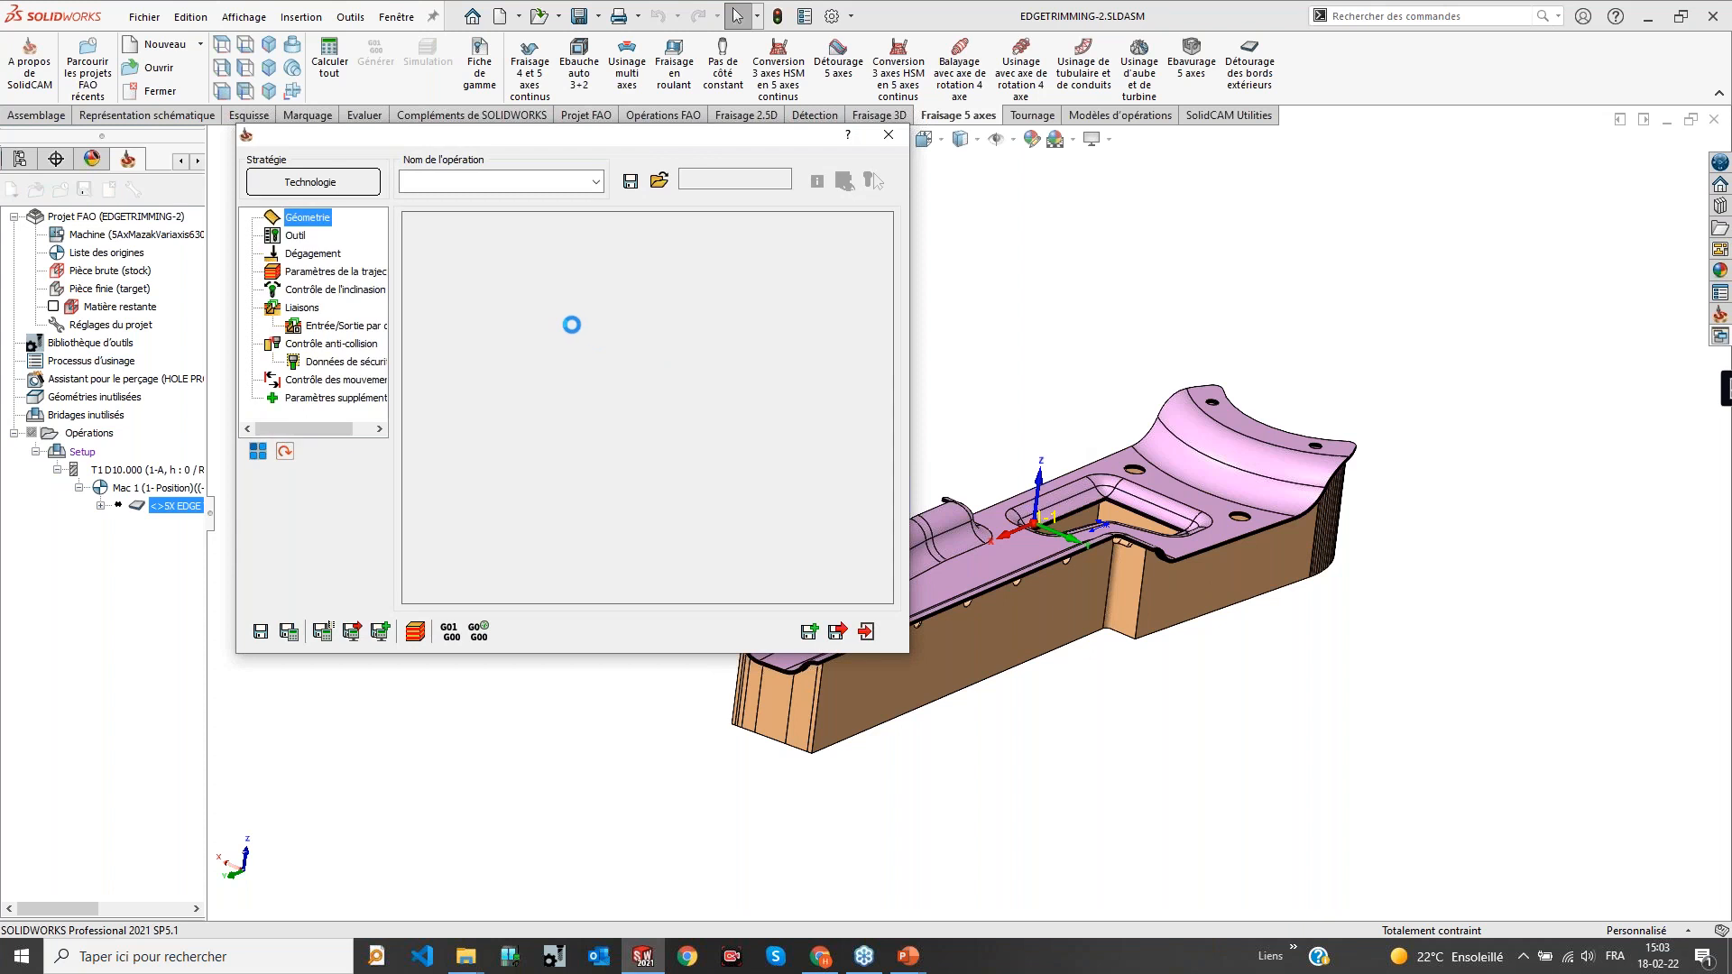
{"action": "left_click", "coordinate": [454, 316]}
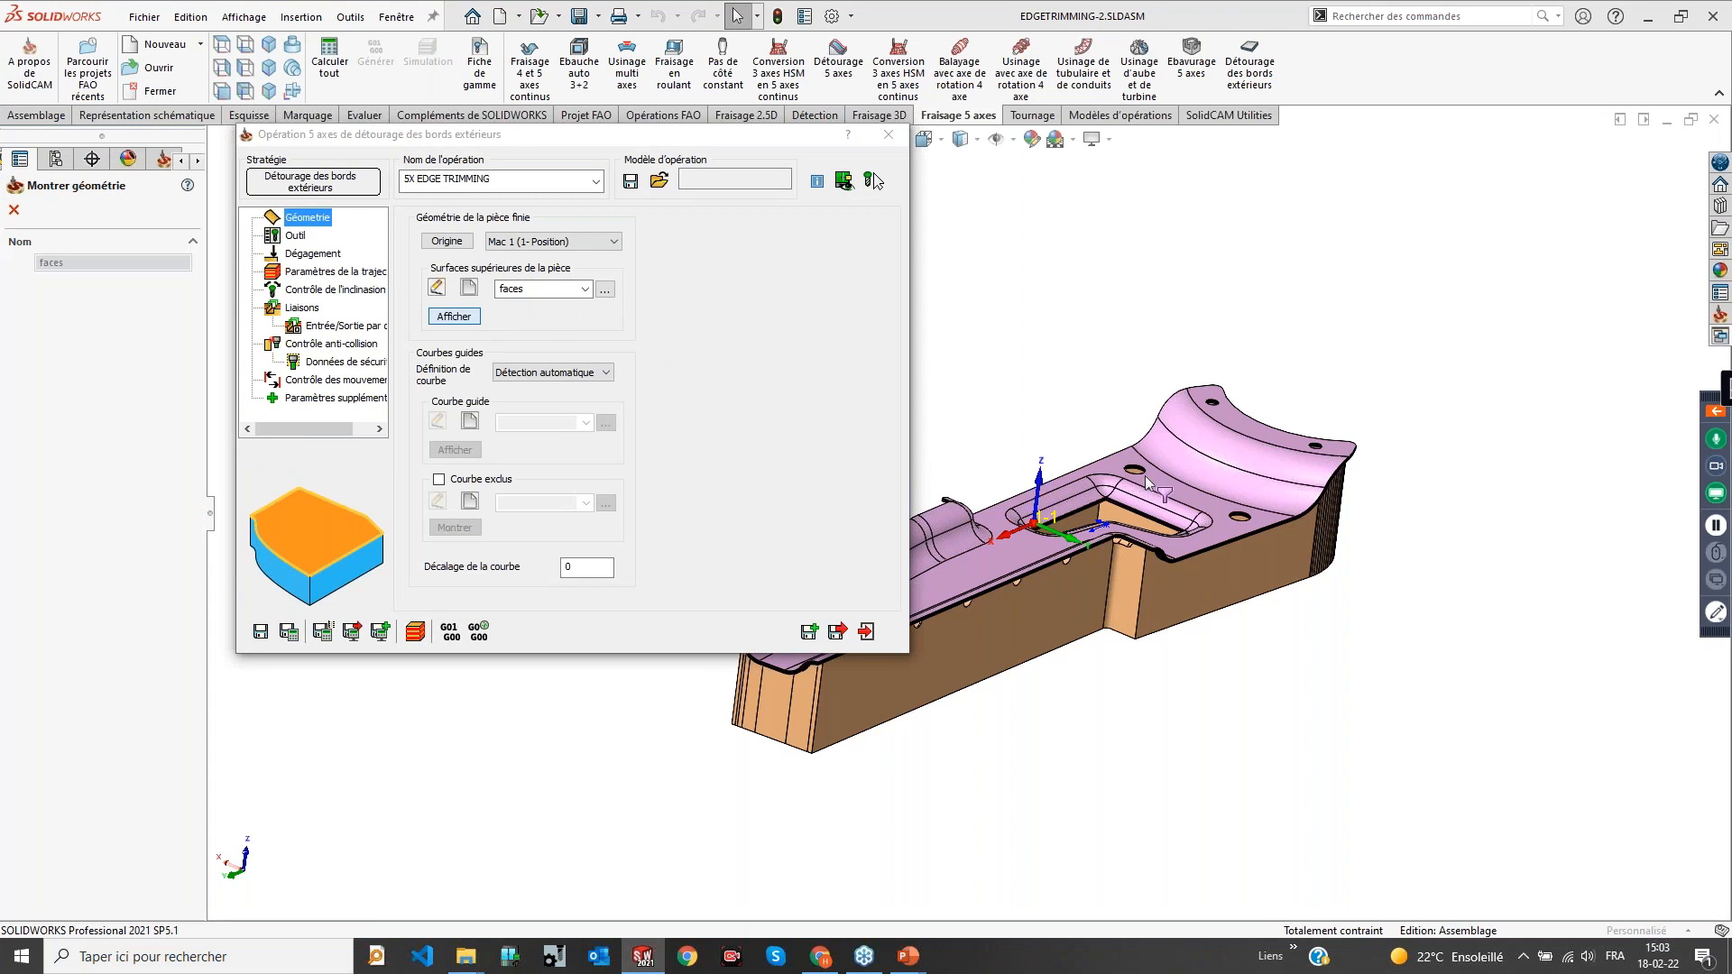
{"action": "middle_click_drag", "start_coordinate": [1180, 452], "coordinate": [1216, 343]}
{"action": "scroll", "coordinate": [1269, 668], "scroll_direction": "down", "scroll_amount": 5}
{"action": "middle_click_drag", "start_coordinate": [1268, 668], "coordinate": [1336, 699]}
{"action": "scroll", "coordinate": [1044, 398], "scroll_direction": "down", "scroll_amount": 2}
{"action": "middle_click_drag", "start_coordinate": [1044, 398], "coordinate": [808, 790]}
{"action": "scroll", "coordinate": [707, 414], "scroll_direction": "up", "scroll_amount": 3}
{"action": "left_click", "coordinate": [14, 209]}
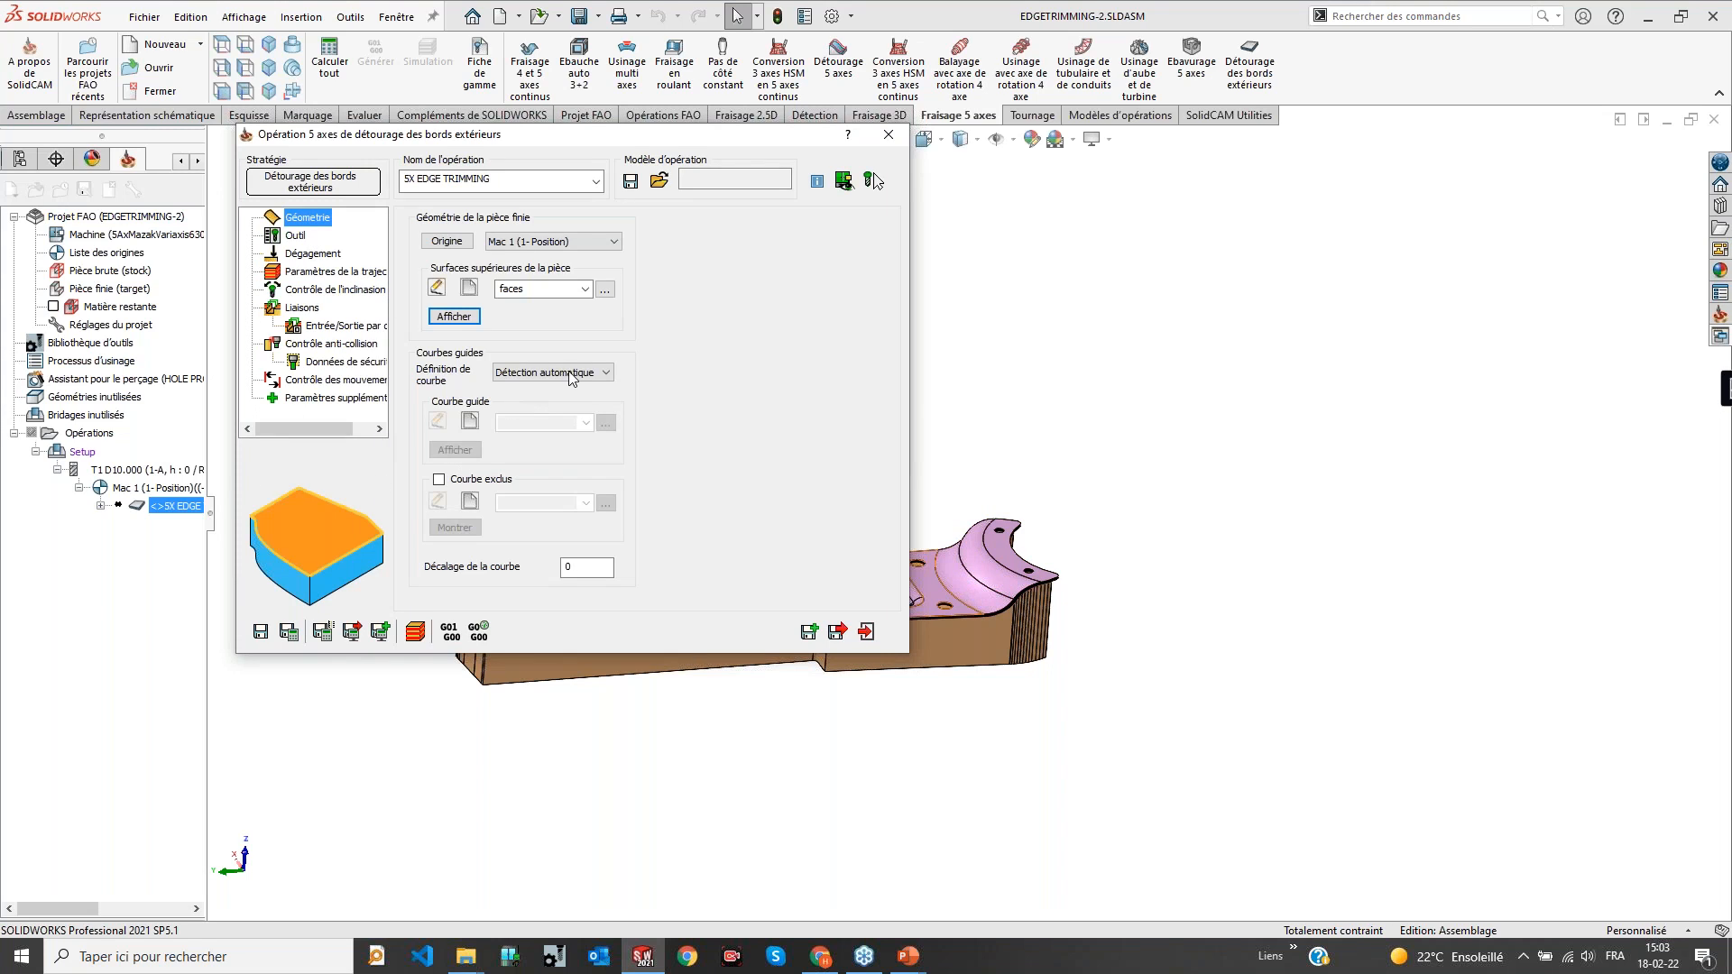
Bring the whole part into view beside the operation settings, and save and calculate the 5X EDGE TRIMMING operation
{"action": "middle_click_drag", "start_coordinate": [1048, 531], "coordinate": [1550, 528], "text": "ctrl"}
{"action": "middle_click_drag", "start_coordinate": [1353, 523], "coordinate": [1350, 555]}
{"action": "left_click", "coordinate": [289, 632]}
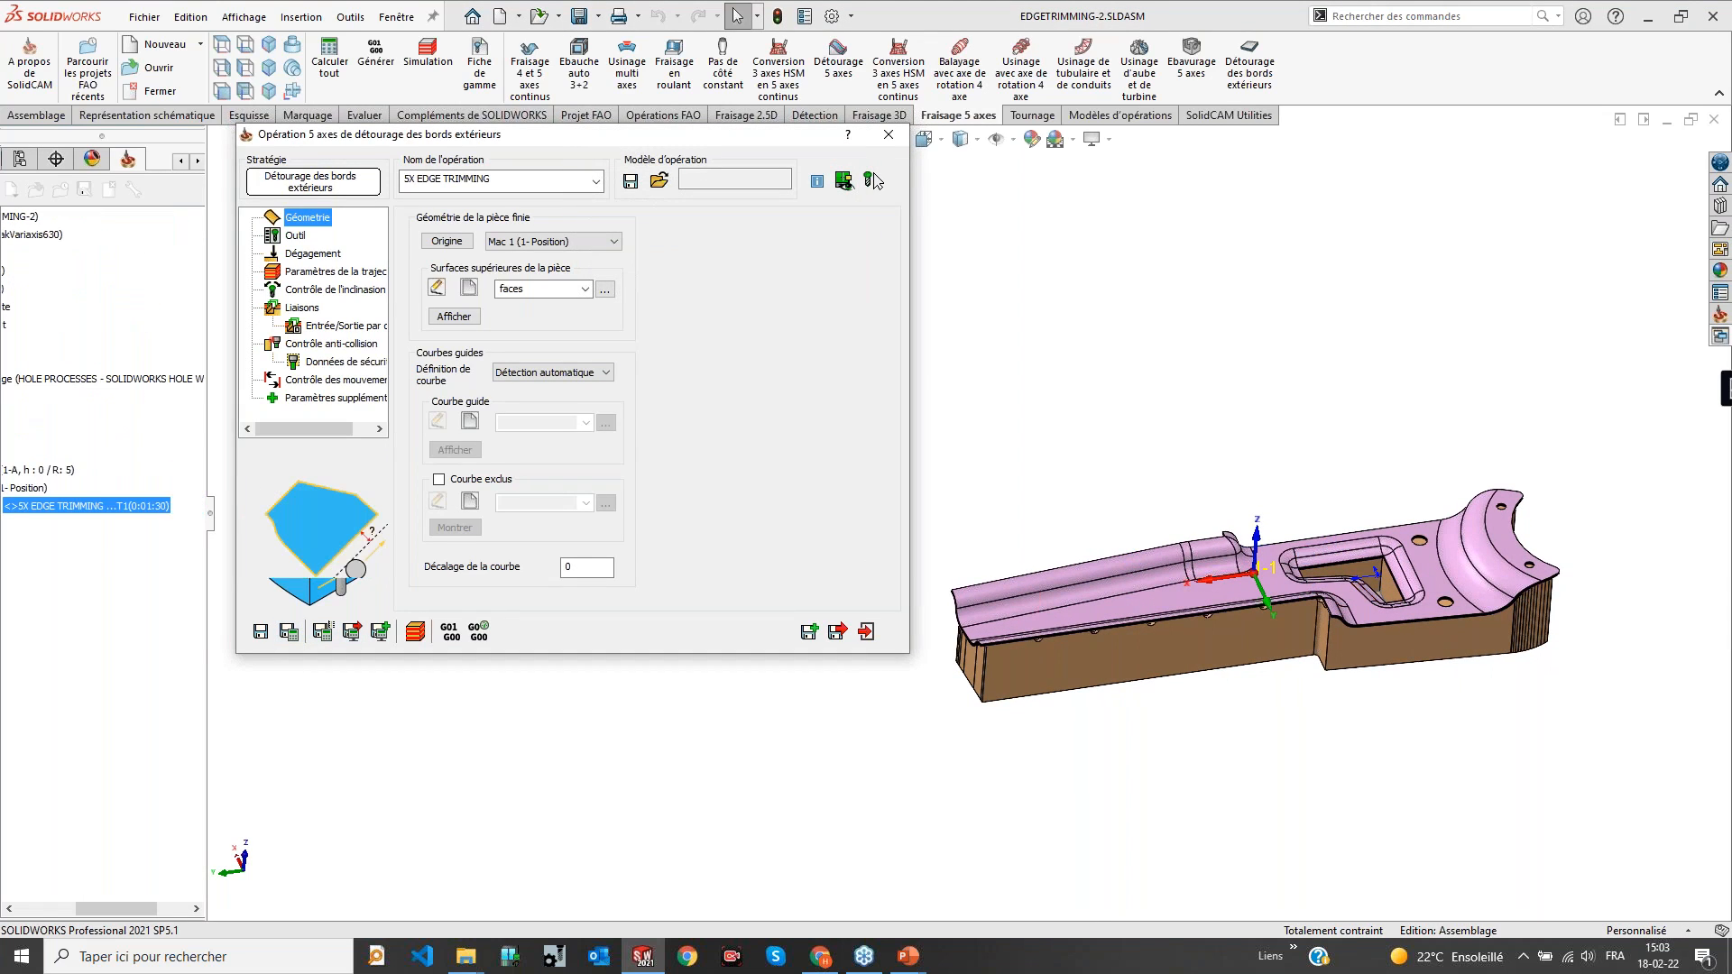
Simulate the 5X EDGE TRIMMING toolpath around the part at increased speed, and exit the simulation and the operation
{"action": "left_click", "coordinate": [415, 632]}
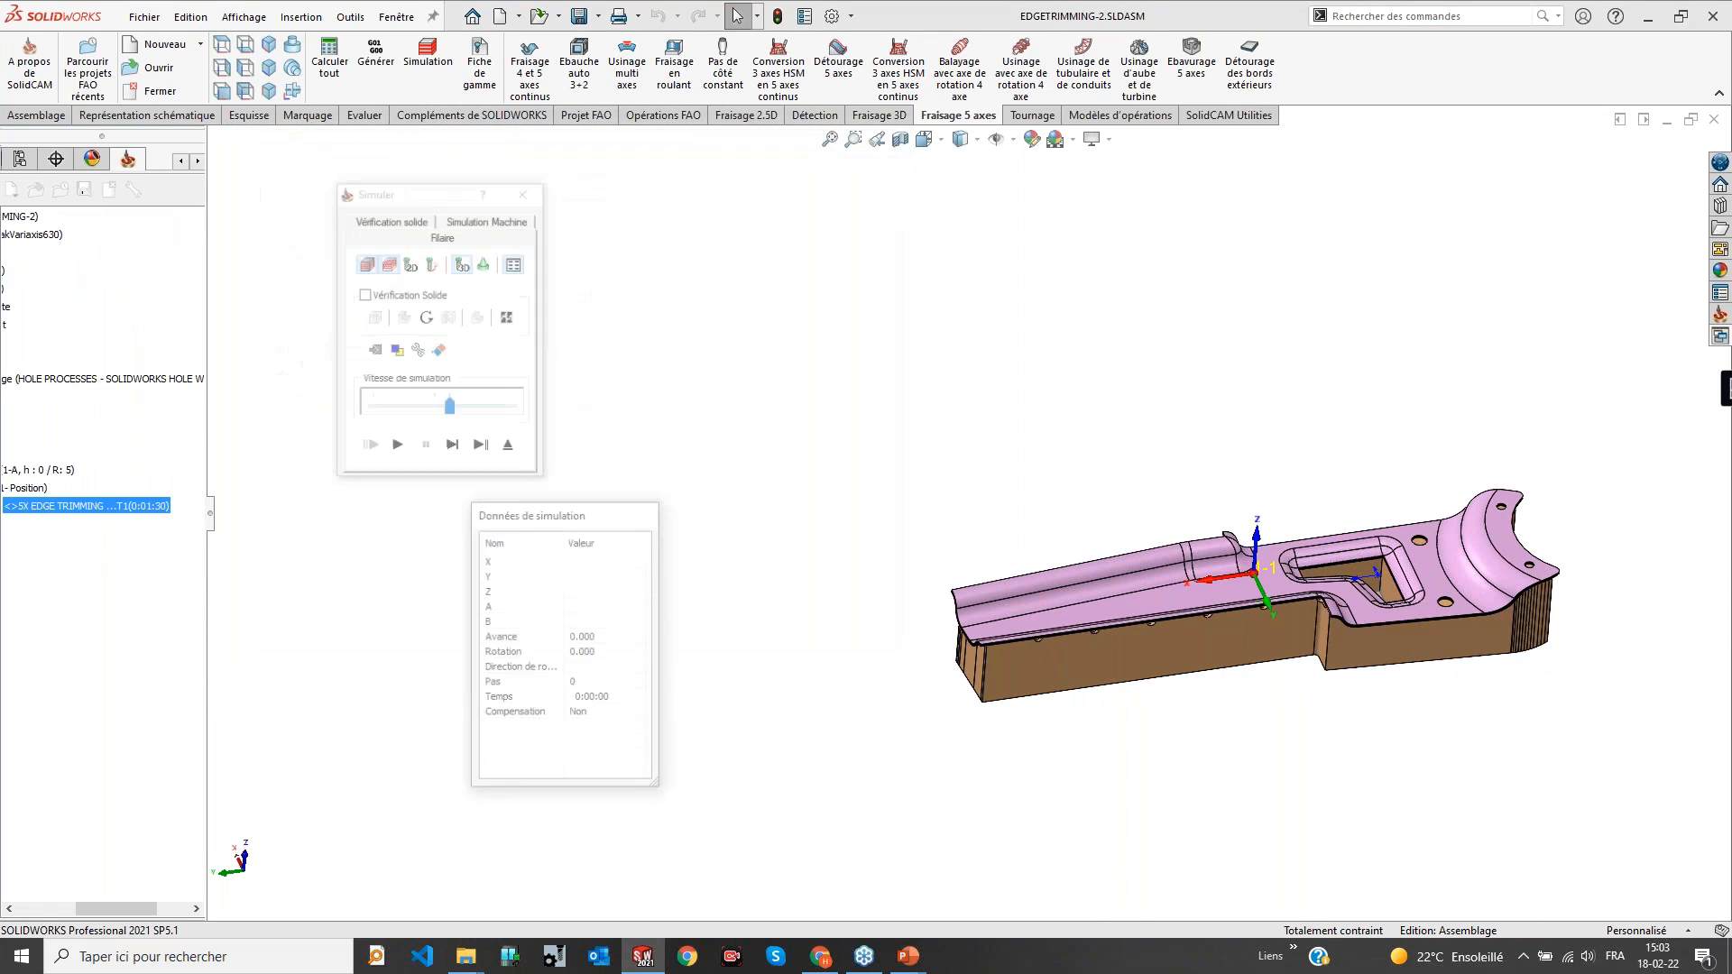
{"action": "left_click", "coordinate": [396, 448]}
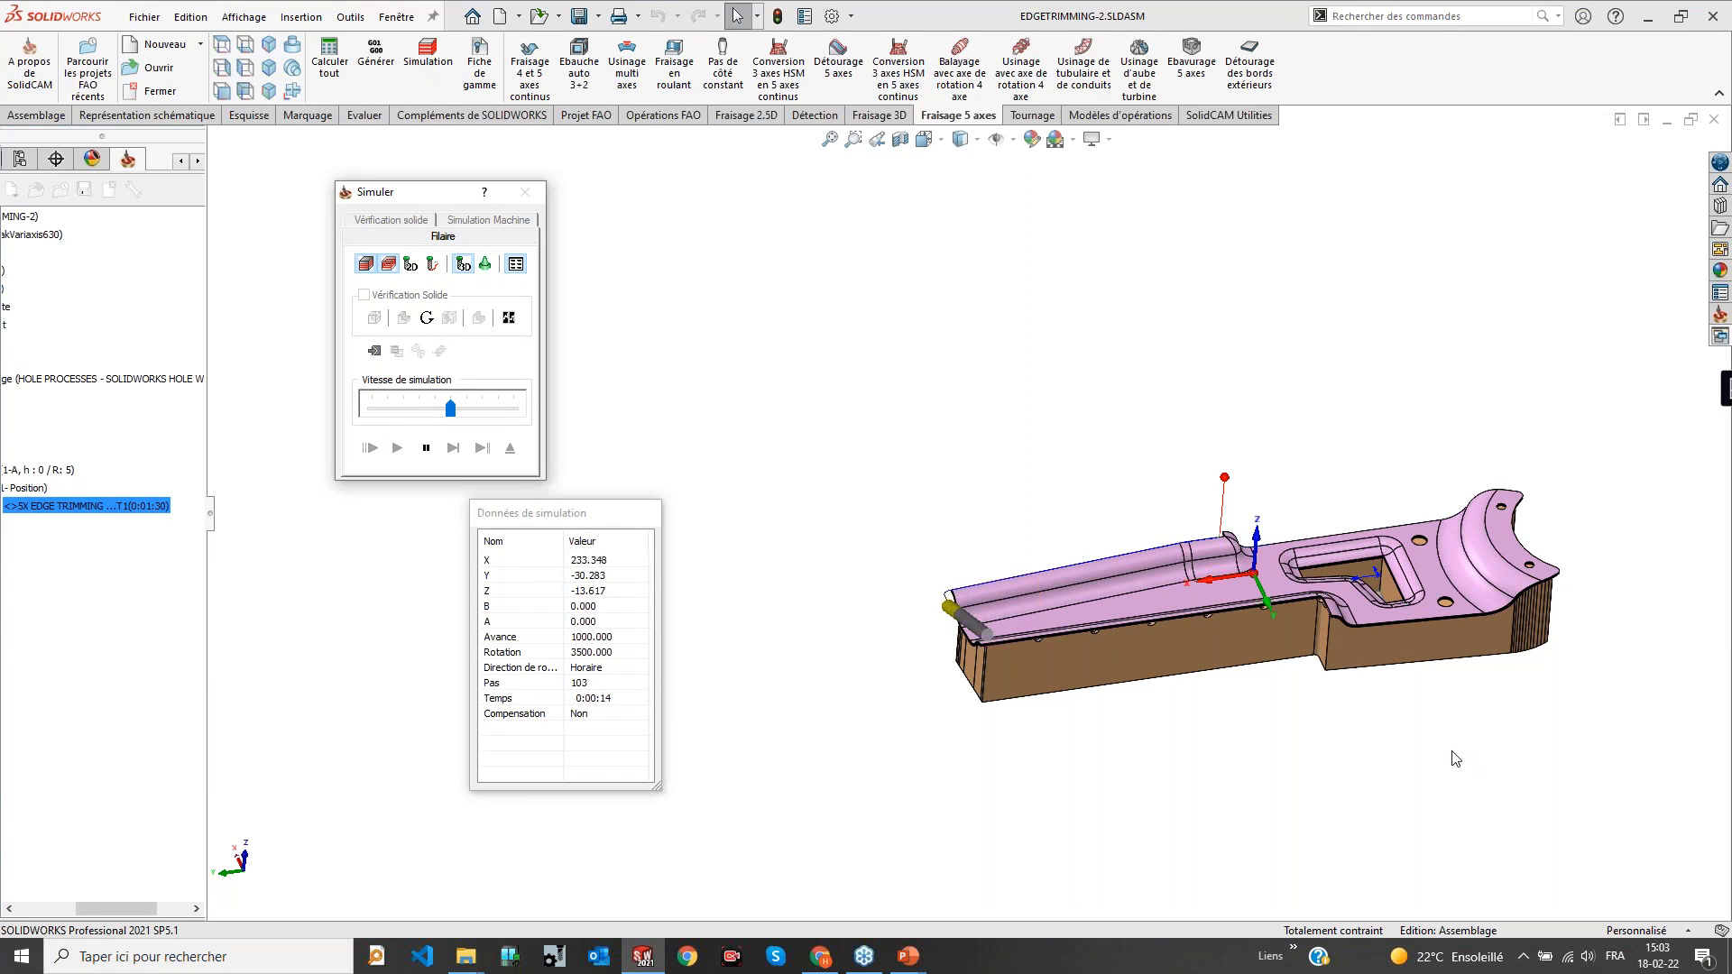
{"action": "scroll", "coordinate": [1050, 648], "scroll_direction": "down", "scroll_amount": 5}
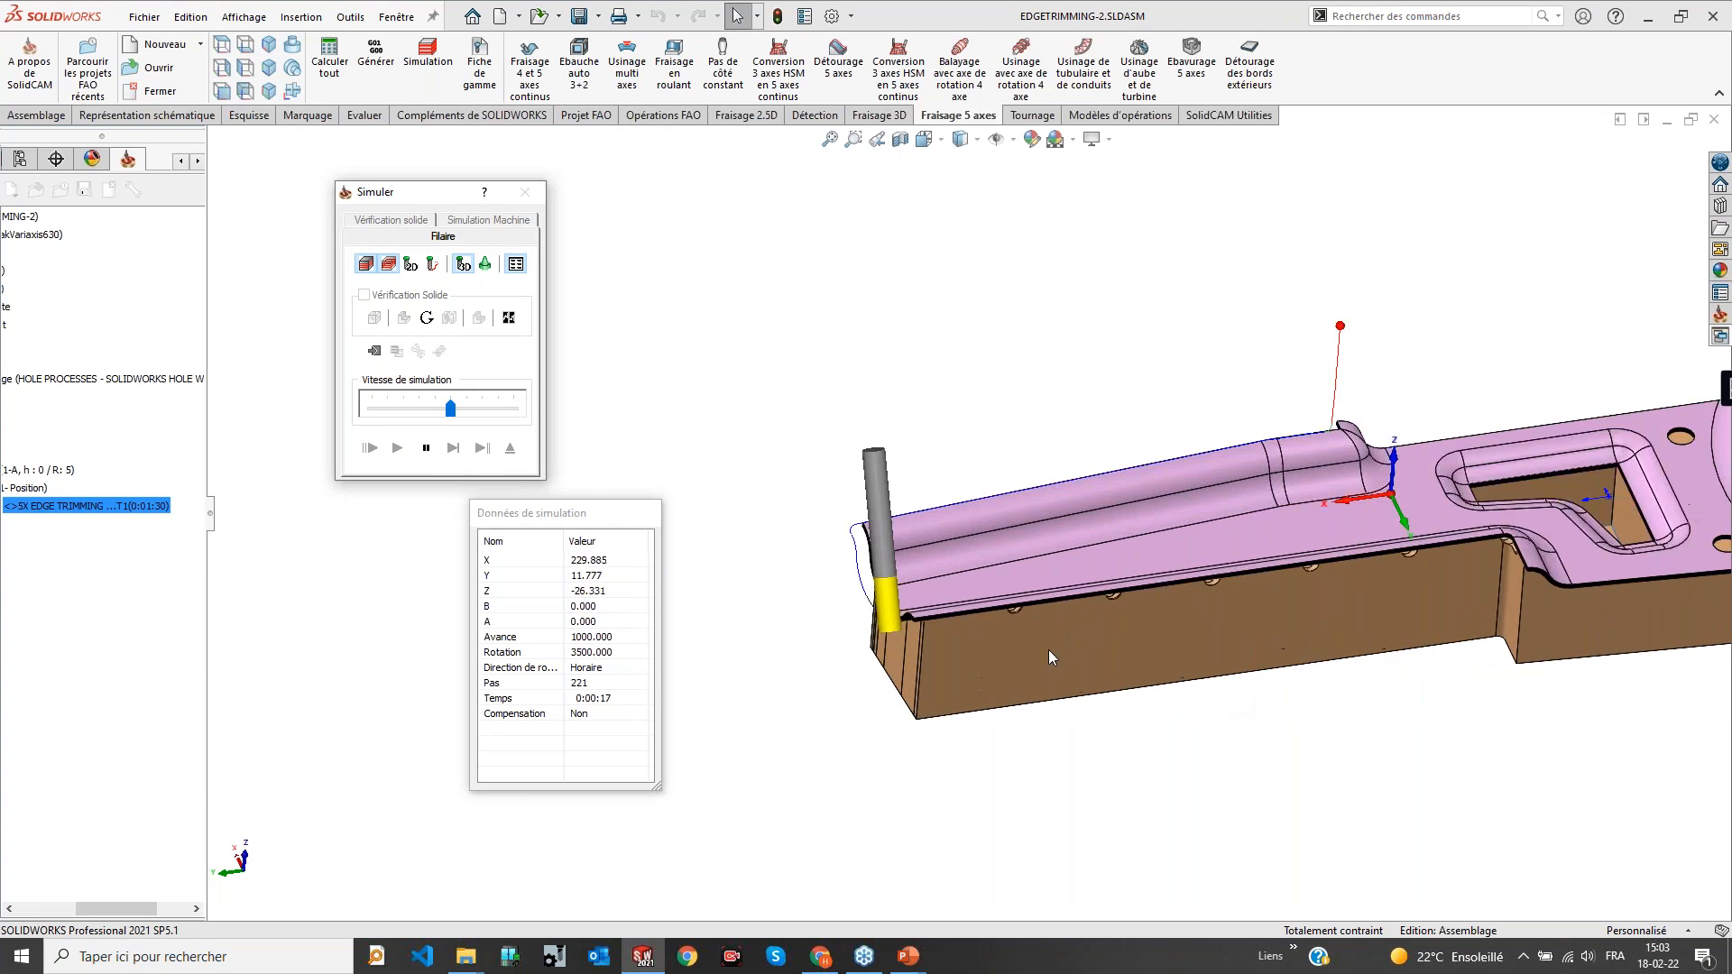
{"action": "middle_click_drag", "start_coordinate": [1050, 648], "coordinate": [992, 583]}
{"action": "scroll", "coordinate": [1622, 608], "scroll_direction": "down", "scroll_amount": 2}
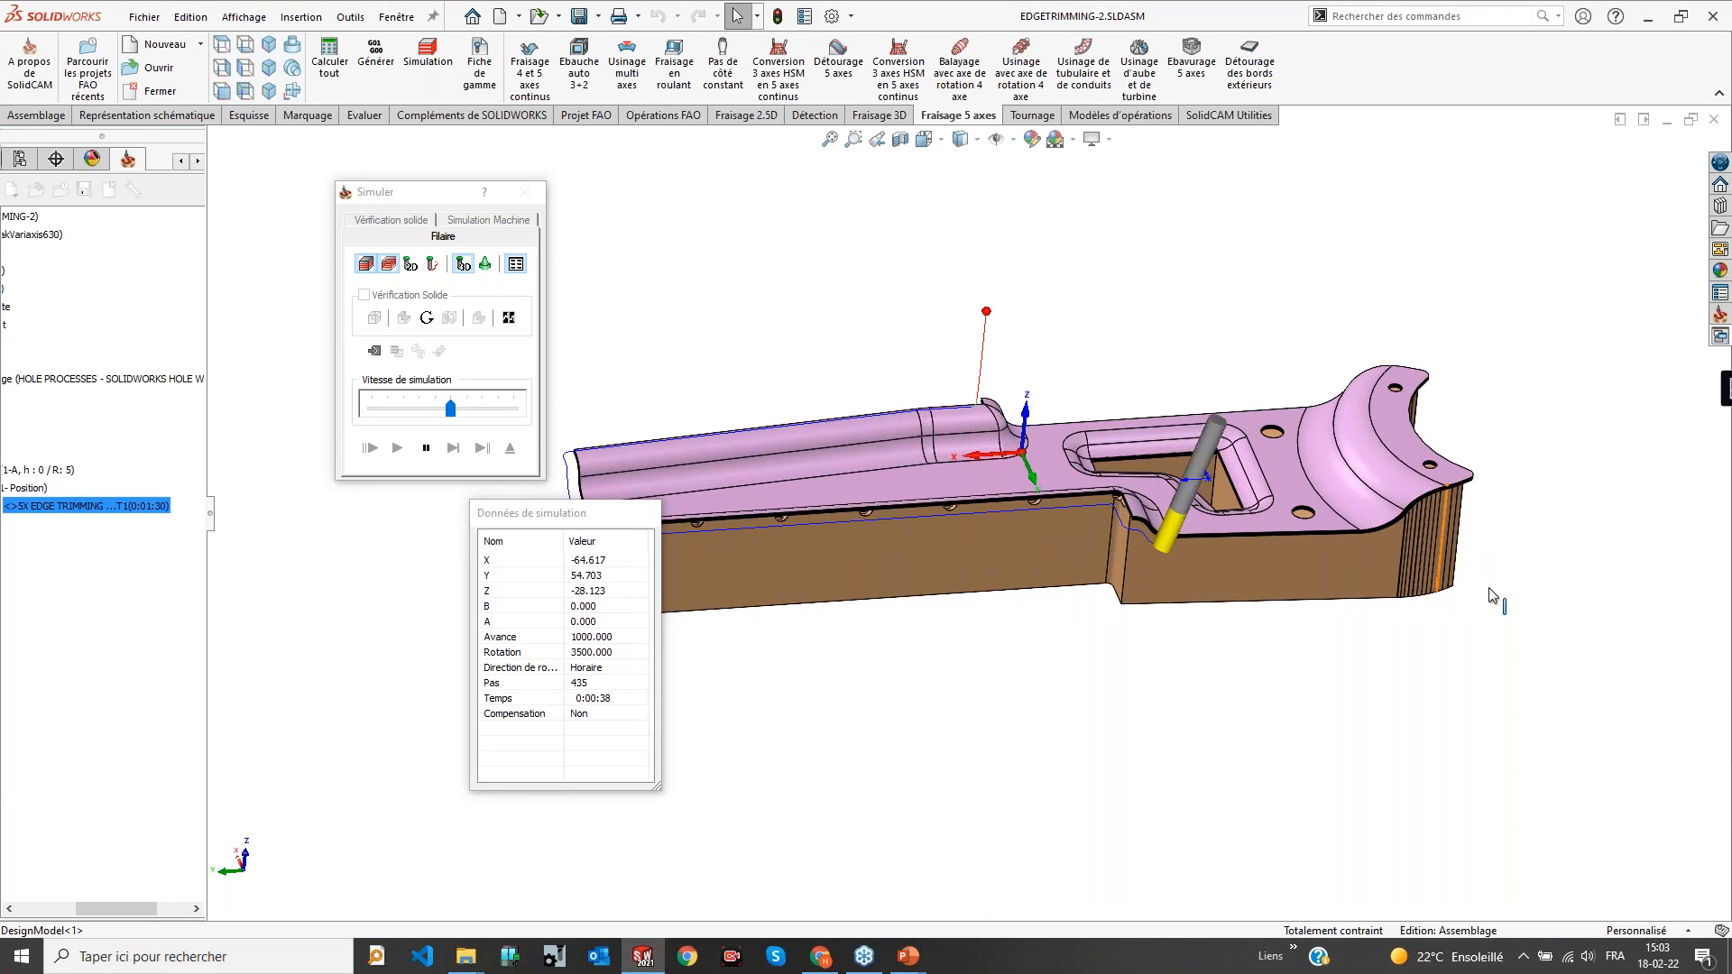
{"action": "left_click", "coordinate": [489, 408]}
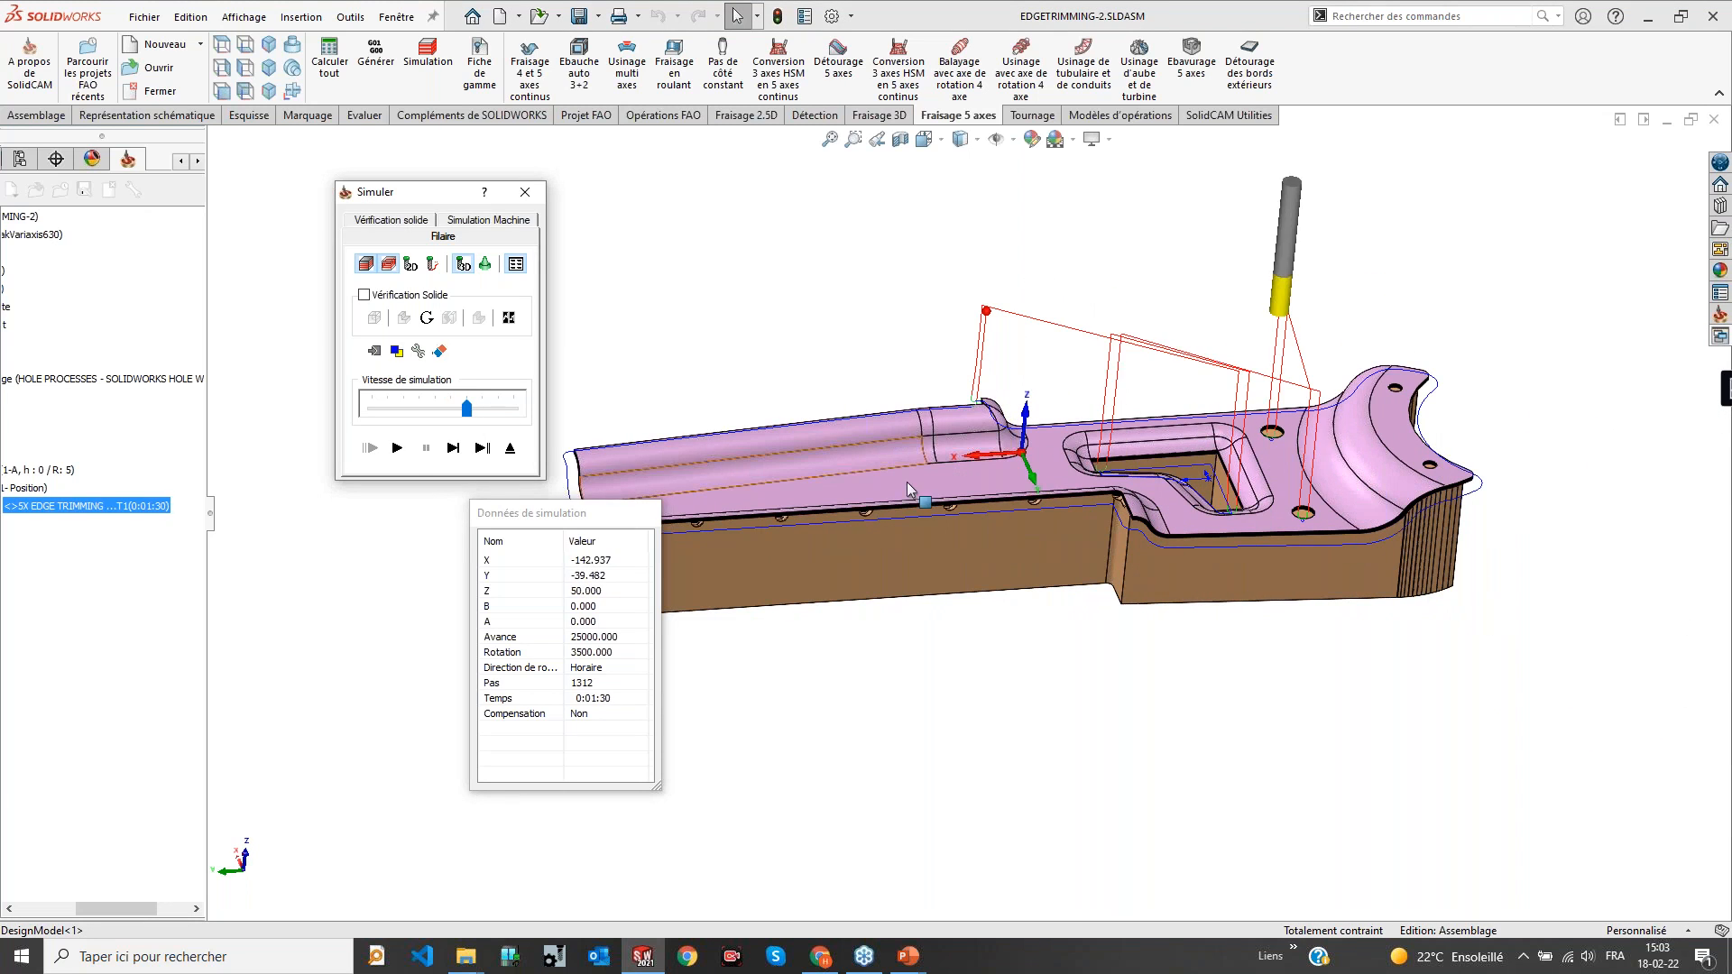
{"action": "mouse_move", "coordinate": [1164, 668]}
{"action": "middle_mouse_down"}
{"action": "mouse_move", "coordinate": [1204, 685]}
{"action": "mouse_move", "coordinate": [1182, 672]}
{"action": "middle_mouse_up"}
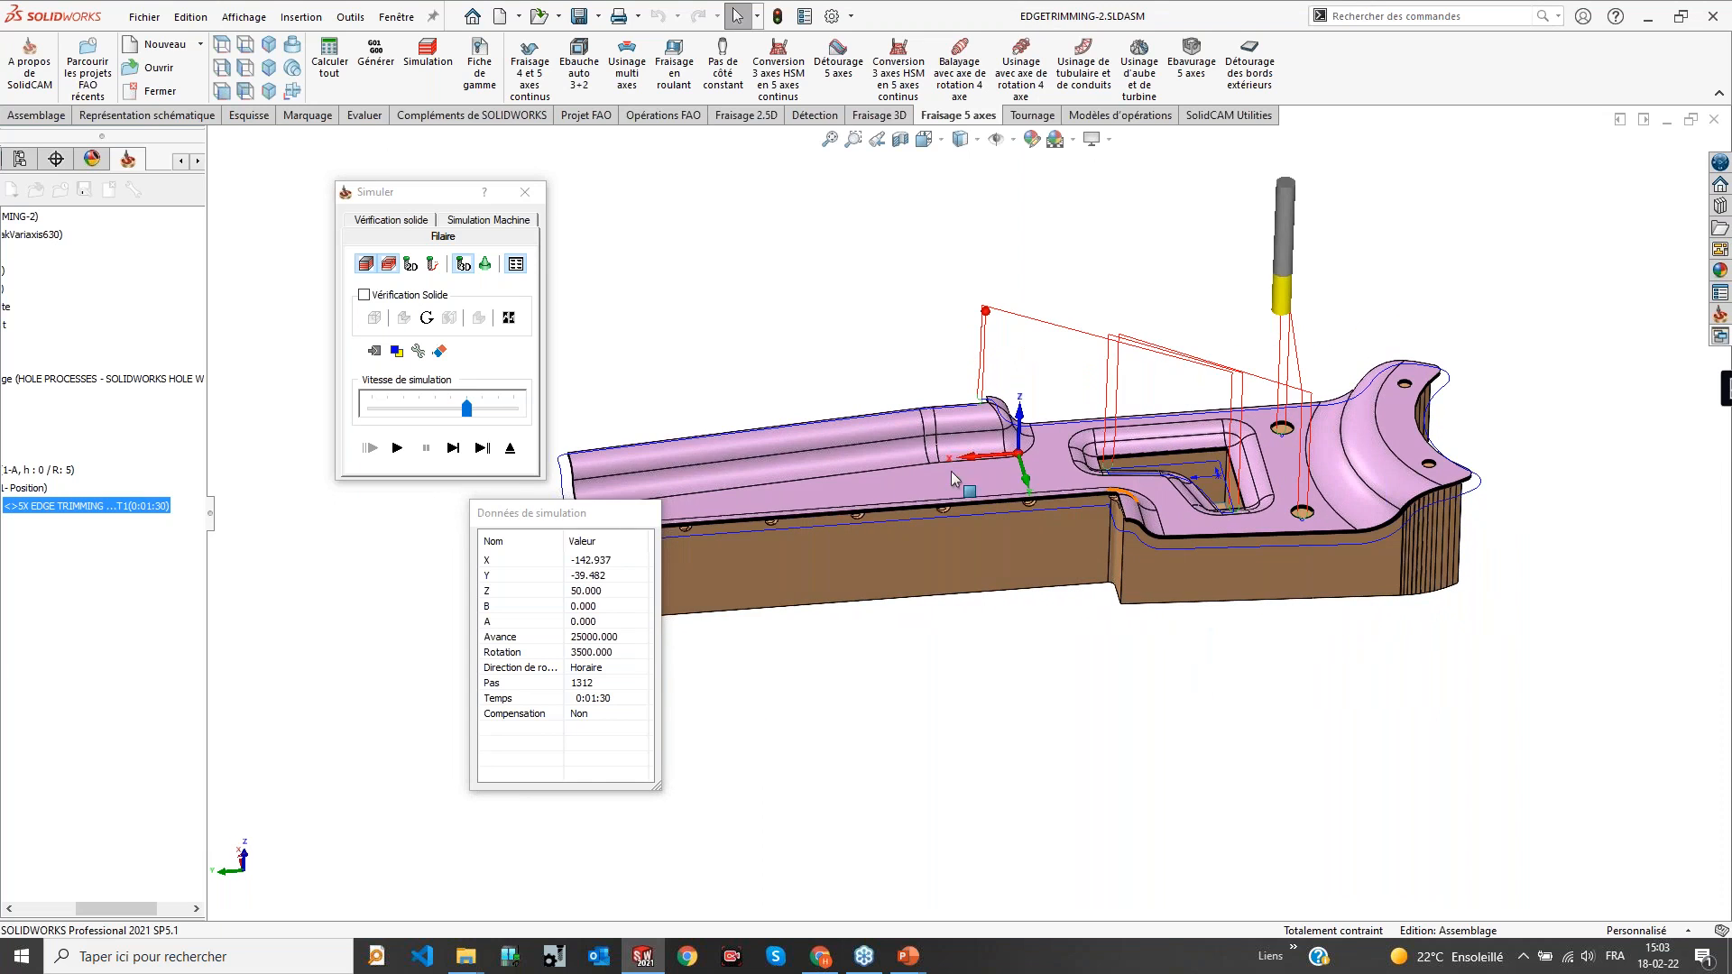
{"action": "left_click", "coordinate": [510, 448]}
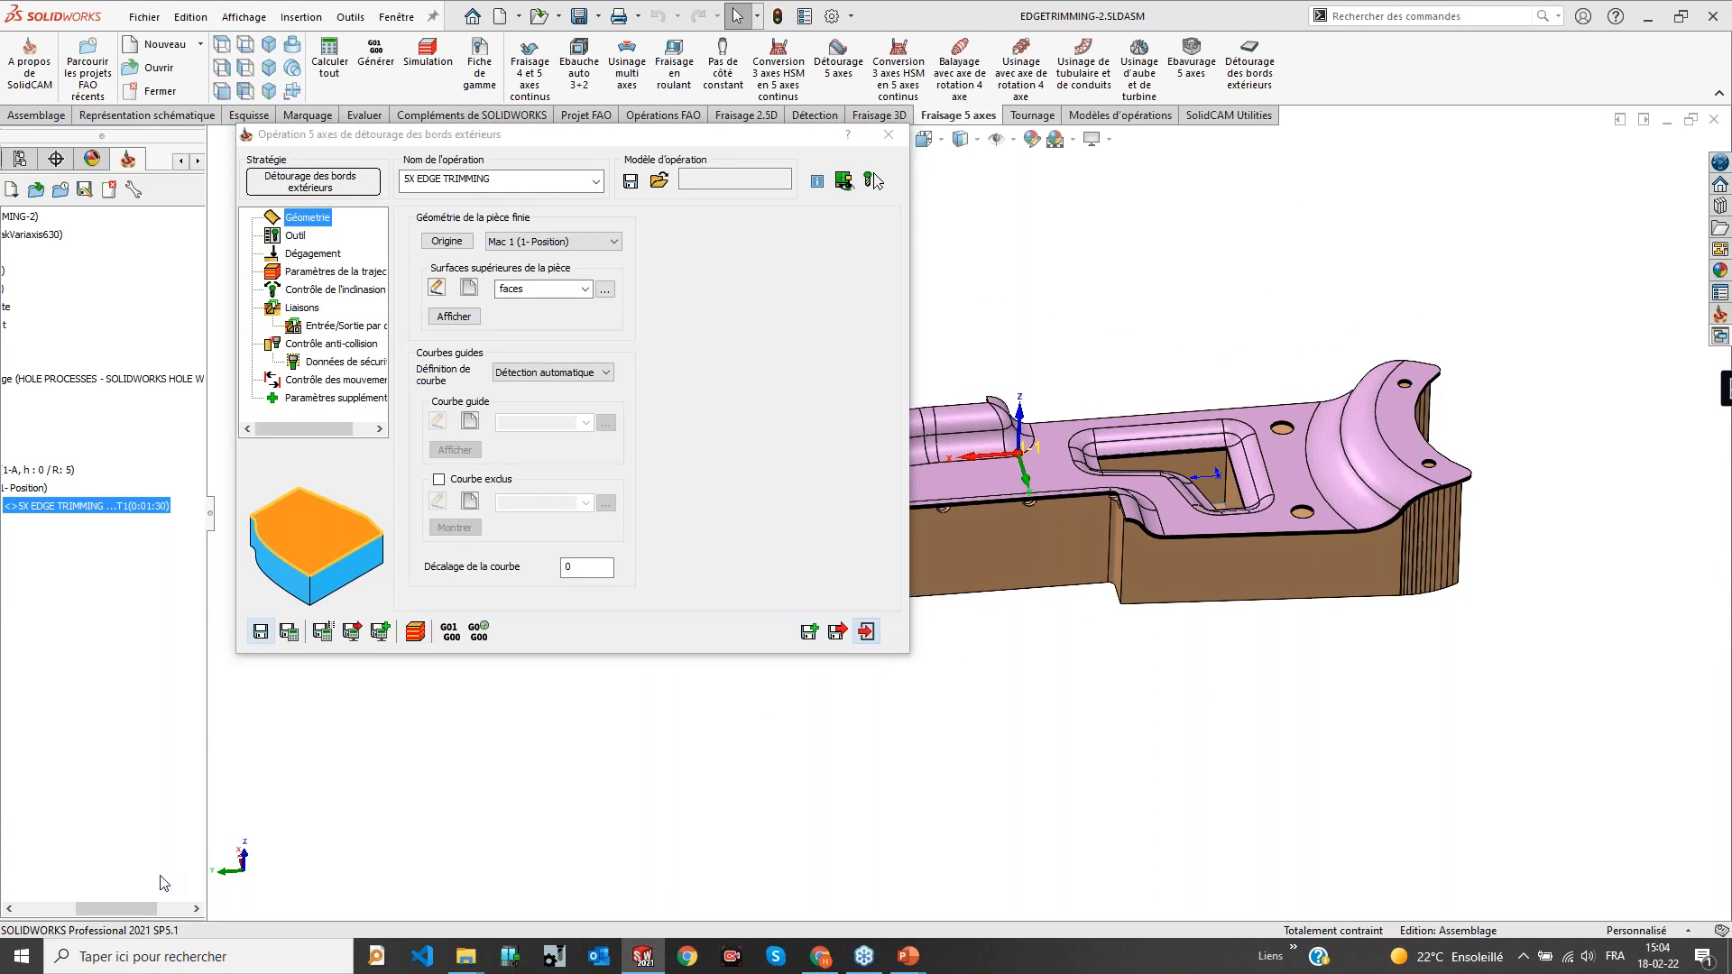
{"action": "left_click", "coordinate": [867, 632]}
Review the list of milling operations that can be added to the CAM project, and dismiss it without adding one
{"action": "right_click", "coordinate": [97, 435]}
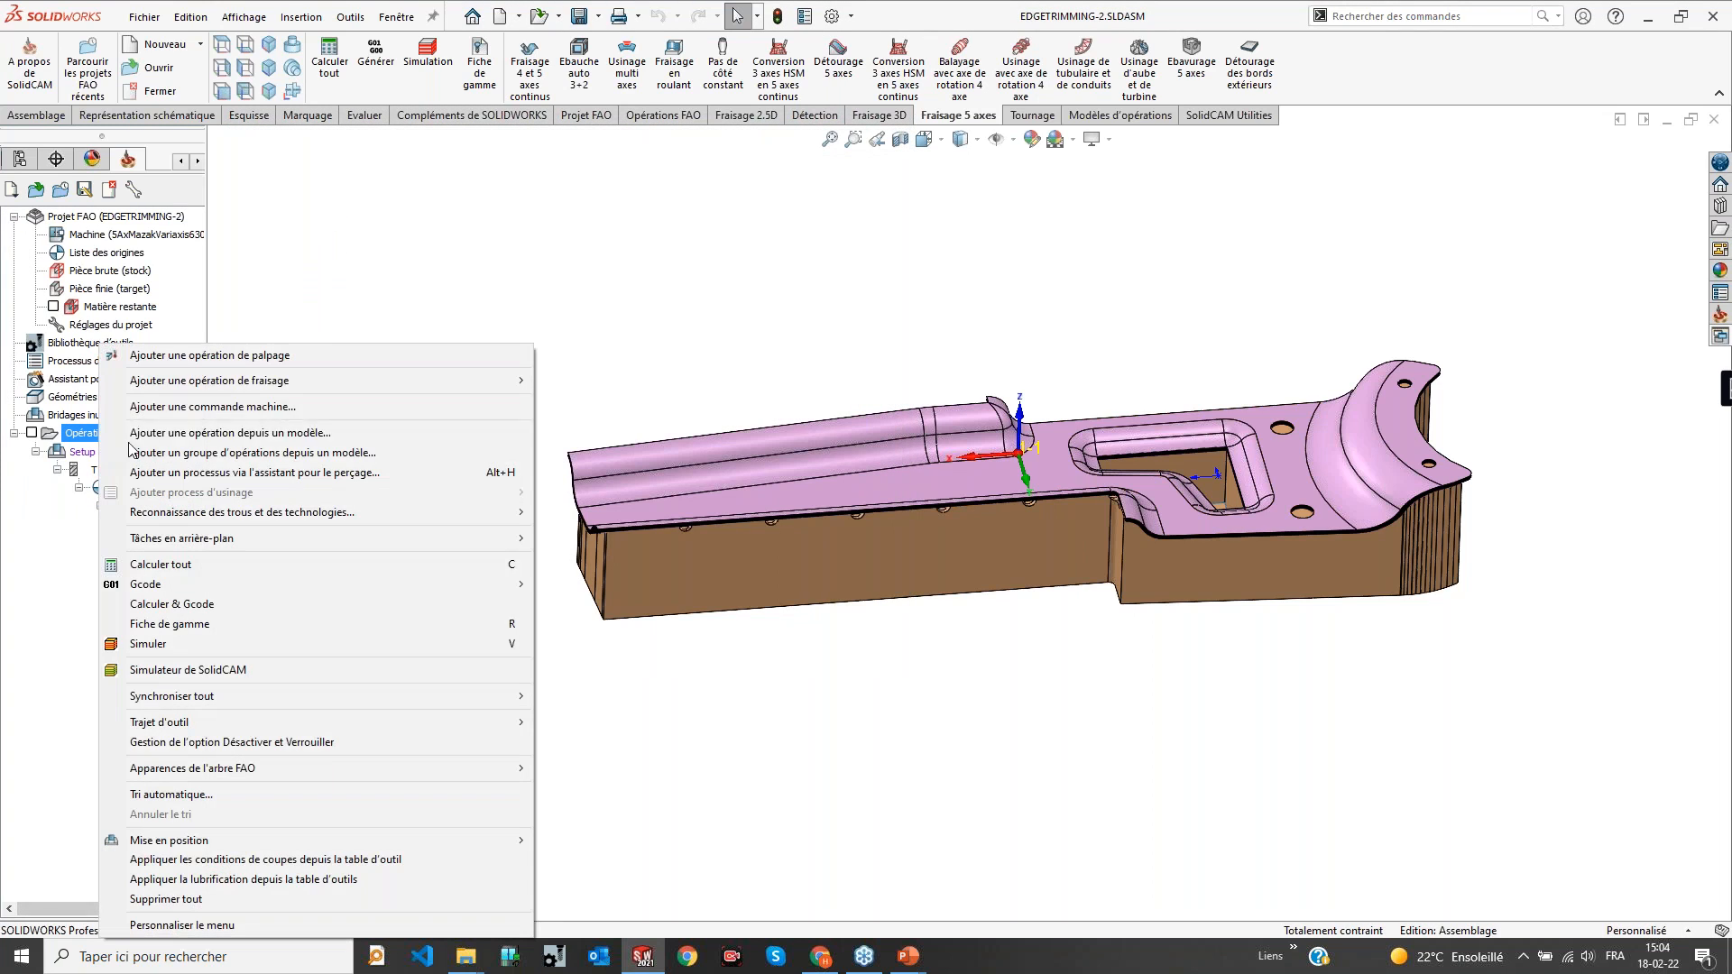
{"action": "mouse_move", "coordinate": [361, 380]}
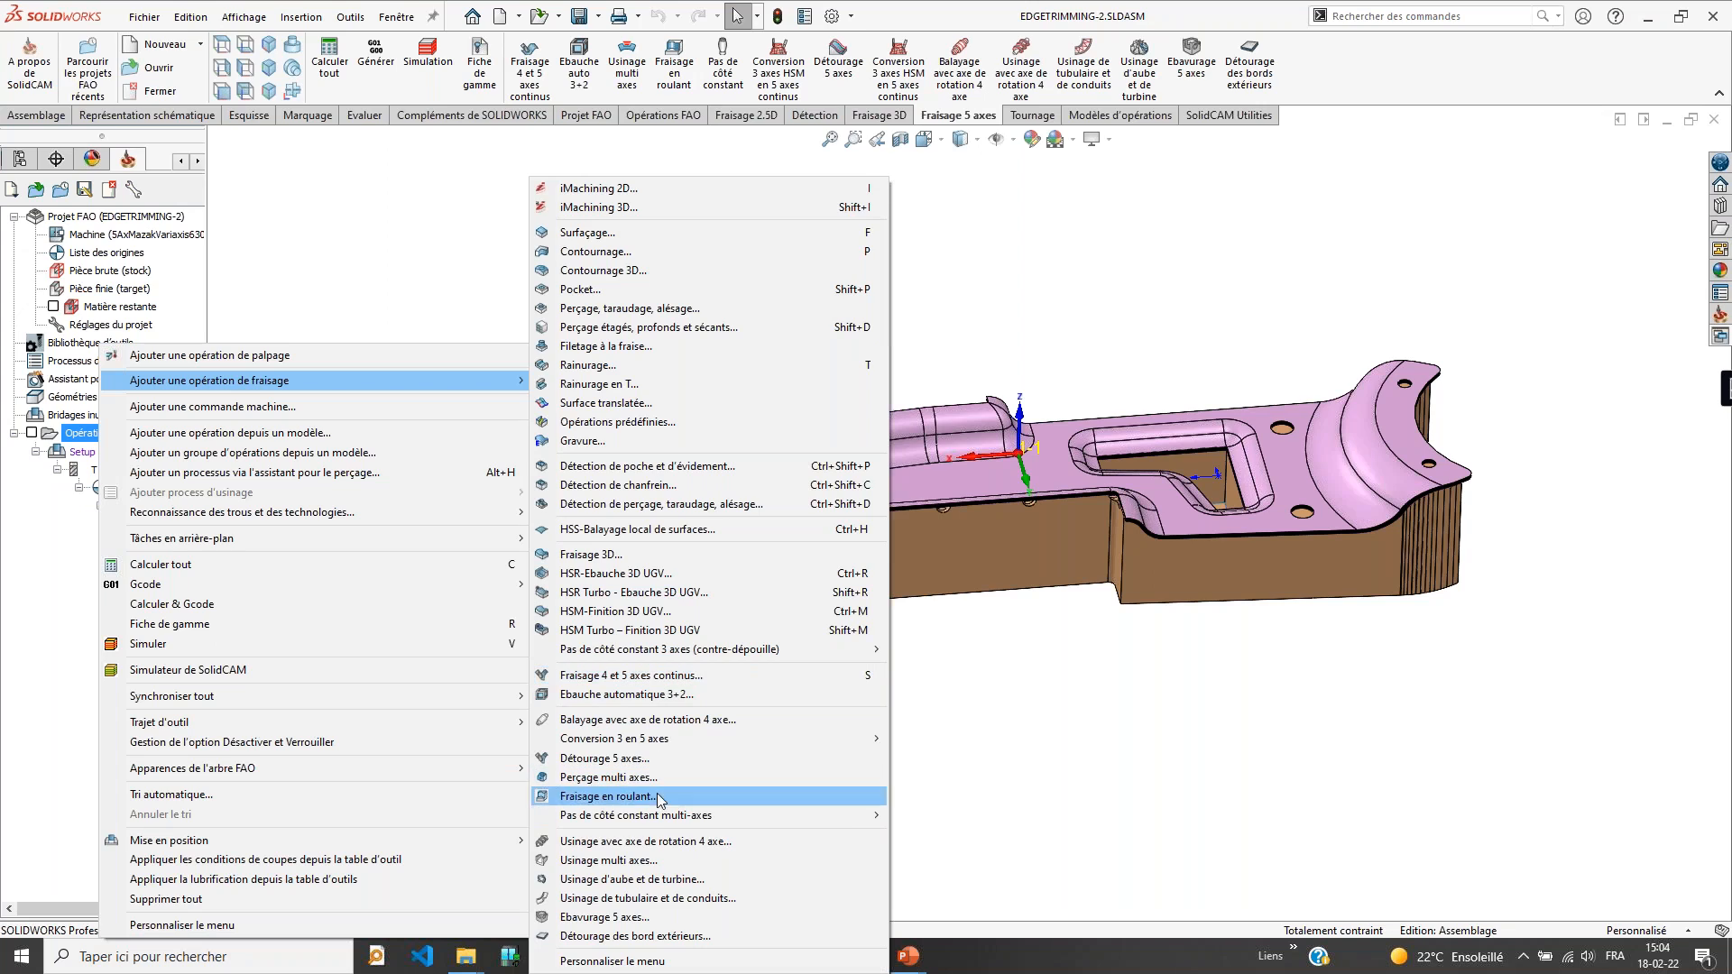
{"action": "left_click", "coordinate": [746, 897]}
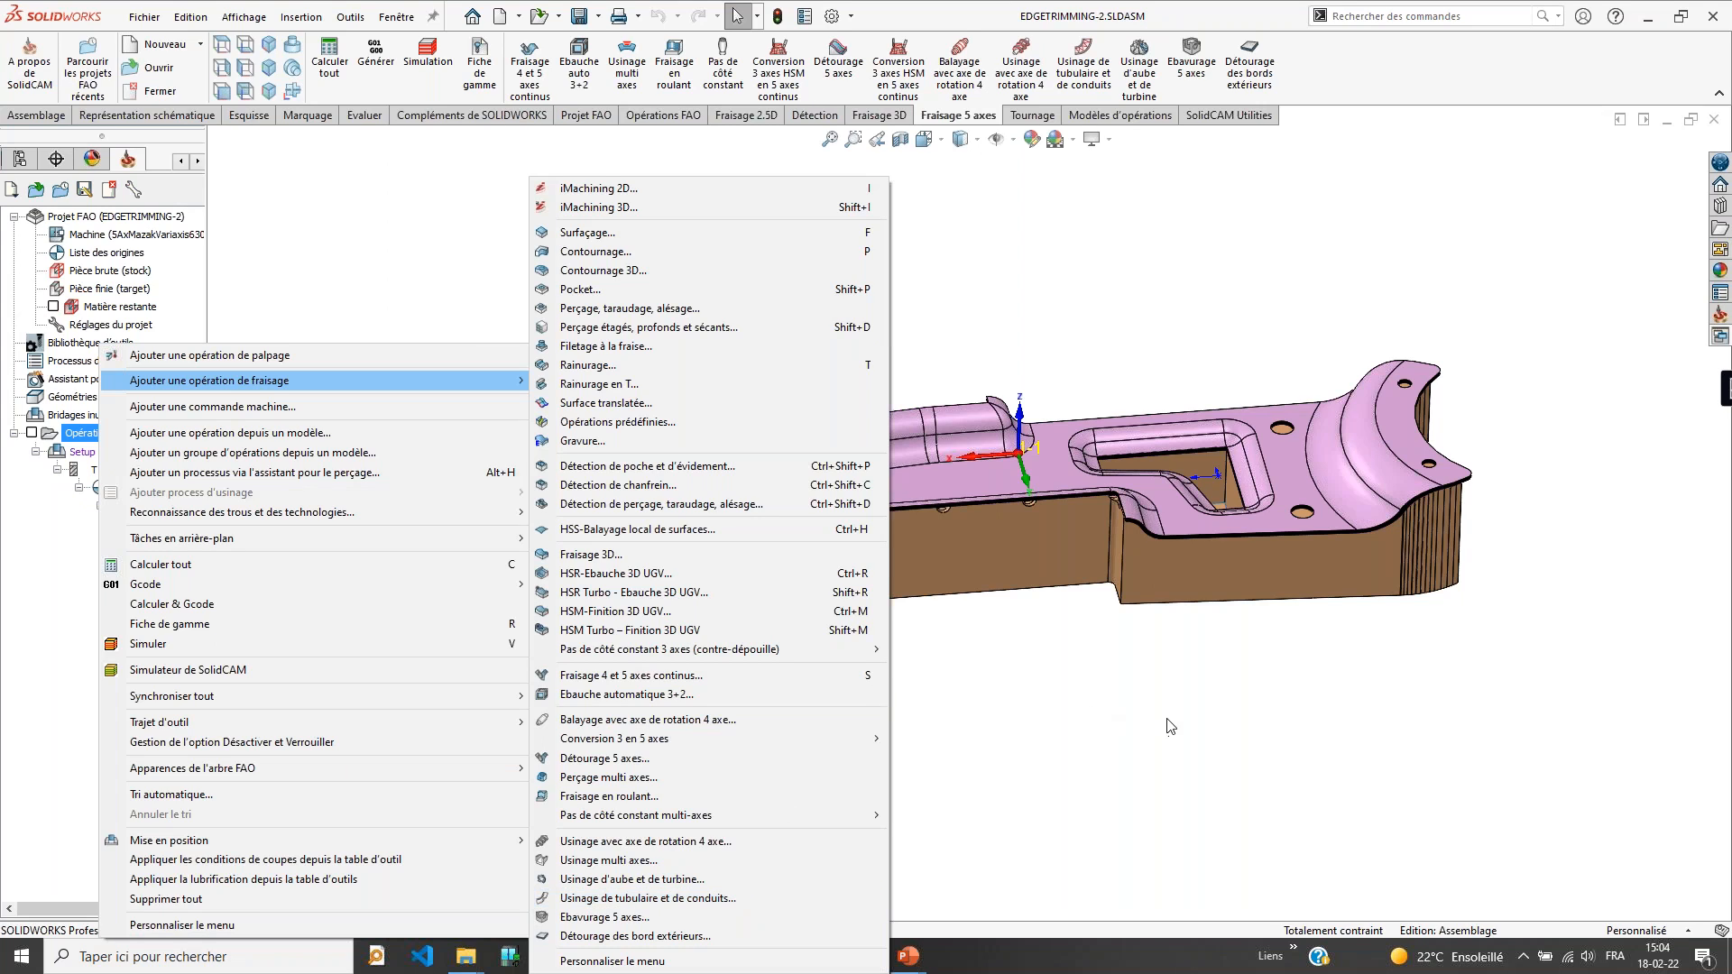
{"action": "scroll", "coordinate": [1253, 383], "scroll_direction": "down", "scroll_amount": 2}
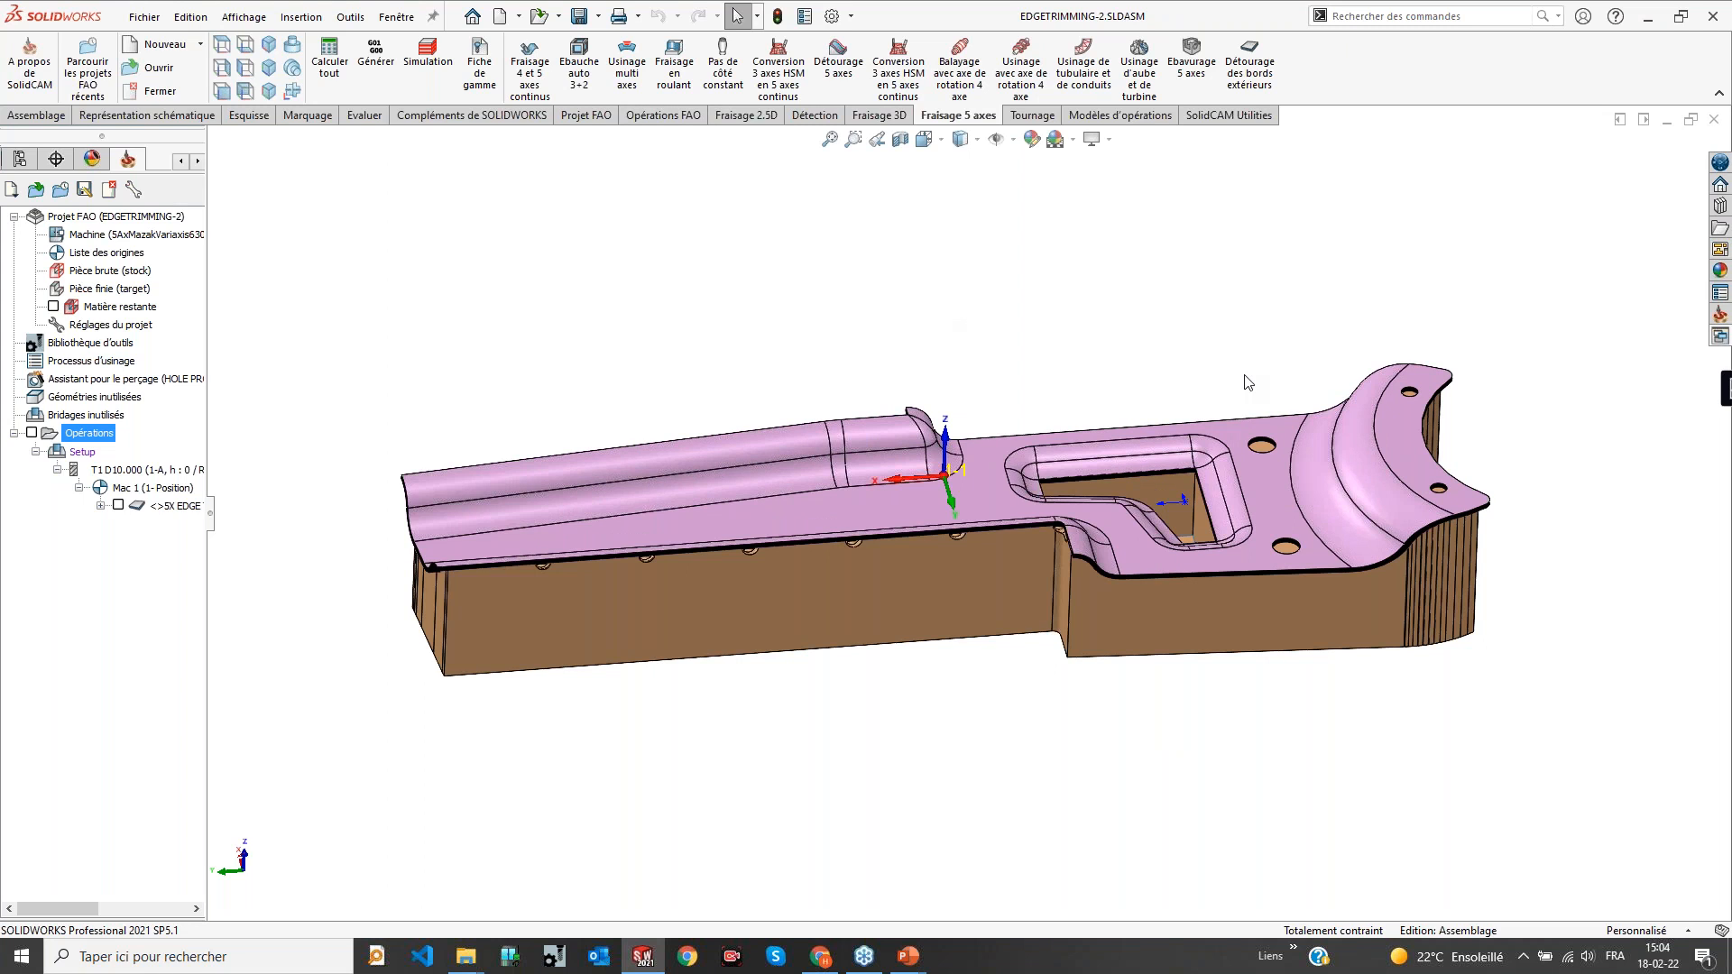
Switch to the SolidCAM website in Chrome and open the Derniers webinaires page of the recorded online presentations
{"action": "left_click", "coordinate": [819, 958]}
{"action": "left_click", "coordinate": [975, 15]}
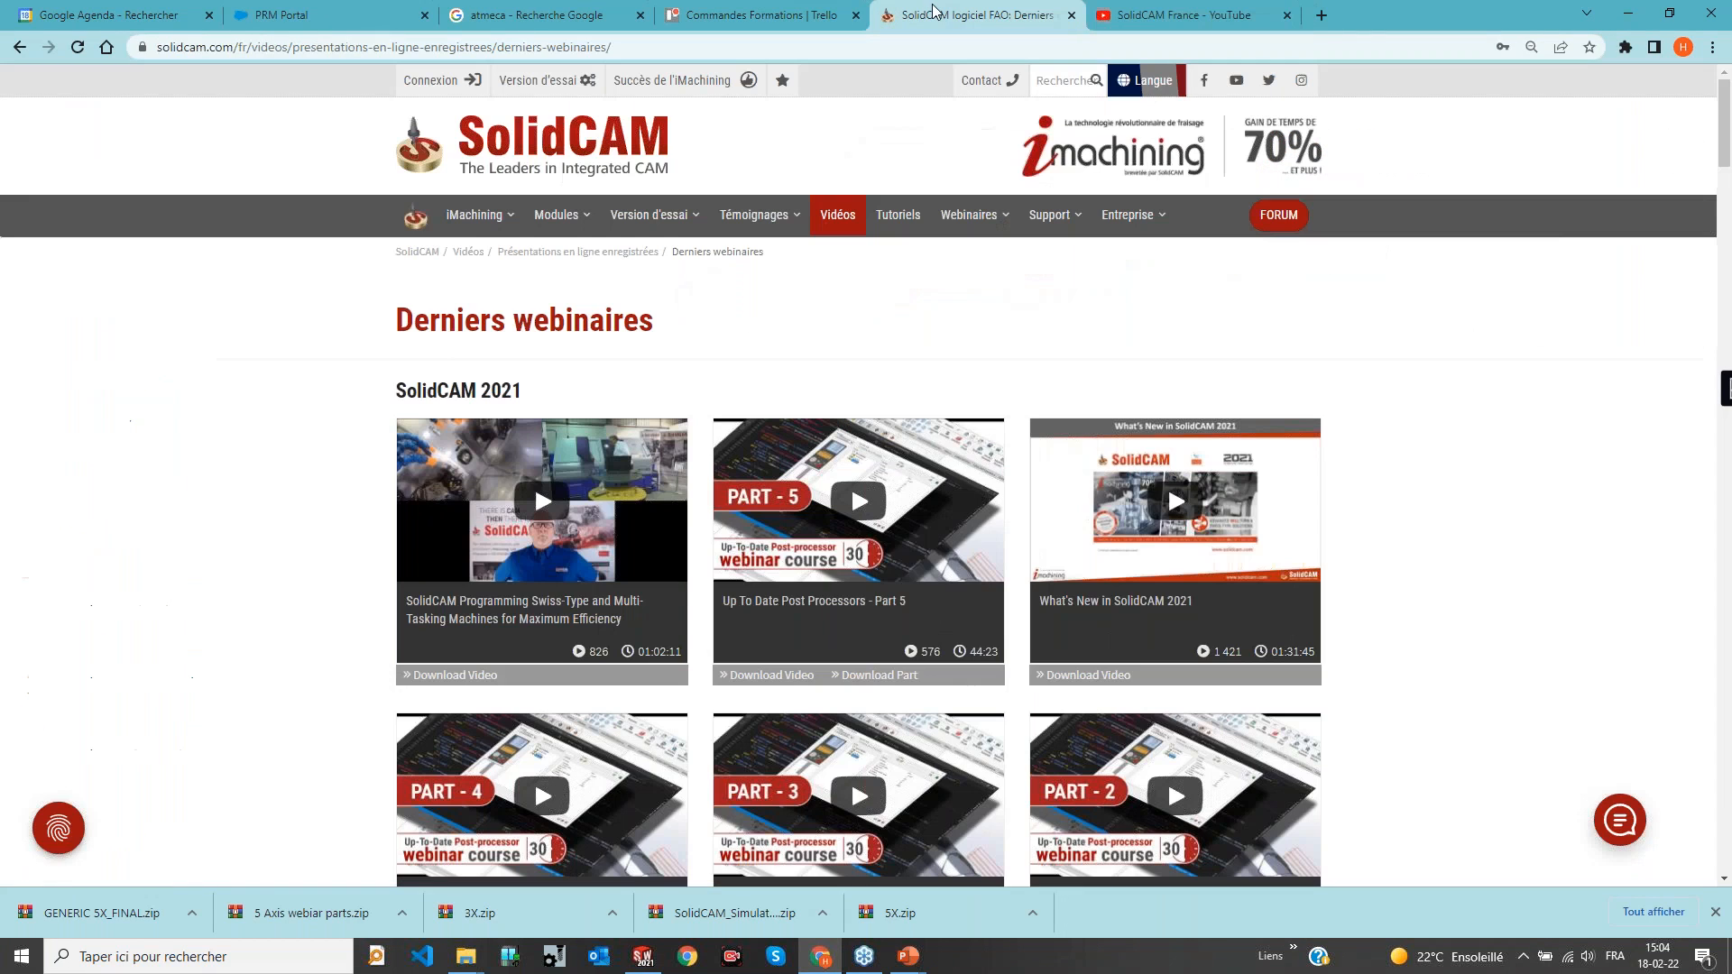
{"action": "scroll", "coordinate": [686, 367], "scroll_direction": "down", "scroll_amount": 2}
{"action": "scroll", "coordinate": [534, 274], "scroll_direction": "up", "scroll_amount": 2}
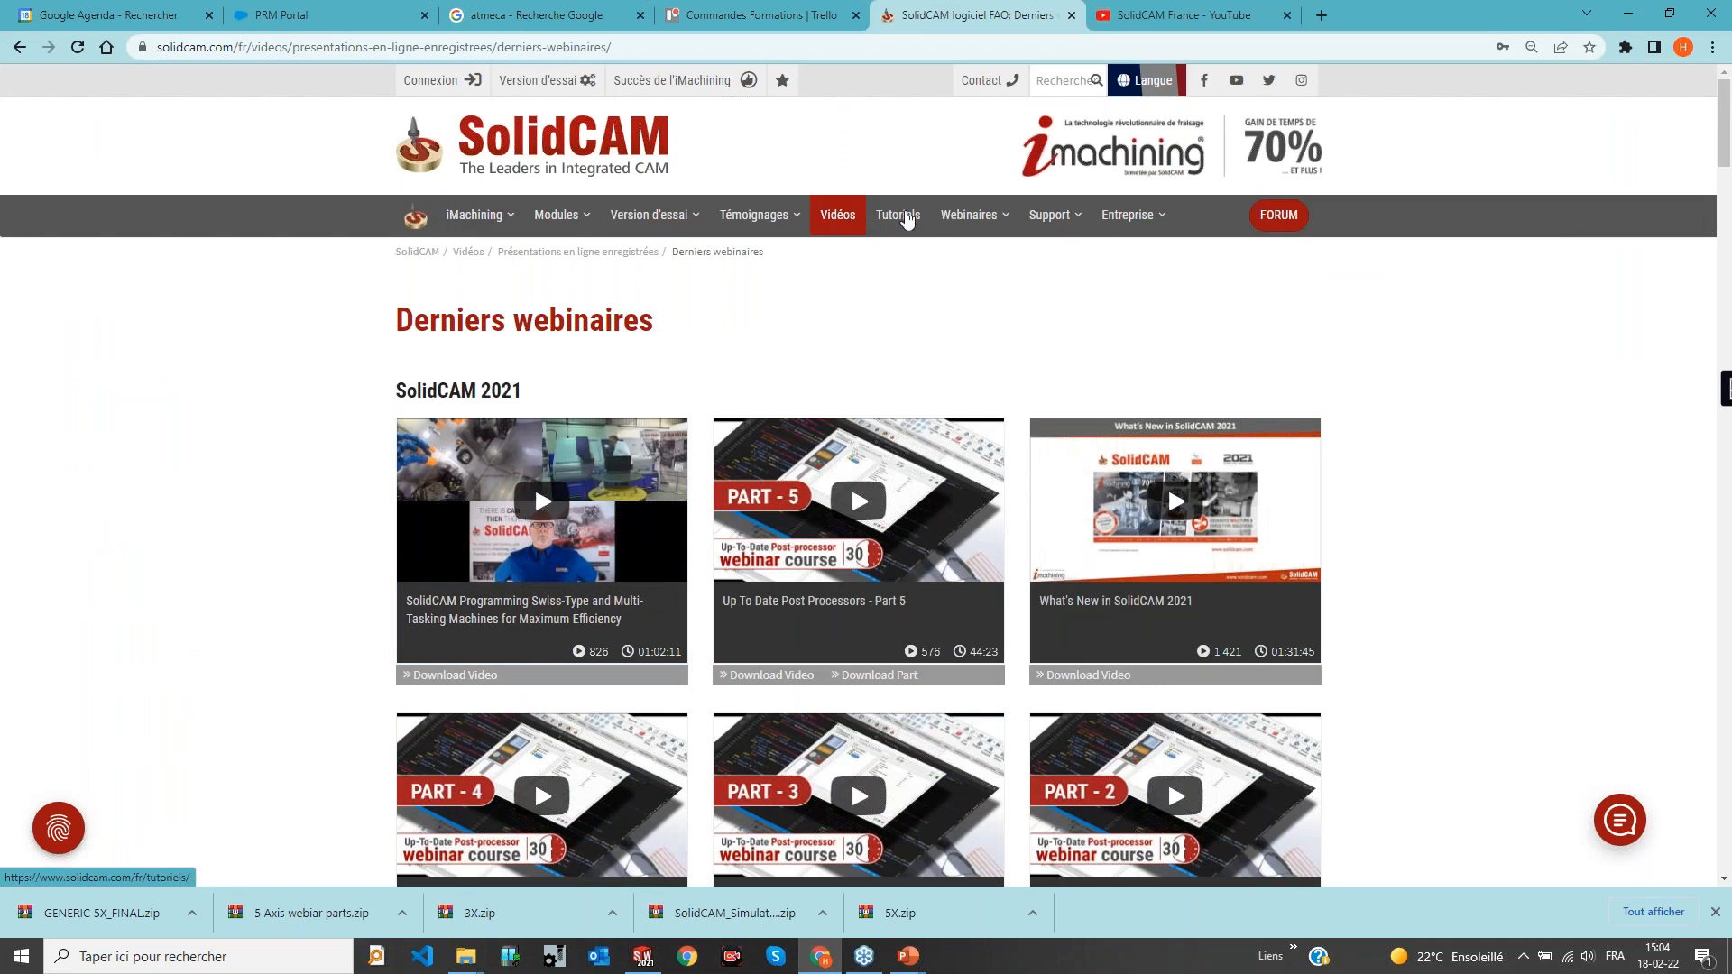
{"action": "mouse_move", "coordinate": [970, 216]}
{"action": "left_click", "coordinate": [1031, 282]}
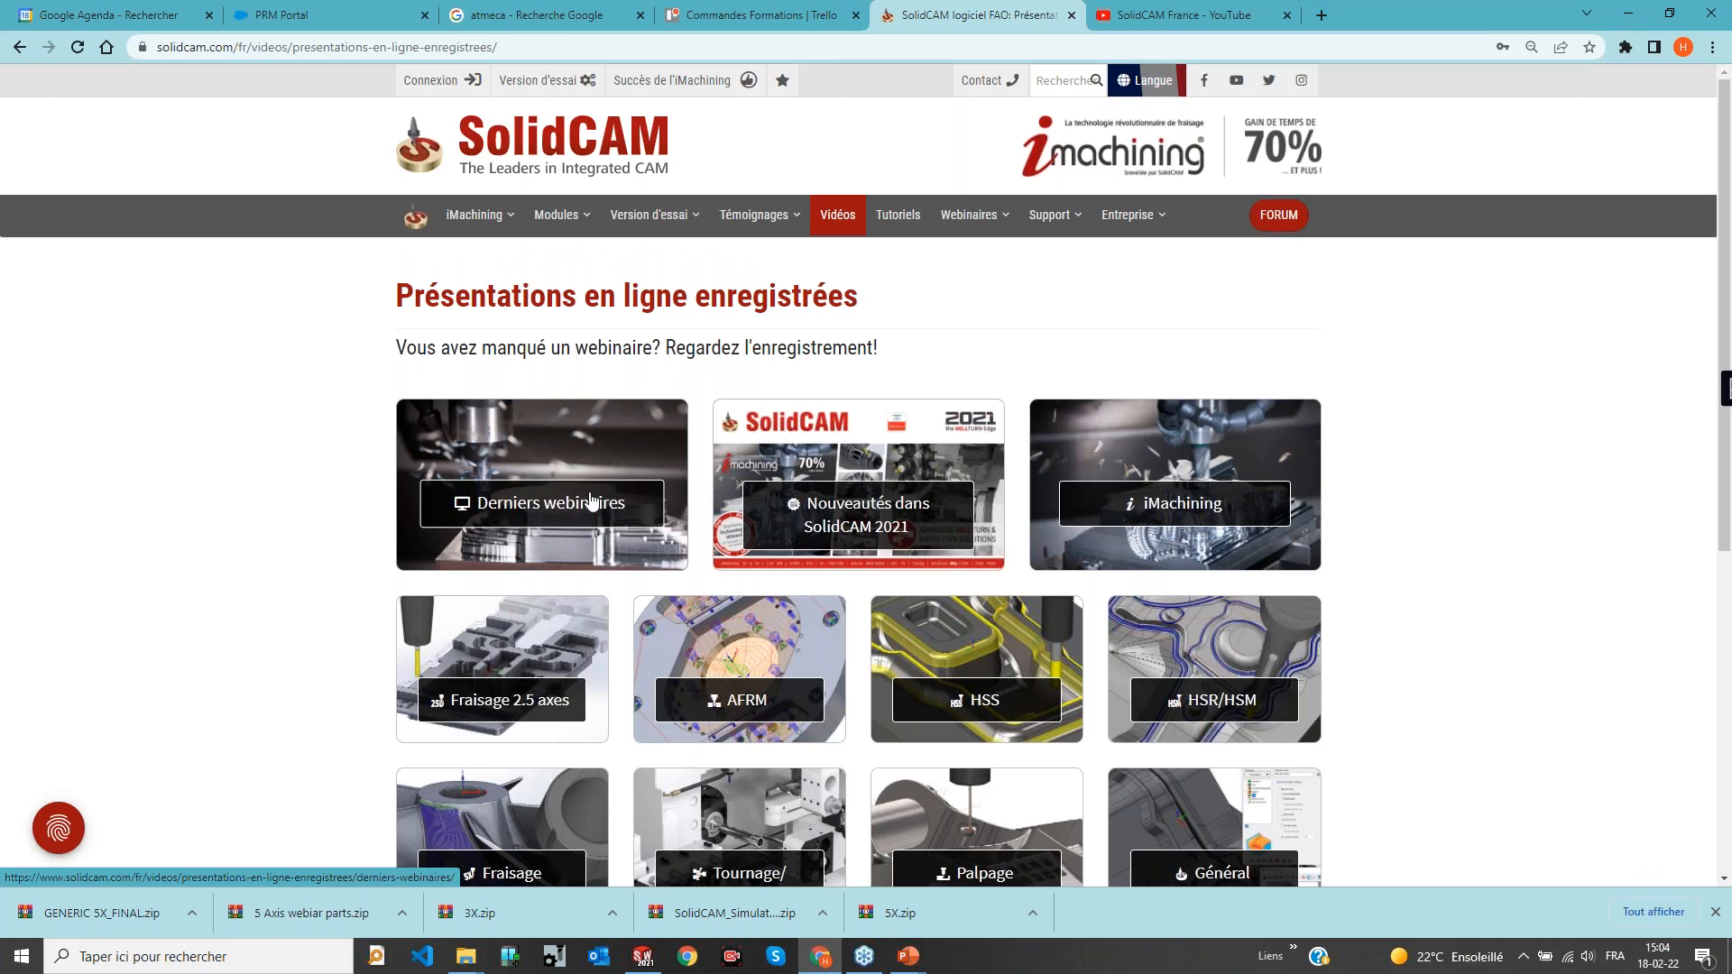
{"action": "left_click", "coordinate": [590, 458]}
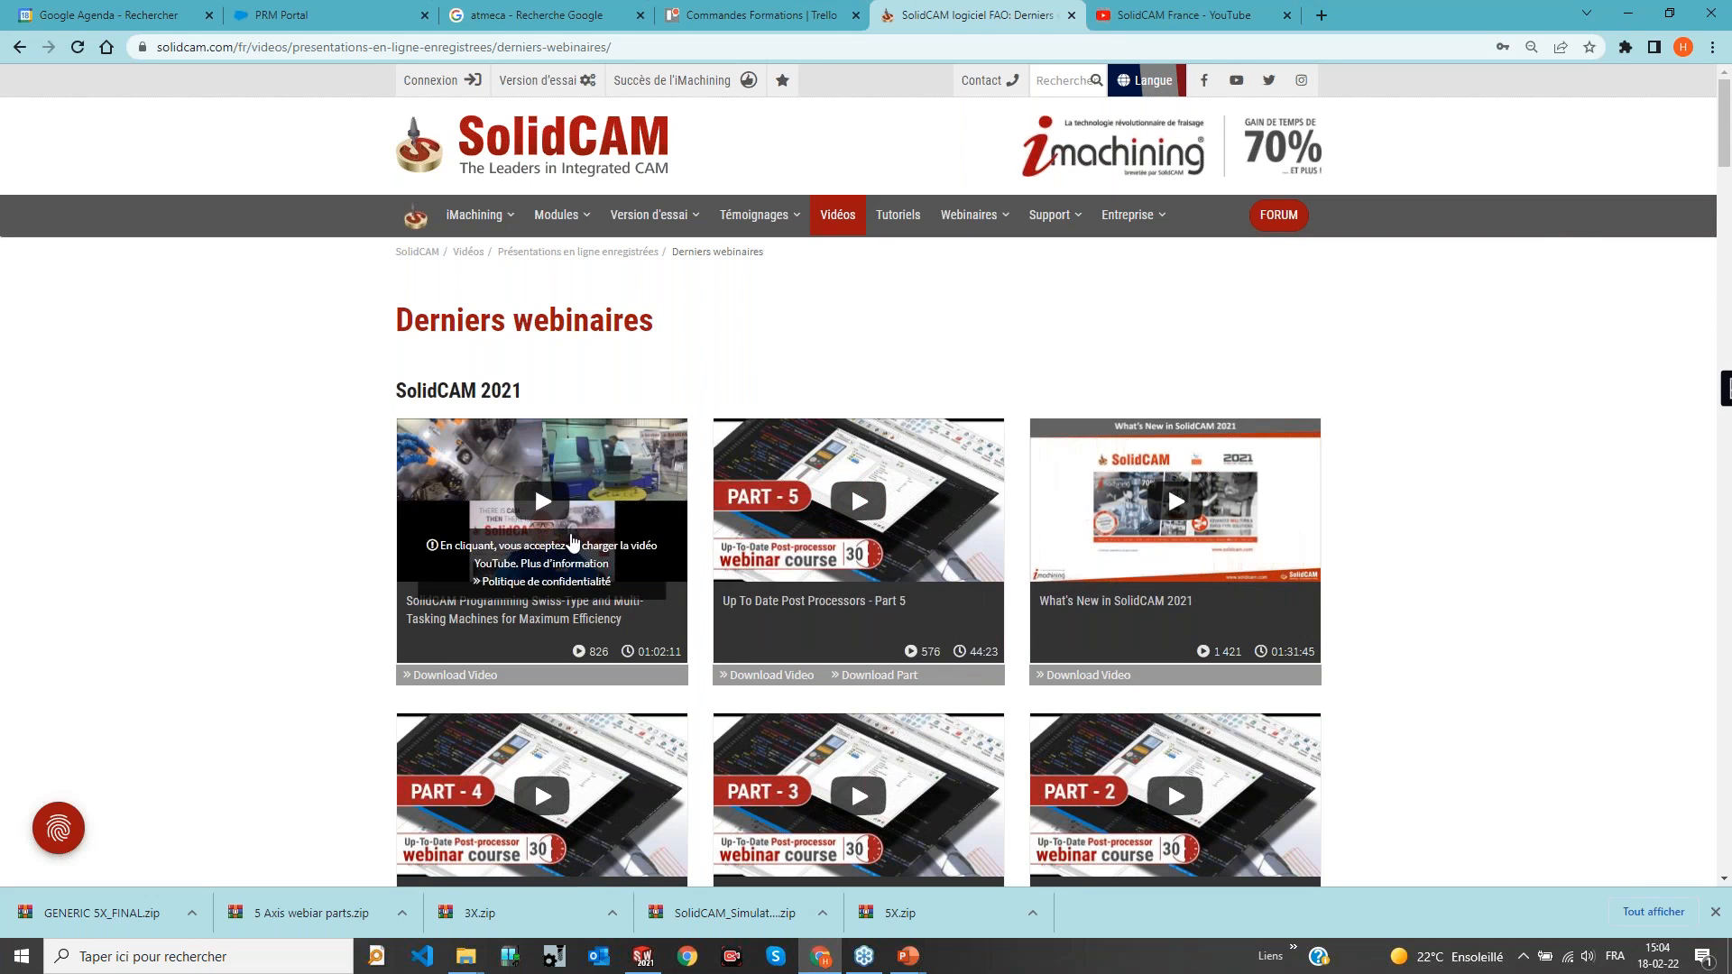
Look through the recorded SolidCAM 2021 webinars, including the masterclasses on simultaneous 5-axis milling
{"action": "scroll", "coordinate": [908, 367], "scroll_direction": "down", "scroll_amount": 2}
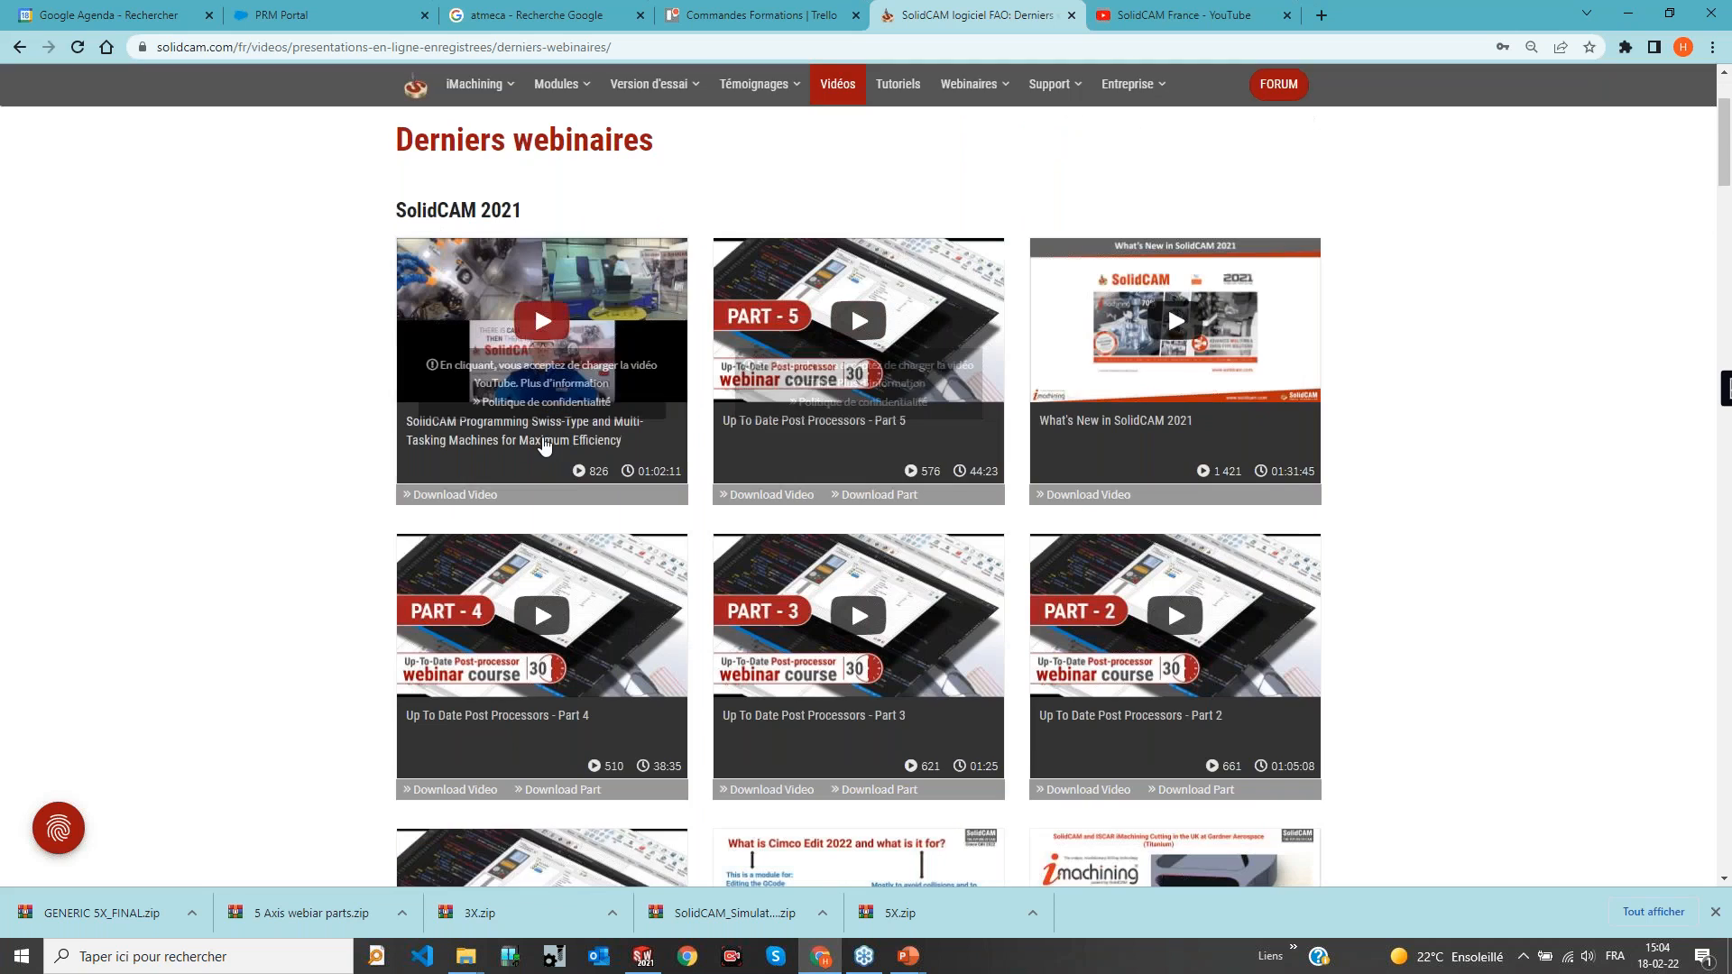
{"action": "scroll", "coordinate": [542, 451], "scroll_direction": "down", "scroll_amount": 8}
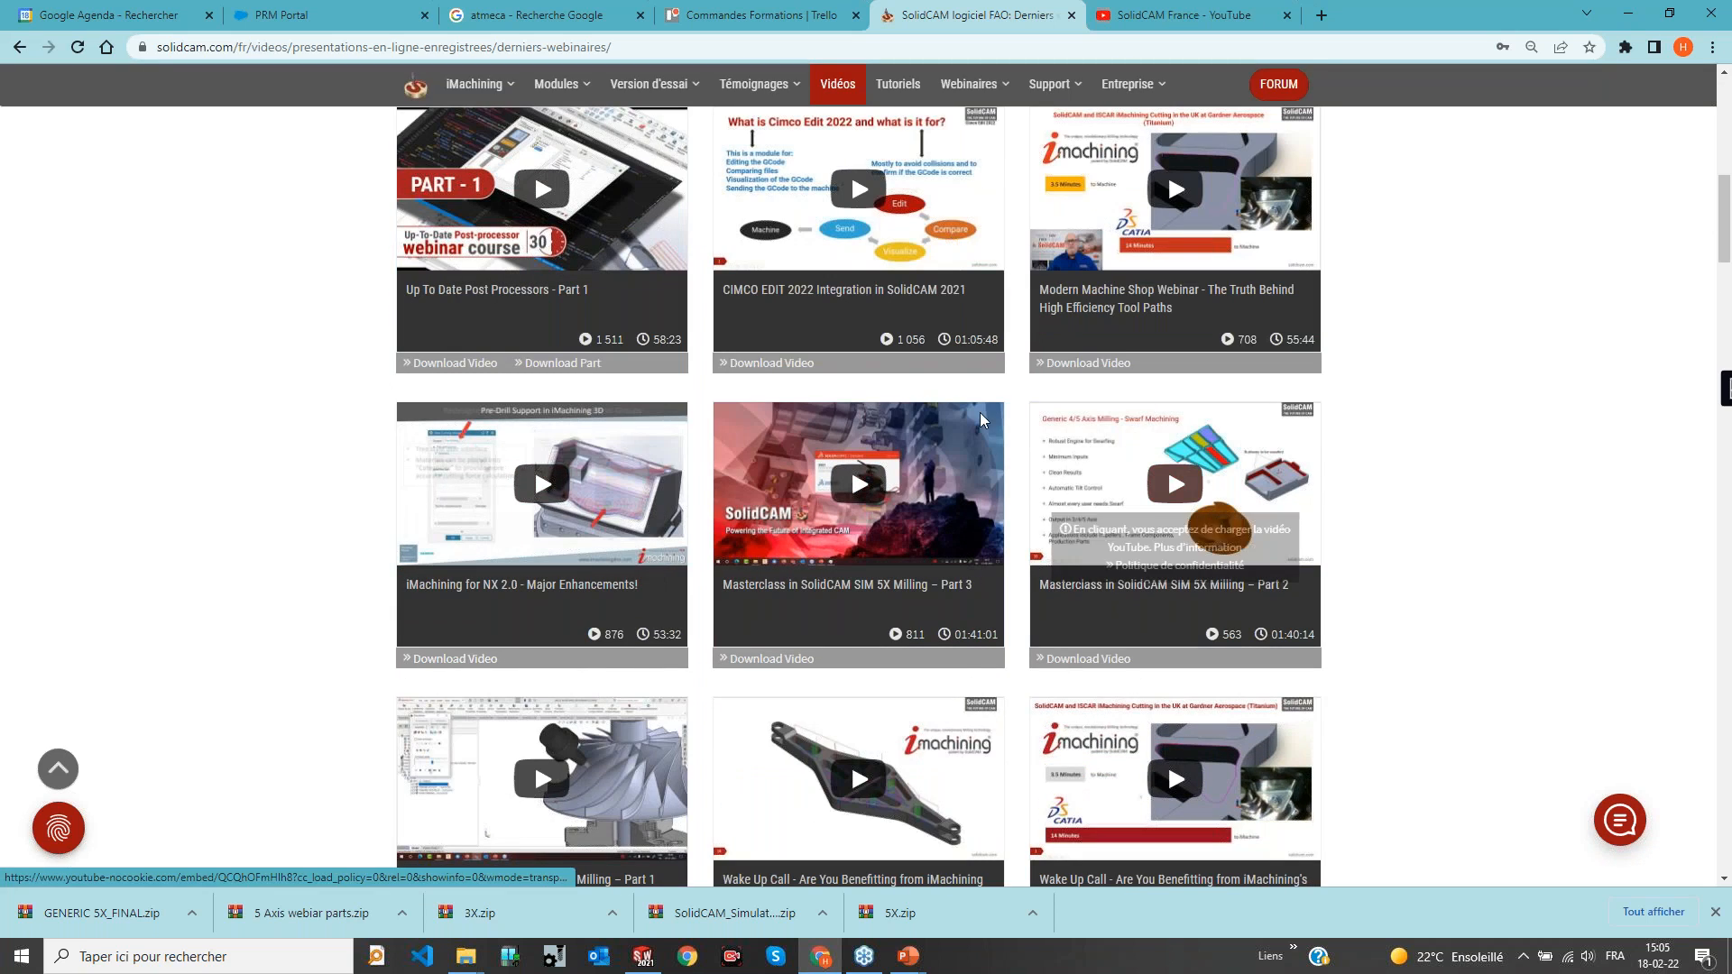
{"action": "scroll", "coordinate": [949, 368], "scroll_direction": "up", "scroll_amount": 10}
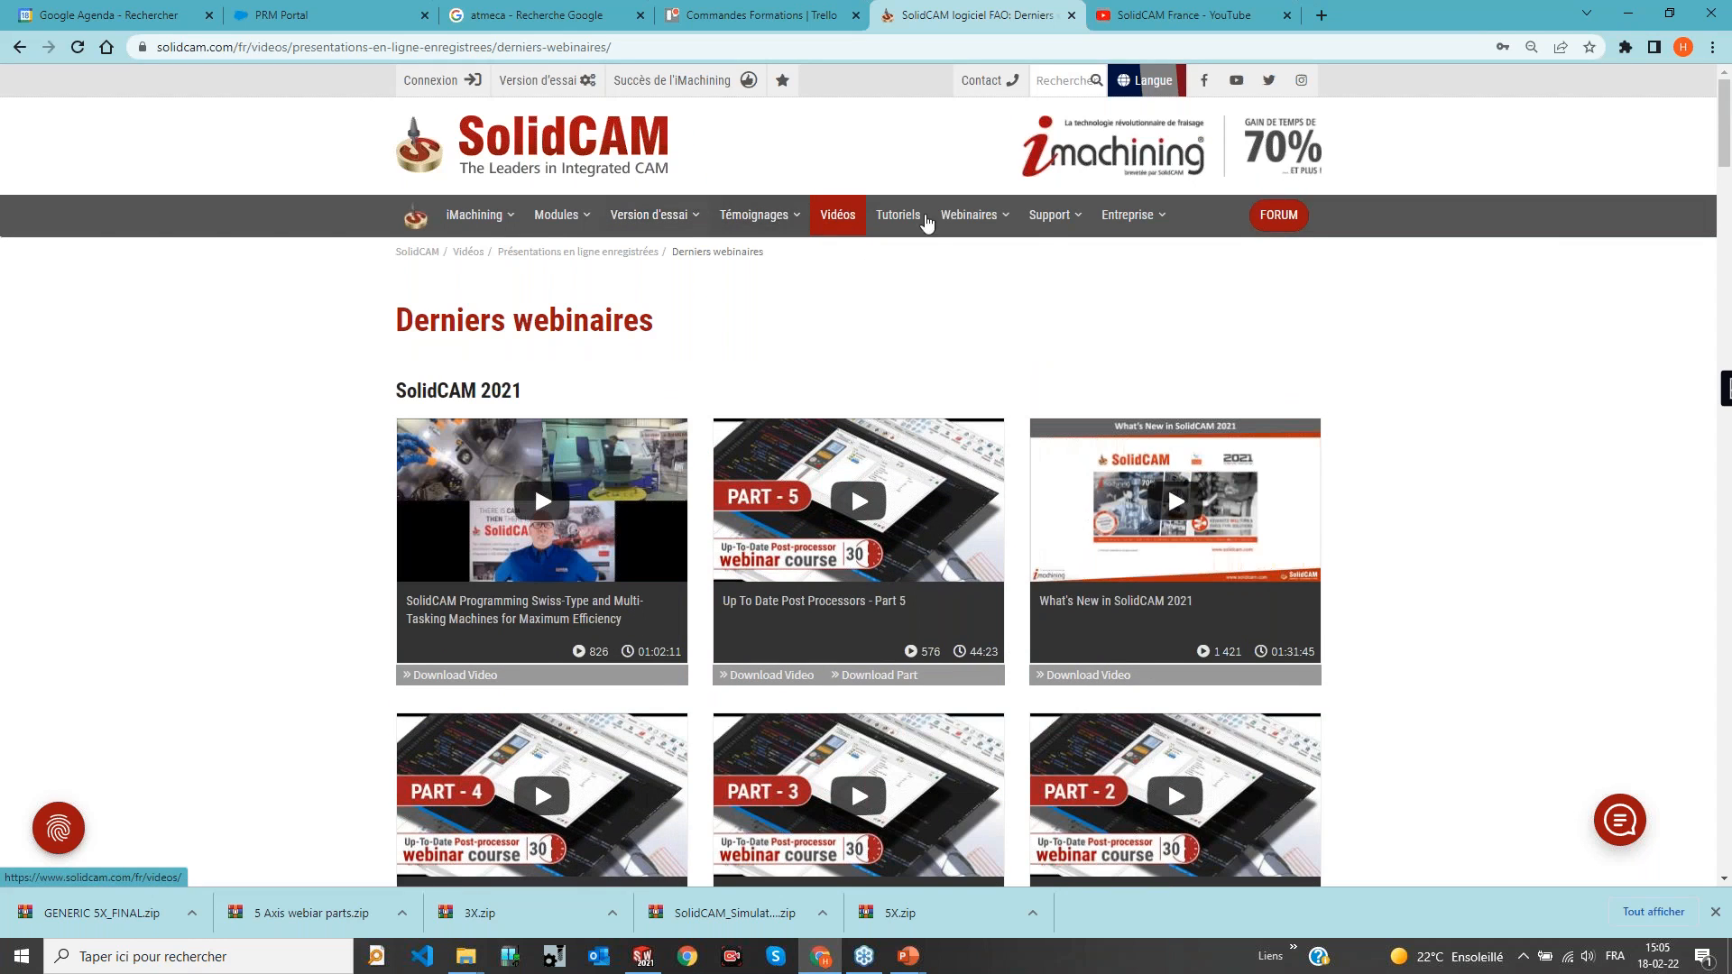
Open the SolidCAM 2021 documentation from the website's support section and expand its Applications category
{"action": "mouse_move", "coordinate": [1051, 226]}
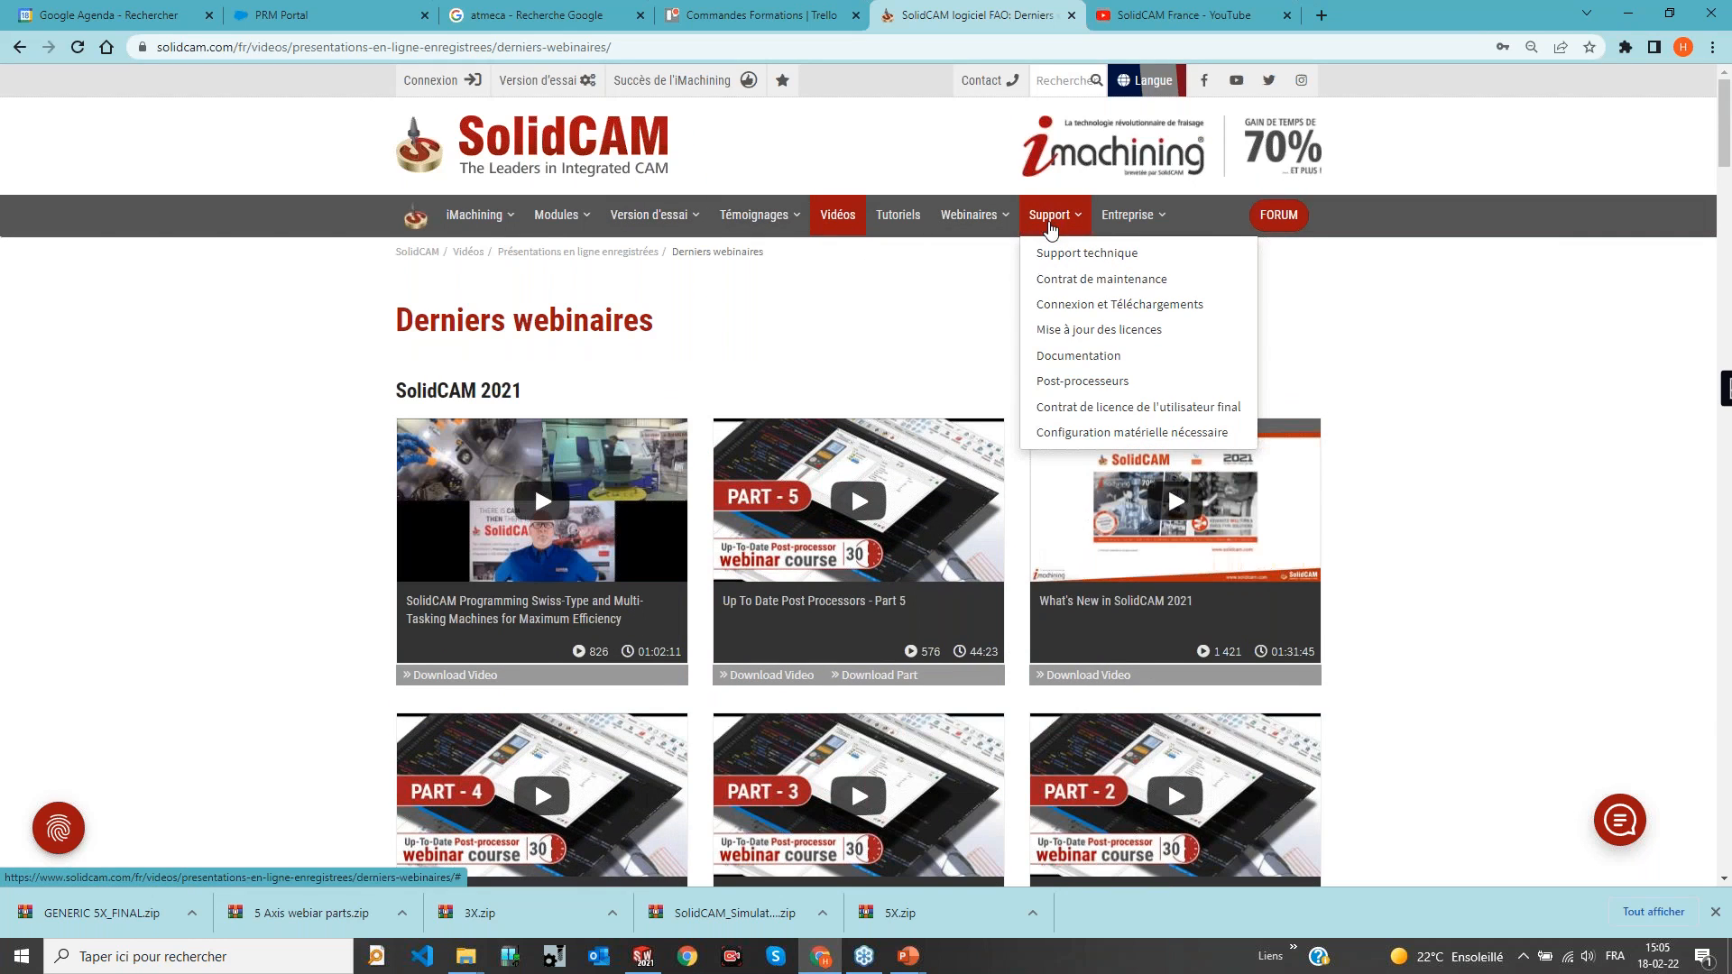
{"action": "left_click", "coordinate": [1083, 357]}
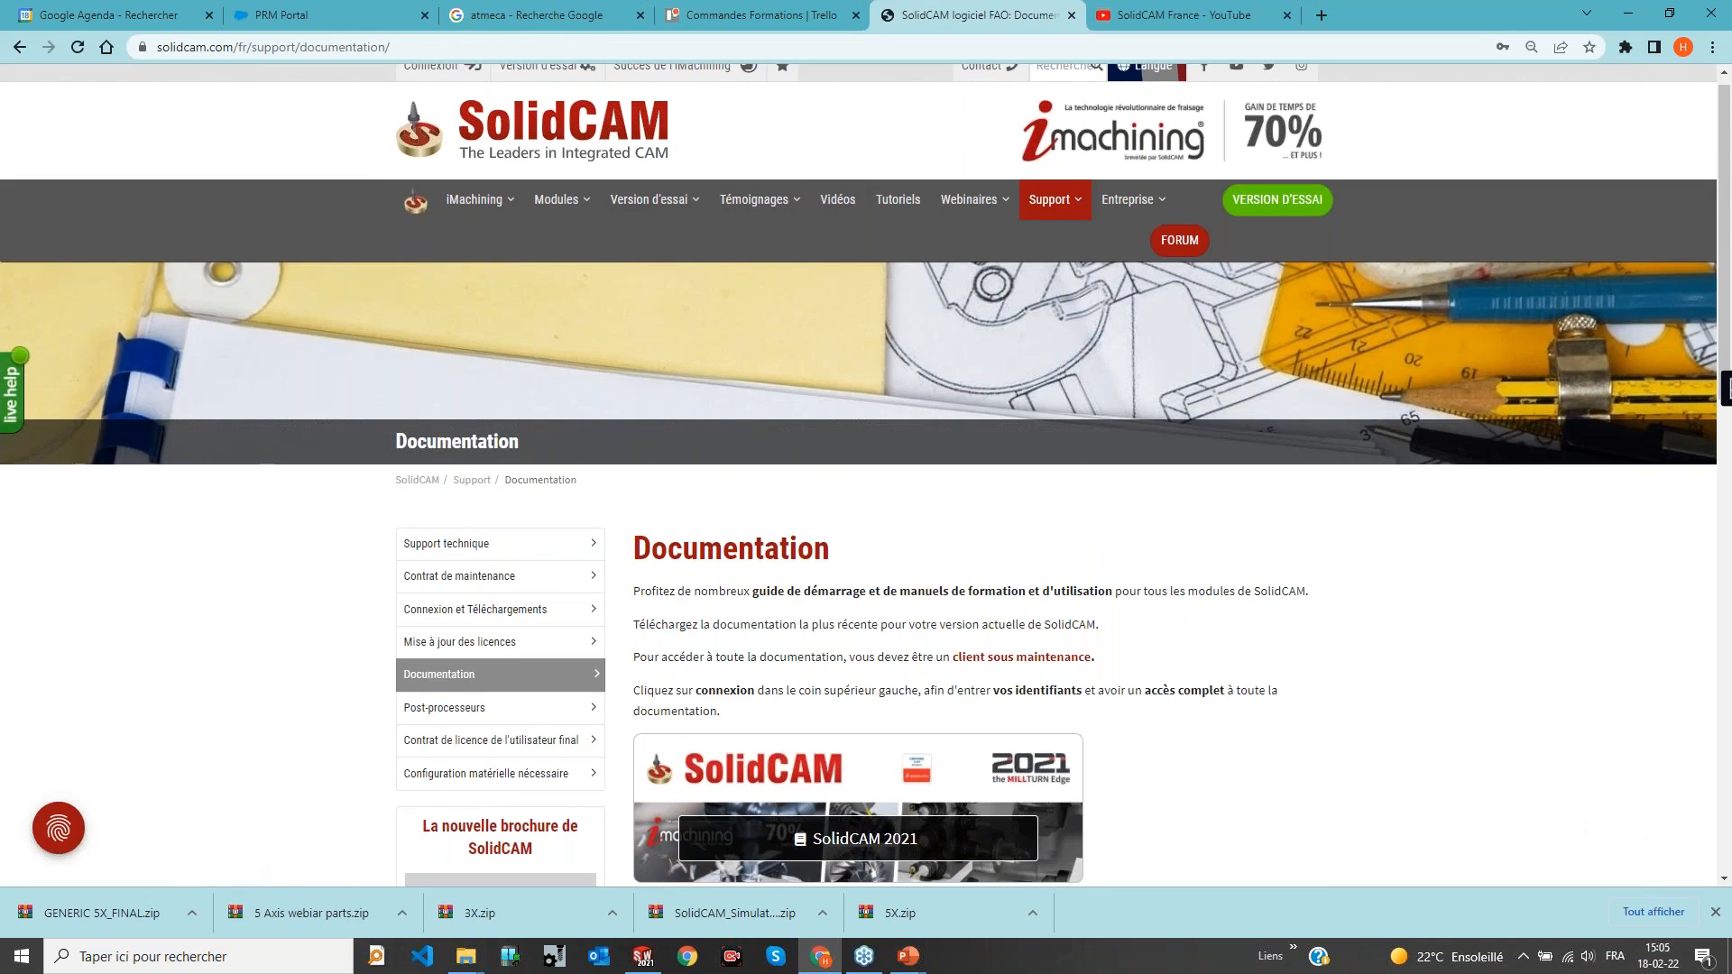
{"action": "scroll", "coordinate": [975, 432], "scroll_direction": "down", "scroll_amount": 4}
{"action": "left_click", "coordinate": [975, 432]}
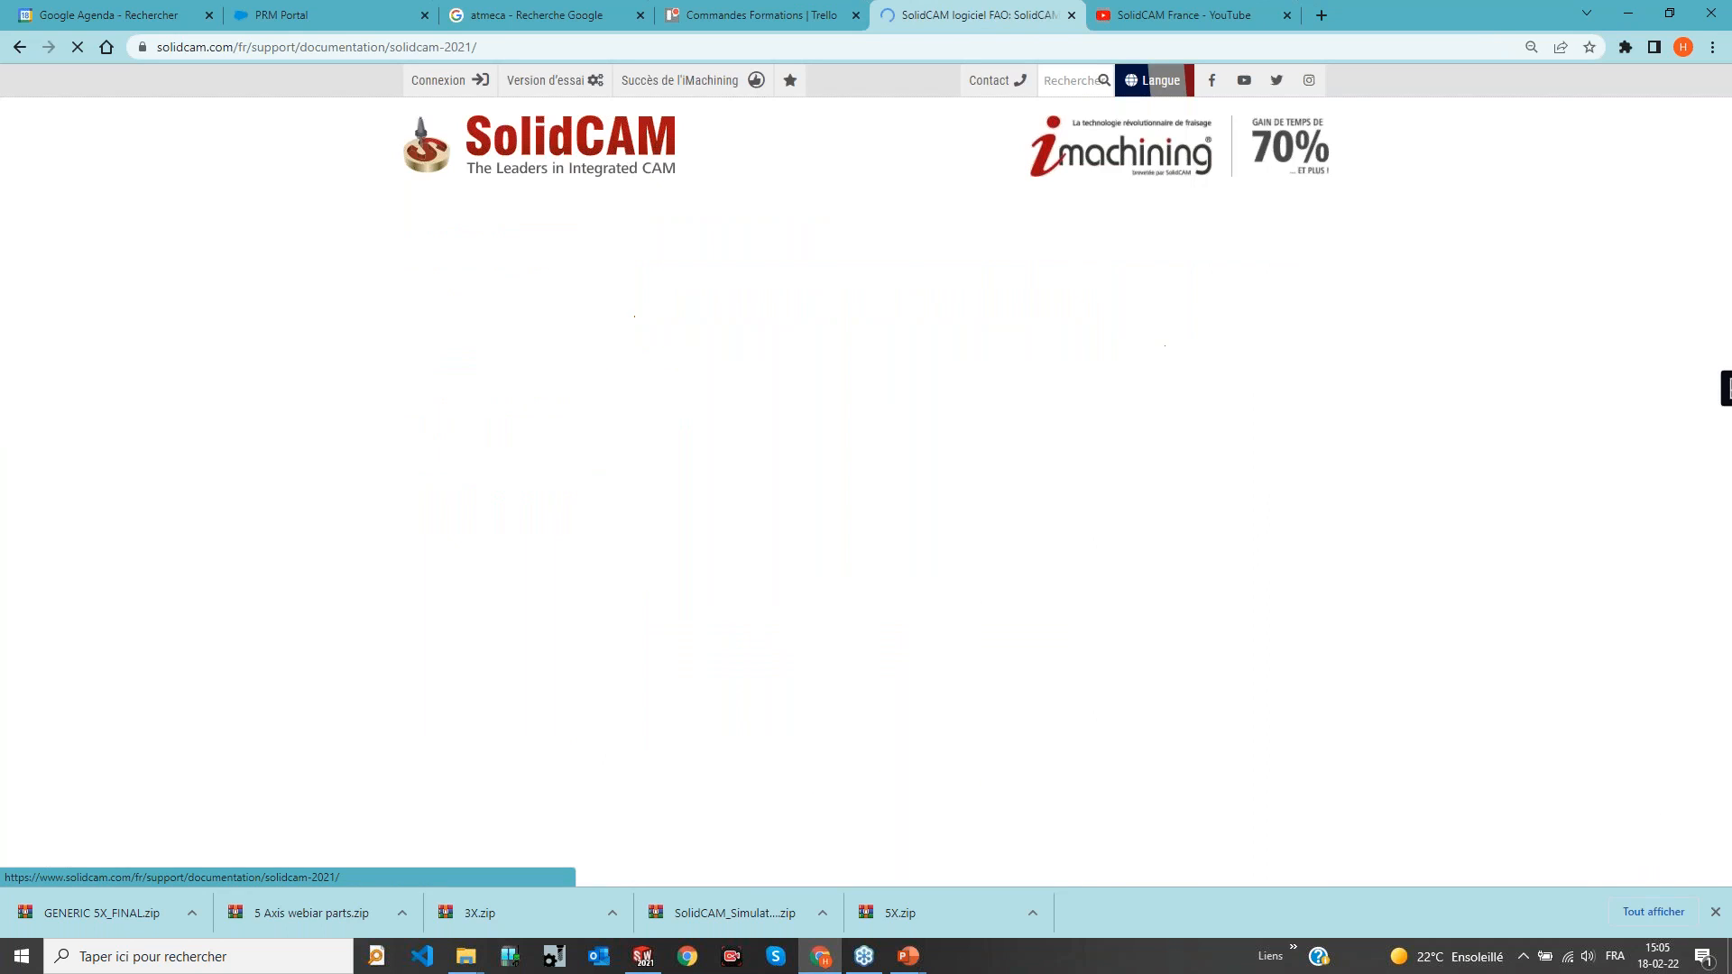
{"action": "scroll", "coordinate": [884, 523], "scroll_direction": "down", "scroll_amount": 4}
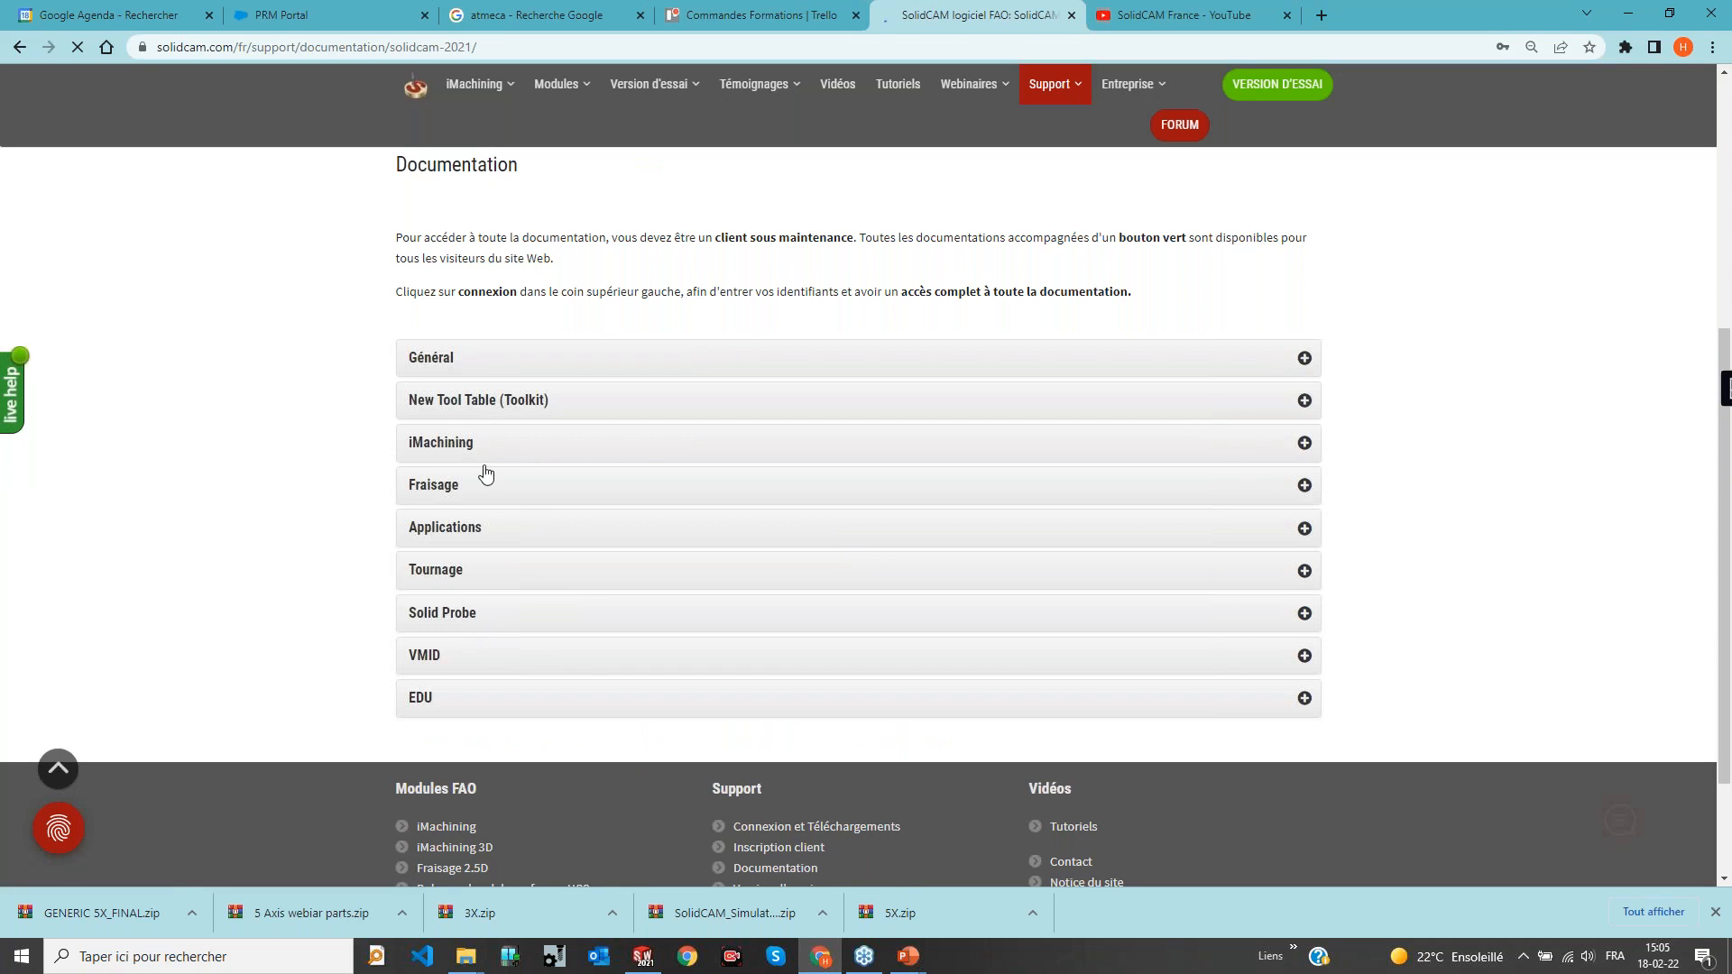
{"action": "left_click", "coordinate": [451, 530]}
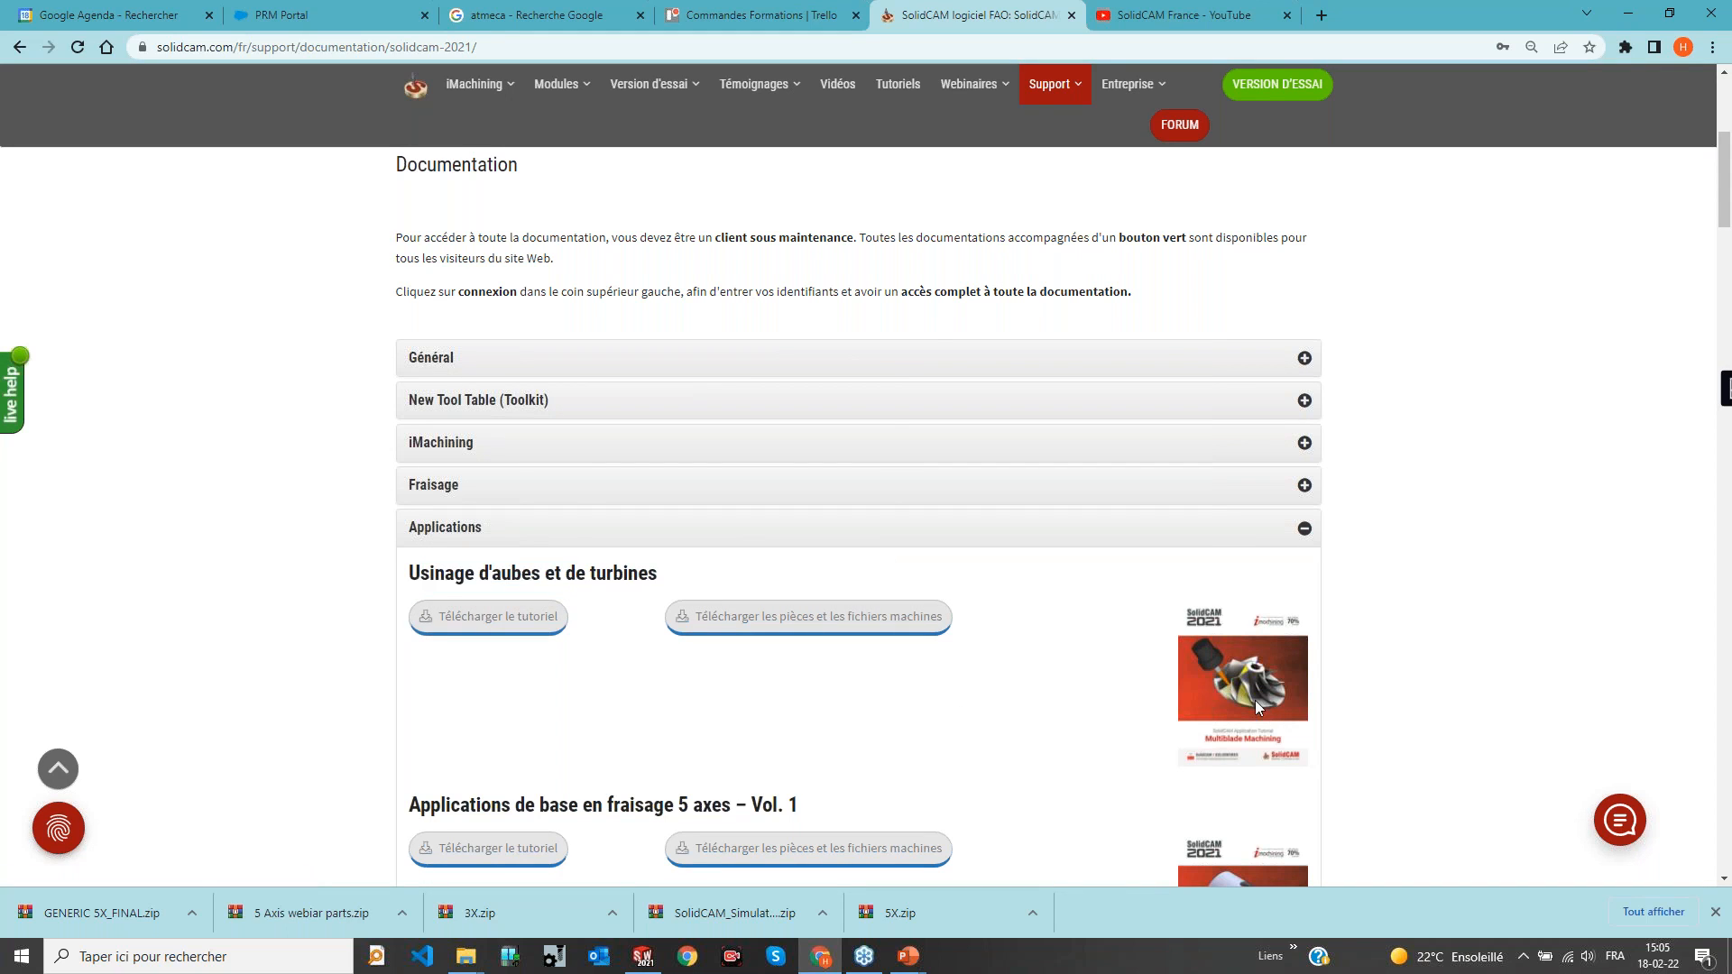
Look through the Applications tutorials, from basic 5-axis milling and multi-axis roughing to screw and closed impeller machining
{"action": "scroll", "coordinate": [599, 572], "scroll_direction": "down", "scroll_amount": 6}
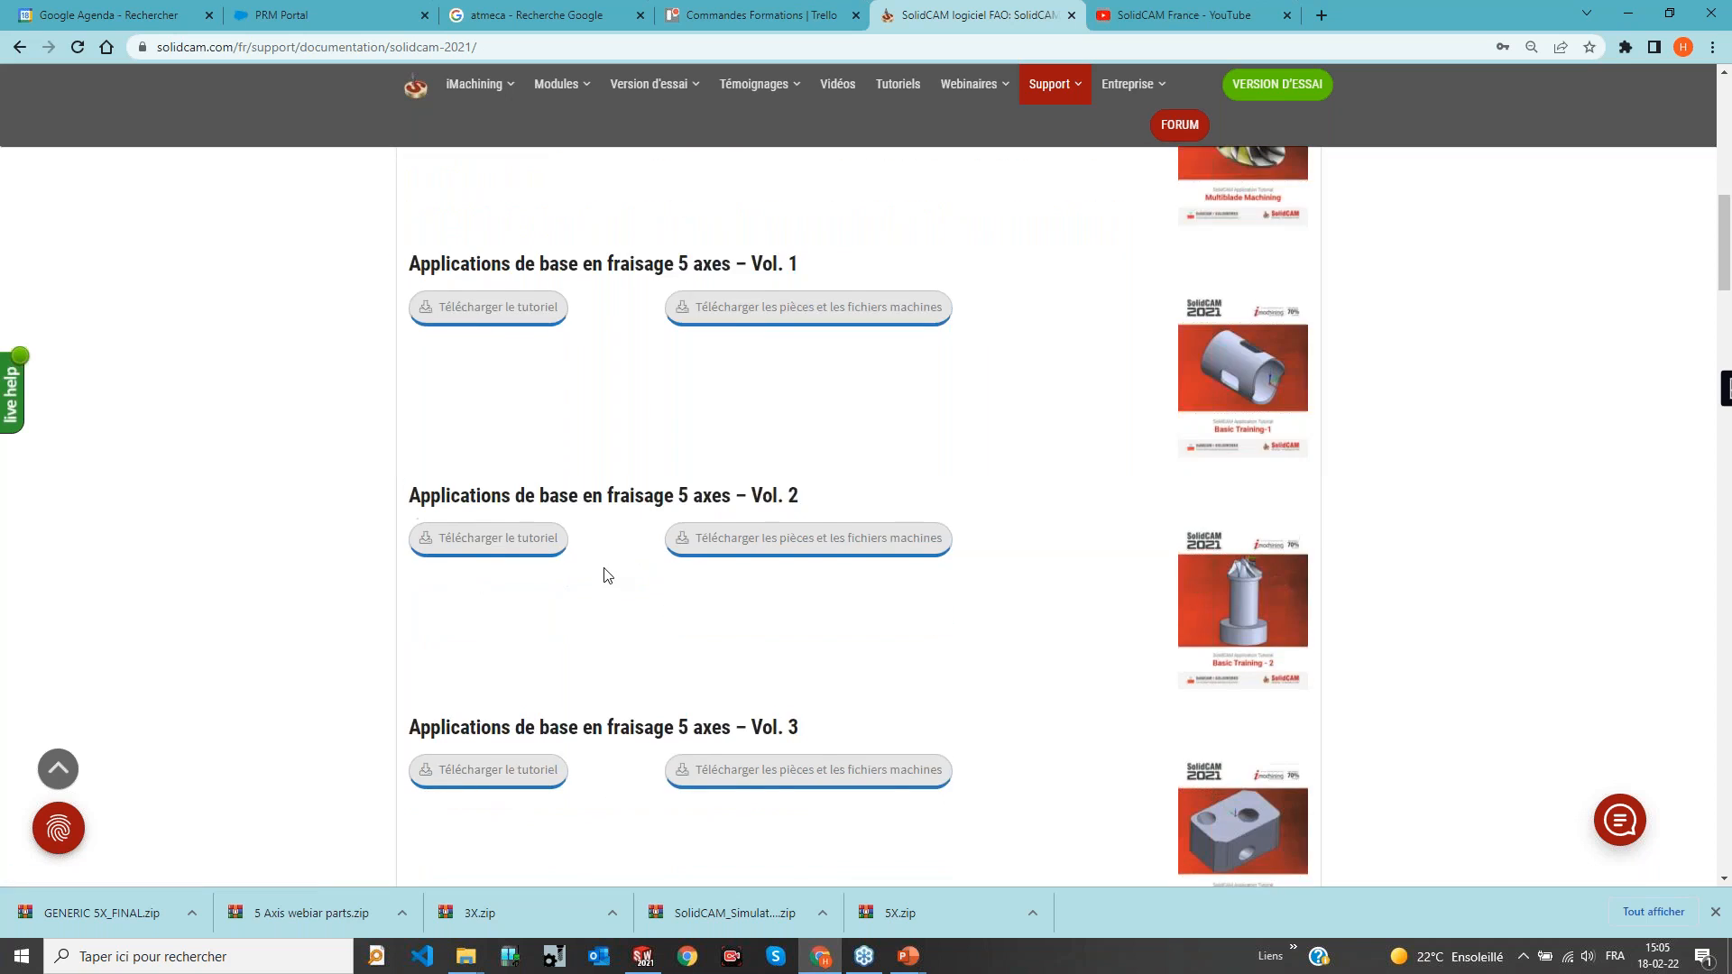
{"action": "scroll", "coordinate": [1296, 605], "scroll_direction": "up", "scroll_amount": 2}
{"action": "scroll", "coordinate": [999, 544], "scroll_direction": "down", "scroll_amount": 6}
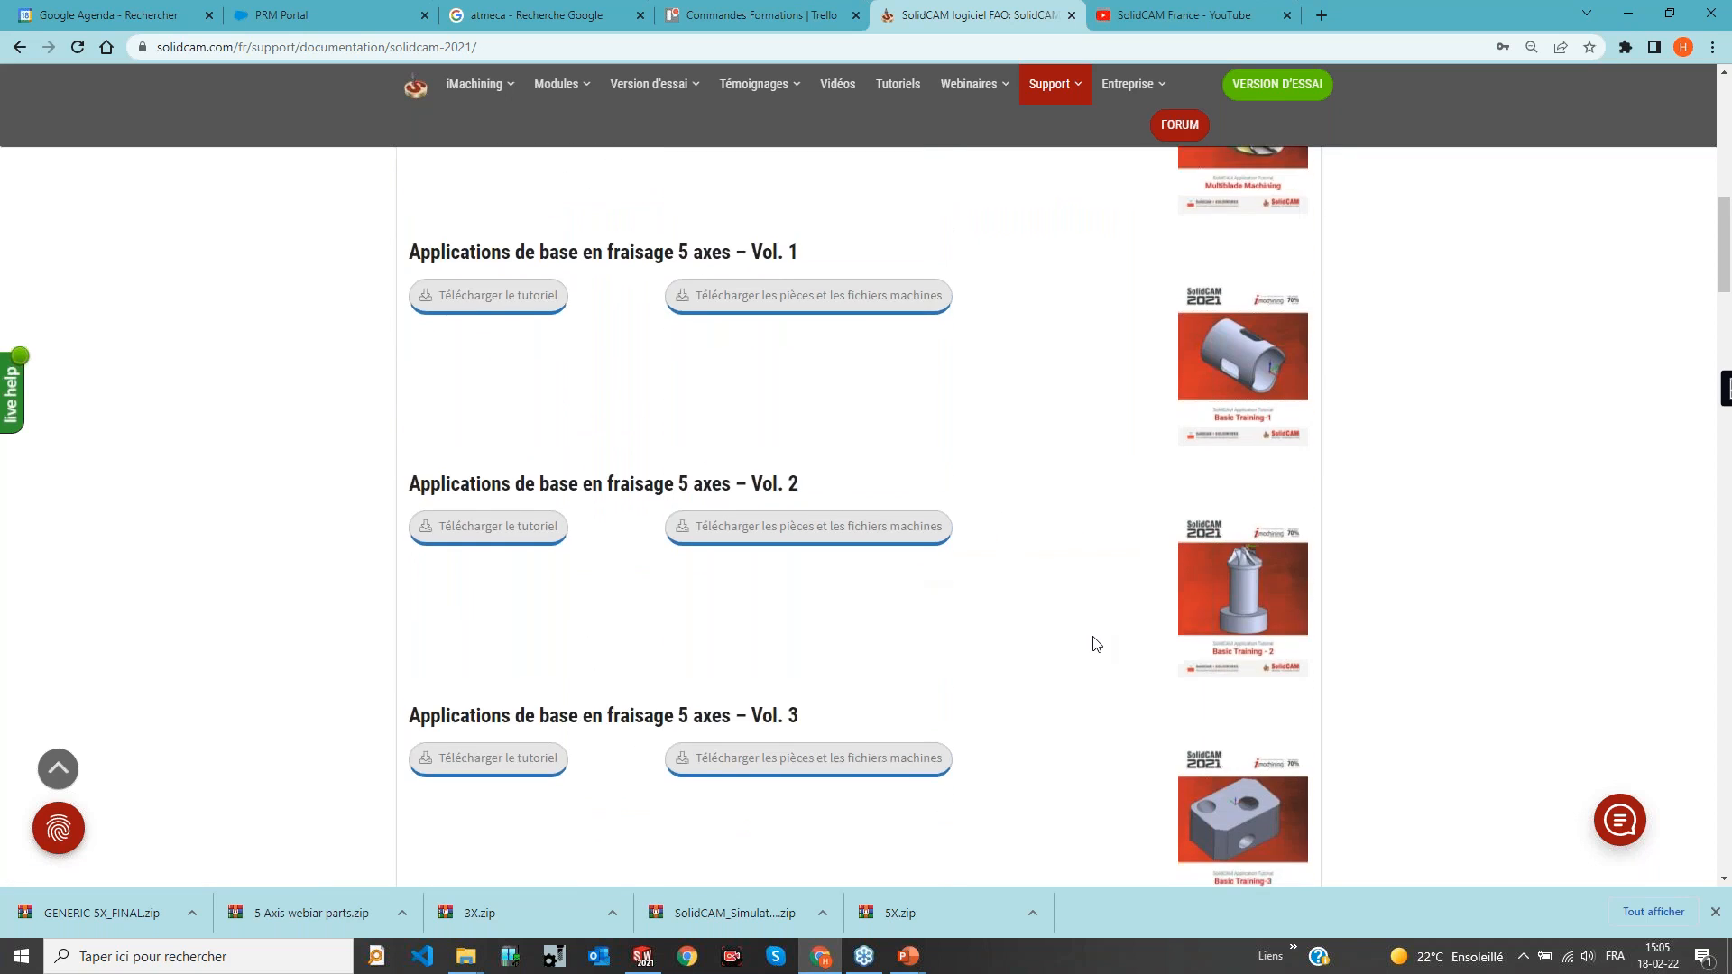
{"action": "scroll", "coordinate": [1222, 668], "scroll_direction": "down", "scroll_amount": 5}
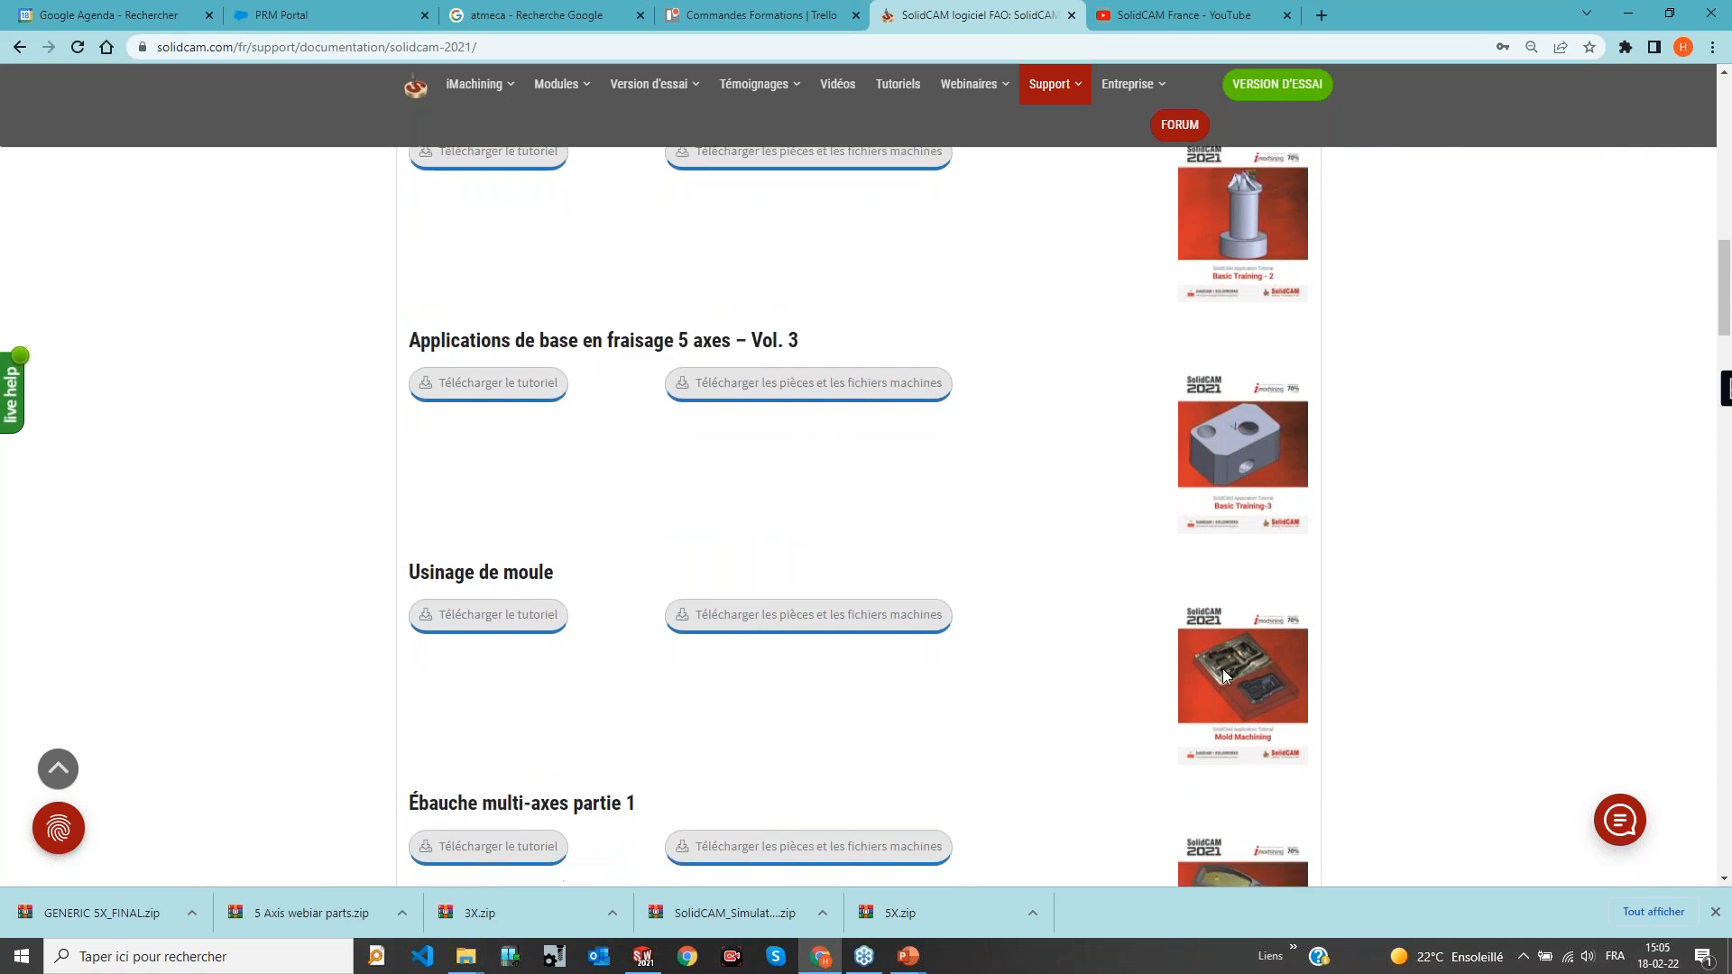
{"action": "scroll", "coordinate": [1160, 666], "scroll_direction": "down", "scroll_amount": 8}
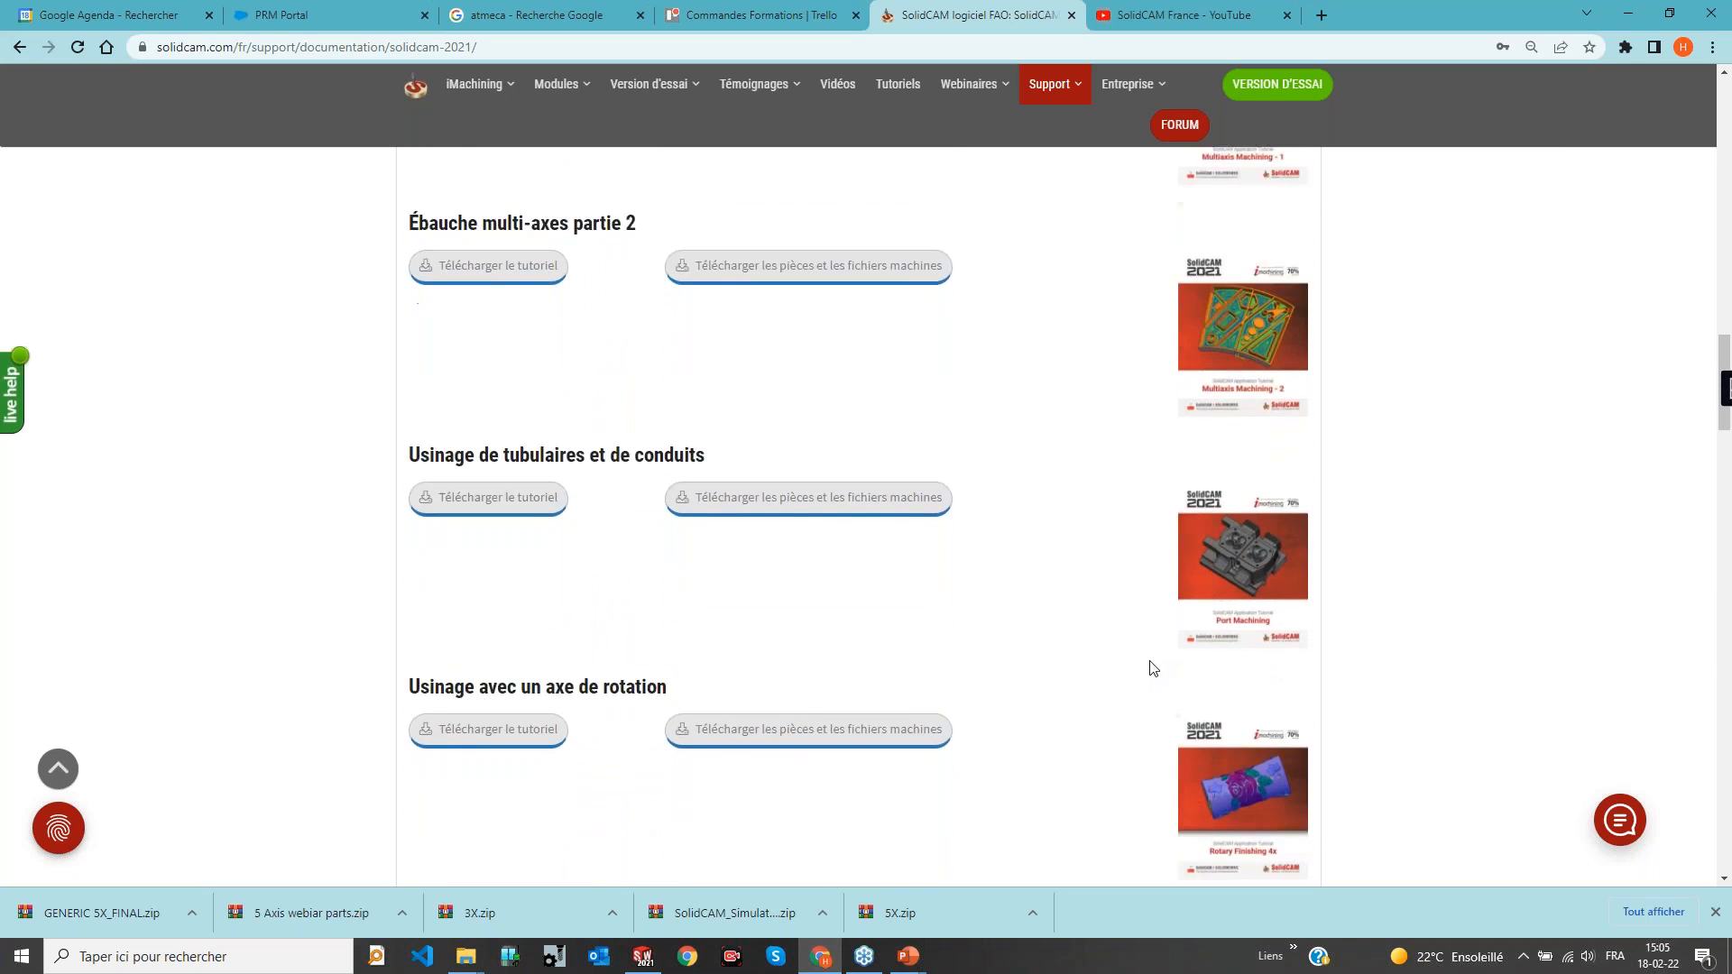
{"action": "scroll", "coordinate": [1036, 704], "scroll_direction": "down", "scroll_amount": 5}
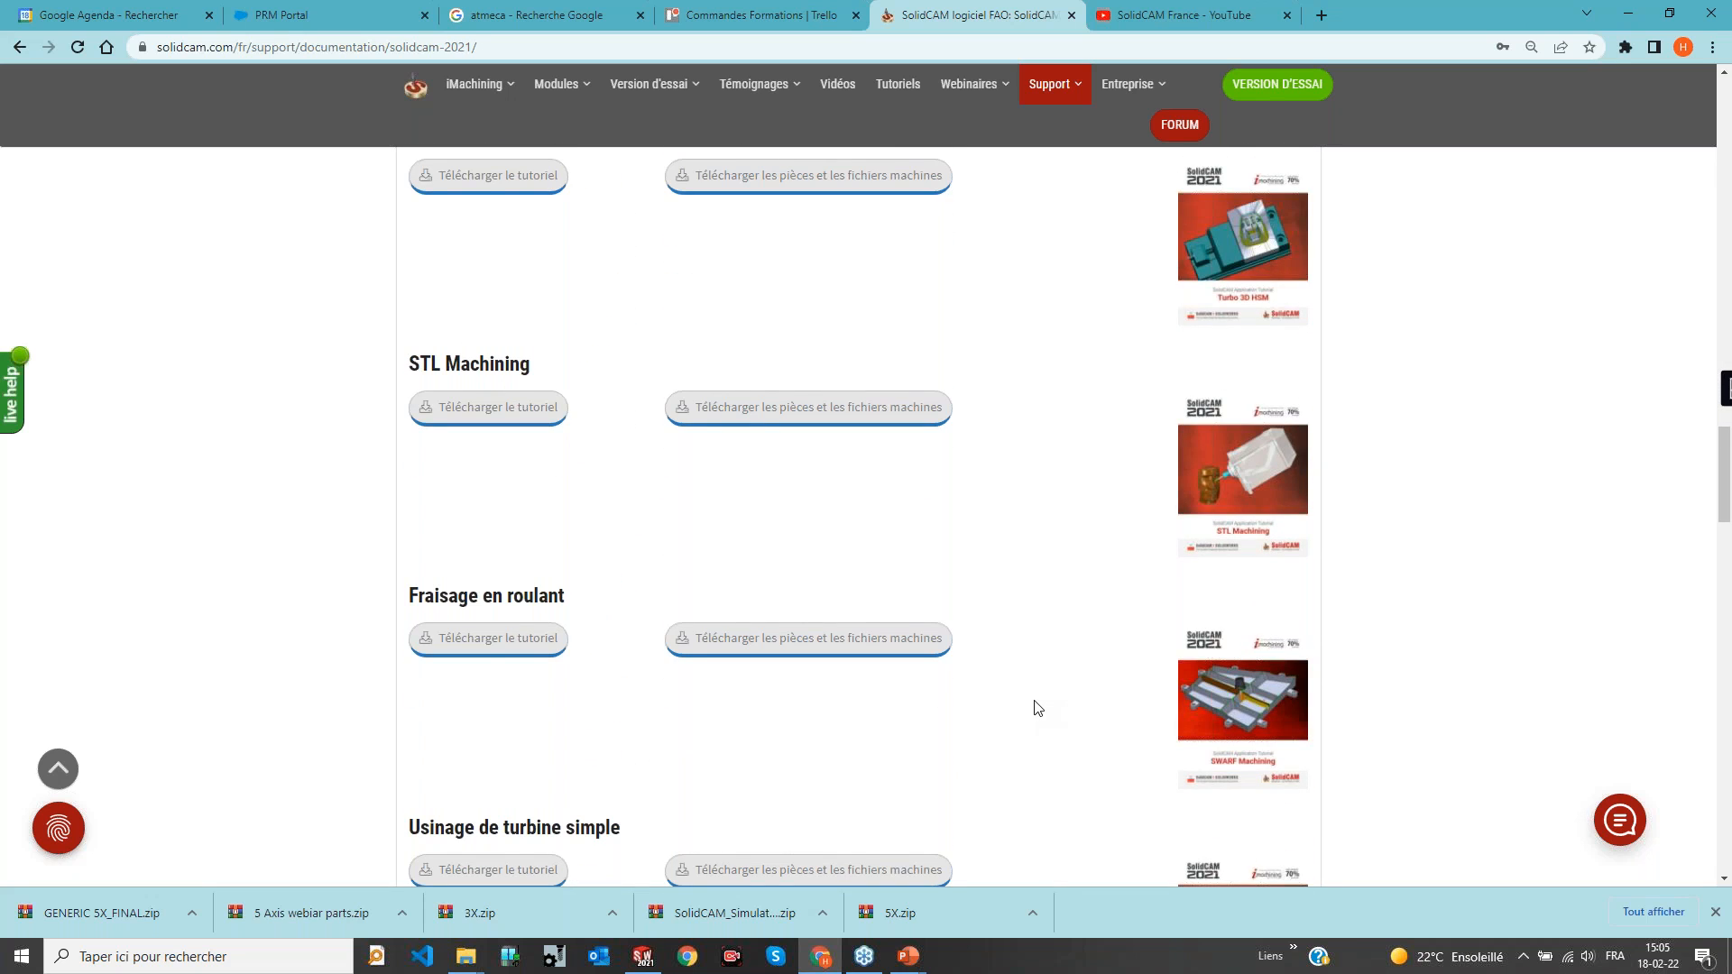
{"action": "scroll", "coordinate": [1038, 708], "scroll_direction": "down", "scroll_amount": 2}
{"action": "scroll", "coordinate": [1054, 662], "scroll_direction": "down", "scroll_amount": 3}
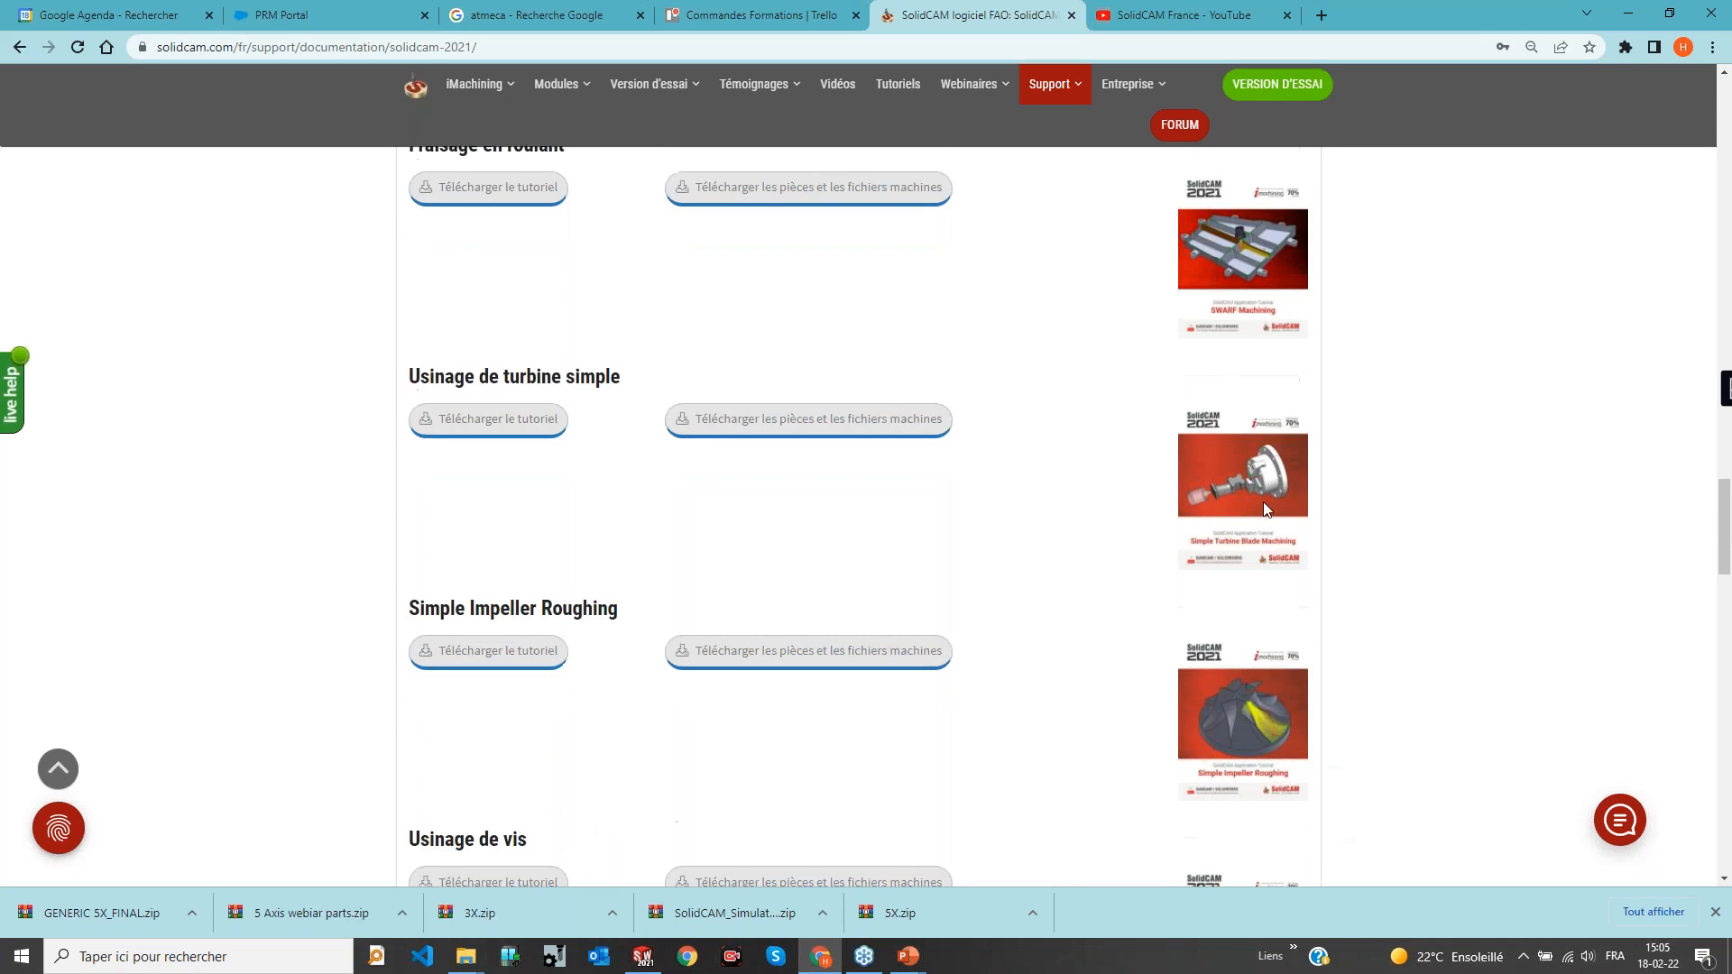
{"action": "scroll", "coordinate": [1053, 661], "scroll_direction": "down", "scroll_amount": 5}
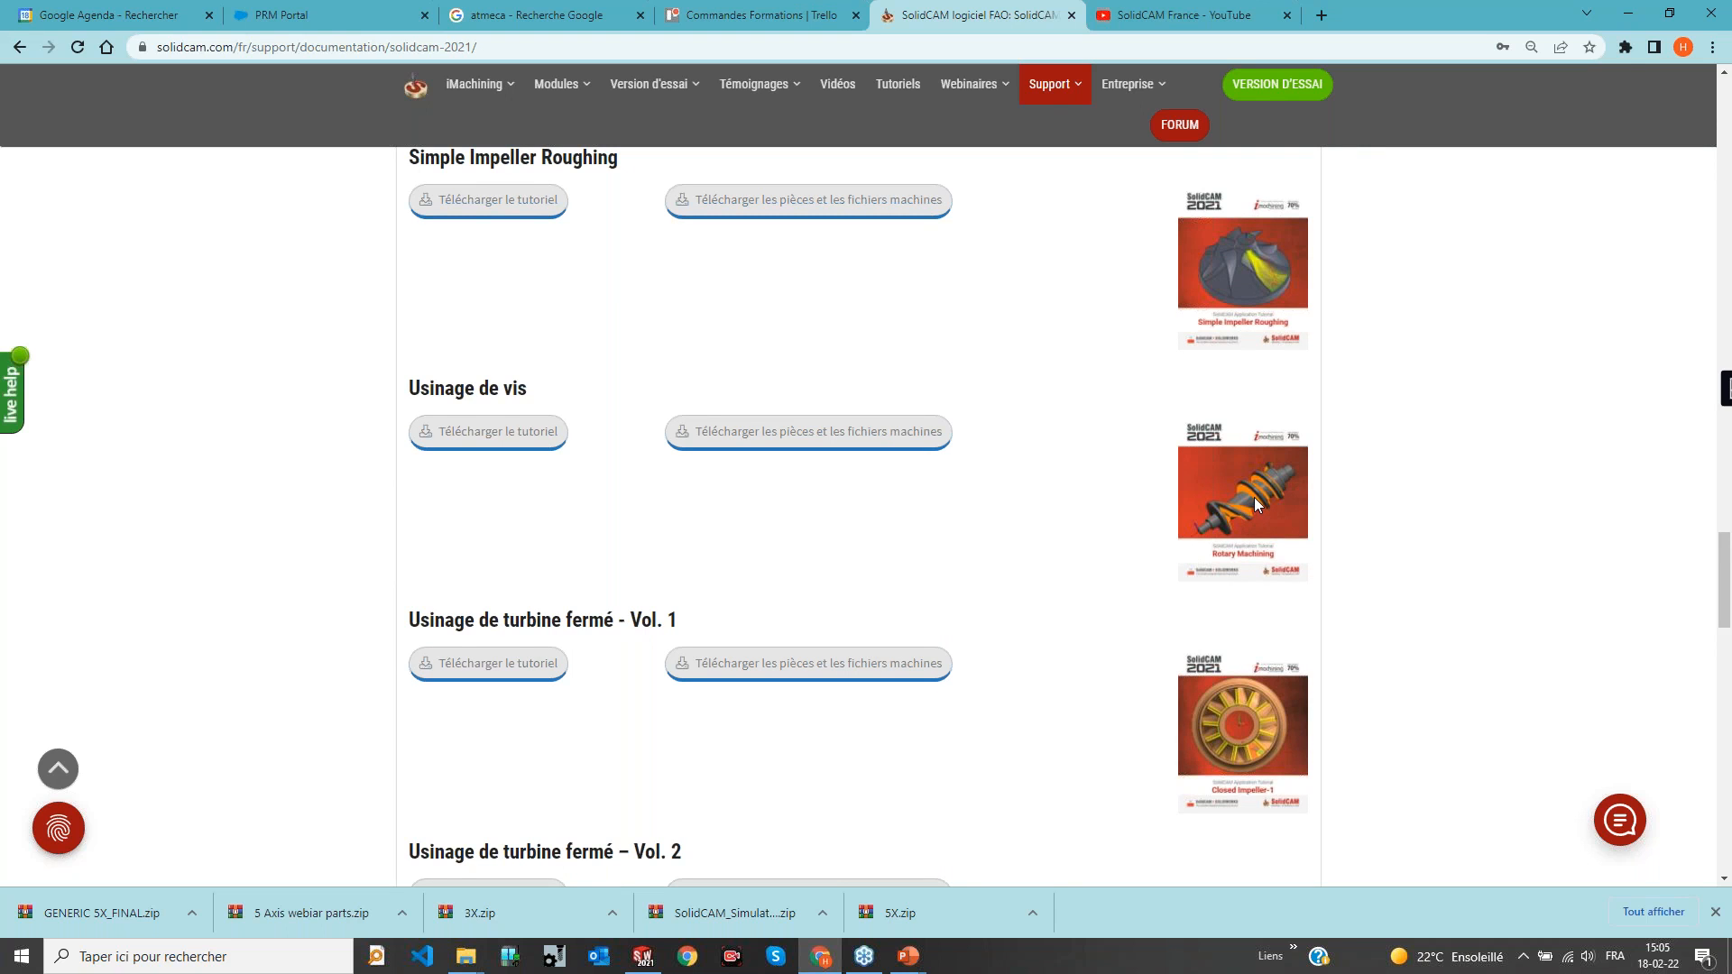
{"action": "scroll", "coordinate": [1130, 580], "scroll_direction": "down", "scroll_amount": 2}
{"action": "scroll", "coordinate": [1164, 588], "scroll_direction": "up", "scroll_amount": 3}
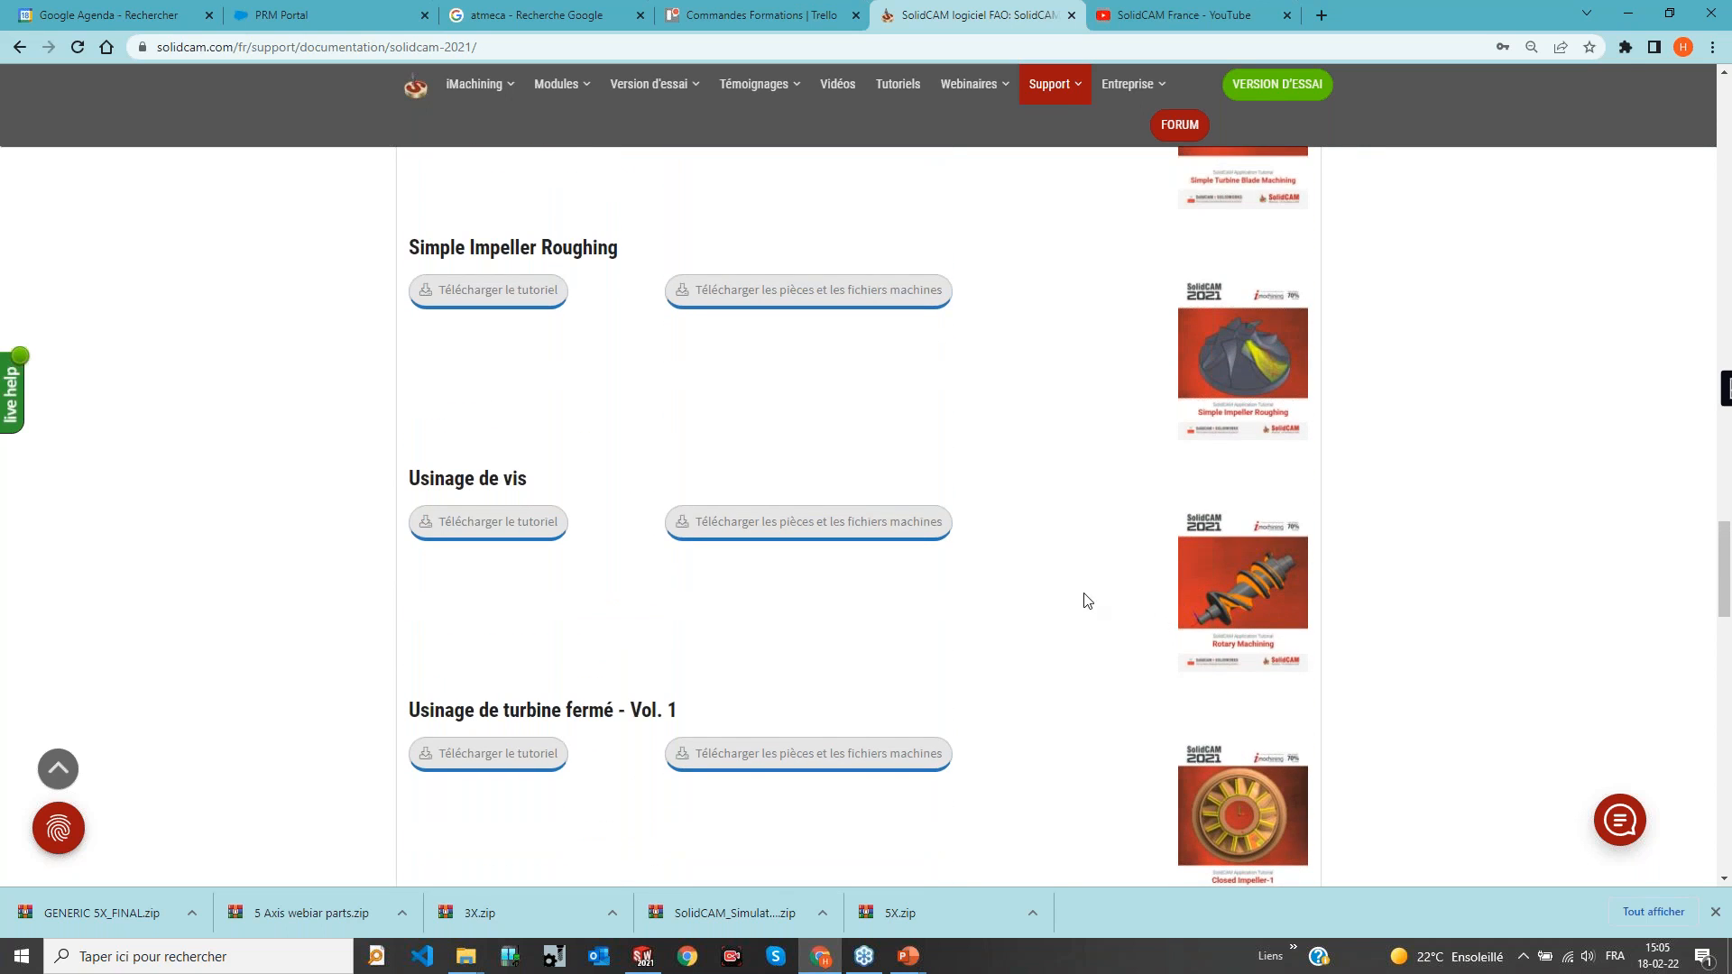
Look through the remaining Applications tutorials, from Contour 5-Axis Machining and Edge Trimming to Edge Breaking and Geodesic Machining, and return to the page start
{"action": "scroll", "coordinate": [1082, 610], "scroll_direction": "up", "scroll_amount": 20}
{"action": "scroll", "coordinate": [1124, 709], "scroll_direction": "down", "scroll_amount": 20}
{"action": "scroll", "coordinate": [1133, 545], "scroll_direction": "up", "scroll_amount": 2}
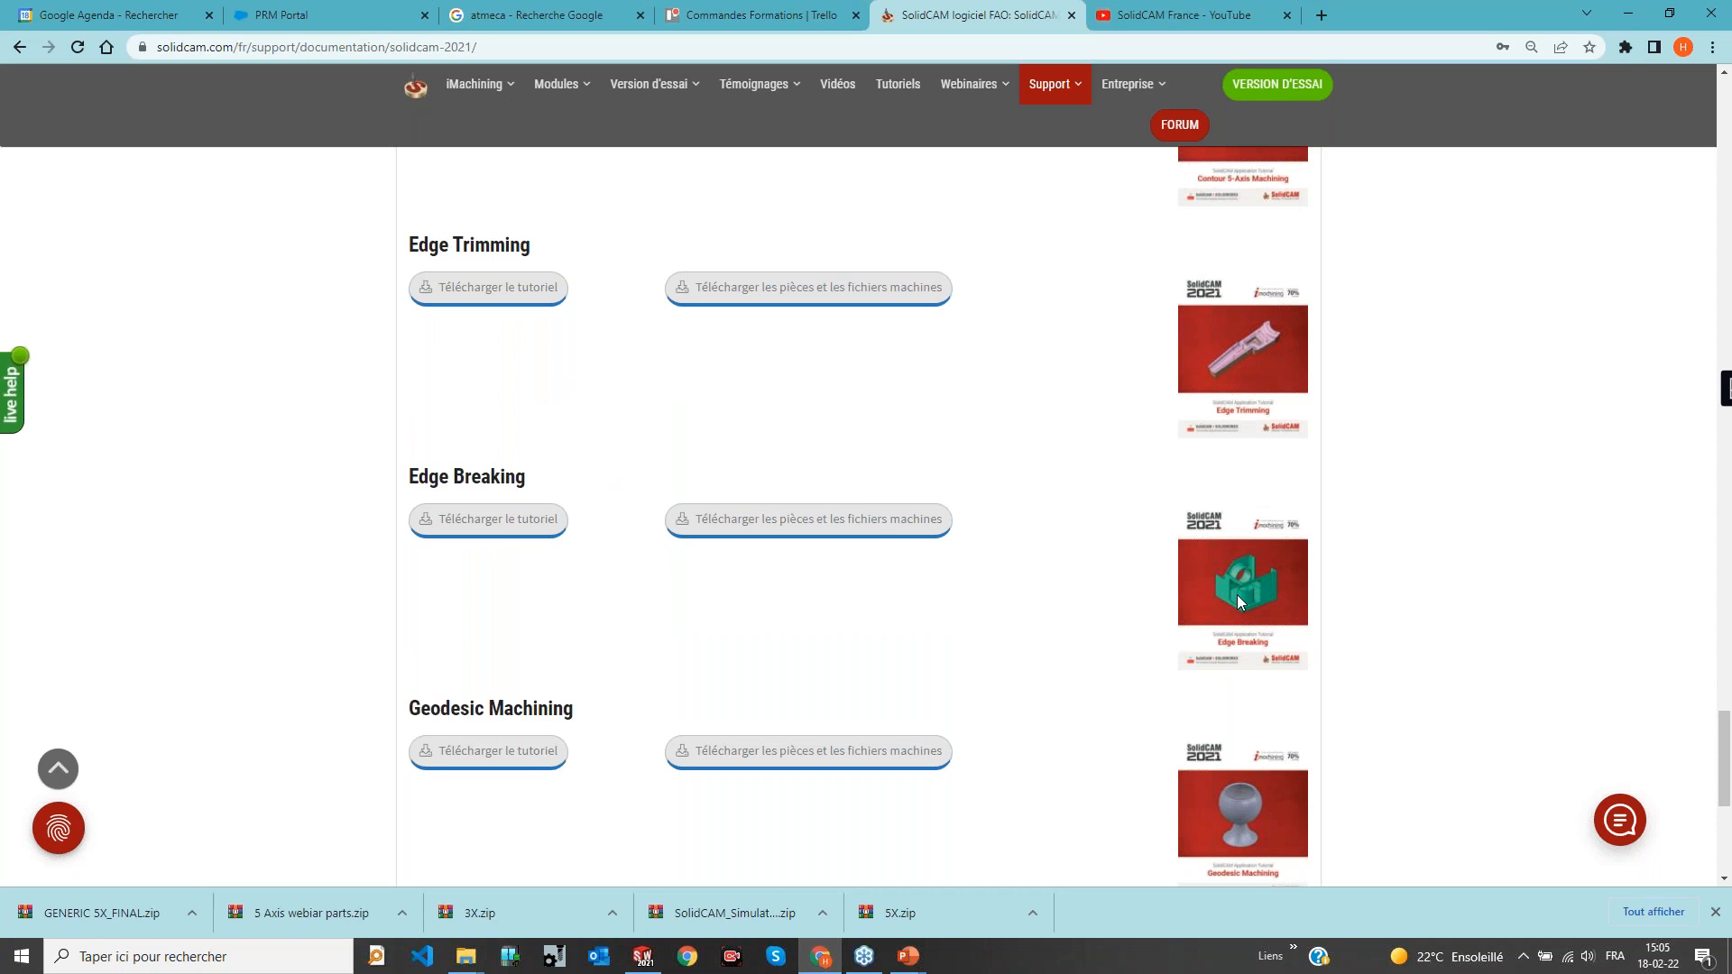
{"action": "scroll", "coordinate": [1237, 600], "scroll_direction": "down", "scroll_amount": 3}
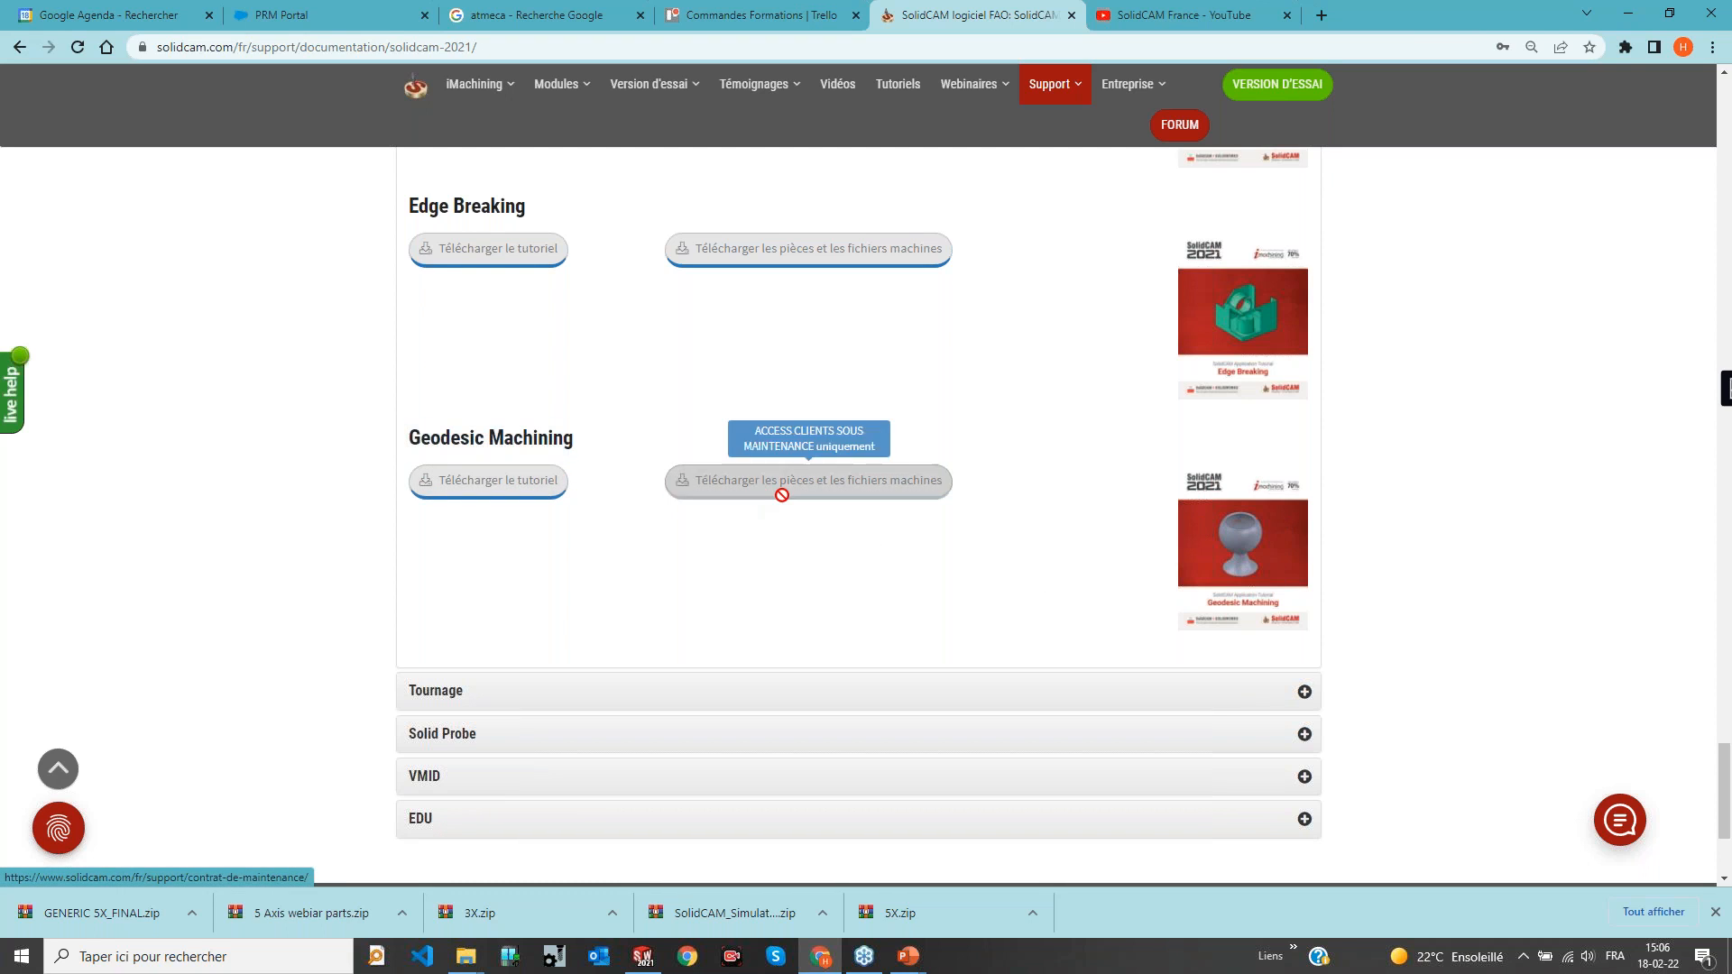
{"action": "scroll", "coordinate": [961, 619], "scroll_direction": "up", "scroll_amount": 20}
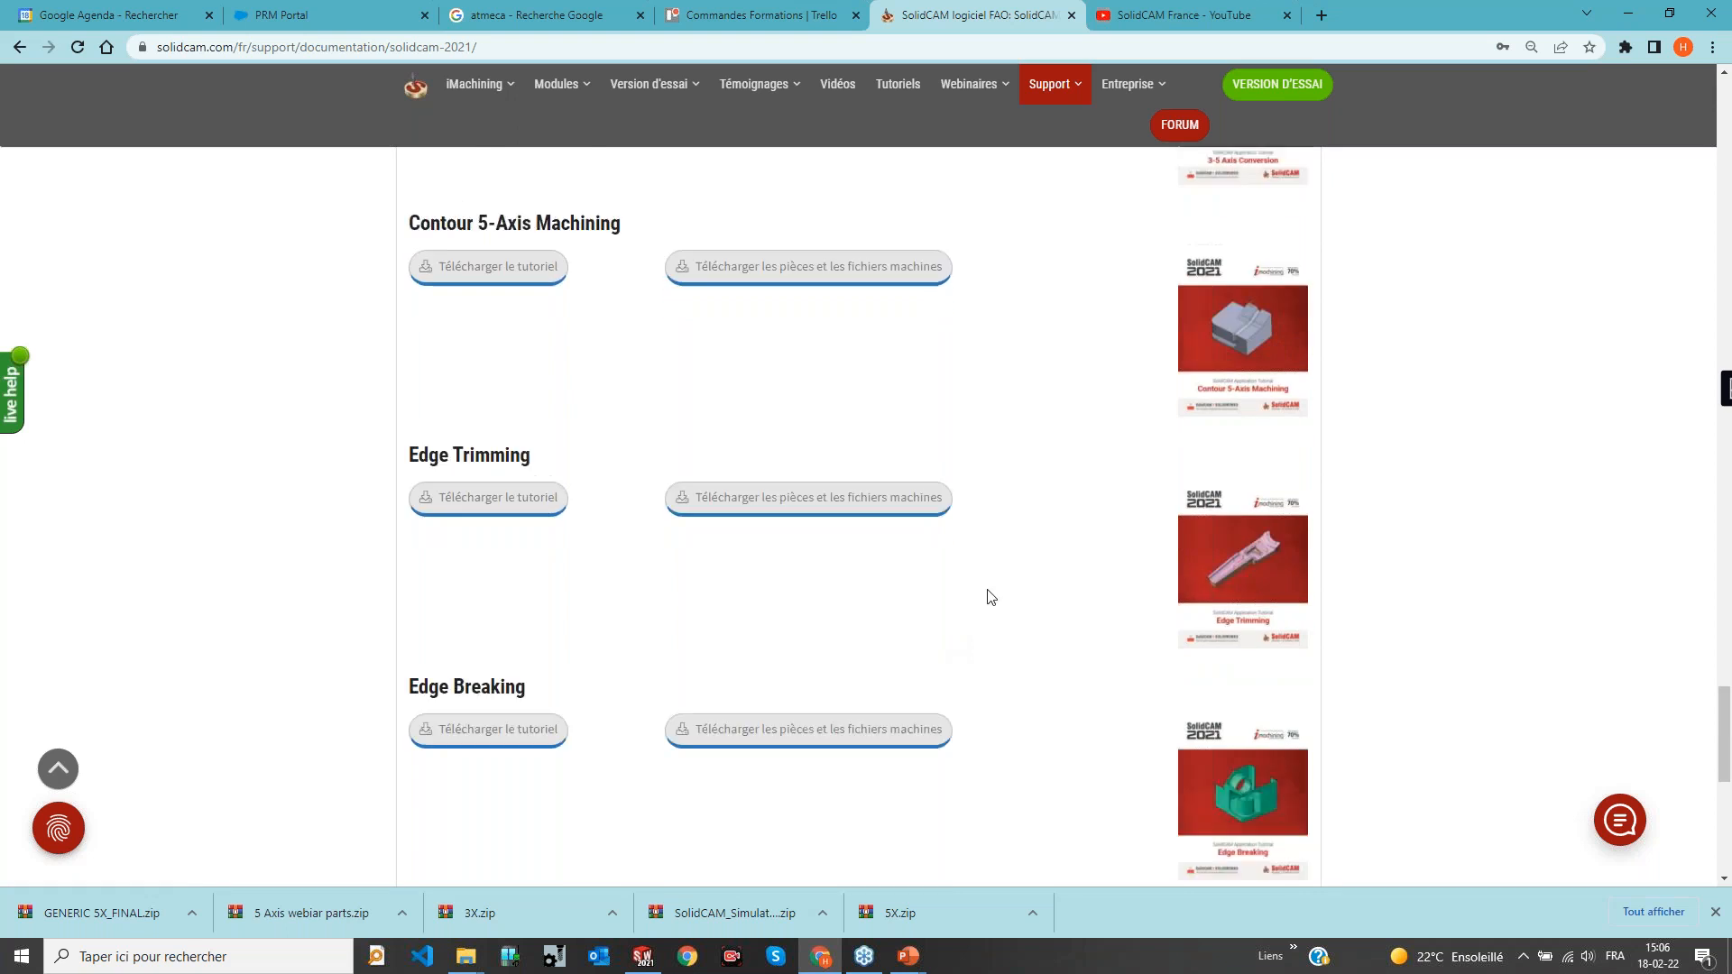
{"action": "scroll", "coordinate": [1155, 640], "scroll_direction": "up", "scroll_amount": 15}
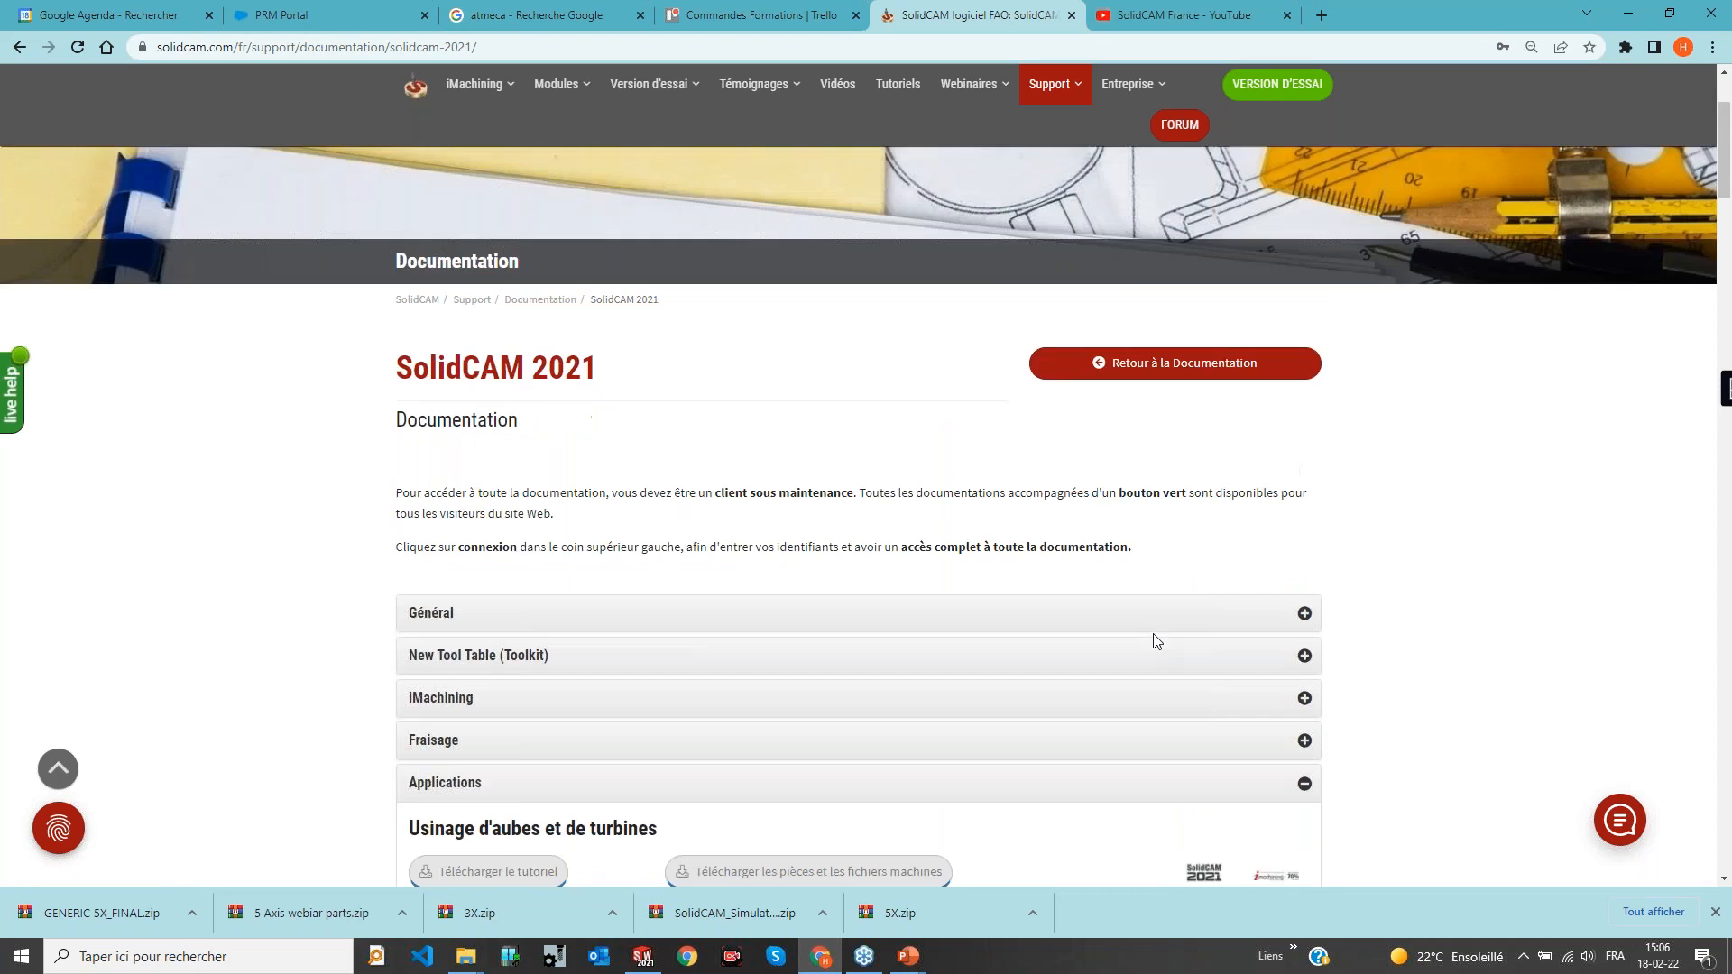
Show the playlists of the SolidCAM France YouTube channel, and return to the SolidCAM 2021 documentation page
{"action": "left_click", "coordinate": [1150, 18]}
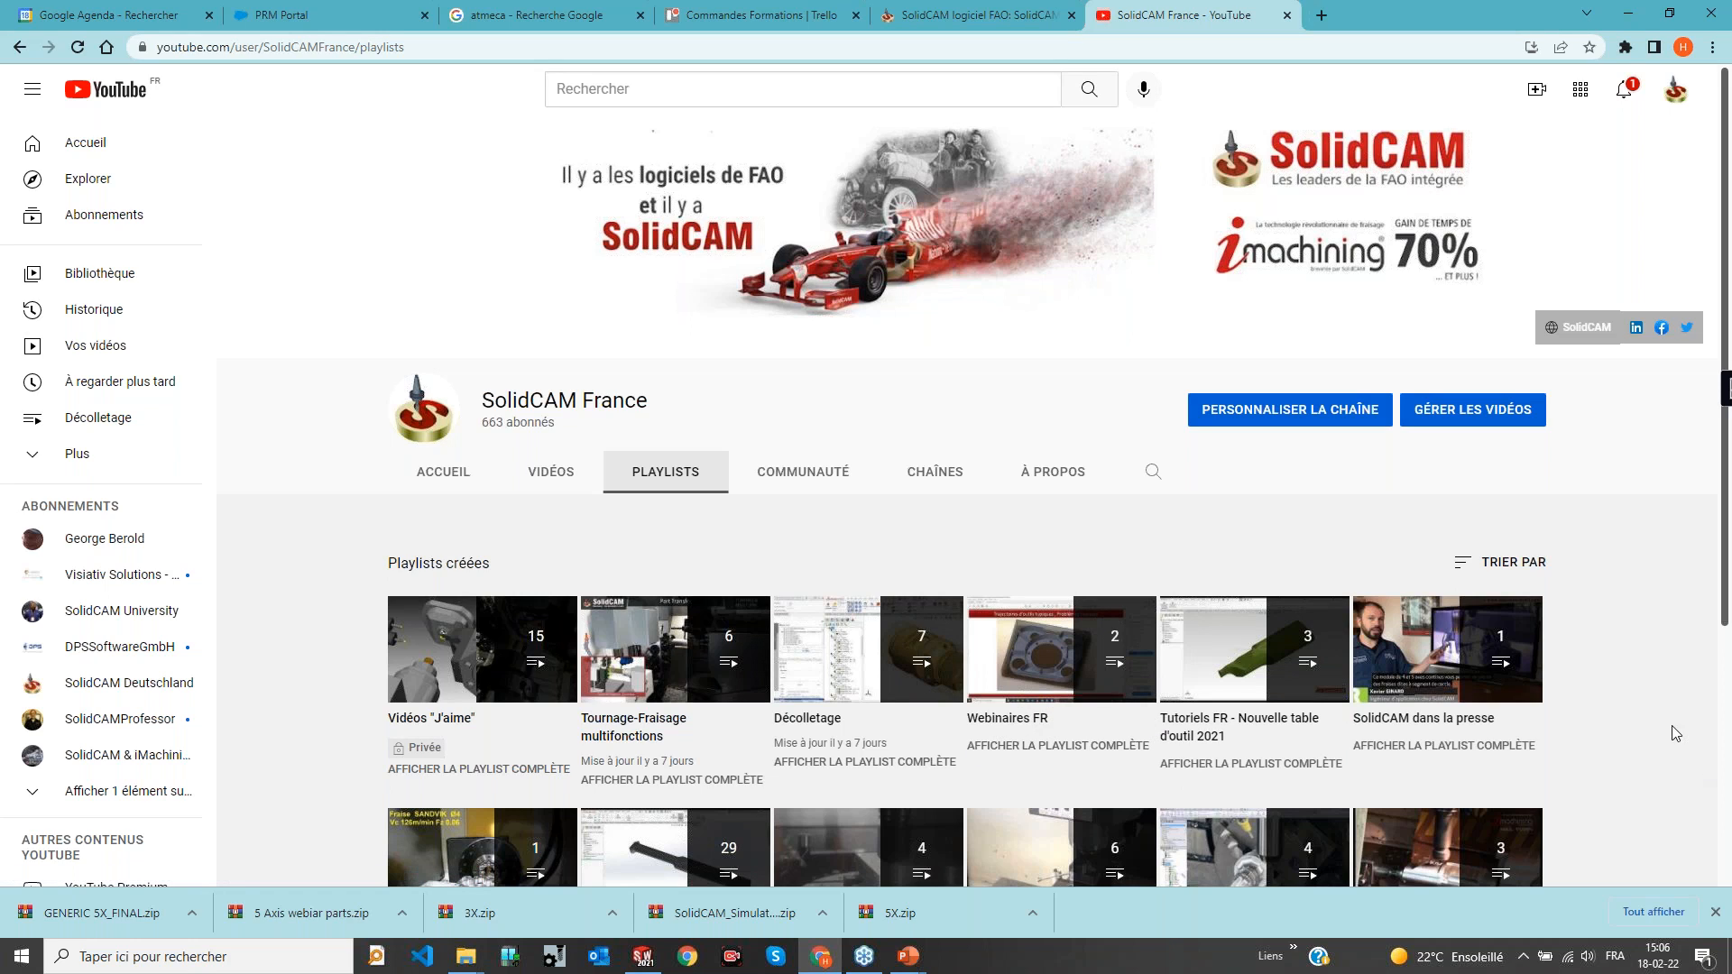
{"action": "left_click", "coordinate": [975, 14]}
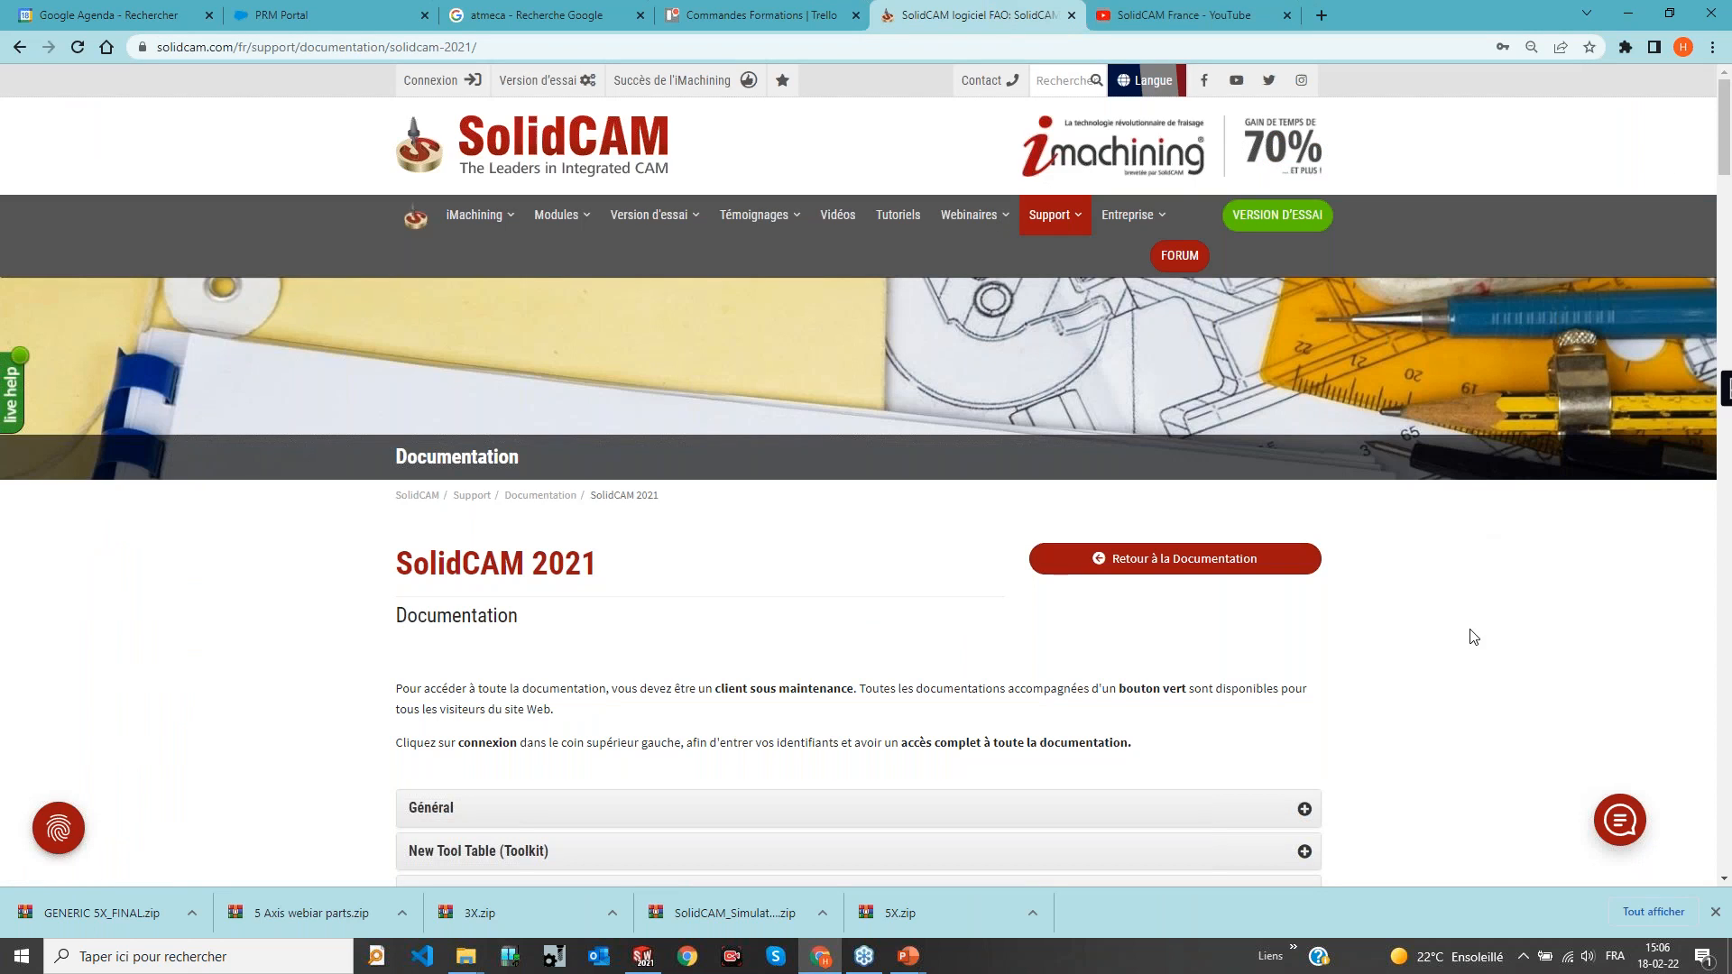
{"action": "left_click", "coordinate": [1724, 390]}
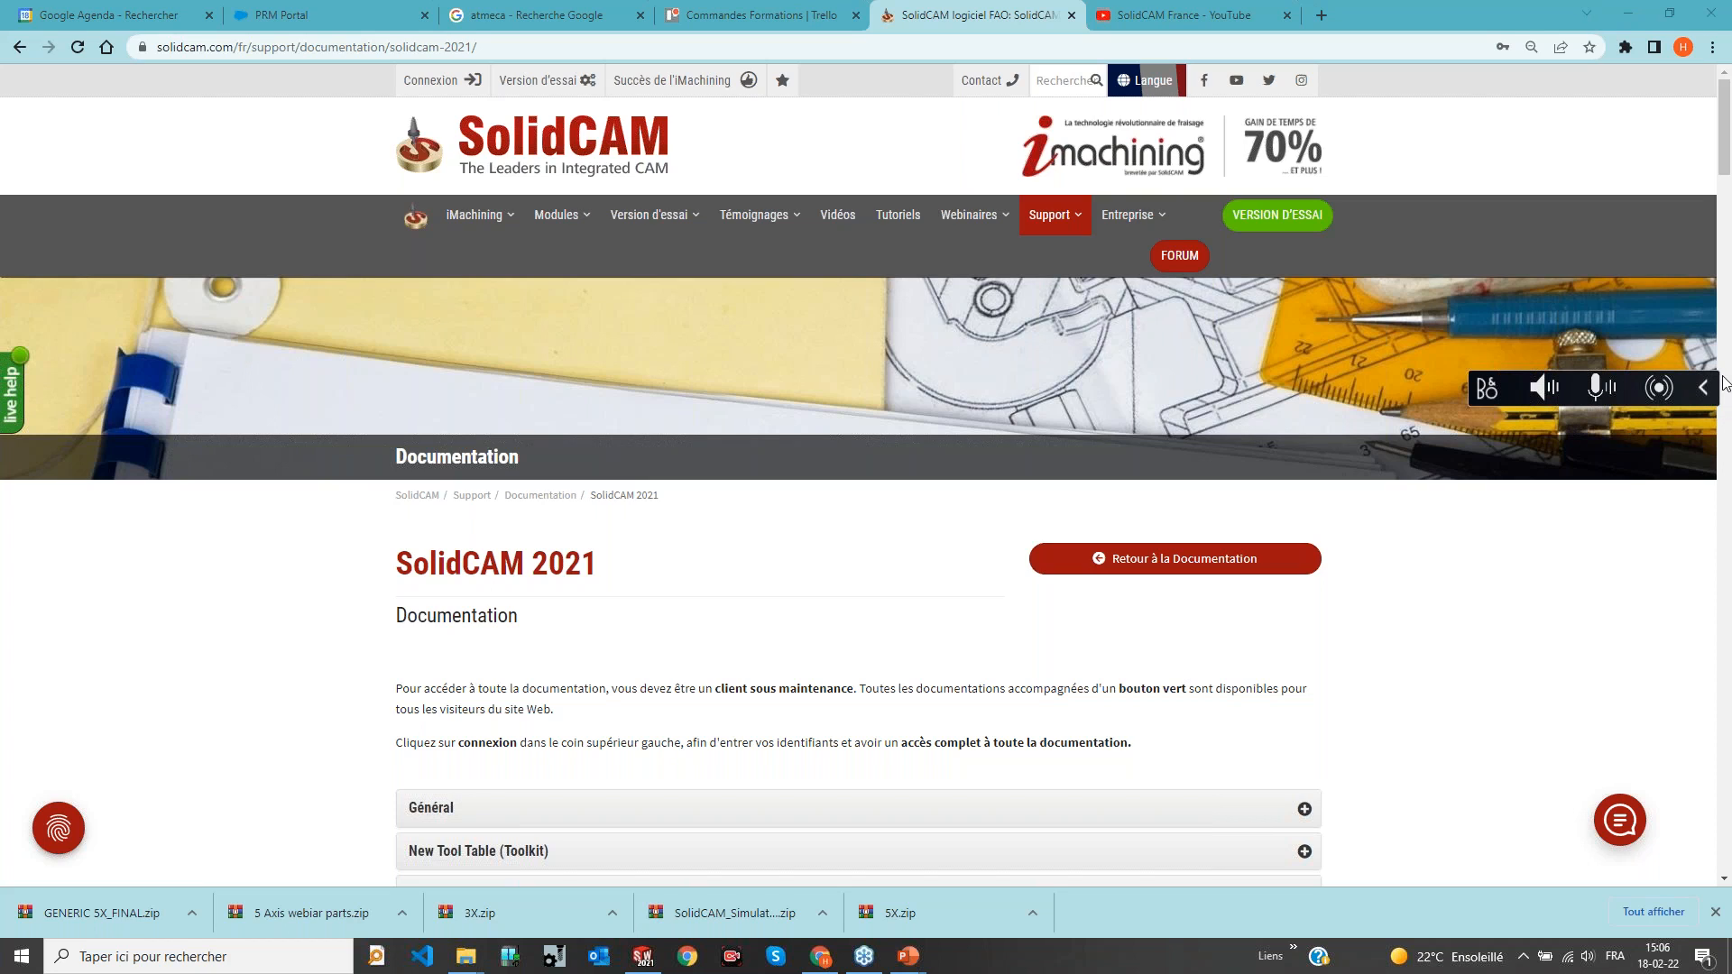